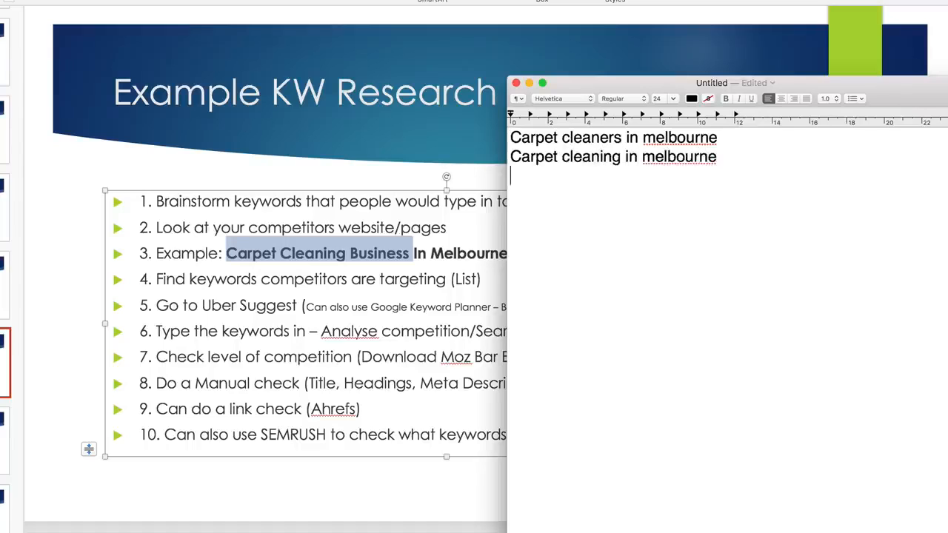
# Add the keyword phrase "How to remove coffee stain from carpet" below the two Melbourne carpet cleaning keywords.
pyautogui.write('ow to remove coffee staur')
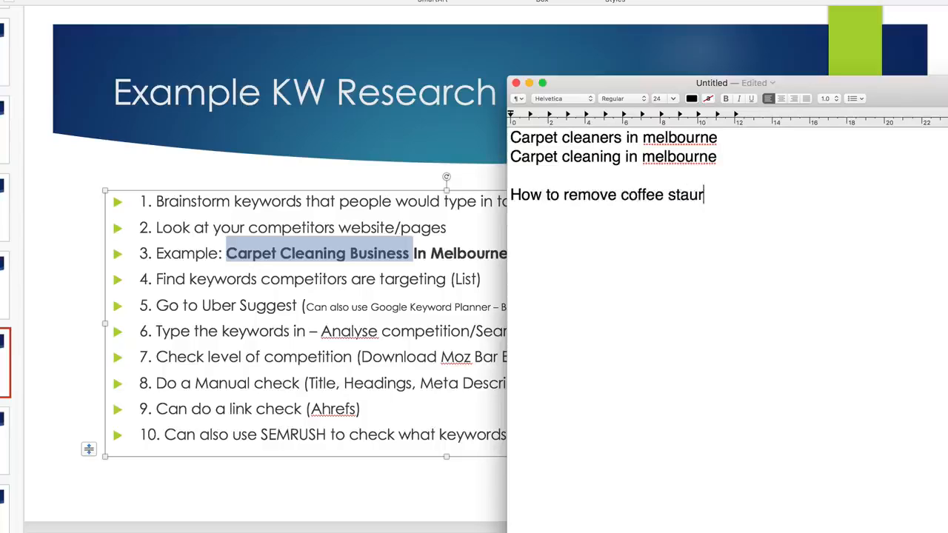
pyautogui.press('BackSpace')
pyautogui.press('BackSpace')
pyautogui.write('in from carpet')
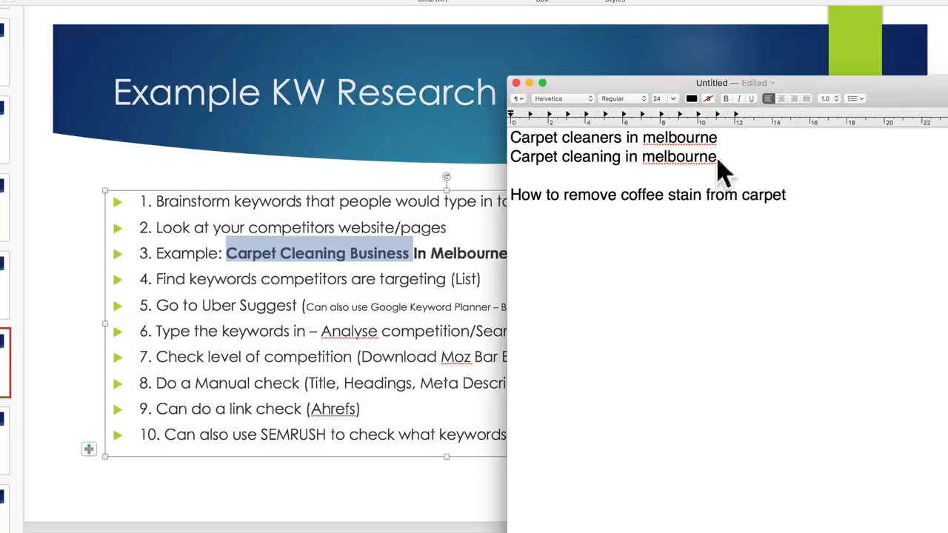
pyautogui.moveTo(719, 159); pyautogui.dragTo(477, 136)
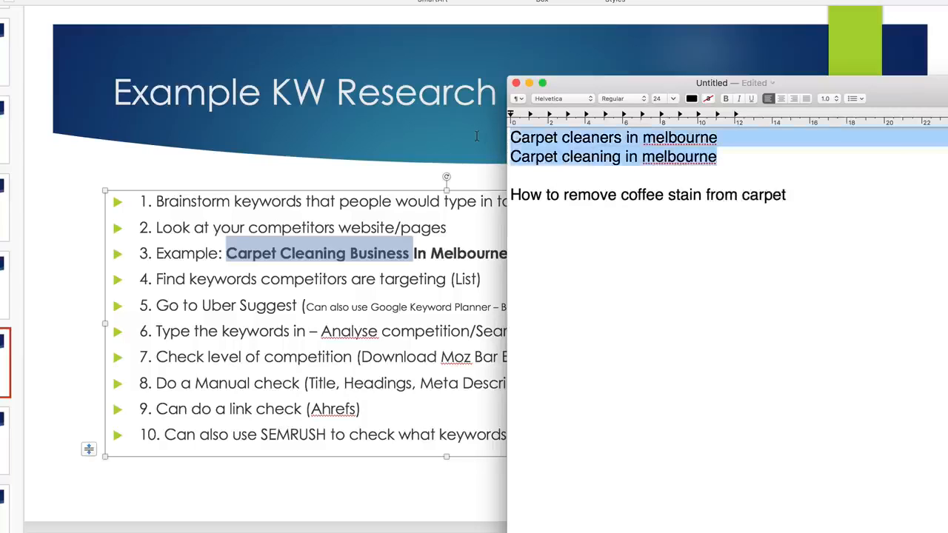
pyautogui.click(713, 153)
pyautogui.moveTo(787, 194); pyautogui.dragTo(511, 195)
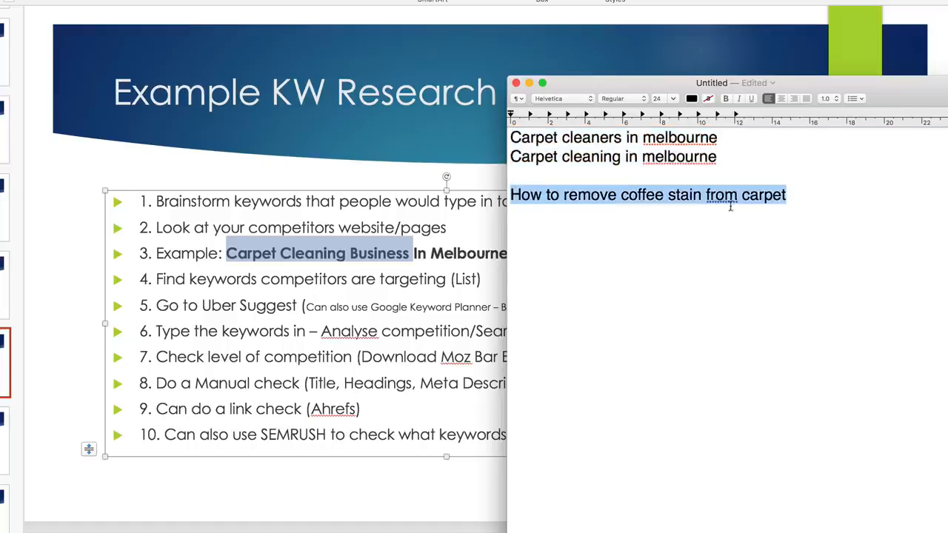
pyautogui.click(779, 197)
pyautogui.click(775, 208)
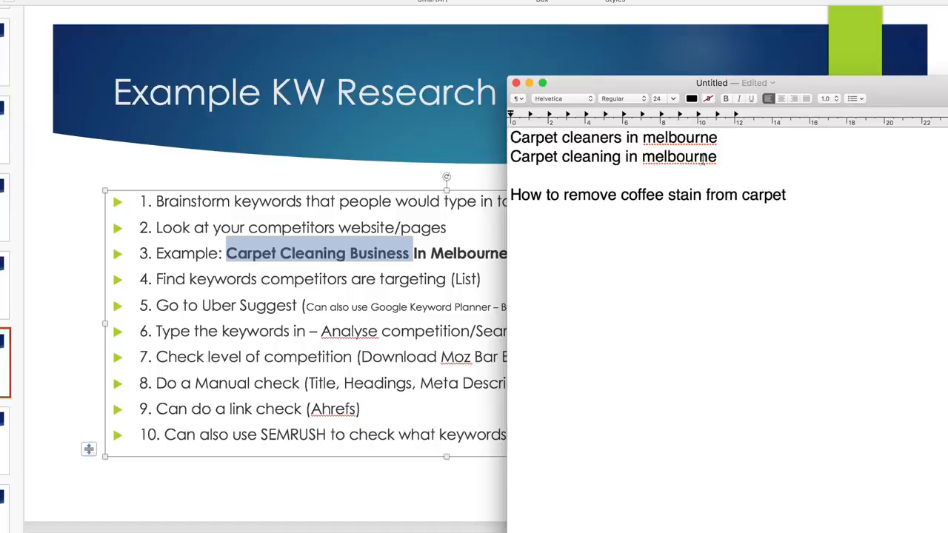
# Take the first keyword in the list, switch to Chrome and search Google for "carpet cleaners in melbourne".
pyautogui.moveTo(721, 137); pyautogui.dragTo(531, 137)
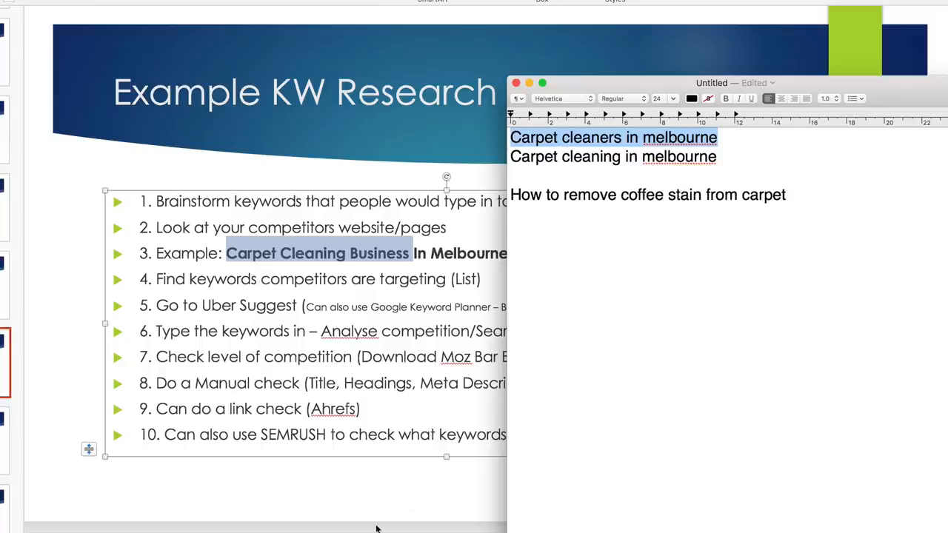
pyautogui.press('super+Tab')
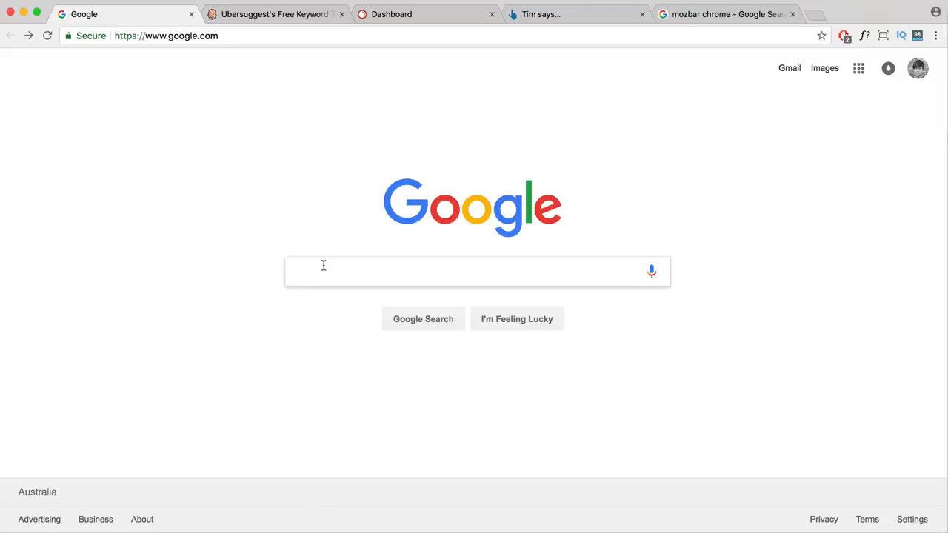
pyautogui.write('Carpet cleaners in melbourne')
pyautogui.click(436, 294)
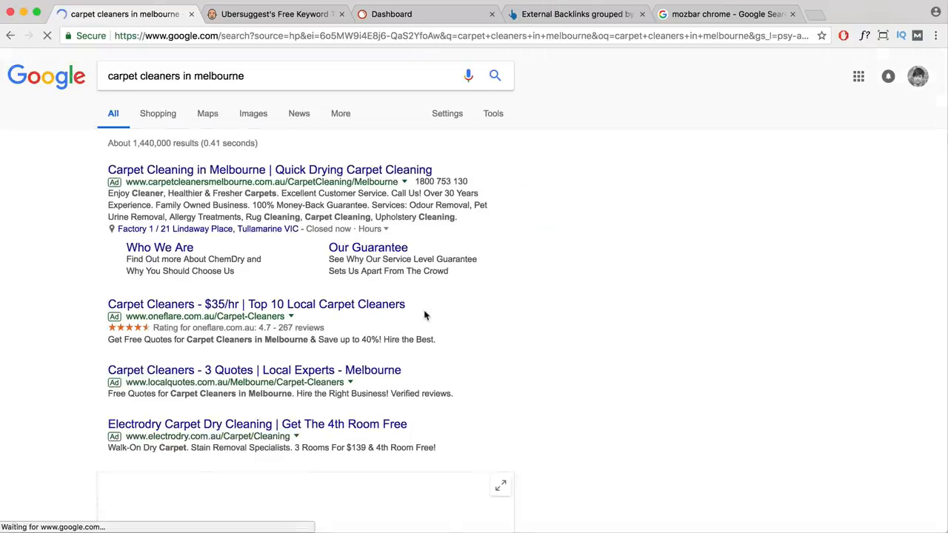
# Open the organic Electrodry Carpet Dry Cleaning Melbourne search result in a new browser tab.
pyautogui.scroll(-5, 211, 170)
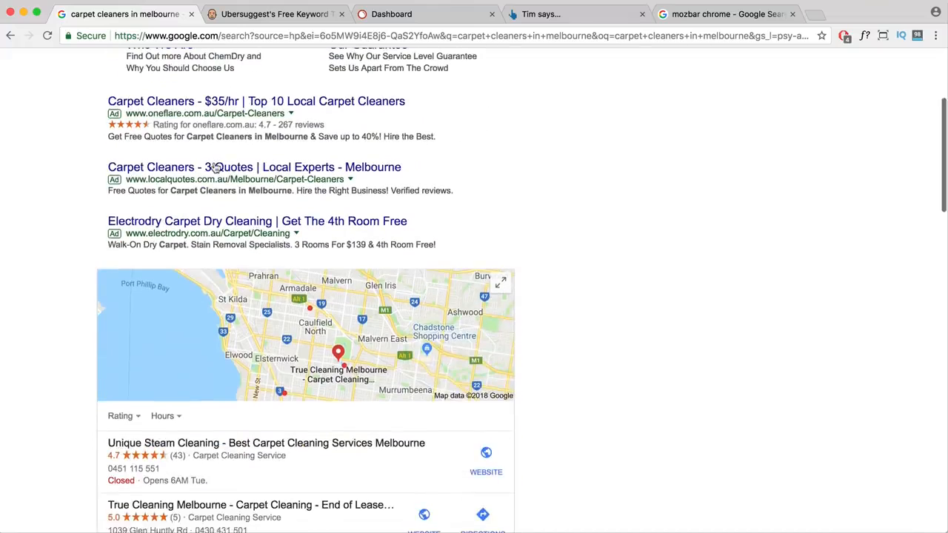
pyautogui.scroll(-10, 214, 168)
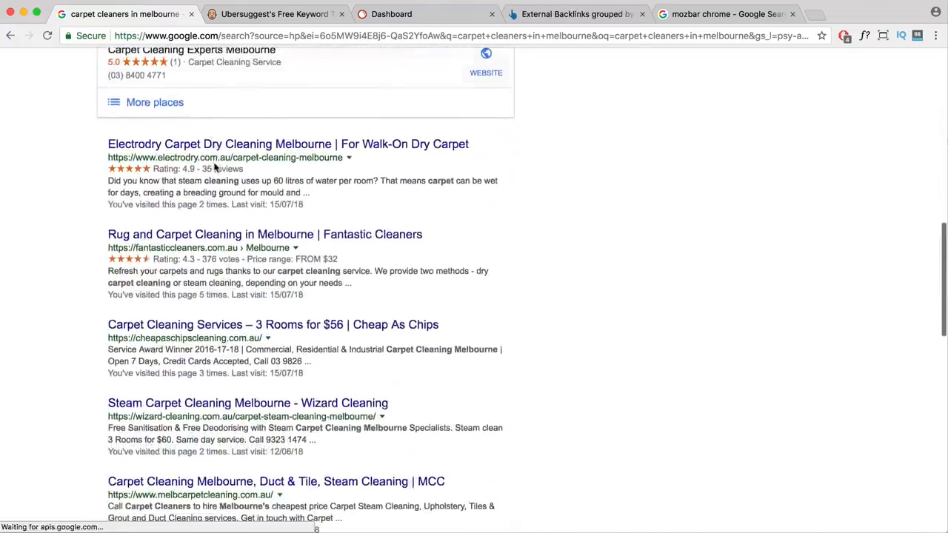
pyautogui.scroll(6, 215, 169)
pyautogui.scroll(-5, 215, 169)
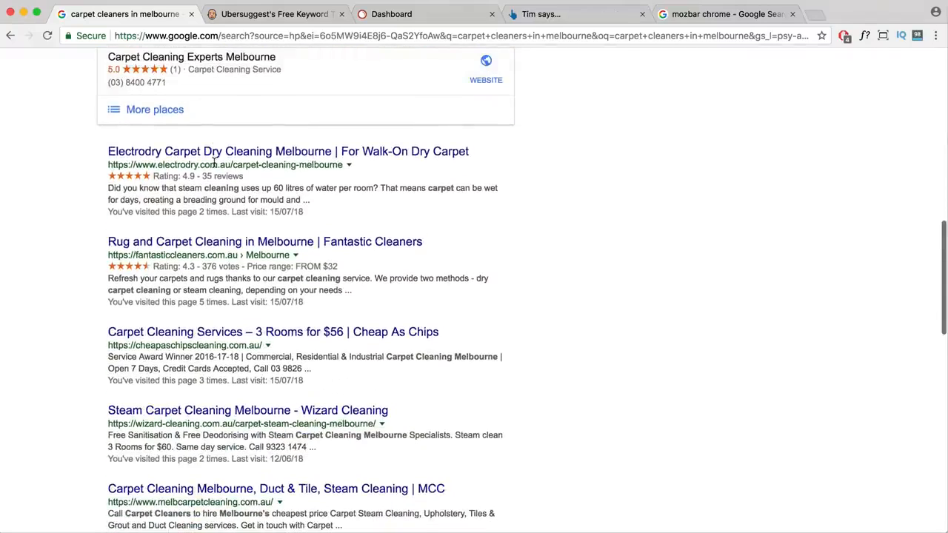
pyautogui.rightClick(213, 159)
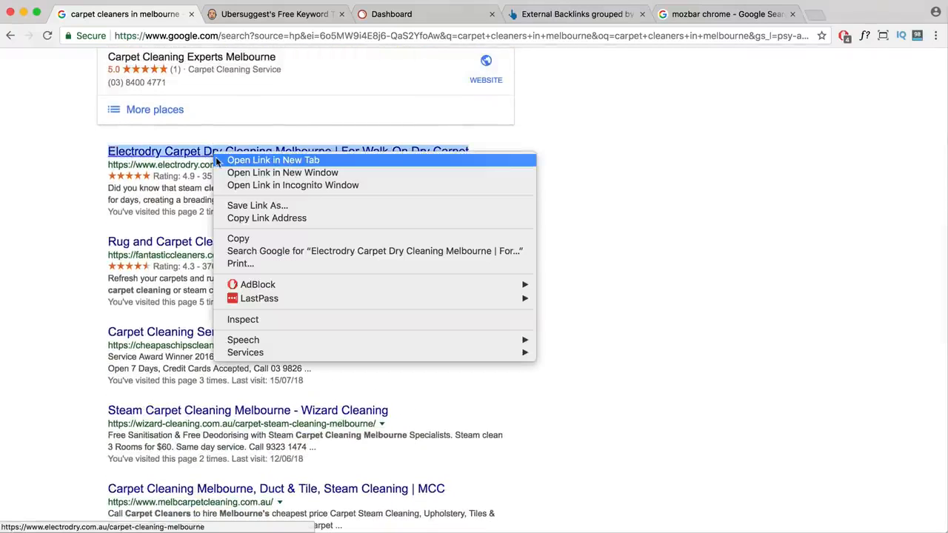
pyautogui.click(239, 166)
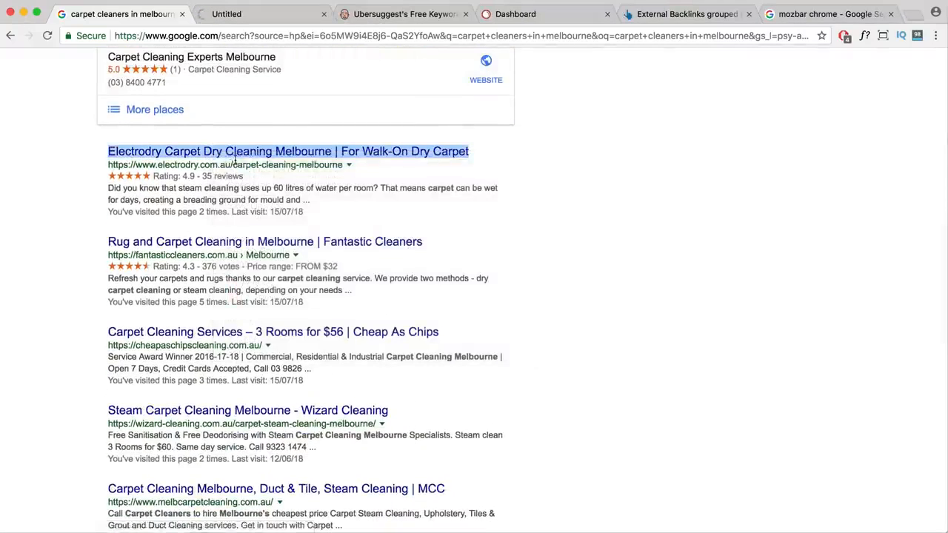
# Open the MCC "Carpet Cleaning Melbourne, Duct & Tile, Steam Cleaning" search result in a new browser tab.
pyautogui.scroll(-5, 247, 183)
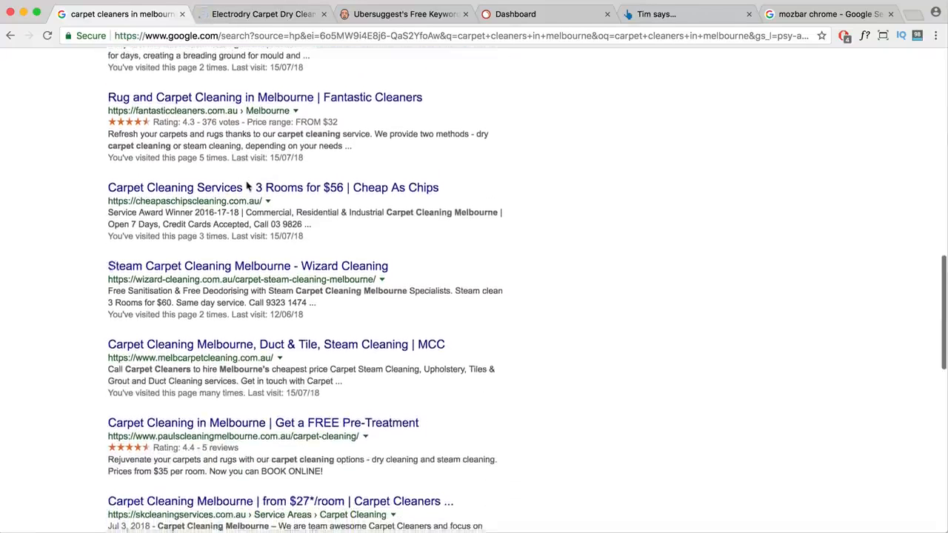
pyautogui.scroll(-3, 247, 185)
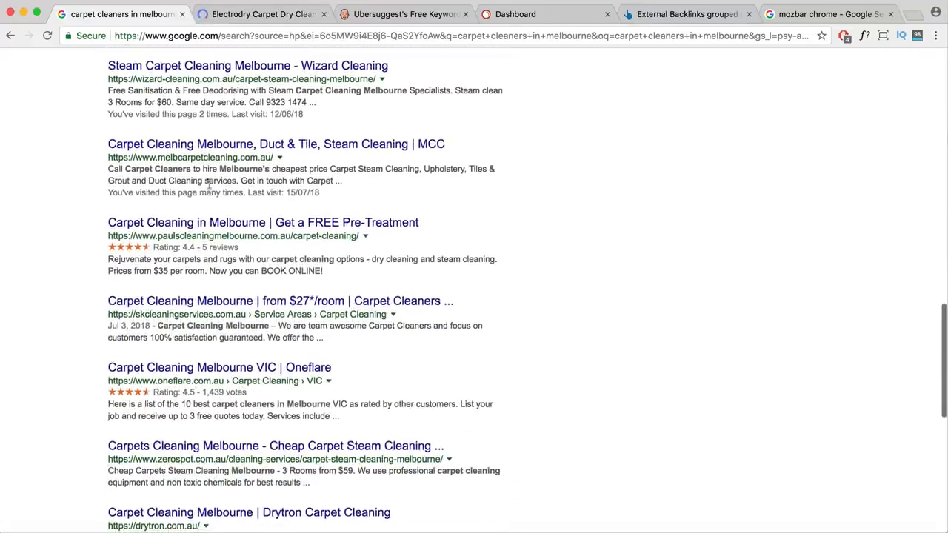
pyautogui.rightClick(222, 144)
pyautogui.click(245, 153)
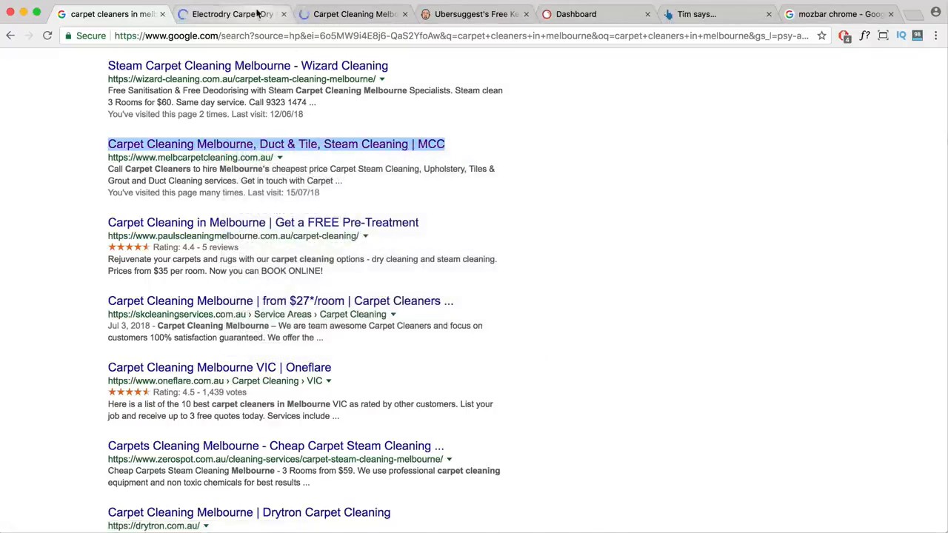
# Examine the Electrodry carpet cleaning page and its list of services for keywords the competitor targets.
pyautogui.click(230, 14)
pyautogui.scroll(-5, 518, 245)
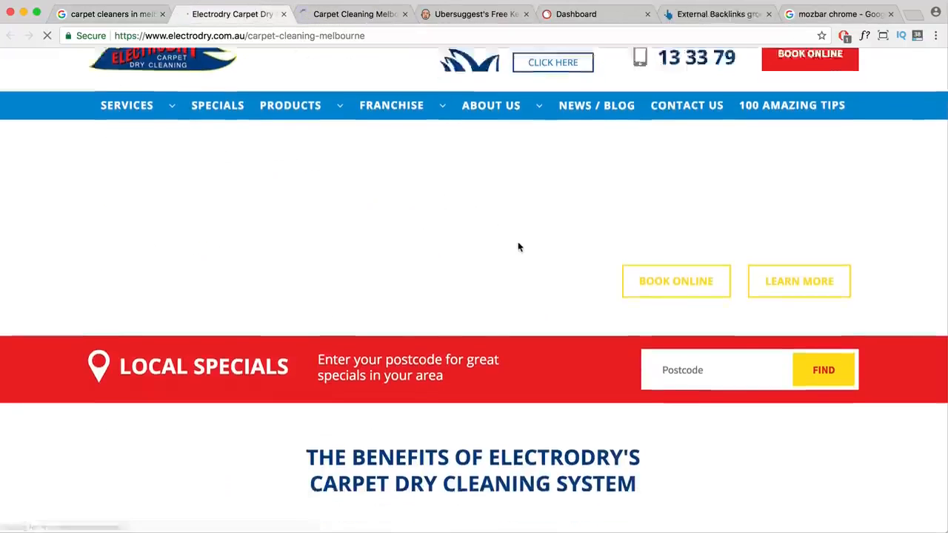
pyautogui.scroll(5, 518, 245)
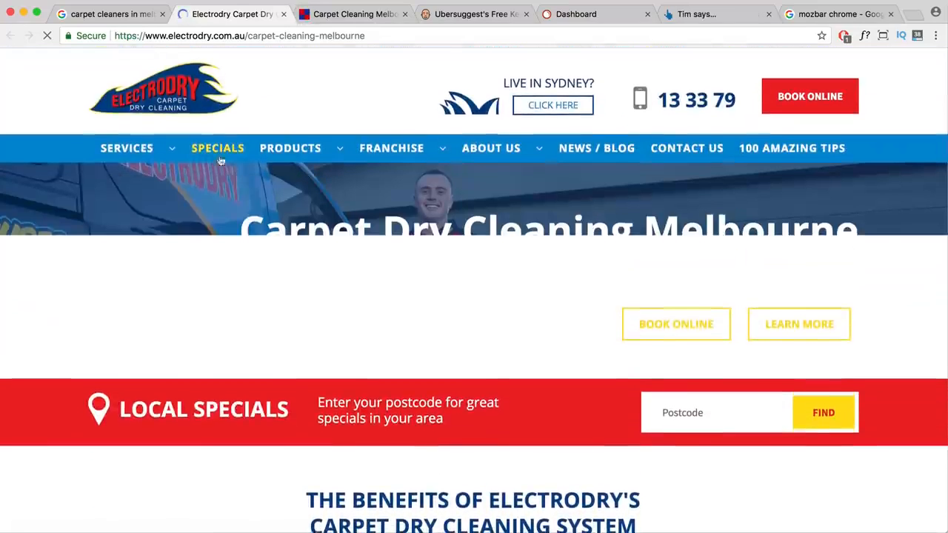
pyautogui.moveTo(121, 149)
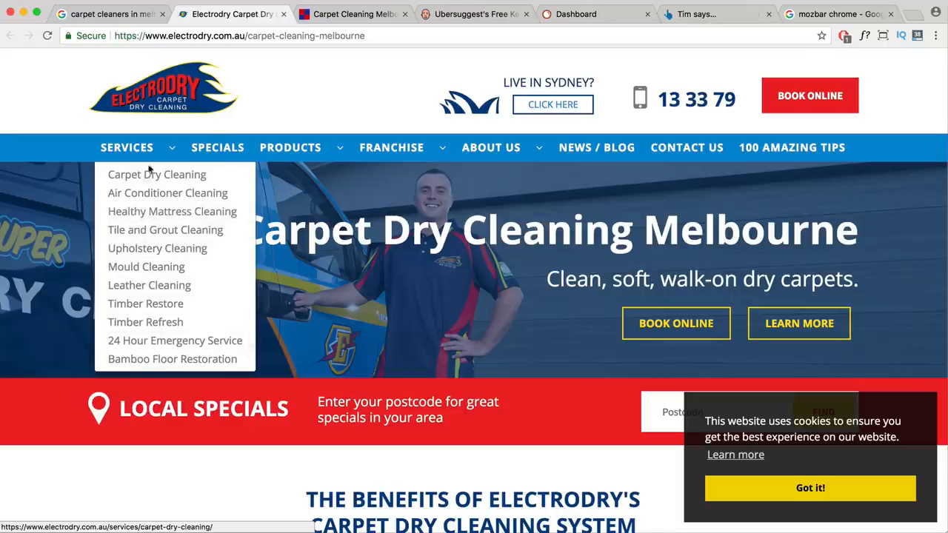
# Examine the services listed on the Melbourne Carpet Cleaning (MCC) site and compare them with Electrodry's services.
pyautogui.click(319, 15)
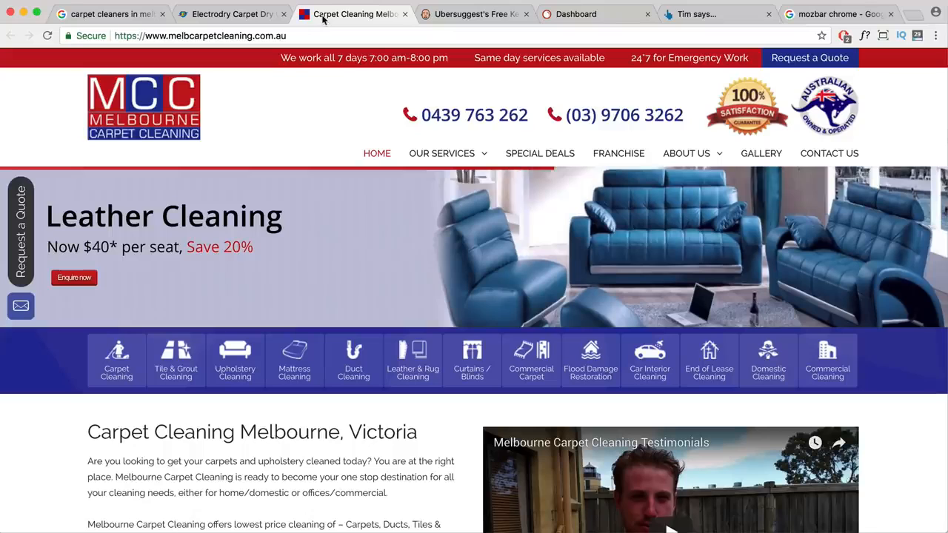
pyautogui.click(287, 35)
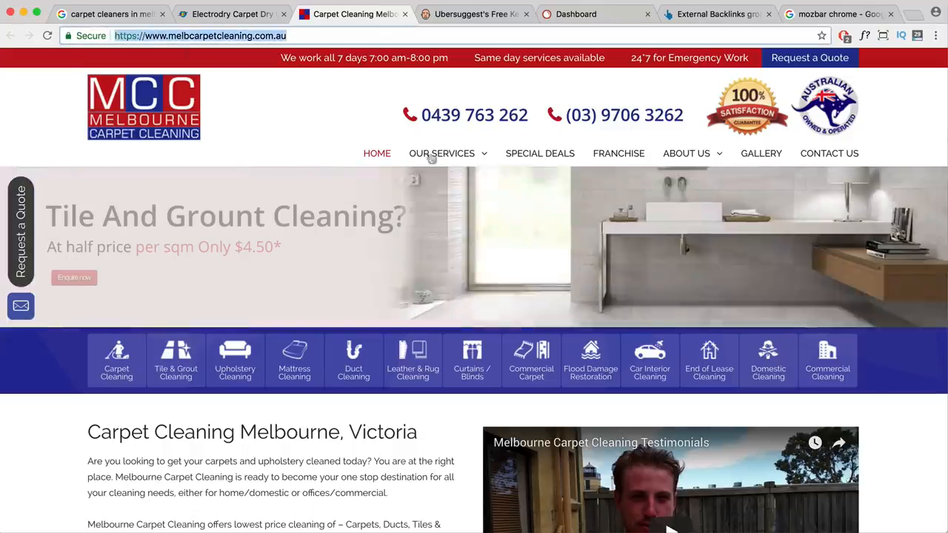
pyautogui.moveTo(440, 161)
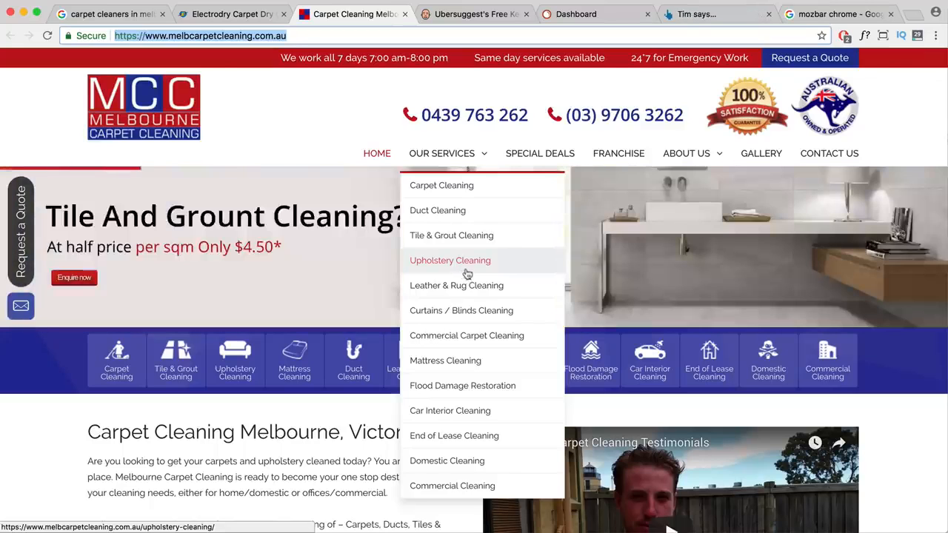
pyautogui.click(230, 14)
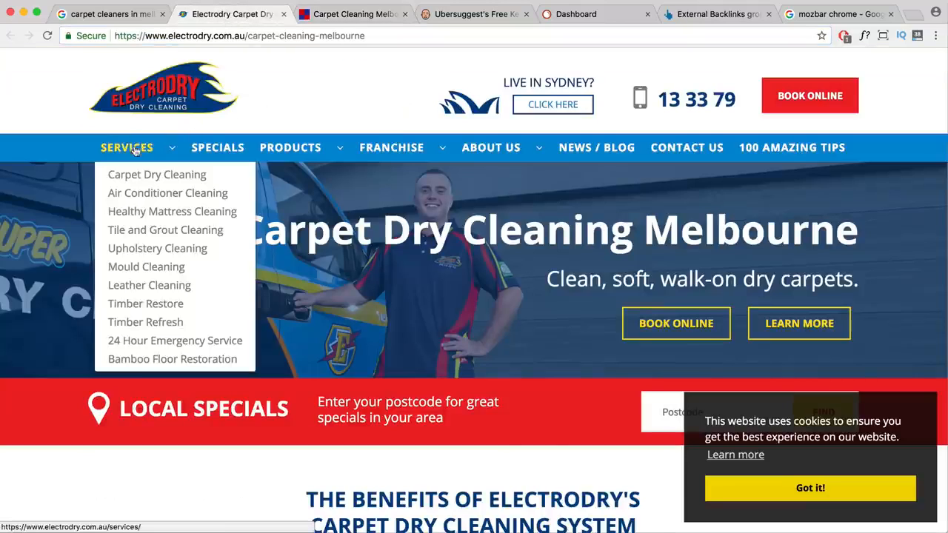
# Add "Tile & grout Cleaning" from the MCC services to the TextEdit keyword list, separated from the coffee stain phrase by a blank line.
pyautogui.press('super+Tab')
pyautogui.click(810, 218)
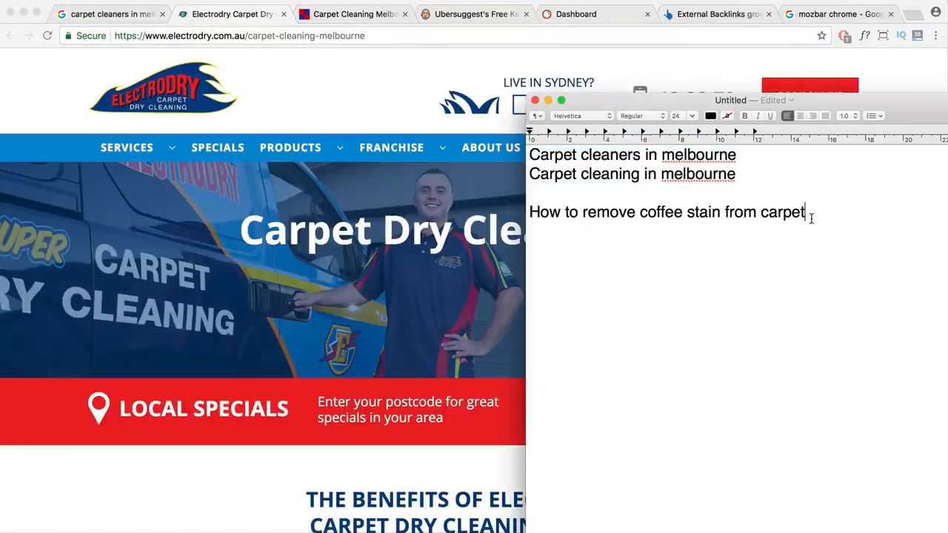
pyautogui.press('Return')
pyautogui.click(353, 16)
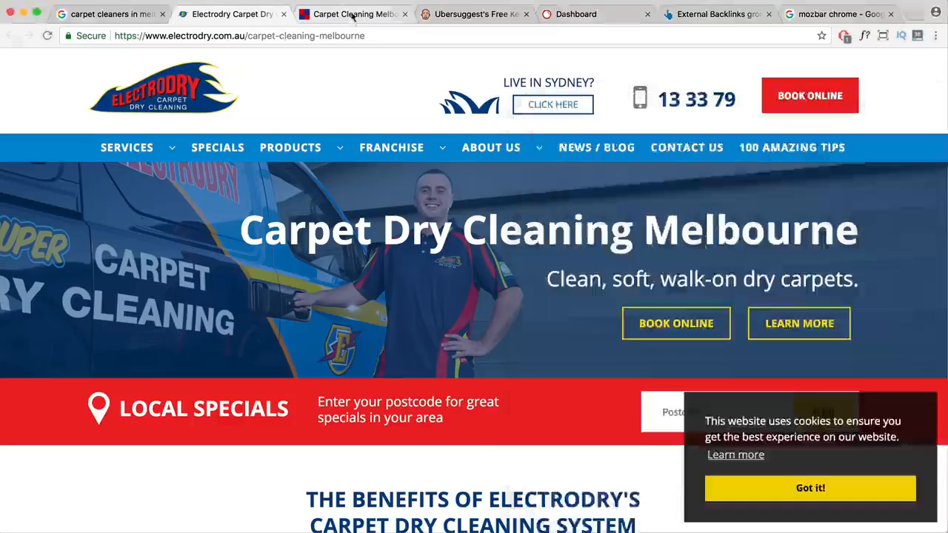
pyautogui.click(353, 16)
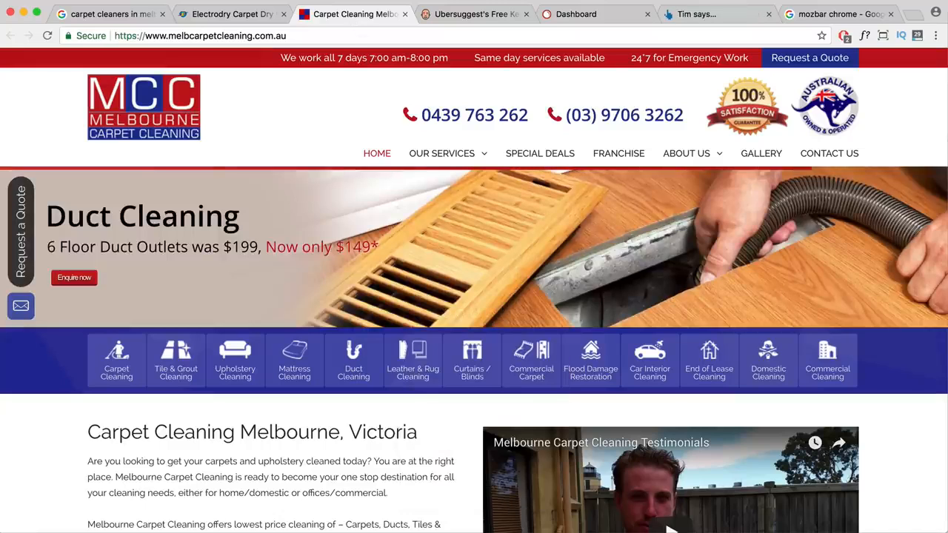
pyautogui.press('super+Tab')
pyautogui.write('T')
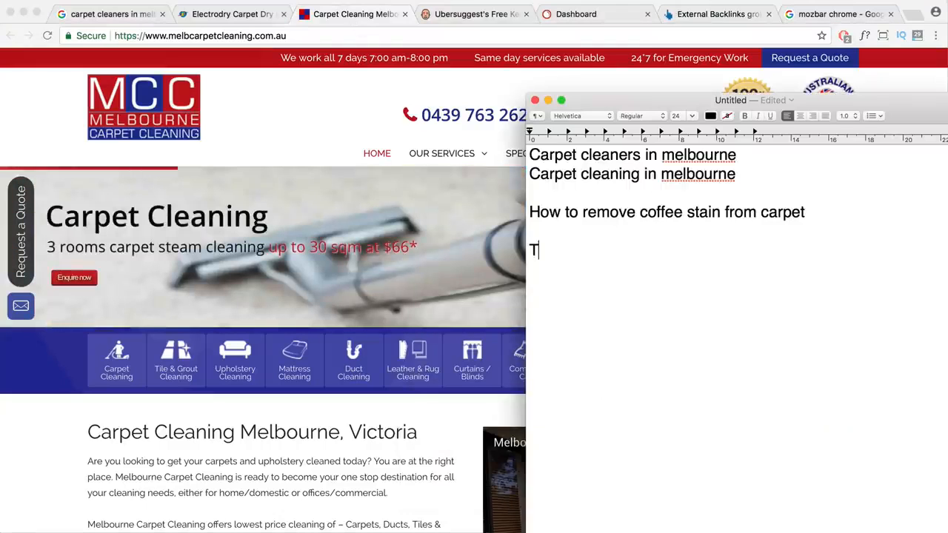
pyautogui.write('ile & grout Cleaning')
pyautogui.press('Return')
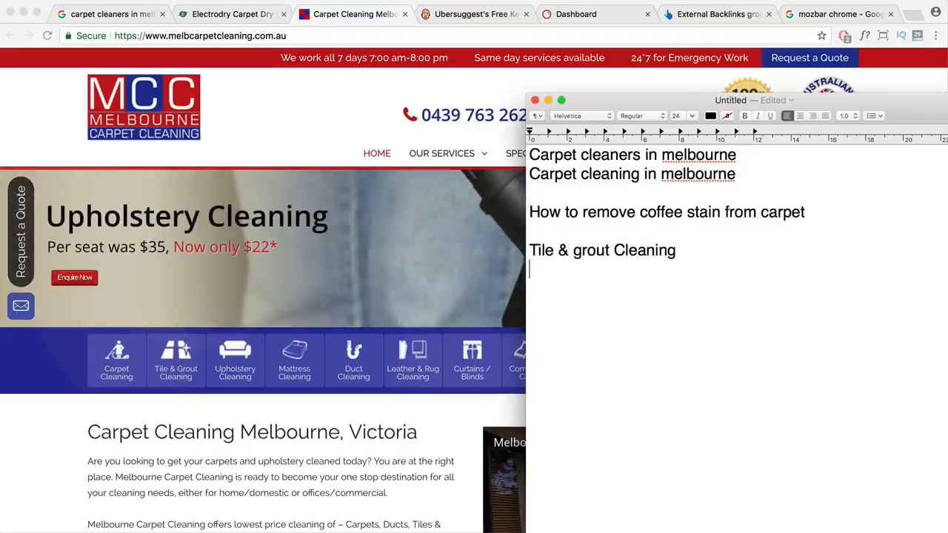
# Add "Upholstery cleaning" and "mattress cleaning" on separate lines below the tile and grout keyword.
pyautogui.write('Up')
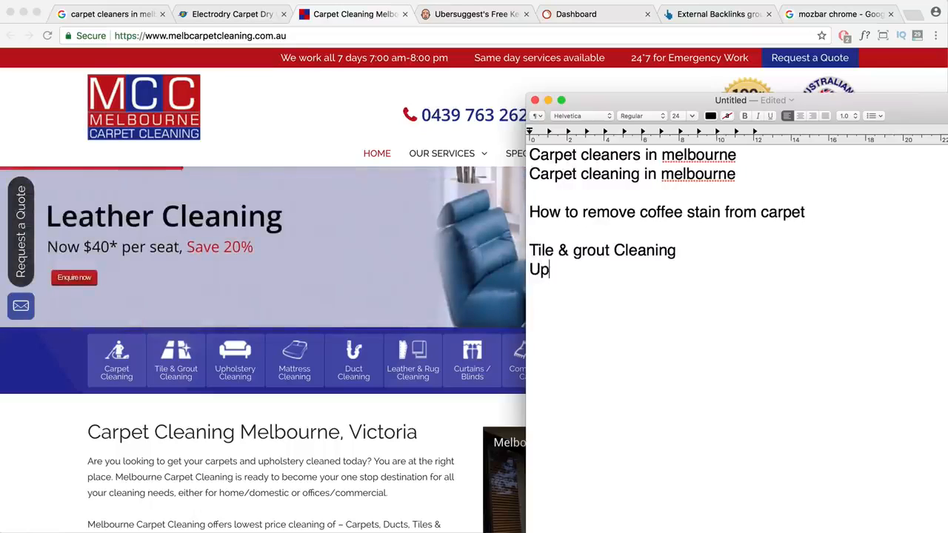
pyautogui.write('holstery cleaning')
pyautogui.press('Return')
pyautogui.write('mattress cleaning')
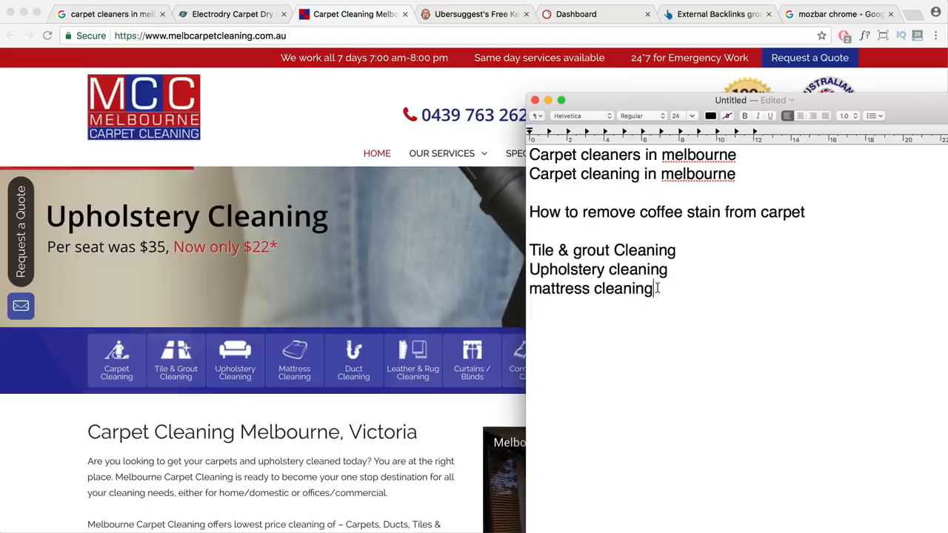
pyautogui.moveTo(656, 288); pyautogui.dragTo(530, 250)
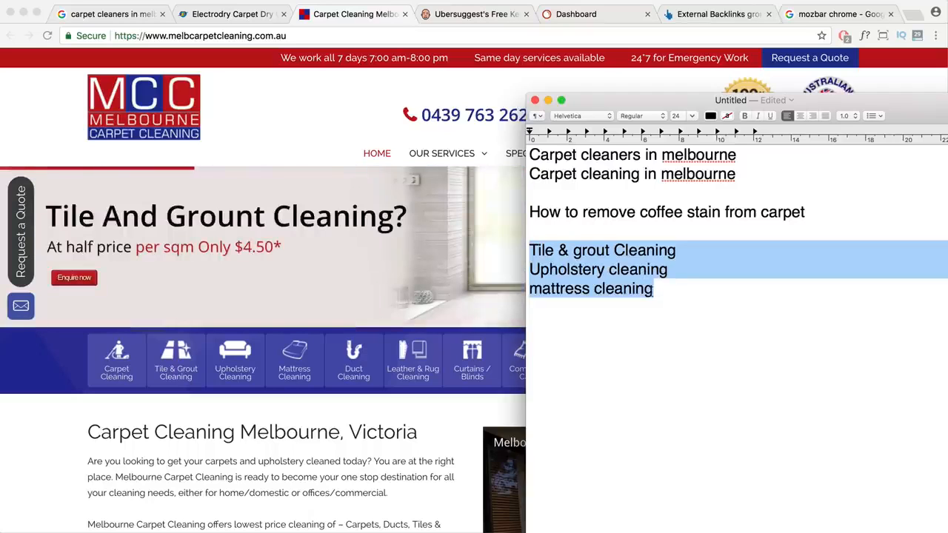
pyautogui.moveTo(650, 291); pyautogui.dragTo(514, 160)
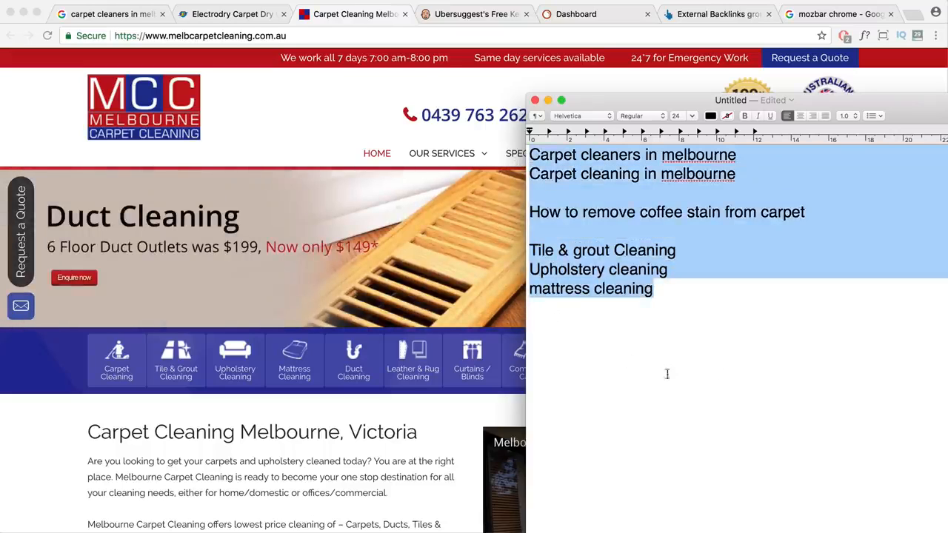
# Switch back to Chrome, recheck the services listed on the MCC site and bring up the Ubersuggest page.
pyautogui.click(474, 387)
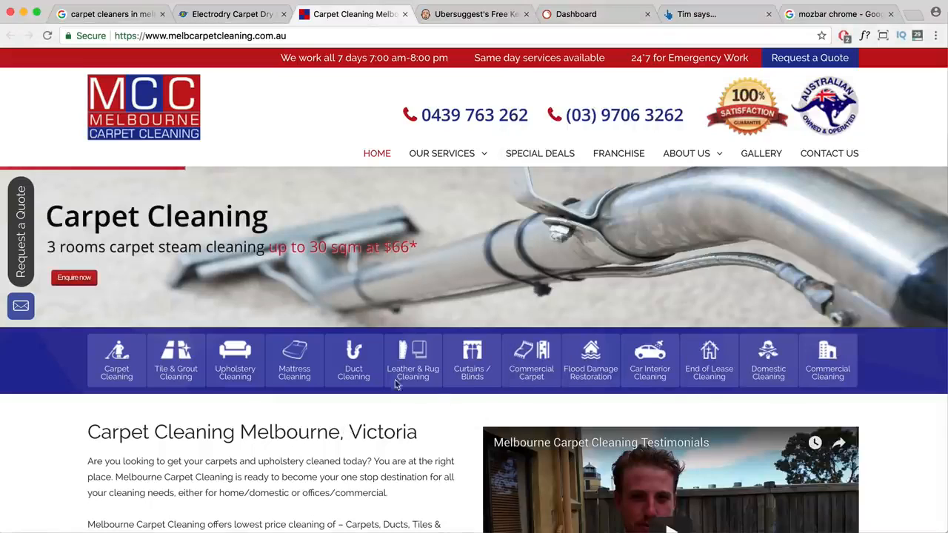
pyautogui.moveTo(466, 162)
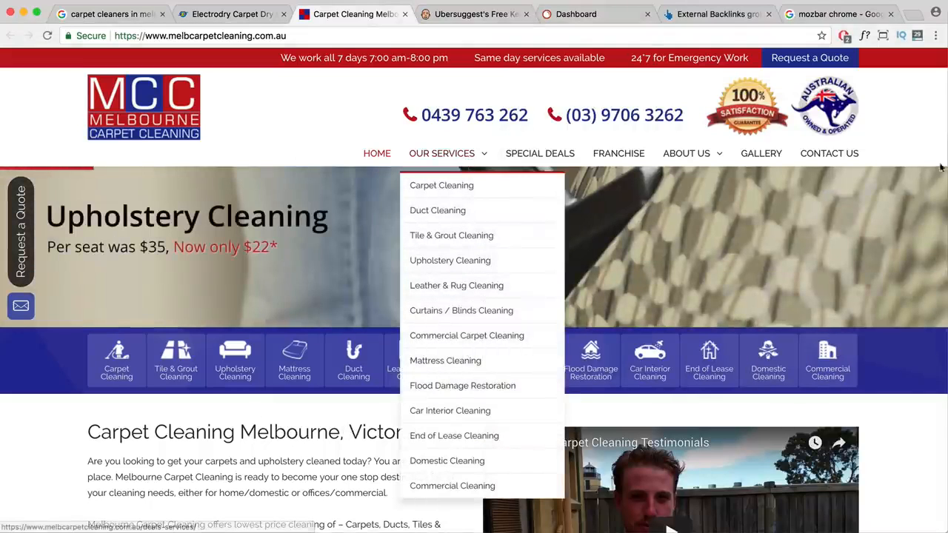
pyautogui.click(468, 18)
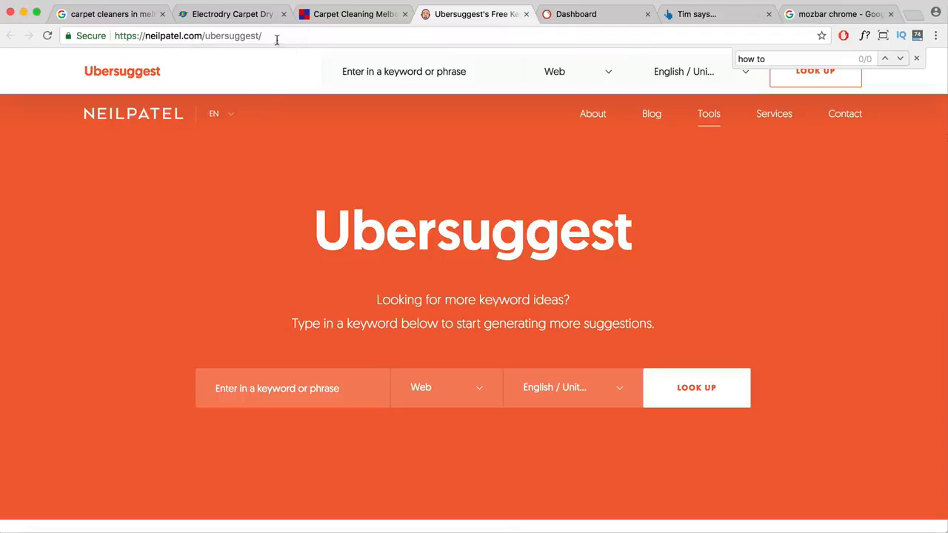
# Copy "Carpet cleaners in melbourne" from the TextEdit keyword list into Ubersuggest's keyword field.
pyautogui.moveTo(145, 36); pyautogui.dragTo(207, 36)
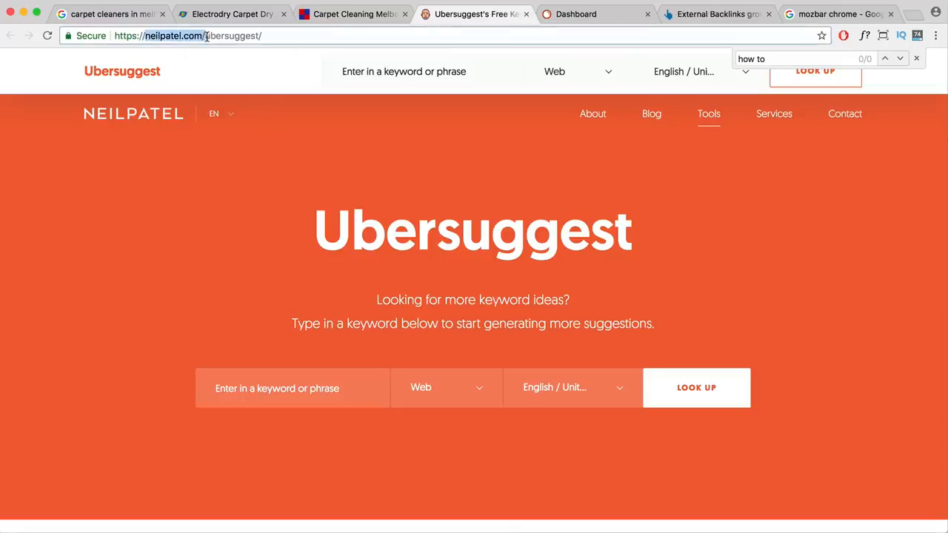
pyautogui.click(305, 388)
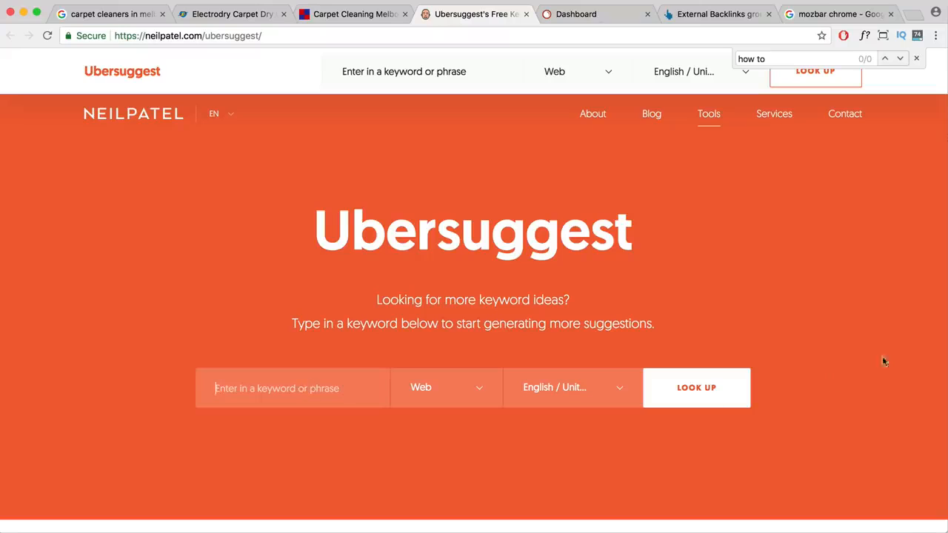
pyautogui.press('super+Tab')
pyautogui.moveTo(737, 154); pyautogui.dragTo(522, 154)
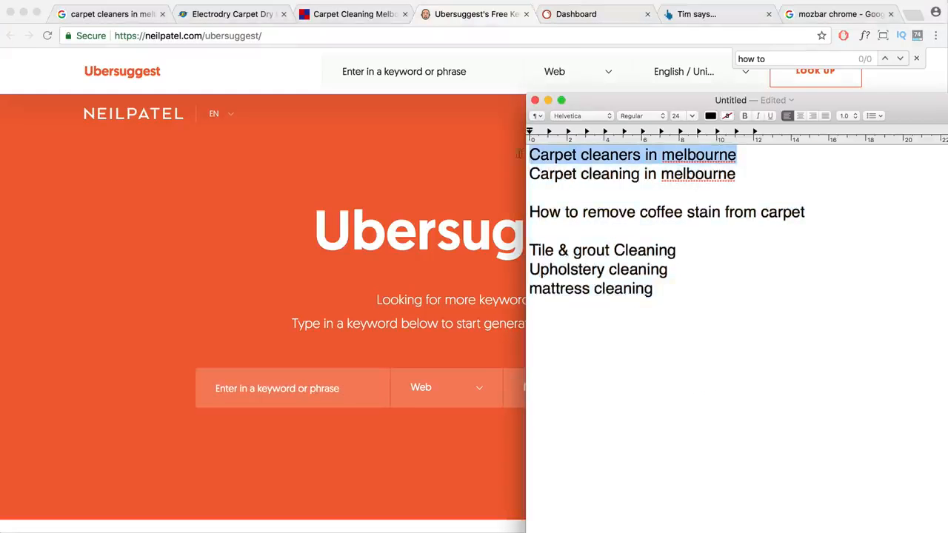
pyautogui.press('super+c')
pyautogui.click(313, 395)
pyautogui.press('super+v')
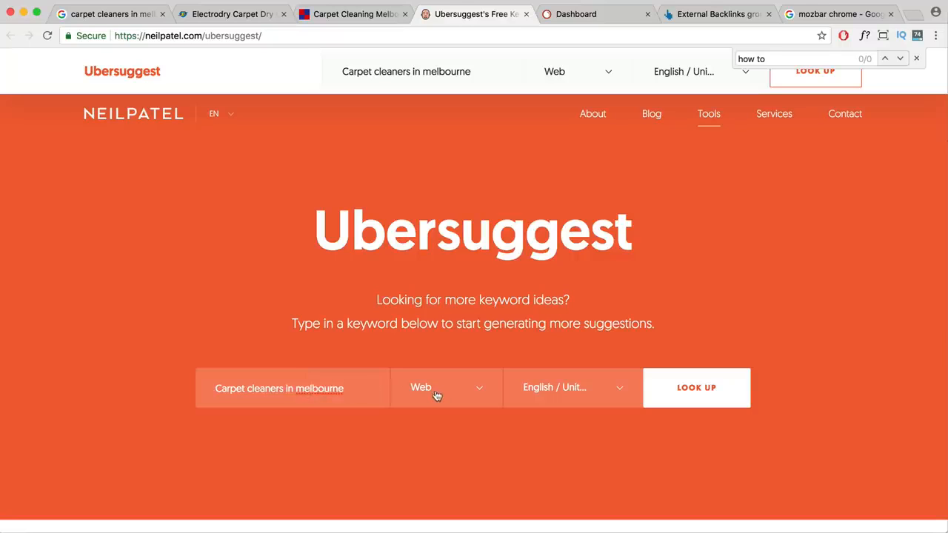
# Set the Ubersuggest language and region to English / Australia and look up the keyword.
pyautogui.click(605, 393)
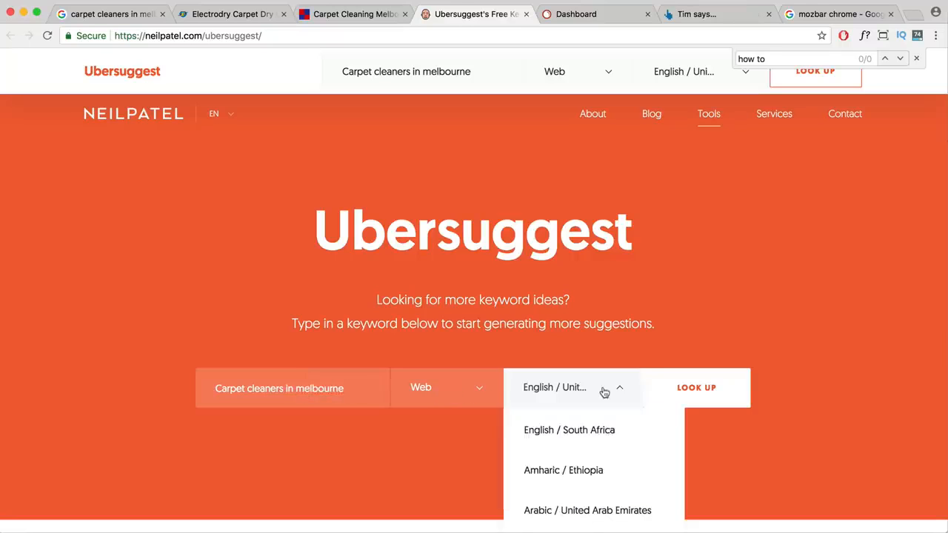
pyautogui.scroll(-3, 800, 438)
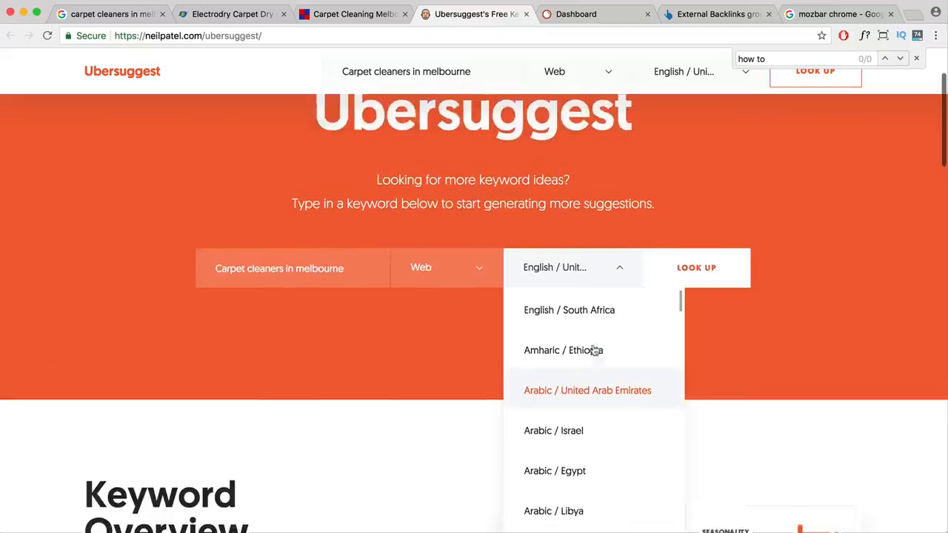
pyautogui.scroll(-8, 593, 350)
pyautogui.scroll(-10, 592, 354)
pyautogui.scroll(-4, 592, 352)
pyautogui.click(552, 377)
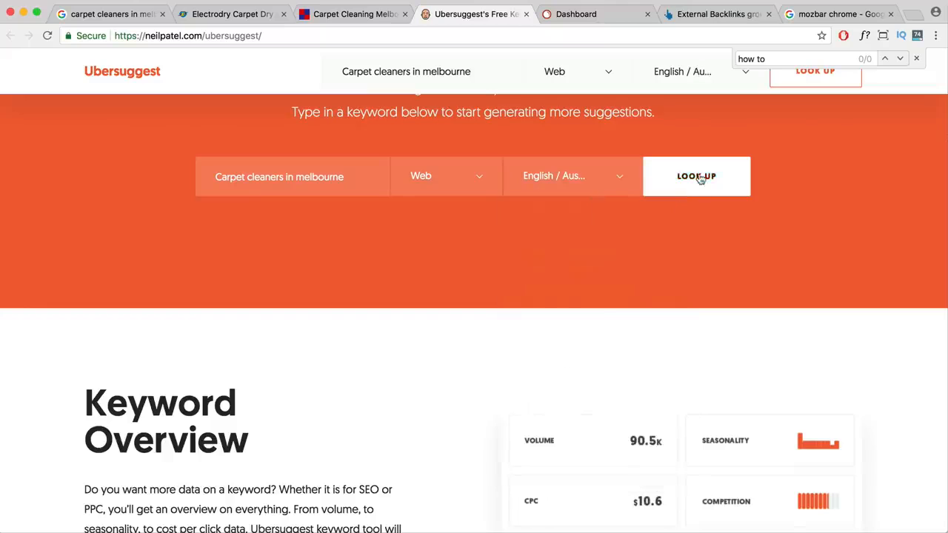
pyautogui.click(697, 178)
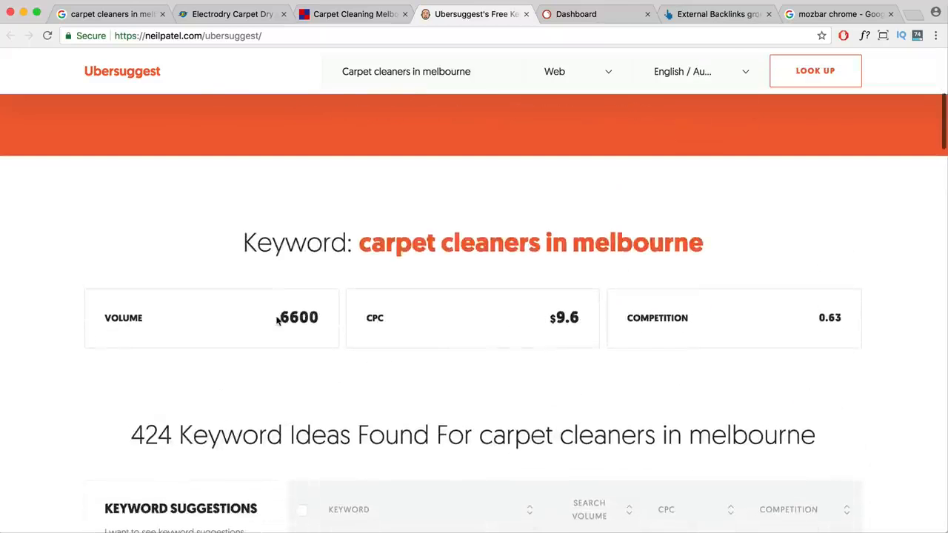
# Examine the search volume and CPC reported for "carpet cleaners in melbourne".
pyautogui.moveTo(279, 318); pyautogui.dragTo(319, 317)
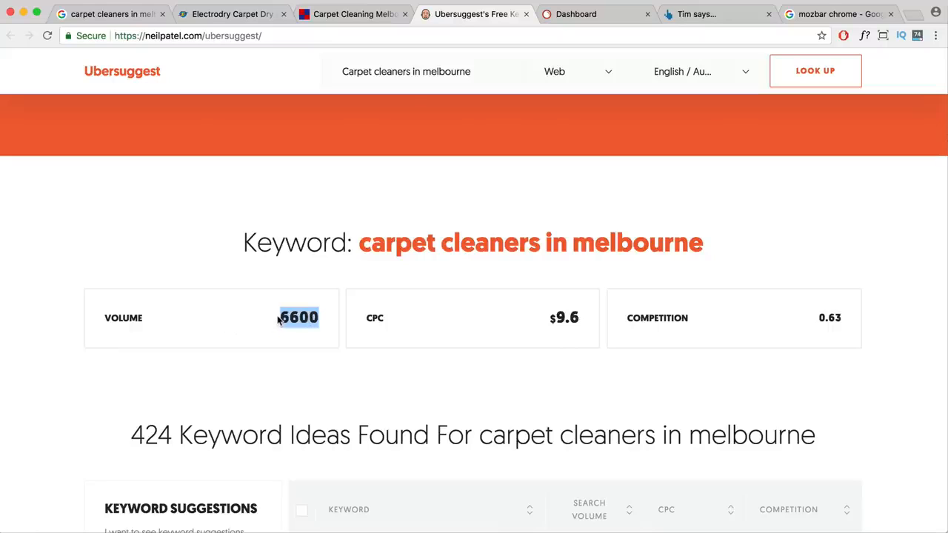
pyautogui.moveTo(279, 319); pyautogui.dragTo(299, 318)
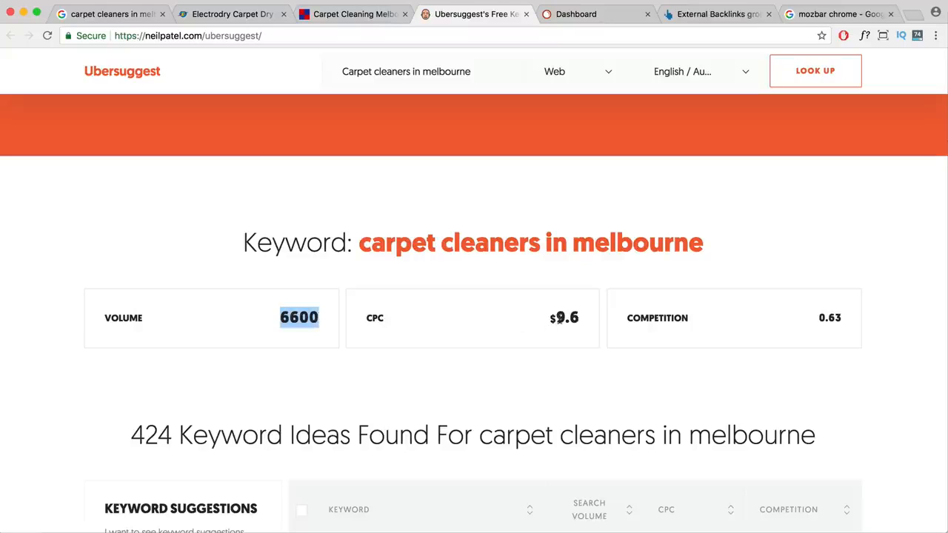
pyautogui.moveTo(390, 320); pyautogui.dragTo(368, 317)
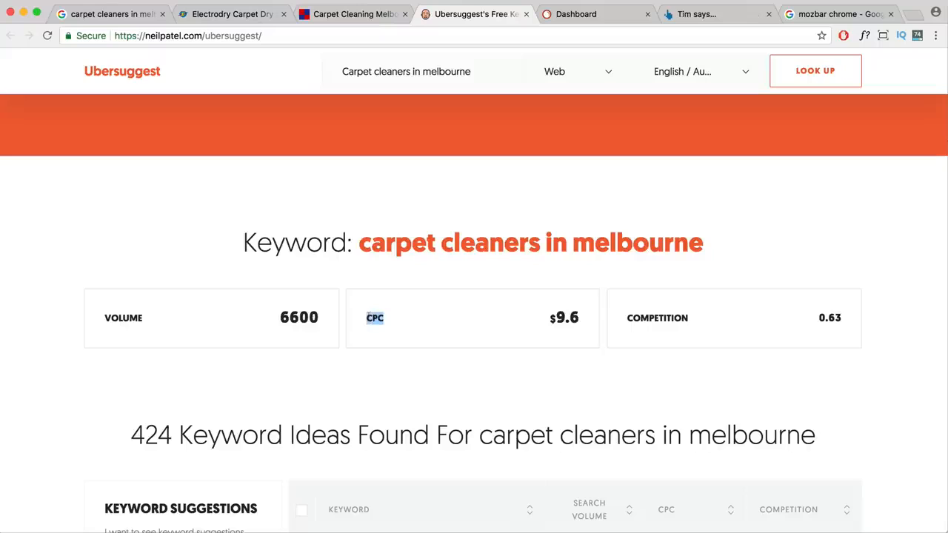
pyautogui.moveTo(552, 318); pyautogui.dragTo(568, 320)
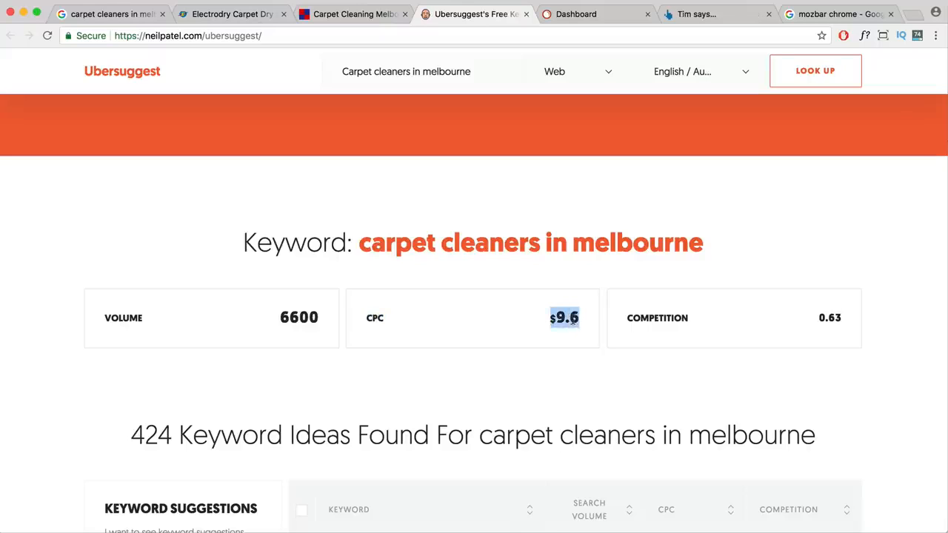
# Check the paid ads in the Google results for "carpet cleaners in melbourne" and relate them to the keyword's CPC in Ubersuggest.
pyautogui.click(132, 14)
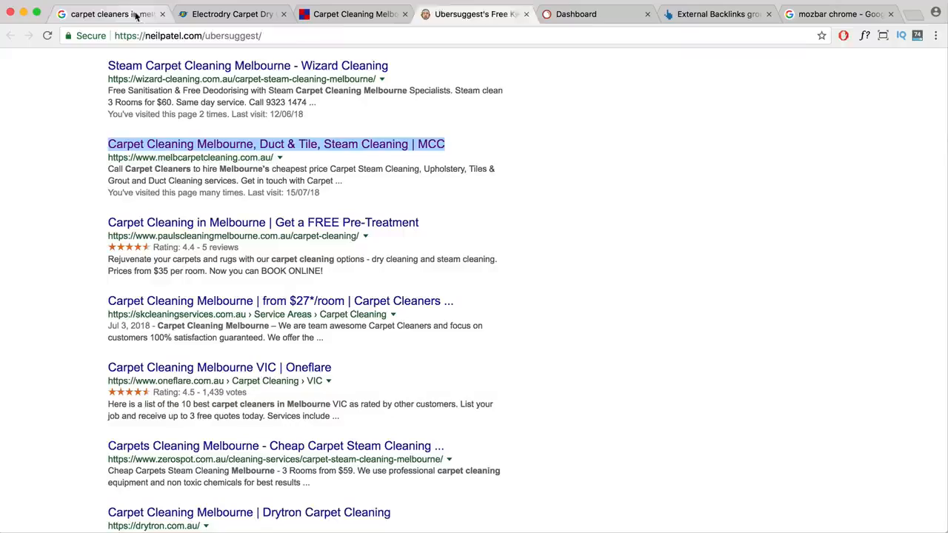
pyautogui.scroll(3, 361, 235)
pyautogui.scroll(5, 360, 234)
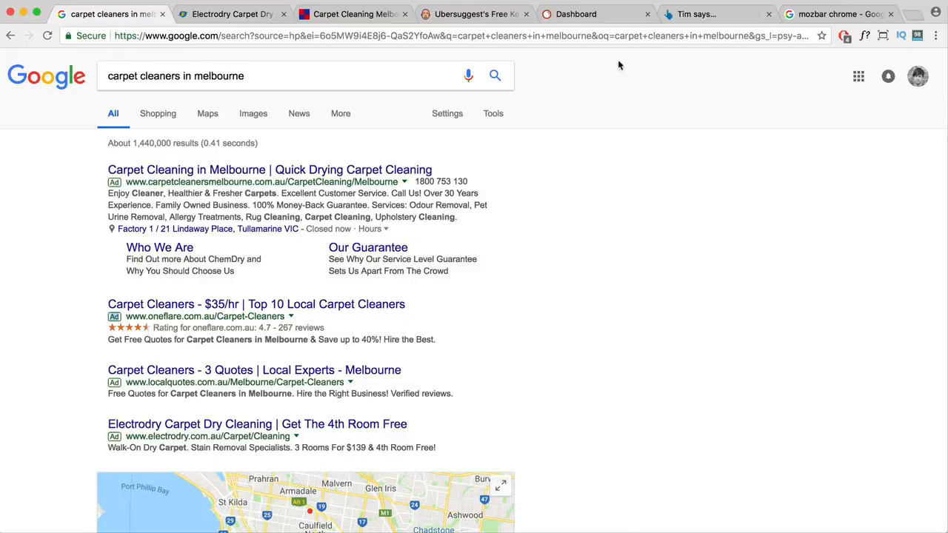
pyautogui.click(496, 21)
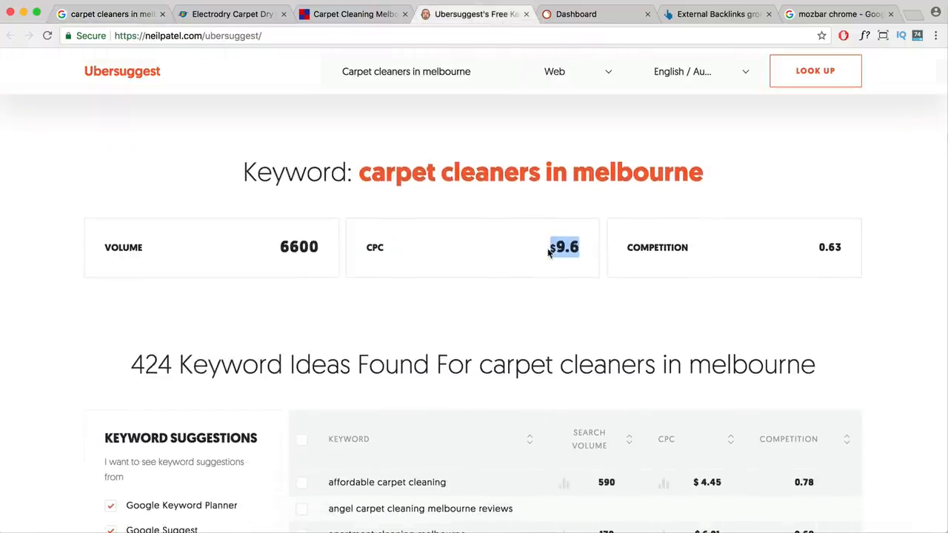
pyautogui.click(549, 252)
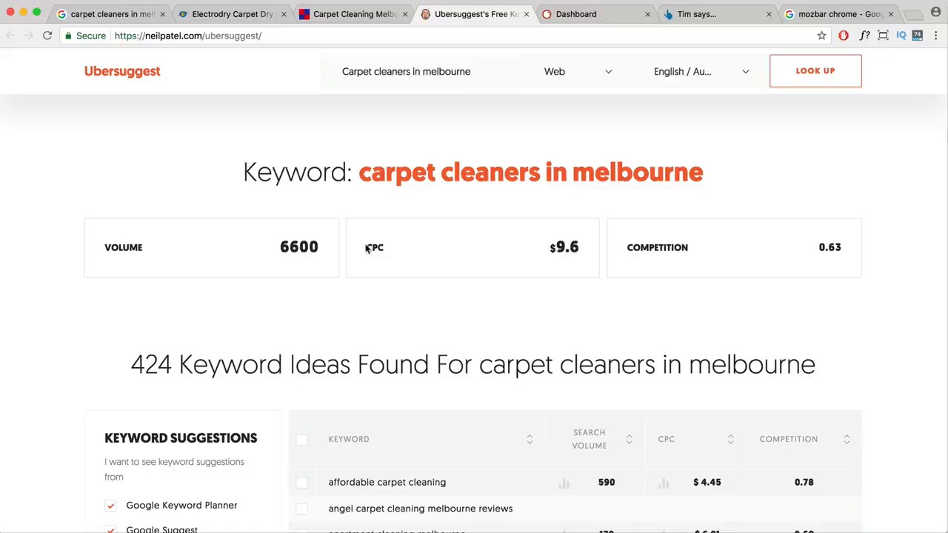
pyautogui.moveTo(363, 247); pyautogui.dragTo(580, 248)
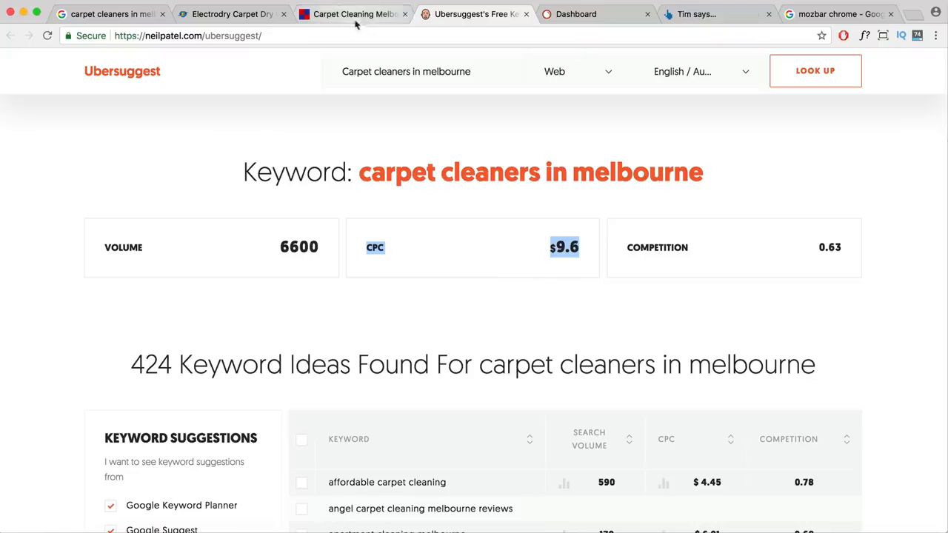
# Review the organic and local listings in the Google results for "carpet cleaners in melbourne", and return to Ubersuggest.
pyautogui.click(108, 14)
pyautogui.scroll(-10, 262, 211)
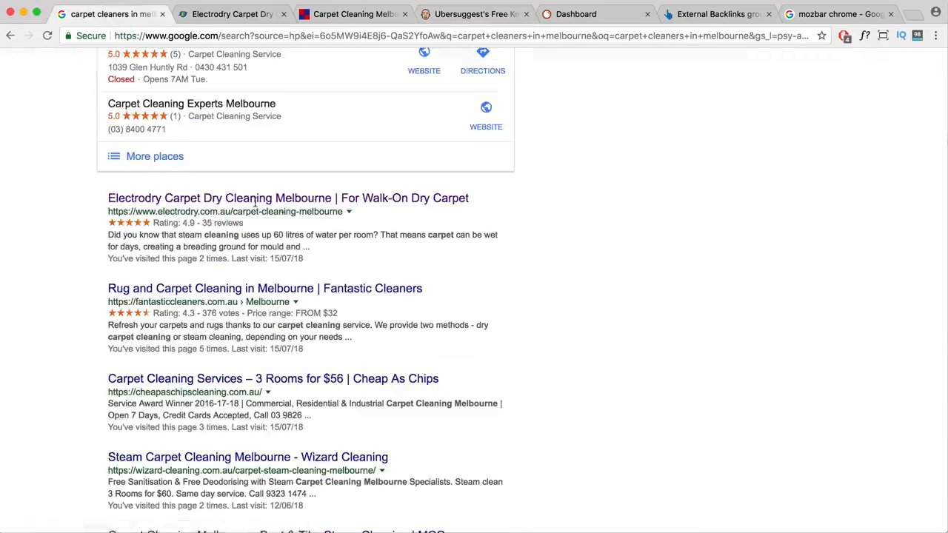
pyautogui.scroll(-8, 262, 214)
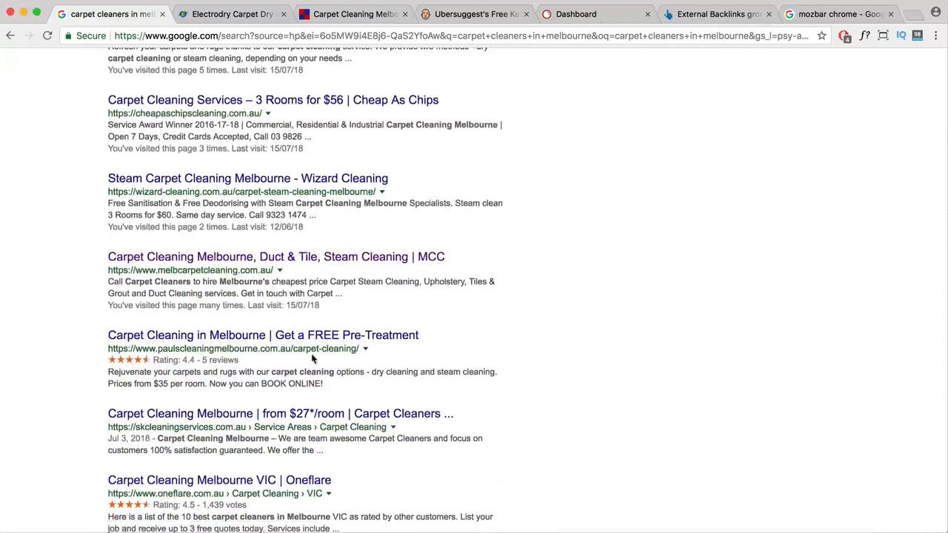
pyautogui.scroll(5, 289, 342)
pyautogui.scroll(4, 289, 346)
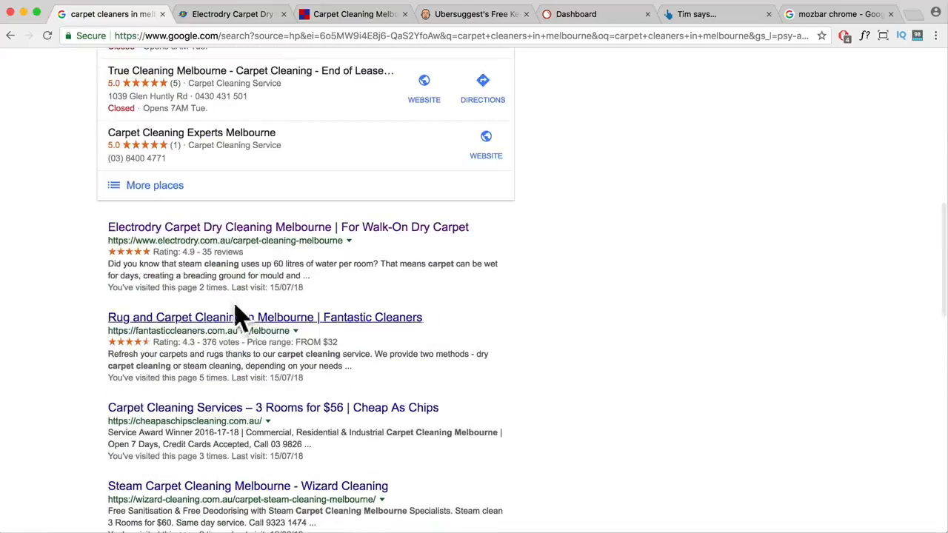
pyautogui.scroll(2, 244, 301)
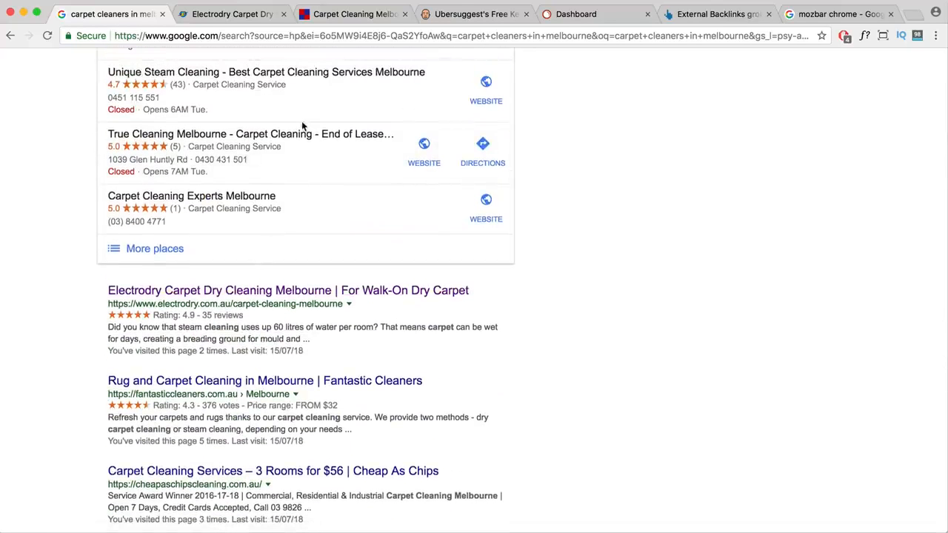
pyautogui.click(485, 18)
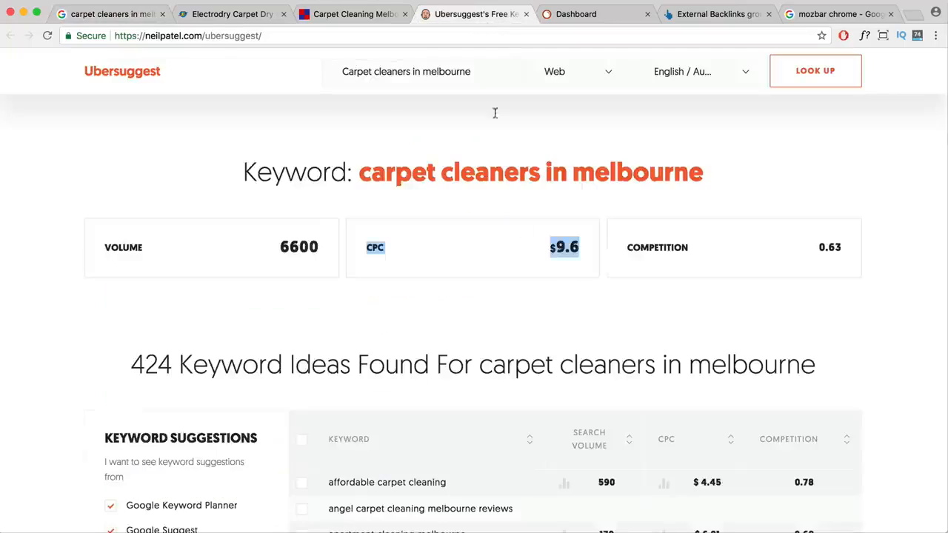
# Sort the keyword ideas by search volume, highest first, and examine the CPC of the "cheap as chips" suggestion.
pyautogui.scroll(-3, 554, 279)
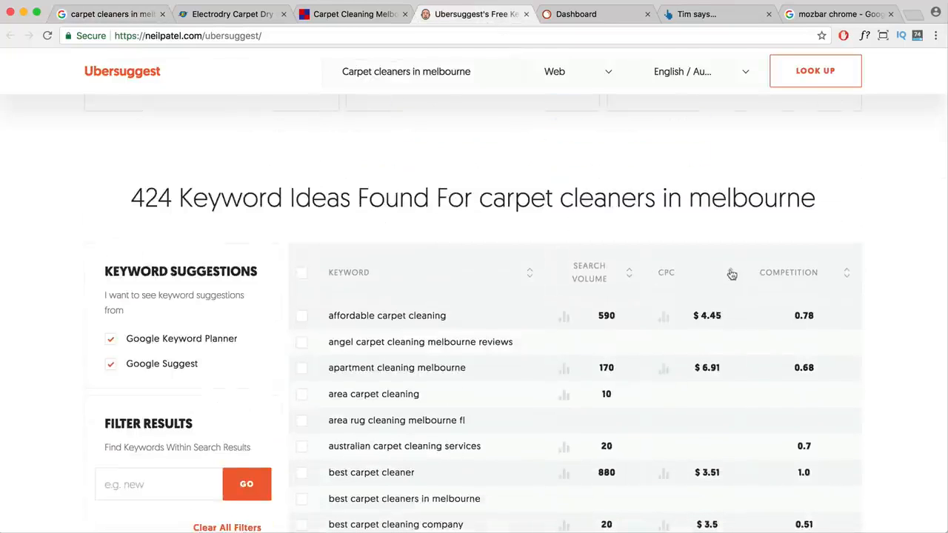
pyautogui.click(630, 275)
pyautogui.scroll(-1, 407, 267)
pyautogui.moveTo(397, 260); pyautogui.dragTo(330, 259)
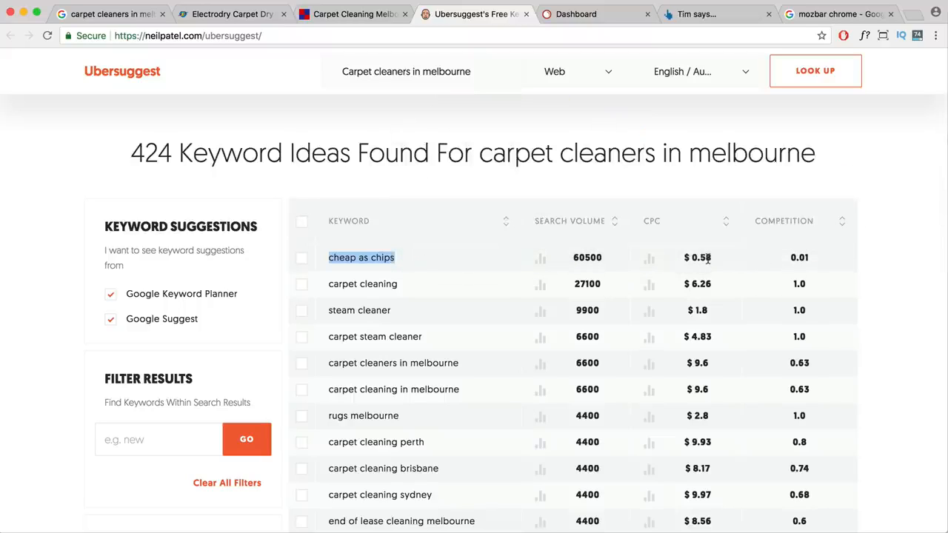
pyautogui.moveTo(709, 257); pyautogui.dragTo(685, 258)
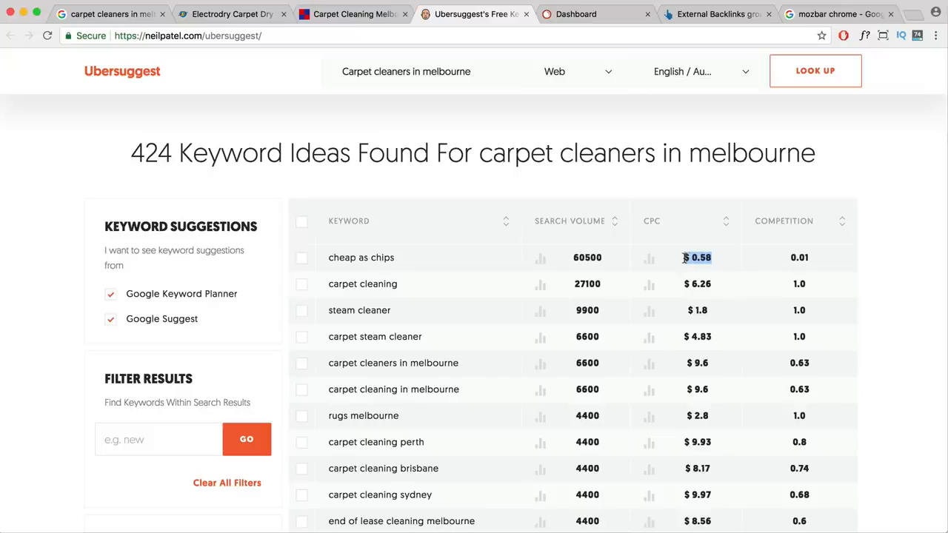
# Search Google for "cheap as chips" in a new browser tab to check what the phrase refers to.
pyautogui.moveTo(405, 261); pyautogui.dragTo(331, 257)
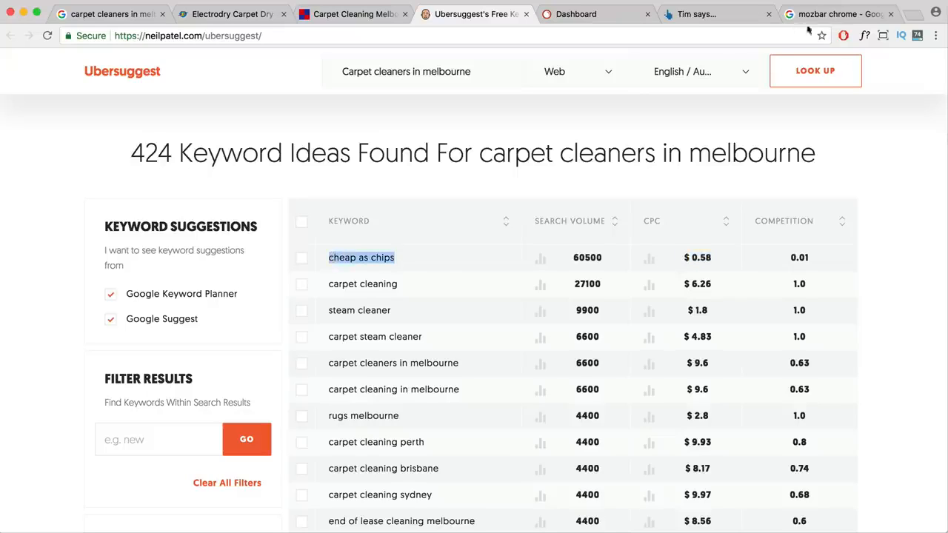
pyautogui.press('super+t')
pyautogui.press('super+v')
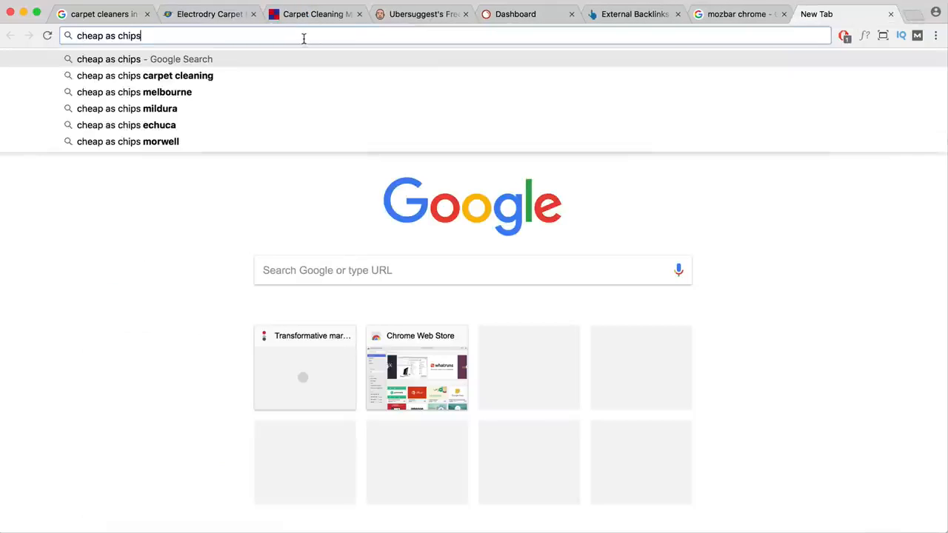
pyautogui.press('Return')
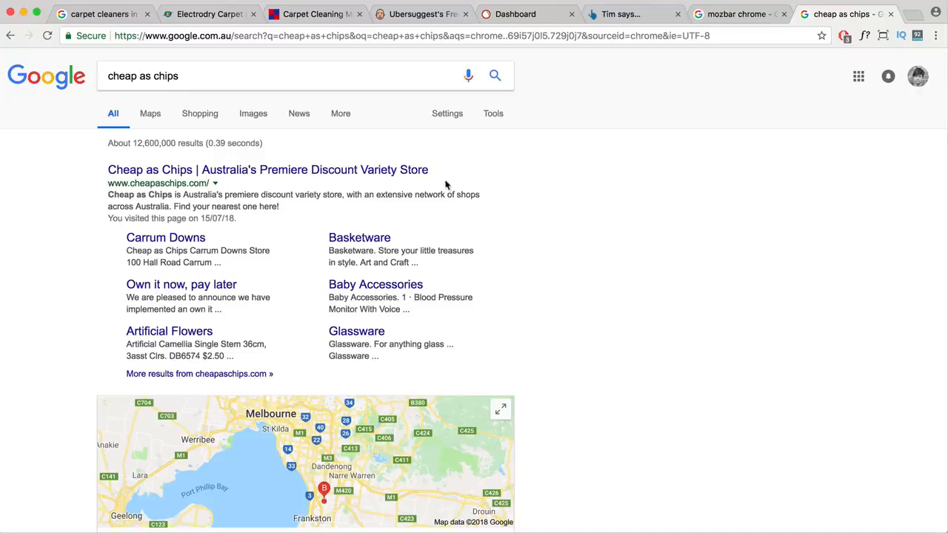
pyautogui.click(190, 78)
pyautogui.moveTo(190, 78); pyautogui.dragTo(106, 80)
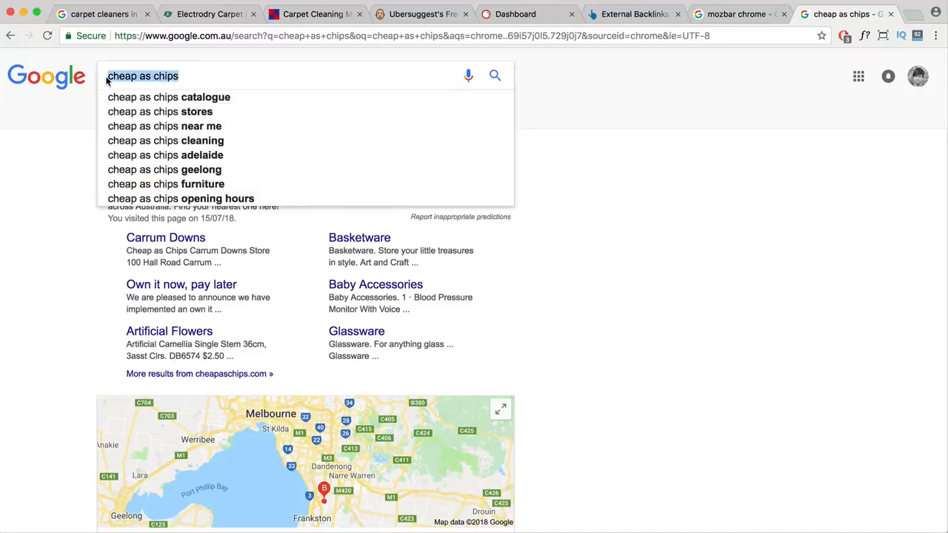
pyautogui.click(643, 172)
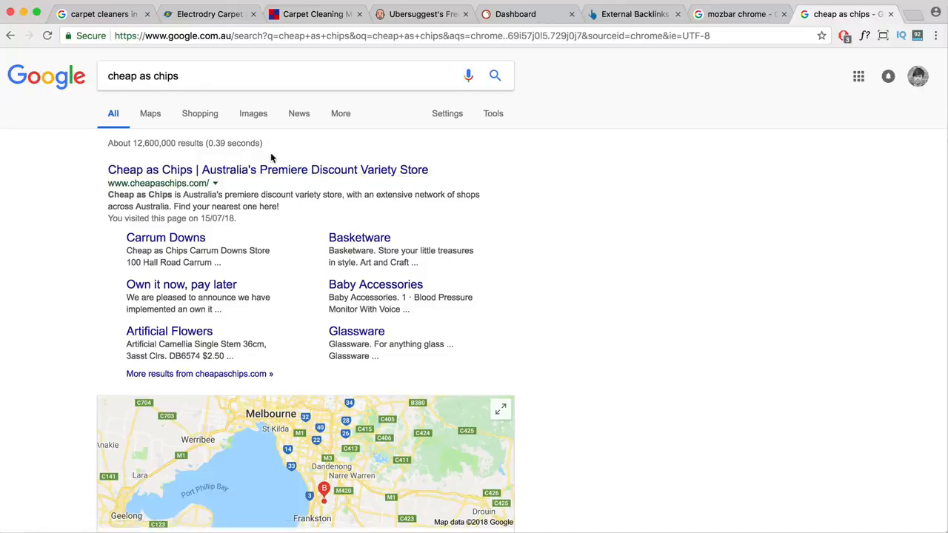
# Return to Ubersuggest and locate "carpet cleaners in melbourne" among the keyword ideas.
pyautogui.click(433, 15)
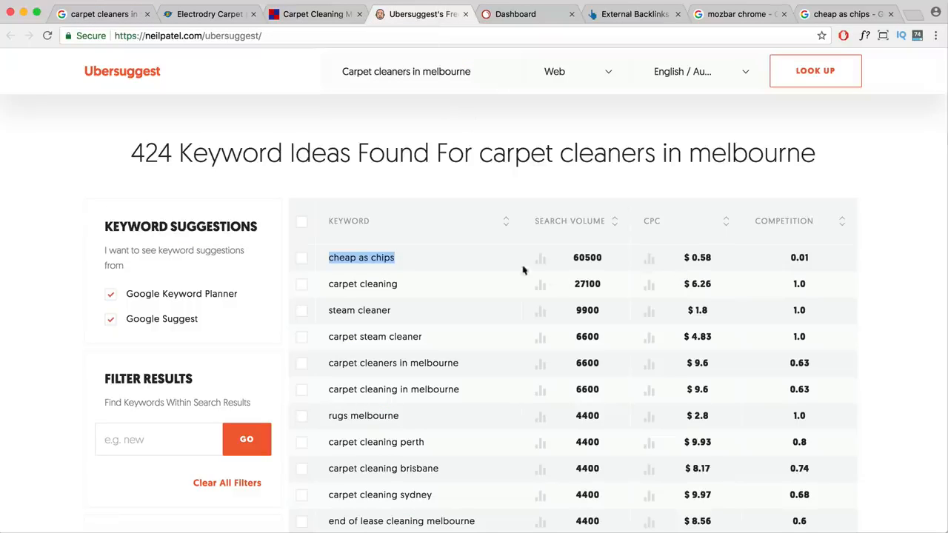
pyautogui.scroll(-3, 502, 269)
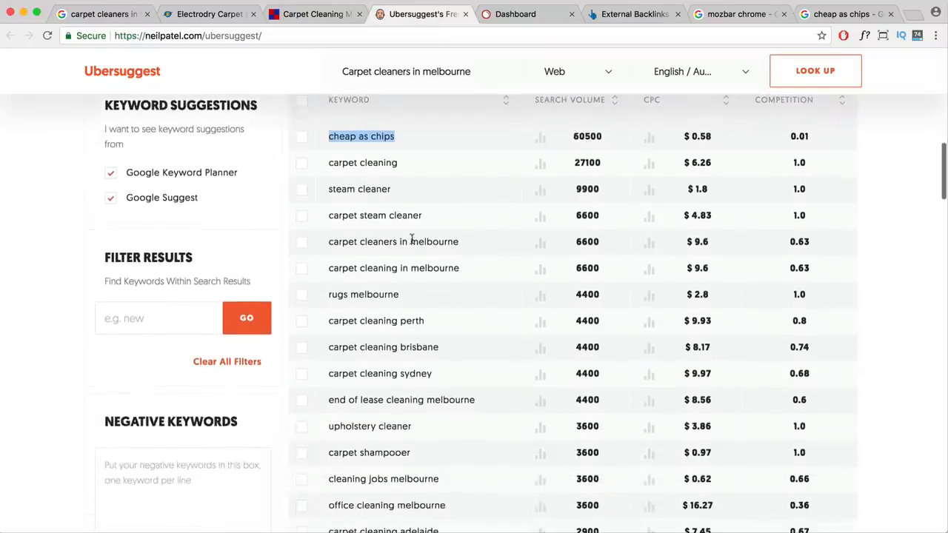
pyautogui.moveTo(460, 242); pyautogui.dragTo(327, 245)
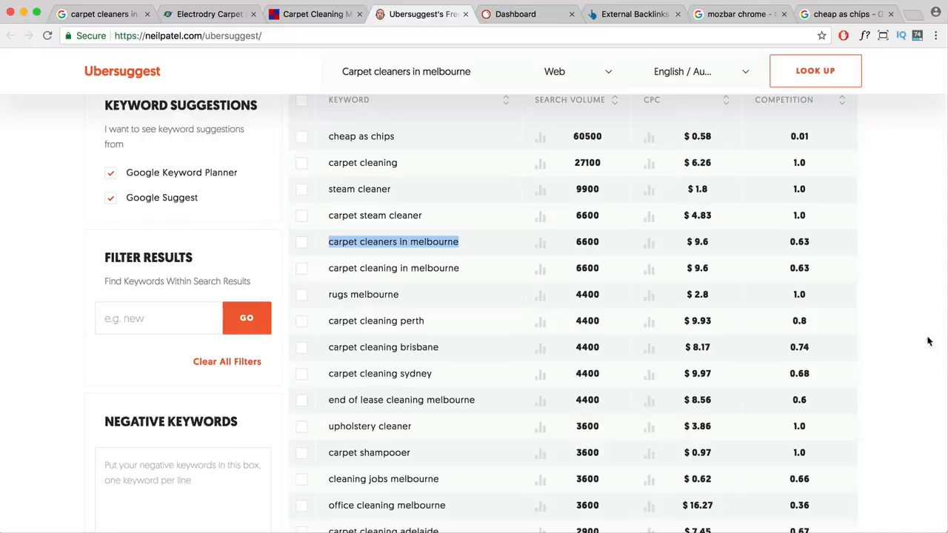
# Start a new line in the TextEdit keyword list, one blank line below "mattress cleaning", and return to the Ubersuggest keyword ideas.
pyautogui.press('super+Tab')
pyautogui.click(656, 288)
pyautogui.click(741, 180)
pyautogui.press('Return')
pyautogui.press('Return')
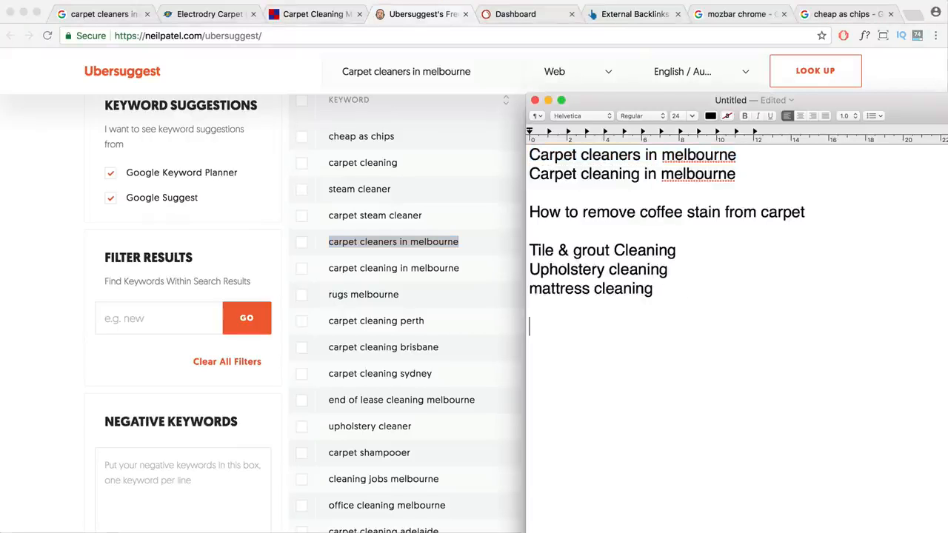
pyautogui.click(434, 300)
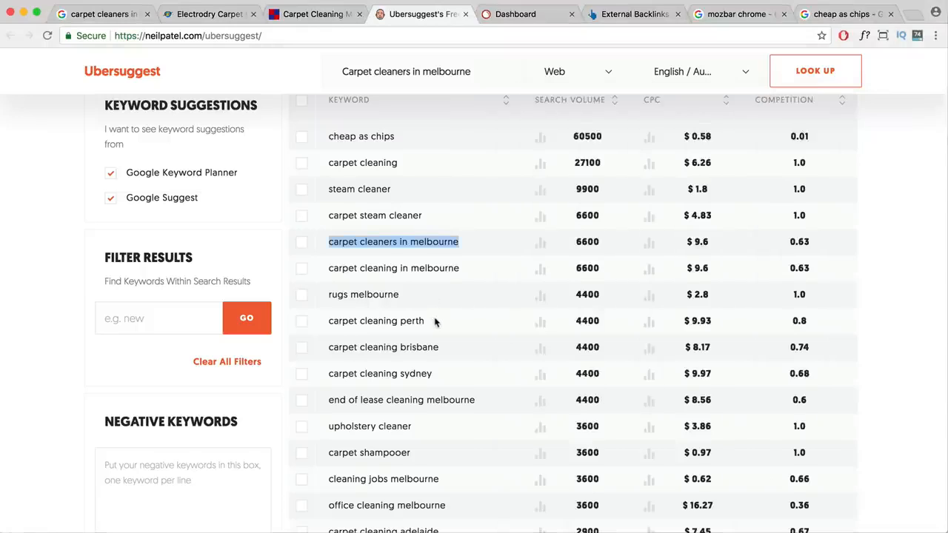
# Copy "end of lease cleaning melbourne" from the keyword ideas into the TextEdit list and start a new line below it.
pyautogui.scroll(-3, 437, 318)
pyautogui.moveTo(482, 334); pyautogui.dragTo(331, 329)
pyautogui.press('super+c')
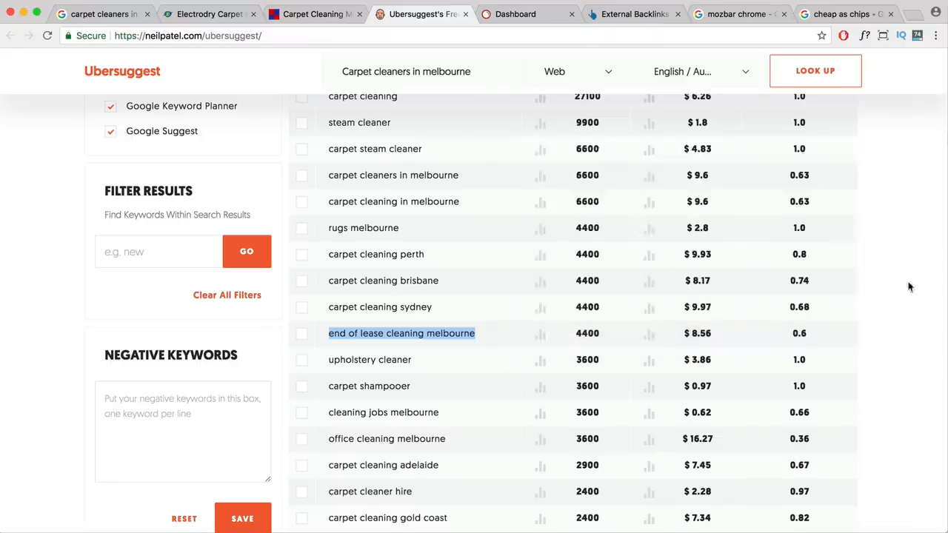
pyautogui.press('super+Tab')
pyautogui.press('super+v')
pyautogui.press('Return')
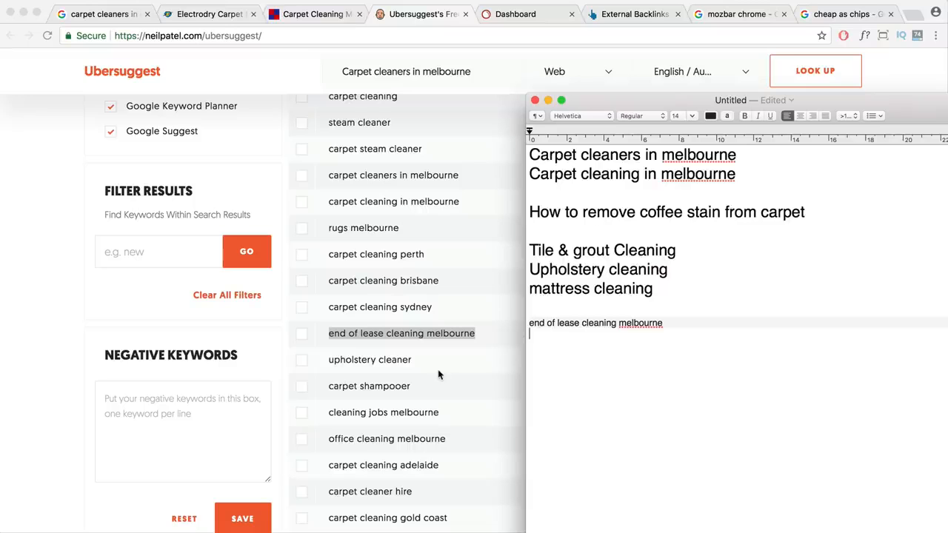
# Copy "commercial cleaning melbourne" from the Ubersuggest ideas into the TextEdit list below the end of lease keyword, and return to Ubersuggest.
pyautogui.click(437, 369)
pyautogui.scroll(-3, 433, 366)
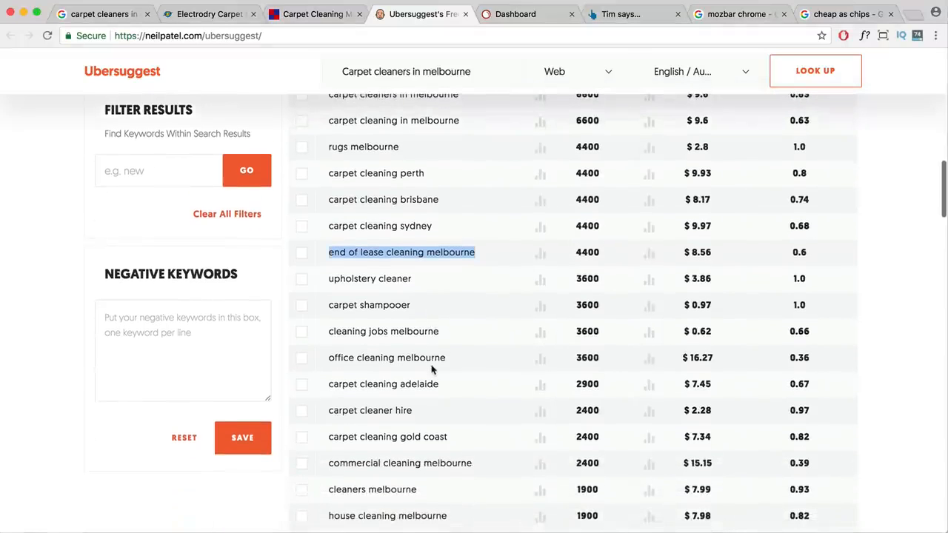
pyautogui.scroll(-1, 433, 362)
pyautogui.moveTo(450, 331); pyautogui.dragTo(322, 334)
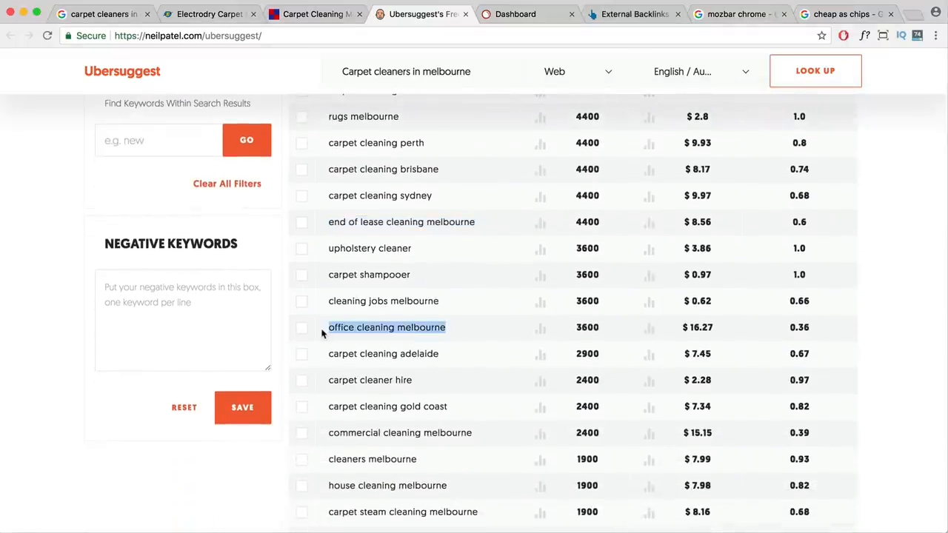
pyautogui.scroll(-4, 370, 349)
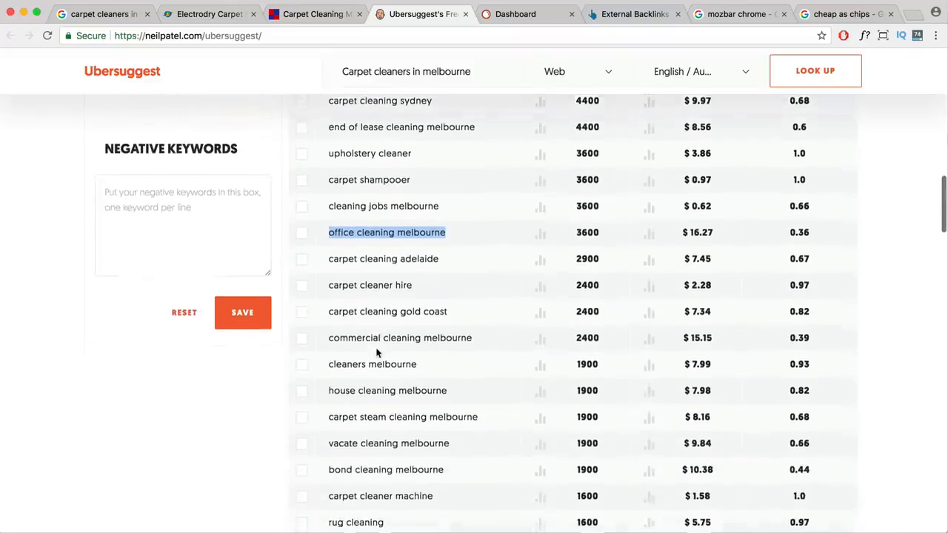
pyautogui.scroll(-3, 394, 333)
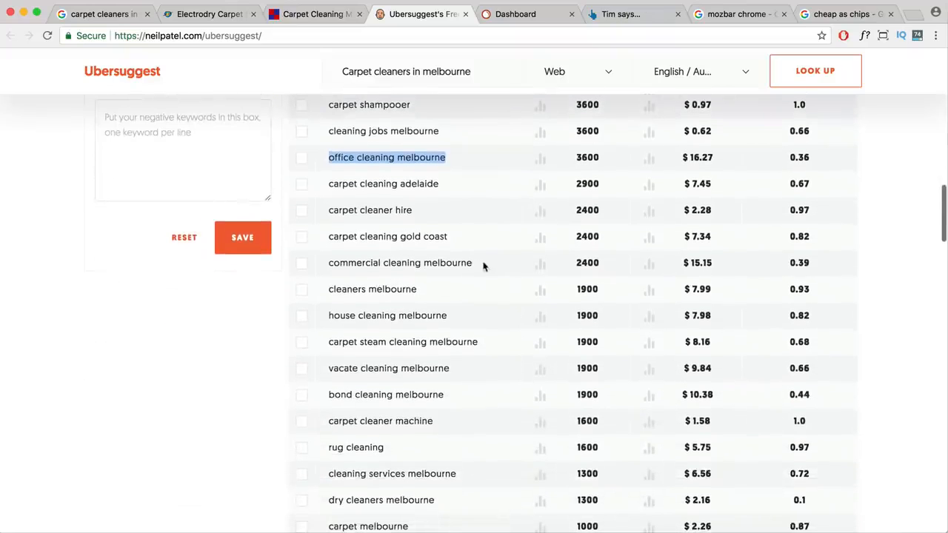
pyautogui.scroll(-2, 374, 262)
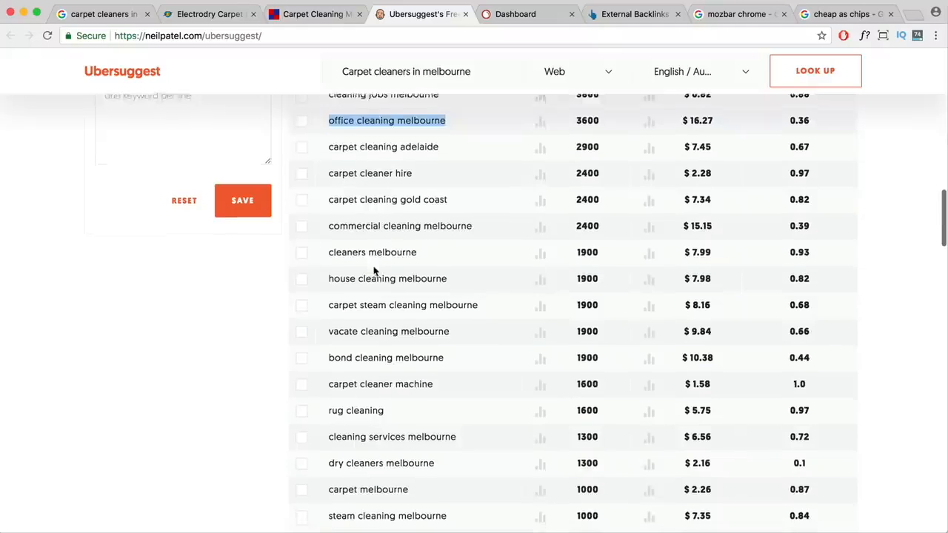
pyautogui.moveTo(479, 219); pyautogui.dragTo(327, 221)
pyautogui.press('super+c')
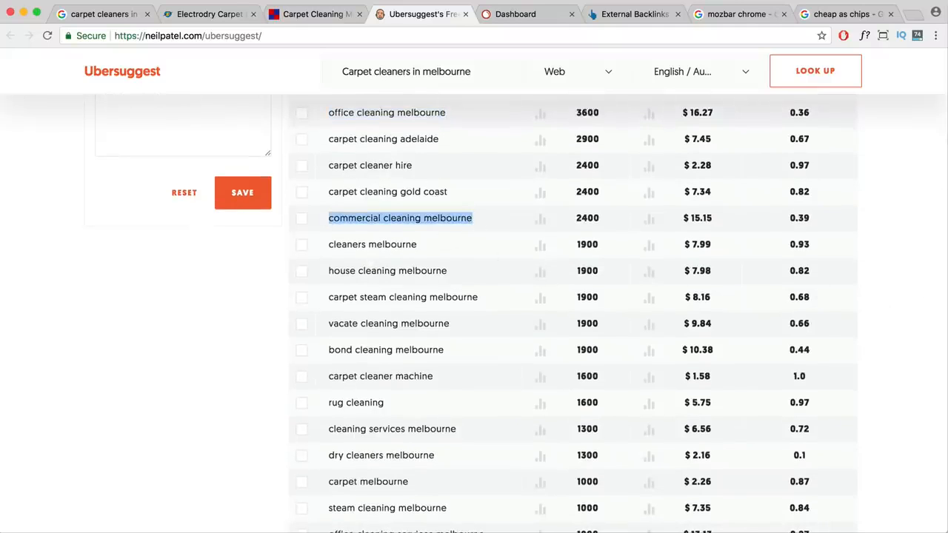
pyautogui.press('super+Tab')
pyautogui.press('super+v')
pyautogui.press('super+Tab')
# Add "vacate cleaning melbourne" from the keyword ideas on a new line of the TextEdit list and return to Ubersuggest.
pyautogui.moveTo(448, 325); pyautogui.dragTo(327, 323)
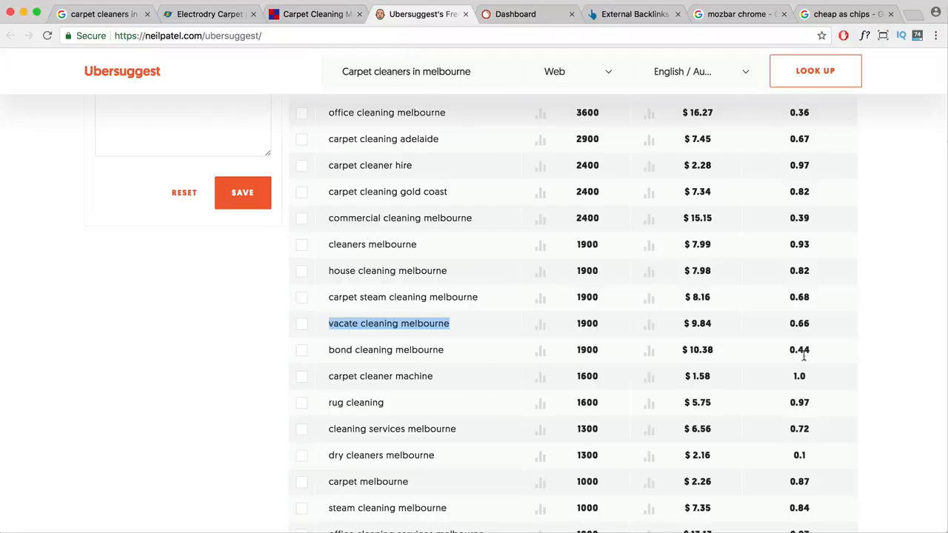
pyautogui.press('super+c')
pyautogui.press('super+Tab')
pyautogui.press('Return')
pyautogui.press('super+v')
pyautogui.press('super+Tab')
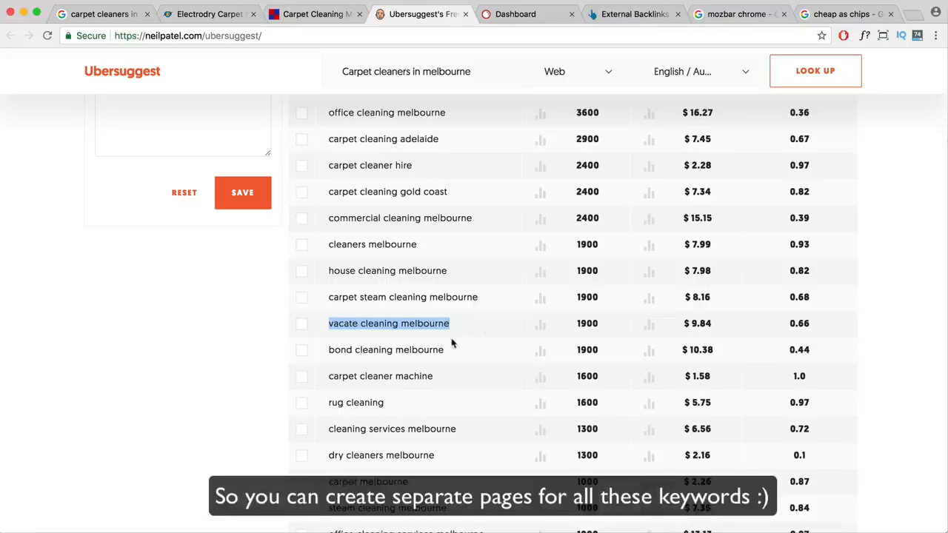
# Add "bond cleaning melbourne" on a new line of the TextEdit list and highlight the vacate, bond and end of lease keywords.
pyautogui.click(450, 354)
pyautogui.moveTo(450, 354); pyautogui.dragTo(329, 350)
pyautogui.press('super+c')
pyautogui.press('super+Tab')
pyautogui.press('Return')
pyautogui.press('super+v')
pyautogui.moveTo(642, 357); pyautogui.dragTo(520, 348)
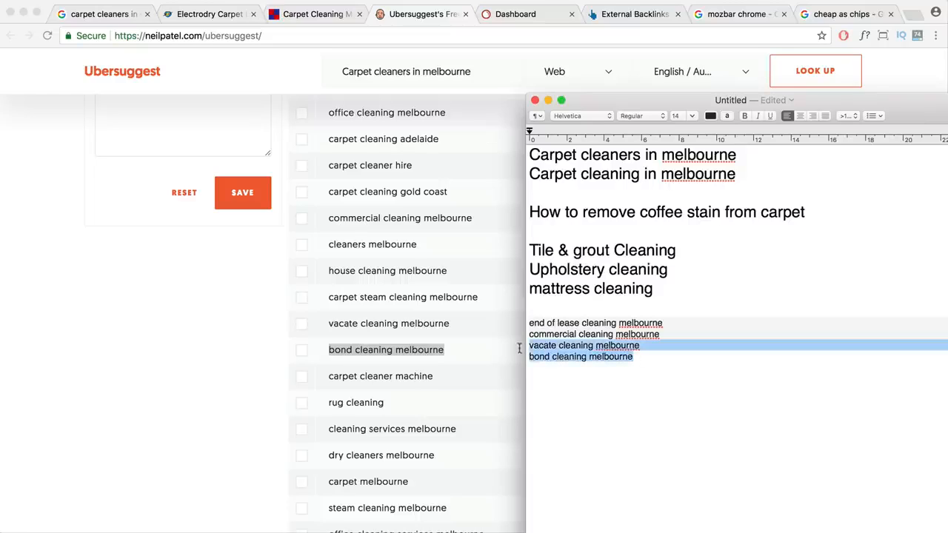
pyautogui.moveTo(663, 324); pyautogui.dragTo(516, 326)
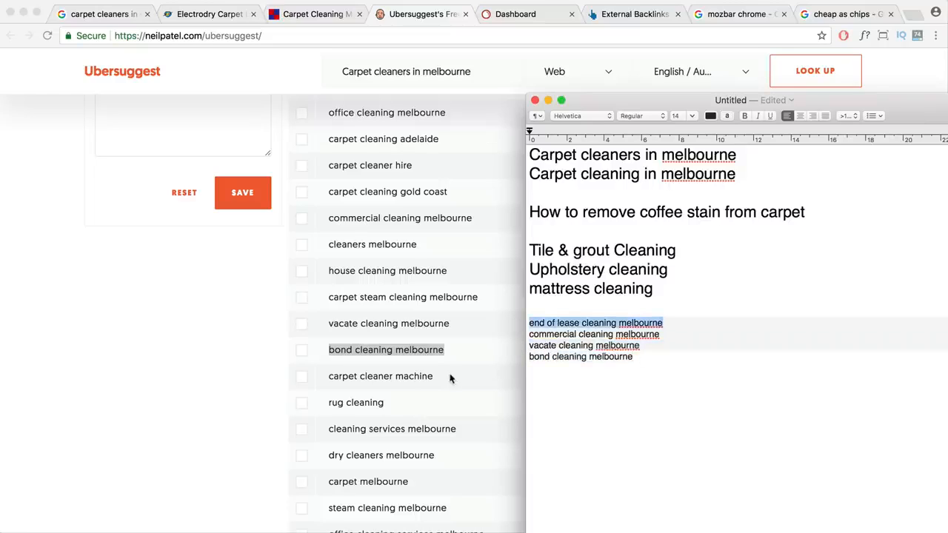
# Copy the word "best" from "best carpet cleaning in melbourne" into TextEdit, one blank line below "bond cleaning melbourne".
pyautogui.press('super+Tab')
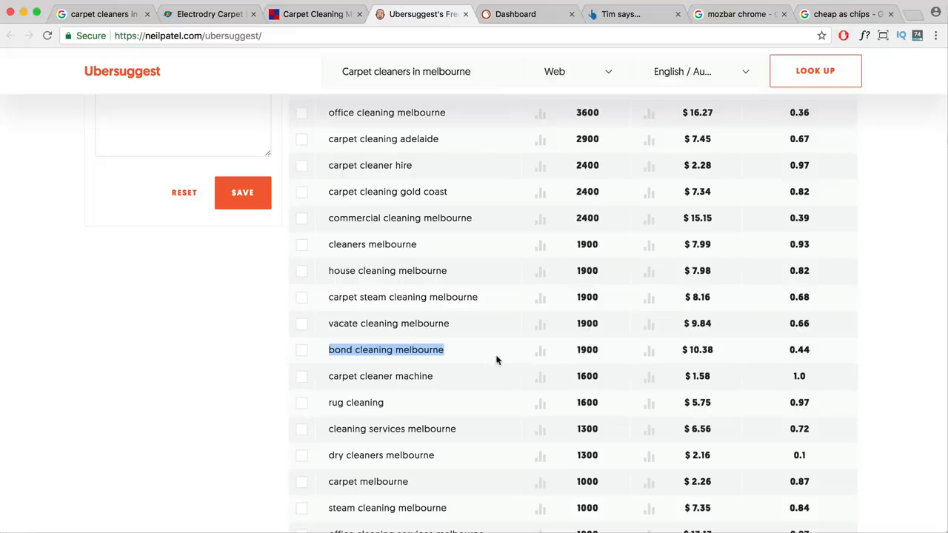
pyautogui.scroll(-3, 497, 360)
pyautogui.scroll(-3, 497, 360)
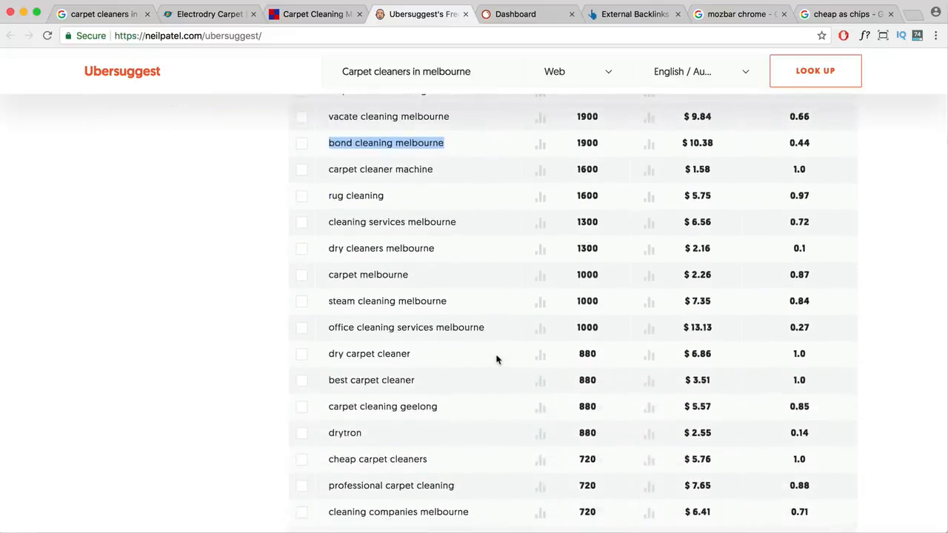
pyautogui.scroll(-4, 497, 360)
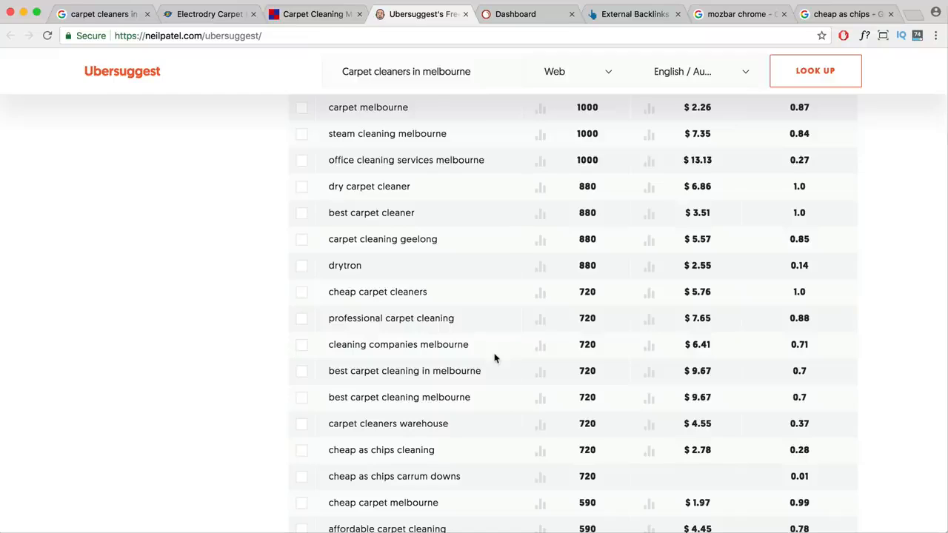
pyautogui.moveTo(478, 371); pyautogui.dragTo(334, 374)
pyautogui.doubleClick(330, 373)
pyautogui.press('super+Tab')
pyautogui.click(663, 362)
pyautogui.press('Return')
pyautogui.press('Return')
pyautogui.press('super+v')
# Copy the word "cheap" from "cheap carpet cleaners" onto the line below "best" in TextEdit, and return to Ubersuggest.
pyautogui.click(506, 400)
pyautogui.moveTo(357, 292); pyautogui.dragTo(319, 297)
pyautogui.press('super+Tab')
pyautogui.press('Return')
pyautogui.press('super+v')
pyautogui.press('super+Tab')
# Copy the word "affordable" from "affordable carpet cleaning" onto the line below "cheap" in the TextEdit list.
pyautogui.scroll(-3, 482, 417)
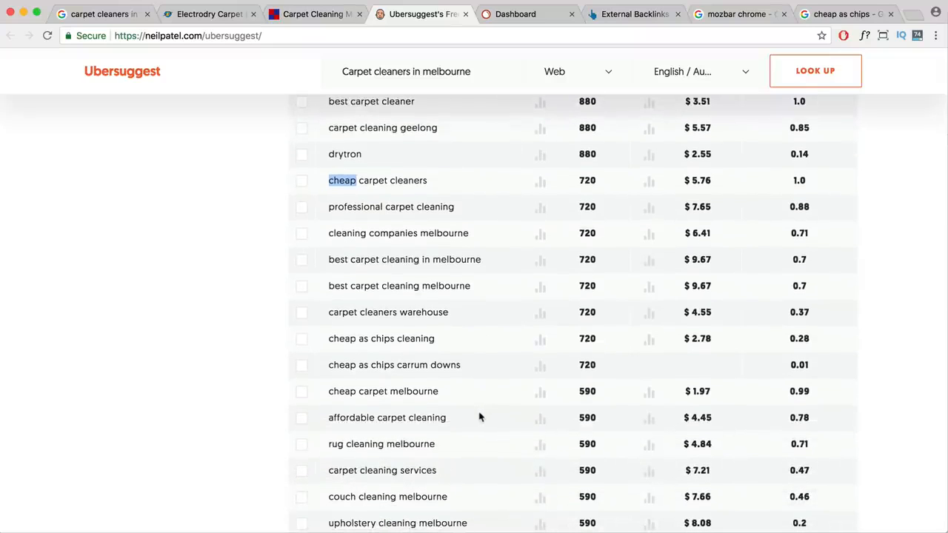
pyautogui.press('super+Tab')
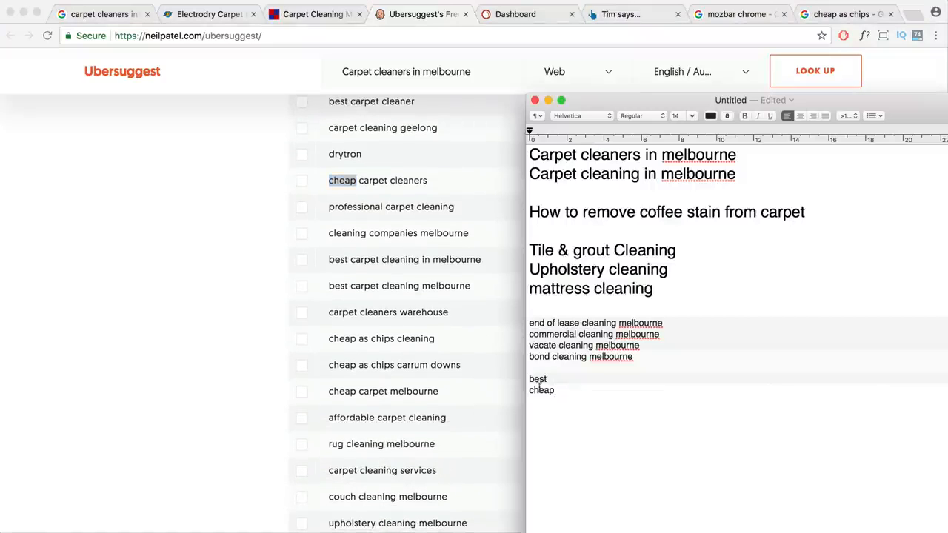
pyautogui.moveTo(560, 392); pyautogui.dragTo(528, 379)
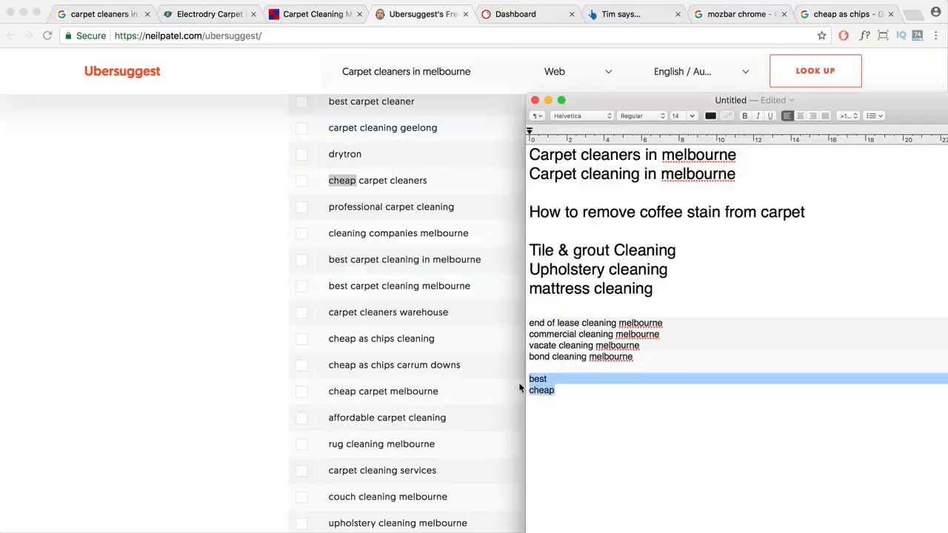
pyautogui.click(376, 416)
pyautogui.moveTo(376, 418); pyautogui.dragTo(323, 422)
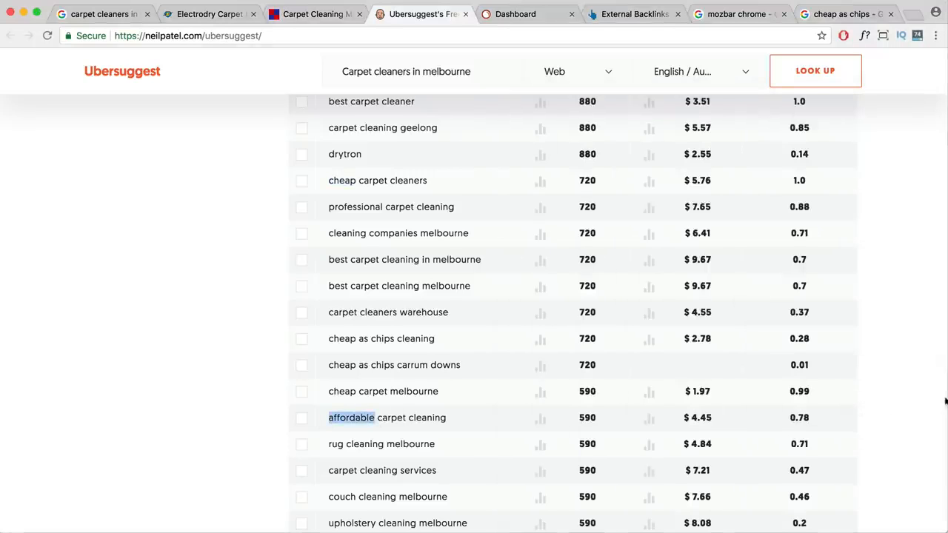
pyautogui.press('super+Tab')
pyautogui.click(761, 398)
pyautogui.press('super+v')
# Find "carpet cleaning cost" among the lower-volume Ubersuggest ideas and copy it into TextEdit, one blank line below "affordable".
pyautogui.click(480, 427)
pyautogui.scroll(-5, 480, 427)
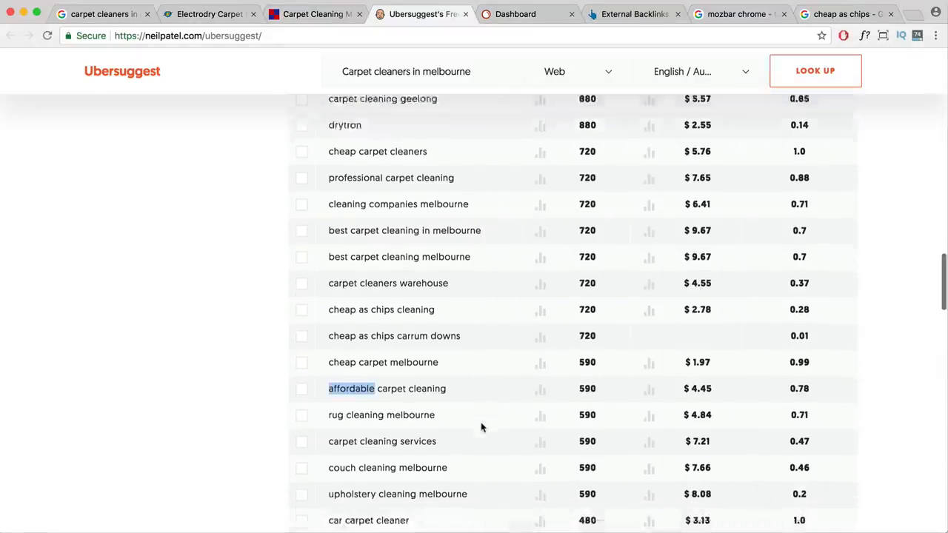
pyautogui.scroll(-6, 480, 427)
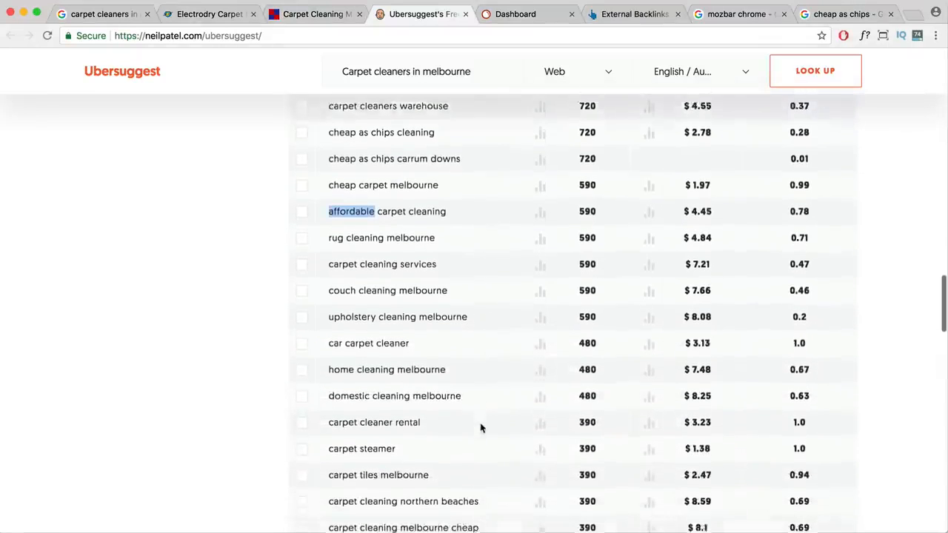
pyautogui.scroll(-3, 479, 428)
pyautogui.scroll(-5, 480, 427)
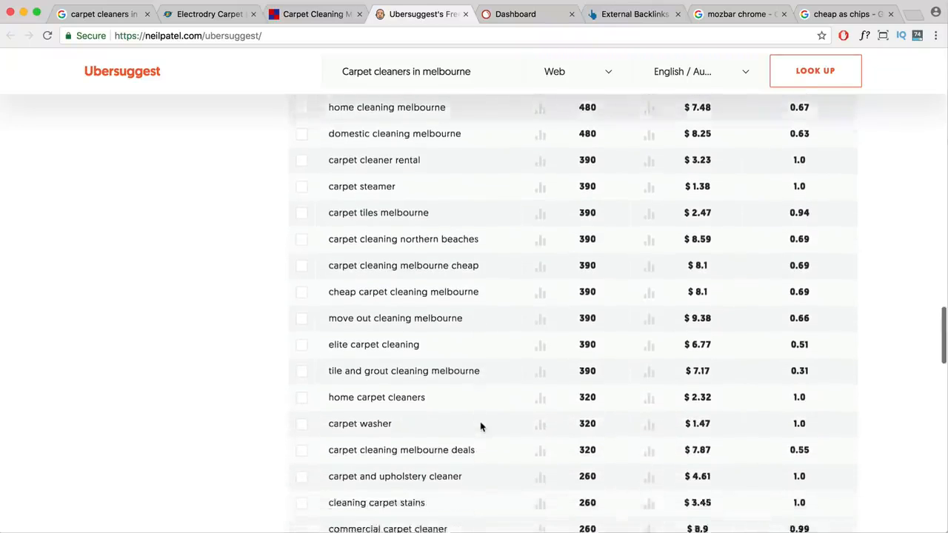
pyautogui.scroll(-2, 480, 427)
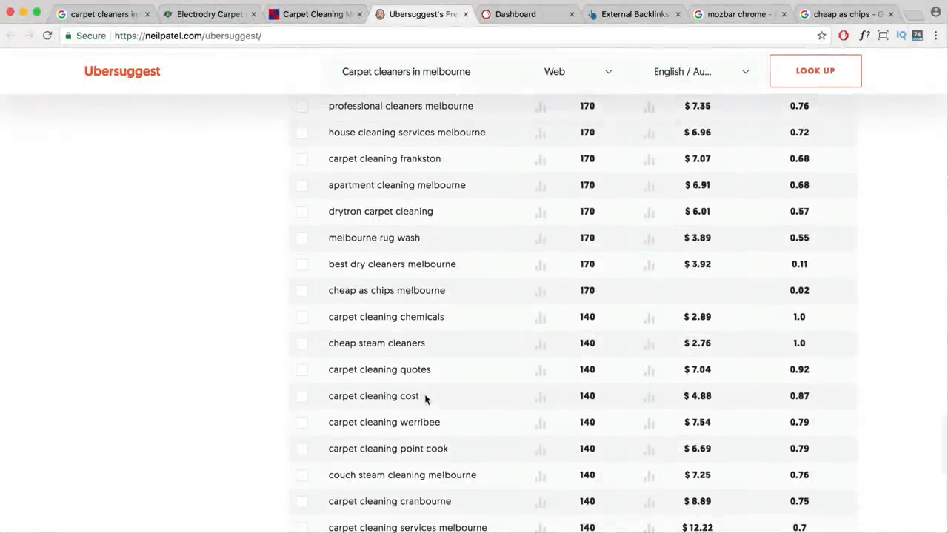
pyautogui.moveTo(422, 398); pyautogui.dragTo(329, 398)
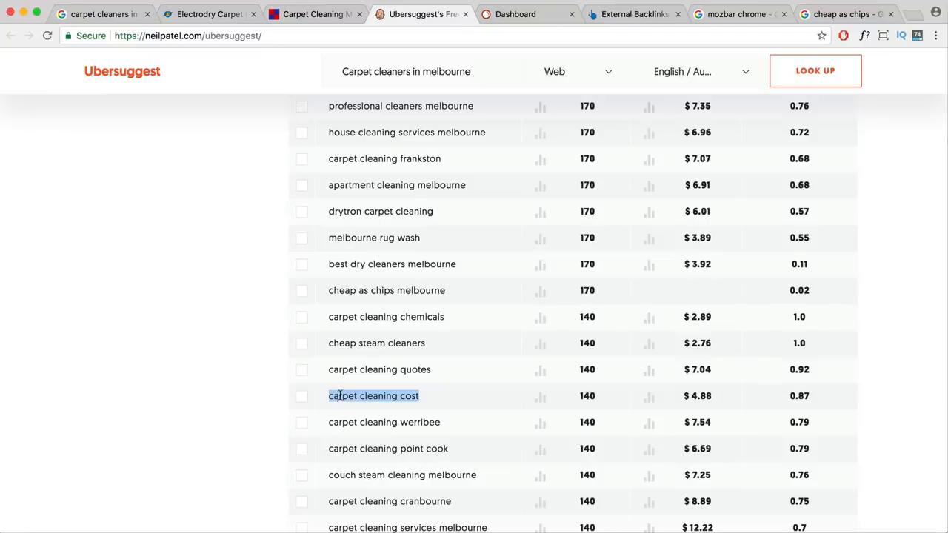
pyautogui.moveTo(643, 425)
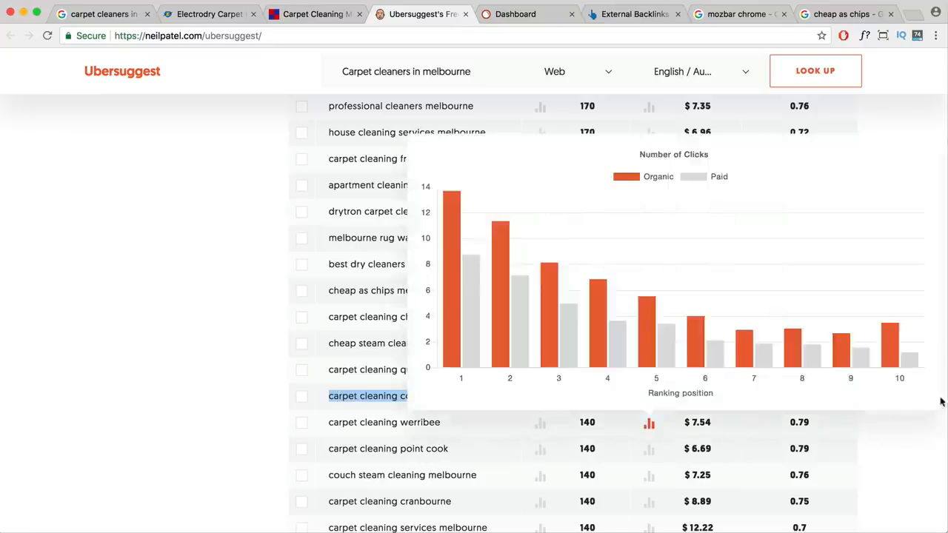
pyautogui.press('super+Tab')
pyautogui.press('Return')
pyautogui.press('Return')
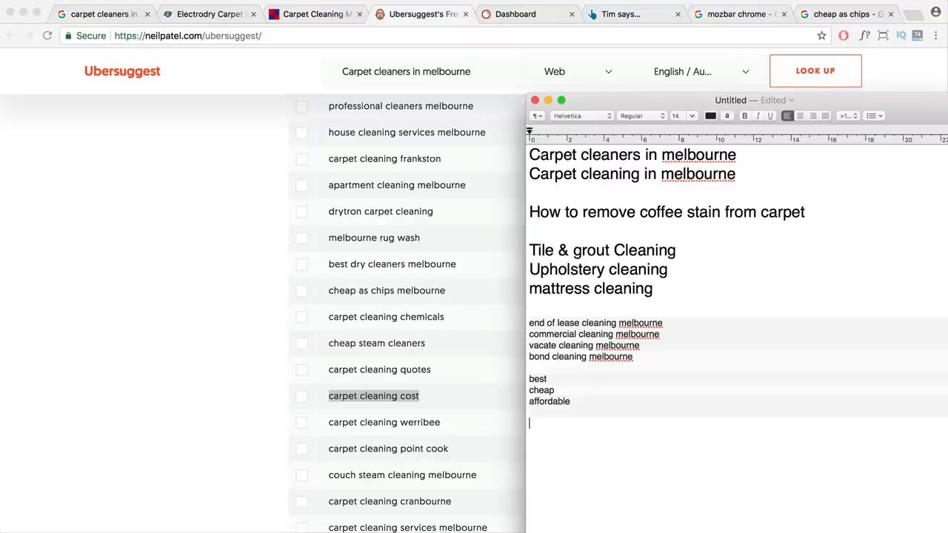
pyautogui.press('super+v')
# Append "- Blog Posts" to the "carpet cleaning cost" line and highlight the whole line.
pyautogui.moveTo(617, 424); pyautogui.dragTo(508, 424)
pyautogui.click(622, 424)
pyautogui.write('- Blog')
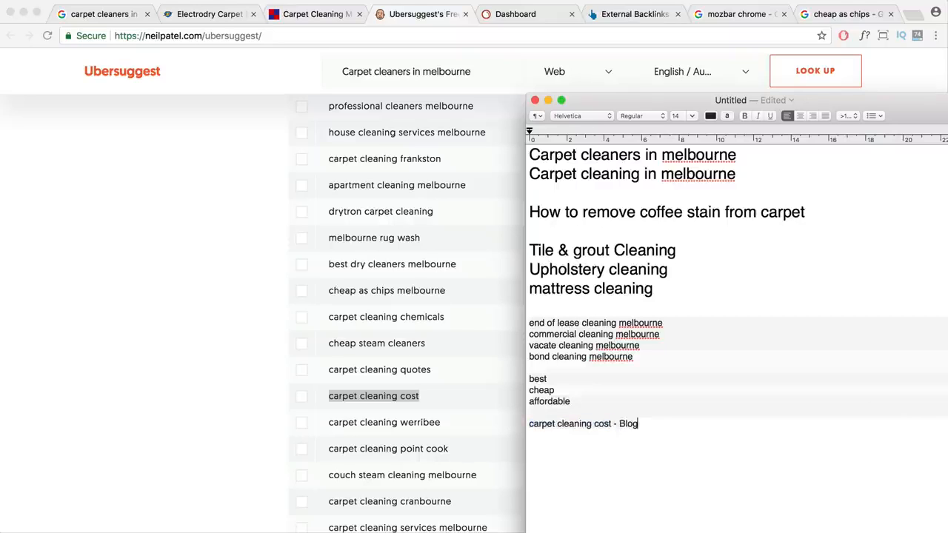
pyautogui.write(' Posts')
pyautogui.tripleClick(526, 426)
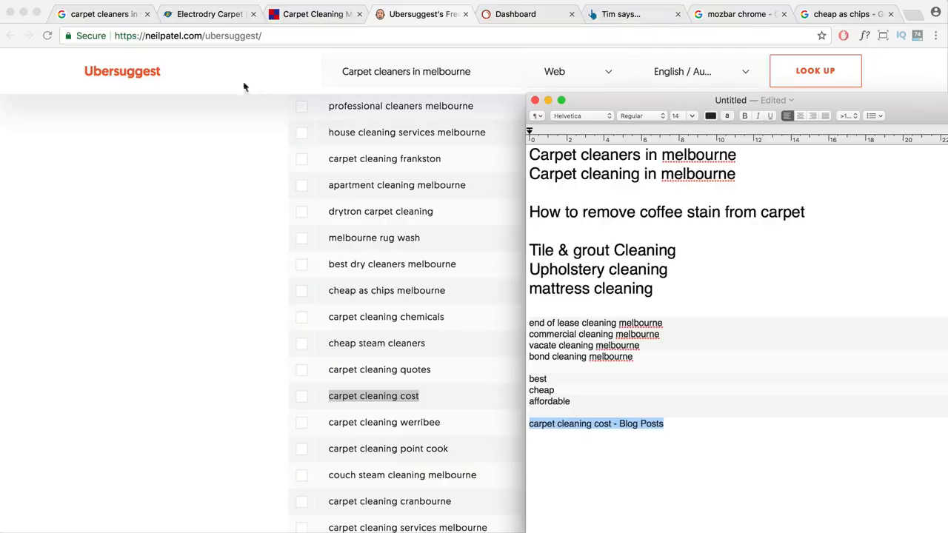
# Switch to the Melbourne Carpet Cleaning website and open its blog to view the listed posts.
pyautogui.click(304, 17)
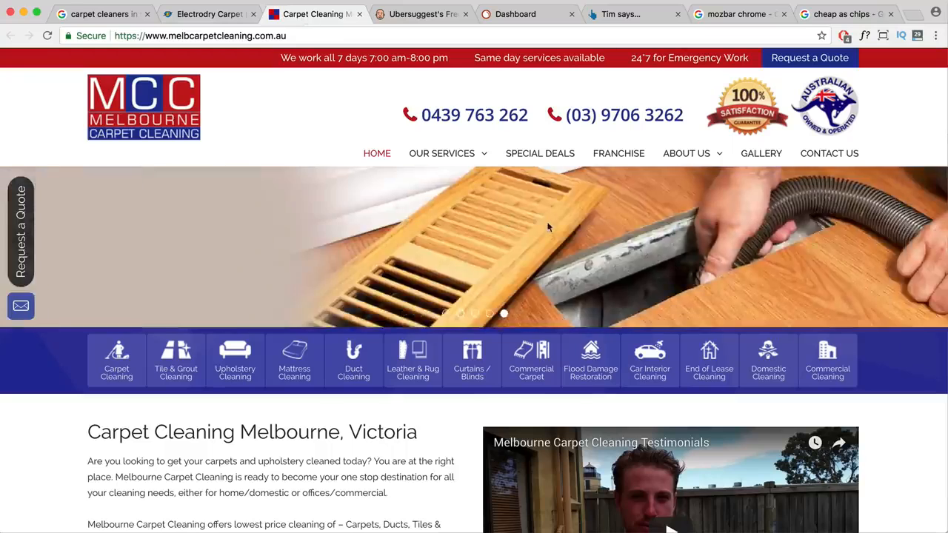
pyautogui.scroll(-15, 549, 230)
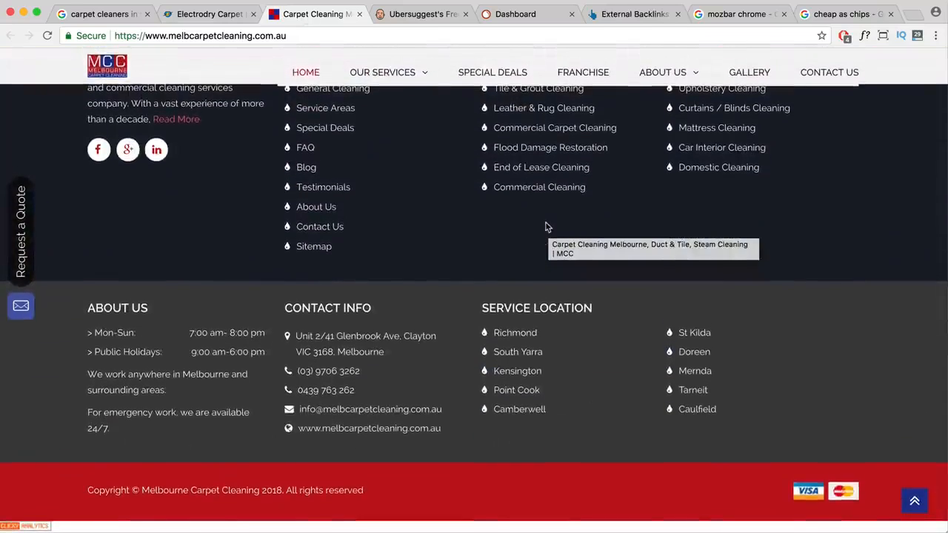
pyautogui.click(306, 184)
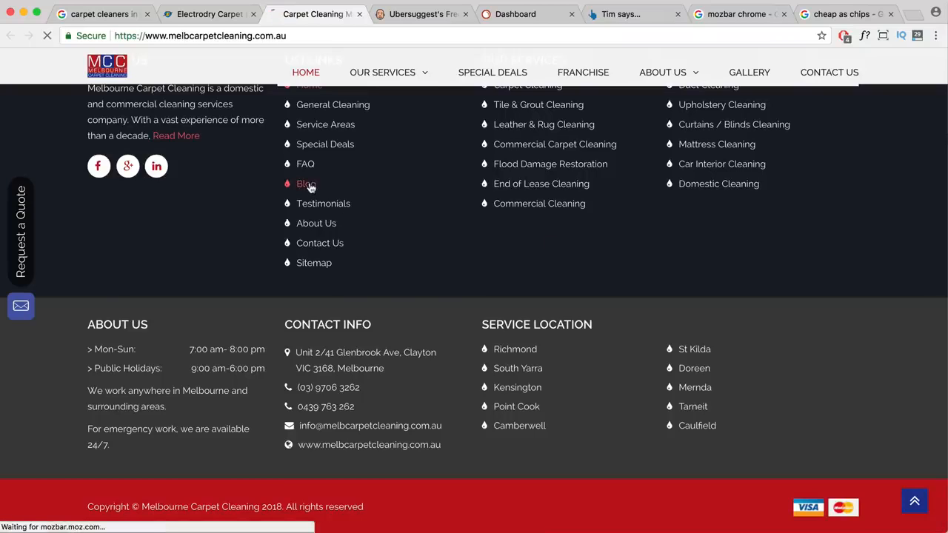
pyautogui.scroll(-3, 311, 186)
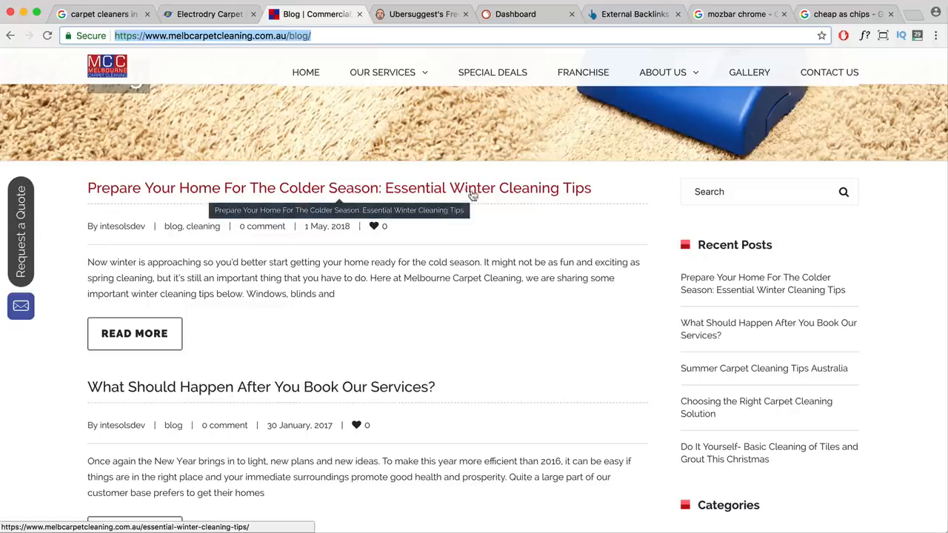
# Open the blog post "Prepare Your Home For The Colder Season: Essential Winter Cleaning Tips" and look through its content.
pyautogui.scroll(-1, 489, 197)
pyautogui.click(540, 181)
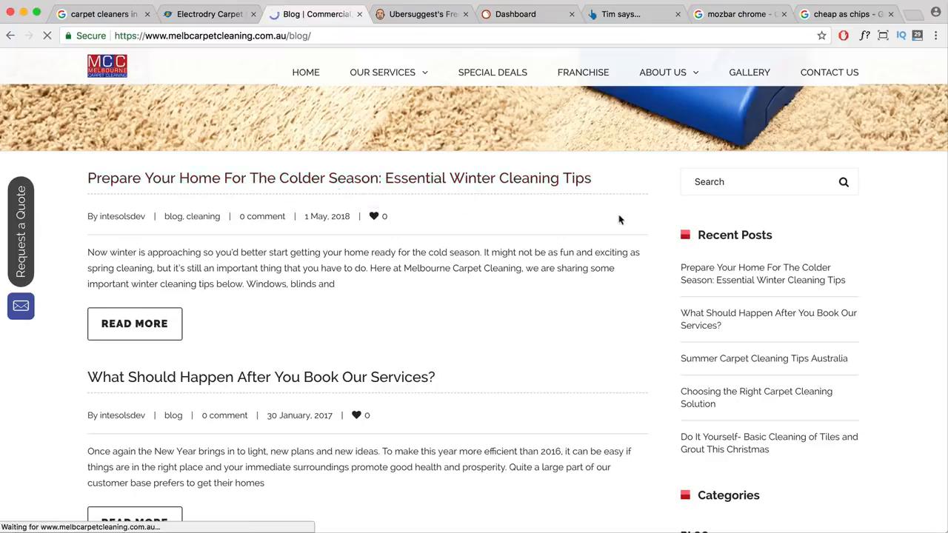
pyautogui.scroll(-10, 578, 247)
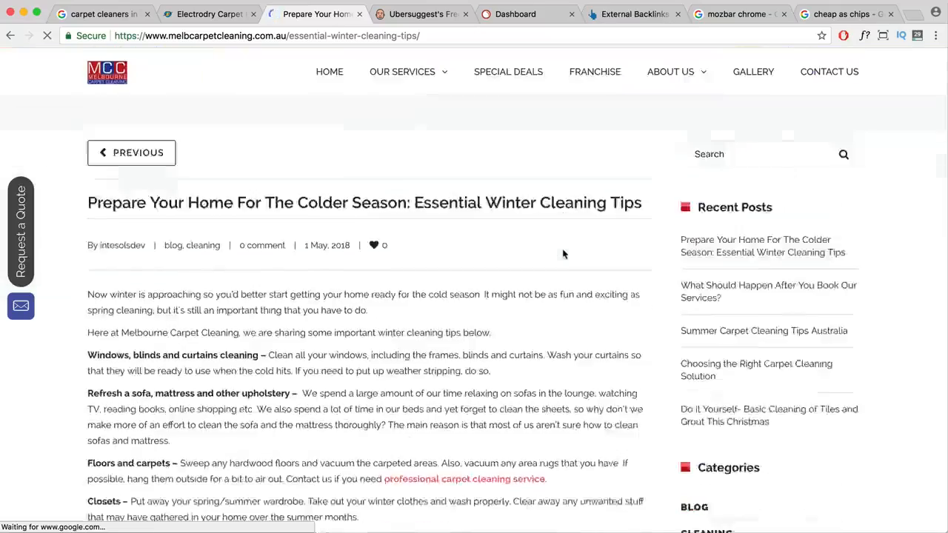
pyautogui.scroll(5, 565, 253)
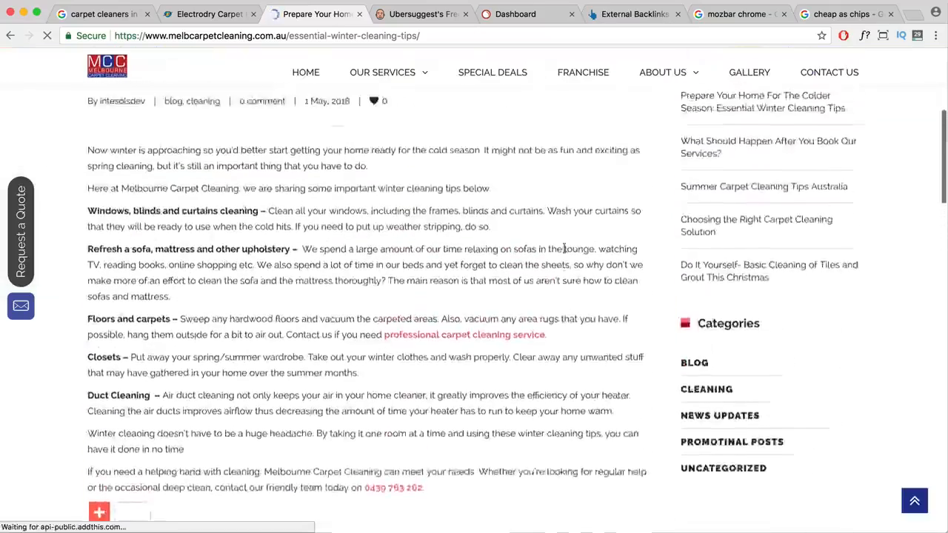
# Switch to TextEdit, highlight "carpet cleaning cost" in the last line, and return to the winter cleaning tips blog post.
pyautogui.press('super+Tab')
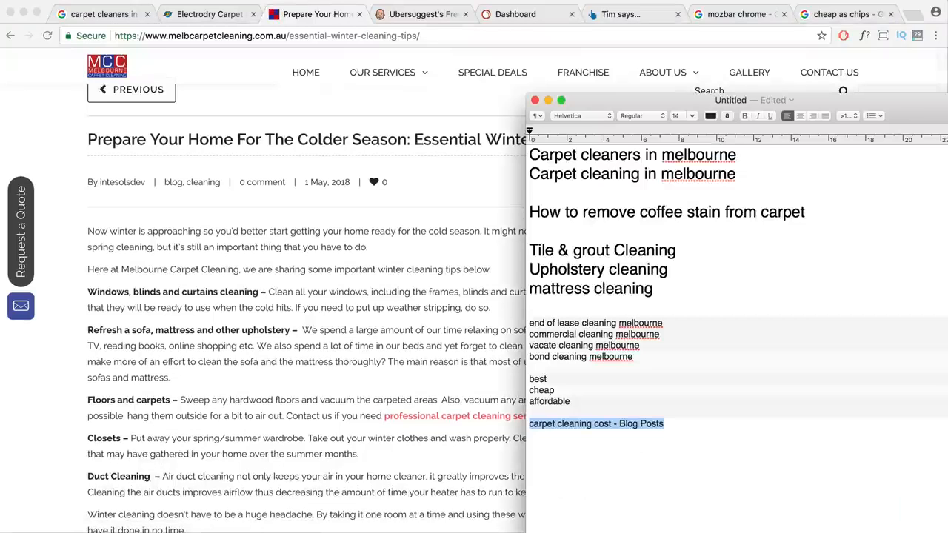
pyautogui.click(672, 424)
pyautogui.moveTo(611, 423); pyautogui.dragTo(531, 424)
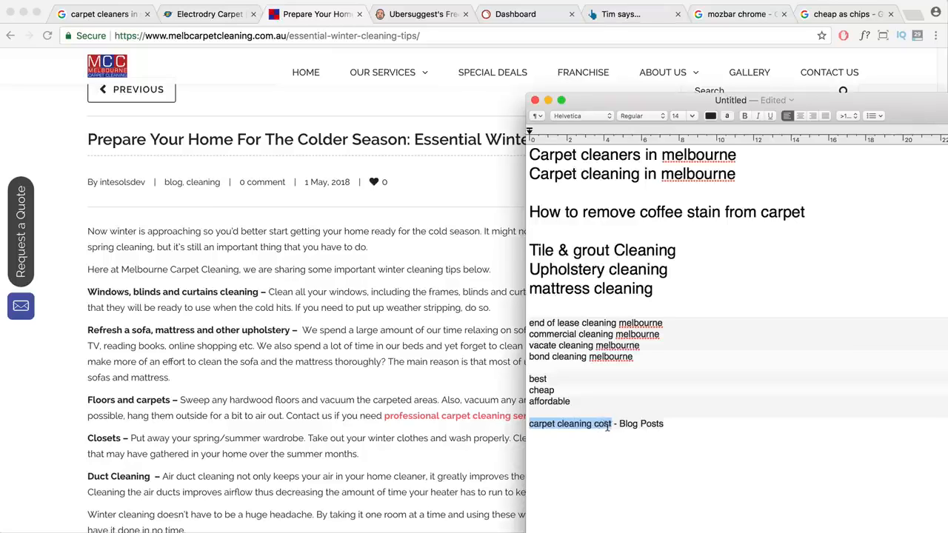
pyautogui.click(406, 385)
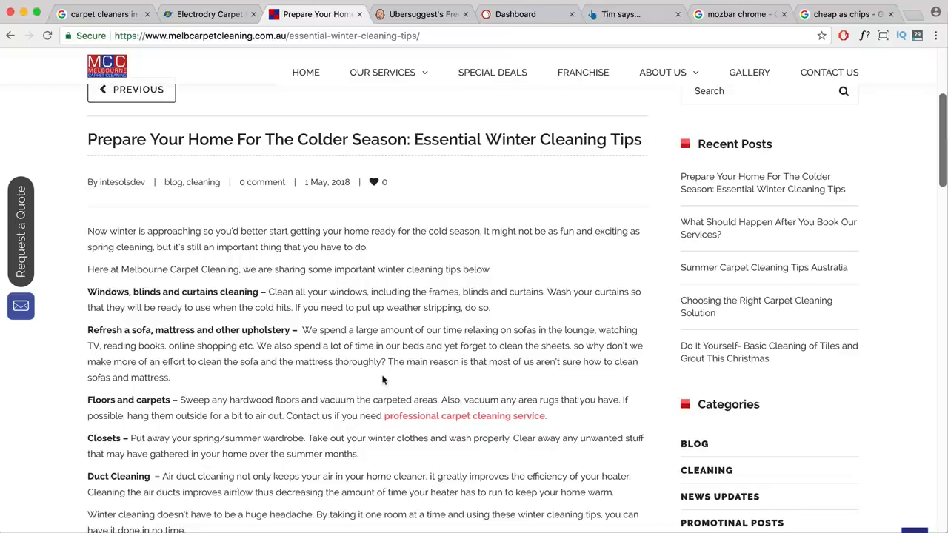
pyautogui.scroll(3, 89, 77)
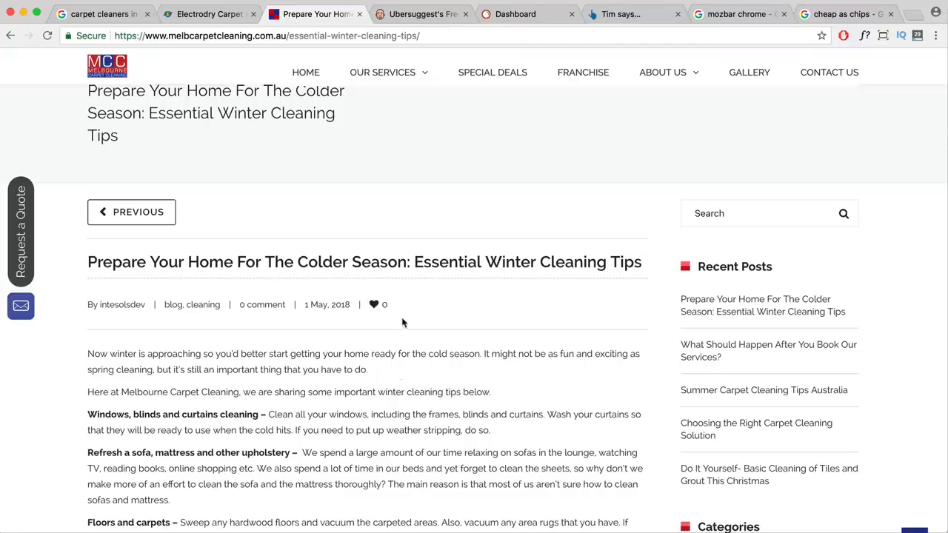
# Glance at the SEMrush dashboard, then return to Ubersuggest and view the end of its keyword ideas page.
pyautogui.moveTo(396, 87)
pyautogui.click(522, 15)
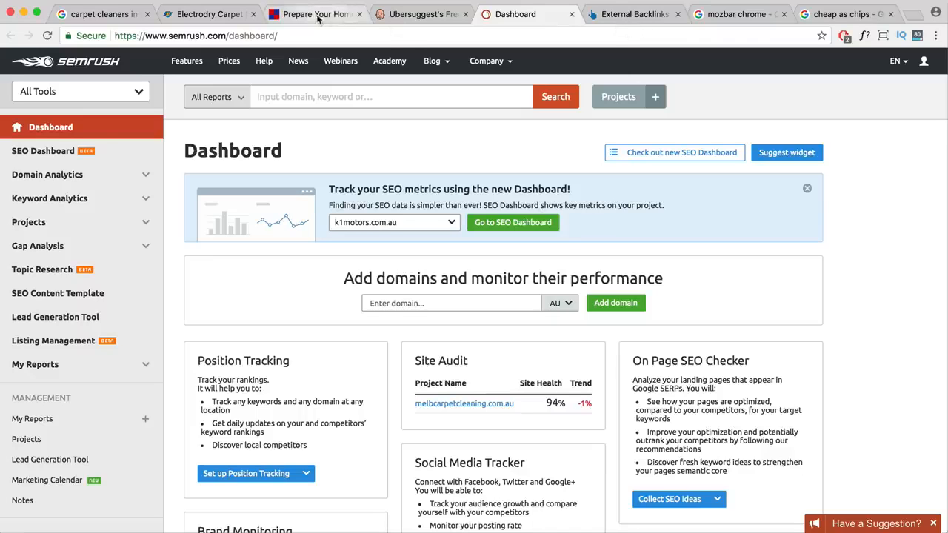
pyautogui.click(415, 16)
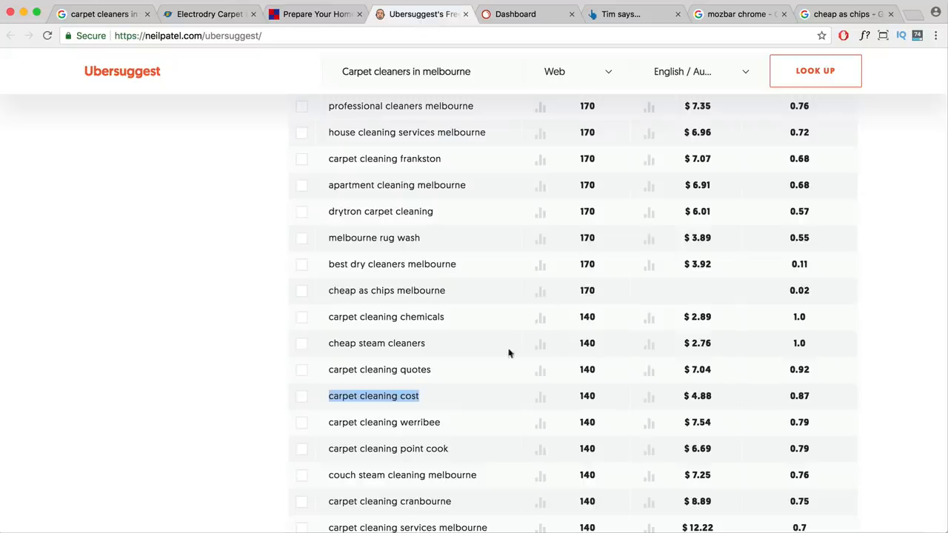
pyautogui.scroll(-3, 548, 303)
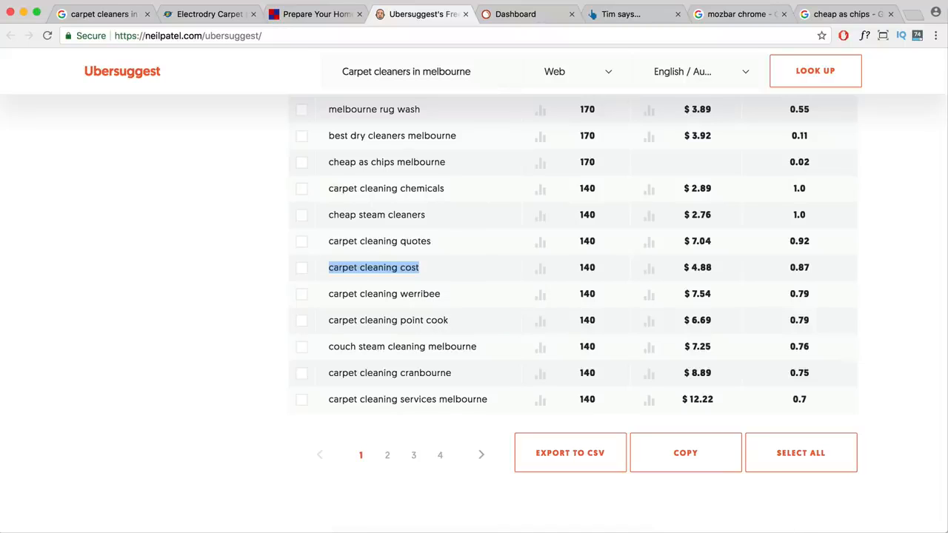
# Switch to PowerPoint, show the "LOCAL SEO – Basic Mind Map" slide and highlight "Carpet Cleaners Melbourne" in the Homepage box.
pyautogui.press('super+Tab')
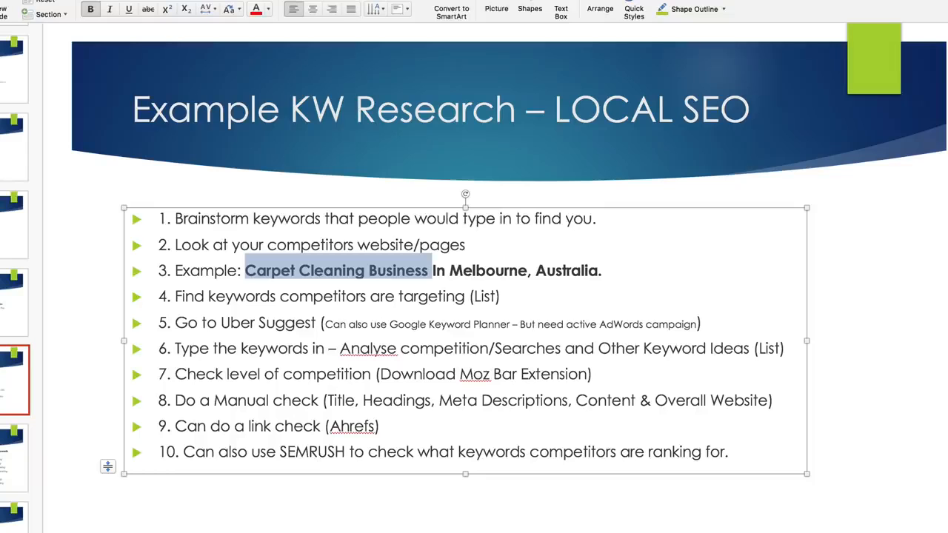
pyautogui.scroll(-5, 14, 489)
pyautogui.click(15, 492)
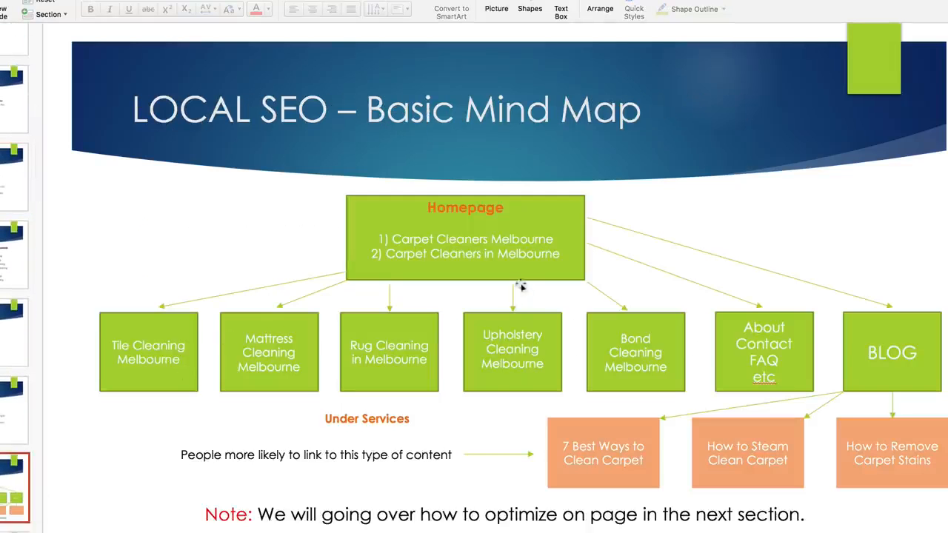
pyautogui.moveTo(543, 239); pyautogui.dragTo(400, 241)
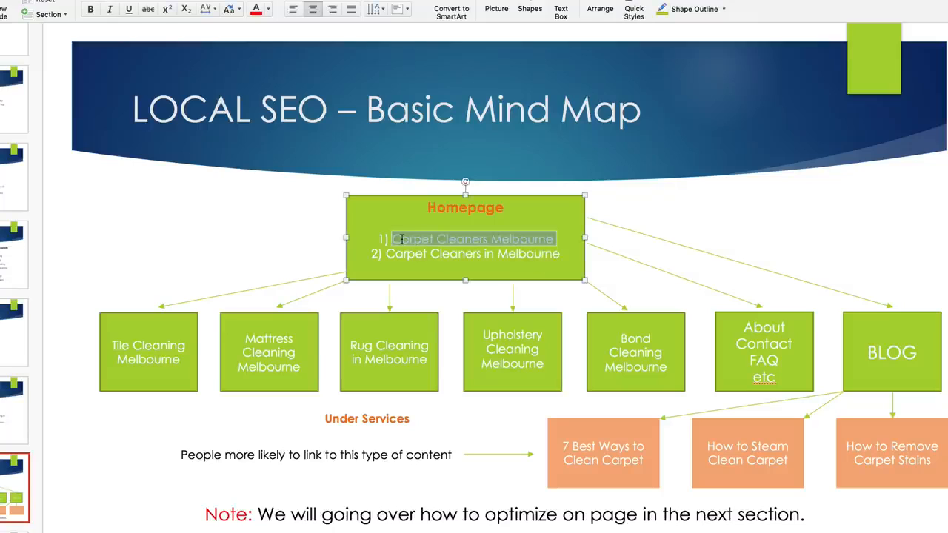
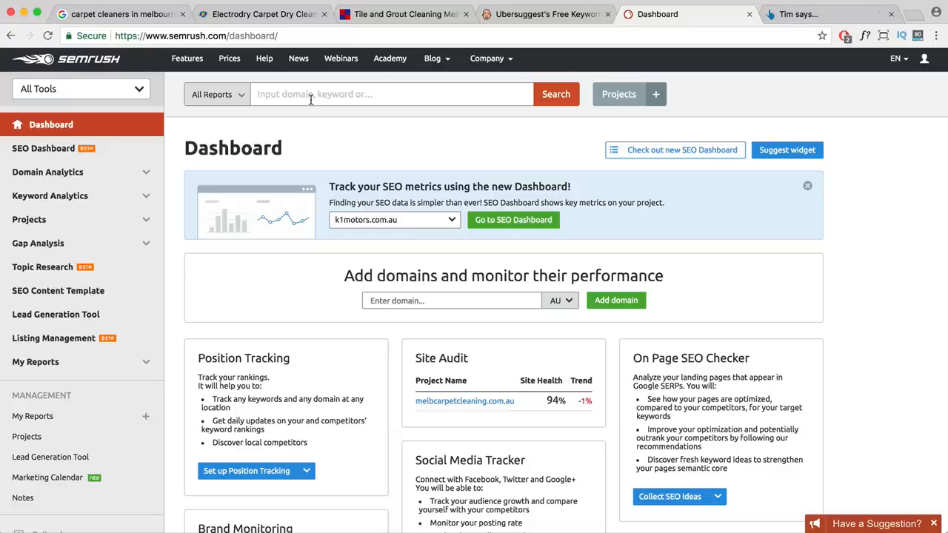
pyautogui.click(310, 99)
pyautogui.write('https://www.melbcarpetcleaning.com.au/')
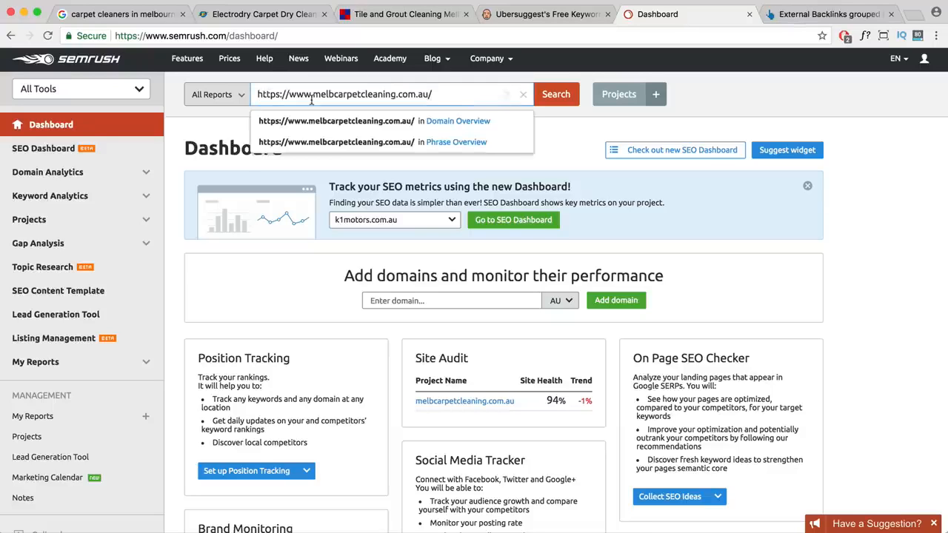
pyautogui.click(554, 99)
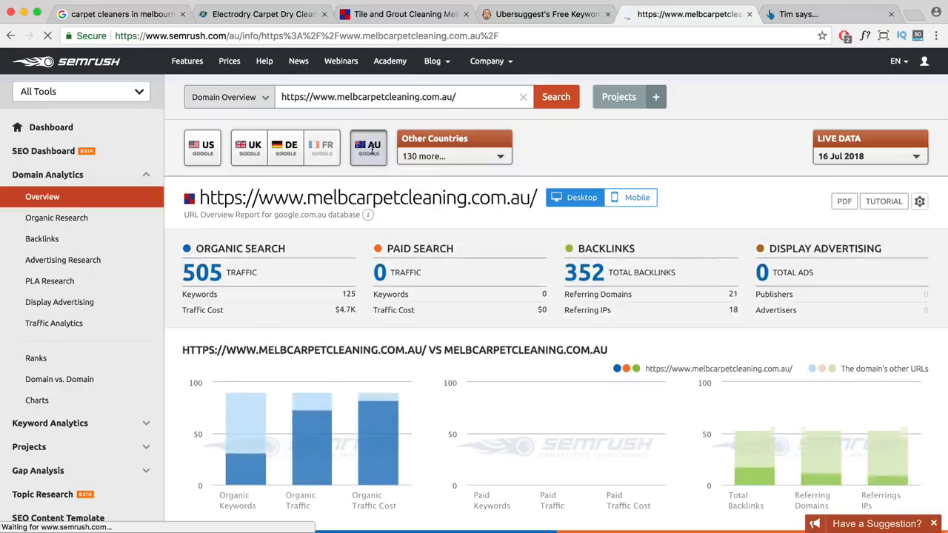
pyautogui.scroll(-5, 308, 277)
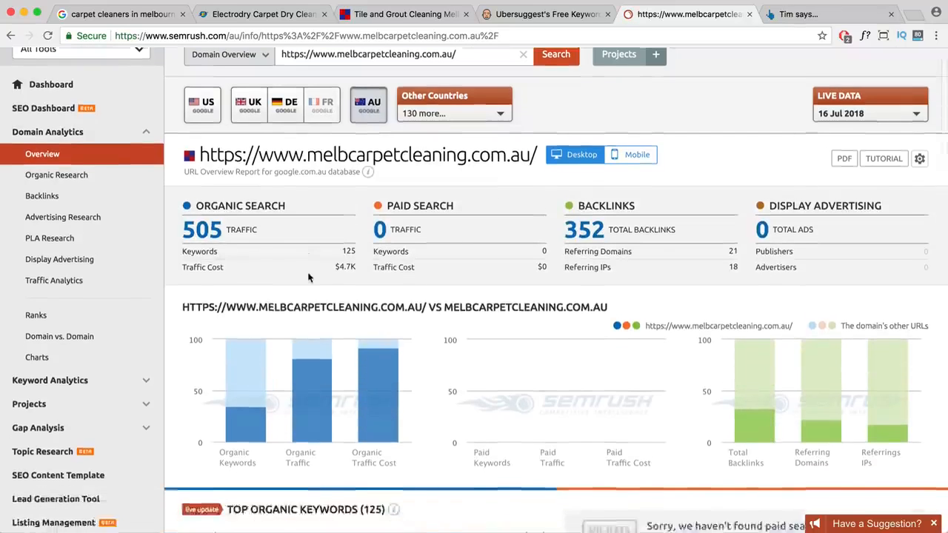
pyautogui.scroll(-1, 308, 277)
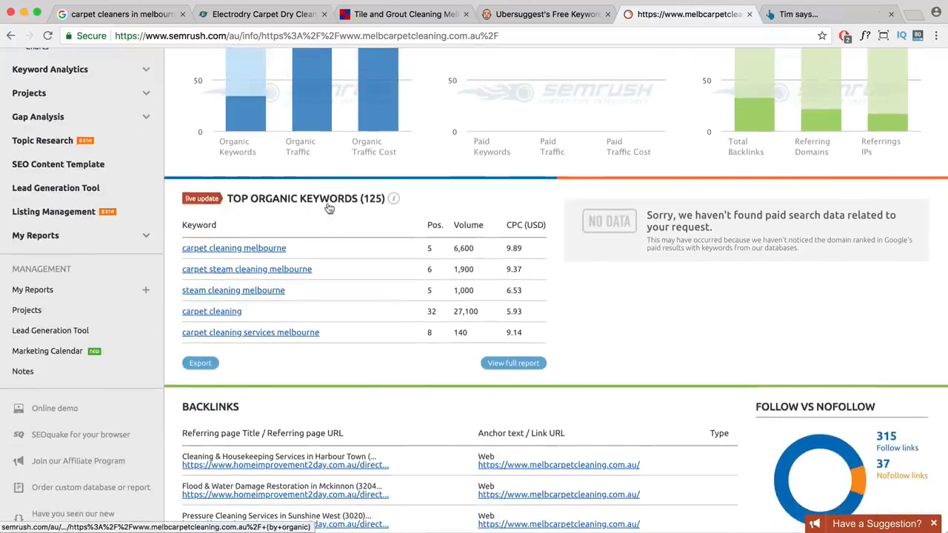
pyautogui.click(497, 367)
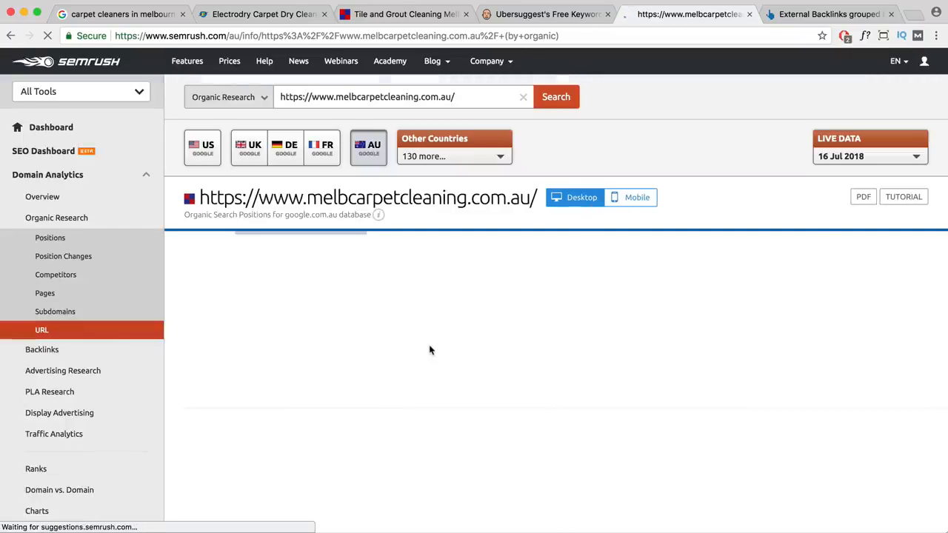
# Highlight the keyword difficulty, traffic percentage and name of "carpet cleaning melbourne" in the organic search positions.
pyautogui.scroll(-3, 431, 348)
pyautogui.scroll(-1, 432, 346)
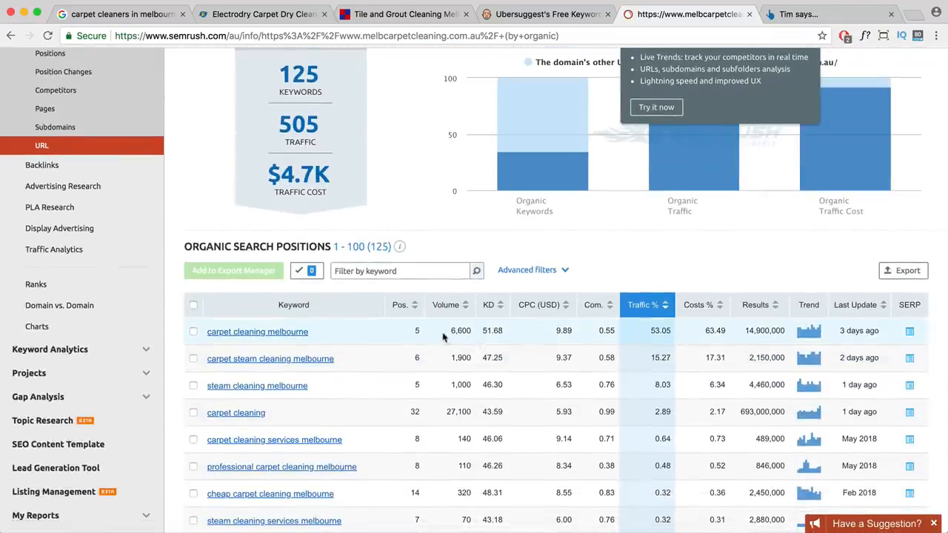
pyautogui.moveTo(451, 331); pyautogui.dragTo(503, 330)
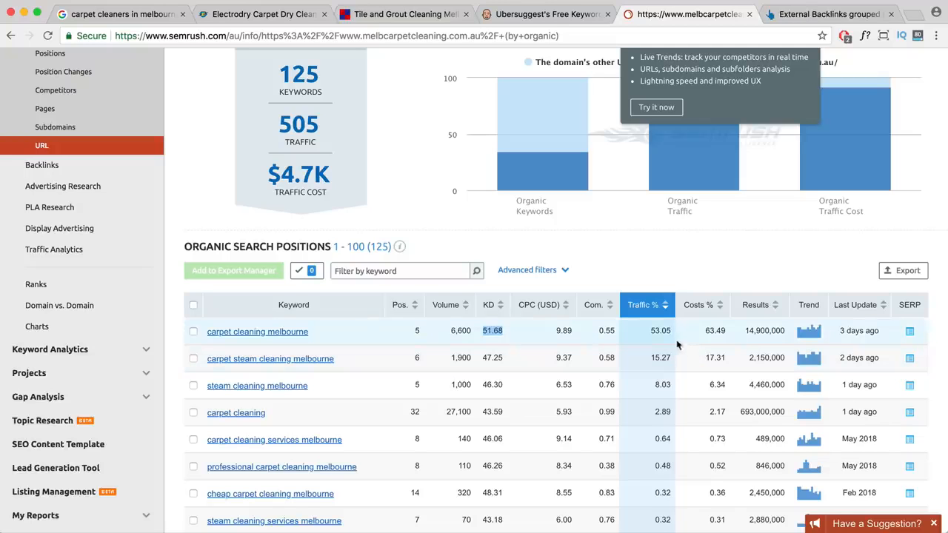
pyautogui.scroll(-3, 556, 356)
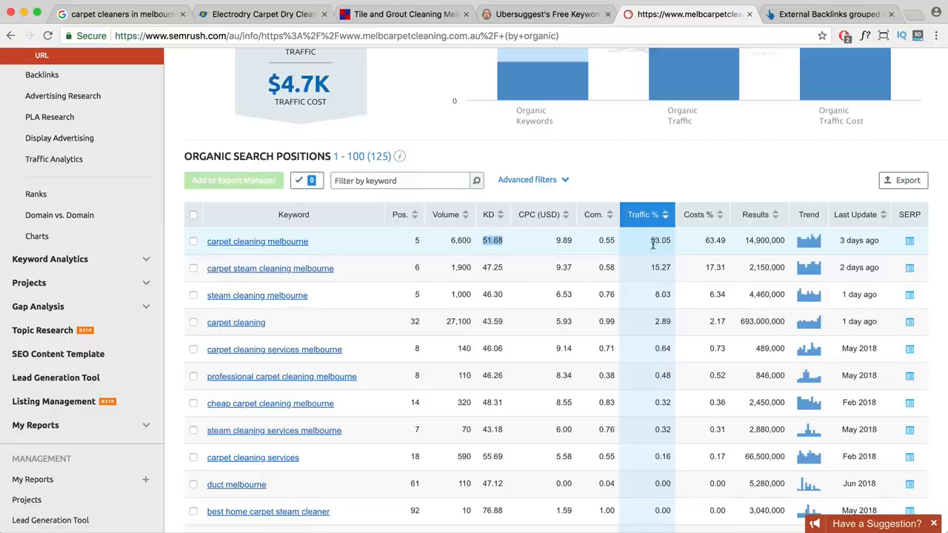
pyautogui.moveTo(653, 244); pyautogui.dragTo(670, 244)
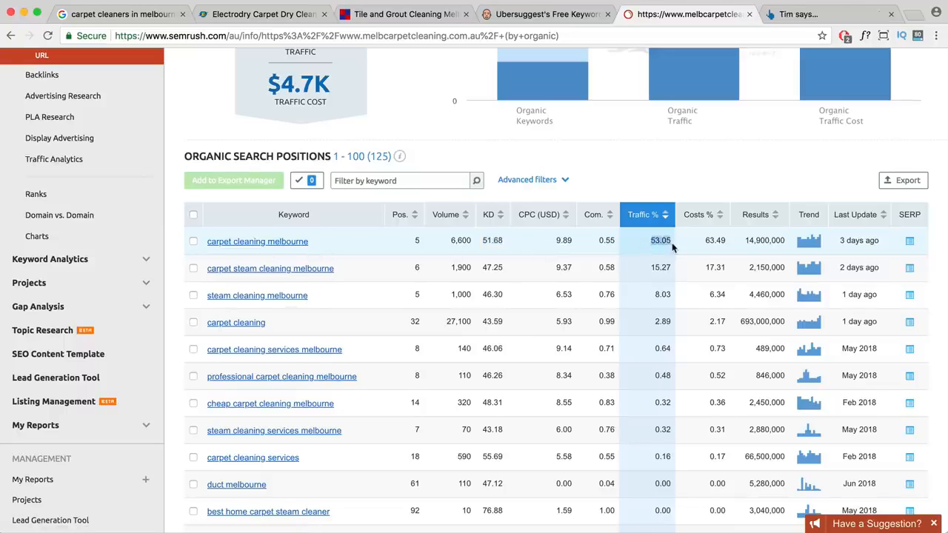
pyautogui.moveTo(309, 244); pyautogui.dragTo(208, 243)
# Find "carpet cleaning prices" further down the organic positions and highlight the keyword, its search volume and the word "prices".
pyautogui.scroll(-5, 409, 333)
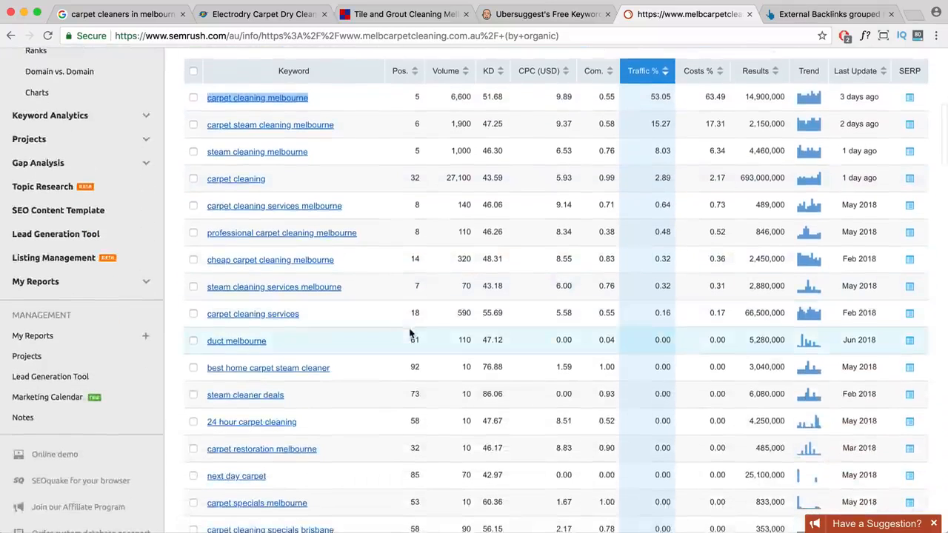
pyautogui.scroll(-9, 409, 333)
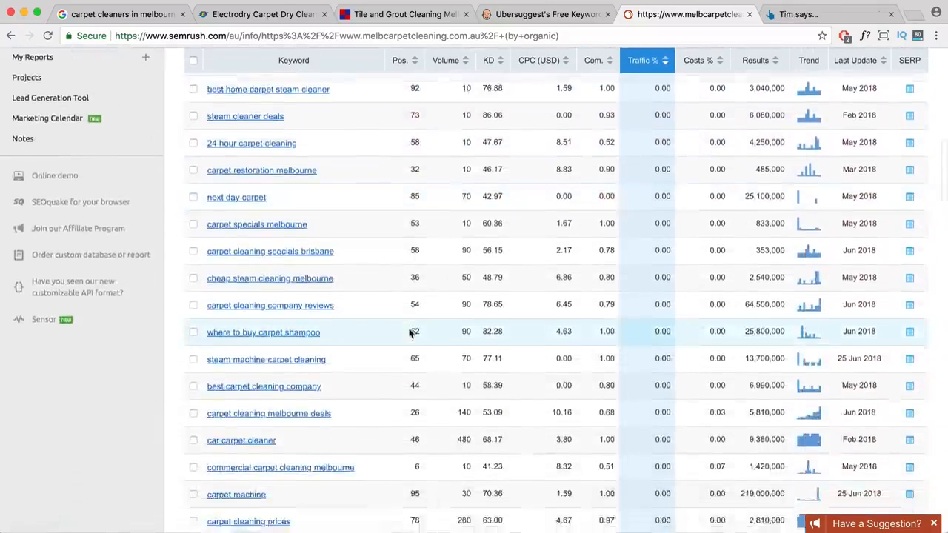
pyautogui.scroll(-4, 409, 333)
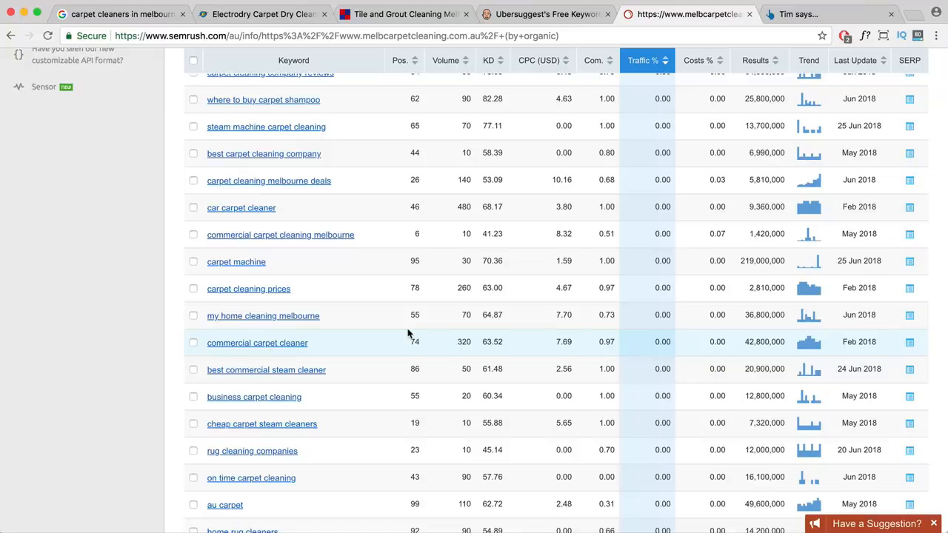
pyautogui.scroll(-3, 407, 333)
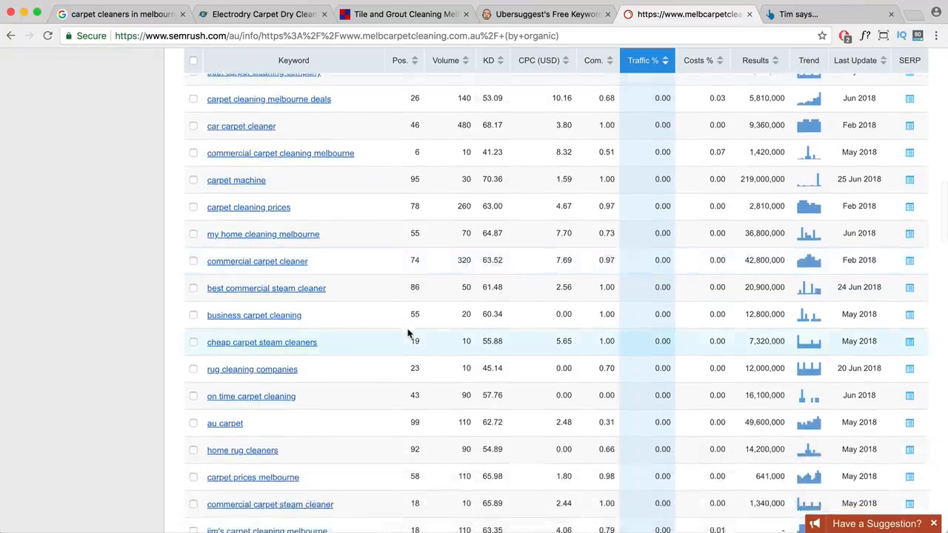
pyautogui.scroll(2, 367, 331)
pyautogui.moveTo(293, 282); pyautogui.dragTo(207, 281)
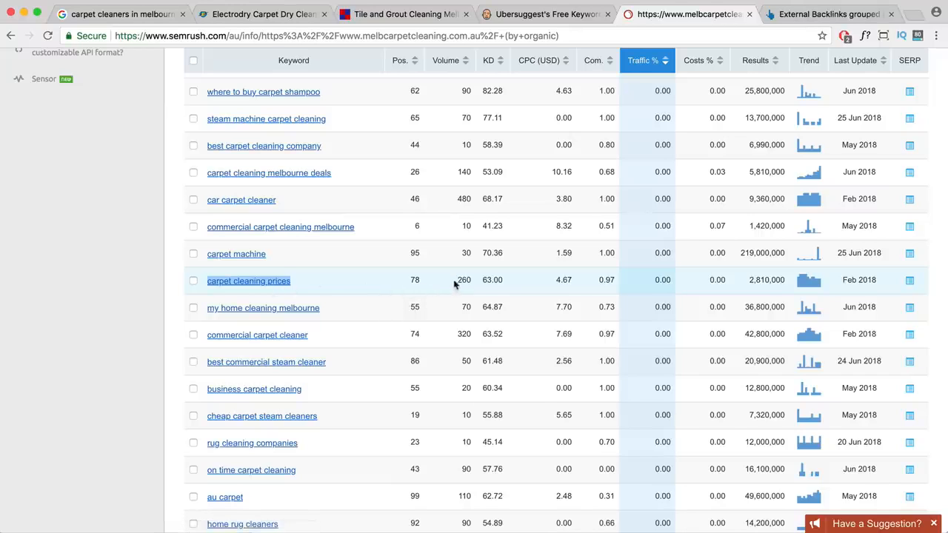
pyautogui.moveTo(457, 280); pyautogui.dragTo(468, 280)
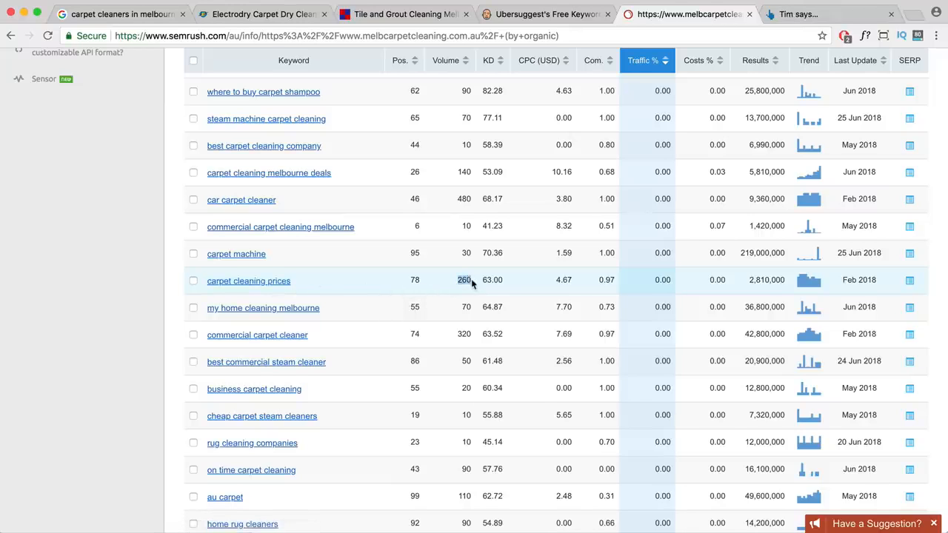
pyautogui.doubleClick(279, 281)
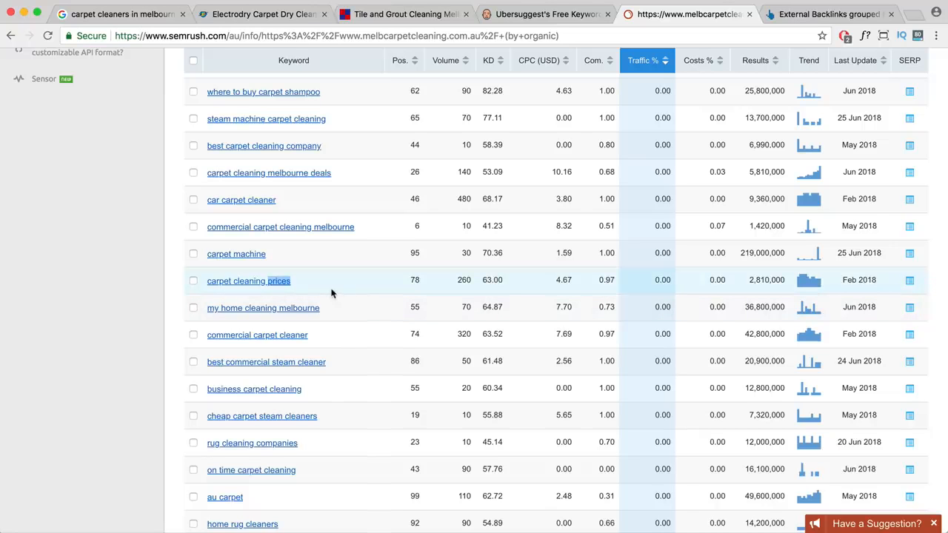
# Open the advanced filters for the organic search positions and look through the include/exclude and field options.
pyautogui.scroll(10, 308, 290)
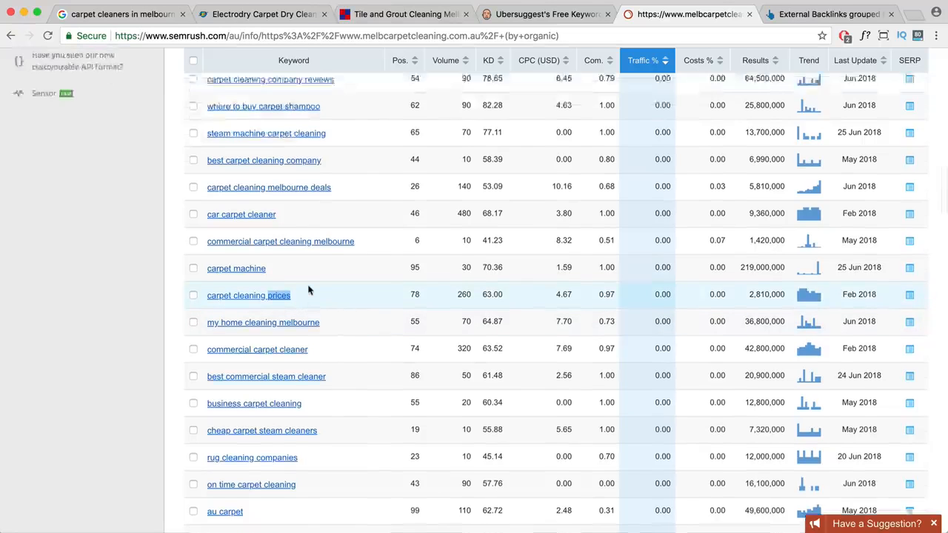
pyautogui.scroll(5, 308, 290)
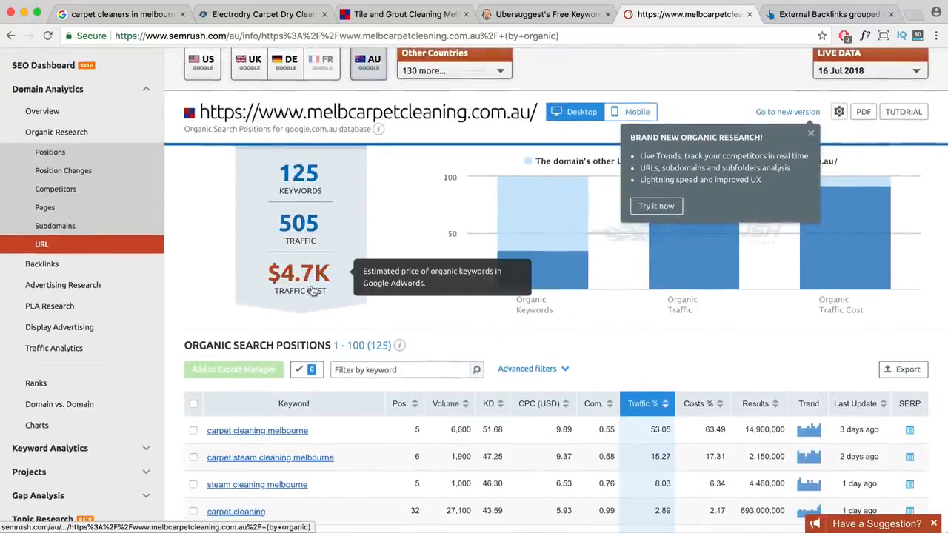
pyautogui.click(565, 370)
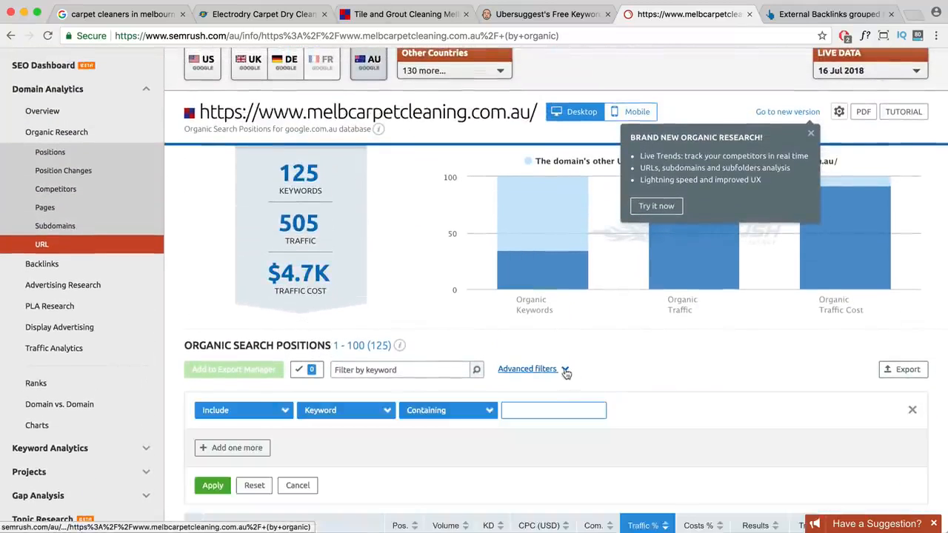
pyautogui.scroll(-3, 284, 311)
pyautogui.click(281, 317)
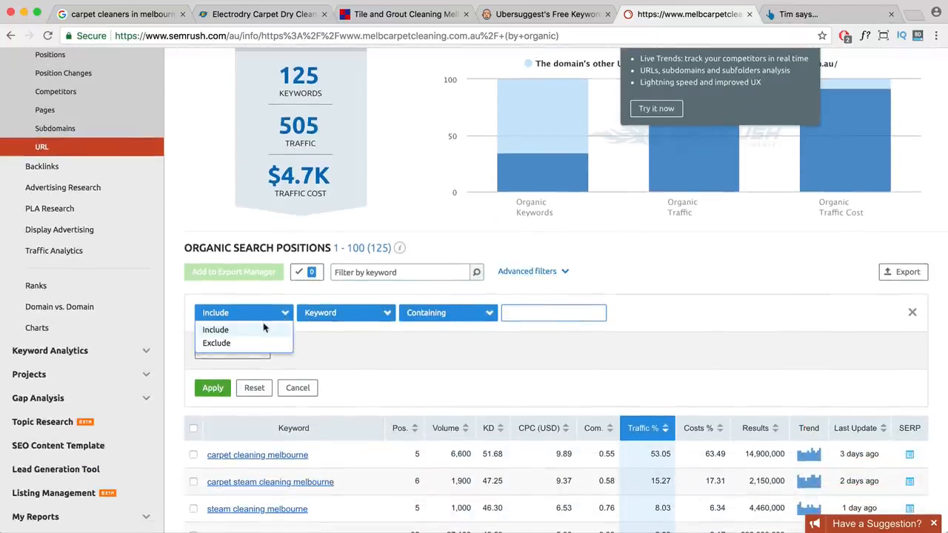
pyautogui.click(528, 317)
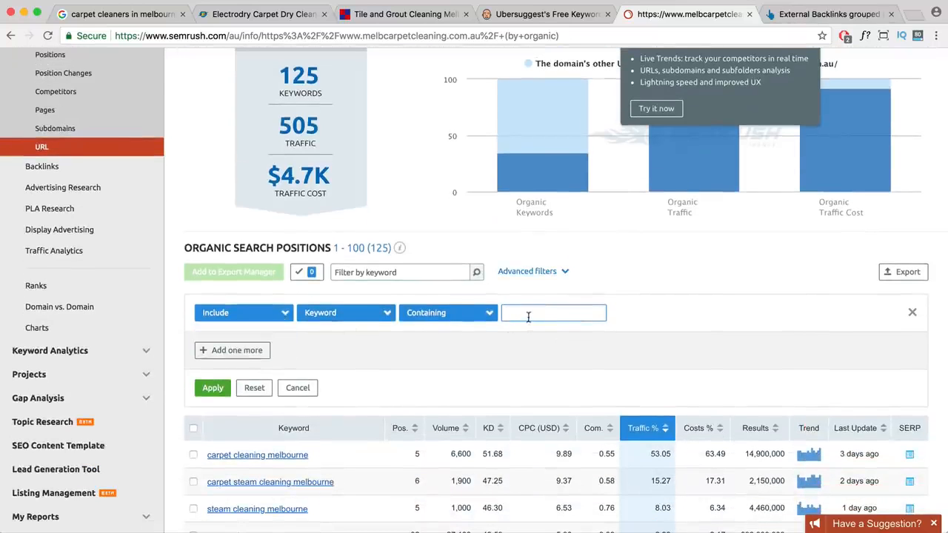
pyautogui.click(428, 320)
pyautogui.click(358, 322)
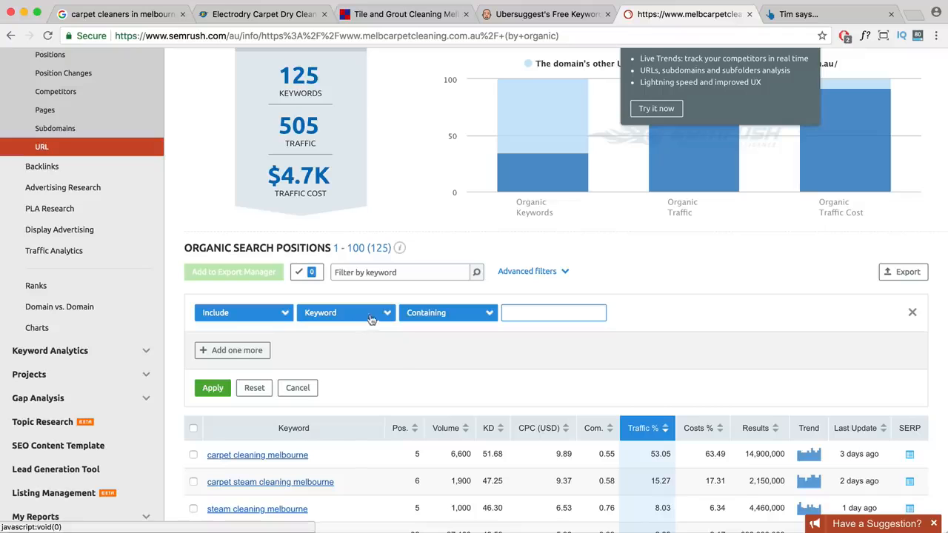
pyautogui.click(363, 320)
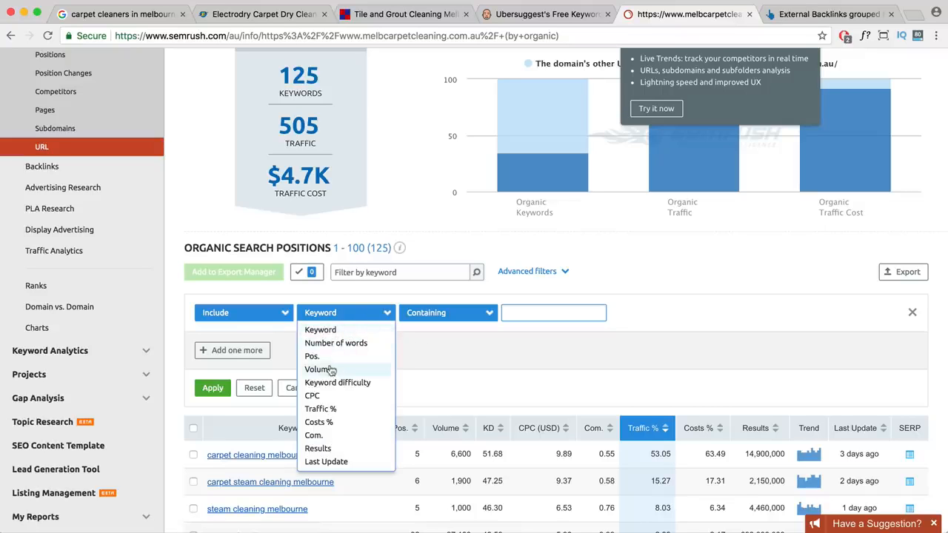
pyautogui.click(469, 371)
pyautogui.scroll(-2, 470, 371)
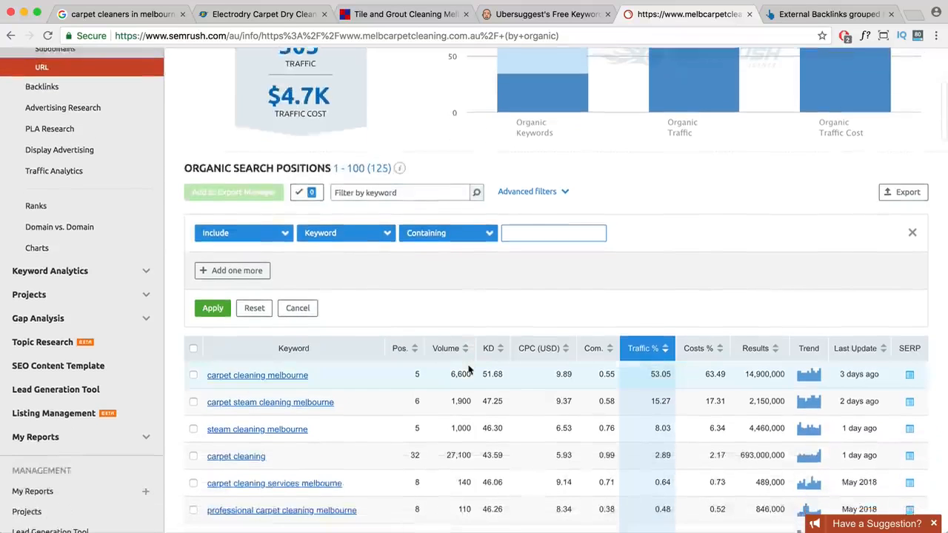
pyautogui.scroll(3, 469, 371)
pyautogui.scroll(2, 186, 333)
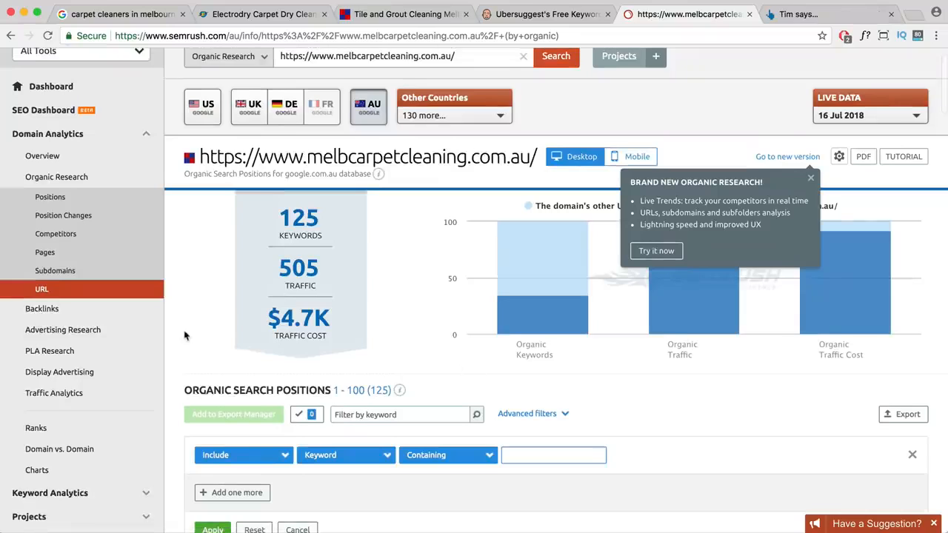
pyautogui.click(41, 310)
pyautogui.click(71, 320)
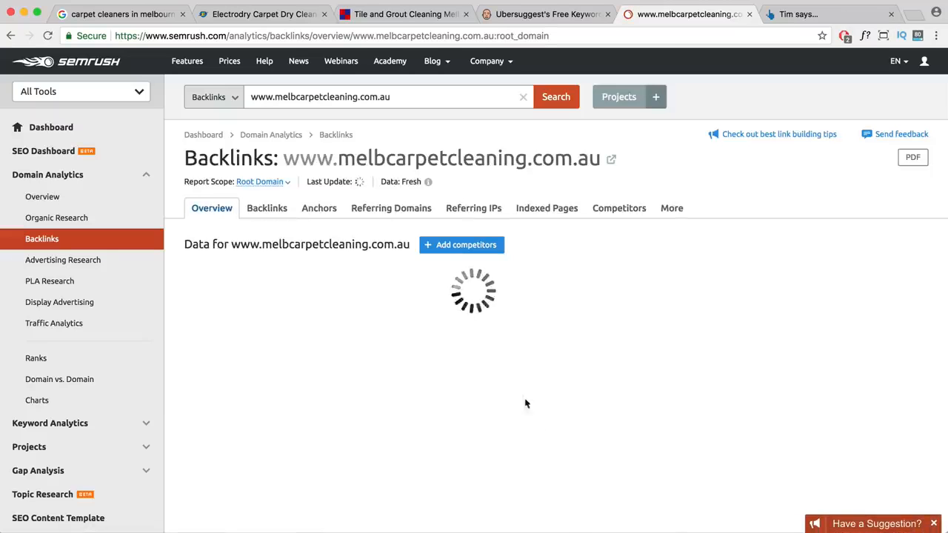
pyautogui.click(269, 211)
pyautogui.scroll(-5, 347, 302)
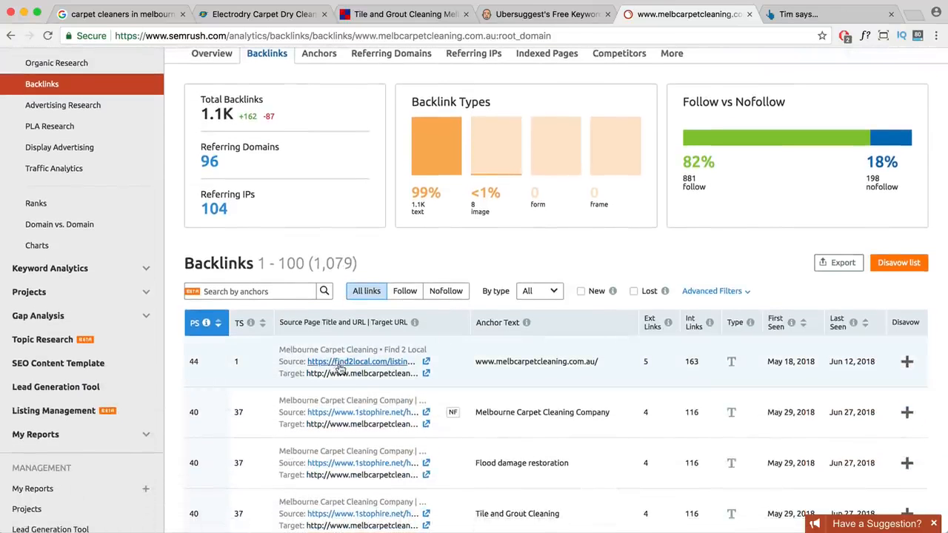
pyautogui.scroll(-2, 339, 368)
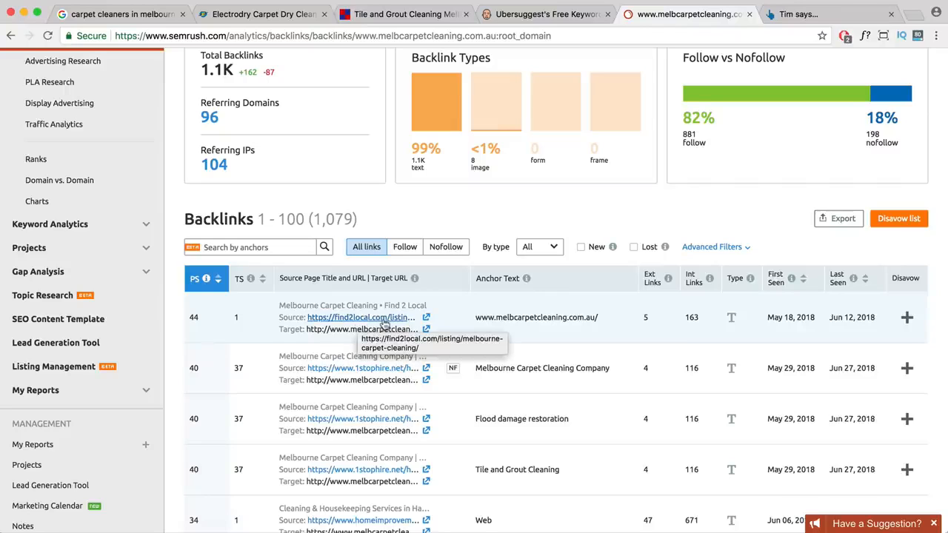
# Open the find2local.com source page of the first backlink, highlight its URL and look through the business listing.
pyautogui.click(427, 319)
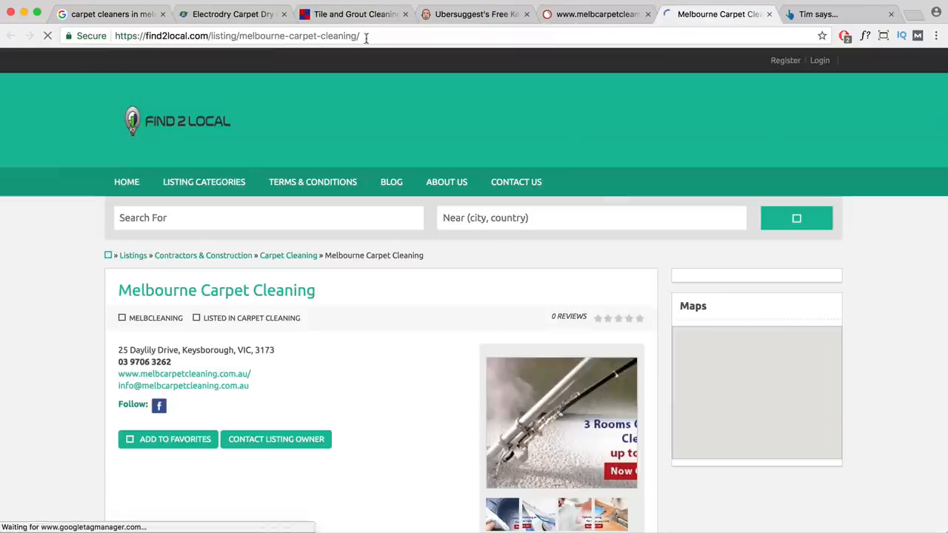
pyautogui.moveTo(364, 36); pyautogui.dragTo(111, 36)
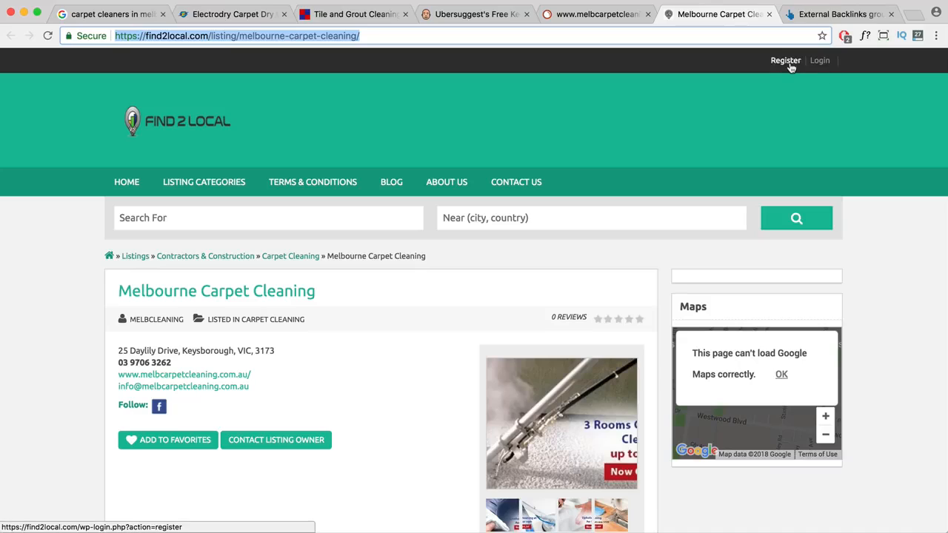
pyautogui.scroll(-15, 582, 259)
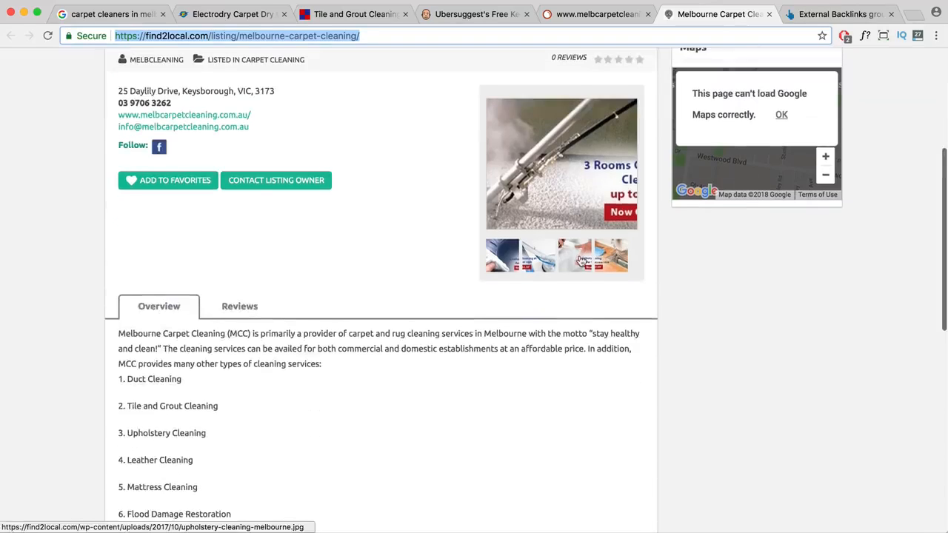
pyautogui.scroll(15, 582, 261)
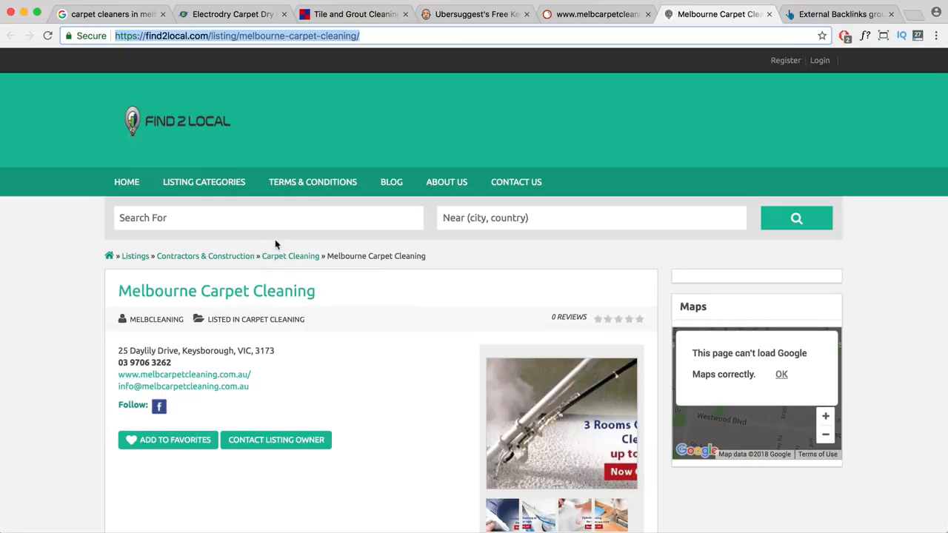
# Return to the competitor's backlinks report and examine the sources and anchor texts far down the list.
pyautogui.click(622, 14)
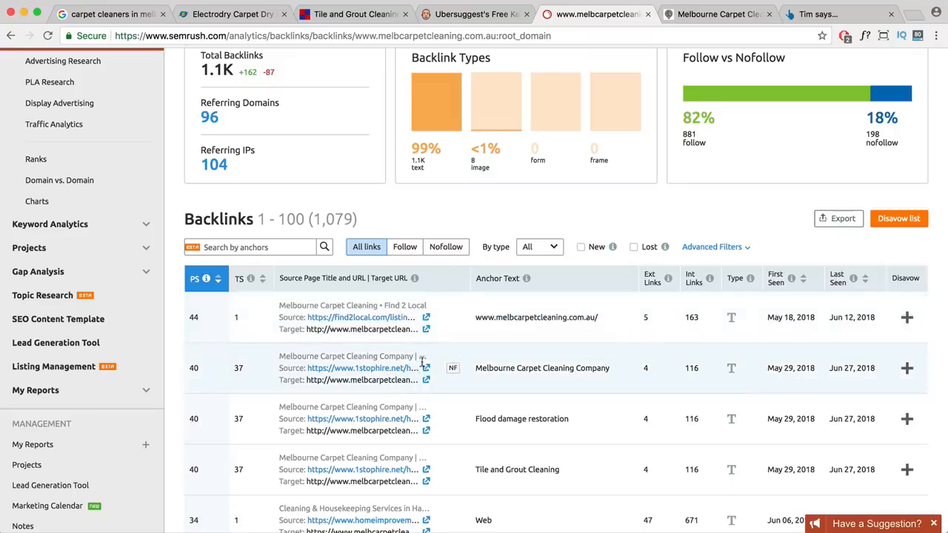
pyautogui.scroll(-2, 424, 363)
pyautogui.scroll(6, 400, 356)
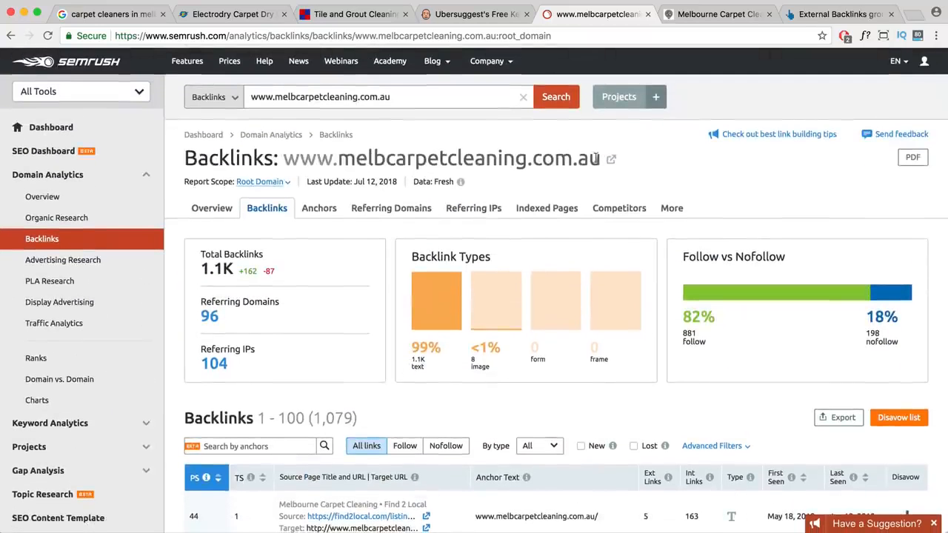
pyautogui.scroll(-5, 525, 249)
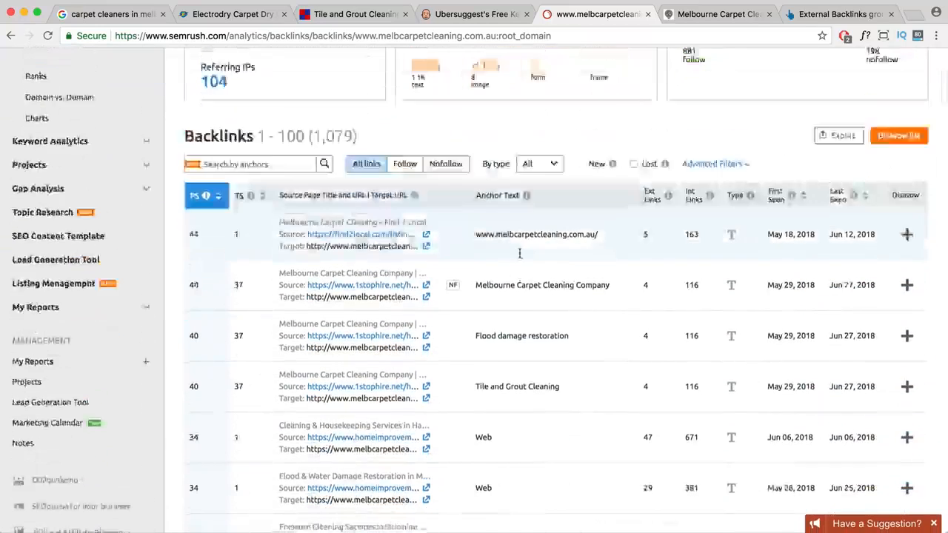
pyautogui.scroll(-1, 520, 255)
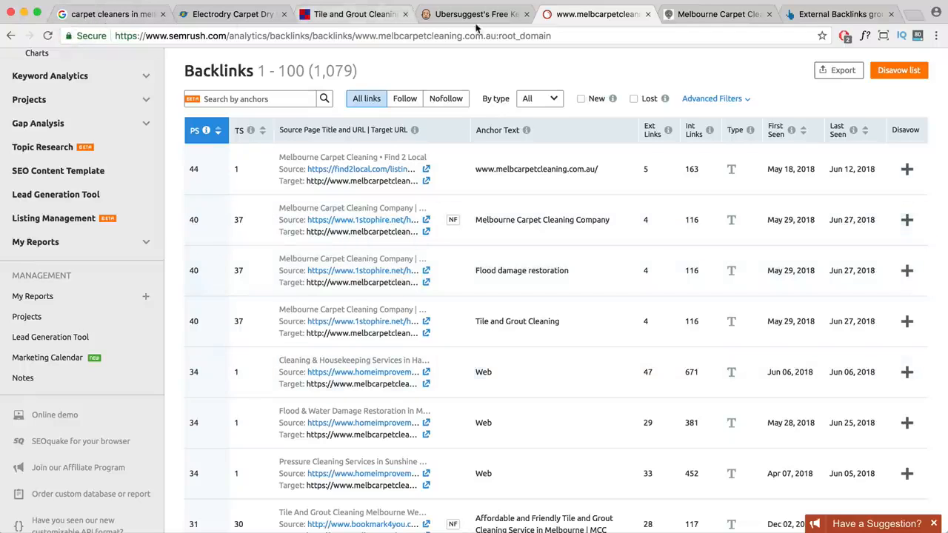
pyautogui.scroll(-3, 638, 173)
pyautogui.scroll(-8, 635, 176)
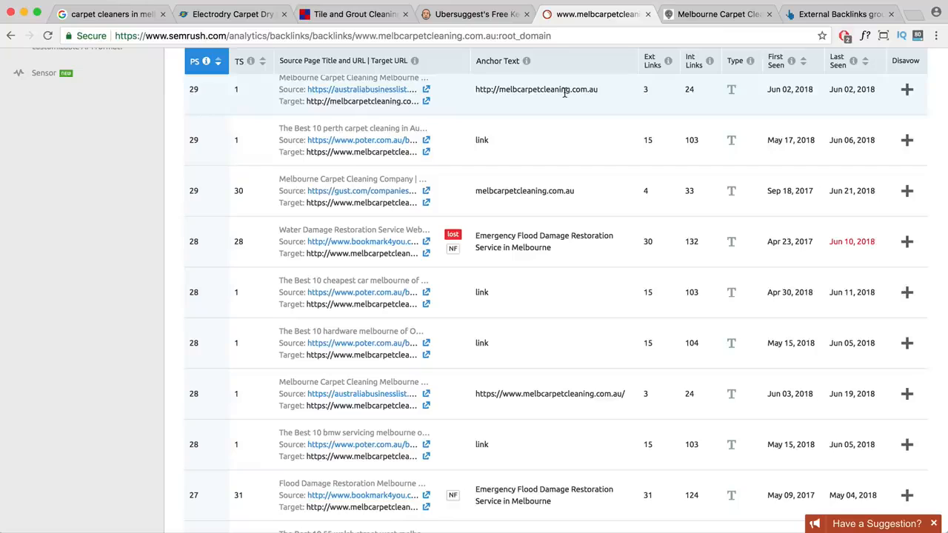
pyautogui.scroll(-7, 530, 187)
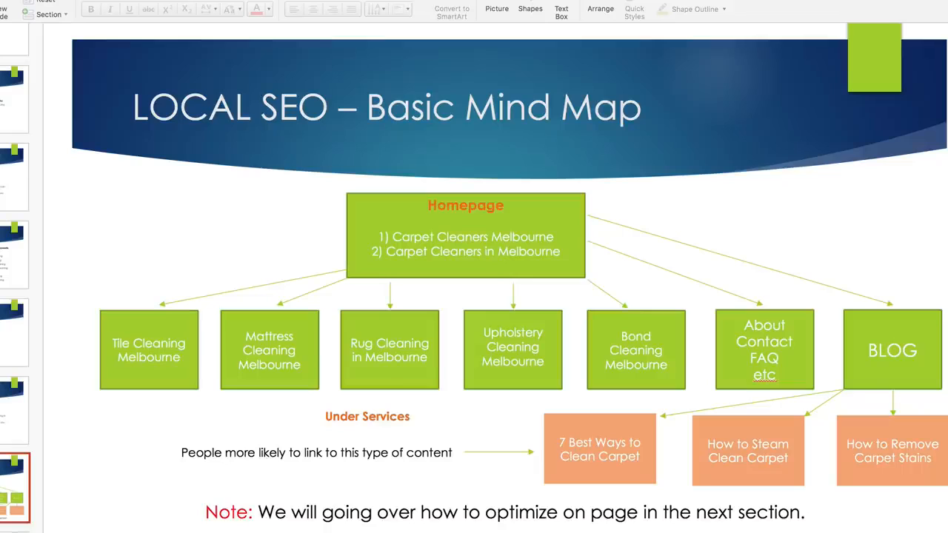
# Show the "Blog Examples" slide and view the June 2018 income report post on the Making Sense of Cents blog.
pyautogui.press('Down')
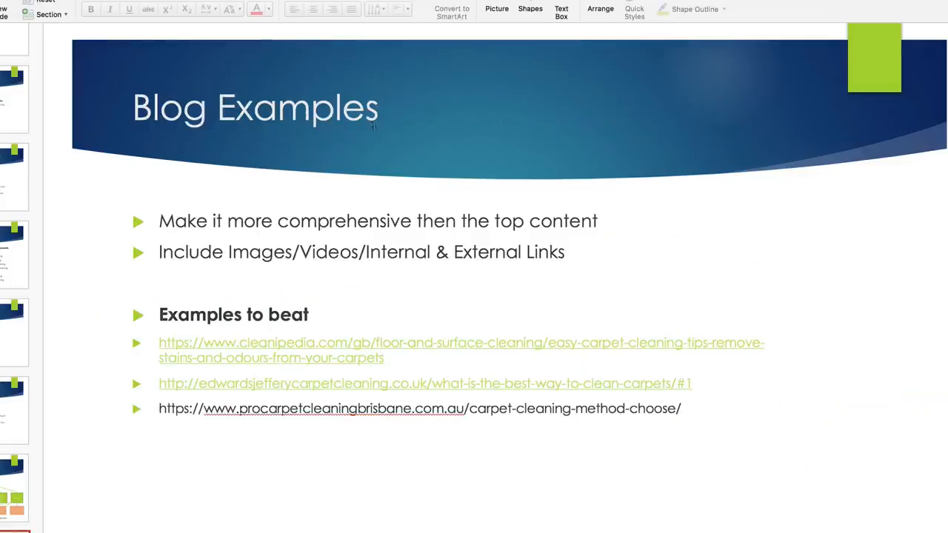
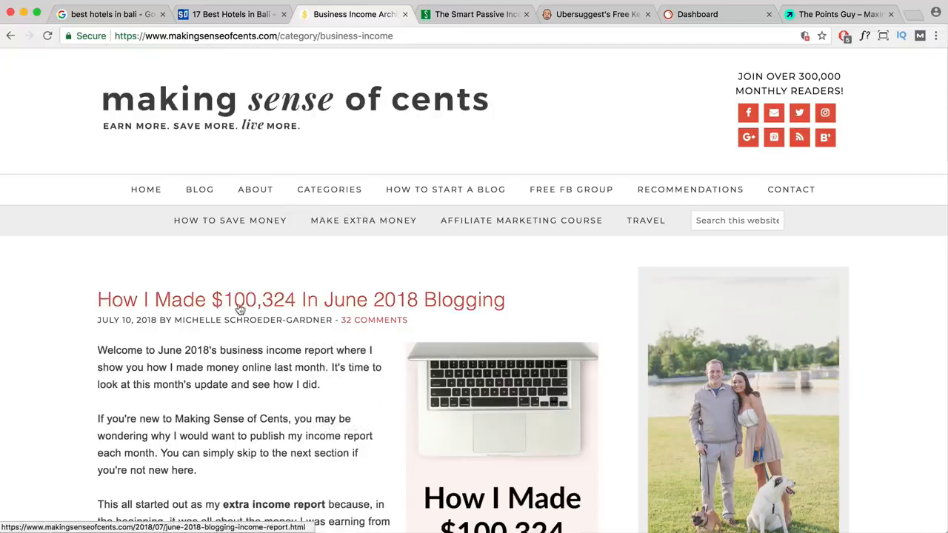
pyautogui.scroll(-2, 239, 304)
pyautogui.scroll(2, 239, 303)
pyautogui.scroll(-4, 370, 282)
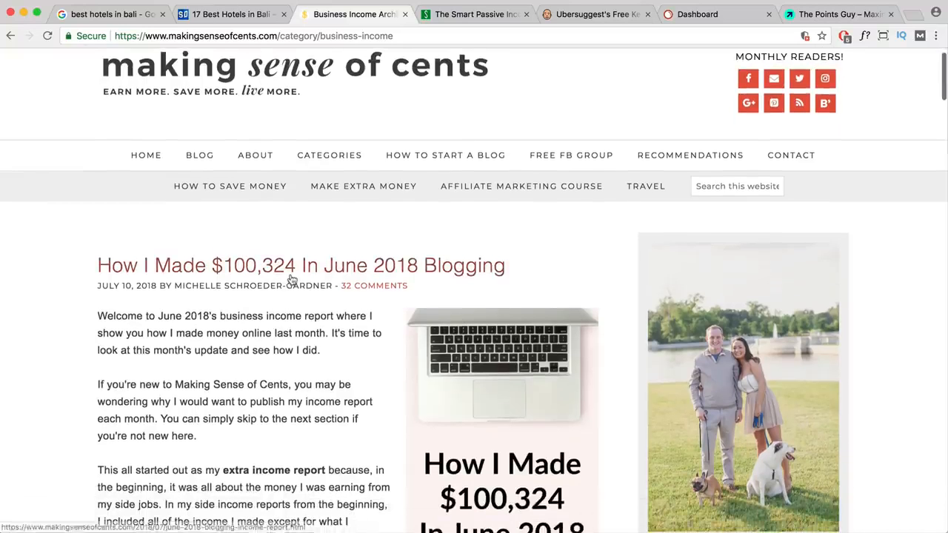
pyautogui.scroll(-2, 292, 278)
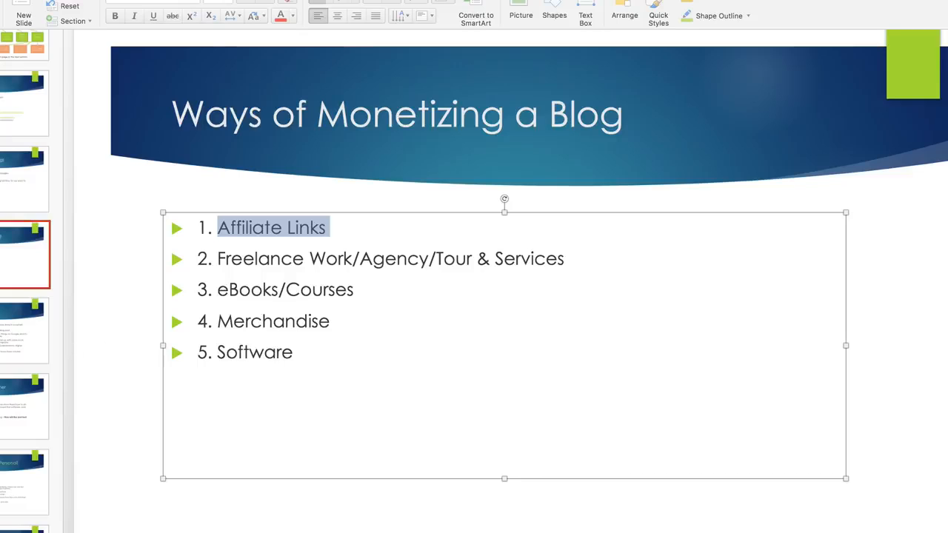
# Advance the presentation to the travel blogger example slide and highlight "Travel Blogger" in its title.
pyautogui.press('pagedown')
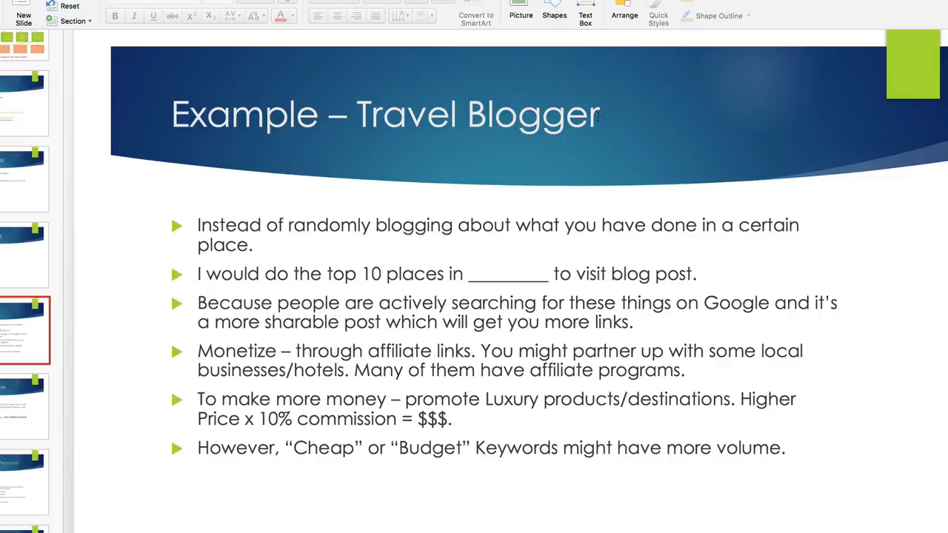
pyautogui.moveTo(601, 118); pyautogui.dragTo(363, 123)
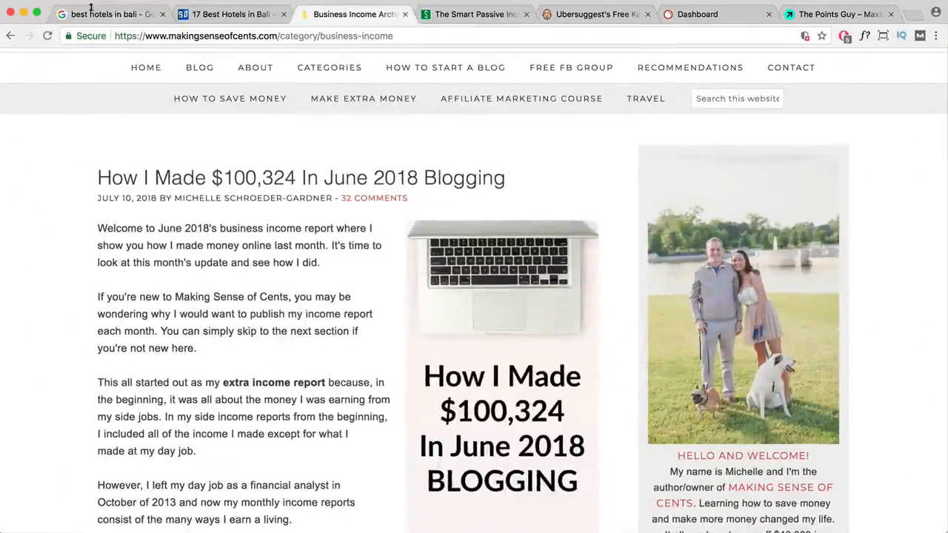
# Switch to the Google results for "best hotels in bali" and search for "what I did in bali" instead.
pyautogui.click(110, 14)
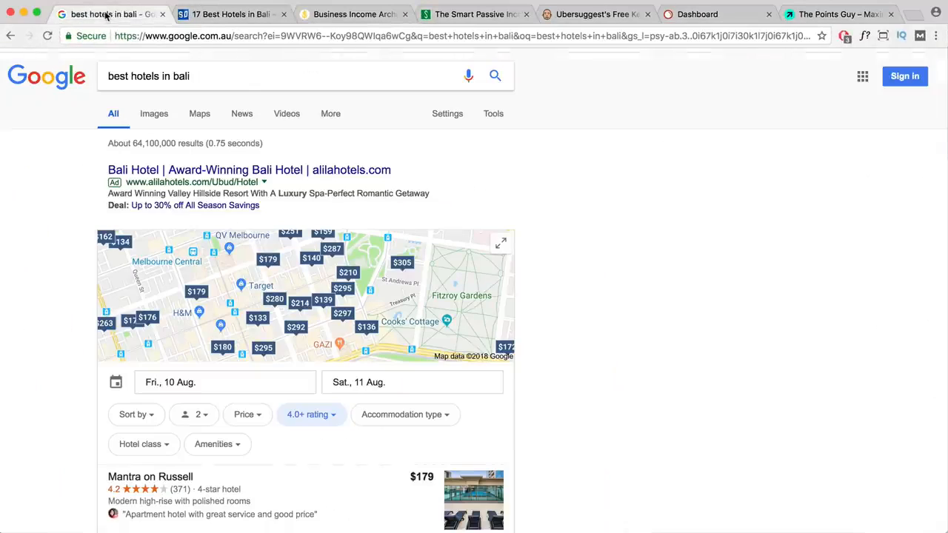
pyautogui.click(206, 77)
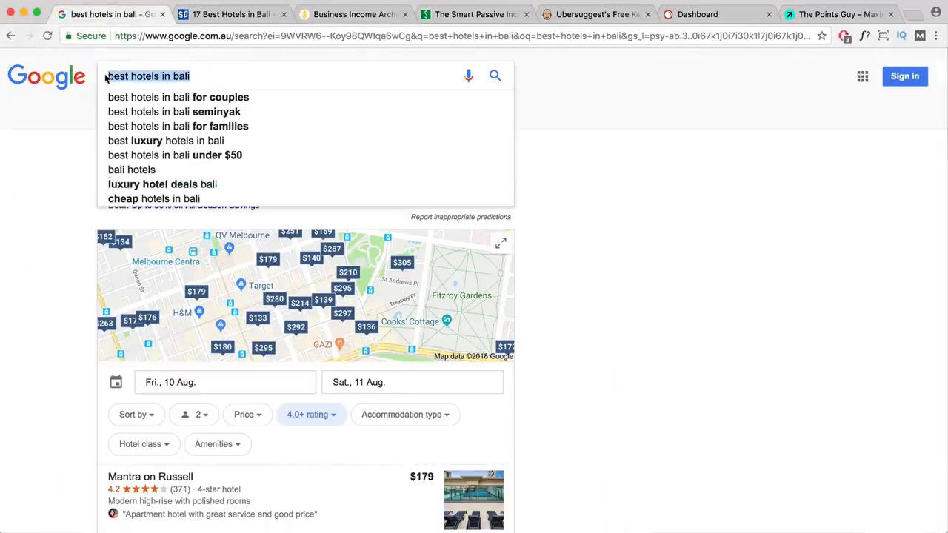
pyautogui.click(213, 78)
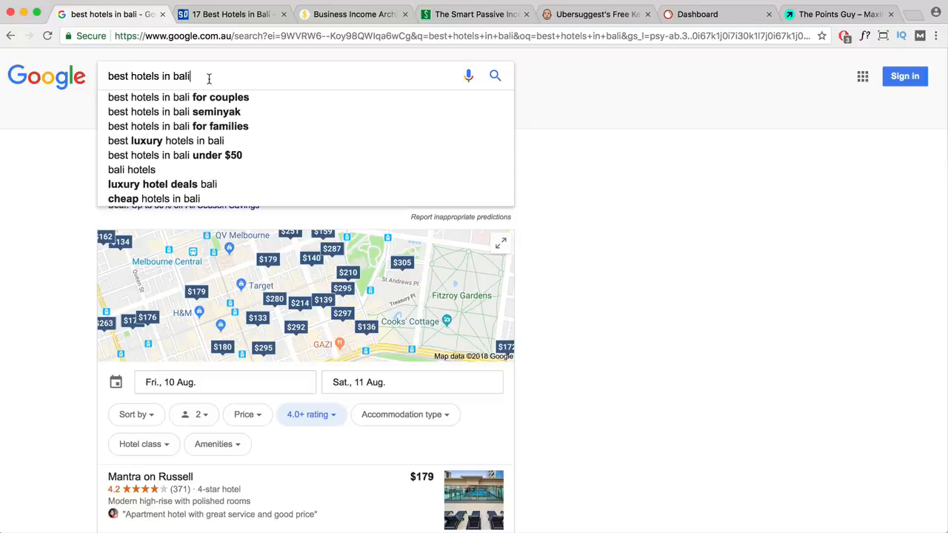
pyautogui.moveTo(205, 77); pyautogui.dragTo(109, 75)
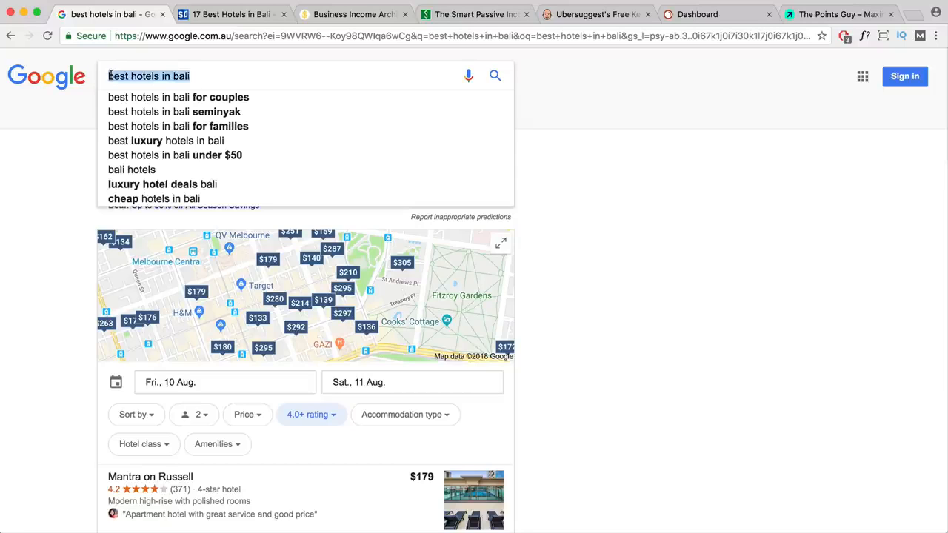
pyautogui.write('what I did ')
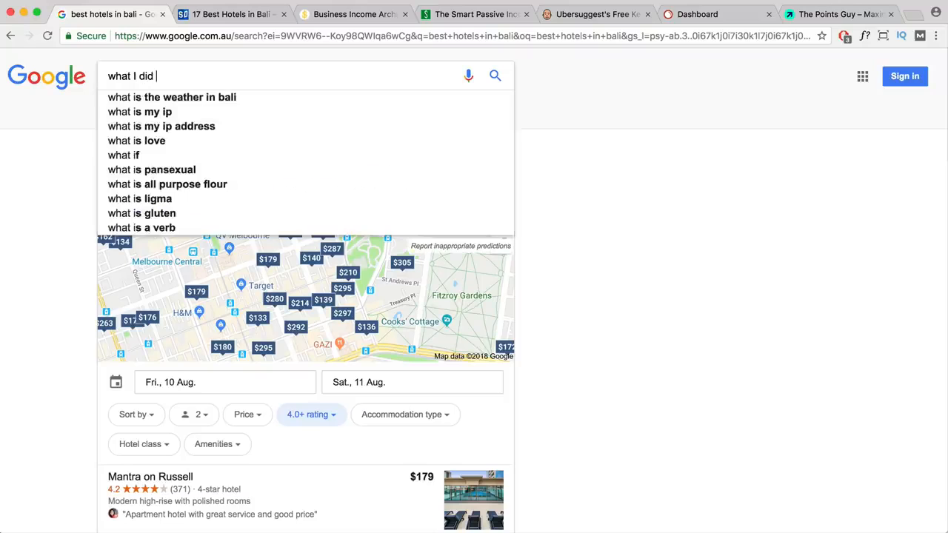
pyautogui.write('in bali')
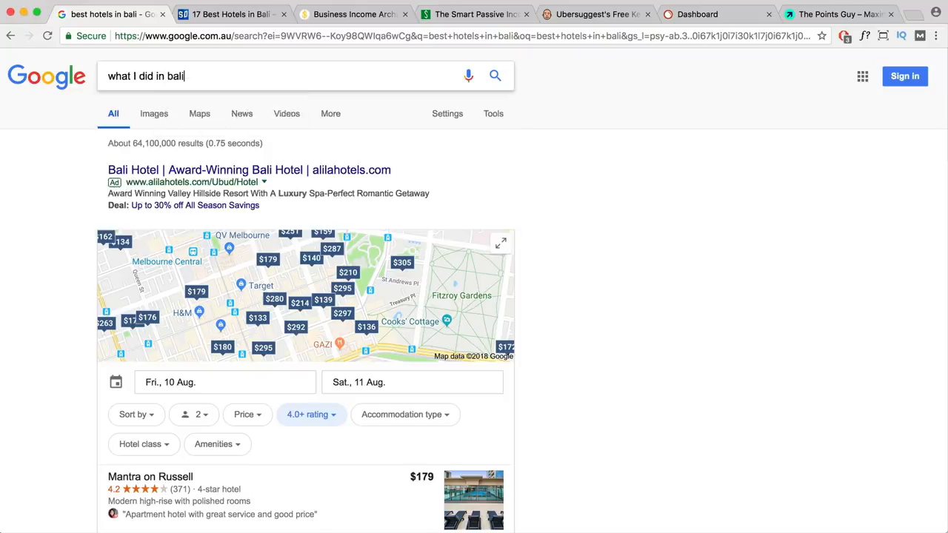
pyautogui.press('Return')
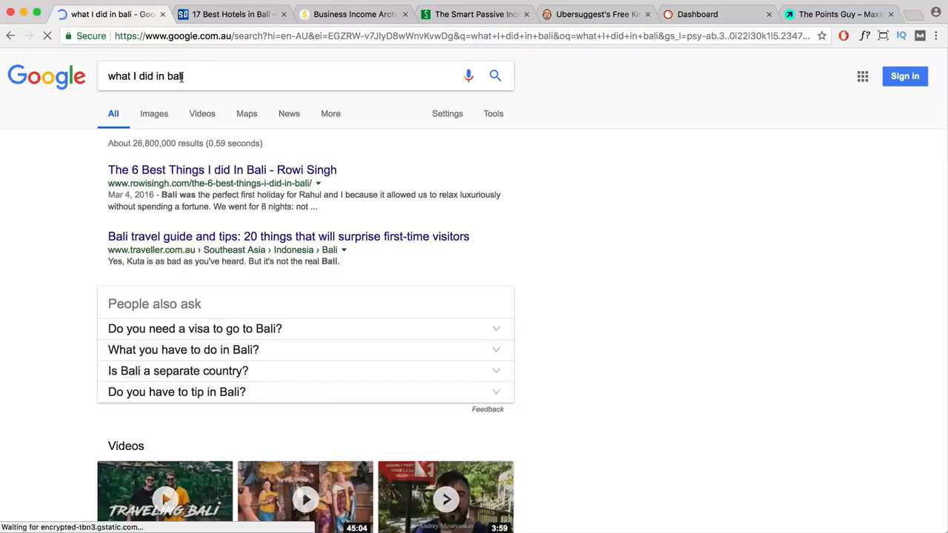
# Copy the query "what I did in bali" into Ubersuggest, look it up and view its search volume.
pyautogui.moveTo(181, 77); pyautogui.dragTo(97, 79)
pyautogui.press('super+c')
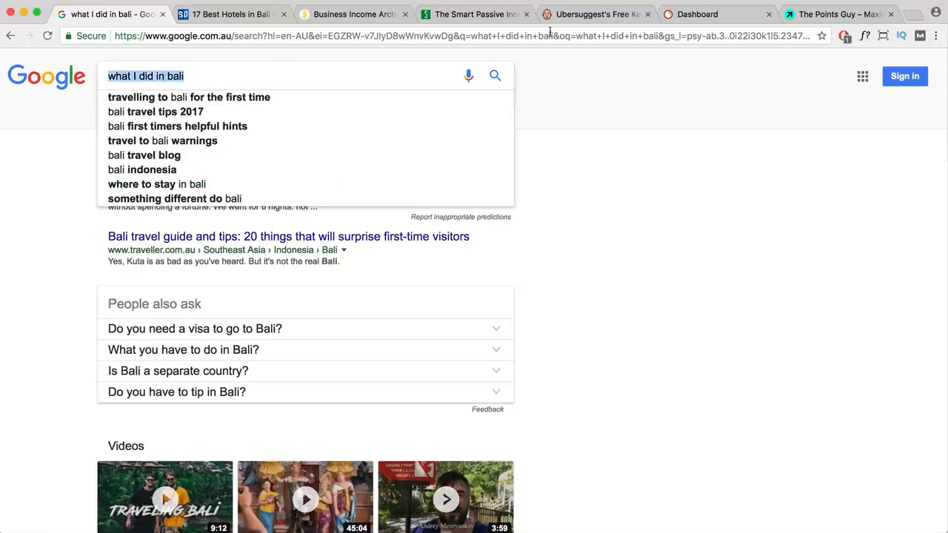
pyautogui.click(597, 16)
pyautogui.scroll(2, 496, 185)
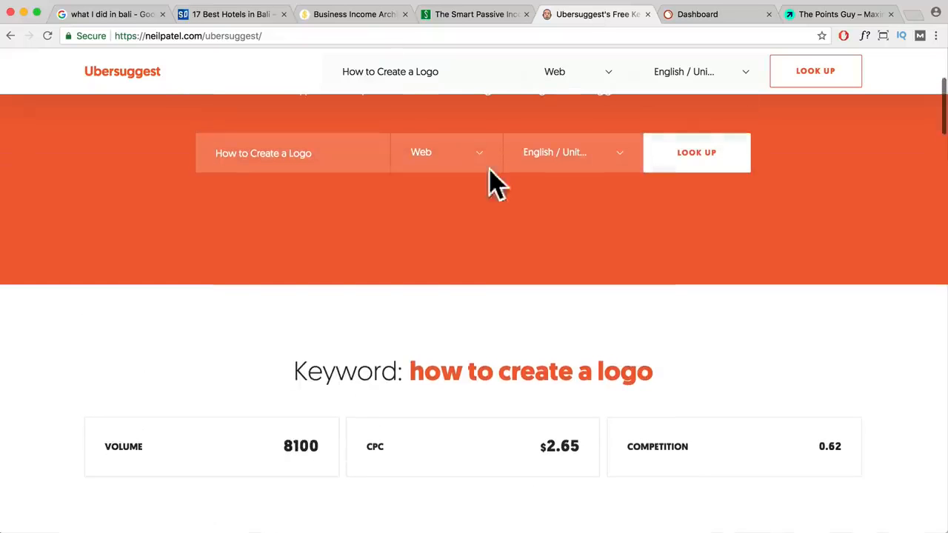
pyautogui.moveTo(347, 156); pyautogui.dragTo(197, 153)
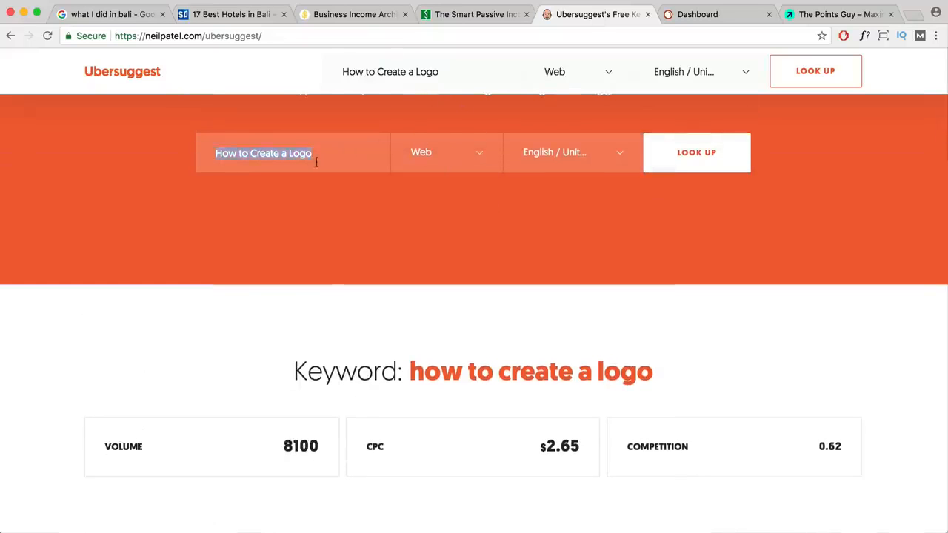
pyautogui.press('super+v')
pyautogui.scroll(3, 334, 159)
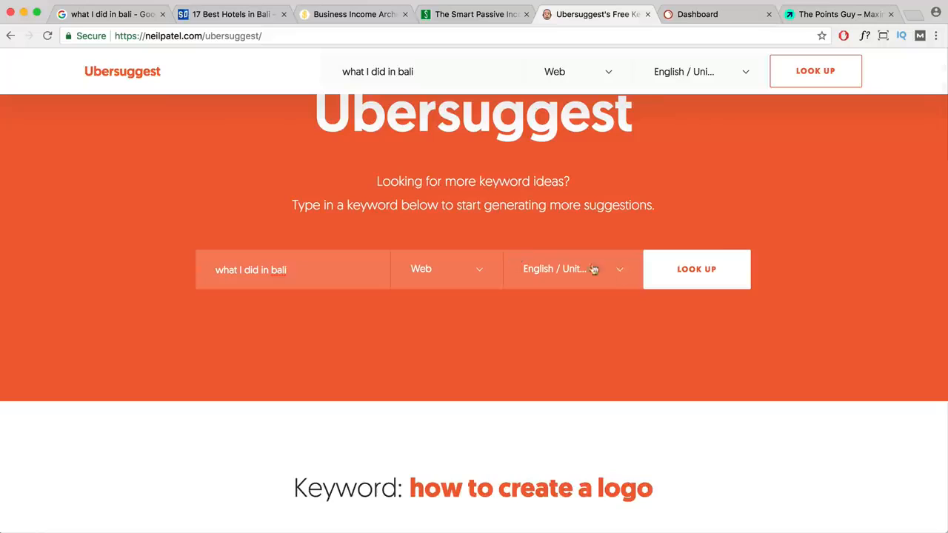
pyautogui.click(685, 276)
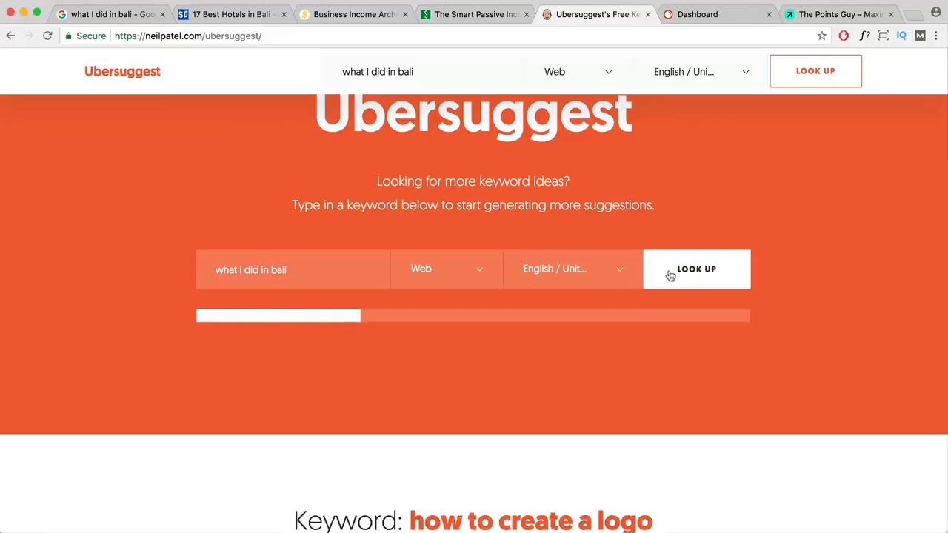
pyautogui.scroll(-1, 478, 398)
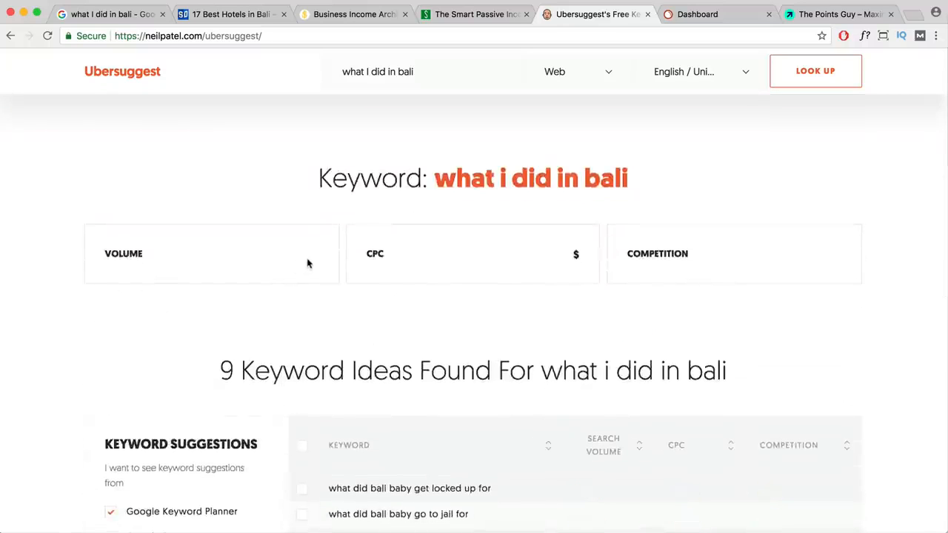
# Return to the Google results and highlight the query "what I did in bali" in the search box.
pyautogui.click(110, 17)
pyautogui.click(583, 163)
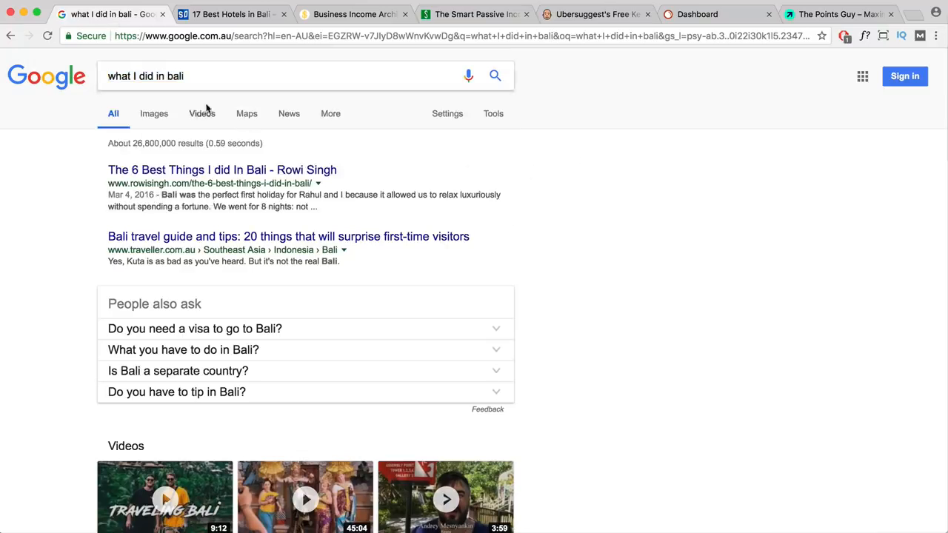
pyautogui.click(317, 82)
pyautogui.click(279, 77)
pyautogui.moveTo(194, 74); pyautogui.dragTo(108, 77)
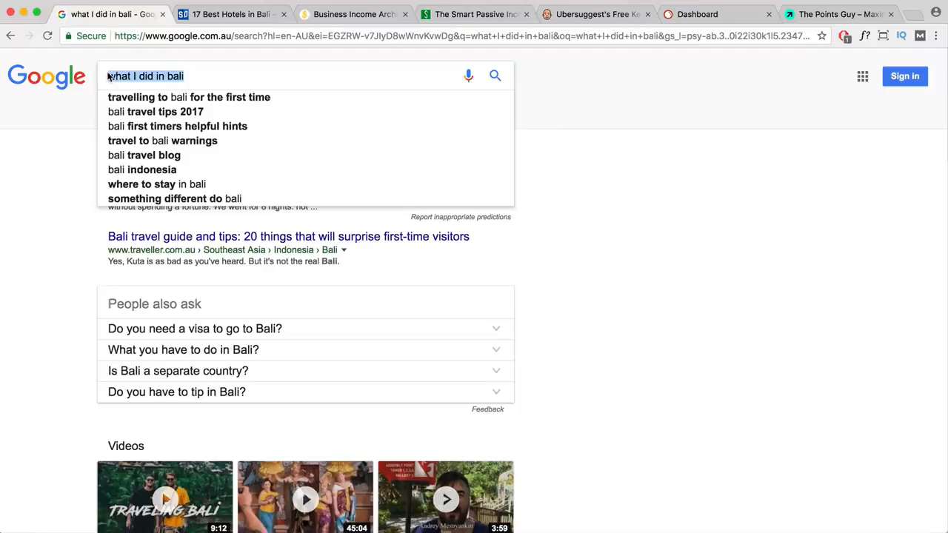
# Search Google for "what to do in bali", highlight the query and look through the results as far as the related searches.
pyautogui.write('What')
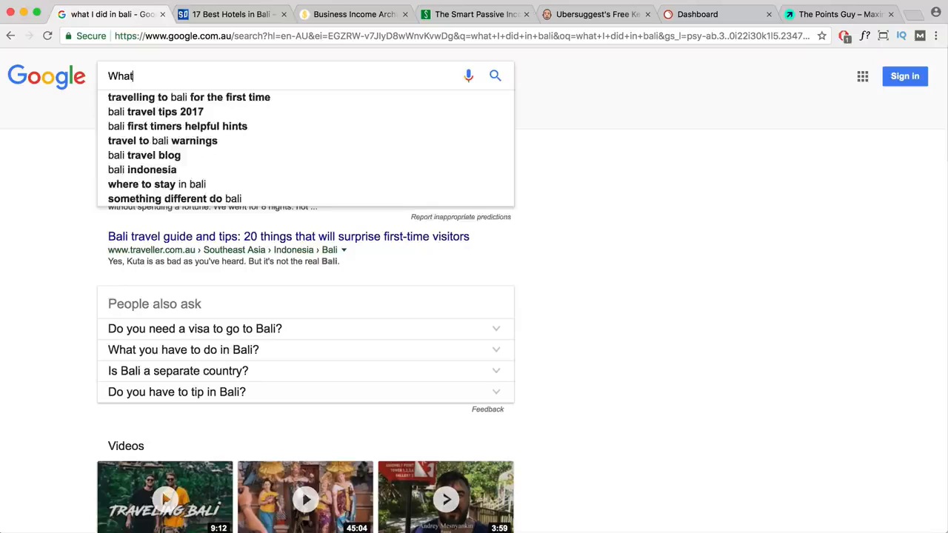
pyautogui.write(' to do in bali')
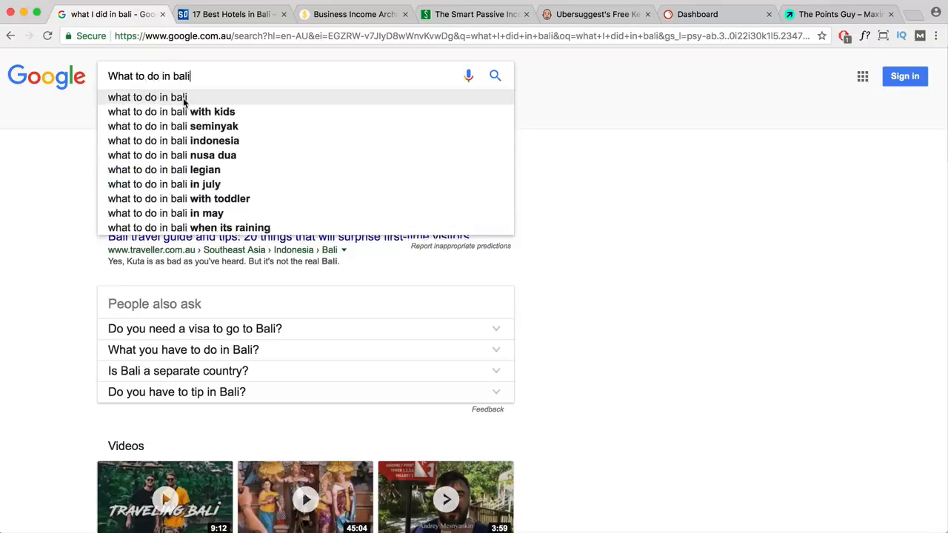
pyautogui.click(183, 98)
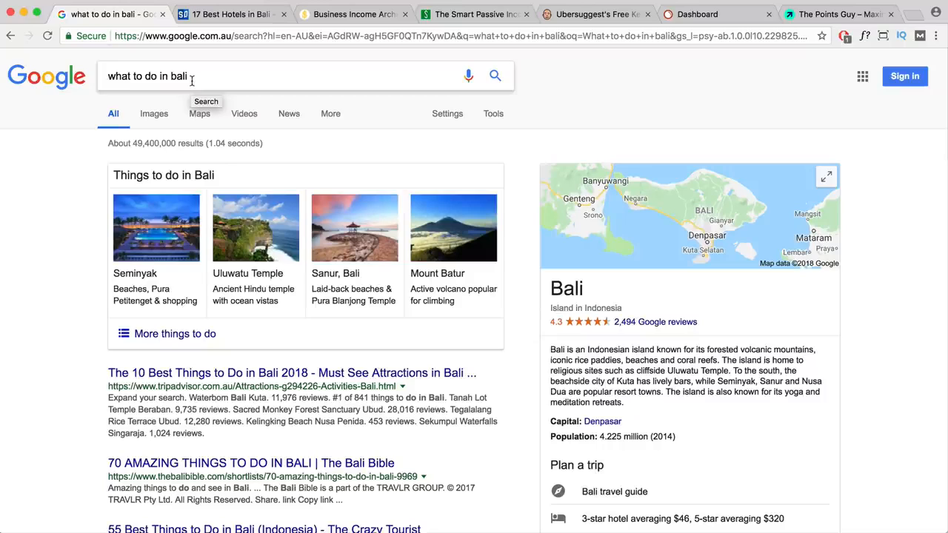
pyautogui.moveTo(192, 80); pyautogui.dragTo(108, 78)
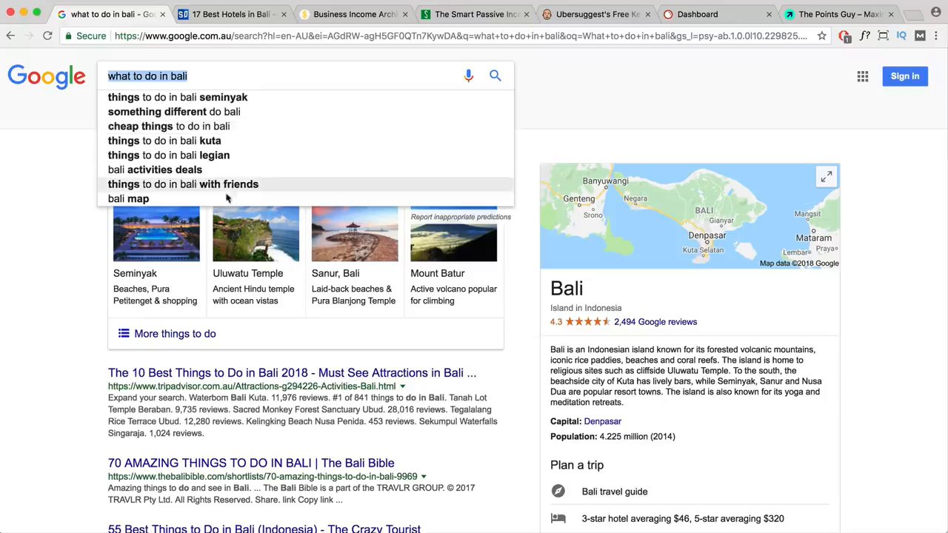
pyautogui.scroll(-10, 225, 271)
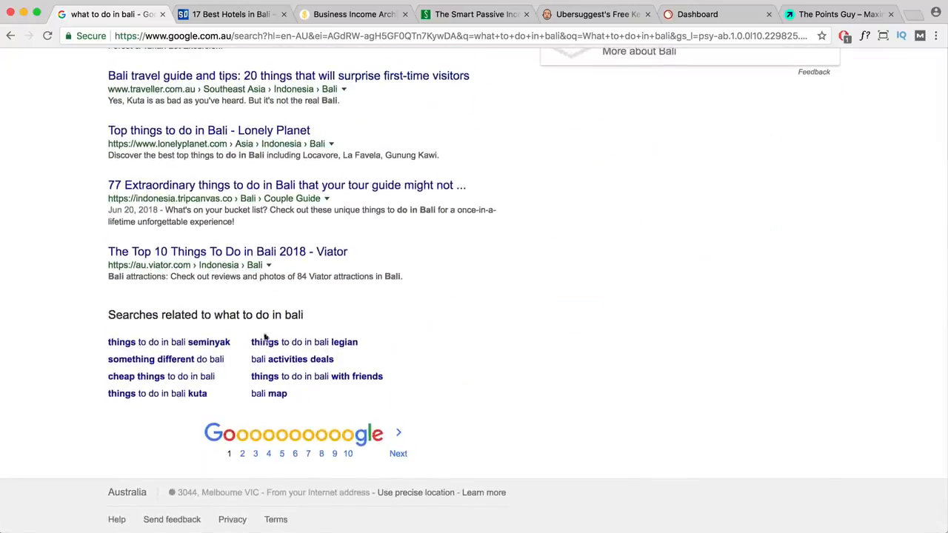
pyautogui.scroll(10, 193, 345)
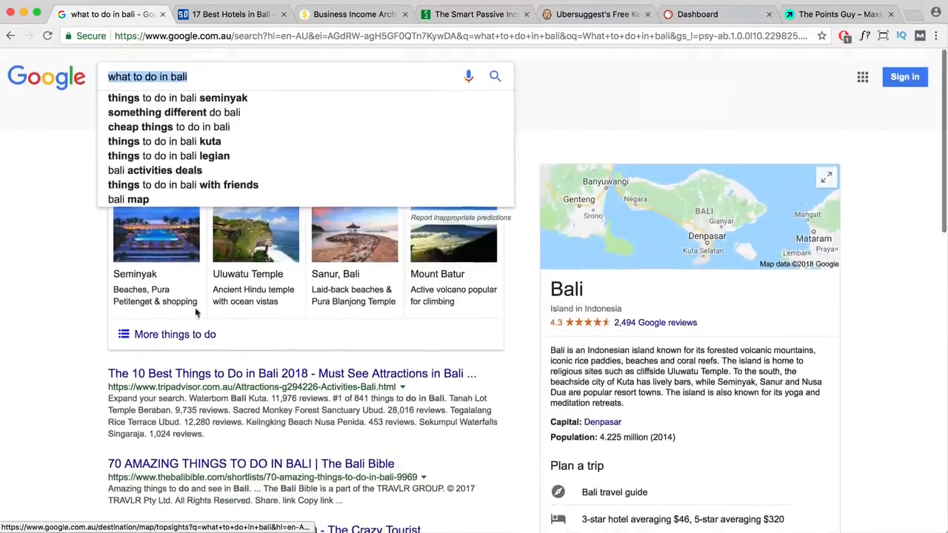
# Copy the query "what to do in bali" into Ubersuggest, look it up and highlight its search volume.
pyautogui.tripleClick(172, 77)
pyautogui.press('super+c')
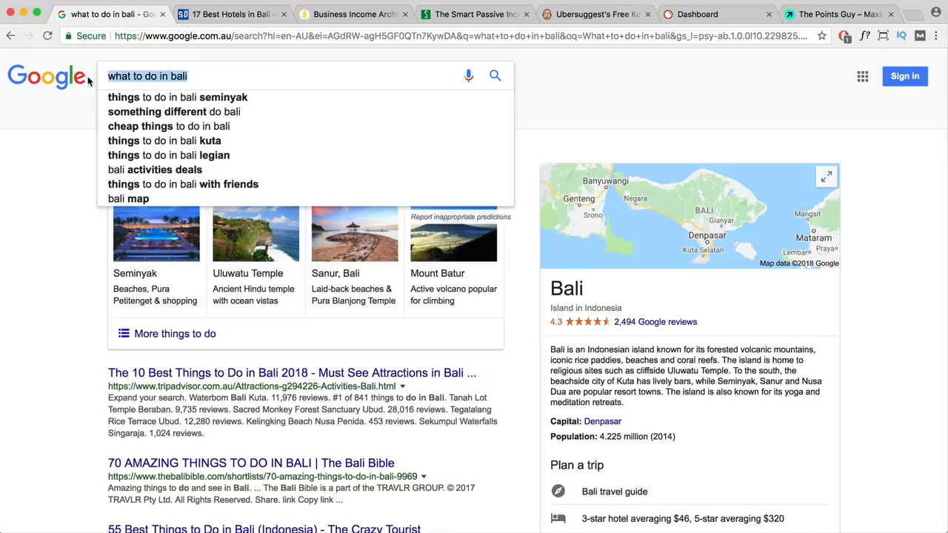
pyautogui.click(597, 15)
pyautogui.scroll(5, 207, 222)
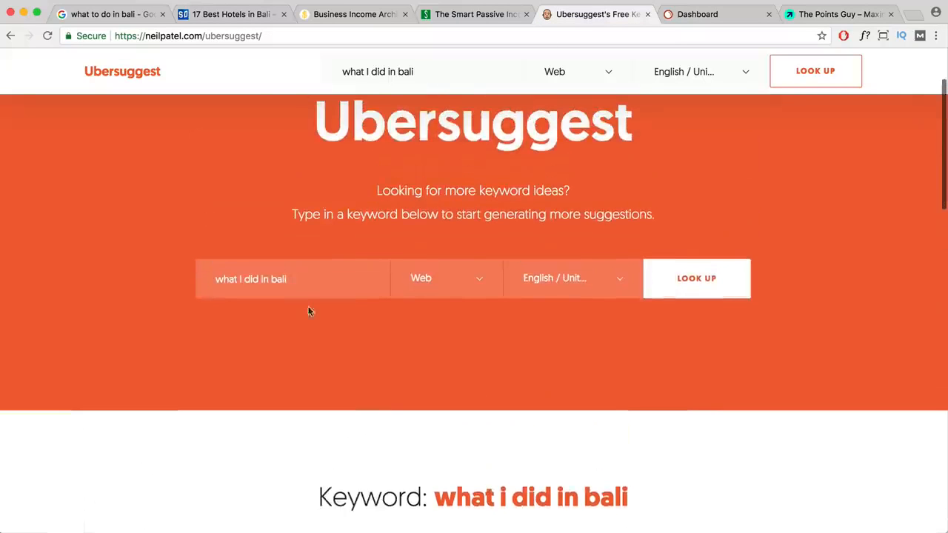
pyautogui.moveTo(321, 281); pyautogui.dragTo(208, 276)
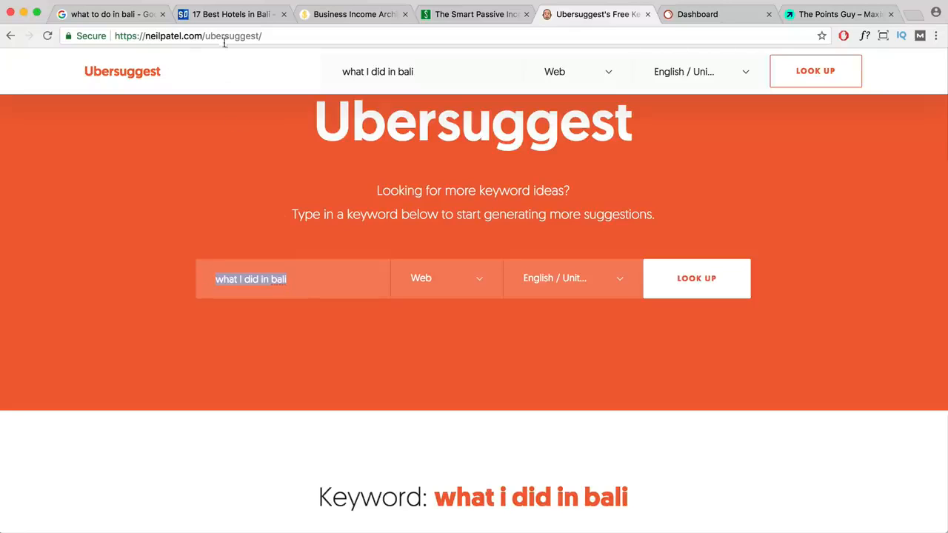
pyautogui.press('super+v')
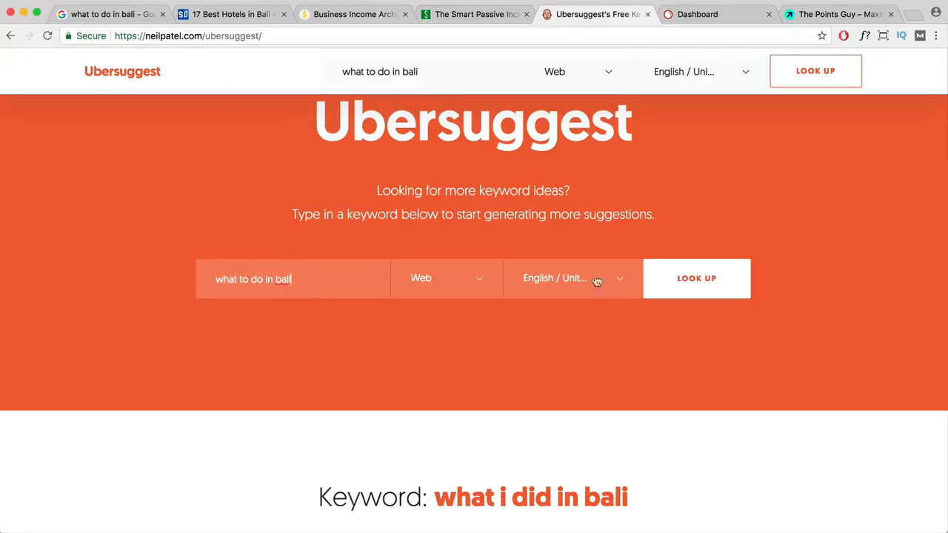
pyautogui.click(657, 273)
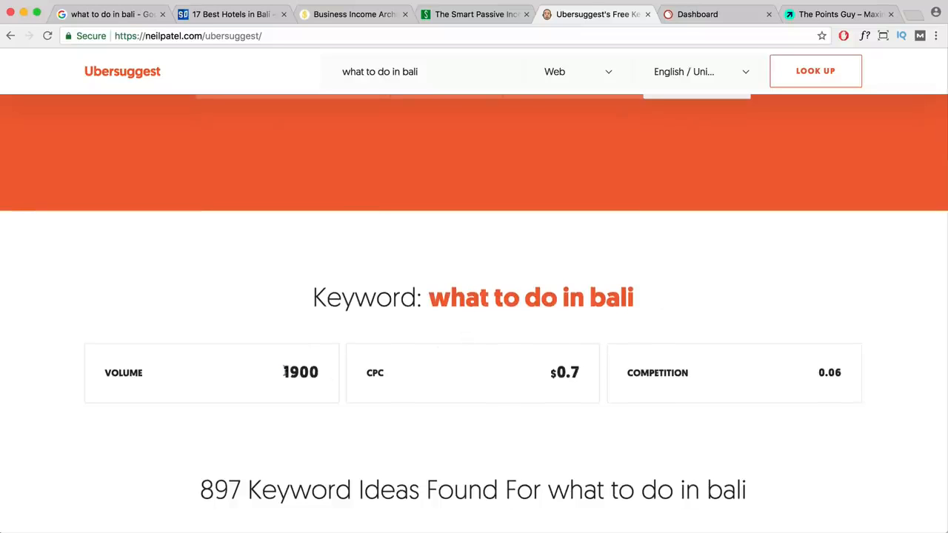
pyautogui.moveTo(285, 373); pyautogui.dragTo(319, 372)
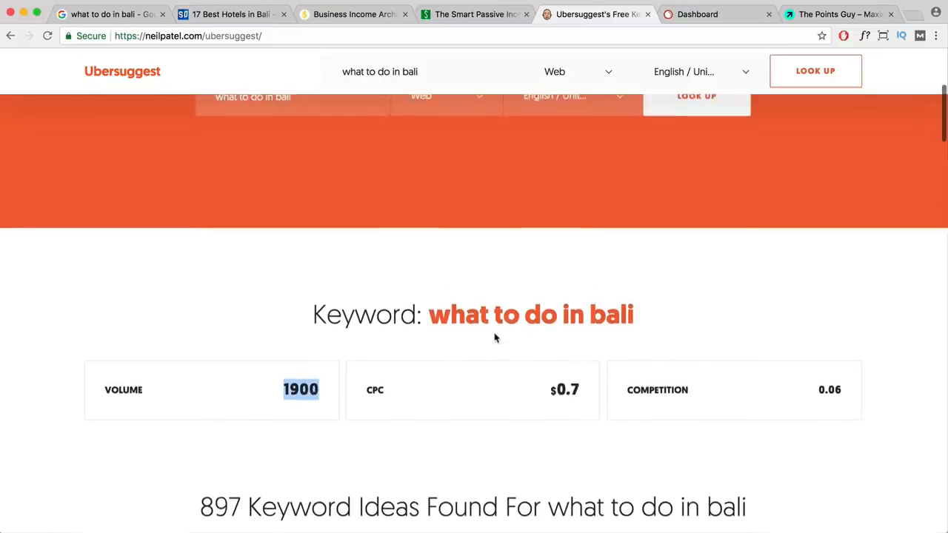
# Sort the keyword ideas by highest search volume and highlight the suggestions "where is bali" and "bali hotels".
pyautogui.scroll(-4, 483, 341)
pyautogui.scroll(-1, 488, 343)
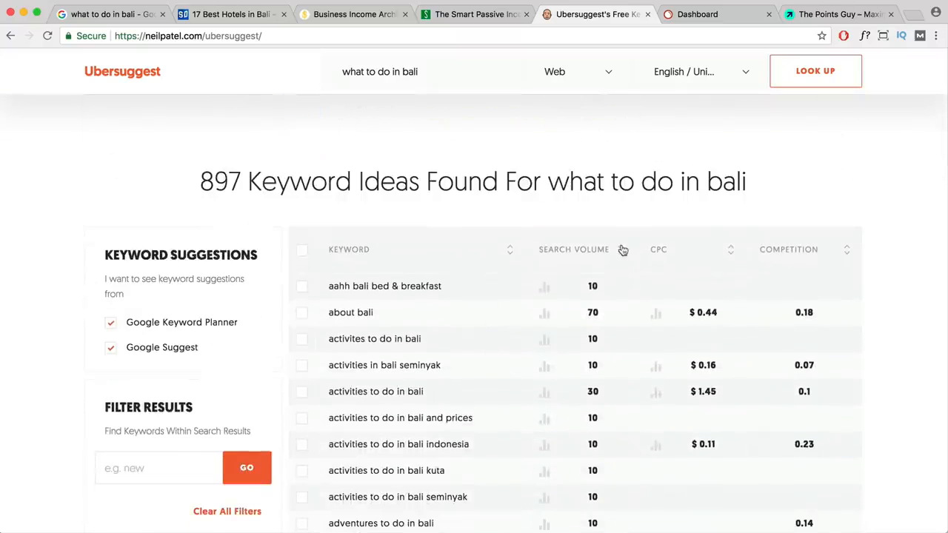
pyautogui.click(623, 250)
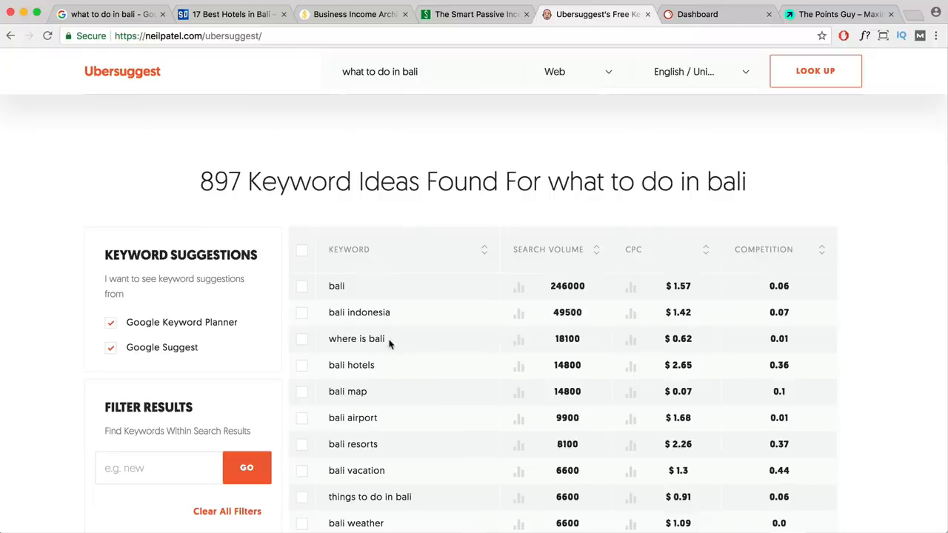
pyautogui.moveTo(391, 343); pyautogui.dragTo(331, 339)
pyautogui.scroll(-2, 333, 339)
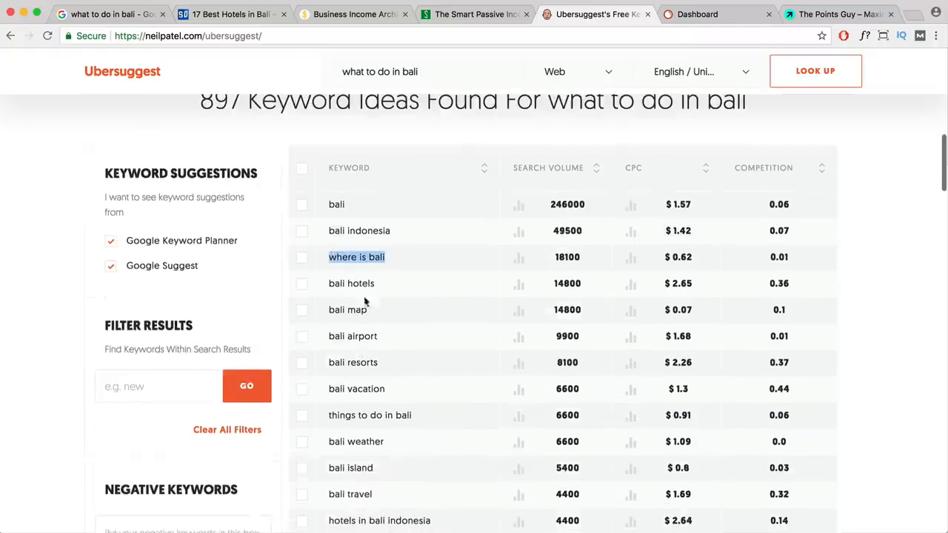
pyautogui.moveTo(376, 284); pyautogui.dragTo(342, 282)
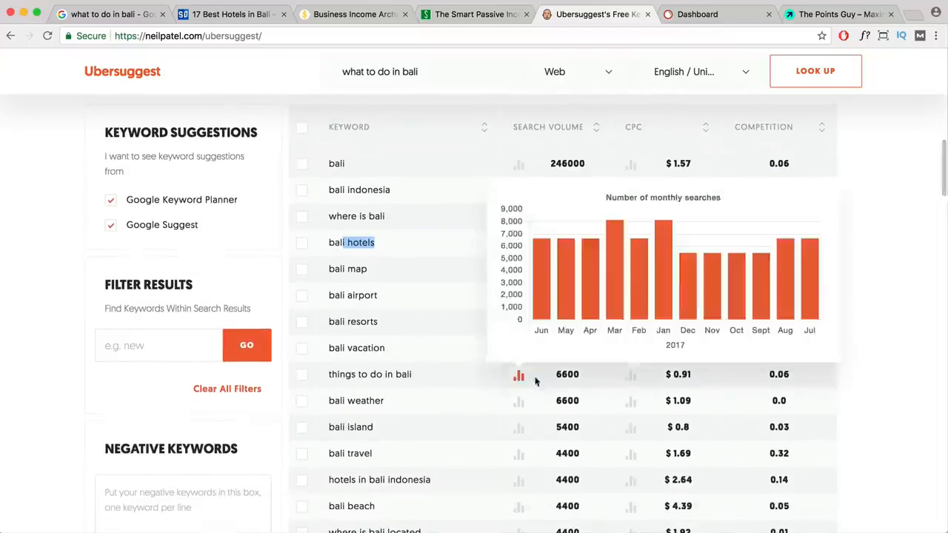
pyautogui.scroll(2, 683, 222)
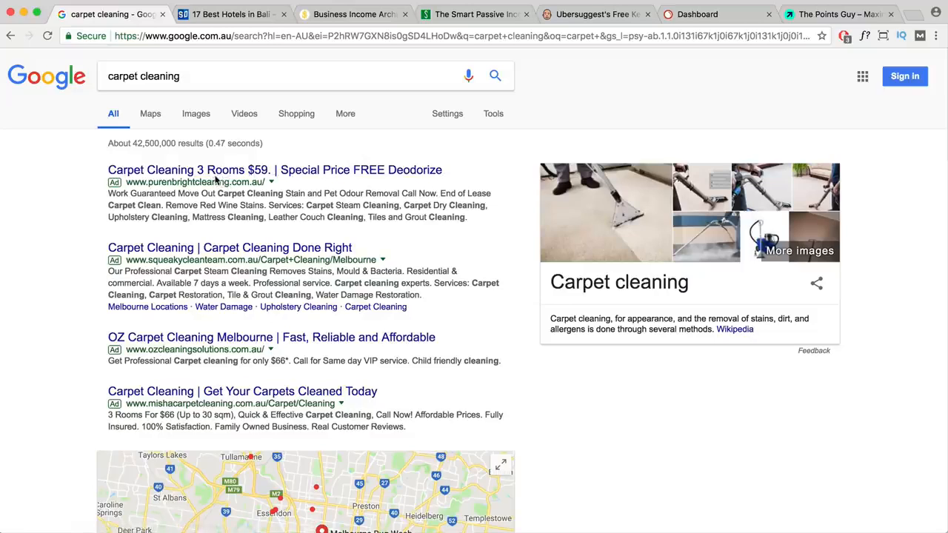
# Highlight the cost per click of "bali hotels" in Ubersuggest and compare it with the carpet cleaning results and the Bali hotels article.
pyautogui.click(614, 15)
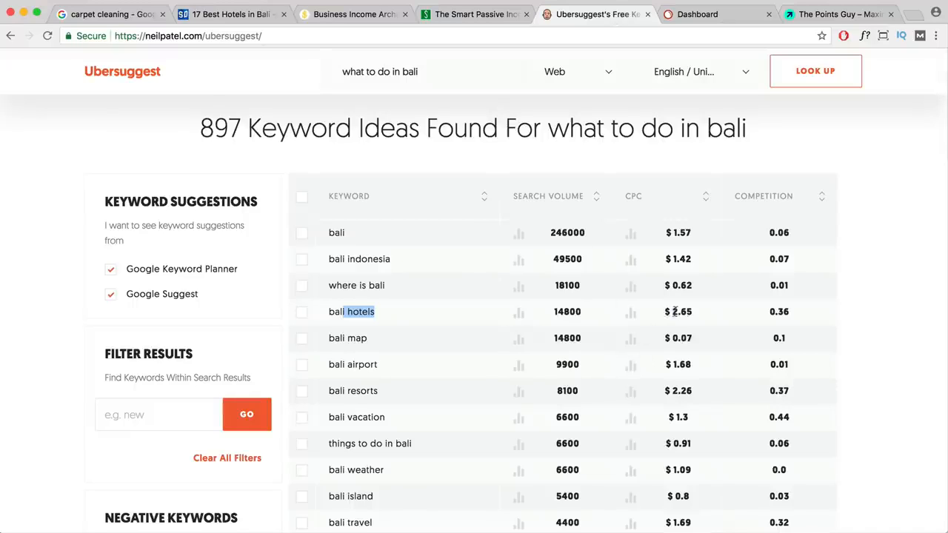
pyautogui.moveTo(673, 312); pyautogui.dragTo(690, 312)
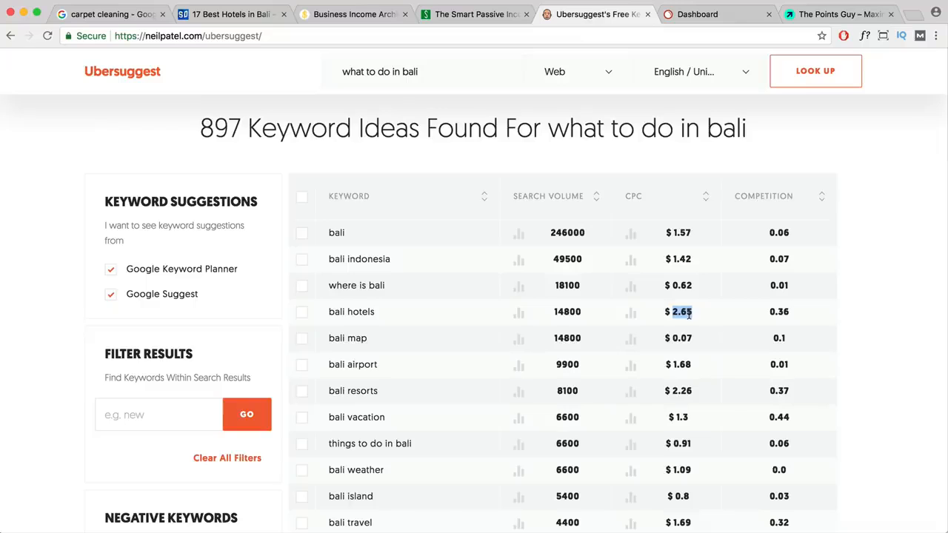
pyautogui.click(130, 15)
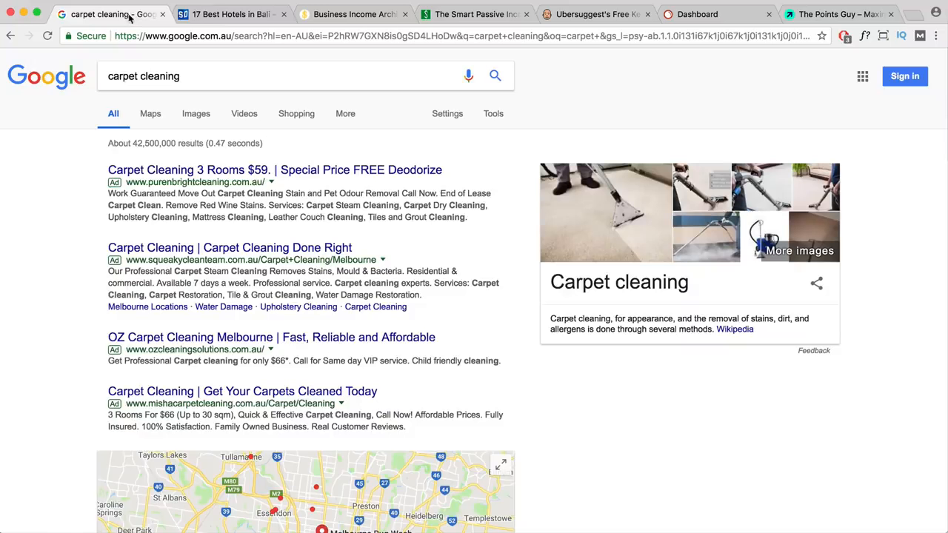
pyautogui.click(256, 16)
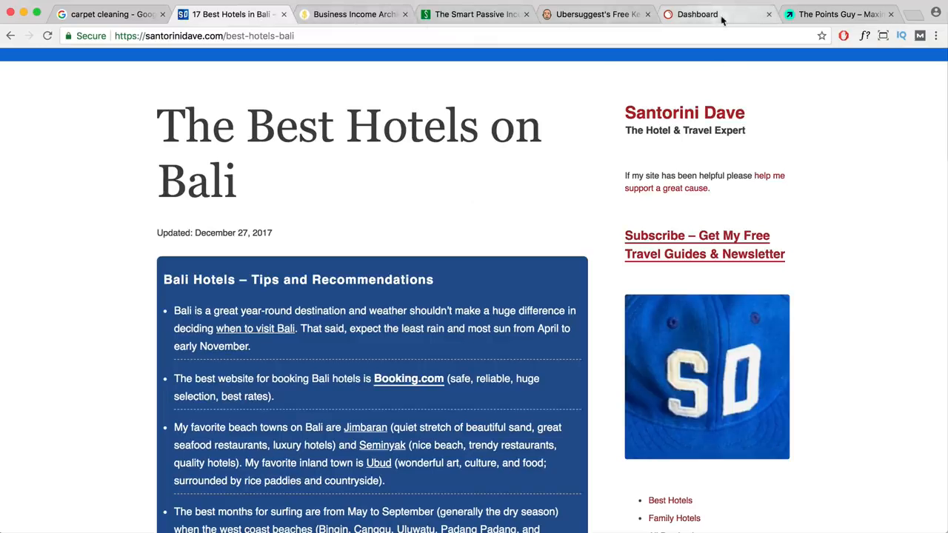
pyautogui.click(596, 15)
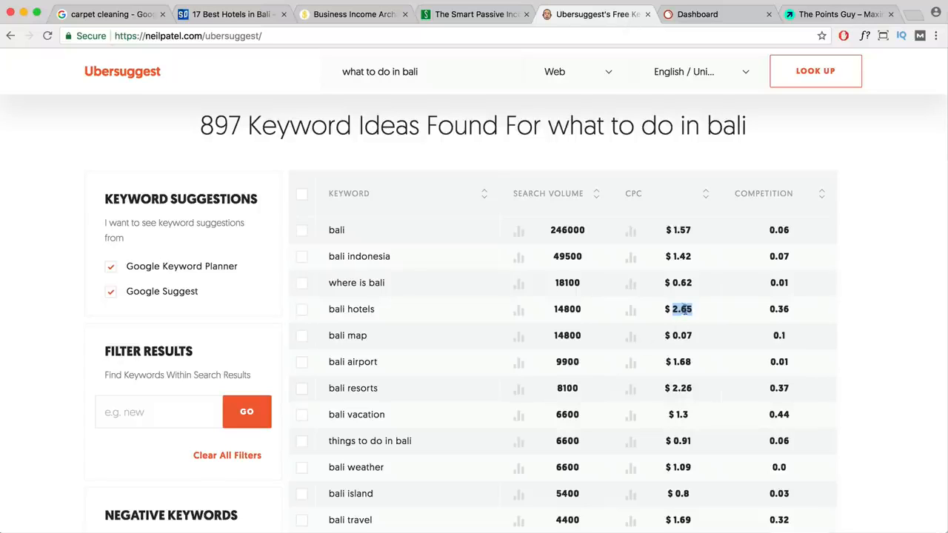
# Return to the Google results for "carpet cleaning" and examine the ads, the local business listings and the organic results.
pyautogui.click(94, 15)
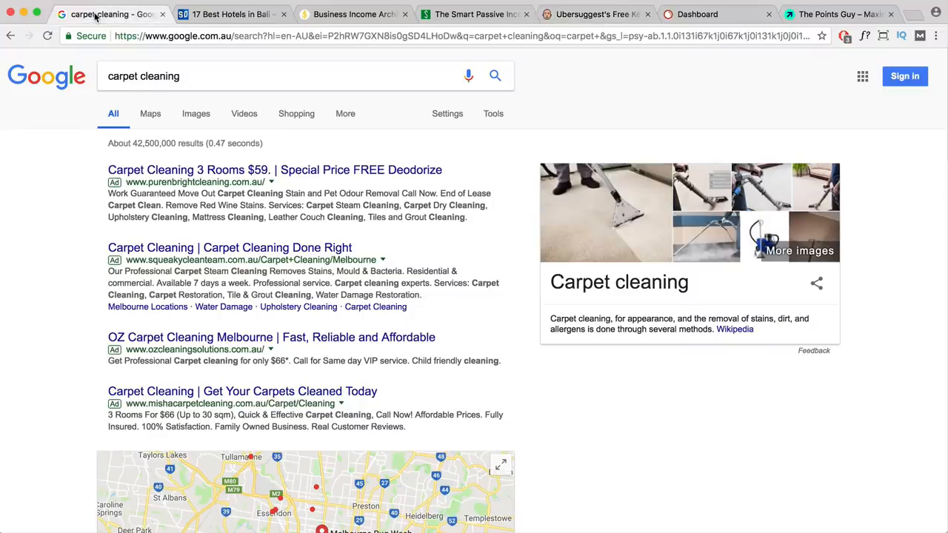
pyautogui.scroll(-10, 463, 363)
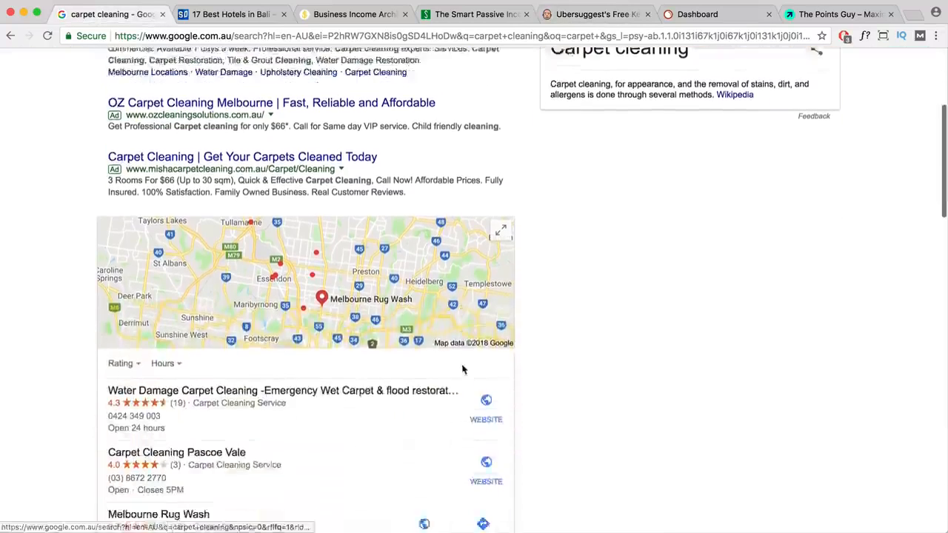
pyautogui.scroll(-2, 463, 363)
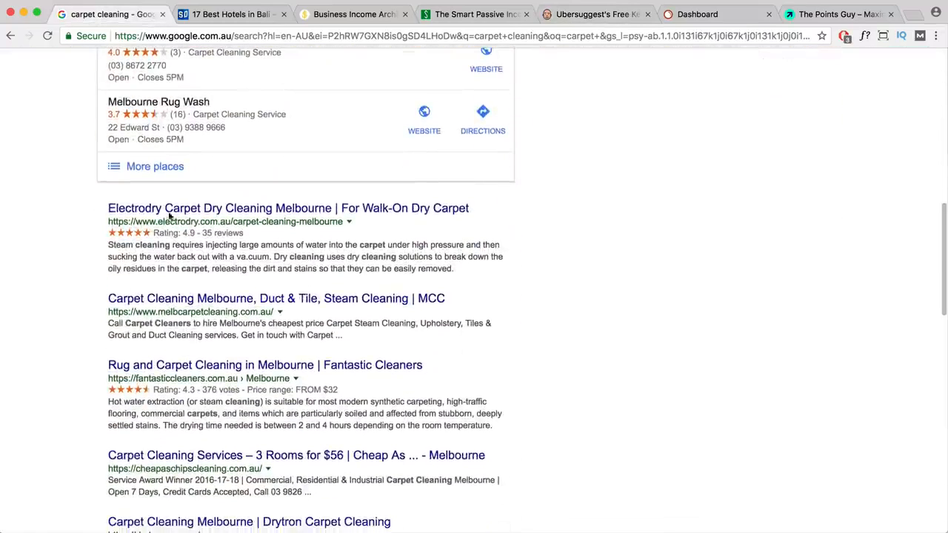
pyautogui.scroll(-5, 214, 326)
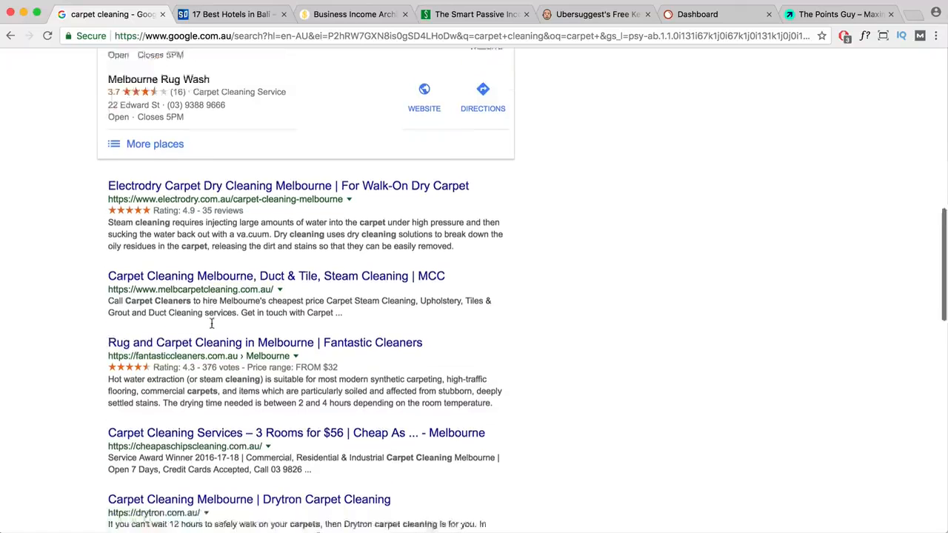
pyautogui.scroll(-5, 218, 329)
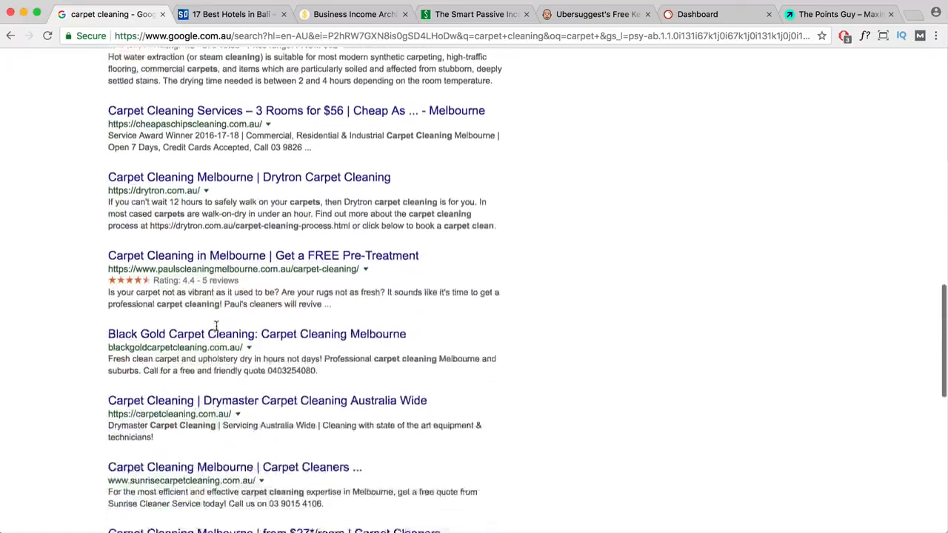
pyautogui.scroll(3, 229, 355)
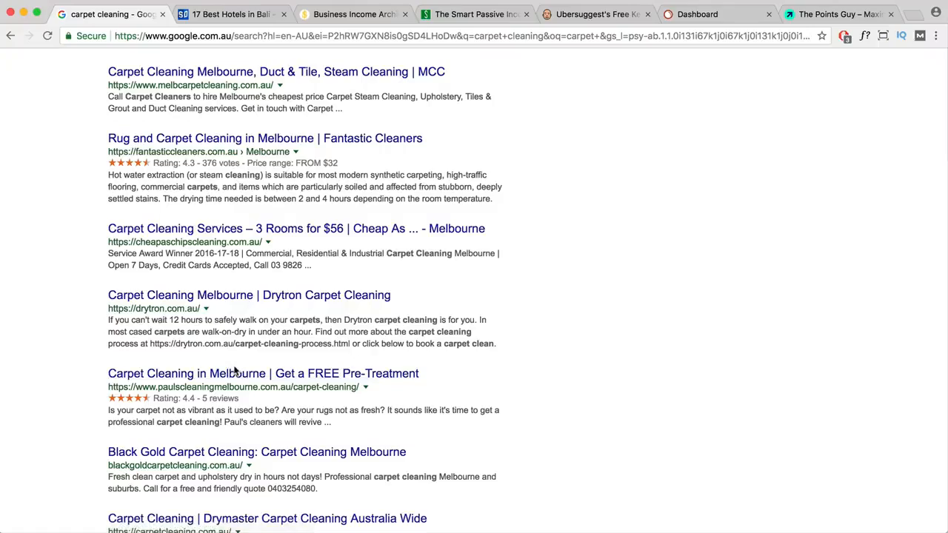
pyautogui.scroll(10, 234, 370)
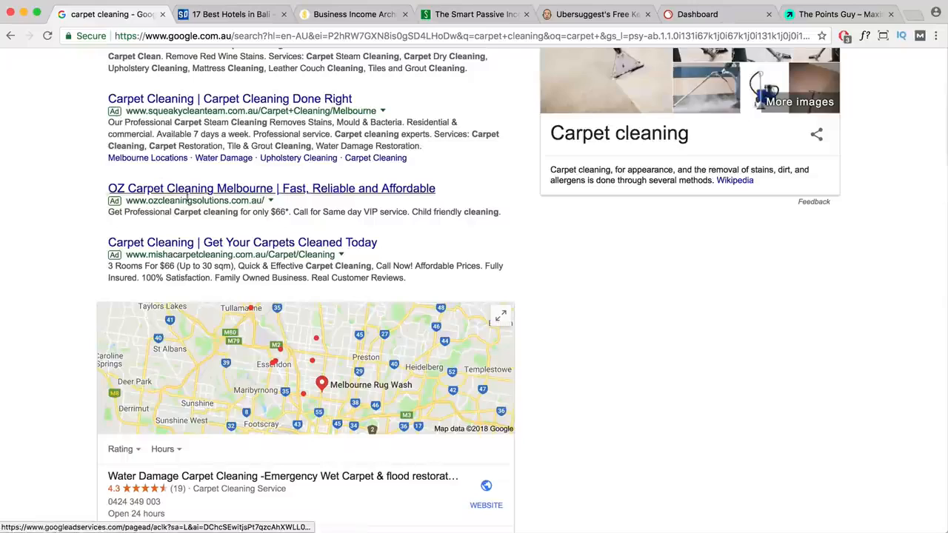
pyautogui.scroll(3, 187, 199)
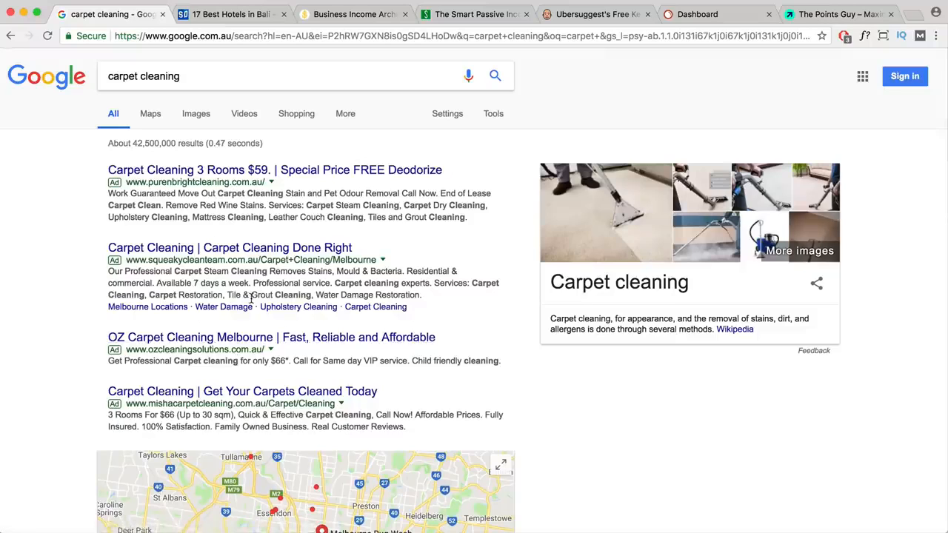
pyautogui.scroll(-9, 250, 299)
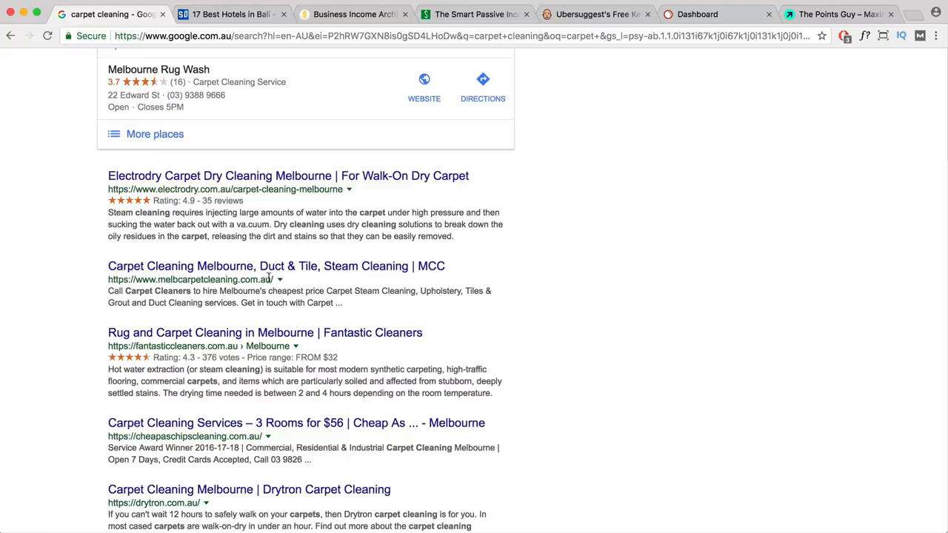
pyautogui.scroll(10, 317, 159)
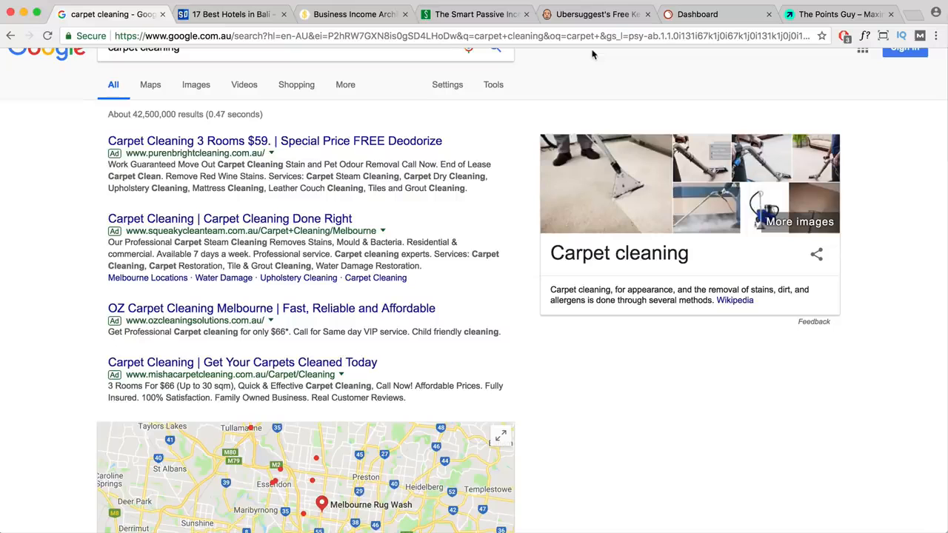
# Search Google for "things to do in bali" in place of the carpet cleaning query.
pyautogui.click(23, 14)
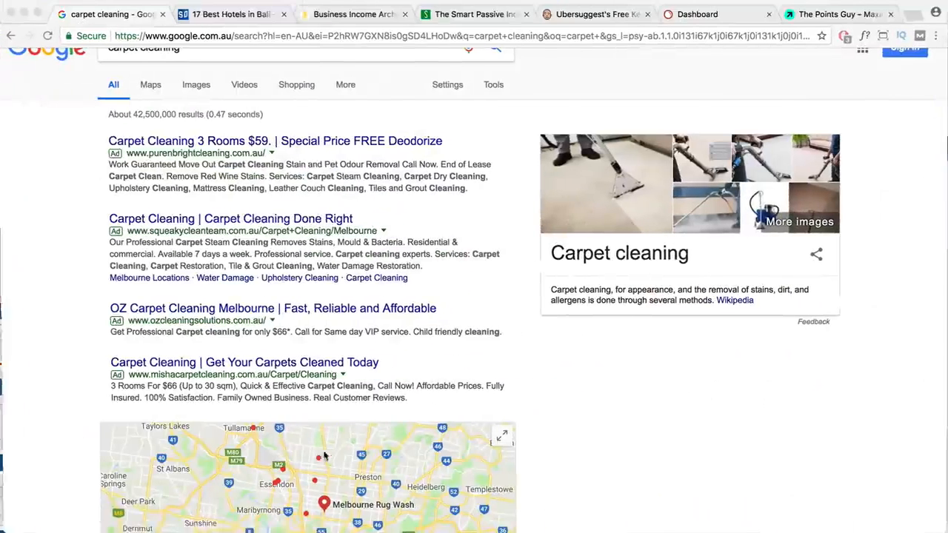
pyautogui.scroll(1, 230, 68)
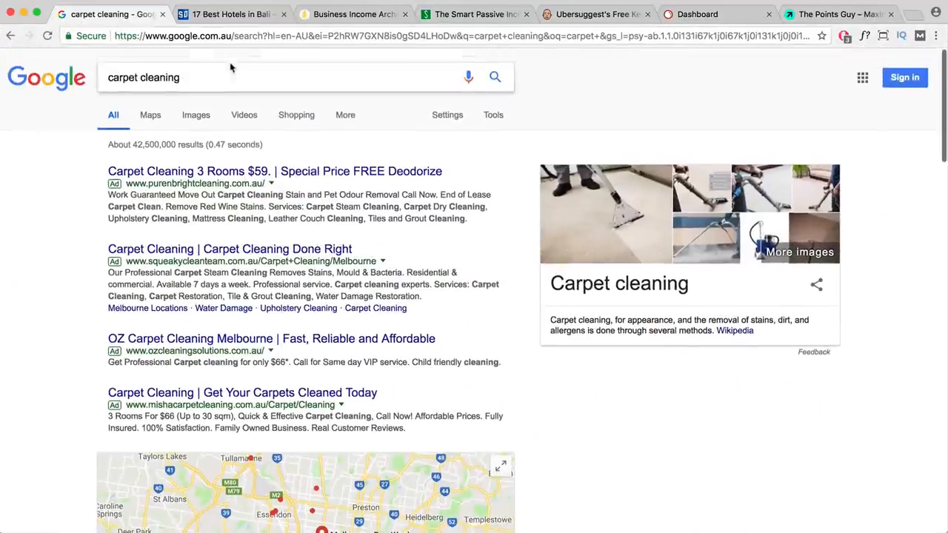
pyautogui.click(213, 75)
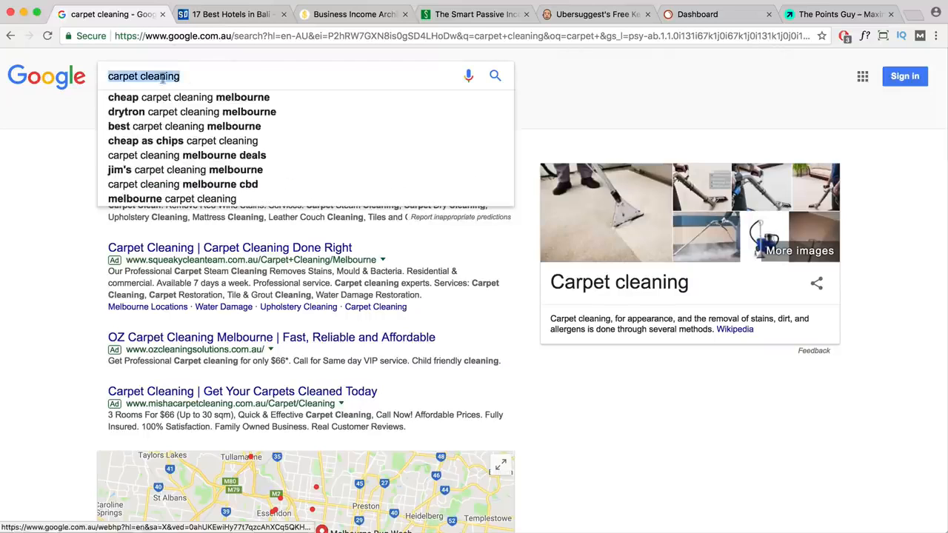
pyautogui.write('thing')
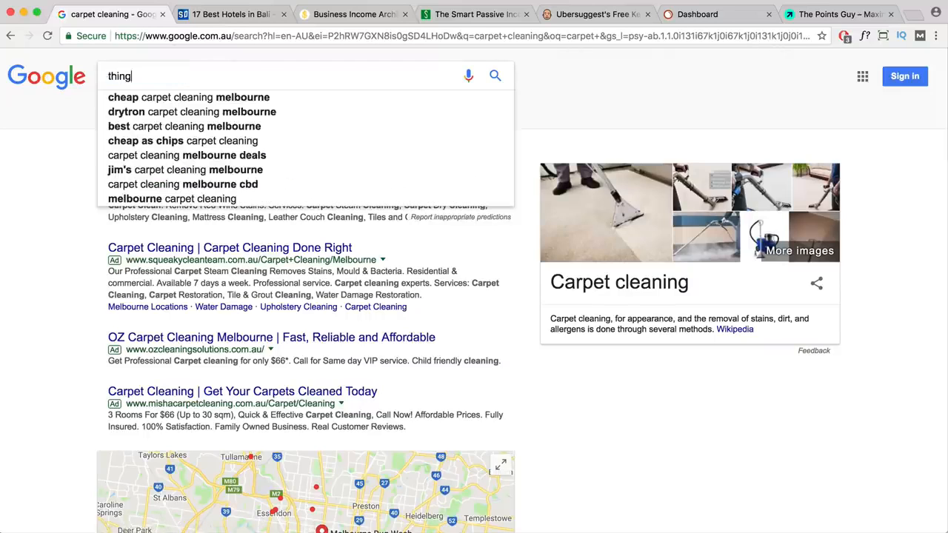
pyautogui.write('s to do in bali')
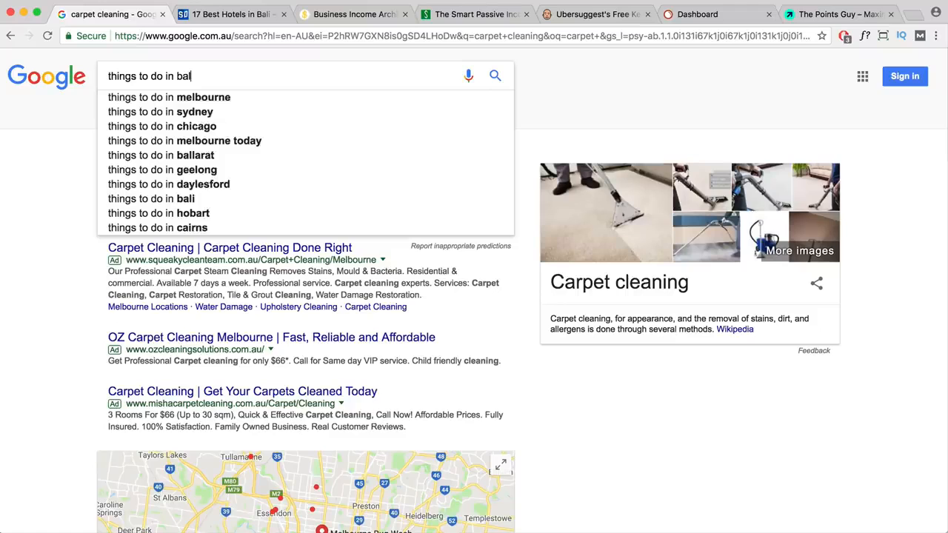
pyautogui.press('Return')
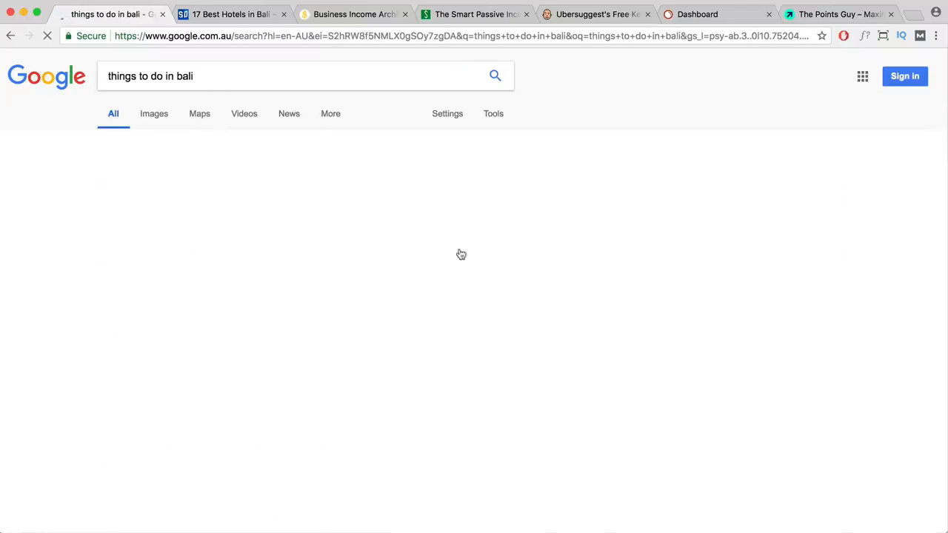
# Highlight "tripadvisor" in the first organic result's address, and open the Bali Bible and The Crazy Tourist results in new tabs.
pyautogui.scroll(-3, 452, 258)
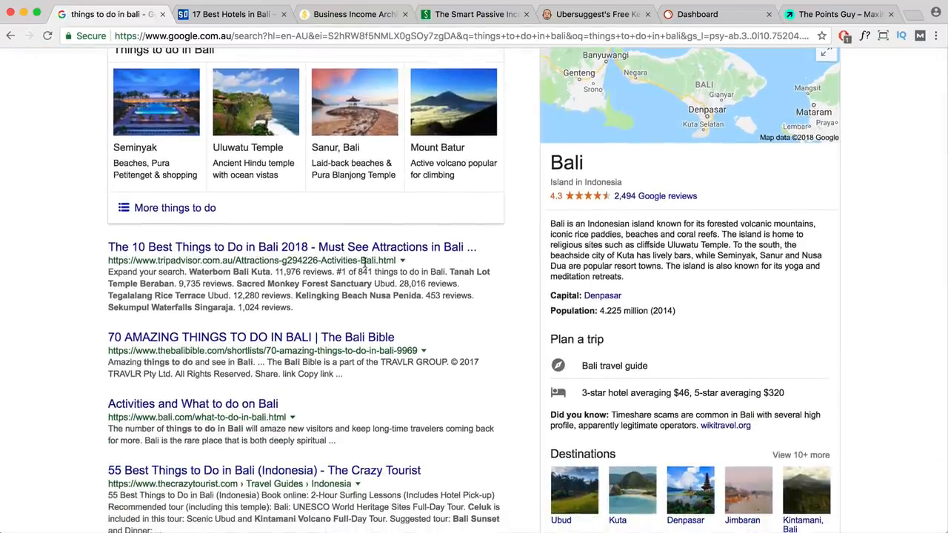
pyautogui.moveTo(157, 261); pyautogui.dragTo(184, 258)
pyautogui.scroll(-3, 205, 260)
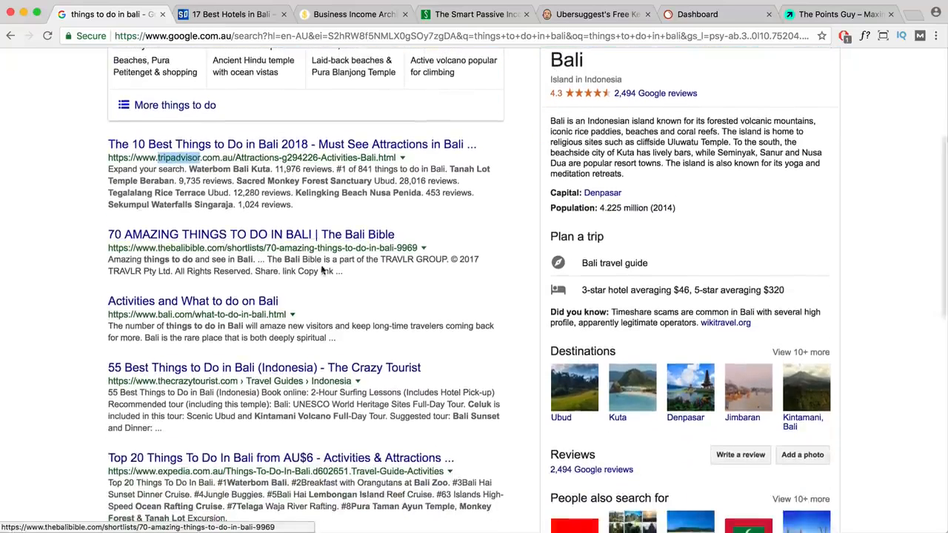
pyautogui.rightClick(379, 235)
pyautogui.click(429, 242)
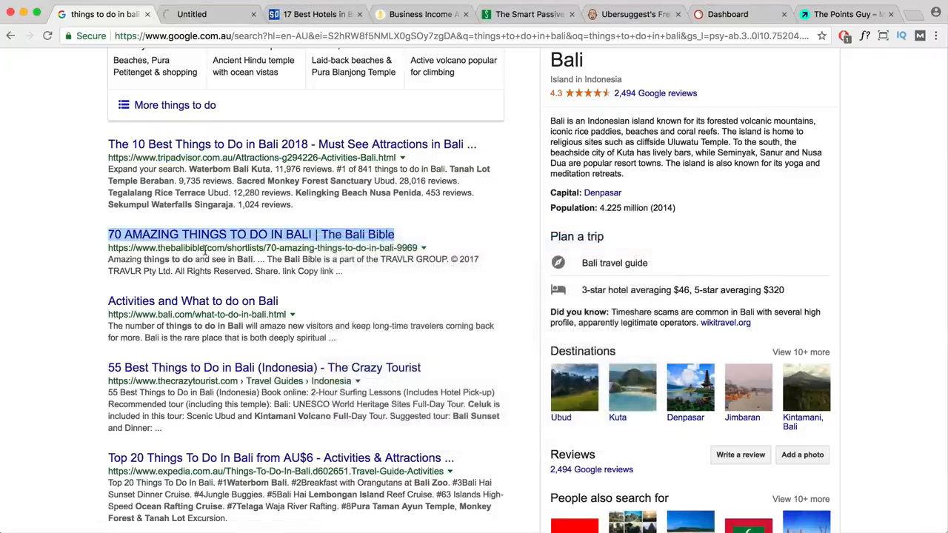
pyautogui.scroll(-3, 222, 259)
pyautogui.rightClick(249, 259)
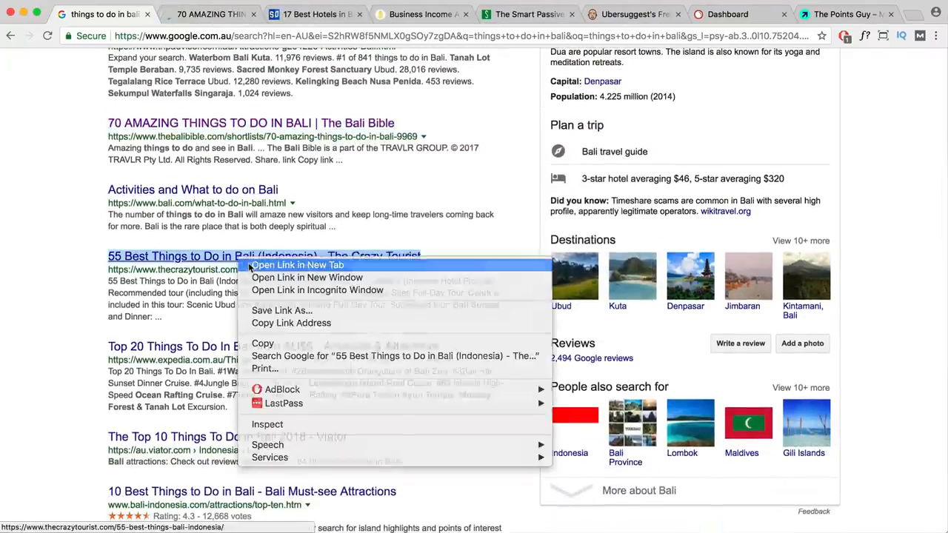
pyautogui.click(250, 265)
# Go to page 2 of the Google results and open the "Bali Tours And More" result in a new tab.
pyautogui.scroll(-3, 250, 264)
pyautogui.scroll(-4, 251, 264)
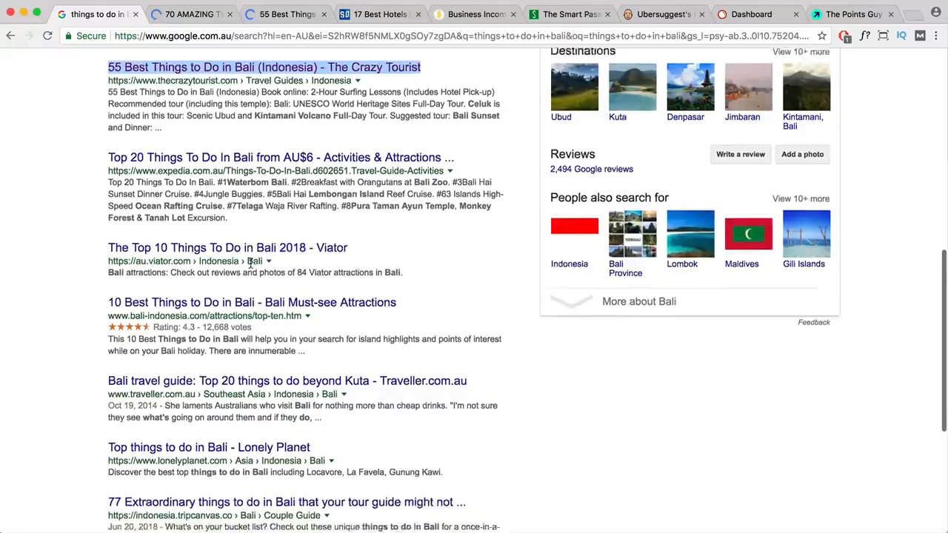
pyautogui.scroll(-4, 250, 263)
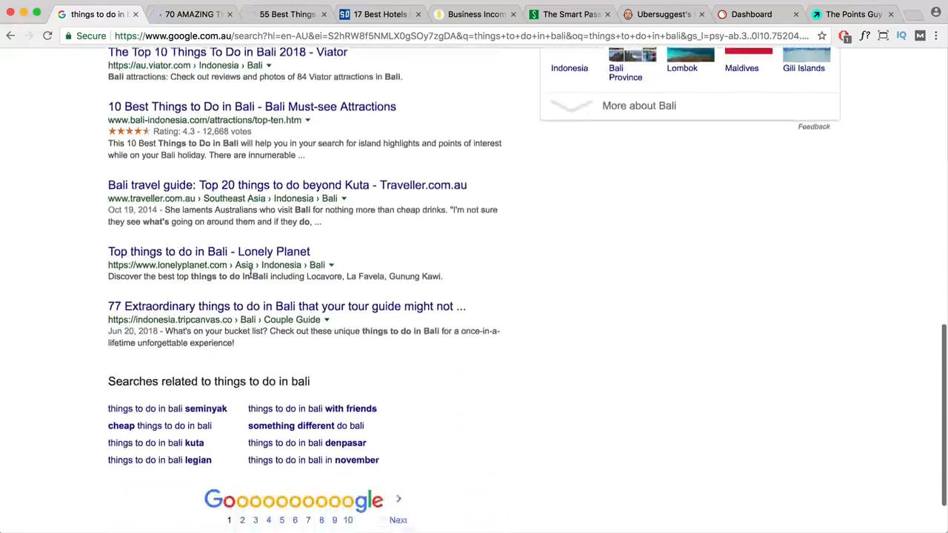
pyautogui.click(242, 450)
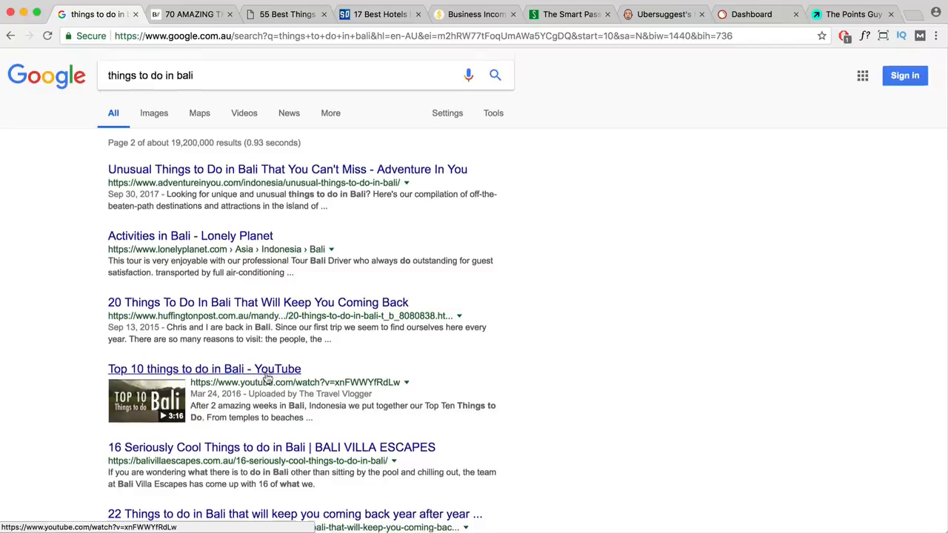
pyautogui.scroll(-3, 264, 378)
pyautogui.scroll(-3, 265, 373)
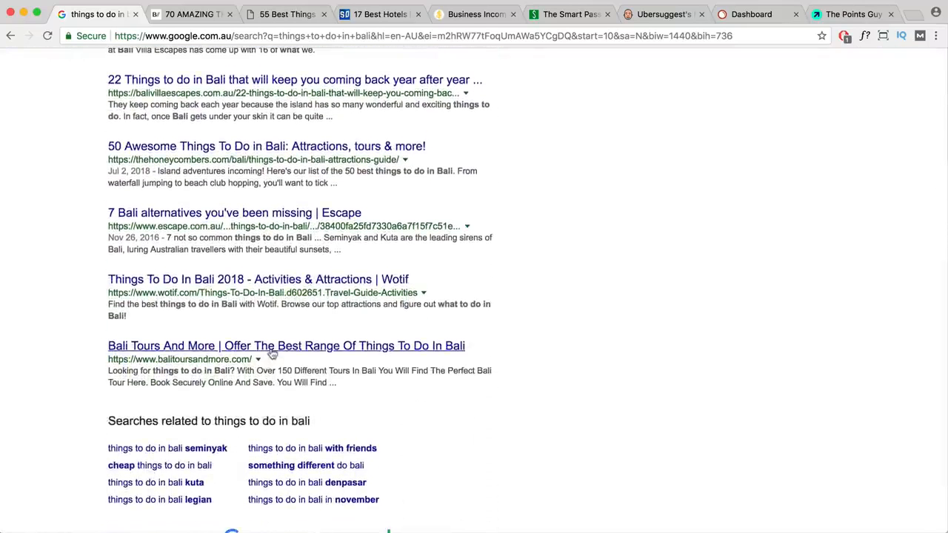
pyautogui.rightClick(429, 347)
pyautogui.click(486, 356)
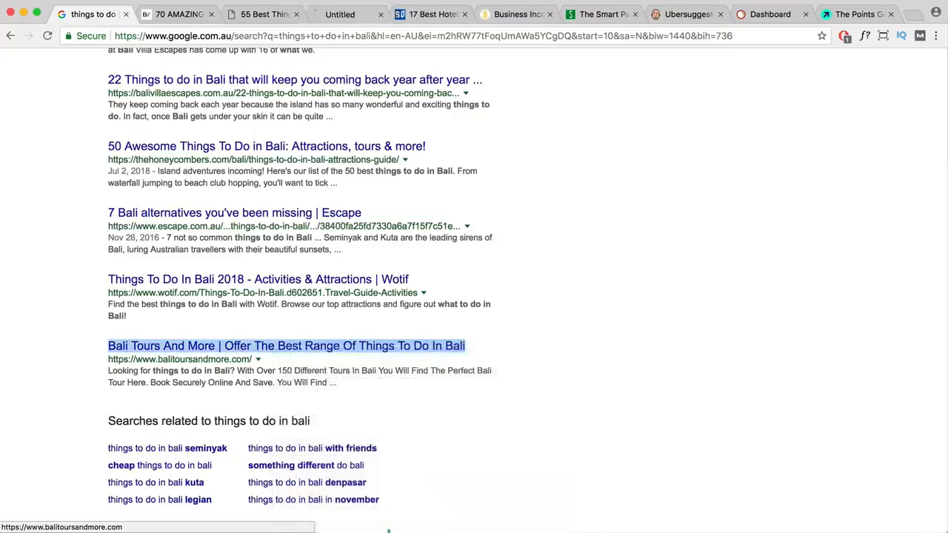
# Examine the Bali Bible's "70 Amazing Things to Do in Bali" list and its Tegenungan Waterfall listing down to the footer.
pyautogui.click(185, 16)
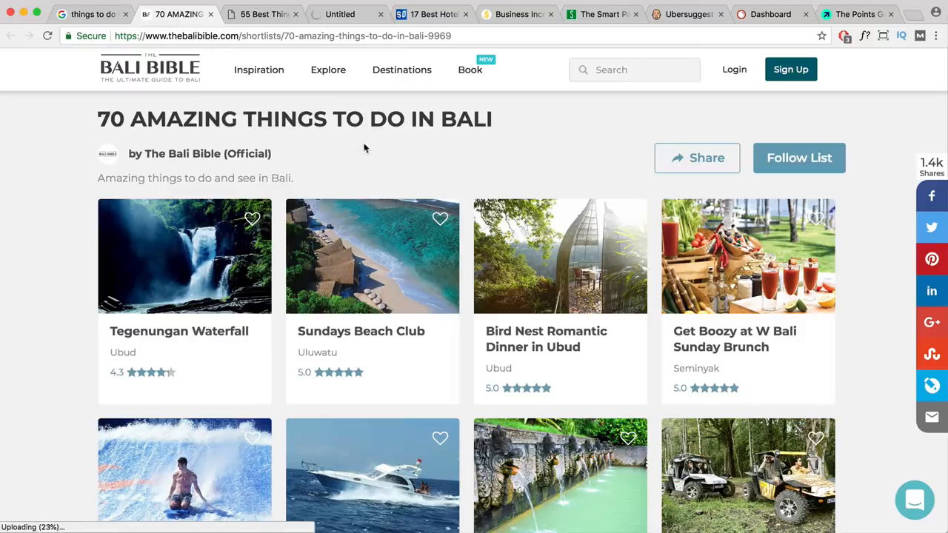
pyautogui.scroll(-6, 363, 148)
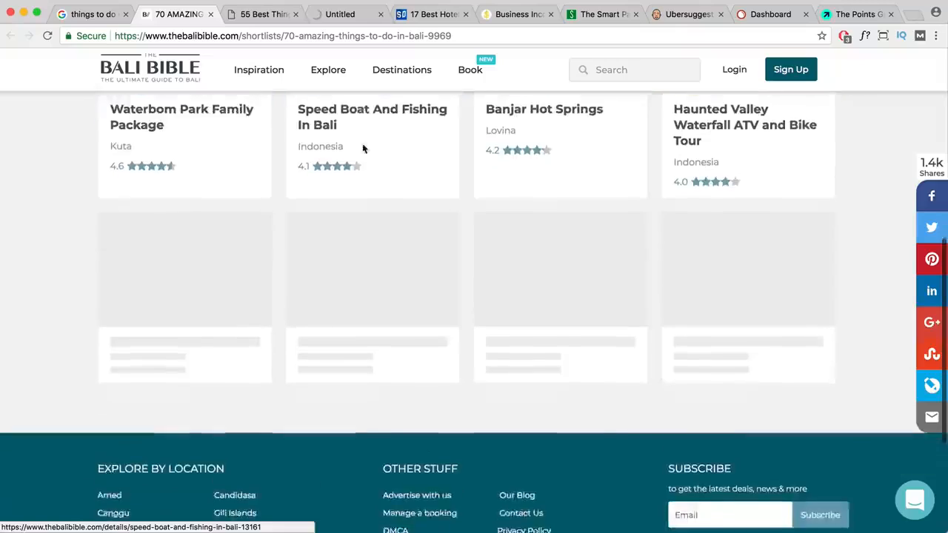
pyautogui.scroll(6, 363, 148)
pyautogui.click(185, 290)
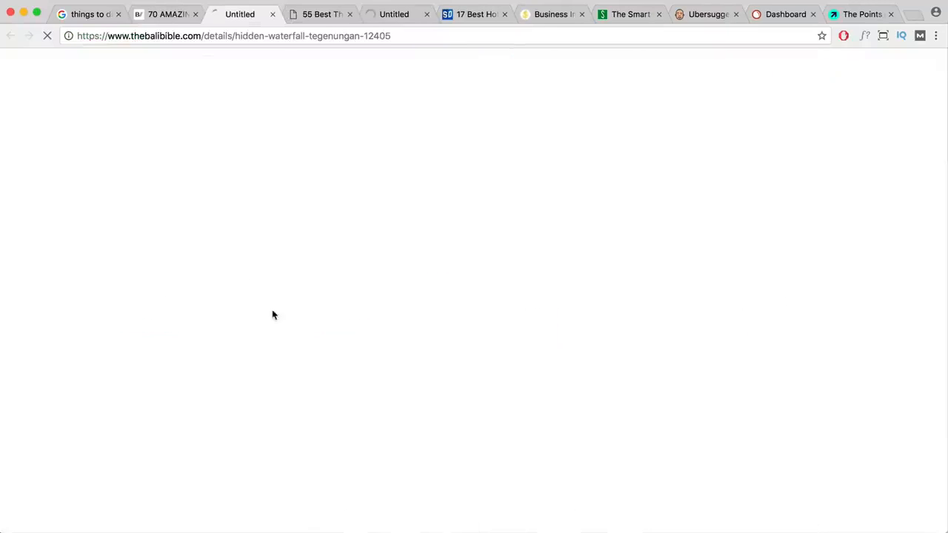
pyautogui.scroll(-5, 302, 283)
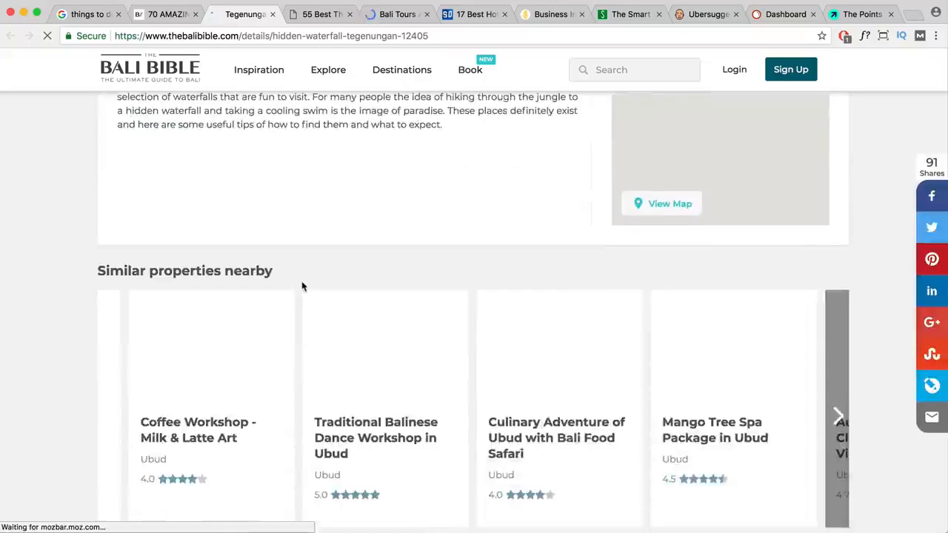
pyautogui.scroll(-10, 302, 287)
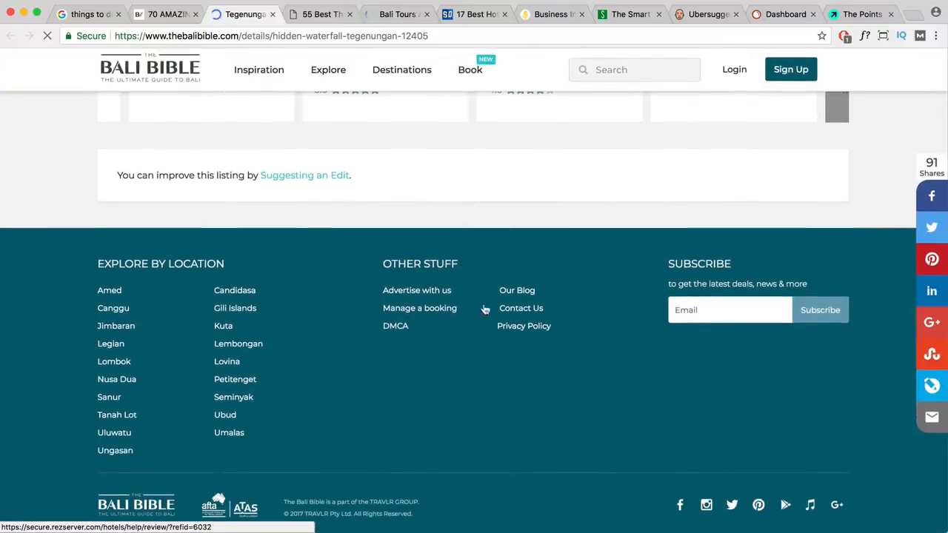
# Open the Bali Bible's blog and examine its news and articles list.
pyautogui.click(512, 291)
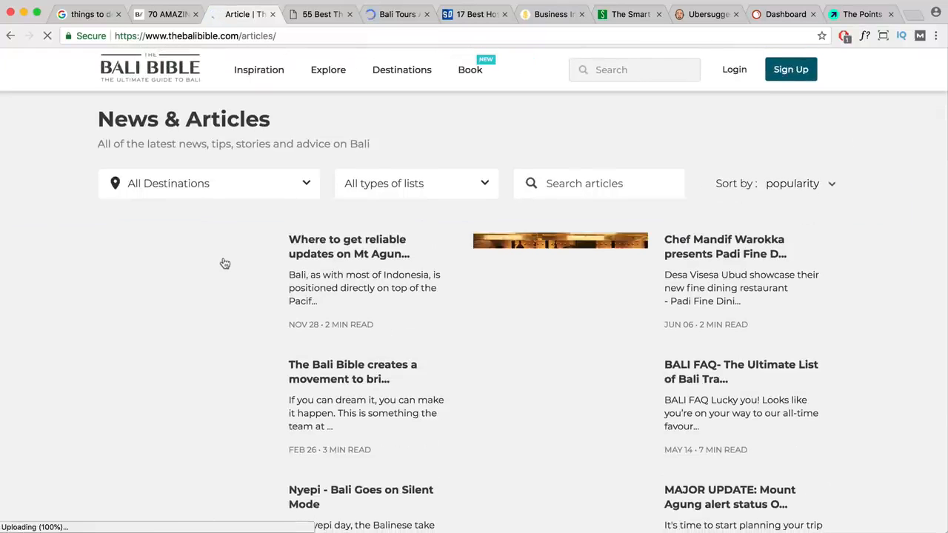
pyautogui.scroll(-3, 297, 268)
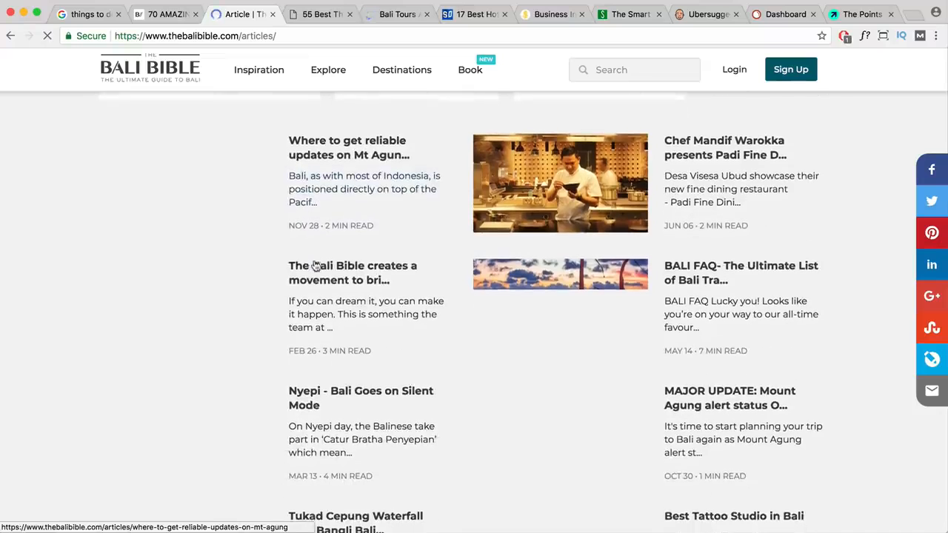
pyautogui.scroll(-7, 384, 289)
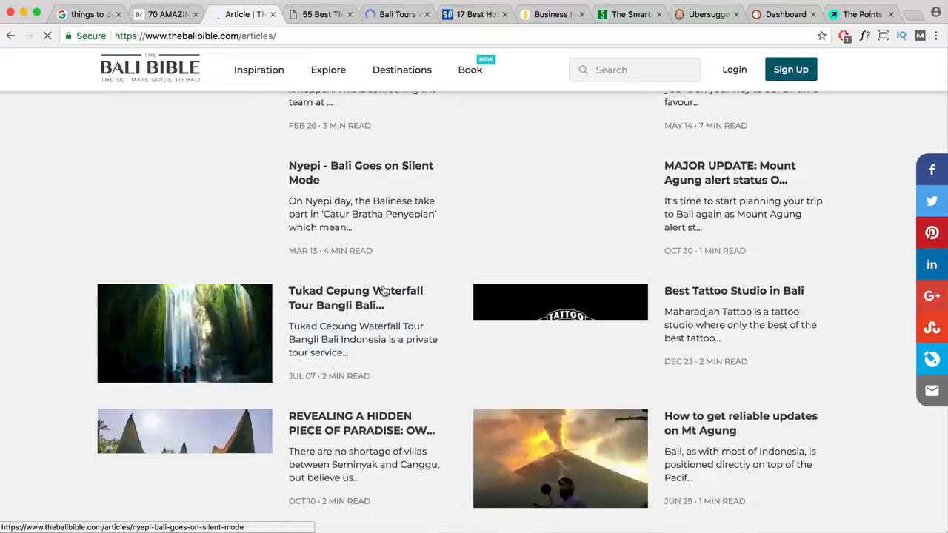
pyautogui.scroll(-4, 383, 290)
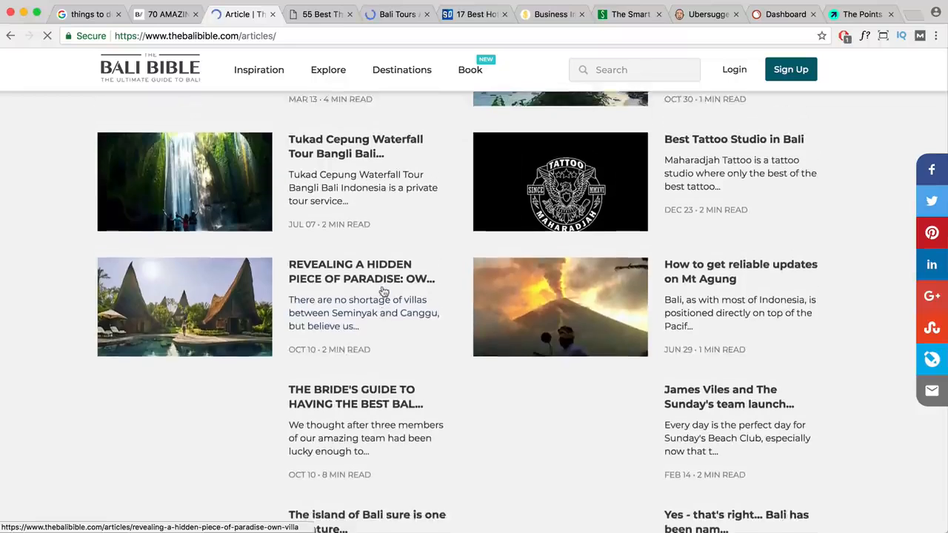
# Close the Bali Bible article and shortlist tabs and the "55 Best Things" tab.
pyautogui.click(272, 14)
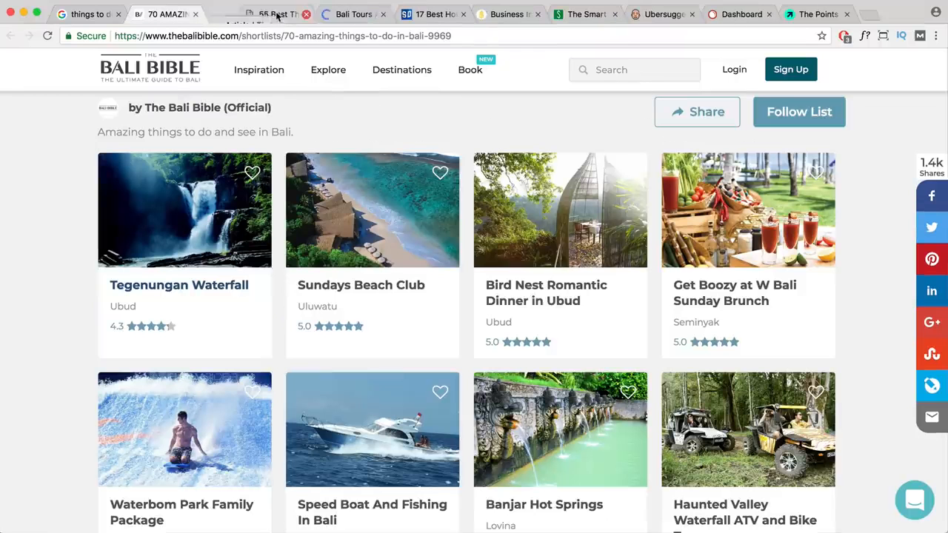
pyautogui.click(273, 14)
pyautogui.click(196, 14)
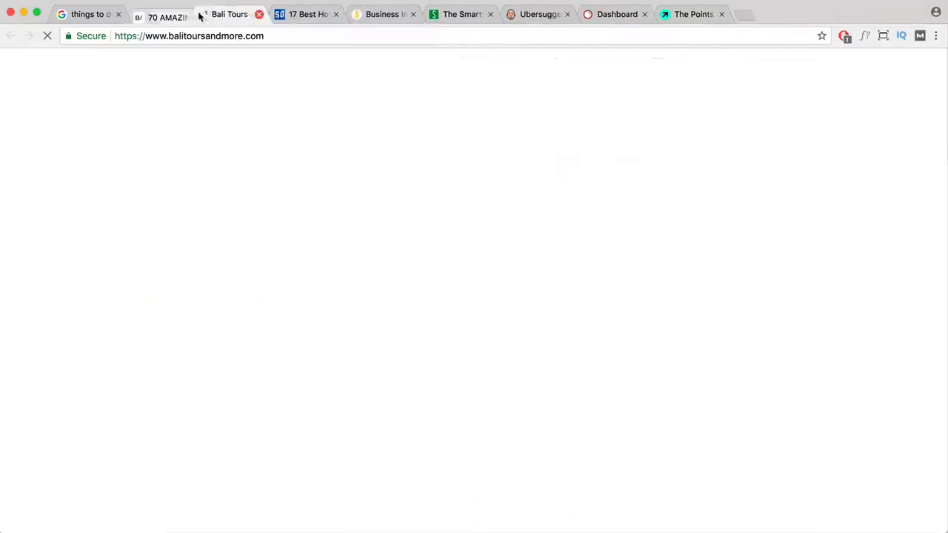
# Load santorinidave.com in the Bali Tours And More tab.
pyautogui.click(260, 35)
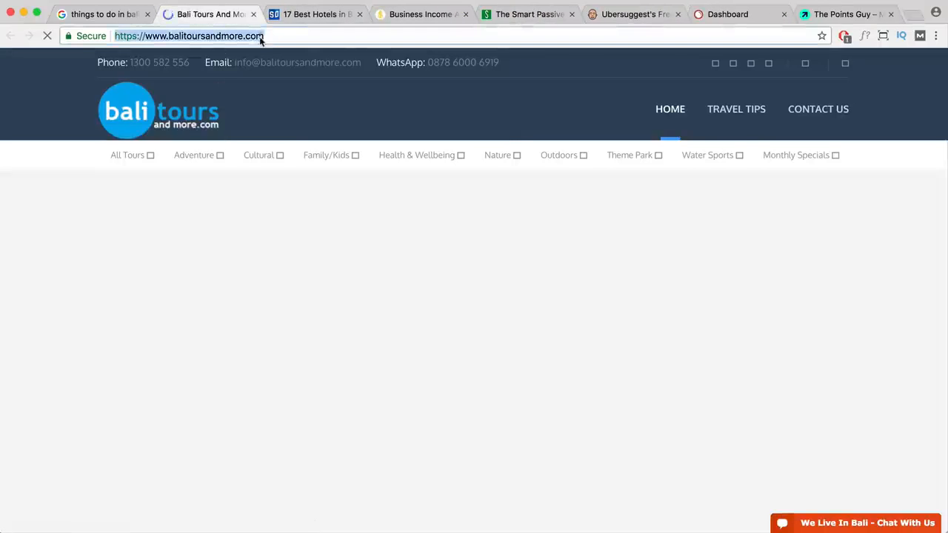
pyautogui.write('santo')
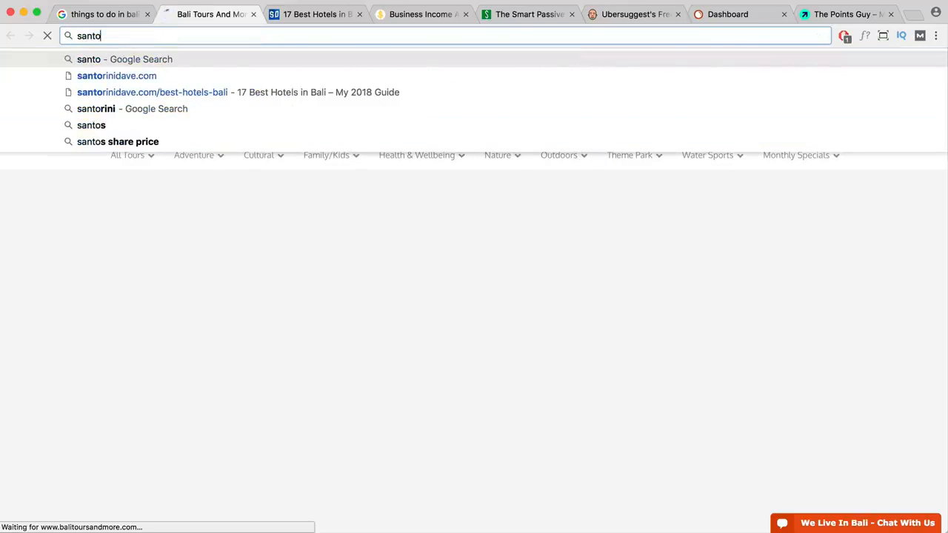
pyautogui.press('Down')
pyautogui.press('Return')
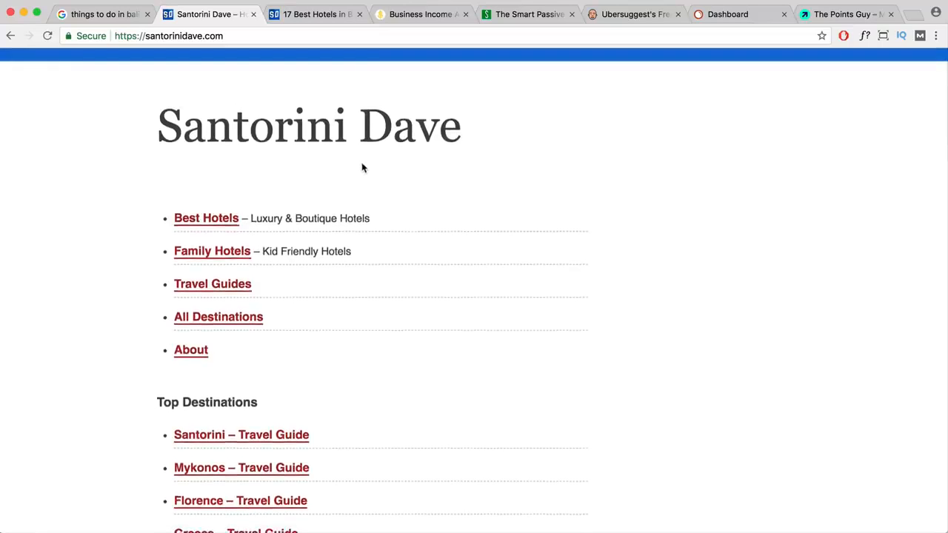
# Examine the top destinations and hotel pages listed on the Santorini Dave homepage, and open its All Destinations page.
pyautogui.scroll(-4, 363, 167)
pyautogui.scroll(-2, 334, 190)
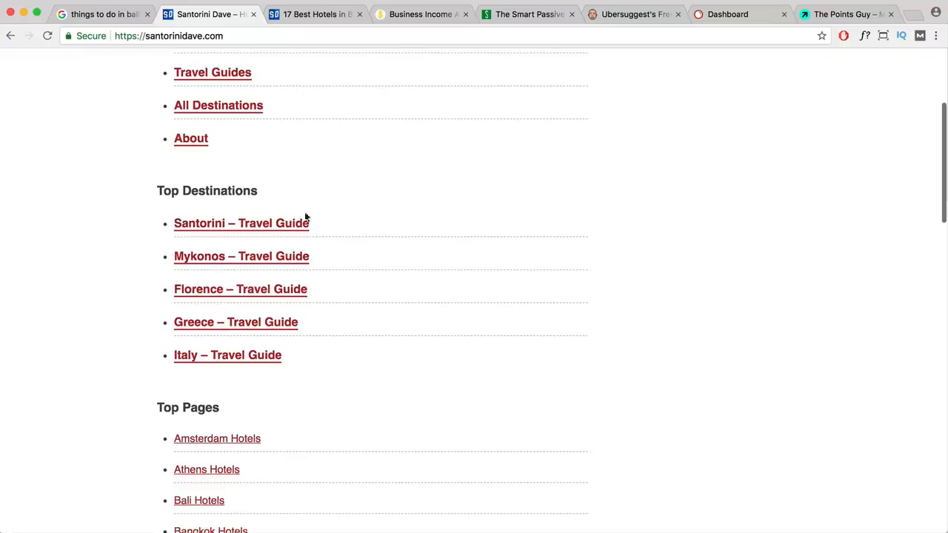
pyautogui.scroll(-2, 293, 222)
pyautogui.scroll(-6, 287, 224)
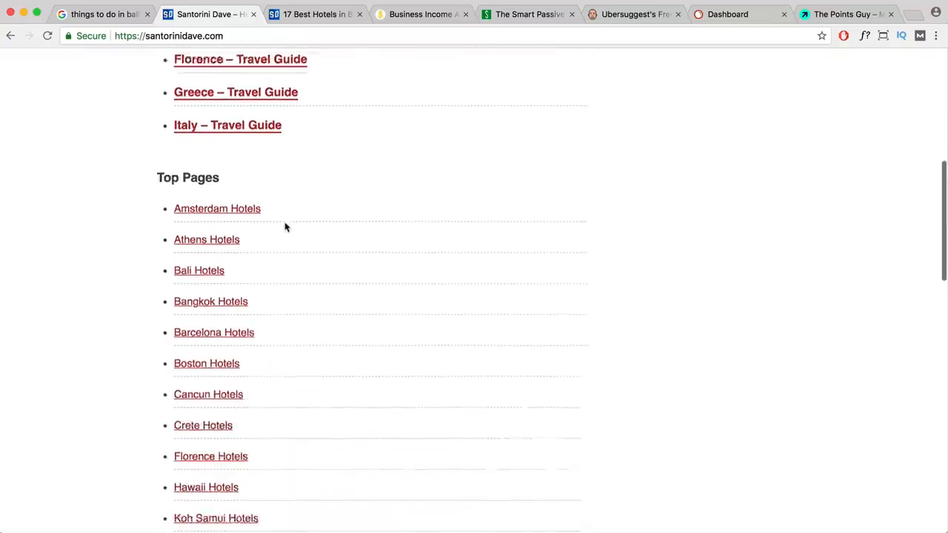
pyautogui.scroll(-5, 283, 226)
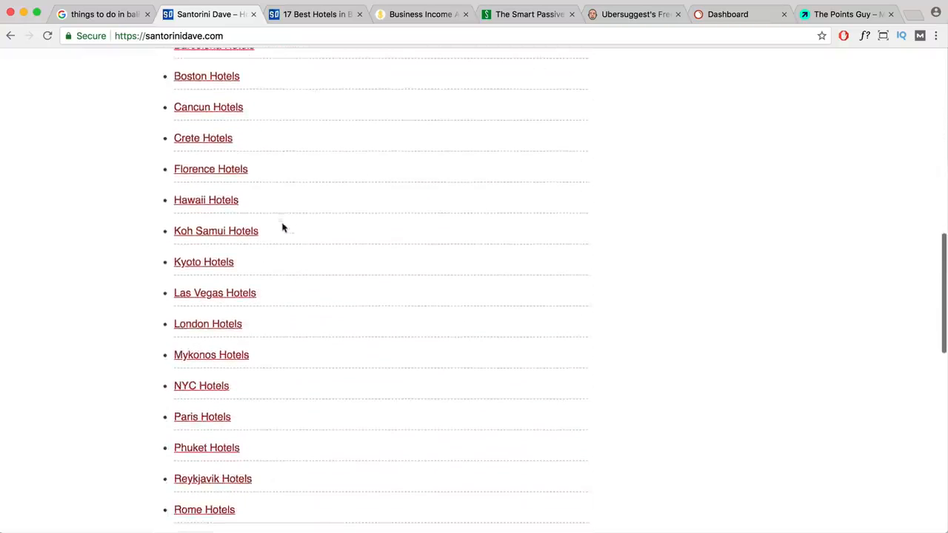
pyautogui.scroll(-1, 244, 234)
pyautogui.scroll(-12, 241, 245)
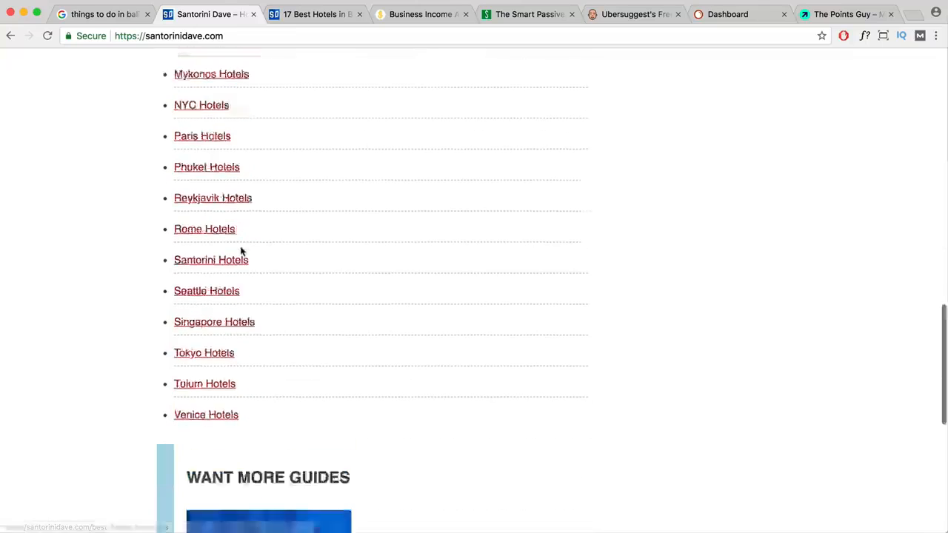
pyautogui.scroll(-3, 239, 250)
pyautogui.press('super+Up')
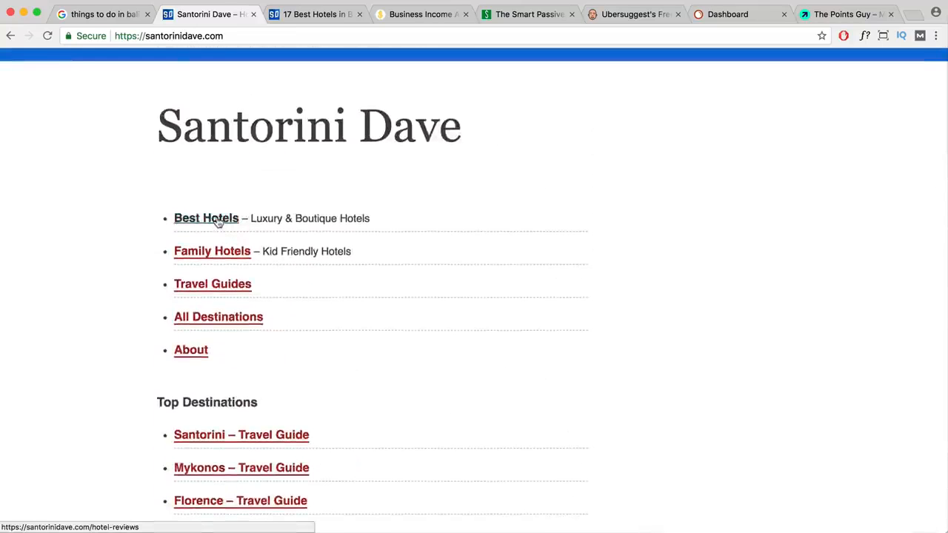
pyautogui.click(200, 317)
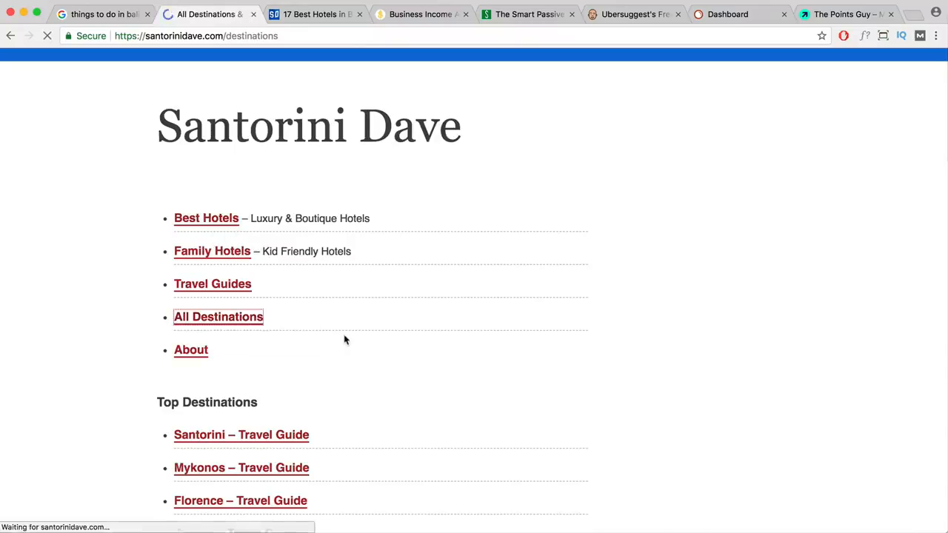
# Go to the Bali section of the All Destinations page and open its "Bali – Best Hotels" guide.
pyautogui.scroll(-5, 344, 339)
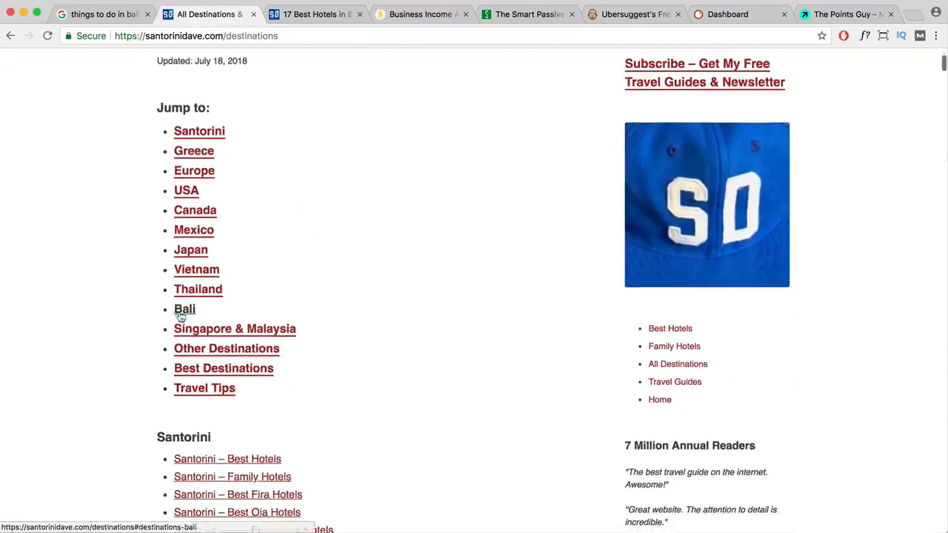
pyautogui.click(181, 313)
pyautogui.scroll(3, 330, 344)
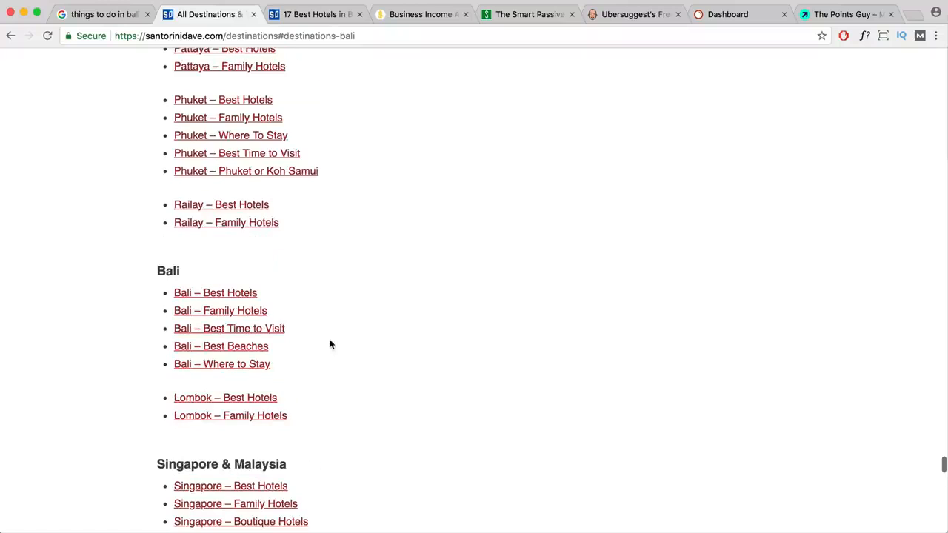
pyautogui.click(237, 296)
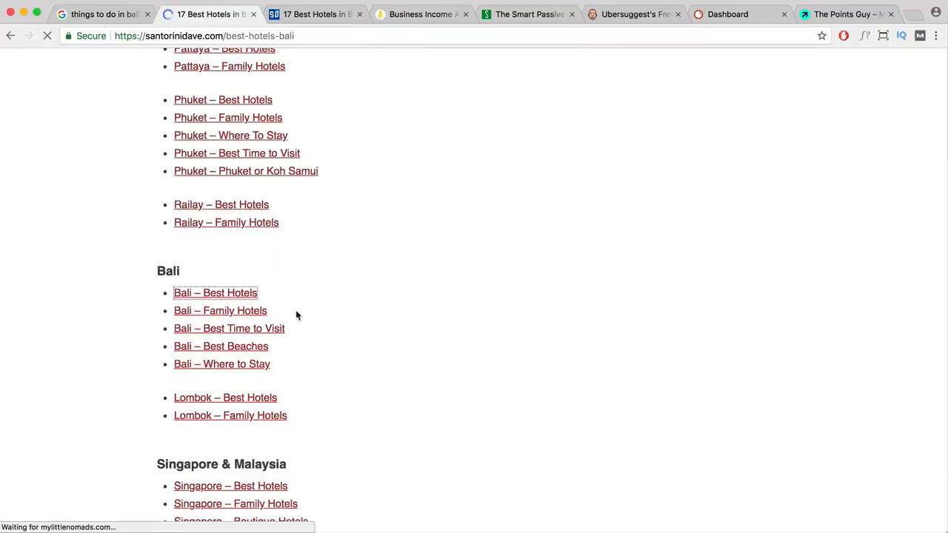
# Examine the Bali hotels guide's booking tips, its list of areas and the heading "The 17 Best Hotels in Bali".
pyautogui.scroll(-2, 300, 304)
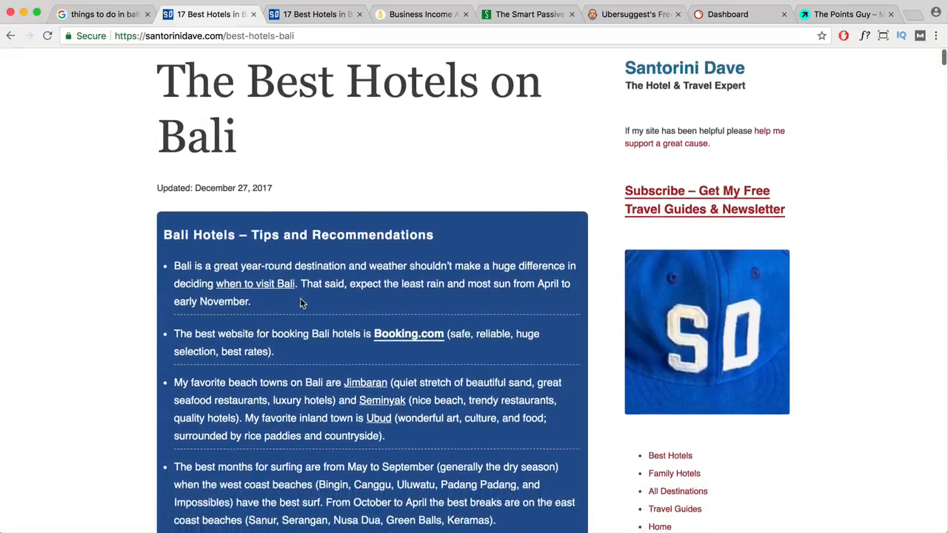
pyautogui.scroll(-2, 300, 304)
pyautogui.scroll(-2, 385, 295)
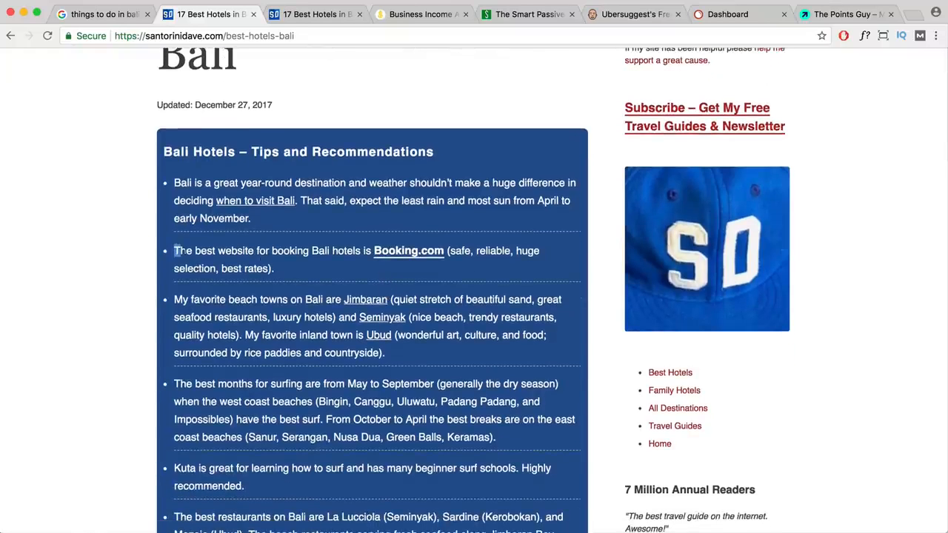
pyautogui.moveTo(175, 250); pyautogui.dragTo(283, 251)
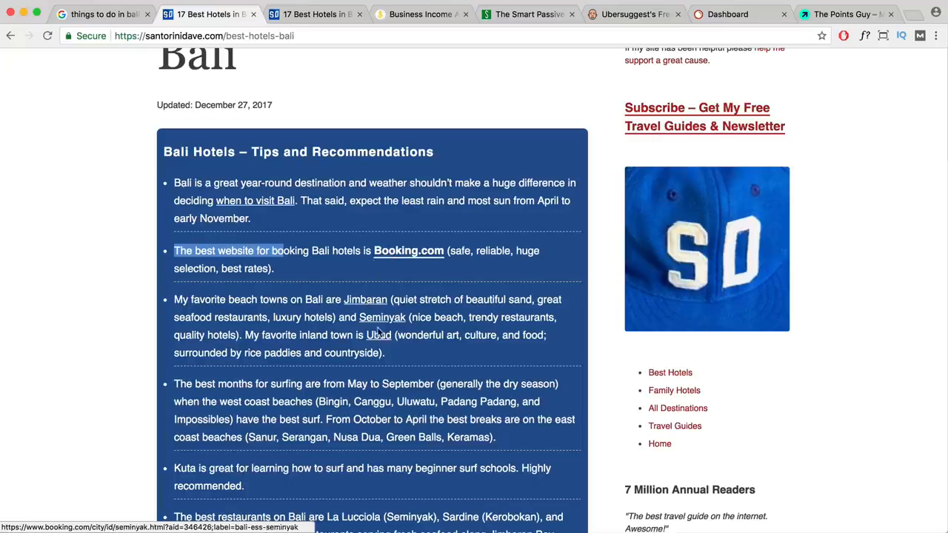
pyautogui.scroll(-5, 378, 335)
pyautogui.scroll(-7, 378, 335)
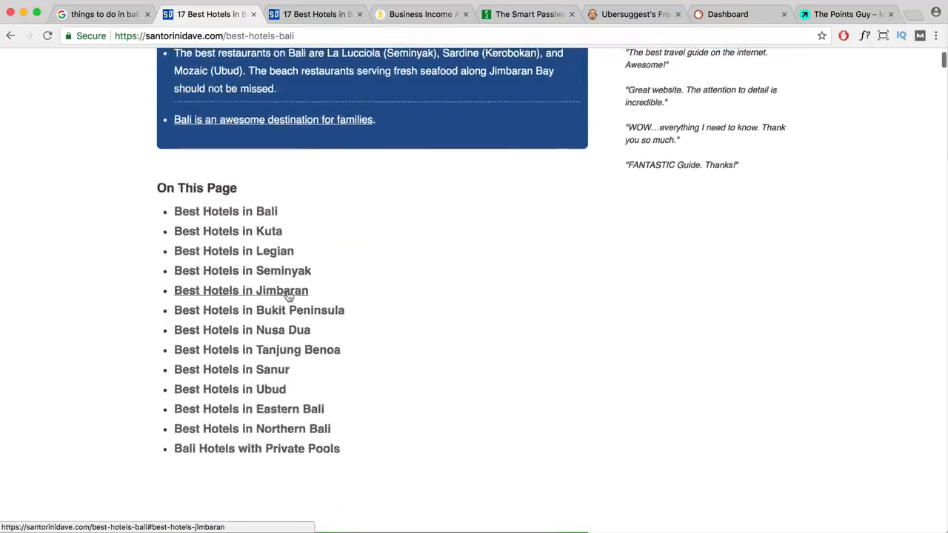
pyautogui.scroll(-9, 289, 295)
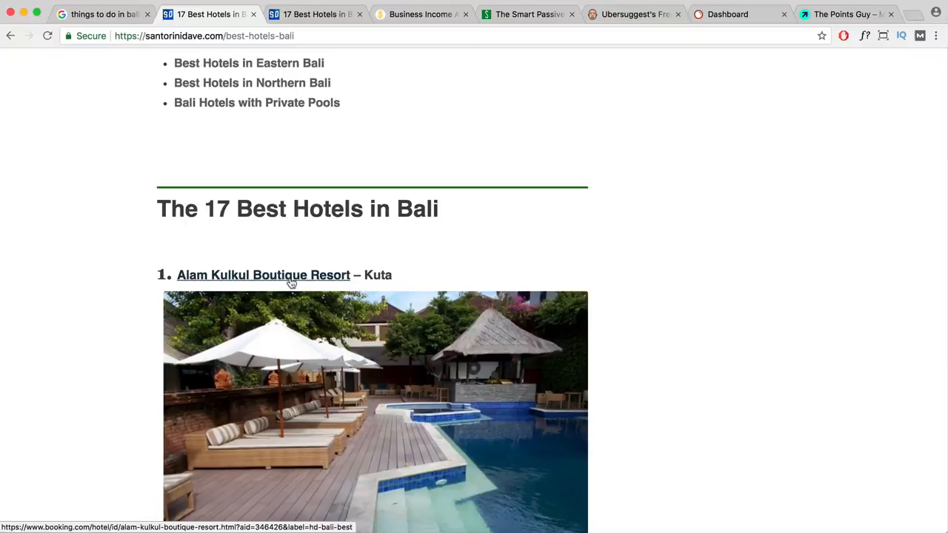
pyautogui.moveTo(452, 179); pyautogui.dragTo(156, 178)
pyautogui.scroll(-1, 276, 201)
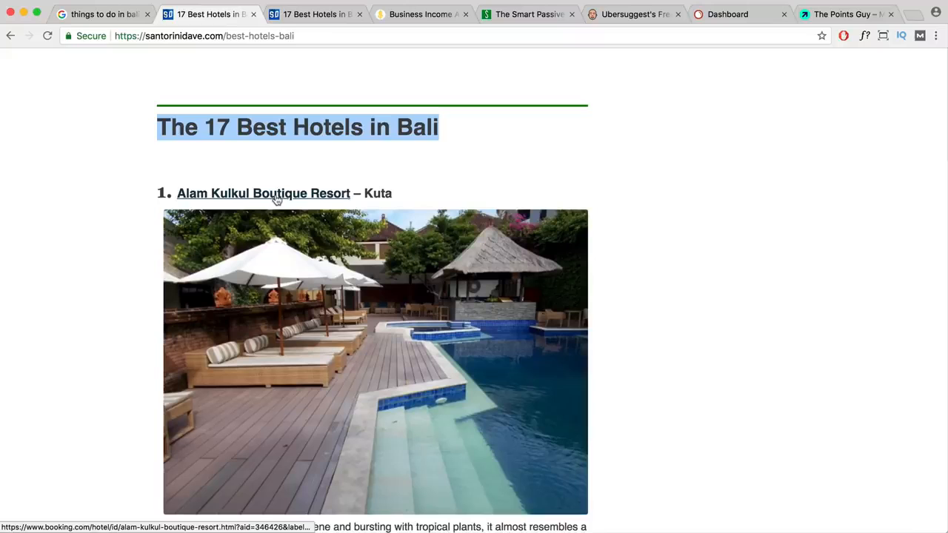
# Open the Alam Kulkul Boutique Resort link in a new tab and inspect its Booking.com web address and page footer.
pyautogui.rightClick(279, 194)
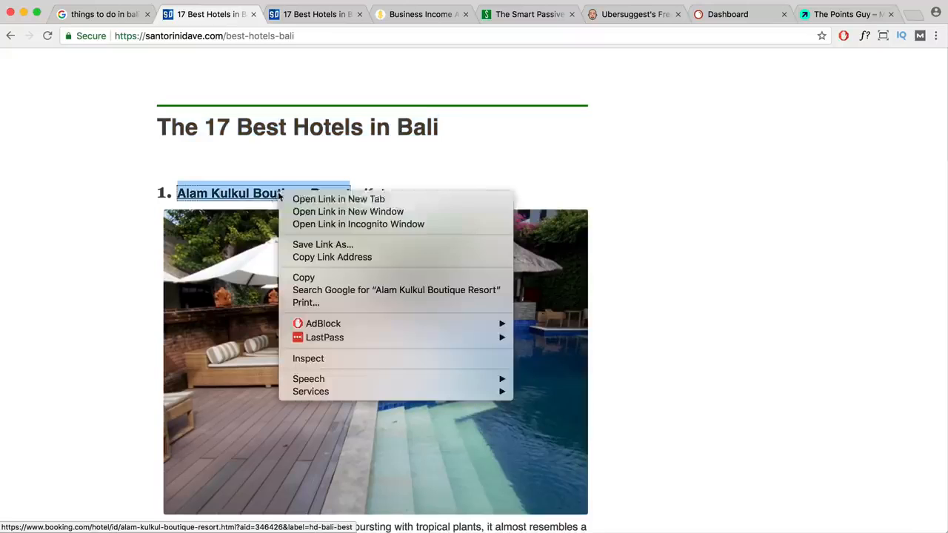
pyautogui.click(339, 200)
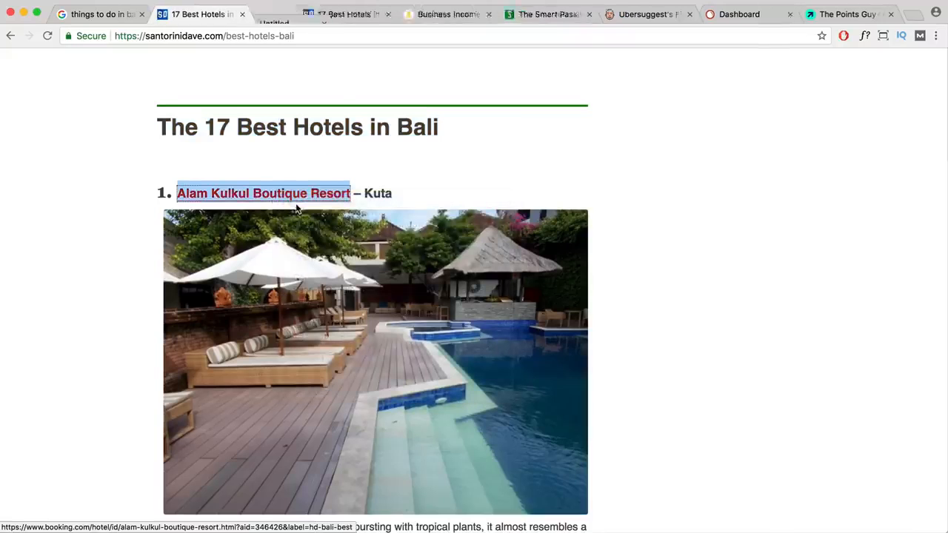
pyautogui.click(290, 15)
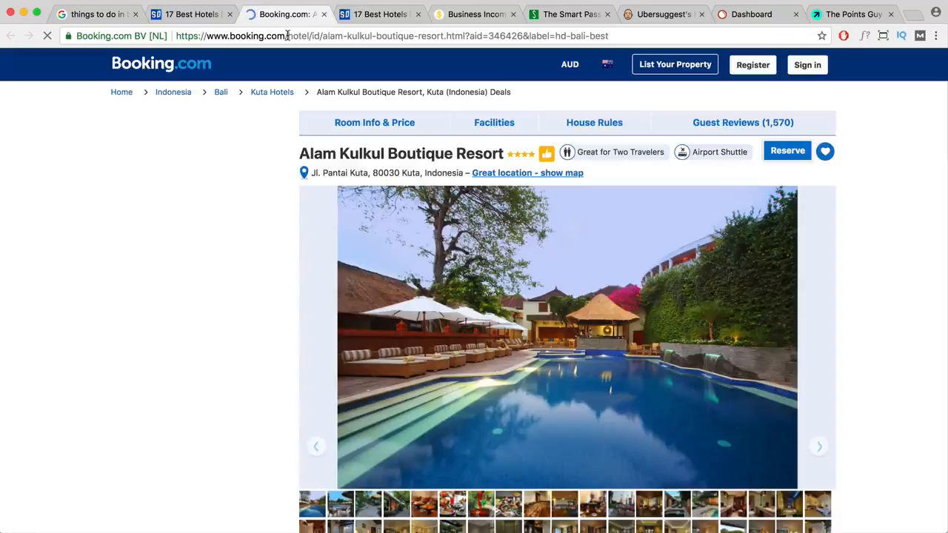
pyautogui.moveTo(287, 36); pyautogui.dragTo(174, 35)
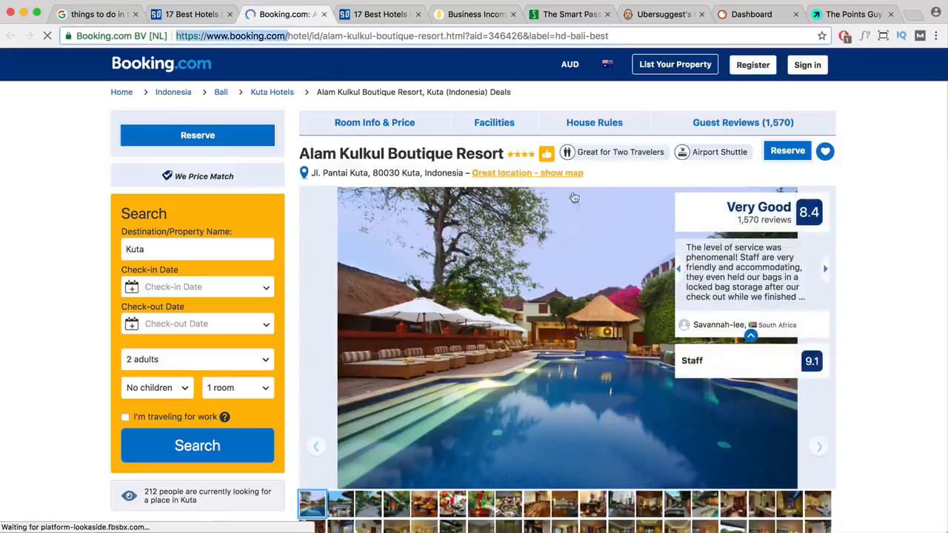
pyautogui.scroll(-20, 894, 272)
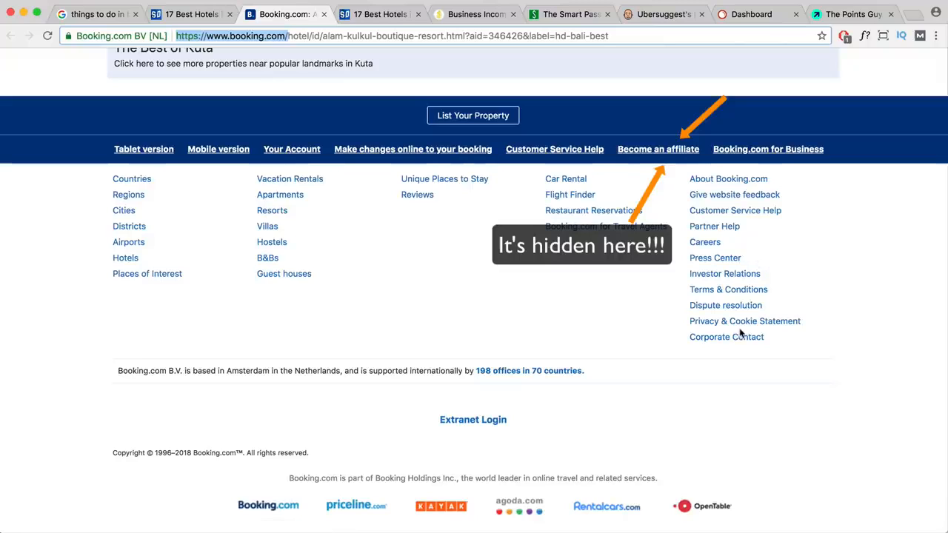
# Search Google for "booking.com affiliate program" in the duplicate Bali hotels tab.
pyautogui.click(377, 14)
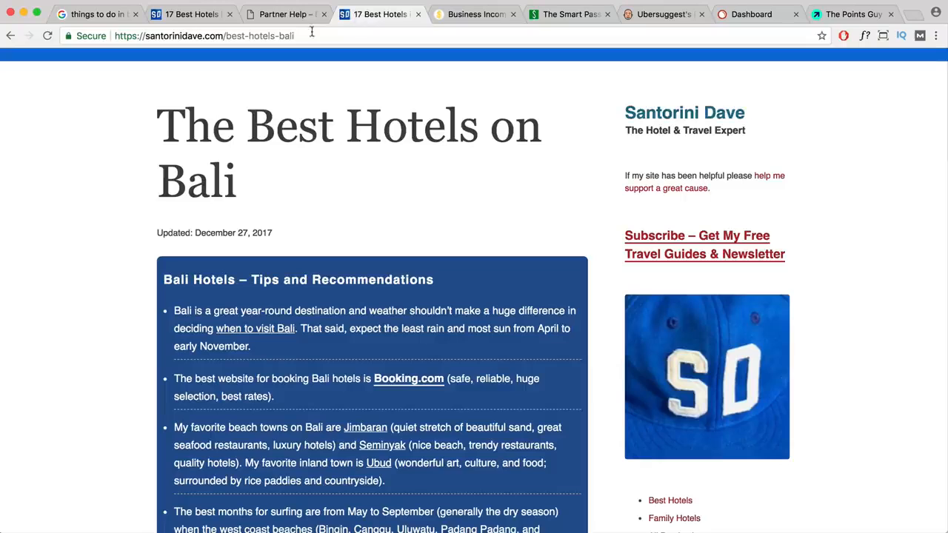
pyautogui.click(311, 31)
pyautogui.write('book')
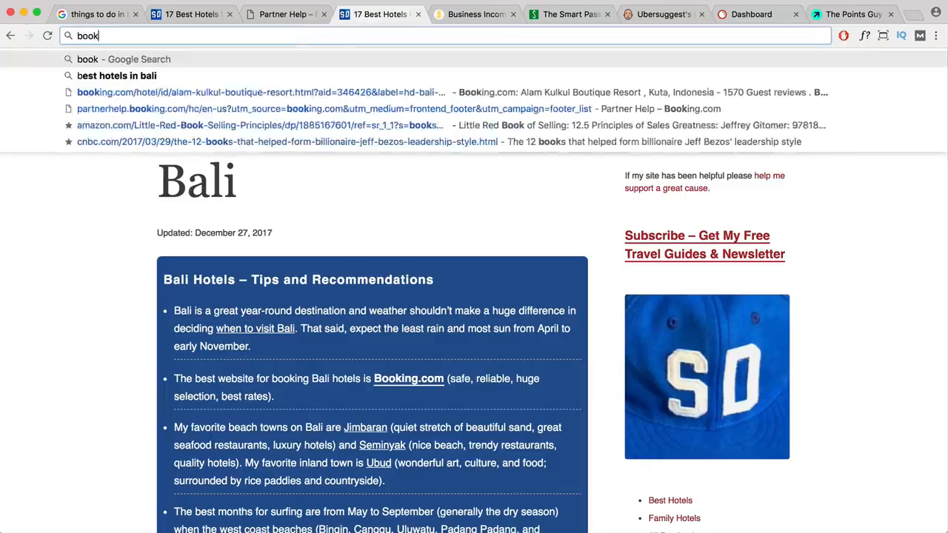
pyautogui.write('ing.com')
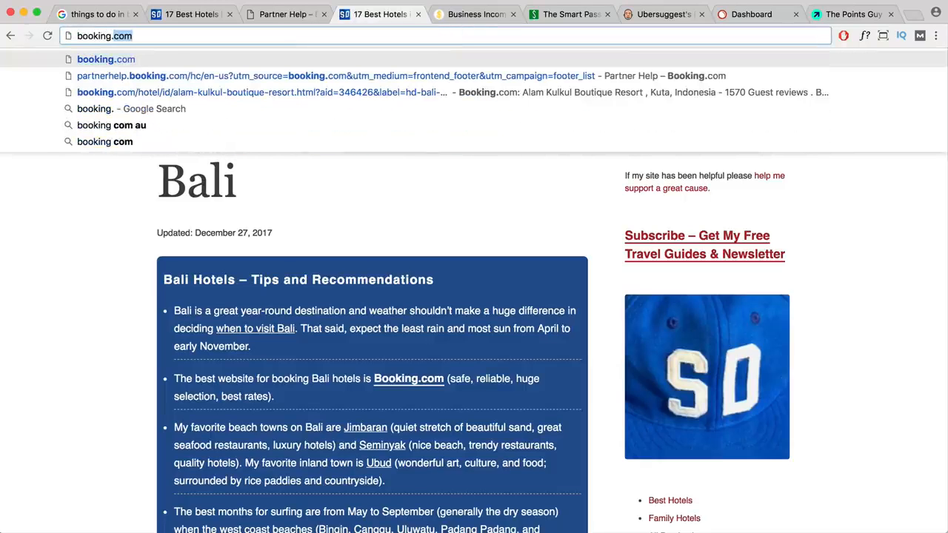
pyautogui.write(' affil')
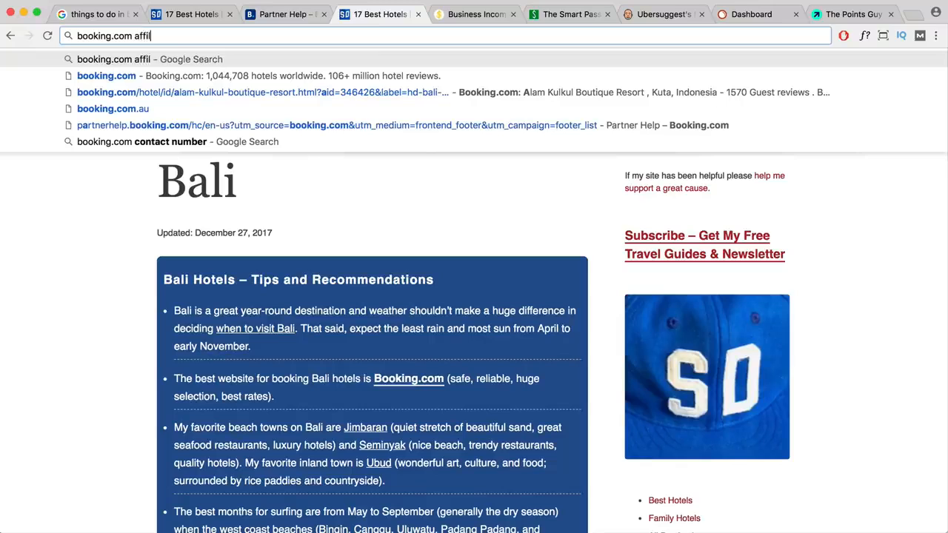
pyautogui.write('iate program')
pyautogui.press('Return')
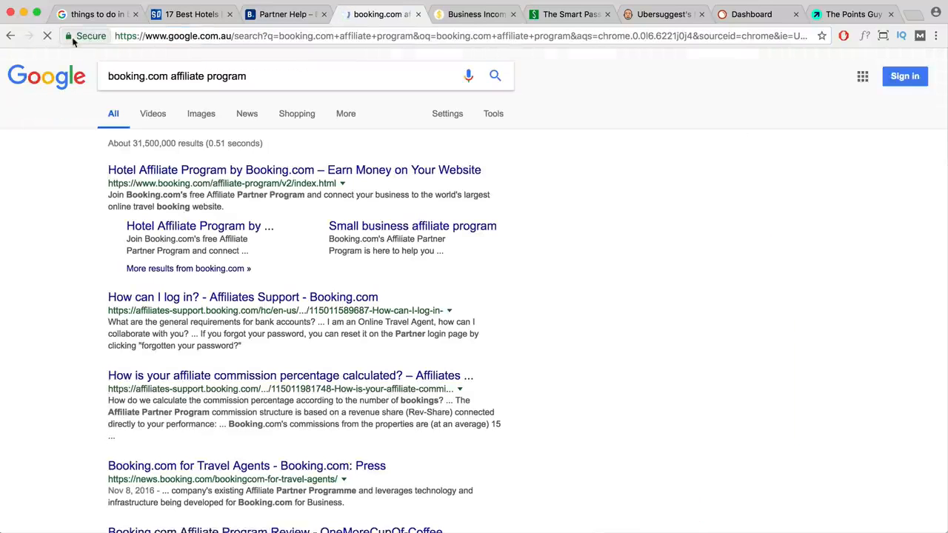
# Open the Hotel Affiliate Program by Booking.com result and read the partner program's introduction.
pyautogui.click(363, 172)
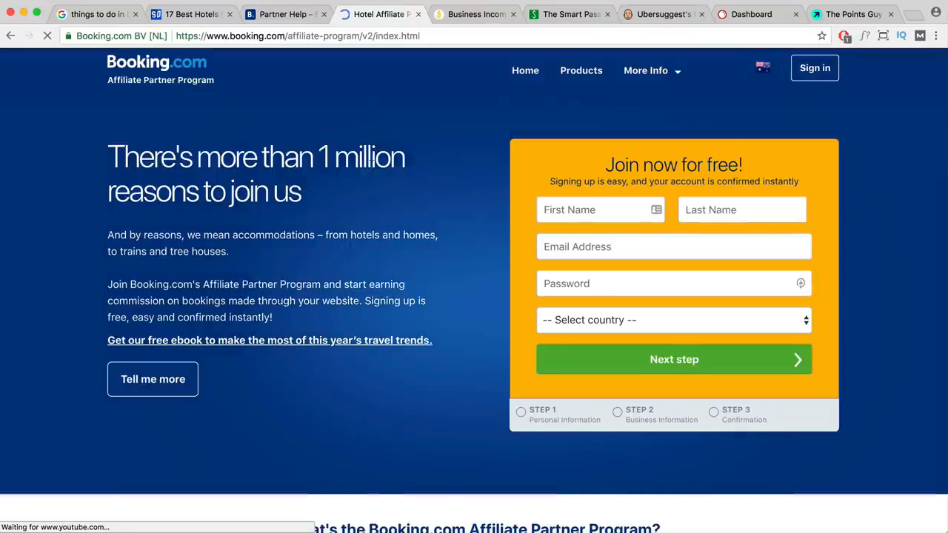
pyautogui.scroll(-3, 393, 171)
pyautogui.scroll(-4, 392, 171)
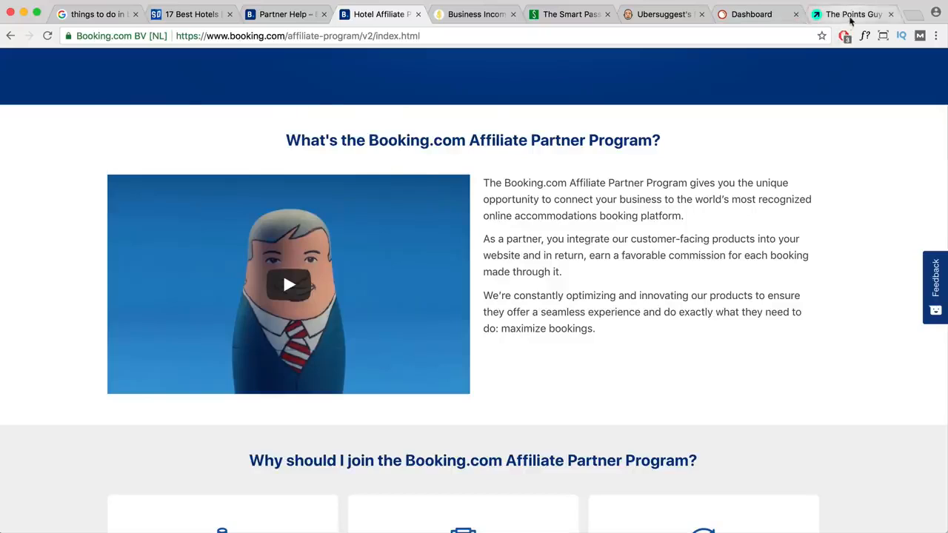
# Open the Top Cards page on The Points Guy and examine its partner credit card offers and full card list.
pyautogui.click(850, 14)
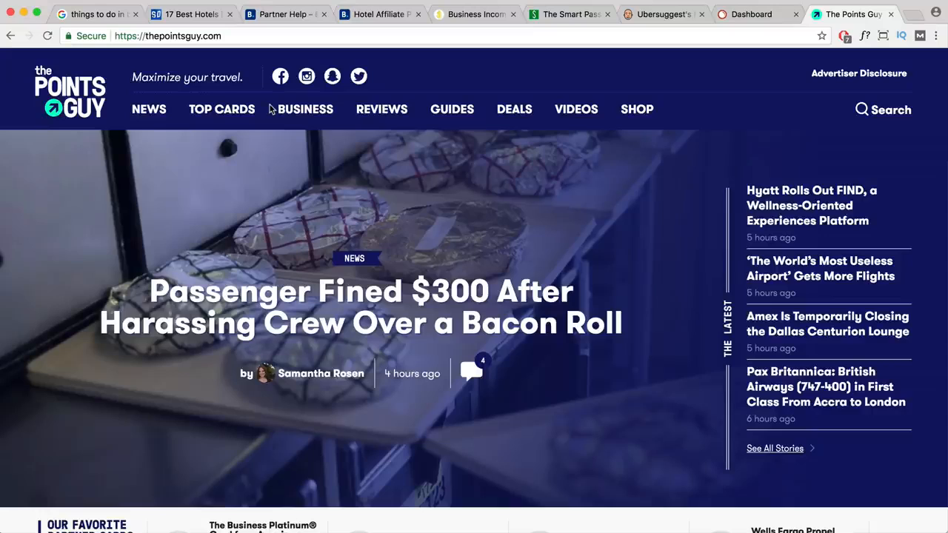
pyautogui.click(222, 113)
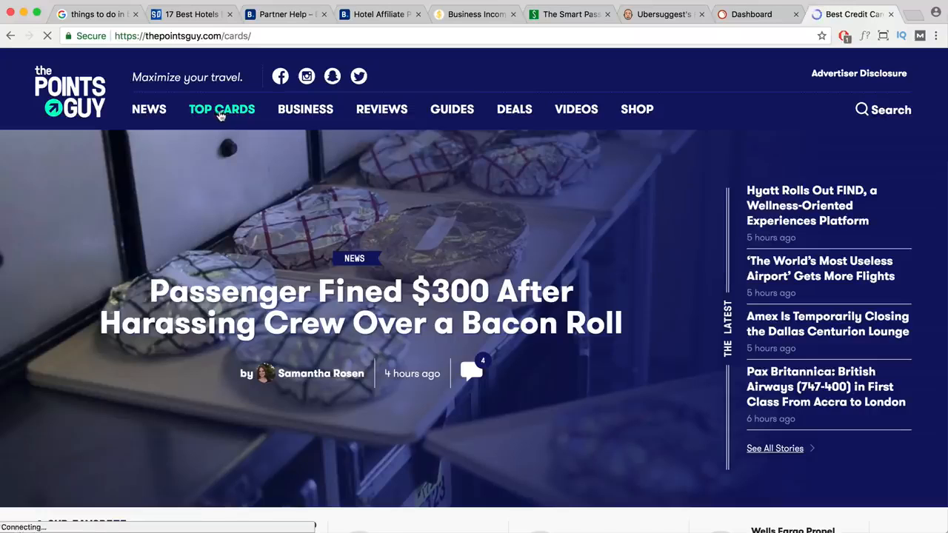
pyautogui.scroll(-2, 343, 294)
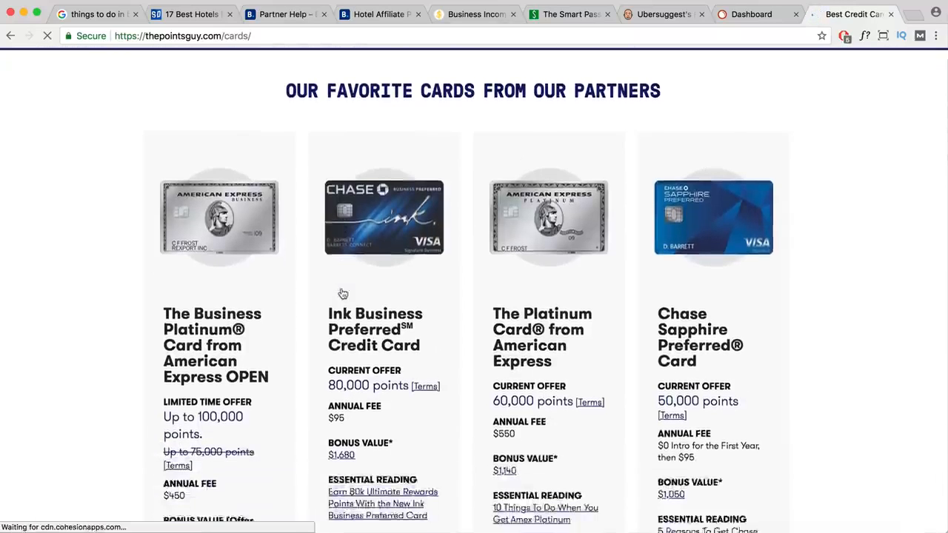
pyautogui.scroll(2, 340, 289)
pyautogui.tripleClick(347, 141)
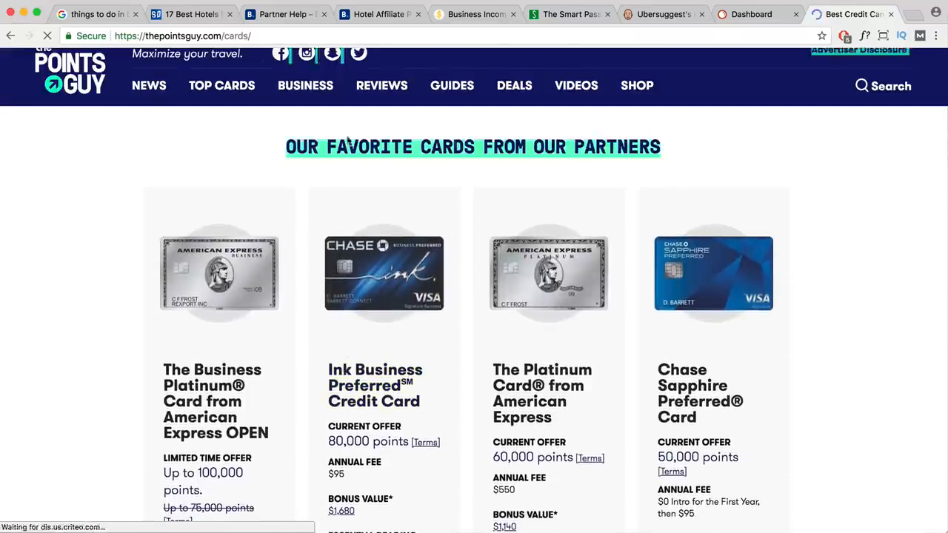
pyautogui.click(347, 141)
pyautogui.scroll(-4, 243, 231)
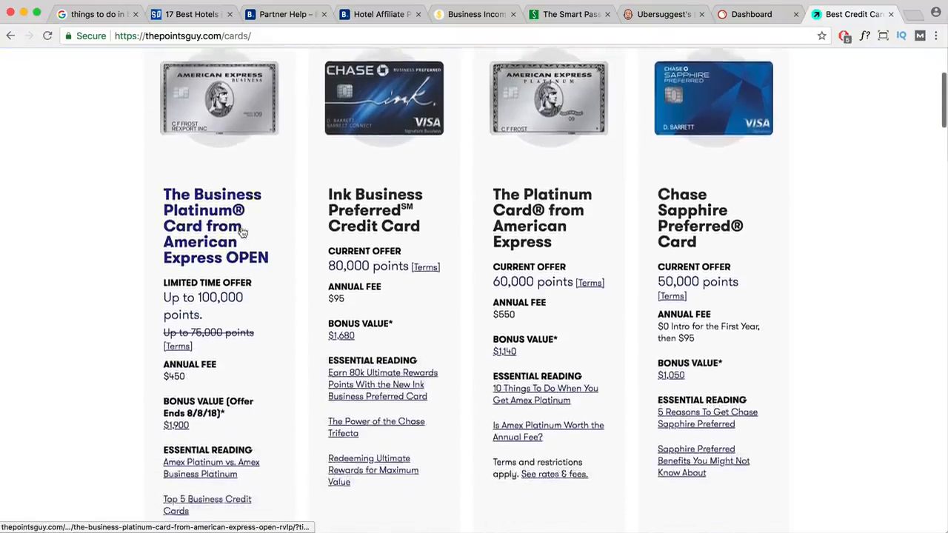
pyautogui.scroll(-15, 241, 232)
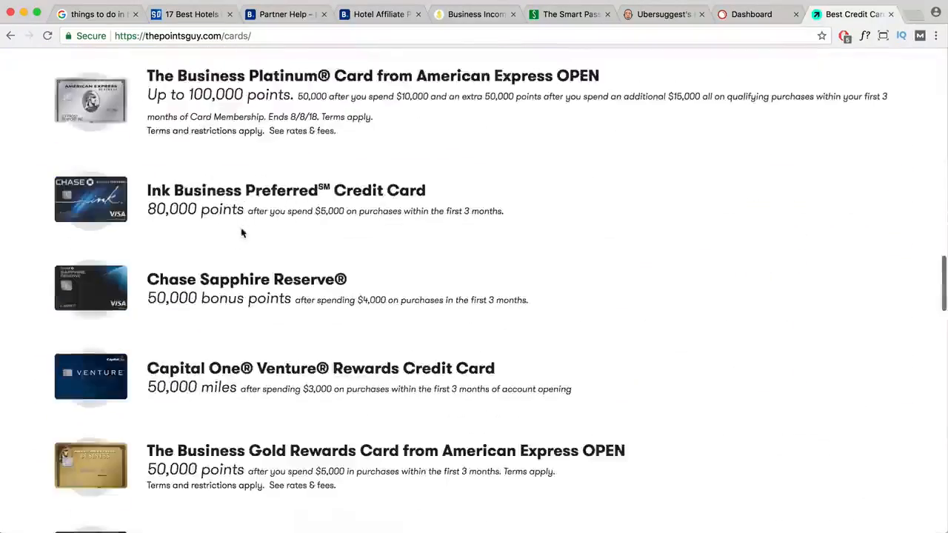
pyautogui.scroll(13, 241, 232)
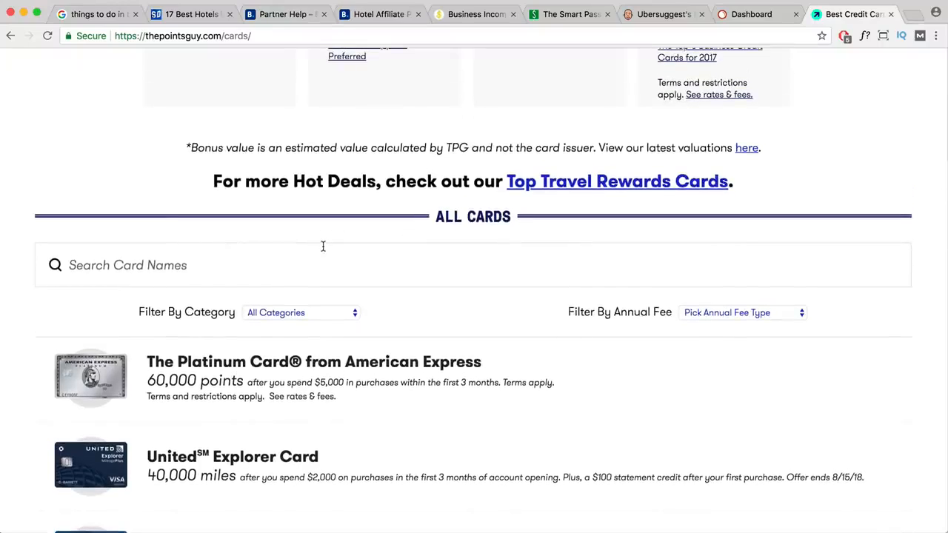
pyautogui.scroll(12, 323, 246)
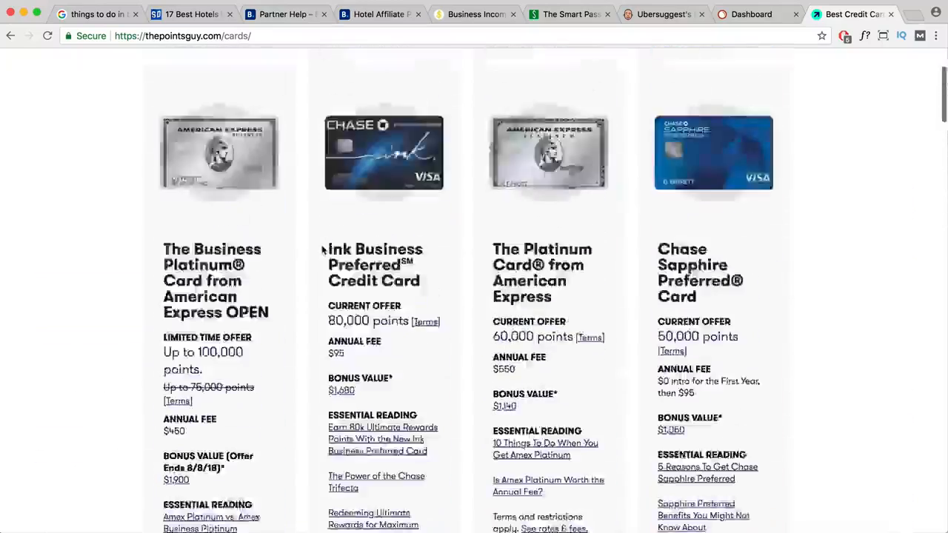
pyautogui.scroll(3, 323, 250)
# Open The Points Guy's Guides page and look over its first articles.
pyautogui.click(452, 109)
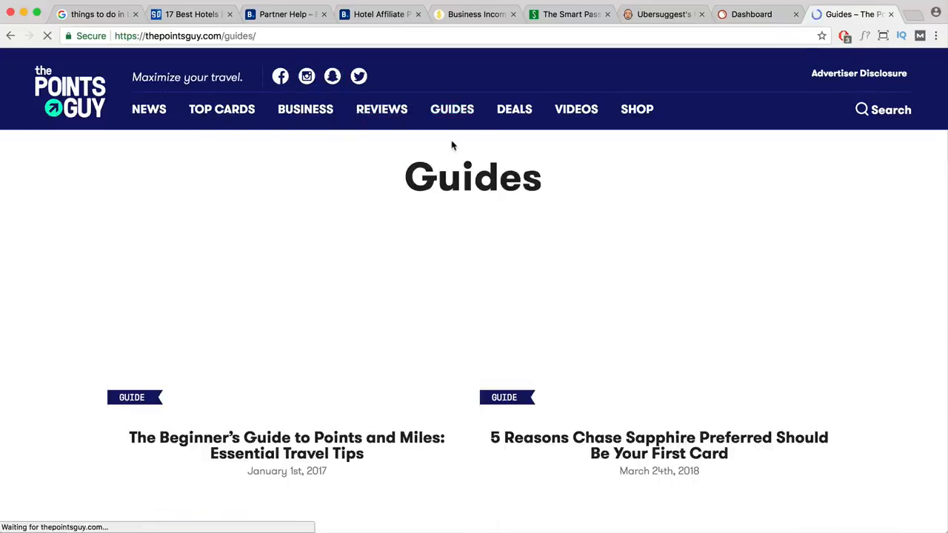
pyautogui.scroll(-1, 467, 234)
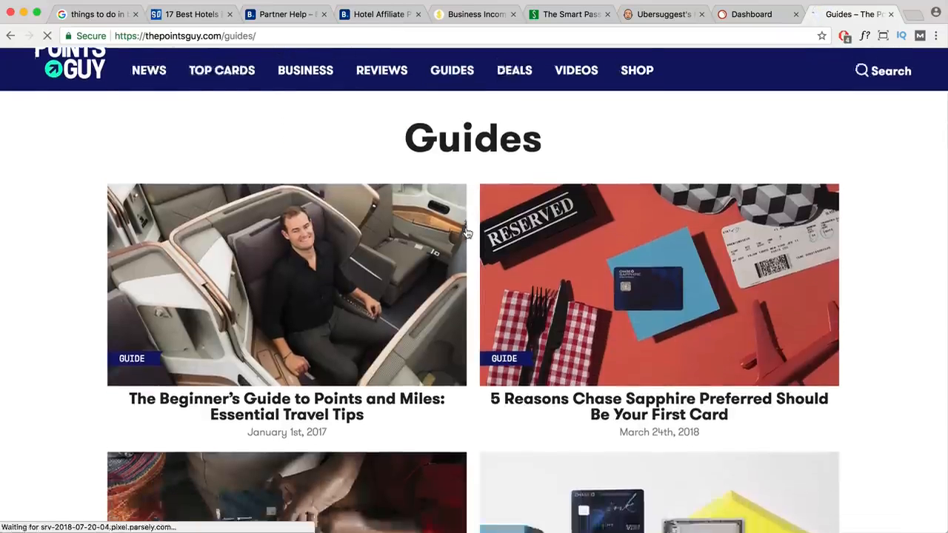
pyautogui.scroll(-2, 466, 233)
pyautogui.scroll(3, 318, 177)
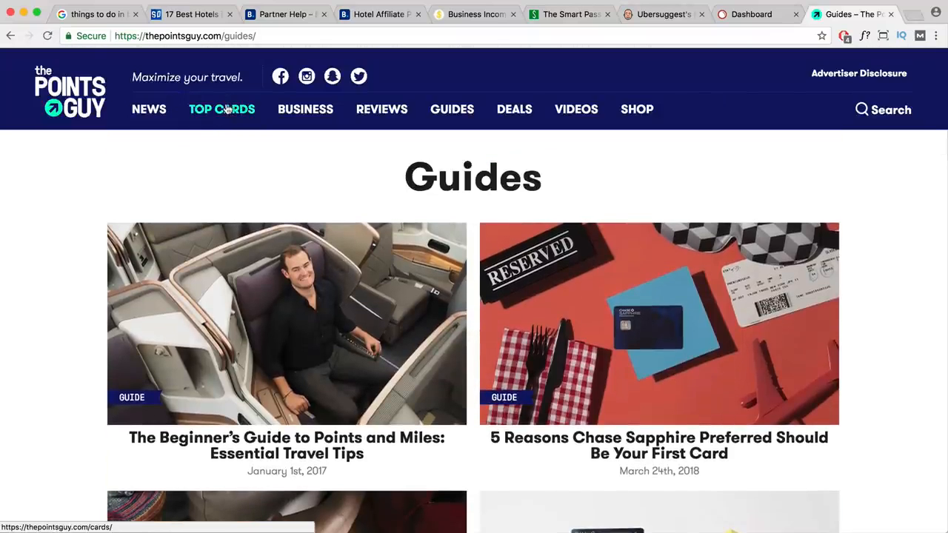
# Highlight "promote Luxury products/destinations" on the Travel Blogger slide in PowerPoint, and bring up the blank text document.
pyautogui.click(24, 13)
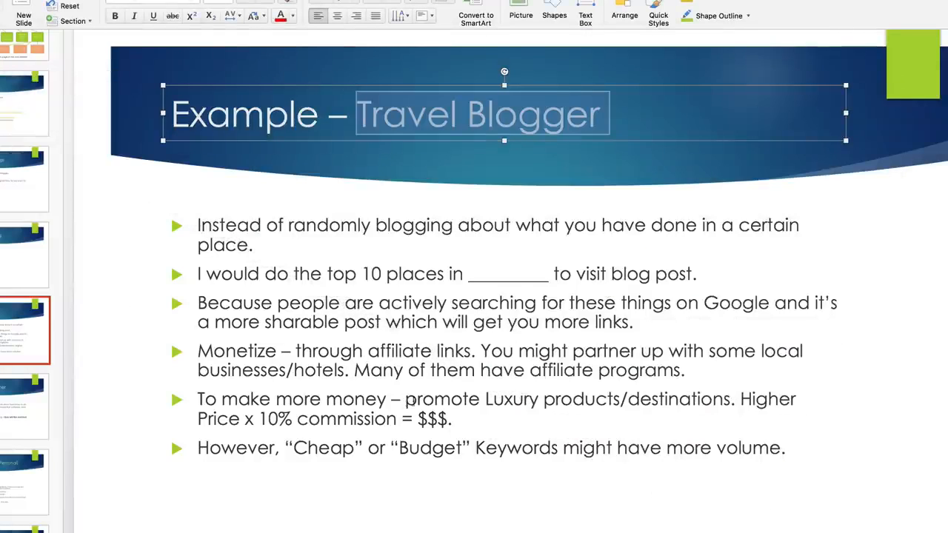
pyautogui.moveTo(406, 400); pyautogui.dragTo(577, 400)
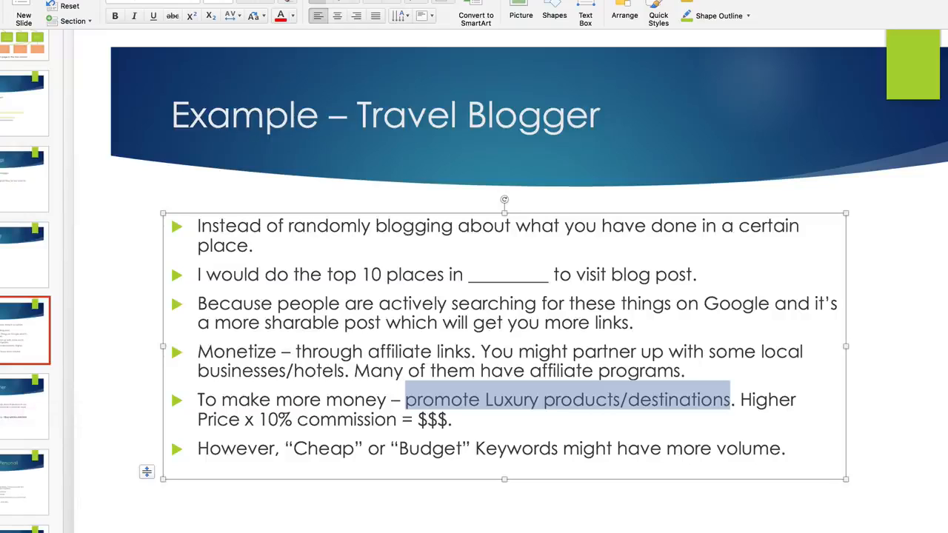
pyautogui.press('super+Tab')
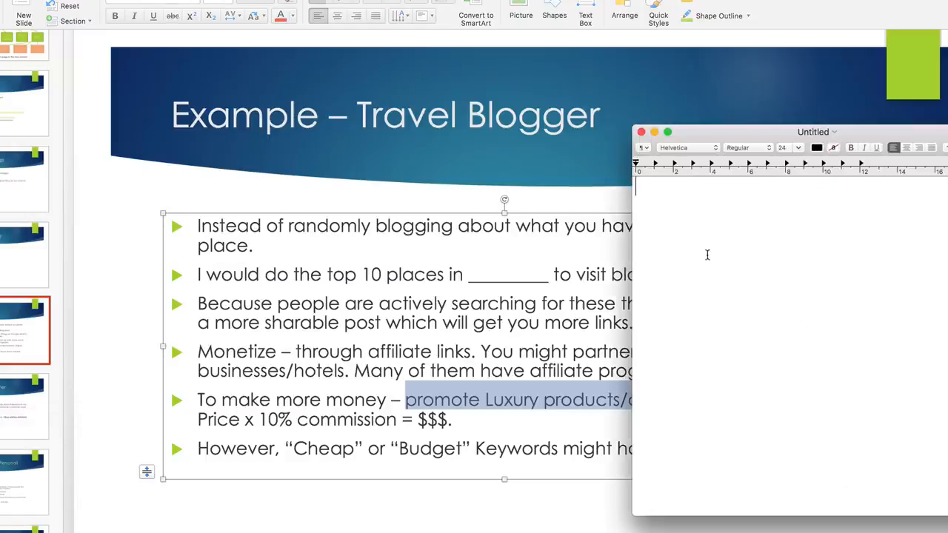
# Write the keywords "What to do in bali" and "Things to do in bali" on separate lines of the blank document.
pyautogui.write('W')
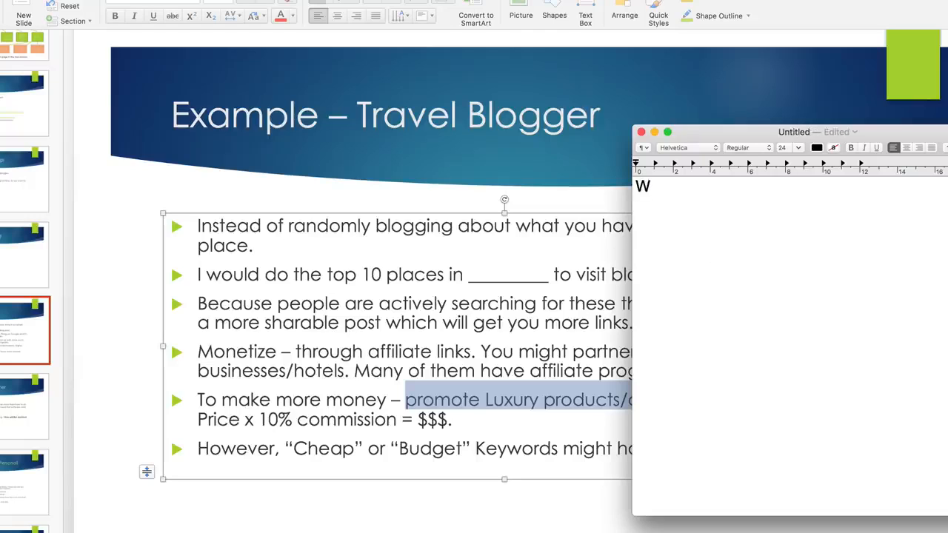
pyautogui.write('hat to do in ')
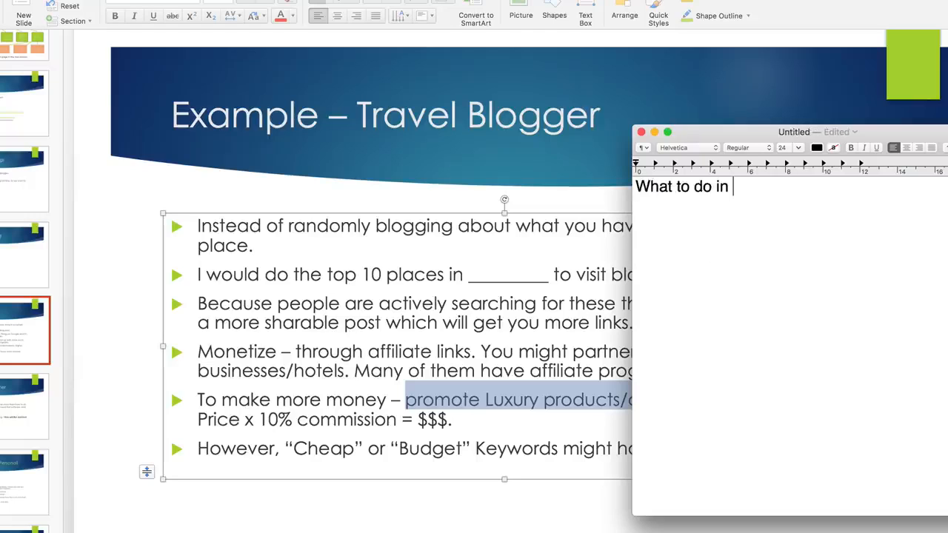
pyautogui.write('bali Thi')
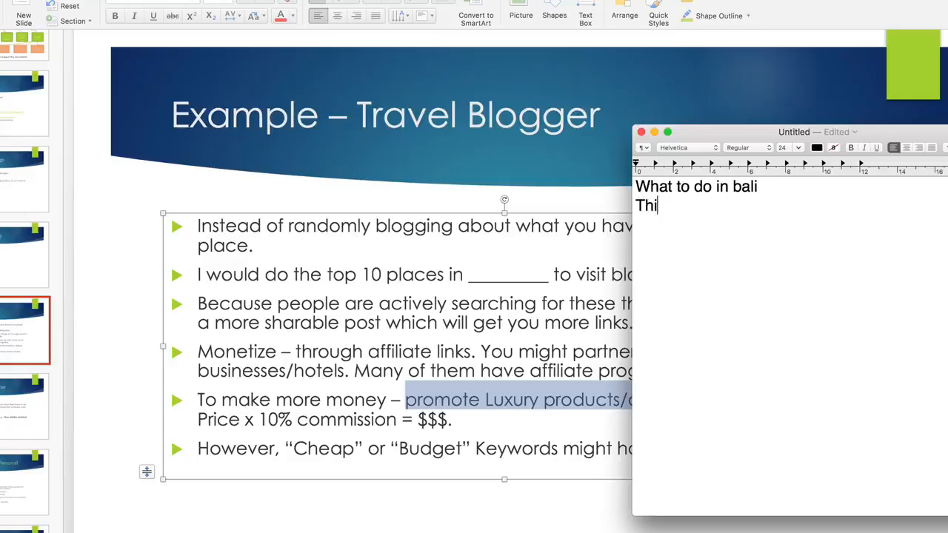
pyautogui.write('ngs to do in bali')
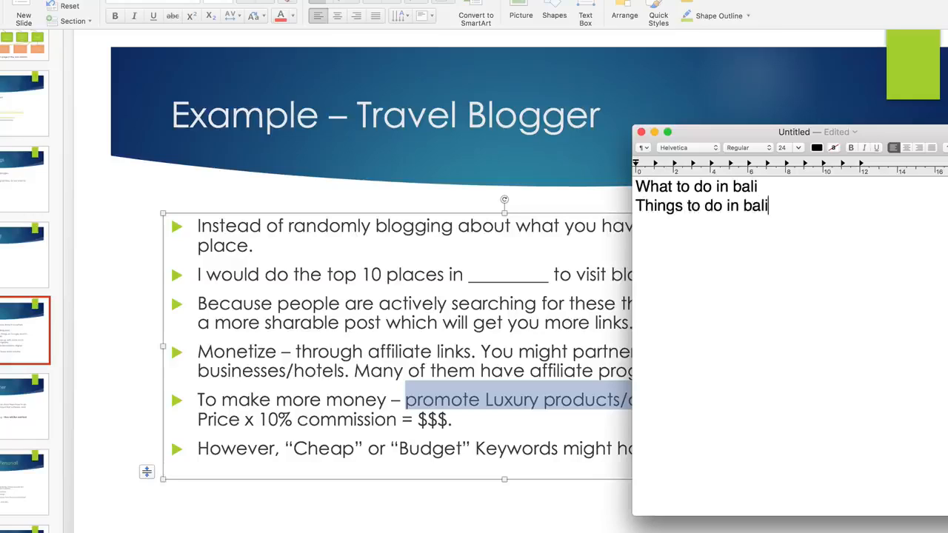
pyautogui.press('Return')
pyautogui.hotkey('shift', 'Up')
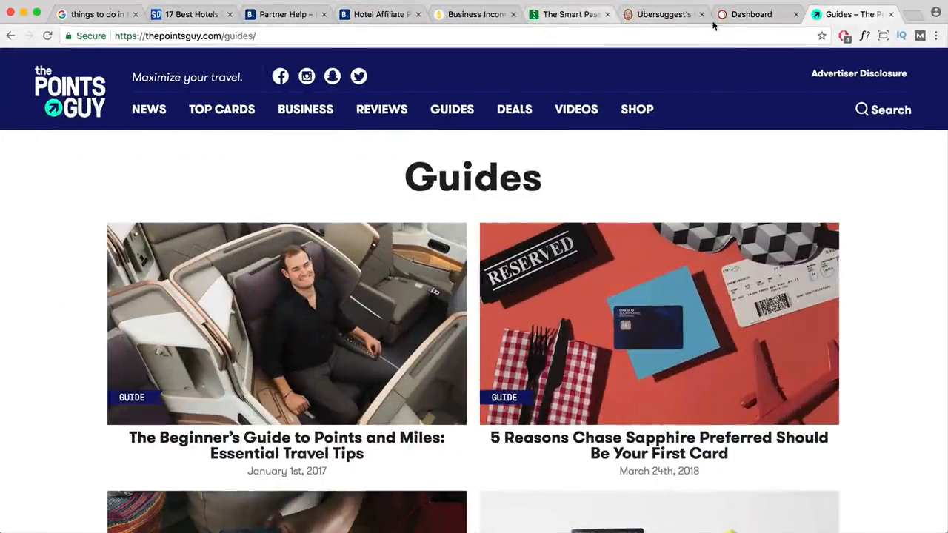
# Switch to Ubersuggest and check the CPC and competition figures for "what to do in bali", highlighting both.
pyautogui.click(657, 16)
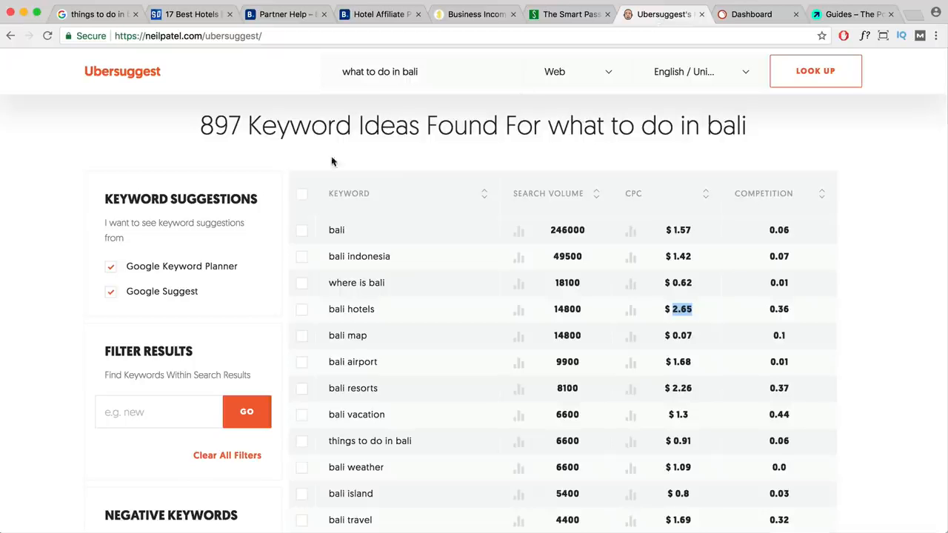
pyautogui.scroll(8, 328, 159)
pyautogui.tripleClick(436, 71)
pyautogui.scroll(-4, 465, 228)
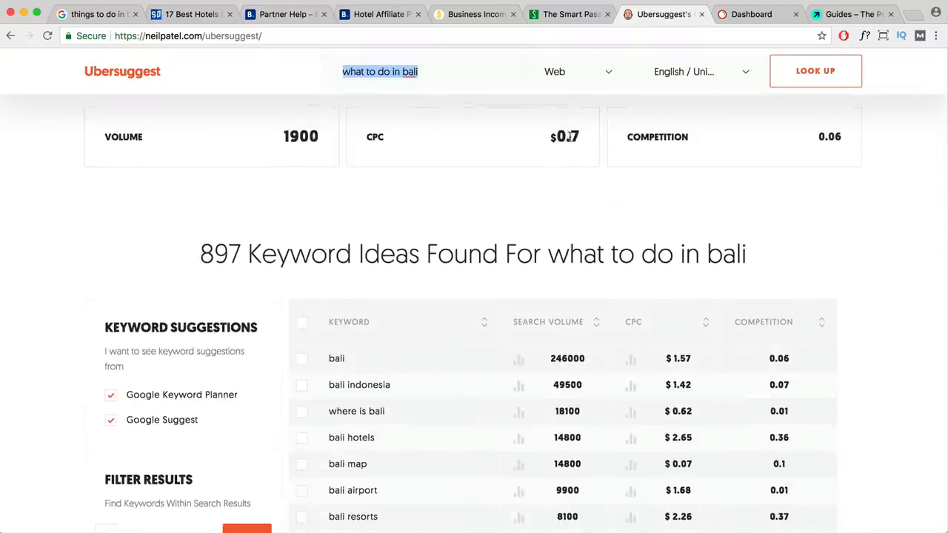
pyautogui.moveTo(578, 136); pyautogui.dragTo(556, 133)
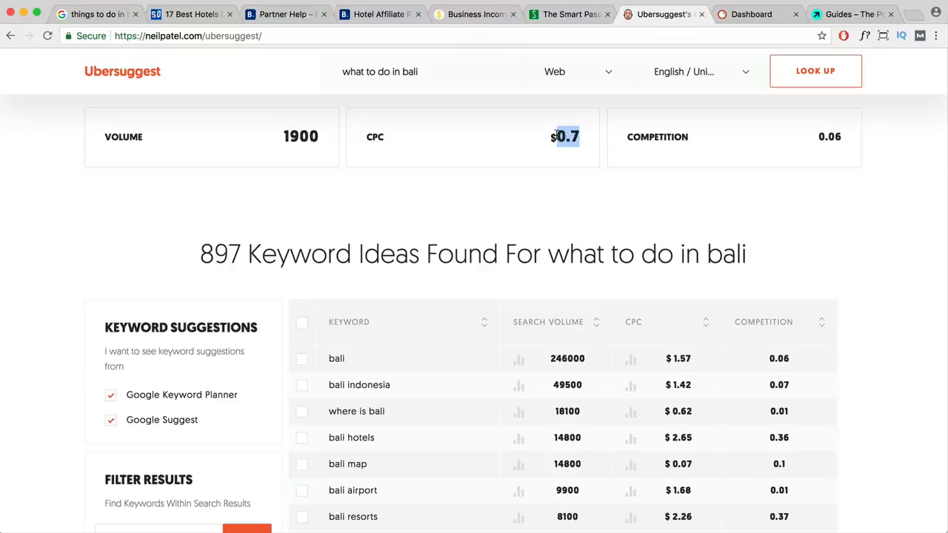
pyautogui.moveTo(839, 134); pyautogui.dragTo(819, 136)
# Look through the keyword ideas, highlighting "things to do in bali", "best time to visit bali", "best hotels in bali" and "best time to go to bali".
pyautogui.scroll(-2, 544, 239)
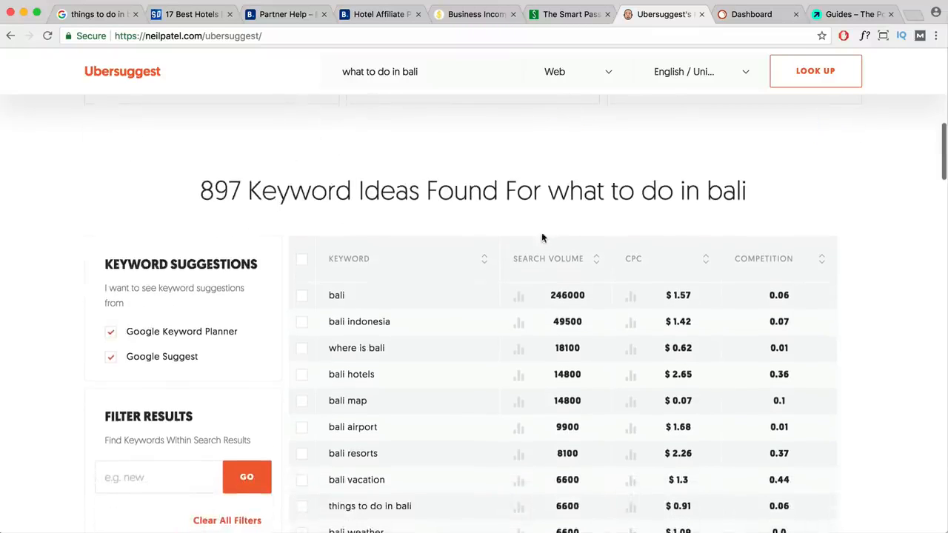
pyautogui.scroll(-7, 541, 255)
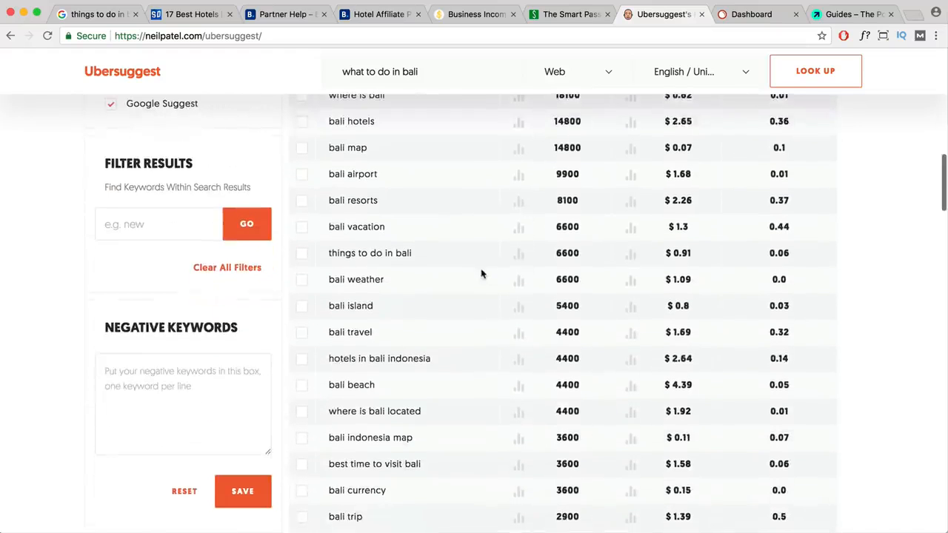
pyautogui.moveTo(412, 252); pyautogui.dragTo(327, 252)
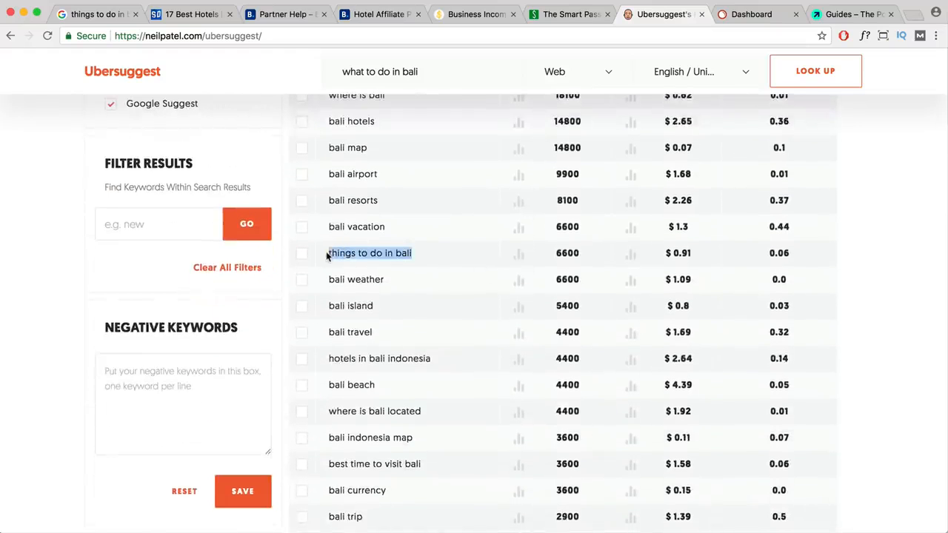
pyautogui.scroll(-2, 438, 237)
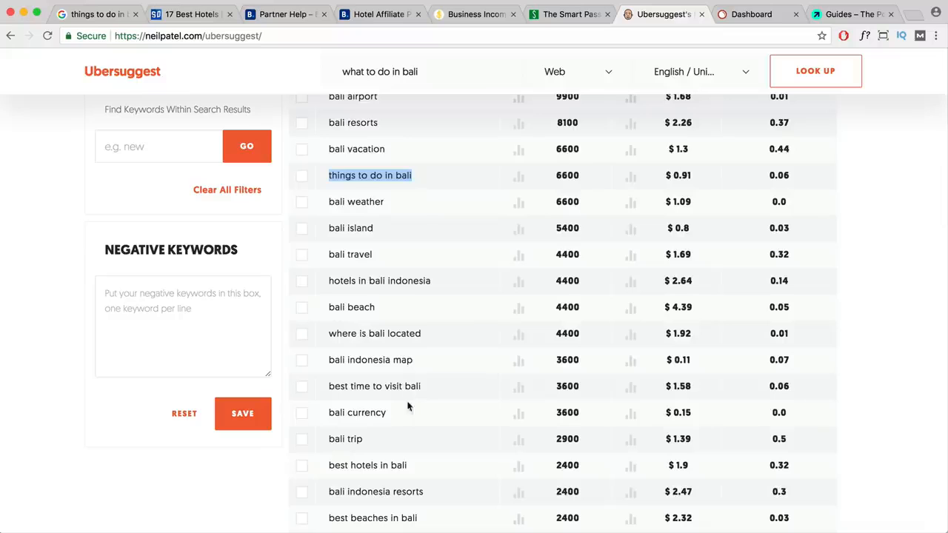
pyautogui.moveTo(422, 390); pyautogui.dragTo(328, 388)
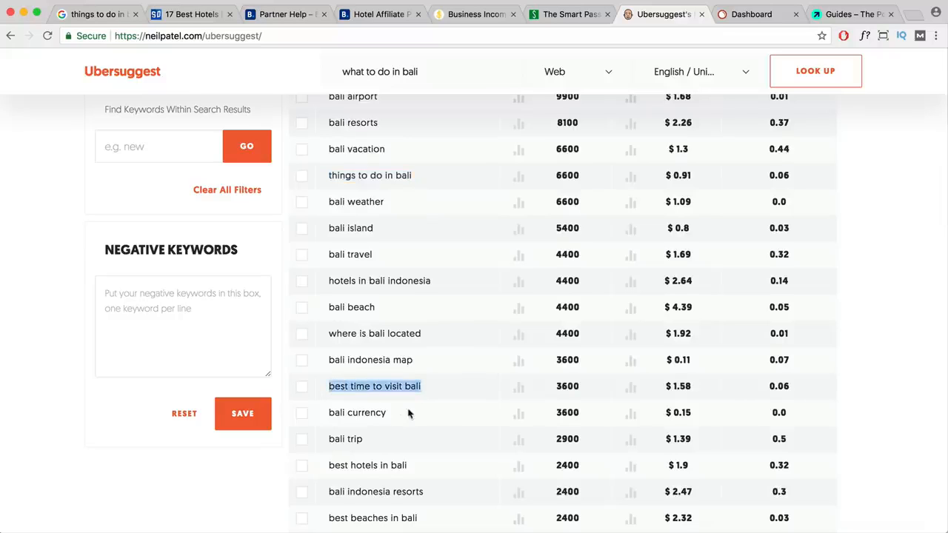
pyautogui.scroll(-2, 408, 413)
pyautogui.moveTo(409, 386); pyautogui.dragTo(328, 388)
pyautogui.scroll(-3, 423, 423)
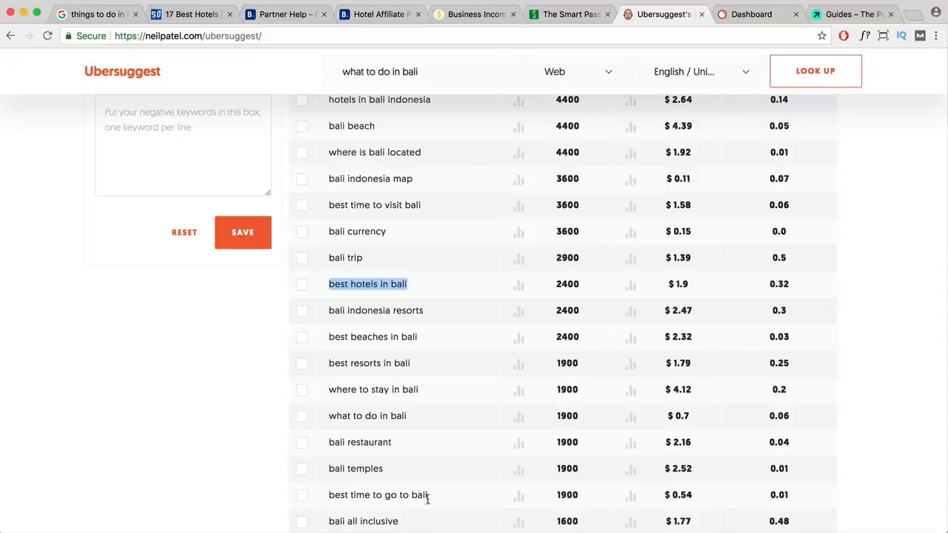
pyautogui.moveTo(428, 499); pyautogui.dragTo(328, 495)
# Go back to Google's "things to do in bali" results and examine the first page's competing listings, highlighting Lonely Planet's description.
pyautogui.hotkey('ctrl', '1')
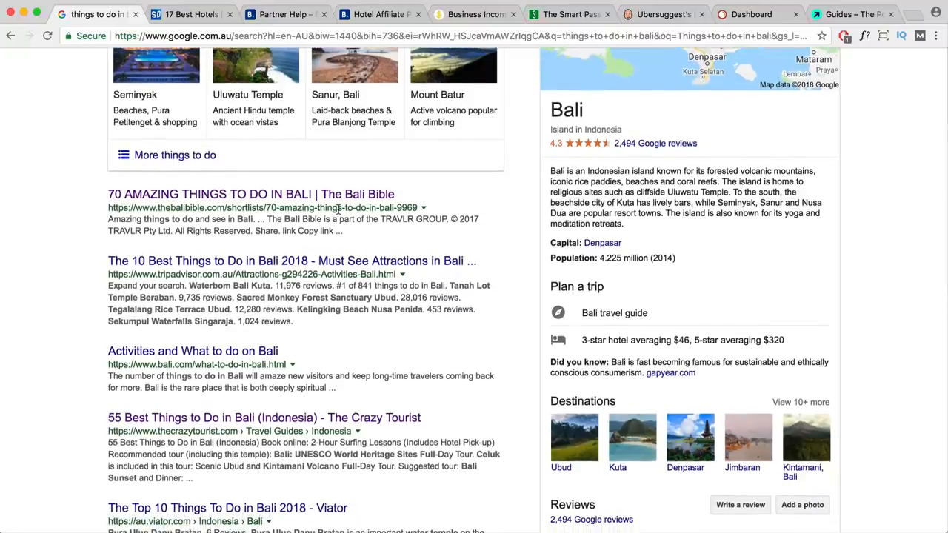
pyautogui.scroll(5, 137, 203)
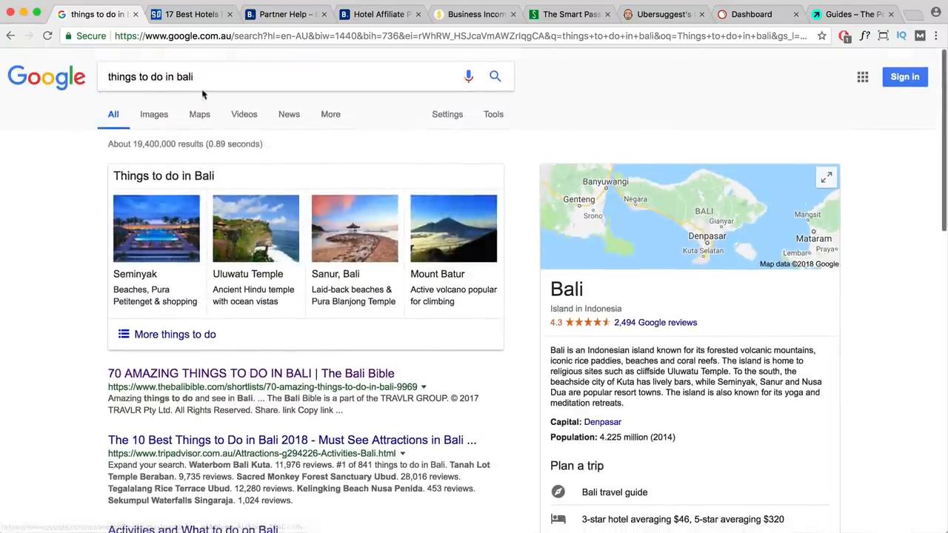
pyautogui.moveTo(195, 75); pyautogui.dragTo(74, 71)
pyautogui.scroll(-2, 192, 222)
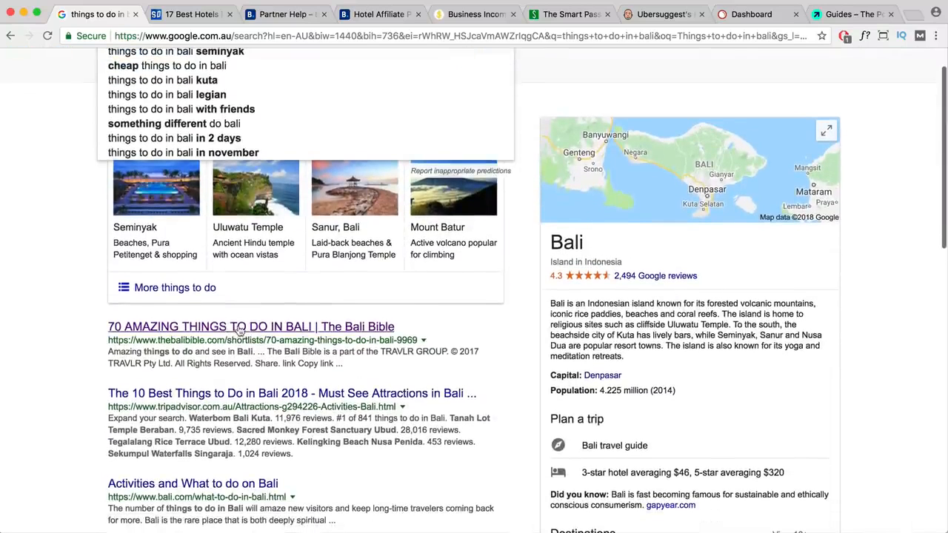
pyautogui.click(250, 313)
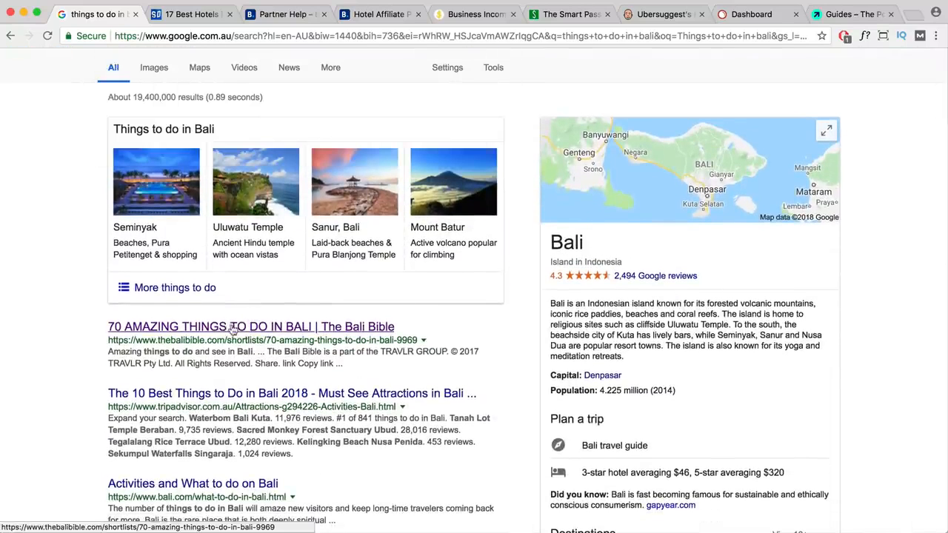
pyautogui.scroll(-4, 284, 335)
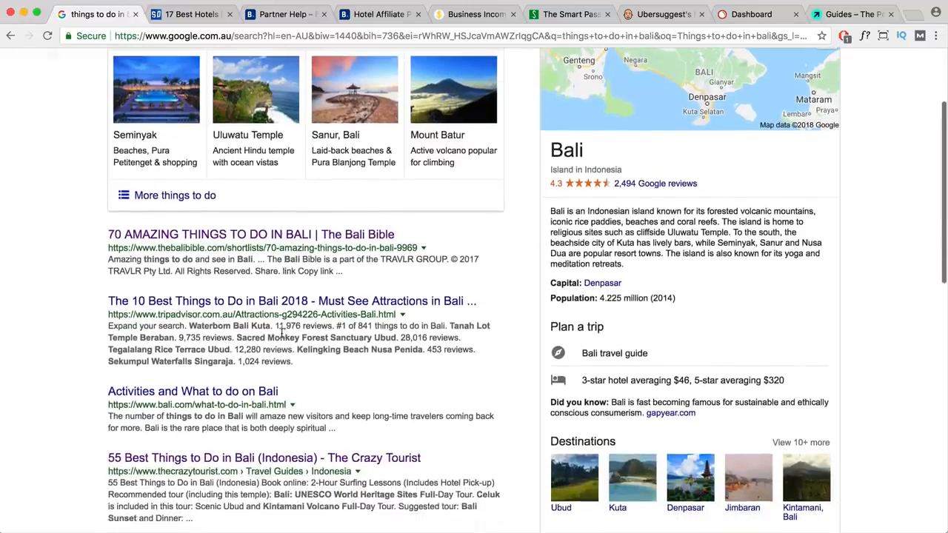
pyautogui.scroll(-4, 256, 319)
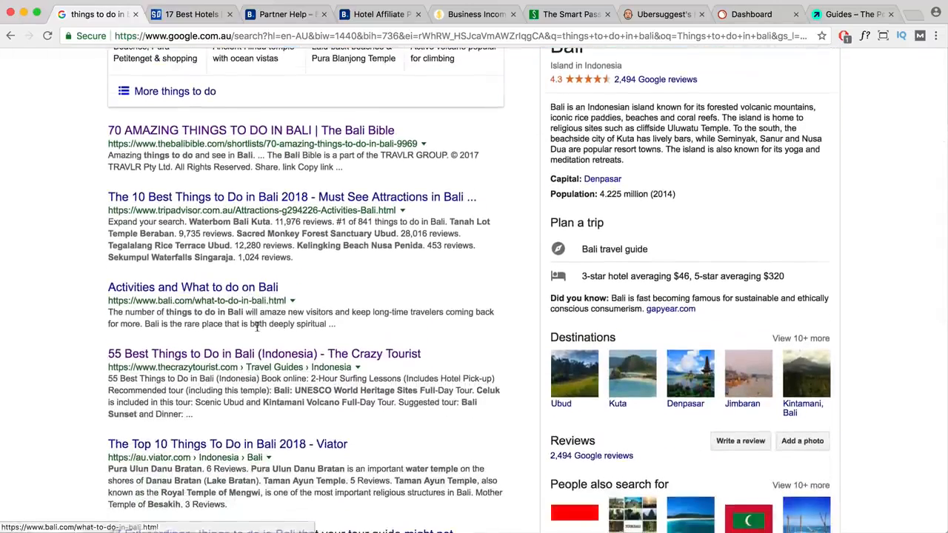
pyautogui.scroll(-4, 255, 344)
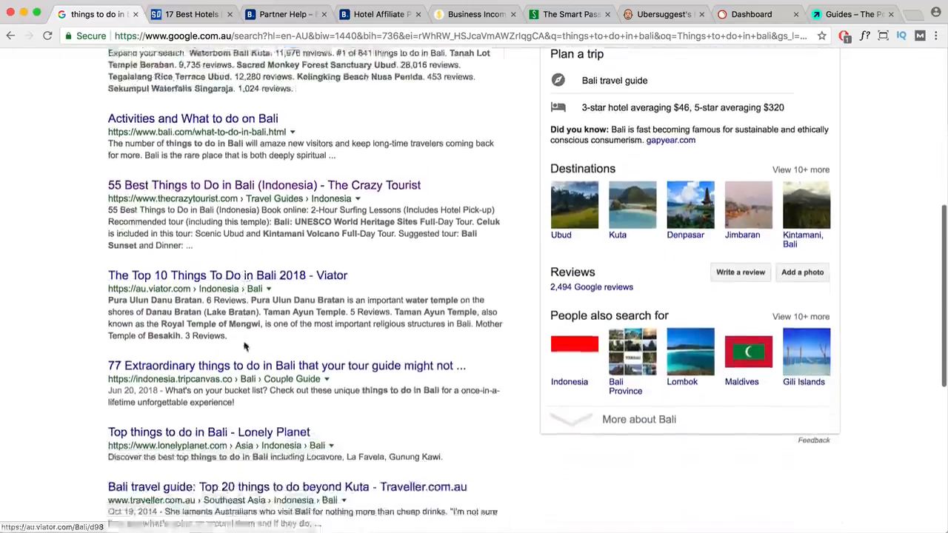
pyautogui.scroll(-4, 283, 349)
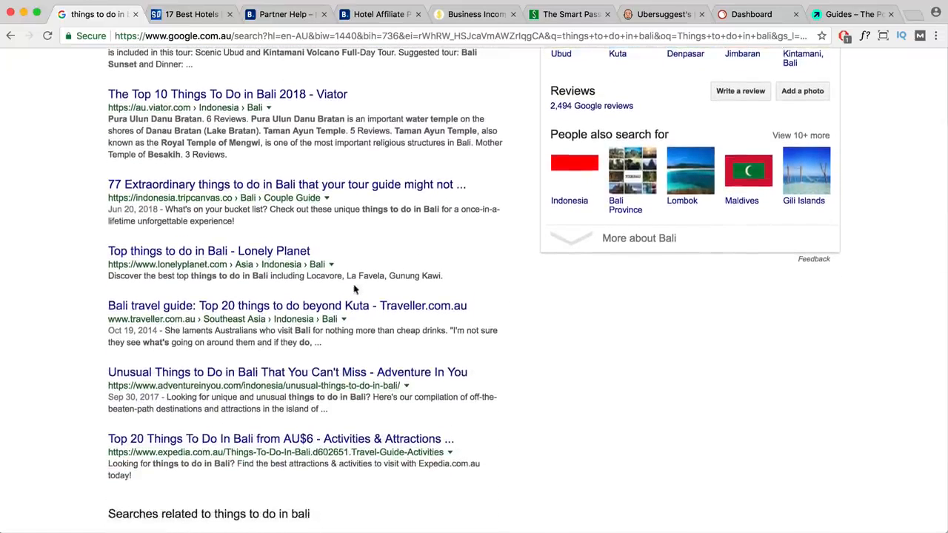
pyautogui.moveTo(181, 285); pyautogui.dragTo(108, 277)
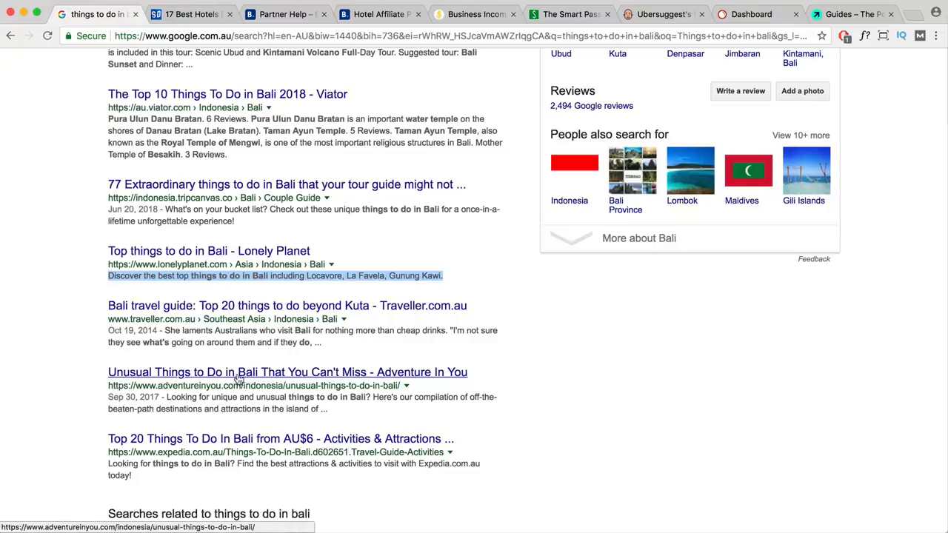
# Open The Crazy Tourist's "55 Best Things to Do in Bali (Indonesia)" article from the results.
pyautogui.scroll(8, 239, 379)
pyautogui.scroll(-4, 205, 285)
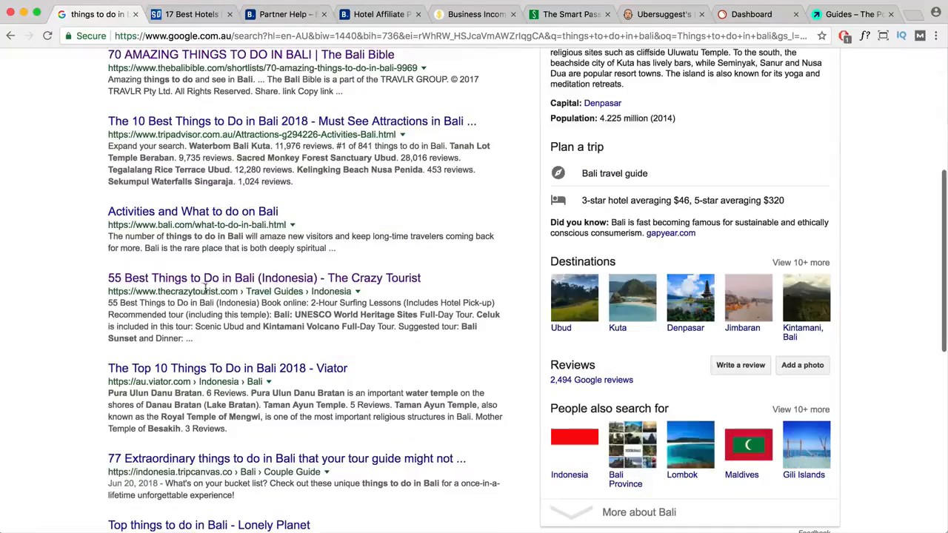
pyautogui.scroll(1, 262, 303)
pyautogui.click(267, 295)
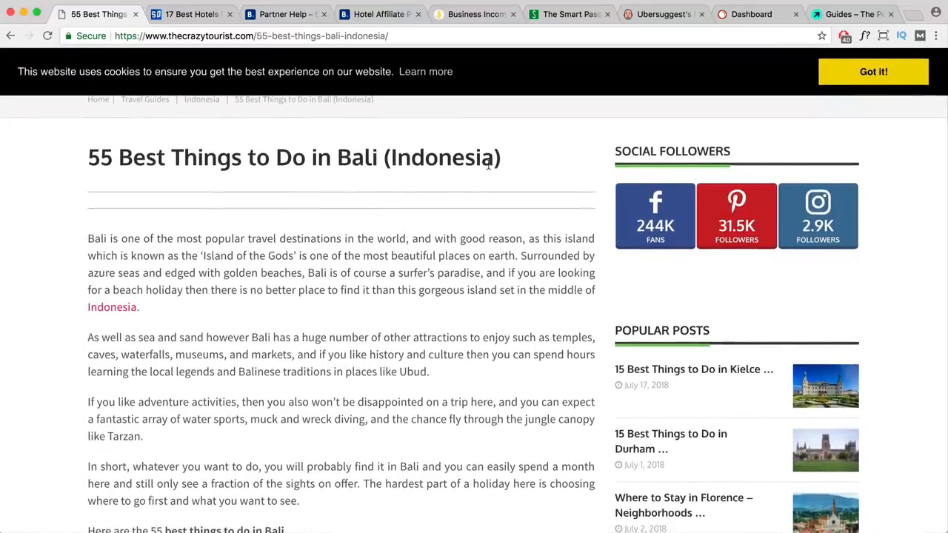
# Find "Things to do in bali" within the article and look over where the phrase is used across the page.
pyautogui.press('super+f')
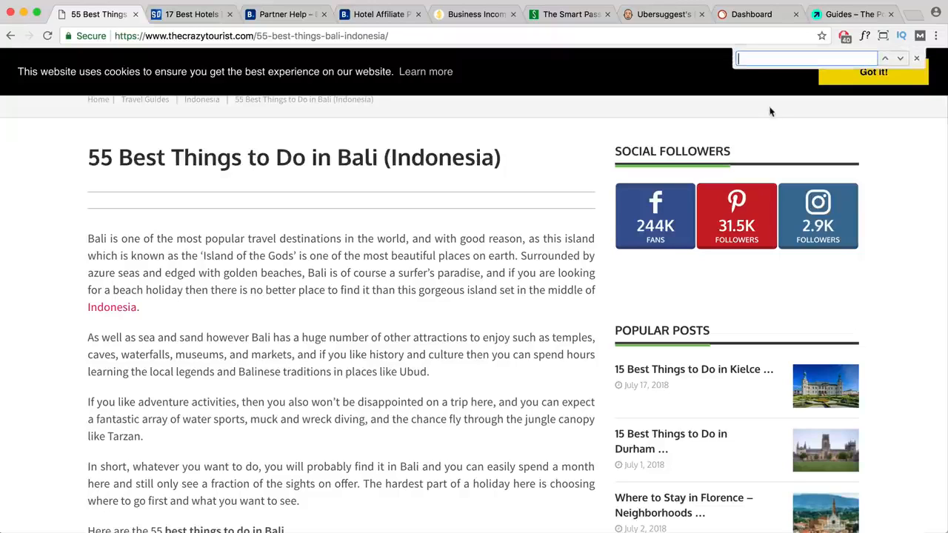
pyautogui.write('Things to do in bali')
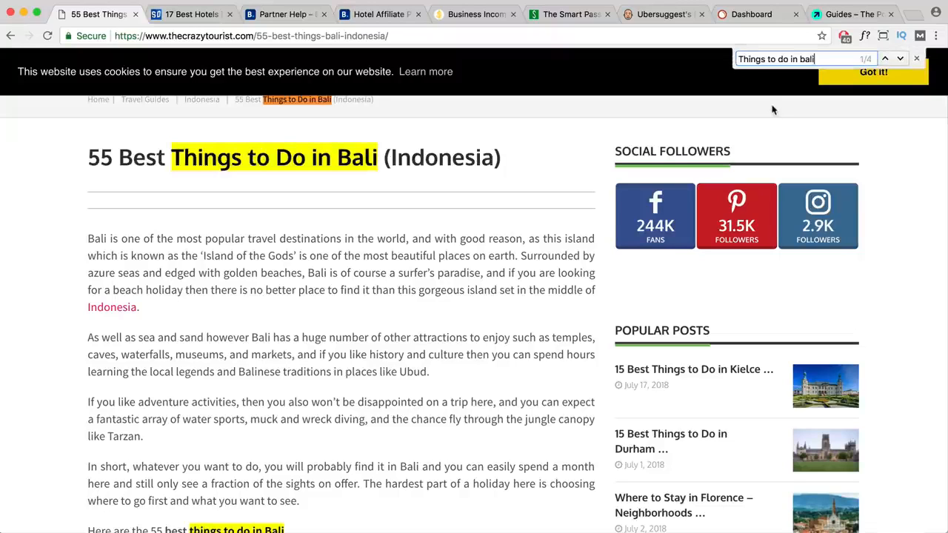
pyautogui.scroll(-3, 360, 259)
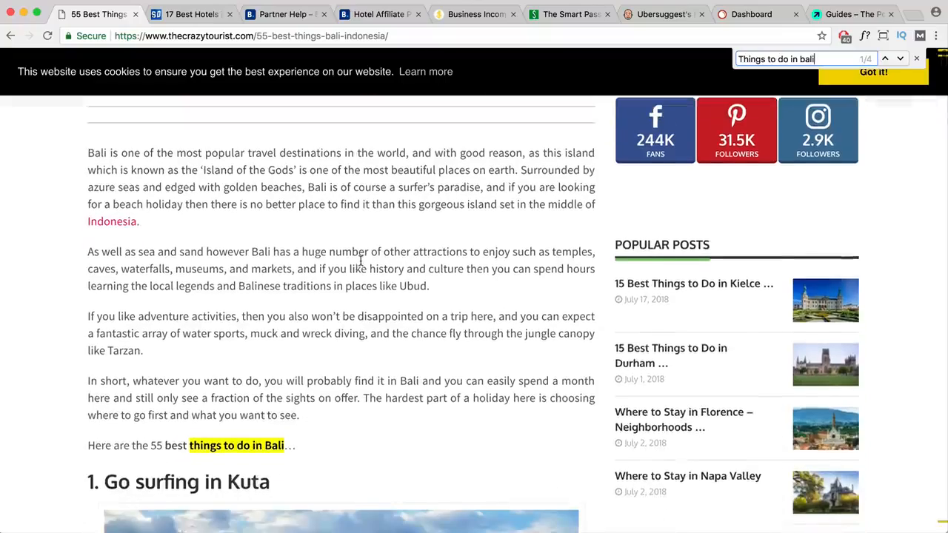
pyautogui.scroll(-5, 322, 381)
pyautogui.scroll(-15, 323, 376)
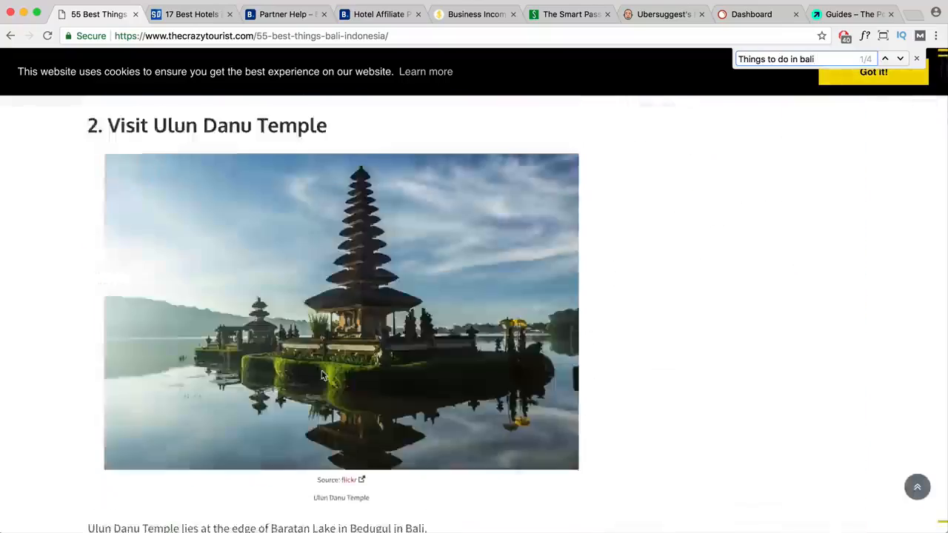
pyautogui.scroll(-20, 321, 371)
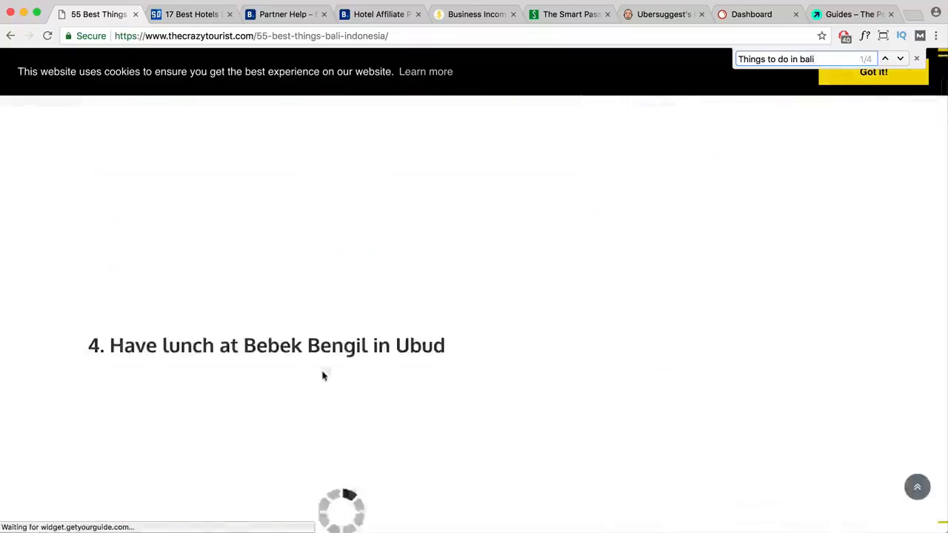
pyautogui.scroll(-12, 322, 374)
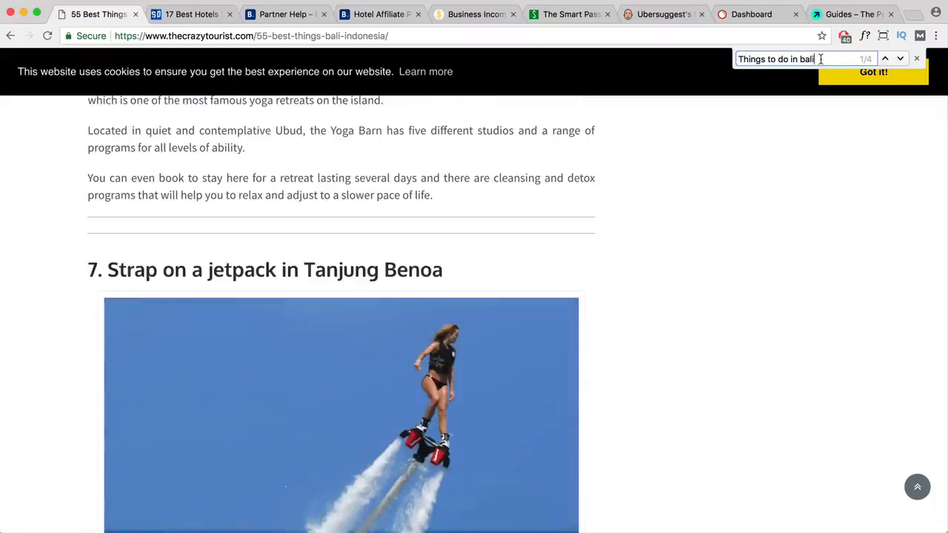
pyautogui.scroll(20, 582, 196)
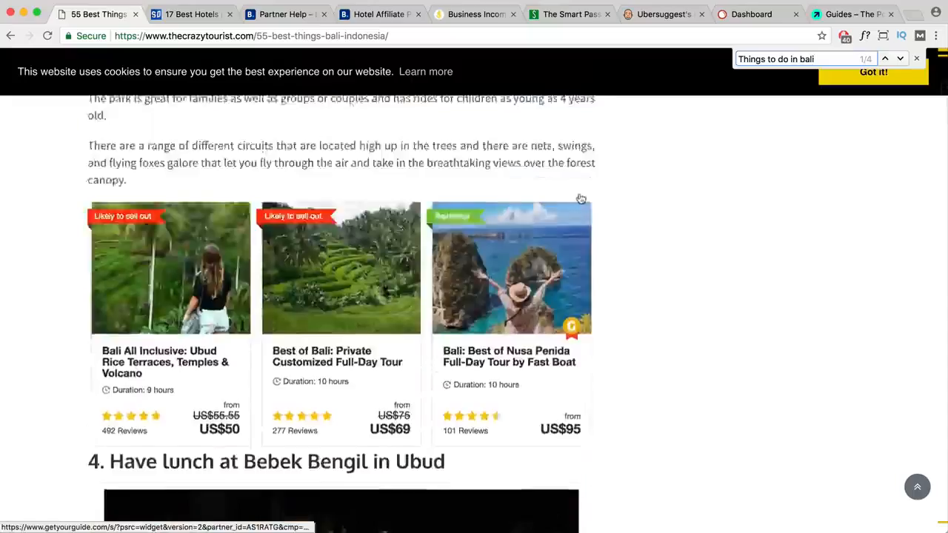
pyautogui.scroll(15, 582, 196)
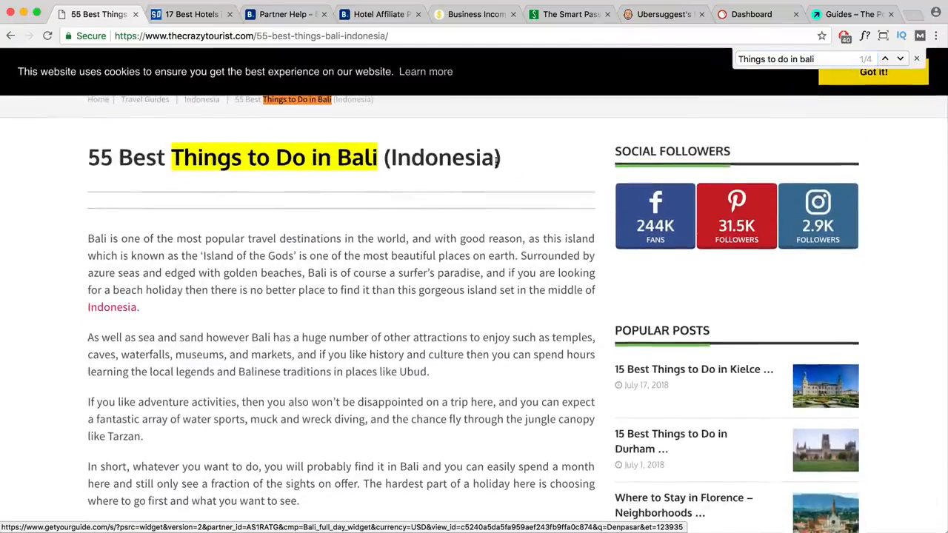
# Inspect the HTML code behind the article's "55 Best Things to Do in Bali (Indonesia)" title and close the inspector.
pyautogui.moveTo(519, 166); pyautogui.dragTo(86, 160)
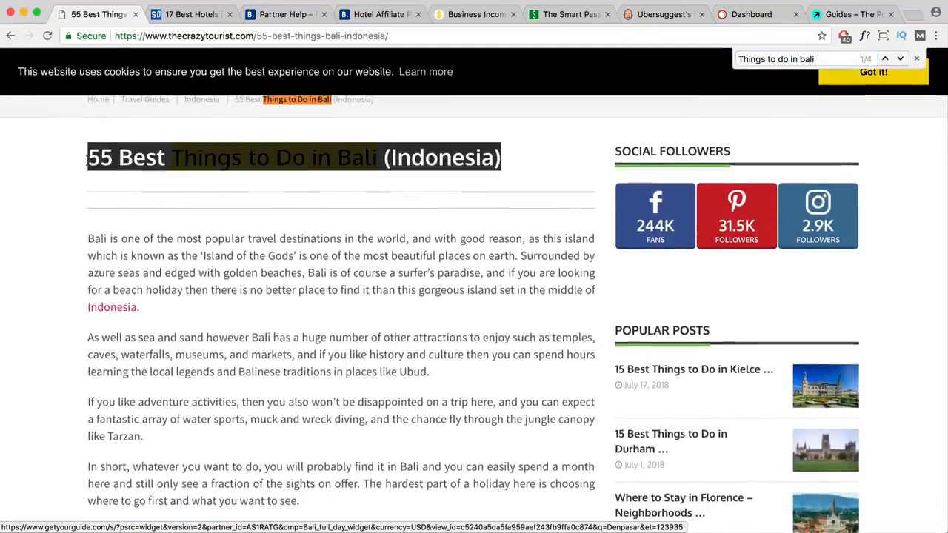
pyautogui.rightClick(160, 158)
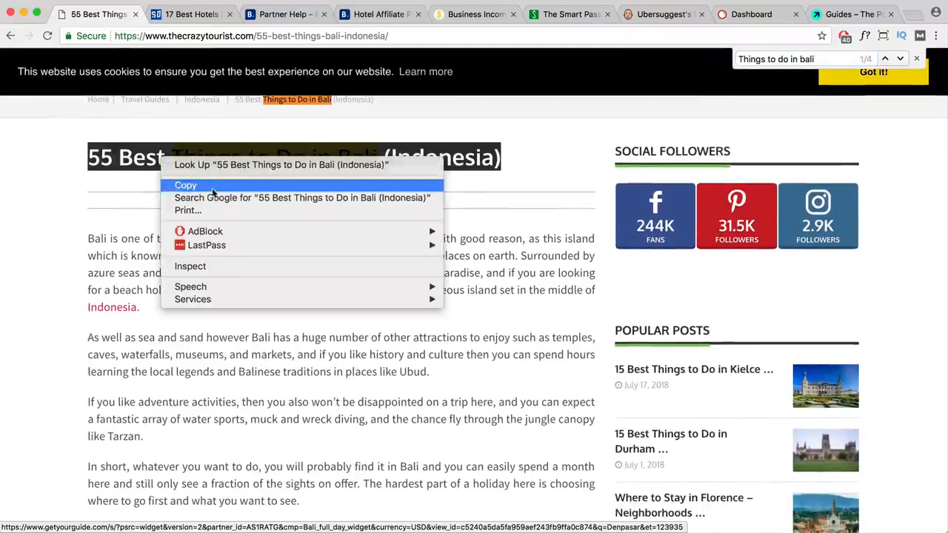
pyautogui.click(177, 266)
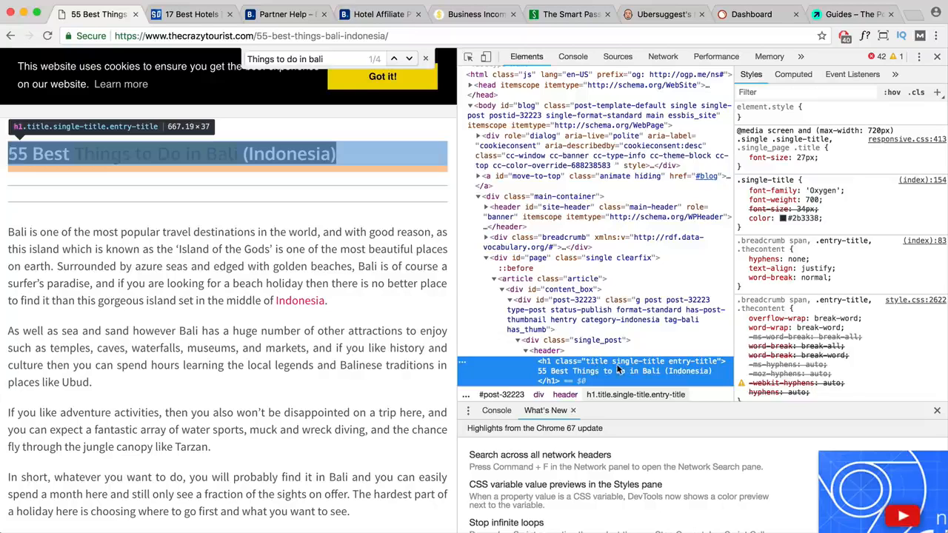
pyautogui.press('super+alt+i')
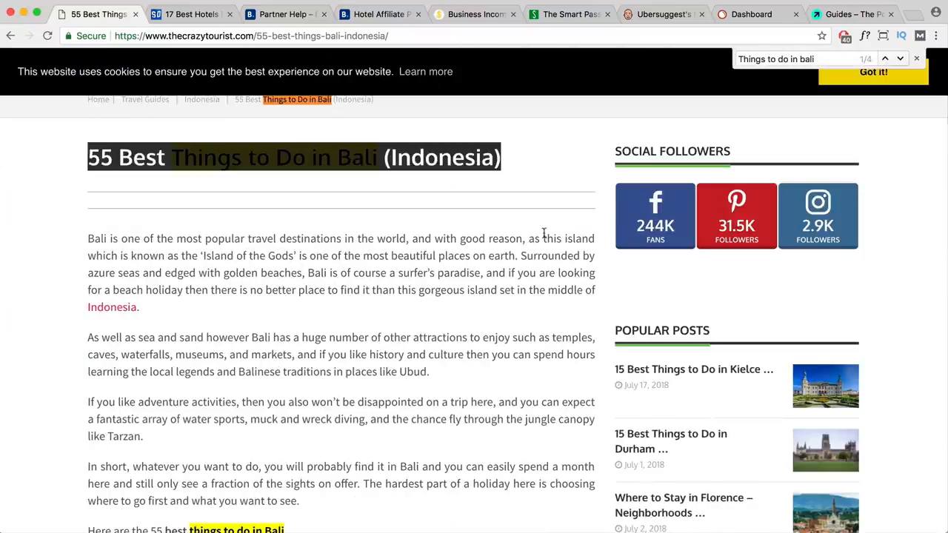
# Return to Google's "things to do in bali" results and look over the competing listings on the page.
pyautogui.click(10, 36)
pyautogui.scroll(-3, 325, 249)
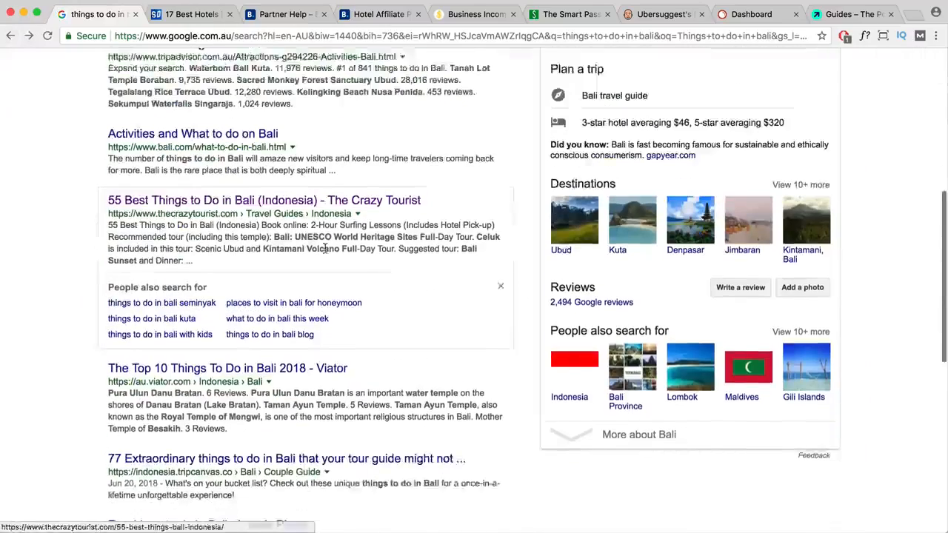
pyautogui.scroll(-1, 324, 249)
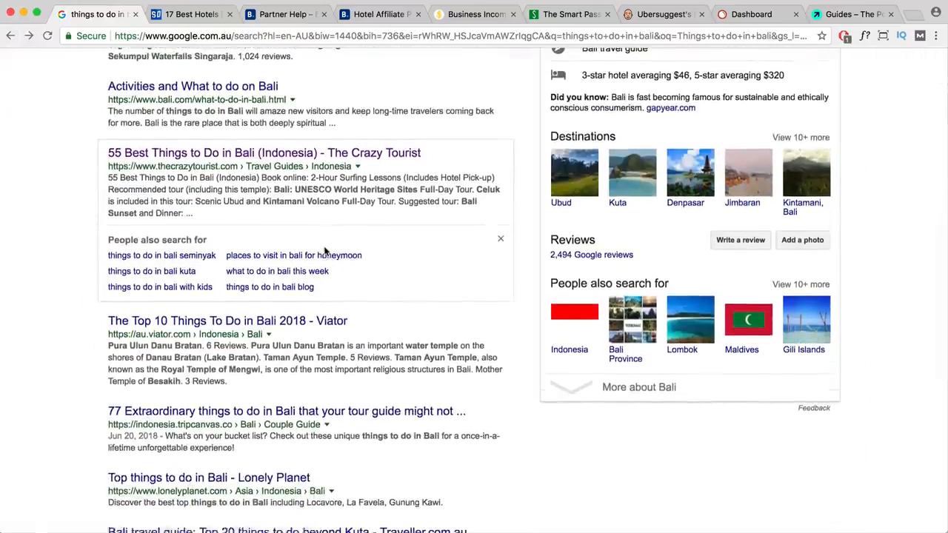
pyautogui.scroll(-3, 324, 252)
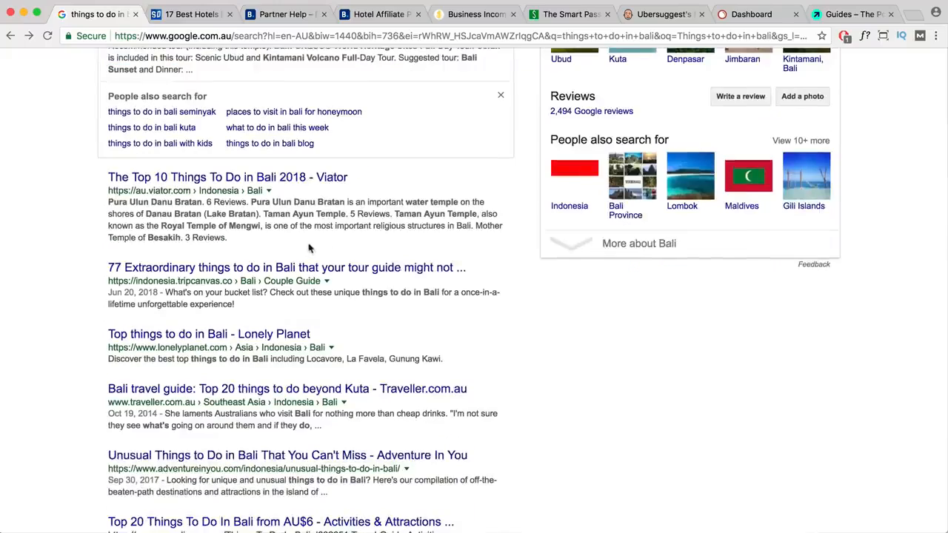
pyautogui.scroll(10, 307, 256)
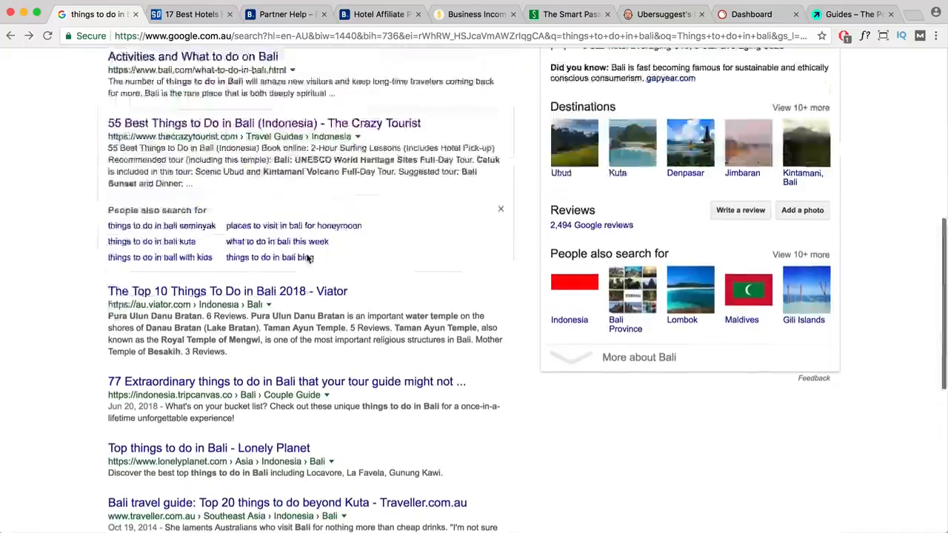
pyautogui.scroll(-1, 287, 251)
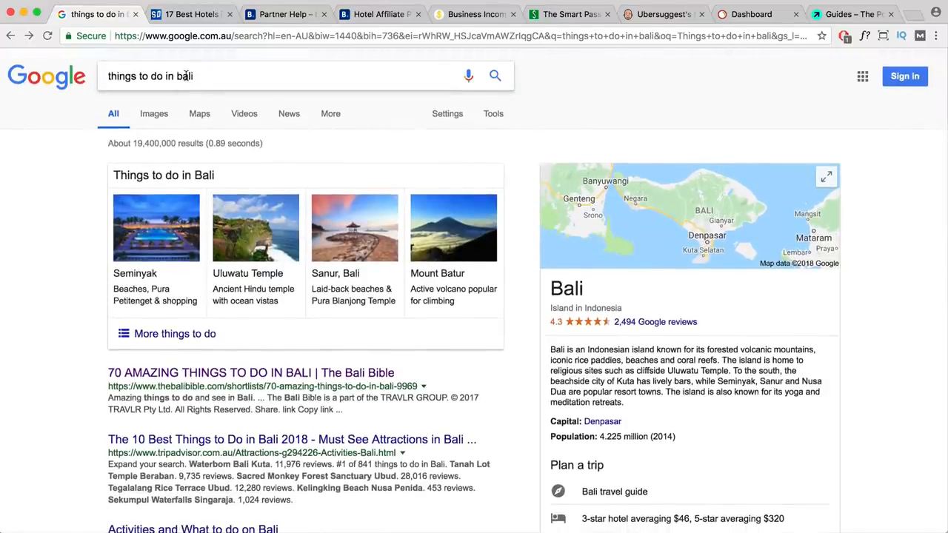
# Search Google for the suggested longer phrase "things to do in bali with friends" and view the results.
pyautogui.click(187, 75)
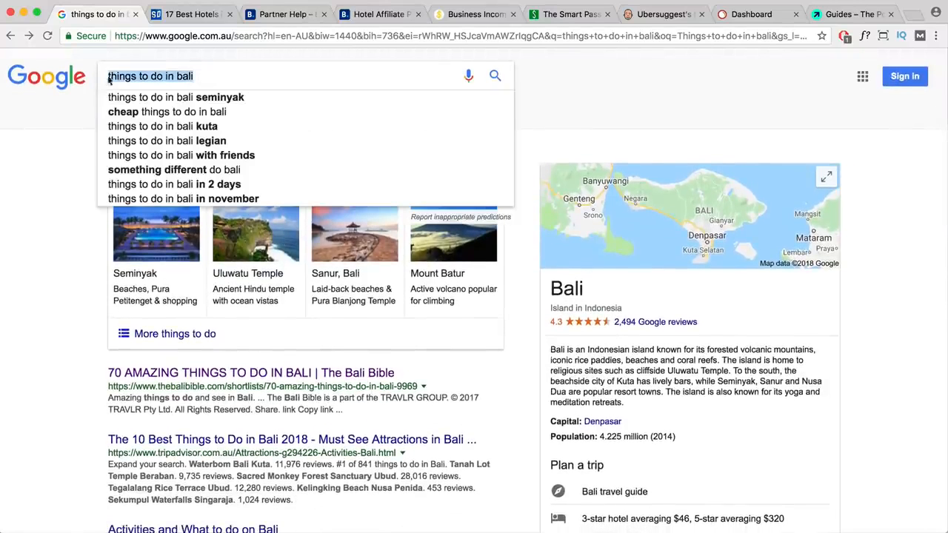
pyautogui.click(240, 157)
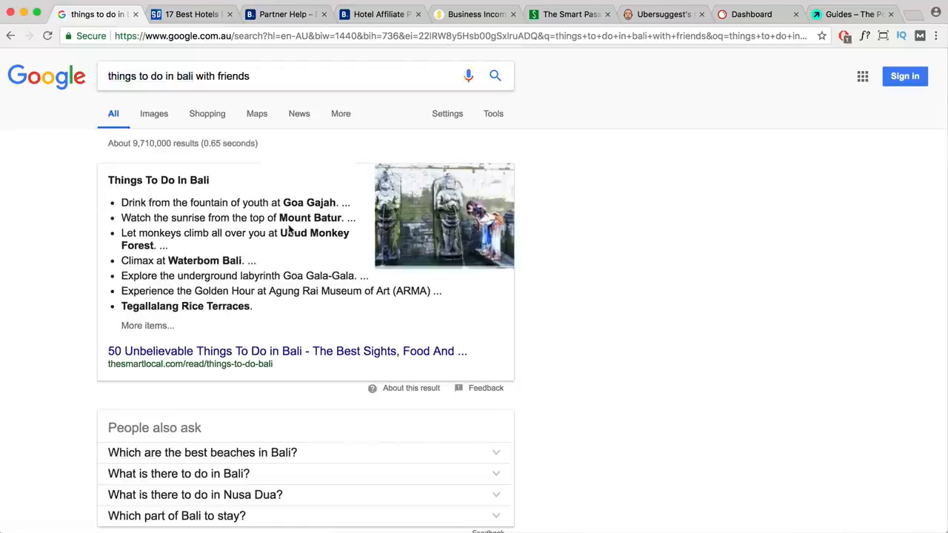
pyautogui.scroll(-5, 290, 230)
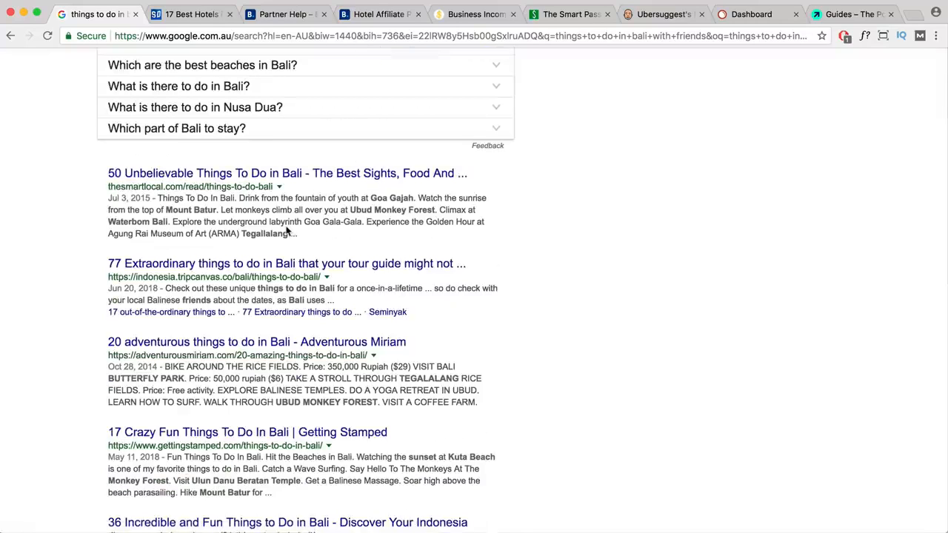
# Find the exact phrase "Things to do in bali with friends" within the results page, highlighting "with friends" in the find text.
pyautogui.press('super+f')
pyautogui.press('Return')
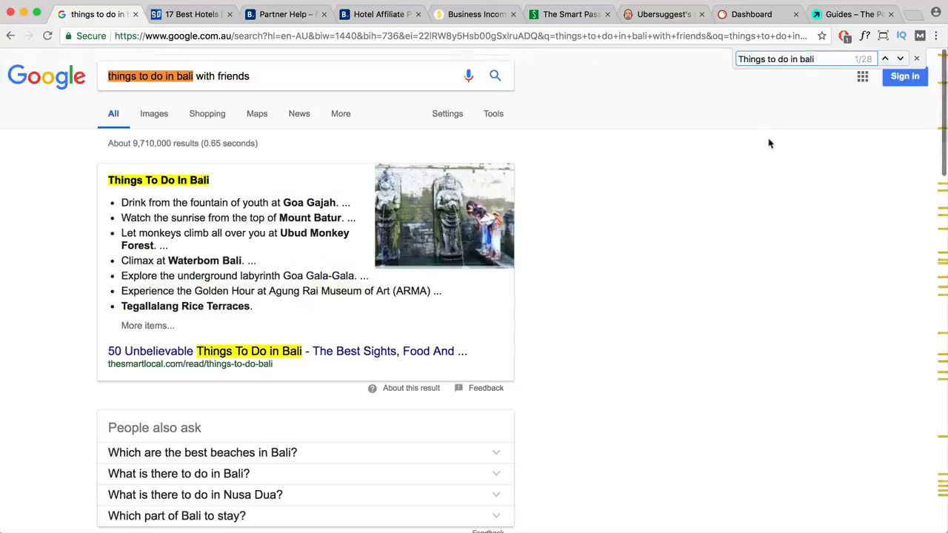
pyautogui.write('with ')
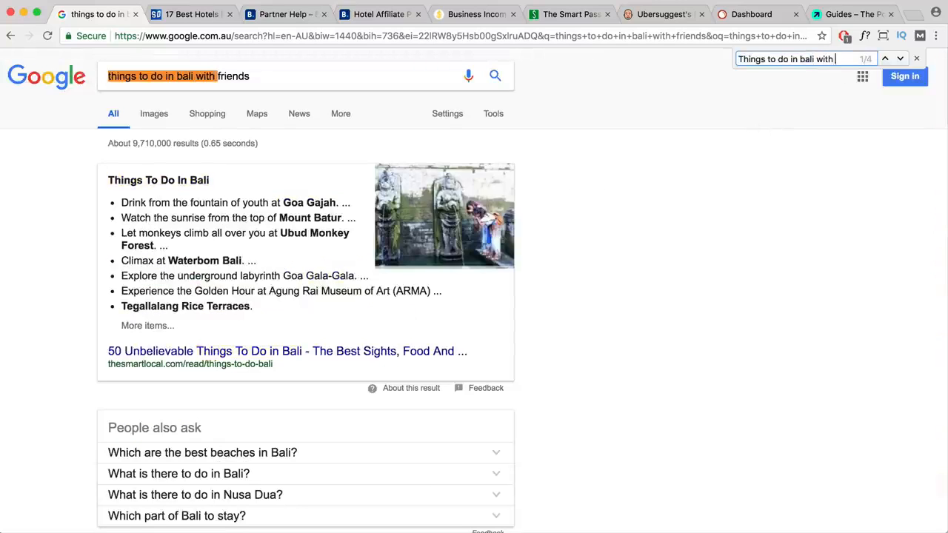
pyautogui.write('friends')
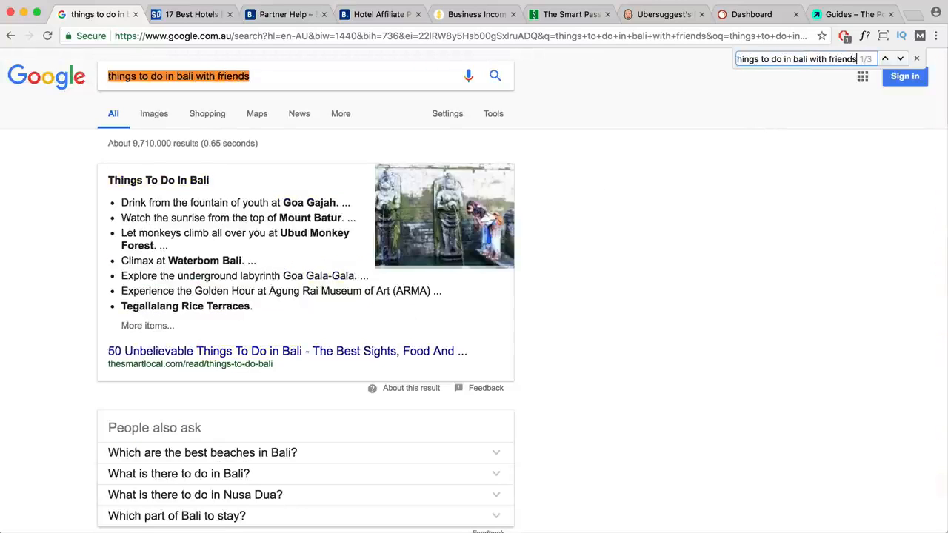
pyautogui.scroll(-1, 352, 259)
pyautogui.scroll(-5, 352, 259)
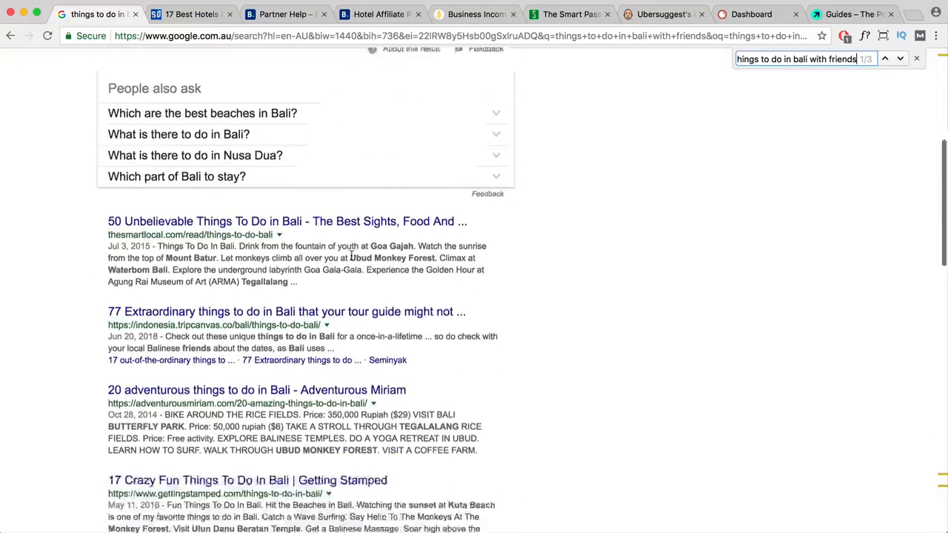
pyautogui.moveTo(811, 58); pyautogui.dragTo(844, 58)
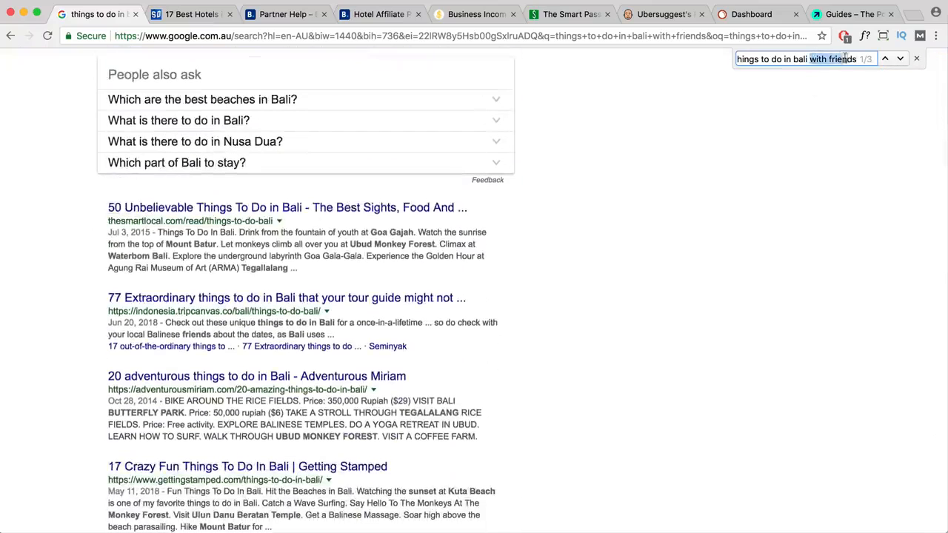
# Examine the results page's listings for titles and descriptions that use the full phrase "things to do in bali with friends".
pyautogui.scroll(-1, 214, 245)
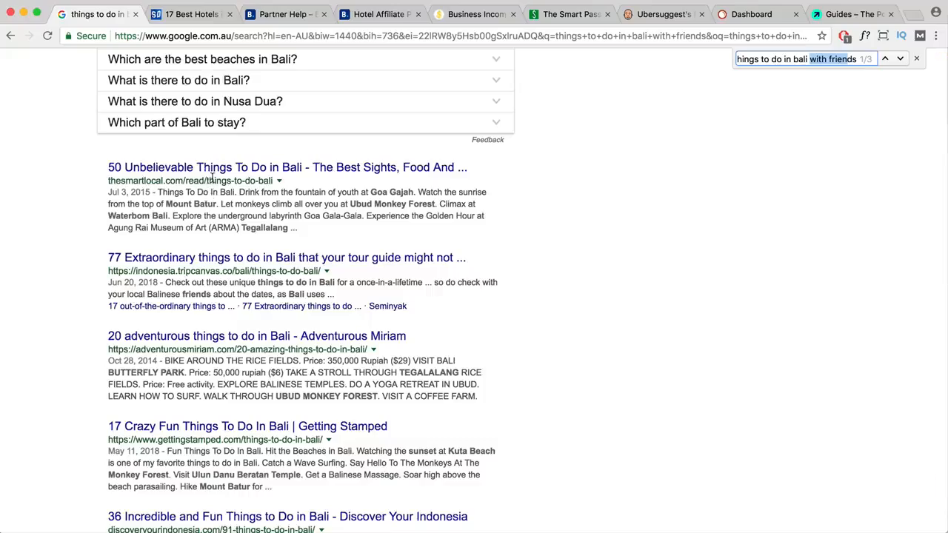
pyautogui.scroll(-3, 222, 329)
pyautogui.scroll(-4, 244, 325)
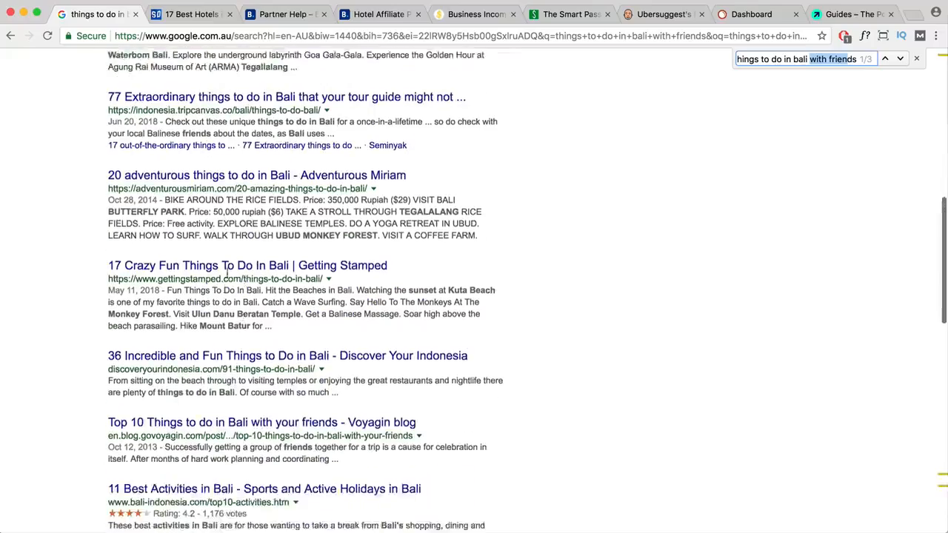
pyautogui.scroll(-10, 315, 311)
pyautogui.scroll(5, 314, 313)
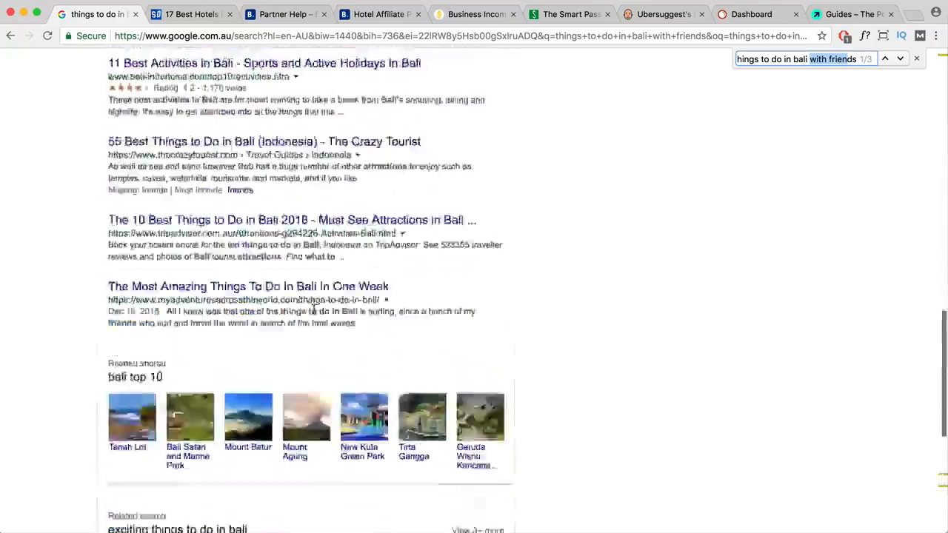
pyautogui.scroll(-6, 313, 311)
pyautogui.scroll(15, 313, 312)
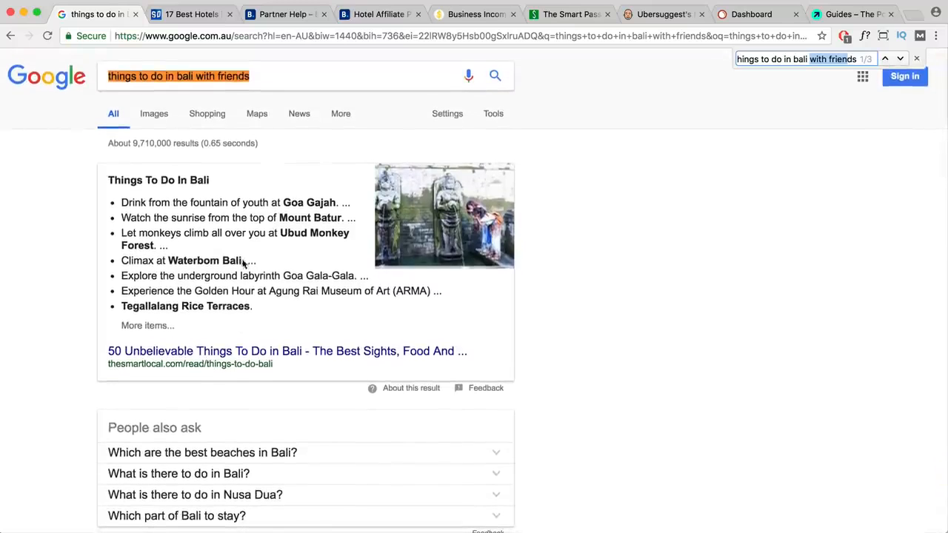
pyautogui.scroll(-4, 209, 269)
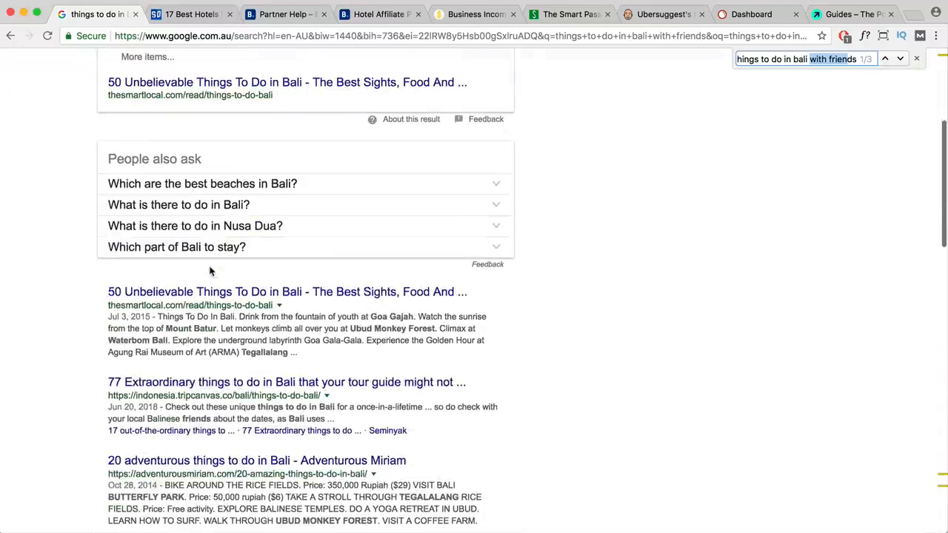
# Open TheSmartLocal's "50 Unbelievable Things To Do in Bali" article and find "Things to do in bali with friends" in it.
pyautogui.click(259, 296)
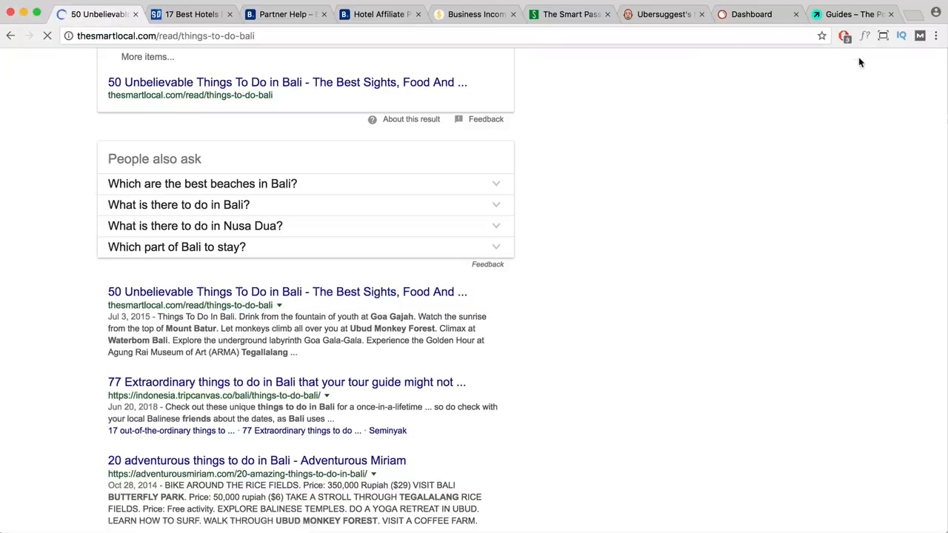
pyautogui.scroll(-5, 485, 303)
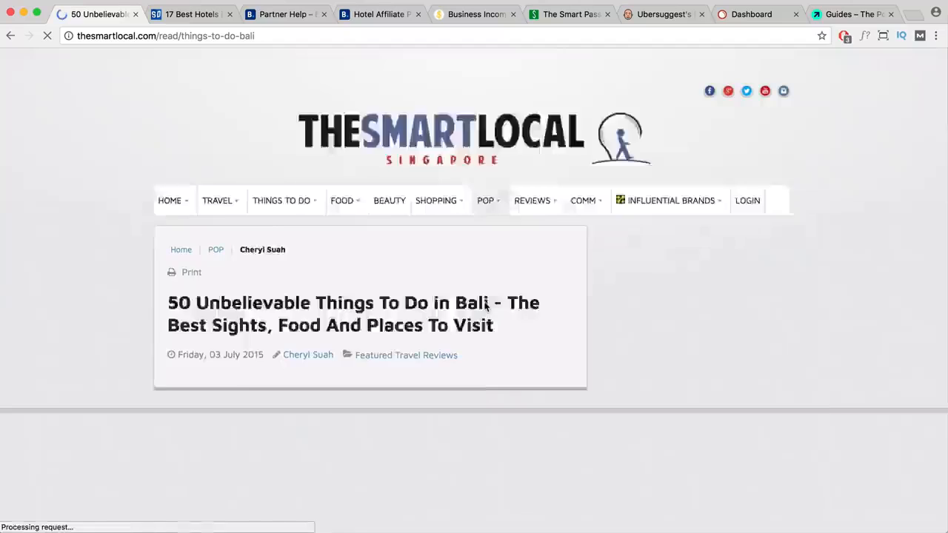
pyautogui.hotkey('ctrl', 'f')
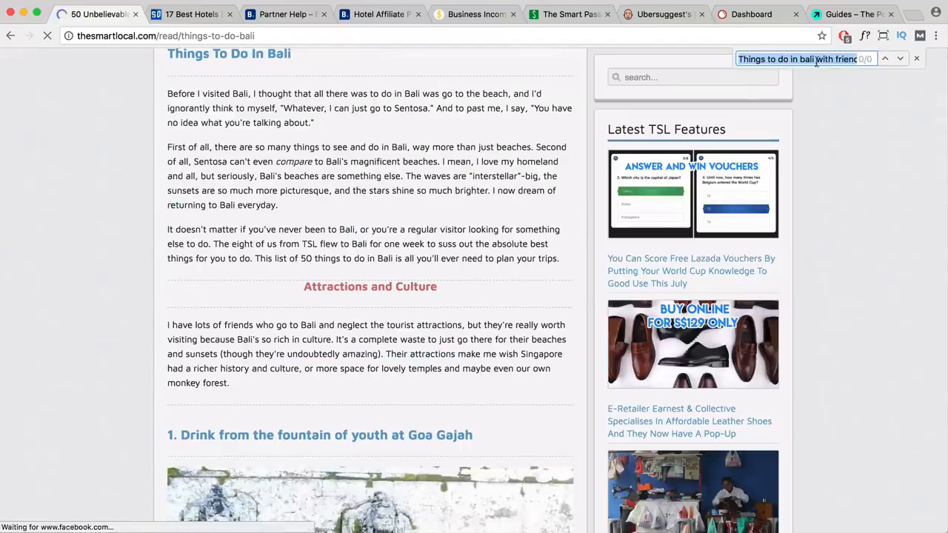
# Switch to Ubersuggest and look up the keyword "Things to do in bali with friends".
pyautogui.click(763, 15)
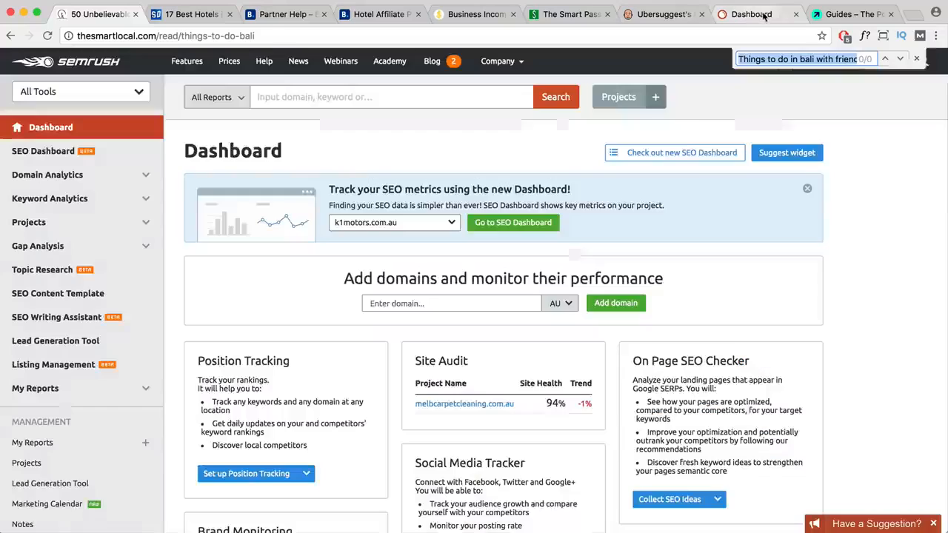
pyautogui.click(662, 14)
pyautogui.scroll(6, 400, 215)
pyautogui.scroll(10, 375, 228)
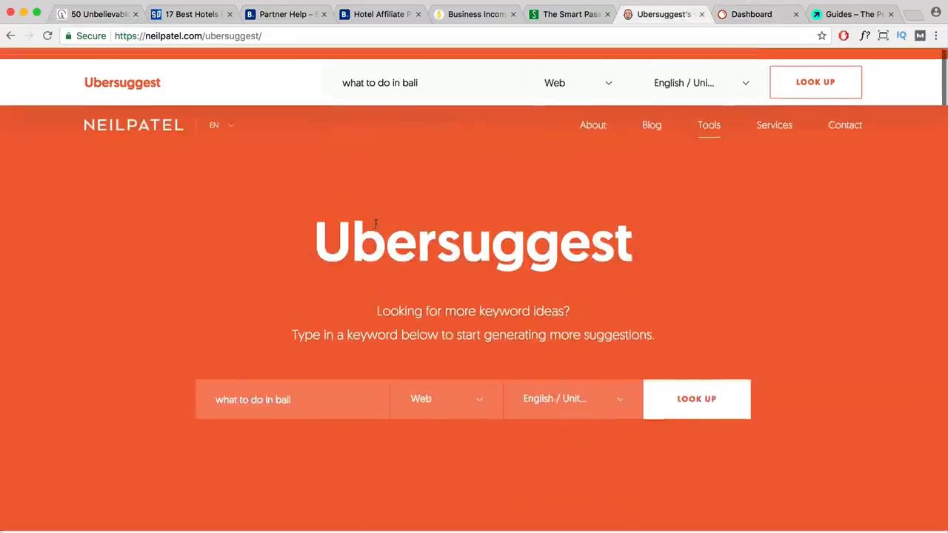
pyautogui.tripleClick(320, 383)
pyautogui.write('Things to do in bali with friends')
pyautogui.scroll(-5, 594, 268)
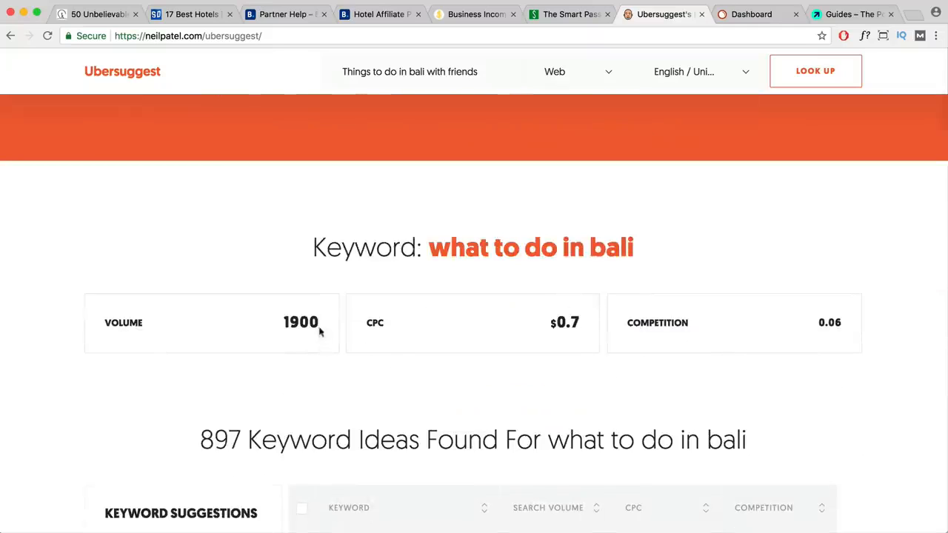
pyautogui.moveTo(319, 328); pyautogui.dragTo(277, 324)
pyautogui.scroll(5, 677, 333)
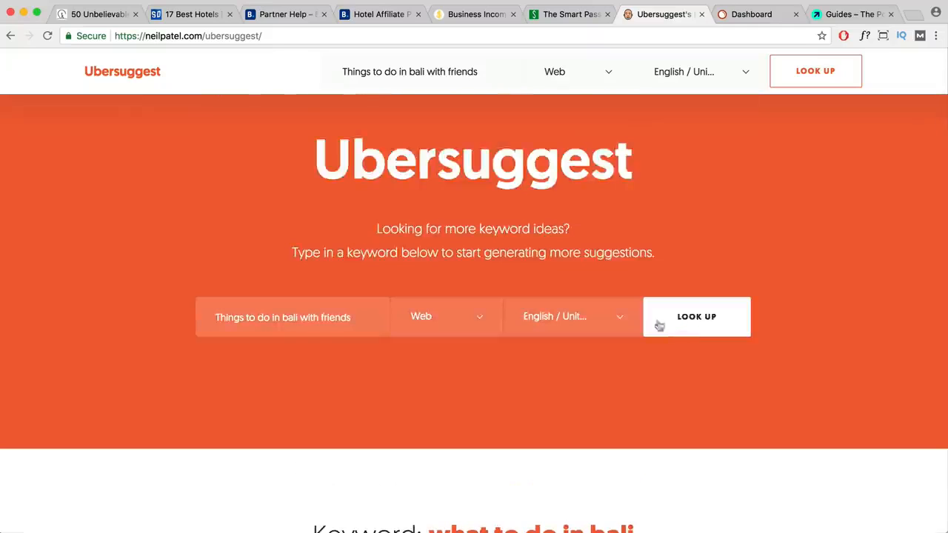
pyautogui.click(658, 323)
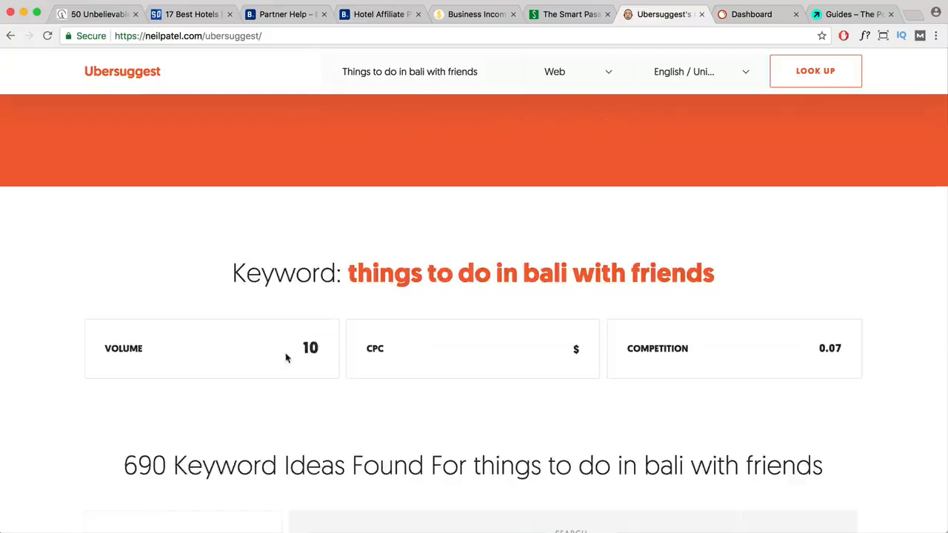
# Check the search volume for "things to do in bali with friends" and look over its related keyword ideas.
pyautogui.moveTo(286, 359); pyautogui.dragTo(328, 349)
pyautogui.scroll(10, 334, 349)
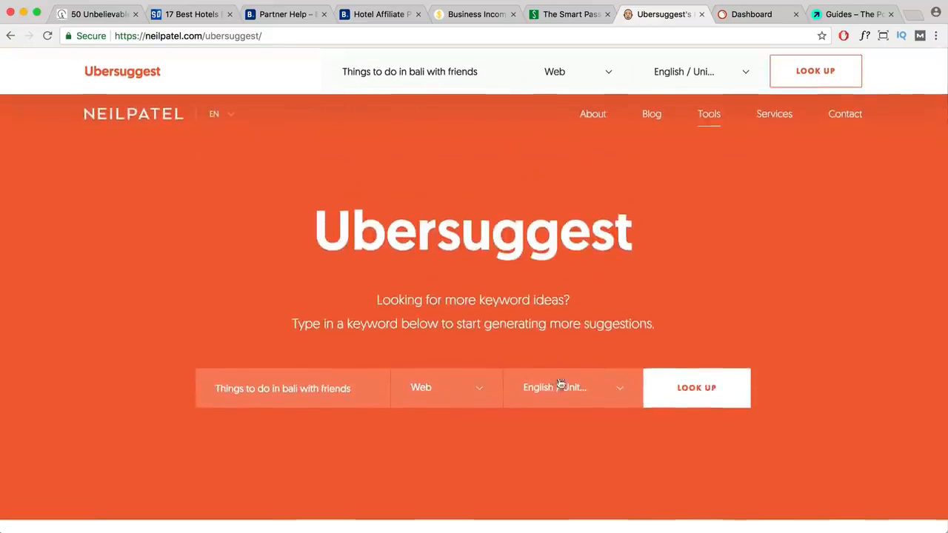
pyautogui.scroll(-10, 559, 383)
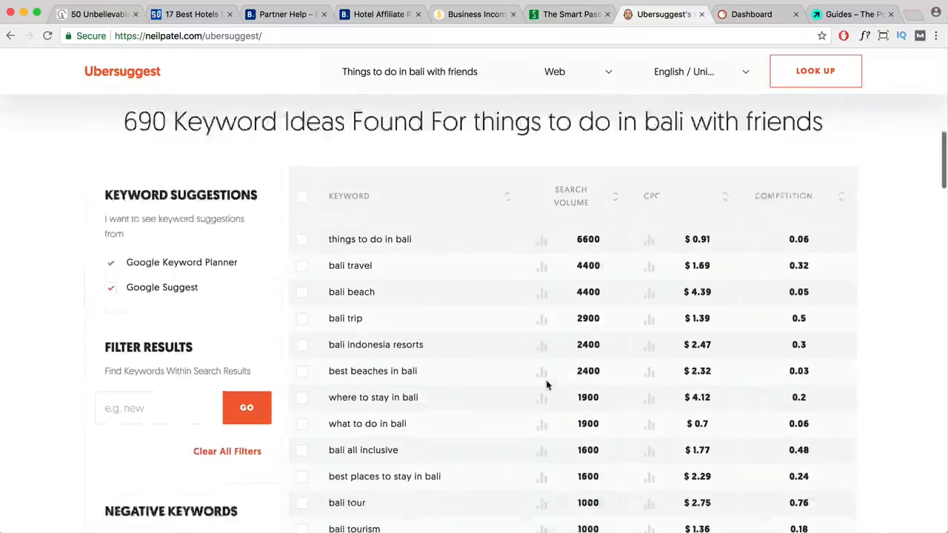
pyautogui.scroll(-3, 546, 385)
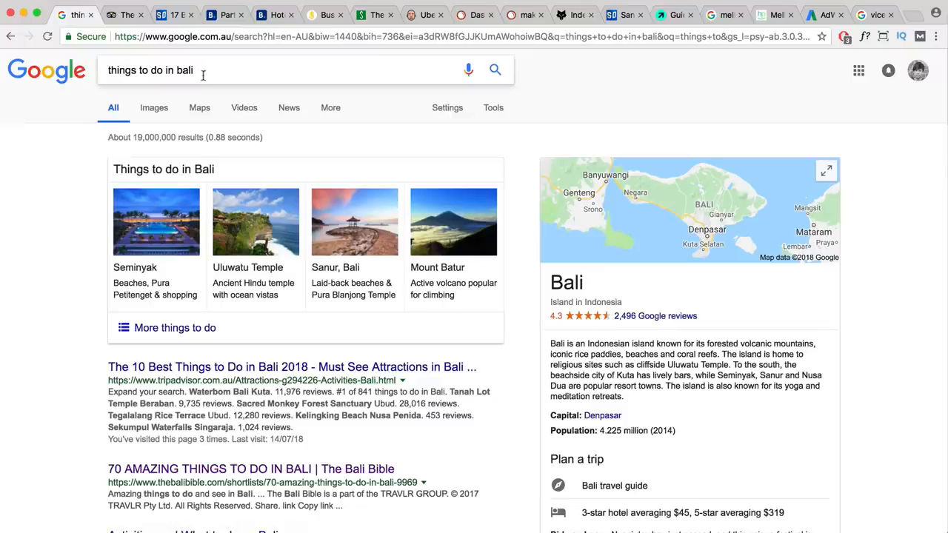
# Copy the phrase "things to do in bali" from the Google search and open the Keyword Difficulty tool in SEMrush.
pyautogui.moveTo(200, 71); pyautogui.dragTo(104, 72)
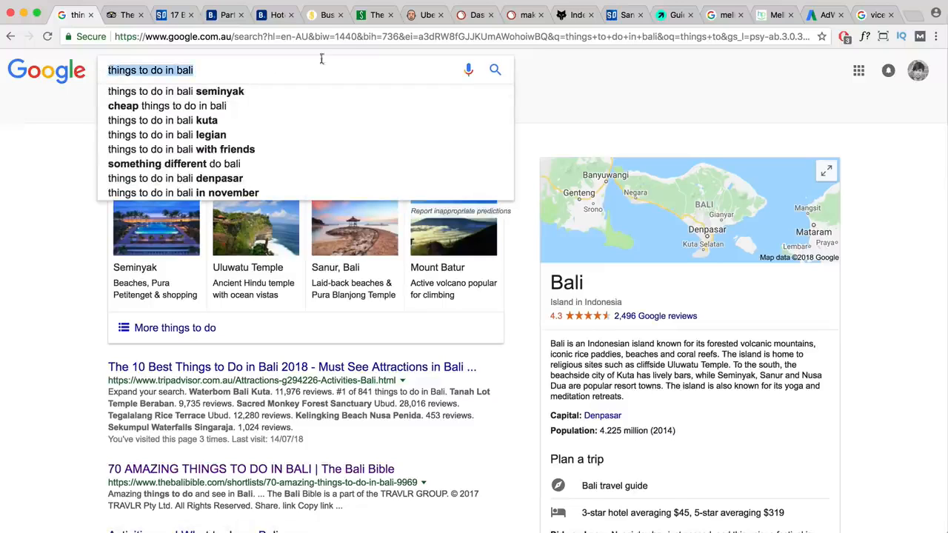
pyautogui.click(476, 17)
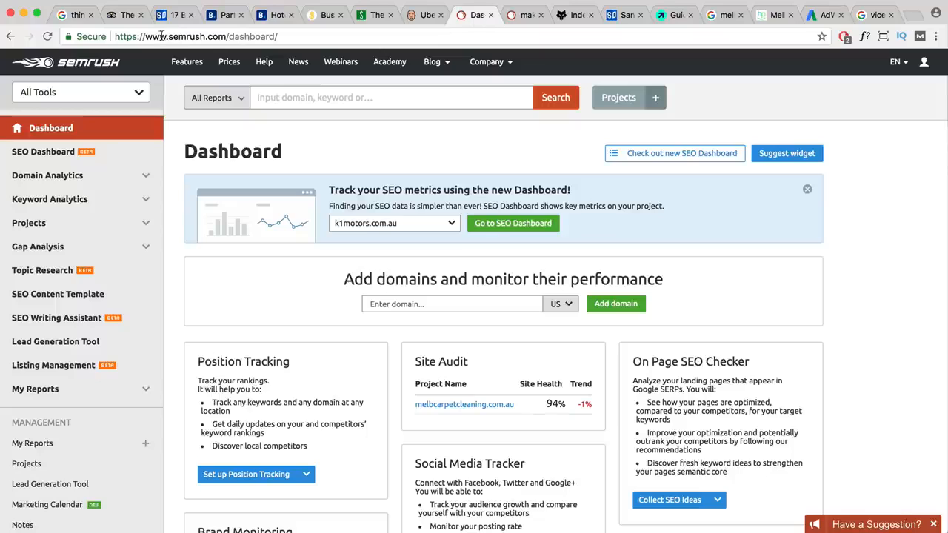
pyautogui.moveTo(169, 37); pyautogui.dragTo(200, 38)
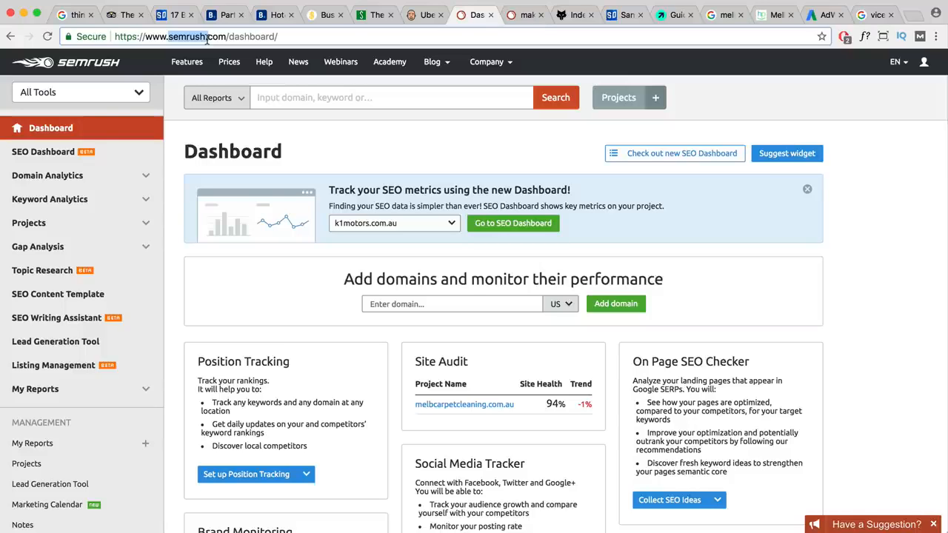
pyautogui.click(306, 94)
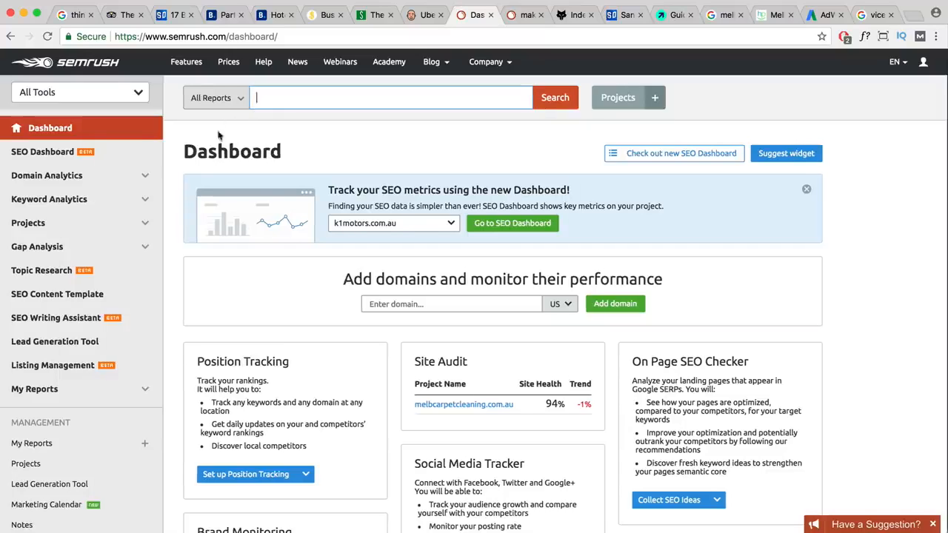
pyautogui.click(61, 202)
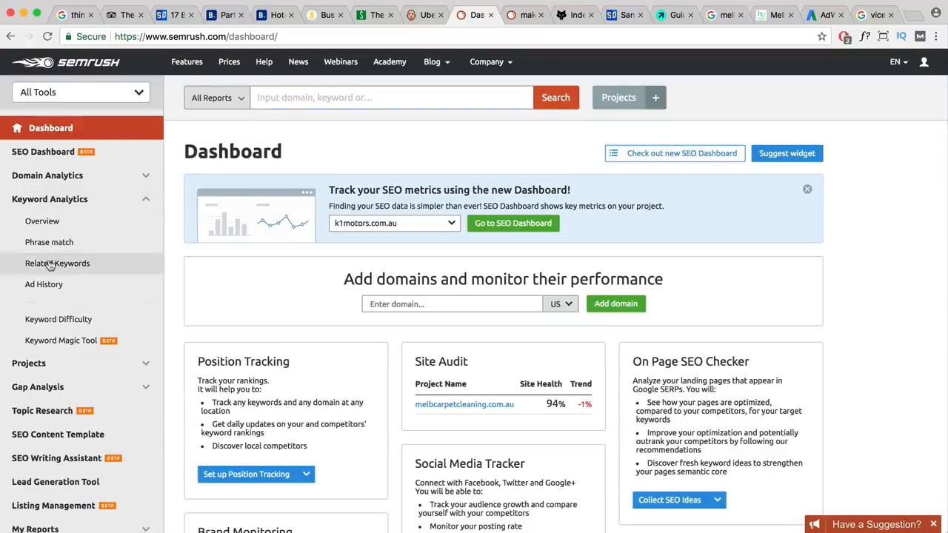
pyautogui.click(59, 321)
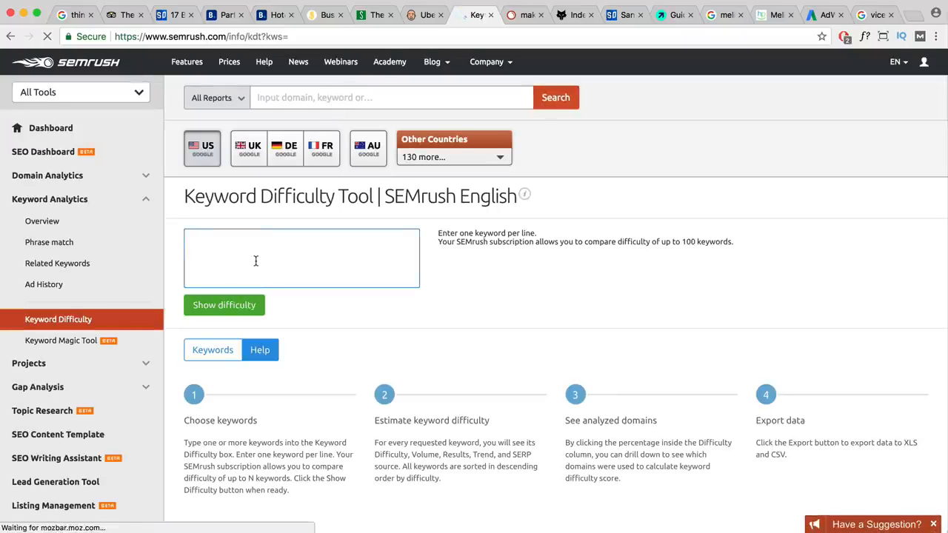
# Look up the SEMrush keyword difficulty of "things to do in bali" and view its results row.
pyautogui.write('things to do in bali')
pyautogui.moveTo(264, 241); pyautogui.dragTo(177, 241)
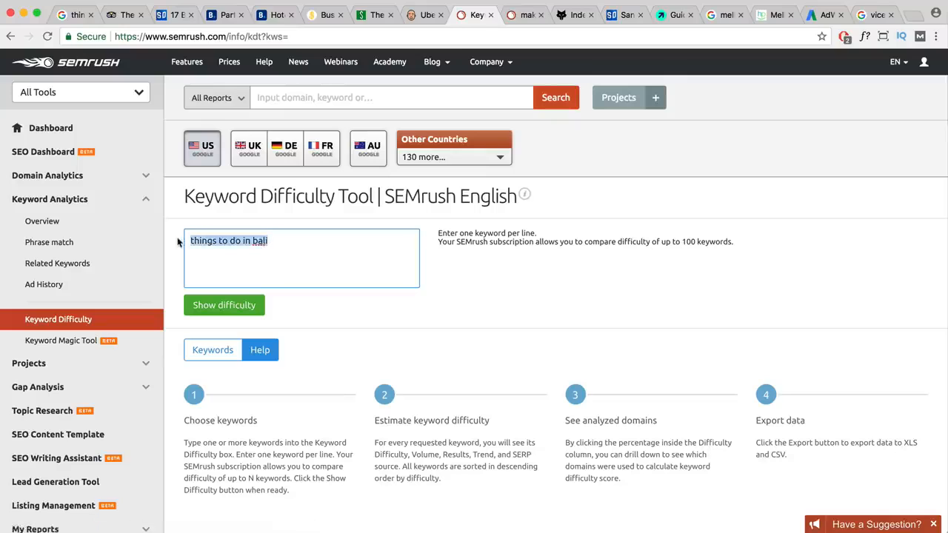
pyautogui.click(237, 306)
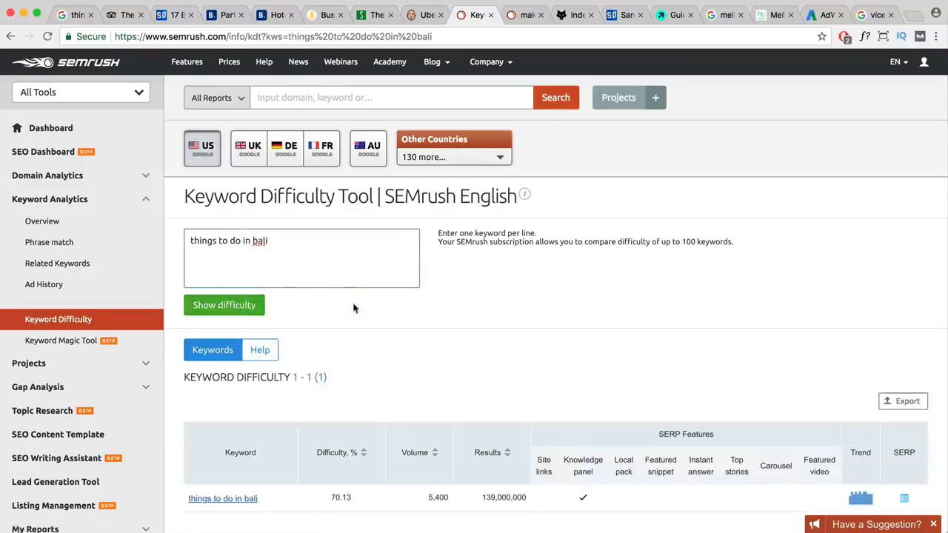
pyautogui.scroll(-2, 348, 319)
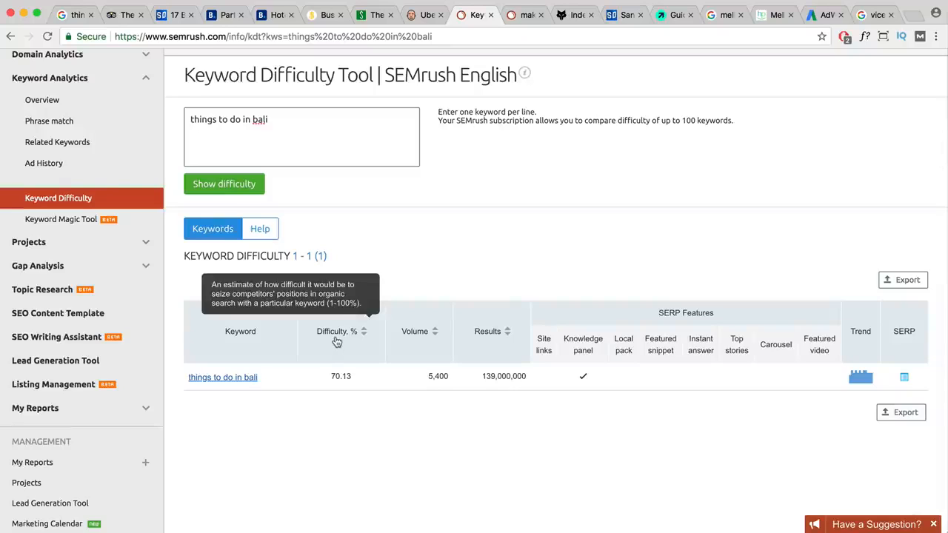
# Look at the Ubersuggest page, then return to SEMrush to review the difficulty and volume of "things to do in bali".
pyautogui.hotkey('ctrl', 'shift', 'Tab')
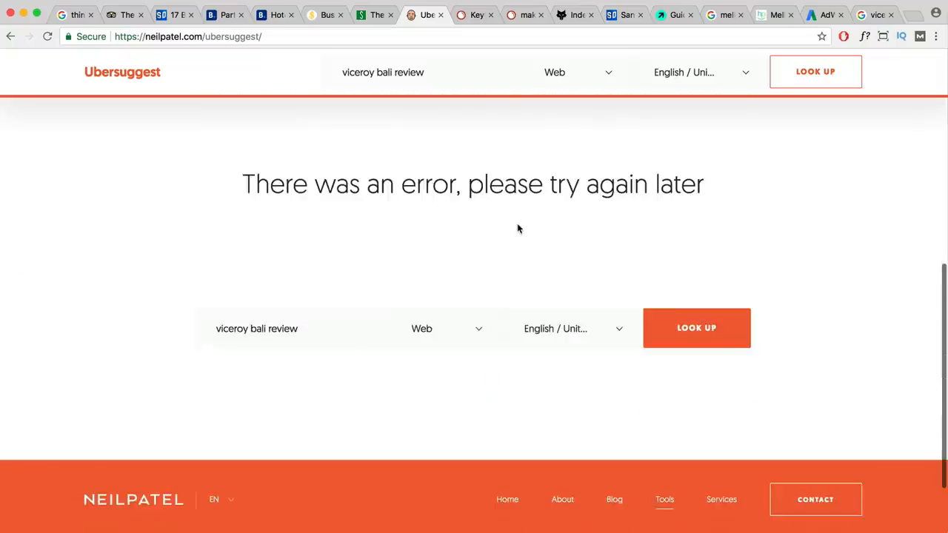
pyautogui.scroll(-1, 519, 228)
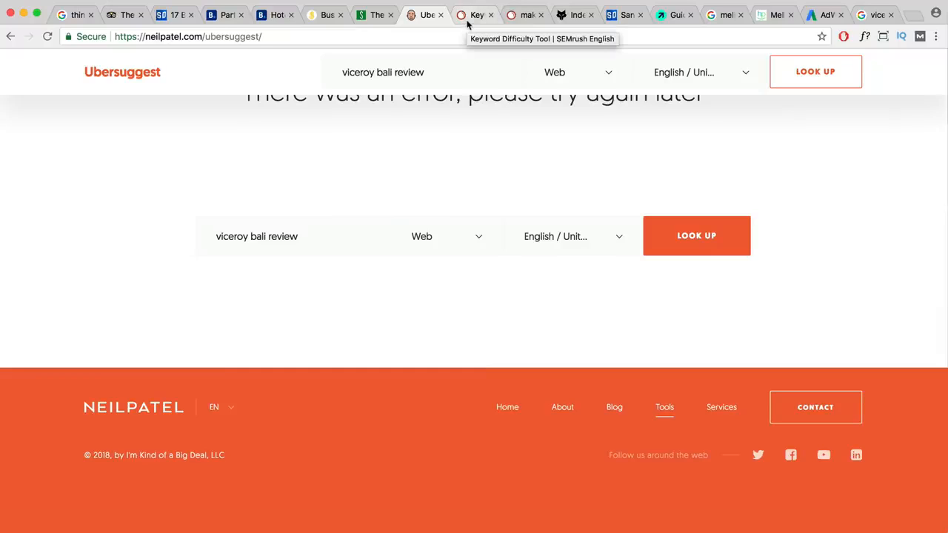
pyautogui.click(475, 16)
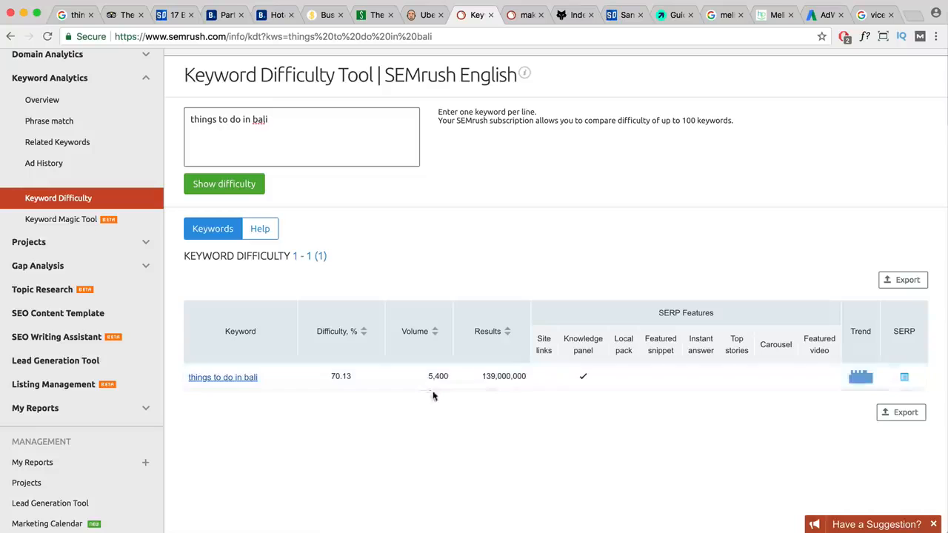
pyautogui.scroll(4, 434, 384)
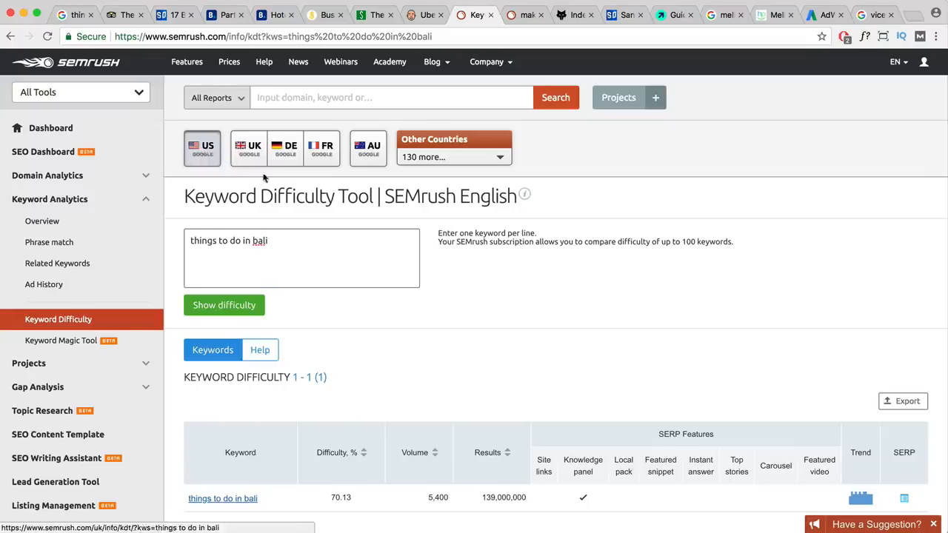
pyautogui.scroll(-1, 239, 178)
pyautogui.scroll(-1, 407, 154)
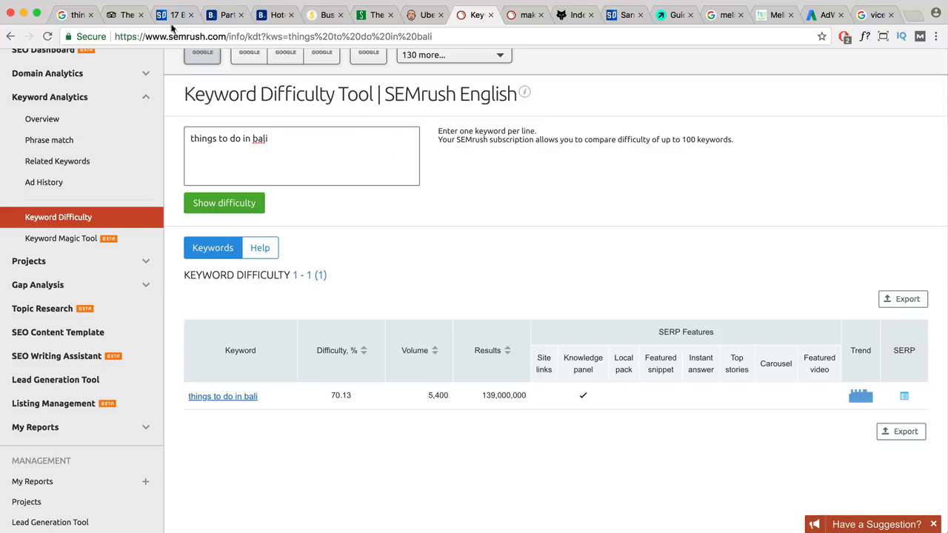
# Switch to TripAdvisor's "5-Star Hotels in Bali" page and view its heading and first listings.
pyautogui.click(122, 16)
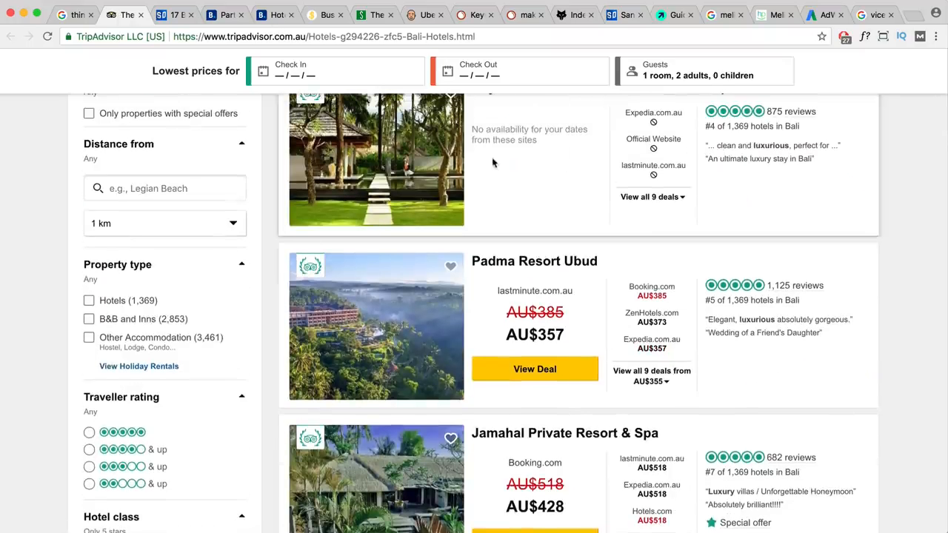
pyautogui.scroll(10, 493, 156)
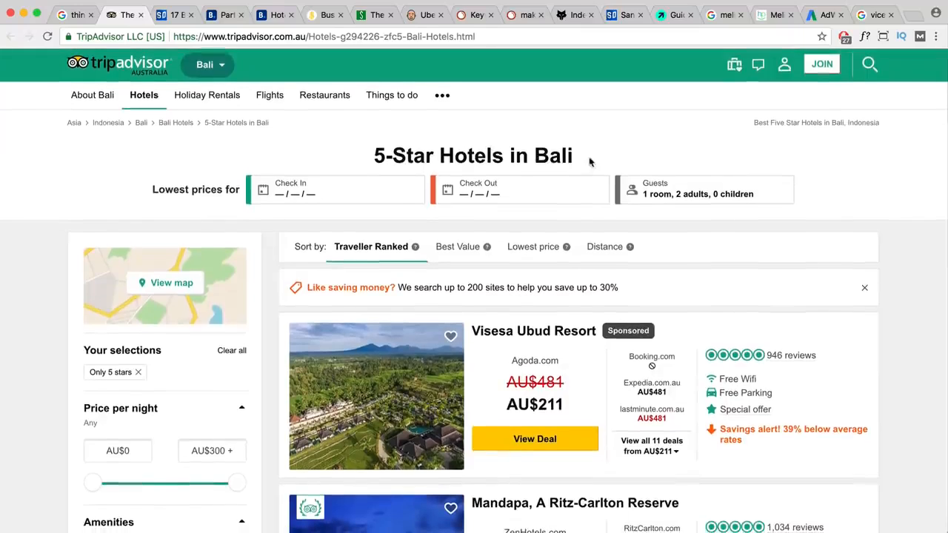
# Examine TripAdvisor's 5-Star Hotels in Bali listing, from the page heading through the hotel entries to Viceroy Bali.
pyautogui.moveTo(586, 157); pyautogui.dragTo(376, 148)
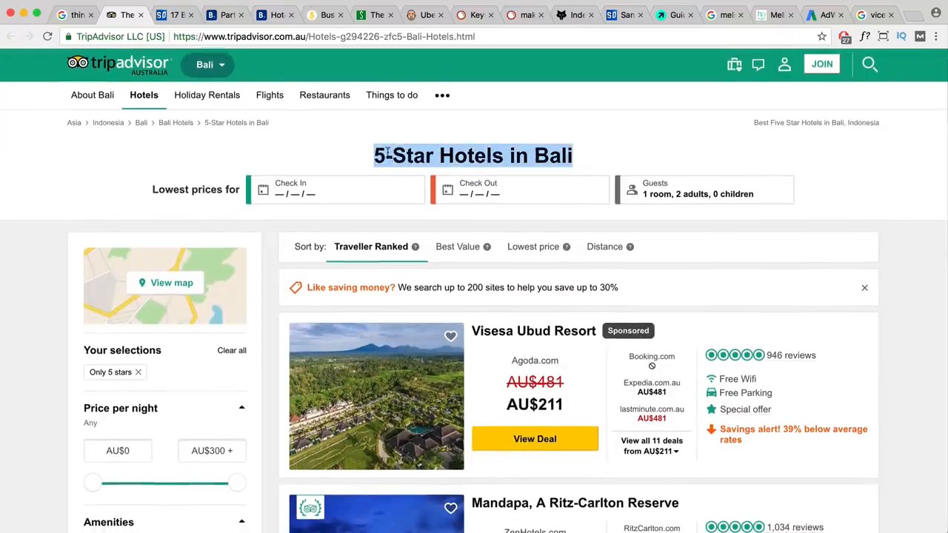
pyautogui.scroll(-1, 624, 181)
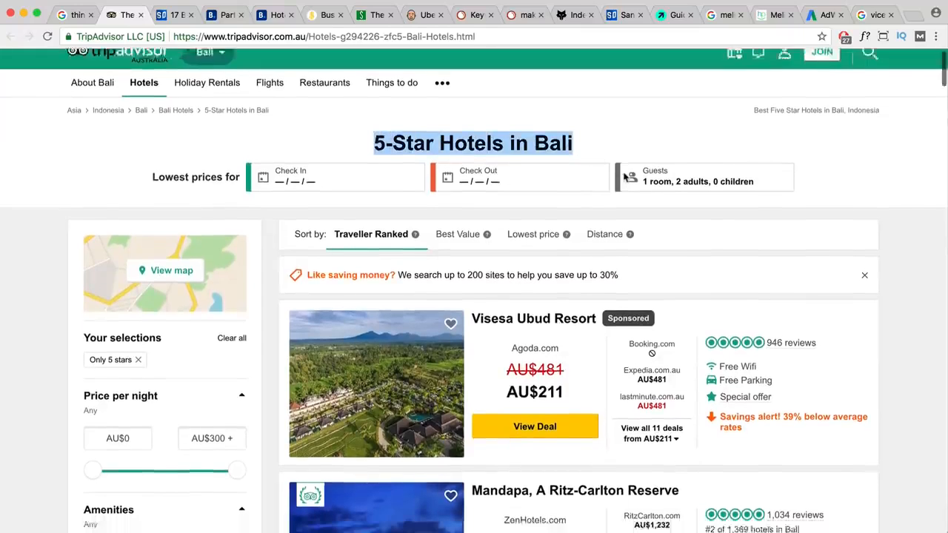
pyautogui.scroll(-2, 628, 177)
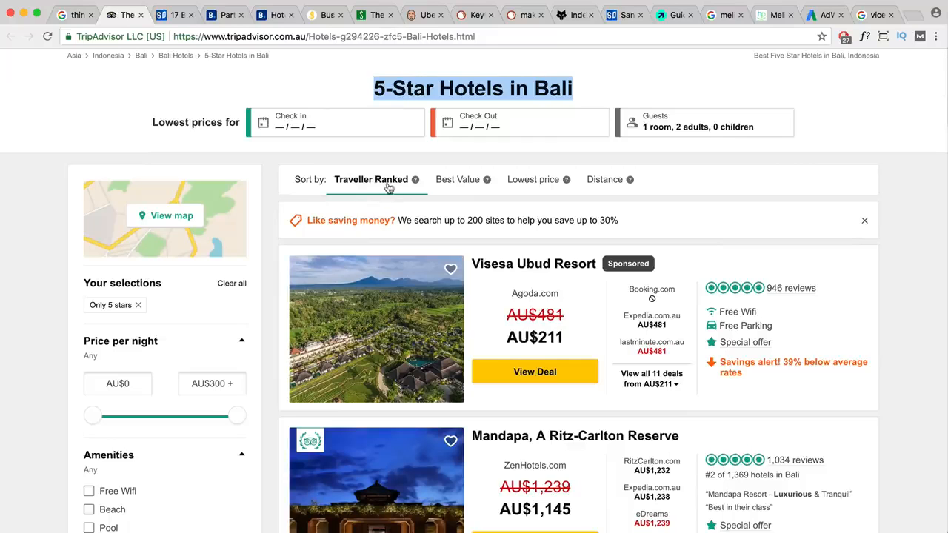
pyautogui.scroll(-2, 472, 207)
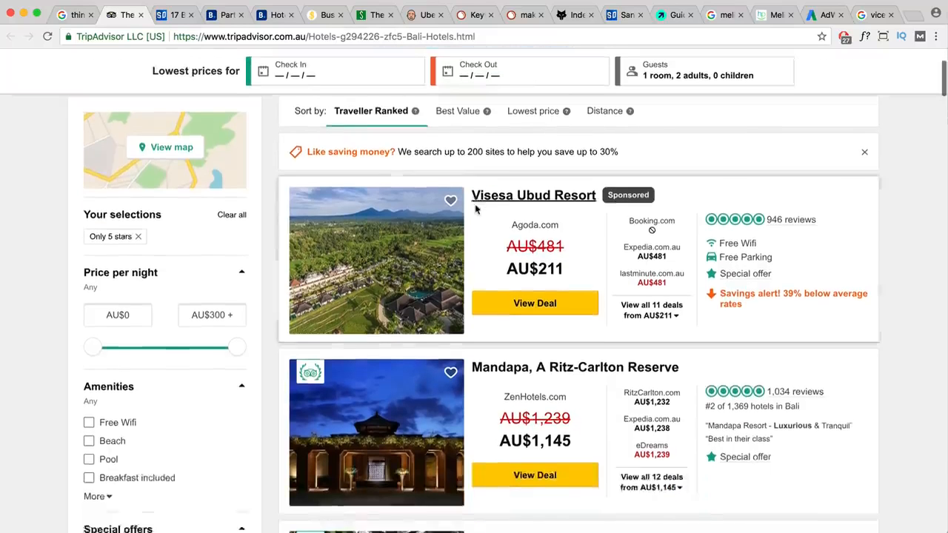
pyautogui.scroll(-6, 474, 210)
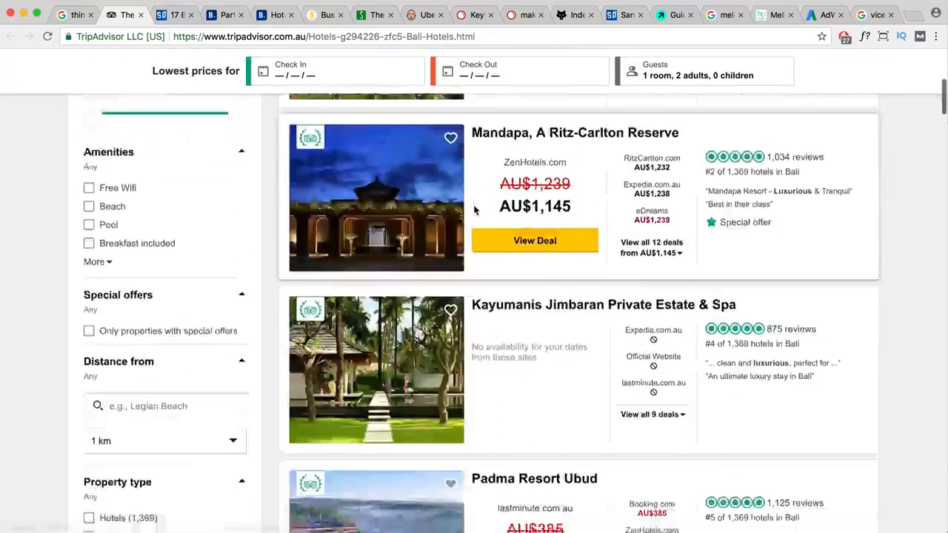
pyautogui.scroll(-3, 475, 210)
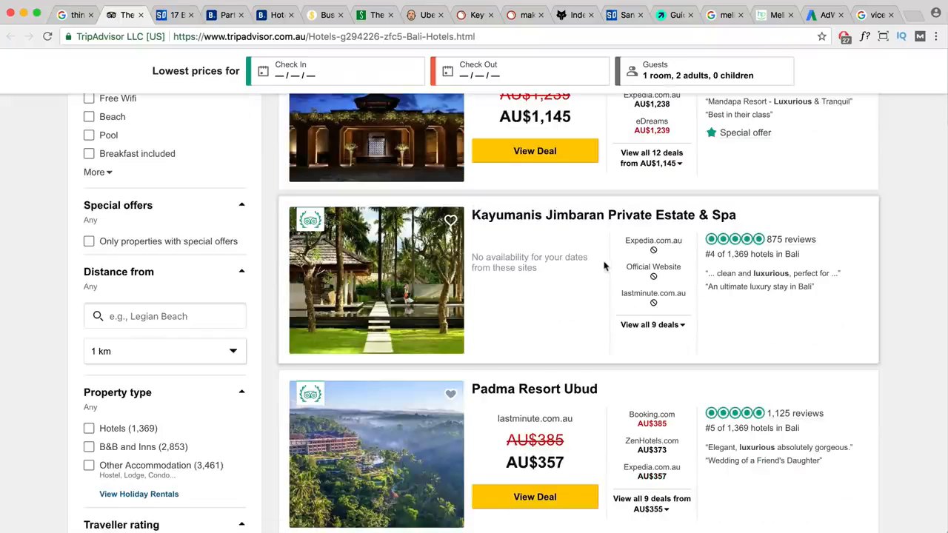
pyautogui.scroll(-4, 603, 265)
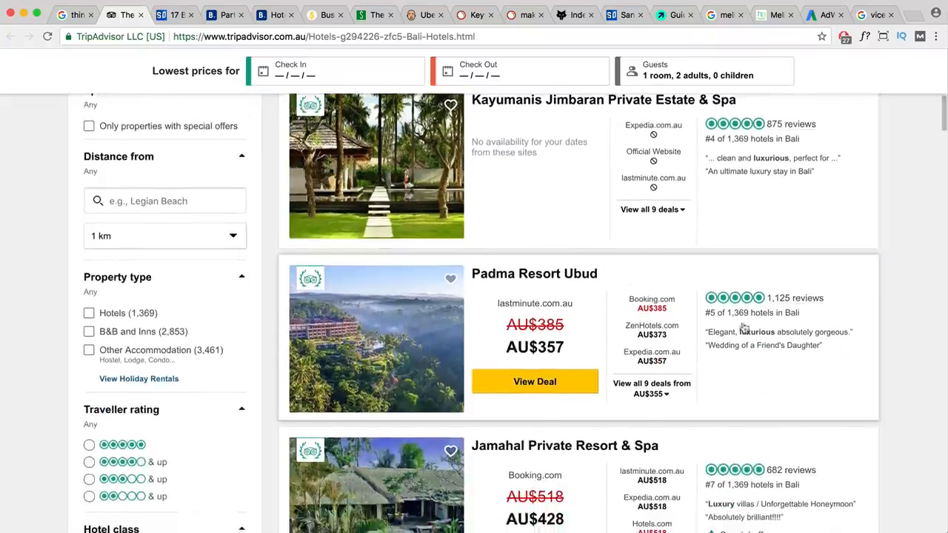
pyautogui.scroll(-12, 850, 356)
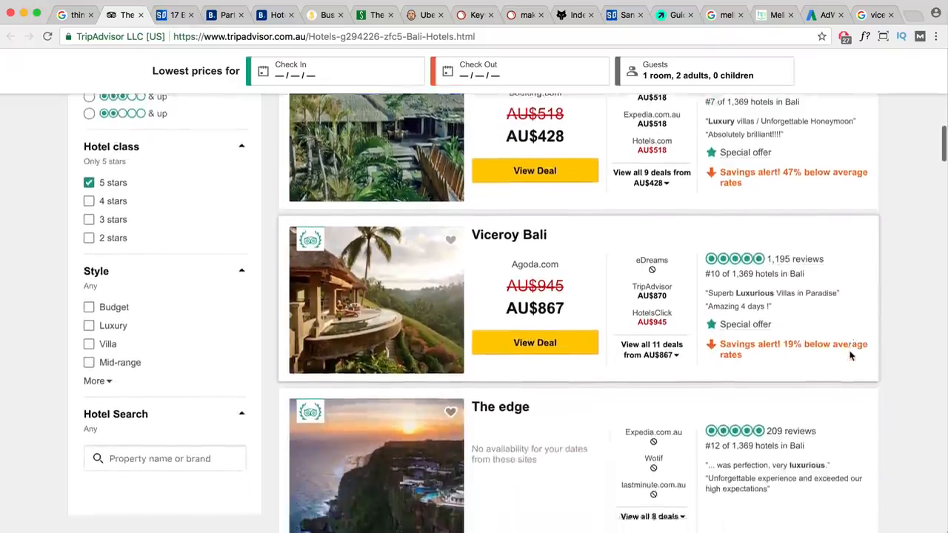
pyautogui.scroll(-2, 850, 356)
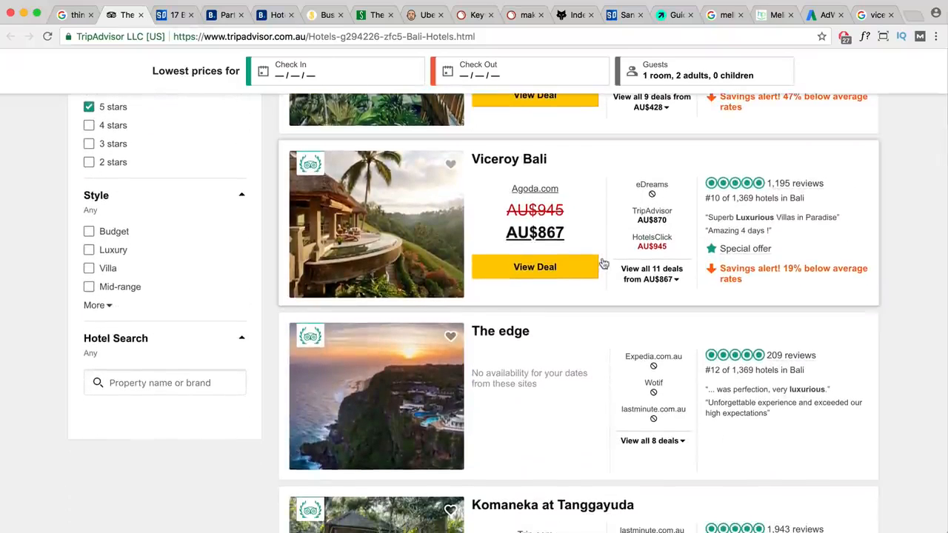
pyautogui.scroll(3, 603, 264)
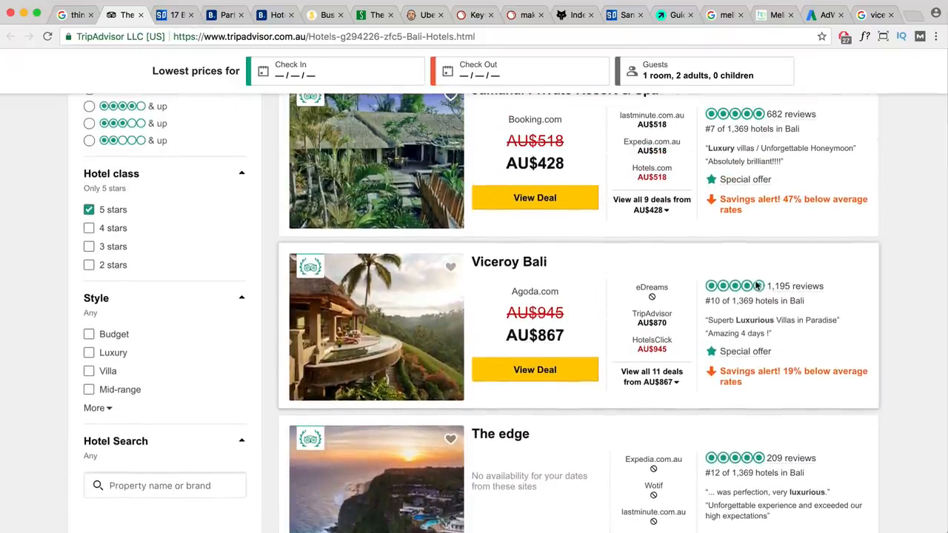
pyautogui.scroll(3, 757, 286)
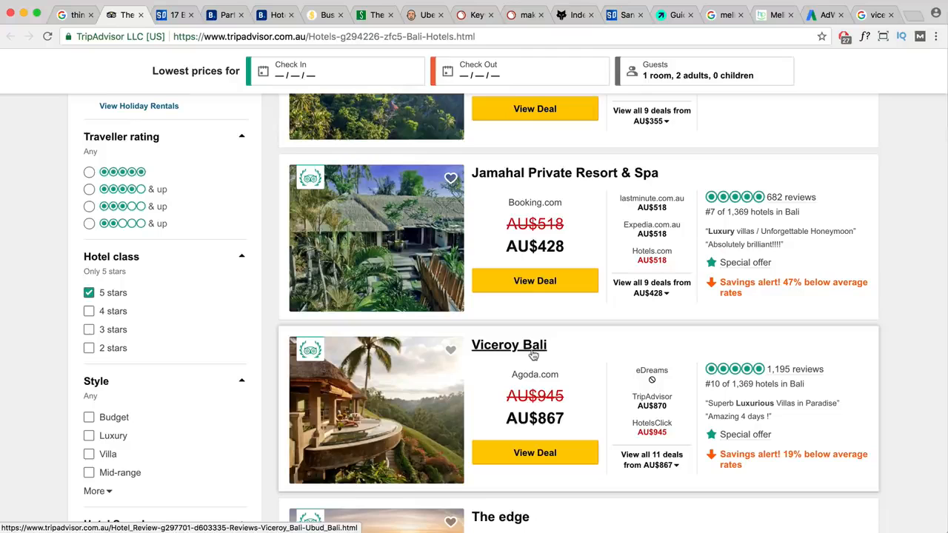
# Switch to the Google results for "viceroy bali review" and examine the search query.
pyautogui.click(866, 16)
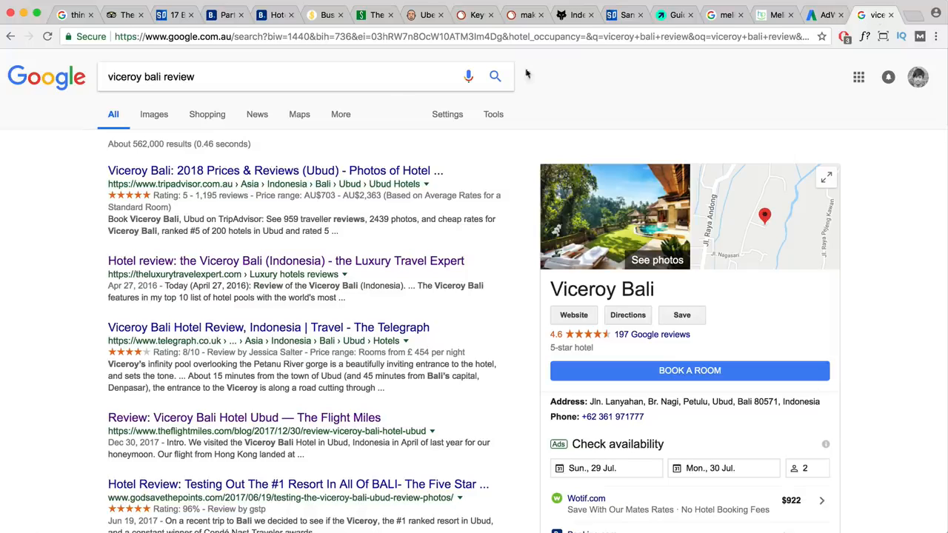
pyautogui.click(216, 80)
pyautogui.moveTo(215, 78); pyautogui.dragTo(104, 76)
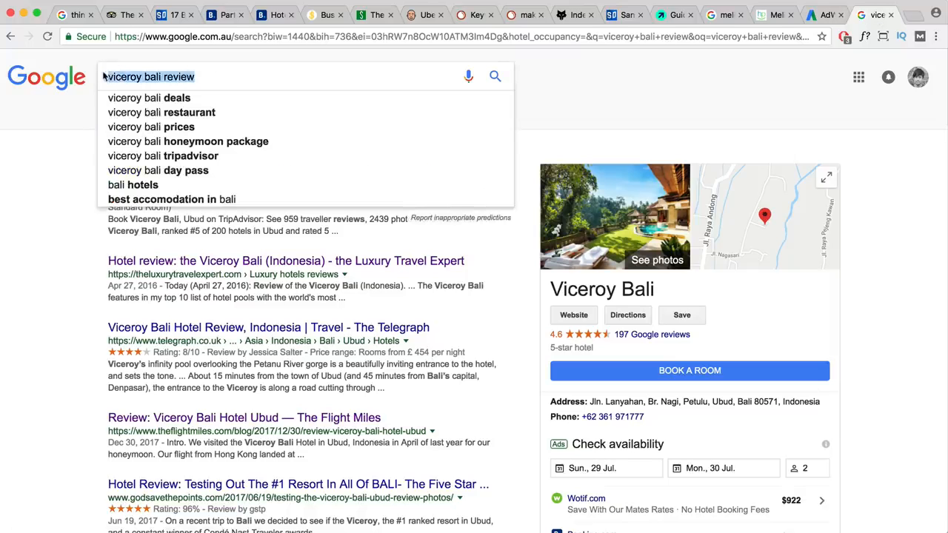
pyautogui.click(223, 76)
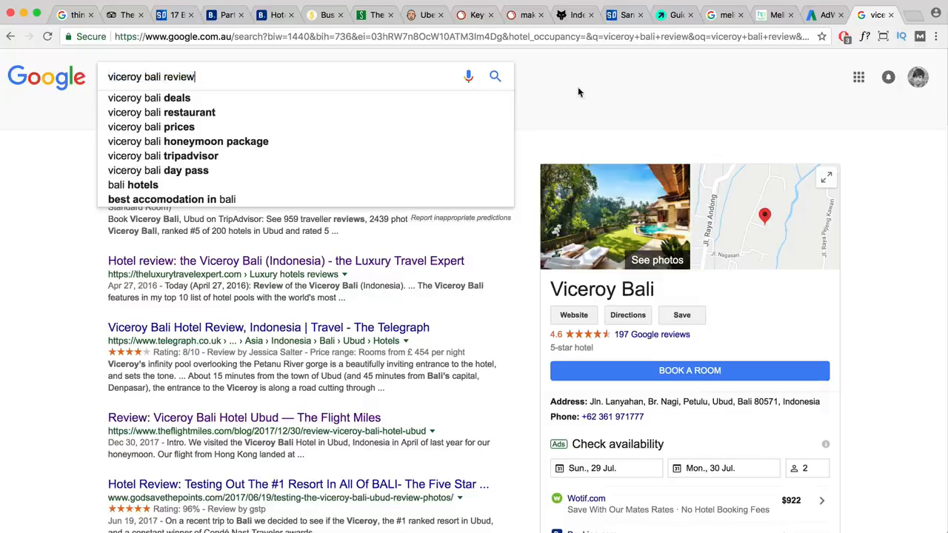
pyautogui.click(580, 93)
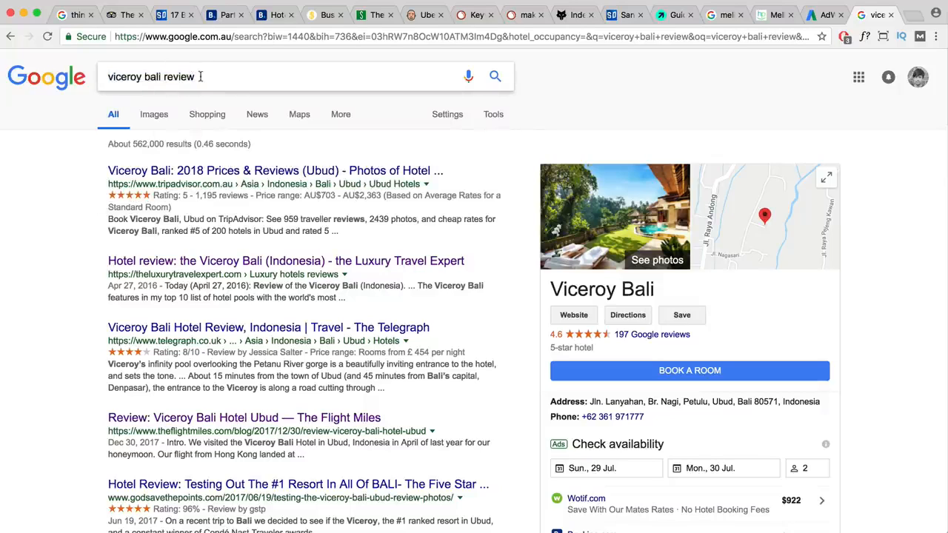
# Open the Luxury Travel Expert and The Flight Miles reviews of Viceroy Bali in new tabs and look over the remaining results.
pyautogui.scroll(-3, 255, 237)
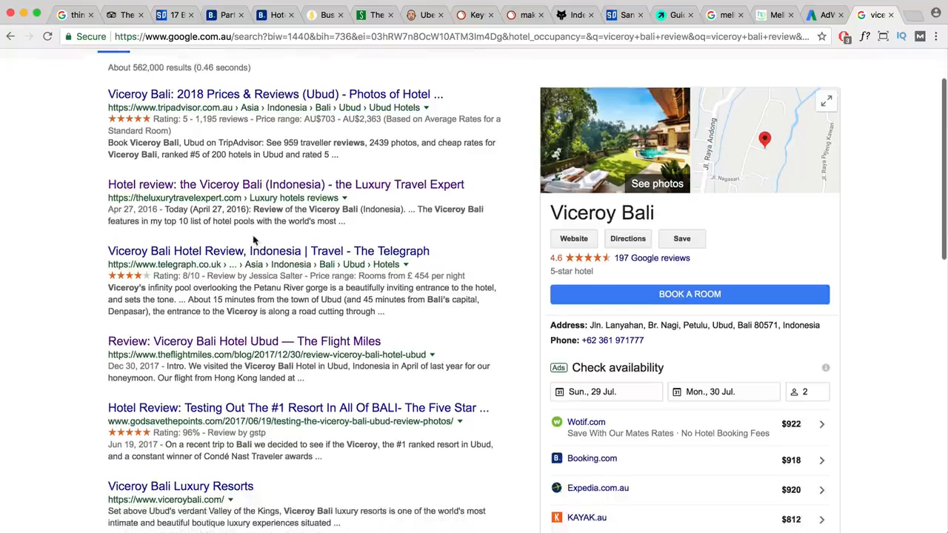
pyautogui.rightClick(264, 172)
pyautogui.click(264, 172)
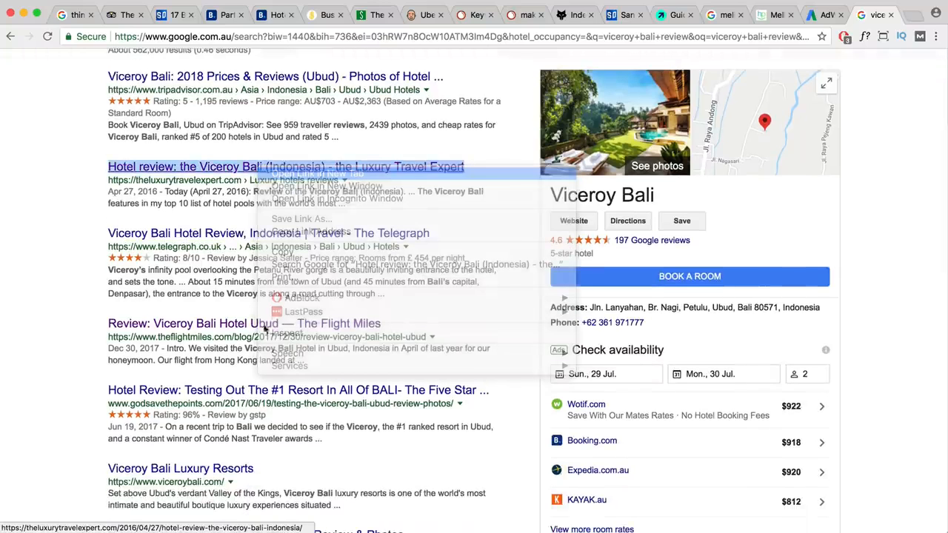
pyautogui.rightClick(250, 325)
pyautogui.click(255, 329)
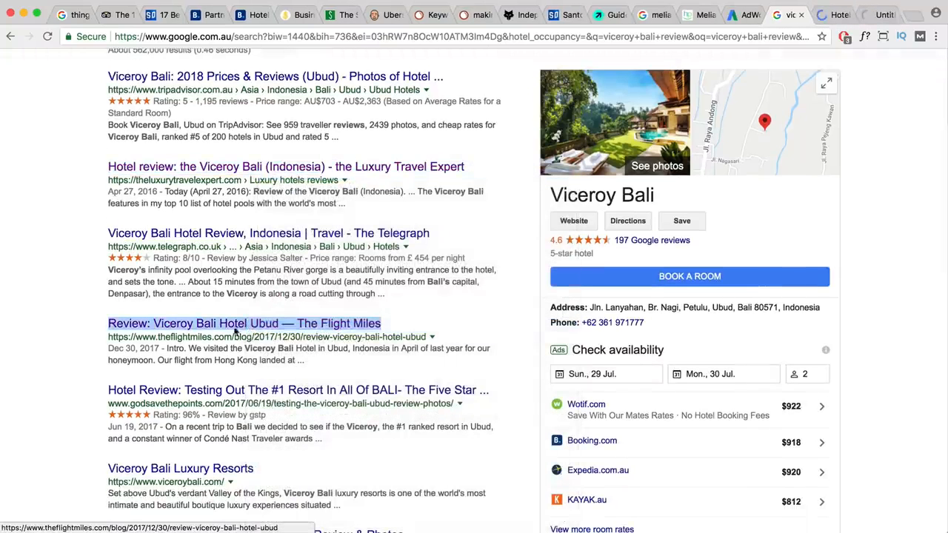
pyautogui.scroll(-3, 244, 329)
pyautogui.scroll(-5, 241, 326)
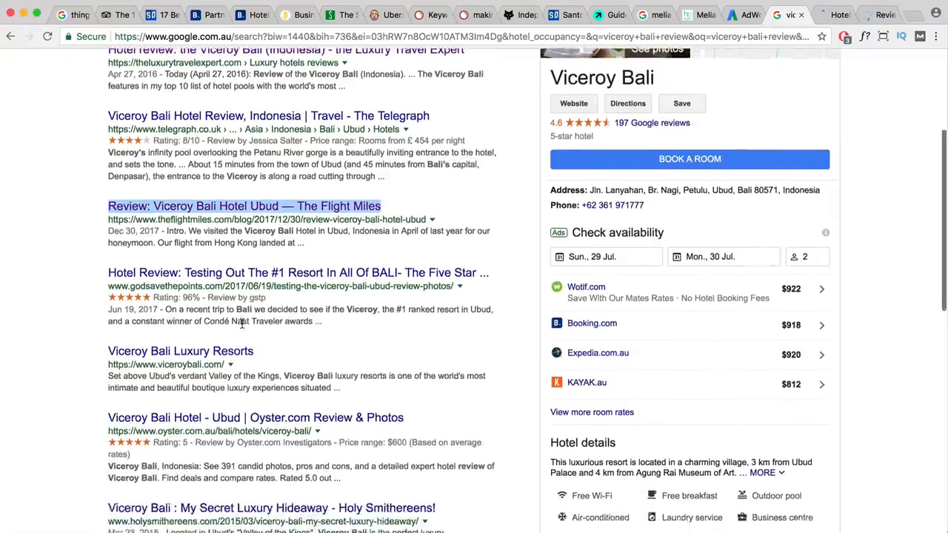
pyautogui.scroll(10, 239, 326)
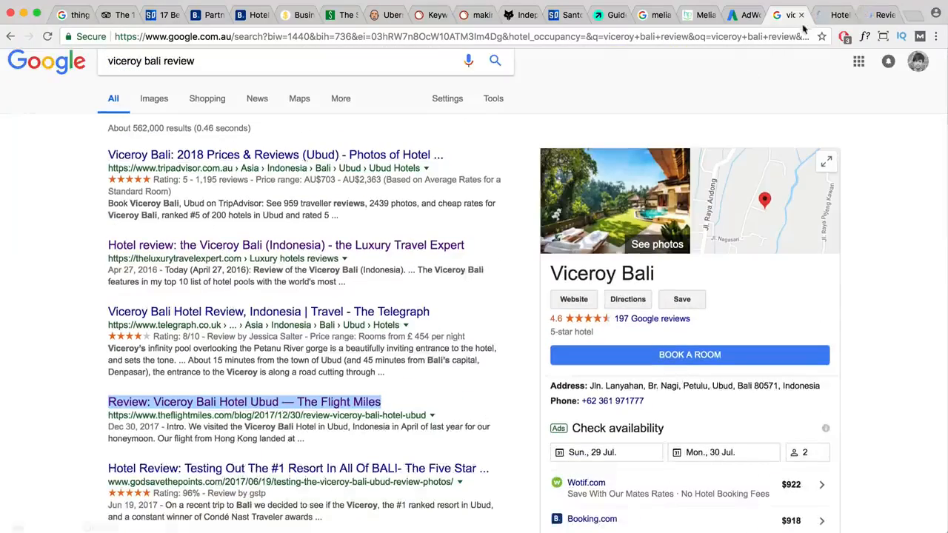
# Read through the Luxury Travel Expert's Viceroy Bali review, covering the introduction, slideshow, pros, cons and verdict.
pyautogui.click(835, 15)
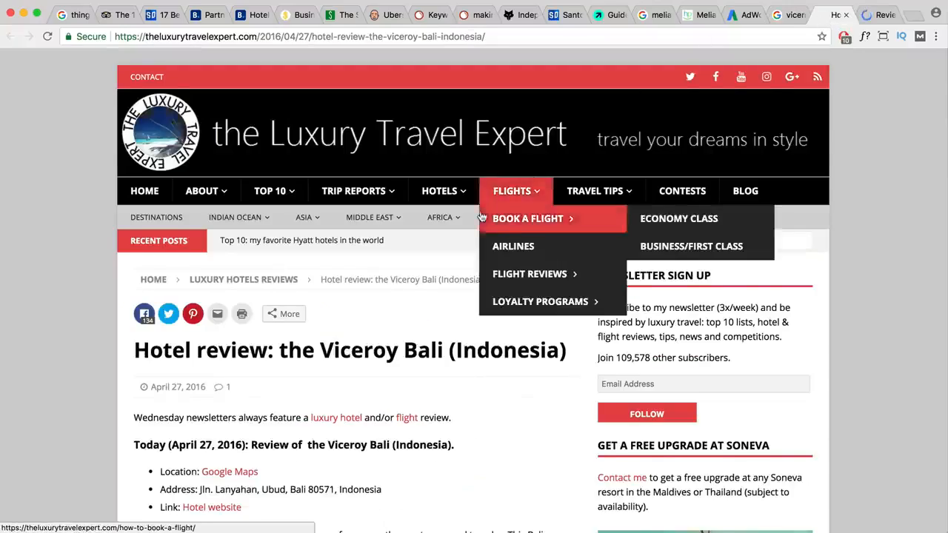
pyautogui.scroll(-12, 476, 214)
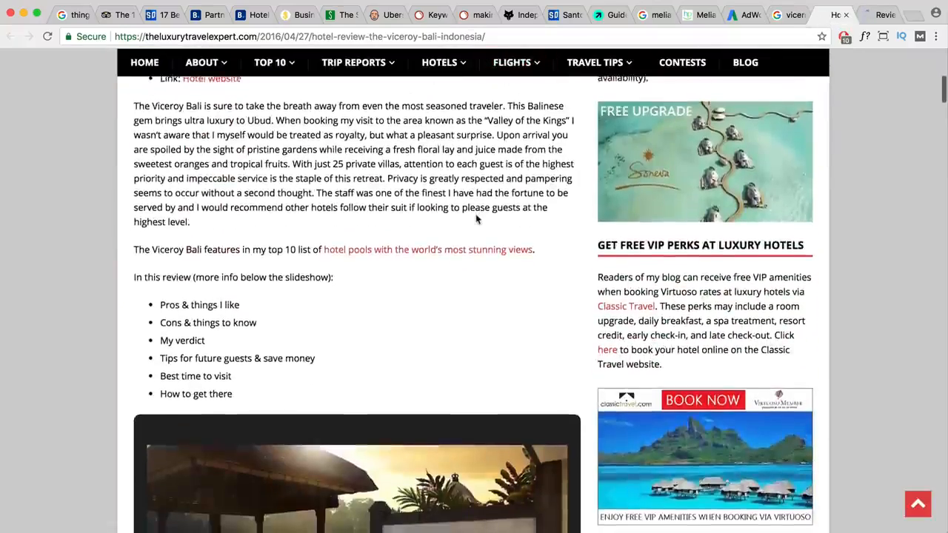
pyautogui.scroll(-8, 477, 216)
pyautogui.scroll(-12, 475, 214)
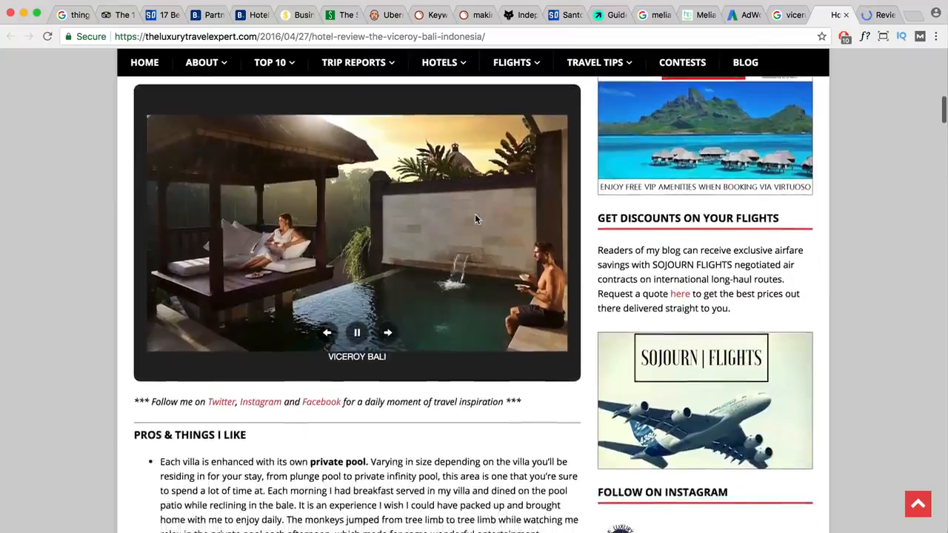
pyautogui.scroll(-16, 476, 213)
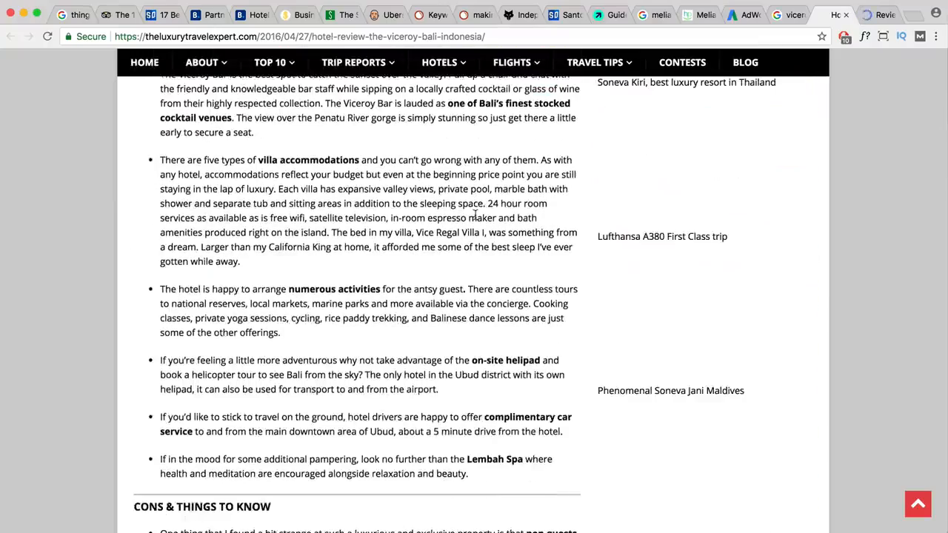
pyautogui.scroll(-10, 476, 214)
pyautogui.scroll(-5, 426, 278)
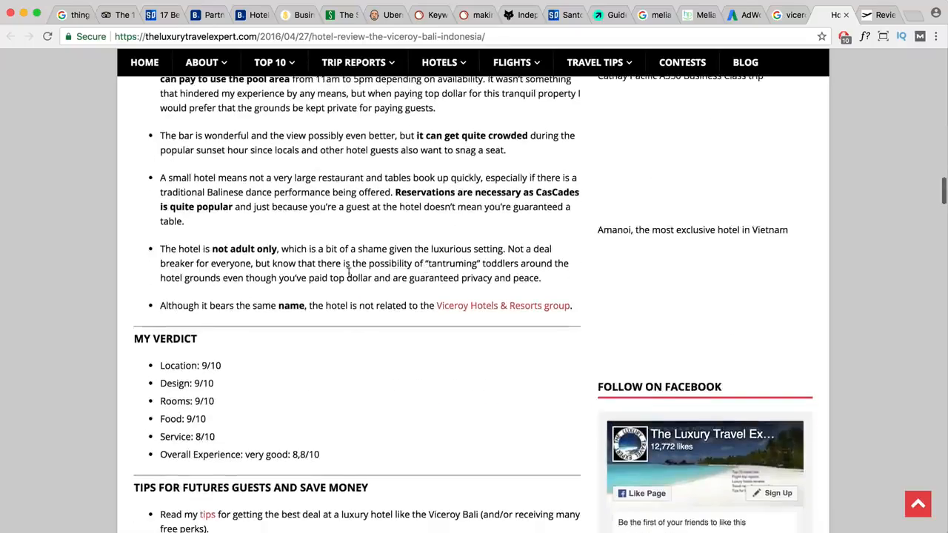
# Look through The Flight Miles' Viceroy Bali Hotel Ubud review and its photos.
pyautogui.click(880, 15)
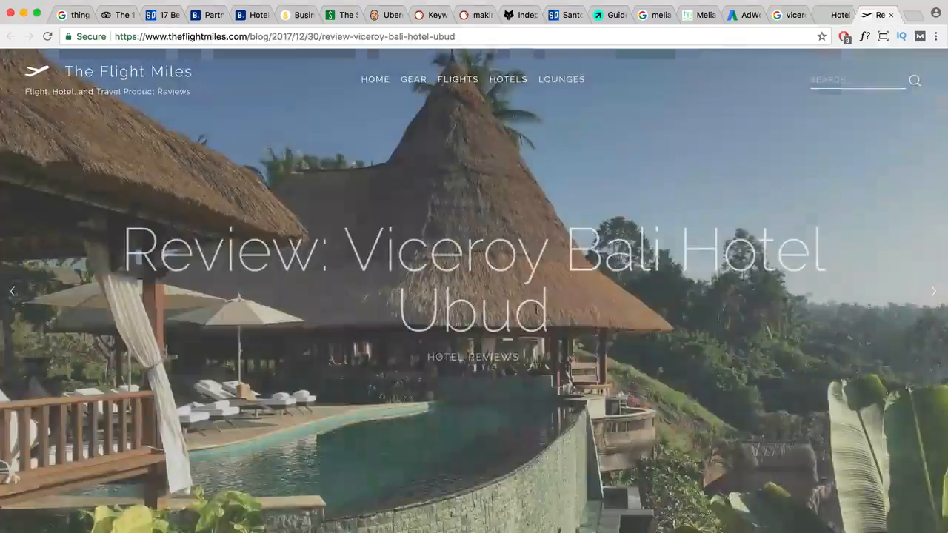
pyautogui.scroll(-20, 536, 309)
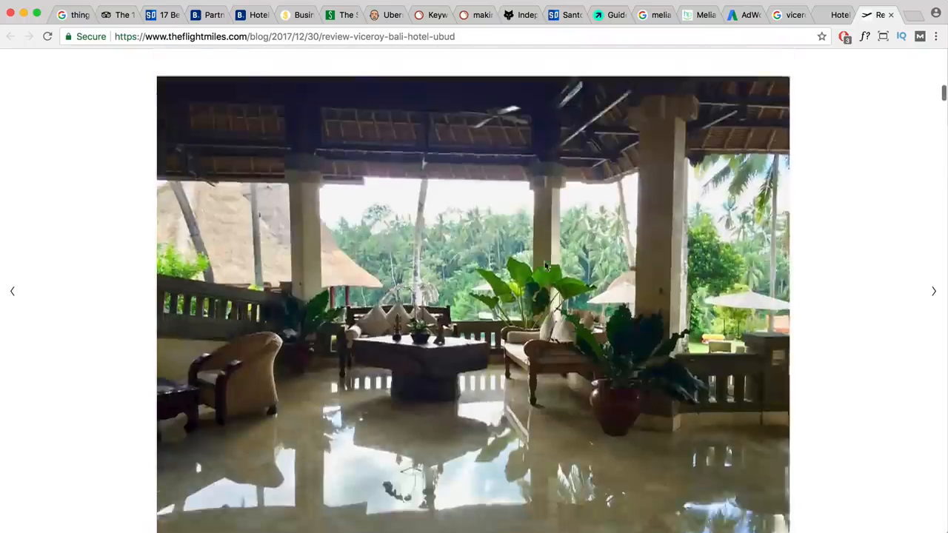
pyautogui.scroll(-8, 546, 265)
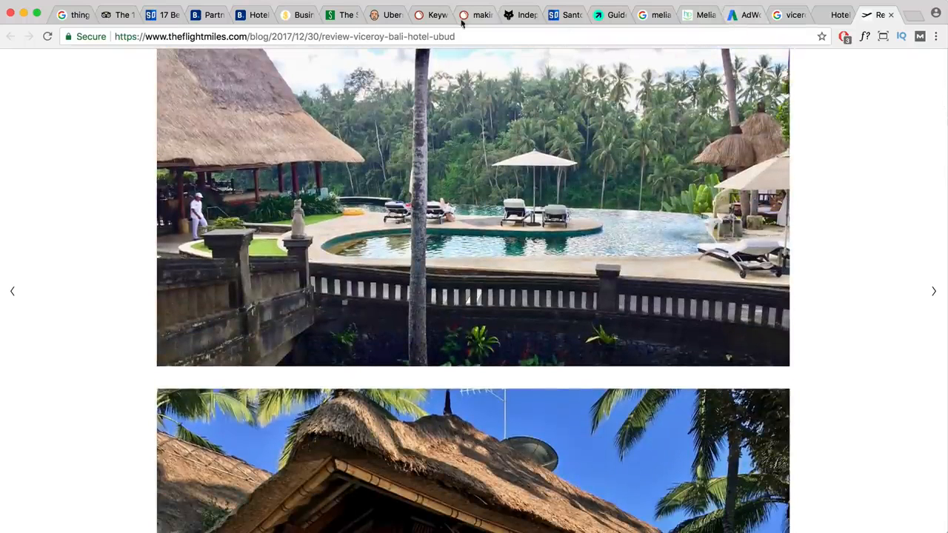
# Check the keyword "viceroy bali review" in Ubersuggest and examine the related keywords' monthly searches in the AdWords Keyword Planner.
pyautogui.click(386, 15)
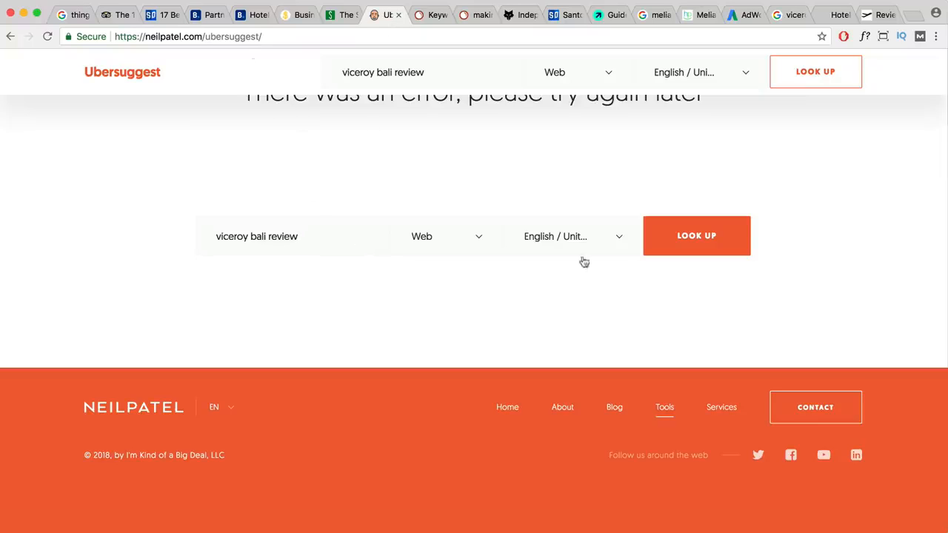
pyautogui.scroll(3, 517, 342)
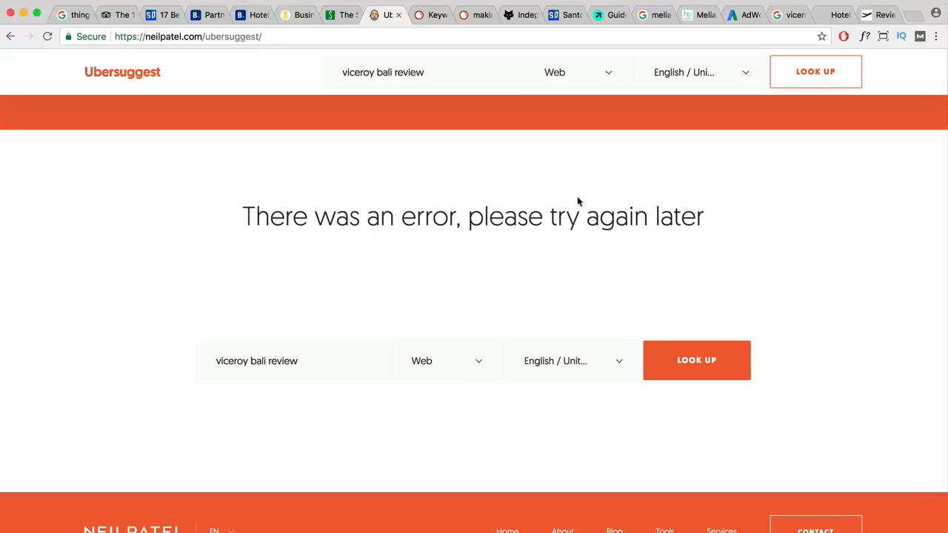
pyautogui.click(752, 17)
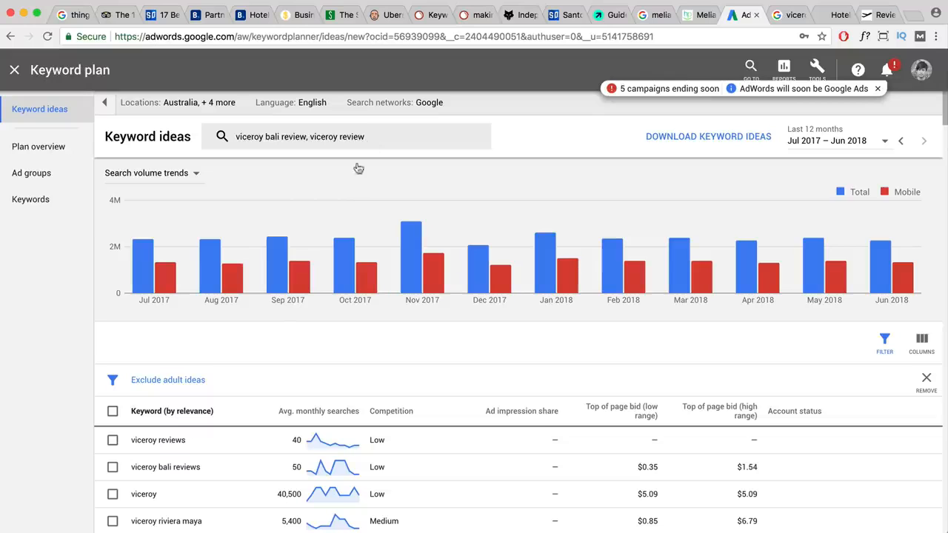
pyautogui.scroll(-2, 273, 332)
pyautogui.scroll(-2, 274, 332)
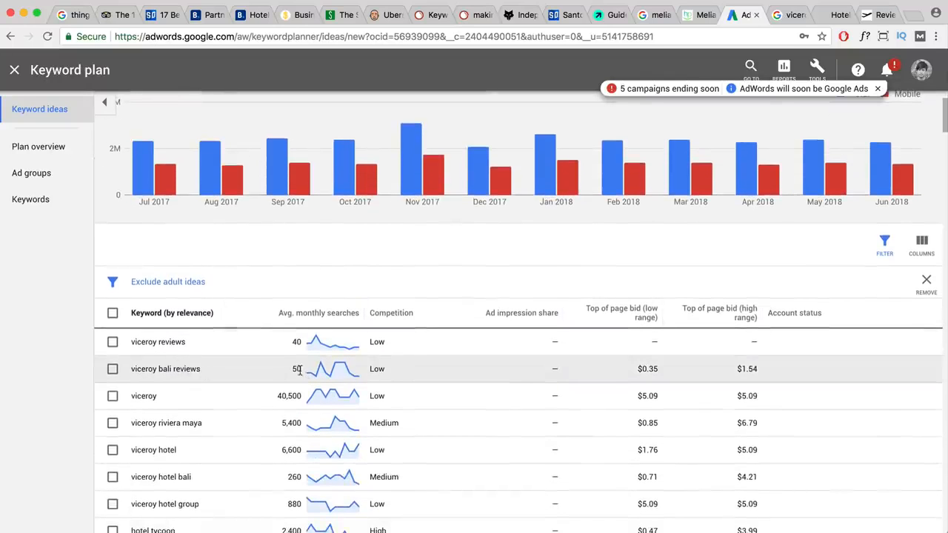
pyautogui.scroll(-10, 296, 369)
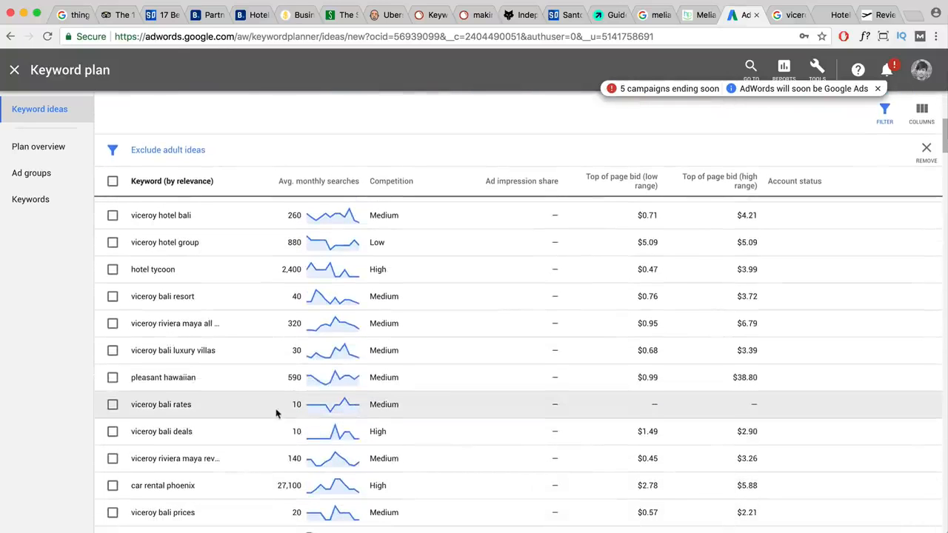
pyautogui.scroll(-4, 273, 407)
pyautogui.scroll(12, 271, 411)
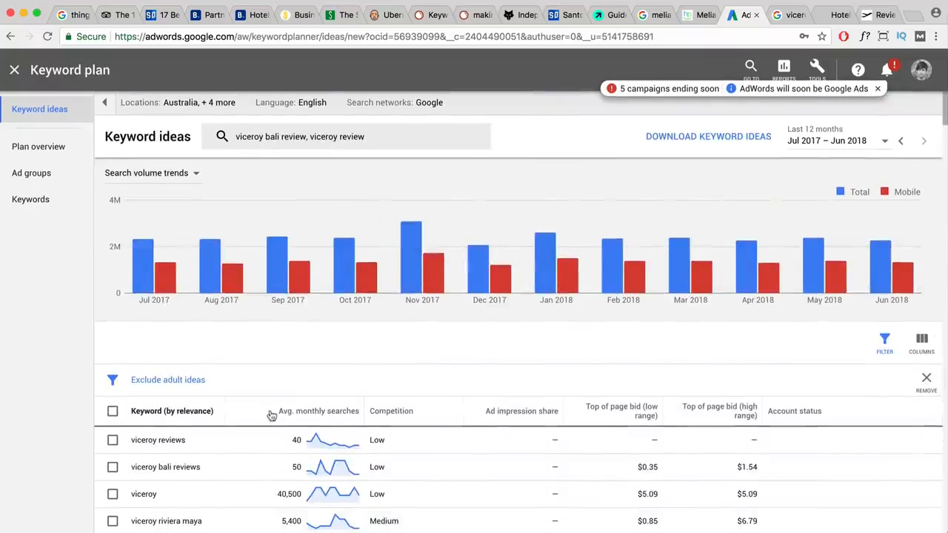
pyautogui.moveTo(270, 413)
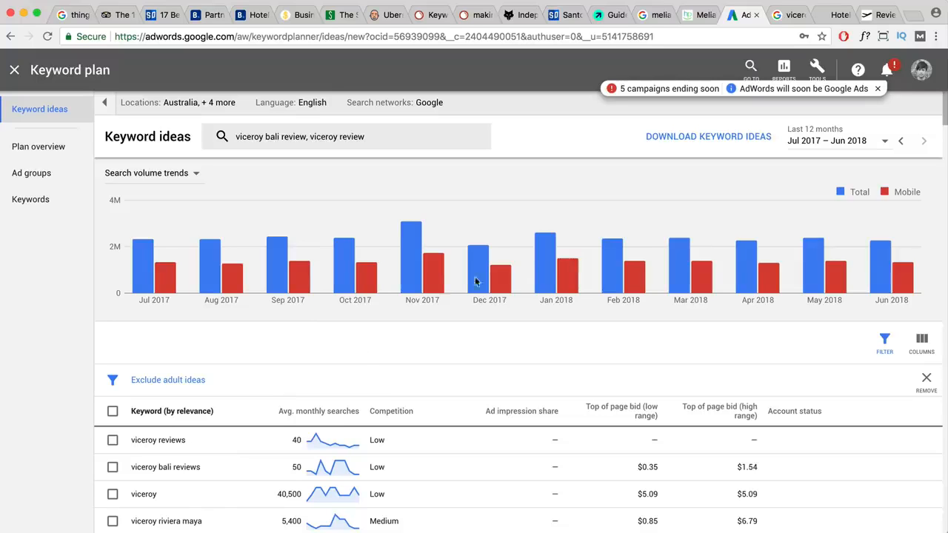
# Skim the rest of the Luxury Travel Expert's Viceroy Bali review, covering the best time to visit, getting there and the photos.
pyautogui.click(789, 15)
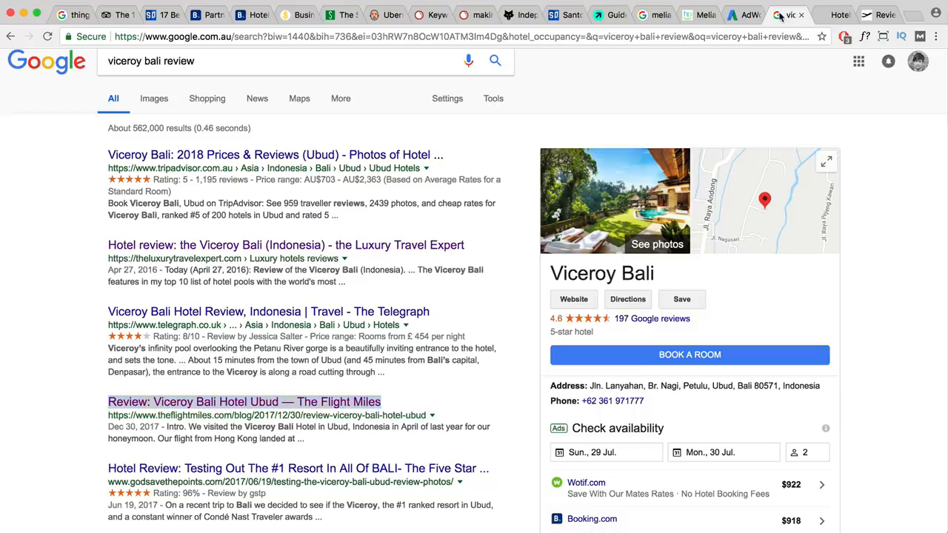
pyautogui.click(833, 15)
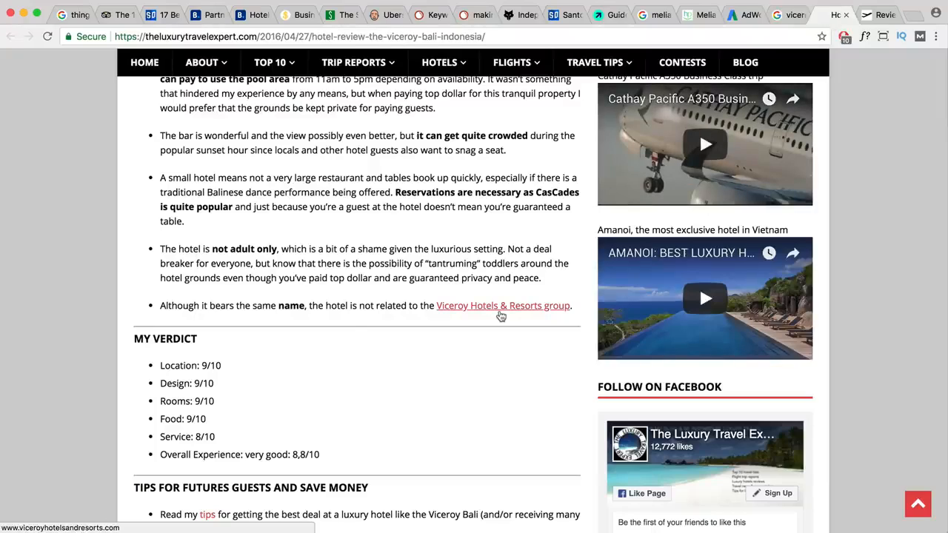
pyautogui.scroll(-10, 501, 317)
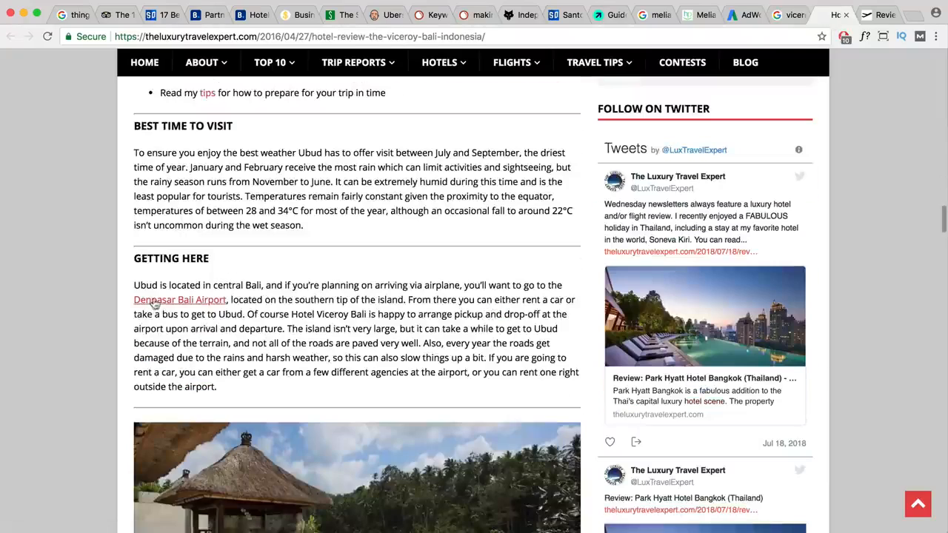
pyautogui.scroll(-10, 387, 324)
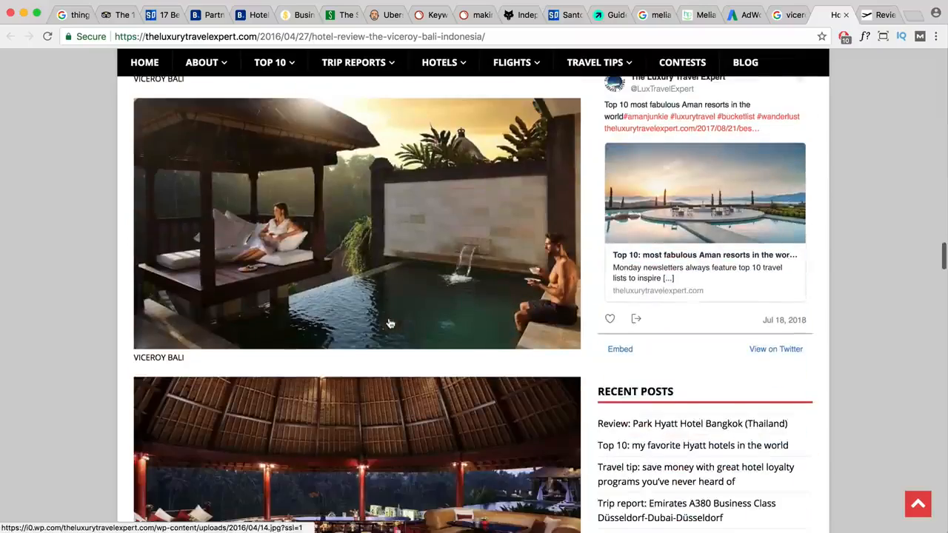
# Revisit The Flight Miles' Viceroy Bali review, going over its photos, check-in section and intro.
pyautogui.hotkey('ctrl', 'Tab')
pyautogui.scroll(-8, 405, 302)
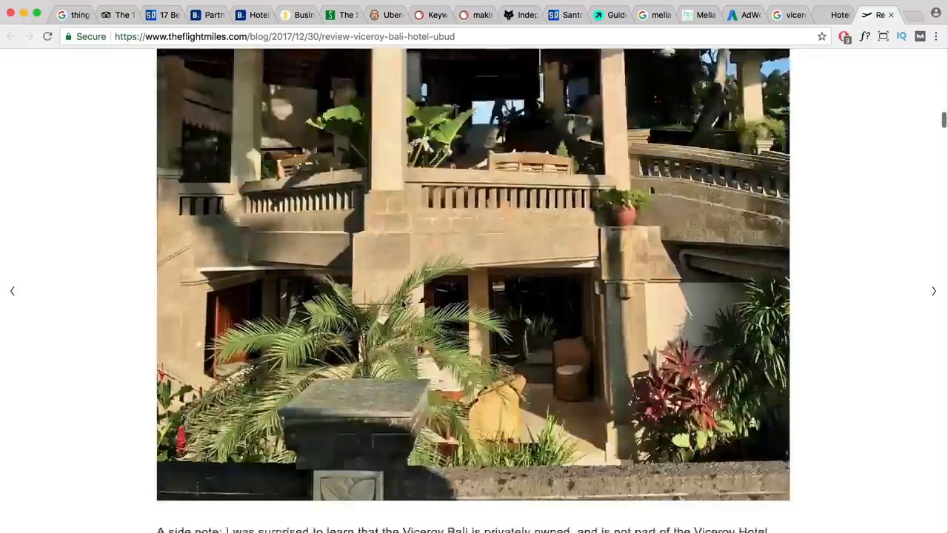
pyautogui.scroll(-9, 406, 302)
pyautogui.scroll(3, 406, 302)
pyautogui.scroll(6, 405, 301)
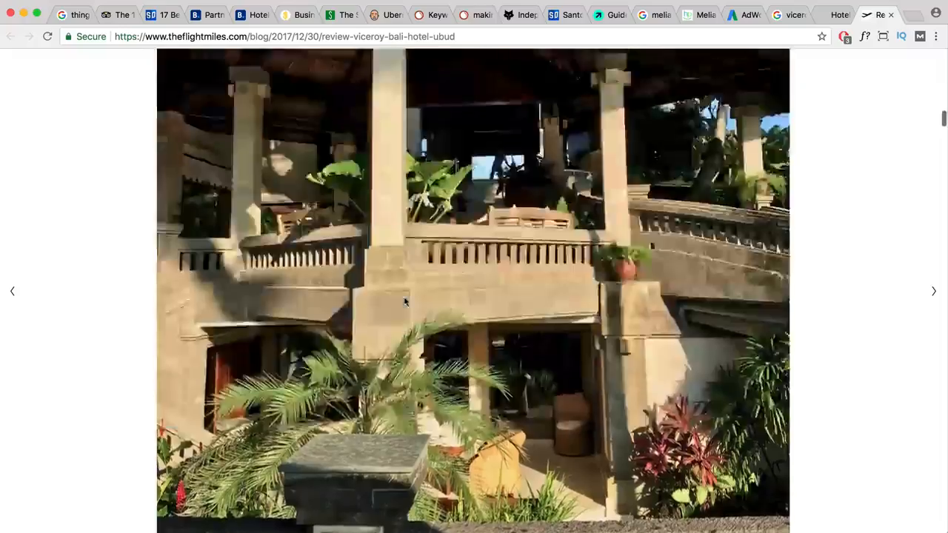
pyautogui.scroll(20, 404, 301)
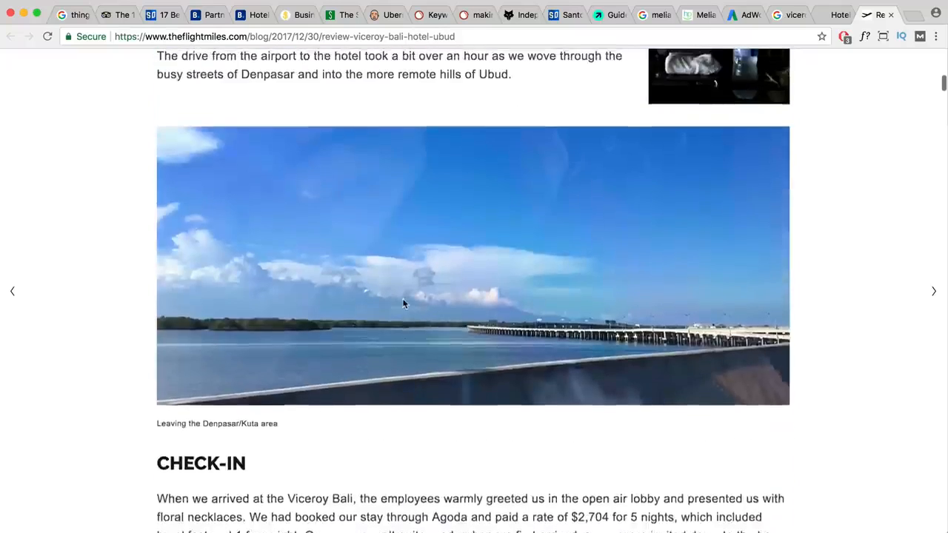
pyautogui.scroll(10, 404, 303)
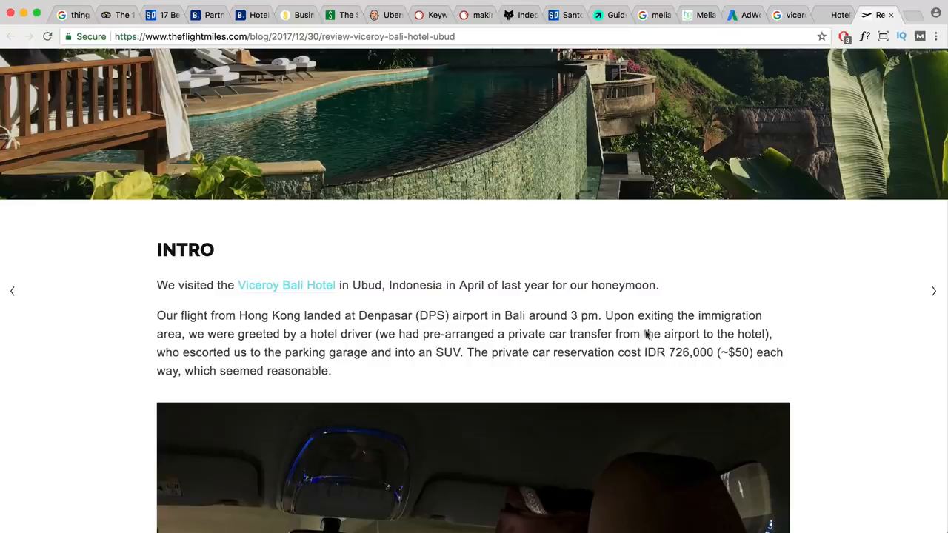
pyautogui.press('super+Tab')
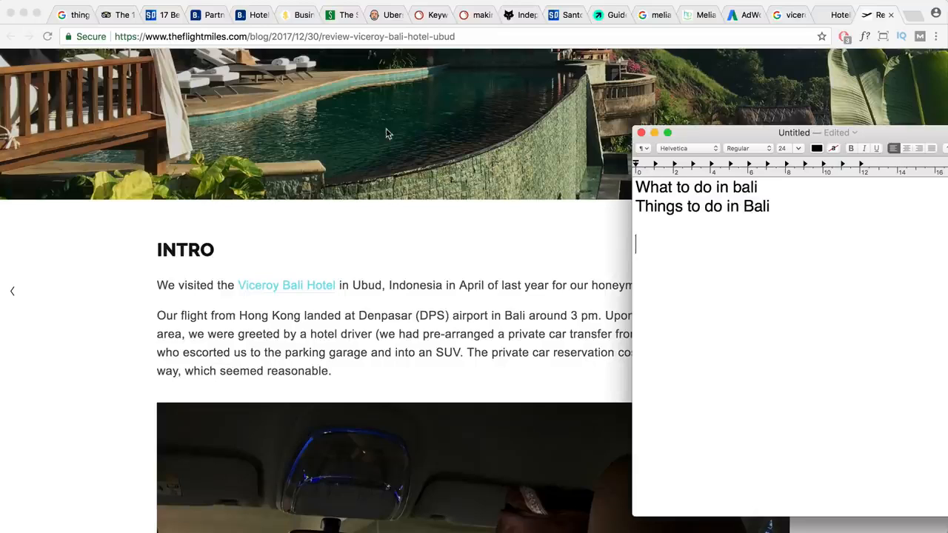
pyautogui.click(428, 15)
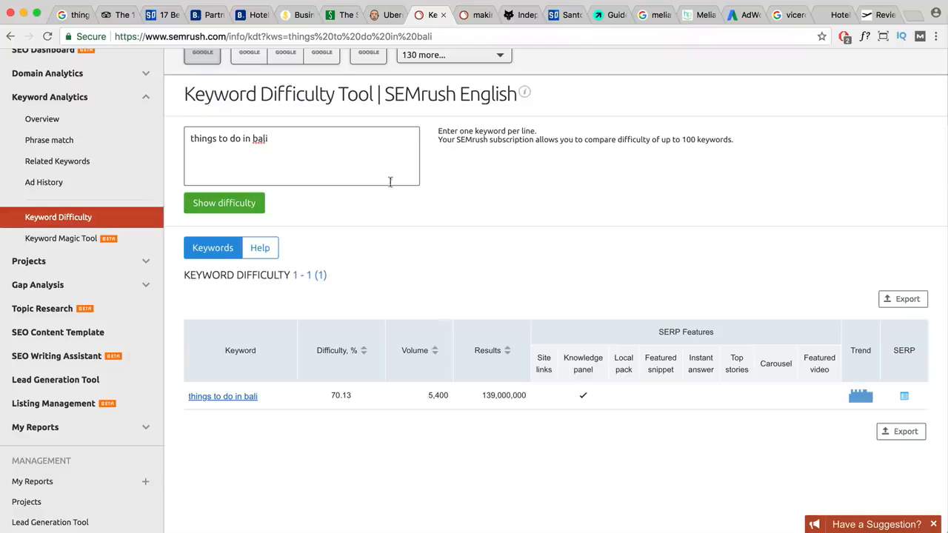
pyautogui.scroll(3, 390, 182)
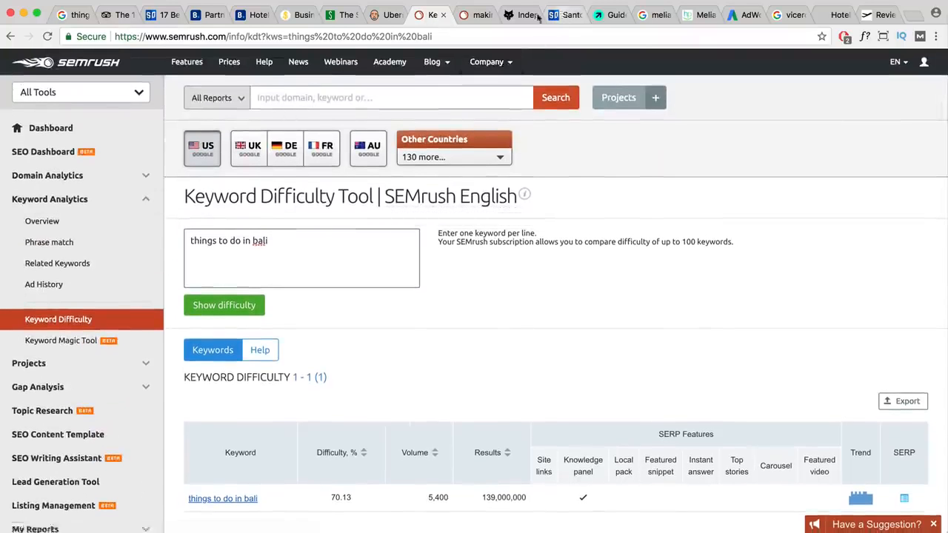
pyautogui.click(565, 15)
pyautogui.moveTo(222, 37); pyautogui.dragTo(115, 36)
pyautogui.press('super+c')
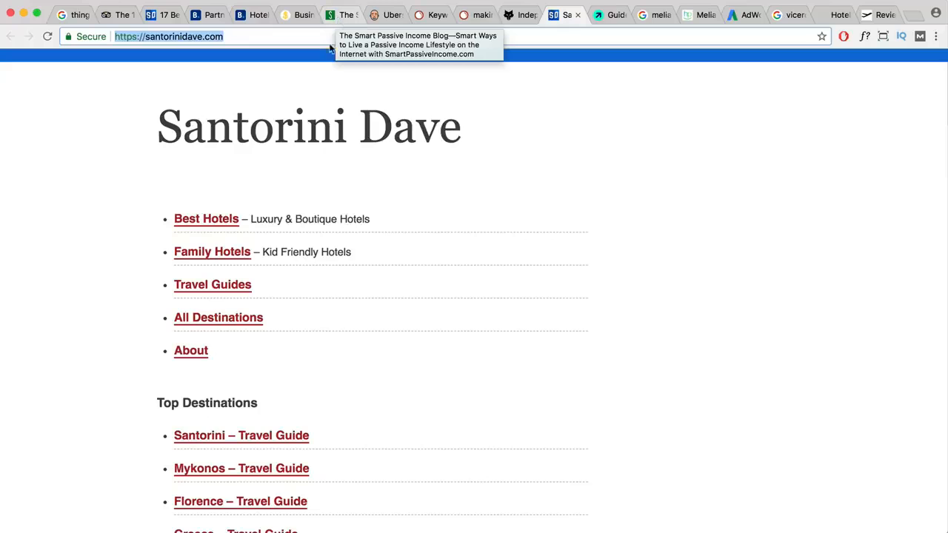
pyautogui.click(380, 16)
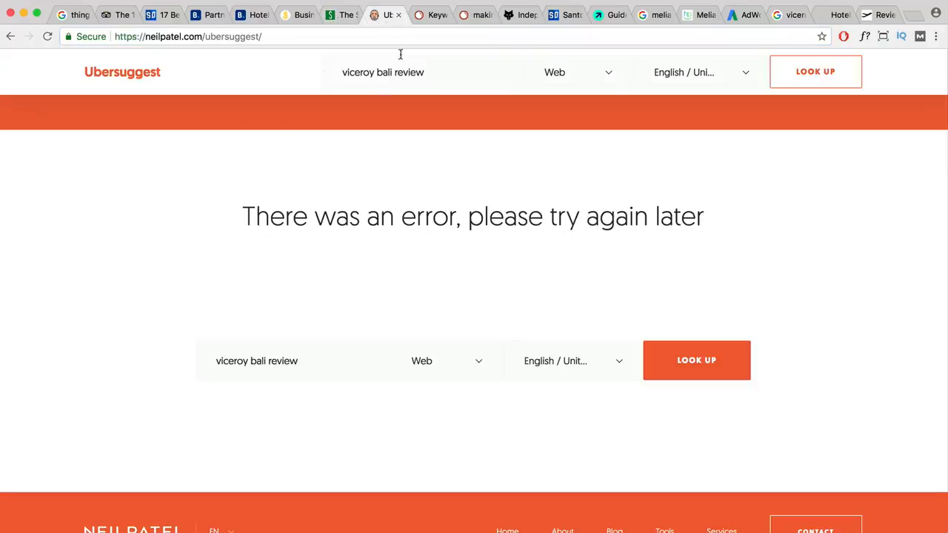
pyautogui.click(429, 15)
pyautogui.click(332, 100)
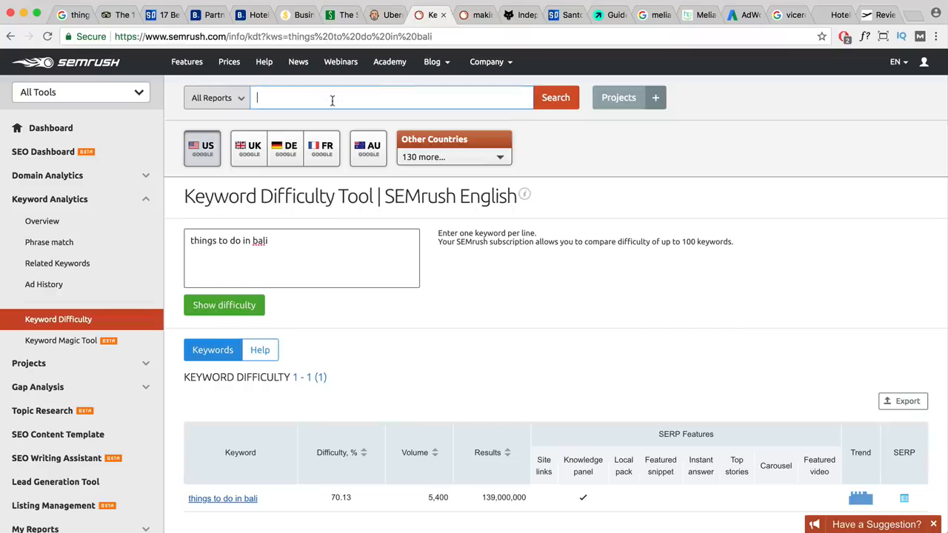
pyautogui.press('super+v')
pyautogui.moveTo(289, 97); pyautogui.dragTo(257, 97)
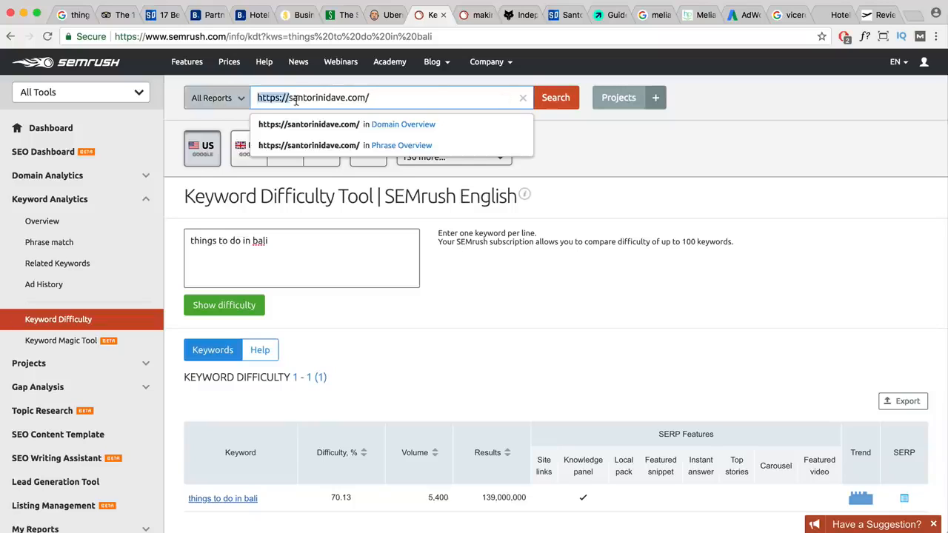
pyautogui.press('BackSpace')
pyautogui.click(359, 97)
pyautogui.press('BackSpace')
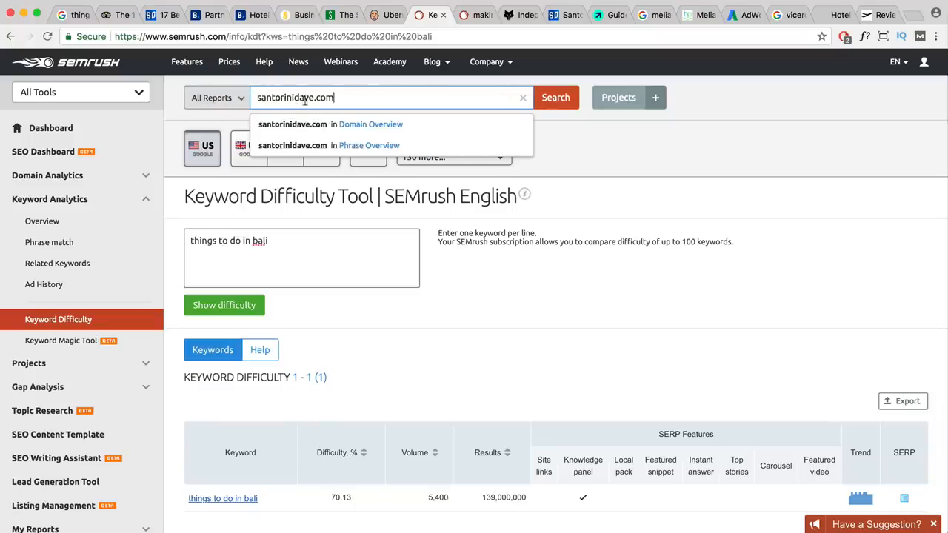
pyautogui.click(222, 99)
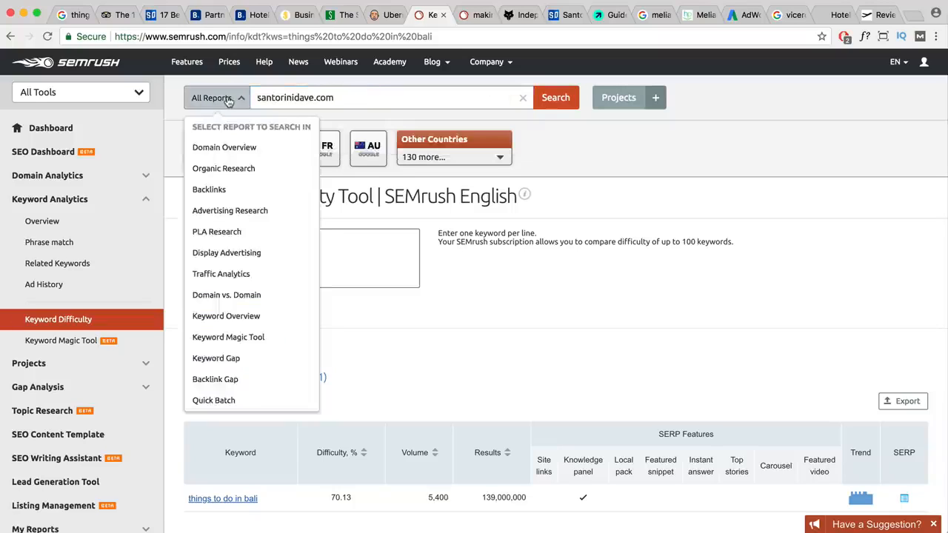
pyautogui.click(213, 146)
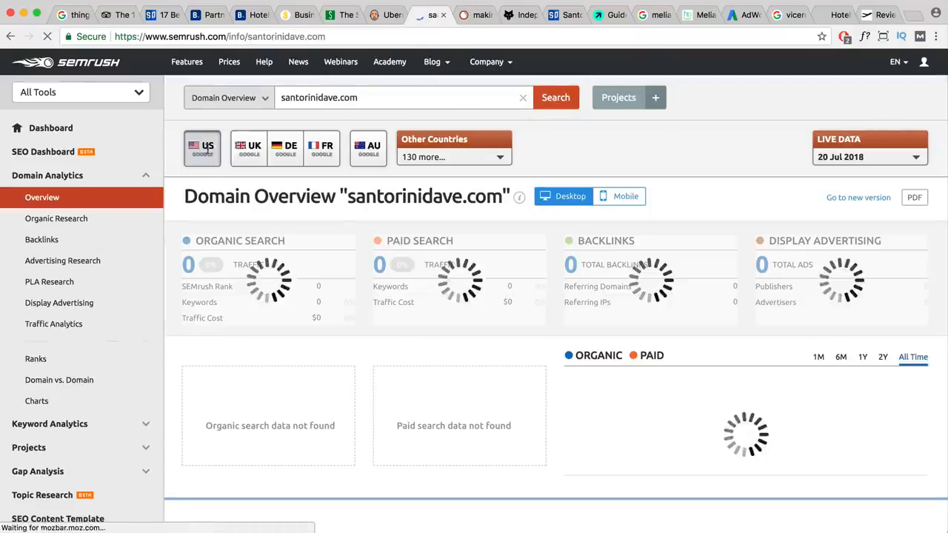
# Examine the domain's organic traffic, traffic cost, traffic growth chart and top organic keywords in the overview report.
pyautogui.scroll(-2, 311, 281)
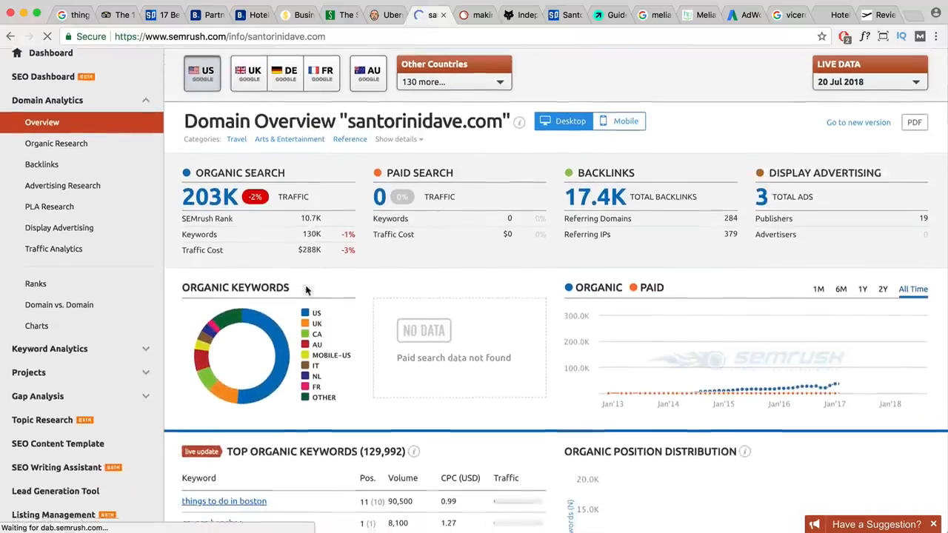
pyautogui.moveTo(279, 174)
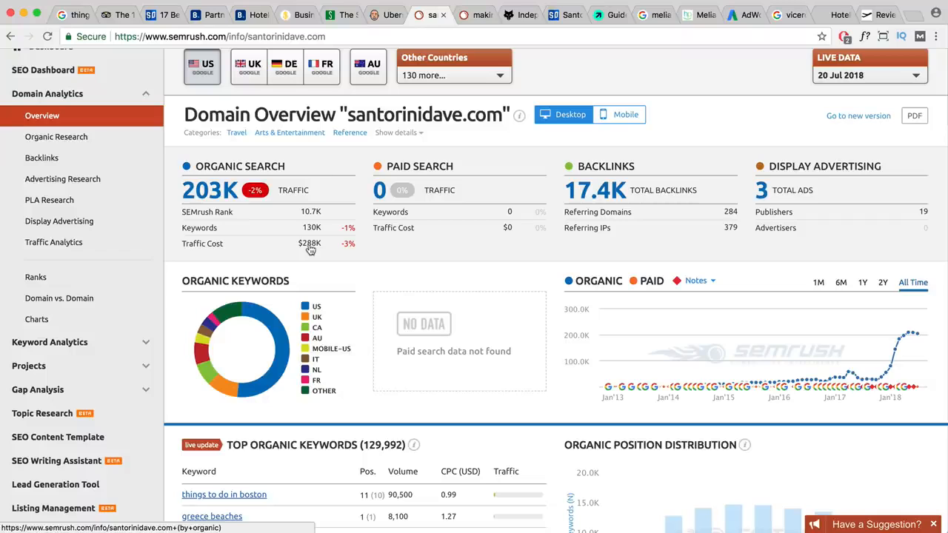
pyautogui.scroll(-1, 696, 363)
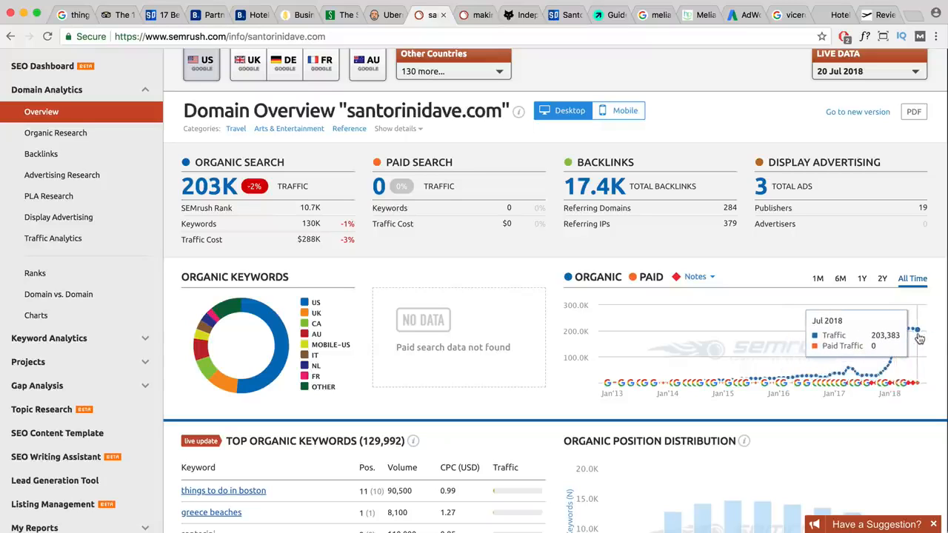
pyautogui.scroll(-3, 916, 339)
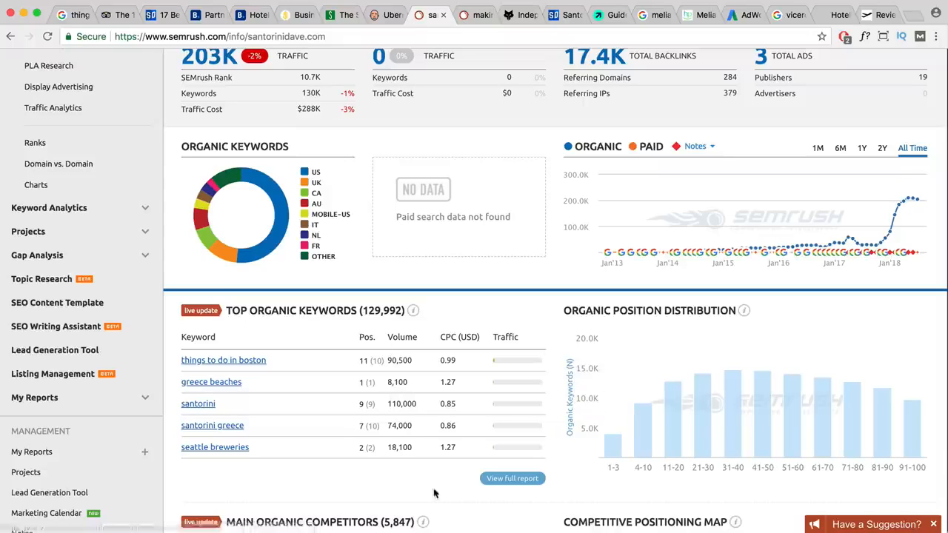
# Open the full organic keywords report for santorinidave.com and sort the positions by keyword difficulty in descending order.
pyautogui.click(523, 481)
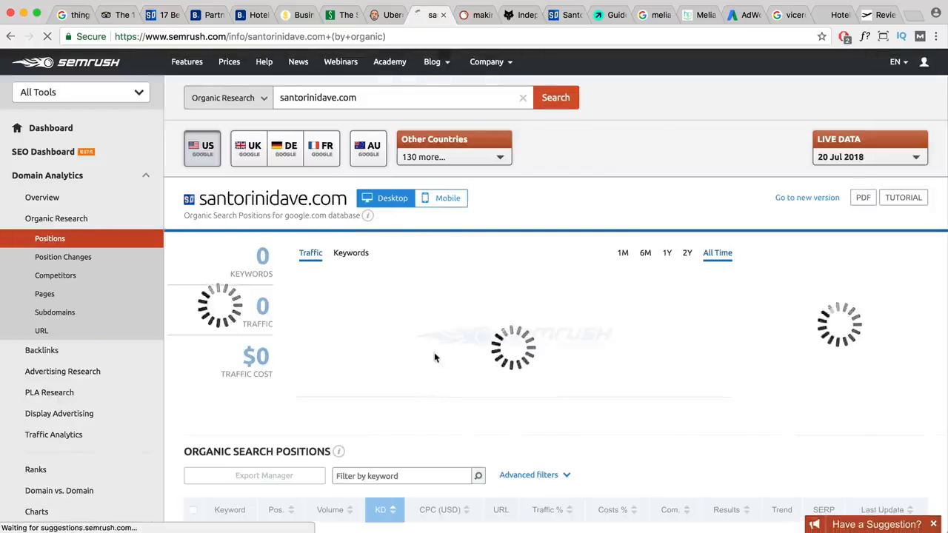
pyautogui.scroll(-5, 435, 337)
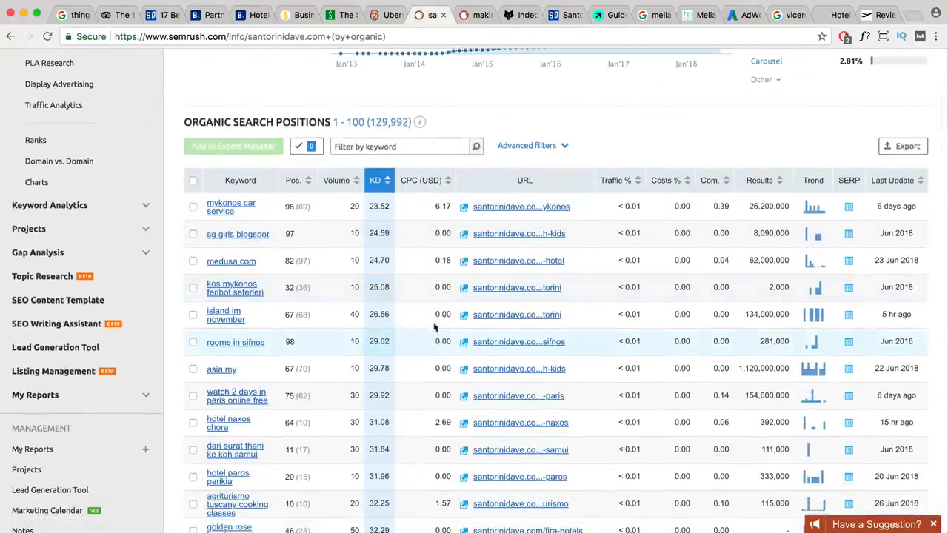
pyautogui.click(387, 182)
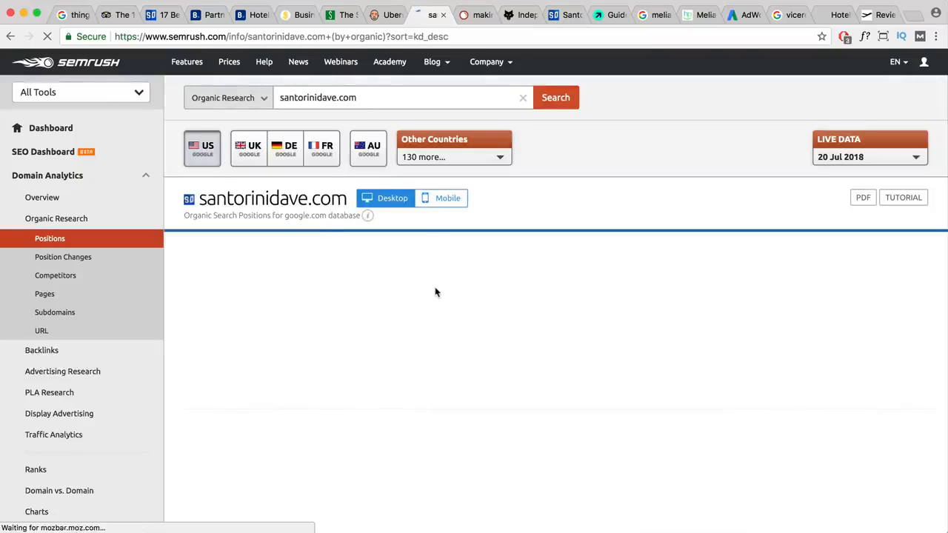
pyautogui.scroll(-3, 431, 294)
pyautogui.scroll(-3, 431, 295)
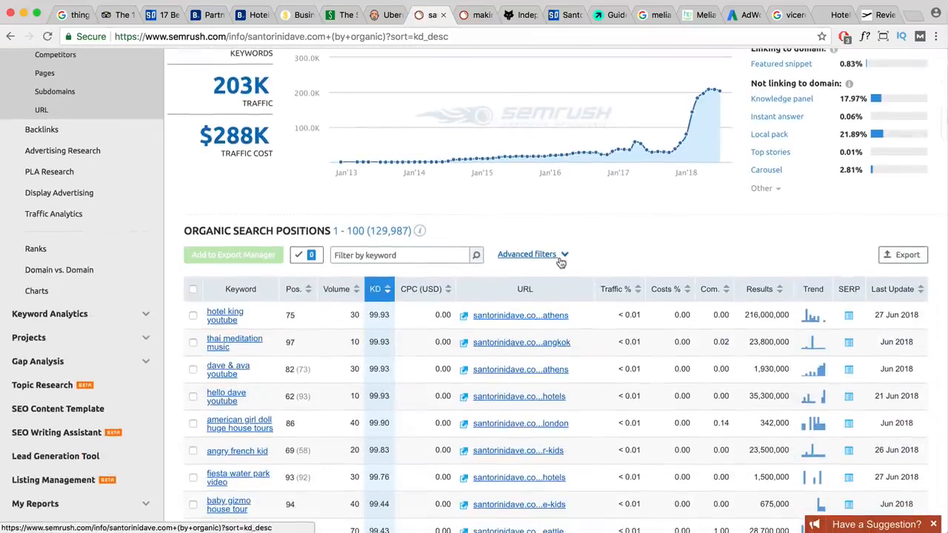
# Filter the organic search positions to include only keywords with a volume greater than 1000, and look over the filtered list.
pyautogui.click(565, 255)
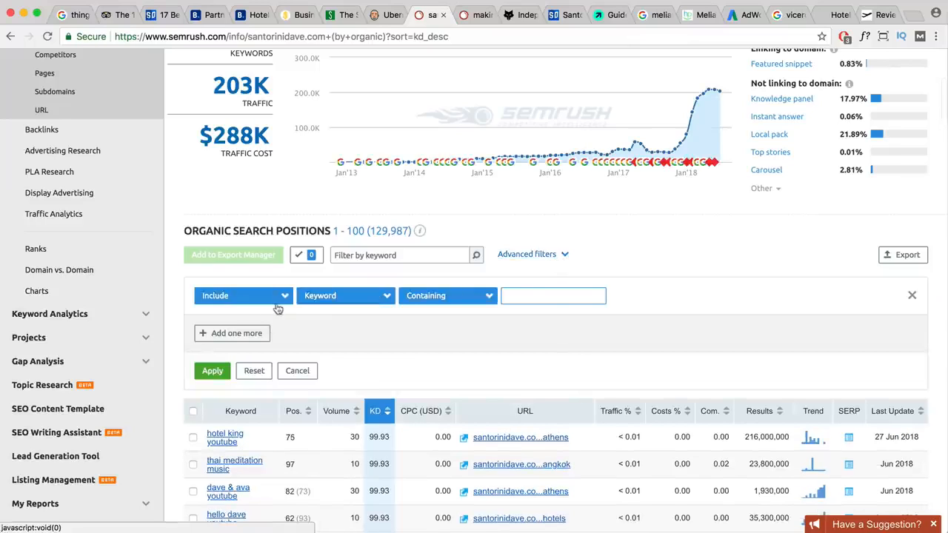
pyautogui.click(354, 300)
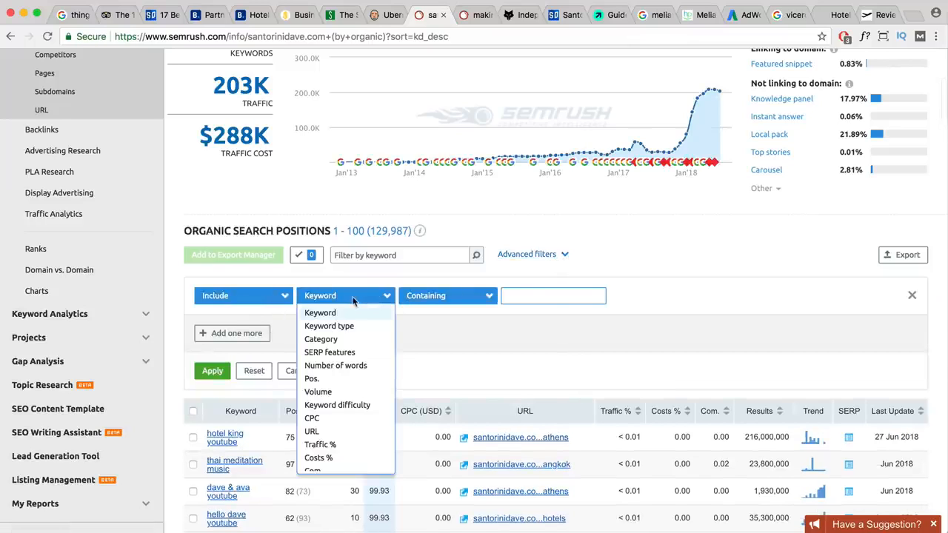
pyautogui.click(326, 392)
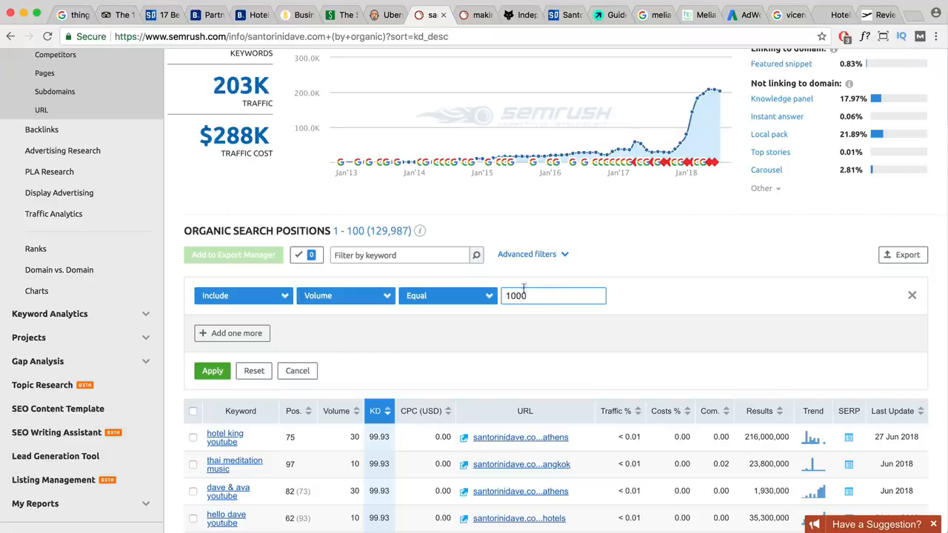
pyautogui.click(448, 295)
pyautogui.click(460, 323)
pyautogui.click(212, 371)
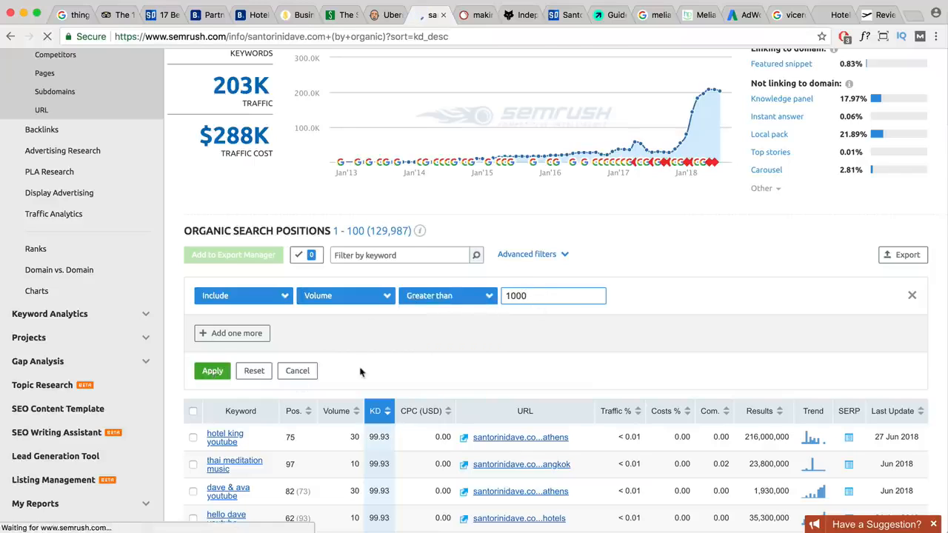
pyautogui.scroll(-5, 461, 341)
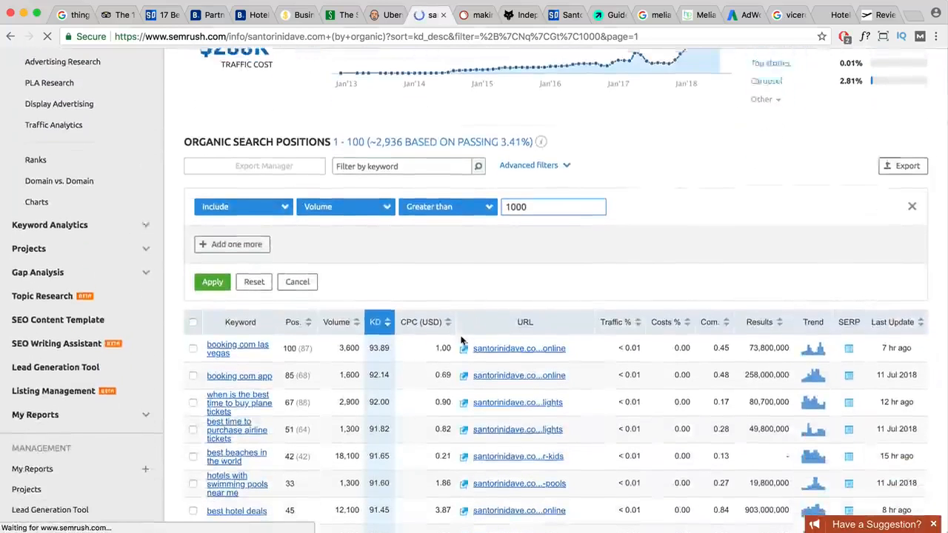
pyautogui.scroll(-2, 456, 341)
# Change the advanced filter to include keywords with a keyword difficulty less than 50 and apply it.
pyautogui.click(374, 117)
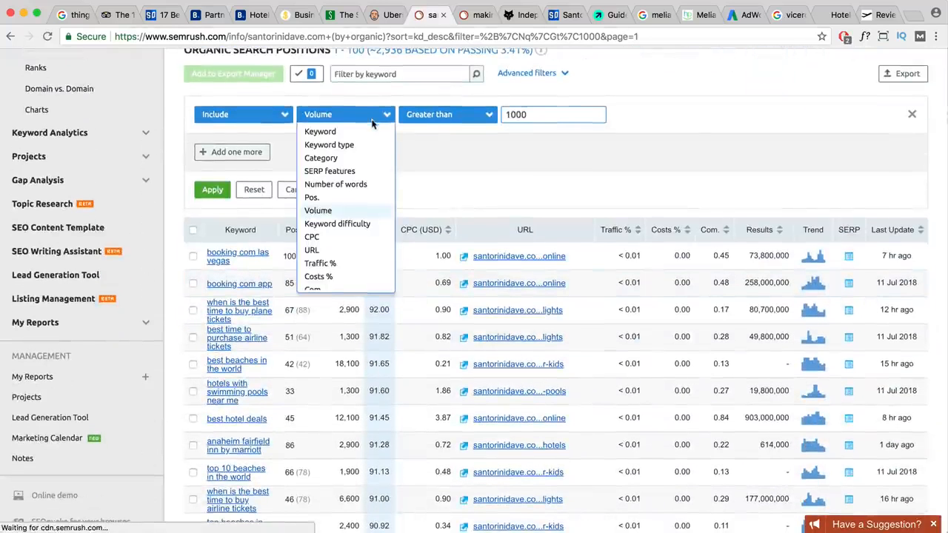
pyautogui.click(540, 114)
pyautogui.moveTo(548, 113); pyautogui.dragTo(498, 114)
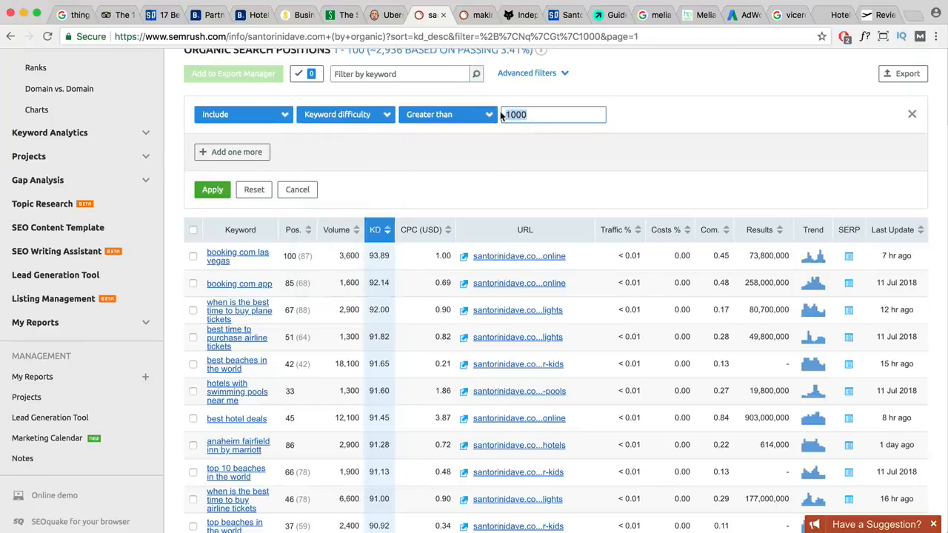
pyautogui.click(478, 116)
pyautogui.click(444, 155)
pyautogui.write('50')
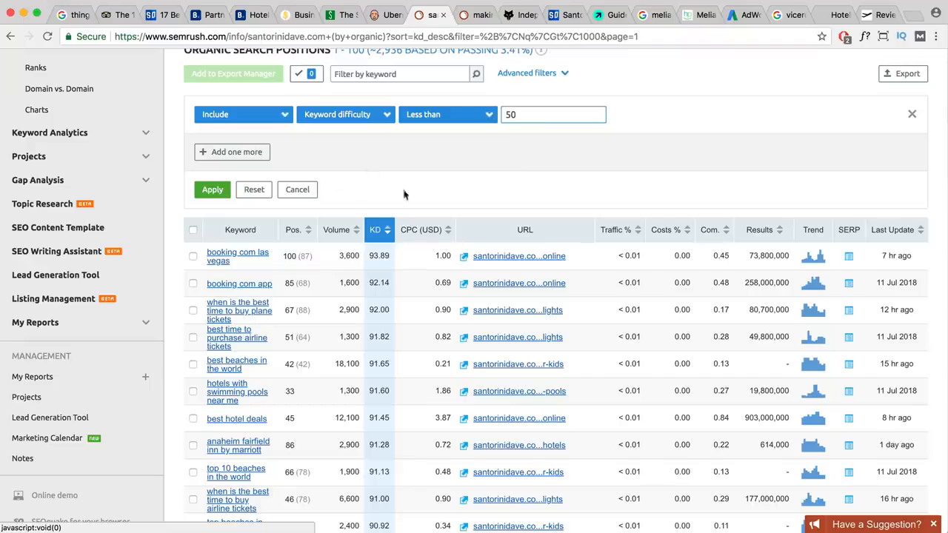
pyautogui.click(212, 191)
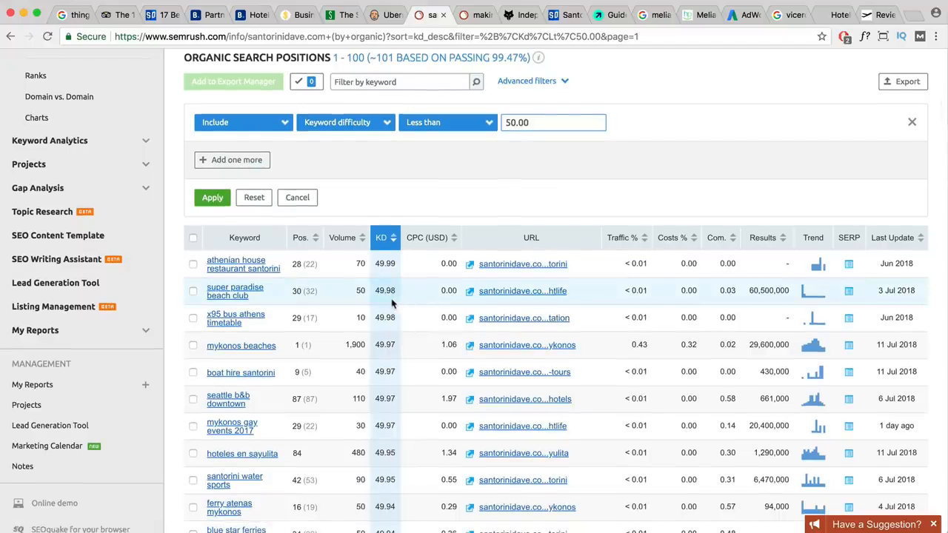
# Open the ranking page for the keyword "super paradise beach club" and look through the Mykonos nightlife article down to its comments.
pyautogui.scroll(-1, 393, 304)
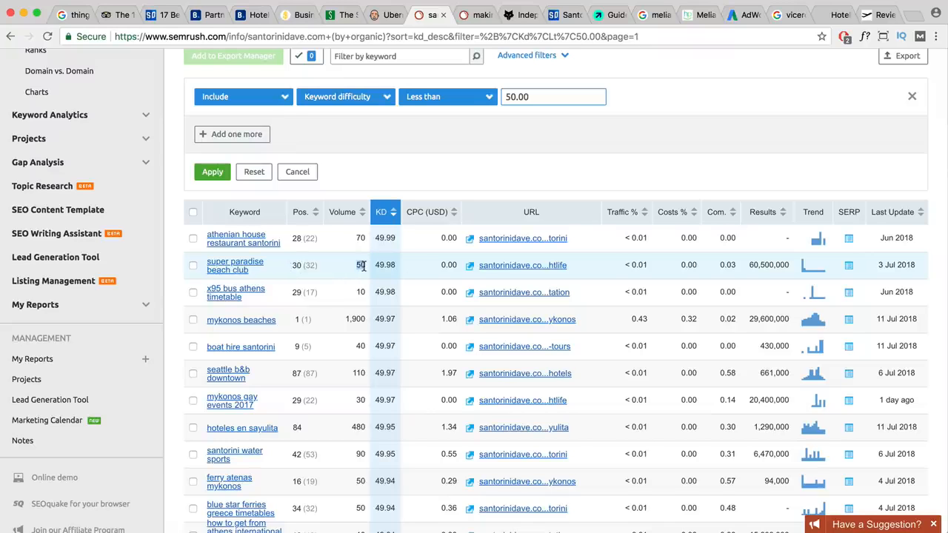
pyautogui.click(471, 269)
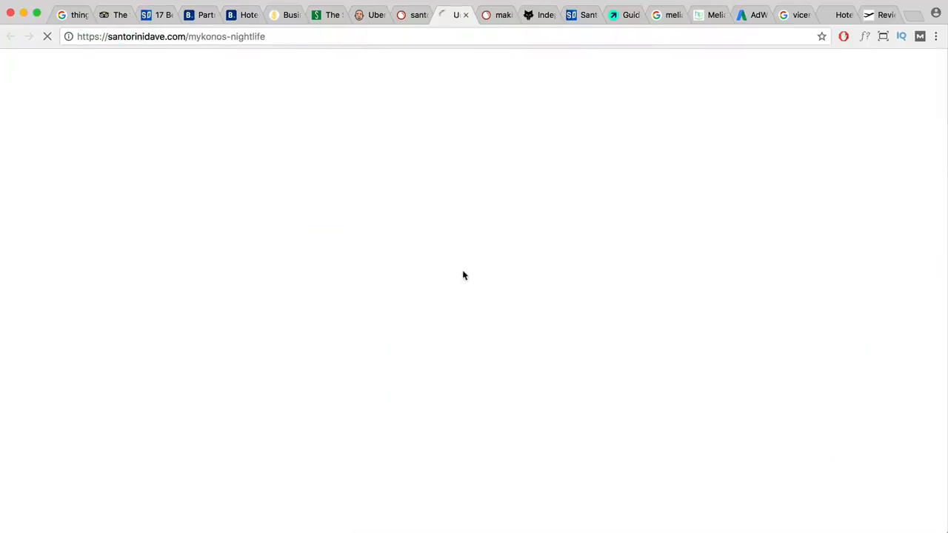
pyautogui.scroll(-20, 456, 255)
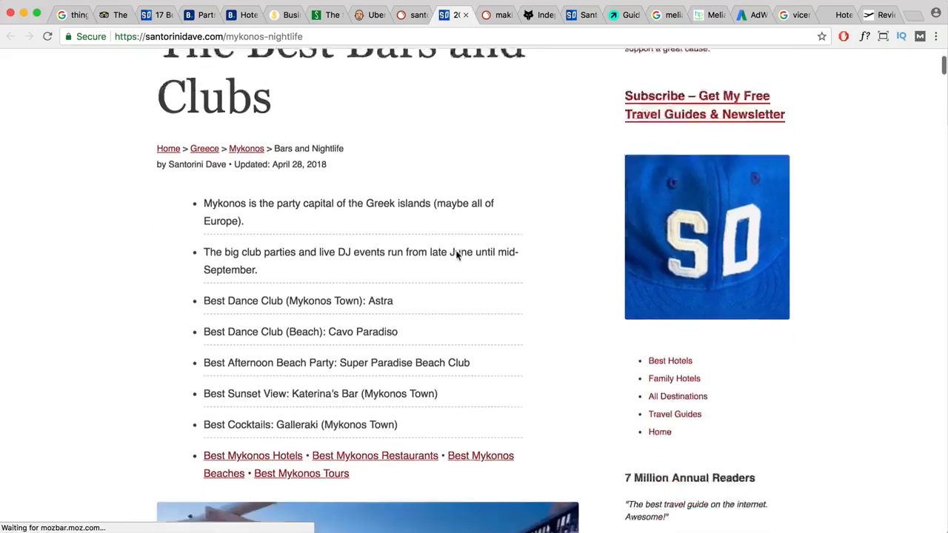
pyautogui.scroll(-20, 453, 256)
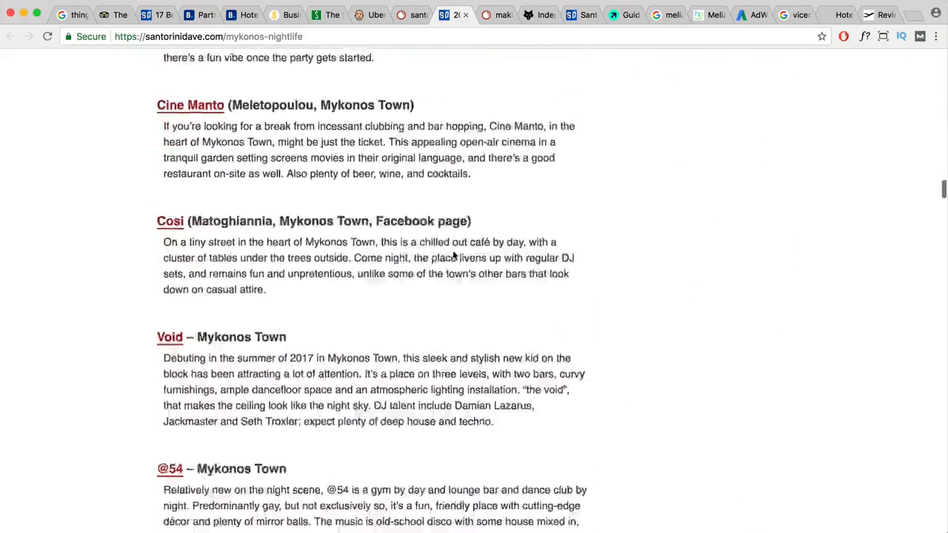
pyautogui.scroll(-20, 454, 255)
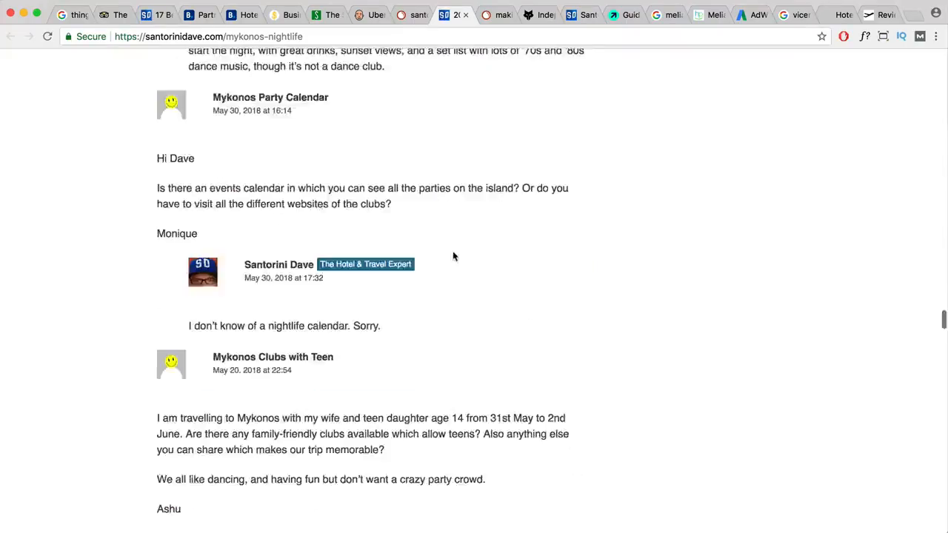
pyautogui.scroll(5, 454, 255)
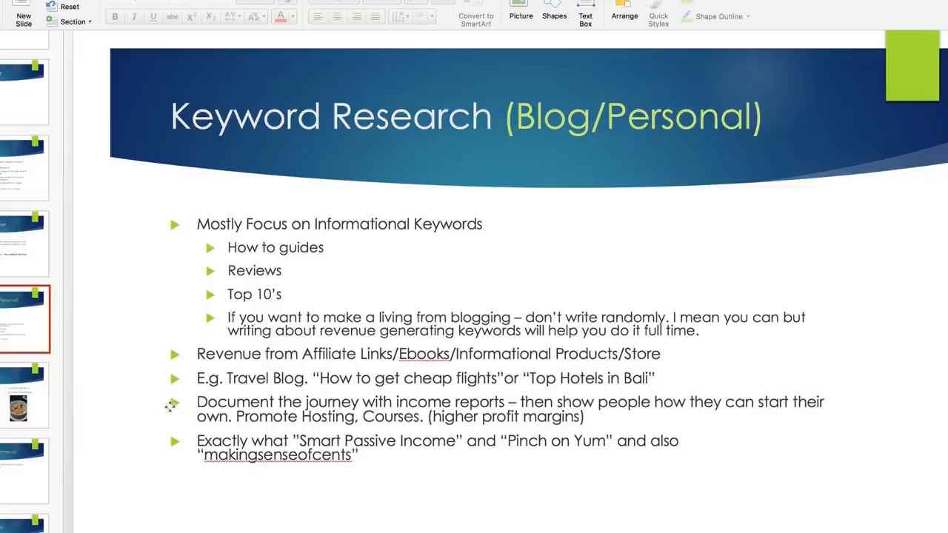
# Show the "Small vs Large Fried Rice" slide in the keyword research presentation.
pyautogui.click(22, 406)
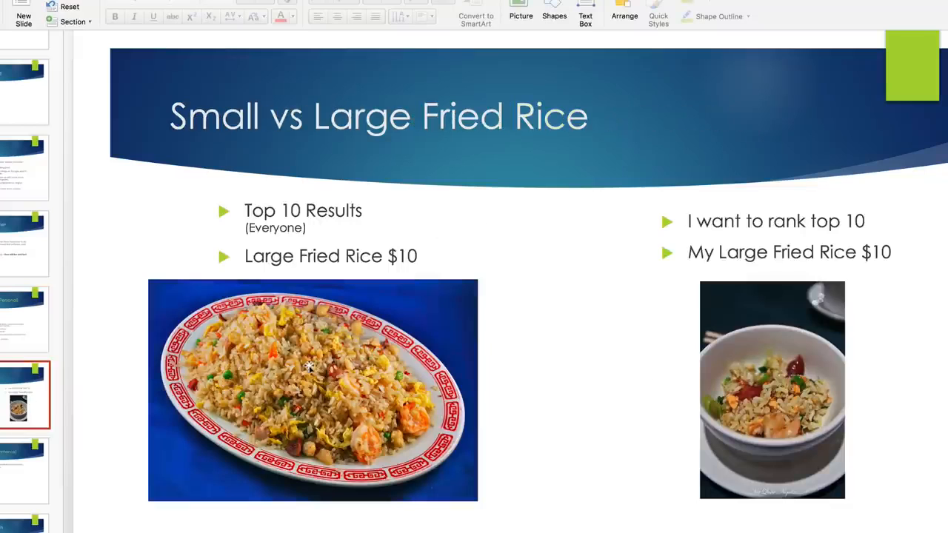
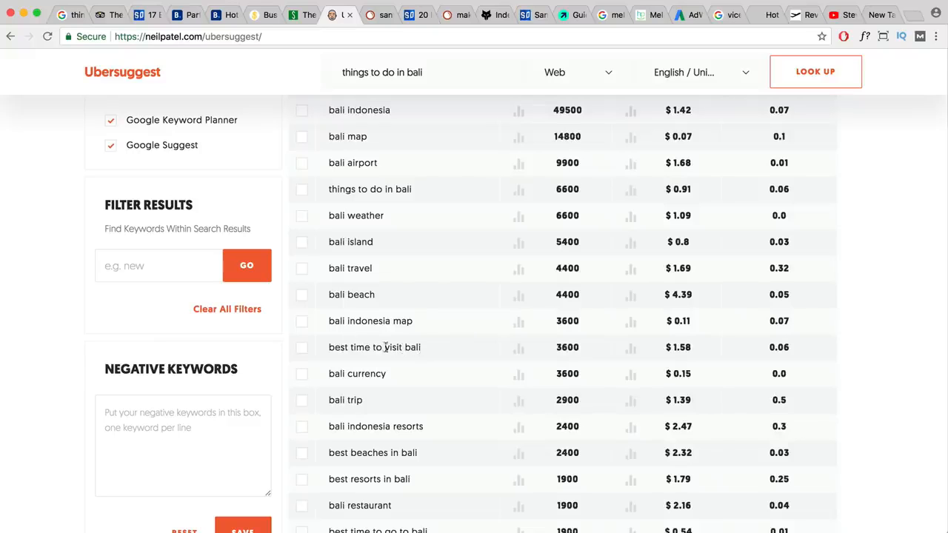
# Copy the keyword "best time to visit bali" from the Ubersuggest results into the Untitled text document, below "Write the blog post.".
pyautogui.scroll(-3, 413, 348)
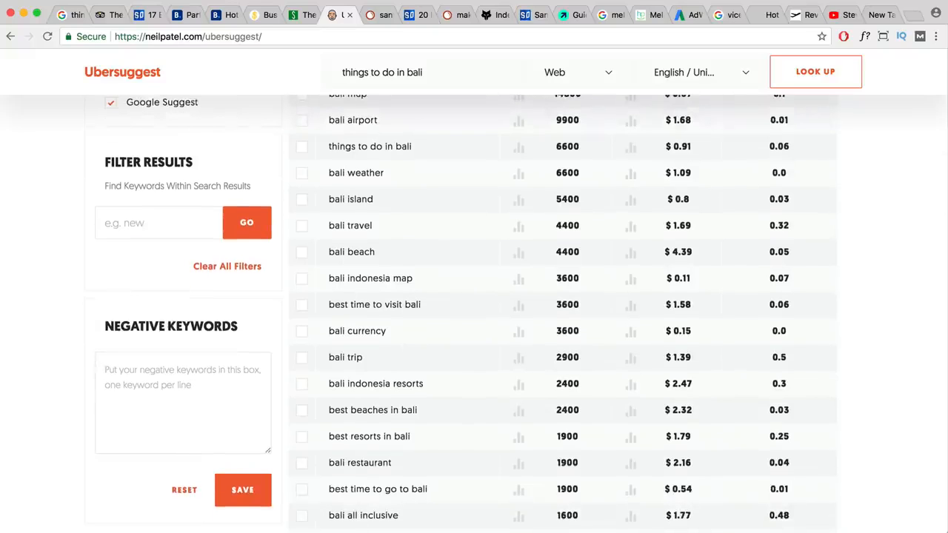
pyautogui.press('super+Tab')
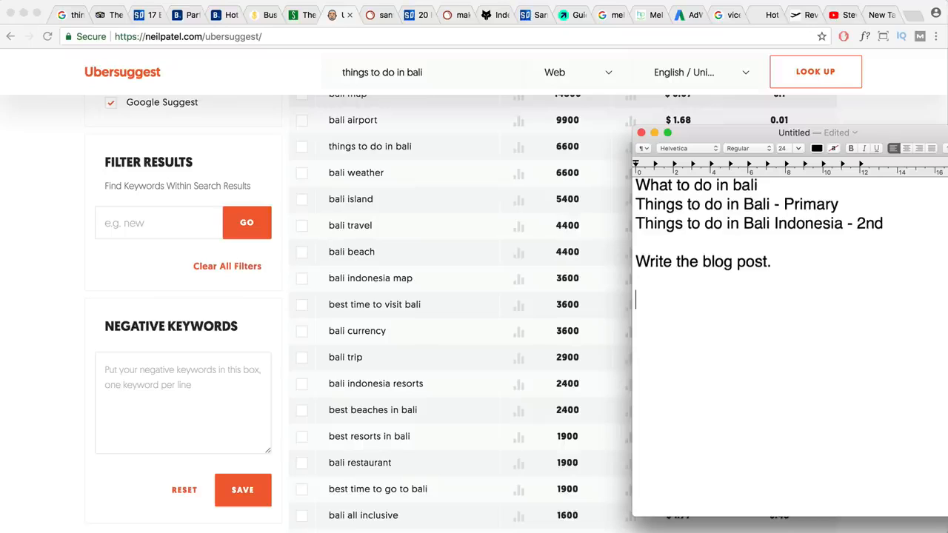
pyautogui.click(419, 307)
pyautogui.moveTo(422, 305); pyautogui.dragTo(328, 304)
pyautogui.press('super+c')
pyautogui.press('super+Tab')
pyautogui.press('super+v')
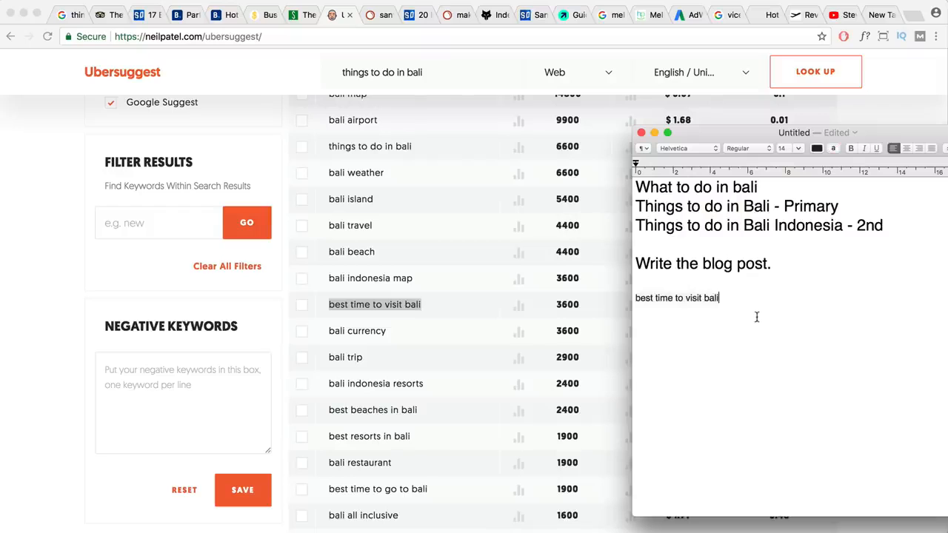
# Copy "best beaches in bali" from the keyword results onto a new line of the text document's list.
pyautogui.press('super+Tab')
pyautogui.scroll(-2, 416, 339)
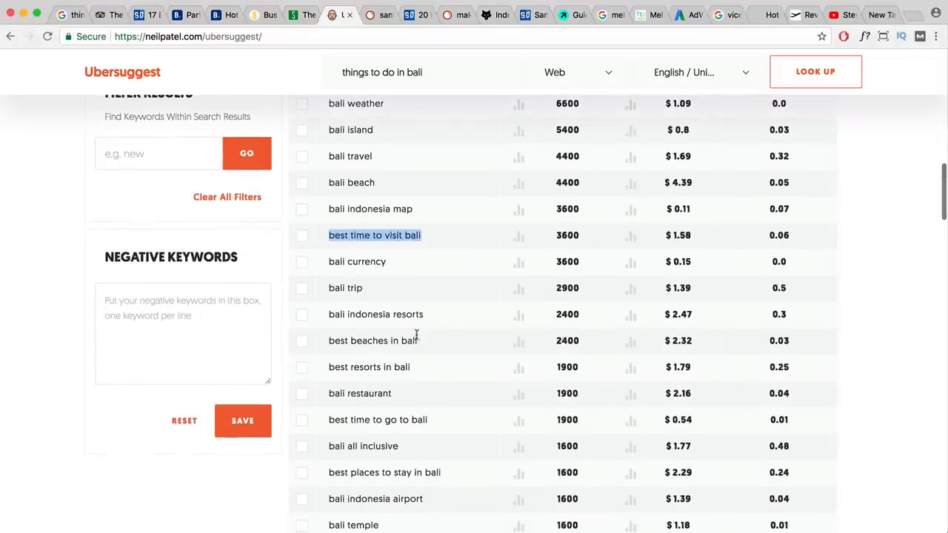
pyautogui.scroll(-1, 437, 340)
pyautogui.moveTo(419, 296); pyautogui.dragTo(328, 295)
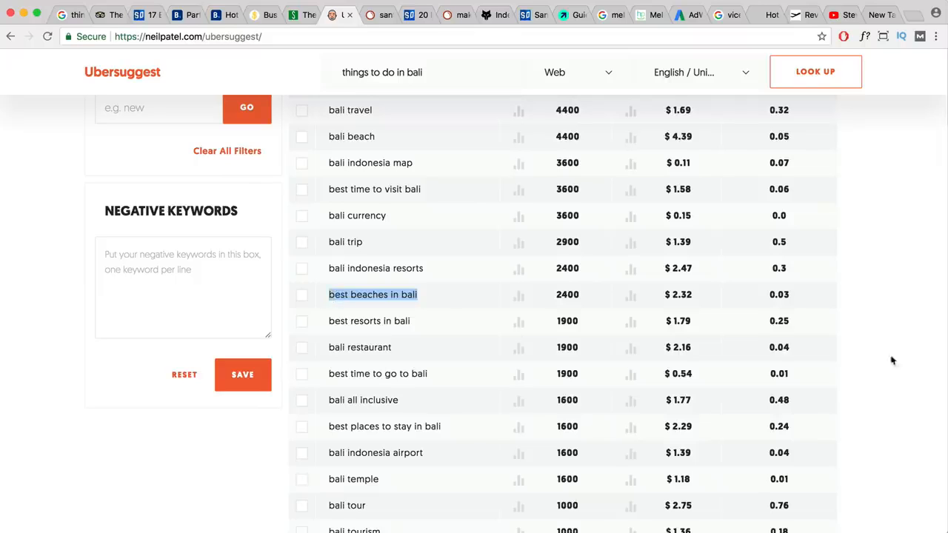
pyautogui.press('super+Tab')
pyautogui.press('Return')
pyautogui.press('super+v')
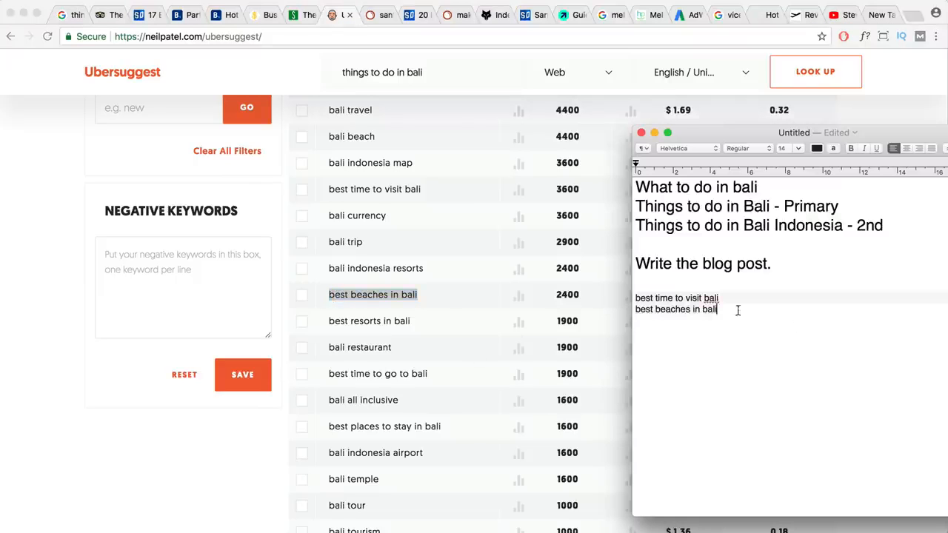
# Copy "best time to go to bali" from the keyword results onto a new line of the text document's list.
pyautogui.press('super+Tab')
pyautogui.moveTo(411, 323); pyautogui.dragTo(385, 323)
pyautogui.scroll(-1, 405, 321)
pyautogui.scroll(-1, 415, 317)
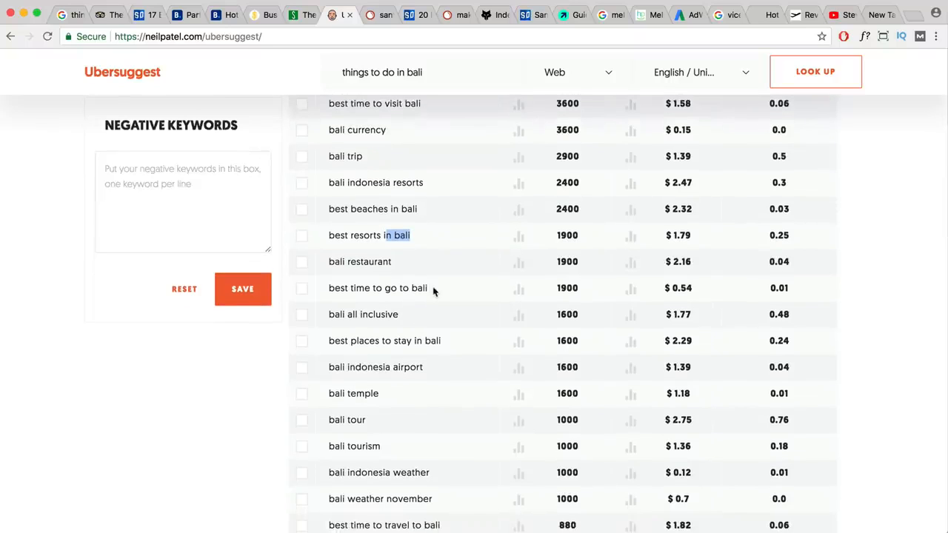
pyautogui.moveTo(436, 291); pyautogui.dragTo(331, 289)
pyautogui.press('super+Tab')
pyautogui.press('Return')
pyautogui.press('super+v')
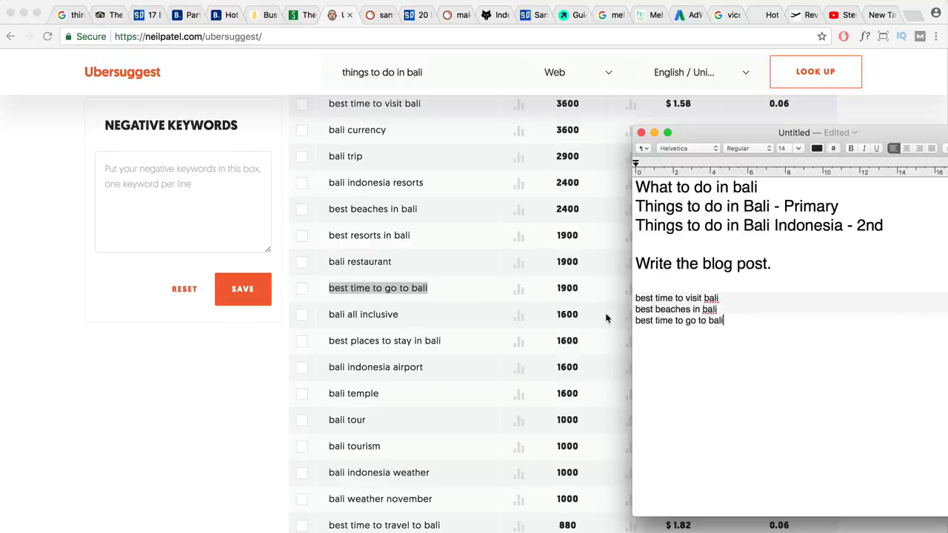
# Copy "best things to do in bali" from the keyword results onto a new line of the text document's list.
pyautogui.scroll(-2, 441, 333)
pyautogui.scroll(-3, 441, 337)
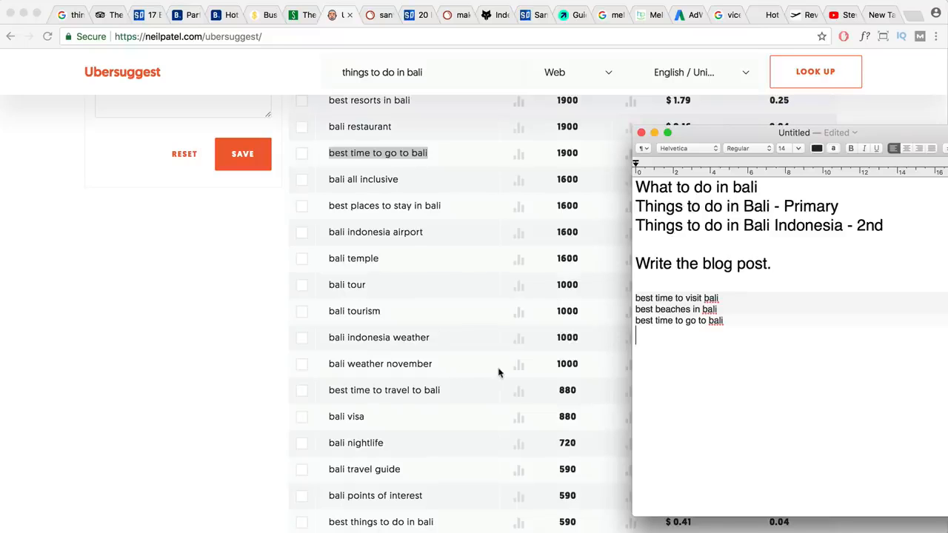
pyautogui.scroll(-3, 490, 376)
pyautogui.click(458, 401)
pyautogui.moveTo(438, 404); pyautogui.dragTo(328, 404)
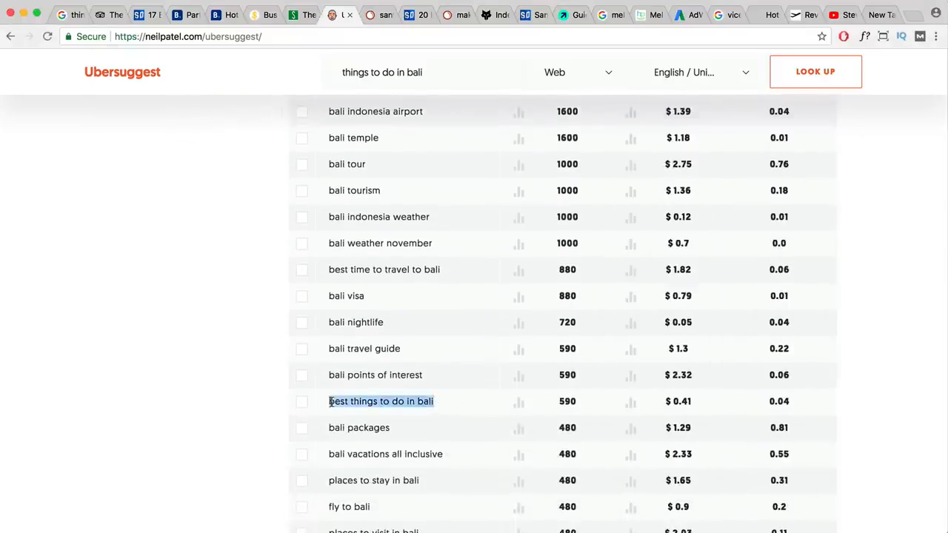
pyautogui.press('super+Tab')
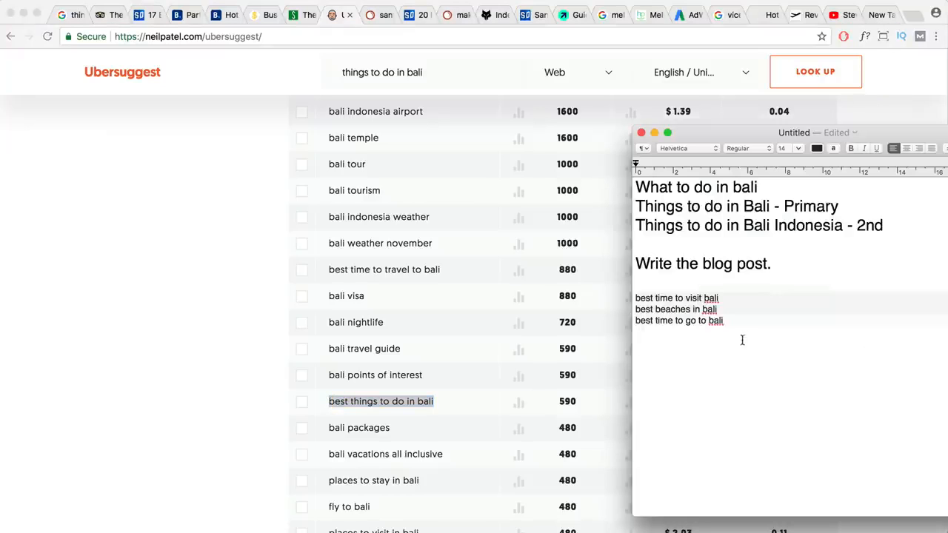
pyautogui.press('super+v')
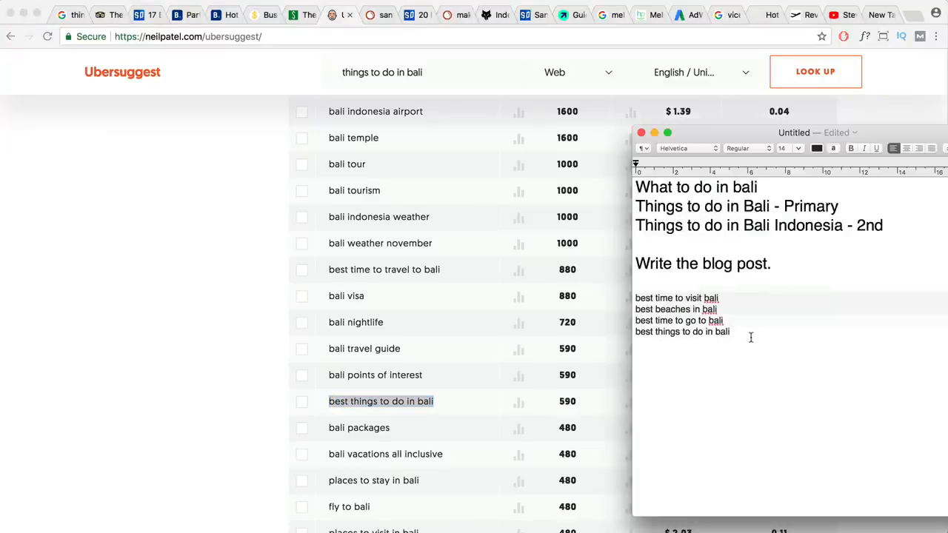
# Highlight the primary and 2nd keyword lines in the text document, and the word "best" in "best things to do in bali".
pyautogui.moveTo(888, 226); pyautogui.dragTo(627, 207)
pyautogui.moveTo(654, 331); pyautogui.dragTo(634, 331)
pyautogui.click(737, 334)
pyautogui.moveTo(656, 332); pyautogui.dragTo(633, 333)
# Copy "best places in bali" from the keyword results onto a new line of the document's list and highlight the word "places".
pyautogui.scroll(-3, 277, 407)
pyautogui.scroll(-3, 442, 403)
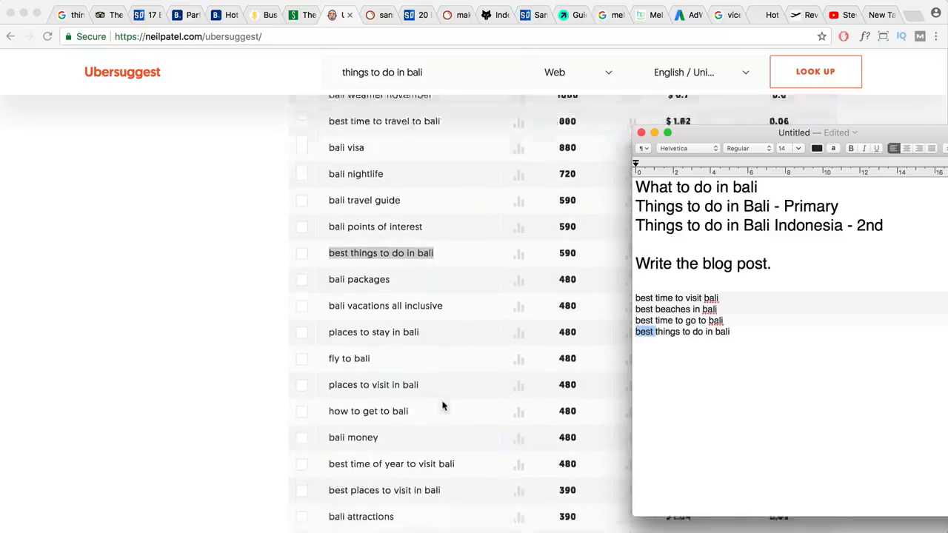
pyautogui.scroll(-1, 448, 406)
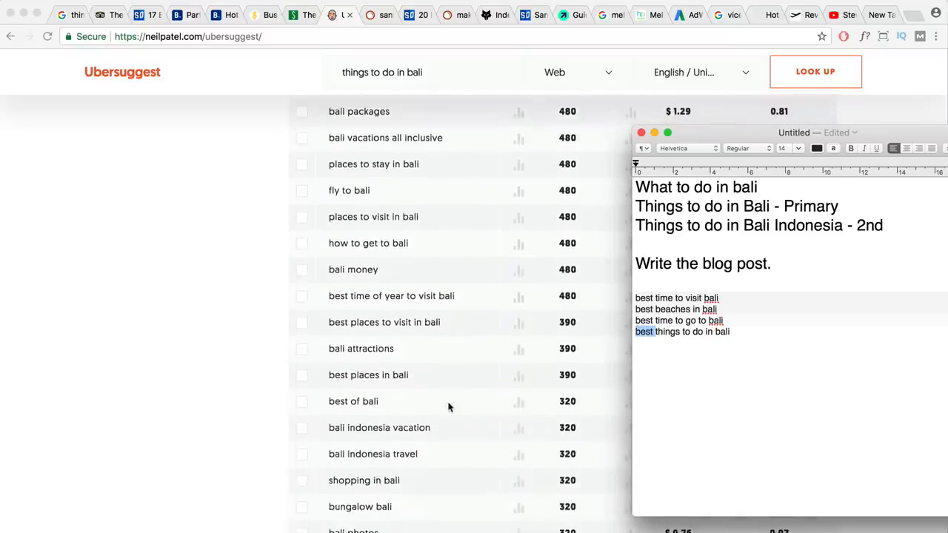
pyautogui.click(358, 378)
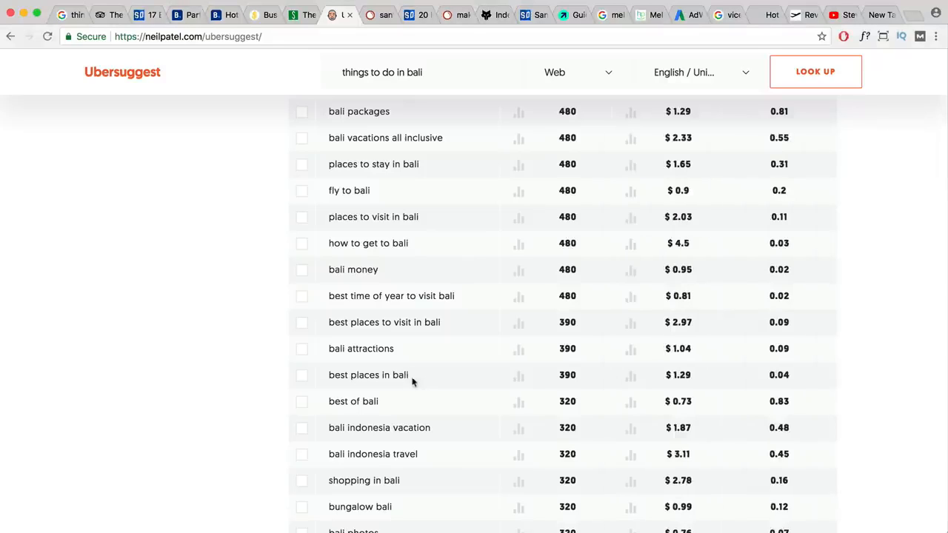
pyautogui.moveTo(409, 377); pyautogui.dragTo(331, 376)
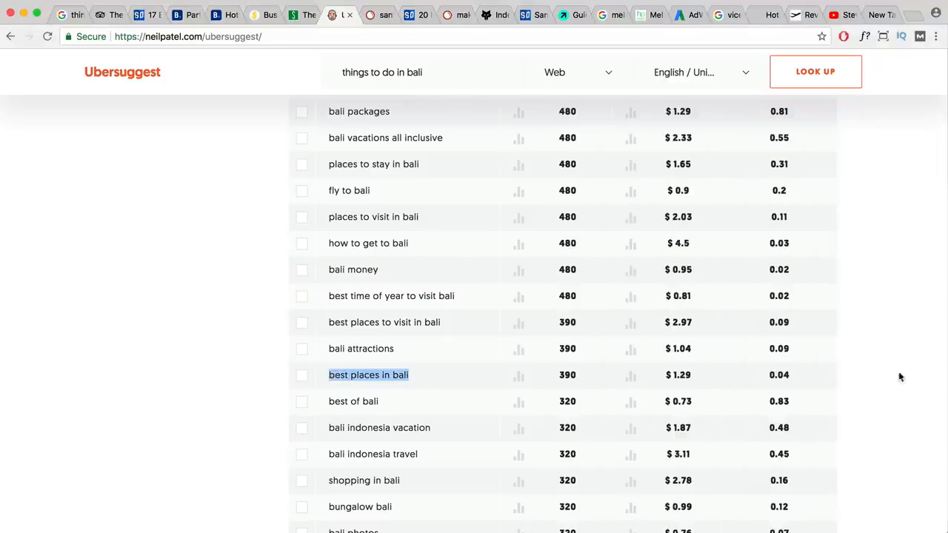
pyautogui.press('super+Tab')
pyautogui.click(737, 333)
pyautogui.press('Return')
pyautogui.press('super+v')
pyautogui.moveTo(683, 346); pyautogui.dragTo(655, 345)
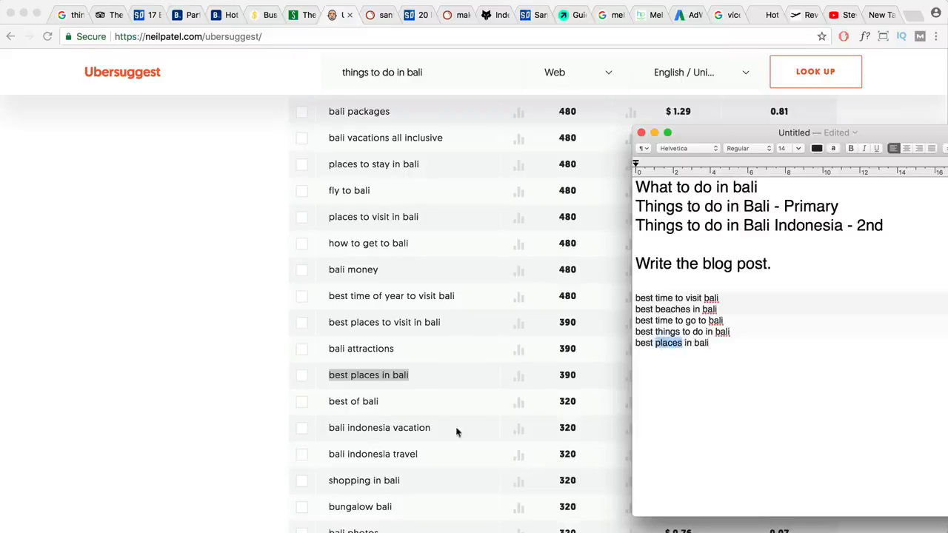
# Highlight the "Write the blog post." line in the text document, followed by the five collected keywords beneath it.
pyautogui.scroll(-5, 418, 423)
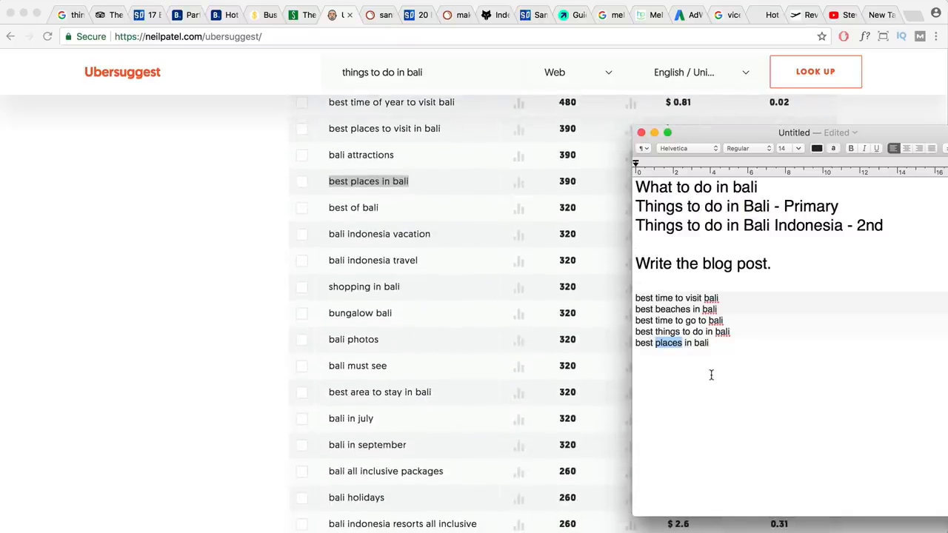
pyautogui.moveTo(776, 264); pyautogui.dragTo(631, 263)
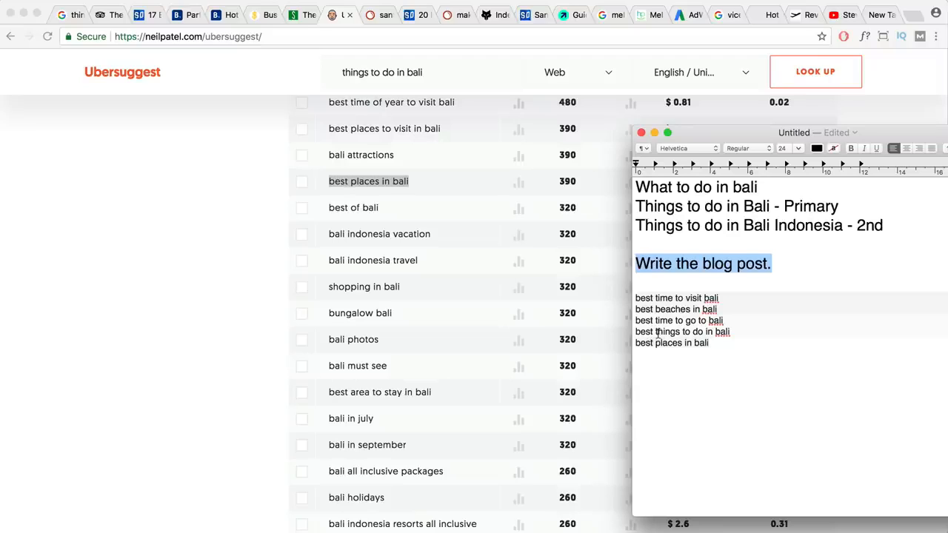
pyautogui.click(770, 265)
pyautogui.moveTo(771, 265); pyautogui.dragTo(633, 265)
pyautogui.moveTo(736, 348); pyautogui.dragTo(625, 299)
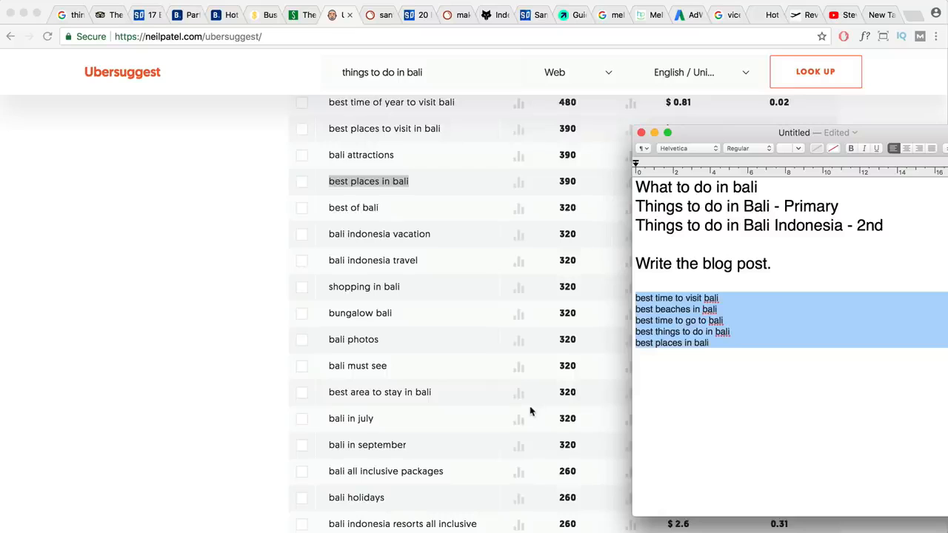
# Copy "must do in bali" from the keyword results to the end of the document's list, and highlight it and the primary and 2nd keywords.
pyautogui.scroll(-4, 530, 411)
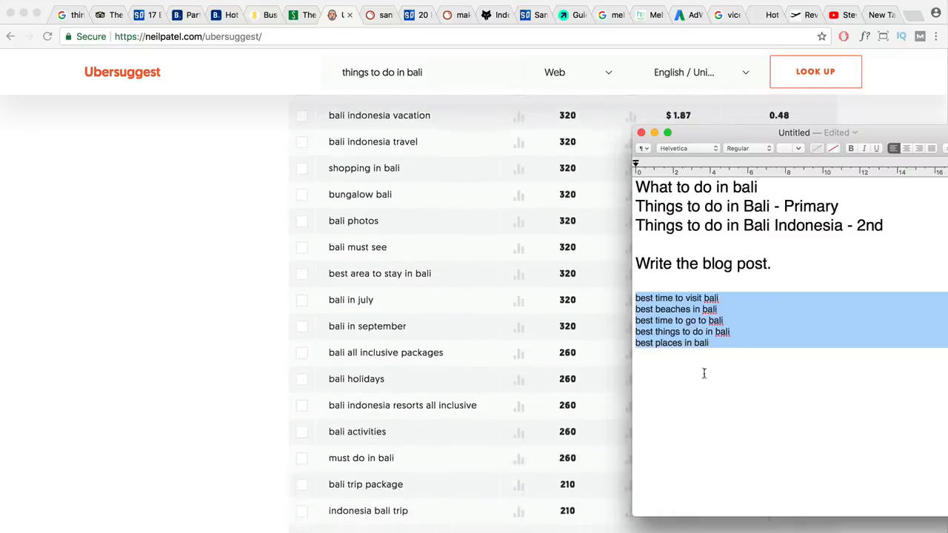
pyautogui.click(722, 352)
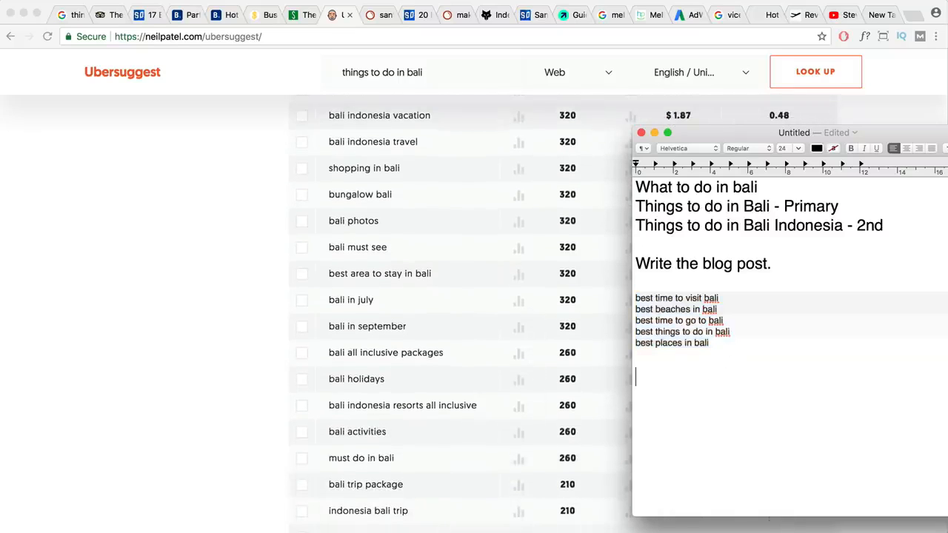
pyautogui.scroll(-2, 430, 433)
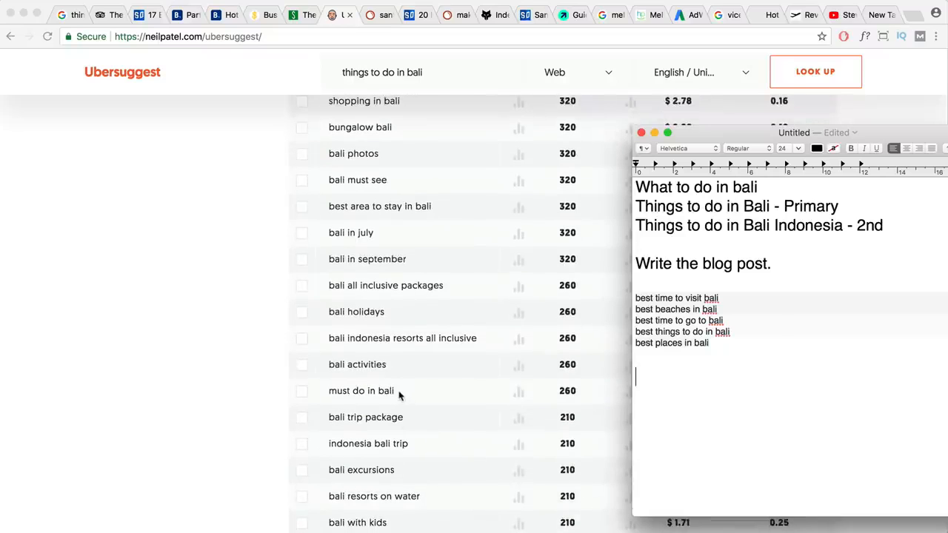
pyautogui.click(399, 392)
pyautogui.moveTo(395, 390); pyautogui.dragTo(330, 390)
pyautogui.press('super+c')
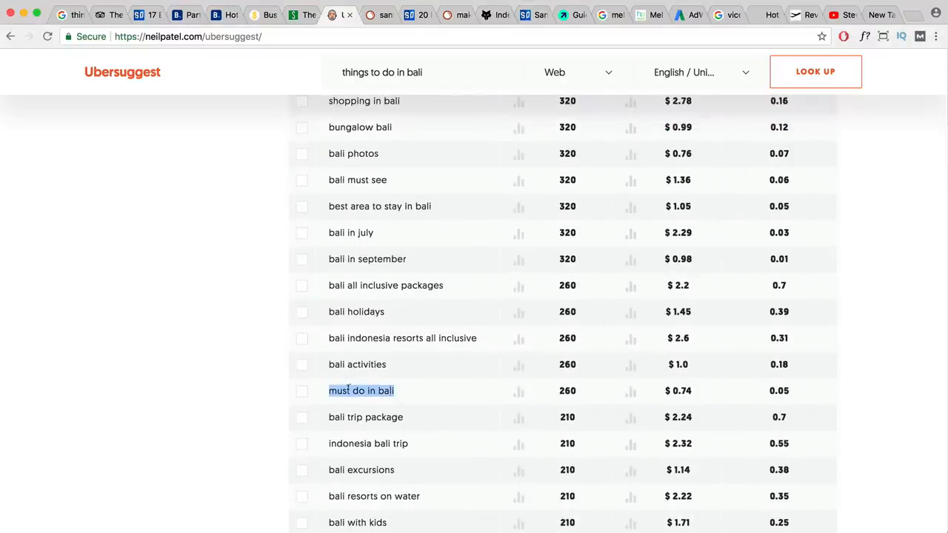
pyautogui.press('super+Tab')
pyautogui.click(650, 356)
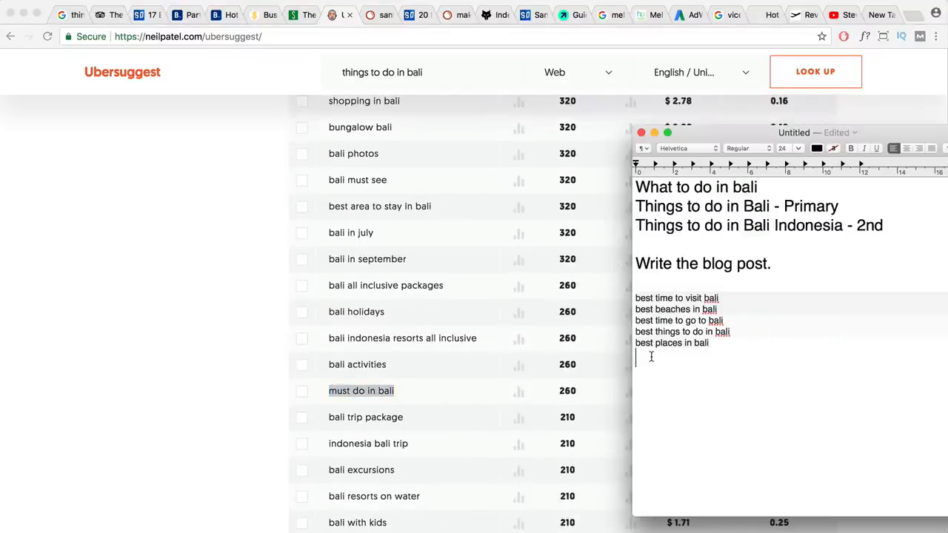
pyautogui.press('super+v')
pyautogui.moveTo(705, 356); pyautogui.dragTo(633, 355)
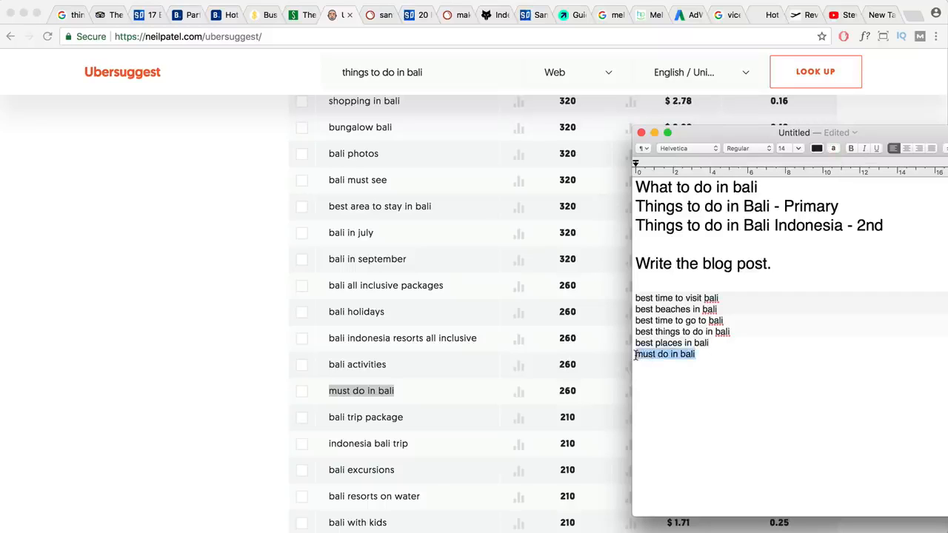
pyautogui.moveTo(888, 225); pyautogui.dragTo(627, 209)
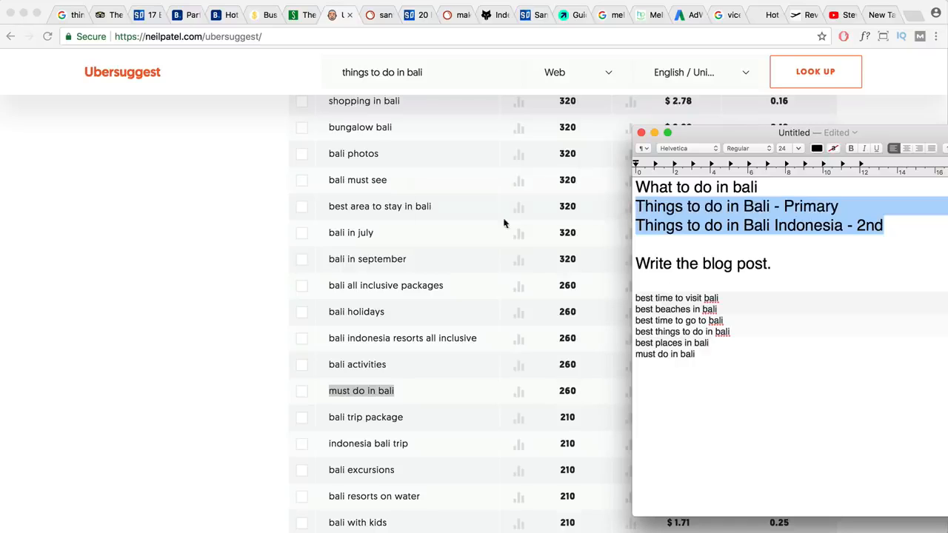
# Switch to SEMrush and examine santorinidave.com's traffic overview and its organic search positions filtered to keyword difficulty below 50.
pyautogui.click(381, 24)
pyautogui.scroll(5, 383, 222)
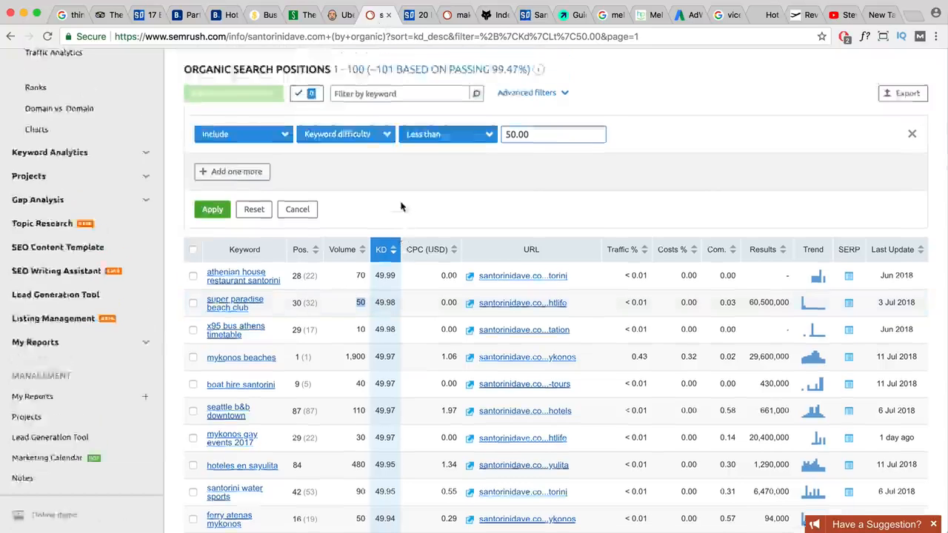
pyautogui.scroll(-4, 382, 226)
pyautogui.scroll(-5, 382, 226)
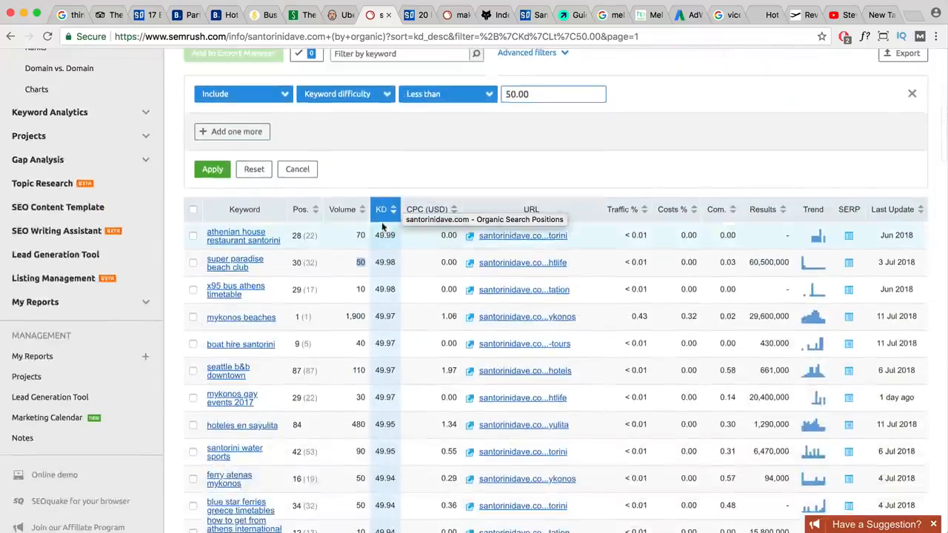
pyautogui.scroll(10, 266, 282)
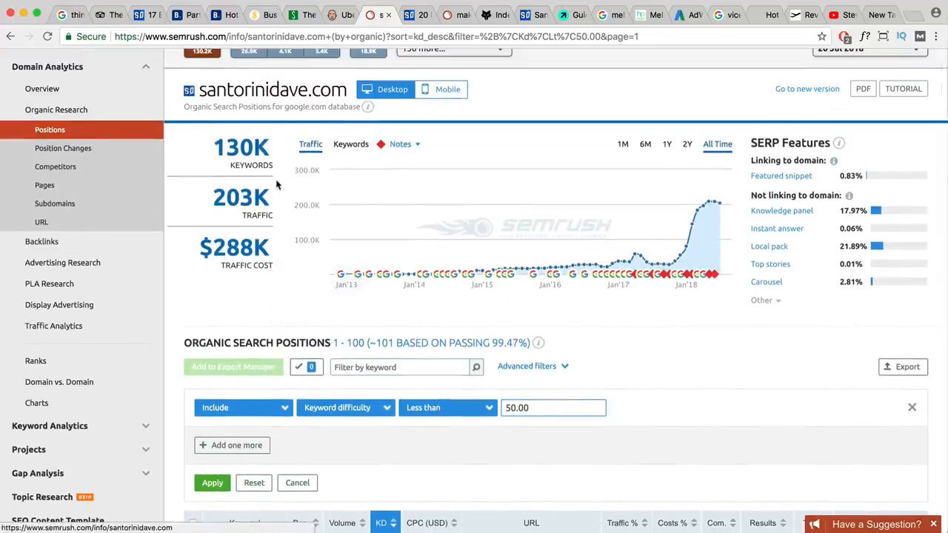
pyautogui.scroll(-5, 275, 185)
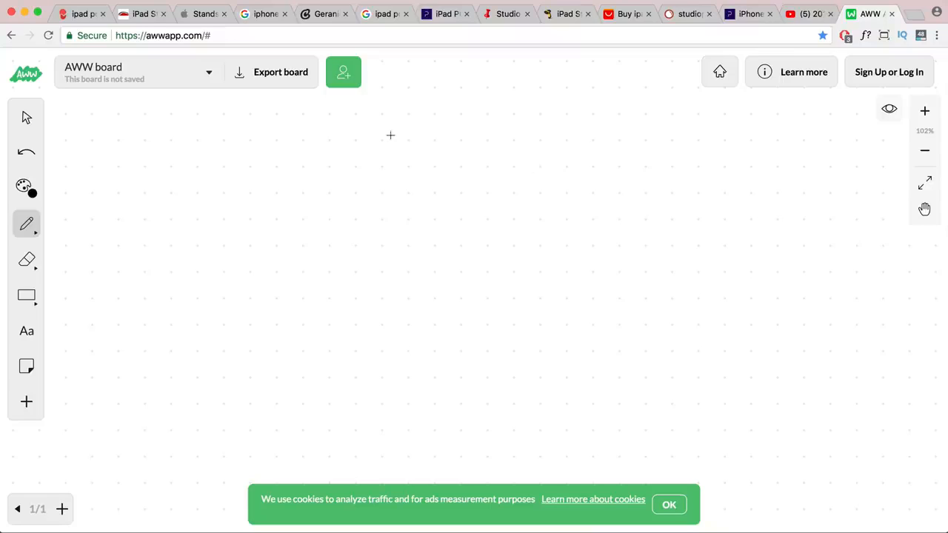
# Handwrite "iphone accessories" near the top of the blank AWW board and underline it.
pyautogui.moveTo(316, 132)
pyautogui.mouseDown()
pyautogui.moveTo(323, 160)
pyautogui.moveTo(335, 139)
pyautogui.moveTo(326, 148)
pyautogui.moveTo(450, 145)
pyautogui.moveTo(465, 135)
pyautogui.moveTo(474, 144)
pyautogui.moveTo(521, 123)
pyautogui.moveTo(548, 134)
pyautogui.moveTo(533, 138)
pyautogui.mouseUp()
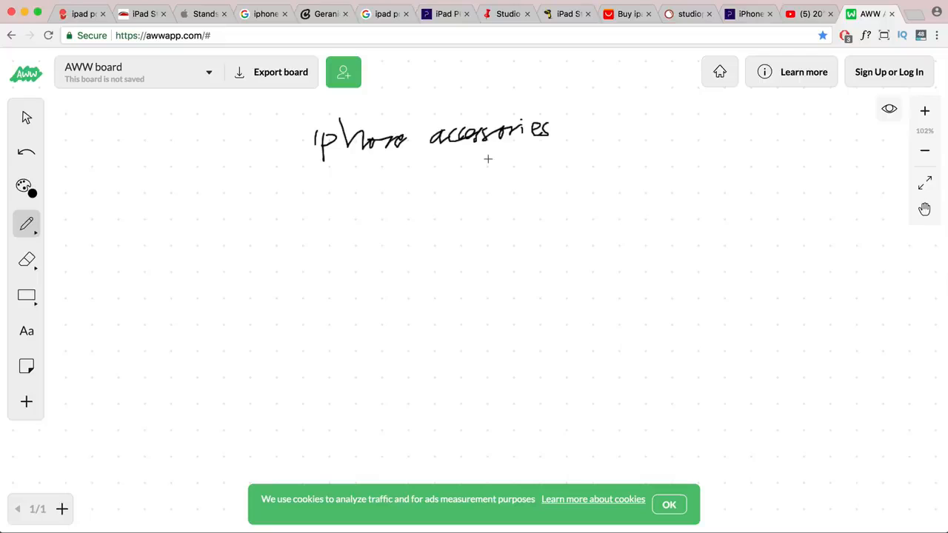
pyautogui.moveTo(338, 160); pyautogui.dragTo(534, 143)
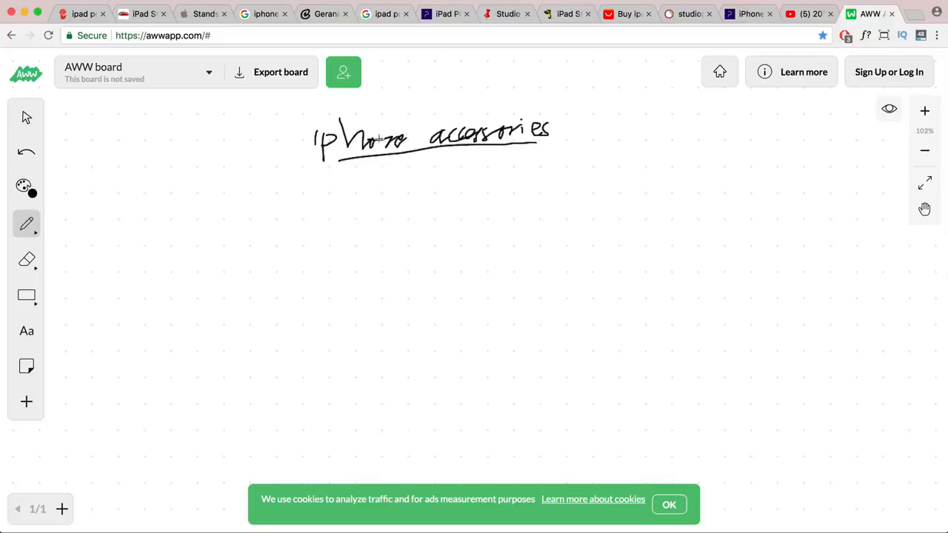
# Search Google for "iphone accessories" in a new browser tab.
pyautogui.click(916, 13)
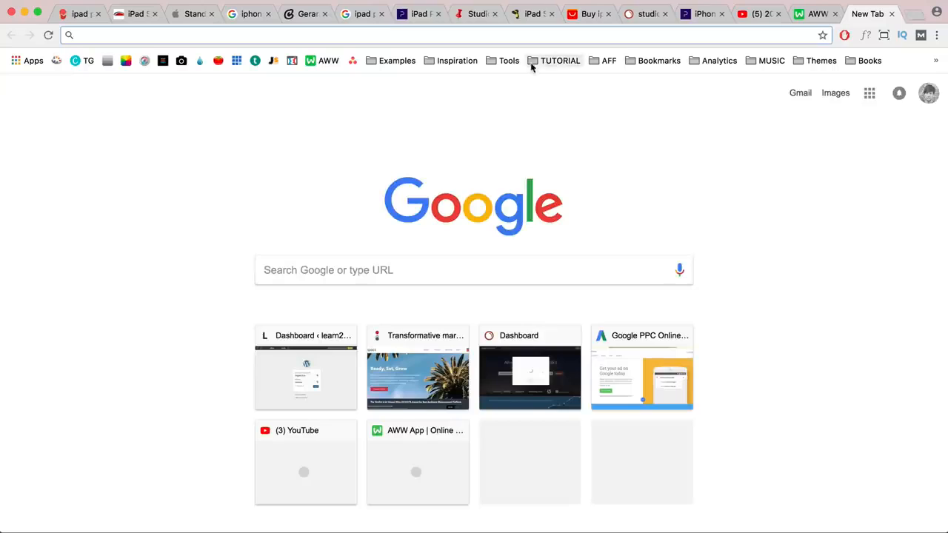
pyautogui.click(419, 273)
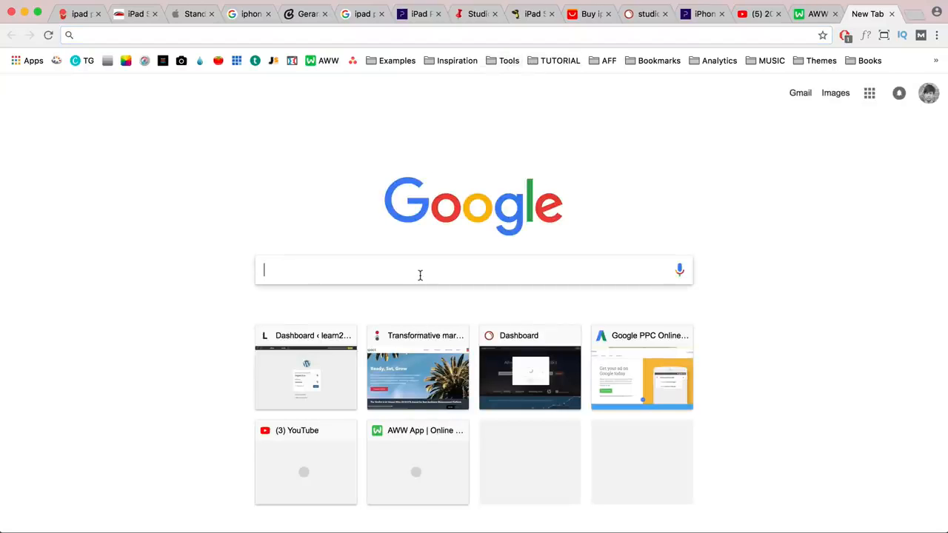
pyautogui.write('iphoen acce')
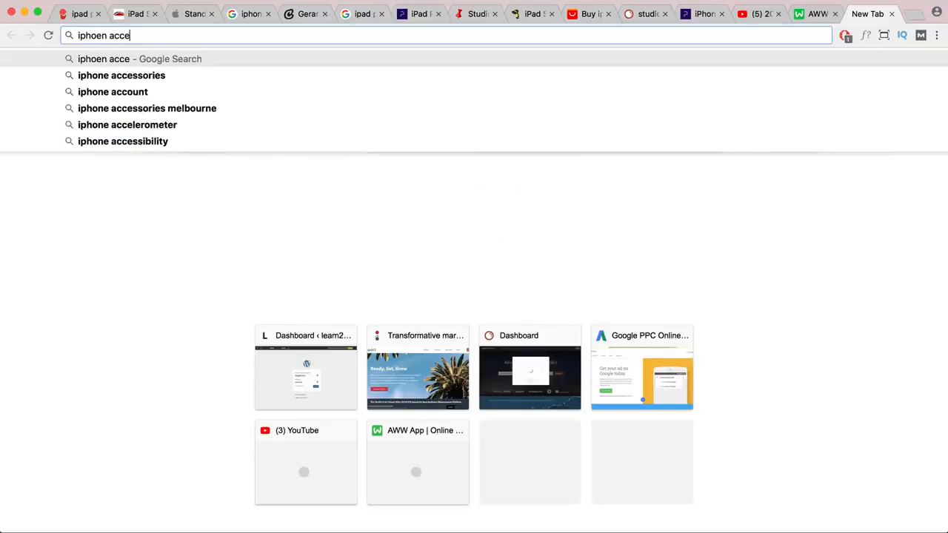
pyautogui.write('ssories')
pyautogui.press('Return')
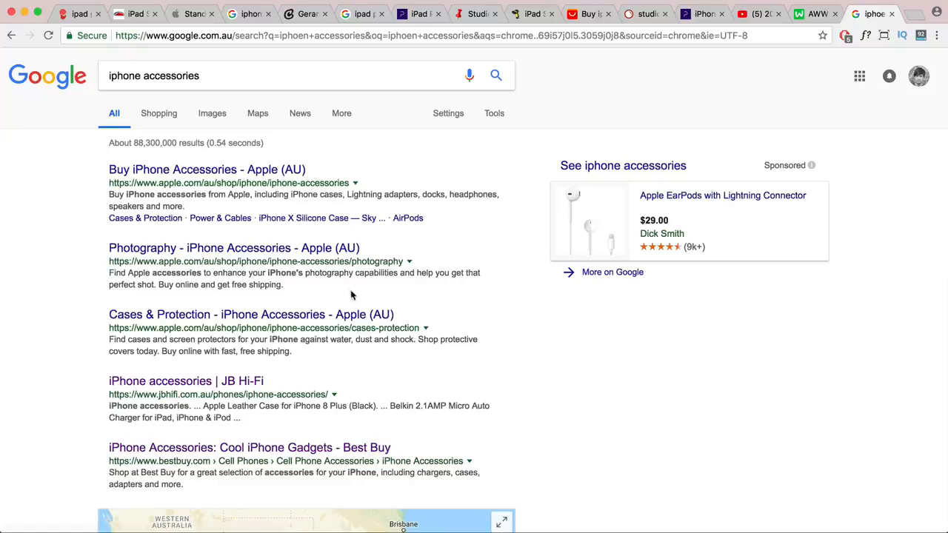
# Open the JB Hi-Fi and Best Buy iPhone accessories results in separate new tabs.
pyautogui.scroll(-2, 352, 295)
pyautogui.scroll(-3, 352, 295)
pyautogui.rightClick(224, 251)
pyautogui.click(244, 258)
pyautogui.rightClick(227, 317)
pyautogui.click(244, 324)
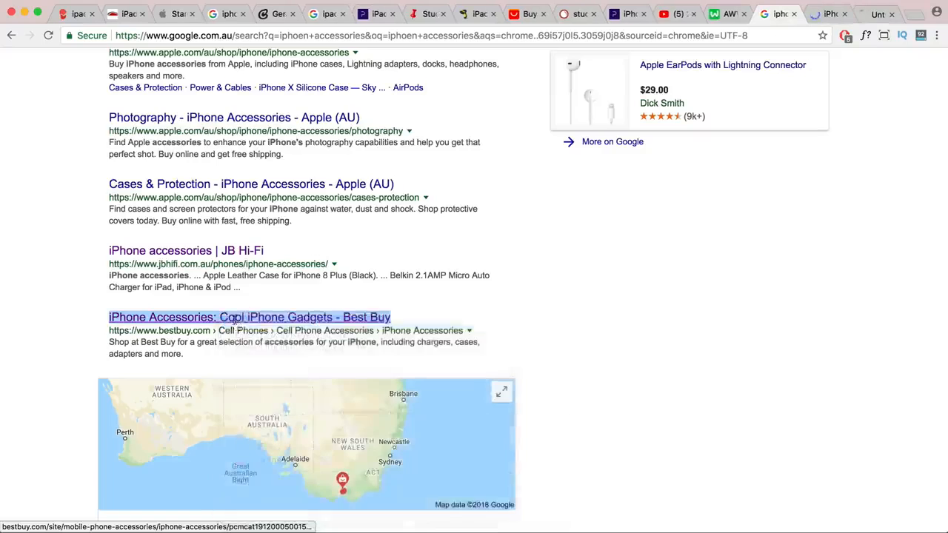
# Open the Officeworks, BIG W and Kogan.com iPhone accessories results in separate new tabs.
pyautogui.scroll(-8, 237, 319)
pyautogui.scroll(-10, 238, 319)
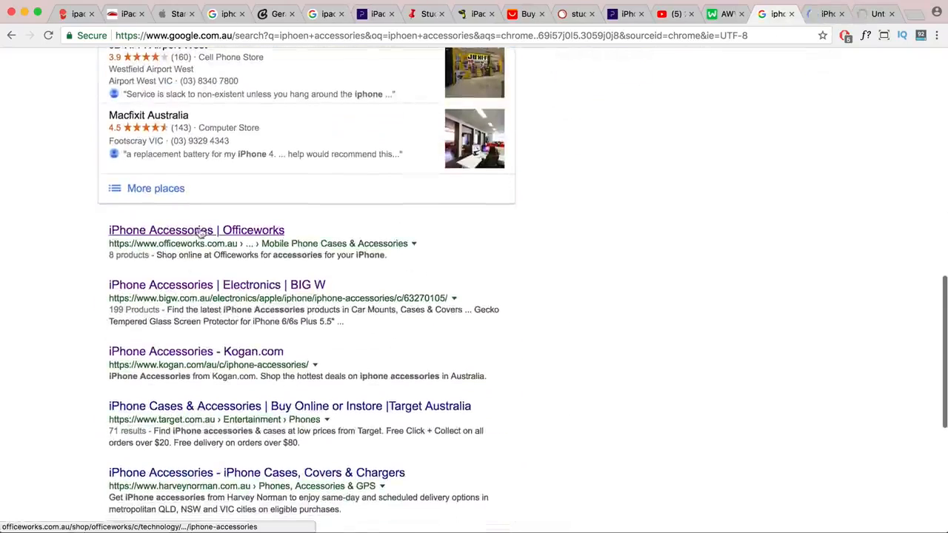
pyautogui.rightClick(203, 235)
pyautogui.click(205, 235)
pyautogui.rightClick(217, 285)
pyautogui.click(224, 289)
pyautogui.rightClick(219, 357)
pyautogui.click(224, 360)
# Check the remaining results and related searches, and view the product types on JB Hi-Fi's iPhone accessories page.
pyautogui.scroll(-3, 224, 360)
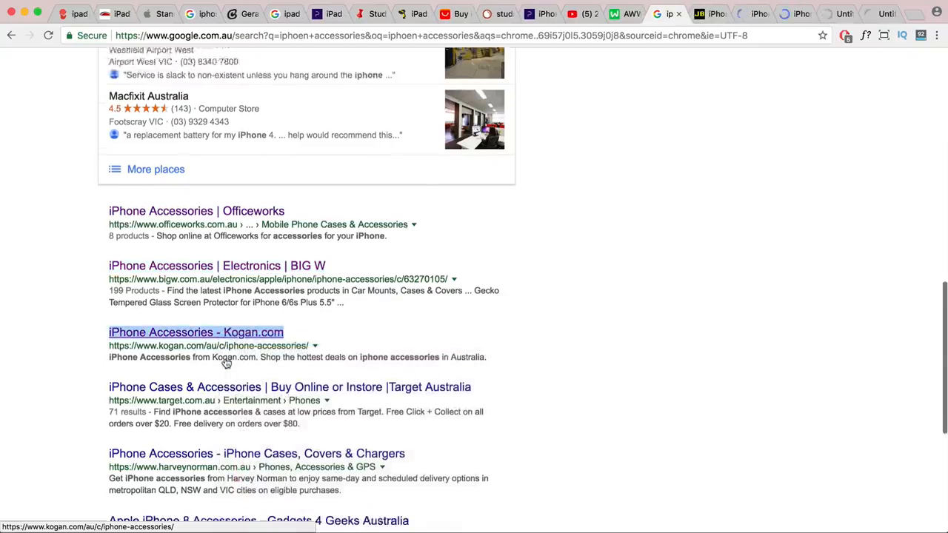
pyautogui.scroll(-6, 225, 358)
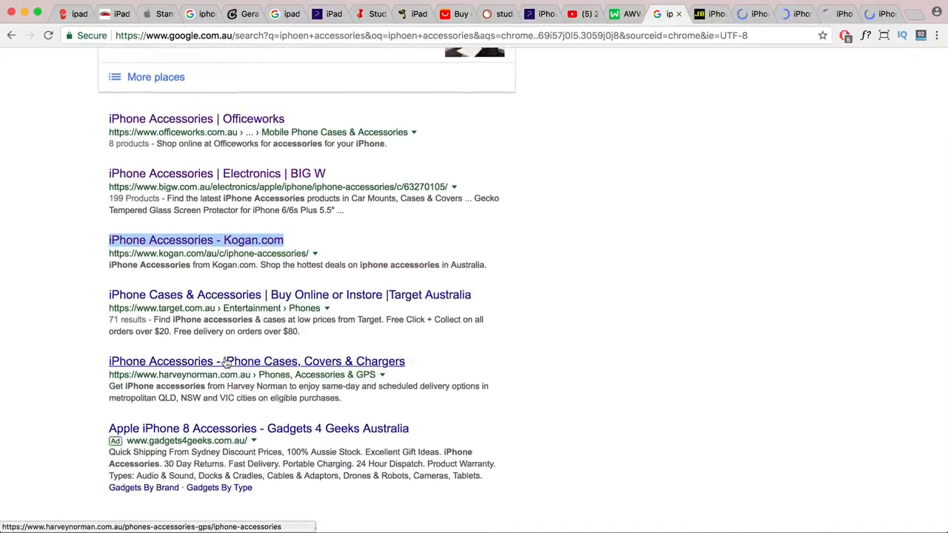
pyautogui.scroll(-7, 226, 363)
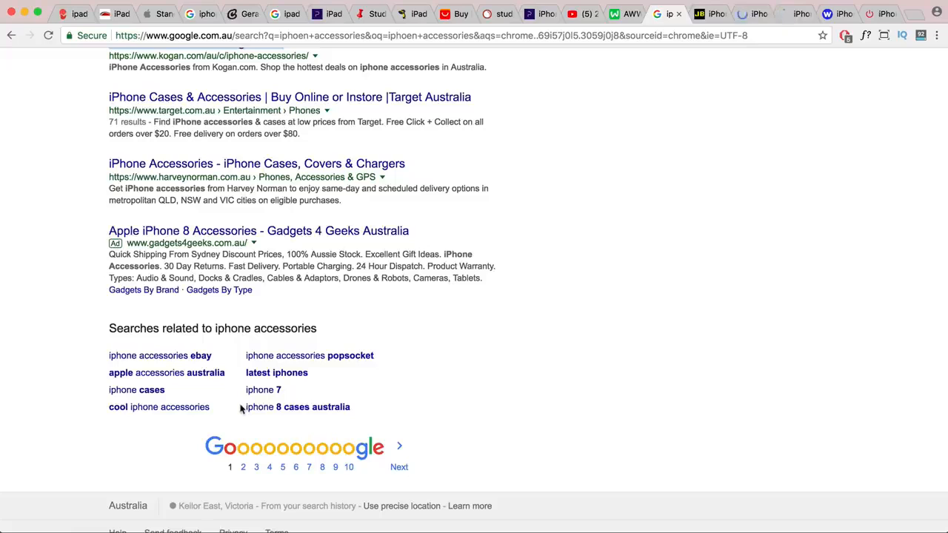
pyautogui.scroll(3, 244, 400)
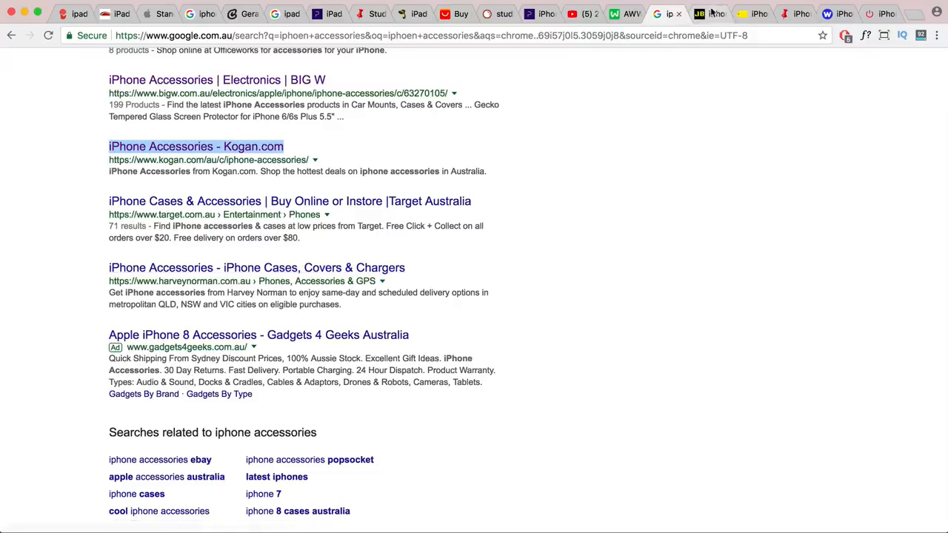
pyautogui.hotkey('ctrl', 'Tab')
pyautogui.scroll(-2, 444, 218)
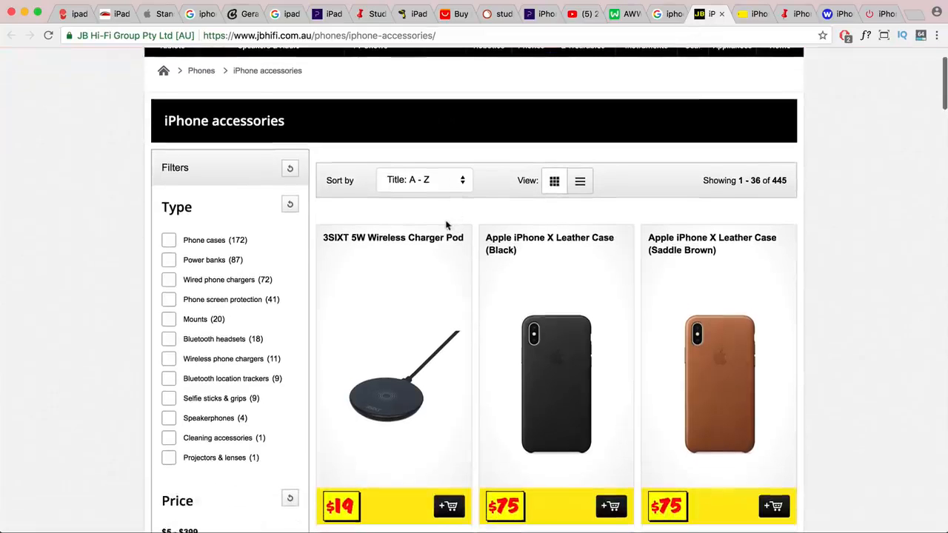
pyautogui.scroll(1, 242, 267)
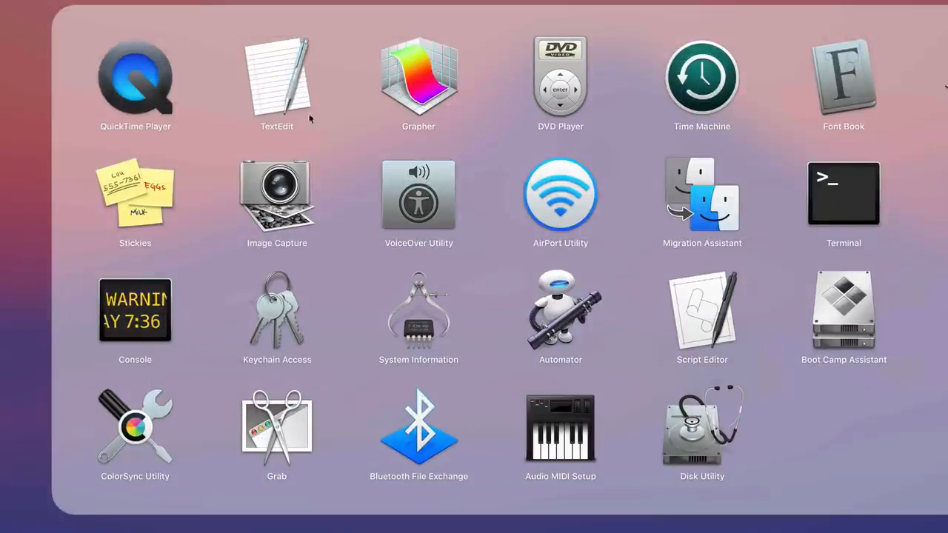
# Open a blank TextEdit document, move it clear of JB Hi-Fi's product type list, and set its font size to 14.
pyautogui.click(305, 114)
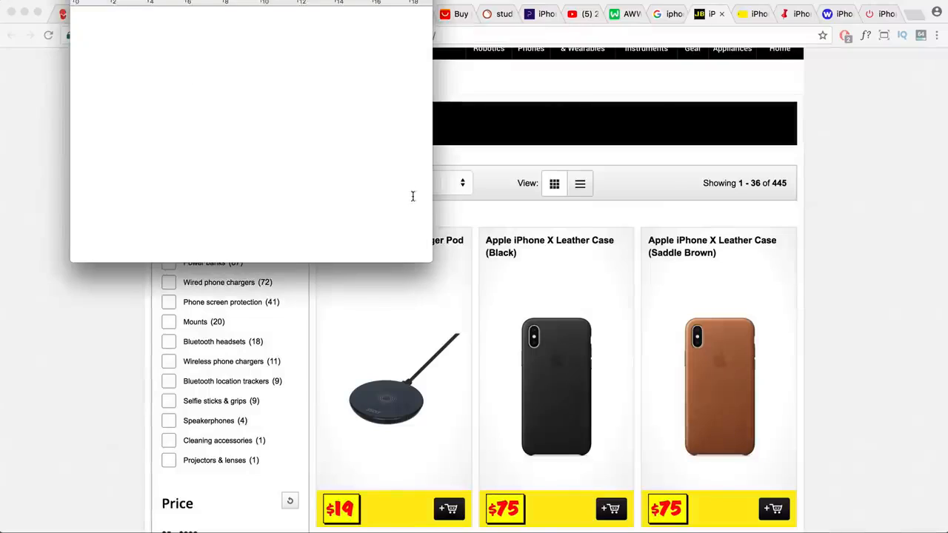
pyautogui.moveTo(215, 1); pyautogui.dragTo(726, 186)
pyautogui.click(740, 195)
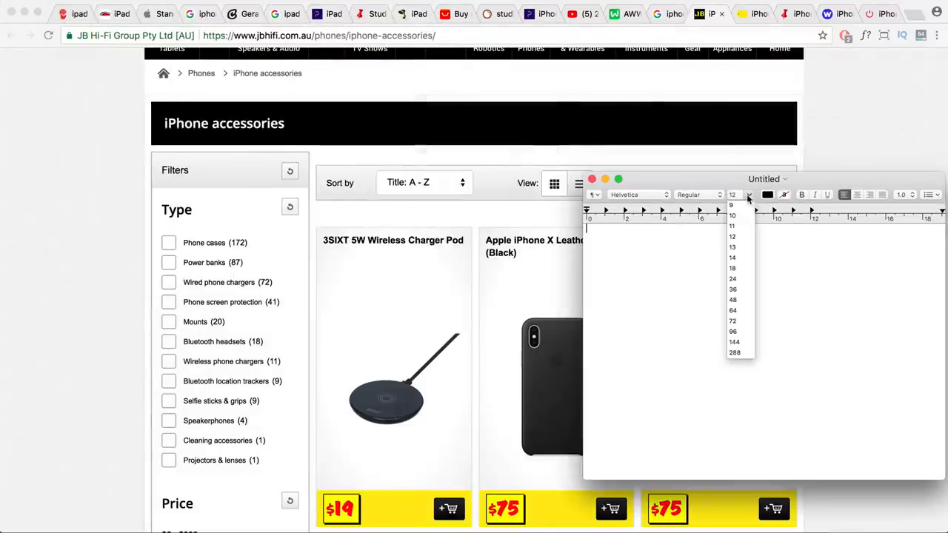
pyautogui.click(735, 258)
# List "Phone Cases", "Power Banks" and "Wired Phone Chargers" on separate lines of the text document.
pyautogui.write('Phone Cases')
pyautogui.press('Return')
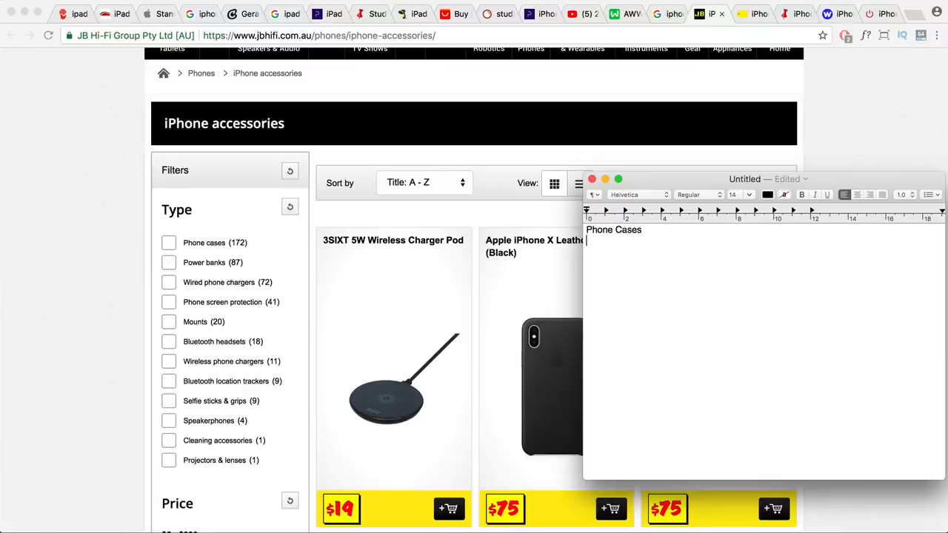
pyautogui.write('Power Banks')
pyautogui.write('Wires')
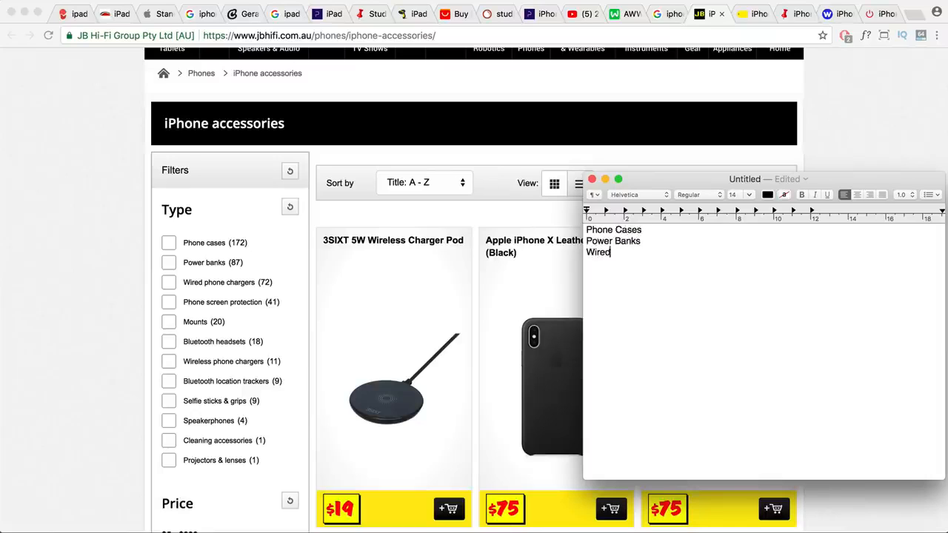
pyautogui.write(' Phone Car')
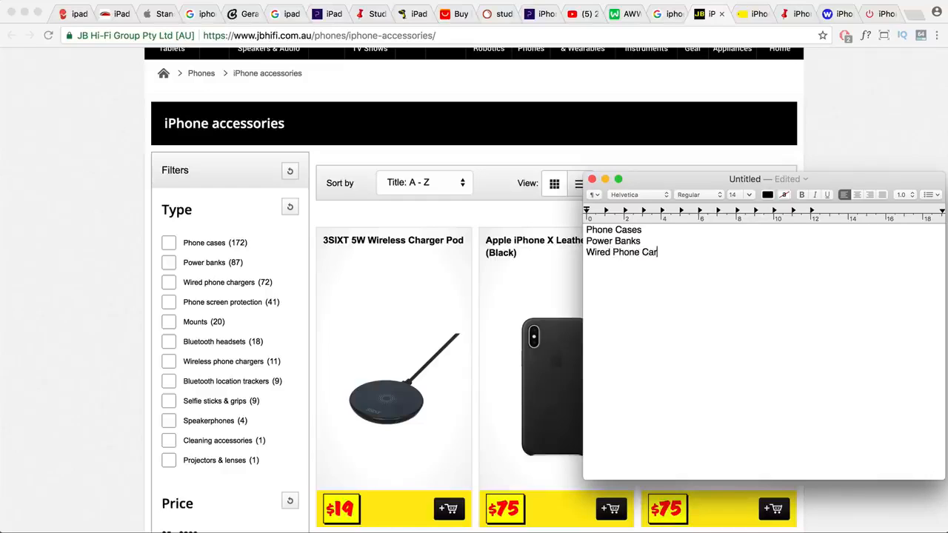
pyautogui.write('harh')
pyautogui.press('BackSpace')
pyautogui.press('BackSpace')
pyautogui.press('BackSpace')
pyautogui.write('arher')
pyautogui.press('BackSpace')
pyautogui.press('BackSpace')
pyautogui.press('BackSpace')
pyautogui.write('gers ')
# Add "Mounts" and "Bluetooth headsets" as new lines in the text document and highlight the whole list.
pyautogui.write('Mounts ')
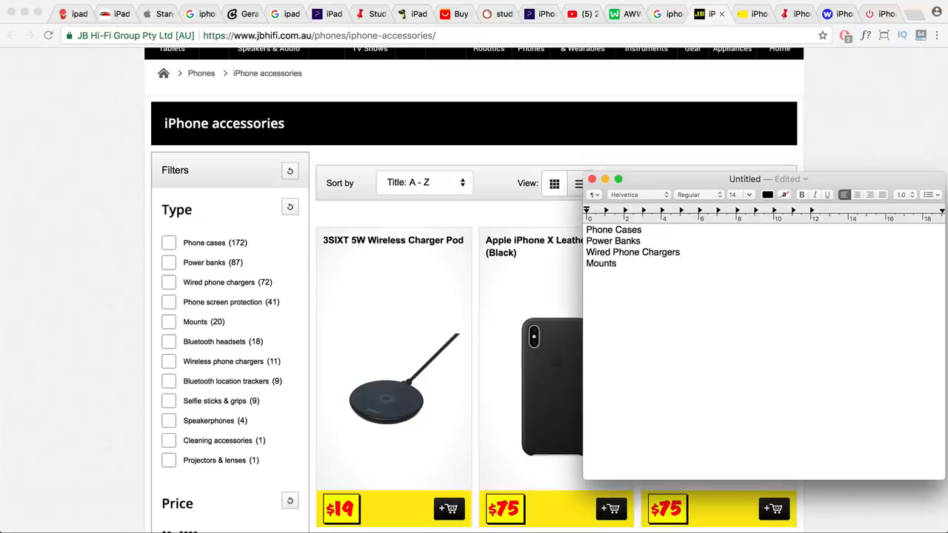
pyautogui.write('Bluetooth heads')
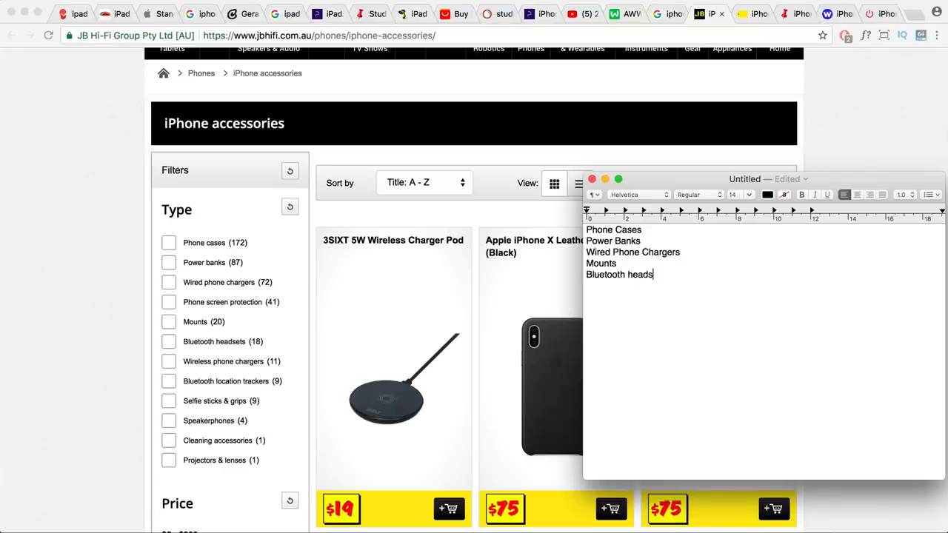
pyautogui.write('ets Wi')
pyautogui.moveTo(665, 275); pyautogui.dragTo(583, 231)
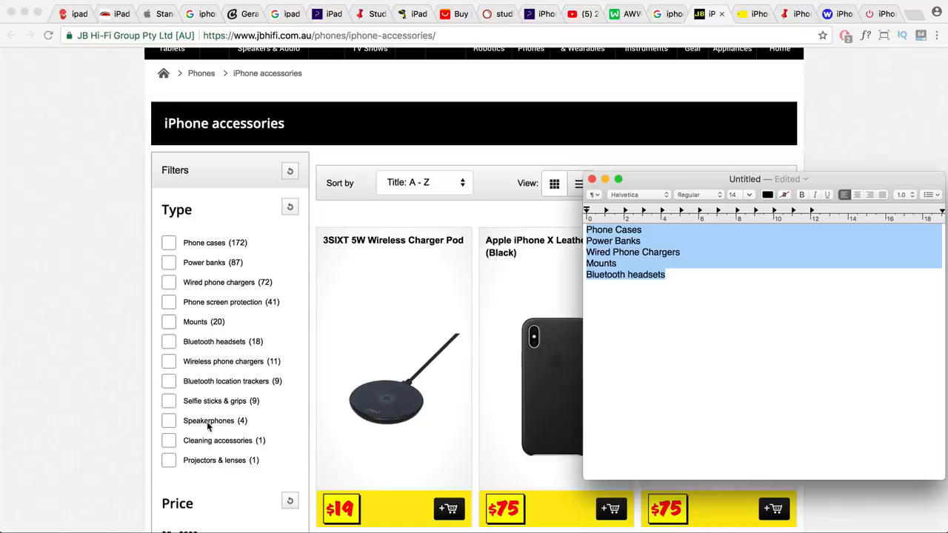
pyautogui.click(677, 279)
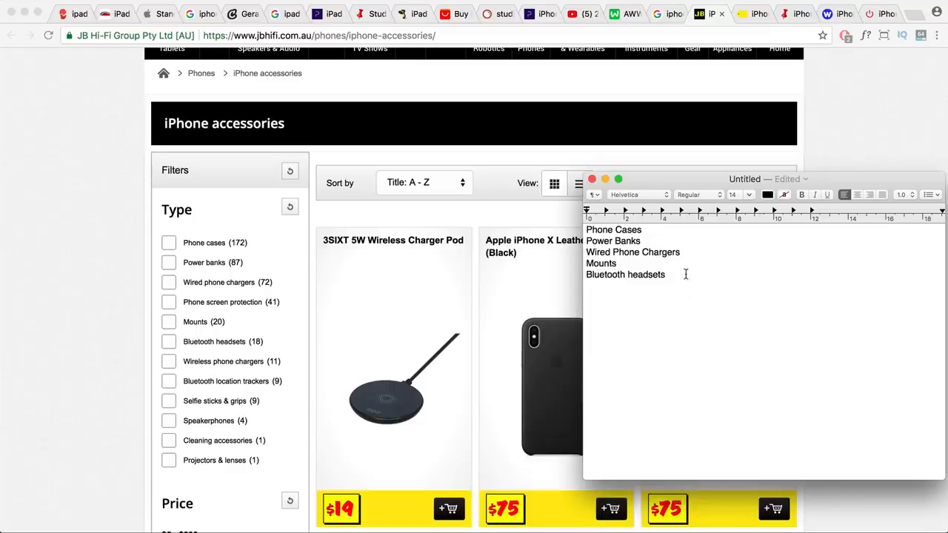
pyautogui.moveTo(681, 272); pyautogui.dragTo(480, 203)
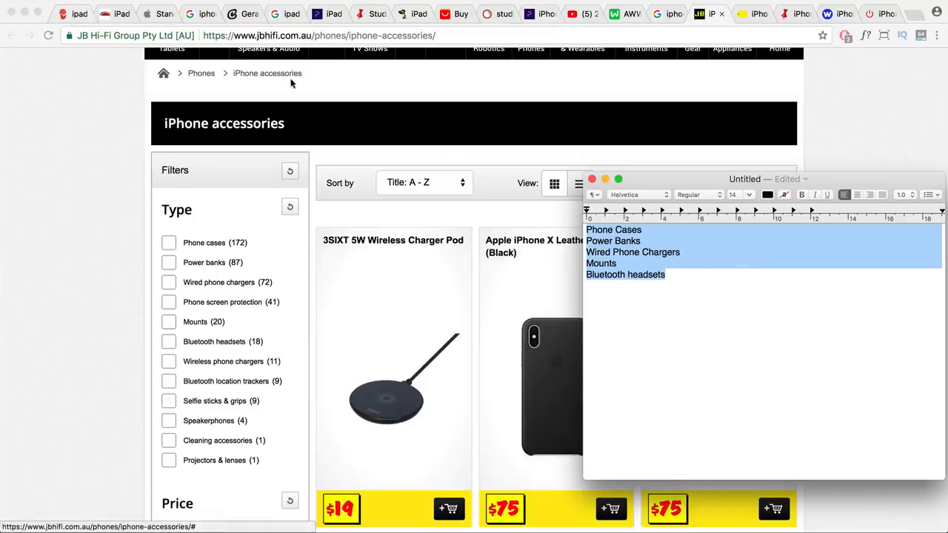
# Search Google for "ubersuggest" in the iPad stands tab and open the neilpatel.com Ubersuggest result.
pyautogui.click(122, 15)
pyautogui.click(161, 35)
pyautogui.write('ubersuggest')
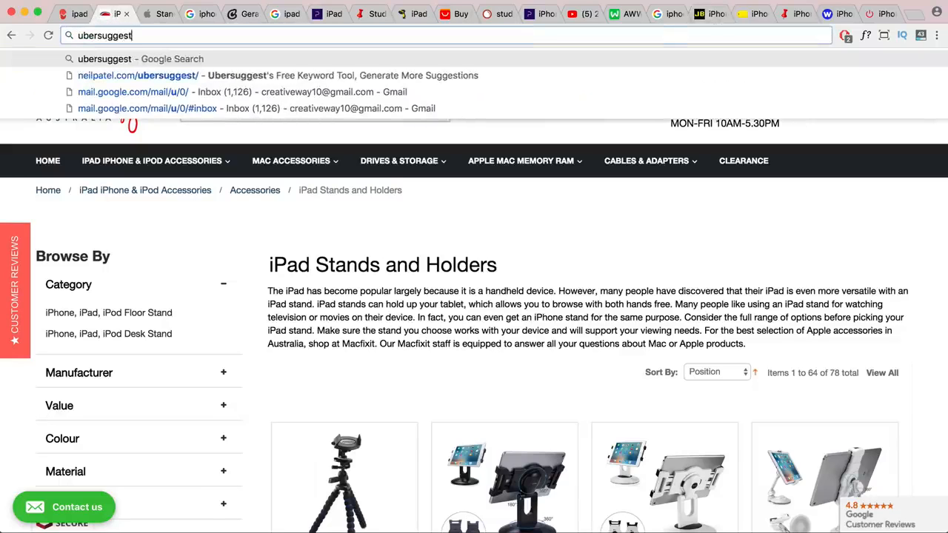
pyautogui.press('Return')
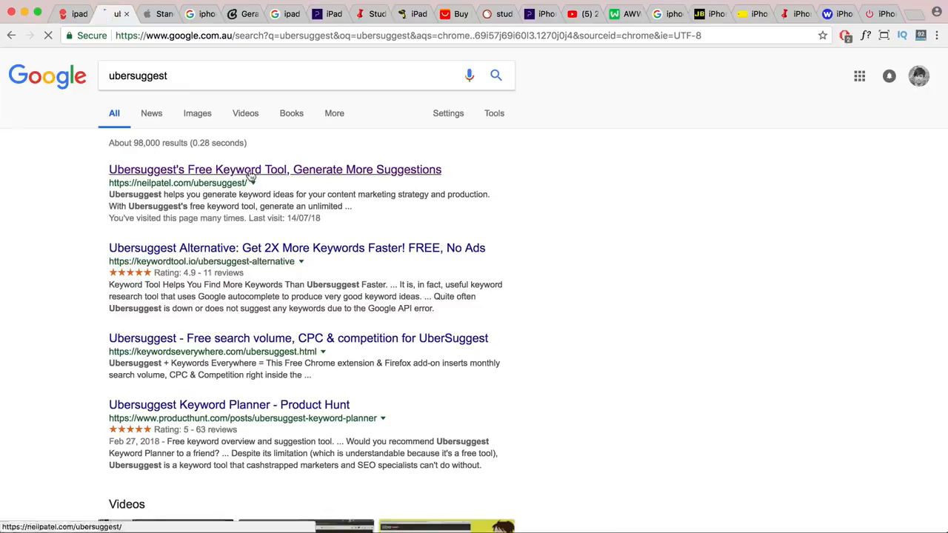
pyautogui.click(250, 173)
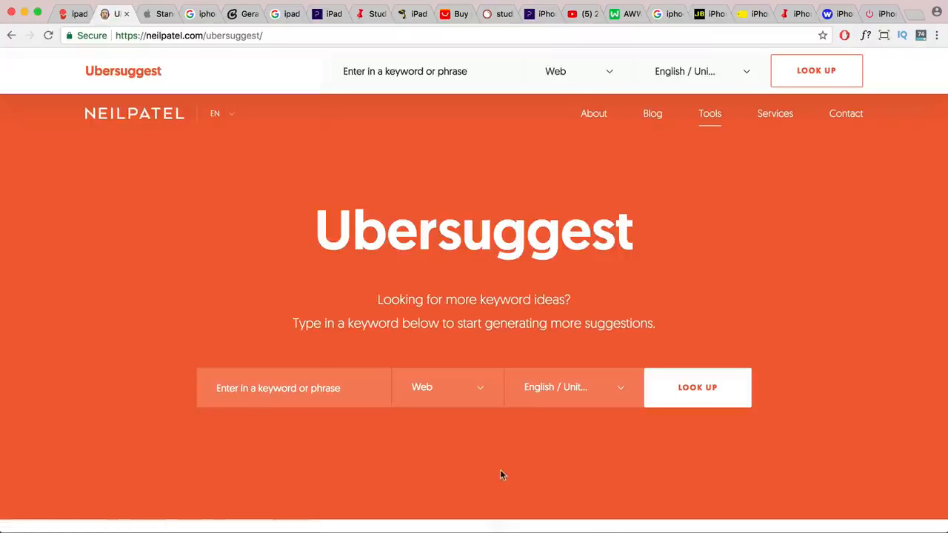
# Set the Ubersuggest language and country to English / Australia.
pyautogui.click(334, 389)
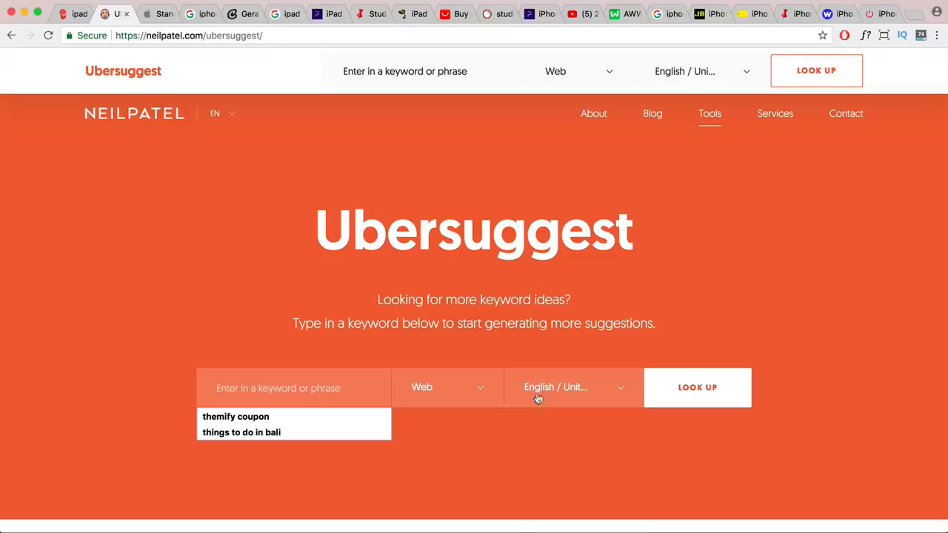
pyautogui.click(599, 391)
pyautogui.scroll(-5, 603, 411)
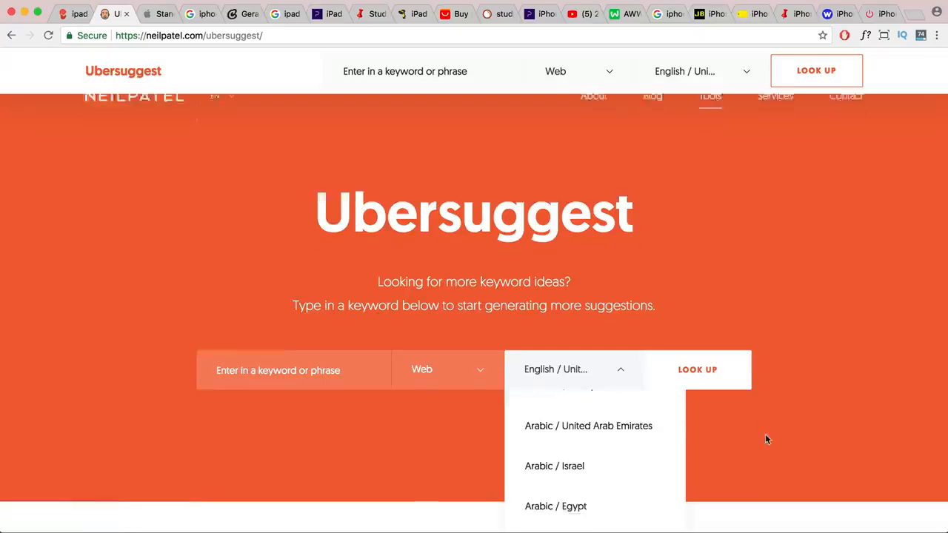
pyautogui.scroll(-6, 603, 400)
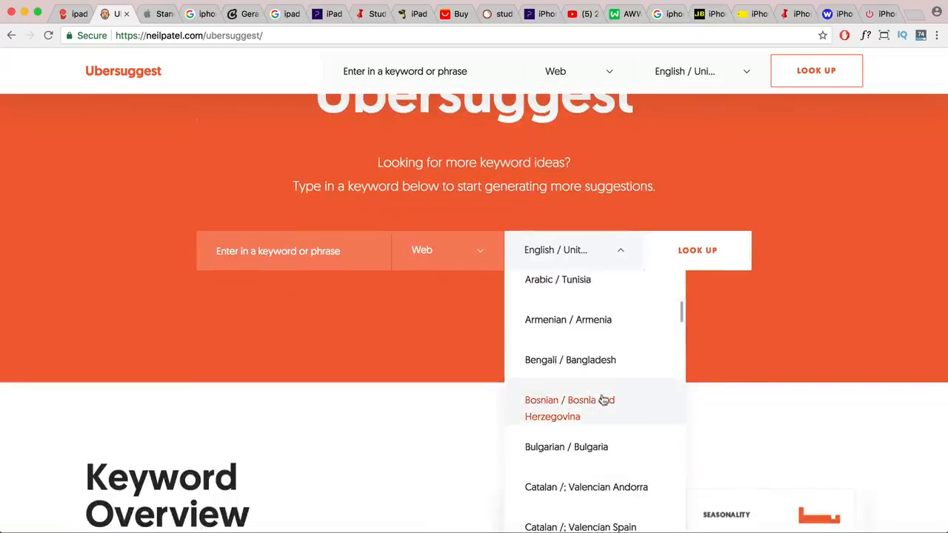
pyautogui.scroll(-6, 603, 400)
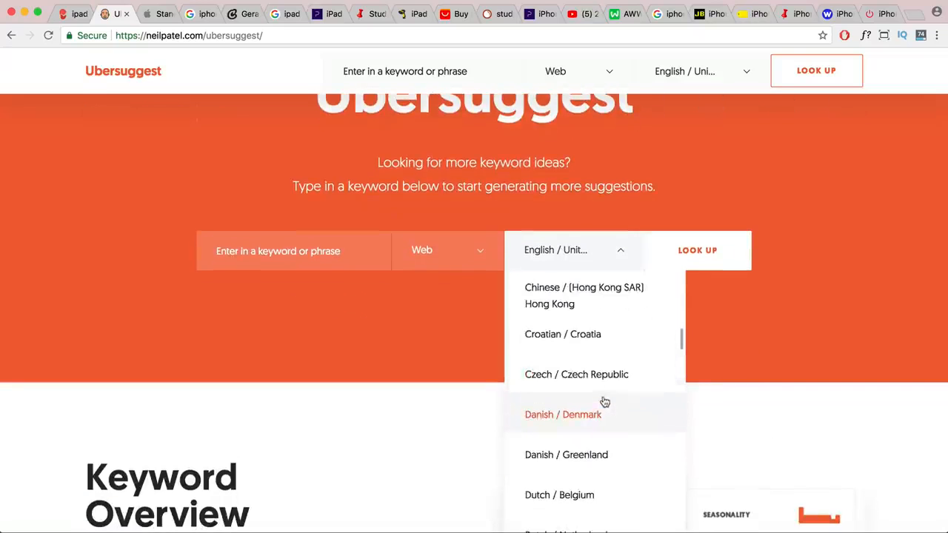
pyautogui.scroll(-3, 598, 400)
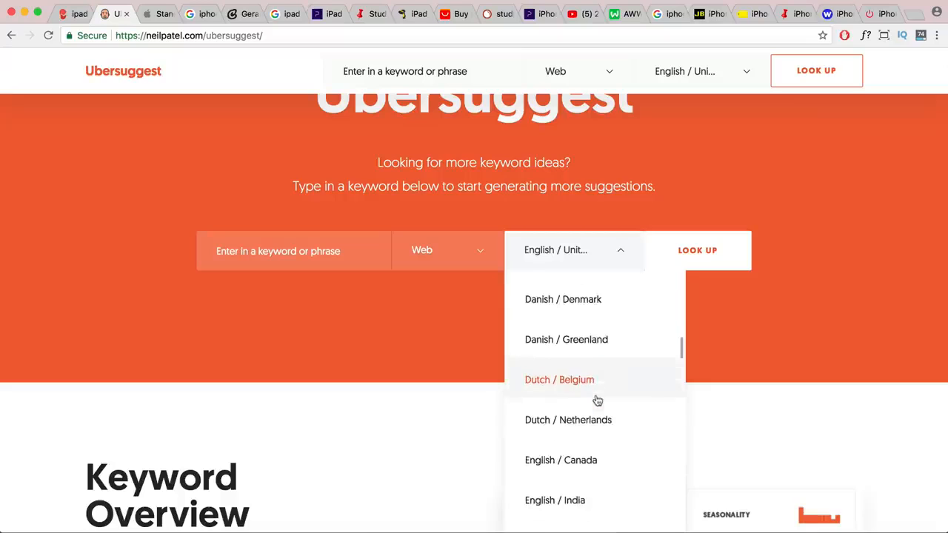
pyautogui.scroll(-3, 596, 400)
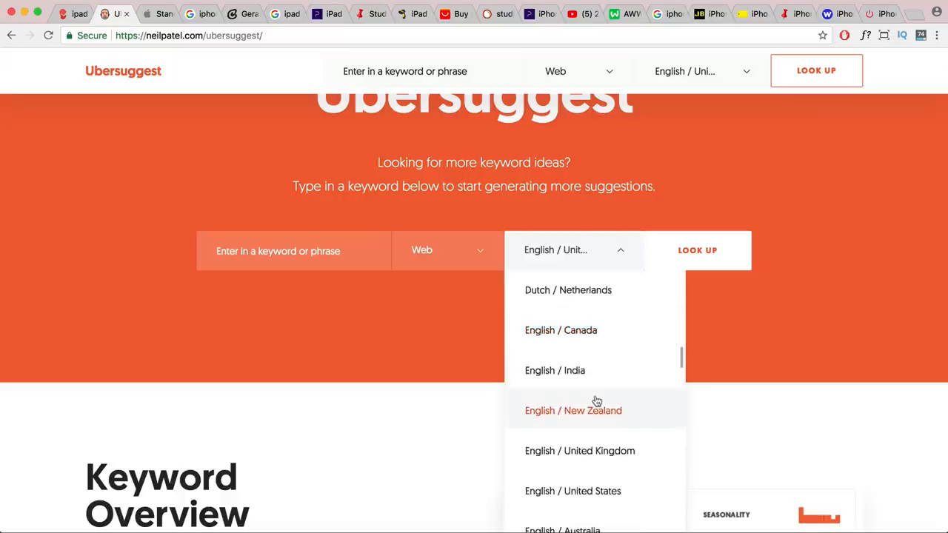
pyautogui.scroll(-2, 597, 401)
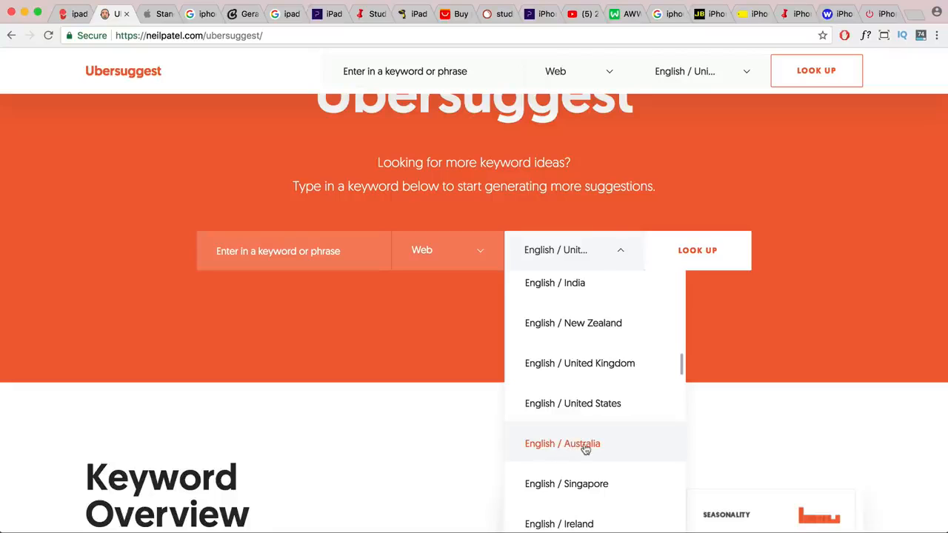
pyautogui.click(586, 447)
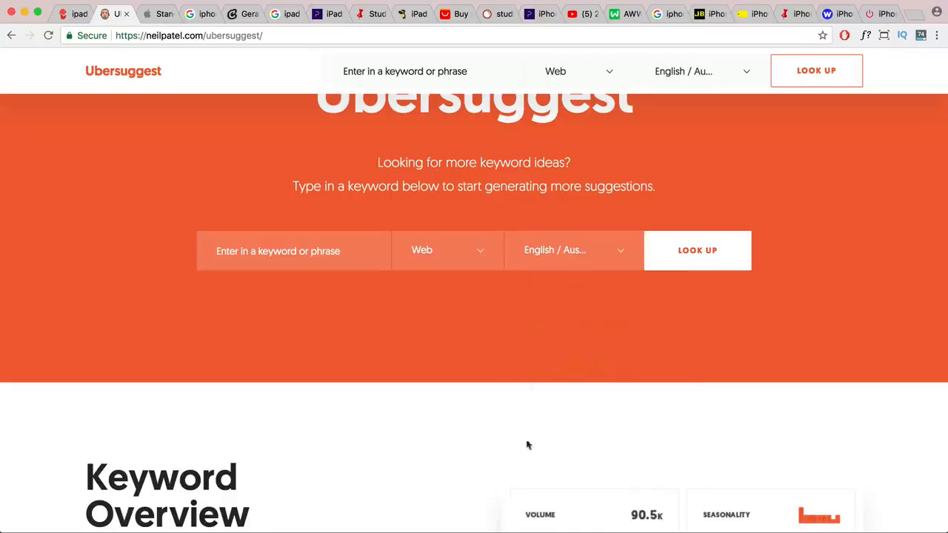
# Check the category list in the text document and look up the keyword "iphone mounts" in Ubersuggest.
pyautogui.click(285, 252)
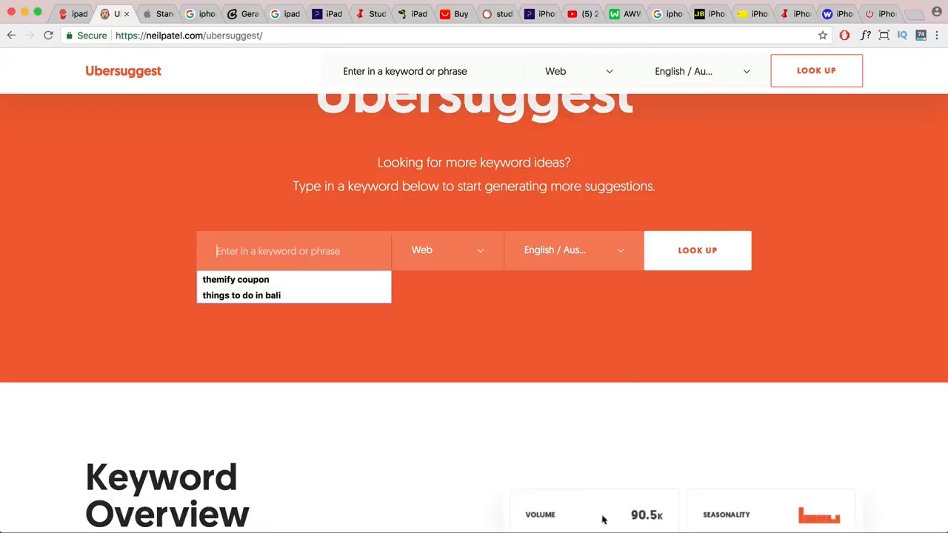
pyautogui.press('super+Tab')
pyautogui.click(629, 252)
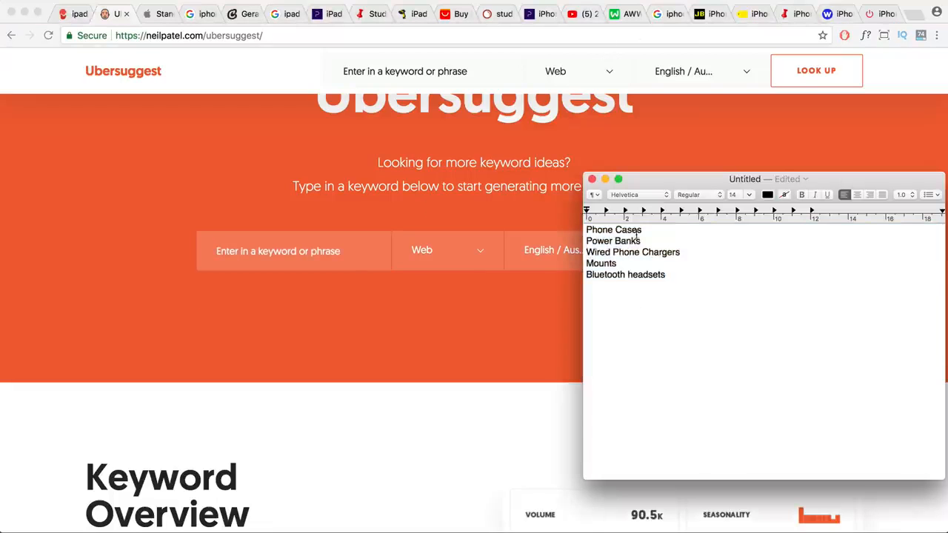
pyautogui.click(312, 254)
pyautogui.write('iphone mounts')
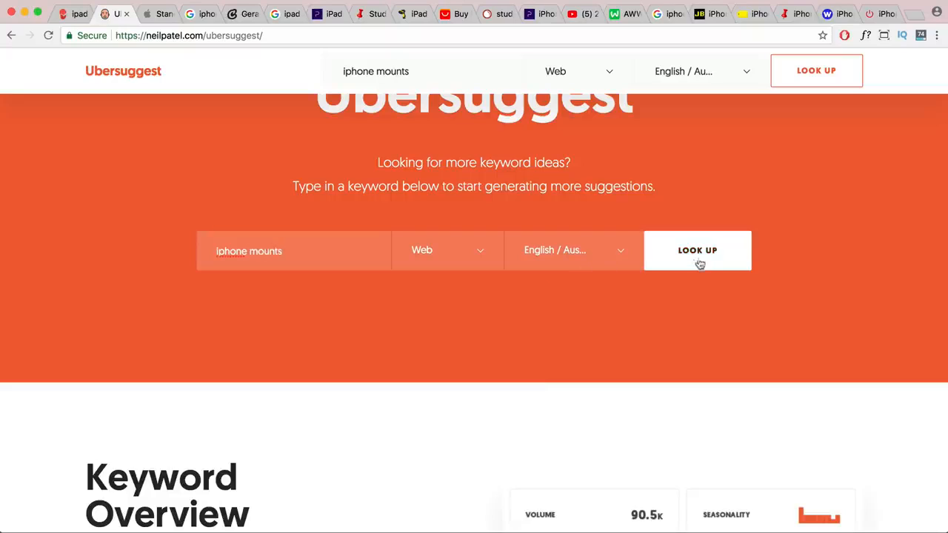
pyautogui.click(696, 266)
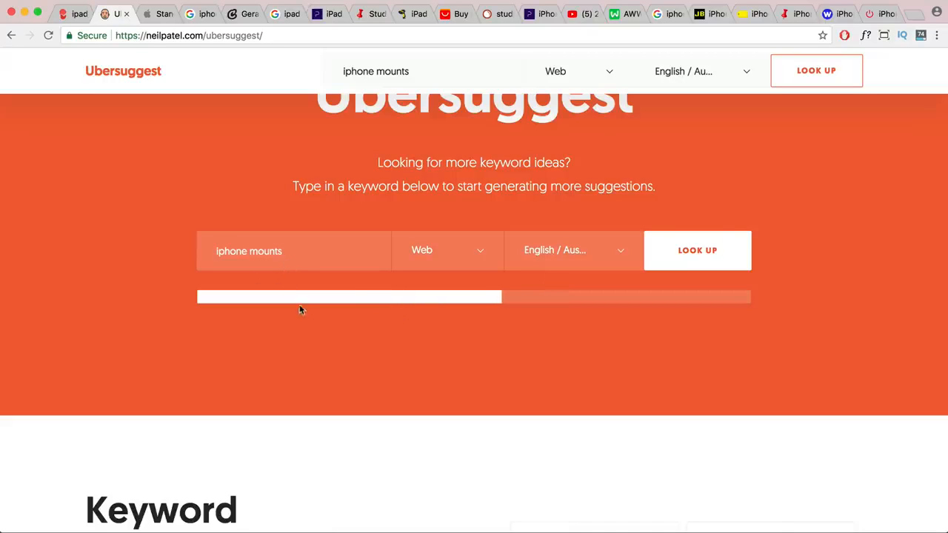
# Bring up the text document and move it clear of the Ubersuggest keyword search form.
pyautogui.press('super+Tab')
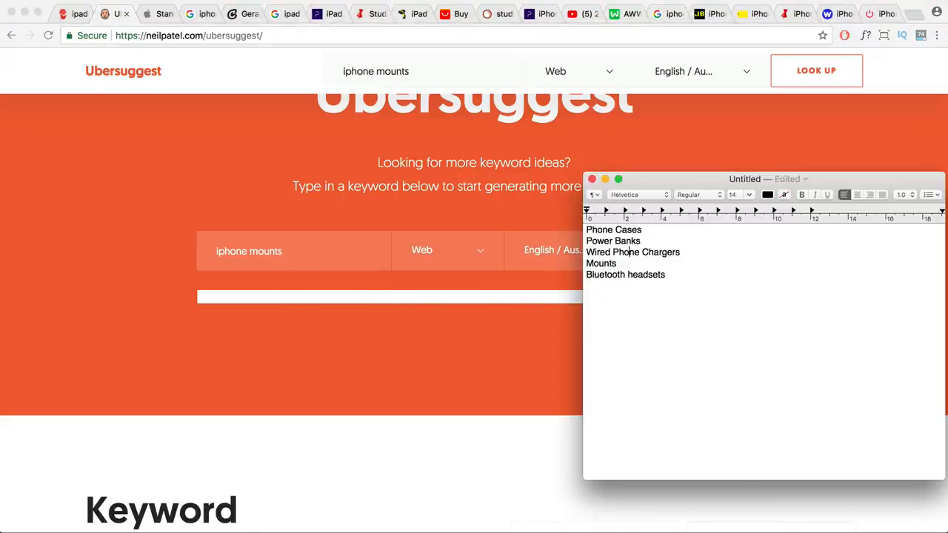
pyautogui.moveTo(673, 178); pyautogui.dragTo(850, 133)
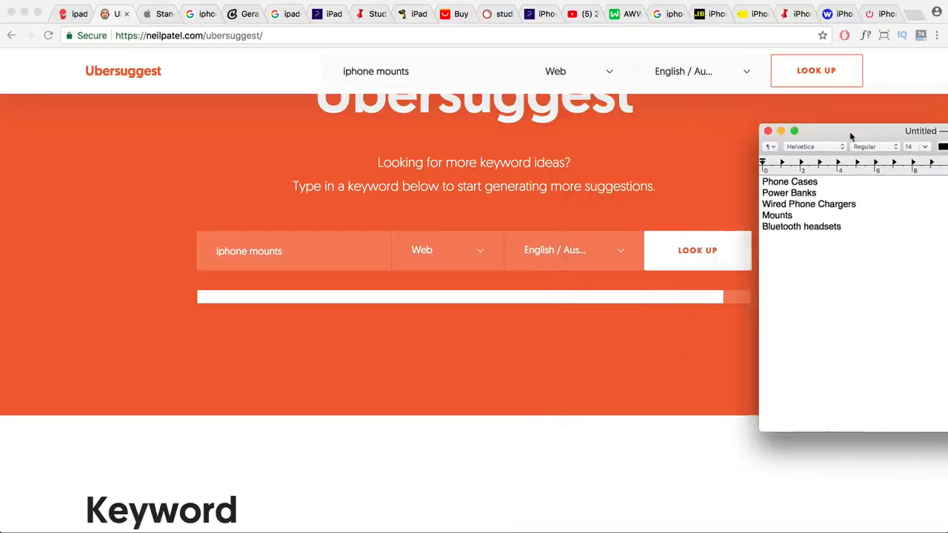
pyautogui.click(853, 225)
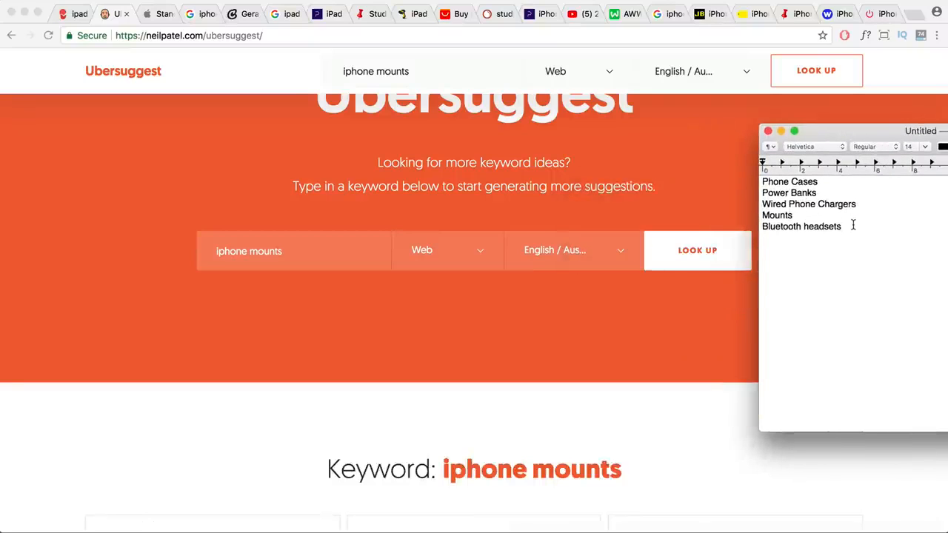
# Examine the keyword overview for "iphone mounts", highlighting its search volume and CPC figures.
pyautogui.click(537, 402)
pyautogui.scroll(-5, 538, 400)
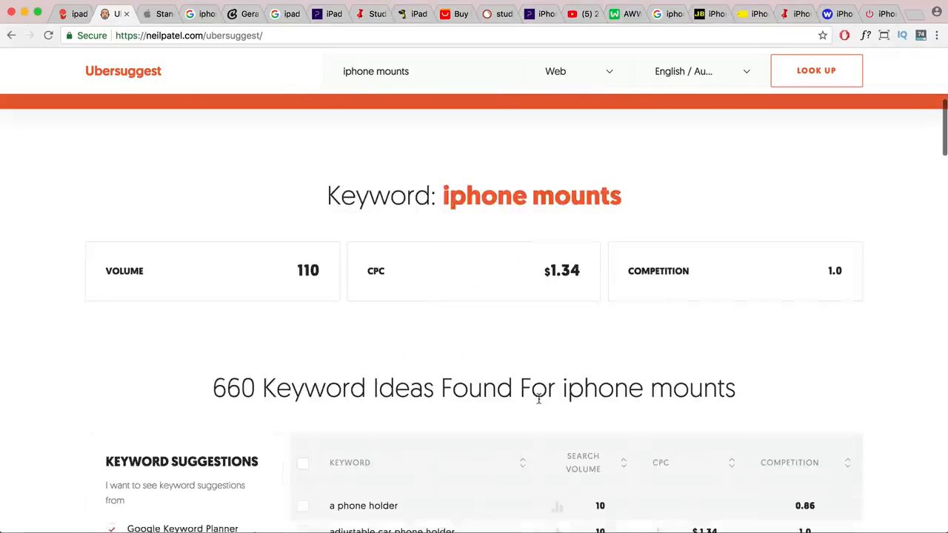
pyautogui.scroll(-2, 539, 401)
pyautogui.scroll(1, 541, 402)
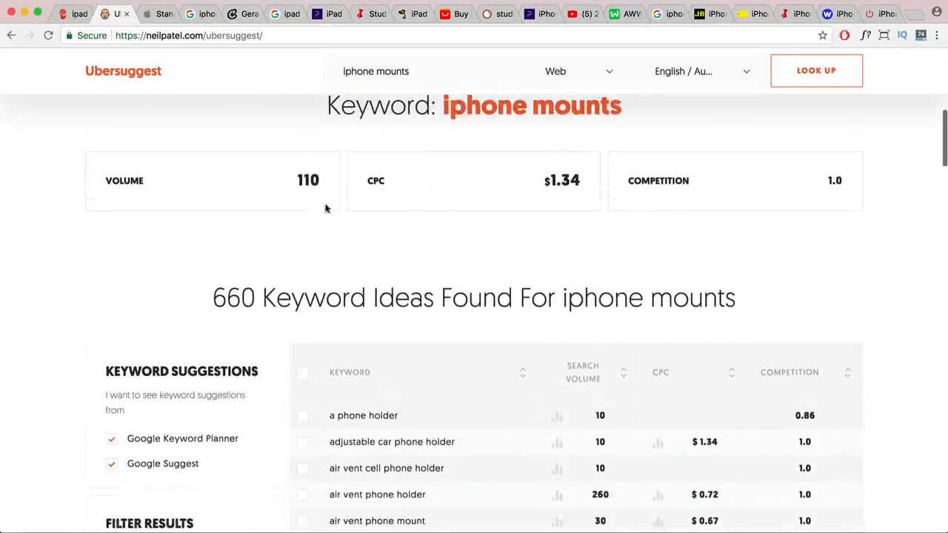
pyautogui.moveTo(289, 182); pyautogui.dragTo(320, 180)
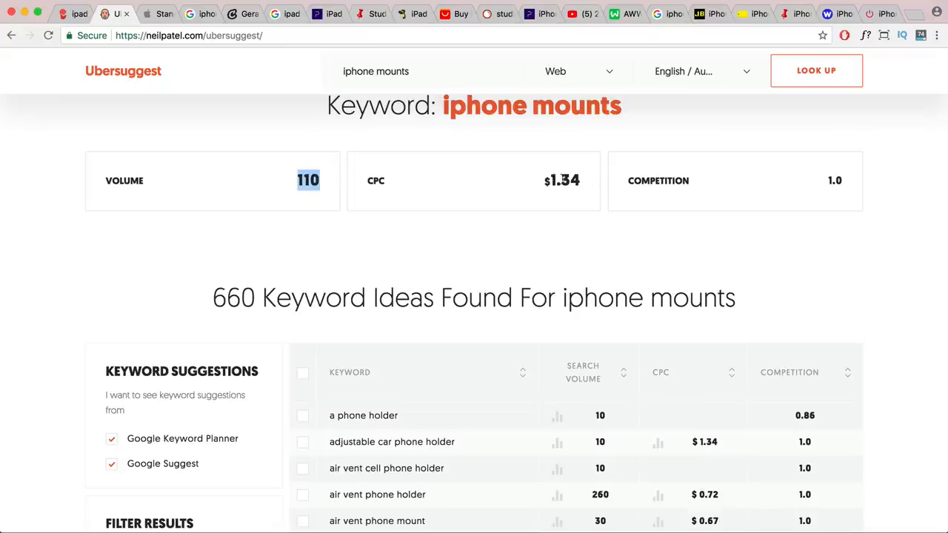
pyautogui.moveTo(546, 181); pyautogui.dragTo(581, 181)
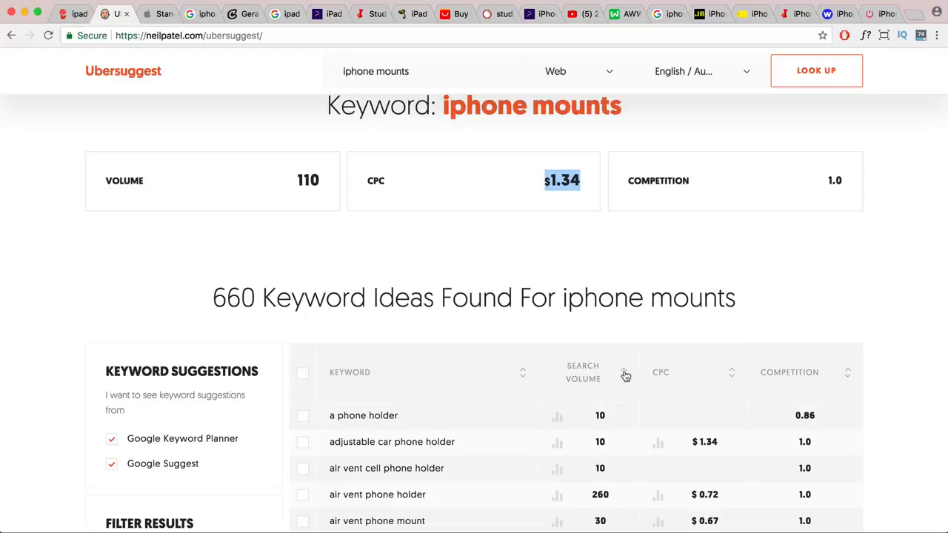
# Sort the keyword ideas by search volume from highest to lowest.
pyautogui.scroll(-2, 625, 376)
pyautogui.click(625, 311)
pyautogui.click(624, 311)
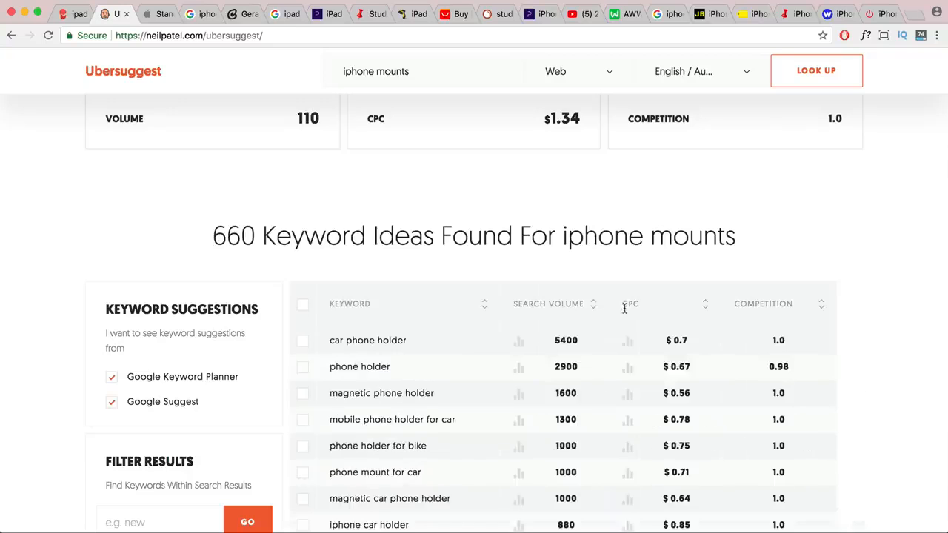
# Read through the sorted keyword ideas and highlight the "iphone 6 car mount" and "iphone 6 mounts for car" suggestions.
pyautogui.scroll(-1, 604, 340)
pyautogui.scroll(-10, 603, 341)
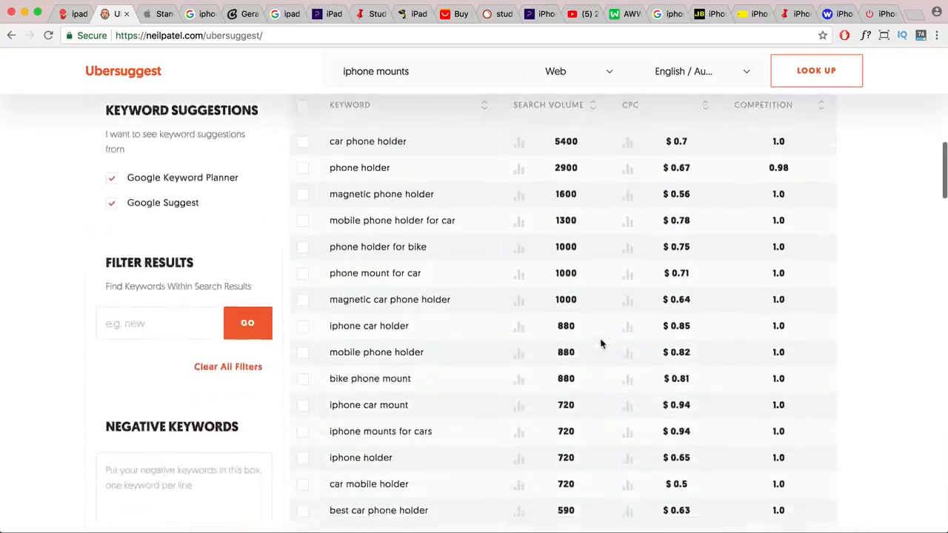
pyautogui.scroll(-5, 604, 342)
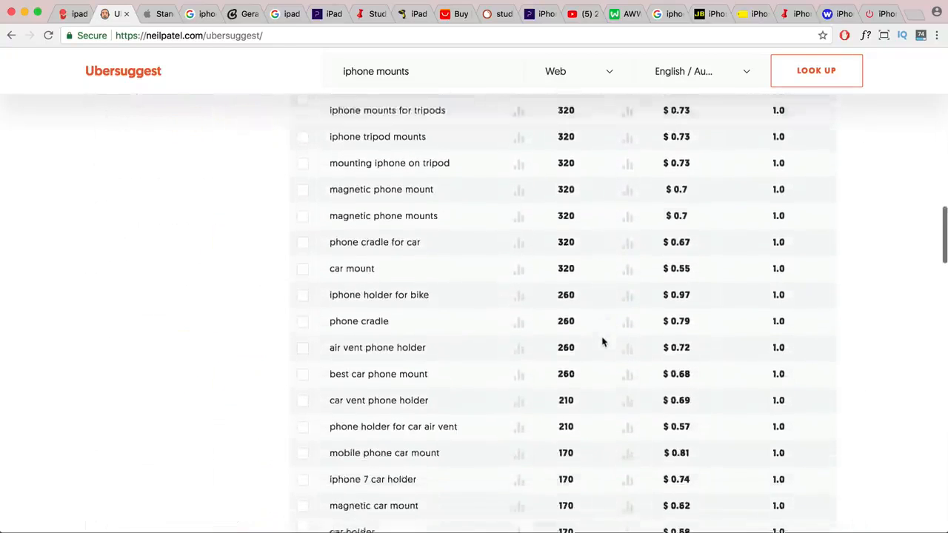
pyautogui.scroll(-4, 604, 342)
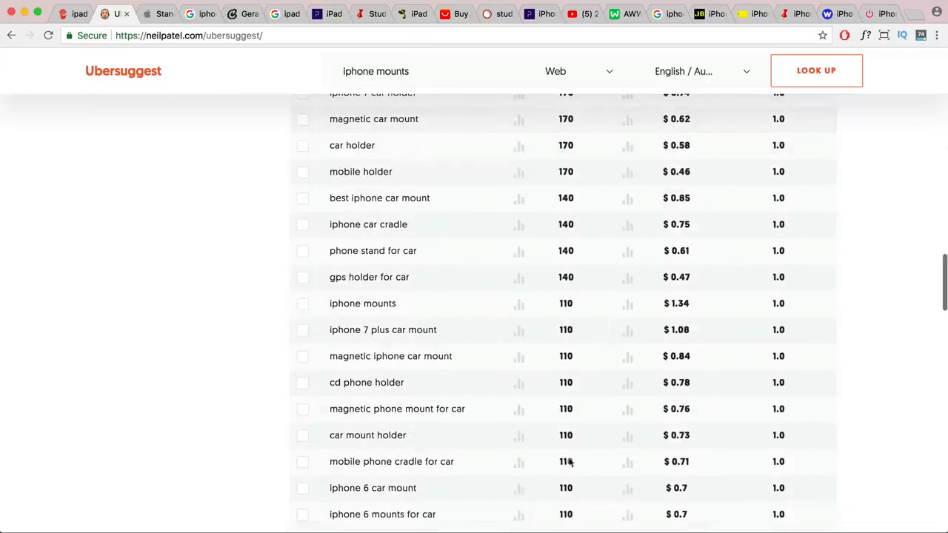
pyautogui.scroll(-2, 573, 450)
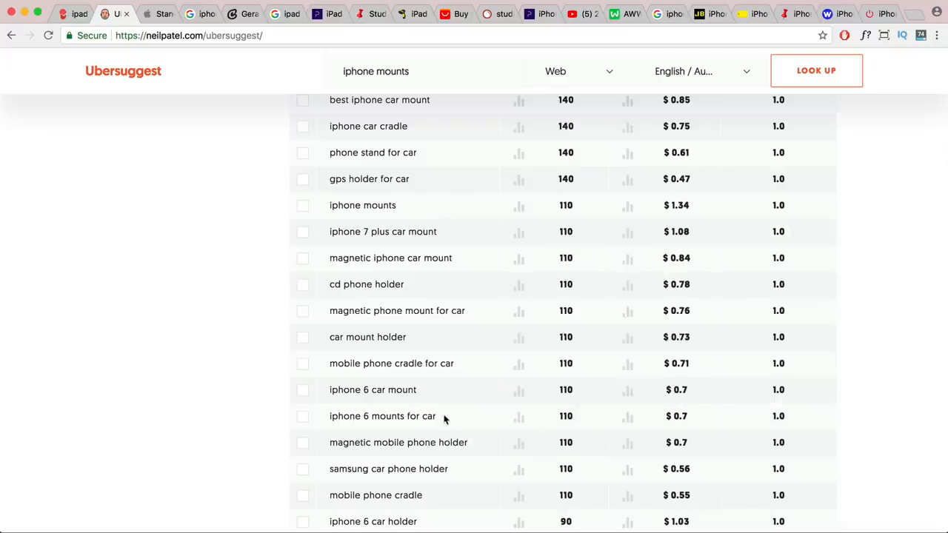
pyautogui.moveTo(438, 420); pyautogui.dragTo(326, 393)
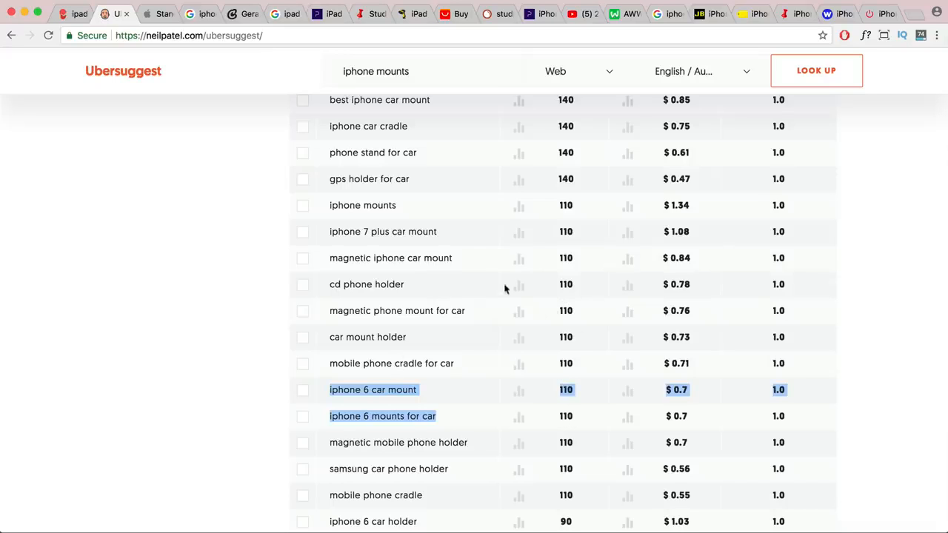
pyautogui.scroll(-4, 464, 307)
pyautogui.scroll(-15, 466, 308)
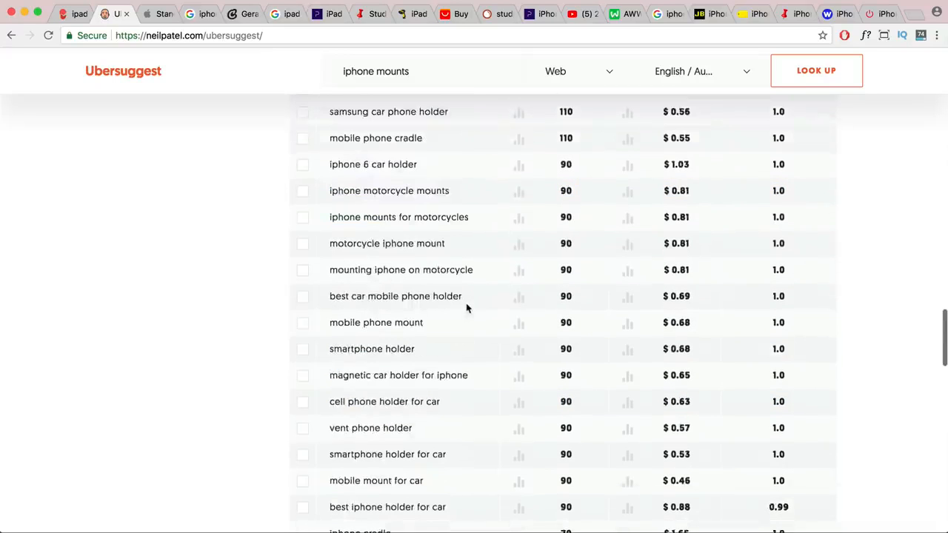
pyautogui.scroll(6, 521, 335)
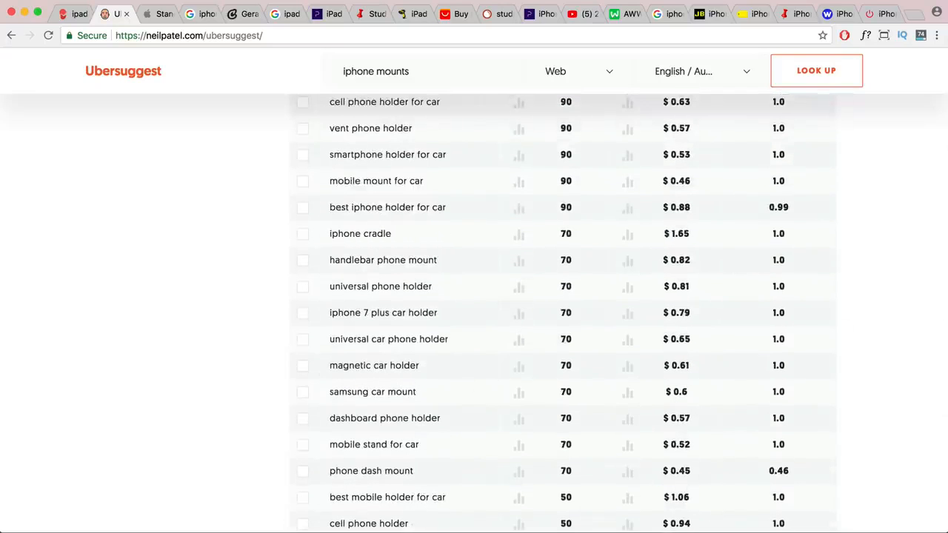
# Add "iPhone Car Holder" and "Magnetic Phone Holder" on separate lines below the category list in the text document.
pyautogui.click(939, 324)
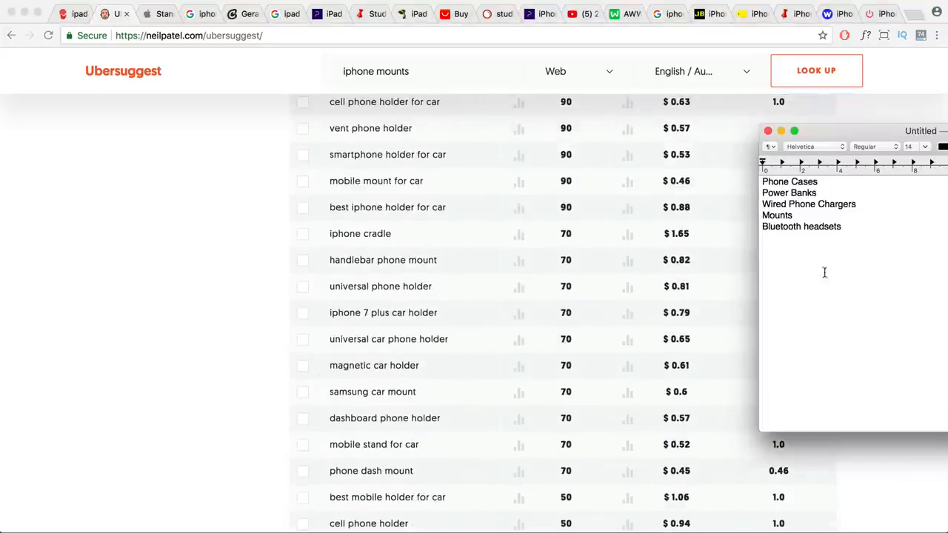
pyautogui.scroll(15, 636, 323)
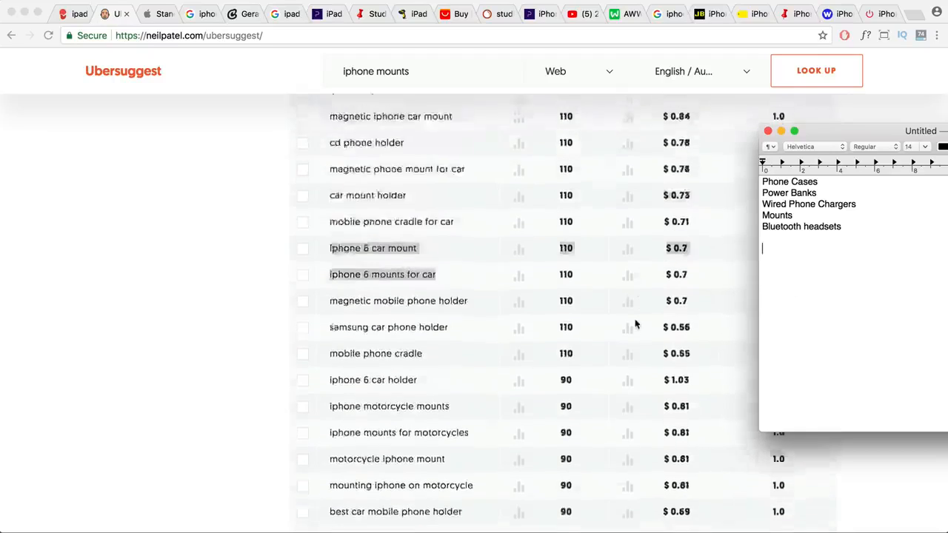
pyautogui.scroll(15, 635, 324)
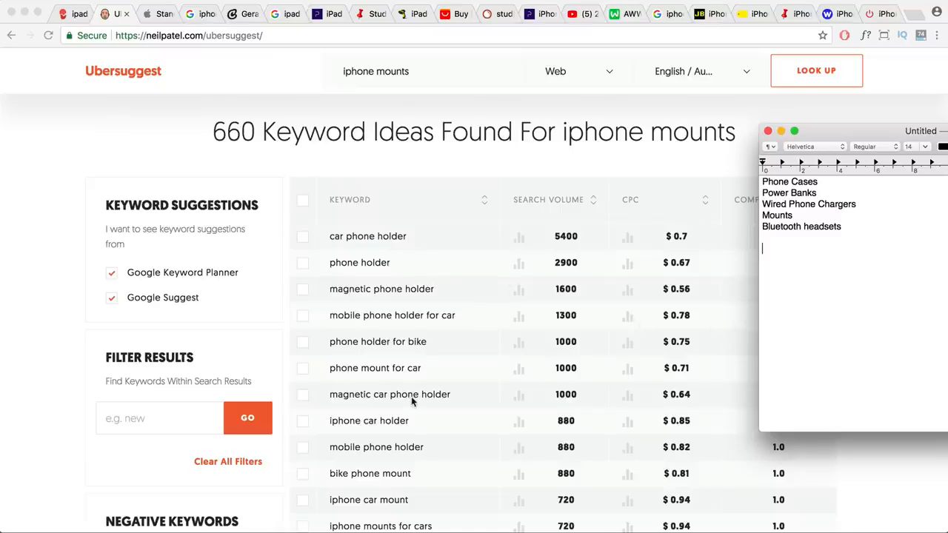
pyautogui.write('iPhone Car Holder')
pyautogui.press('Return')
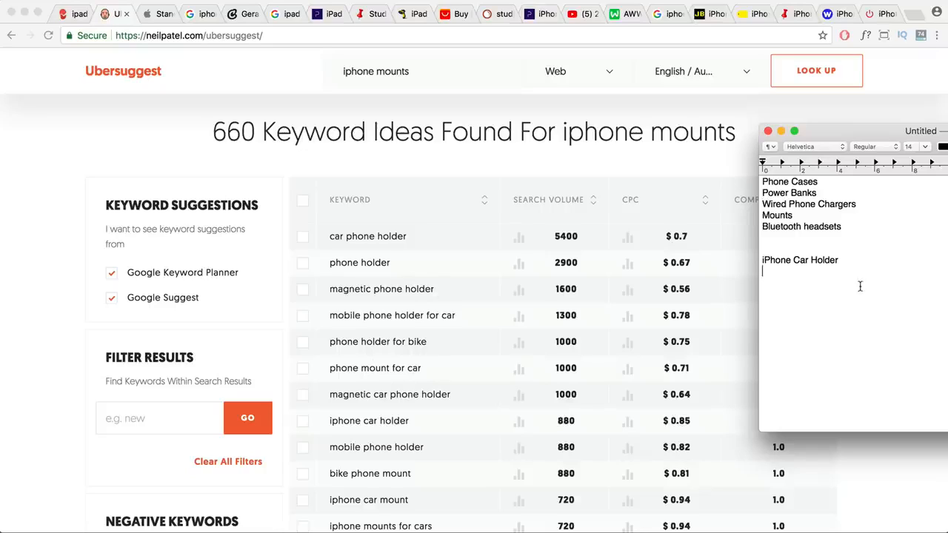
pyautogui.write('Magnetic Phone Holder')
# Copy the keyword "mobile phone holder for car" from the keyword ideas into the text document under "Magnetic Phone Holder".
pyautogui.click(459, 317)
pyautogui.moveTo(468, 319); pyautogui.dragTo(329, 316)
pyautogui.press('super+c')
pyautogui.press('super+Tab')
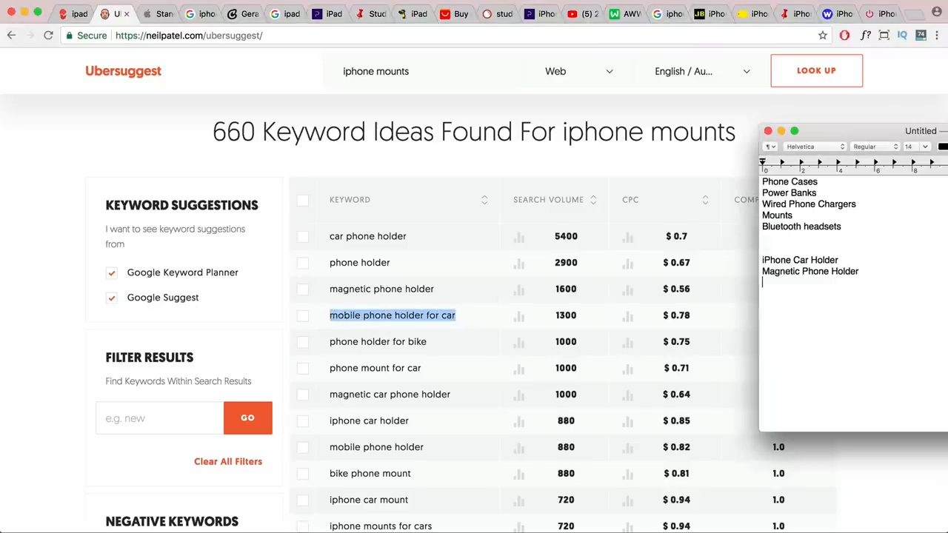
pyautogui.press('super+v')
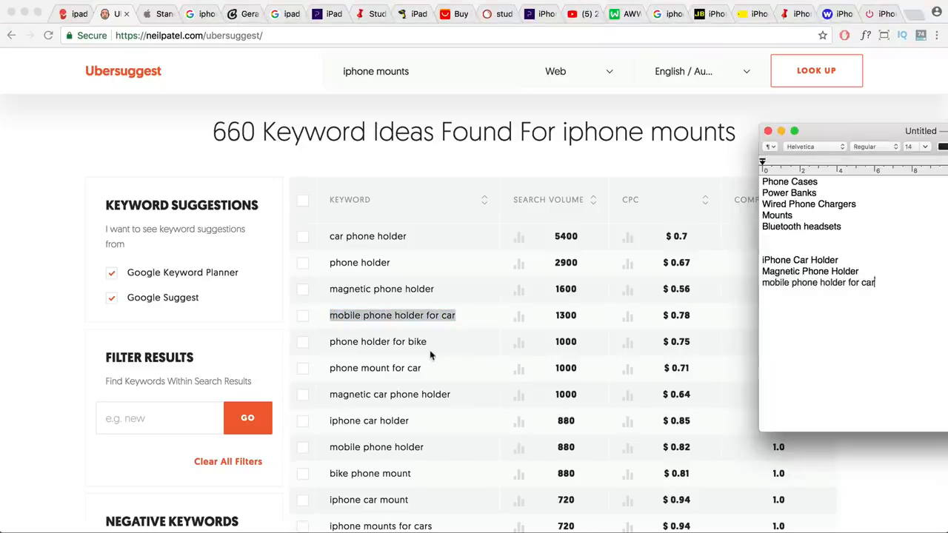
# Copy the keyword "phone mount for car" from the keyword ideas onto a new line of the text document.
pyautogui.press('super+Tab')
pyautogui.scroll(-1, 434, 344)
pyautogui.tripleClick(436, 330)
pyautogui.press('super+c')
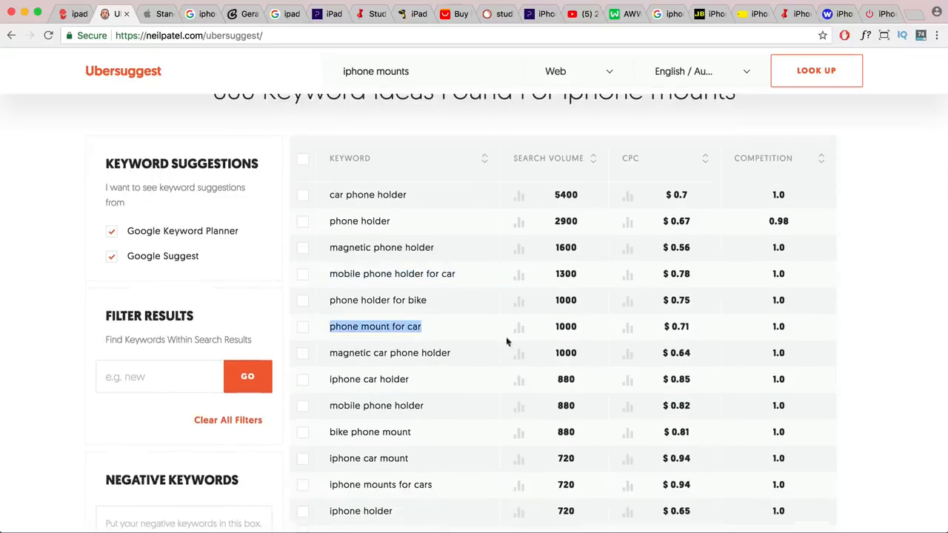
pyautogui.press('super+Tab')
pyautogui.press('super+v')
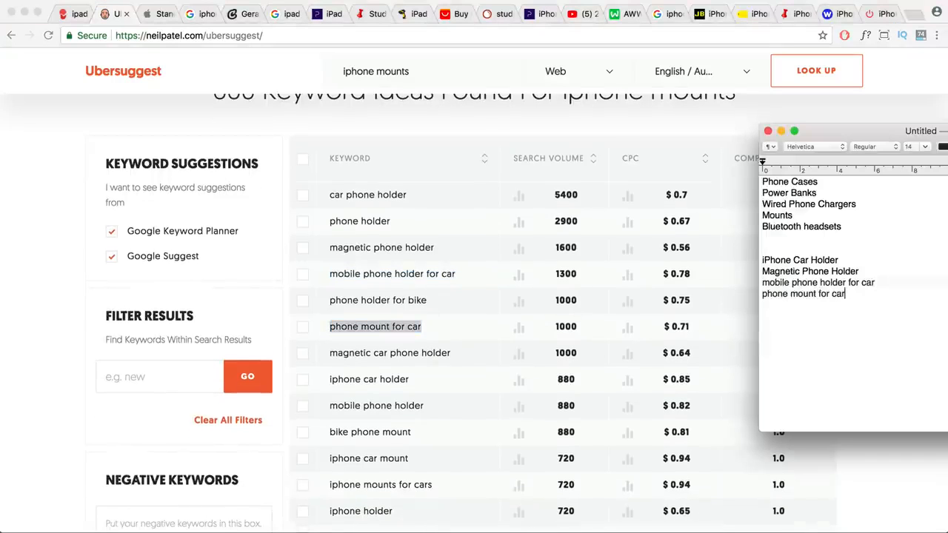
pyautogui.press('super+Tab')
pyautogui.tripleClick(434, 378)
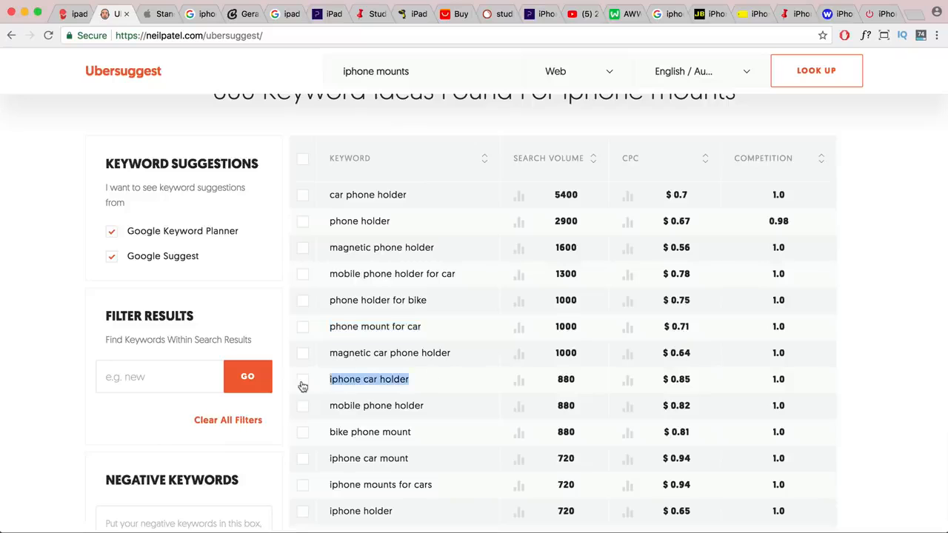
pyautogui.press('super+Tab')
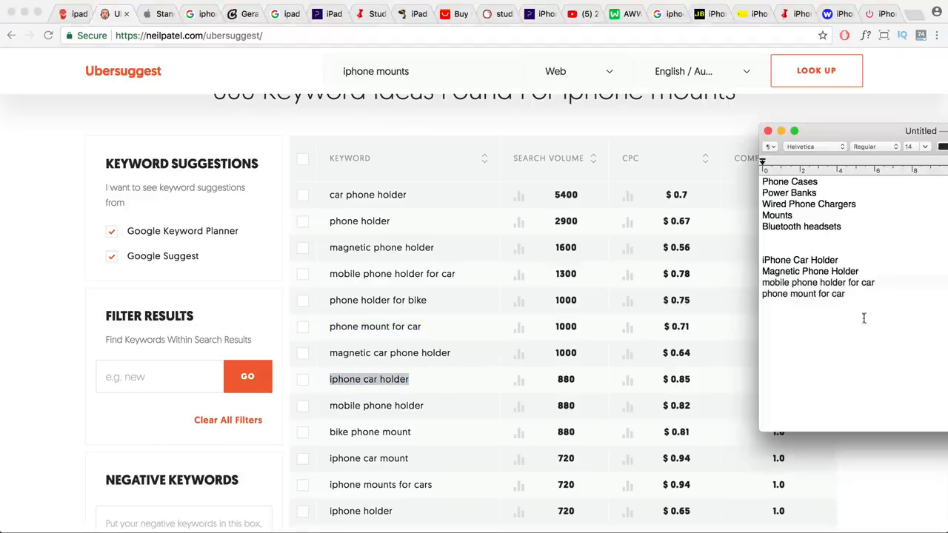
# Copy the keyword "iphone car mount" from the keyword ideas onto a new line under "phone mount for car" in the text document.
pyautogui.scroll(-3, 392, 414)
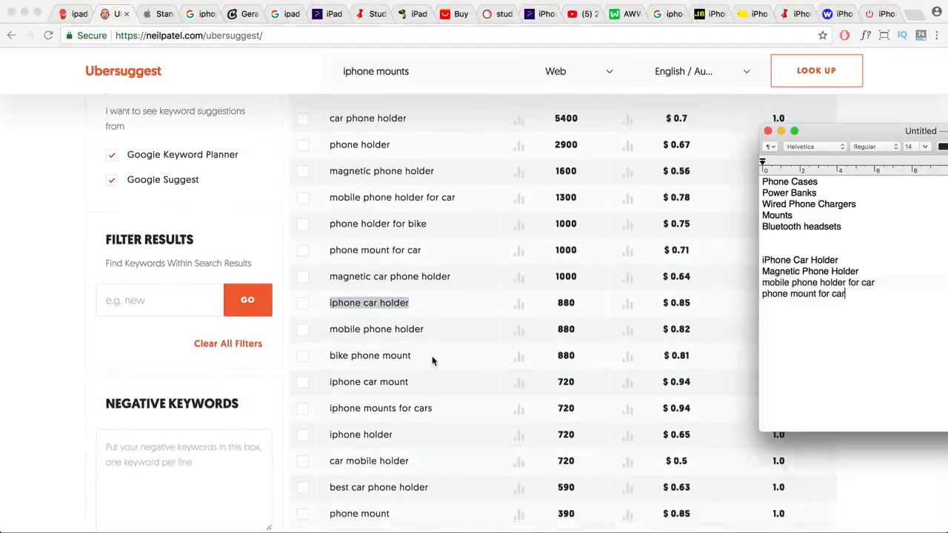
pyautogui.press('super+Tab')
pyautogui.moveTo(444, 384); pyautogui.dragTo(327, 382)
pyautogui.press('super+c')
pyautogui.press('super+Tab')
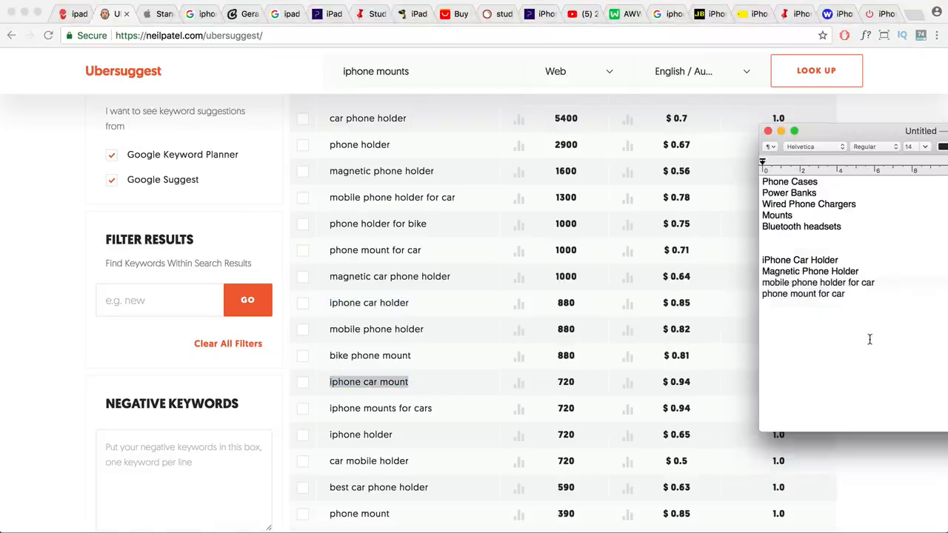
pyautogui.press('Return')
pyautogui.press('super+v')
# Copy the keyword "iphone mounts for cars" from the keyword ideas onto a new line of the text document.
pyautogui.press('super+Tab')
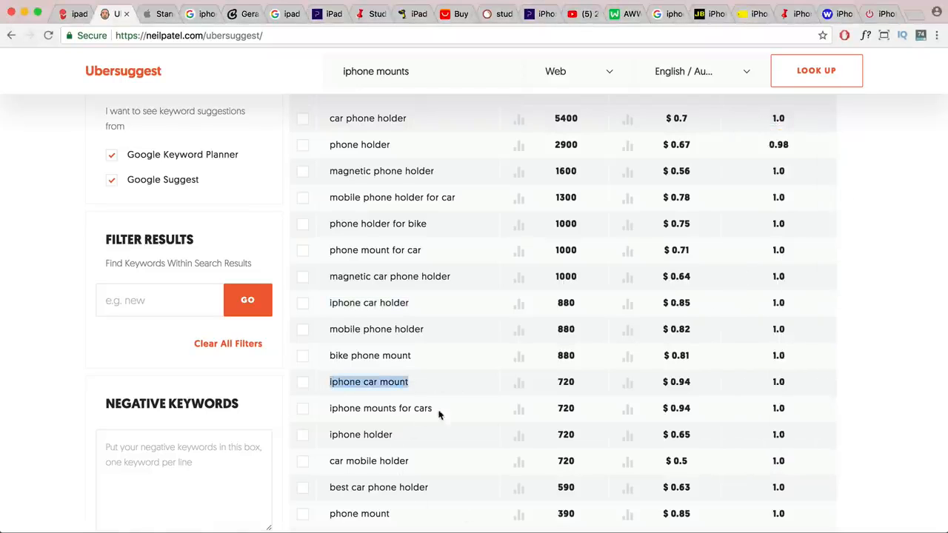
pyautogui.moveTo(438, 414); pyautogui.dragTo(322, 415)
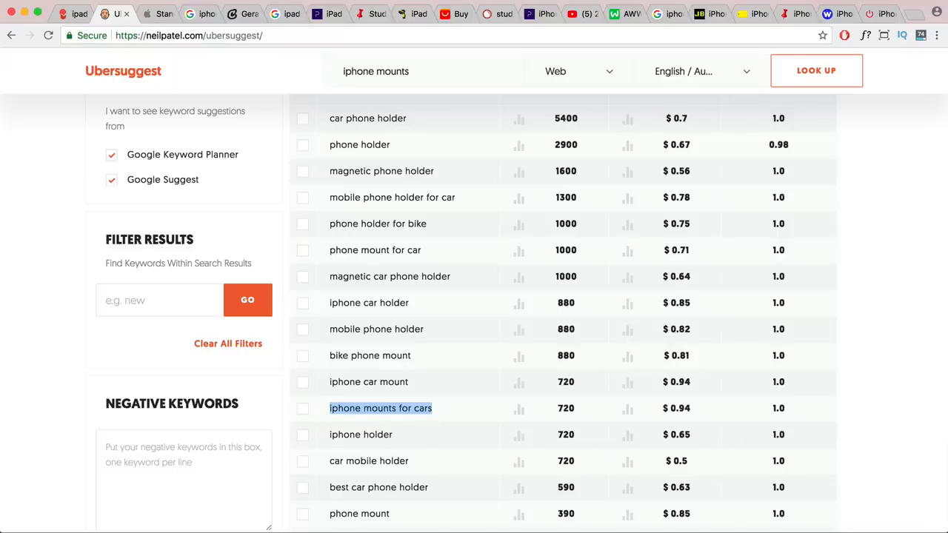
pyautogui.press('super+c')
pyautogui.press('super+Tab')
pyautogui.press('Return')
pyautogui.press('super+v')
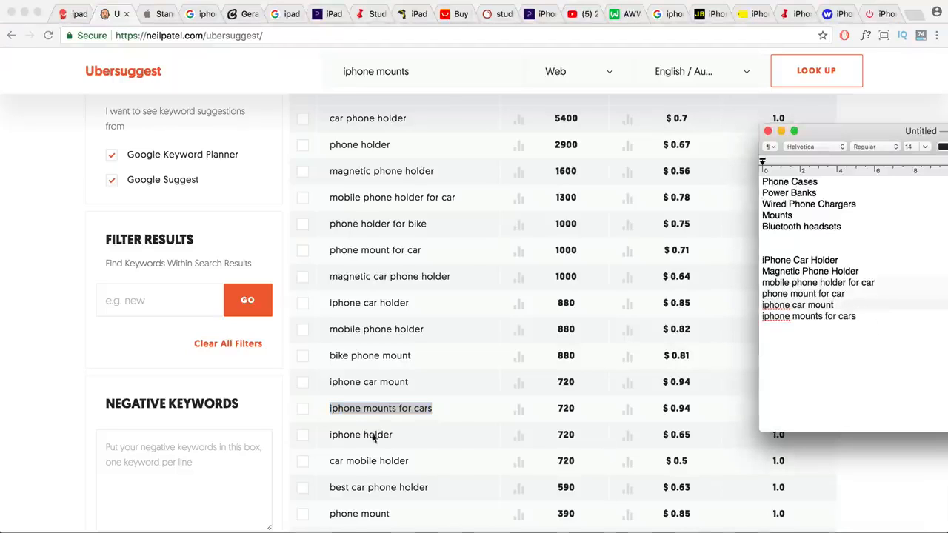
# Filter the keyword ideas for "iphone mounts" to those containing "iphone".
pyautogui.press('super+Tab')
pyautogui.scroll(-3, 127, 173)
pyautogui.click(126, 191)
pyautogui.write('iphone')
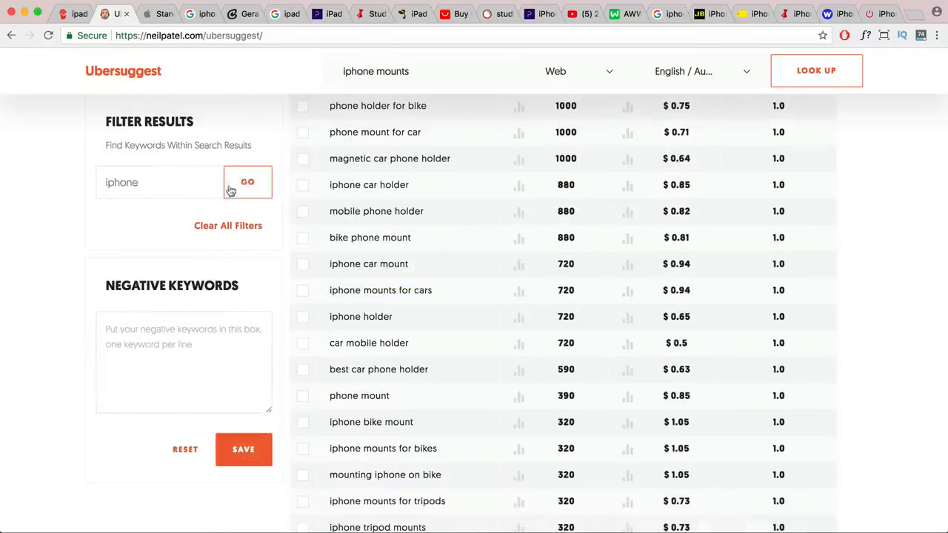
pyautogui.click(238, 187)
pyautogui.scroll(5, 399, 245)
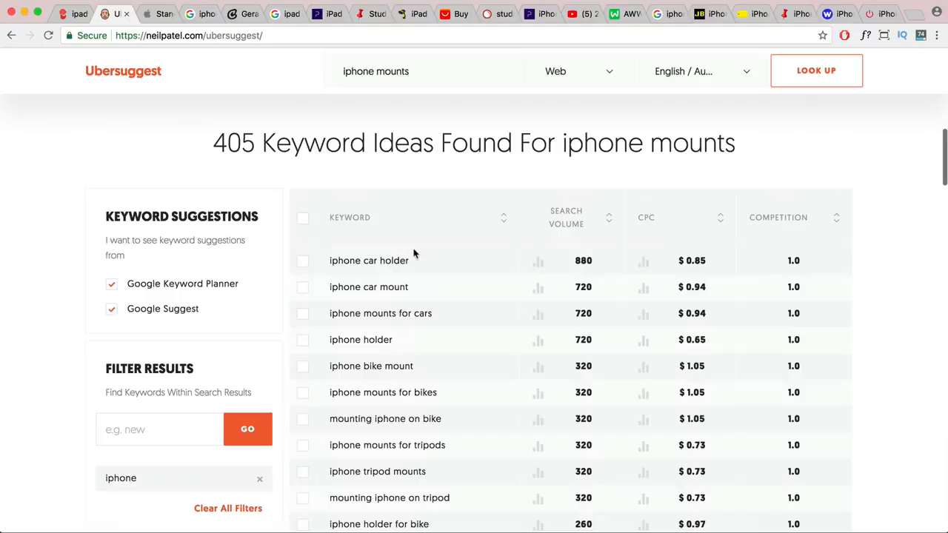
# Start a separate group in the text document with the line "iPhone tripod", based on the "iphone tripod mounts" keyword idea.
pyautogui.scroll(-2, 444, 314)
pyautogui.scroll(-4, 444, 314)
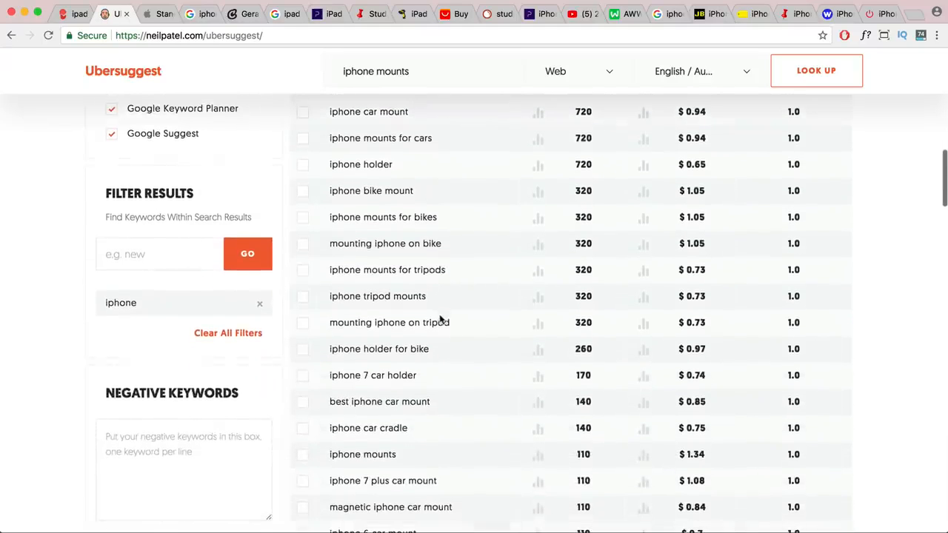
pyautogui.moveTo(440, 298); pyautogui.dragTo(326, 296)
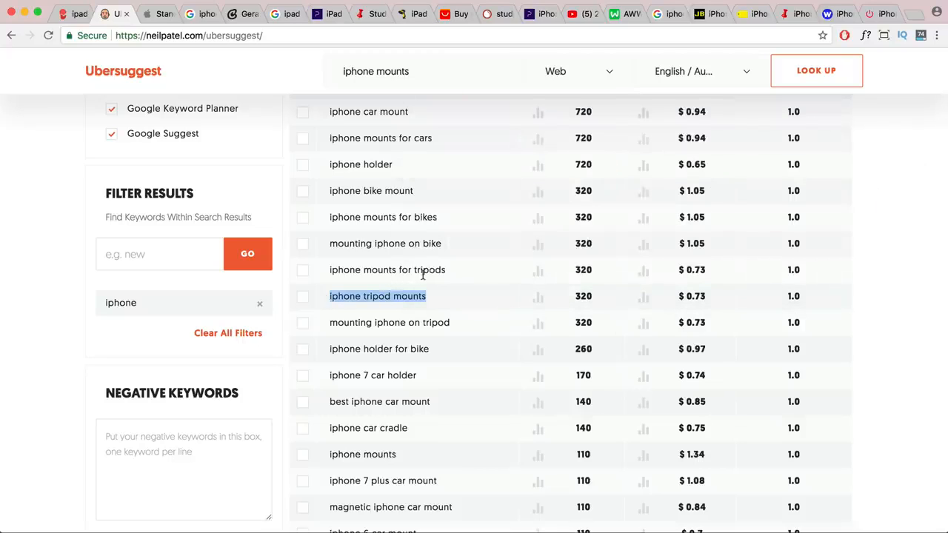
pyautogui.press('super+Tab')
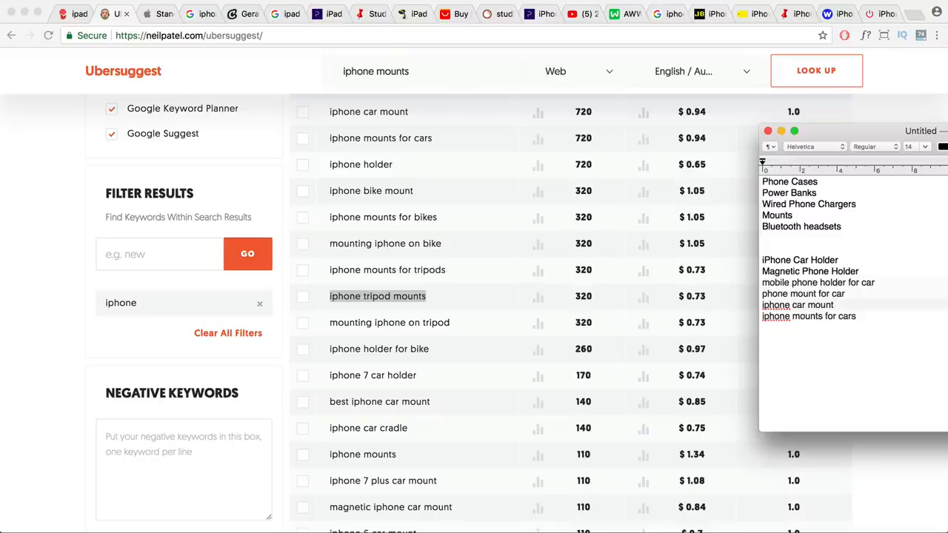
pyautogui.write('iphone tripod')
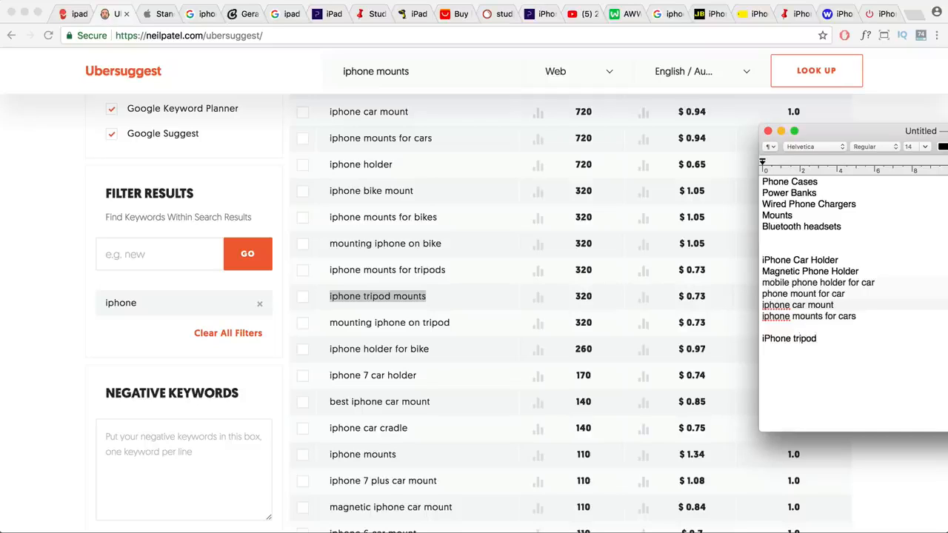
# Copy the keywords "iphone mounts for tripods" and "mounting iphone on tripod" onto separate lines beneath "iPhone tripod" in the text document.
pyautogui.click(445, 274)
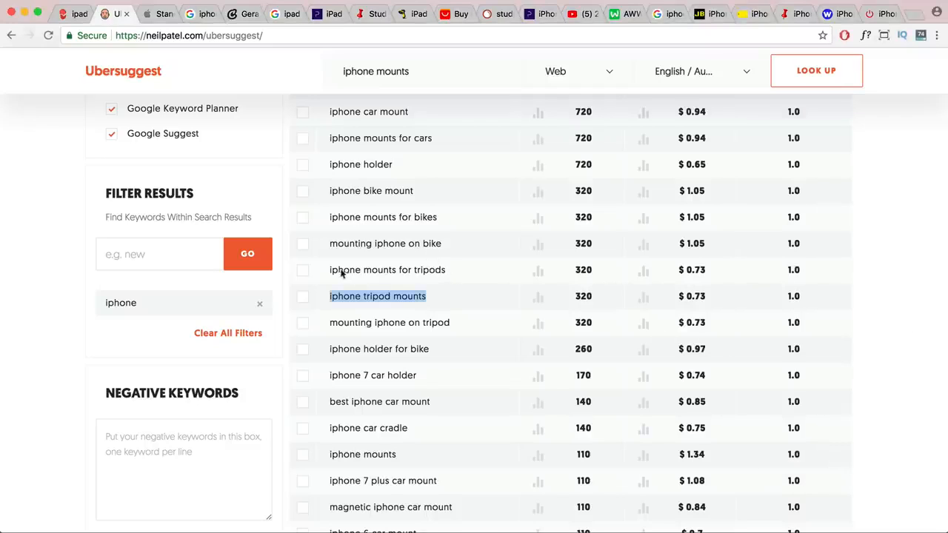
pyautogui.moveTo(447, 273); pyautogui.dragTo(330, 271)
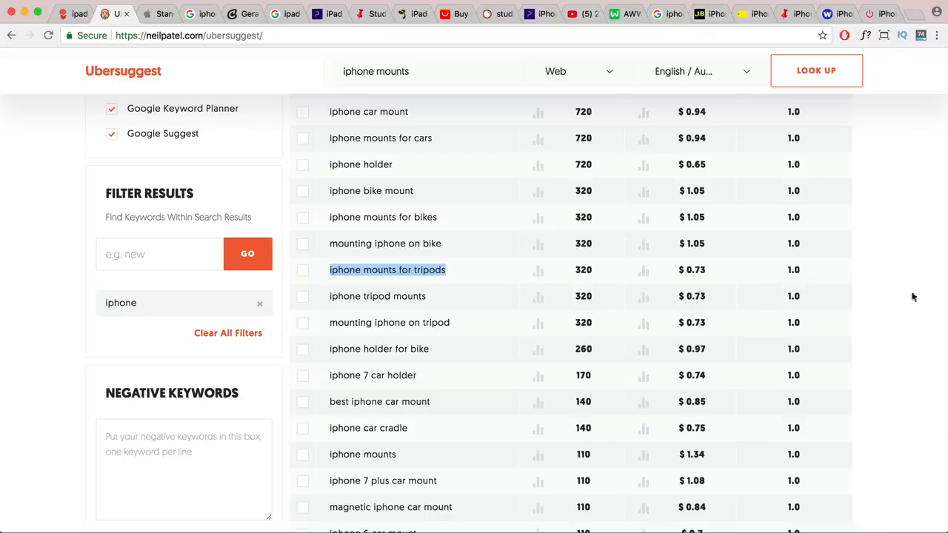
pyautogui.press('super+Tab')
pyautogui.press('super+v')
pyautogui.doubleClick(442, 323)
pyautogui.moveTo(384, 323); pyautogui.dragTo(326, 326)
pyautogui.press('super+Tab')
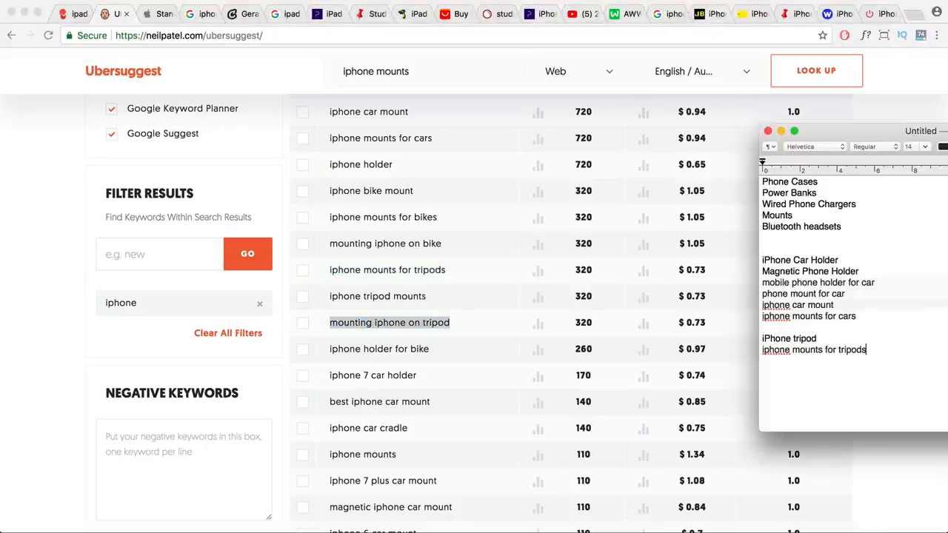
pyautogui.press('super+v')
# Copy the keyword "iphone car cradle" into the text document below the tripod group, and highlight the group of car keywords.
pyautogui.scroll(-2, 437, 385)
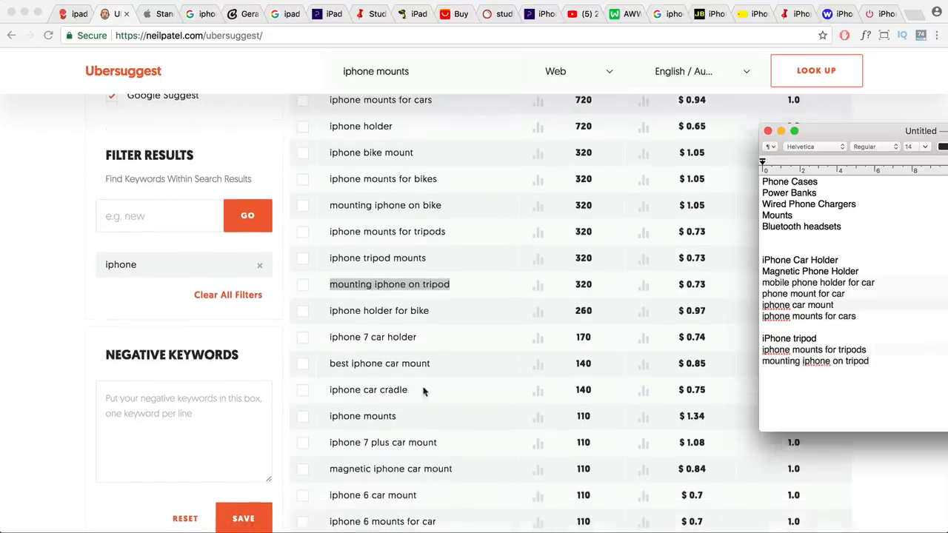
pyautogui.press('super+Tab')
pyautogui.moveTo(411, 394); pyautogui.dragTo(315, 393)
pyautogui.press('super+Tab')
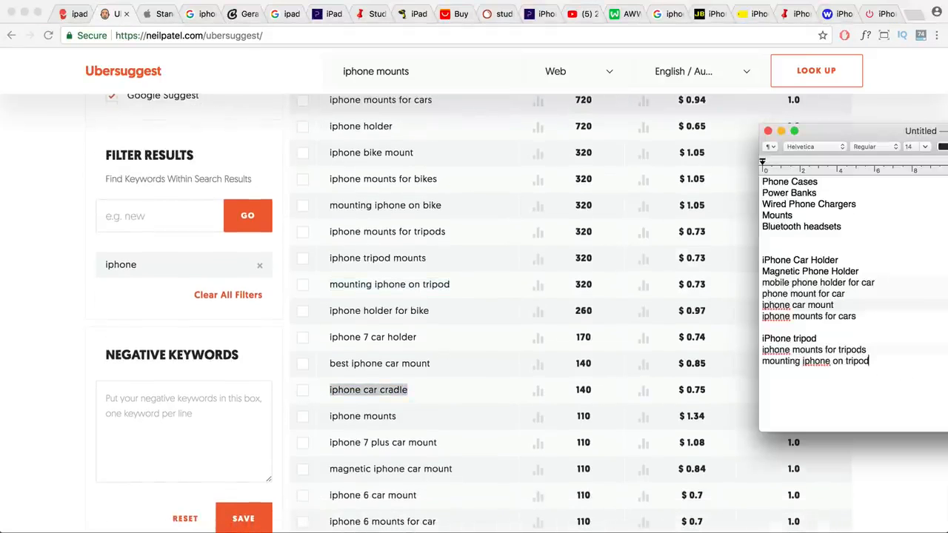
pyautogui.press('super+v')
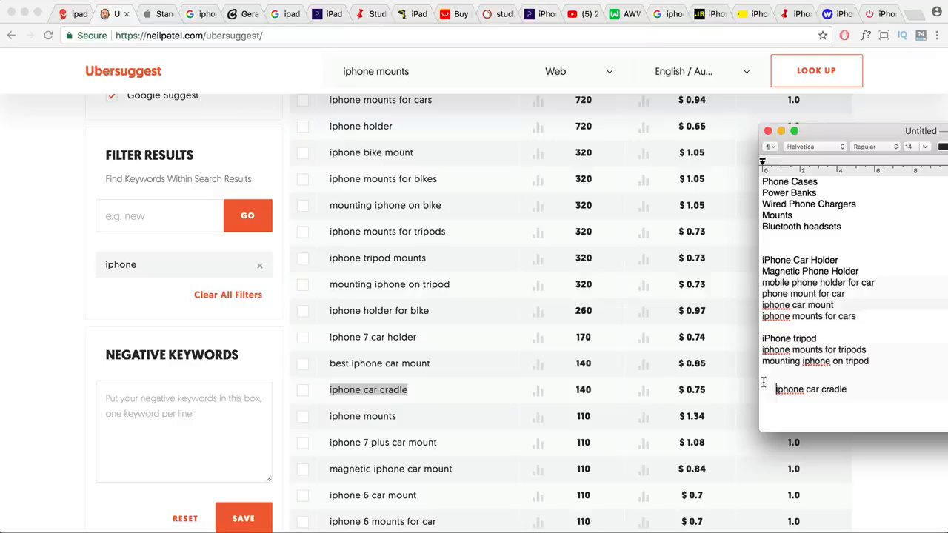
pyautogui.moveTo(857, 317); pyautogui.dragTo(761, 261)
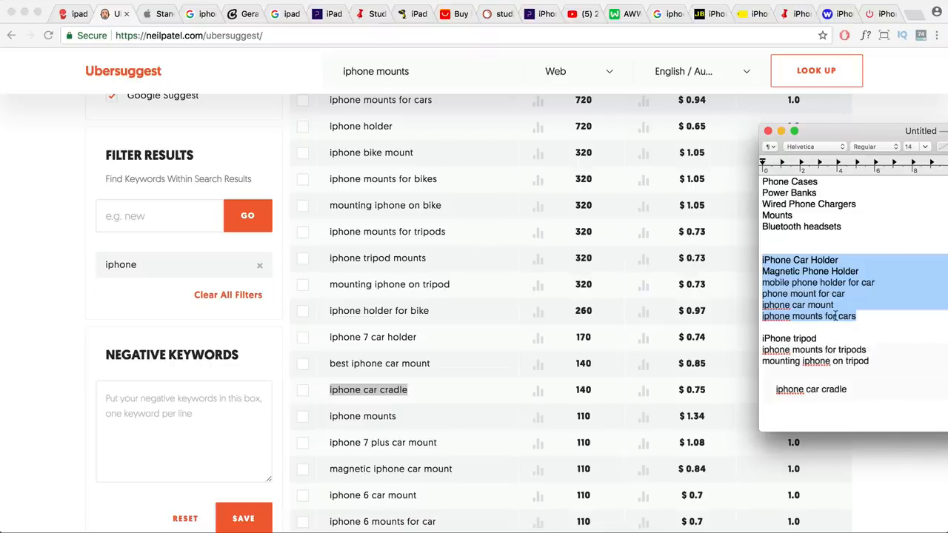
# Copy the keyword "iphone 6 car mount" onto a new line at the end of the car keyword group in the text document.
pyautogui.scroll(-3, 488, 424)
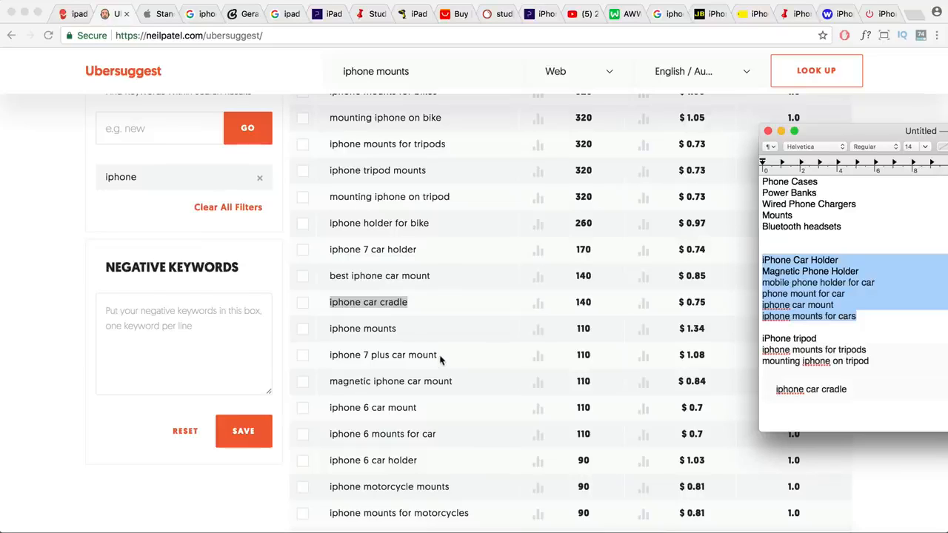
pyautogui.click(430, 412)
pyautogui.moveTo(426, 408); pyautogui.dragTo(330, 409)
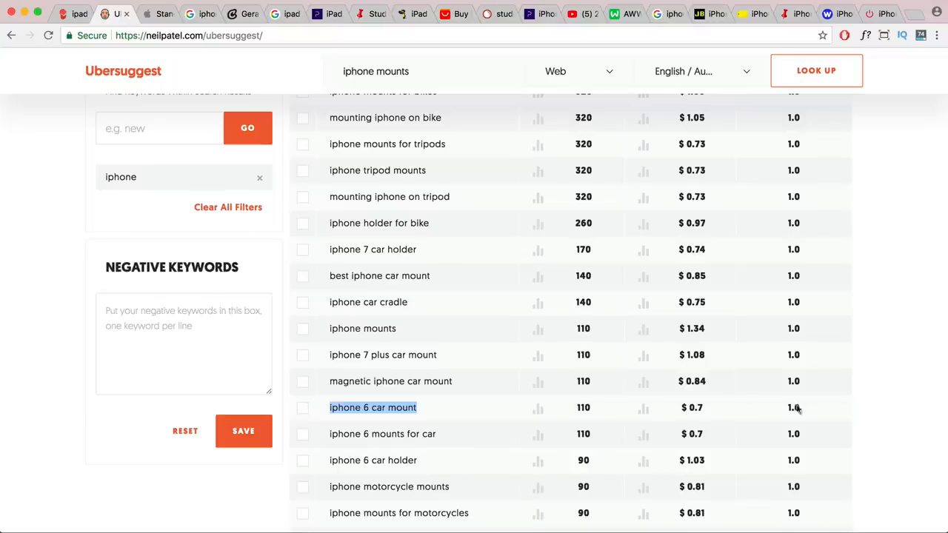
pyautogui.press('super+c')
pyautogui.press('super+Tab')
pyautogui.click(865, 317)
pyautogui.press('Return')
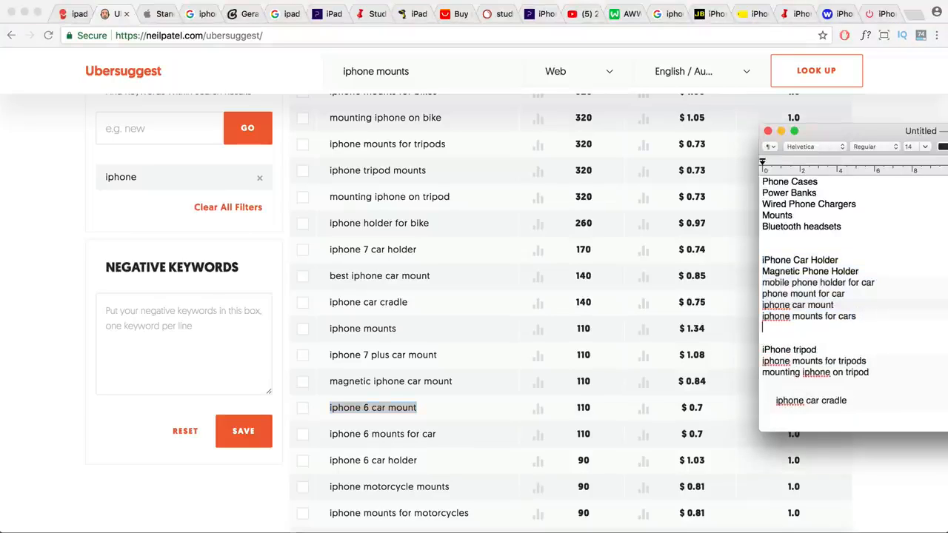
pyautogui.press('super+v')
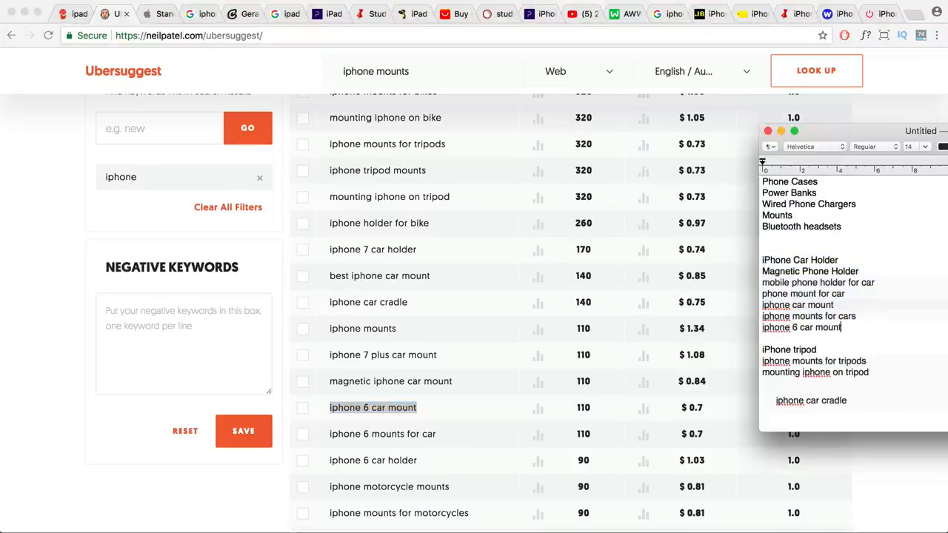
# Extend the model number in the "iphone 6 car mount" line so it reads "iphone 6/7/8/X car mount".
pyautogui.click(797, 327)
pyautogui.write('/7/8/')
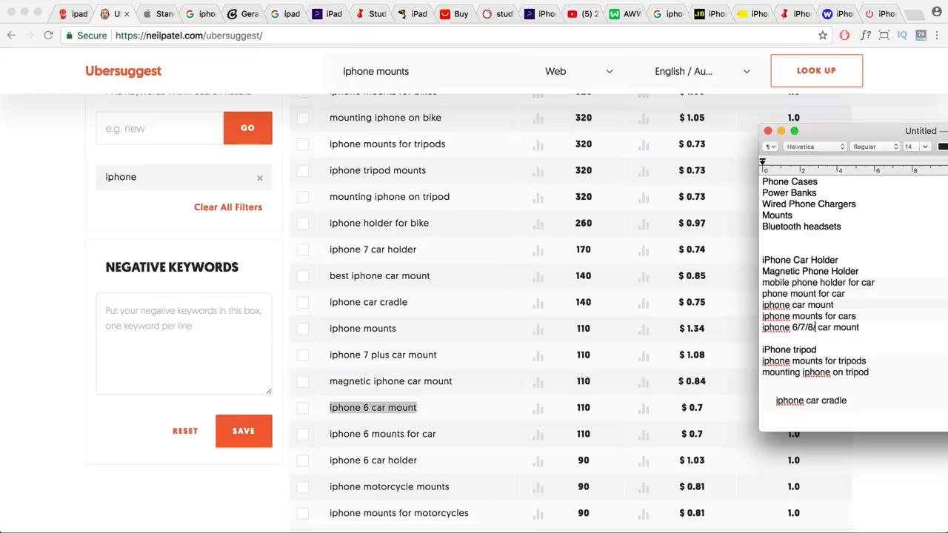
pyautogui.write('X')
# Copy the keyword "best iphone holder for car" below "iphone car cradle" in the text document and annotate it in parentheses as "Informational".
pyautogui.scroll(-5, 540, 384)
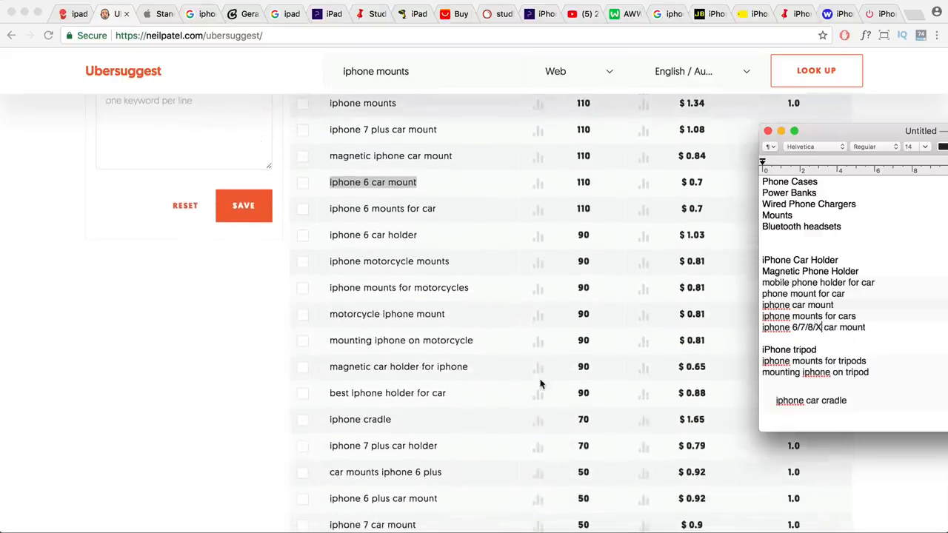
pyautogui.click(450, 393)
pyautogui.moveTo(449, 395); pyautogui.dragTo(332, 393)
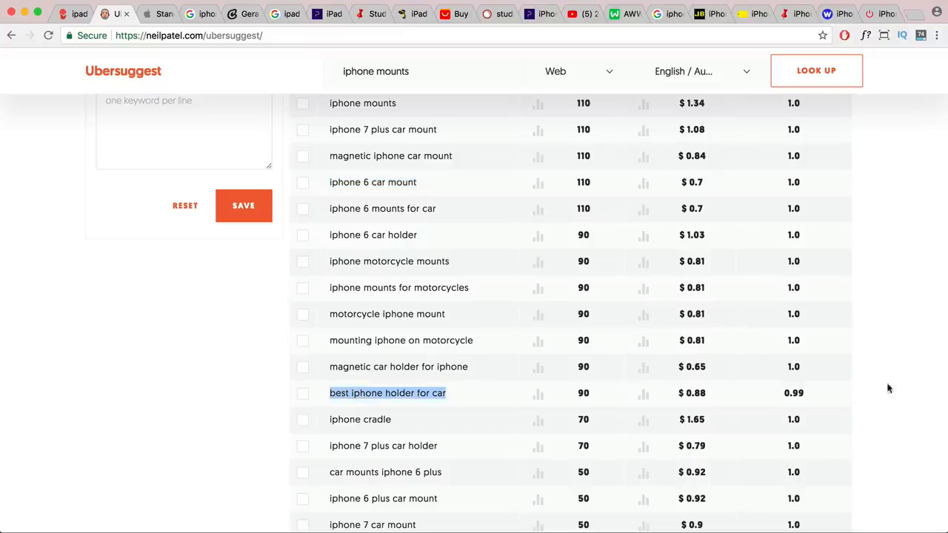
pyautogui.press('super+Tab')
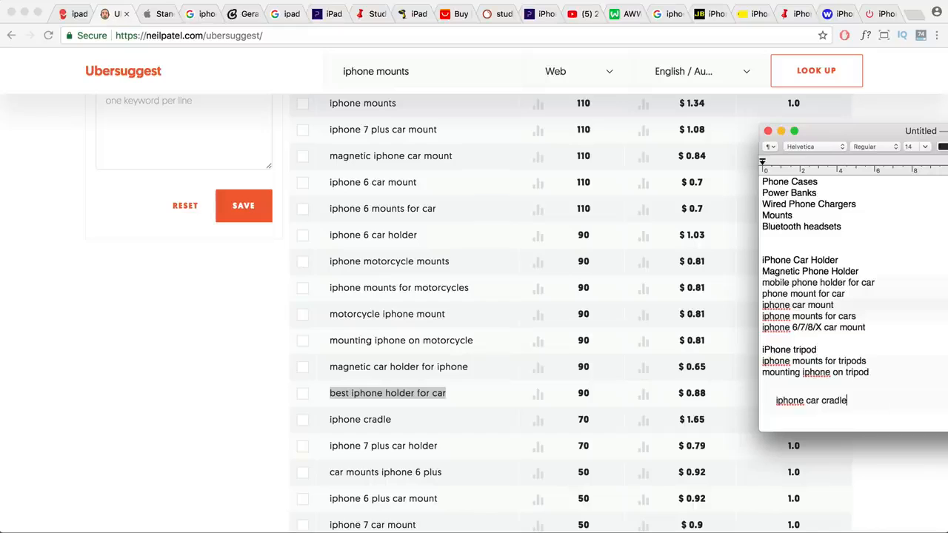
pyautogui.press('super+v')
pyautogui.scroll(-2, 879, 402)
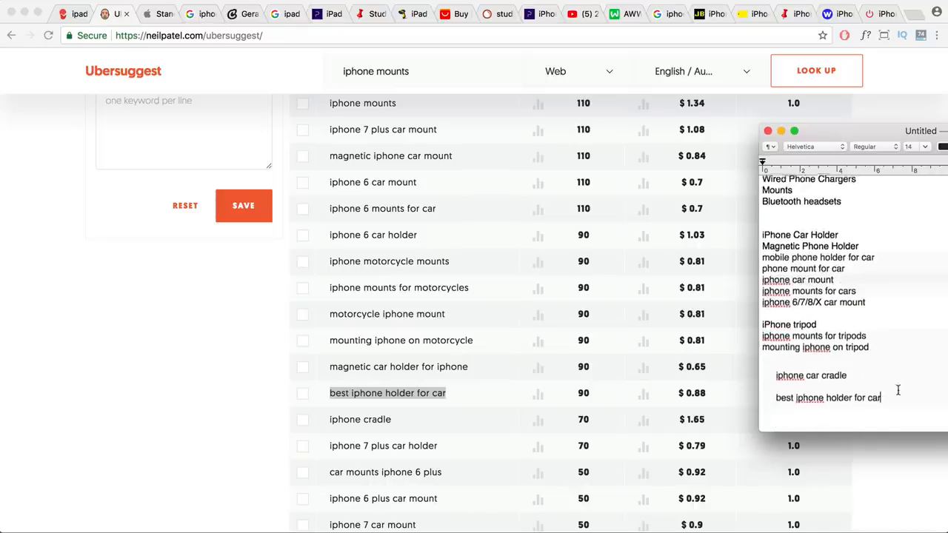
pyautogui.write('tional -')
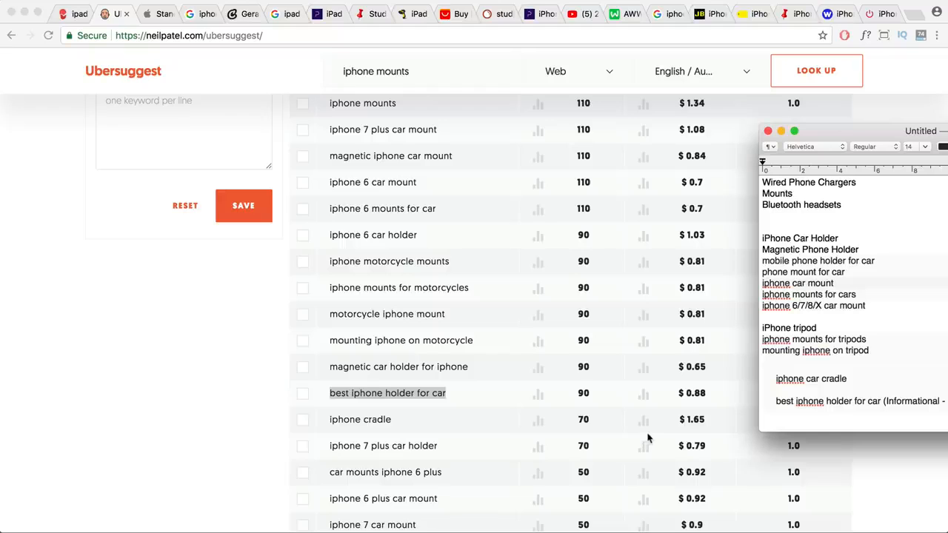
# Copy "iPhone Car Holder" from the text document and search Google for it in a new browser tab.
pyautogui.scroll(-3, 647, 429)
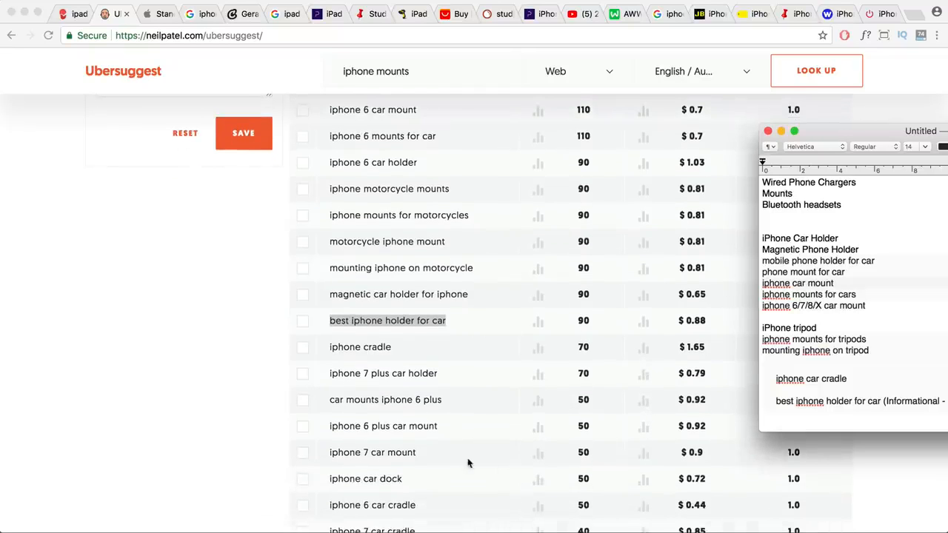
pyautogui.scroll(-6, 467, 462)
pyautogui.scroll(-6, 470, 461)
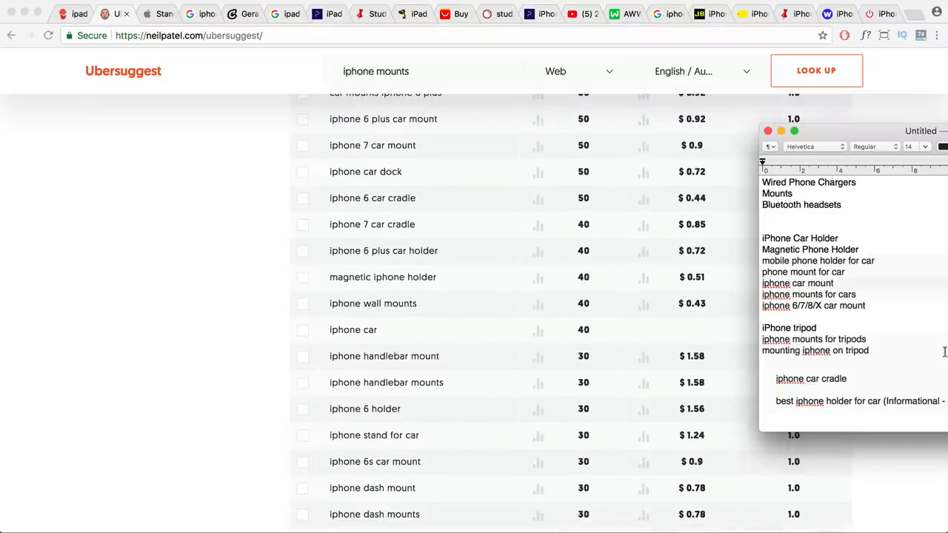
pyautogui.click(840, 238)
pyautogui.scroll(15, 620, 311)
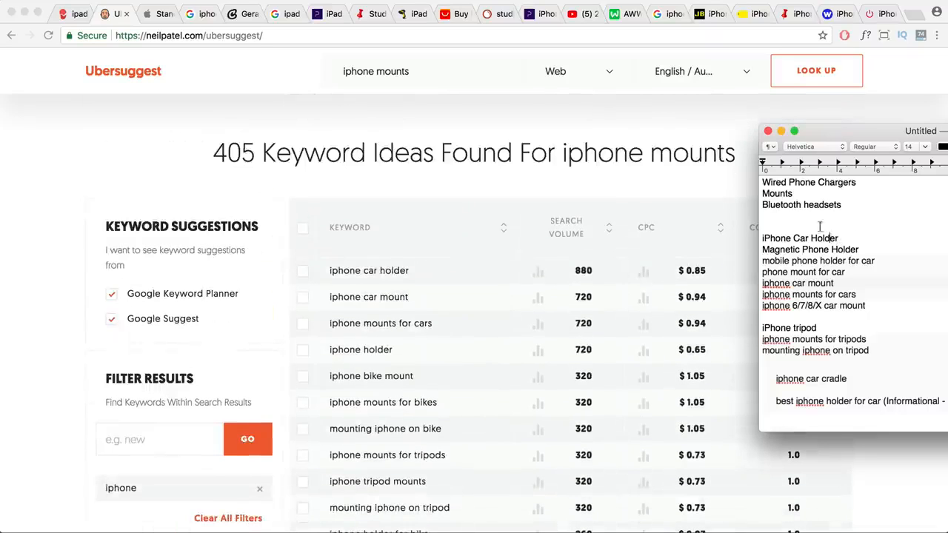
pyautogui.moveTo(835, 238); pyautogui.dragTo(729, 237)
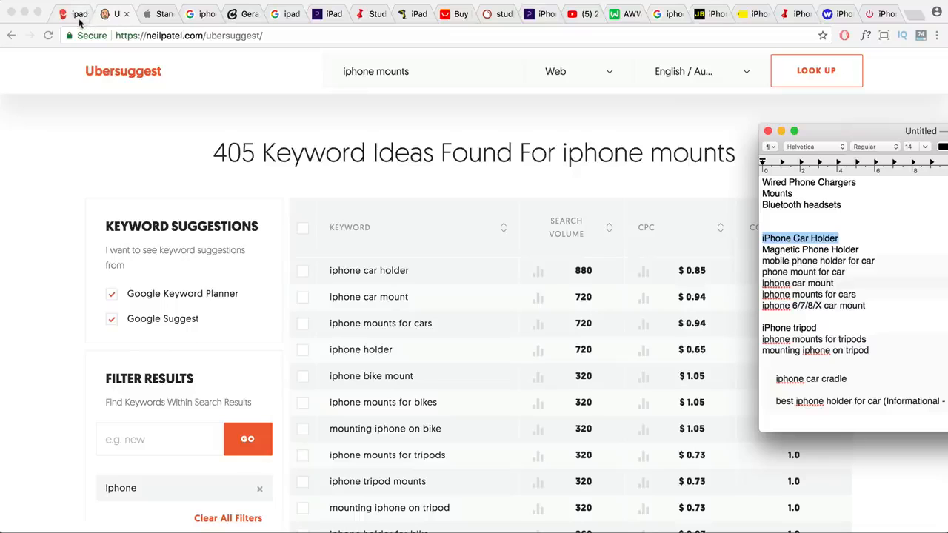
pyautogui.click(908, 20)
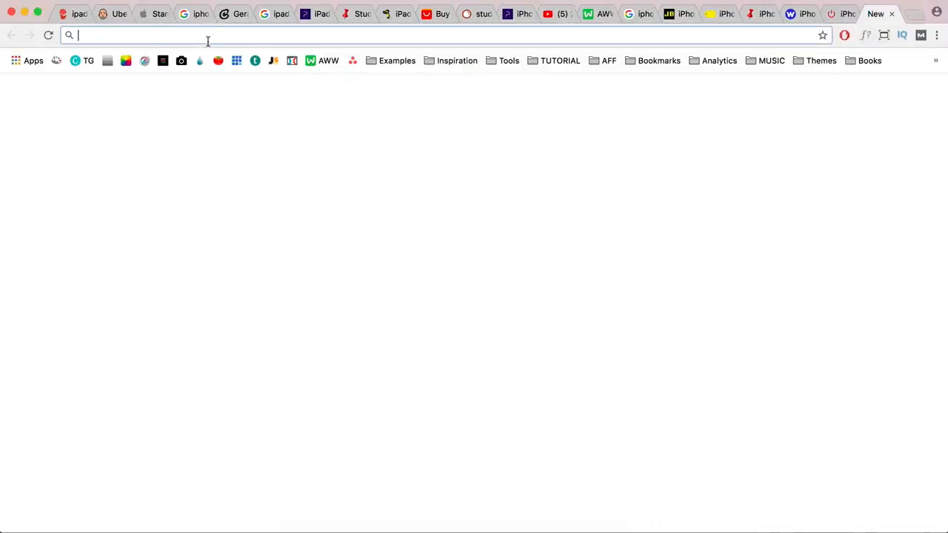
pyautogui.press('super+v')
pyautogui.press('Return')
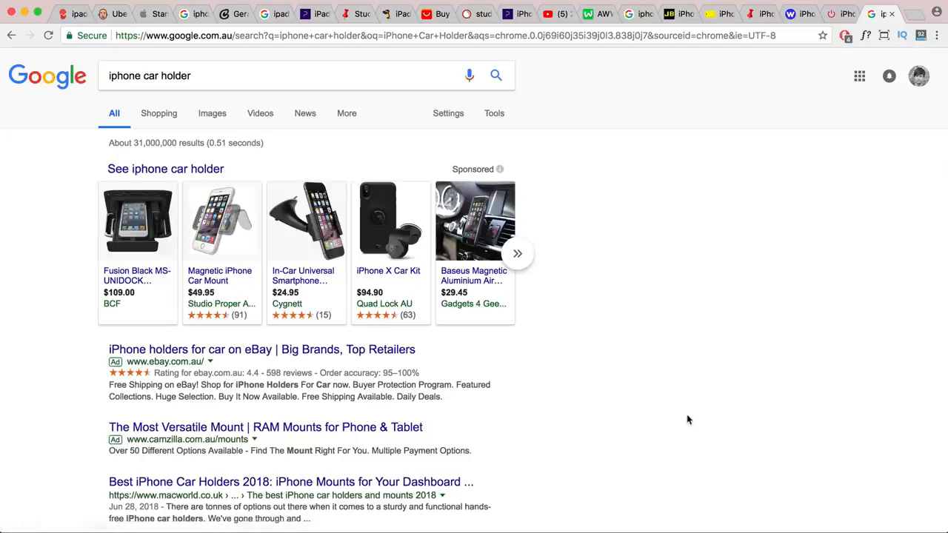
# Highlight every occurrence of "iPhone Car Holder" on the Google results page.
pyautogui.scroll(-3, 690, 419)
pyautogui.scroll(-1, 691, 419)
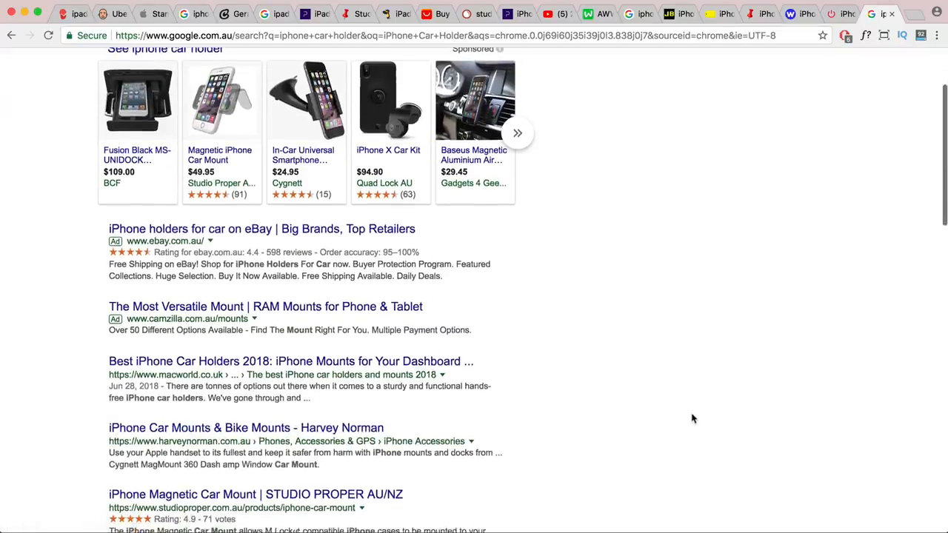
pyautogui.scroll(-2, 691, 419)
pyautogui.scroll(-3, 693, 419)
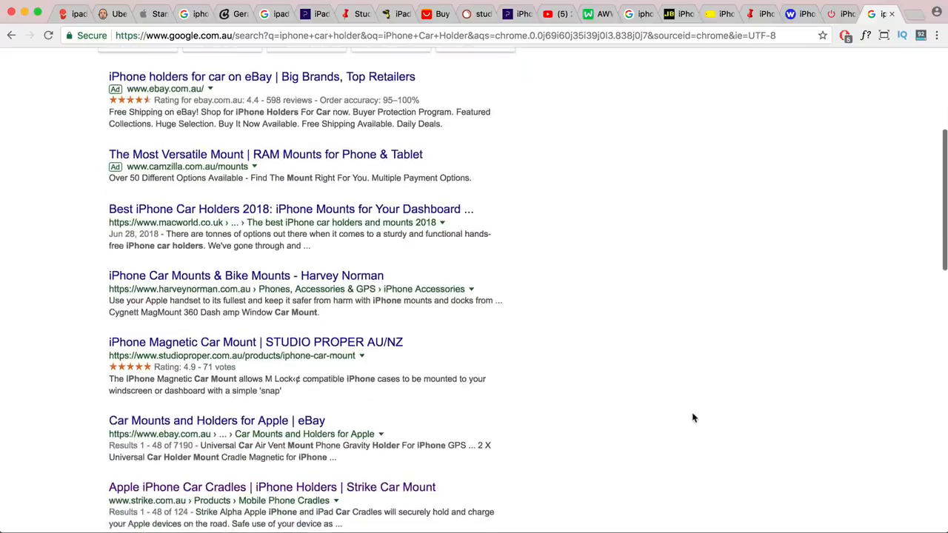
pyautogui.press('super+f')
pyautogui.press('super+v')
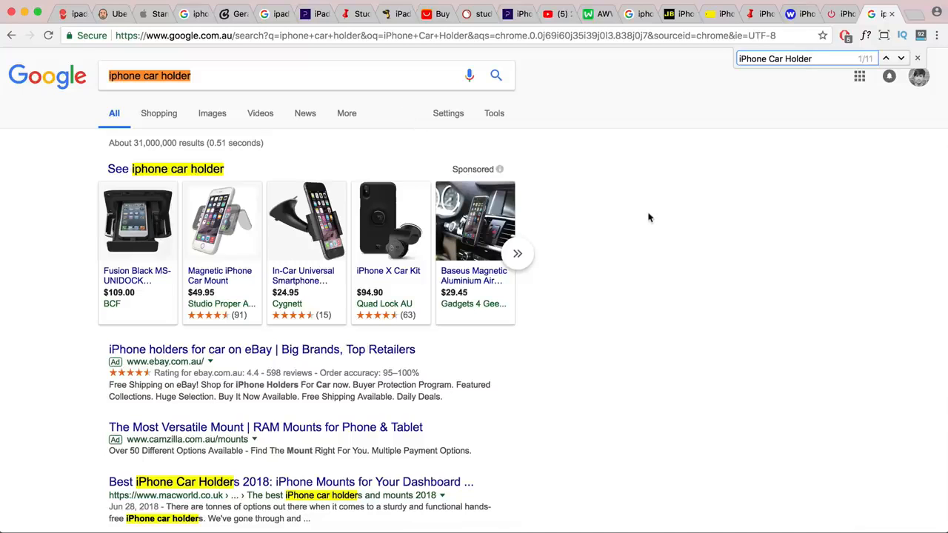
# Examine how the Google results use the exact phrase "iPhone Car Holder" and related wording in their titles and descriptions.
pyautogui.scroll(-5, 648, 217)
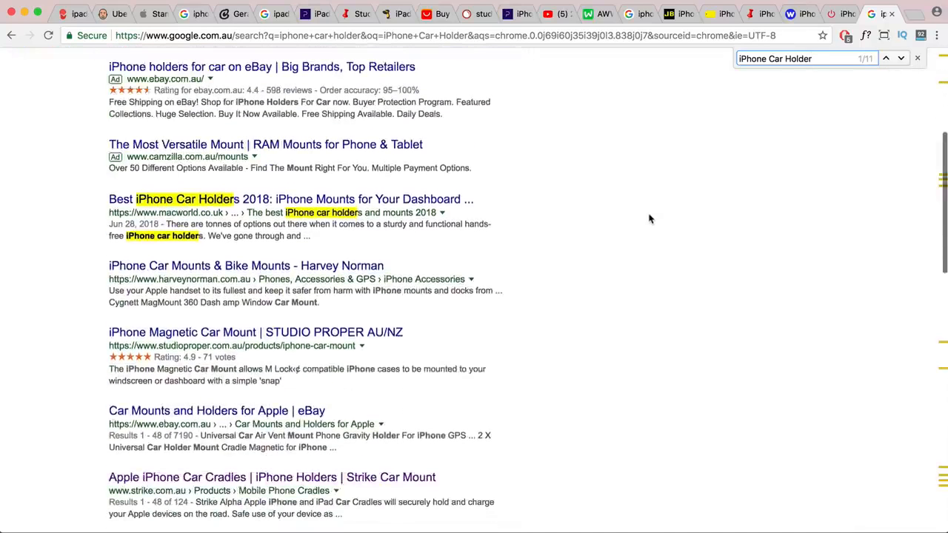
pyautogui.scroll(-2, 649, 219)
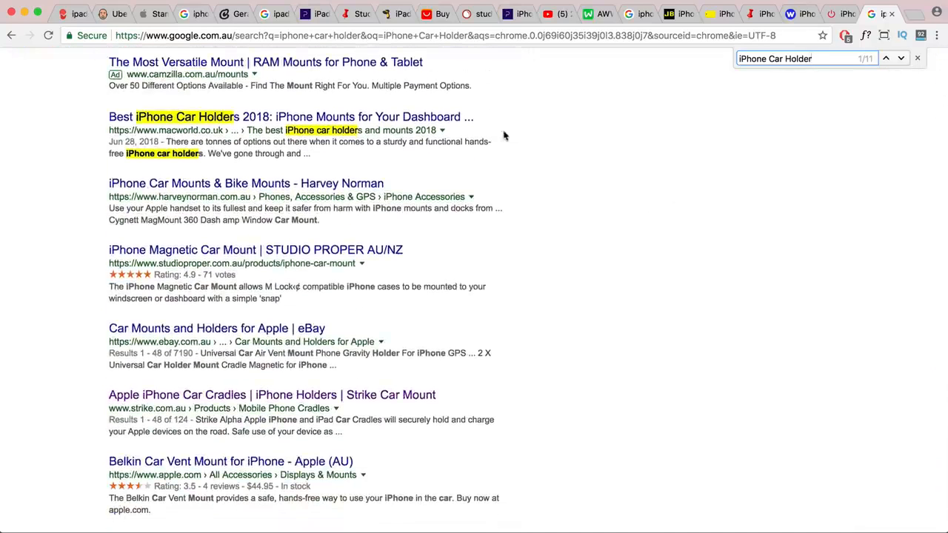
pyautogui.scroll(-3, 416, 282)
pyautogui.scroll(-6, 420, 280)
pyautogui.scroll(-3, 419, 280)
pyautogui.scroll(5, 419, 281)
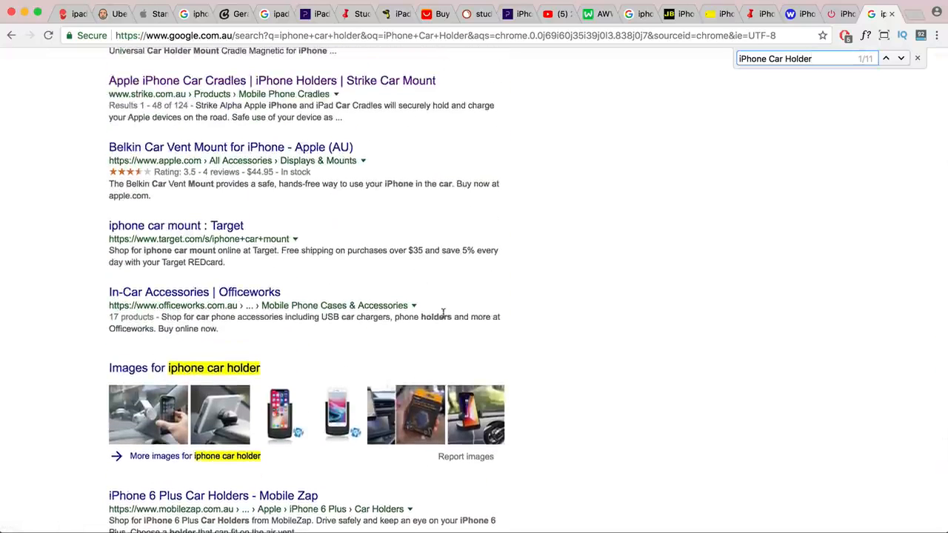
pyautogui.moveTo(454, 316); pyautogui.dragTo(427, 313)
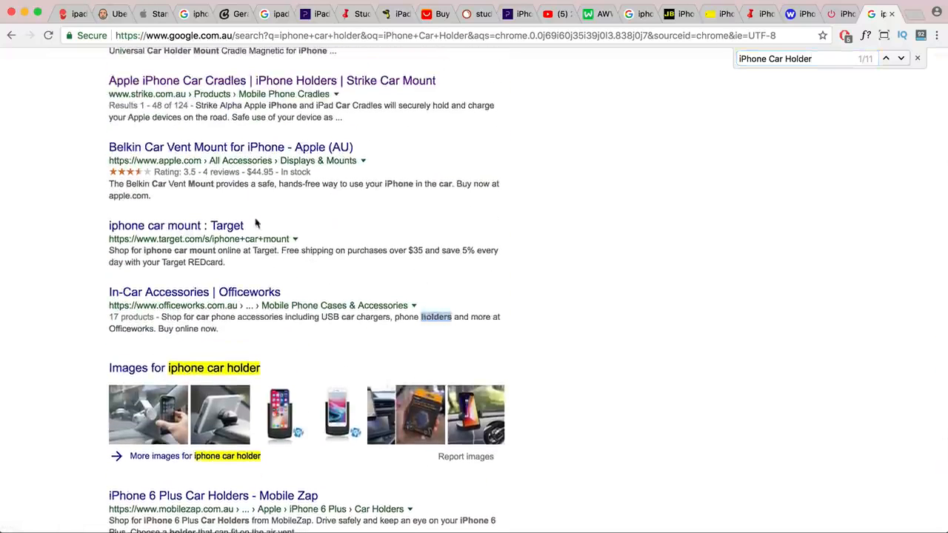
pyautogui.scroll(1, 363, 211)
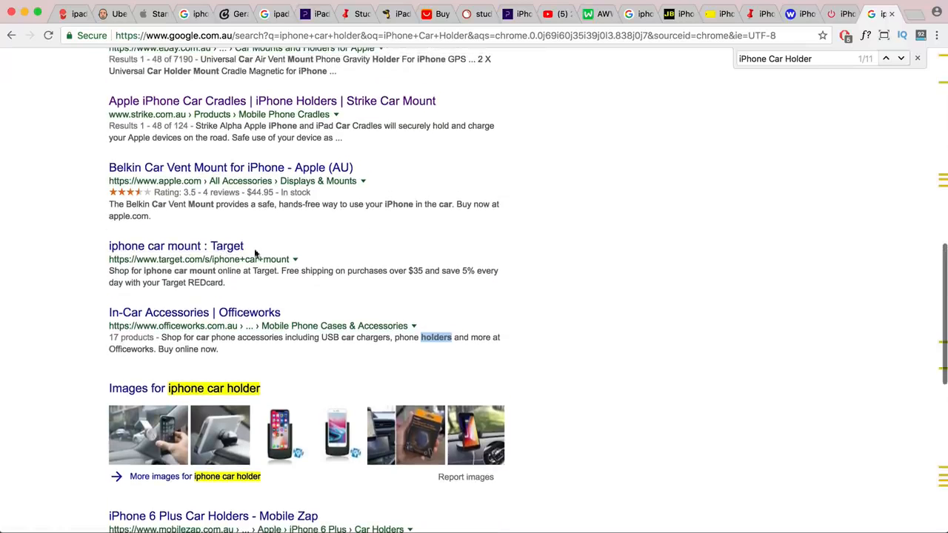
pyautogui.moveTo(215, 274); pyautogui.dragTo(156, 272)
pyautogui.scroll(5, 168, 264)
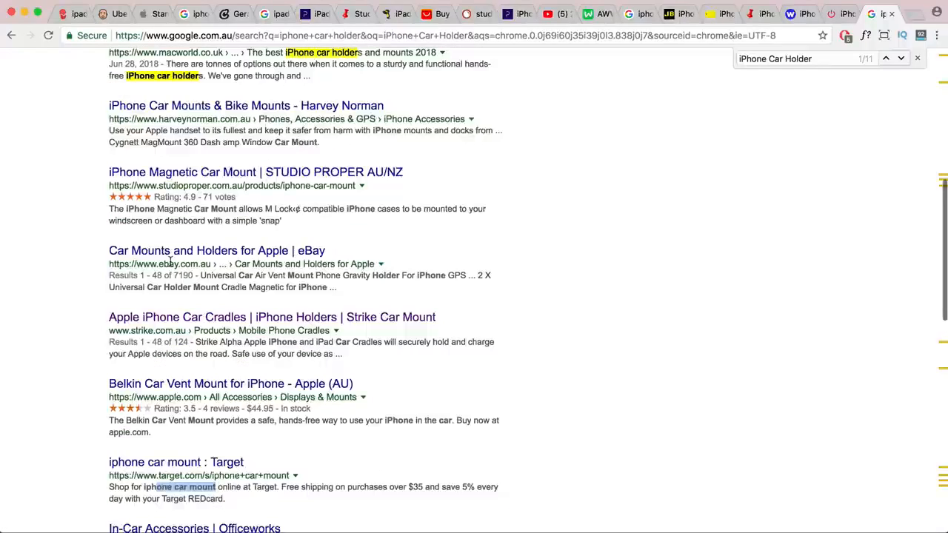
pyautogui.scroll(4, 170, 263)
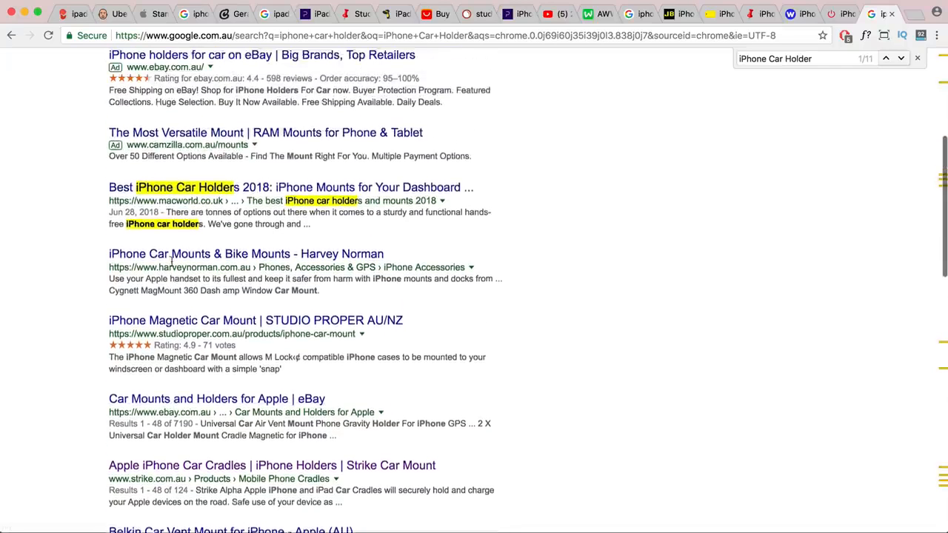
pyautogui.scroll(1, 172, 261)
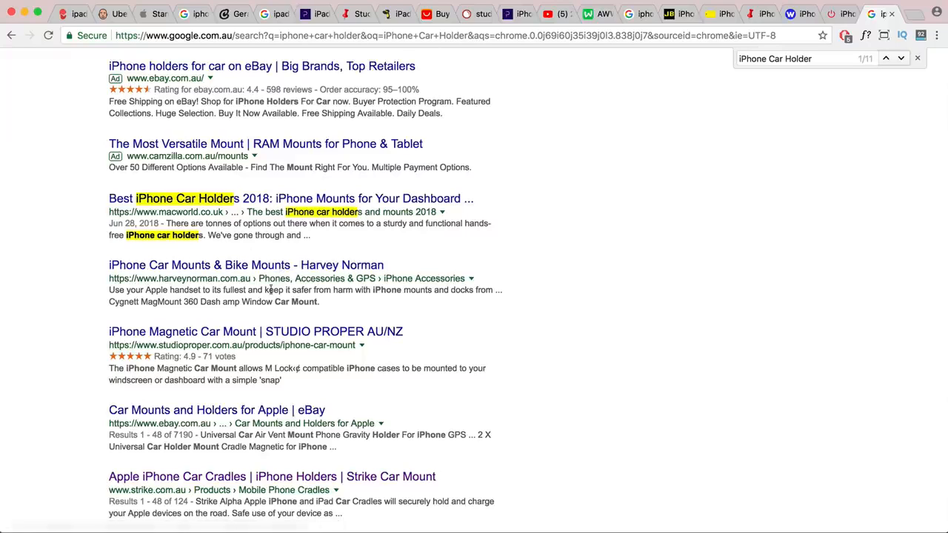
pyautogui.scroll(1, 276, 271)
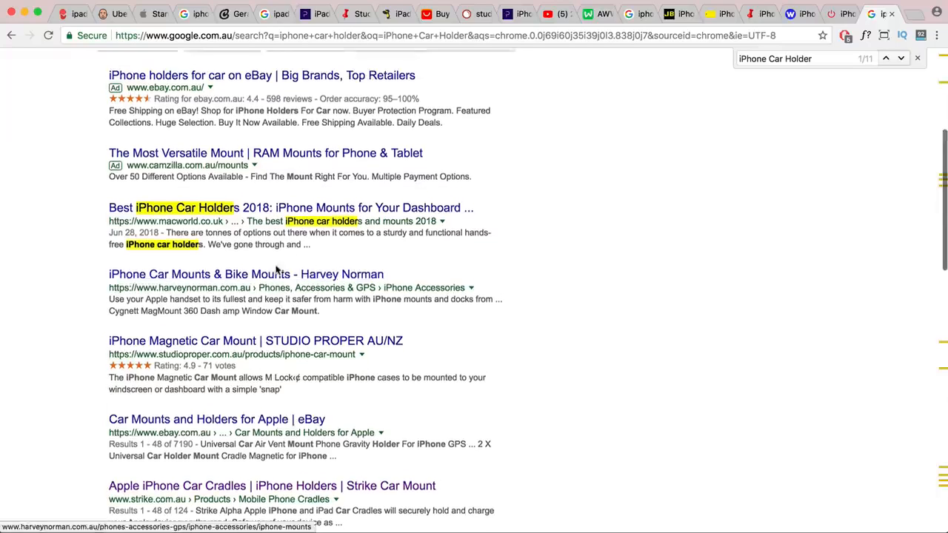
# Open the Macworld, Harvey Norman, Studio Proper, eBay car mounts and Strike results in separate new tabs.
pyautogui.rightClick(271, 219)
pyautogui.click(244, 284)
pyautogui.rightClick(243, 283)
pyautogui.click(255, 290)
pyautogui.rightClick(224, 346)
pyautogui.click(236, 355)
pyautogui.scroll(-2, 234, 359)
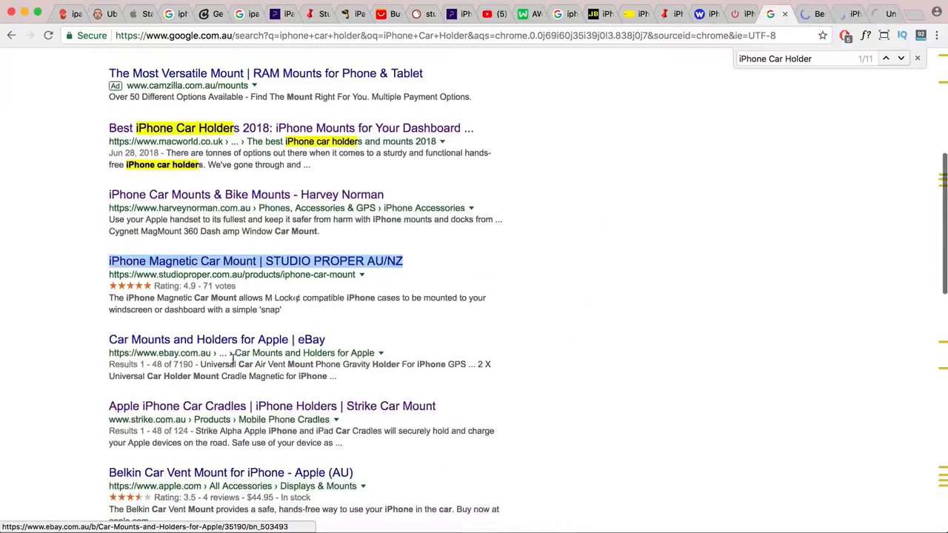
pyautogui.rightClick(250, 340)
pyautogui.click(259, 351)
pyautogui.scroll(-2, 239, 348)
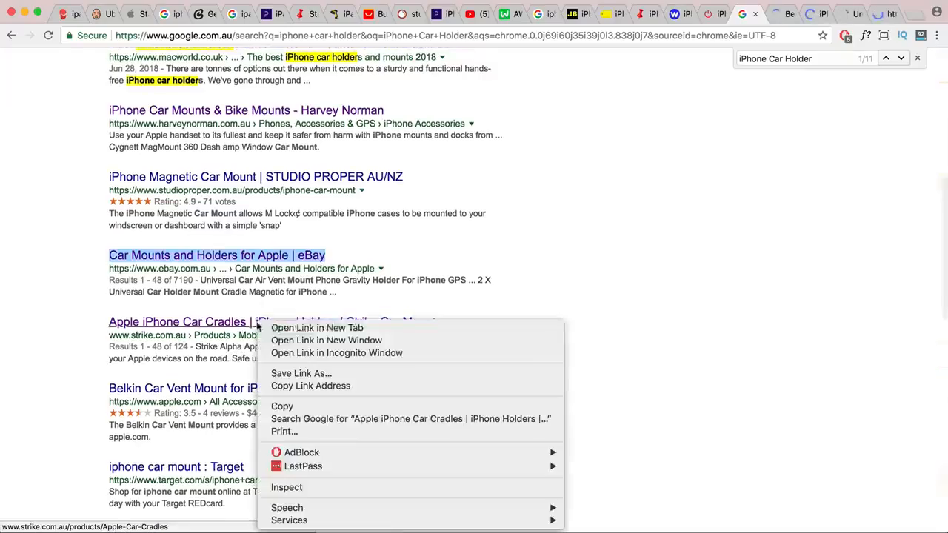
pyautogui.rightClick(255, 323)
pyautogui.click(263, 328)
# Skim the Macworld article on the best iPhone car holders and mounts, and close its tab.
pyautogui.click(755, 16)
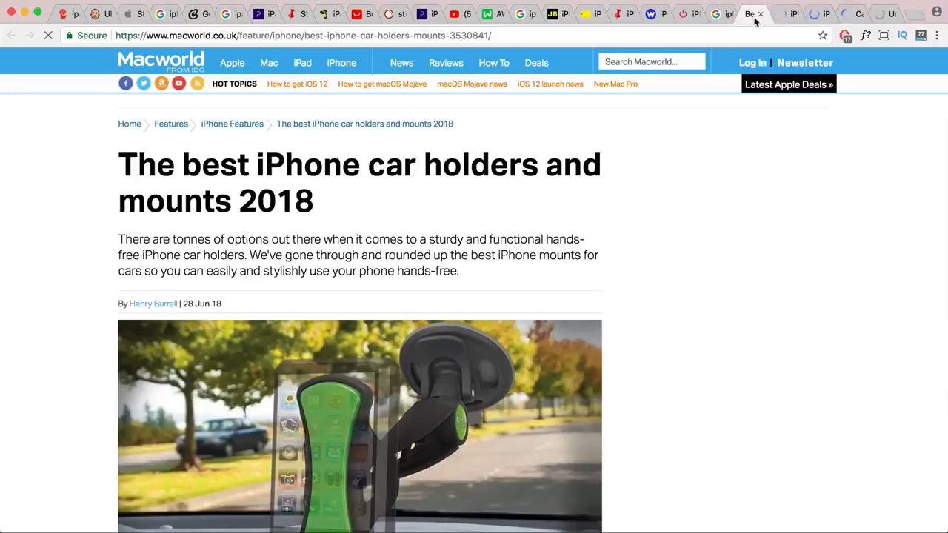
pyautogui.scroll(-10, 646, 185)
pyautogui.scroll(-20, 648, 184)
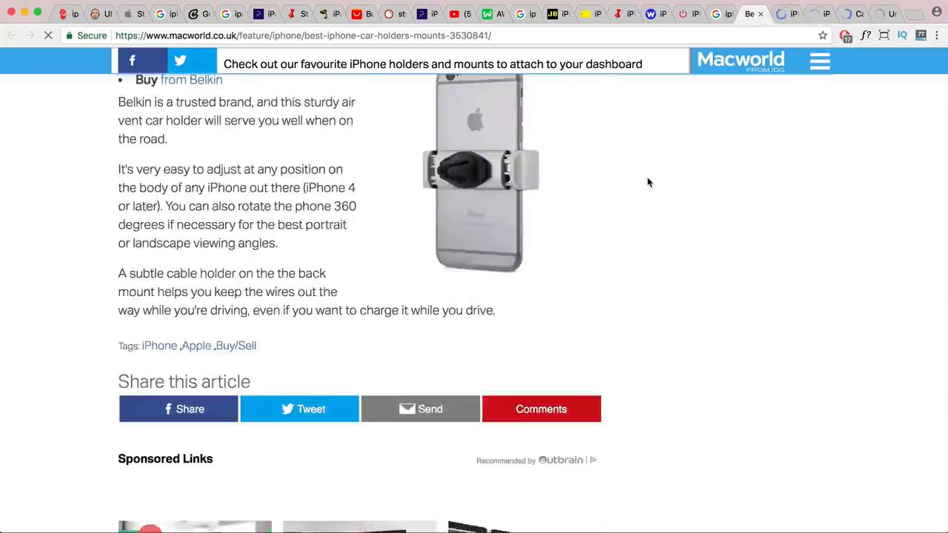
pyautogui.scroll(15, 648, 184)
pyautogui.scroll(-15, 648, 182)
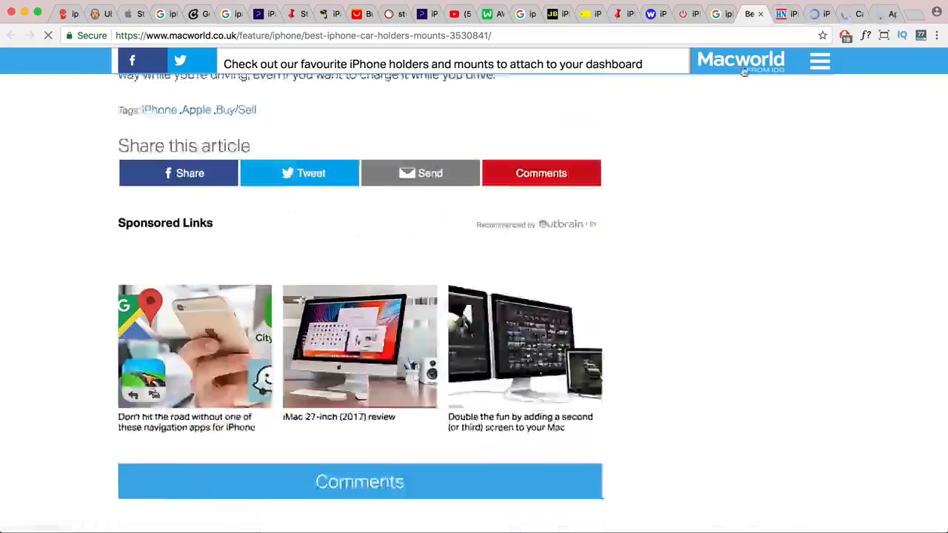
pyautogui.click(760, 14)
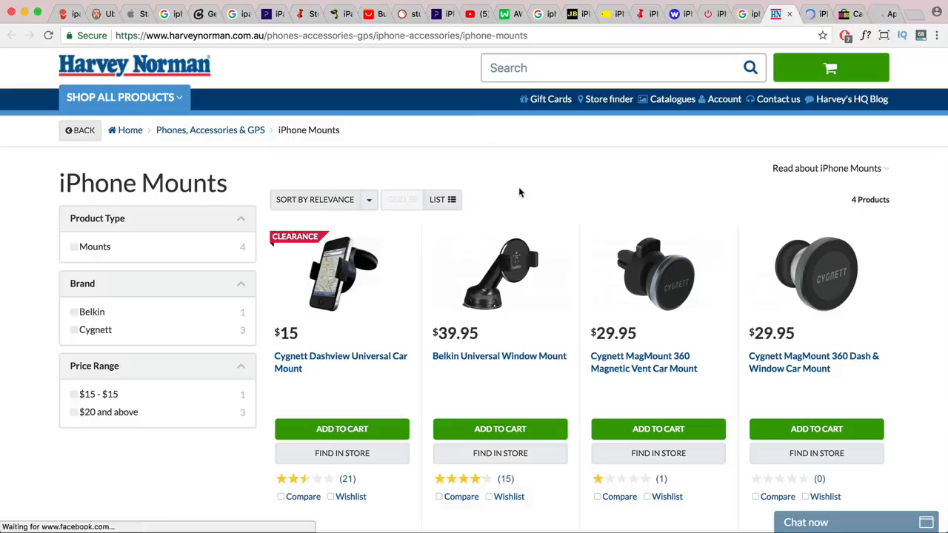
# Review the Harvey Norman iPhone Mounts category page and close its tab.
pyautogui.scroll(-5, 520, 193)
pyautogui.scroll(-5, 519, 192)
pyautogui.scroll(10, 518, 193)
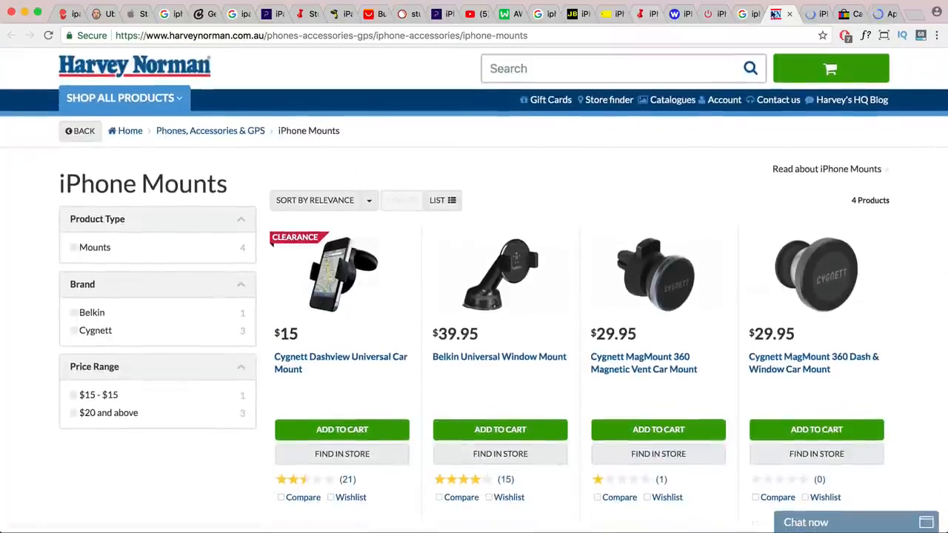
pyautogui.click(789, 14)
pyautogui.scroll(-10, 541, 184)
pyautogui.scroll(-15, 541, 184)
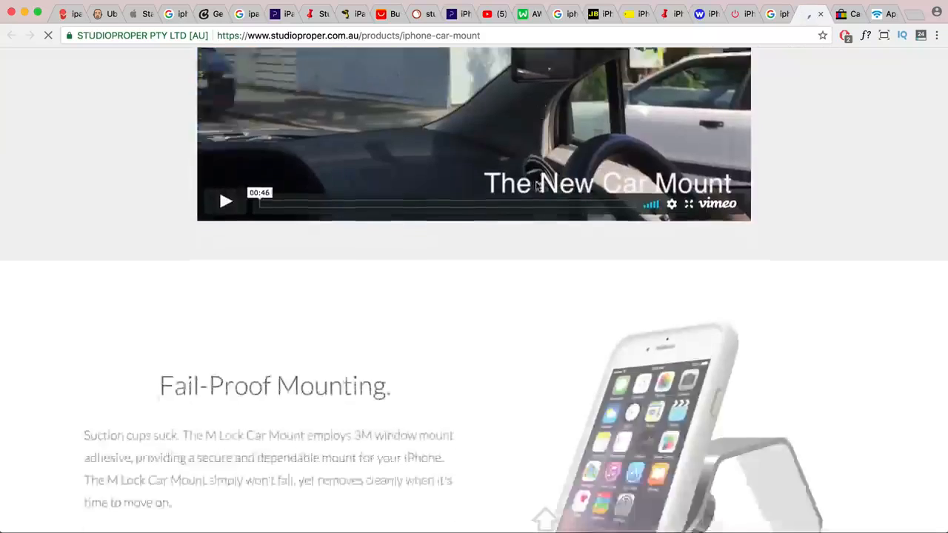
pyautogui.scroll(-10, 531, 184)
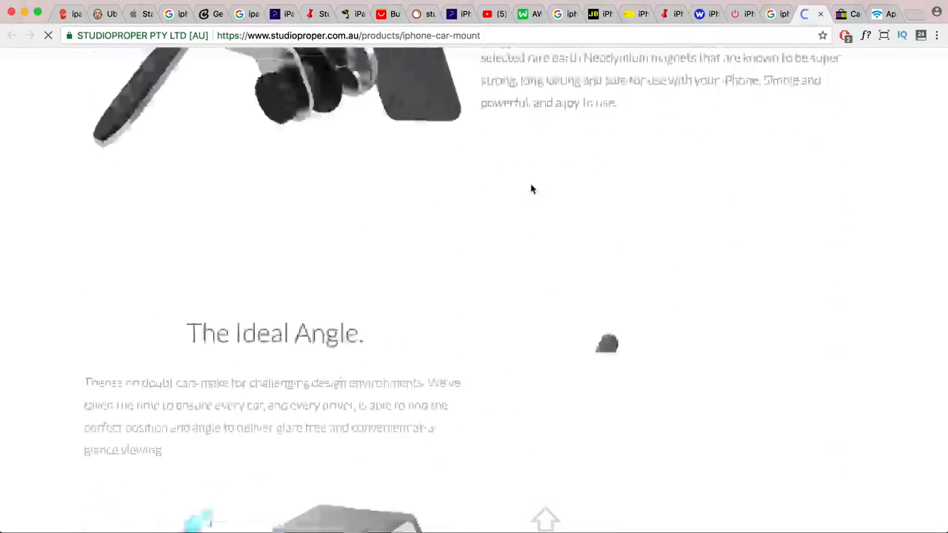
pyautogui.moveTo(360, 35); pyautogui.dragTo(217, 35)
pyautogui.press('super+c')
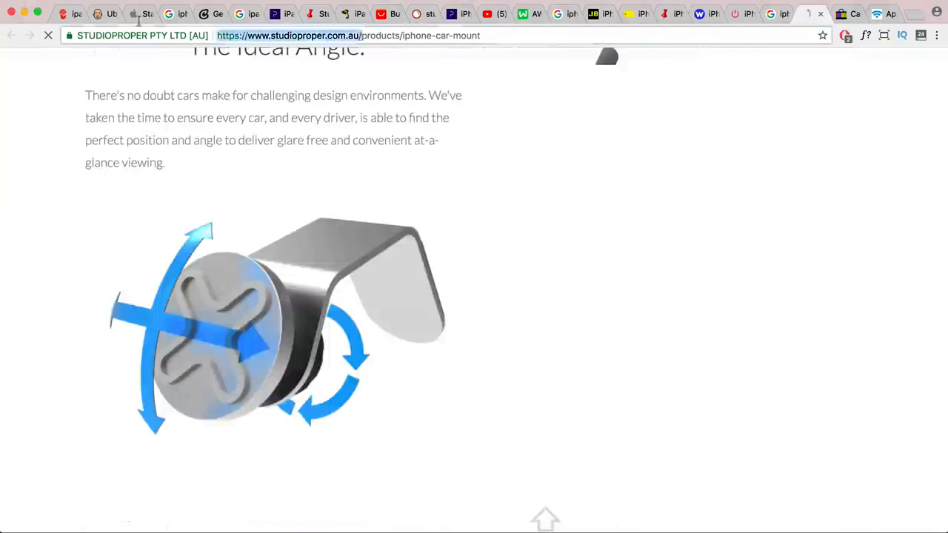
pyautogui.press('super+Tab')
pyautogui.scroll(-1, 852, 296)
pyautogui.scroll(1, 852, 296)
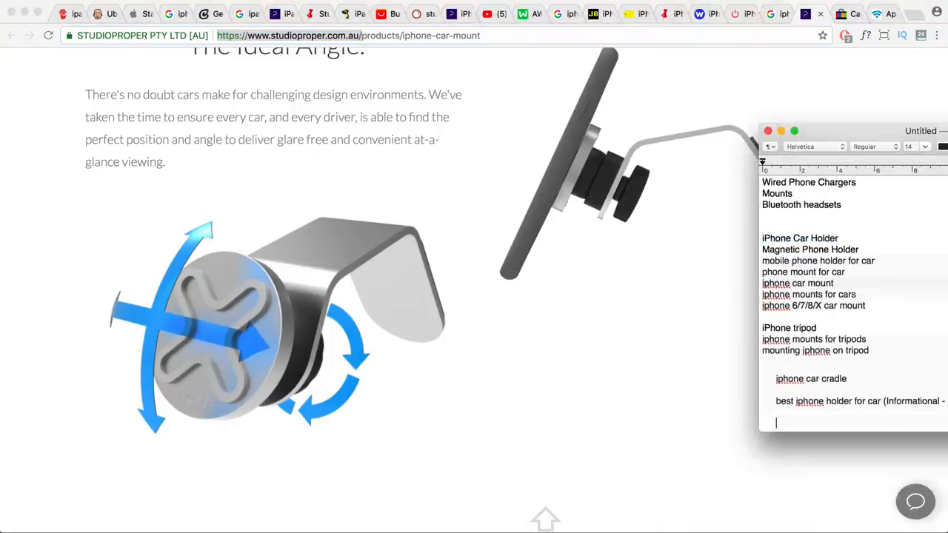
pyautogui.press('super+v')
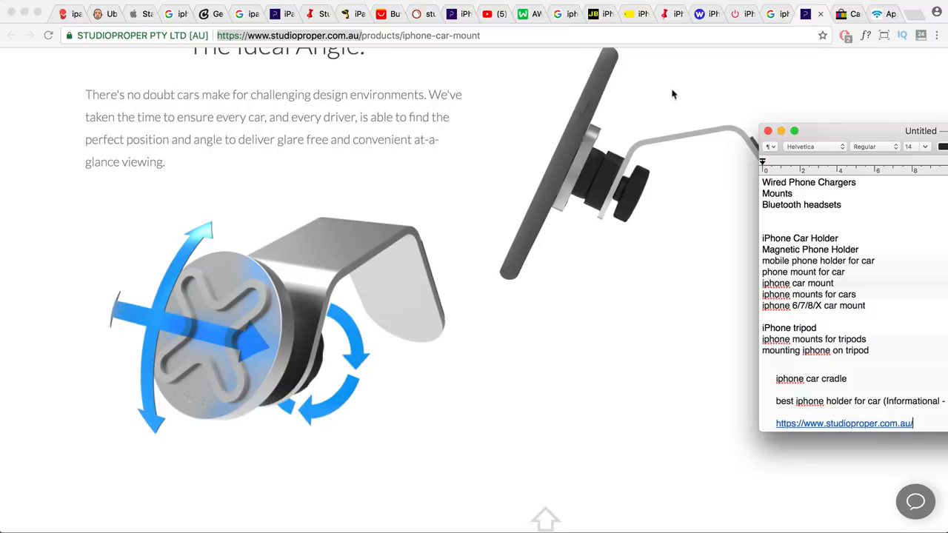
# Examine the eBay listings on the "Car Mounts and Holders for Apple" page.
pyautogui.scroll(2, 672, 94)
pyautogui.scroll(-15, 673, 94)
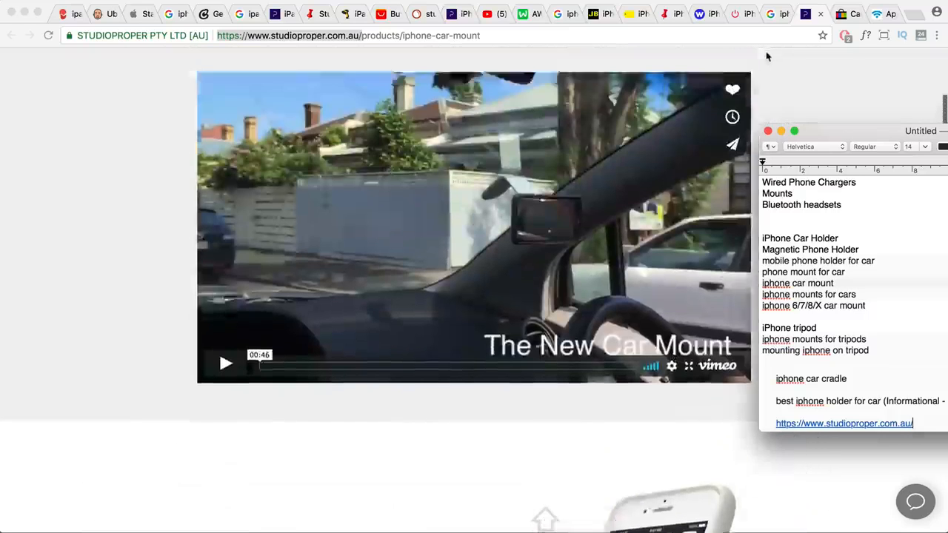
pyautogui.scroll(5, 766, 56)
pyautogui.click(848, 14)
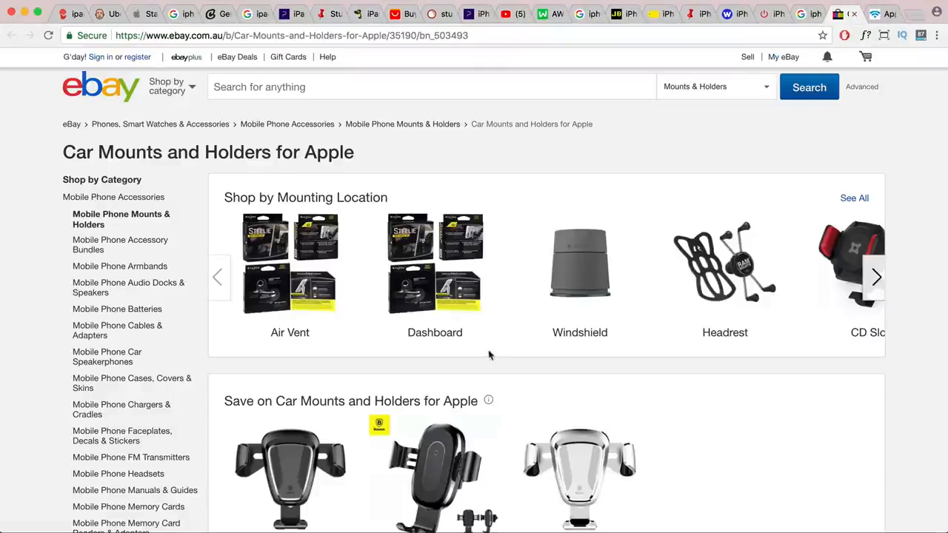
pyautogui.scroll(-15, 489, 355)
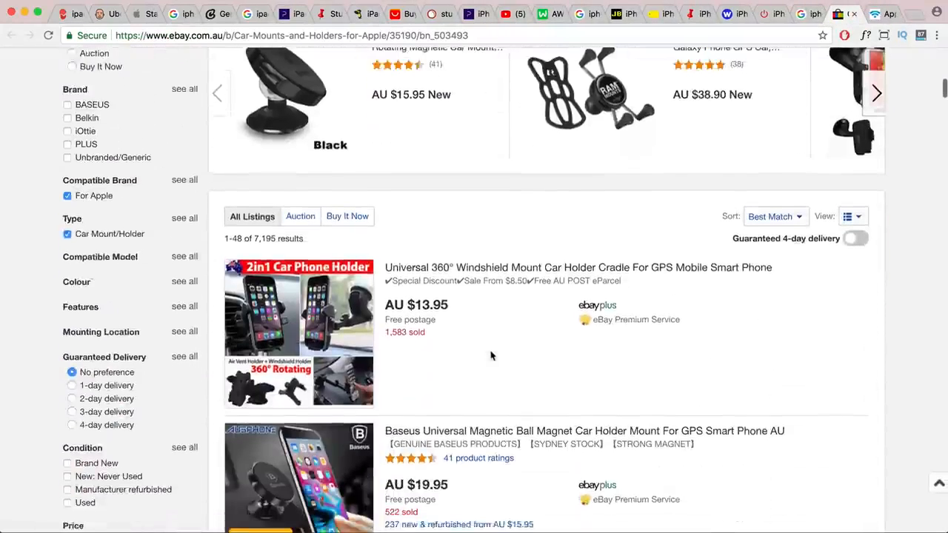
pyautogui.scroll(-1, 490, 356)
pyautogui.scroll(-1, 490, 357)
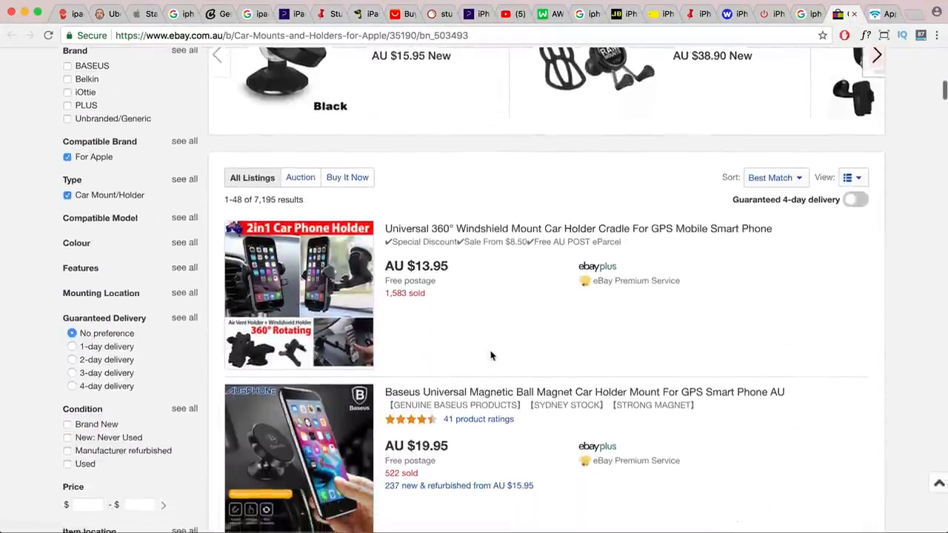
pyautogui.scroll(-2, 490, 356)
pyautogui.scroll(-2, 490, 353)
pyautogui.scroll(3, 736, 243)
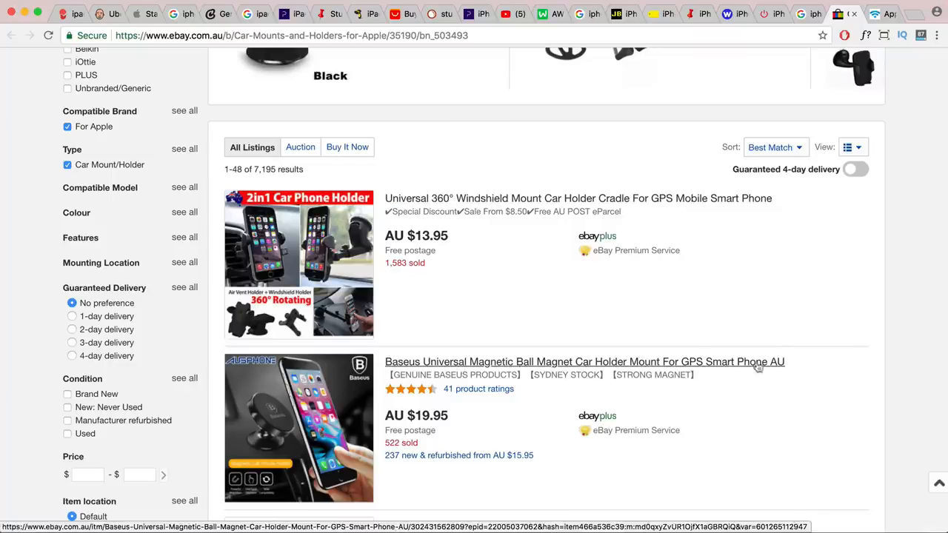
pyautogui.click(874, 11)
pyautogui.scroll(-10, 605, 244)
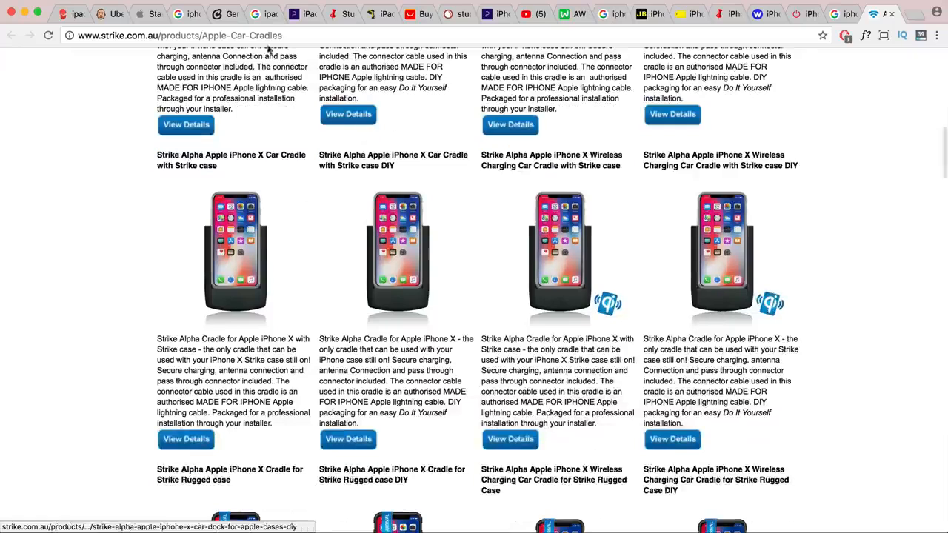
pyautogui.press('super+l')
pyautogui.press('super+c')
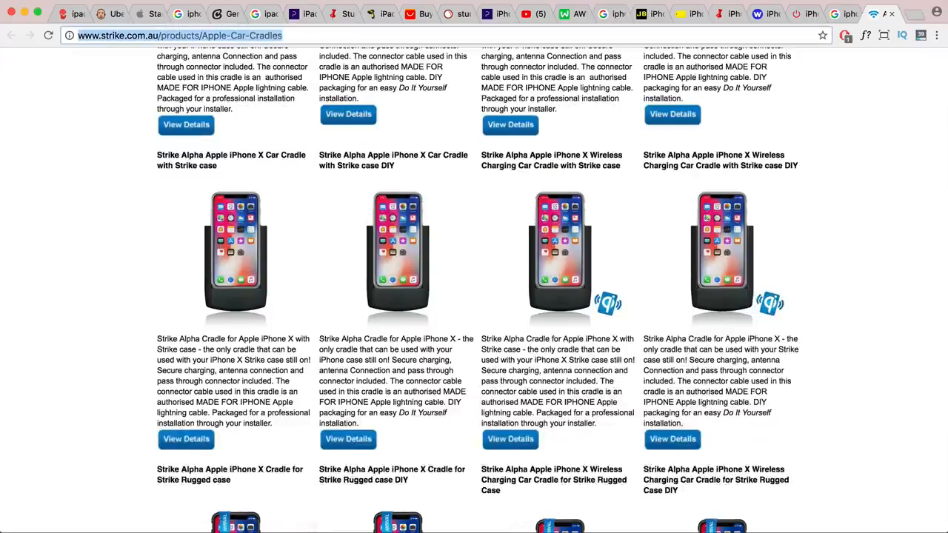
pyautogui.press('super+Tab')
pyautogui.press('Return')
pyautogui.press('super+v')
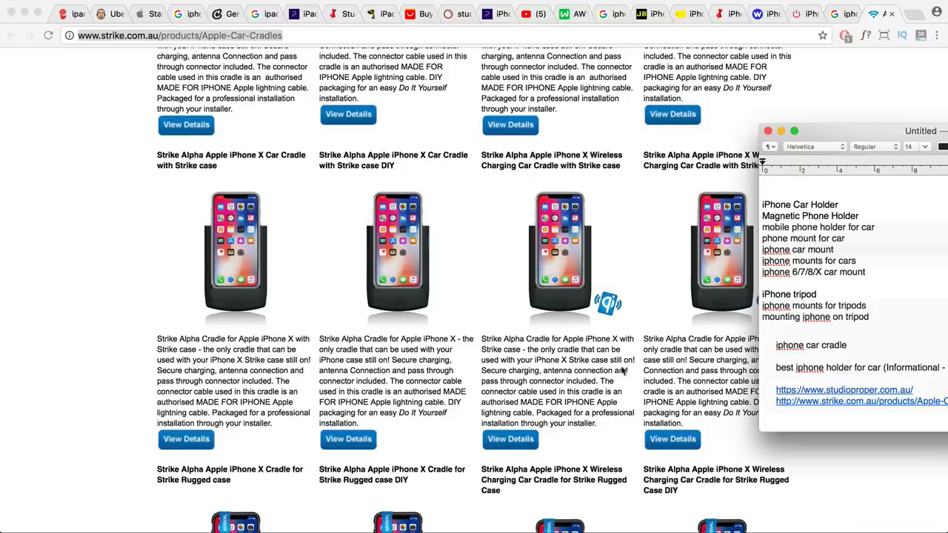
# Return to the "iphone car holder" Google results, dismiss the in-page text search, and turn on the MozBar metrics.
pyautogui.press('super+Tab')
pyautogui.hotkey('ctrl', 'shift', 'Tab')
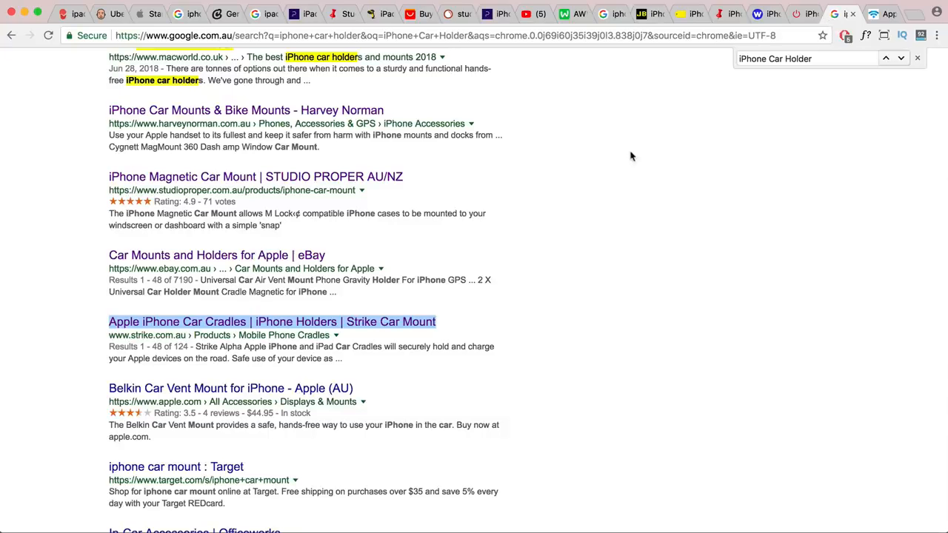
pyautogui.scroll(-3, 631, 155)
pyautogui.scroll(3, 632, 156)
pyautogui.click(633, 156)
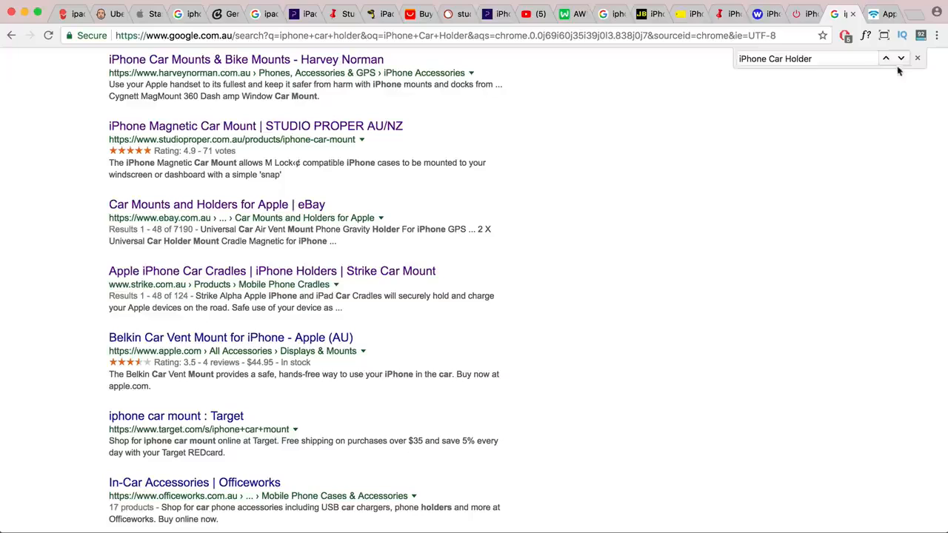
pyautogui.click(916, 59)
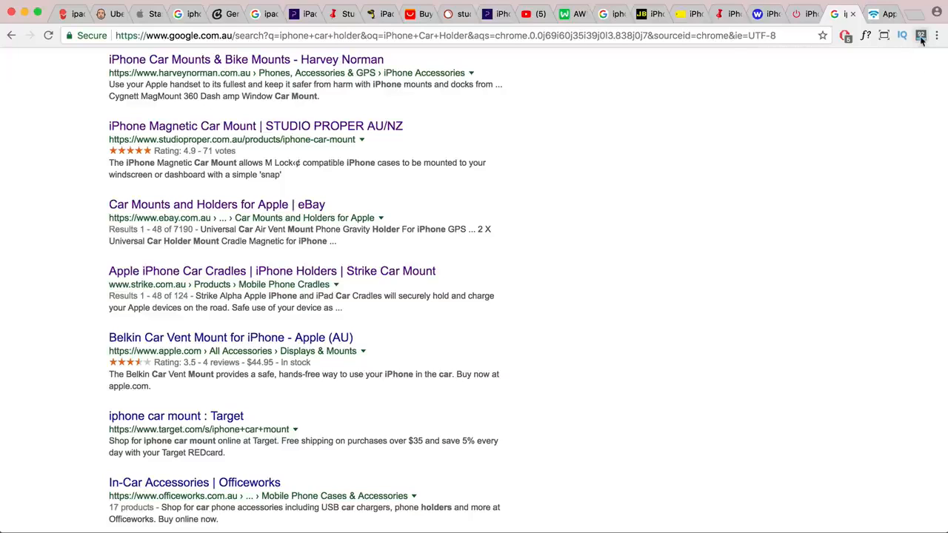
pyautogui.click(922, 38)
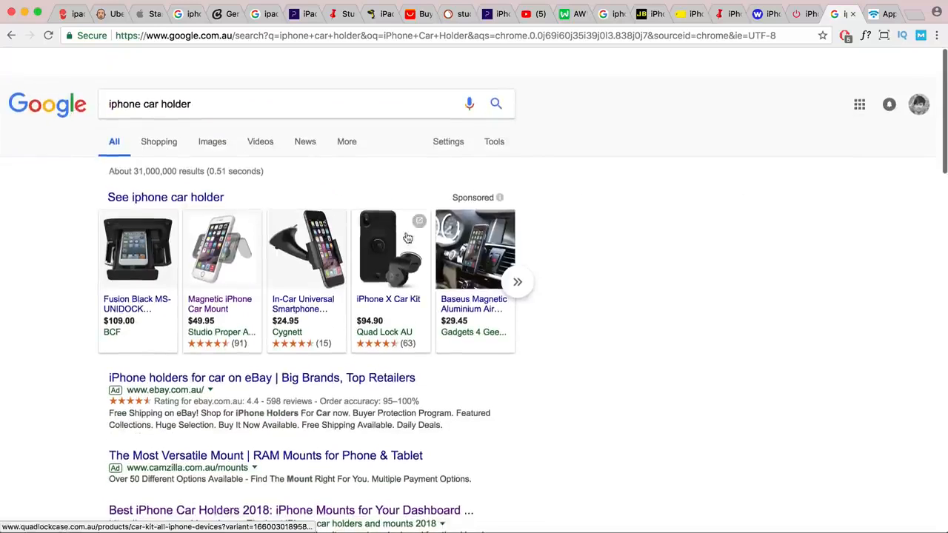
# Compare the page authority, domain authority and link metrics of the organic results for "iphone car holder".
pyautogui.scroll(-3, 342, 274)
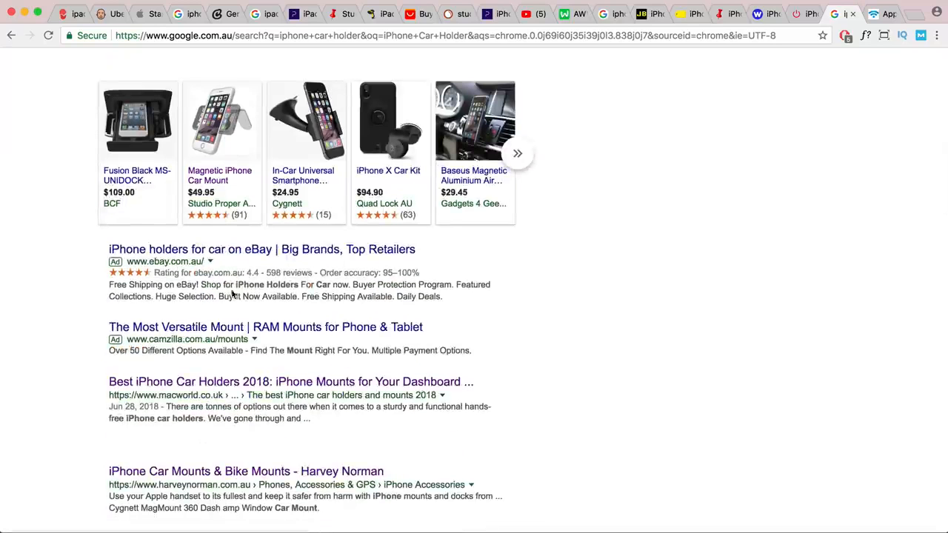
pyautogui.scroll(-2, 296, 311)
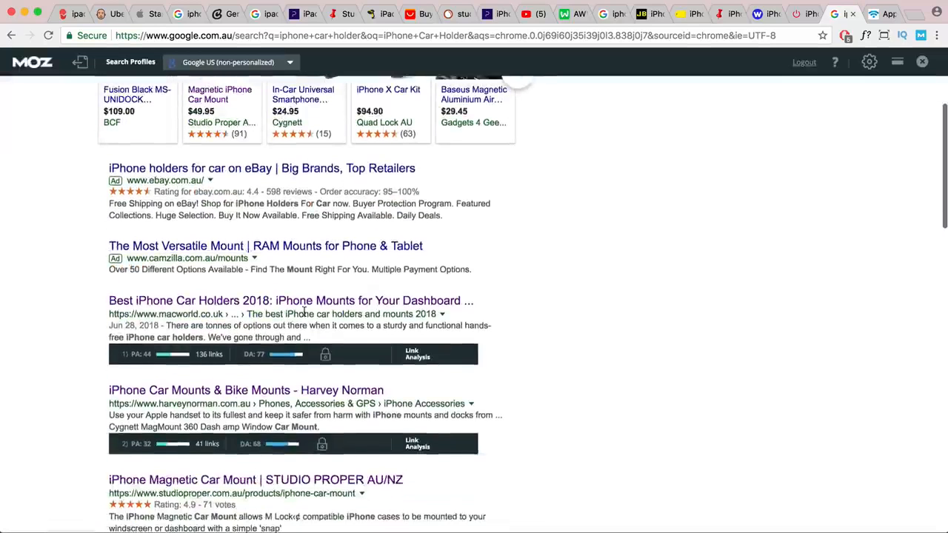
pyautogui.scroll(-3, 299, 310)
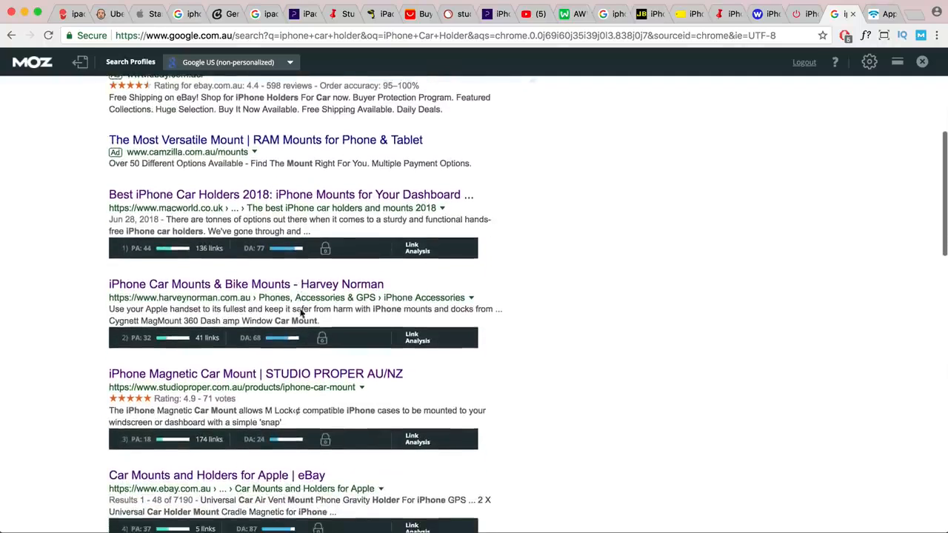
pyautogui.scroll(-6, 299, 310)
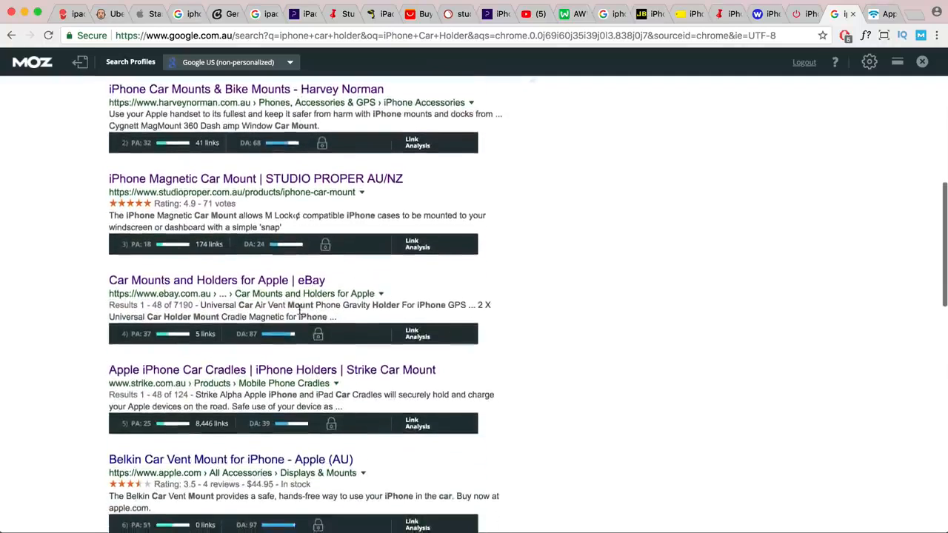
pyautogui.scroll(-4, 300, 315)
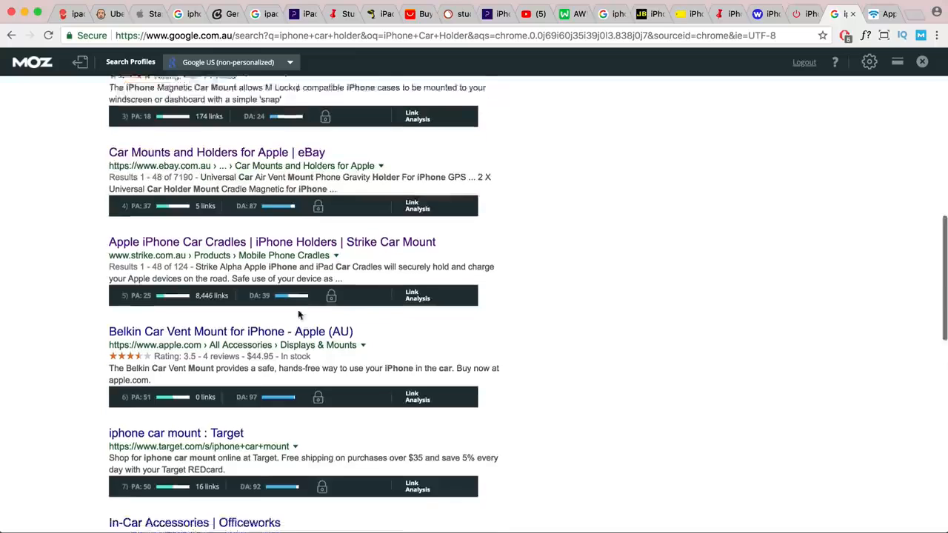
pyautogui.scroll(-2, 300, 315)
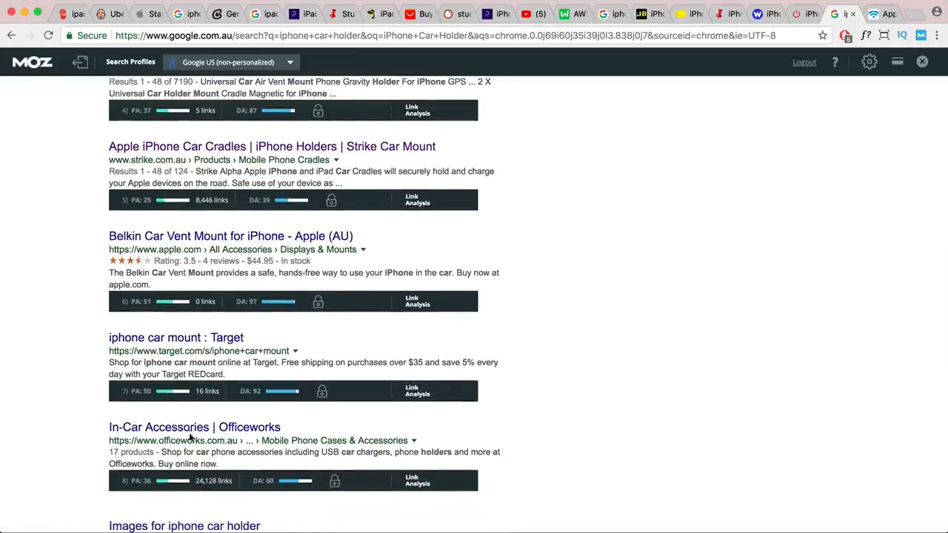
pyautogui.scroll(-2, 288, 315)
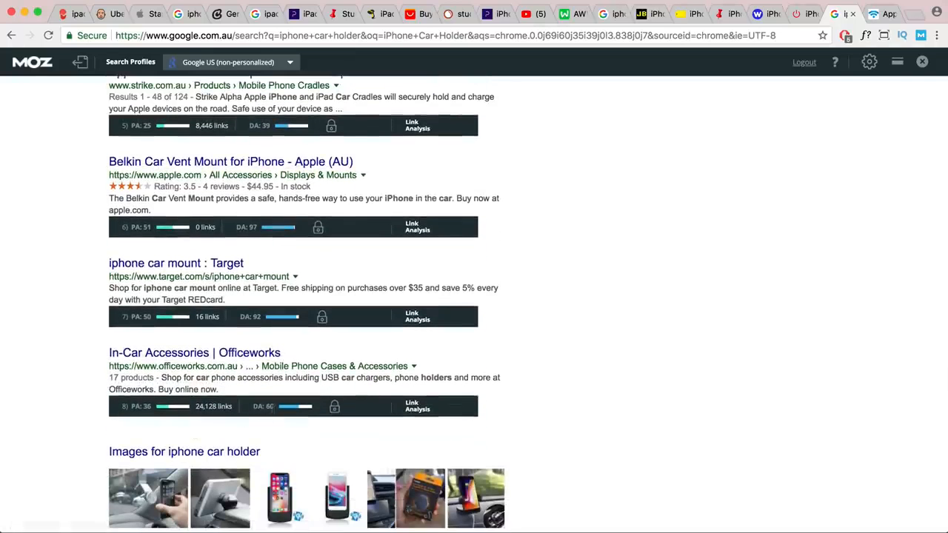
pyautogui.scroll(-6, 270, 416)
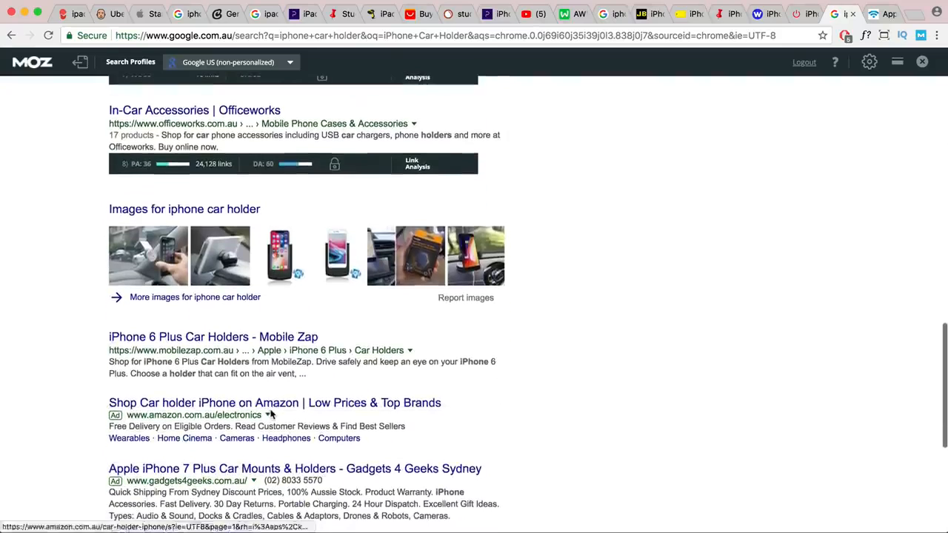
pyautogui.scroll(5, 270, 415)
pyautogui.scroll(4, 271, 413)
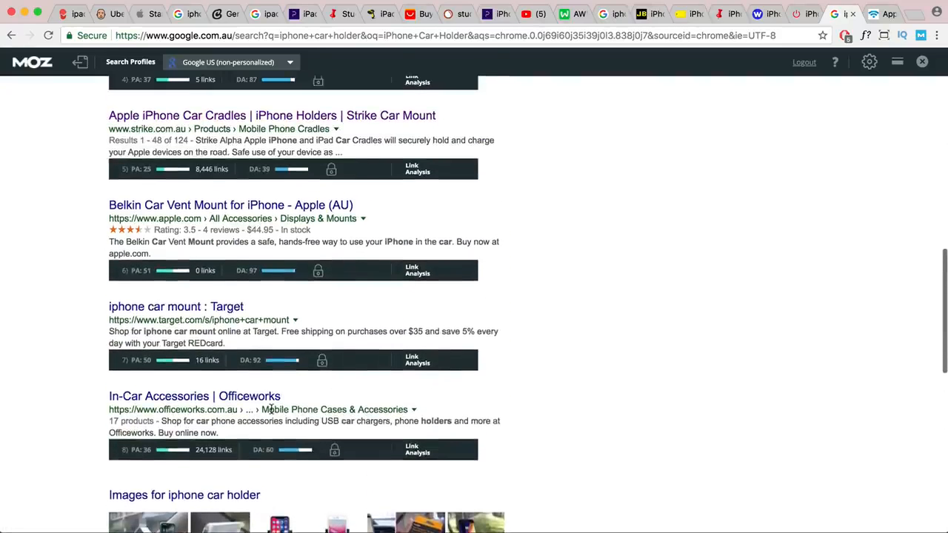
pyautogui.scroll(4, 248, 382)
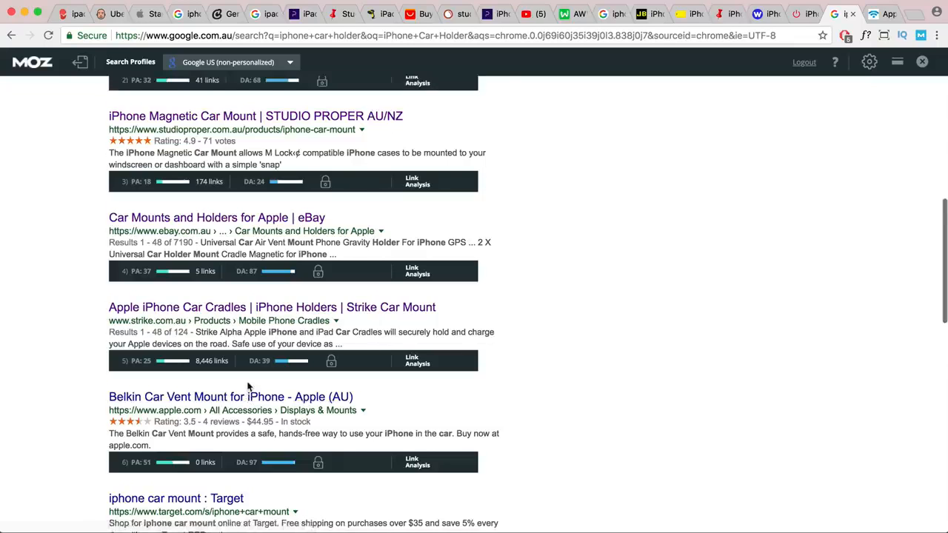
pyautogui.scroll(2, 244, 370)
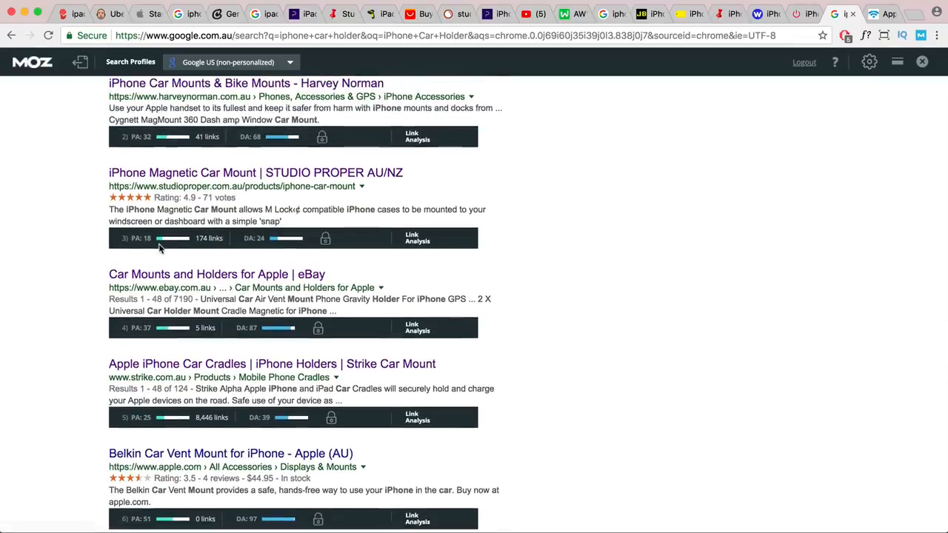
pyautogui.scroll(3, 166, 246)
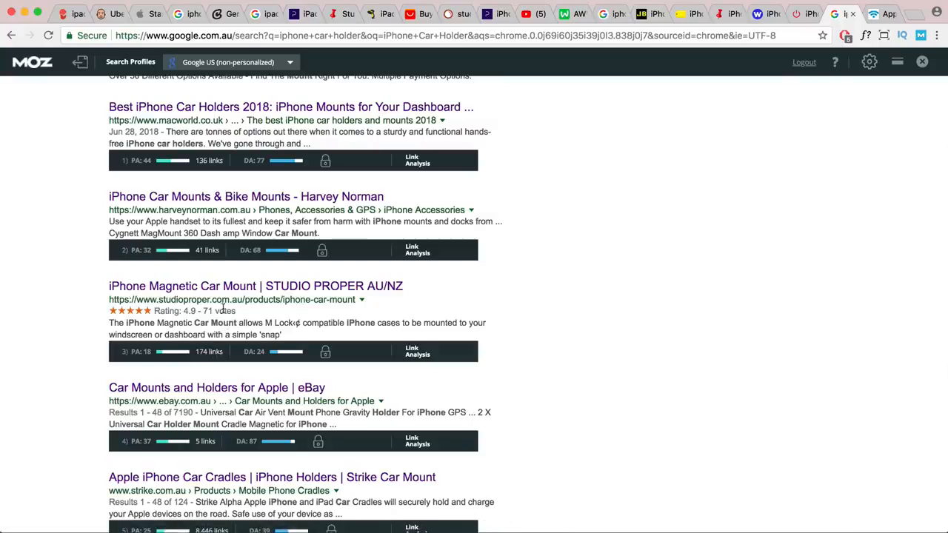
pyautogui.scroll(2, 209, 311)
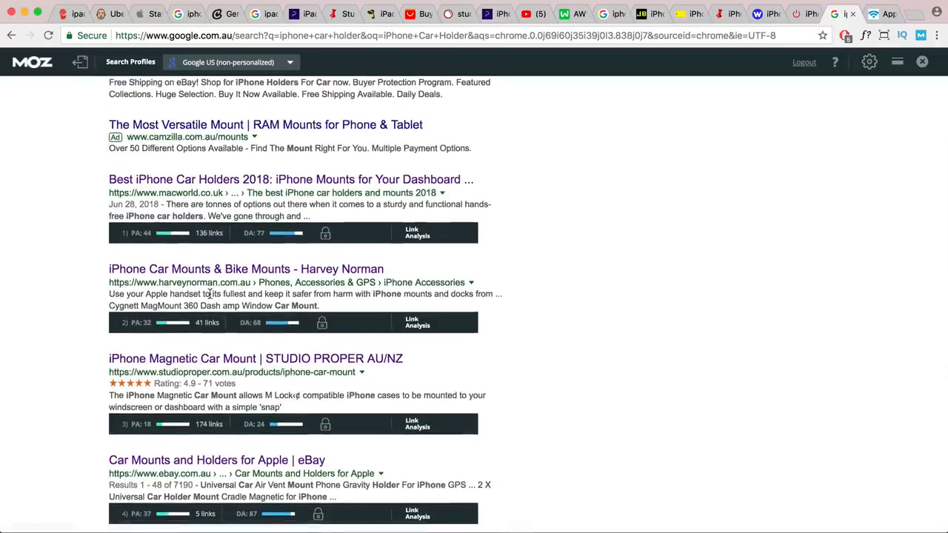
pyautogui.scroll(-3, 208, 294)
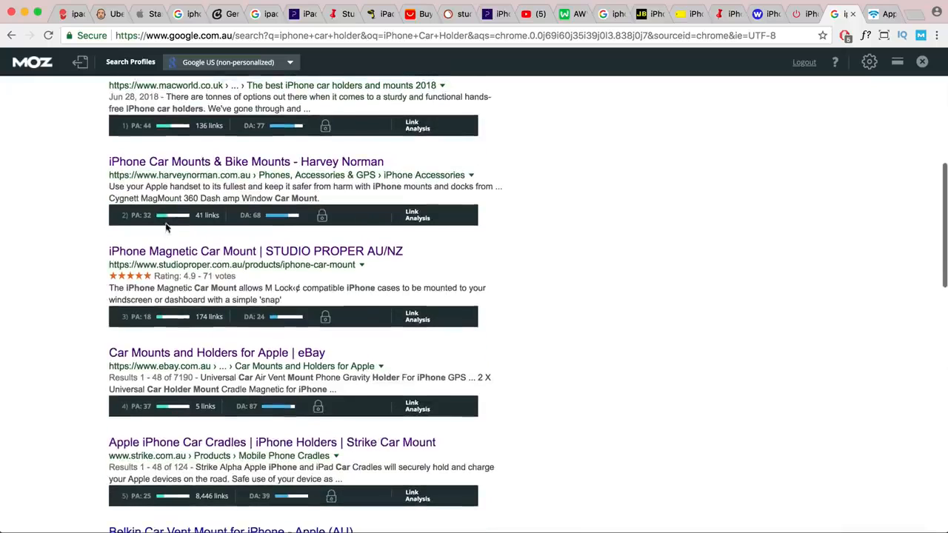
pyautogui.scroll(-5, 167, 226)
pyautogui.scroll(-2, 182, 286)
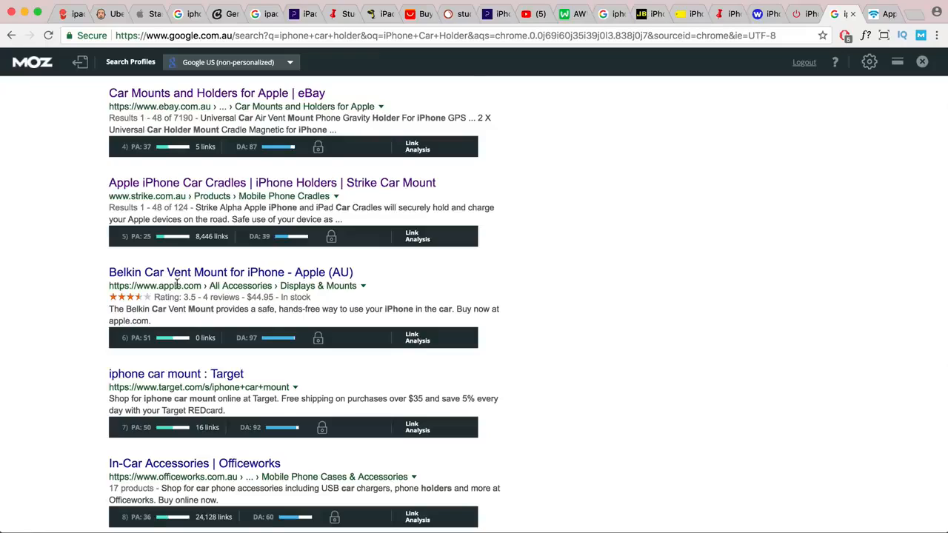
pyautogui.scroll(-8, 177, 285)
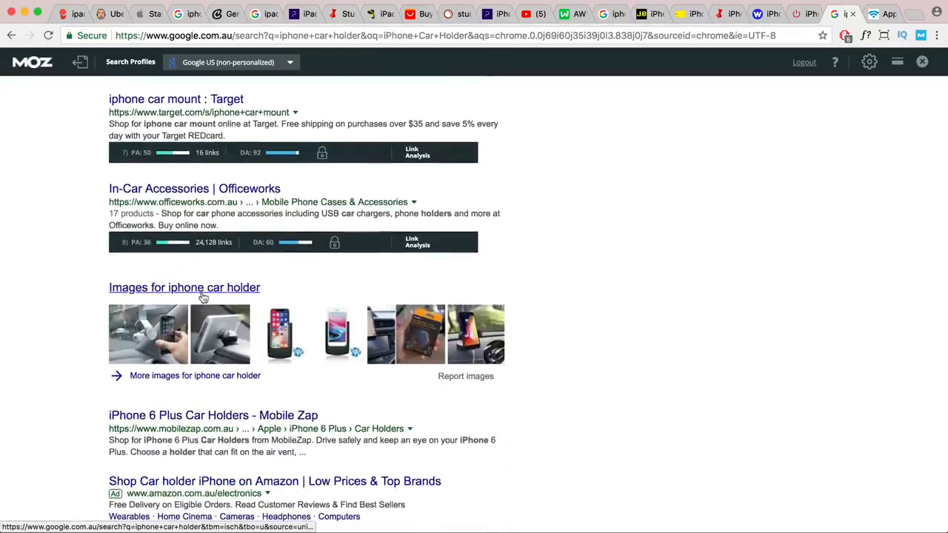
pyautogui.scroll(10, 504, 256)
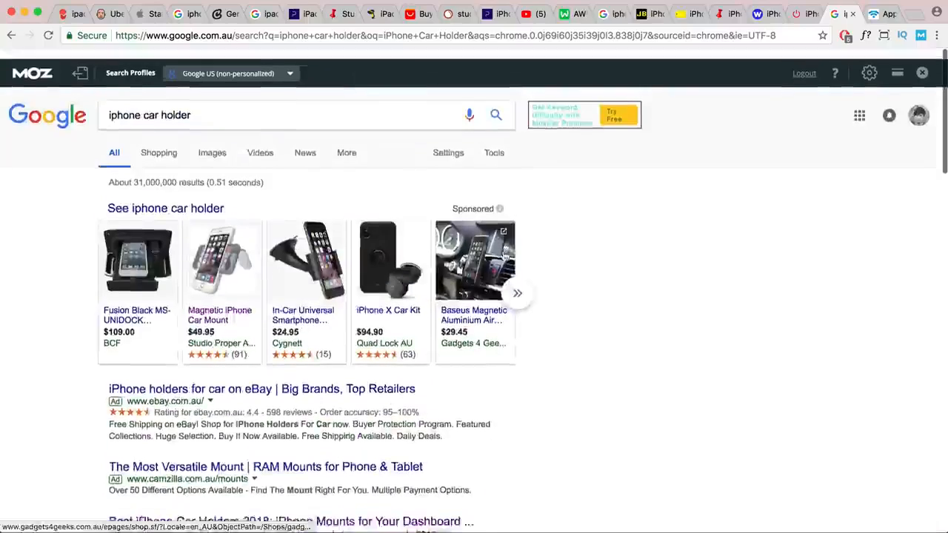
pyautogui.click(198, 103)
pyautogui.moveTo(198, 103); pyautogui.dragTo(85, 108)
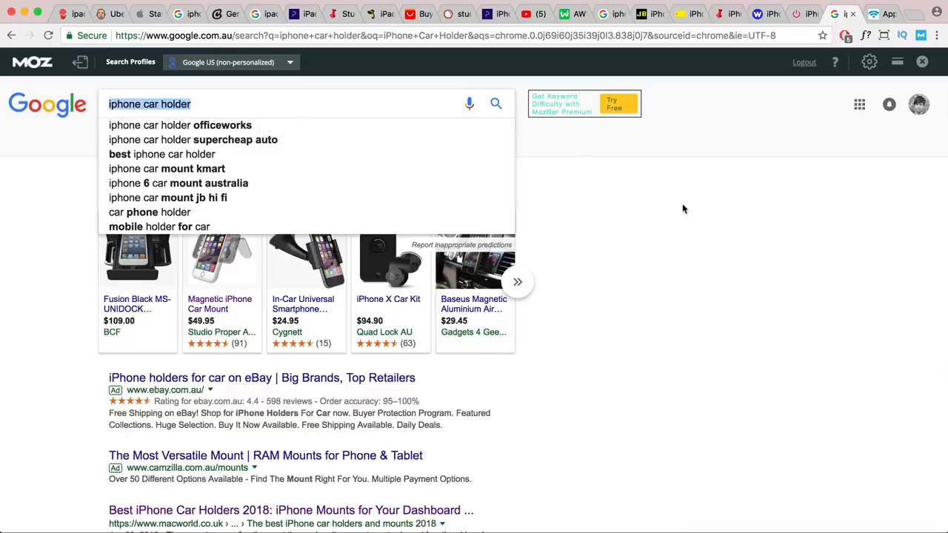
# Open semrush.com in a new browser tab.
pyautogui.click(912, 15)
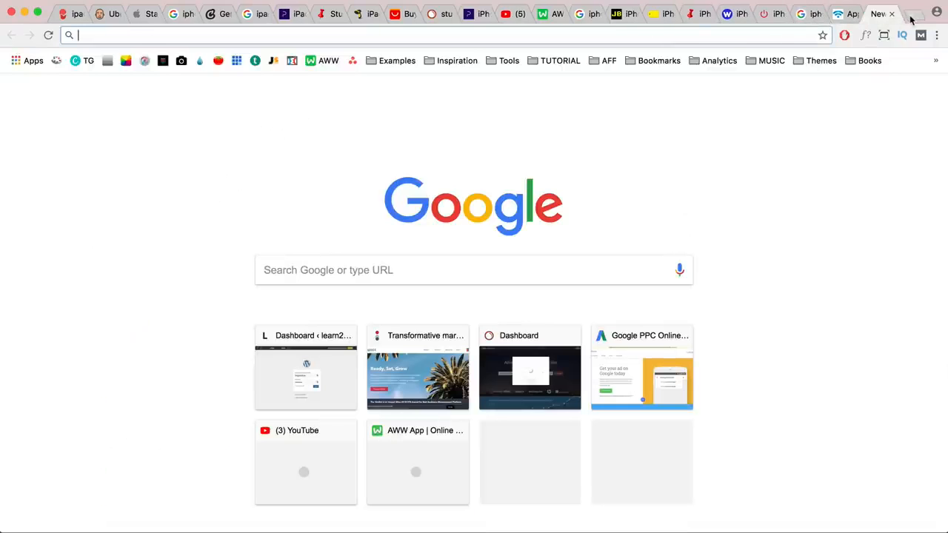
pyautogui.write('semrush.com')
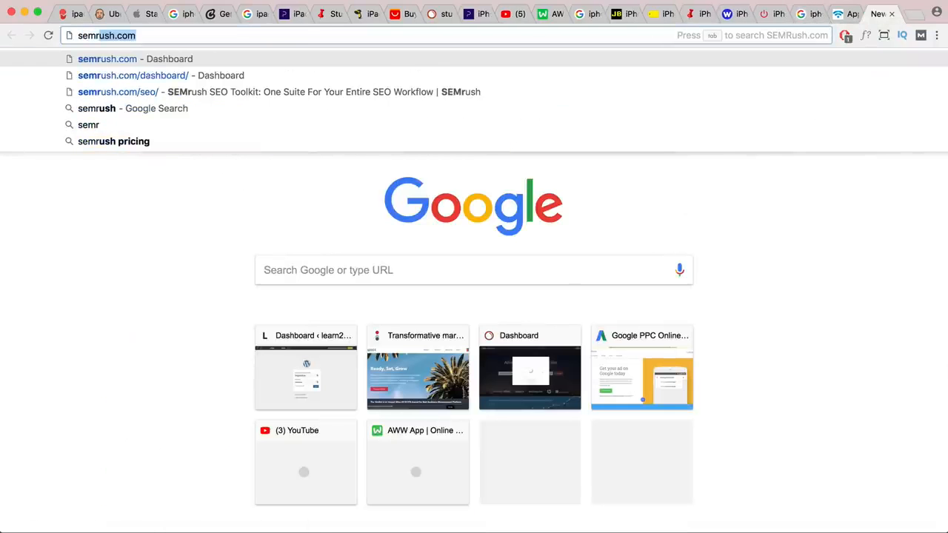
pyautogui.press('Return')
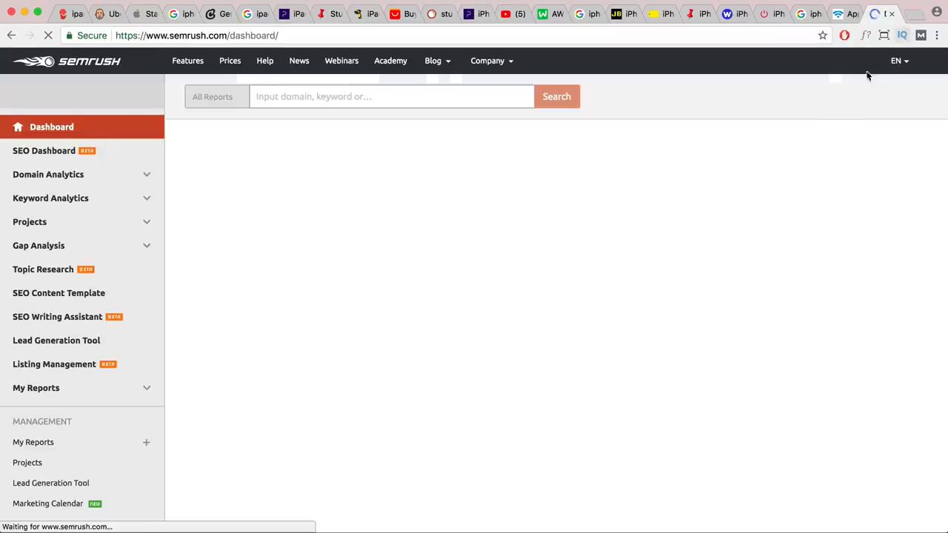
# Copy the Studio Proper URL from the text document into SEMrush's domain search field.
pyautogui.press('super+Tab')
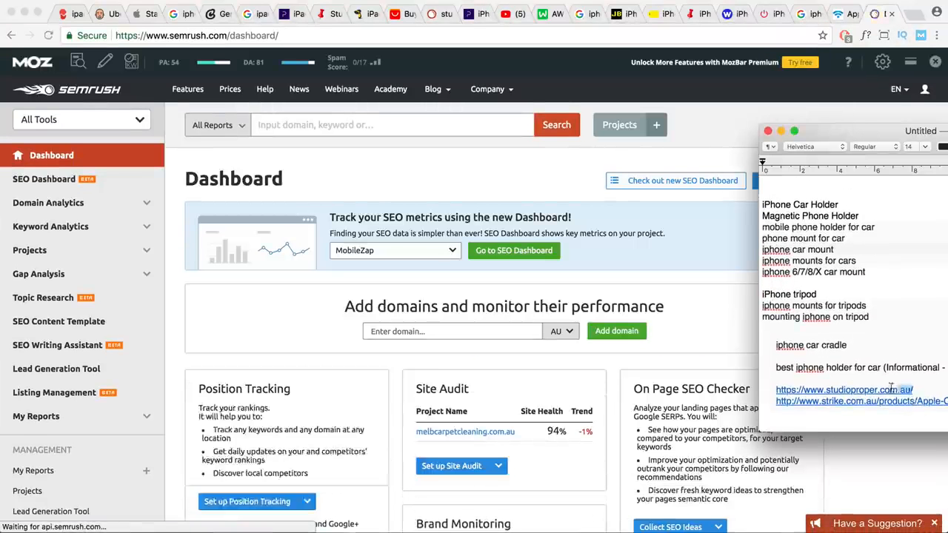
pyautogui.moveTo(914, 391); pyautogui.dragTo(774, 391)
pyautogui.press('super+c')
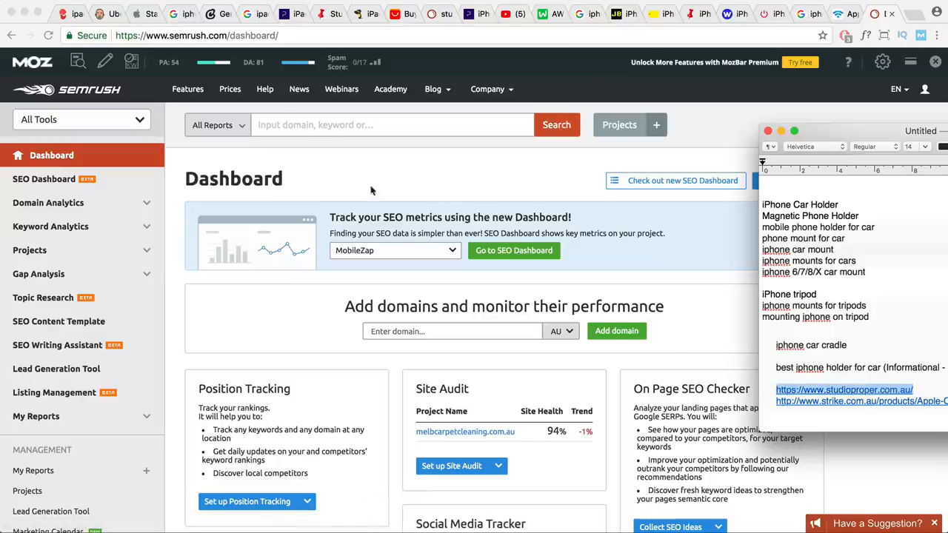
pyautogui.click(330, 130)
pyautogui.press('super+v')
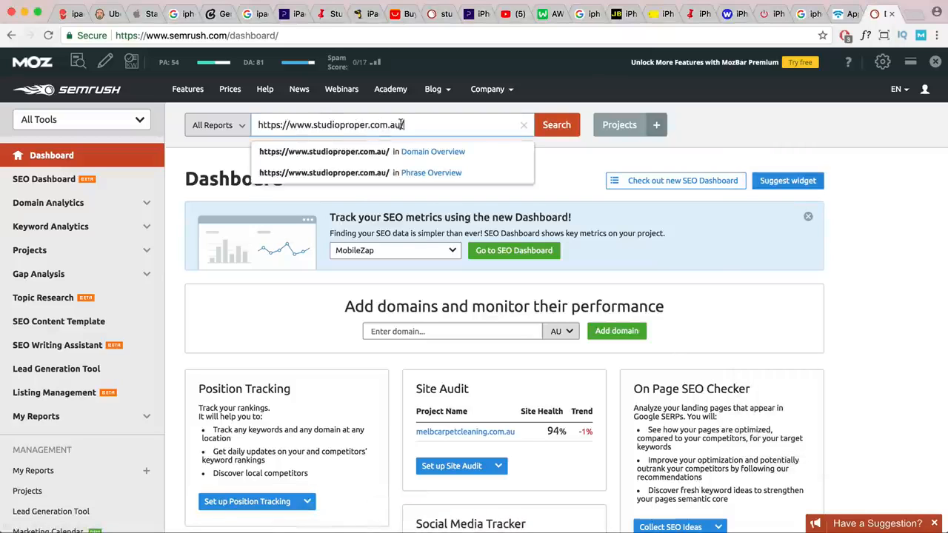
# Trim the search entry to studioproper.com.au, run the search, and view the top organic keywords in its domain overview.
pyautogui.click(310, 124)
pyautogui.hotkey('shift', 'Home')
pyautogui.press('BackSpace')
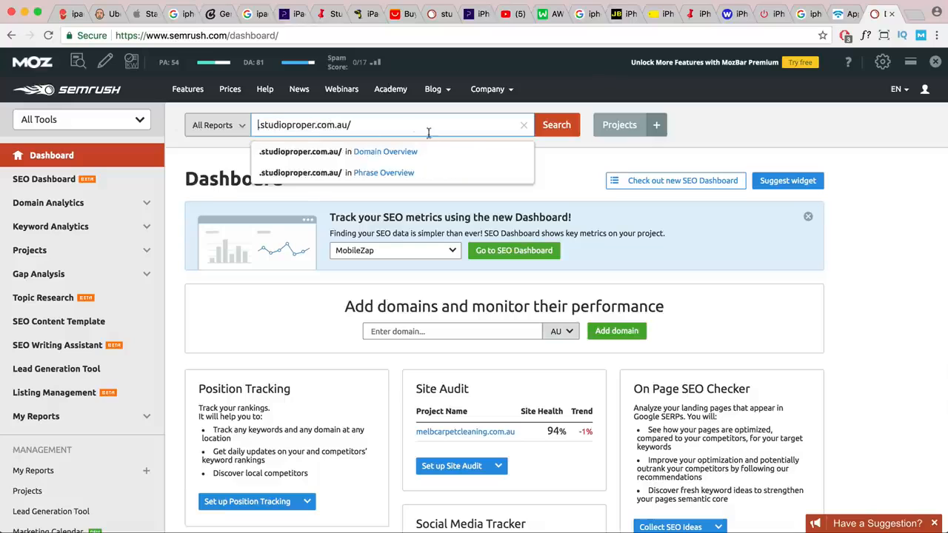
pyautogui.press('BackSpace')
pyautogui.click(260, 124)
pyautogui.press('BackSpace')
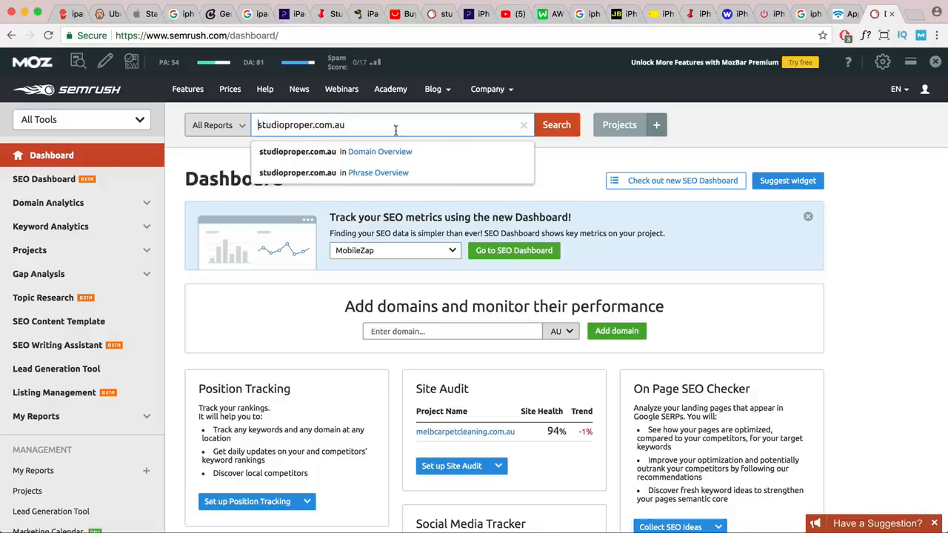
pyautogui.click(544, 126)
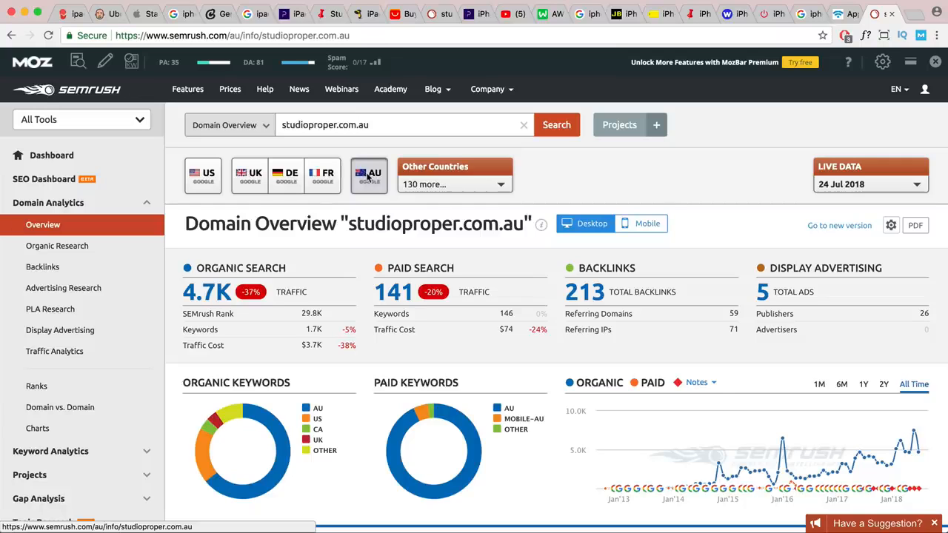
pyautogui.scroll(-5, 372, 183)
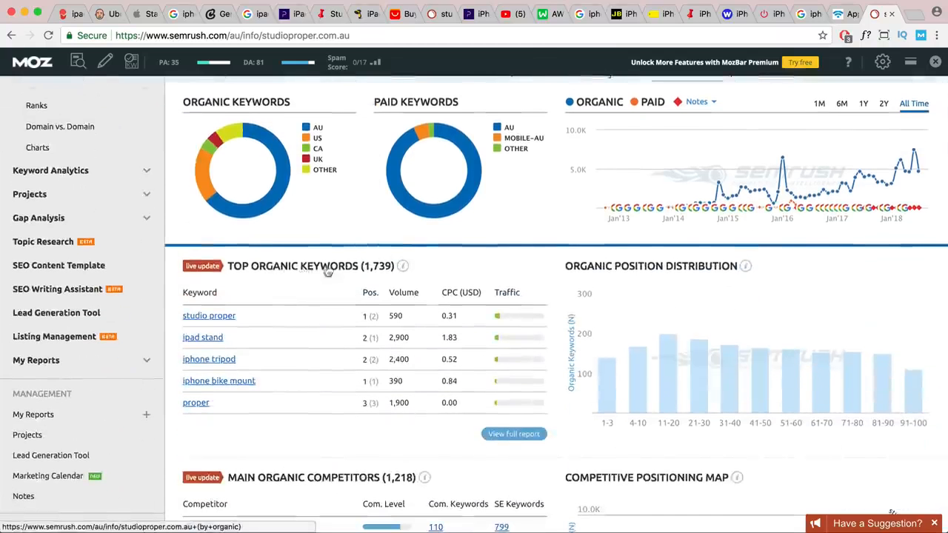
# Open the full report of Studio Proper's top organic keywords and view its organic search positions.
pyautogui.click(530, 435)
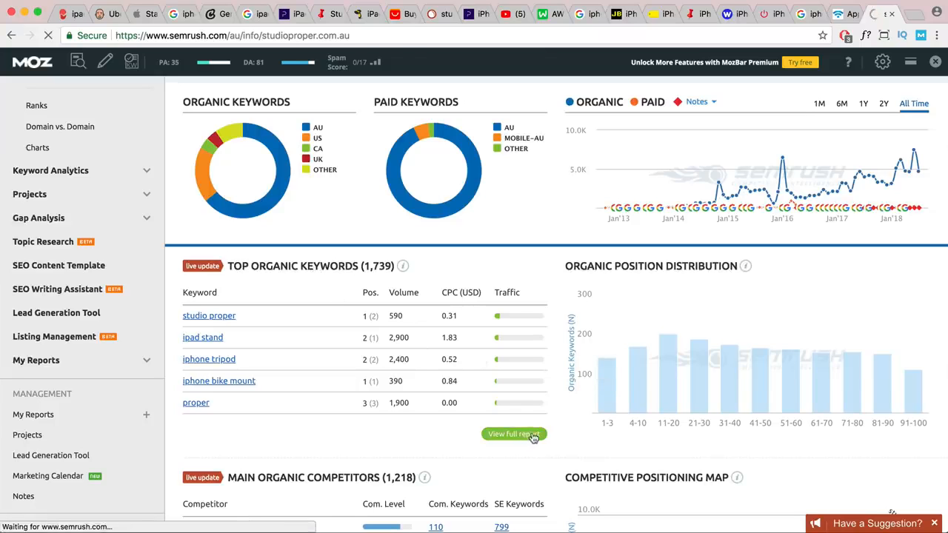
pyautogui.scroll(-3, 536, 407)
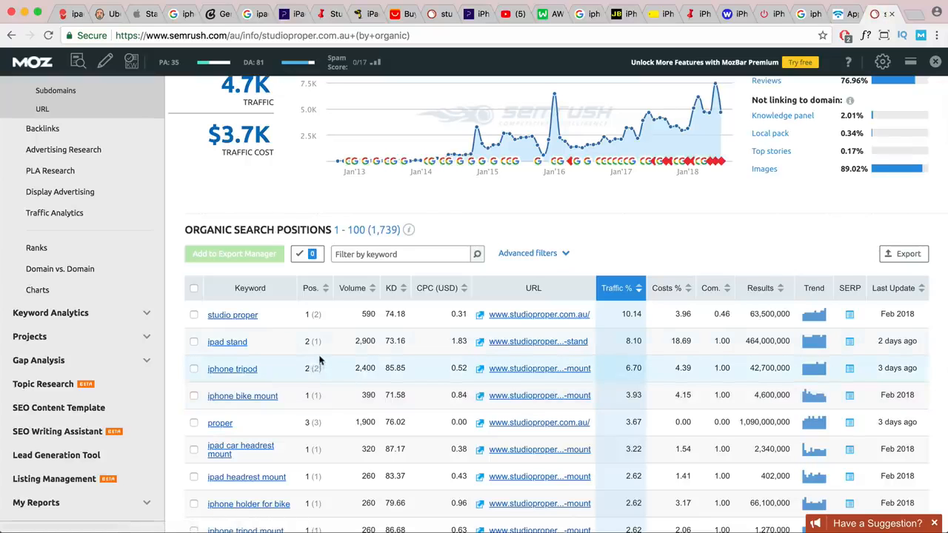
pyautogui.scroll(-2, 257, 348)
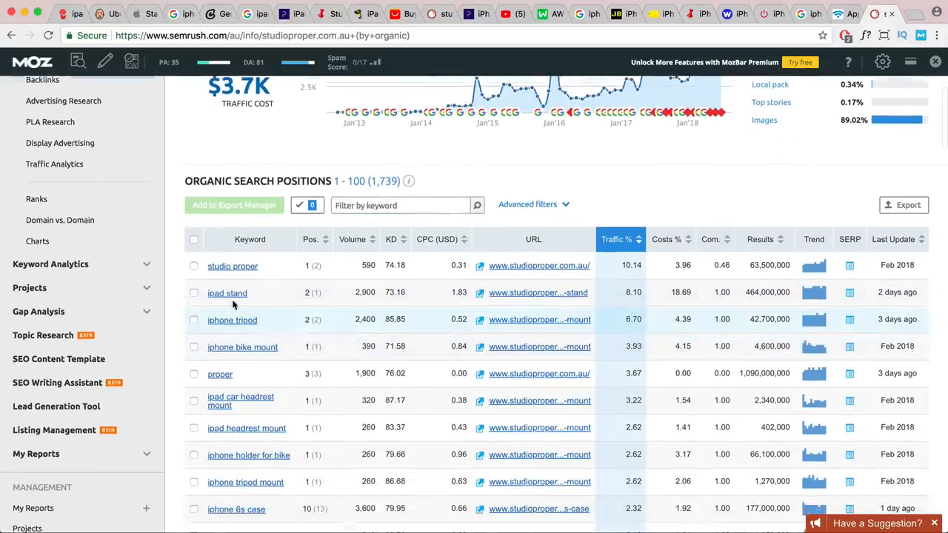
pyautogui.moveTo(235, 299)
# Switch to the text document, add blank lines below the Strike URL, and extend the document window downward.
pyautogui.press('super+Tab')
pyautogui.scroll(-1, 854, 303)
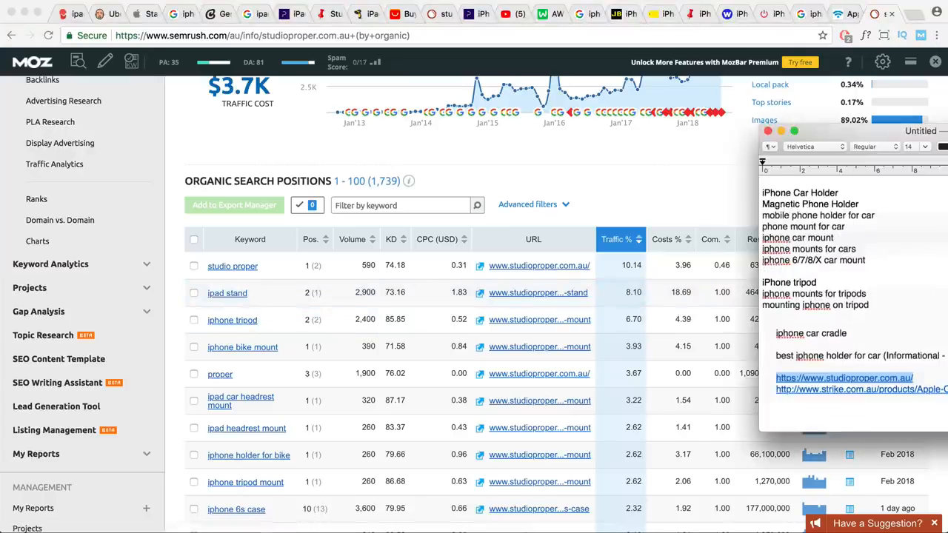
pyautogui.click(935, 391)
pyautogui.press('Return')
pyautogui.press('Return')
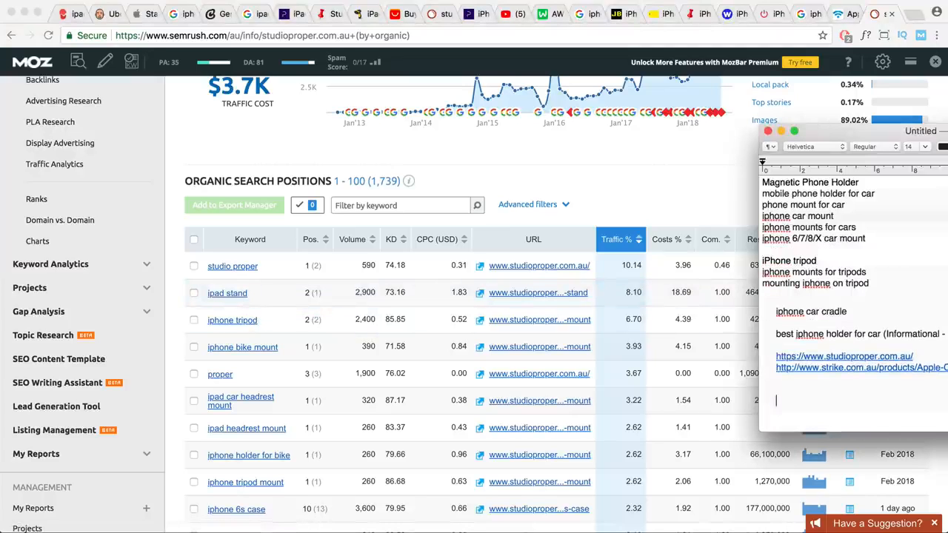
pyautogui.moveTo(852, 431); pyautogui.dragTo(851, 525)
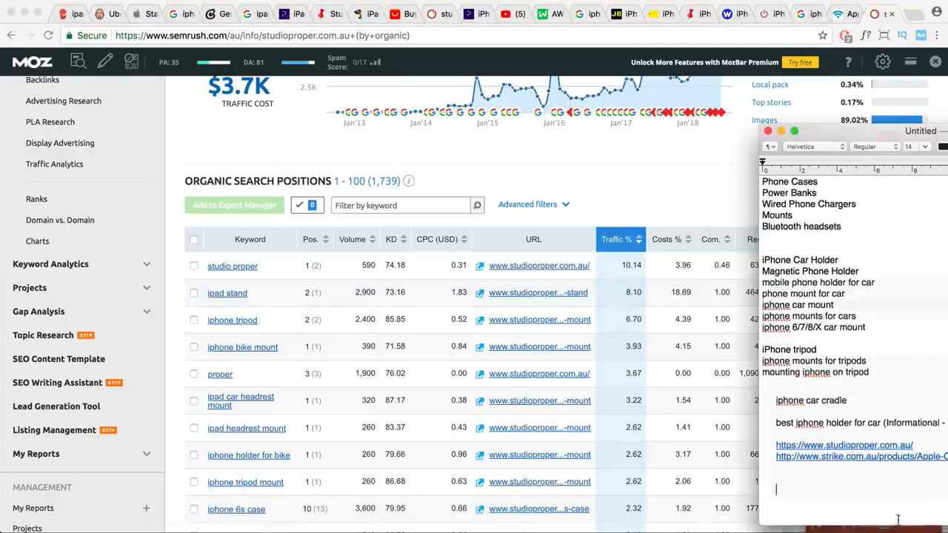
# List the keywords ipad stand, iPhone tripod and iphone bike mount below the competitor URLs in the text document.
pyautogui.write('iphone')
pyautogui.press('BackSpace')
pyautogui.press('BackSpace')
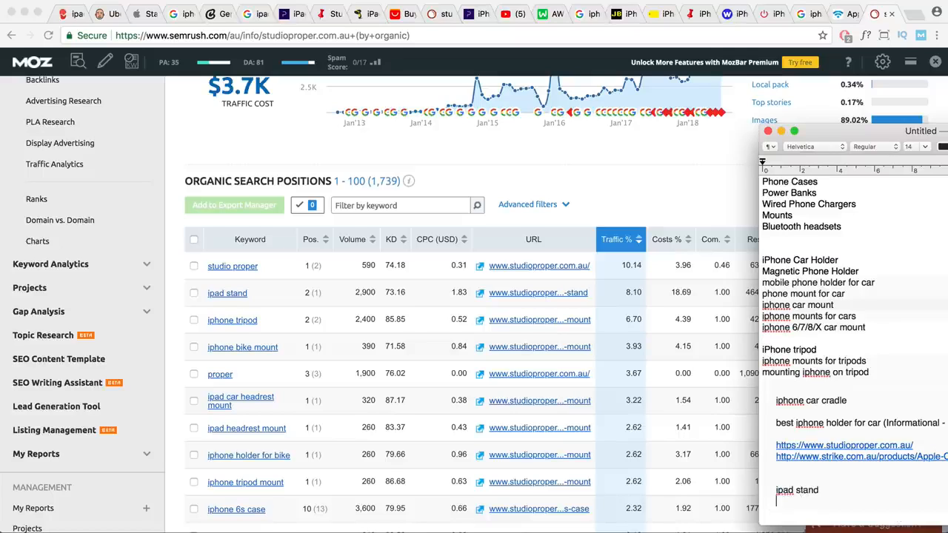
pyautogui.write('ne tripod')
# Copy the keyword "ipad car headrest mount" from the organic positions table and paste it below iphone bike mount in the text document.
pyautogui.scroll(-2, 382, 316)
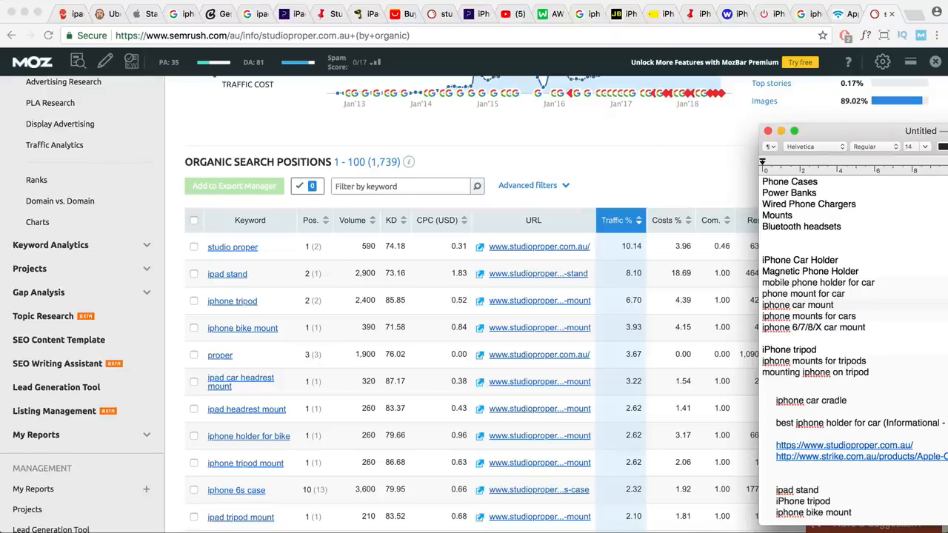
pyautogui.scroll(-2, 852, 348)
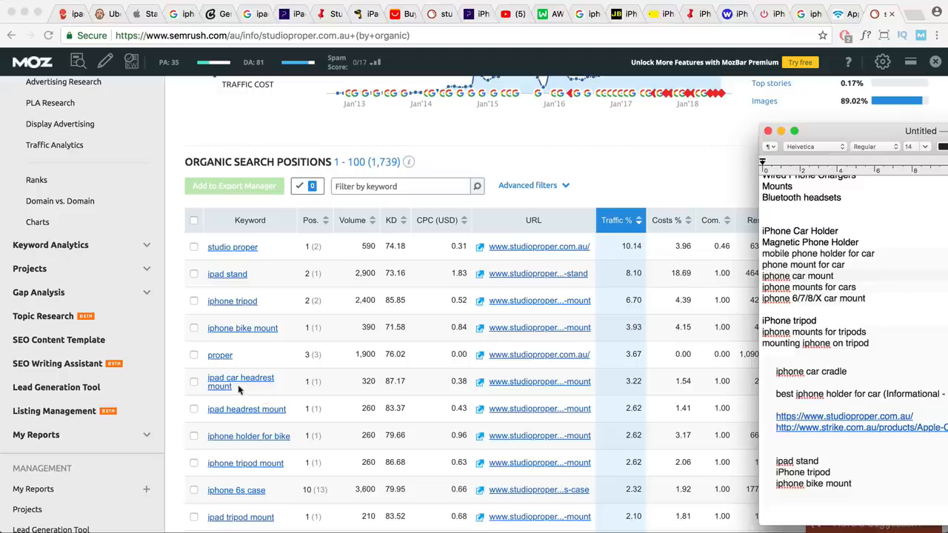
pyautogui.click(204, 388)
pyautogui.tripleClick(211, 380)
pyautogui.press('super+c')
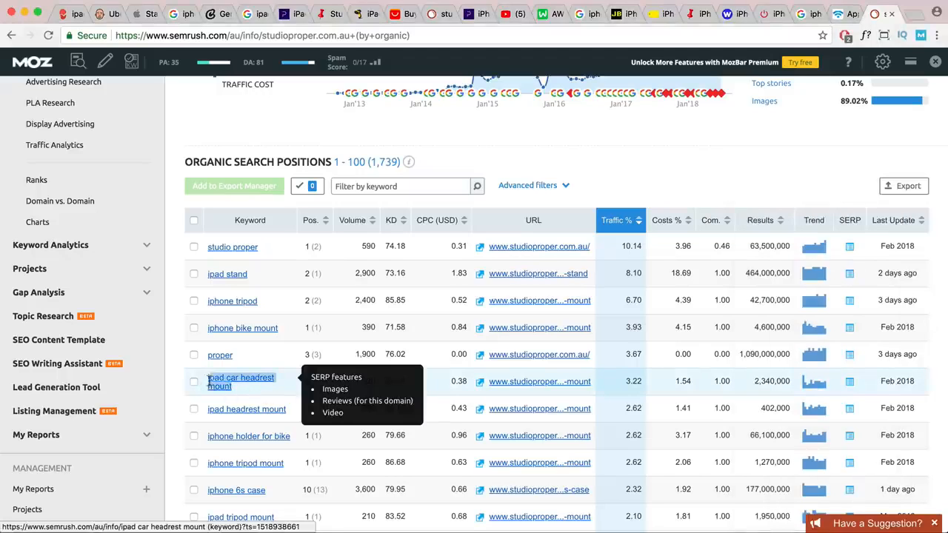
pyautogui.press('super+Tab')
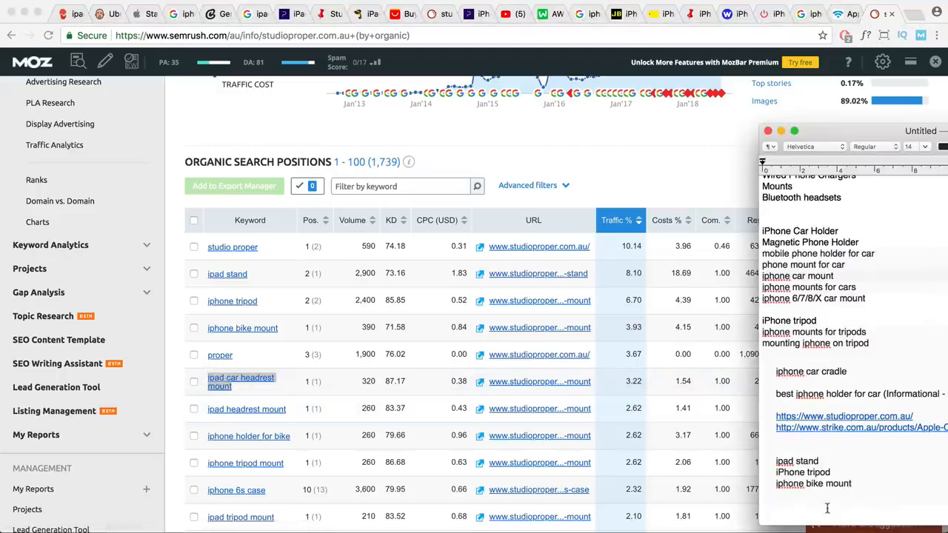
pyautogui.click(828, 509)
pyautogui.press('super+v')
pyautogui.press('super+z')
pyautogui.rightClick(788, 501)
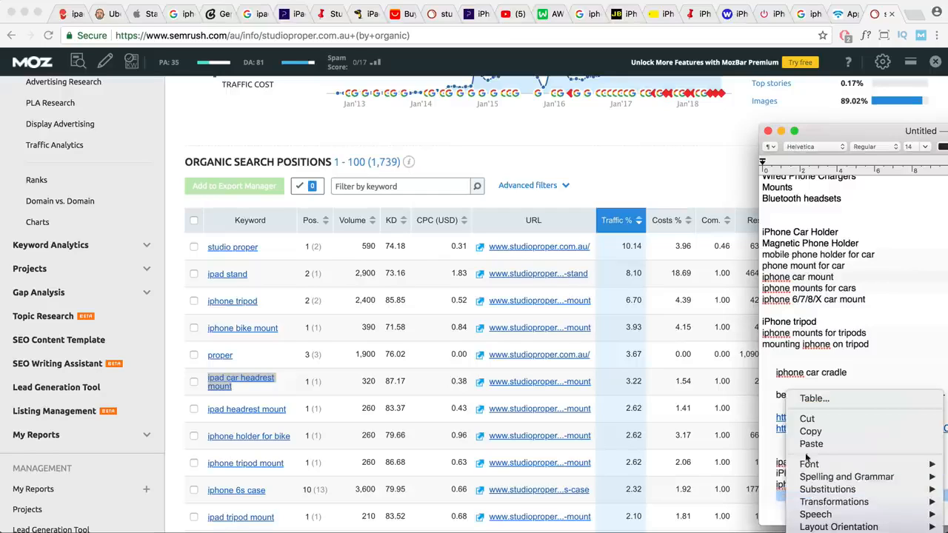
pyautogui.click(817, 446)
pyautogui.scroll(1, 881, 489)
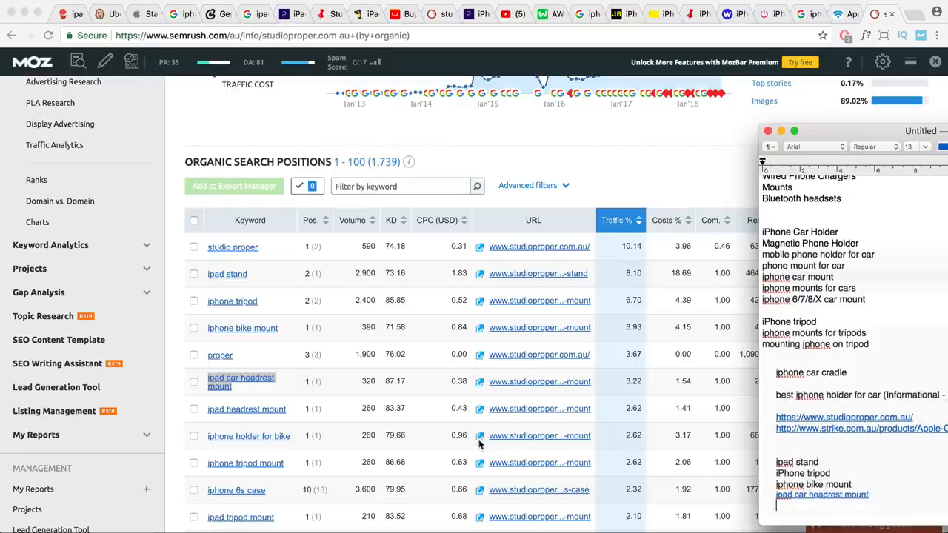
# Open the ranking Studio Proper pages for "ipad stand" and "iphone tripod" in separate tabs, returning to the SEMrush report.
pyautogui.scroll(-3, 474, 437)
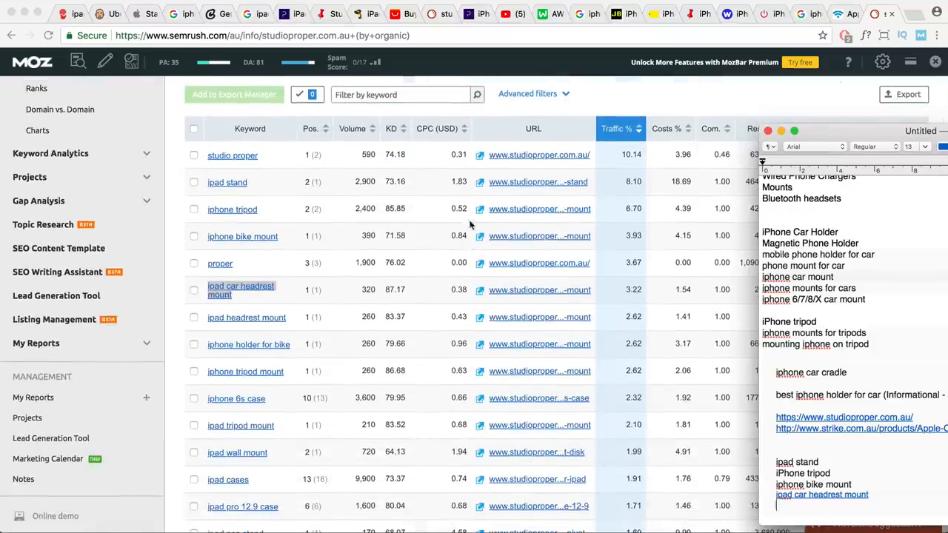
pyautogui.click(493, 178)
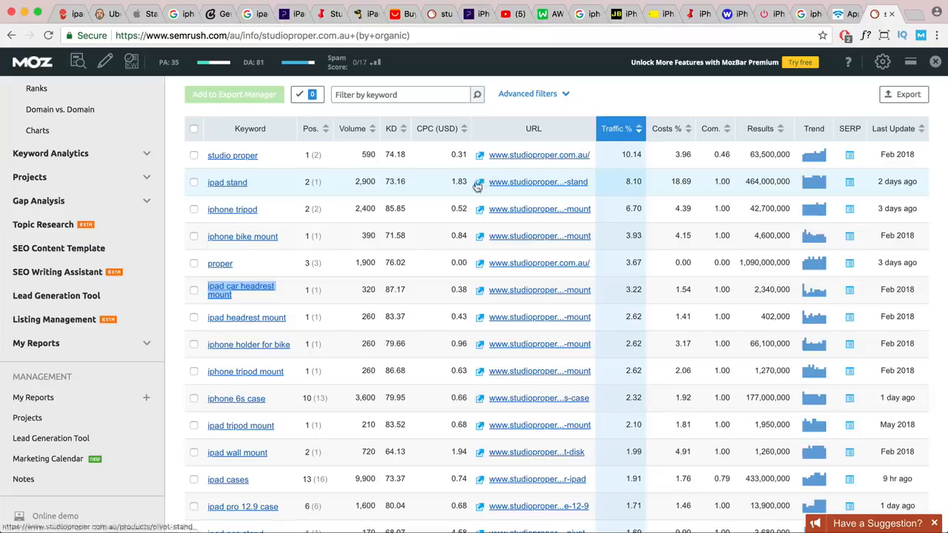
pyautogui.click(478, 190)
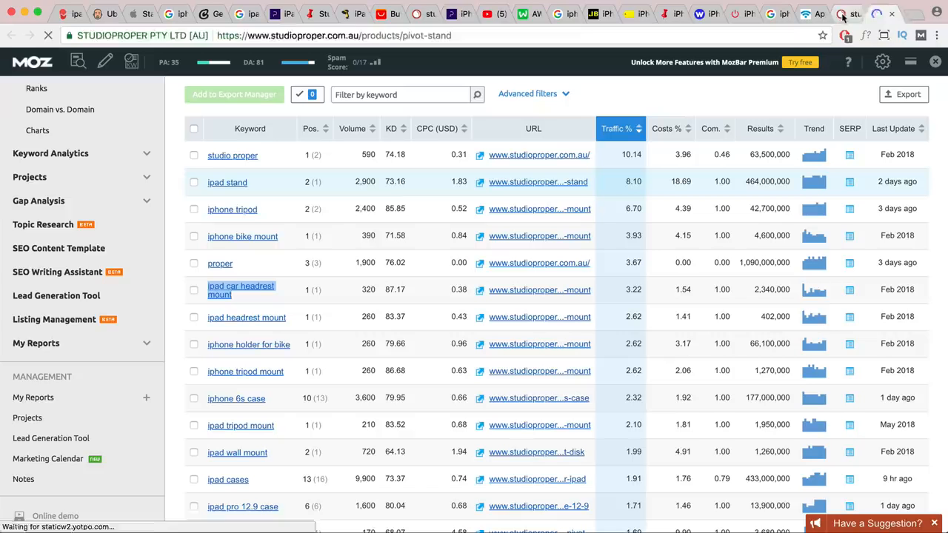
pyautogui.click(842, 16)
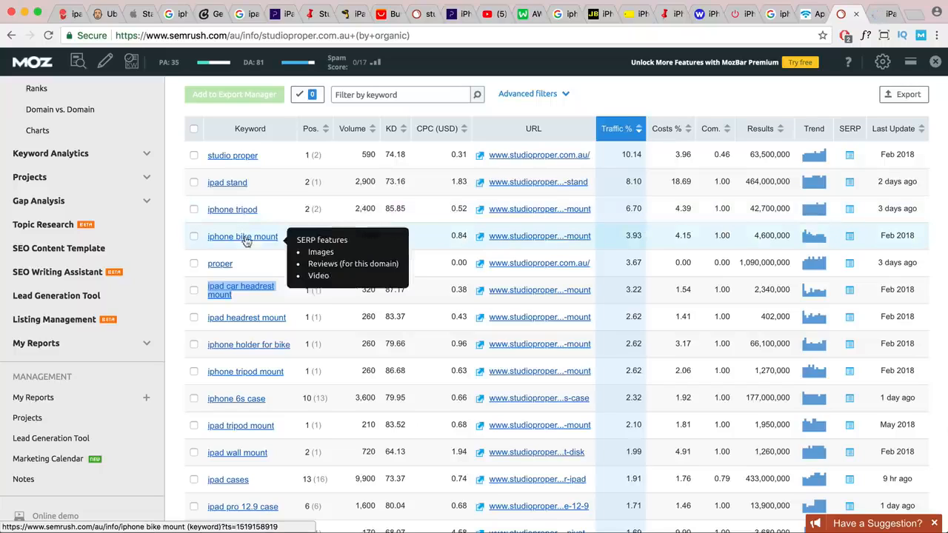
pyautogui.click(478, 209)
pyautogui.click(814, 16)
# Compare the ranking page for "iphone tripod mount" with the already open tripod page and close the duplicate tab.
pyautogui.scroll(-2, 351, 267)
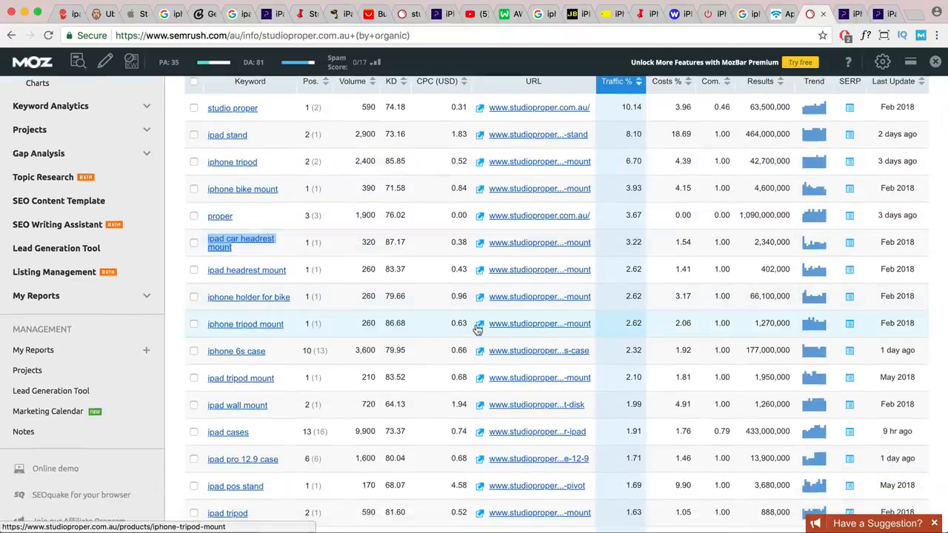
pyautogui.click(478, 326)
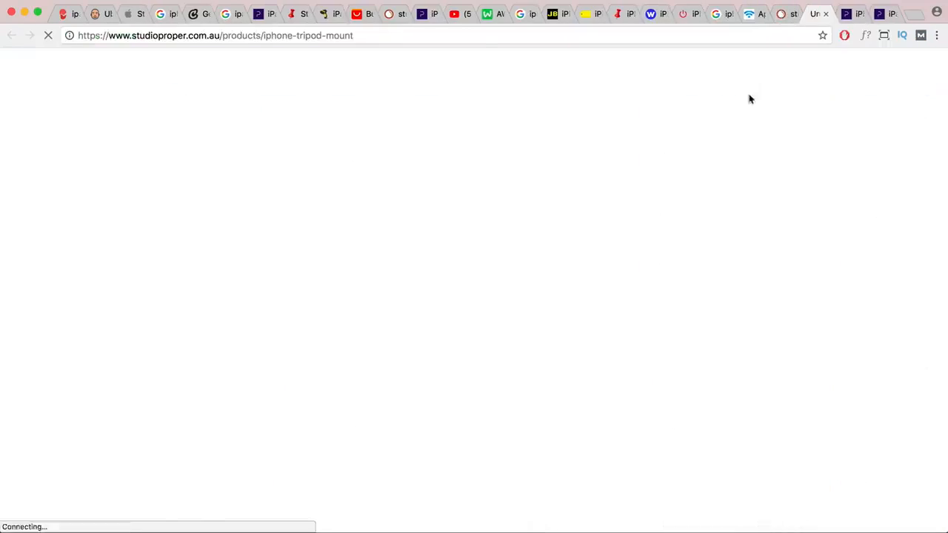
pyautogui.click(847, 19)
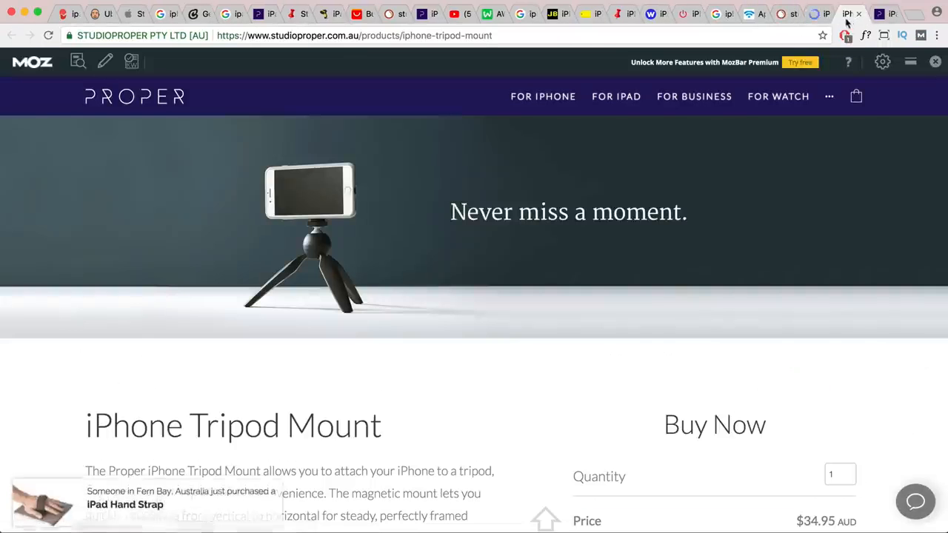
pyautogui.click(817, 14)
pyautogui.click(826, 14)
pyautogui.click(789, 16)
# Review Studio Proper's remaining organic keywords and their positions, volumes and ranking URLs in the SEMrush table.
pyautogui.scroll(-5, 296, 374)
pyautogui.scroll(-2, 267, 435)
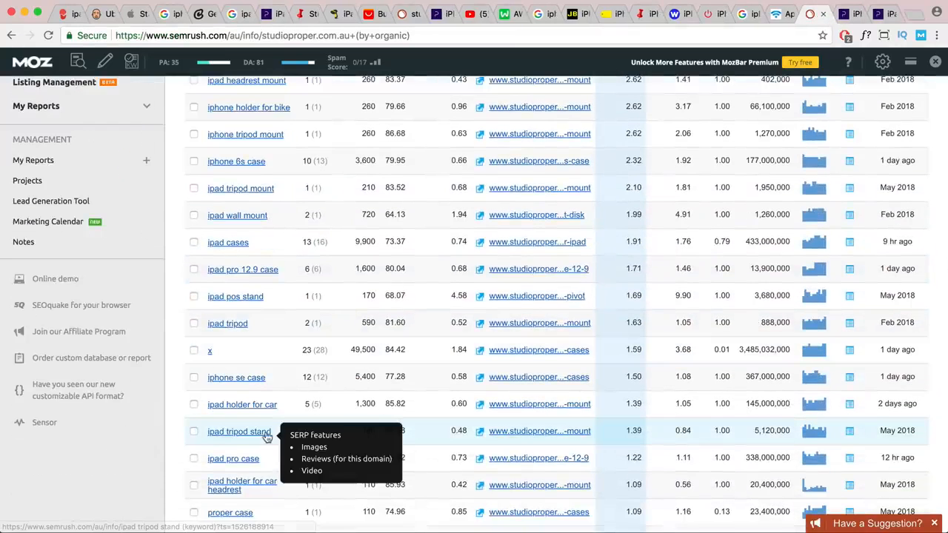
pyautogui.scroll(-2, 269, 432)
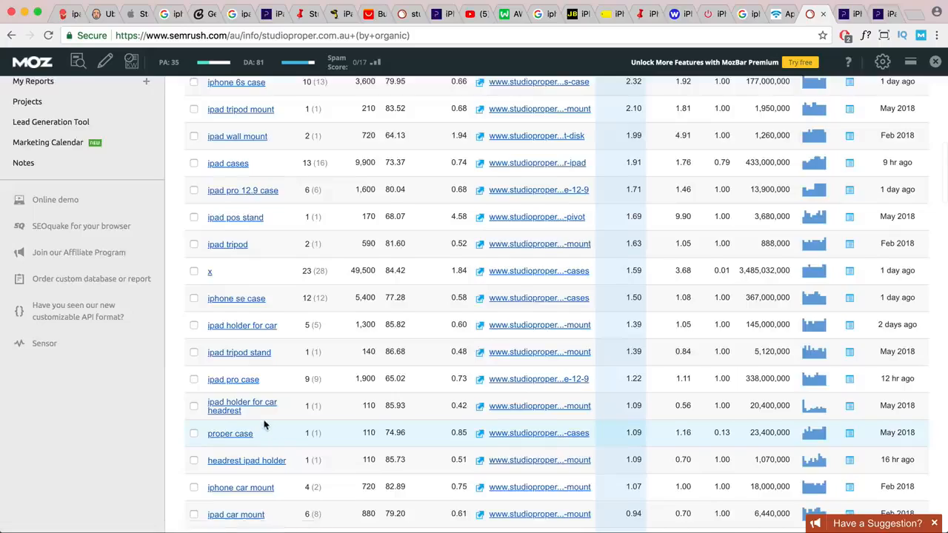
pyautogui.scroll(-1, 264, 423)
pyautogui.scroll(-5, 264, 424)
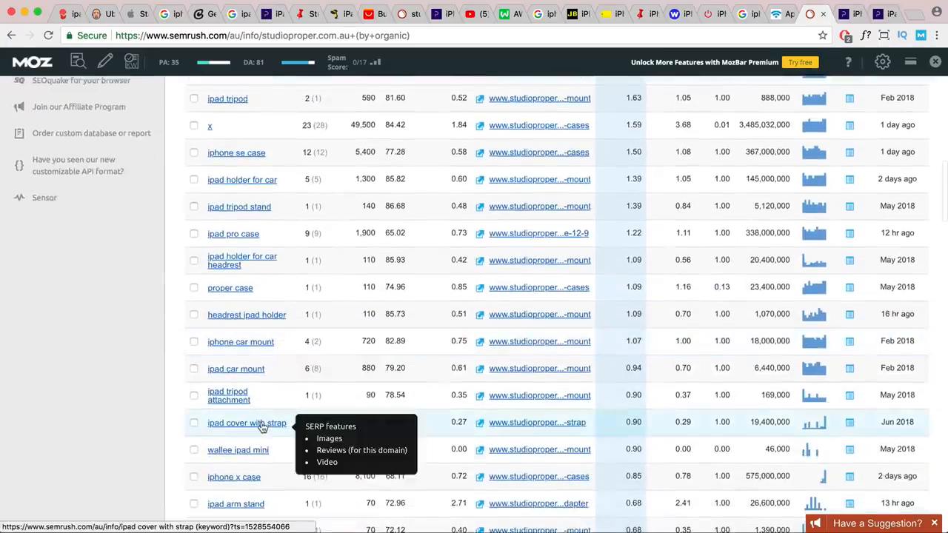
pyautogui.scroll(4, 261, 427)
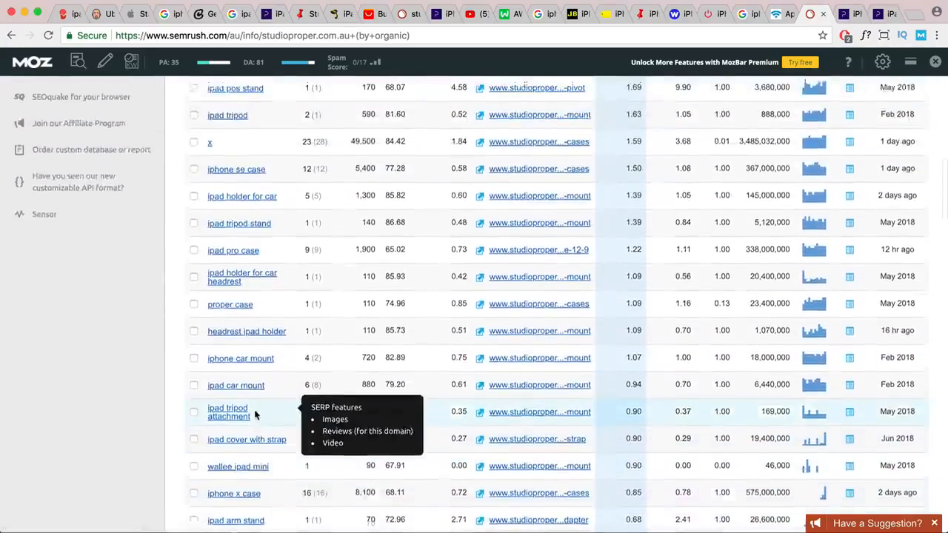
pyautogui.scroll(6, 260, 400)
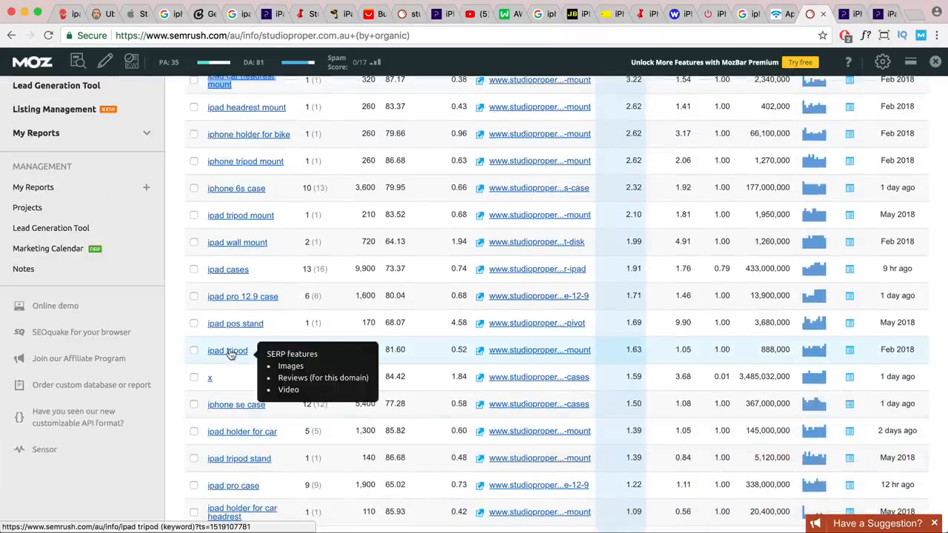
pyautogui.scroll(3, 228, 363)
pyautogui.scroll(5, 229, 355)
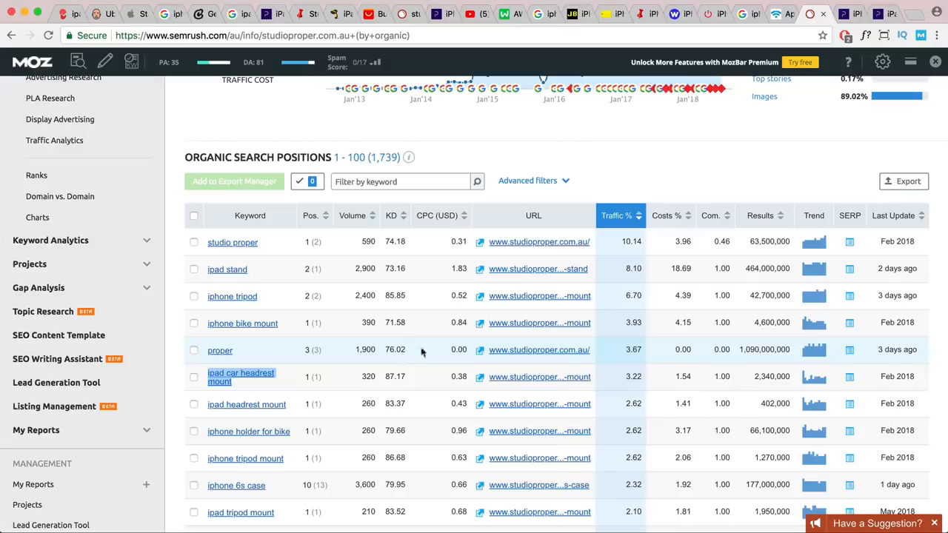
pyautogui.click(846, 13)
pyautogui.scroll(-5, 674, 228)
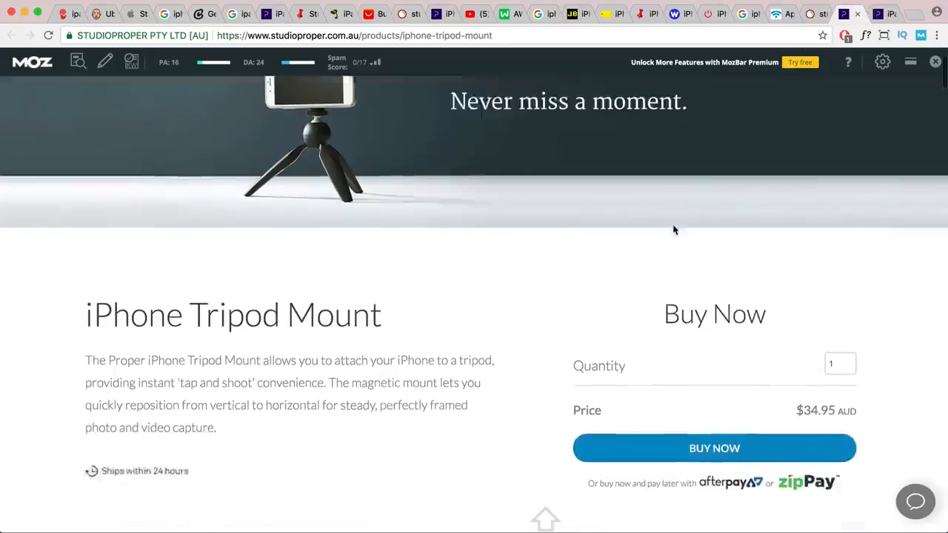
pyautogui.moveTo(378, 200); pyautogui.dragTo(88, 202)
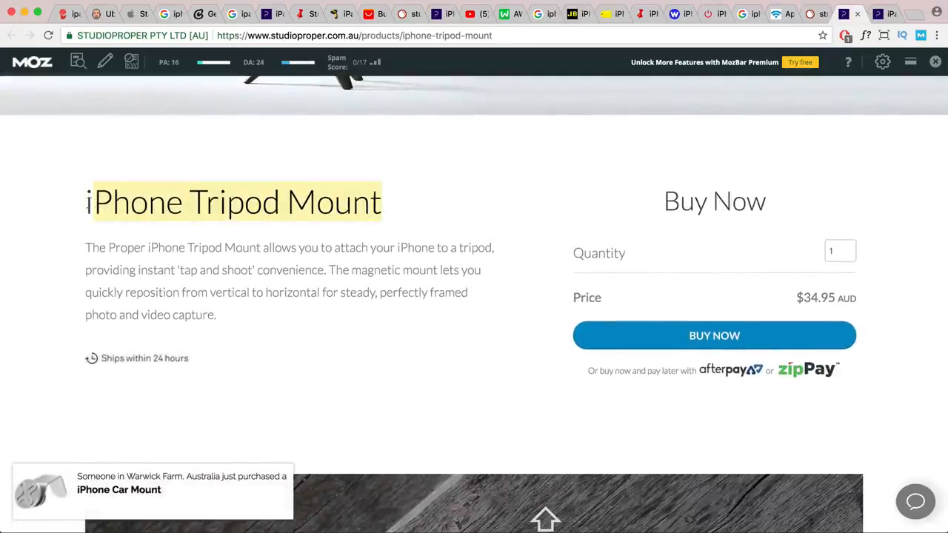
pyautogui.scroll(5, 383, 165)
pyautogui.scroll(-10, 415, 242)
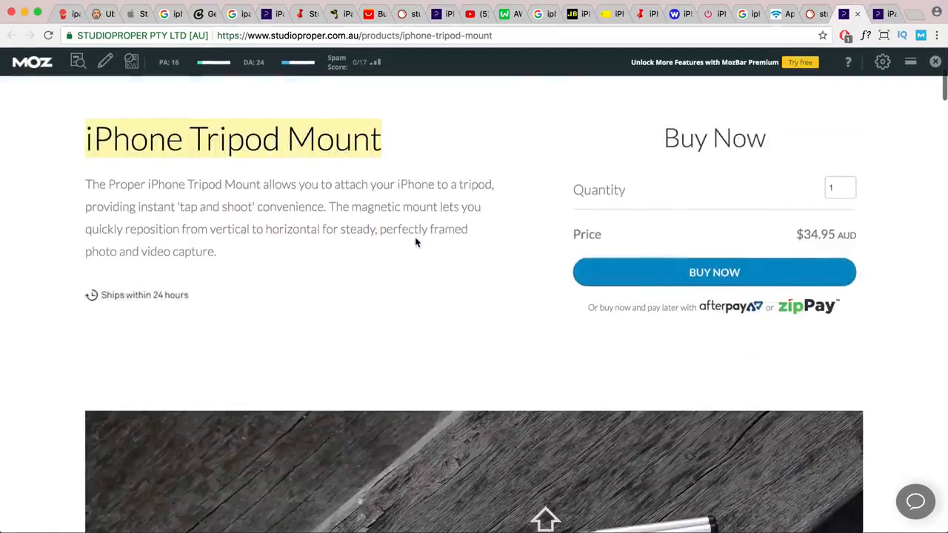
pyautogui.scroll(-15, 415, 243)
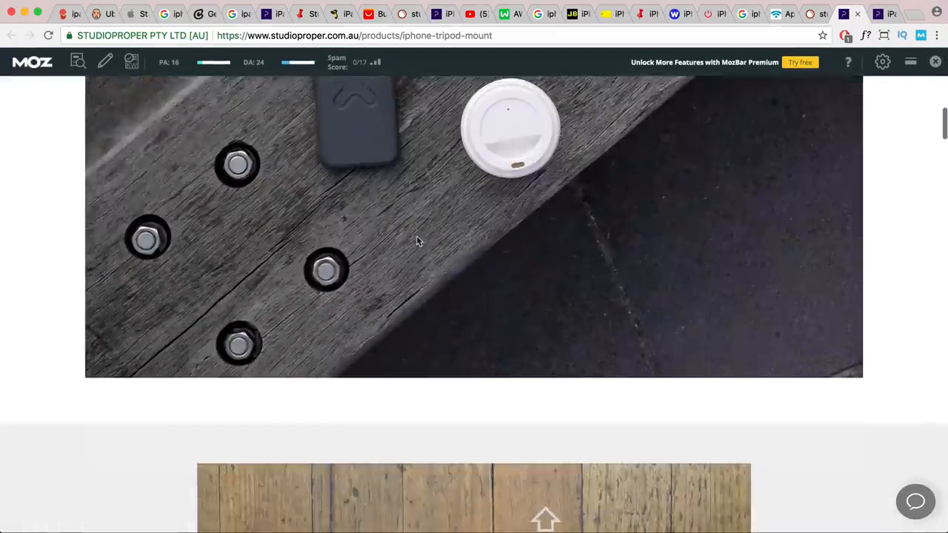
pyautogui.scroll(-15, 415, 242)
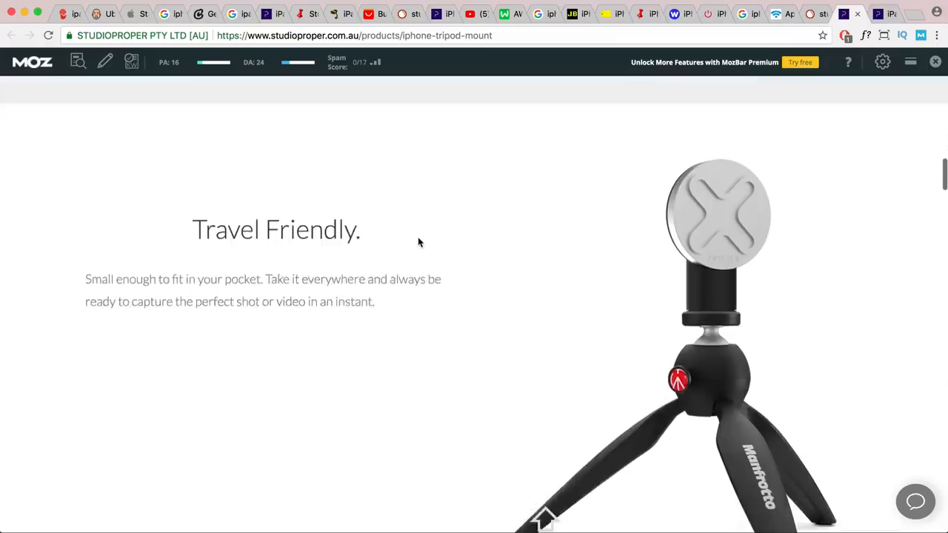
pyautogui.scroll(-2, 417, 241)
pyautogui.scroll(-4, 543, 186)
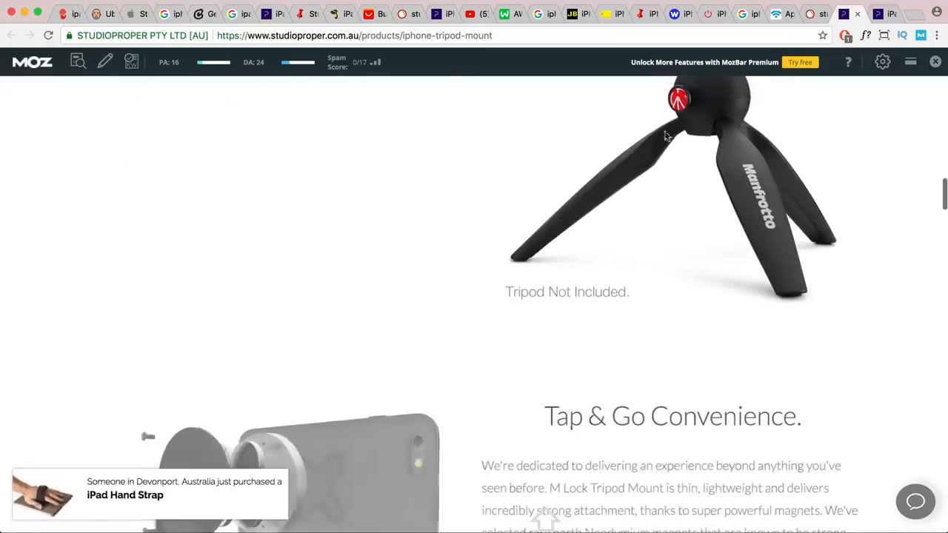
# Examine the product listings and descriptions on Strike's Apple Car Cradles page for comparison.
pyautogui.click(778, 14)
pyautogui.scroll(-5, 600, 243)
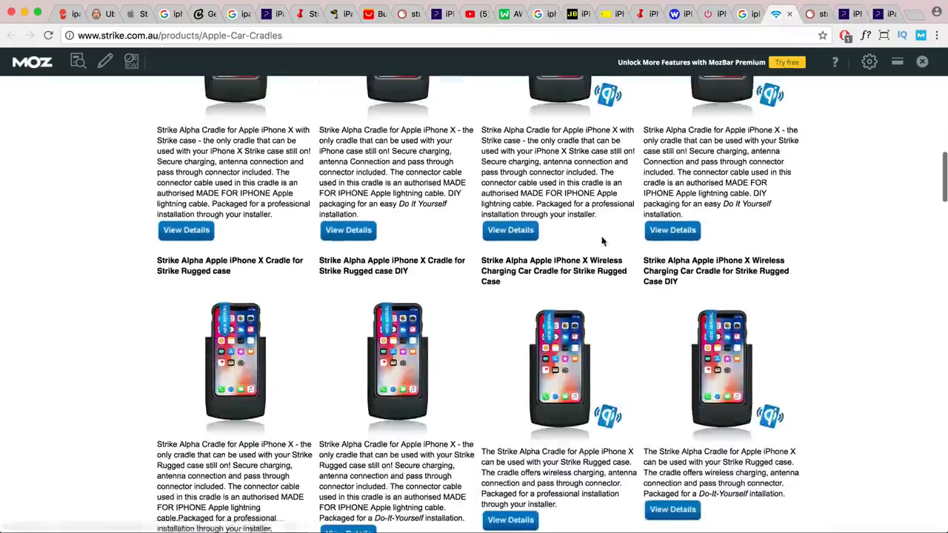
pyautogui.scroll(-12, 603, 242)
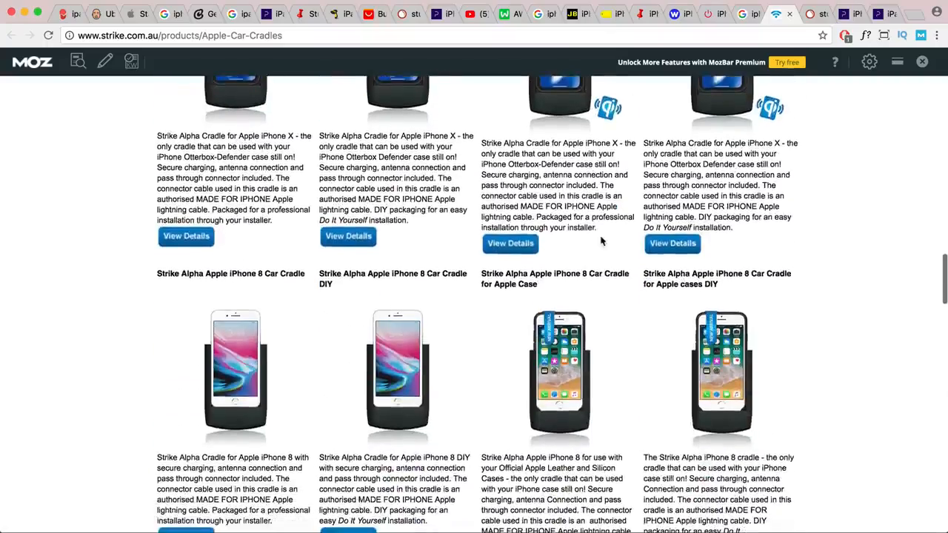
pyautogui.scroll(-15, 601, 242)
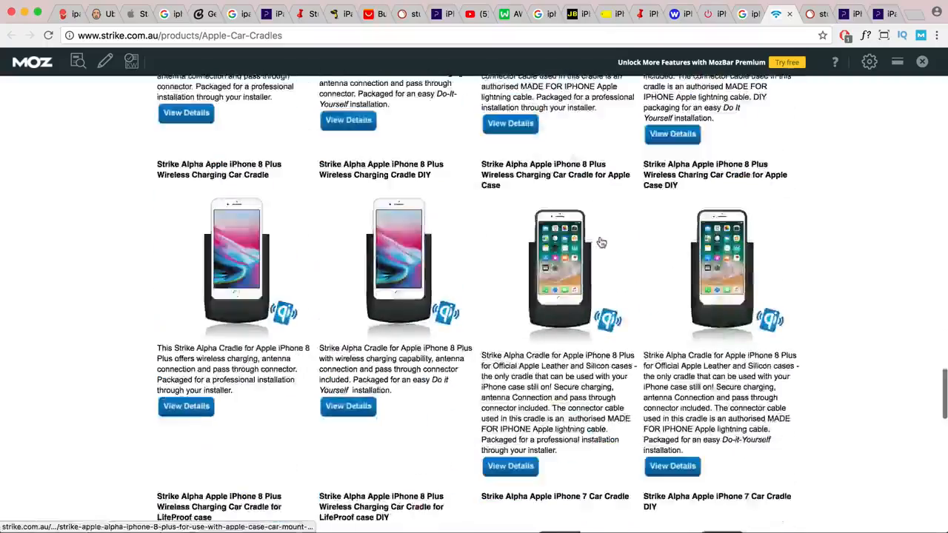
pyautogui.scroll(15, 601, 242)
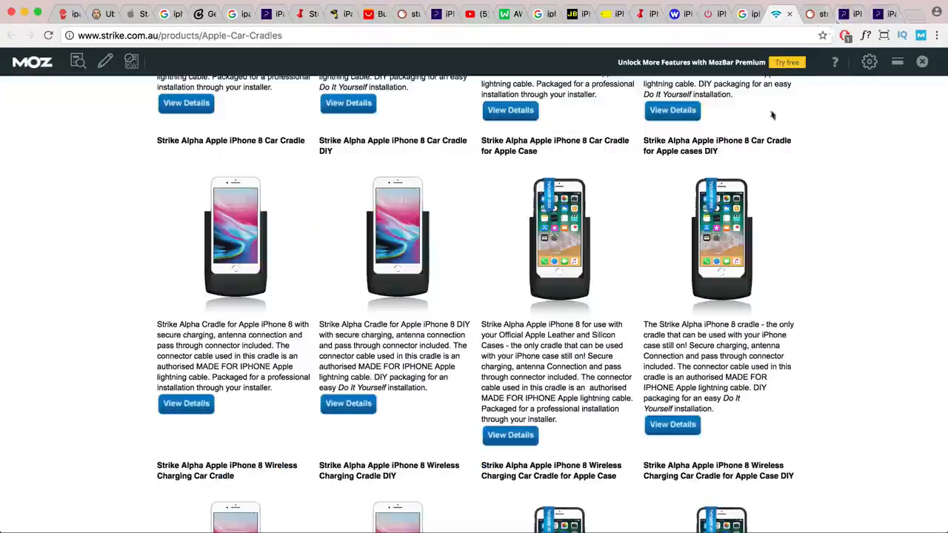
pyautogui.click(845, 14)
pyautogui.scroll(20, 580, 255)
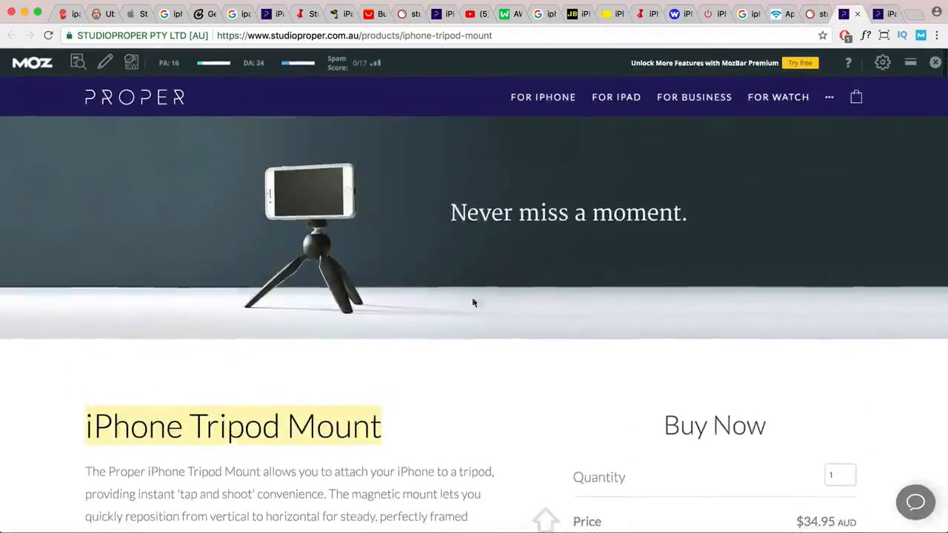
pyautogui.scroll(-5, 447, 338)
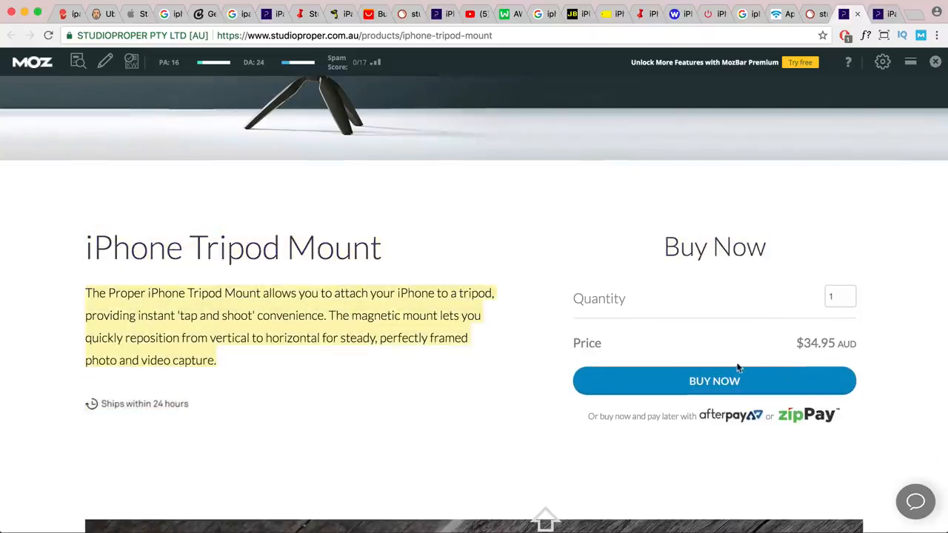
pyautogui.press('super+Tab')
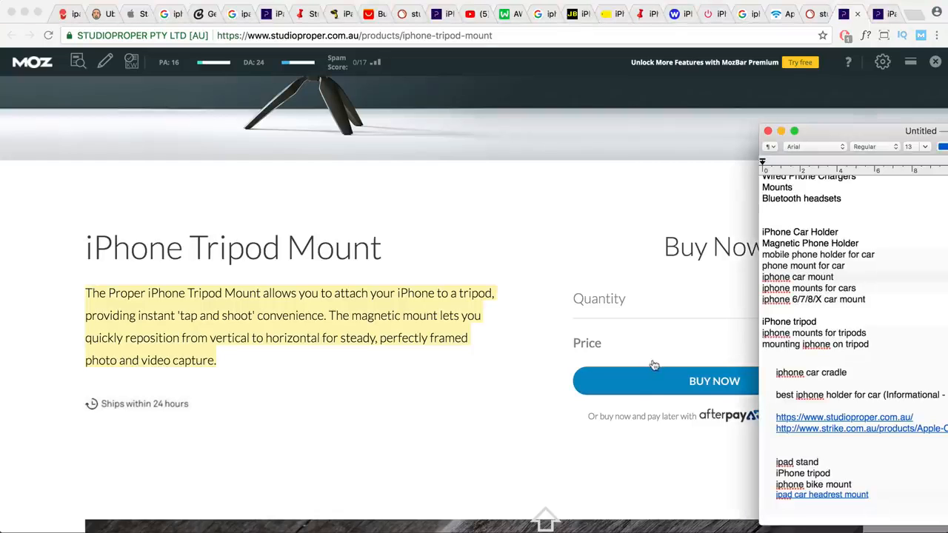
pyautogui.scroll(5, 535, 356)
pyautogui.scroll(-15, 535, 357)
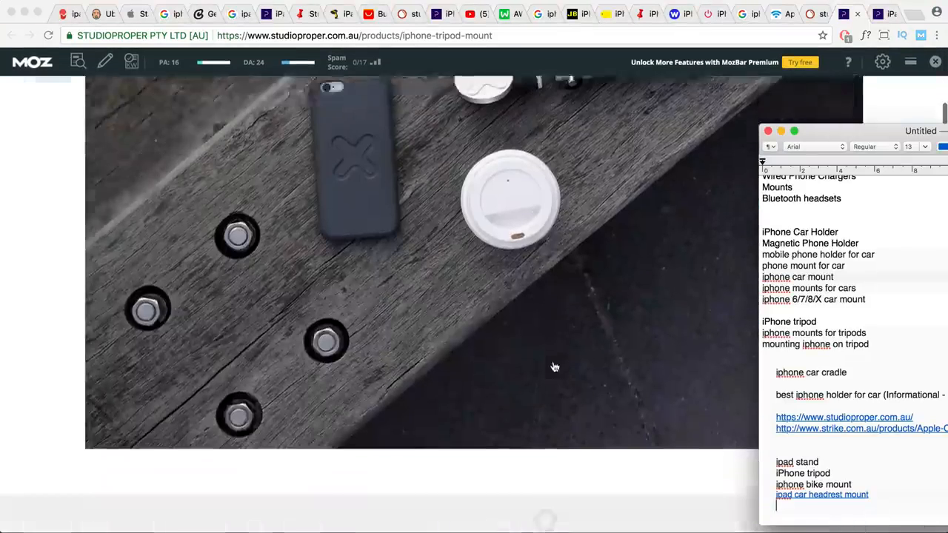
pyautogui.scroll(-3, 554, 367)
# Look up the noted keyword "ipad stand" in KWFinder for Australia in English.
pyautogui.moveTo(821, 461); pyautogui.dragTo(759, 464)
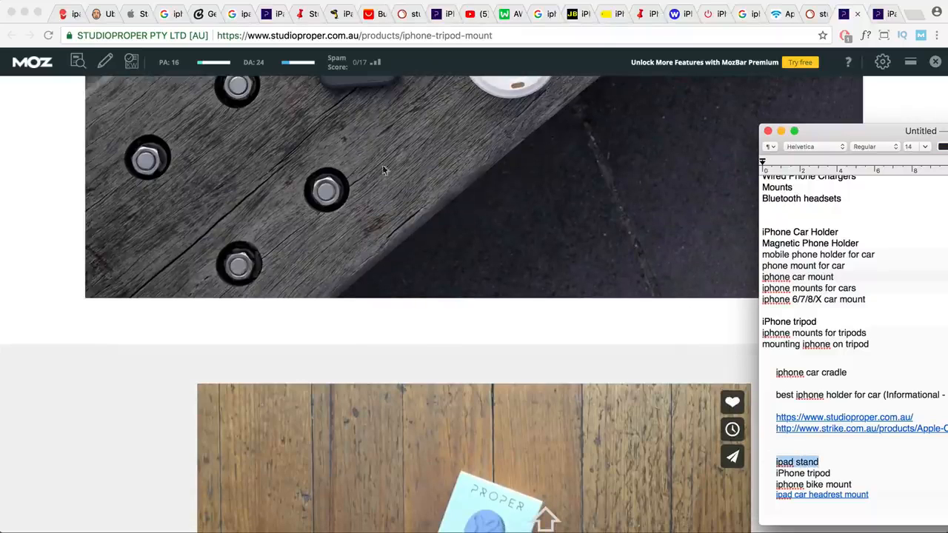
pyautogui.click(67, 14)
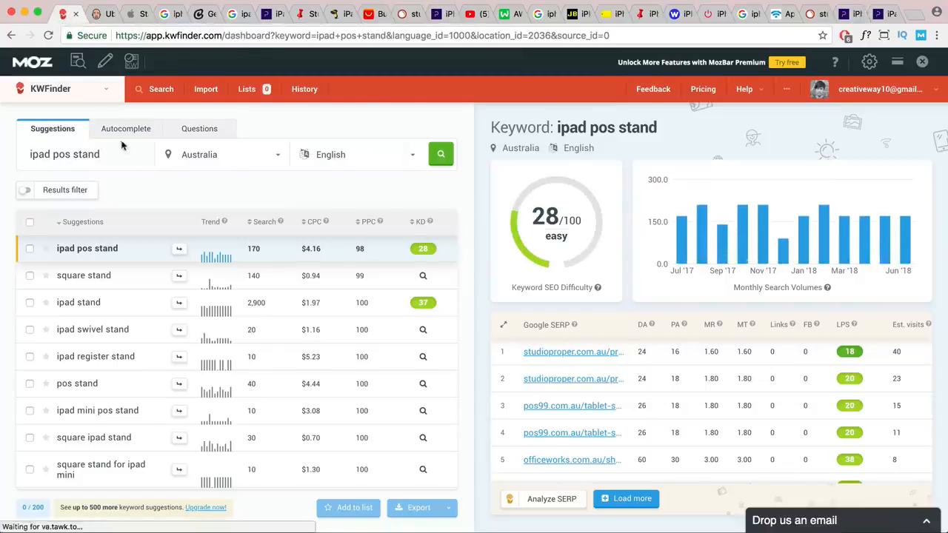
pyautogui.tripleClick(105, 163)
pyautogui.write('ipad stand')
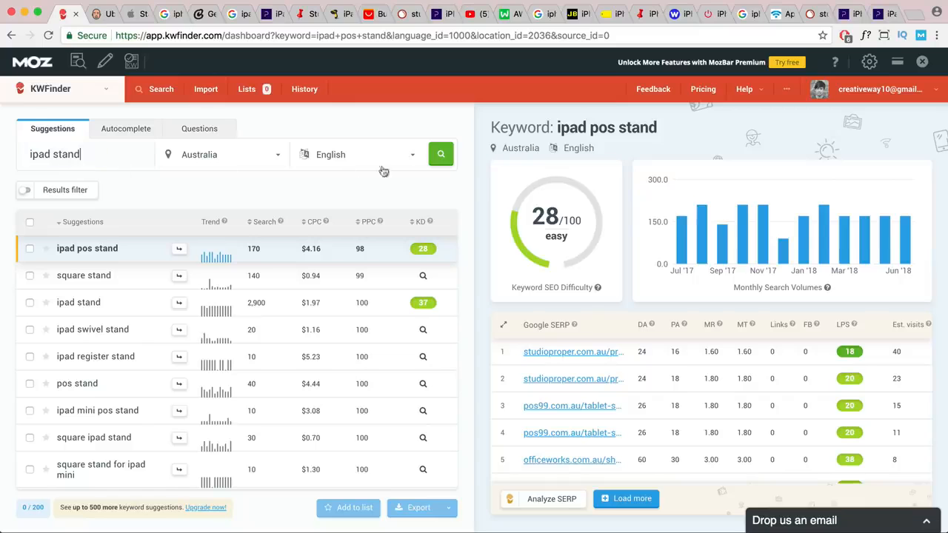
pyautogui.click(447, 159)
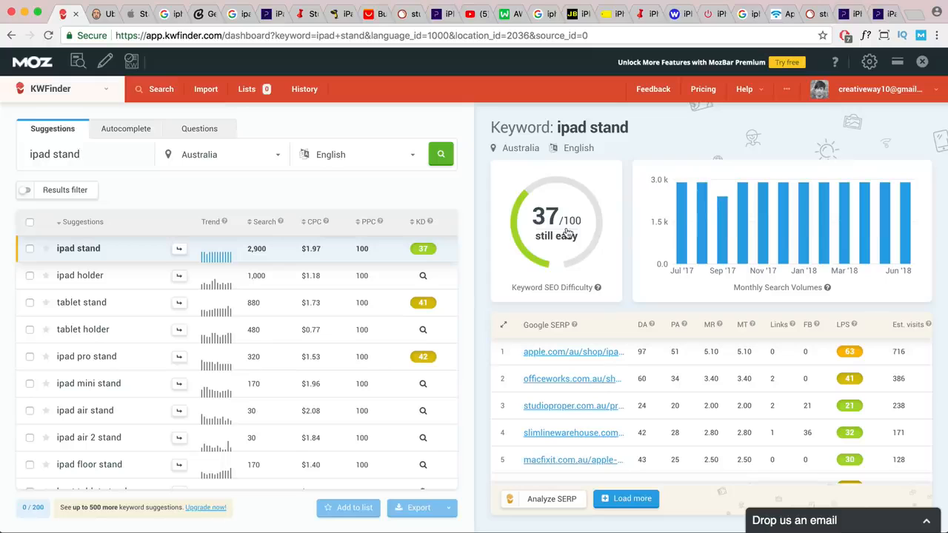
# Make the "ipad stand" entry in the text document's keyword list bold.
pyautogui.press('super+Tab')
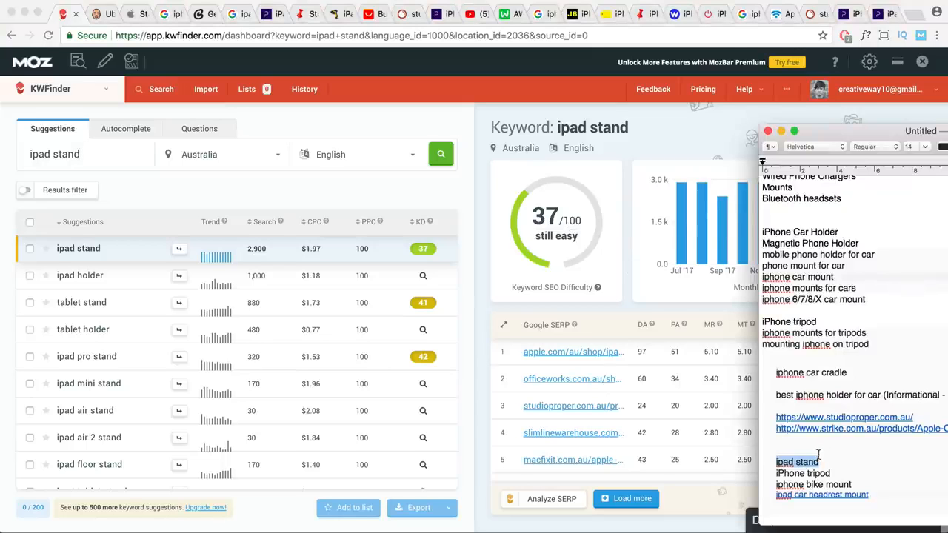
pyautogui.moveTo(819, 462); pyautogui.dragTo(764, 462)
pyautogui.press('super+b')
pyautogui.click(822, 462)
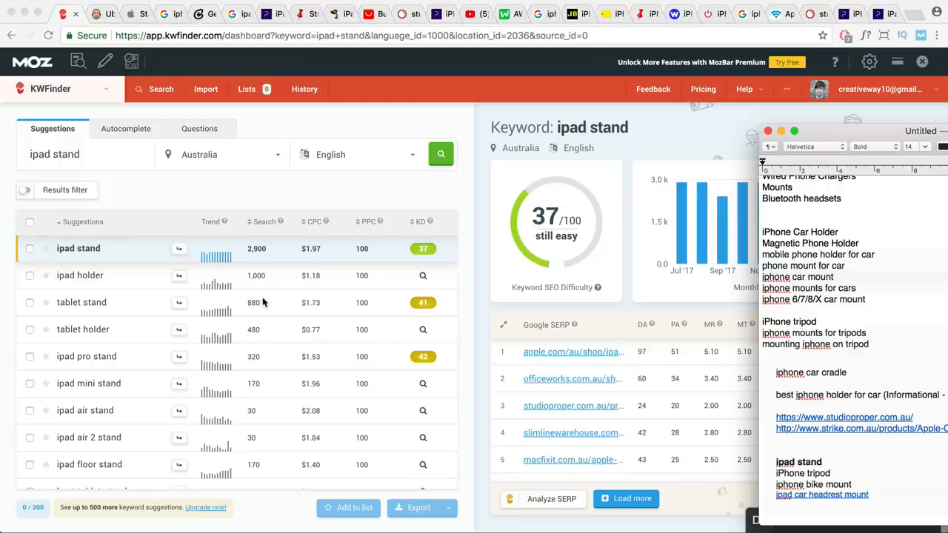
# Append "- Primary Keywords. 2nd:" and a secondary keyword based on the suggestions to the bold "ipad stand" line.
pyautogui.scroll(-3, 123, 271)
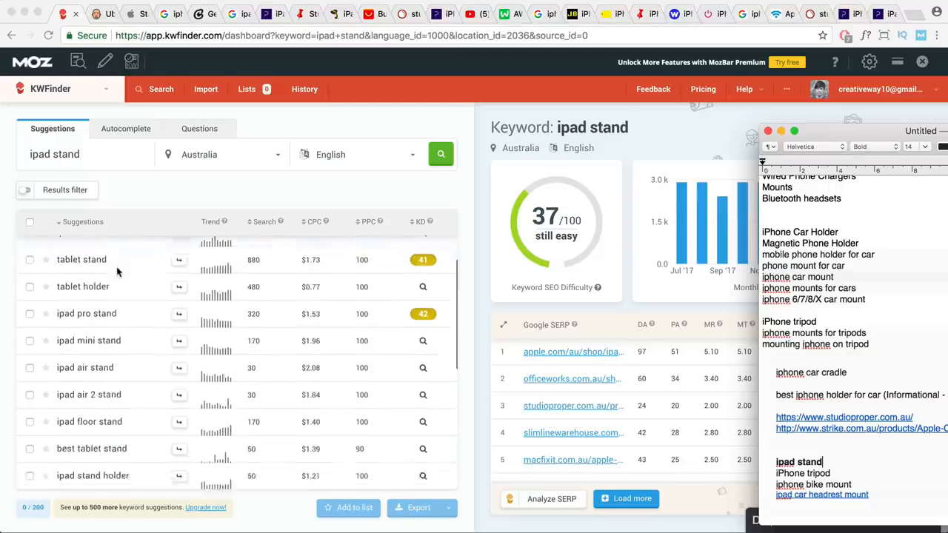
pyautogui.scroll(-3, 118, 273)
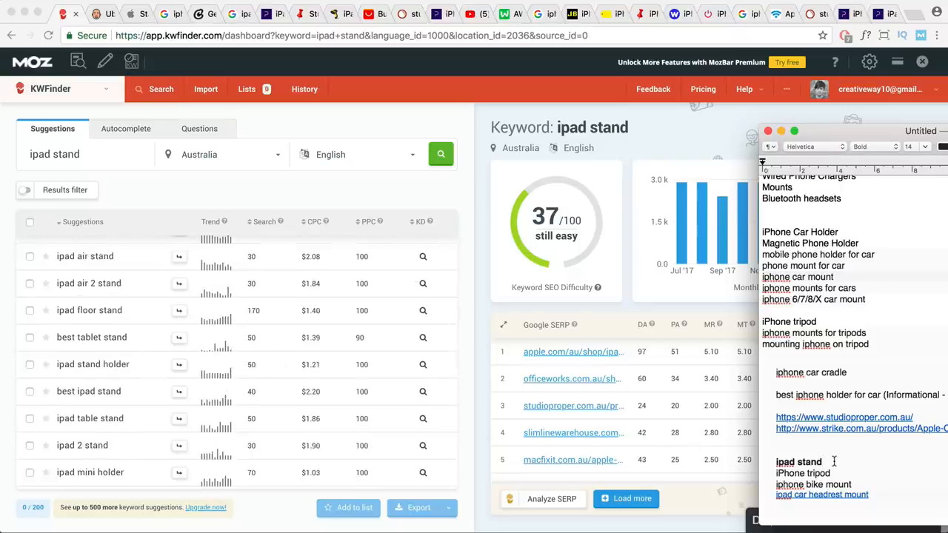
pyautogui.write('- Primary Keywords,')
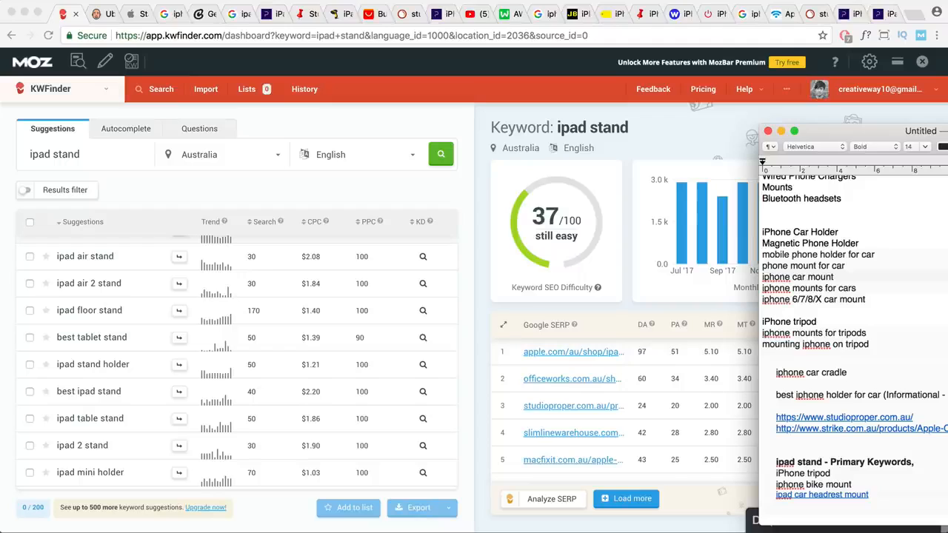
pyautogui.write('. @nd')
pyautogui.press('BackSpace')
pyautogui.press('BackSpace')
pyautogui.write('2nd')
pyautogui.scroll(5, 345, 372)
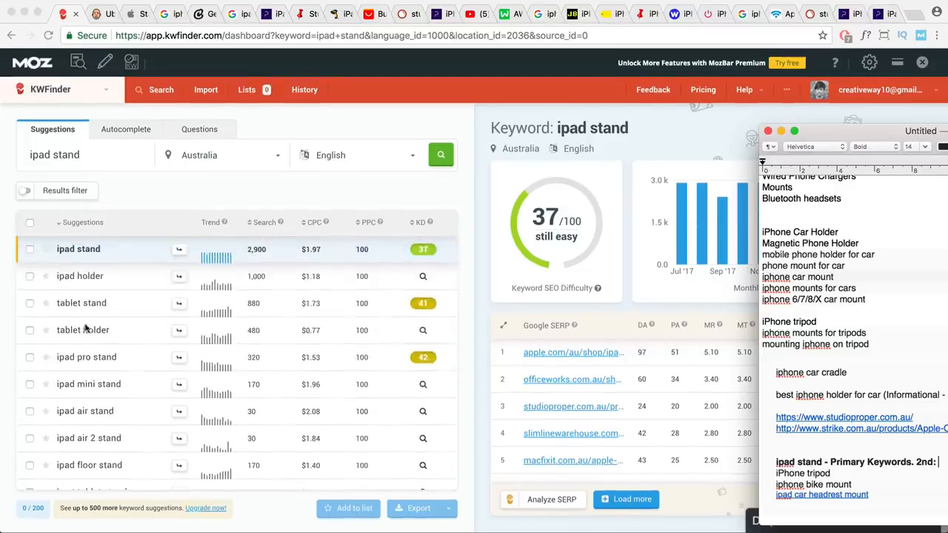
pyautogui.write(': ho')
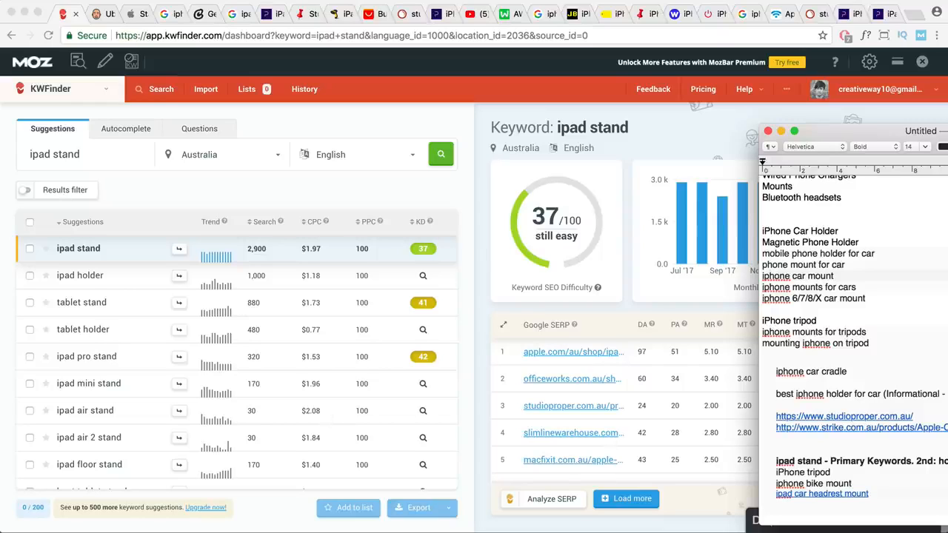
# Review the related keyword suggestions for "ipad stand" and sort them by search volume.
pyautogui.moveTo(823, 461); pyautogui.dragTo(776, 461)
pyautogui.scroll(-3, 200, 413)
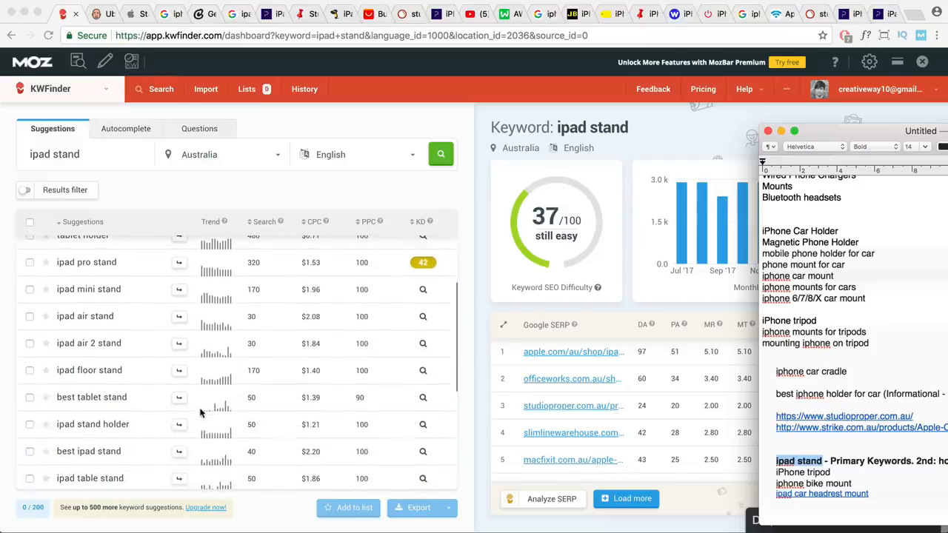
pyautogui.scroll(-2, 185, 416)
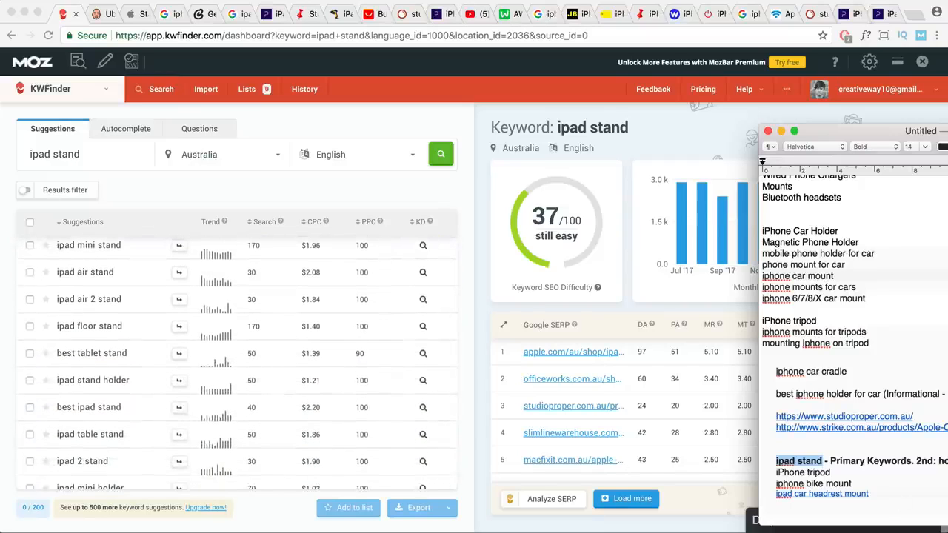
pyautogui.click(945, 461)
pyautogui.scroll(-3, 105, 449)
pyautogui.scroll(-3, 107, 450)
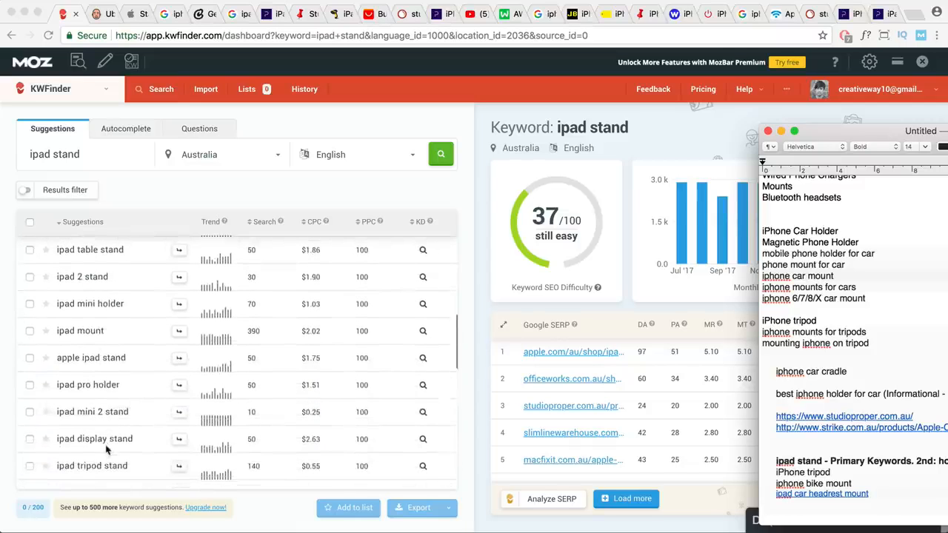
pyautogui.scroll(-3, 106, 449)
pyautogui.scroll(-2, 106, 449)
pyautogui.scroll(-1, 106, 449)
pyautogui.click(252, 225)
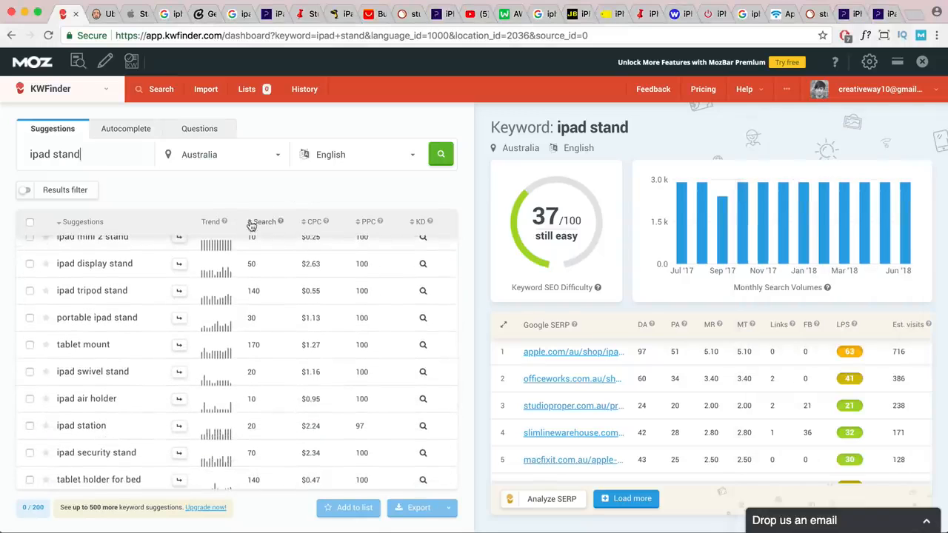
pyautogui.scroll(-10, 281, 339)
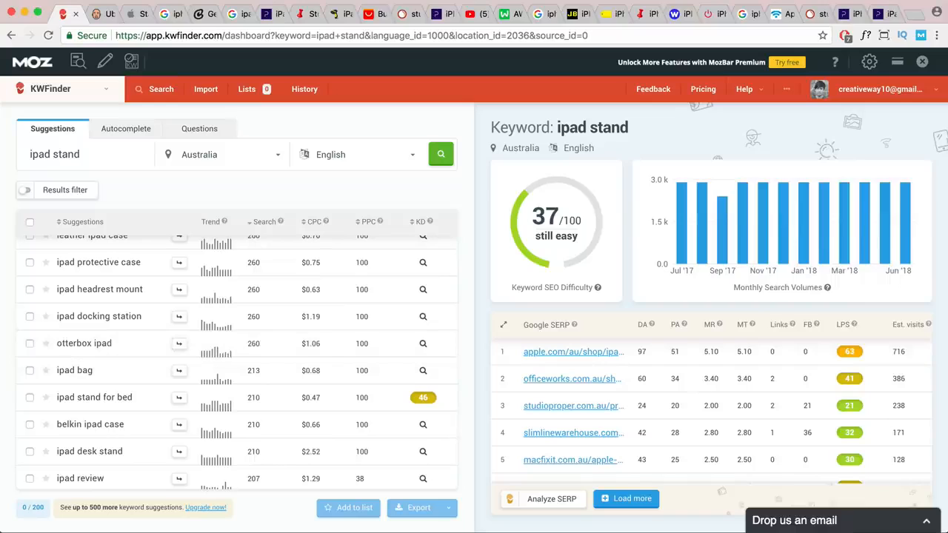
# Insert a blank line between the "ipad stand" entry and "iPhone tripod" in the text document.
pyautogui.press('super+Tab')
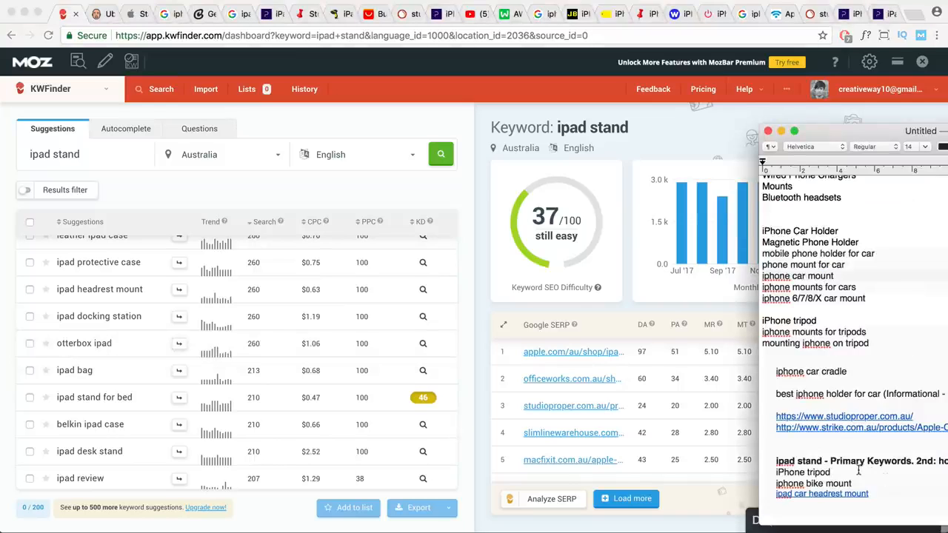
pyautogui.press('super+b')
pyautogui.scroll(-2, 779, 441)
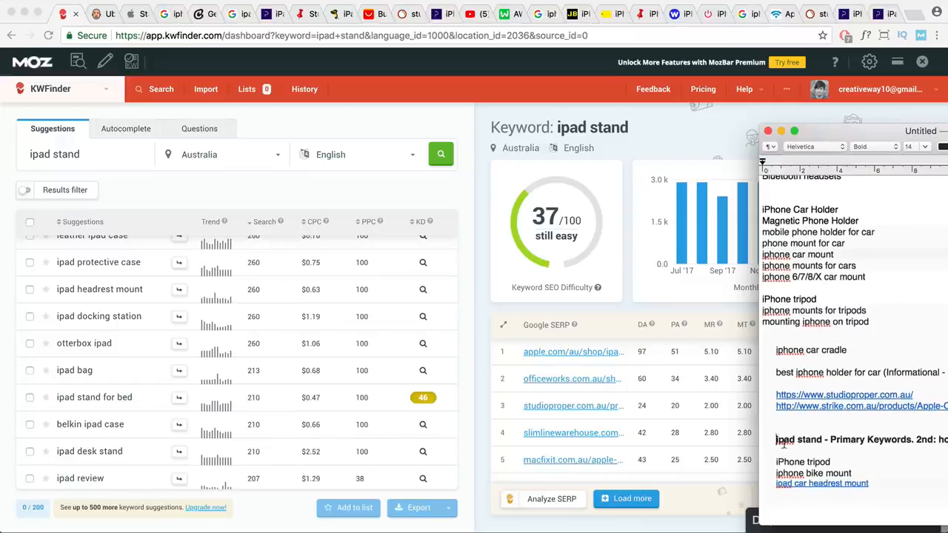
pyautogui.press('Down')
# On the AWW whiteboard, sketch a large circle marked "H" below "iphone accessories" with two lines branching outwards.
pyautogui.click(505, 13)
pyautogui.scroll(5, 474, 123)
pyautogui.scroll(-10, 448, 216)
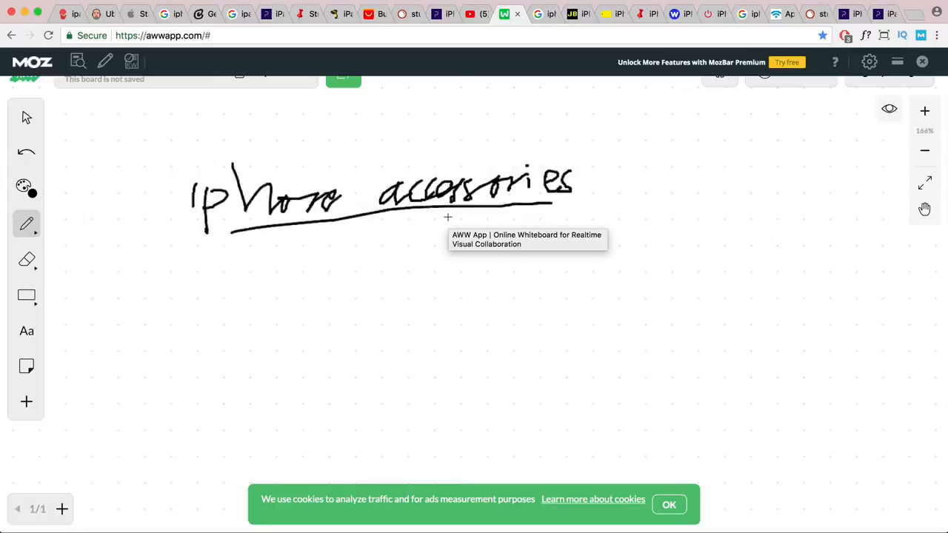
pyautogui.scroll(3, 448, 216)
pyautogui.moveTo(194, 226)
pyautogui.mouseDown()
pyautogui.moveTo(153, 301)
pyautogui.moveTo(201, 227)
pyautogui.moveTo(190, 293)
pyautogui.mouseUp()
pyautogui.moveTo(201, 251)
pyautogui.mouseDown()
pyautogui.moveTo(202, 290)
pyautogui.moveTo(203, 270)
pyautogui.mouseUp()
pyautogui.moveTo(268, 256); pyautogui.dragTo(430, 217)
pyautogui.moveTo(268, 300); pyautogui.dragTo(404, 343)
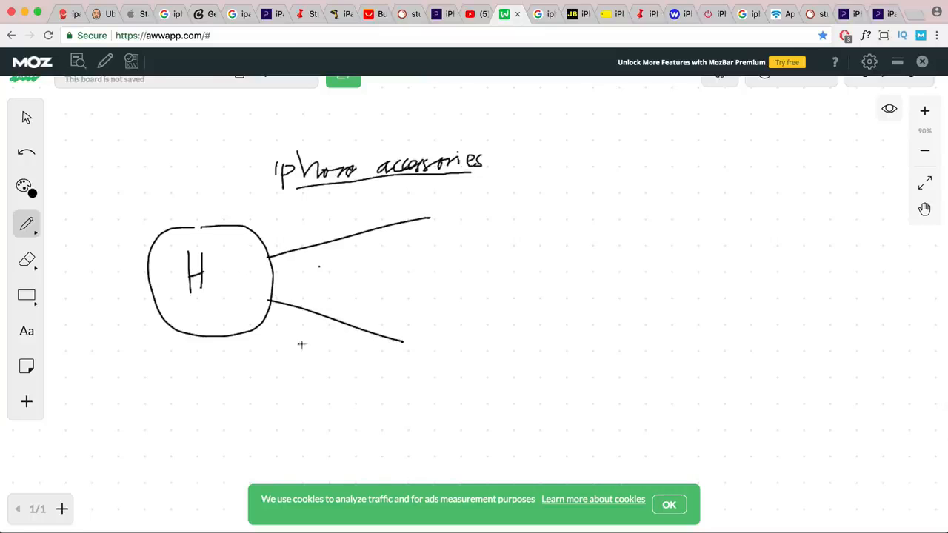
# Add a third branch from the "H" circle and draw a circle marked "C" at the end of each branch.
pyautogui.moveTo(252, 335)
pyautogui.mouseDown()
pyautogui.moveTo(319, 385)
pyautogui.moveTo(352, 437)
pyautogui.moveTo(382, 383)
pyautogui.moveTo(370, 432)
pyautogui.mouseUp()
pyautogui.moveTo(459, 316)
pyautogui.mouseDown()
pyautogui.moveTo(478, 347)
pyautogui.moveTo(429, 318)
pyautogui.mouseUp()
pyautogui.moveTo(436, 339)
pyautogui.mouseDown()
pyautogui.moveTo(416, 341)
pyautogui.moveTo(435, 366)
pyautogui.mouseUp()
pyautogui.moveTo(496, 194)
pyautogui.mouseDown()
pyautogui.moveTo(440, 216)
pyautogui.moveTo(491, 201)
pyautogui.moveTo(457, 227)
pyautogui.moveTo(498, 238)
pyautogui.mouseUp()
# Label the uppermost "C" circle "ipad stands", extend a line from it and draw three stacked circles beyond it.
pyautogui.press('super+Tab')
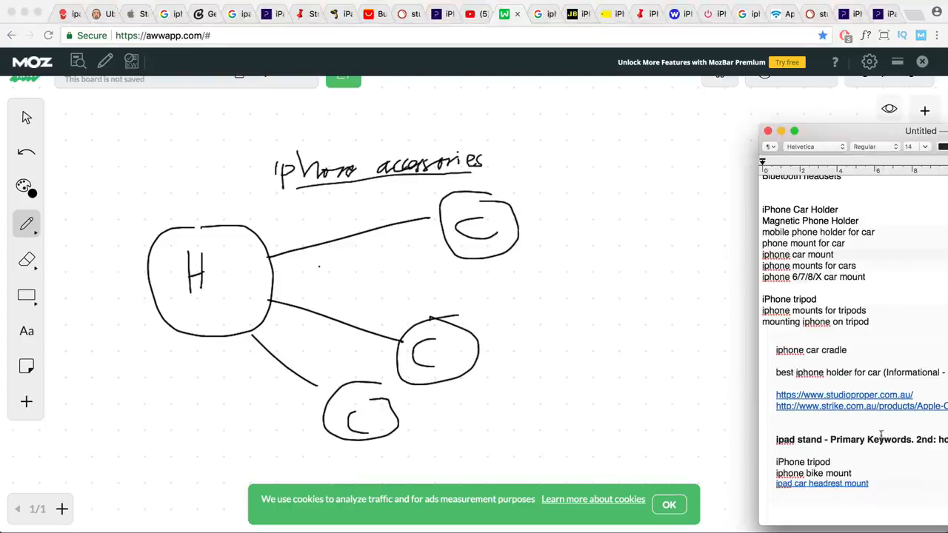
pyautogui.click(526, 215)
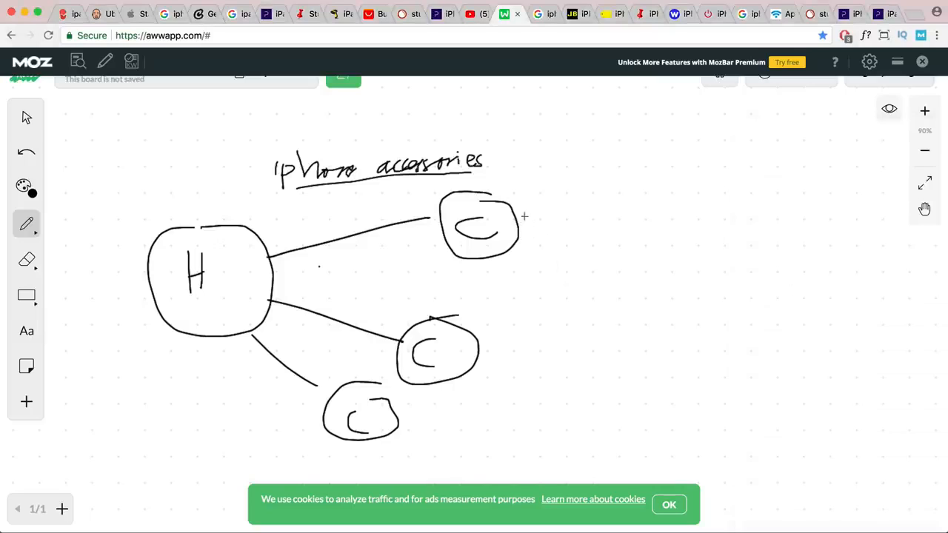
pyautogui.moveTo(510, 216); pyautogui.dragTo(601, 192)
pyautogui.moveTo(475, 184)
pyautogui.mouseDown()
pyautogui.moveTo(482, 194)
pyautogui.moveTo(511, 179)
pyautogui.moveTo(566, 176)
pyautogui.mouseUp()
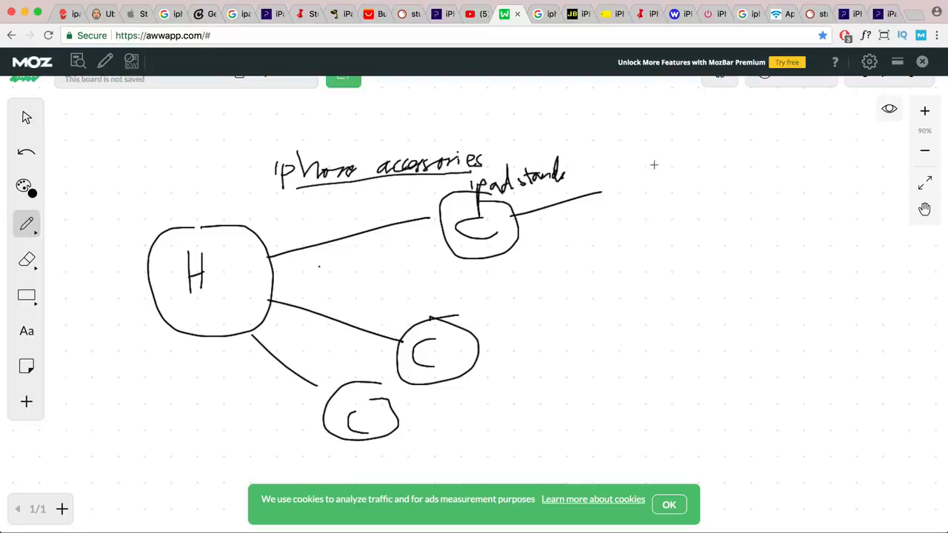
pyautogui.moveTo(650, 157)
pyautogui.mouseDown()
pyautogui.moveTo(642, 195)
pyautogui.moveTo(663, 158)
pyautogui.mouseUp()
pyautogui.moveTo(652, 217)
pyautogui.mouseDown()
pyautogui.moveTo(637, 218)
pyautogui.moveTo(692, 222)
pyautogui.mouseUp()
pyautogui.moveTo(634, 282)
pyautogui.mouseDown()
pyautogui.moveTo(669, 321)
pyautogui.moveTo(633, 283)
pyautogui.mouseUp()
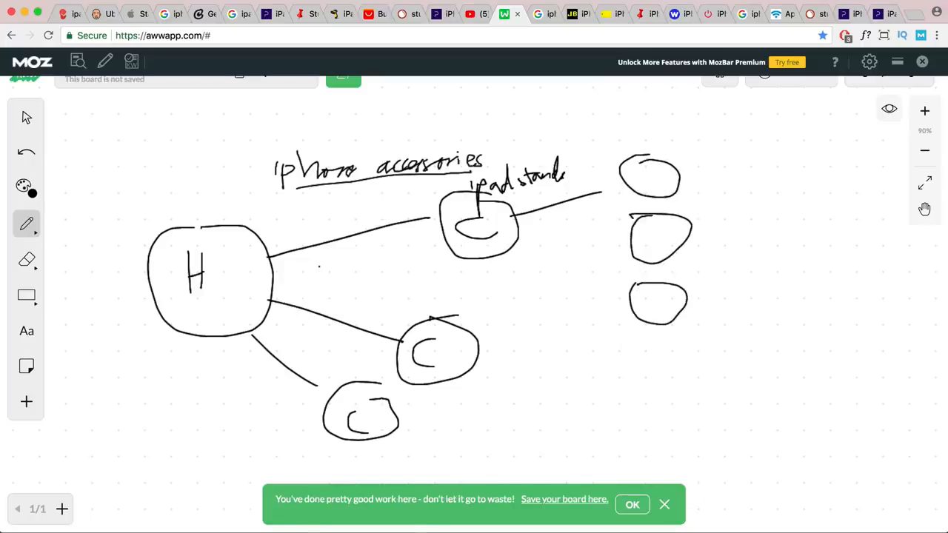
# Write "pro", "mini" and "air" in the three stacked circles and draw a loop around the "ipad stands" label.
pyautogui.press('super+Tab')
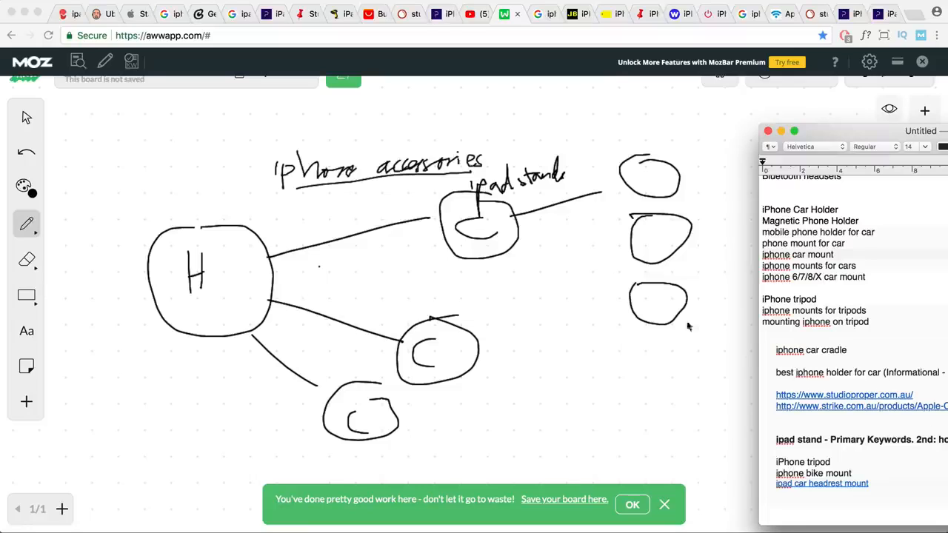
pyautogui.click(643, 304)
pyautogui.moveTo(644, 319)
pyautogui.mouseDown()
pyautogui.moveTo(644, 299)
pyautogui.moveTo(666, 307)
pyautogui.mouseUp()
pyautogui.moveTo(641, 259)
pyautogui.mouseDown()
pyautogui.moveTo(641, 247)
pyautogui.moveTo(677, 239)
pyautogui.mouseUp()
pyautogui.click(668, 228)
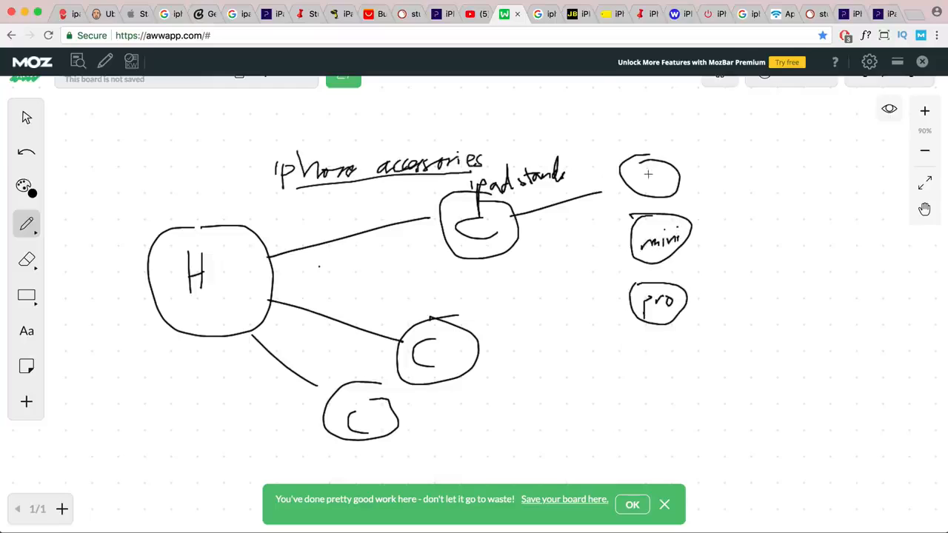
pyautogui.moveTo(647, 173)
pyautogui.mouseDown()
pyautogui.moveTo(640, 179)
pyautogui.moveTo(651, 190)
pyautogui.moveTo(664, 176)
pyautogui.mouseUp()
pyautogui.moveTo(551, 155)
pyautogui.mouseDown()
pyautogui.moveTo(474, 158)
pyautogui.moveTo(596, 178)
pyautogui.moveTo(519, 156)
pyautogui.mouseUp()
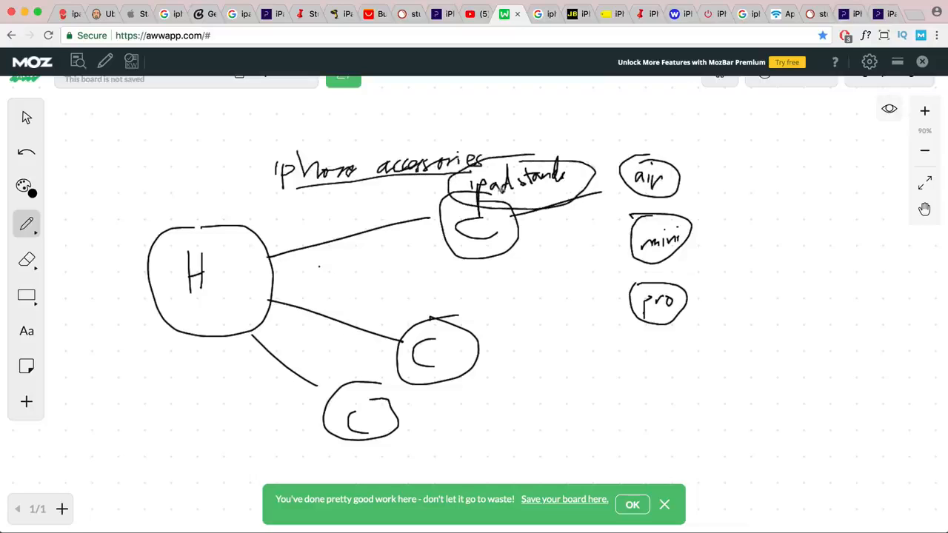
pyautogui.click(844, 13)
pyautogui.scroll(10, 696, 237)
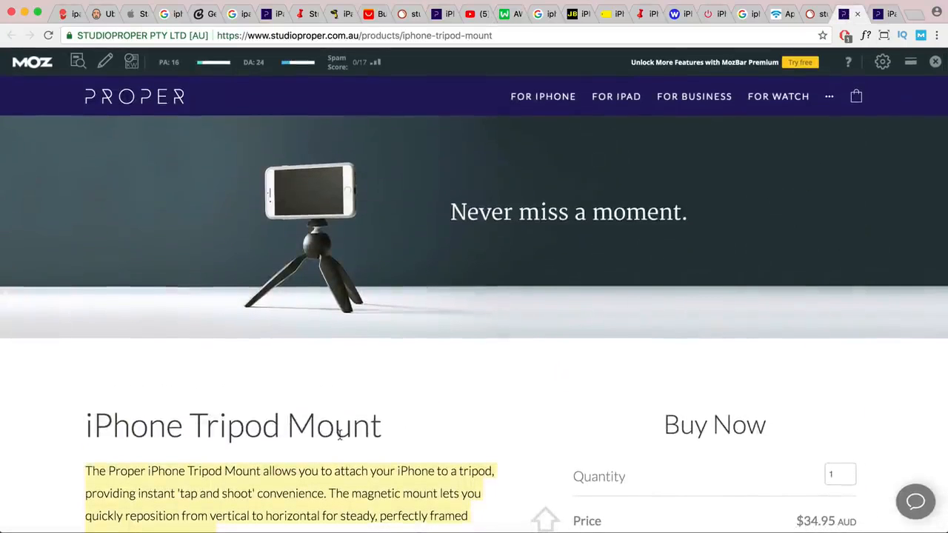
pyautogui.click(881, 13)
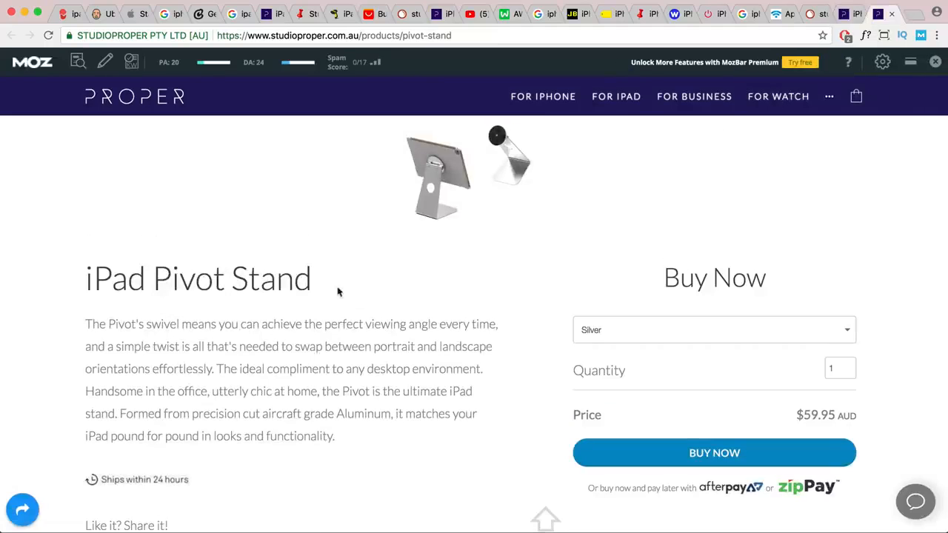
pyautogui.moveTo(324, 292); pyautogui.dragTo(89, 280)
pyautogui.scroll(-3, 234, 281)
pyautogui.scroll(3, 241, 285)
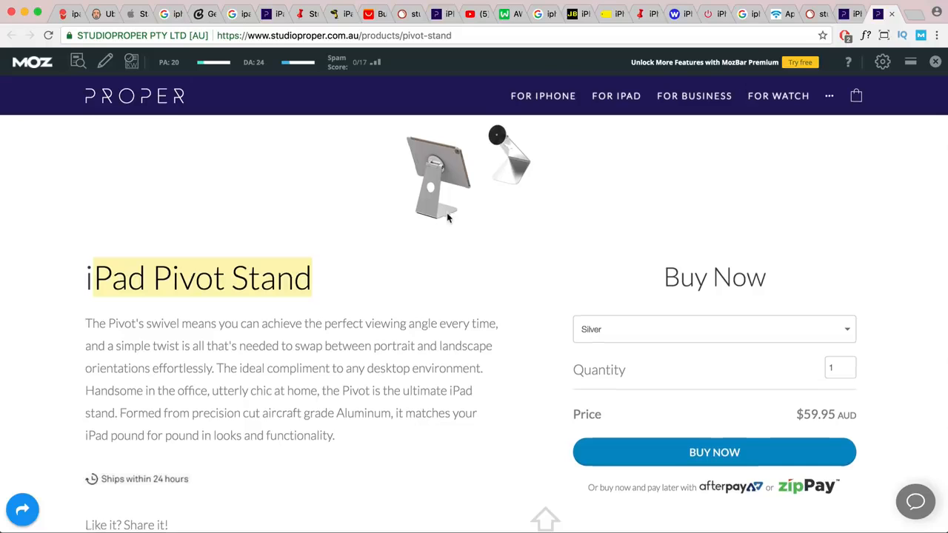
# Review the iPad Pivot Stand page's product images, feature sections and copy, including viewing angle and quick mounting.
pyautogui.scroll(-5, 446, 215)
pyautogui.scroll(5, 446, 215)
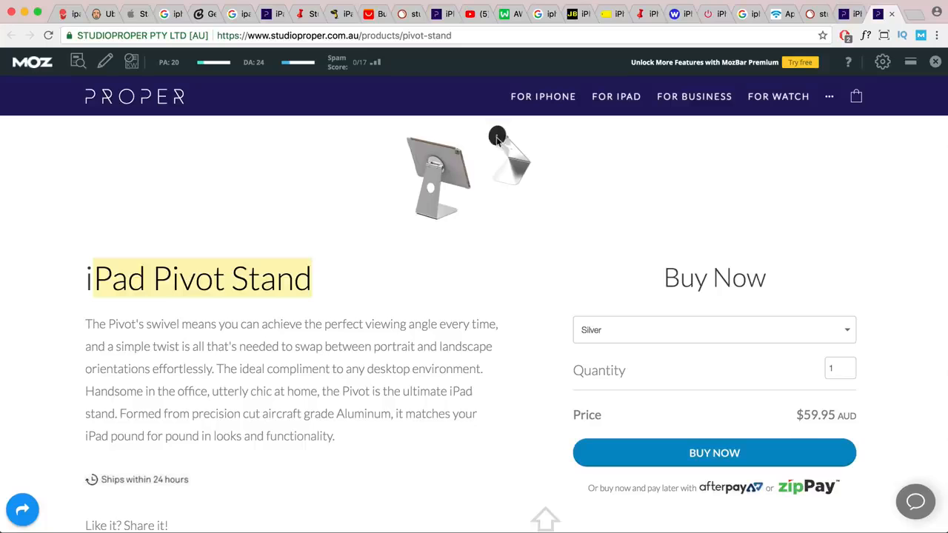
pyautogui.scroll(-2, 426, 259)
pyautogui.scroll(-15, 527, 265)
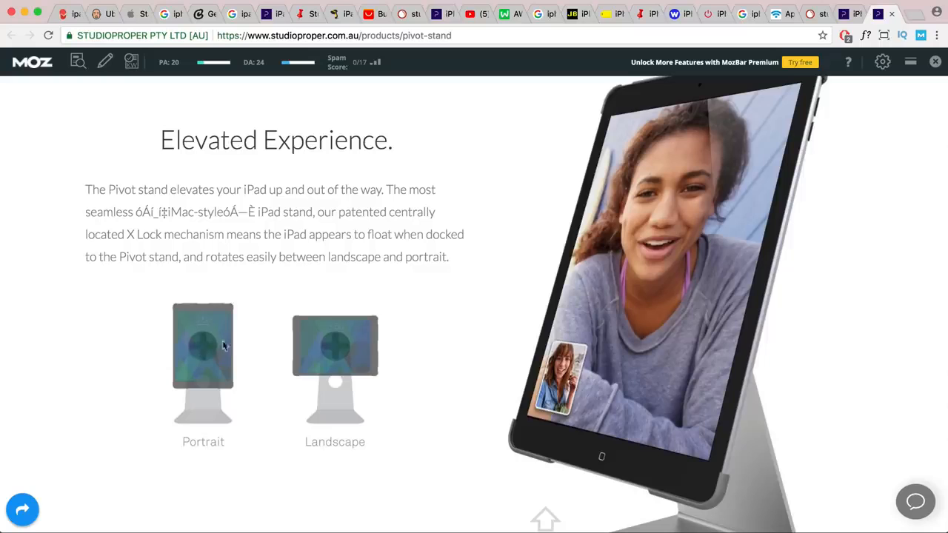
pyautogui.scroll(-10, 250, 355)
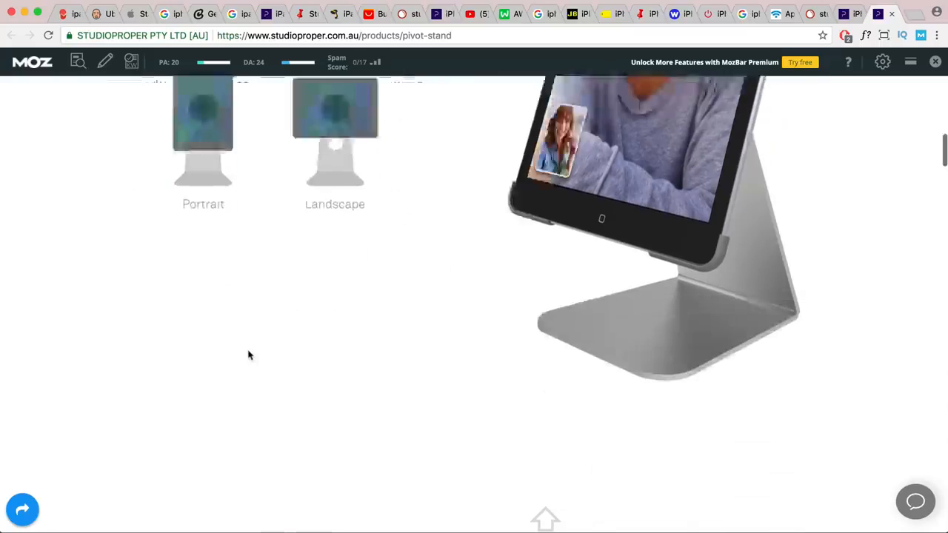
pyautogui.scroll(-5, 249, 355)
pyautogui.scroll(1, 207, 185)
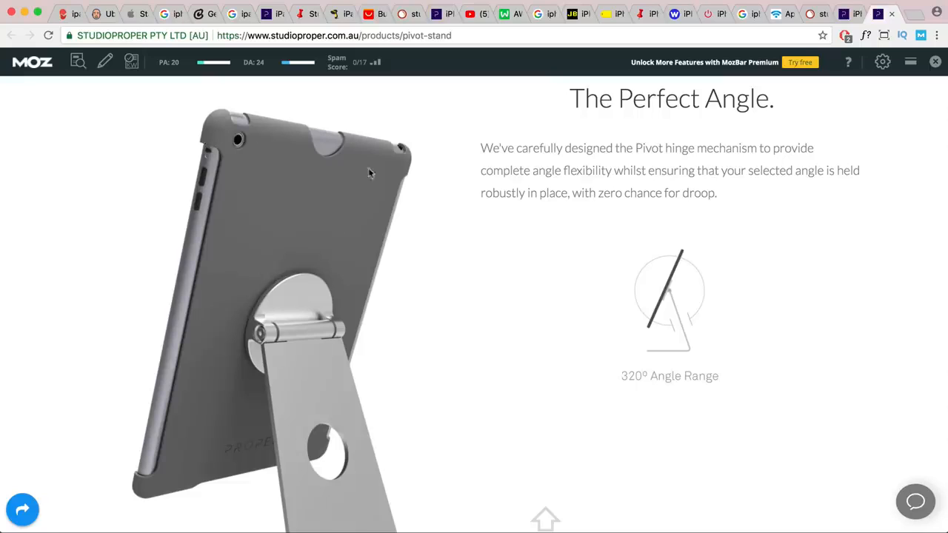
pyautogui.scroll(-2, 289, 365)
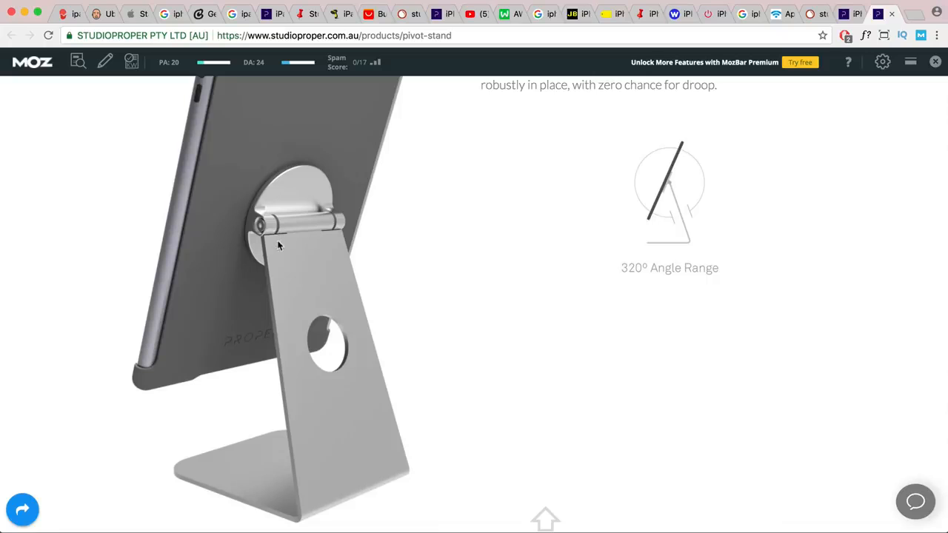
pyautogui.scroll(-10, 290, 301)
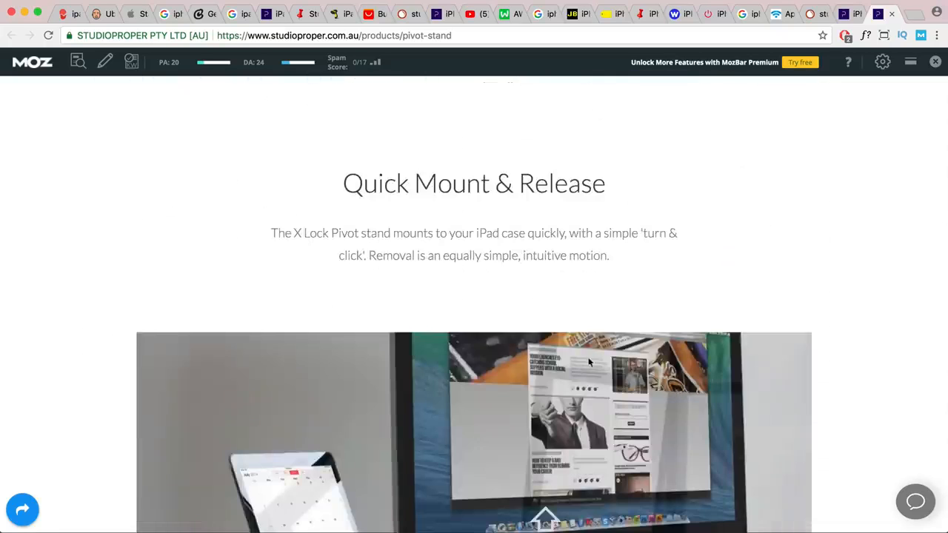
pyautogui.scroll(15, 588, 360)
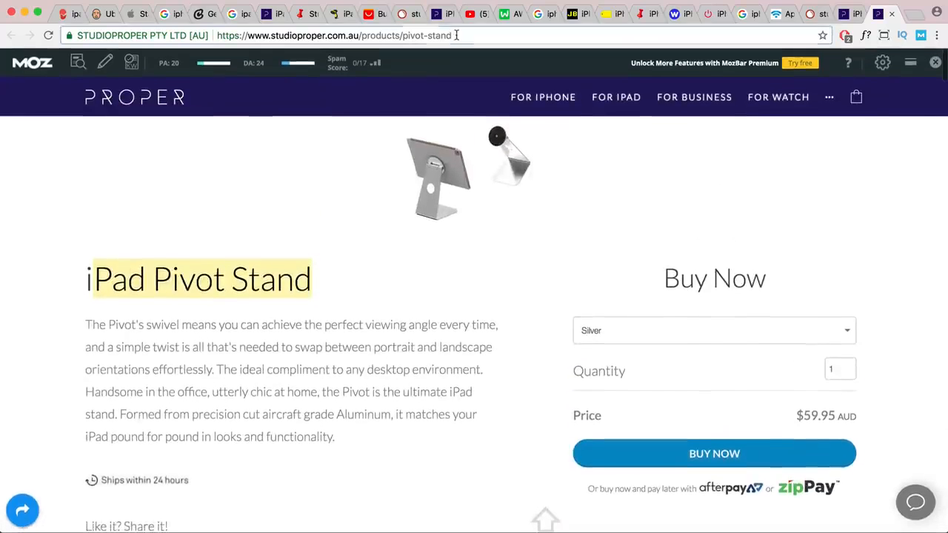
# Select the "pivot-stand" part of the page's URL and check it against the keyword notes.
pyautogui.moveTo(451, 34); pyautogui.dragTo(403, 35)
pyautogui.press('super+Tab')
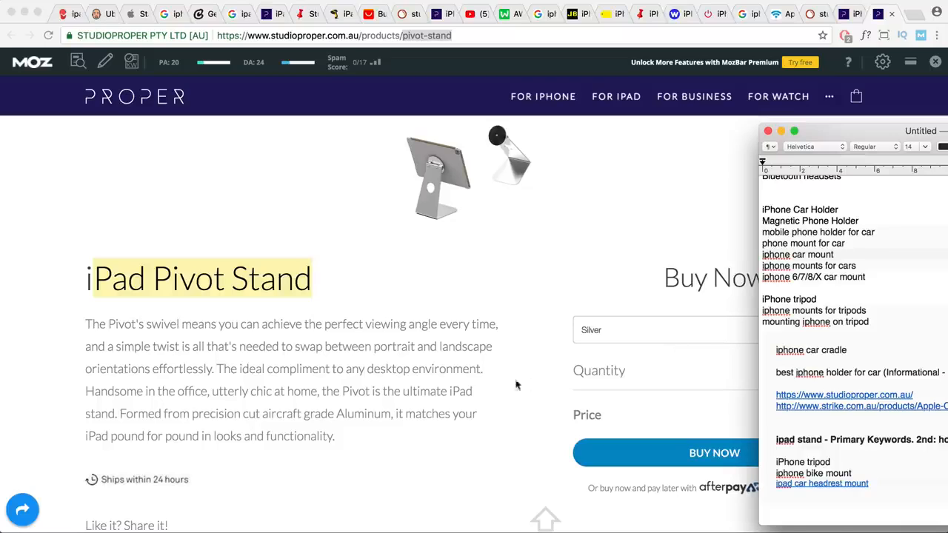
pyautogui.press('super+Tab')
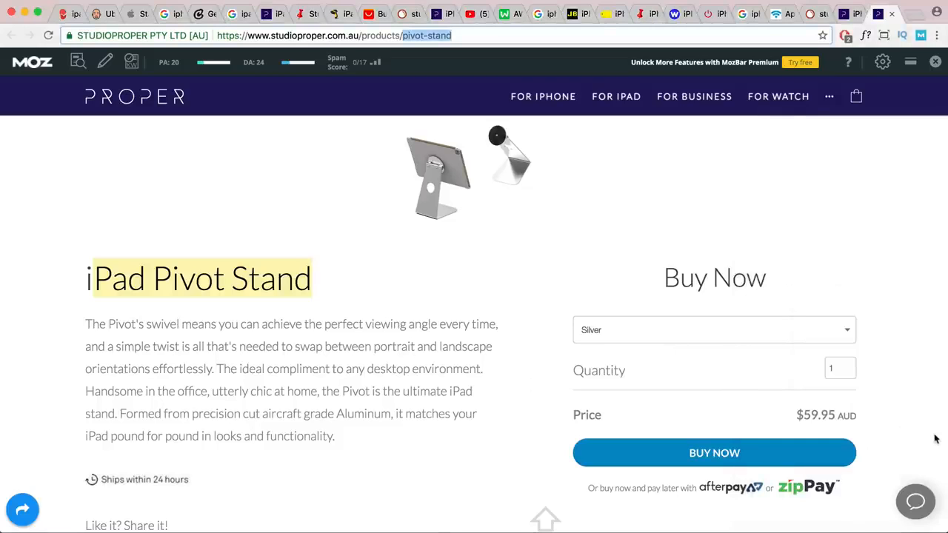
# Open the iPhone Car Mount product page from the site's iPhone range and read its description, video and feature sections.
pyautogui.click(567, 97)
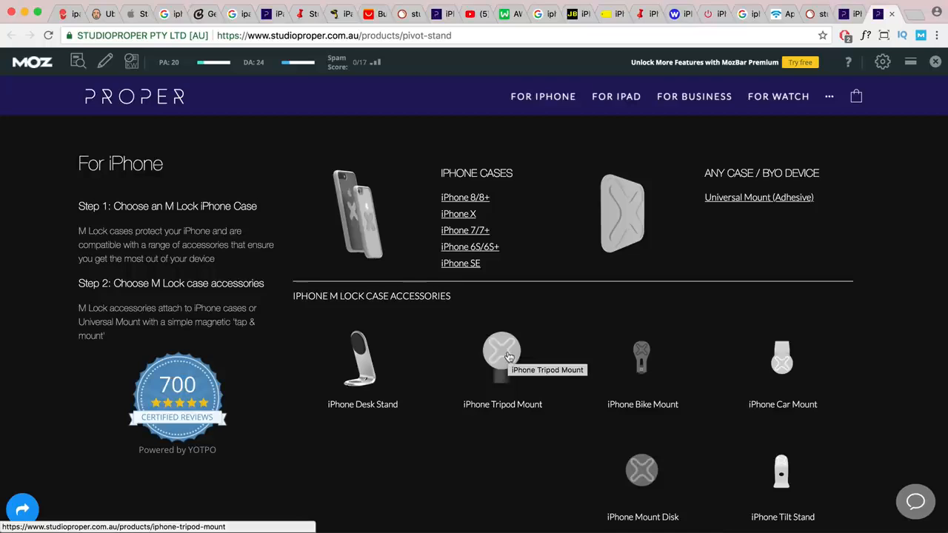
pyautogui.click(784, 371)
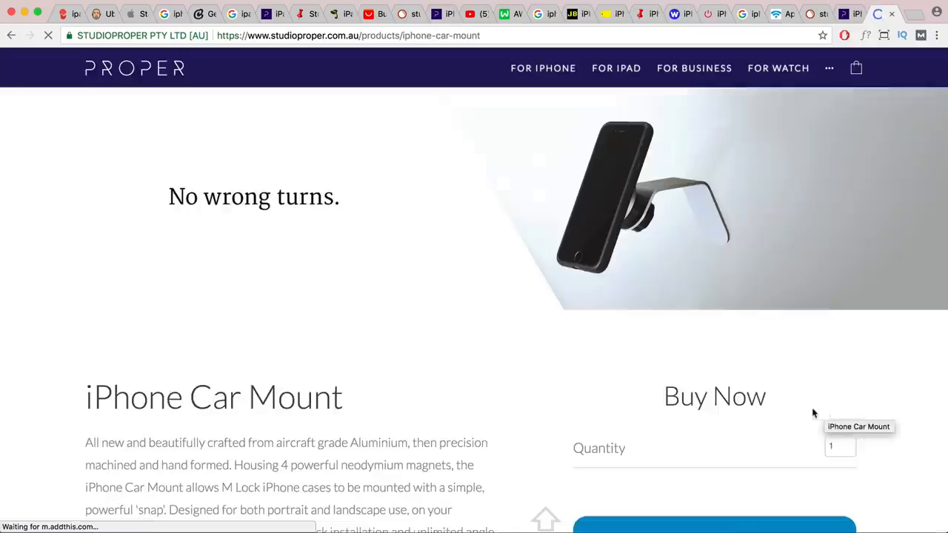
pyautogui.scroll(-5, 417, 355)
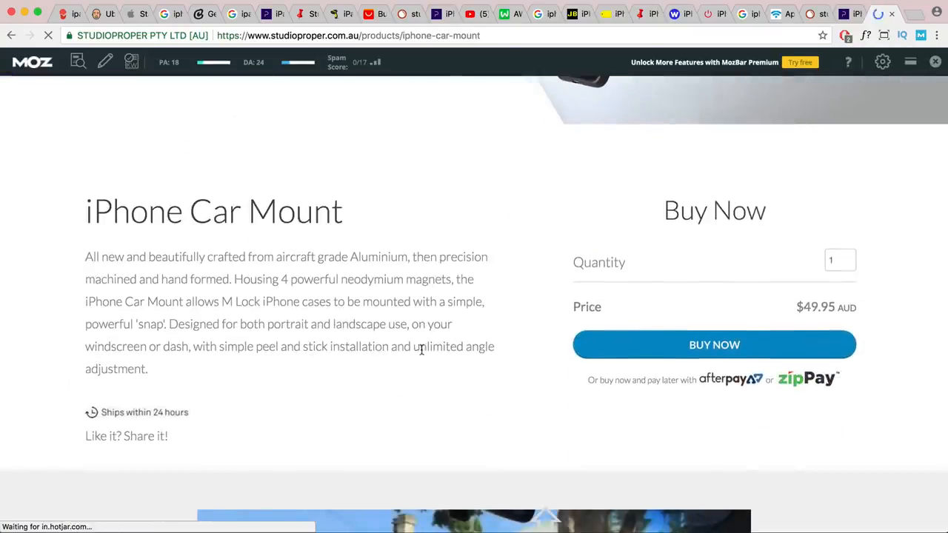
pyautogui.scroll(-7, 410, 347)
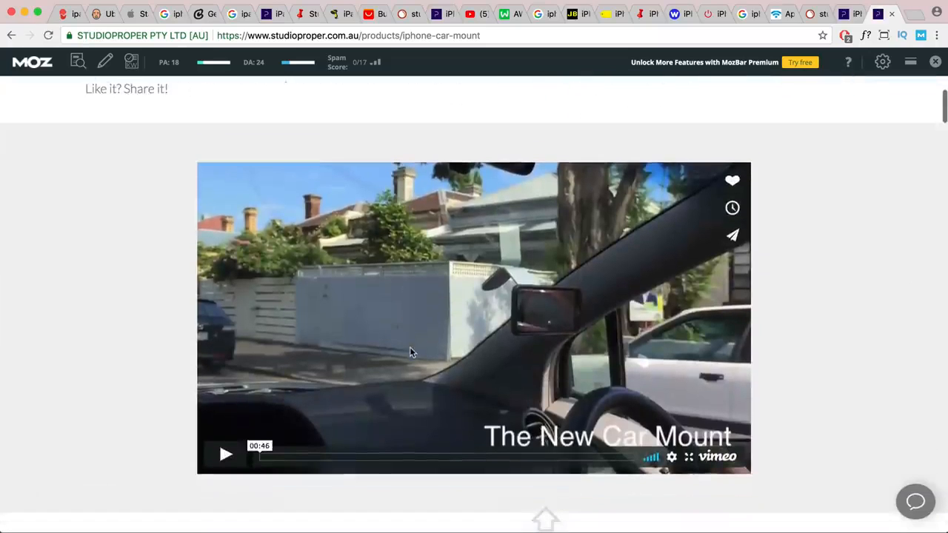
pyautogui.scroll(-3, 410, 346)
pyautogui.scroll(-10, 411, 351)
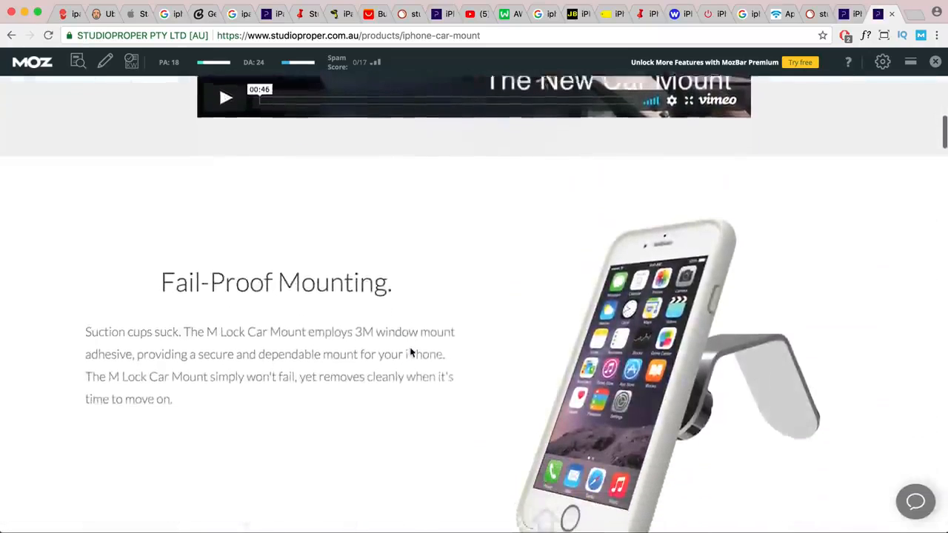
pyautogui.scroll(-5, 412, 353)
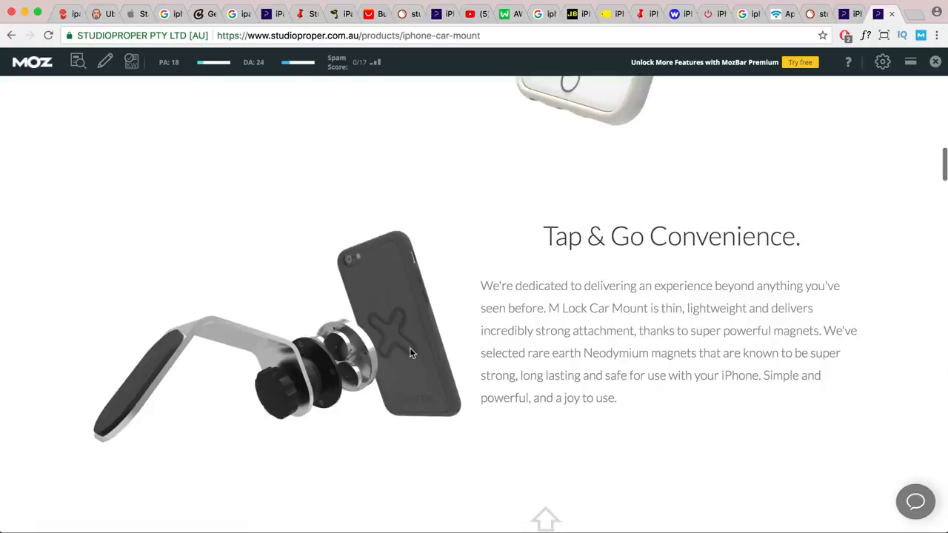
pyautogui.scroll(-1, 411, 353)
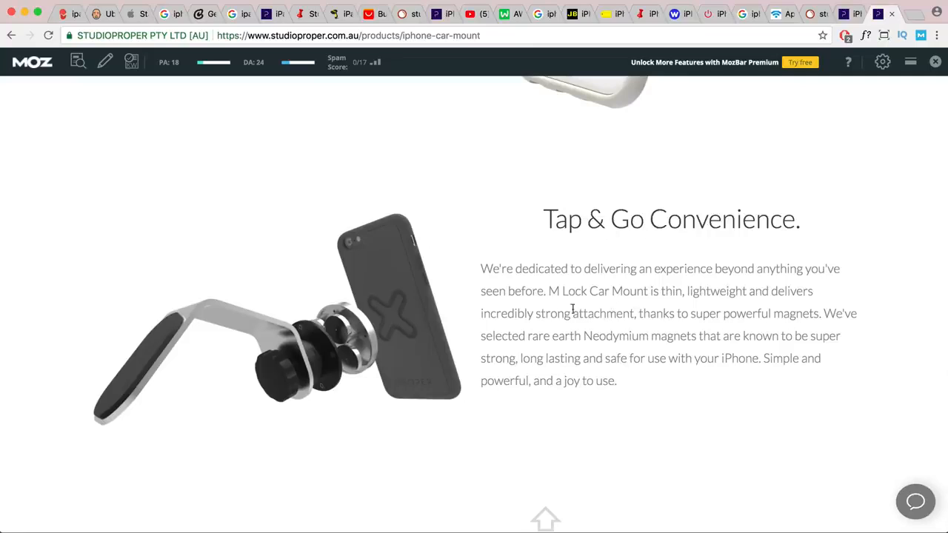
# Highlight "Neodymium magnet" in the Tap & Go Convenience text and examine the in-car product photos further along the page.
pyautogui.moveTo(585, 337); pyautogui.dragTo(691, 334)
pyautogui.scroll(-2, 598, 331)
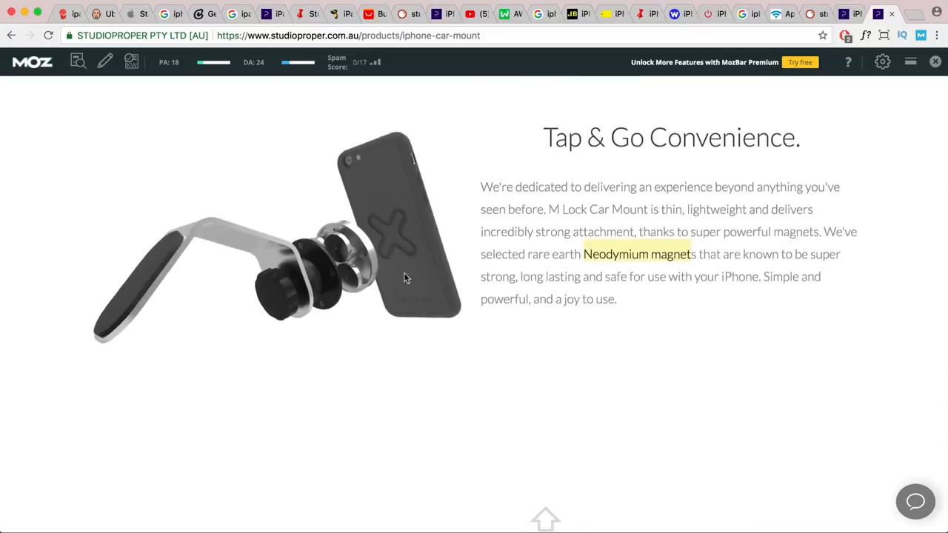
pyautogui.scroll(-10, 402, 277)
pyautogui.scroll(-3, 402, 277)
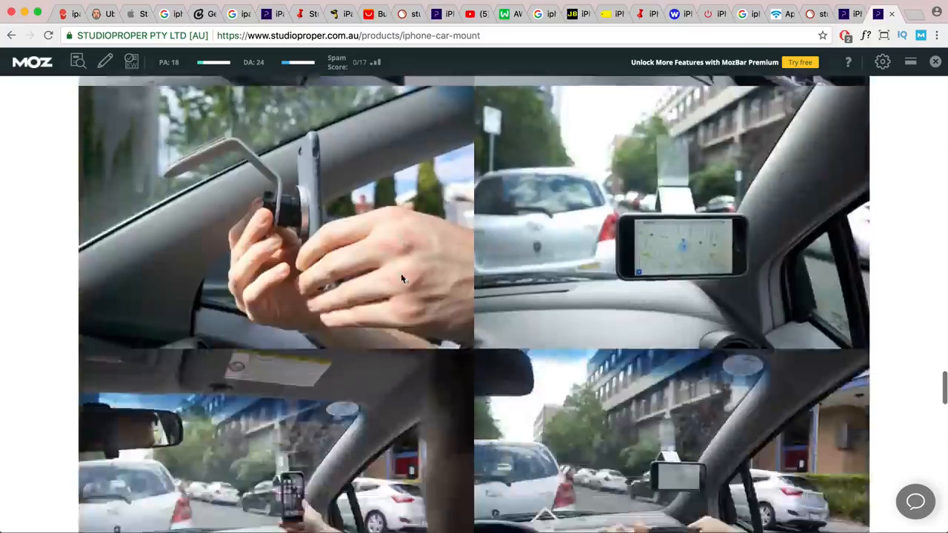
# Look over the photos and description on the iPhone car mount product page and check the keyword notes.
pyautogui.scroll(8, 403, 275)
pyautogui.moveTo(582, 422); pyautogui.dragTo(482, 322)
pyautogui.click(739, 389)
pyautogui.scroll(10, 724, 373)
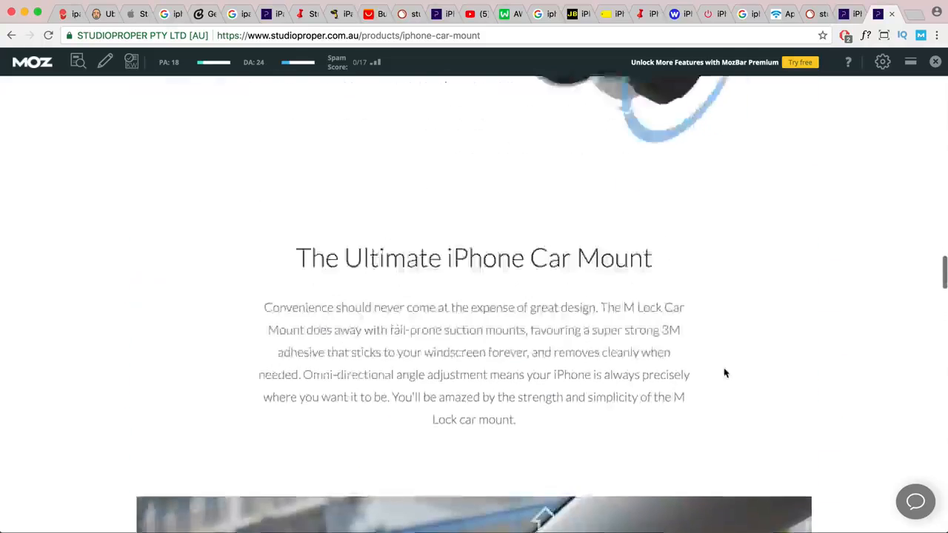
pyautogui.press('super+Tab')
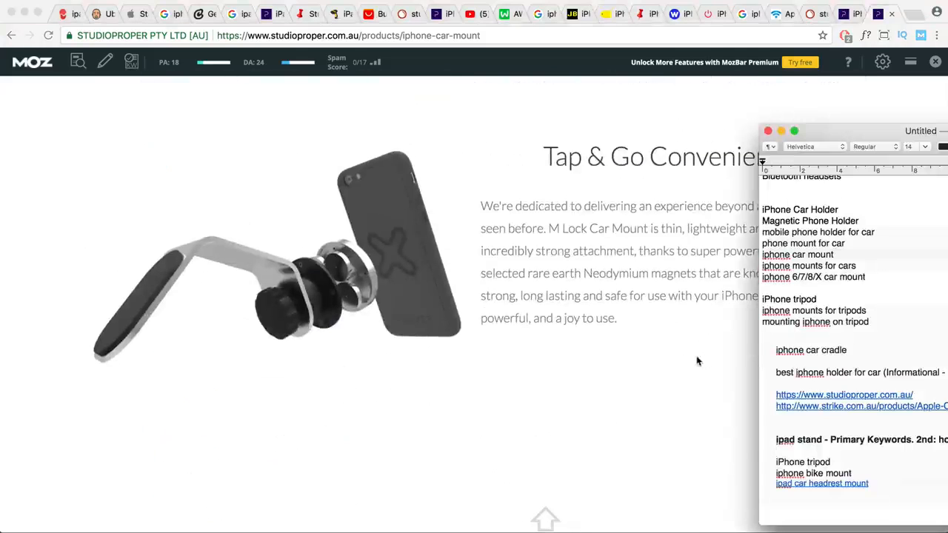
pyautogui.press('super+Tab')
pyautogui.press('super+Tab')
# Look up keyword ideas for "ipad stands" in Ubersuggest and check the search volume.
pyautogui.click(107, 15)
pyautogui.scroll(-1, 494, 355)
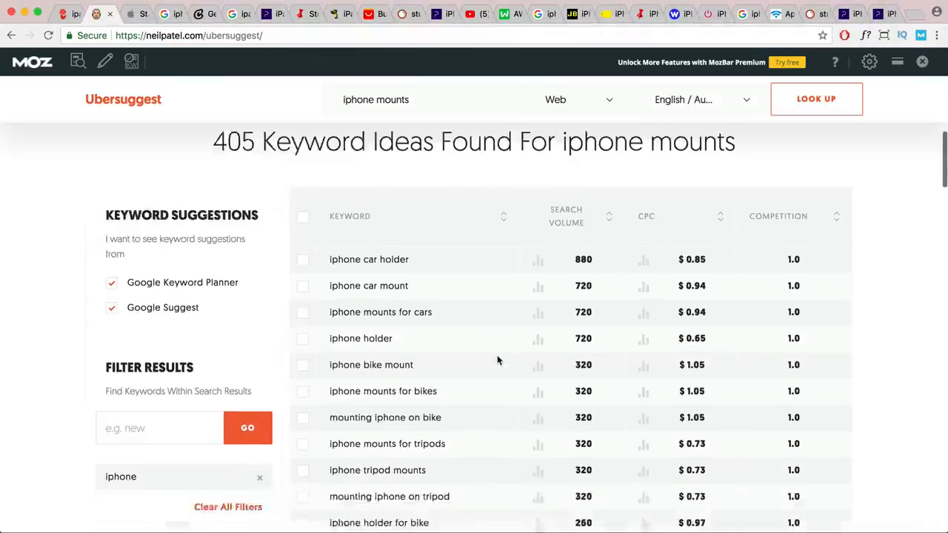
pyautogui.scroll(5, 489, 356)
pyautogui.scroll(5, 315, 235)
pyautogui.moveTo(297, 348); pyautogui.dragTo(90, 344)
pyautogui.write('ipad stands')
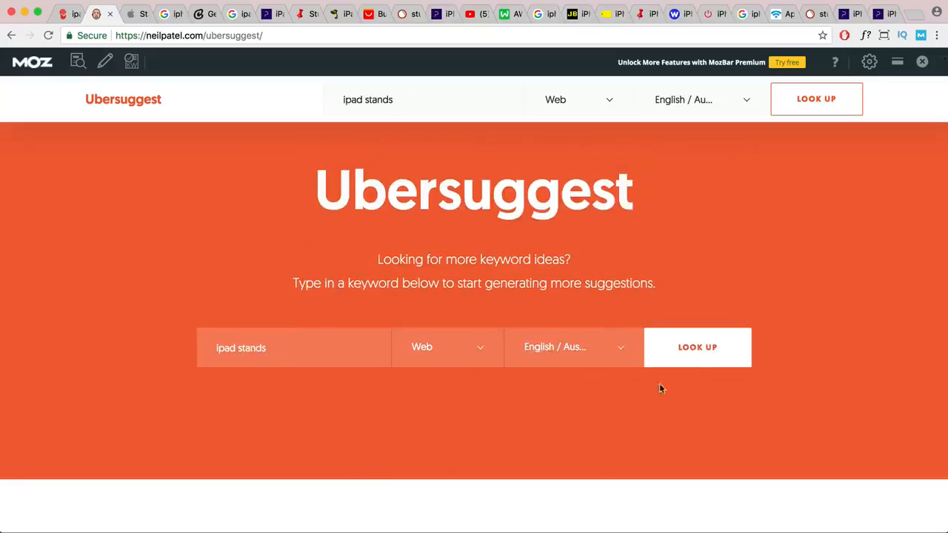
pyautogui.click(713, 352)
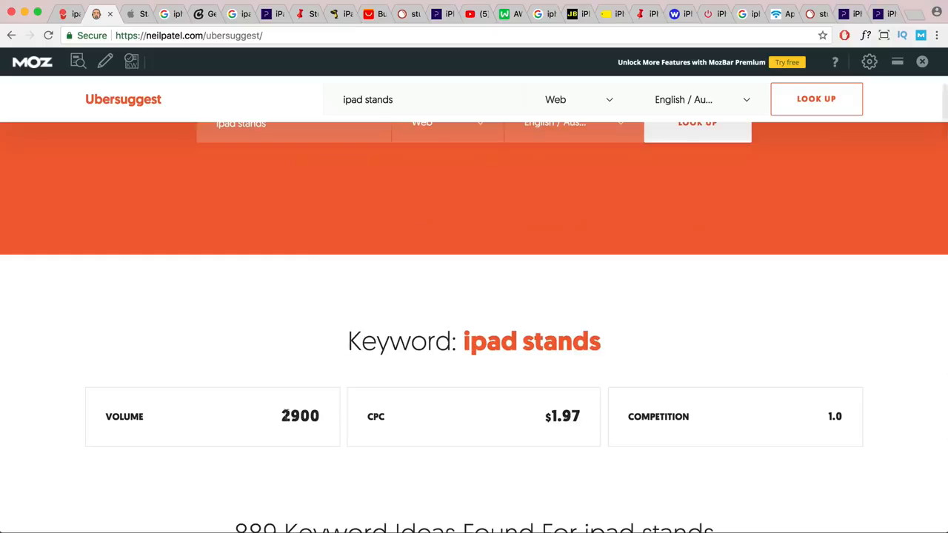
pyautogui.moveTo(285, 417); pyautogui.dragTo(321, 419)
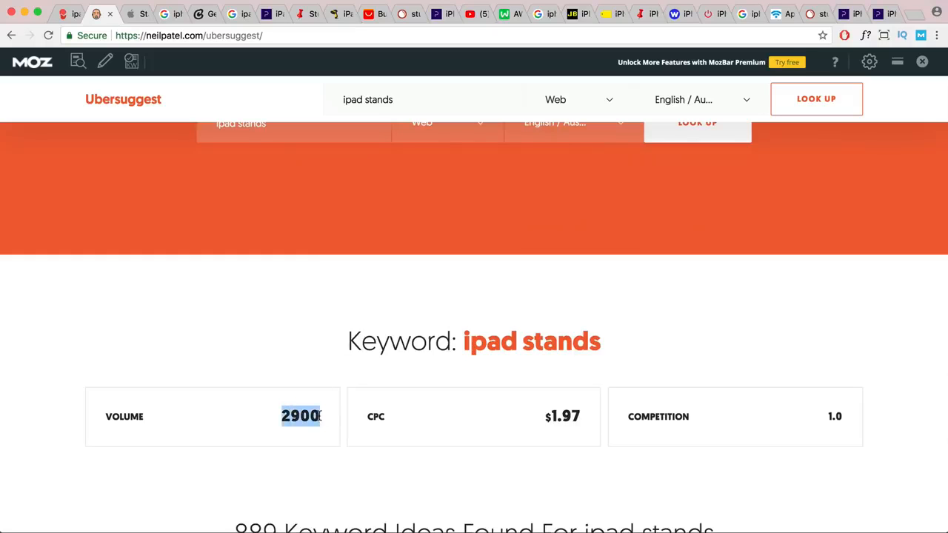
# Filter the keyword ideas by "ipad stand" and examine the bed and pos variations.
pyautogui.scroll(-5, 338, 416)
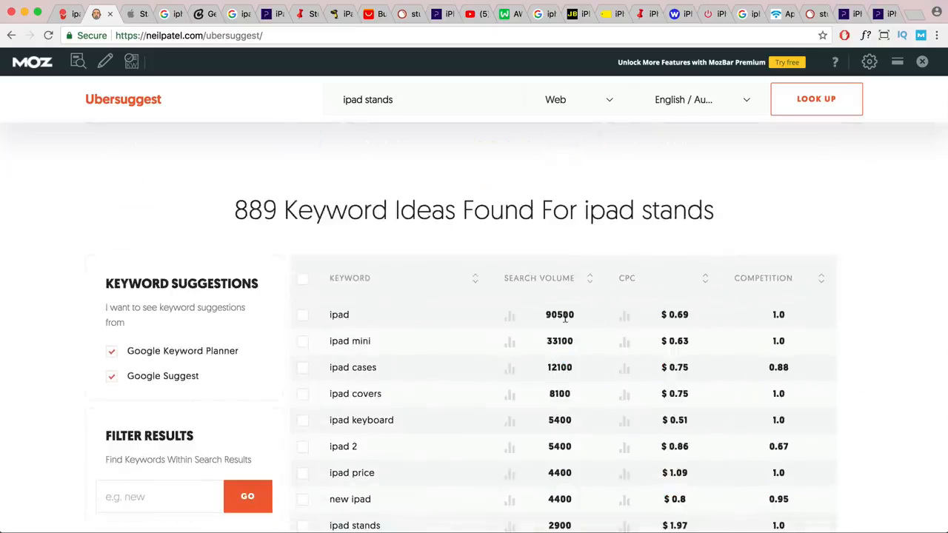
pyautogui.scroll(-2, 199, 375)
pyautogui.click(166, 391)
pyautogui.write('ipad stand')
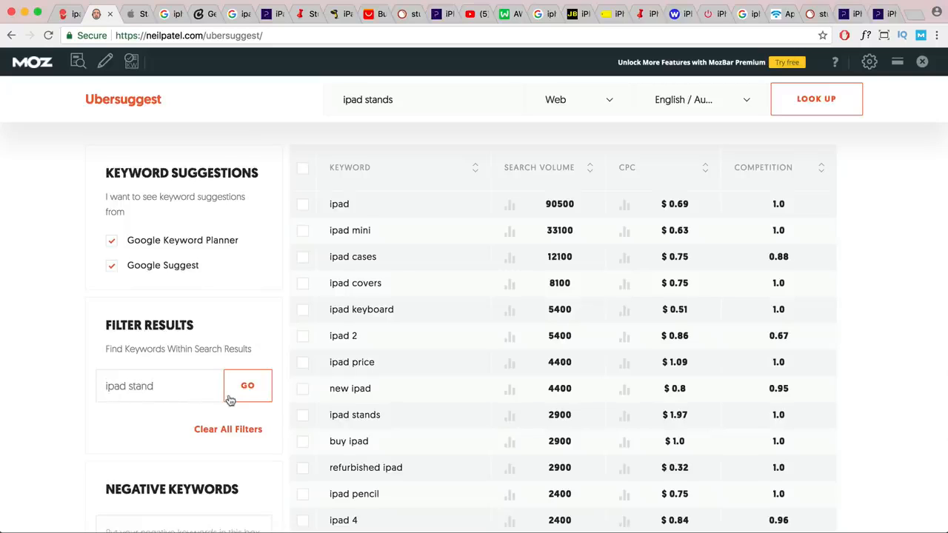
pyautogui.click(232, 400)
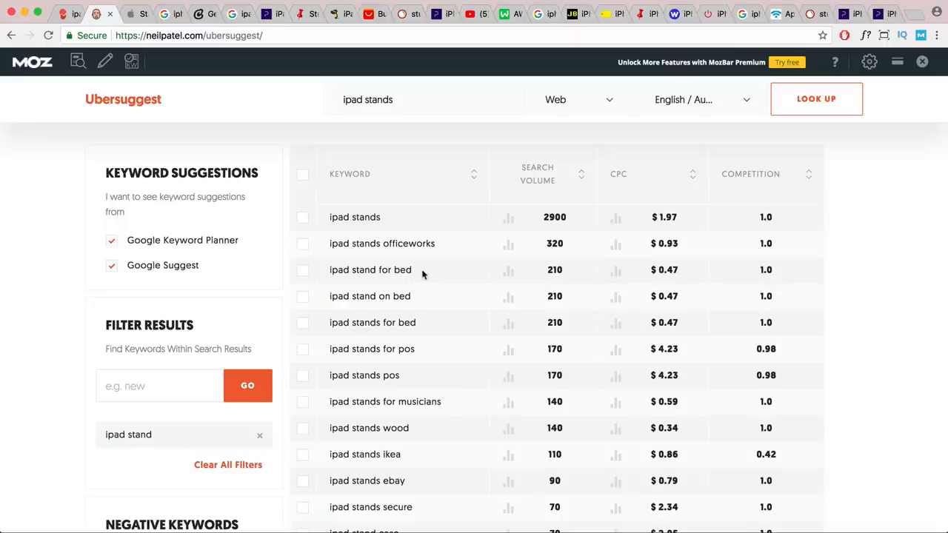
pyautogui.moveTo(422, 274); pyautogui.dragTo(341, 269)
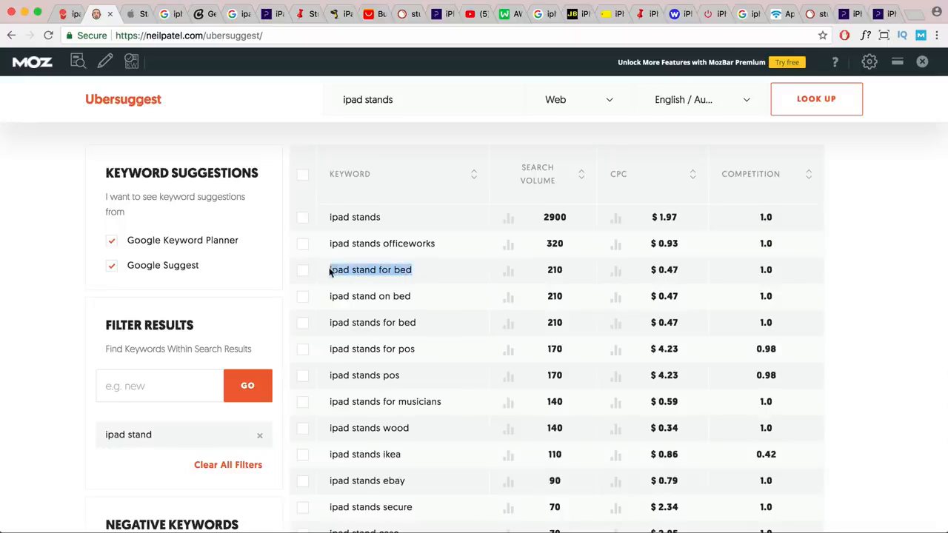
pyautogui.moveTo(329, 296); pyautogui.dragTo(347, 321)
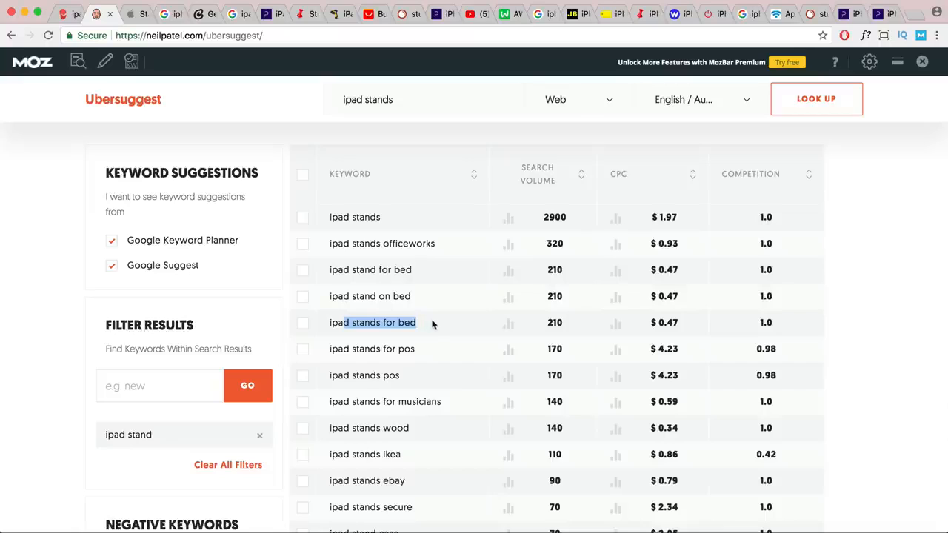
pyautogui.doubleClick(402, 349)
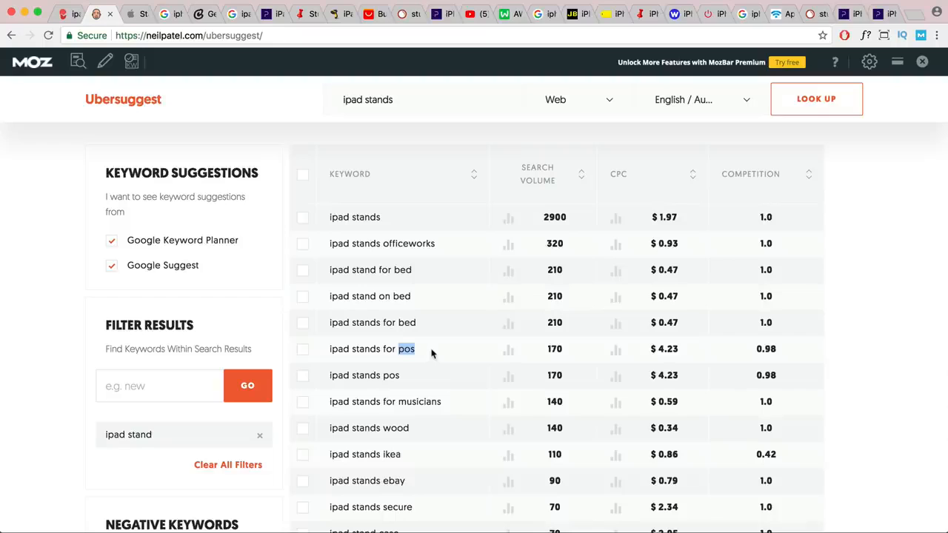
# Copy the keyword "ipad stands for pos" into the text notes, beneath the "ipad stand - Primary Keywords" line.
pyautogui.moveTo(416, 353); pyautogui.dragTo(297, 351)
pyautogui.rightClick(362, 347)
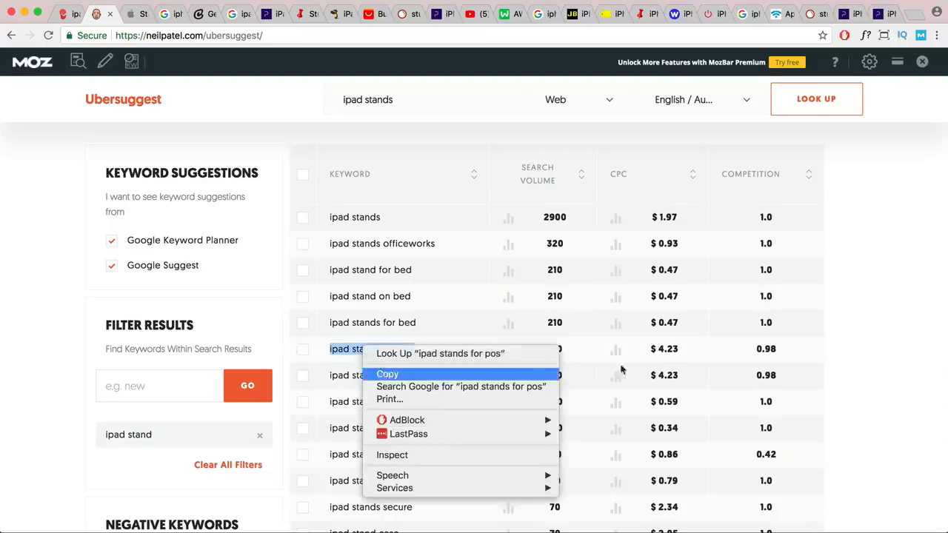
pyautogui.click(435, 375)
pyautogui.press('super+Tab')
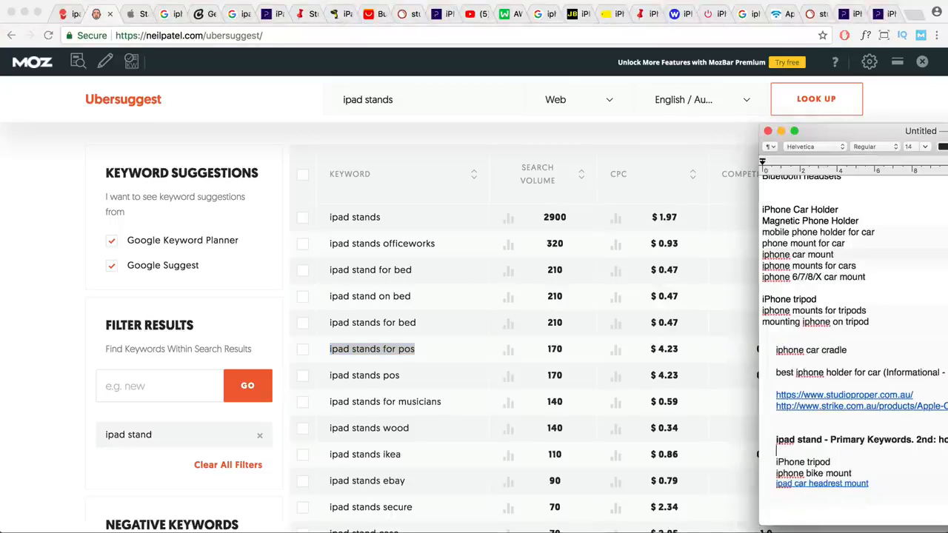
pyautogui.press('Return')
pyautogui.press('Return')
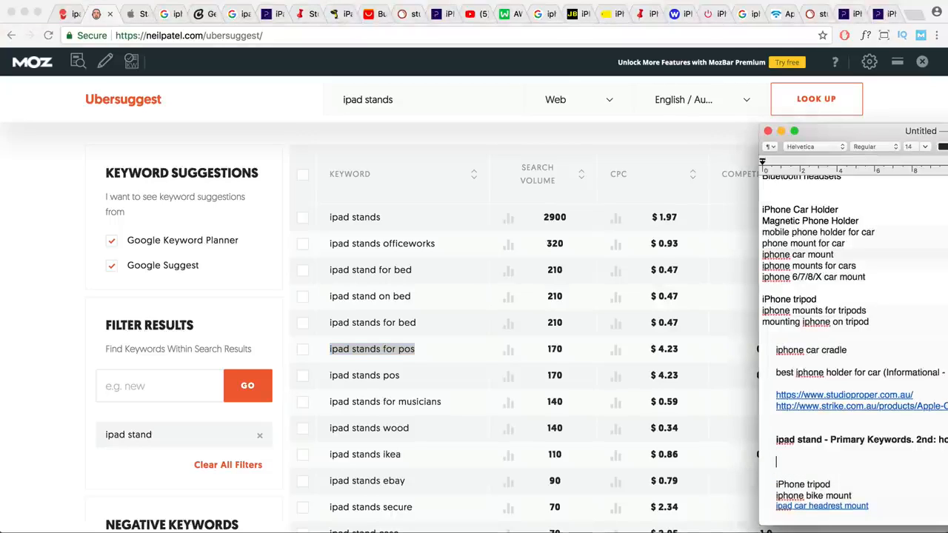
pyautogui.press('super+v')
pyautogui.click(939, 468)
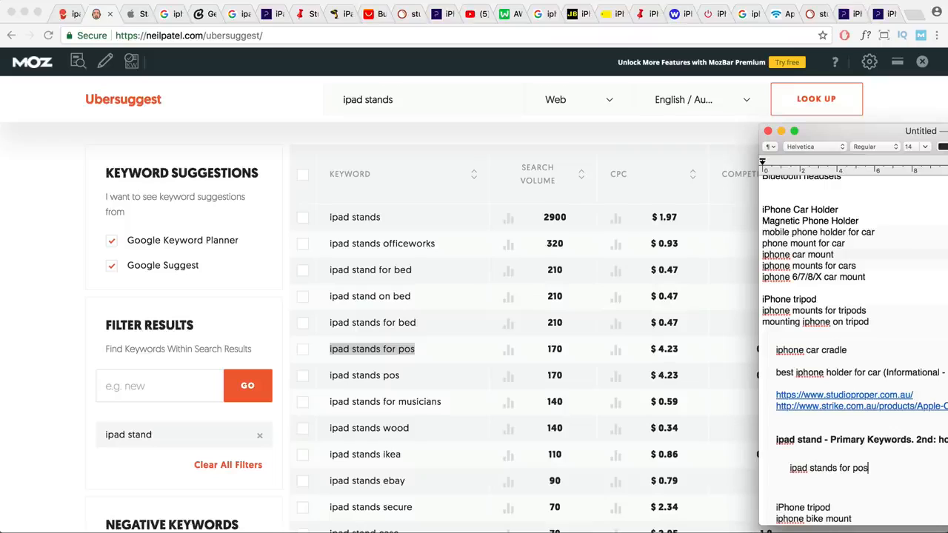
# Copy "ipad stands for bed" into the notes below "ipad stands for pos" and highlight the ipad stand keyword group.
pyautogui.press('Return')
pyautogui.press('super+Tab')
pyautogui.moveTo(416, 322); pyautogui.dragTo(329, 320)
pyautogui.press('super+Tab')
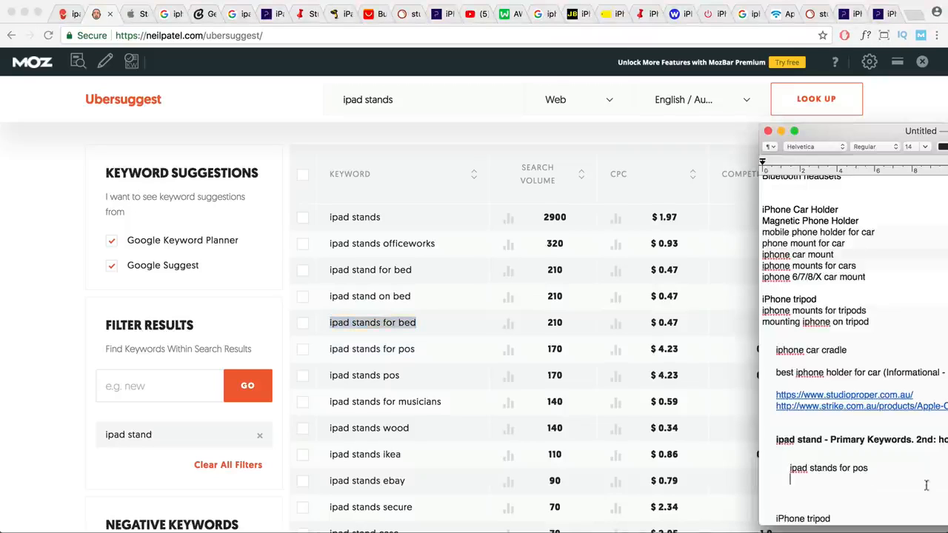
pyautogui.press('super+v')
pyautogui.scroll(-1, 868, 485)
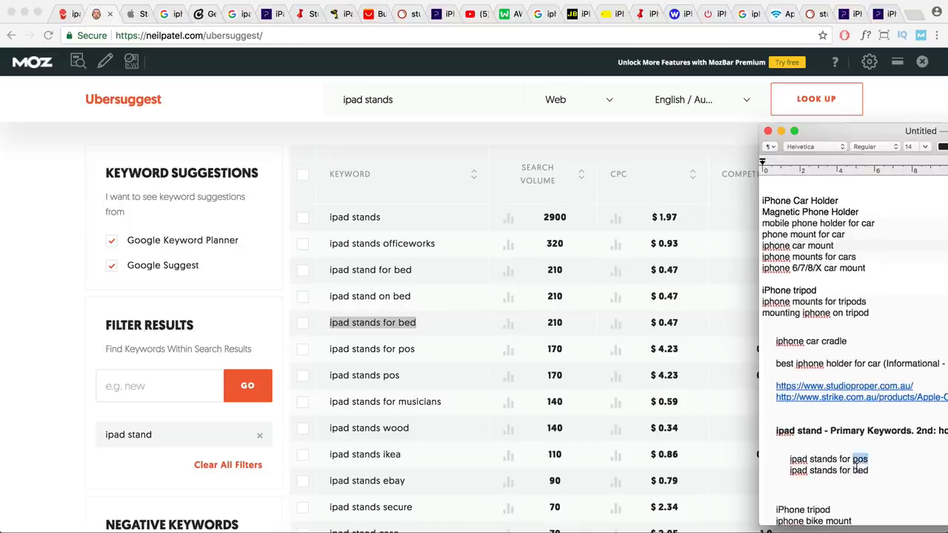
pyautogui.click(860, 471)
pyautogui.moveTo(886, 472); pyautogui.dragTo(750, 420)
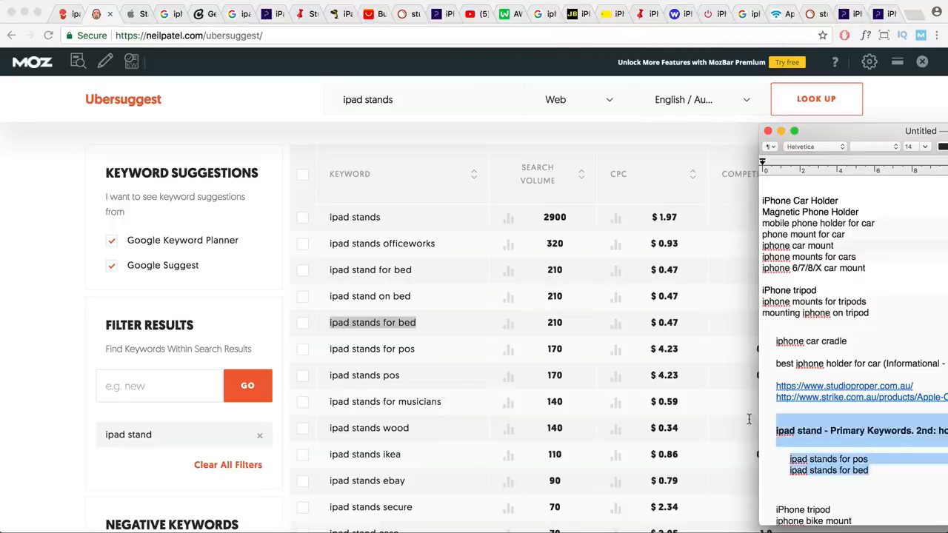
# Examine the iPhone car mount page's "Tap & Go Convenience" heading, its paragraph and the sections above as a content example.
pyautogui.click(842, 19)
pyautogui.click(871, 19)
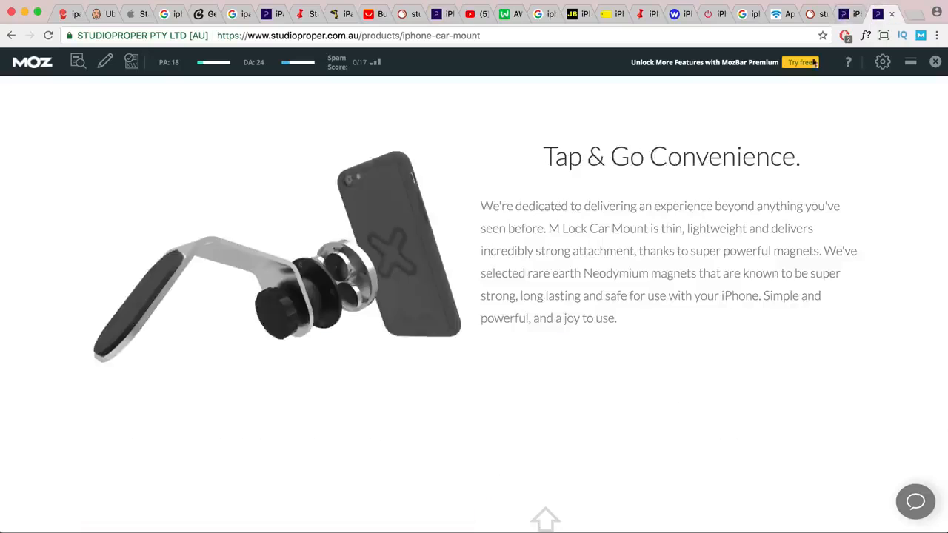
pyautogui.scroll(3, 532, 329)
pyautogui.moveTo(546, 349); pyautogui.dragTo(806, 364)
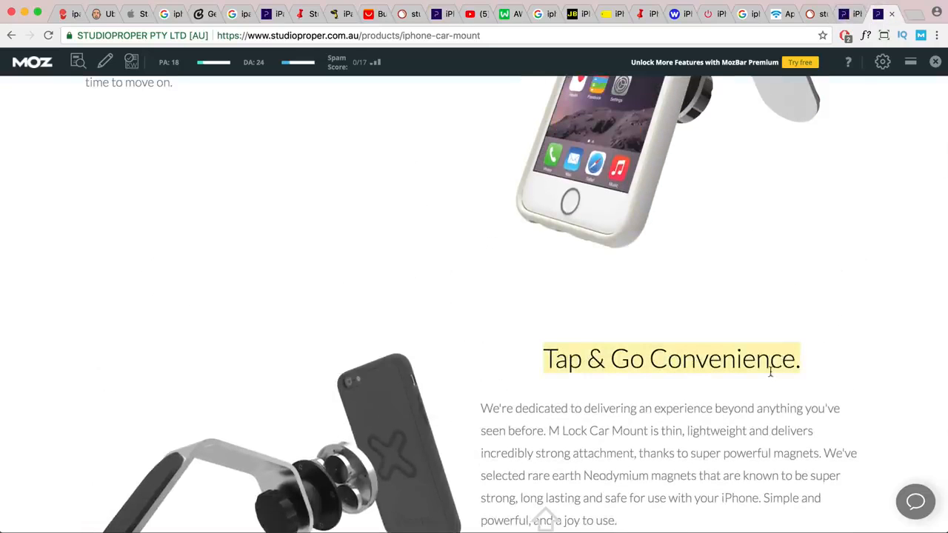
pyautogui.moveTo(543, 373); pyautogui.dragTo(805, 360)
pyautogui.scroll(-1, 745, 382)
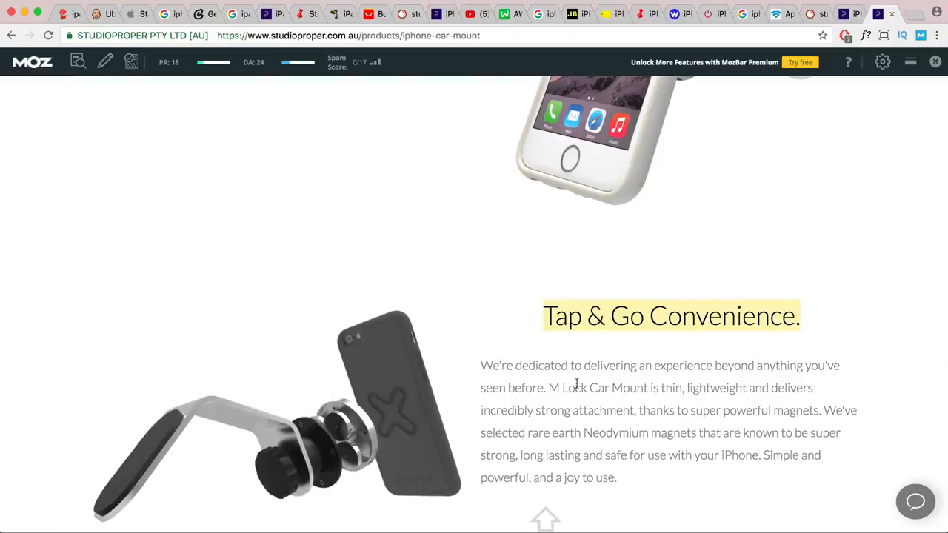
pyautogui.moveTo(626, 475); pyautogui.dragTo(482, 372)
pyautogui.scroll(8, 482, 371)
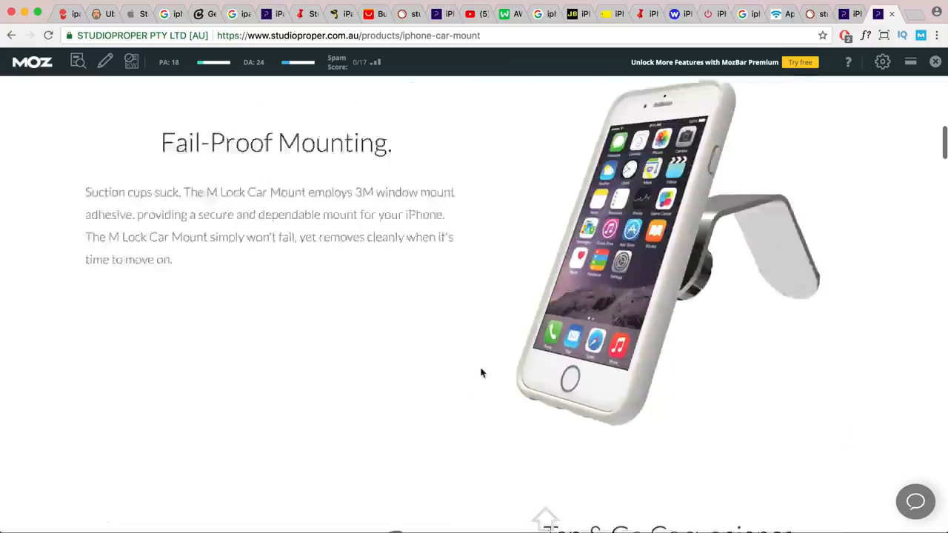
pyautogui.scroll(9, 479, 376)
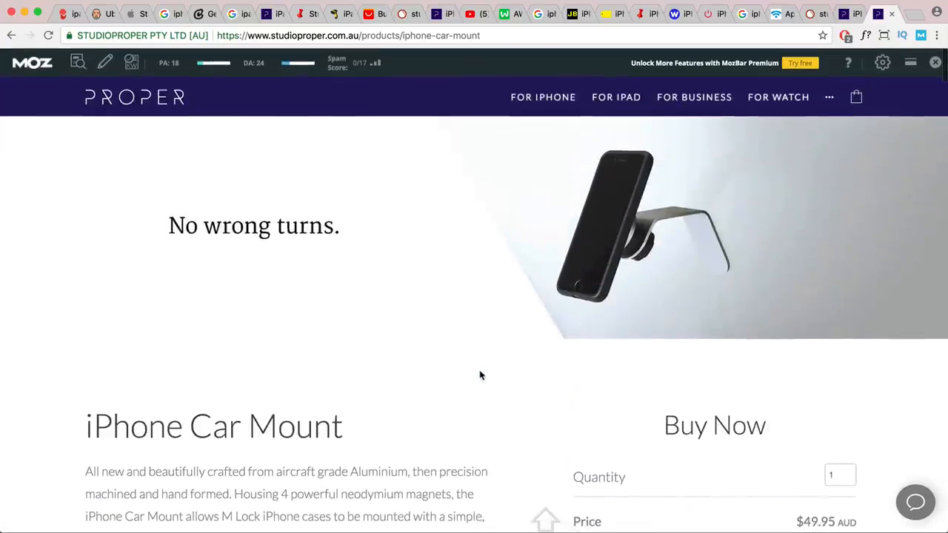
# Search Google in a new browser tab for "ipad stands for bed".
pyautogui.click(831, 16)
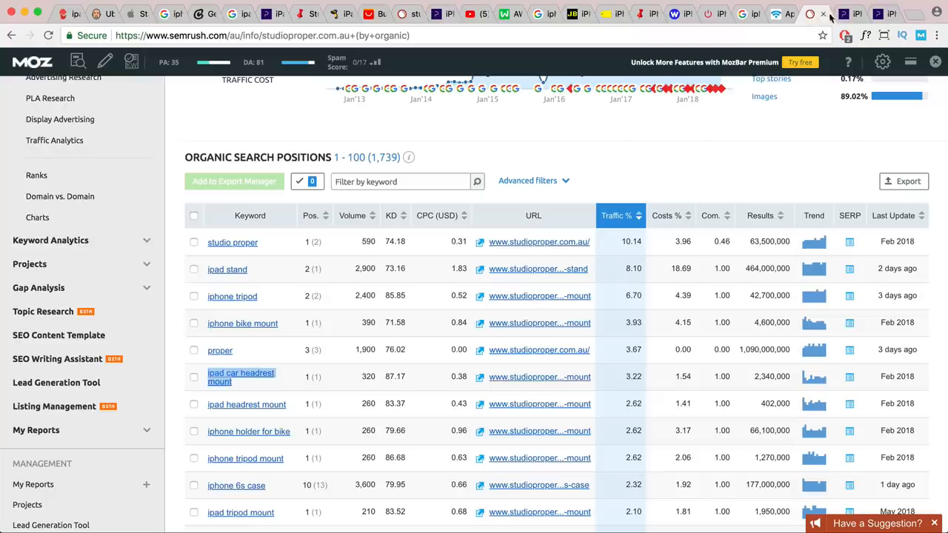
pyautogui.click(915, 17)
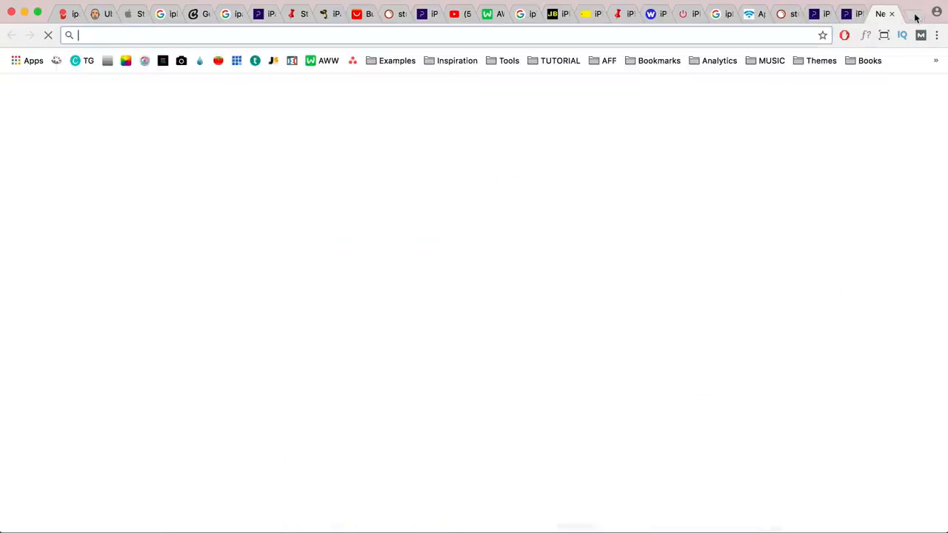
pyautogui.write('ipad stands')
pyautogui.press('Return')
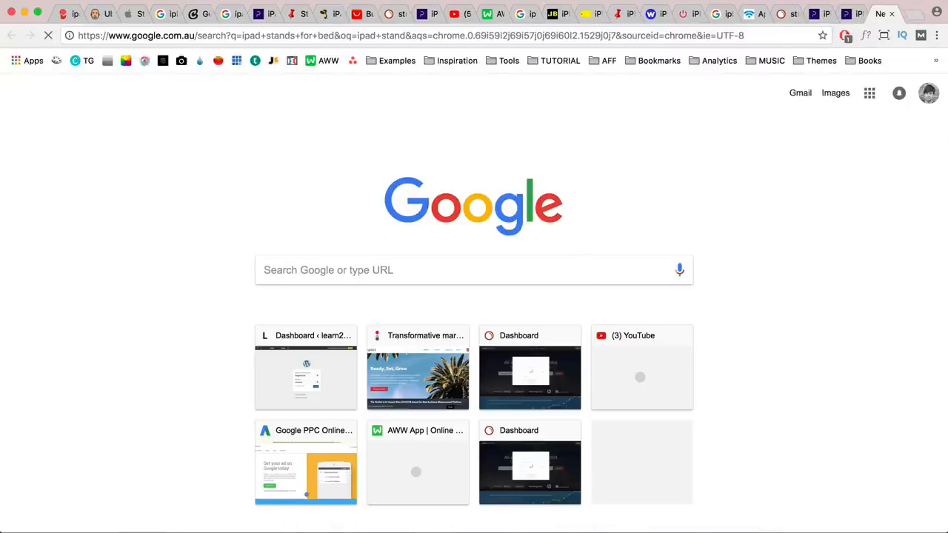
pyautogui.scroll(-3, 585, 165)
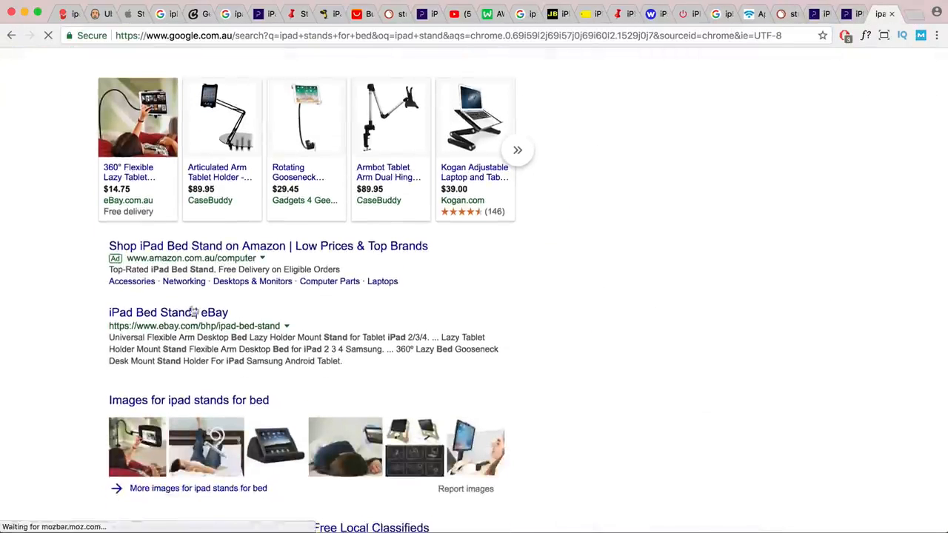
# Open the eBay iPad Bed Stand, the 360º Rotating Tablet Lazy Bed Stand and further organic results in new tabs.
pyautogui.rightClick(195, 317)
pyautogui.click(215, 321)
pyautogui.scroll(-1, 207, 318)
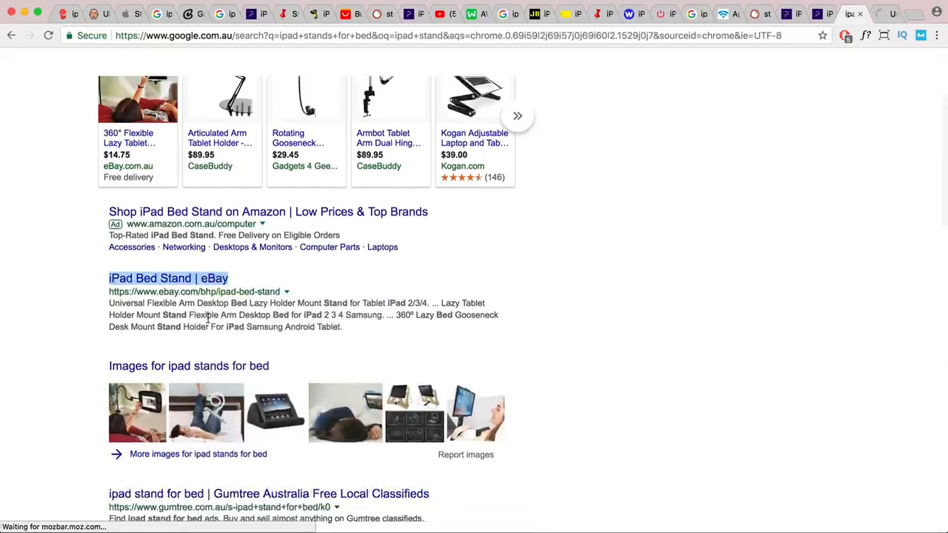
pyautogui.scroll(-8, 207, 318)
pyautogui.rightClick(198, 334)
pyautogui.click(215, 337)
pyautogui.scroll(-1, 254, 273)
pyautogui.scroll(-4, 253, 276)
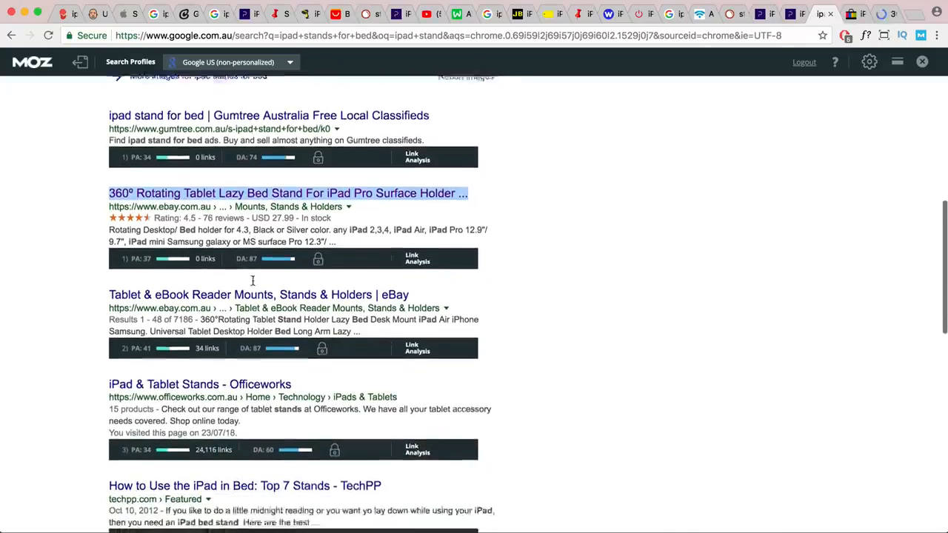
pyautogui.scroll(-3, 252, 280)
pyautogui.rightClick(222, 321)
pyautogui.click(237, 329)
pyautogui.scroll(-1, 239, 336)
# Look up the copied query "ipad stands for bed" in KWFinder and sort the suggestions by search volume, highest first.
pyautogui.scroll(10, 238, 335)
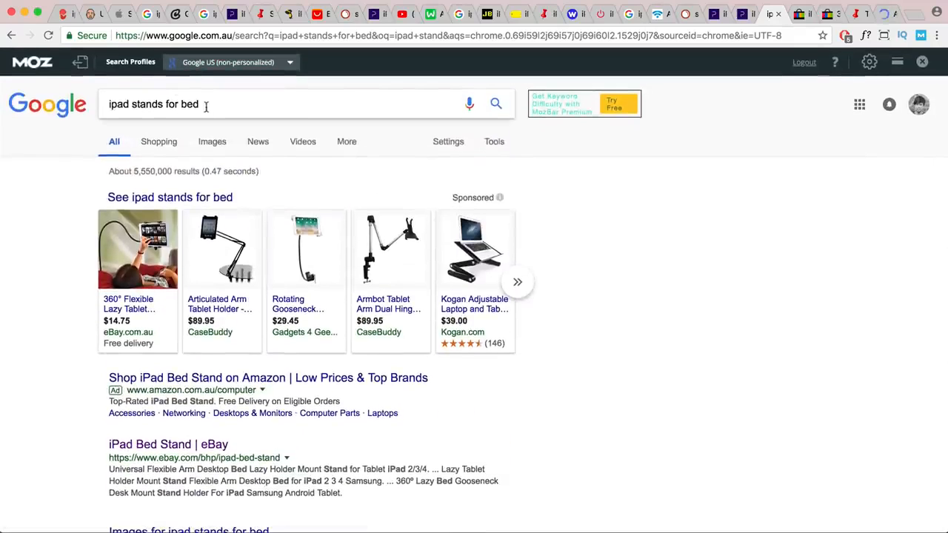
pyautogui.tripleClick(196, 108)
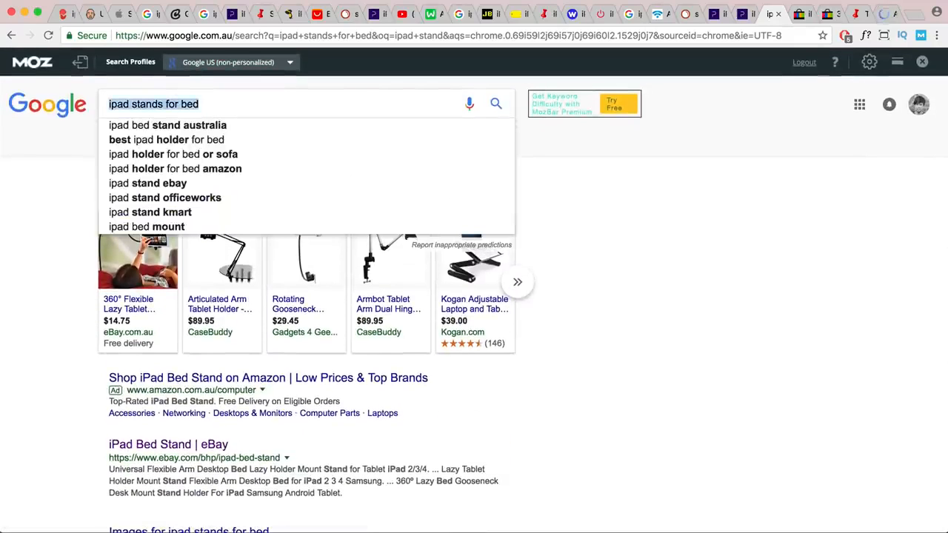
pyautogui.click(67, 13)
pyautogui.press('super+a')
pyautogui.press('super+v')
pyautogui.click(444, 155)
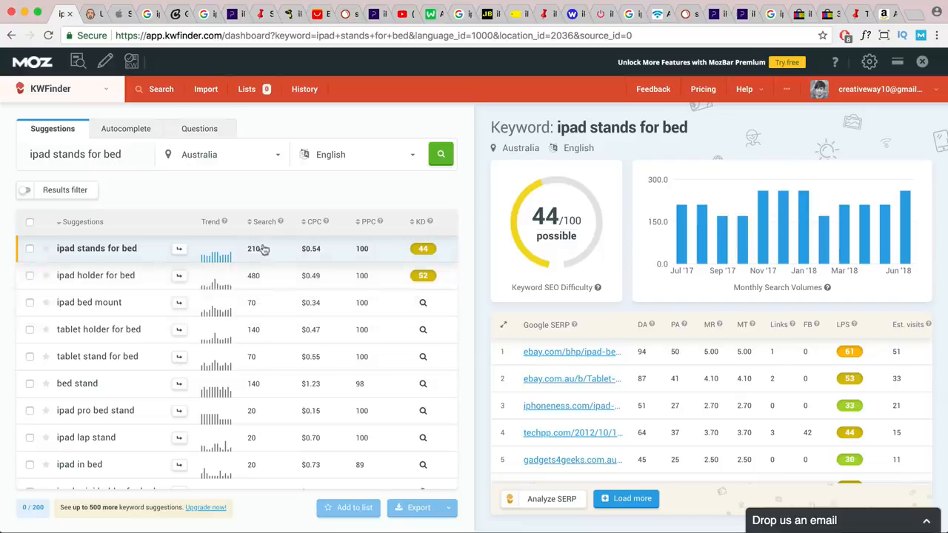
pyautogui.click(251, 222)
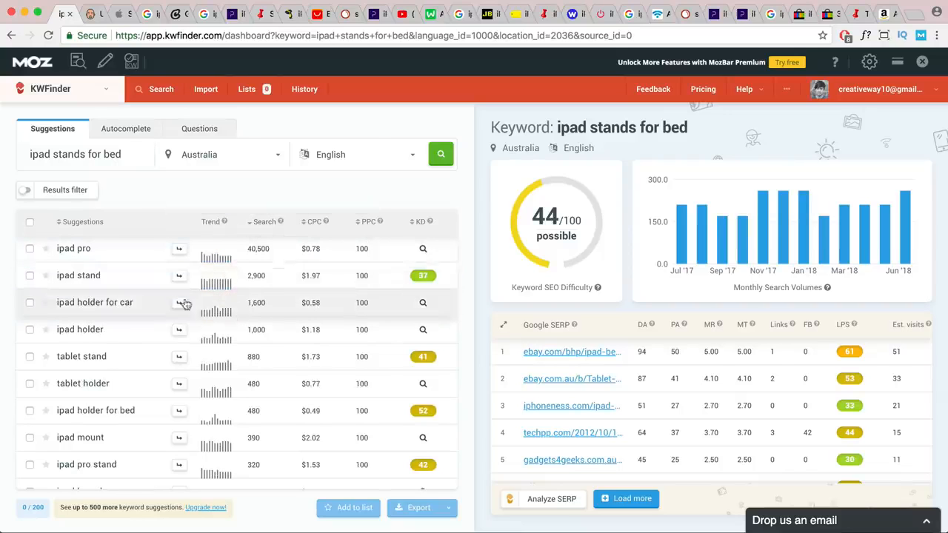
pyautogui.scroll(-3, 203, 329)
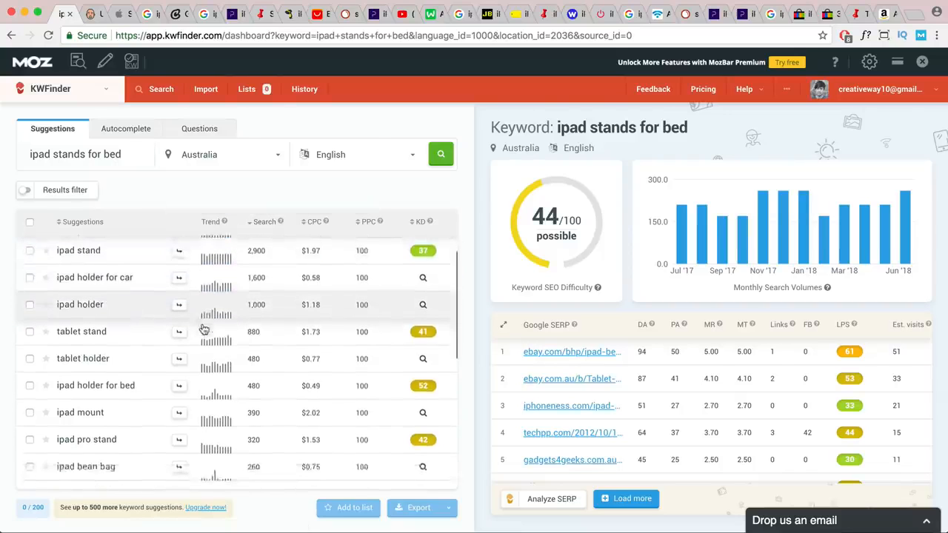
# Look up the suggestion "ipad holder for bed" in KWFinder and examine its Google SERP results and related keyword suggestions.
pyautogui.click(179, 333)
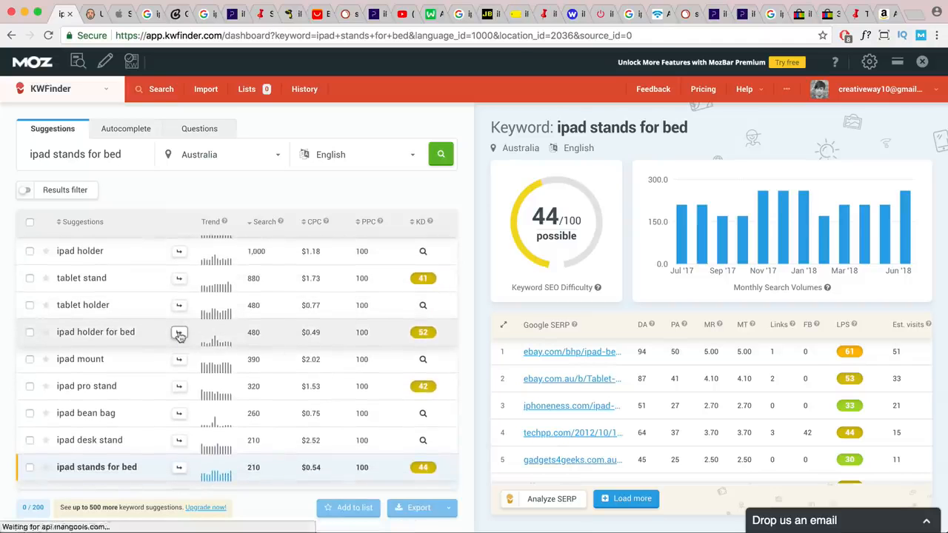
pyautogui.scroll(-3, 740, 364)
pyautogui.scroll(-1, 768, 365)
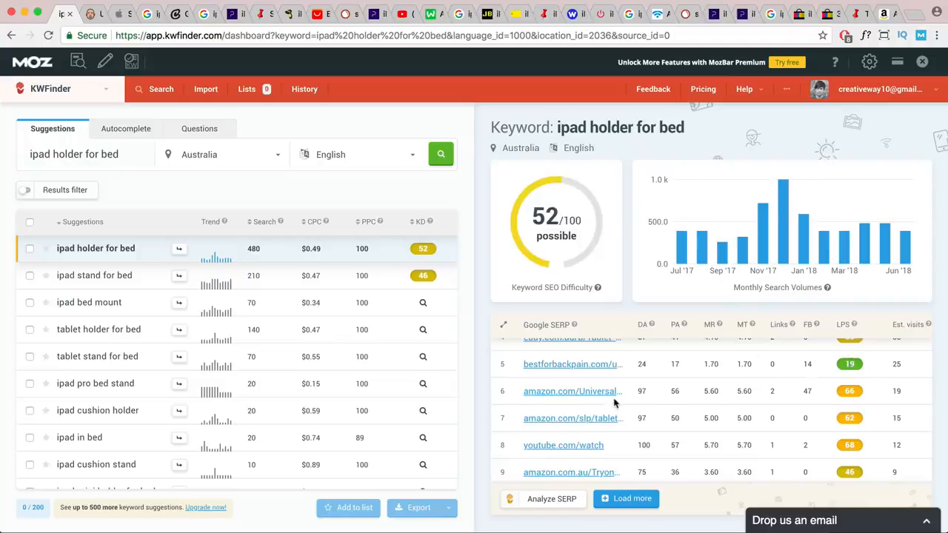
pyautogui.scroll(3, 614, 402)
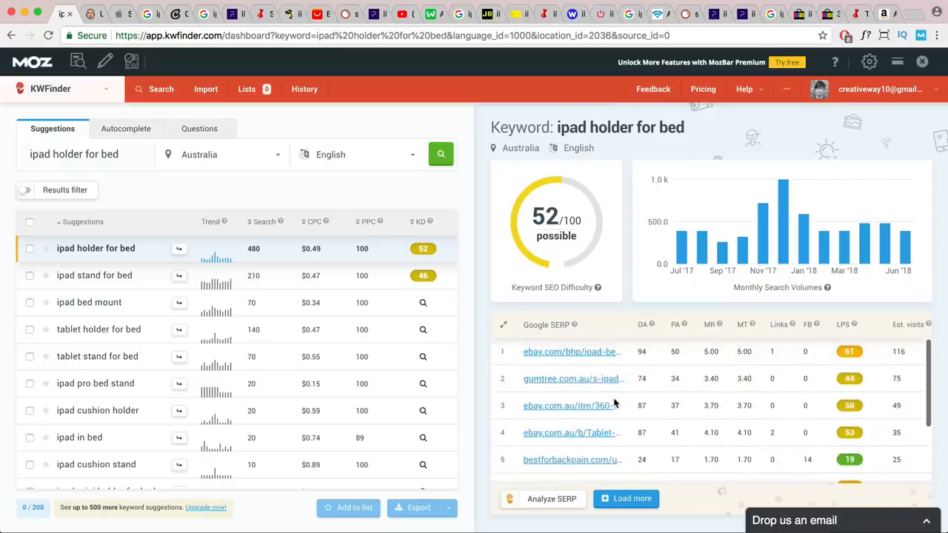
pyautogui.scroll(-3, 613, 402)
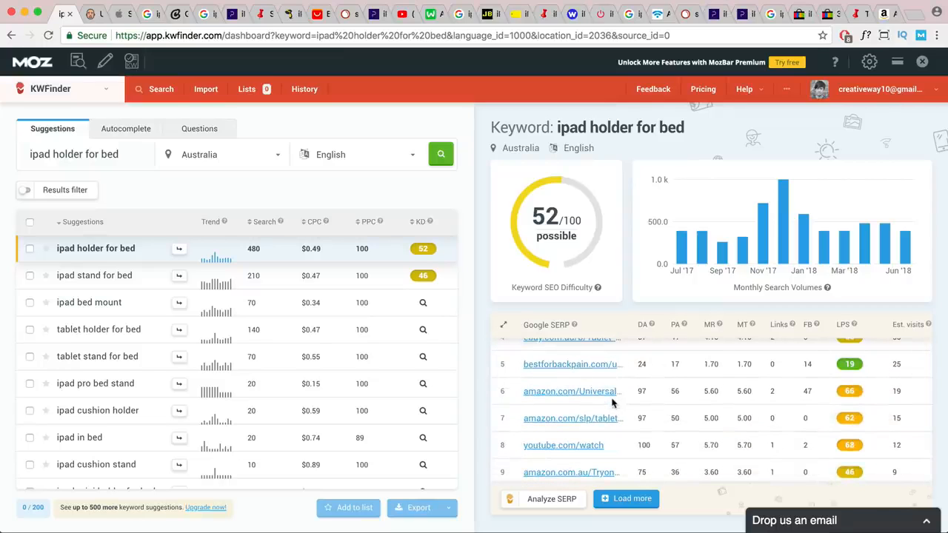
pyautogui.scroll(-5, 259, 304)
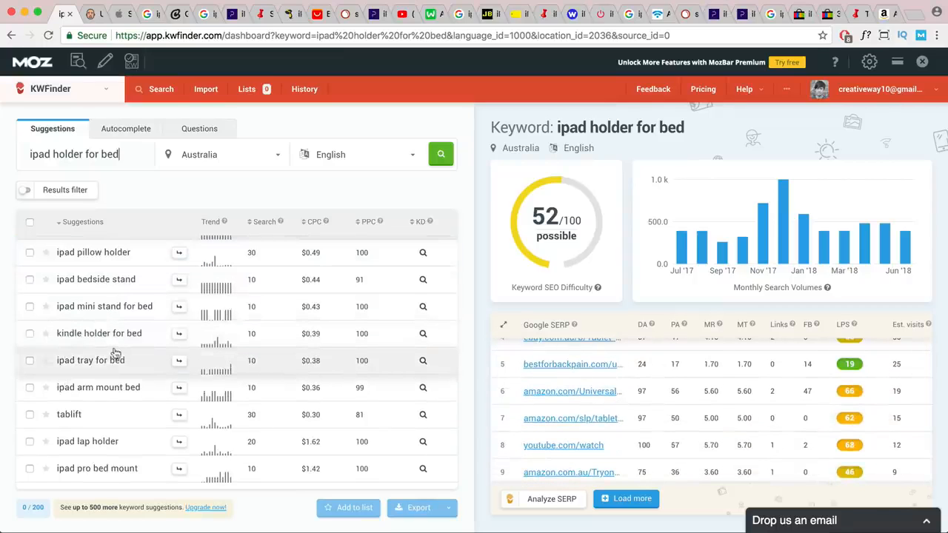
pyautogui.scroll(-5, 115, 355)
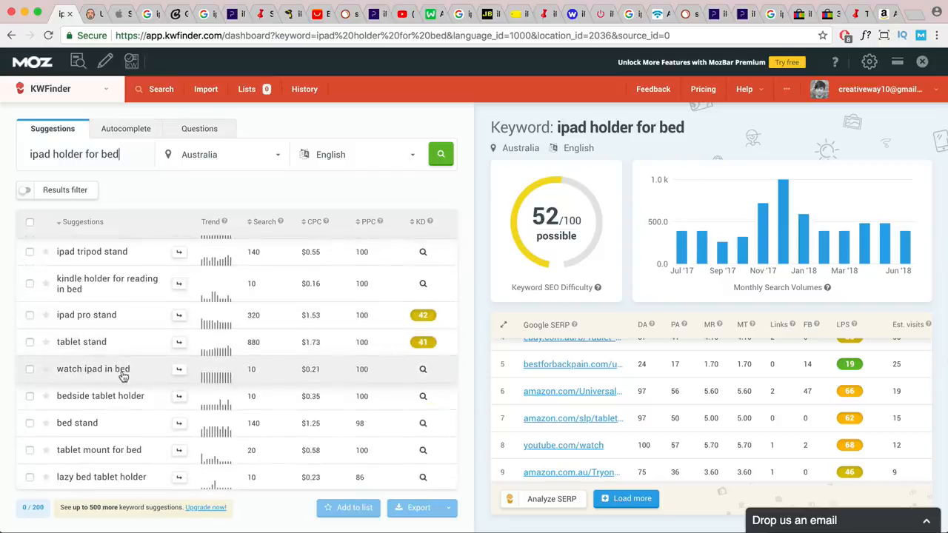
pyautogui.scroll(-3, 123, 376)
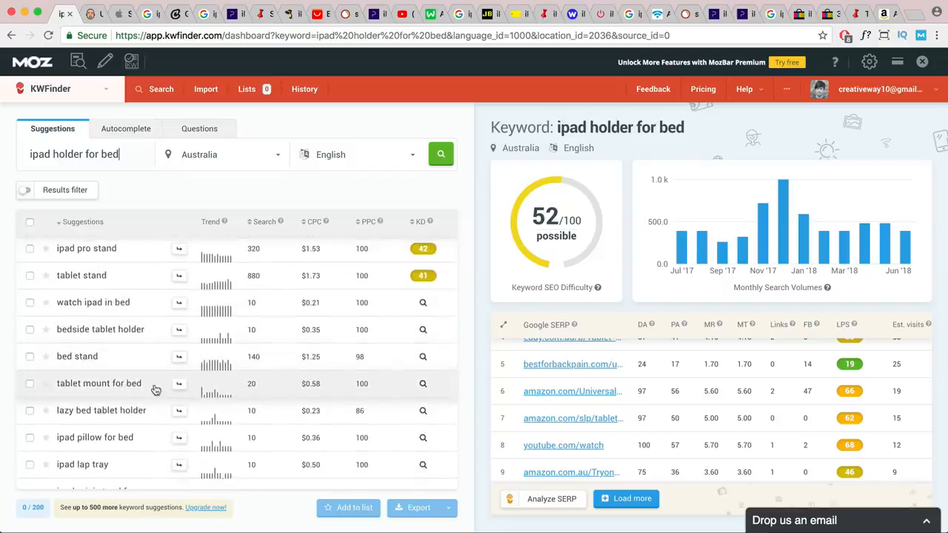
pyautogui.scroll(-4, 161, 390)
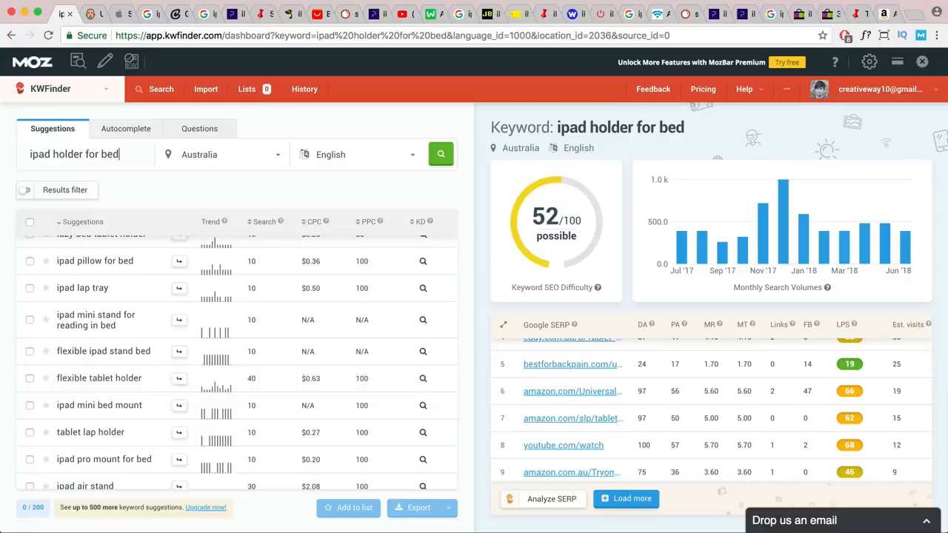
# Copy "ipad stands for pos" from the notes and look it up in KWFinder.
pyautogui.press('super+Tab')
pyautogui.click(867, 476)
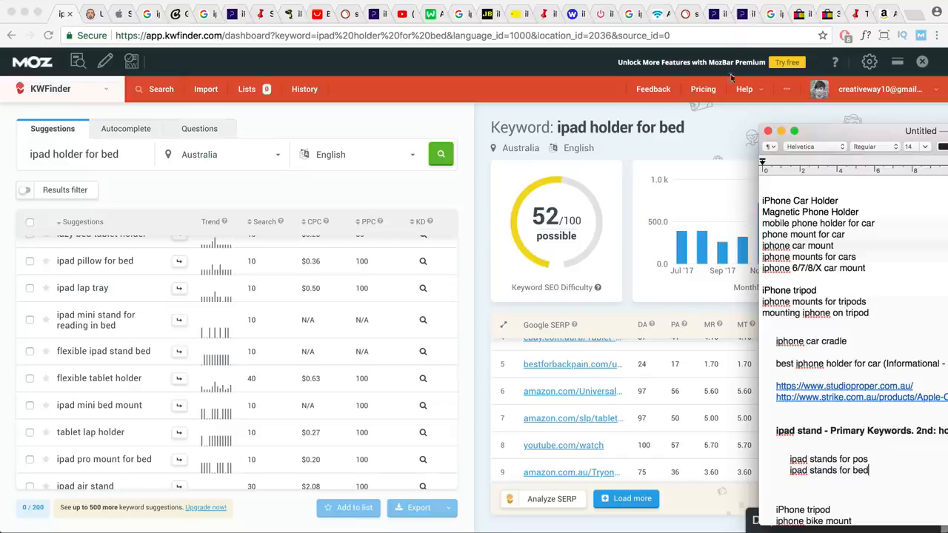
pyautogui.write('ipad car headrest mount')
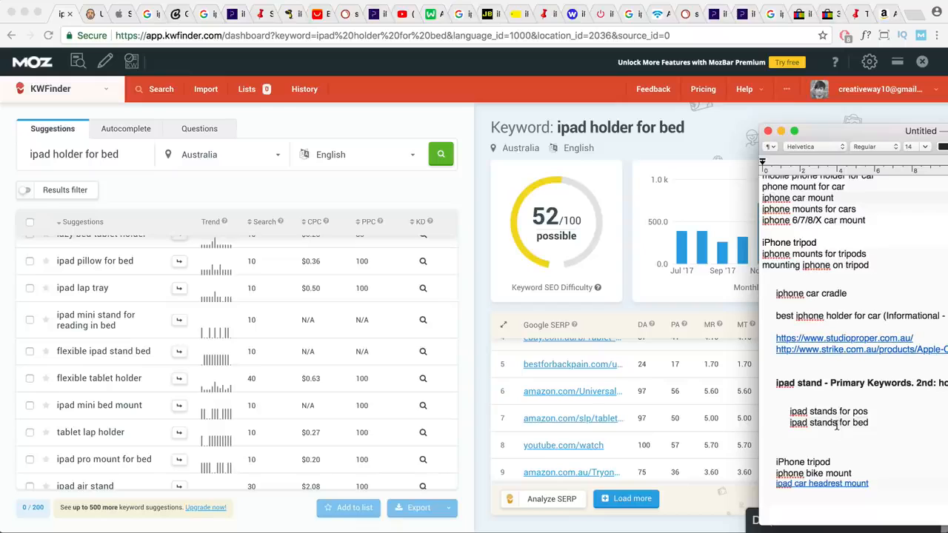
pyautogui.moveTo(868, 411); pyautogui.dragTo(789, 411)
pyautogui.press('super+c')
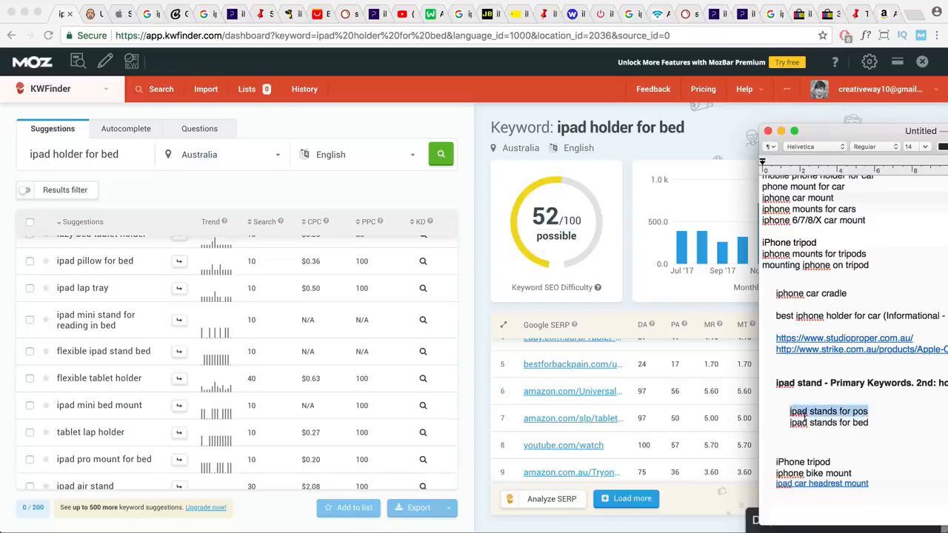
pyautogui.click(133, 157)
pyautogui.press('super+a')
pyautogui.press('super+v')
pyautogui.click(443, 163)
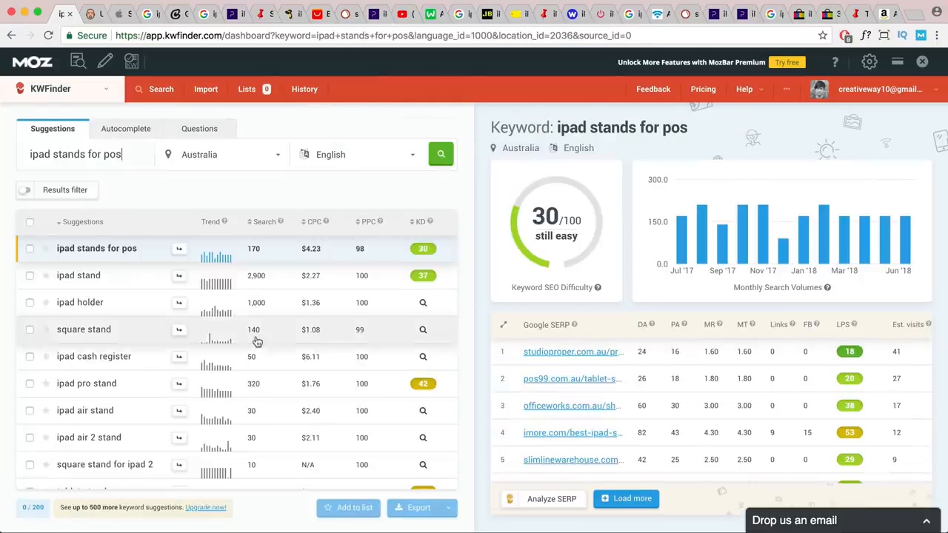
# Change the KWFinder query to "ipad stand for pos", run it and review the ranking pages in the Google SERP.
pyautogui.click(85, 154)
pyautogui.press('BackSpace')
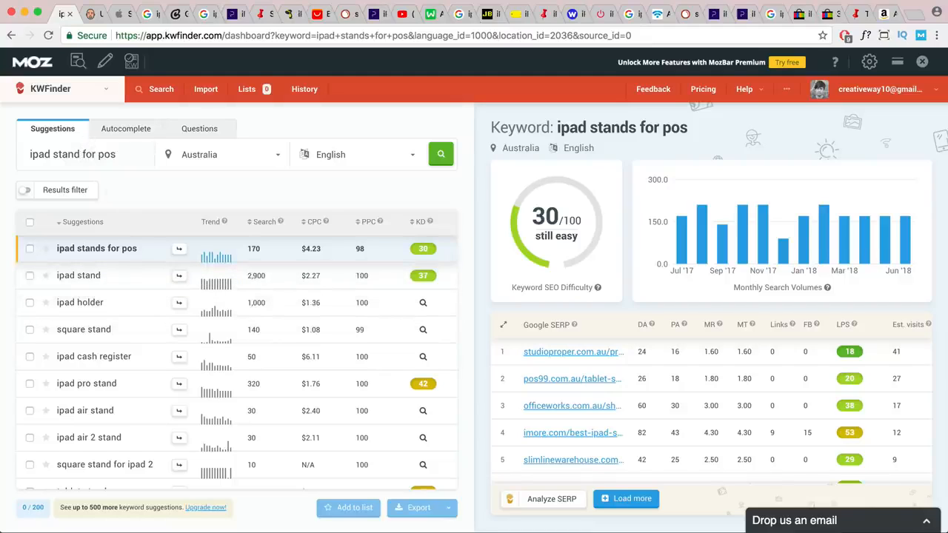
pyautogui.click(441, 155)
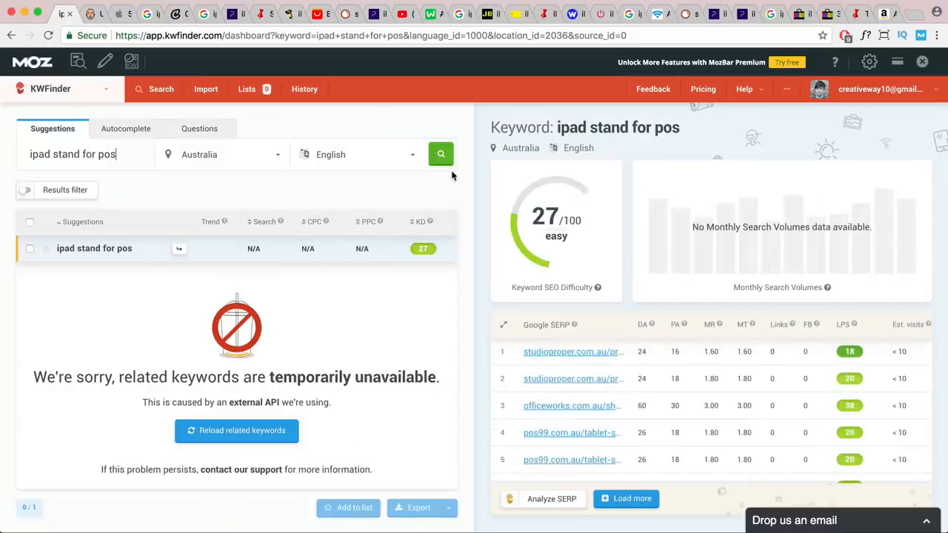
pyautogui.scroll(-1, 645, 360)
pyautogui.scroll(-1, 649, 366)
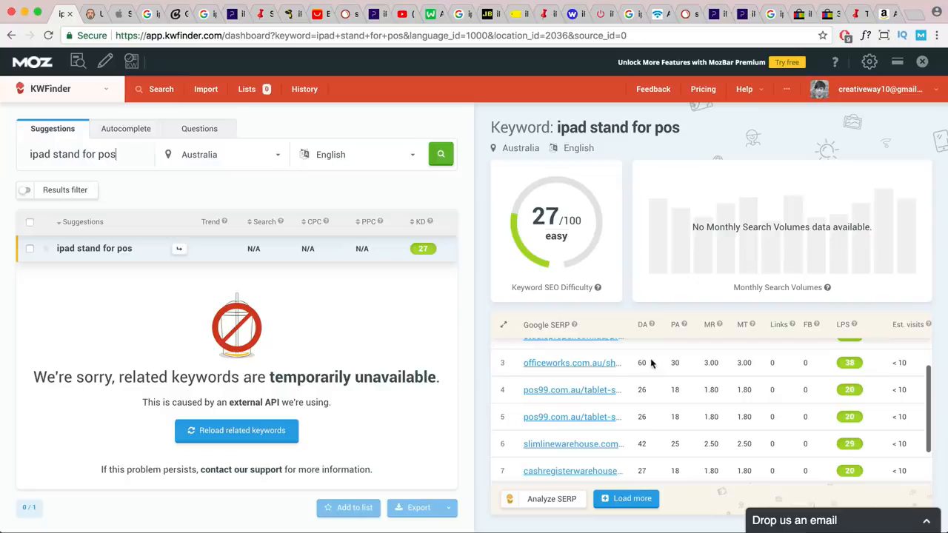
pyautogui.scroll(2, 735, 399)
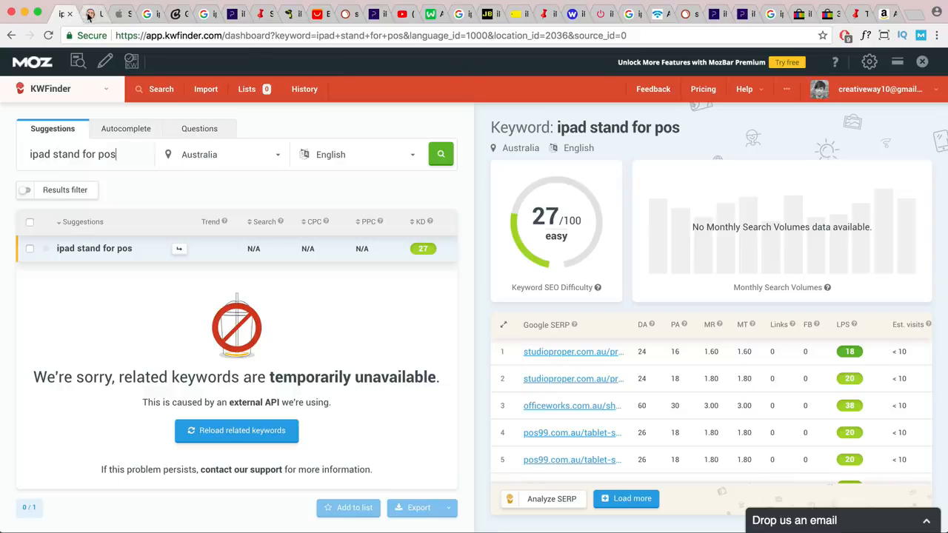
# Copy the query "ipad stand for pos" and look it up in Ubersuggest.
pyautogui.moveTo(116, 154); pyautogui.dragTo(30, 154)
pyautogui.press('super+c')
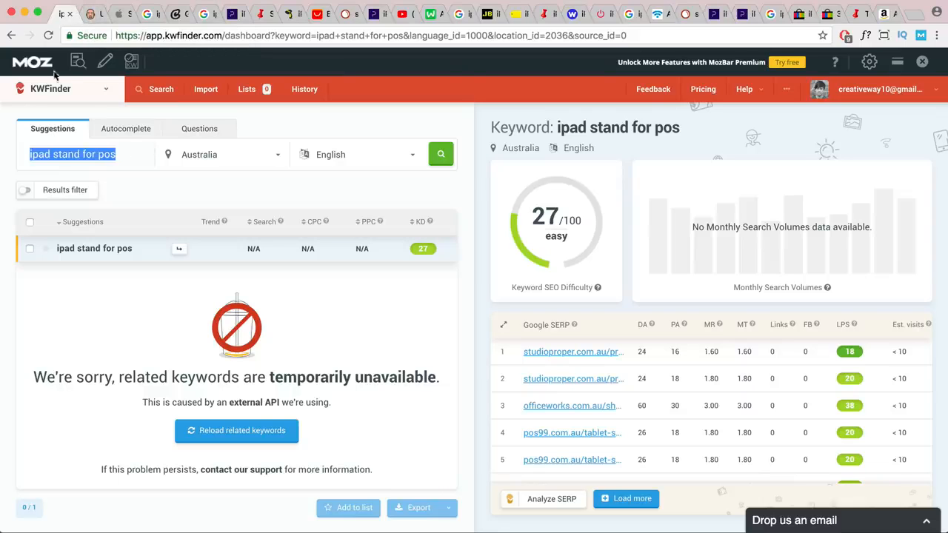
pyautogui.click(92, 13)
pyautogui.scroll(10, 255, 197)
pyautogui.tripleClick(293, 254)
pyautogui.press('super+v')
pyautogui.click(663, 260)
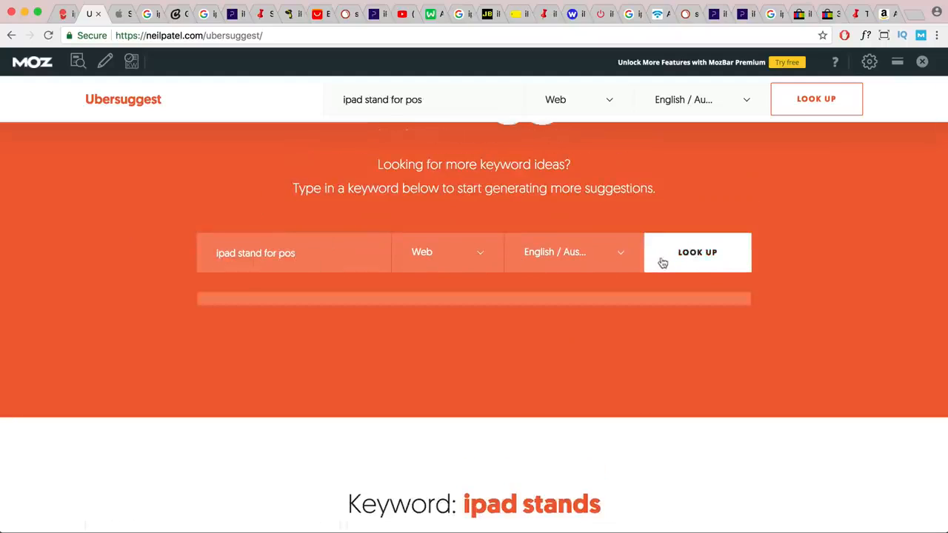
pyautogui.click(917, 16)
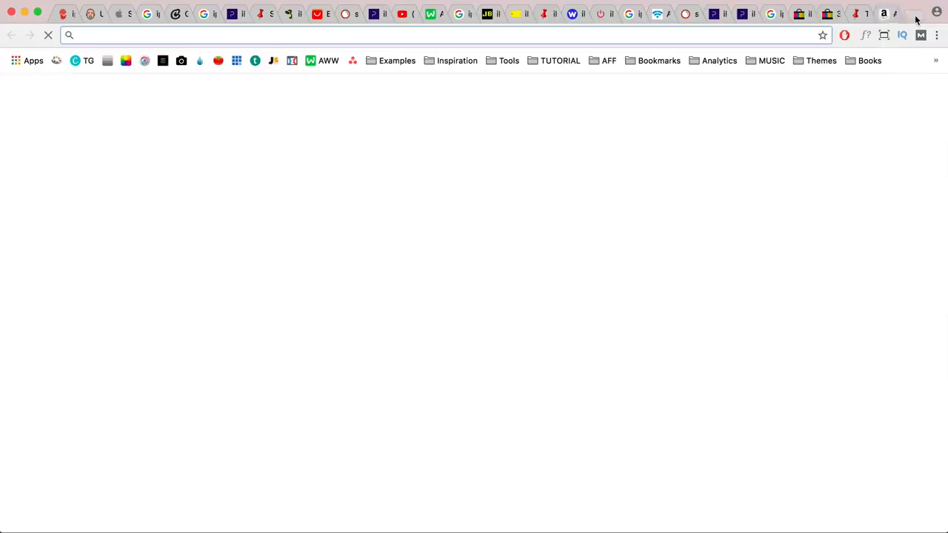
pyautogui.click(64, 15)
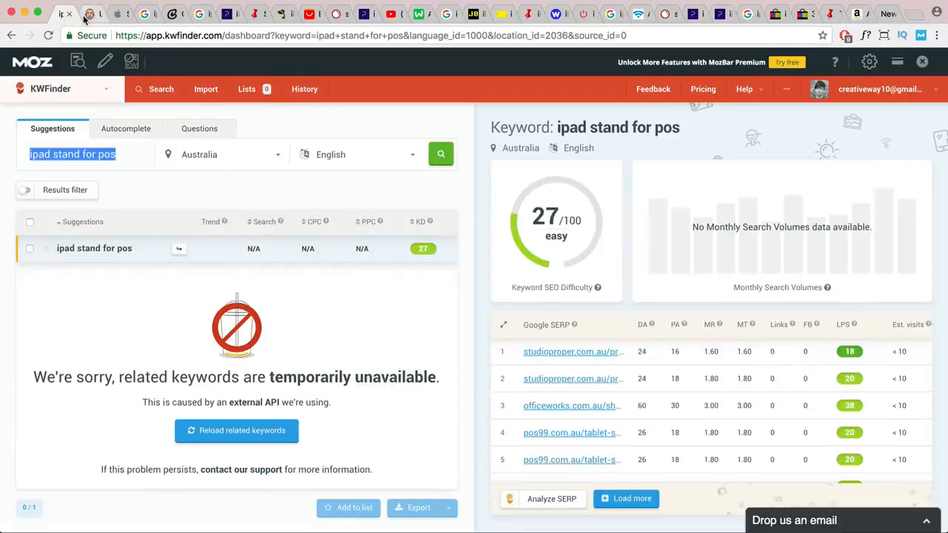
pyautogui.click(87, 15)
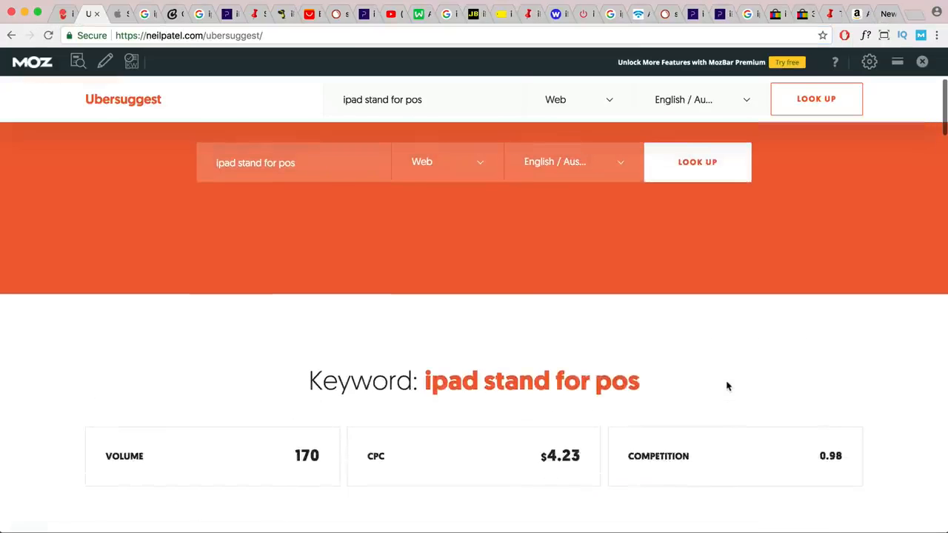
# Examine the search volume and the list of keyword ideas for "ipad stand for pos".
pyautogui.moveTo(296, 456); pyautogui.dragTo(324, 459)
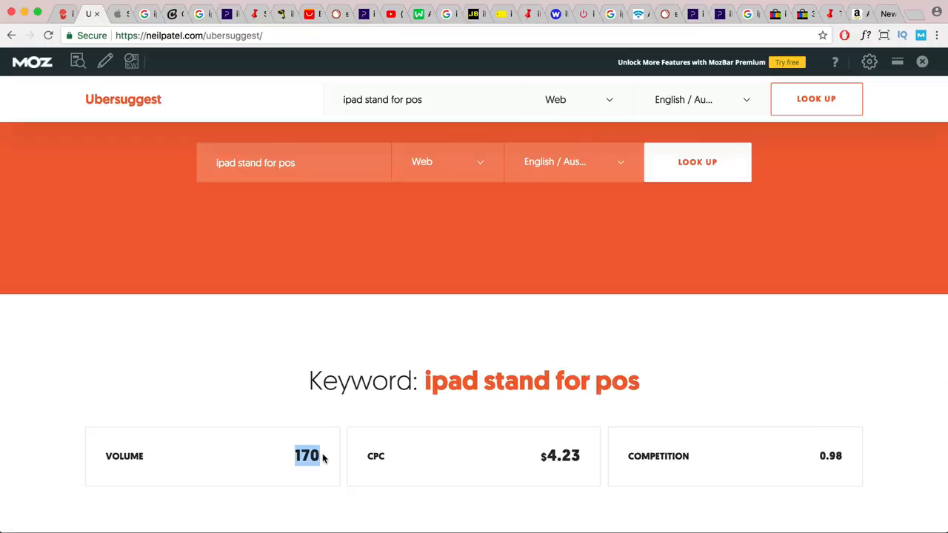
pyautogui.scroll(1, 324, 458)
pyautogui.scroll(-1, 324, 458)
pyautogui.scroll(1, 324, 459)
pyautogui.scroll(-1, 323, 459)
pyautogui.scroll(1, 324, 459)
pyautogui.scroll(-5, 299, 292)
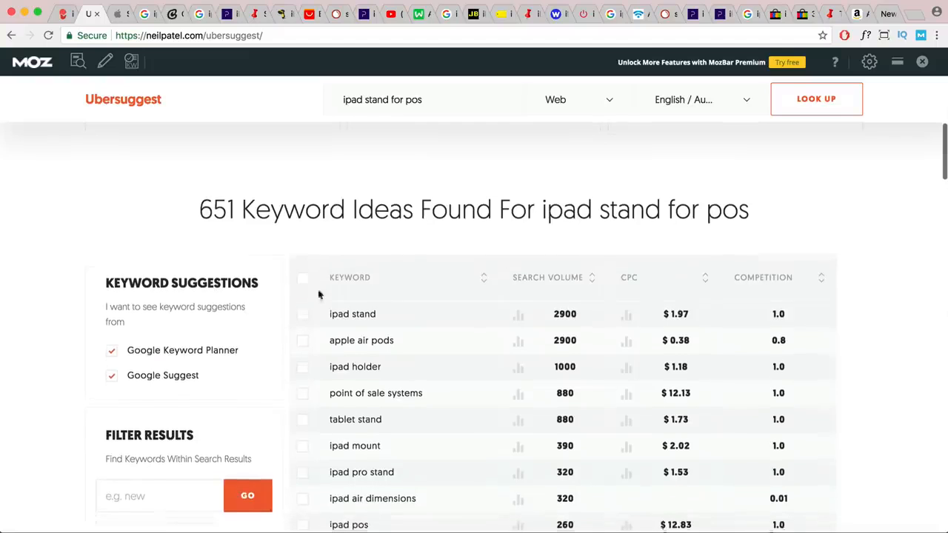
pyautogui.scroll(-2, 493, 342)
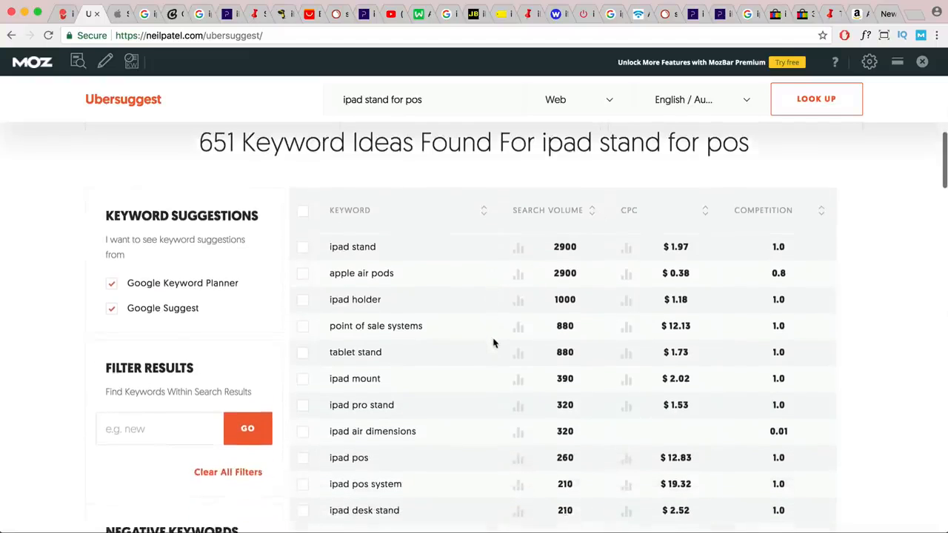
# Filter the keyword ideas by "pos" and check the "ipad stand for pos" entry in the filtered list.
pyautogui.click(164, 406)
pyautogui.write('pos')
pyautogui.click(239, 413)
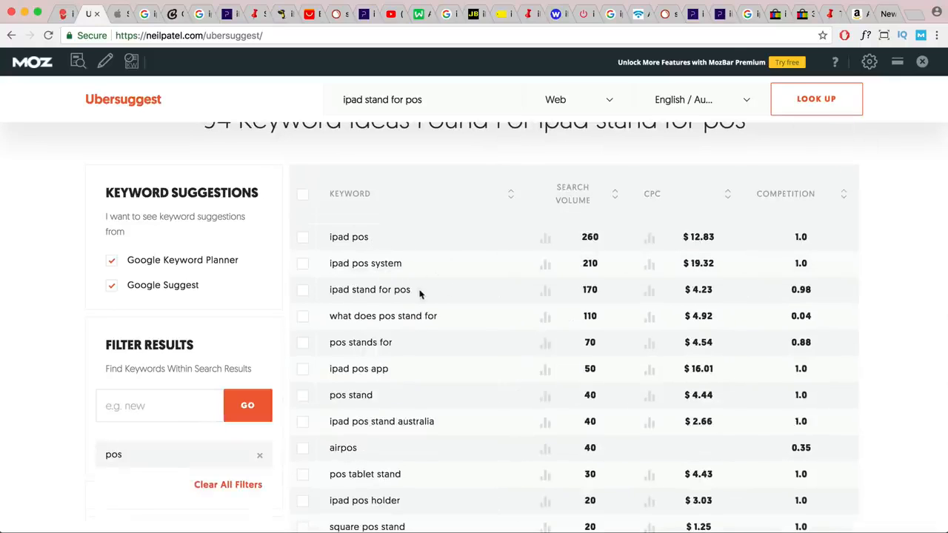
pyautogui.moveTo(413, 293); pyautogui.dragTo(286, 212)
pyautogui.scroll(-2, 330, 291)
pyautogui.click(372, 209)
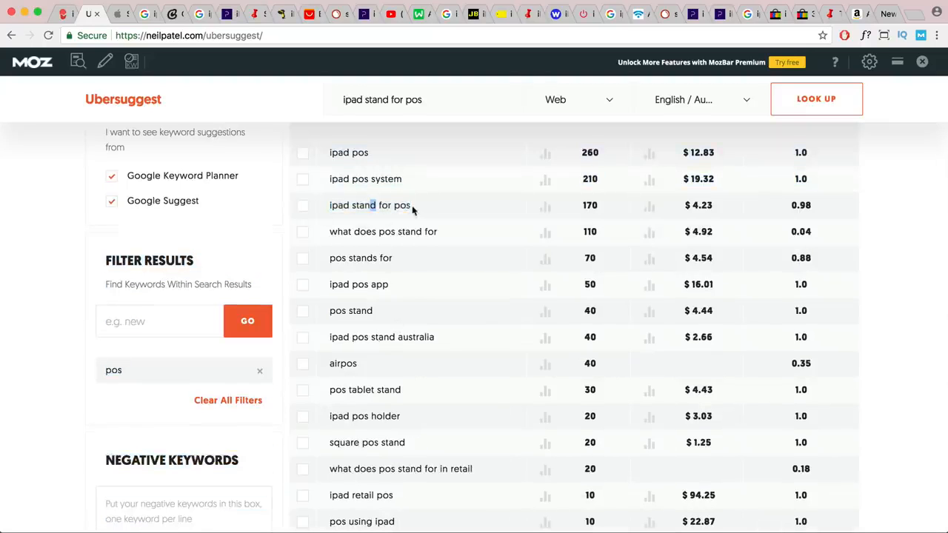
# Copy the keyword "pos tablet stand" and add it after a dash beside "ipad stands for pos" in the notes.
pyautogui.moveTo(410, 393); pyautogui.dragTo(330, 393)
pyautogui.press('super+c')
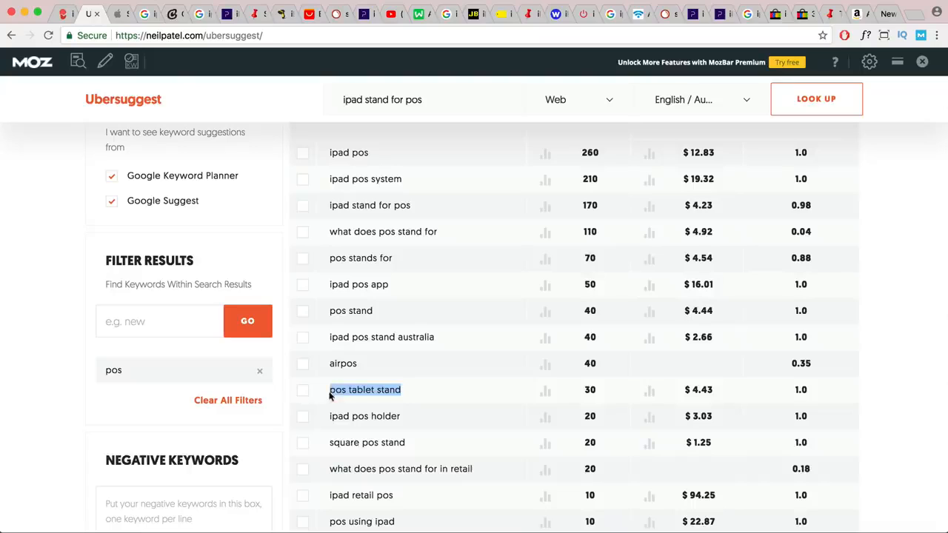
pyautogui.press('super+Tab')
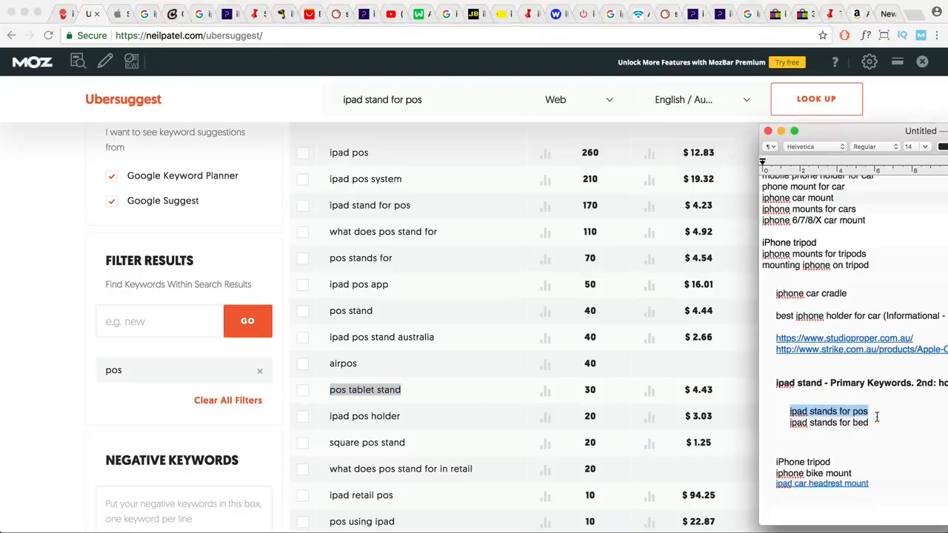
pyautogui.click(879, 412)
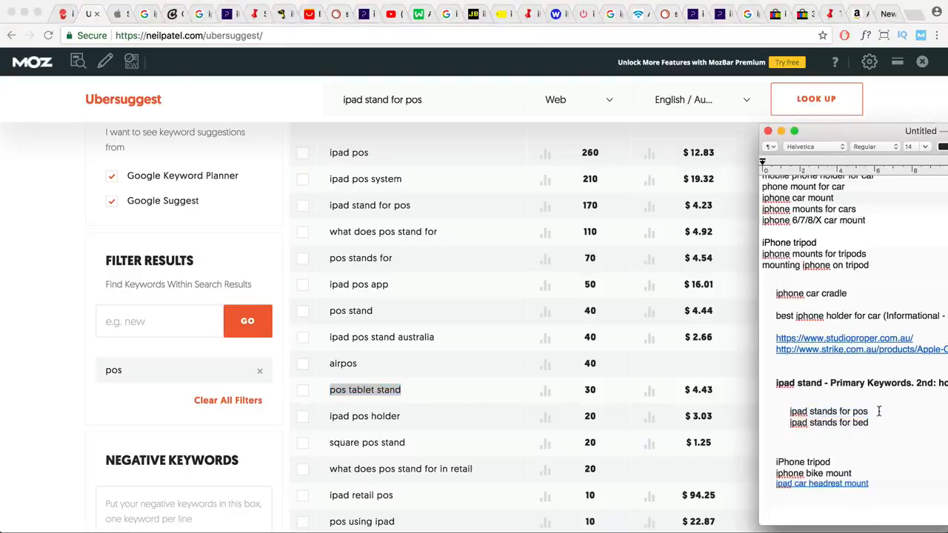
pyautogui.write('-')
pyautogui.press('super+v')
# Add the keyword "ipad pos holder" after "pos tablet stand" in the notes, separated by a comma.
pyautogui.moveTo(410, 419); pyautogui.dragTo(331, 419)
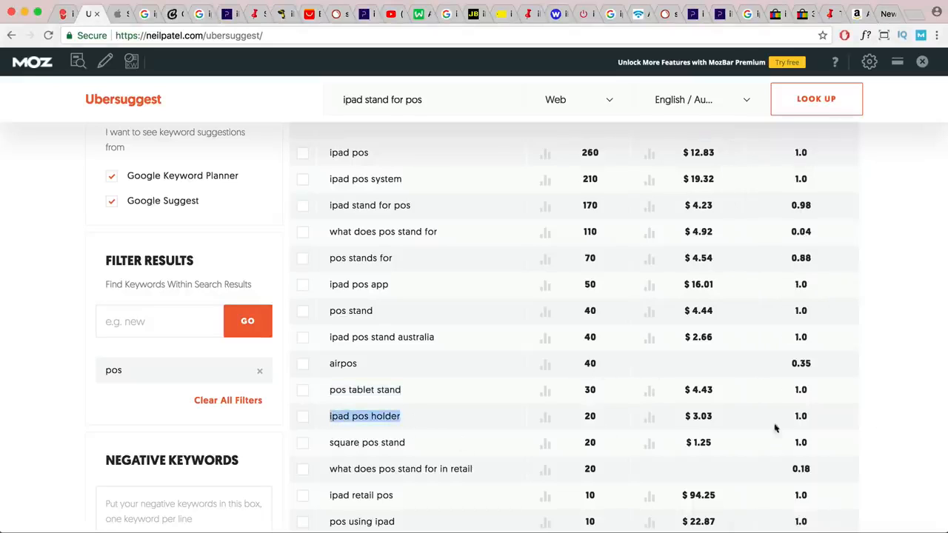
pyautogui.press('super+Tab')
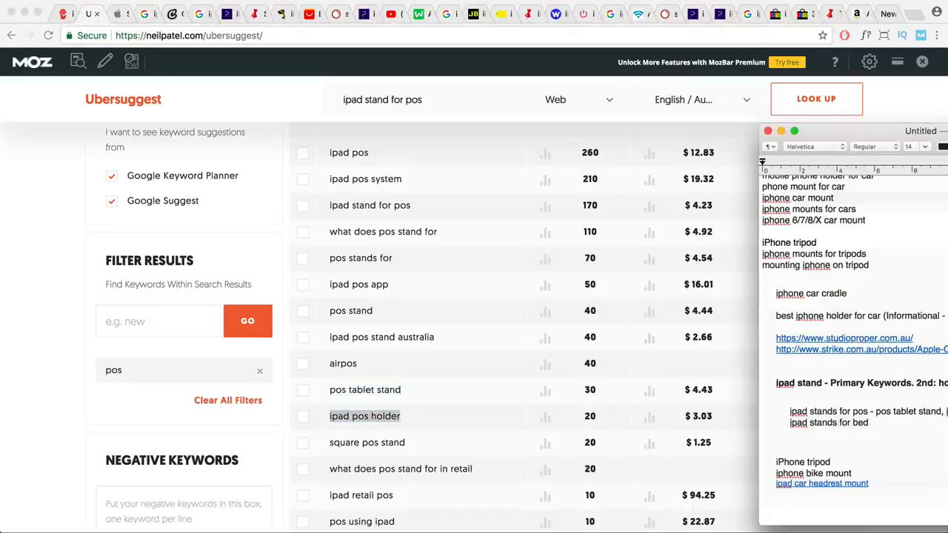
pyautogui.press('super+Tab')
# Copy the keyword "ipad mini pos stand" and add it to the end of the "ipad stands for pos" line in the notes.
pyautogui.scroll(-5, 421, 445)
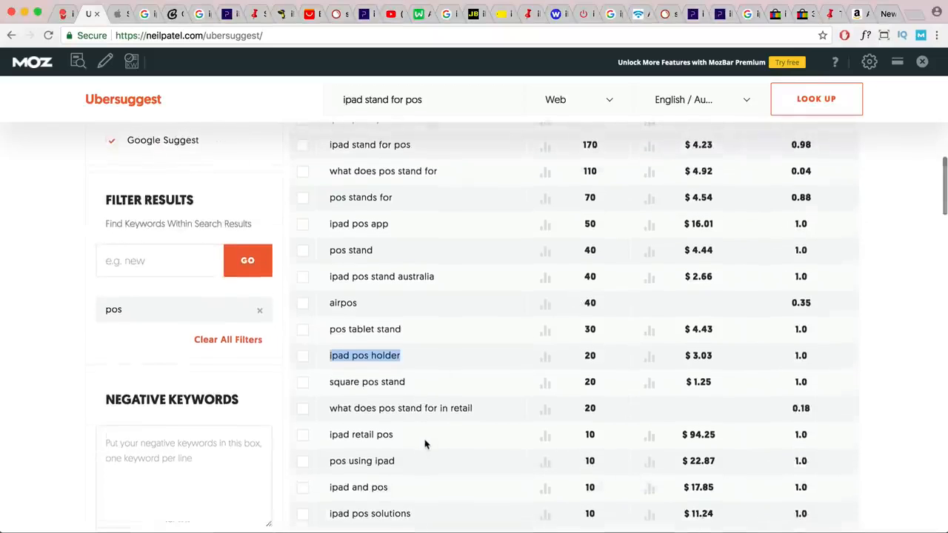
pyautogui.scroll(-1, 426, 444)
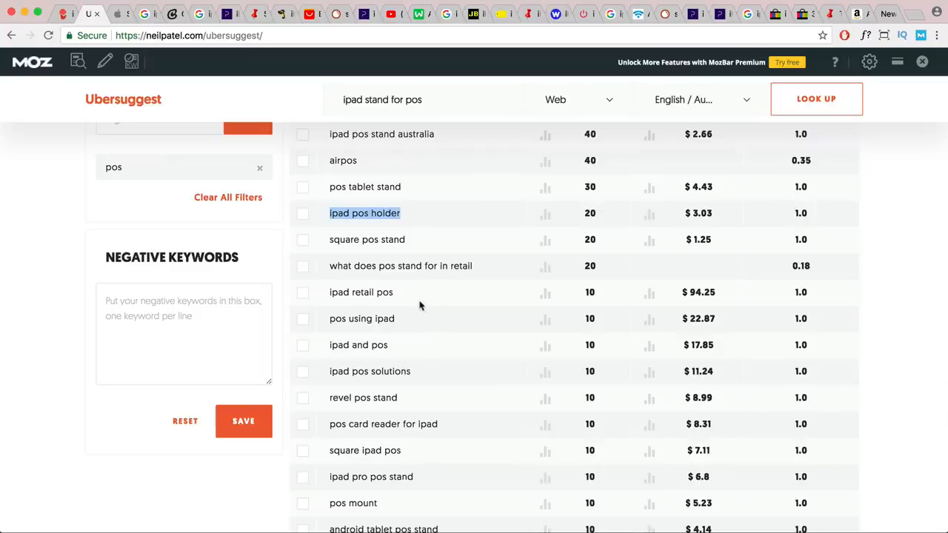
pyautogui.scroll(-5, 386, 296)
pyautogui.tripleClick(366, 385)
pyautogui.press('super+c')
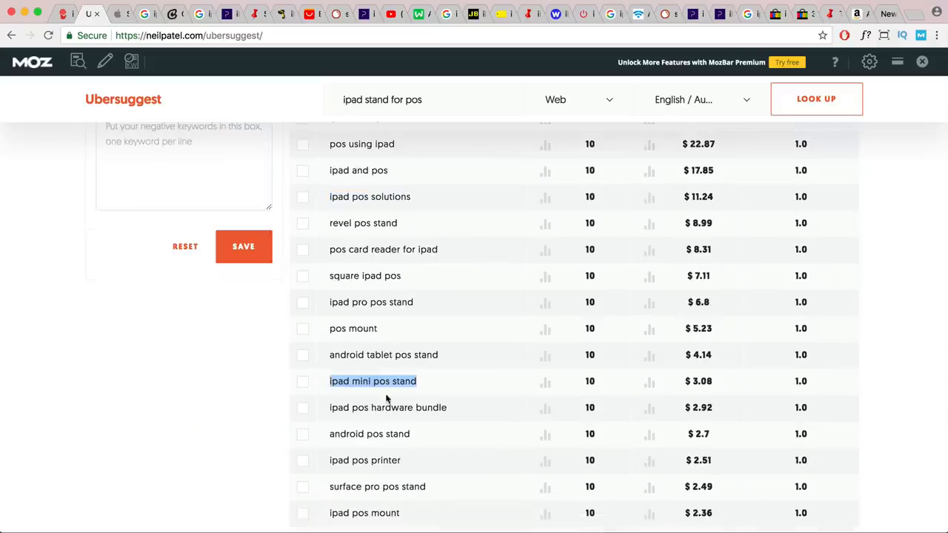
pyautogui.press('super+Tab')
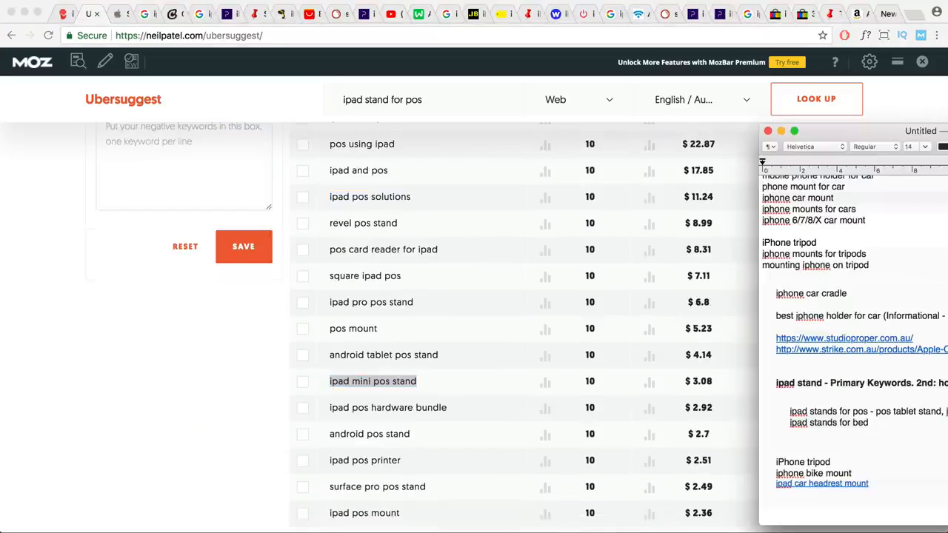
pyautogui.press('super+v')
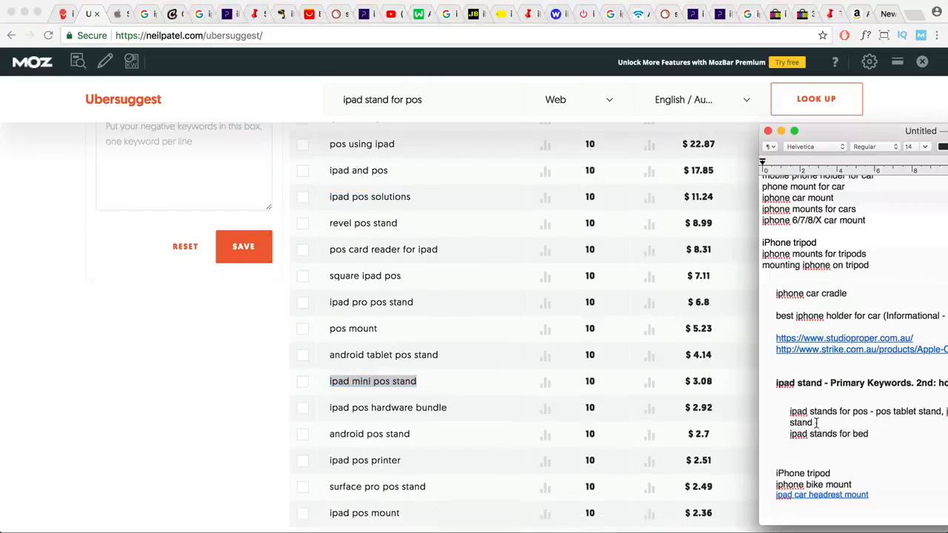
# Make "ipad stands for pos" and "ipad stands for bed" bold in the notes and put a dash after "ipad stands for bed".
pyautogui.moveTo(868, 411); pyautogui.dragTo(788, 411)
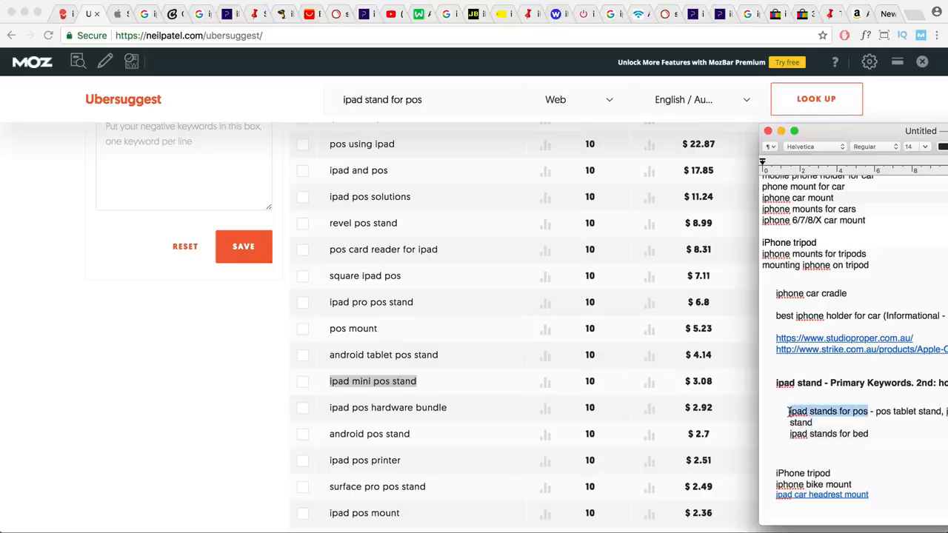
pyautogui.press('super+b')
pyautogui.click(856, 438)
pyautogui.moveTo(870, 437); pyautogui.dragTo(743, 435)
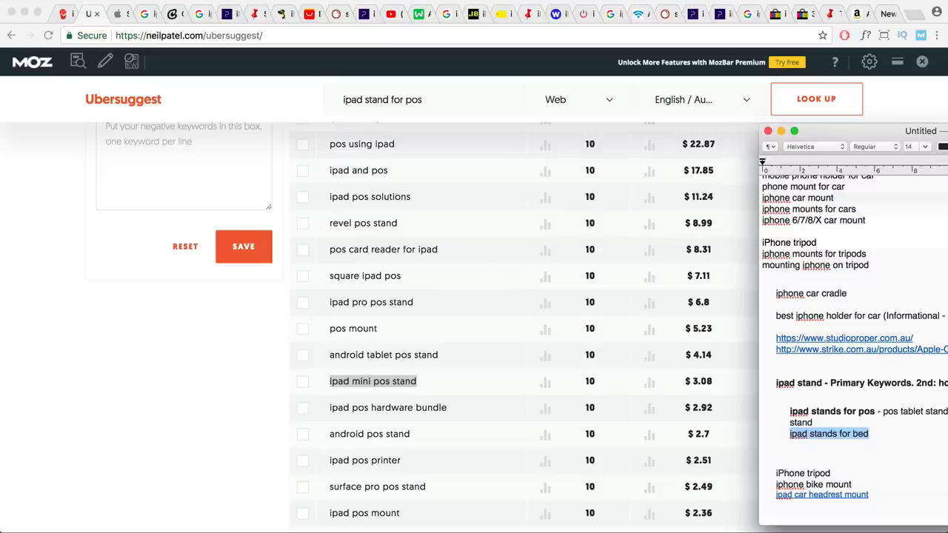
pyautogui.press('super+b')
pyautogui.click(879, 439)
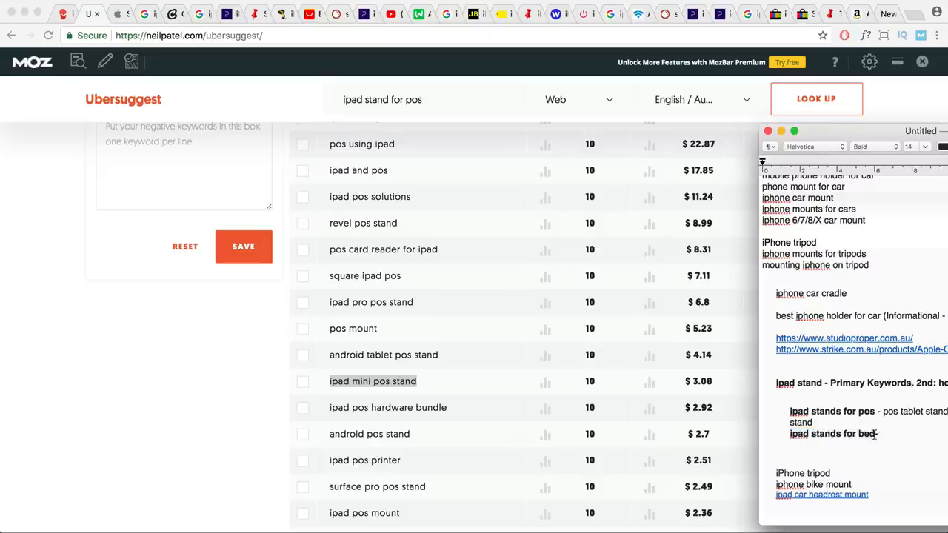
pyautogui.write('-')
# Copy "ipad stands for bed" from the notes and look it up as the new keyword in Ubersuggest.
pyautogui.moveTo(878, 437); pyautogui.dragTo(775, 435)
pyautogui.moveTo(876, 435)
pyautogui.mouseDown()
pyautogui.moveTo(788, 436)
pyautogui.moveTo(875, 434)
pyautogui.mouseUp()
pyautogui.press('super+c')
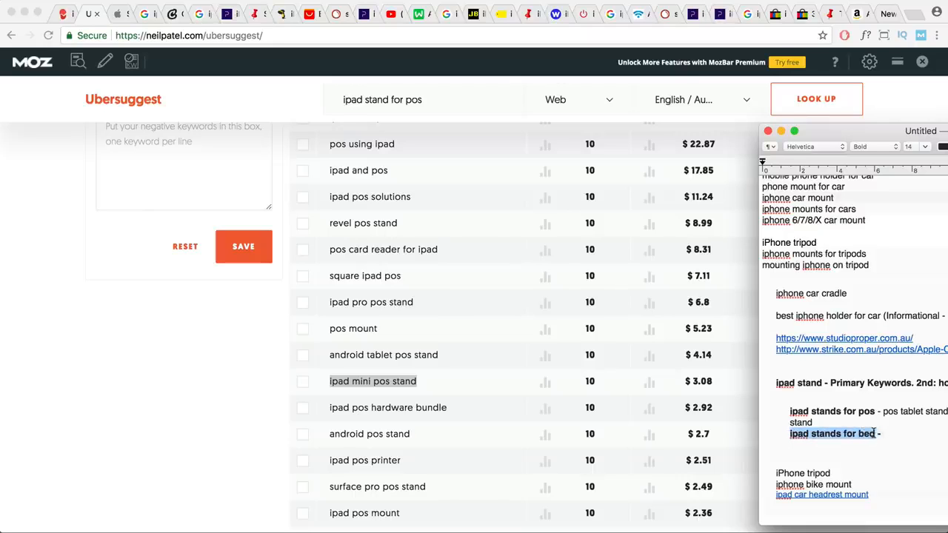
pyautogui.scroll(15, 435, 342)
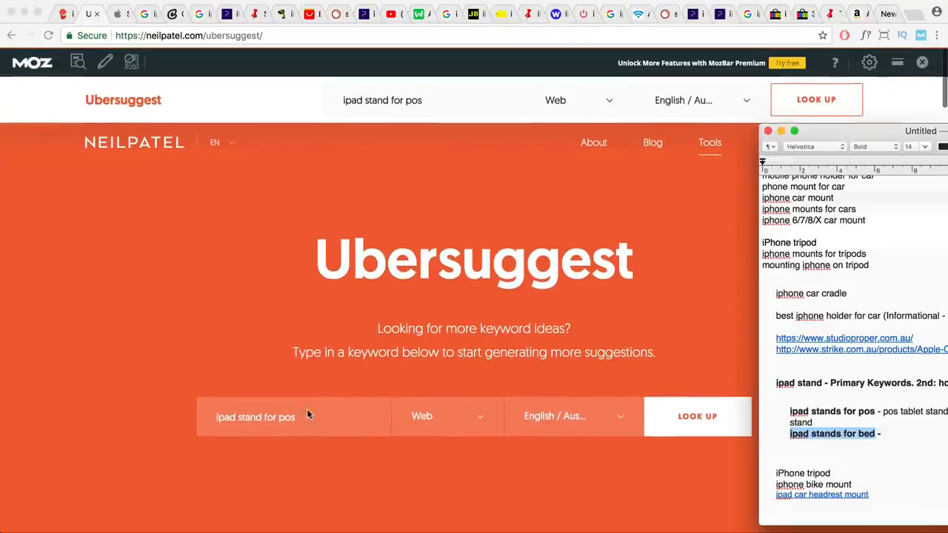
pyautogui.moveTo(306, 416); pyautogui.dragTo(161, 421)
pyautogui.press('super+v')
pyautogui.click(699, 416)
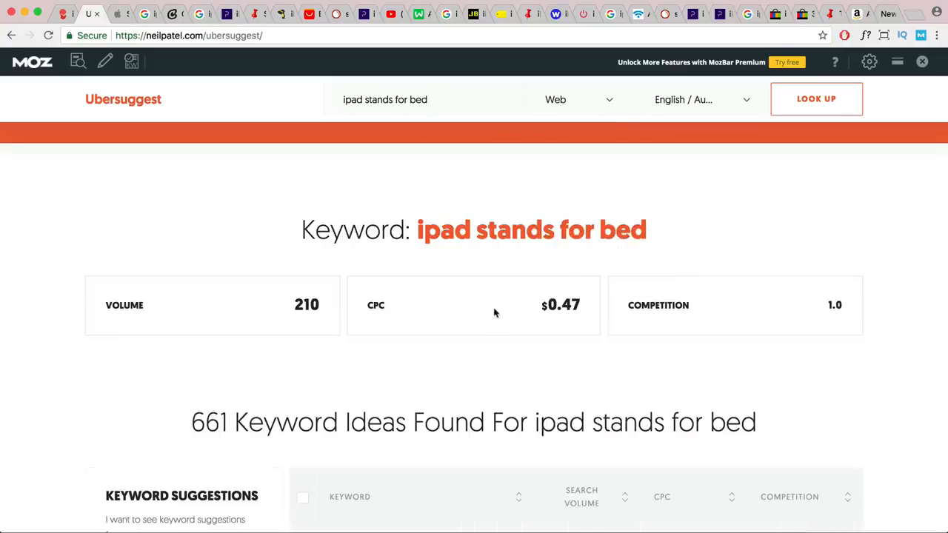
# Filter the keyword ideas for "ipad stands for bed" by "bed".
pyautogui.scroll(-5, 494, 311)
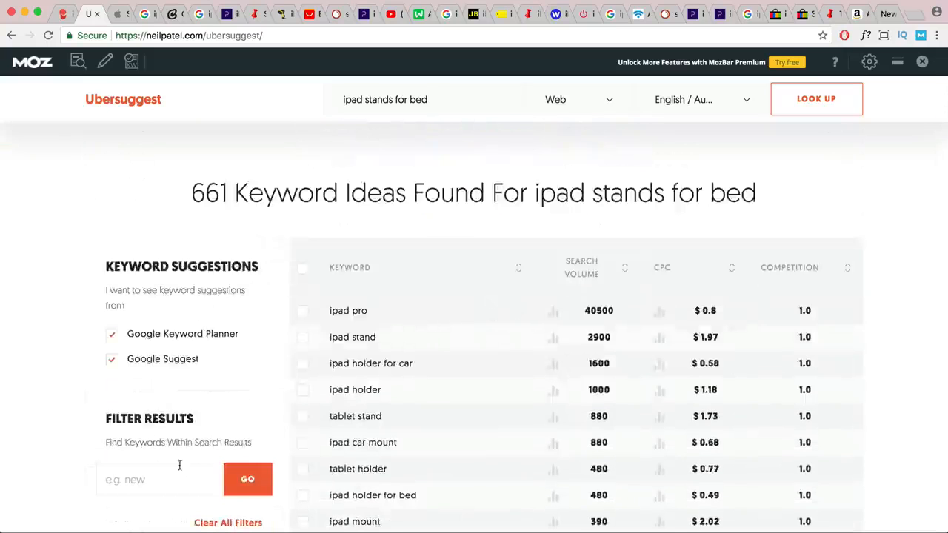
pyautogui.write('bed')
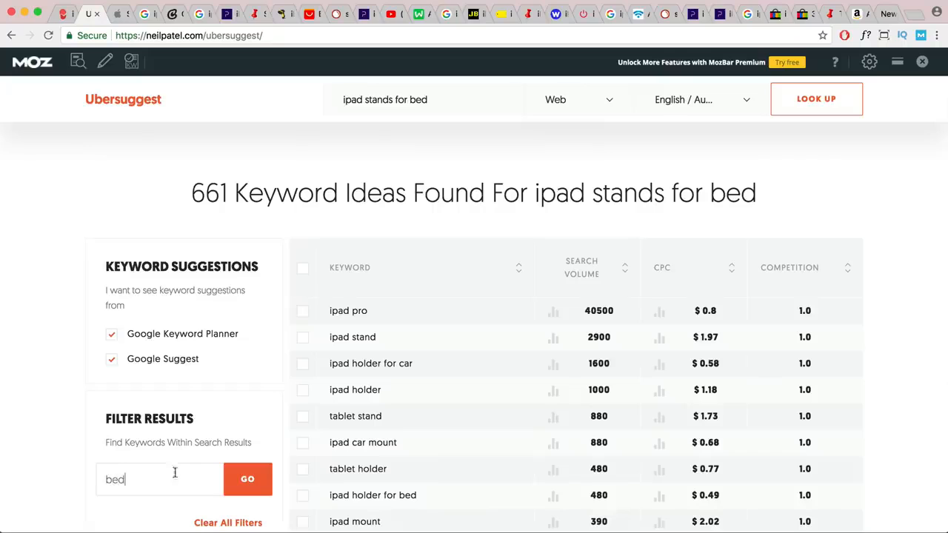
pyautogui.click(266, 474)
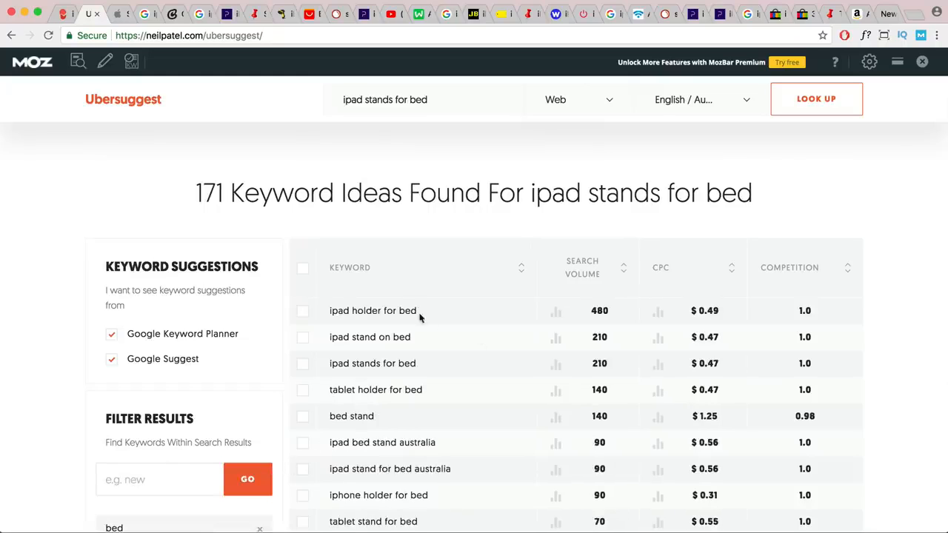
# Copy the keyword "ipad holder for bed" and add it after the dash beside "ipad stands for bed" in the notes.
pyautogui.press('super+Tab')
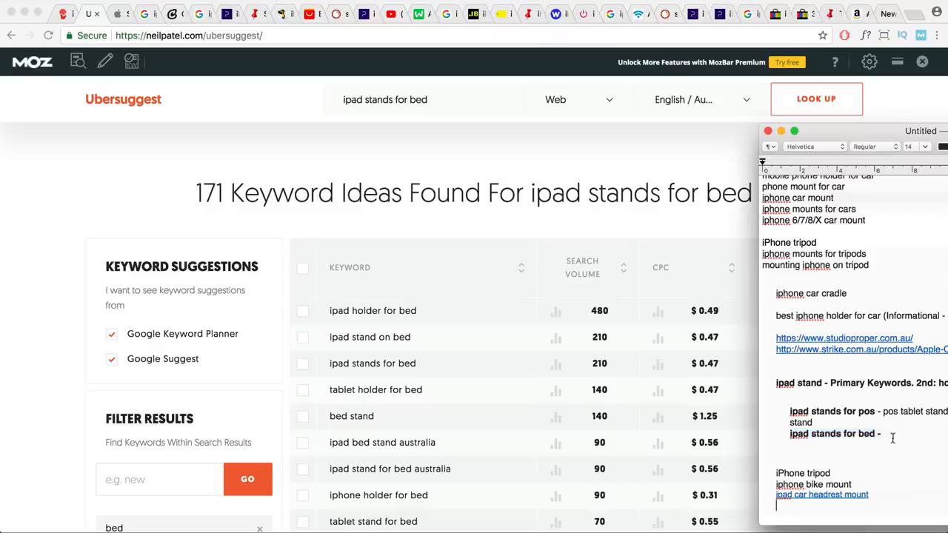
pyautogui.moveTo(418, 313); pyautogui.dragTo(330, 311)
pyautogui.press('super+c')
pyautogui.press('super+Tab')
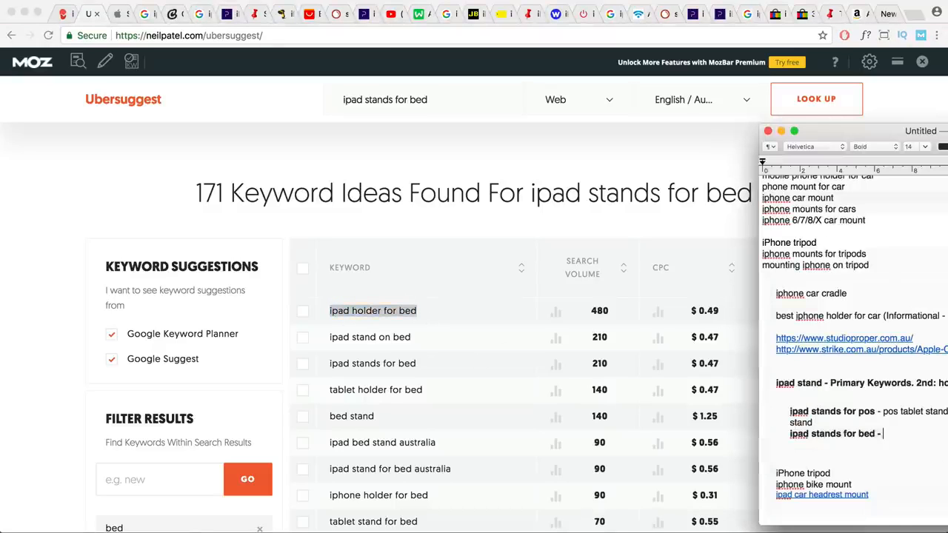
pyautogui.press('super+v')
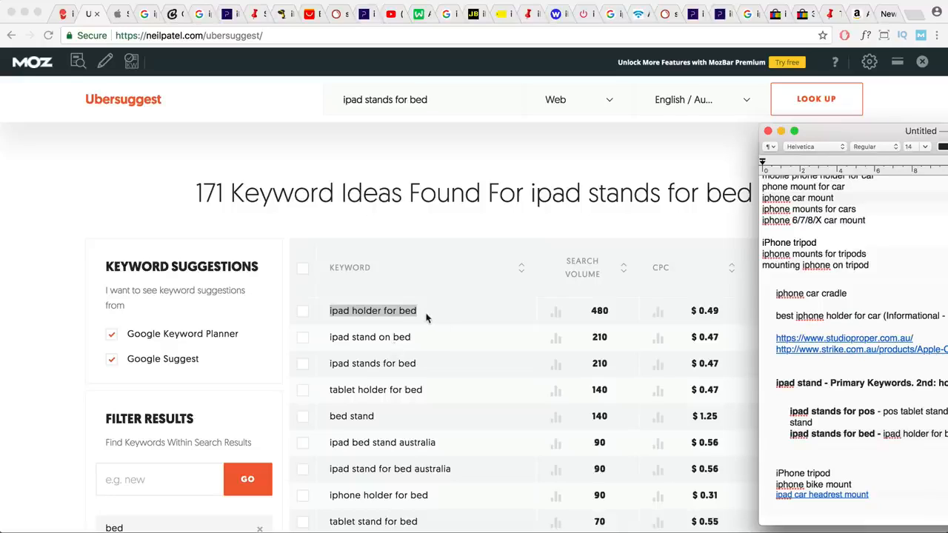
# Switch to KWFinder and look up "ipad holder for bed" for Australia in English to check its difficulty and search volume.
pyautogui.click(68, 14)
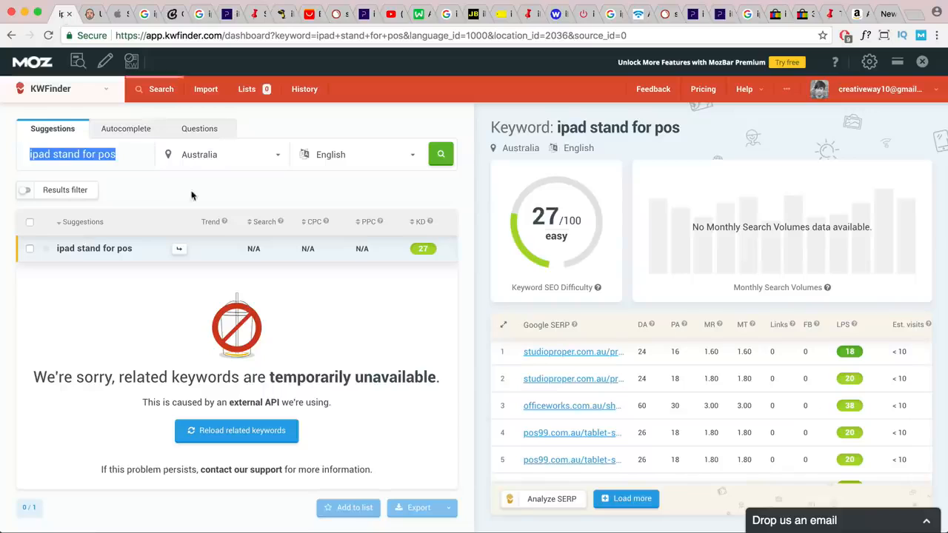
pyautogui.tripleClick(77, 162)
pyautogui.press('super+v')
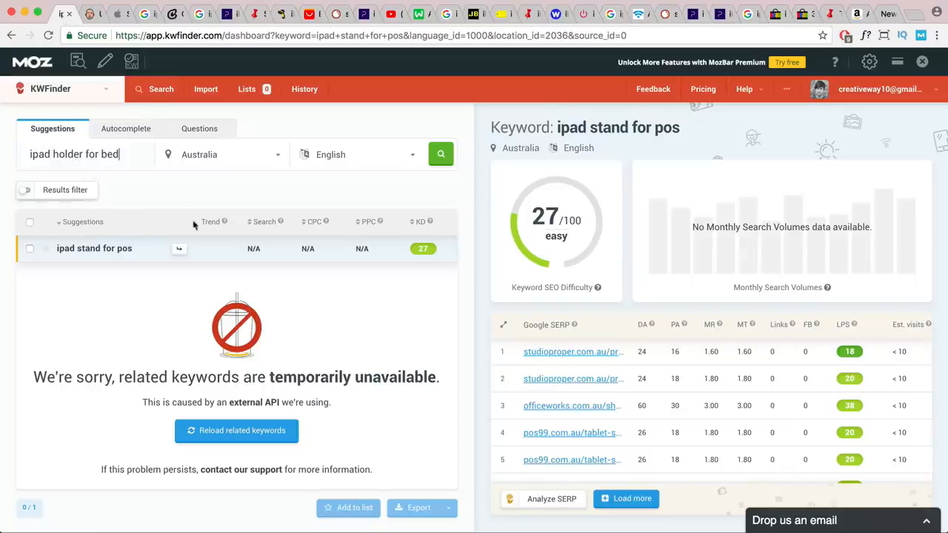
pyautogui.click(440, 160)
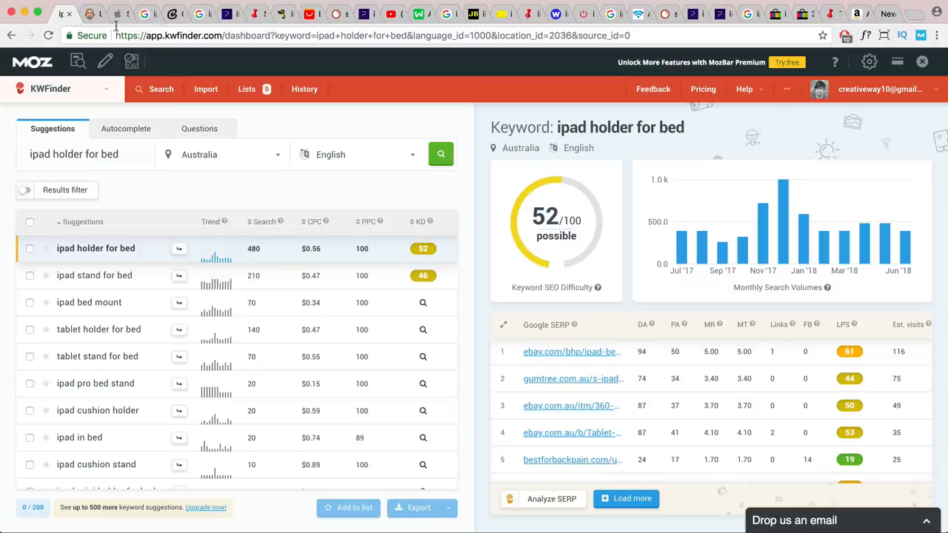
# Return to Ubersuggest and change the bed heading in the notes to "ipad stand/s for bed".
pyautogui.click(93, 13)
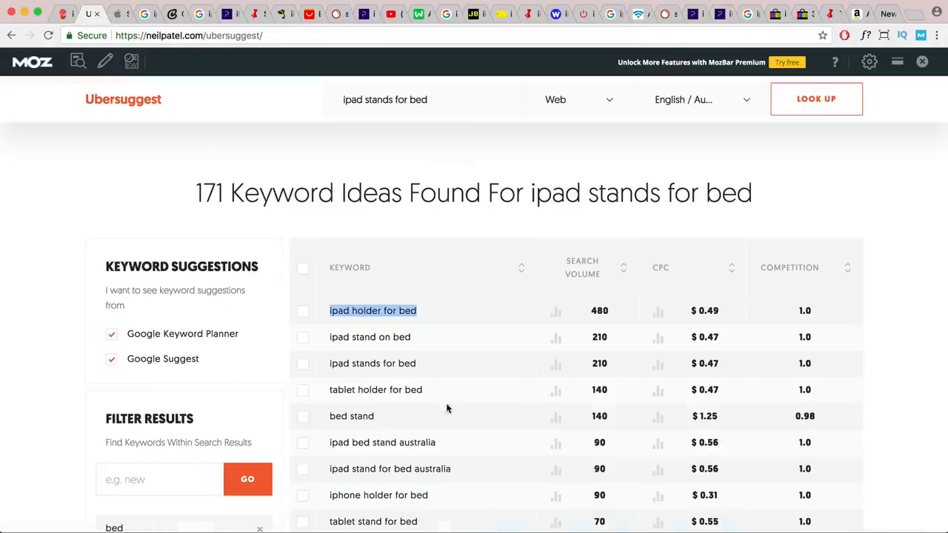
pyautogui.click(419, 366)
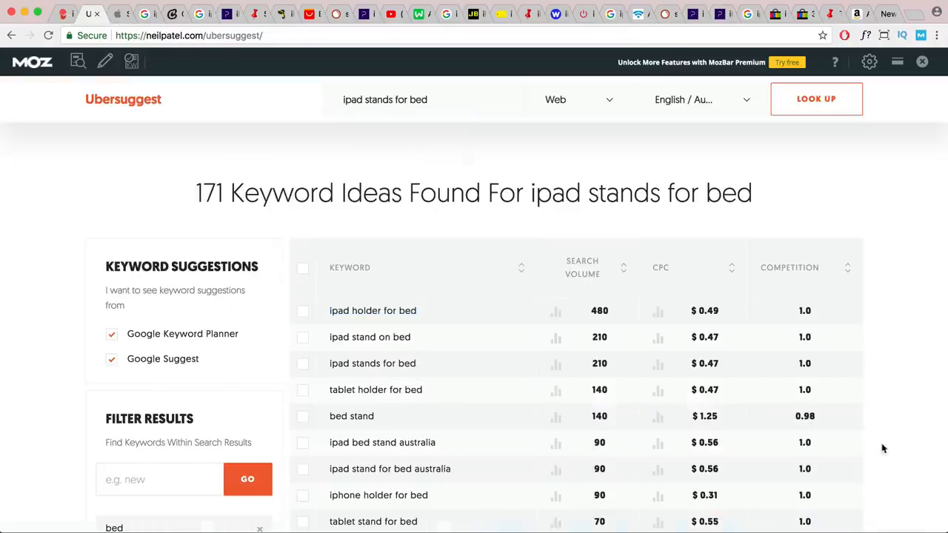
pyautogui.press('super+Tab')
pyautogui.click(839, 435)
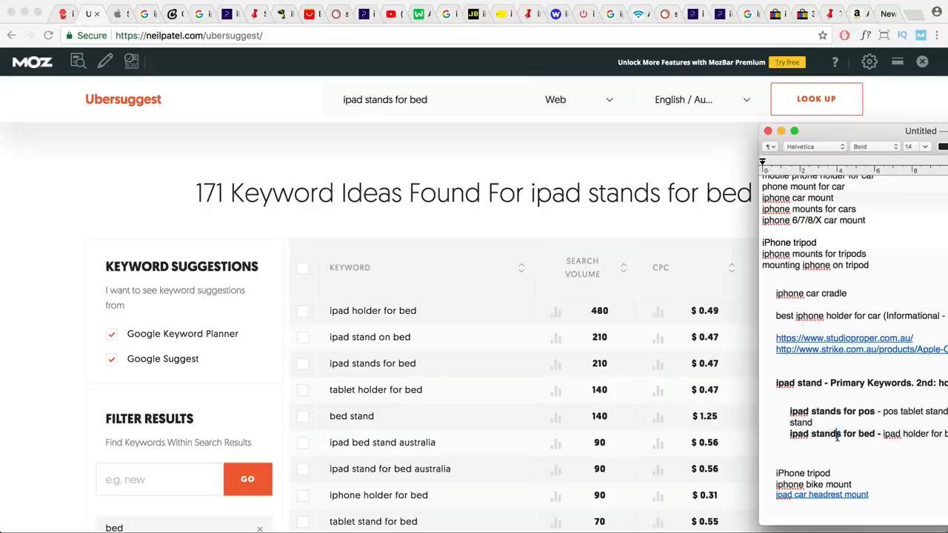
pyautogui.write('/')
# Add the keyword "tablet holder for bed" after "ipad holder for bed" in the notes.
pyautogui.moveTo(427, 389); pyautogui.dragTo(316, 392)
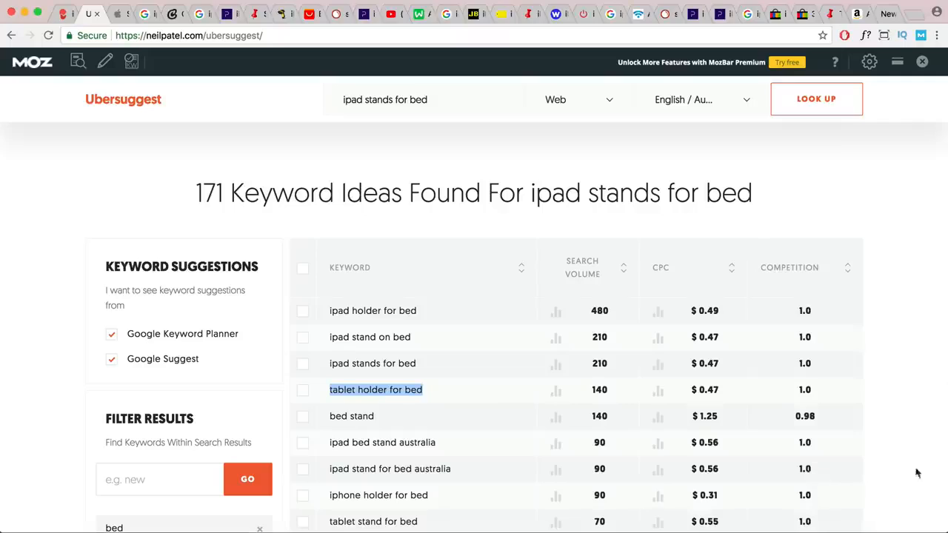
pyautogui.press('super+Tab')
pyautogui.press('Return')
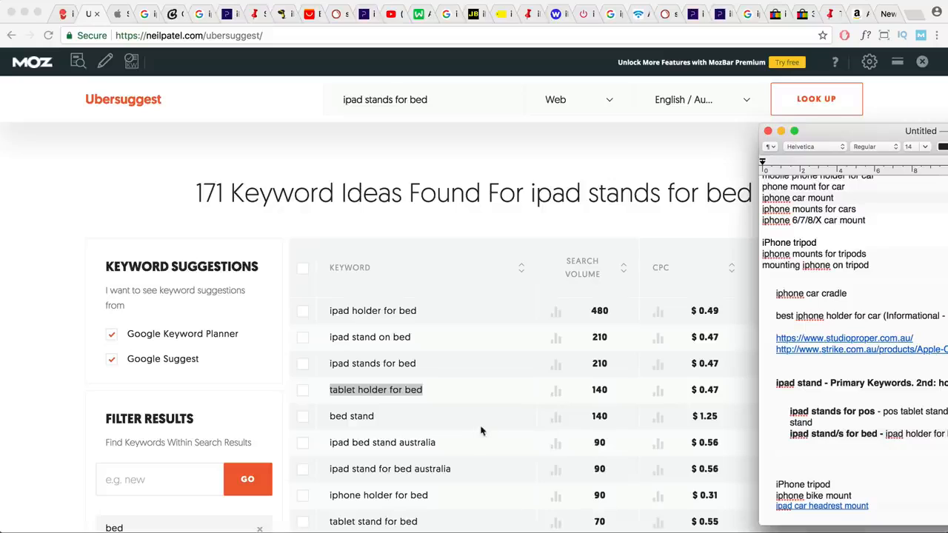
# Copy the keyword "ipad bed stand australia" and add it to the "ipad stand/s for bed" line in the notes.
pyautogui.click(437, 445)
pyautogui.moveTo(437, 446); pyautogui.dragTo(331, 443)
pyautogui.press('super+c')
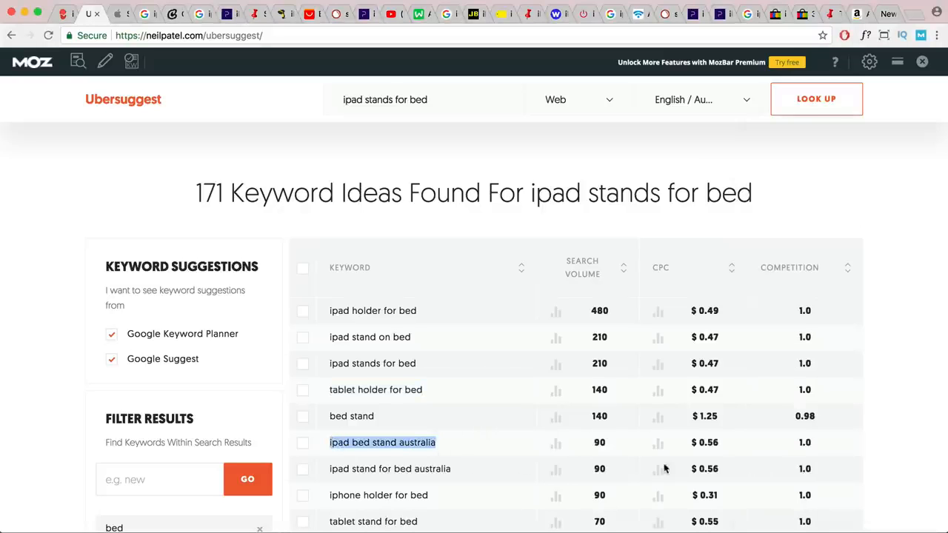
pyautogui.press('super+Tab')
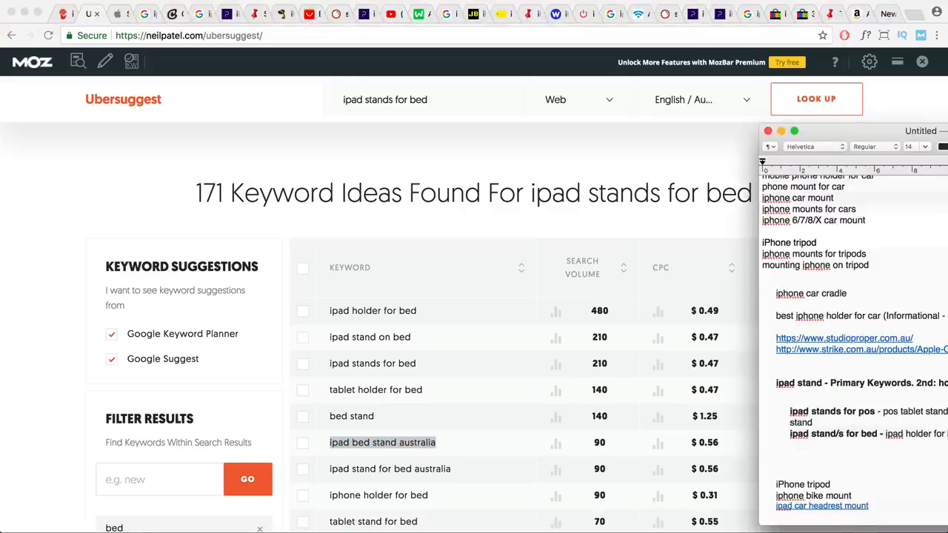
pyautogui.press('super+v')
# Add the keyword "ipad stand for bed australia" after "ipad bed stand australia" in the notes, separated by a comma.
pyautogui.scroll(-1, 422, 467)
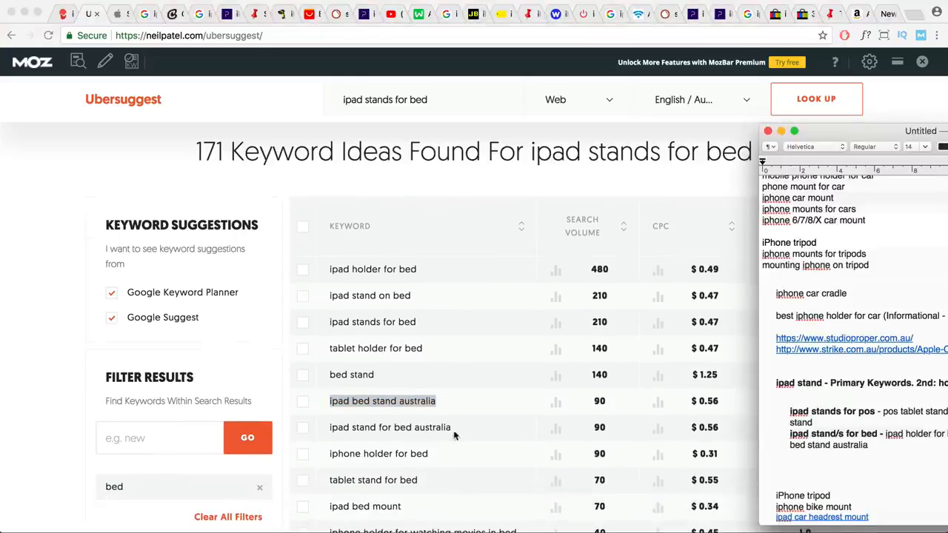
pyautogui.press('super+Tab')
pyautogui.moveTo(452, 429); pyautogui.dragTo(331, 429)
pyautogui.press('super+c')
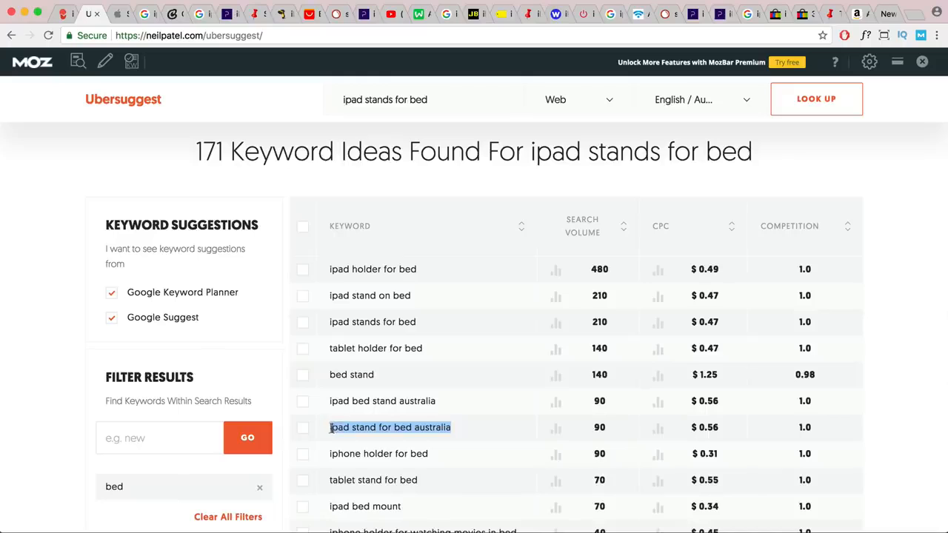
pyautogui.press('super+Tab')
pyautogui.write(',')
pyautogui.press('super+v')
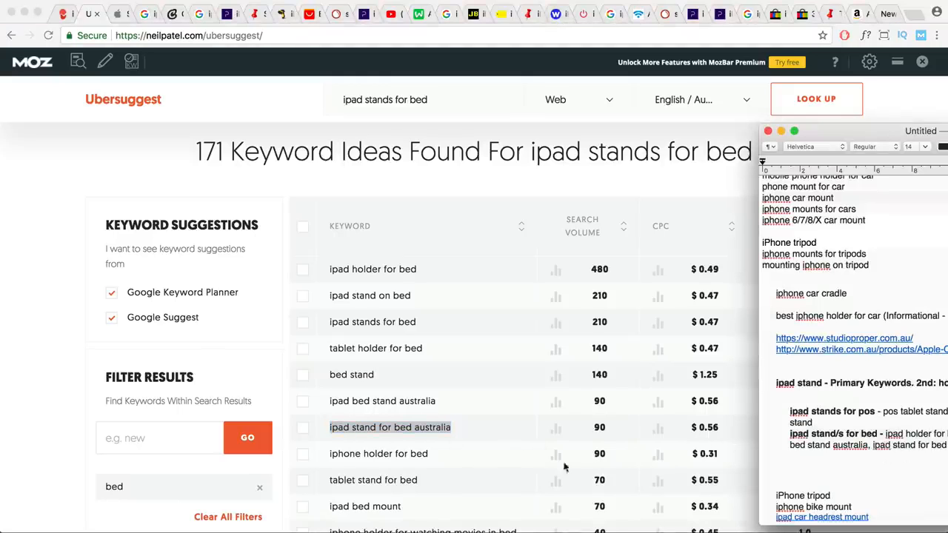
# Copy the keyword "tablet stand for bed" and add it to the end of the "ipad stand/s for bed" keywords in the notes.
pyautogui.press('super+Tab')
pyautogui.scroll(-2, 432, 455)
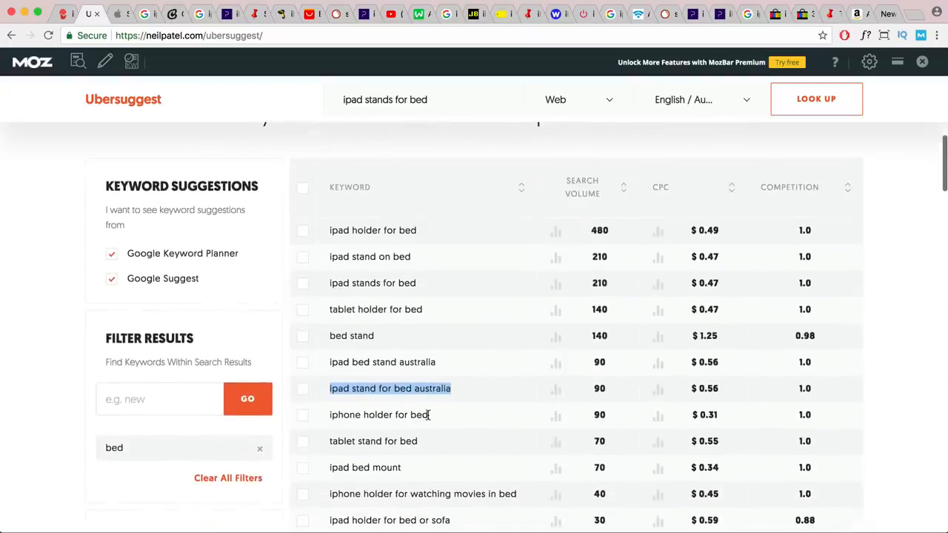
pyautogui.scroll(-2, 430, 420)
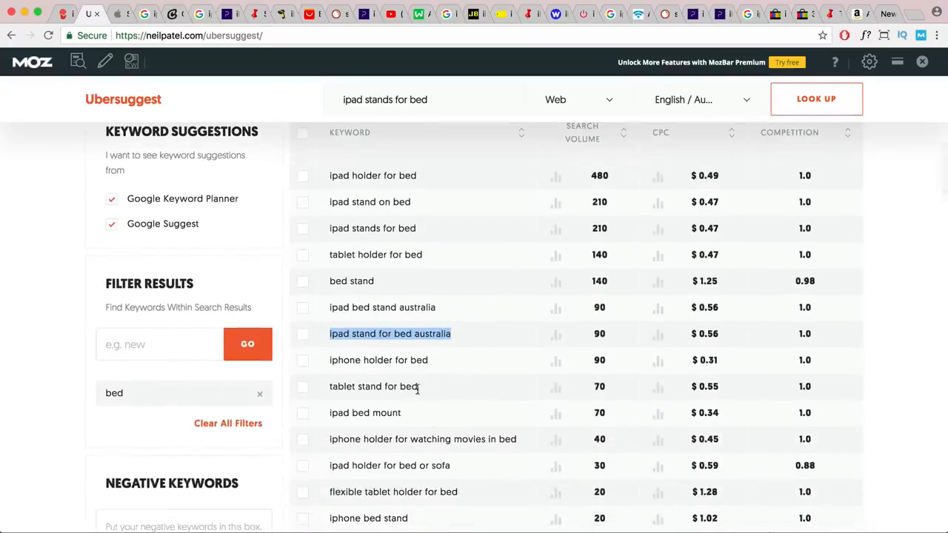
pyautogui.doubleClick(409, 387)
pyautogui.moveTo(423, 389); pyautogui.dragTo(328, 387)
pyautogui.press('super+c')
pyautogui.press('super+Tab')
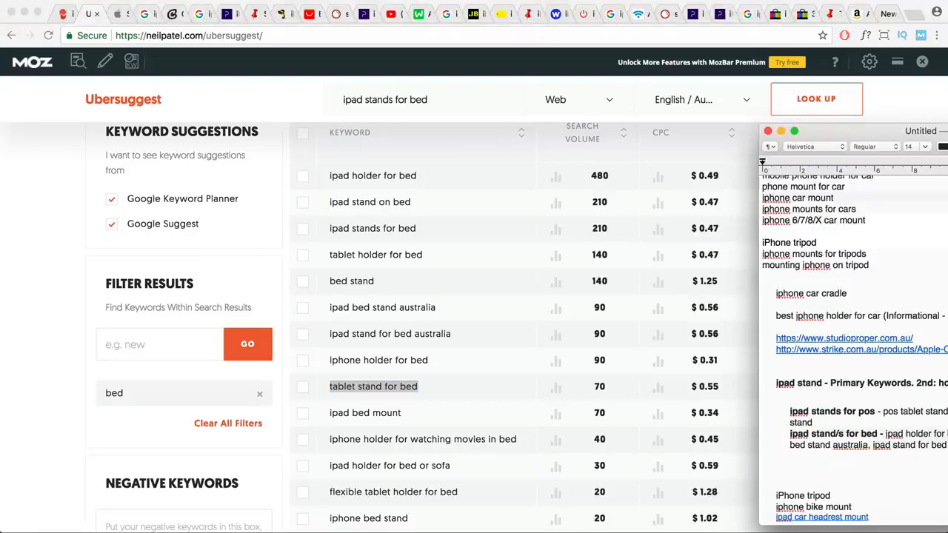
pyautogui.press('super+Tab')
# Copy the phrase "watching movies in bed" from the iphone holder keyword and add it to the "ipad stand/s for bed" keywords in the notes.
pyautogui.scroll(-2, 459, 437)
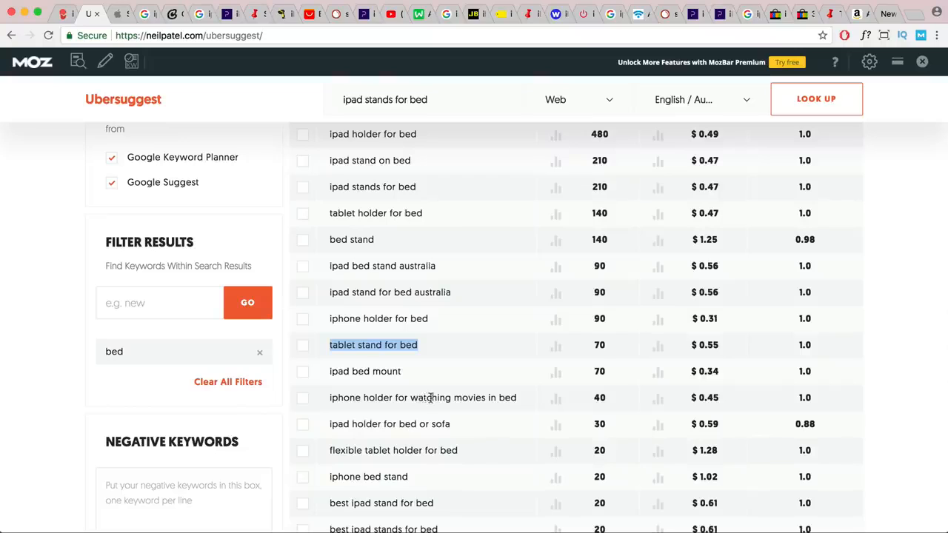
pyautogui.moveTo(416, 398)
pyautogui.mouseDown()
pyautogui.moveTo(523, 400)
pyautogui.moveTo(410, 399)
pyautogui.mouseUp()
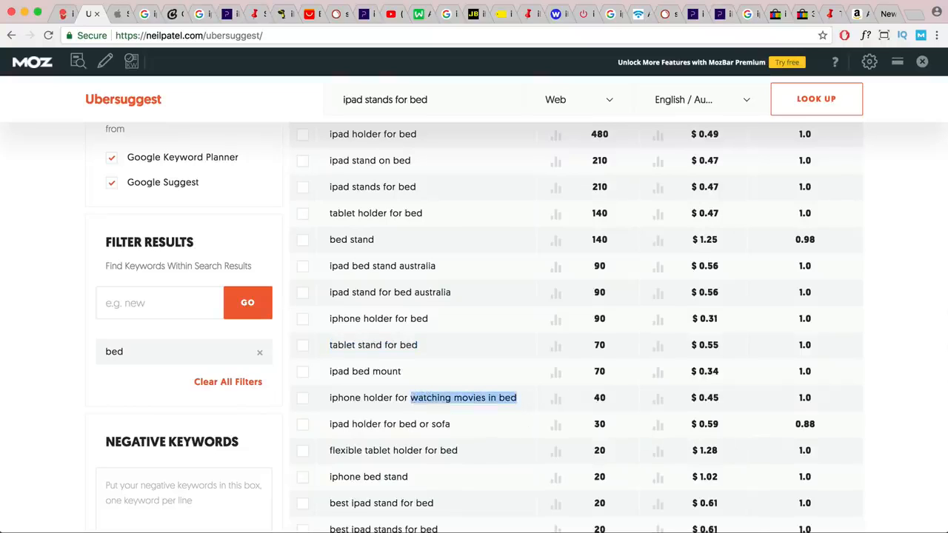
pyautogui.press('super+Tab')
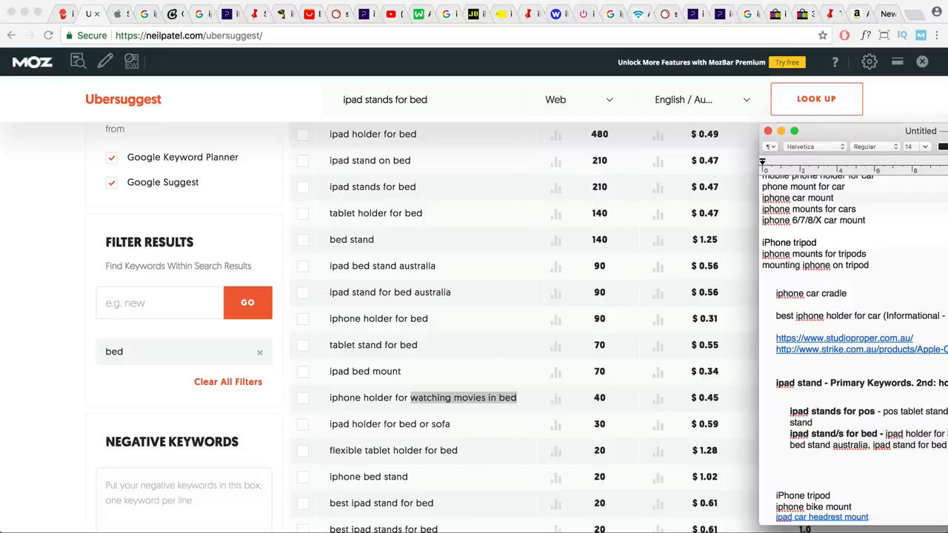
pyautogui.press('Return')
pyautogui.press('super+v')
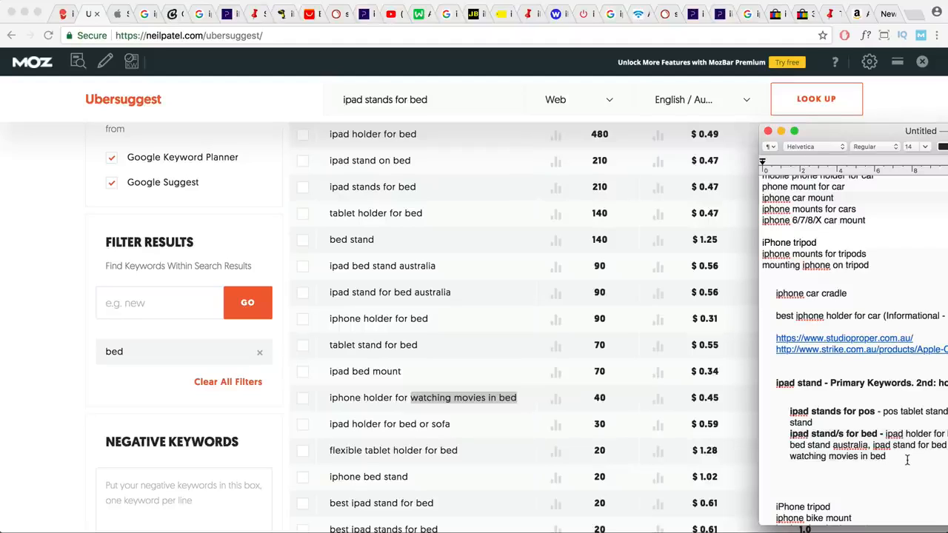
# Make "watching movies in bed" bold in the notes, add a comma after it and switch bold off for further text.
pyautogui.moveTo(886, 457); pyautogui.dragTo(789, 457)
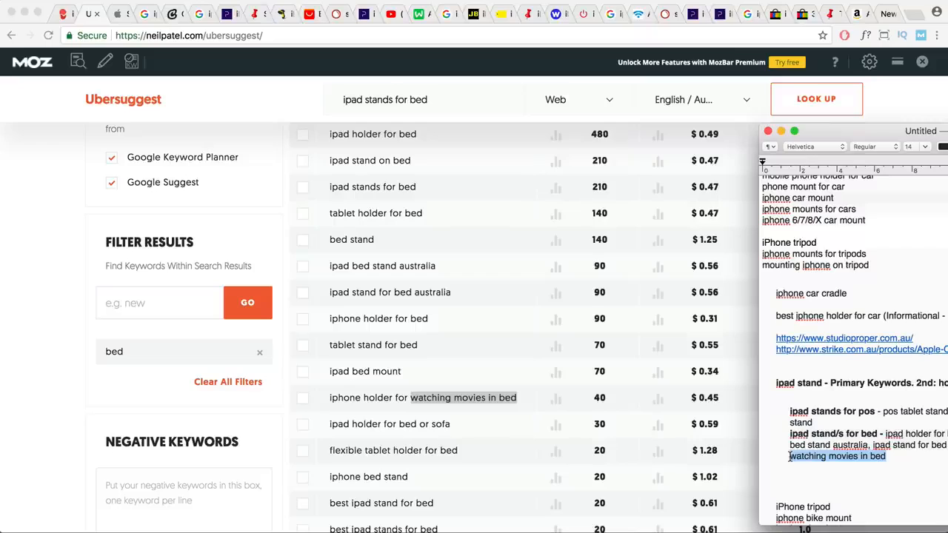
pyautogui.press('super+b')
pyautogui.click(901, 455)
pyautogui.press('super+b')
# Copy the keyword "ipad holder for bed or sofa" and add it after "watching movies in bed" in the notes.
pyautogui.scroll(-2, 446, 425)
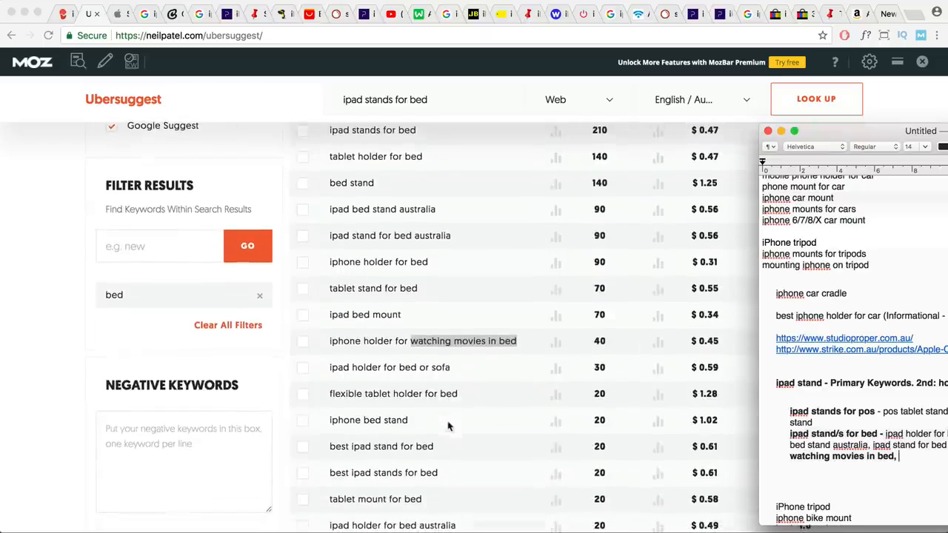
pyautogui.click(455, 370)
pyautogui.moveTo(452, 368); pyautogui.dragTo(329, 370)
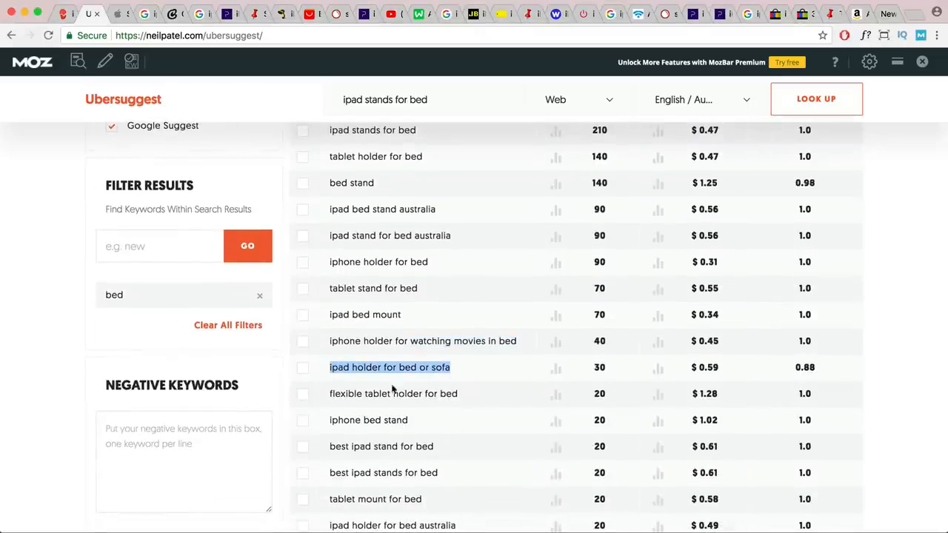
pyautogui.press('super+Tab')
pyautogui.click(910, 461)
pyautogui.press('super+v')
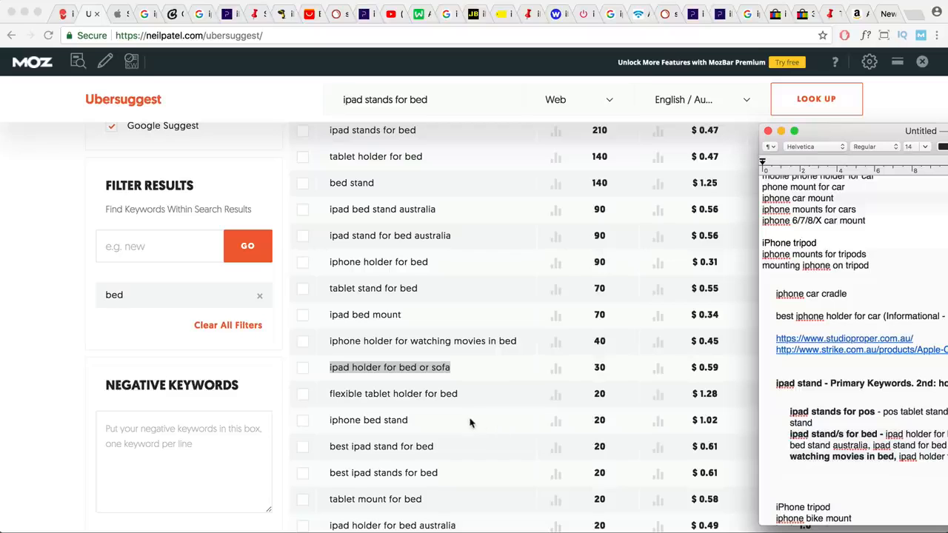
# Select "reading in bed" in the tablet holder suggestion and insert a blank line above the "ipad stand/s for bed" entry in the notes.
pyautogui.press('super+Tab')
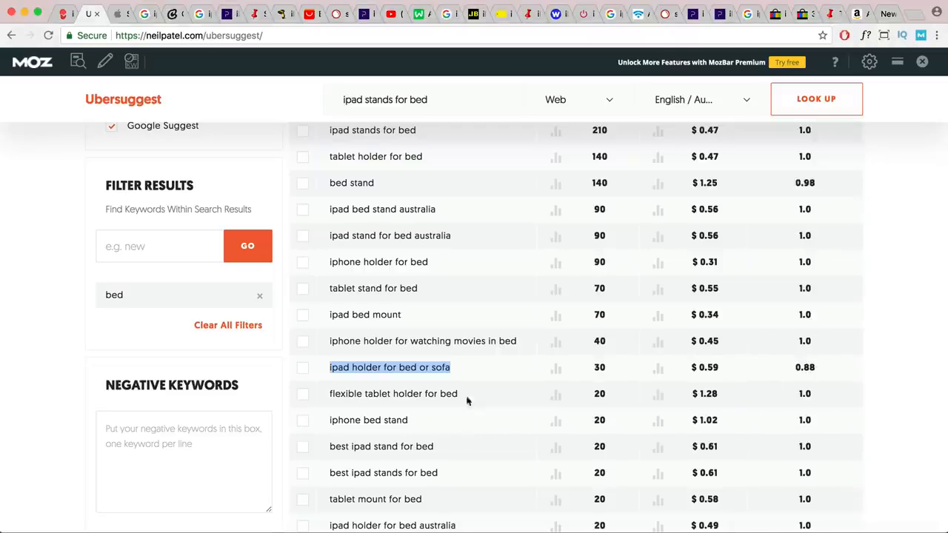
pyautogui.scroll(-1, 448, 419)
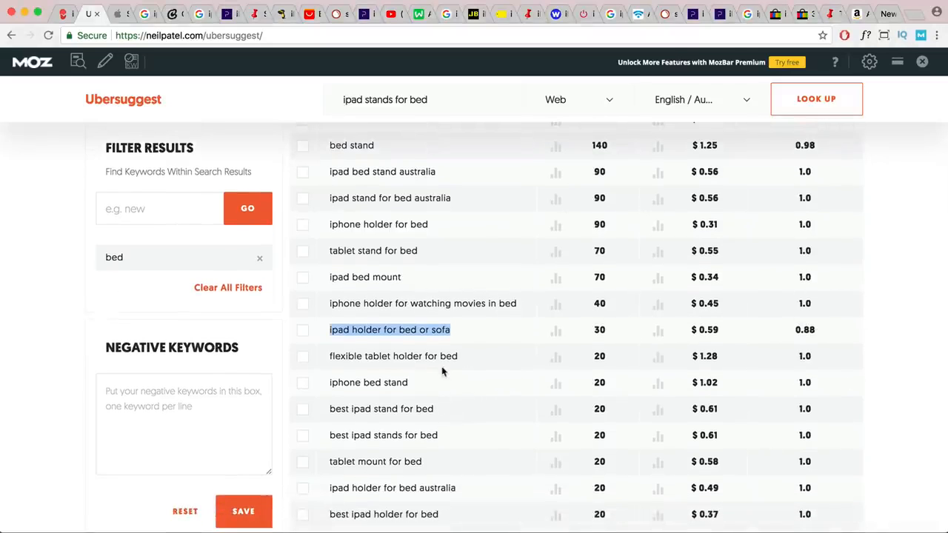
pyautogui.scroll(-1, 442, 374)
pyautogui.scroll(-2, 440, 374)
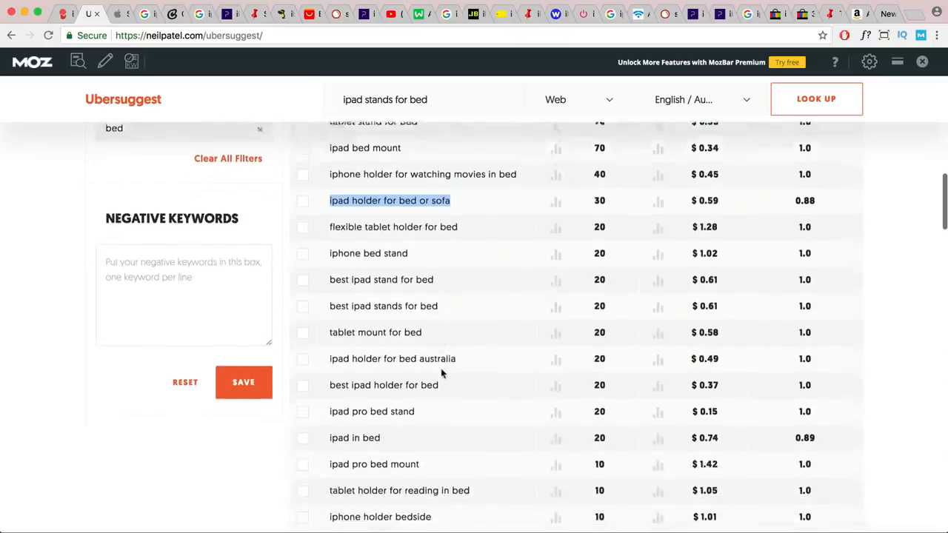
pyautogui.scroll(-1, 469, 440)
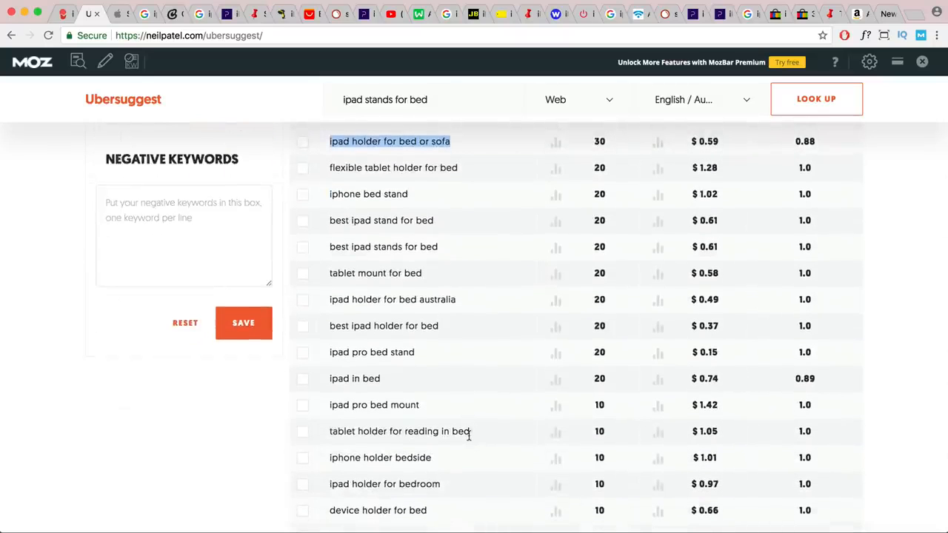
pyautogui.moveTo(469, 432); pyautogui.dragTo(407, 435)
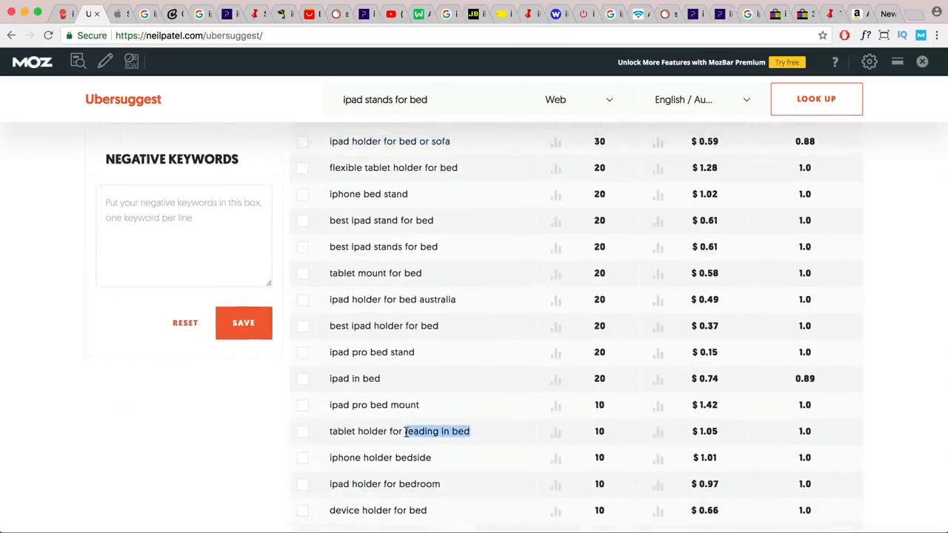
pyautogui.press('super+Tab')
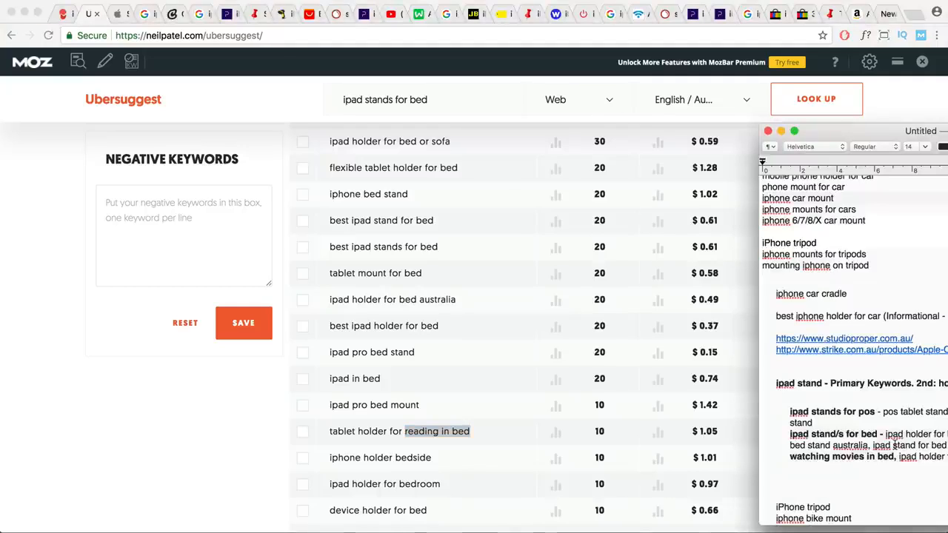
pyautogui.press('Return')
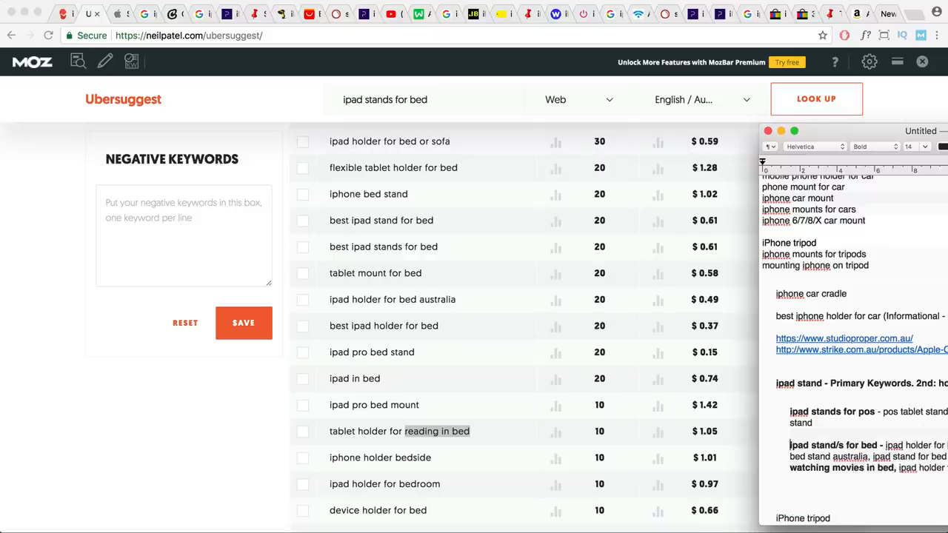
# Review the product categories, the iPhone car holder keywords and the studioproper.com.au link in the notes.
pyautogui.scroll(5, 813, 223)
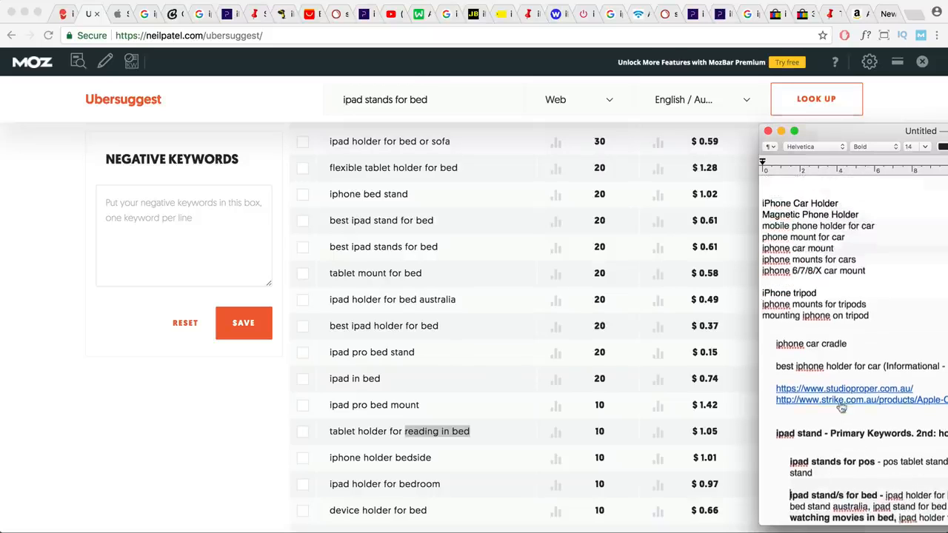
pyautogui.moveTo(859, 229); pyautogui.dragTo(750, 182)
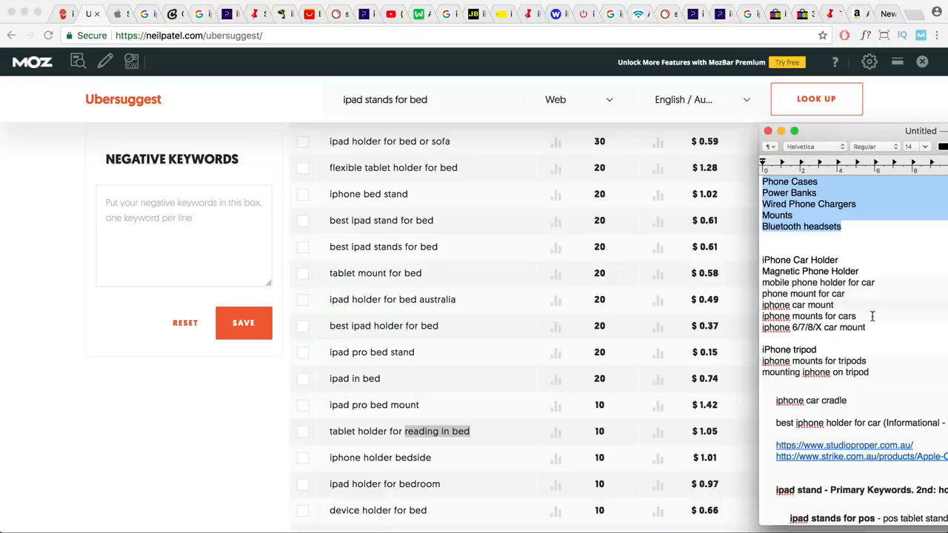
pyautogui.moveTo(872, 331); pyautogui.dragTo(754, 261)
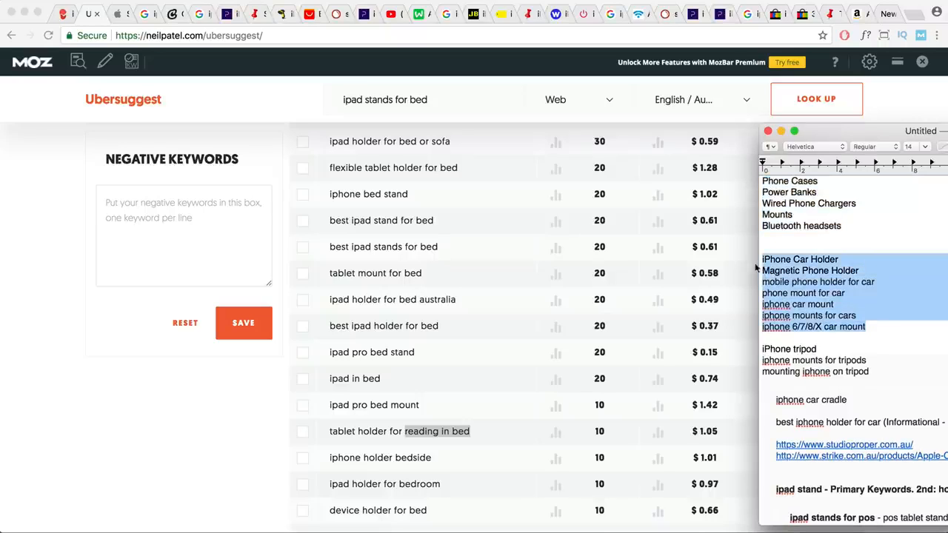
pyautogui.scroll(-3, 912, 347)
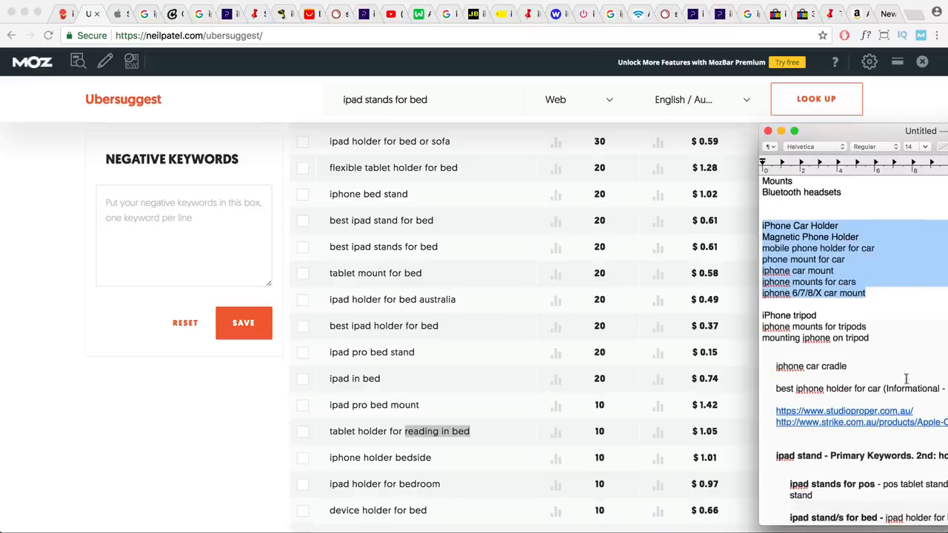
pyautogui.moveTo(915, 413); pyautogui.dragTo(776, 413)
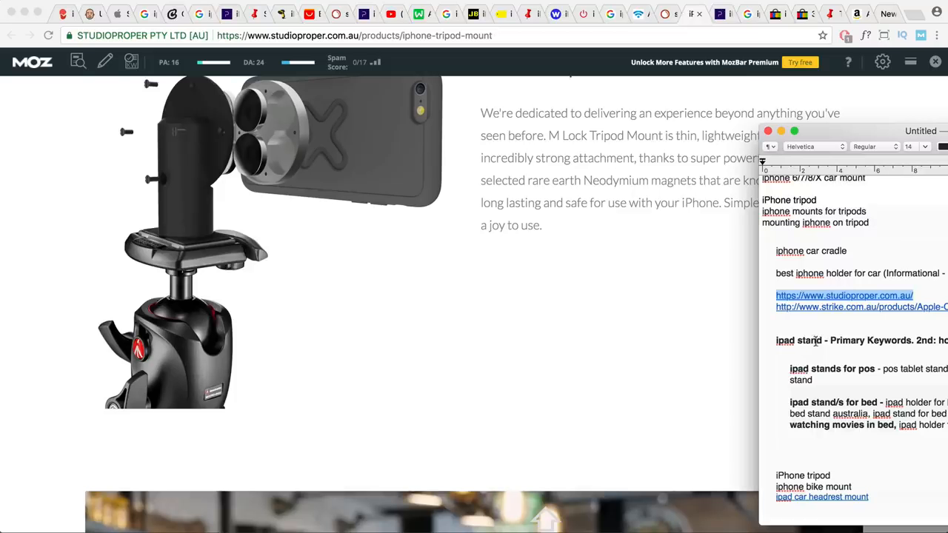
# Compare the primary keyword "ipad stand" with its subtopics "ipad stands for pos" and "ipad stand/s for bed" in the notes.
pyautogui.click(818, 340)
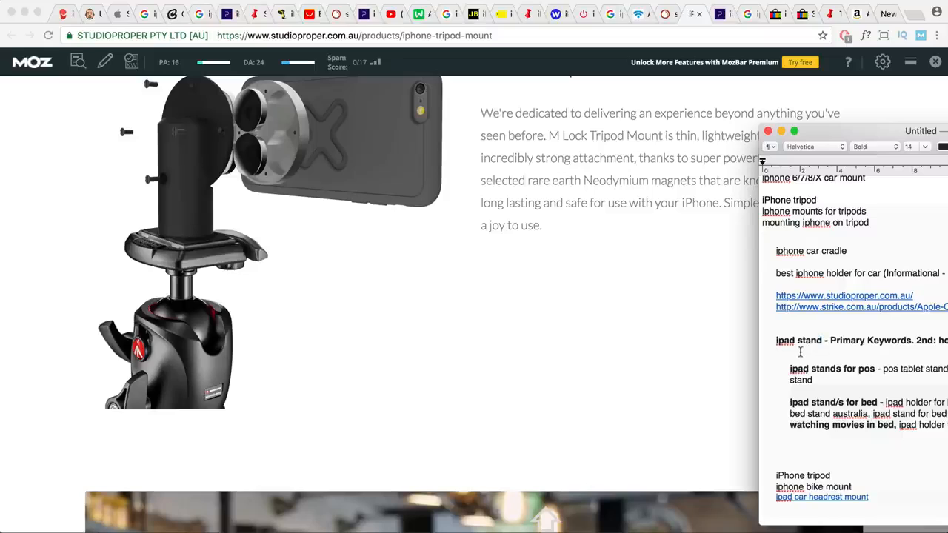
pyautogui.moveTo(822, 341); pyautogui.dragTo(874, 366)
pyautogui.moveTo(788, 402); pyautogui.dragTo(879, 402)
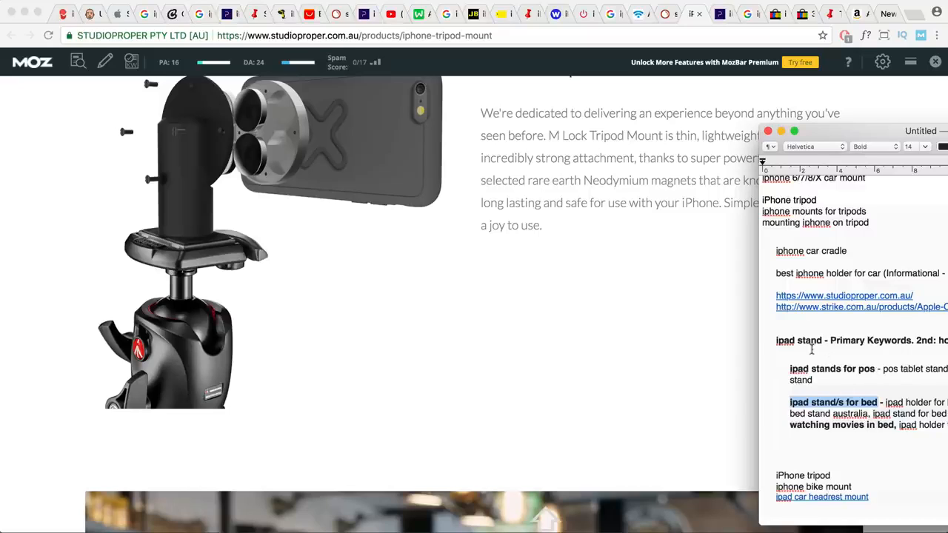
pyautogui.moveTo(822, 340); pyautogui.dragTo(875, 368)
pyautogui.moveTo(878, 402); pyautogui.dragTo(768, 402)
pyautogui.click(877, 402)
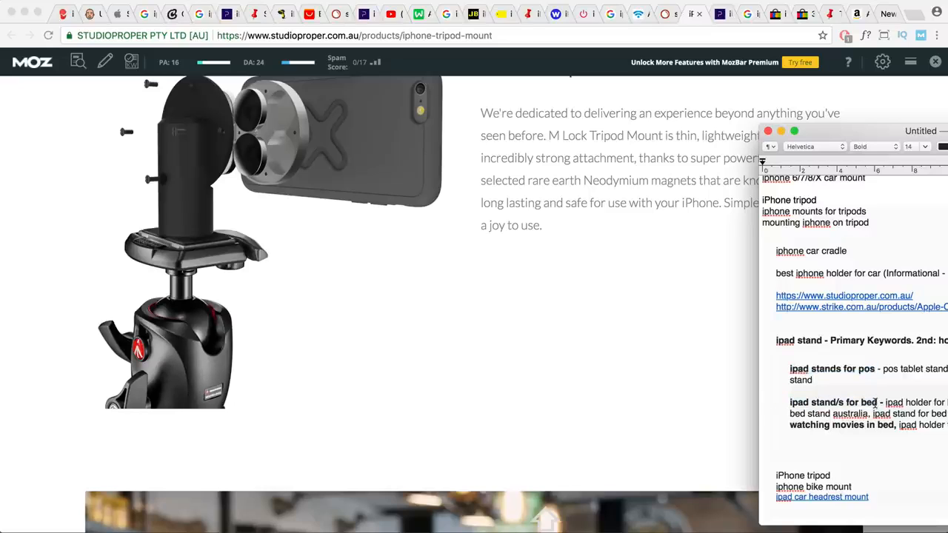
# Search Google for "ipad stands for bed" in the new browser tab and look through the results.
pyautogui.click(882, 15)
pyautogui.click(284, 269)
pyautogui.write('ipad stands for bed')
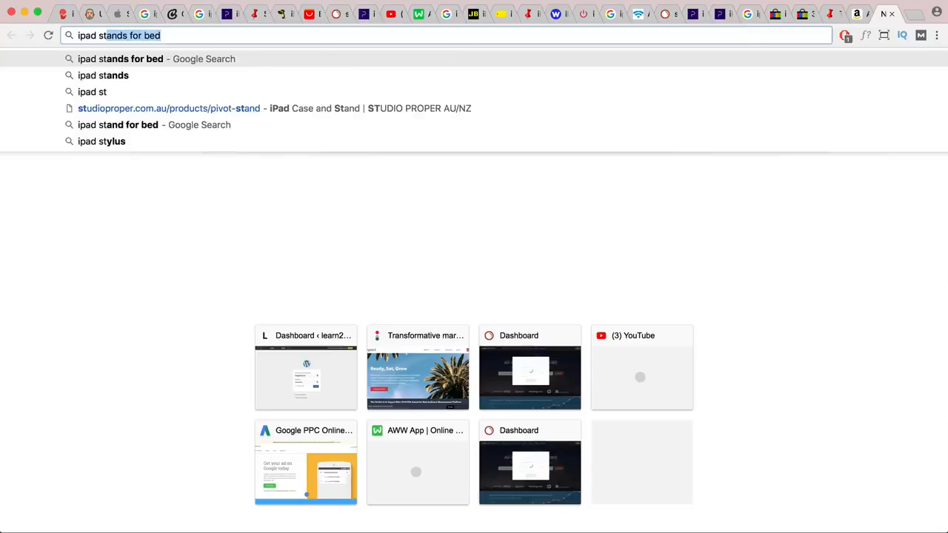
pyautogui.press('Return')
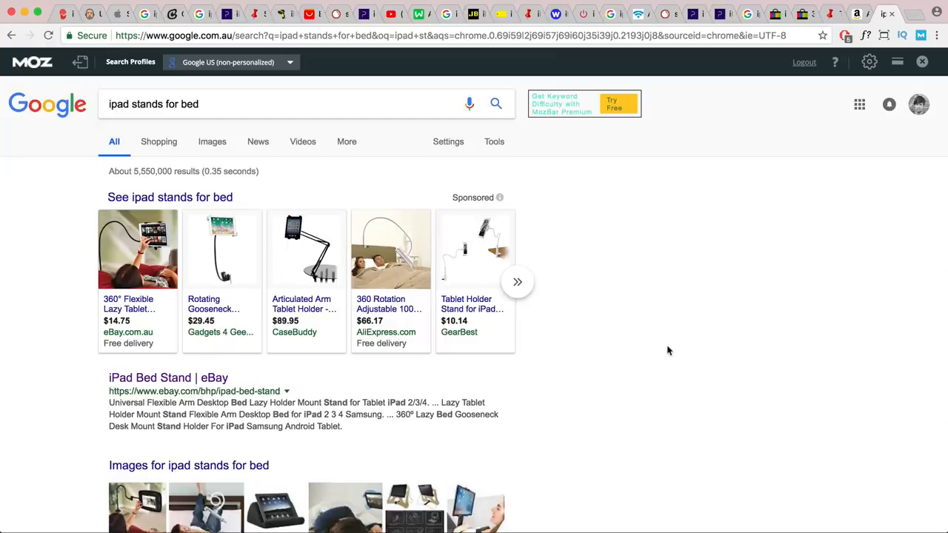
pyautogui.scroll(-3, 668, 348)
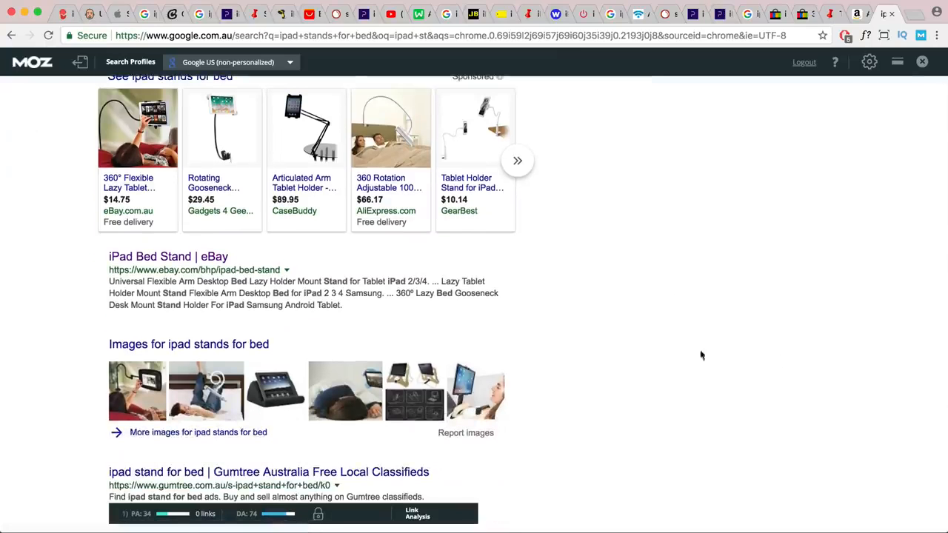
pyautogui.press('super+Tab')
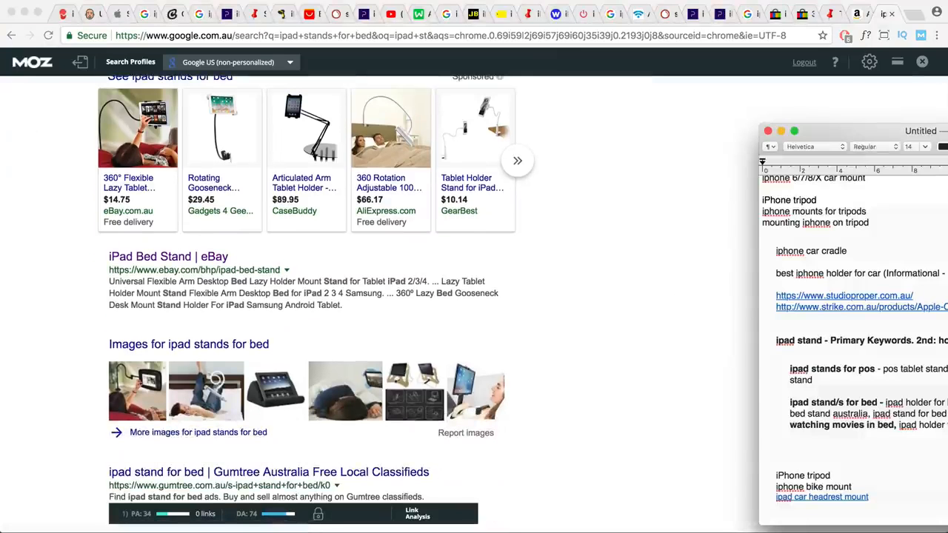
# Switch to the AWW whiteboard and draw a branch from the "ipad stands" bubble, labelled "Bed".
pyautogui.click(417, 15)
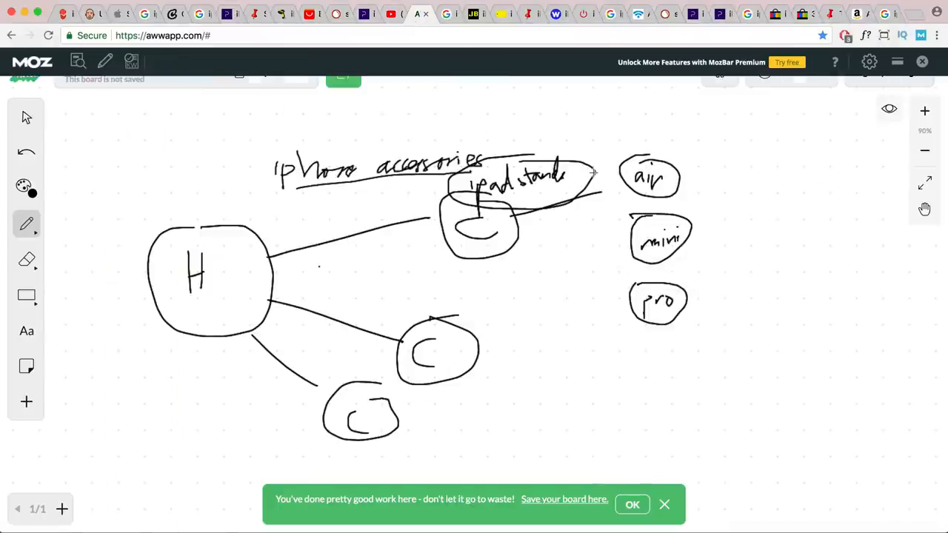
pyautogui.moveTo(609, 167)
pyautogui.mouseDown()
pyautogui.moveTo(655, 111)
pyautogui.moveTo(657, 133)
pyautogui.mouseUp()
pyautogui.moveTo(657, 111)
pyautogui.mouseDown()
pyautogui.moveTo(658, 125)
pyautogui.moveTo(702, 138)
pyautogui.mouseUp()
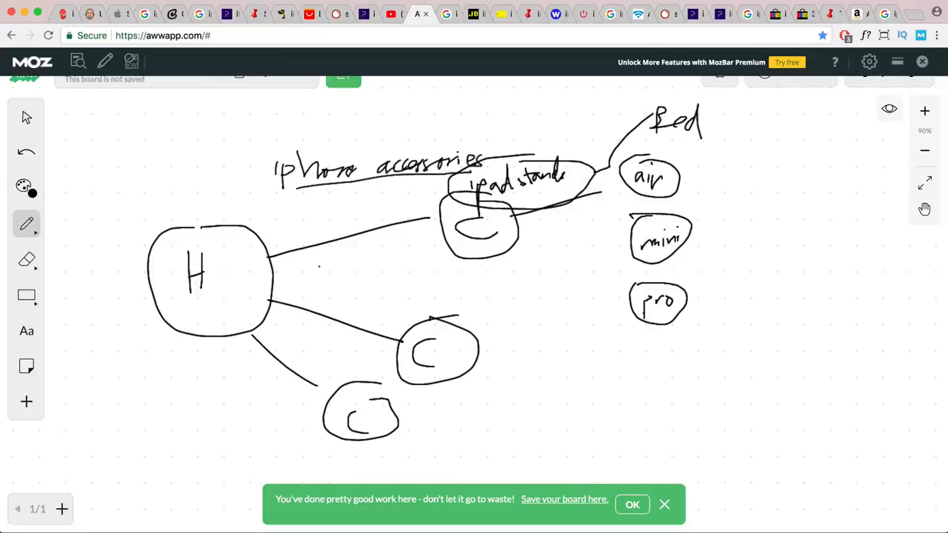
# Erase the "air", "mini" and "pro" bubbles and draw a second branch from "ipad stands", labelled "POS".
pyautogui.click(26, 259)
pyautogui.moveTo(643, 235); pyautogui.dragTo(694, 247)
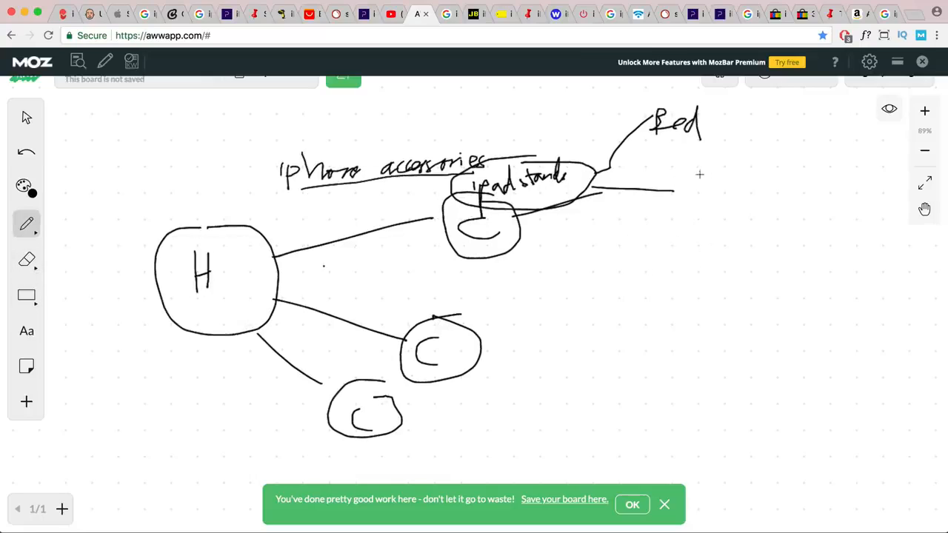
pyautogui.moveTo(699, 170)
pyautogui.mouseDown()
pyautogui.moveTo(700, 206)
pyautogui.moveTo(699, 189)
pyautogui.moveTo(752, 182)
pyautogui.moveTo(738, 206)
pyautogui.mouseUp()
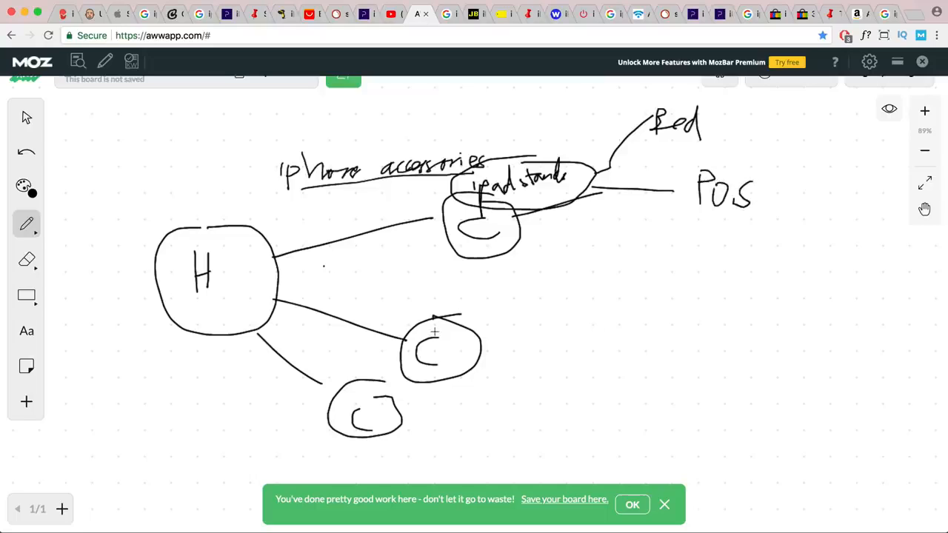
# Draw two diverging branches from the middle "C" bubble and write "iphone car mount" above the upper one.
pyautogui.moveTo(482, 337); pyautogui.dragTo(629, 309)
pyautogui.moveTo(483, 341); pyautogui.dragTo(608, 394)
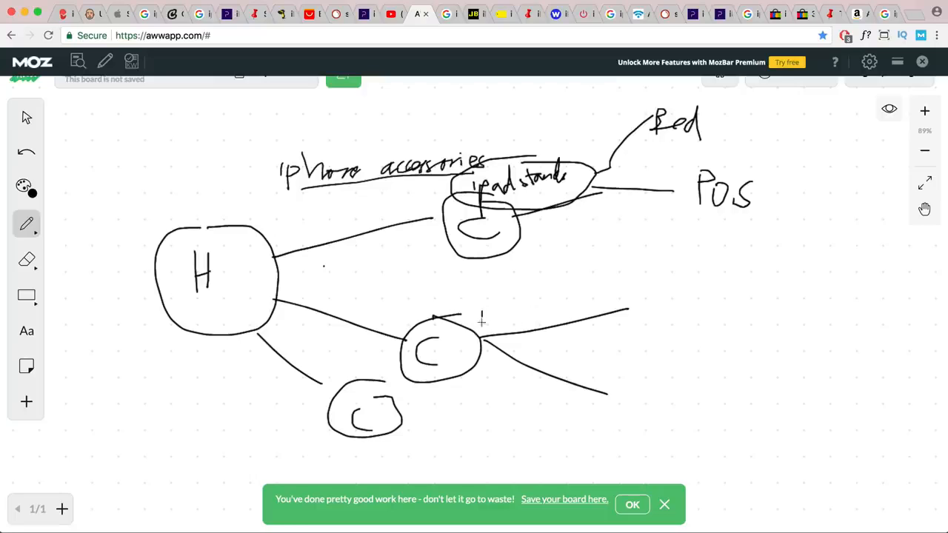
pyautogui.moveTo(486, 314)
pyautogui.mouseDown()
pyautogui.moveTo(493, 318)
pyautogui.moveTo(492, 300)
pyautogui.moveTo(504, 316)
pyautogui.moveTo(622, 289)
pyautogui.moveTo(638, 264)
pyautogui.moveTo(644, 282)
pyautogui.moveTo(658, 280)
pyautogui.mouseUp()
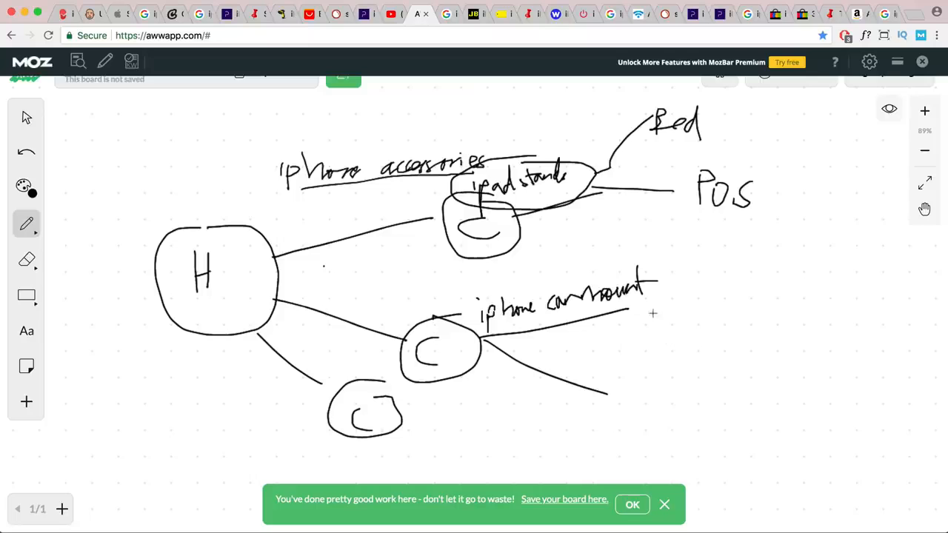
# Draw an oval at the end of each iphone car mount branch and write "vent" in the upper oval.
pyautogui.moveTo(700, 296)
pyautogui.mouseDown()
pyautogui.moveTo(639, 306)
pyautogui.moveTo(707, 330)
pyautogui.moveTo(682, 294)
pyautogui.moveTo(697, 291)
pyautogui.mouseUp()
pyautogui.moveTo(681, 379)
pyautogui.mouseDown()
pyautogui.moveTo(627, 381)
pyautogui.moveTo(707, 389)
pyautogui.moveTo(670, 375)
pyautogui.mouseUp()
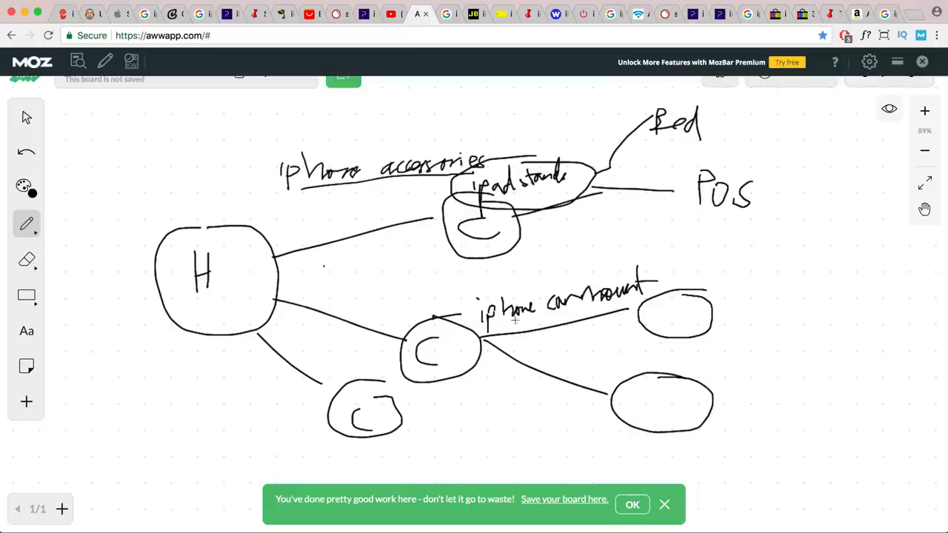
pyautogui.moveTo(654, 310)
pyautogui.mouseDown()
pyautogui.moveTo(679, 323)
pyautogui.moveTo(689, 311)
pyautogui.mouseUp()
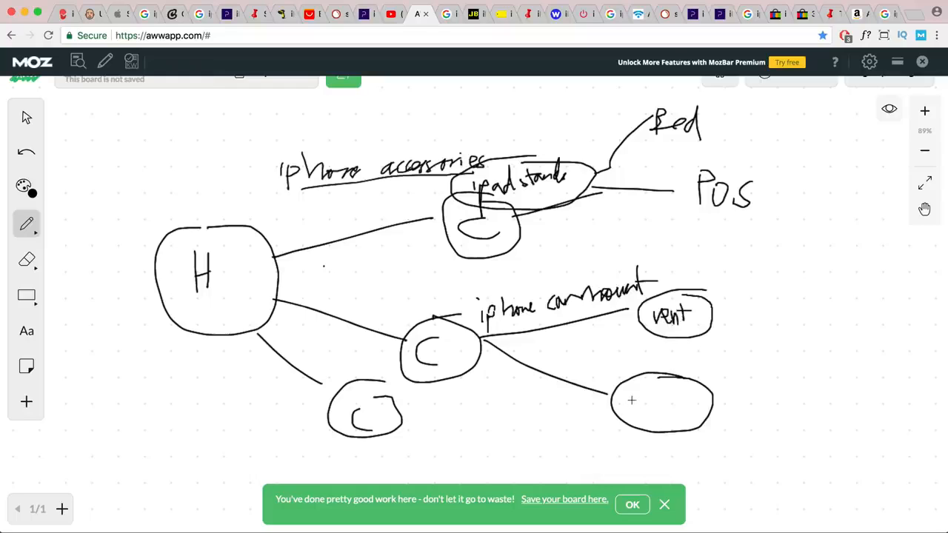
# Write "window" in the lower oval and add a middle branch from the "C" bubble ending in an oval labelled "360 rotatable".
pyautogui.moveTo(632, 396)
pyautogui.mouseDown()
pyautogui.moveTo(640, 406)
pyautogui.moveTo(645, 397)
pyautogui.moveTo(648, 406)
pyautogui.moveTo(691, 406)
pyautogui.mouseUp()
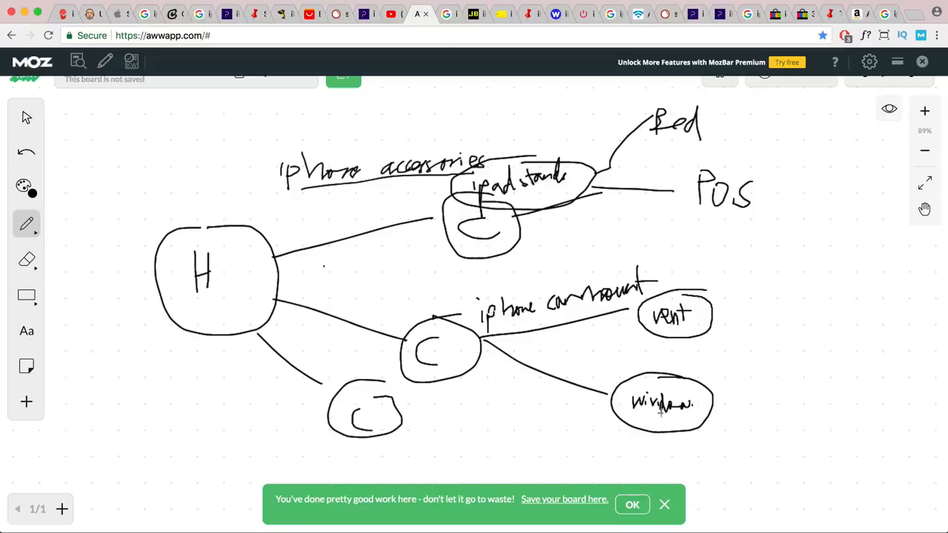
pyautogui.moveTo(487, 338); pyautogui.dragTo(657, 342)
pyautogui.moveTo(717, 343)
pyautogui.mouseDown()
pyautogui.moveTo(743, 376)
pyautogui.moveTo(670, 354)
pyautogui.moveTo(732, 363)
pyautogui.moveTo(760, 354)
pyautogui.moveTo(778, 367)
pyautogui.mouseUp()
pyautogui.moveTo(493, 322); pyautogui.dragTo(628, 309)
pyautogui.moveTo(626, 310); pyautogui.dragTo(577, 314)
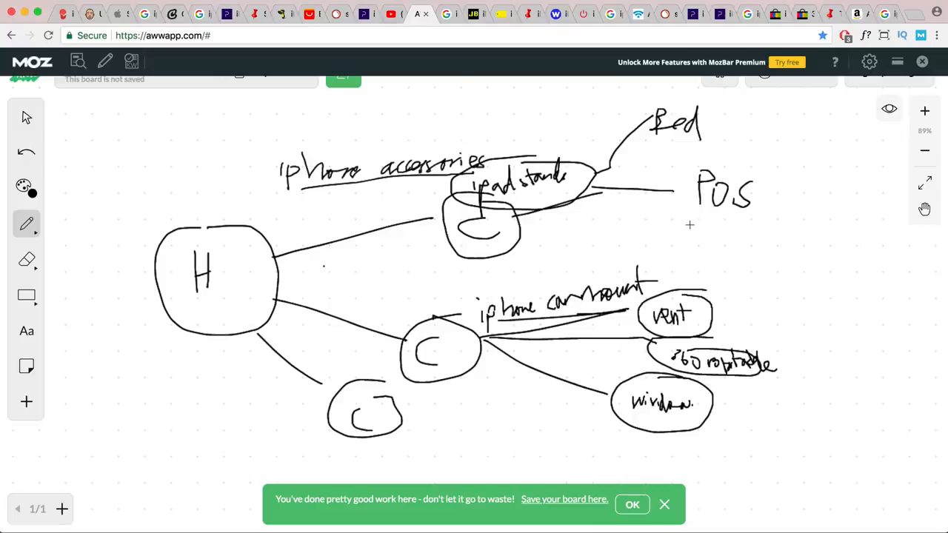
# Switch to Ubersuggest and review the bed-filtered keyword ideas for "ipad stands for bed" with their search volumes.
pyautogui.click(89, 15)
pyautogui.scroll(5, 404, 277)
pyautogui.scroll(10, 402, 277)
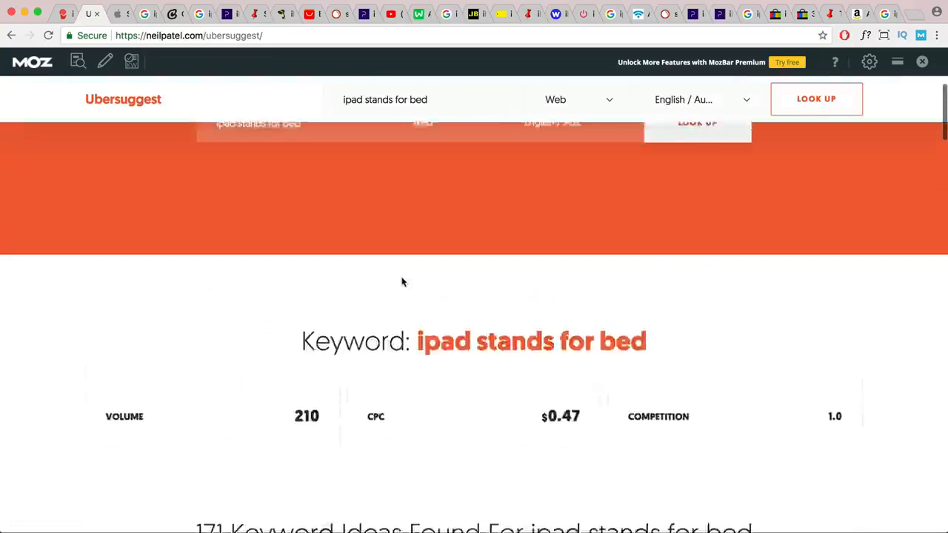
pyautogui.scroll(-5, 401, 278)
pyautogui.scroll(-5, 401, 282)
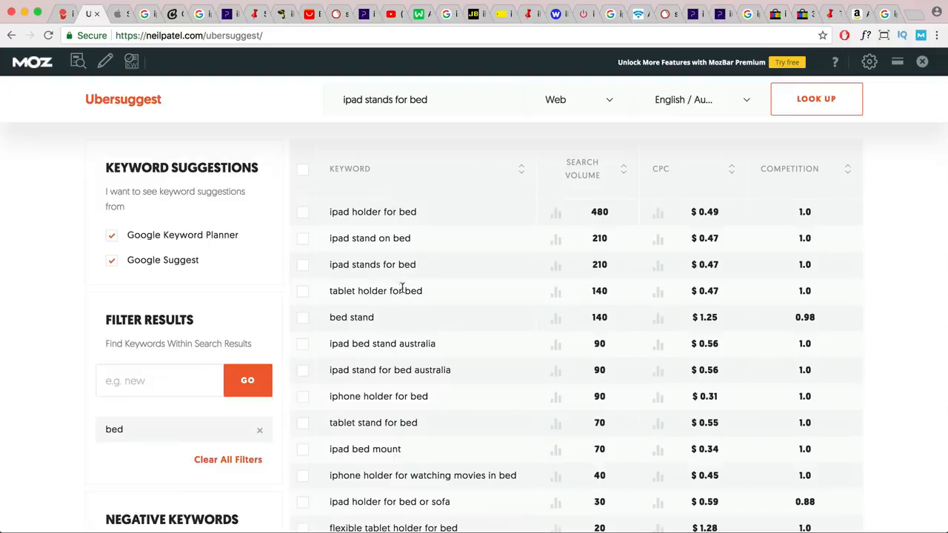
pyautogui.scroll(-5, 402, 288)
pyautogui.scroll(10, 402, 289)
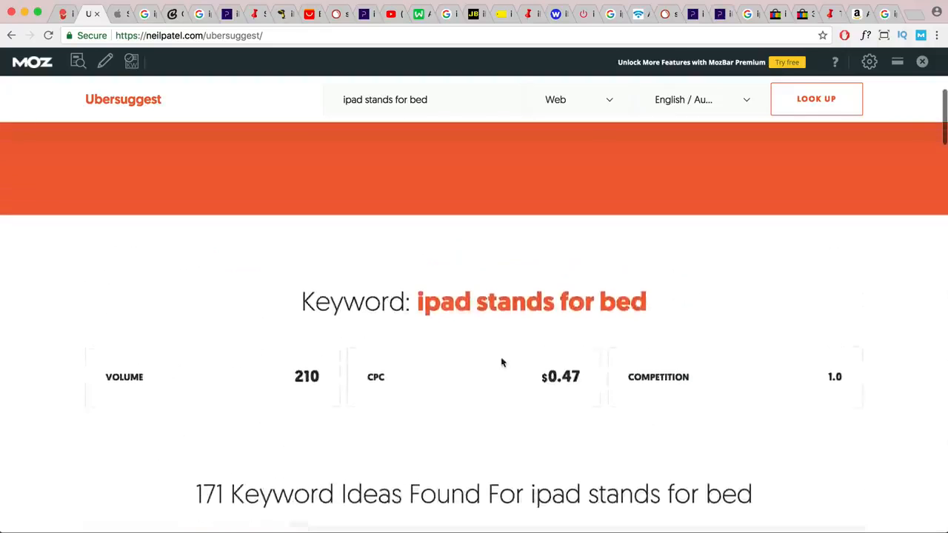
# Switch to KWFinder and examine the difficulty, monthly search volumes and Google SERP competitors for "ipad holder for bed".
pyautogui.click(63, 15)
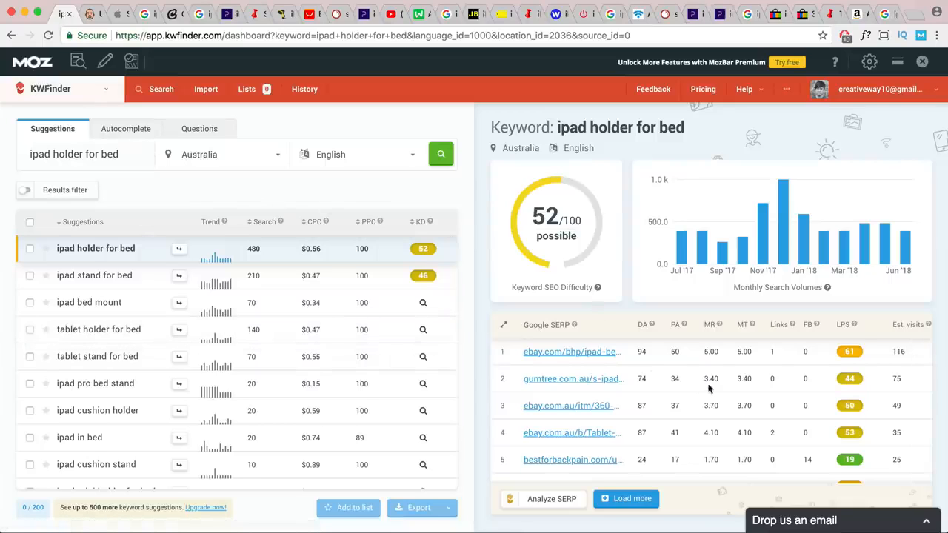
pyautogui.scroll(-3, 708, 388)
pyautogui.scroll(3, 800, 388)
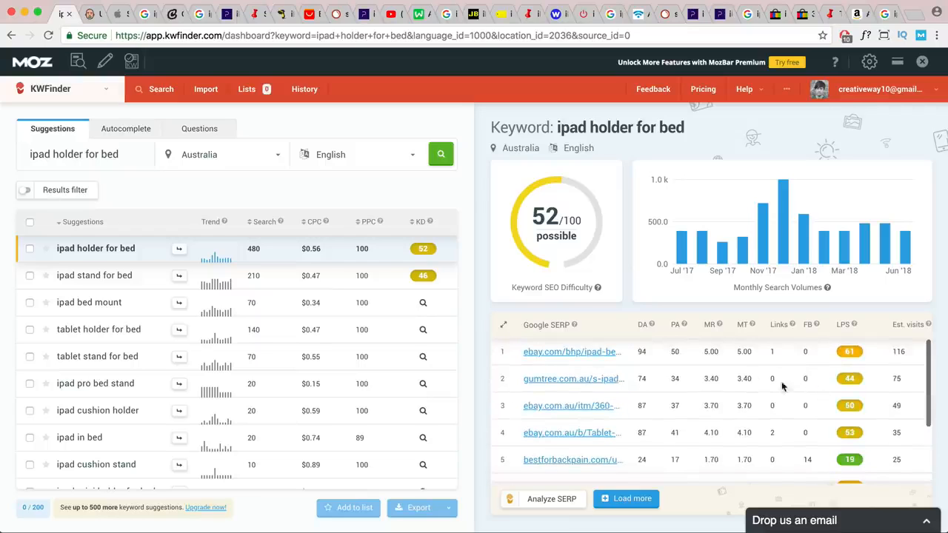
pyautogui.moveTo(551, 194)
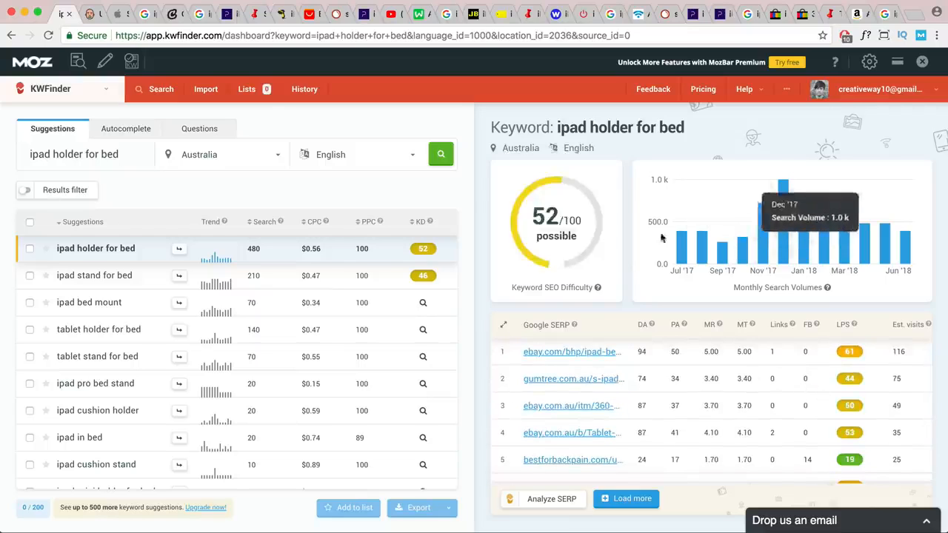
pyautogui.scroll(-3, 387, 280)
pyautogui.scroll(3, 386, 280)
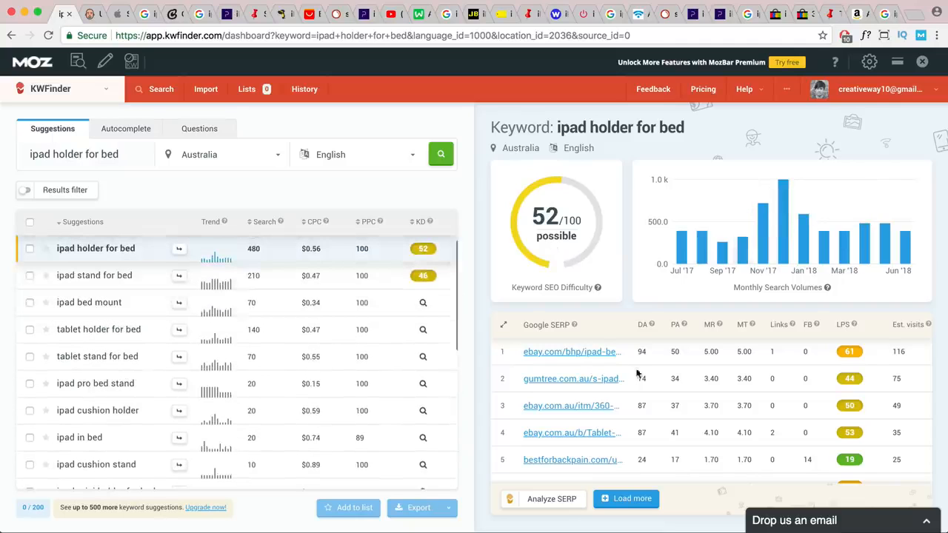
pyautogui.scroll(-2, 589, 362)
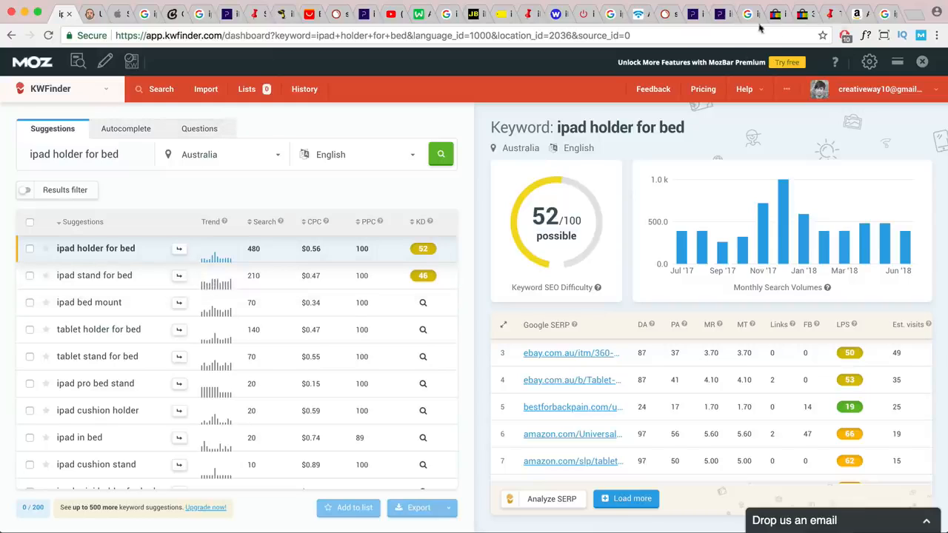
# Switch to the SEMrush report for studioproper.com.au and review its organic search positions and ranking URLs.
pyautogui.click(667, 13)
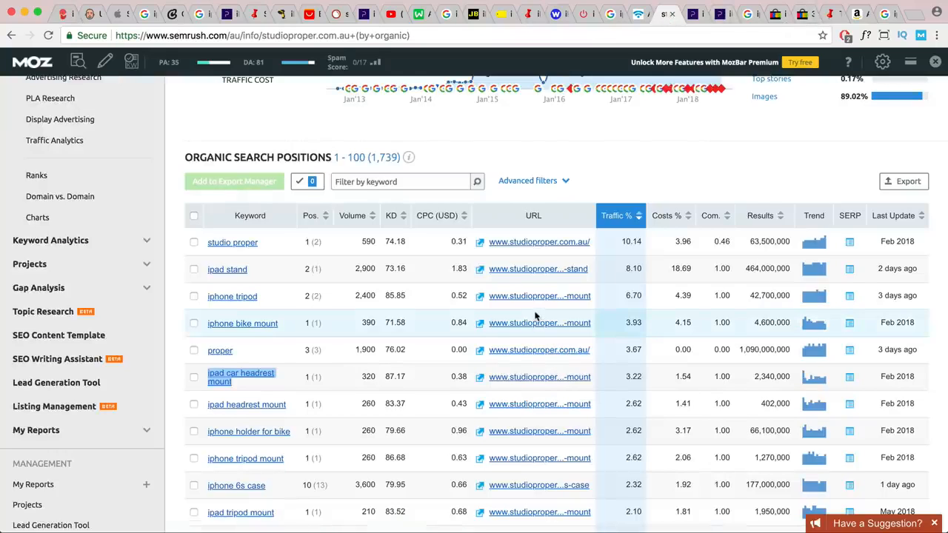
pyautogui.scroll(3, 536, 316)
pyautogui.scroll(-3, 537, 315)
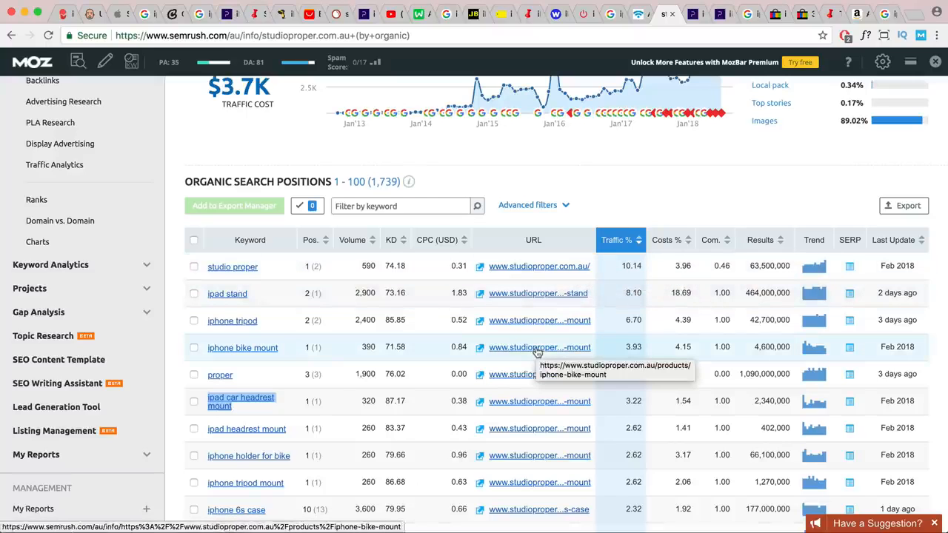
pyautogui.scroll(-2, 516, 344)
pyautogui.scroll(-7, 517, 344)
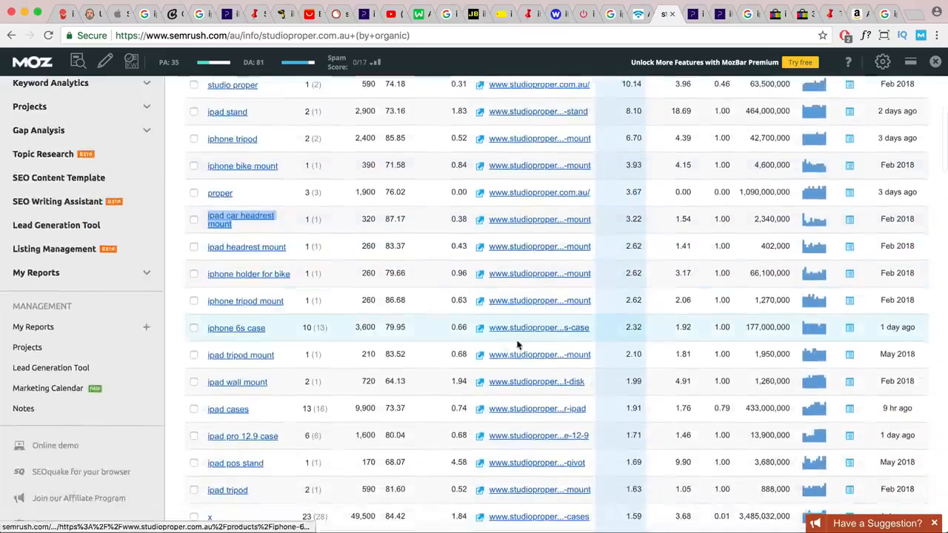
# Look through the iPhone Car Cradles listing on the Strike website and close that page.
pyautogui.hotkey('ctrl', 'shift', 'Tab')
pyautogui.scroll(-10, 580, 283)
pyautogui.scroll(-20, 580, 283)
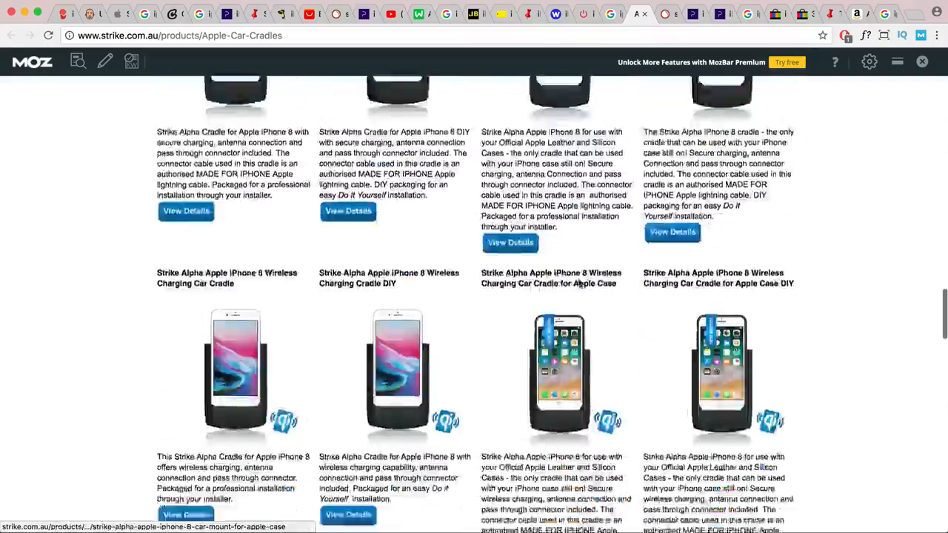
pyautogui.scroll(15, 580, 284)
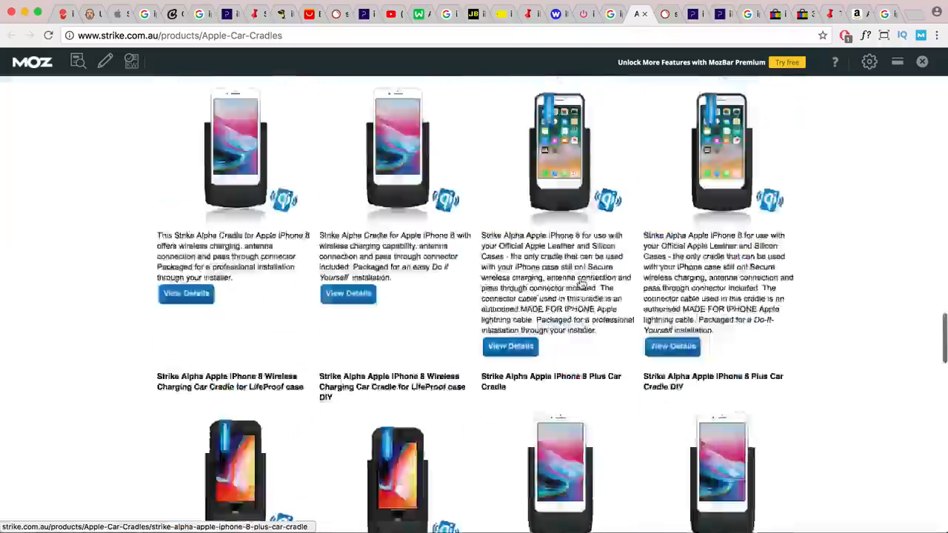
pyautogui.scroll(6, 581, 277)
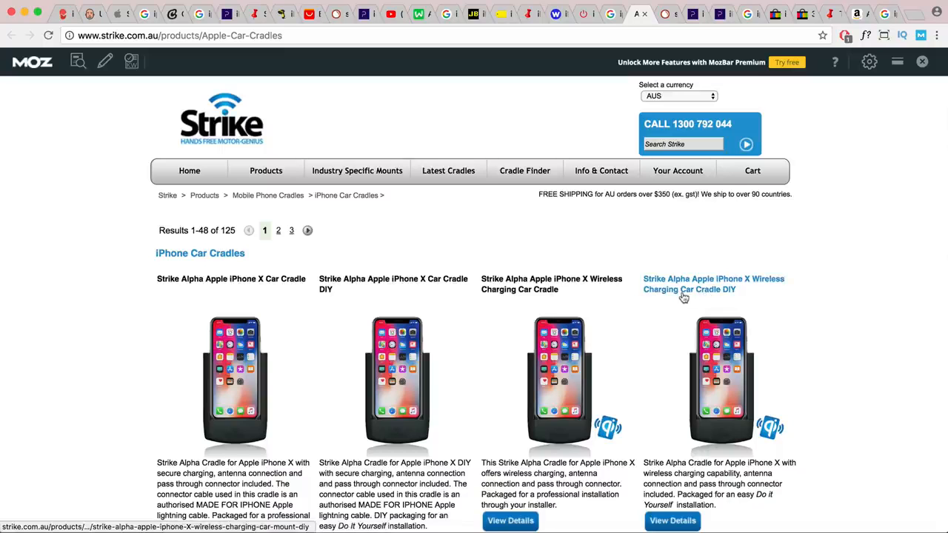
pyautogui.scroll(-3, 679, 298)
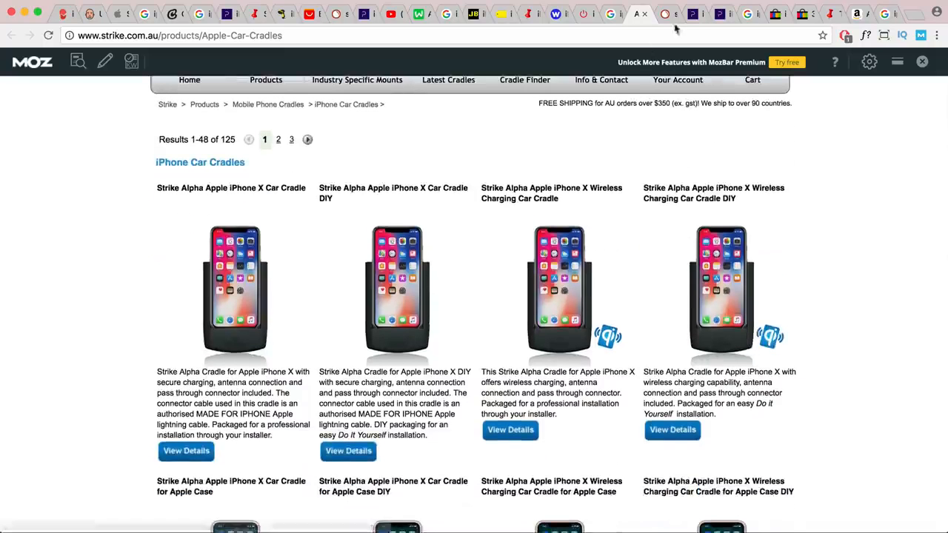
pyautogui.click(644, 15)
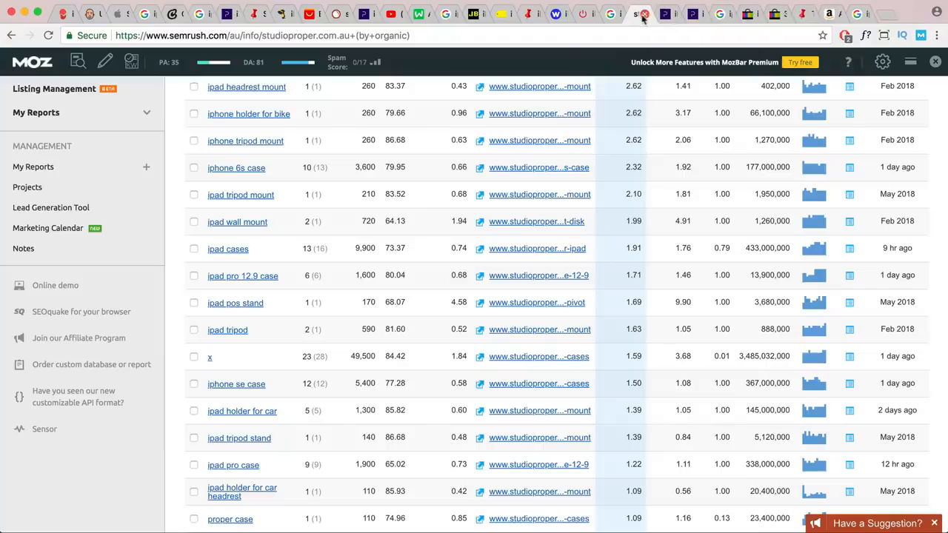
# Open the organic competitors report for studioproper.com.au and bring its competitor list into view.
pyautogui.scroll(15, 419, 354)
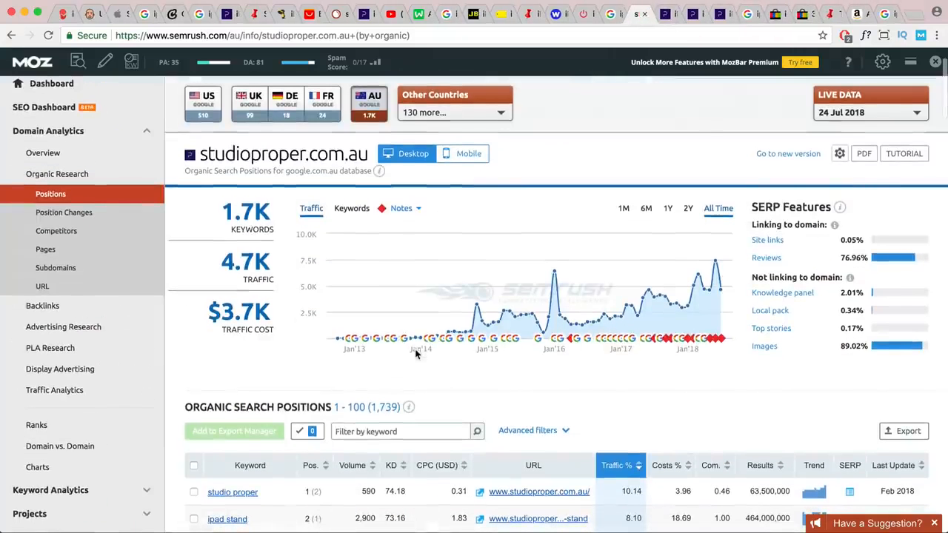
pyautogui.click(56, 232)
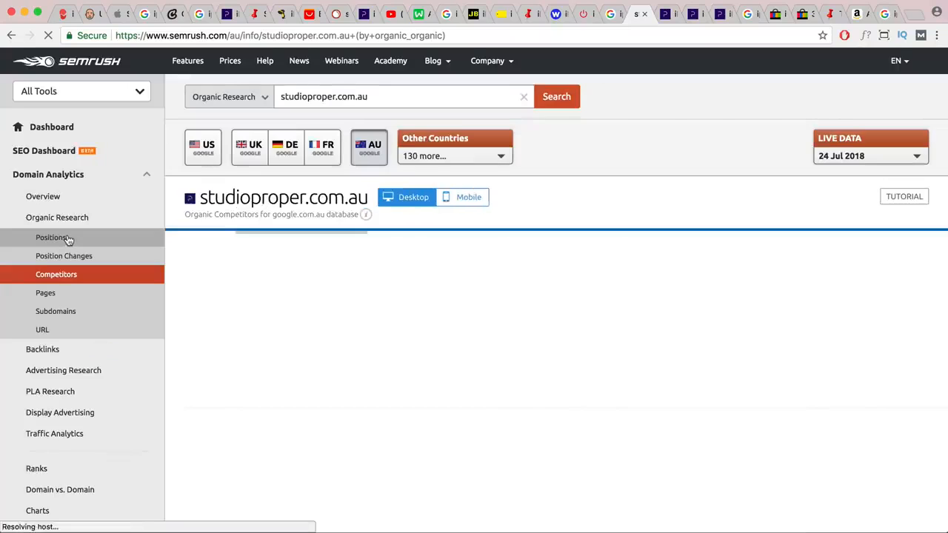
pyautogui.scroll(-5, 383, 275)
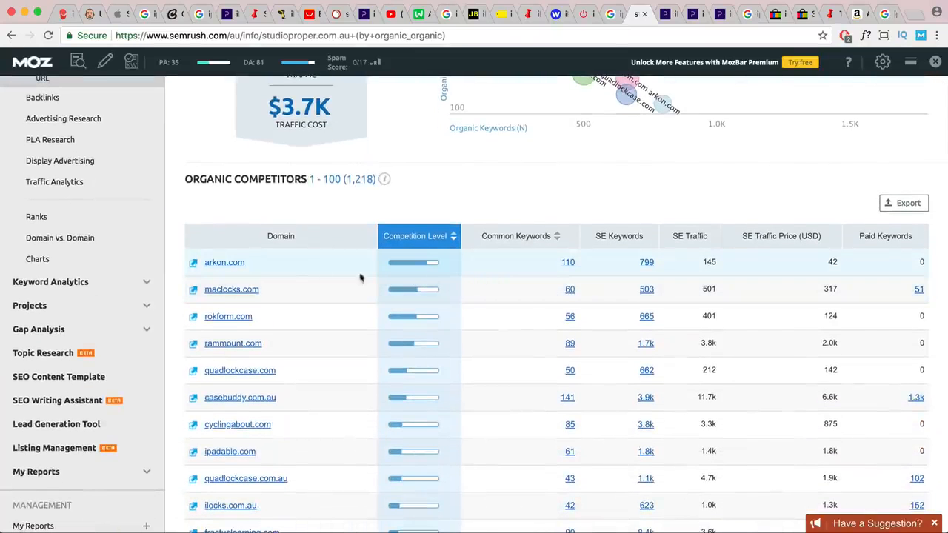
# Open the competitor domains arkon.com and rokform.com from the SEMrush list in new tabs.
pyautogui.rightClick(229, 269)
pyautogui.click(256, 269)
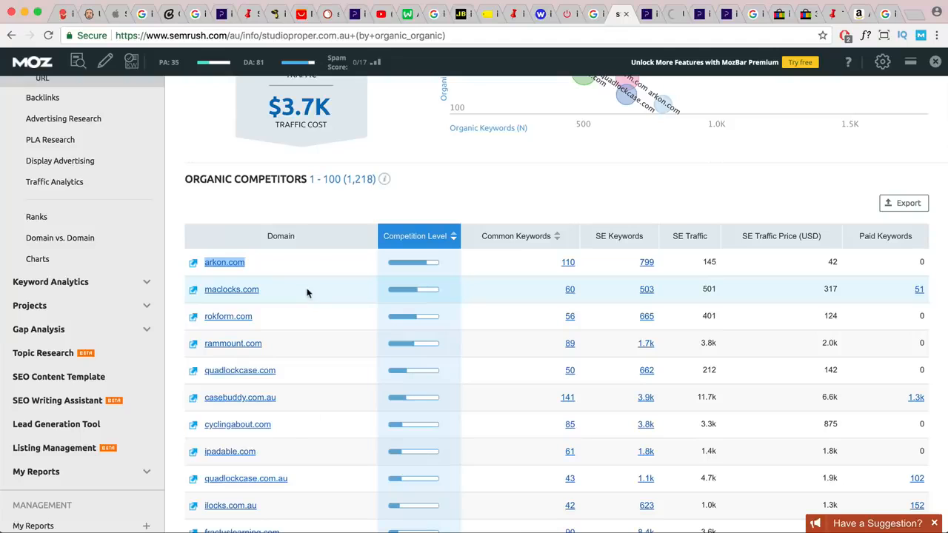
pyautogui.rightClick(245, 317)
pyautogui.click(249, 320)
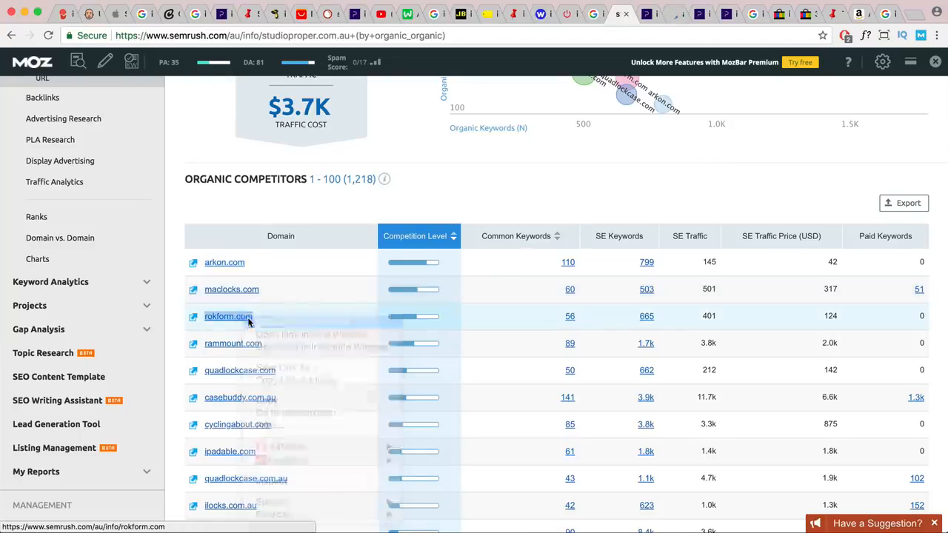
# Check the SEMrush domain overview of arkon.com, copy the domain and load the site in a new tab.
pyautogui.click(657, 16)
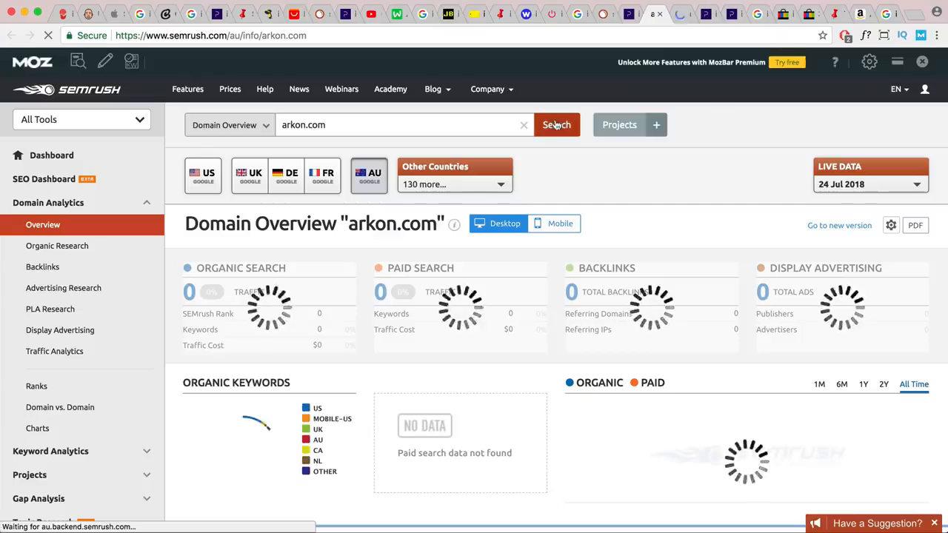
pyautogui.scroll(-5, 541, 201)
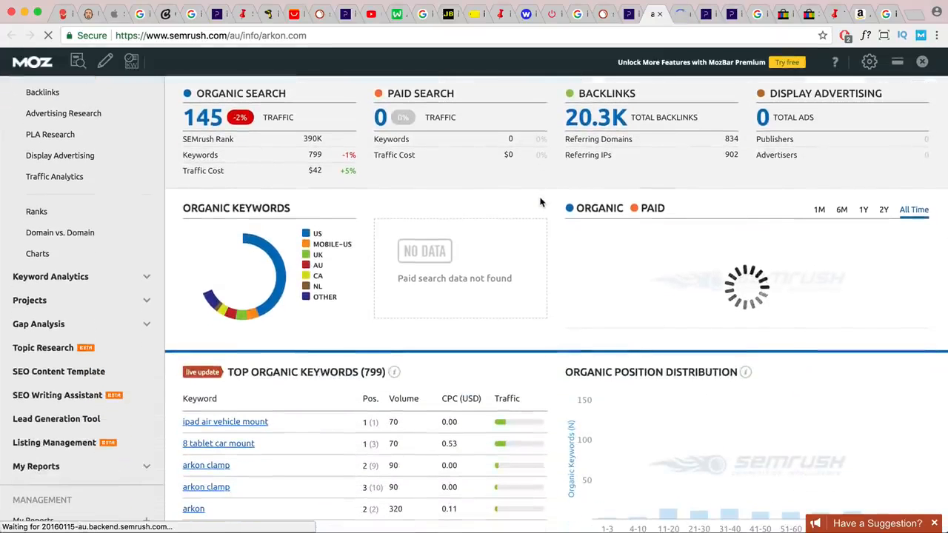
pyautogui.scroll(5, 540, 202)
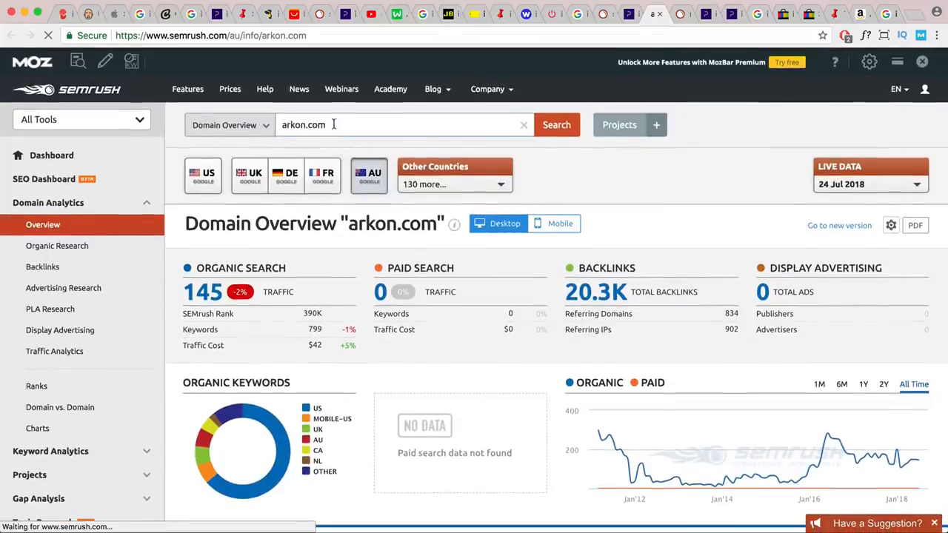
pyautogui.click(312, 125)
pyautogui.hotkey('ctrl', 'c')
pyautogui.click(912, 15)
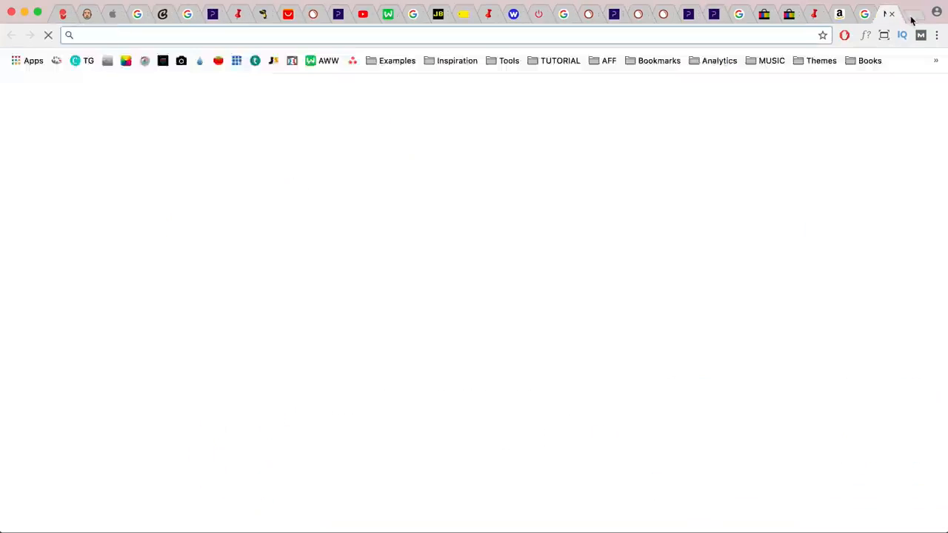
pyautogui.hotkey('ctrl', 'v')
pyautogui.press('Return')
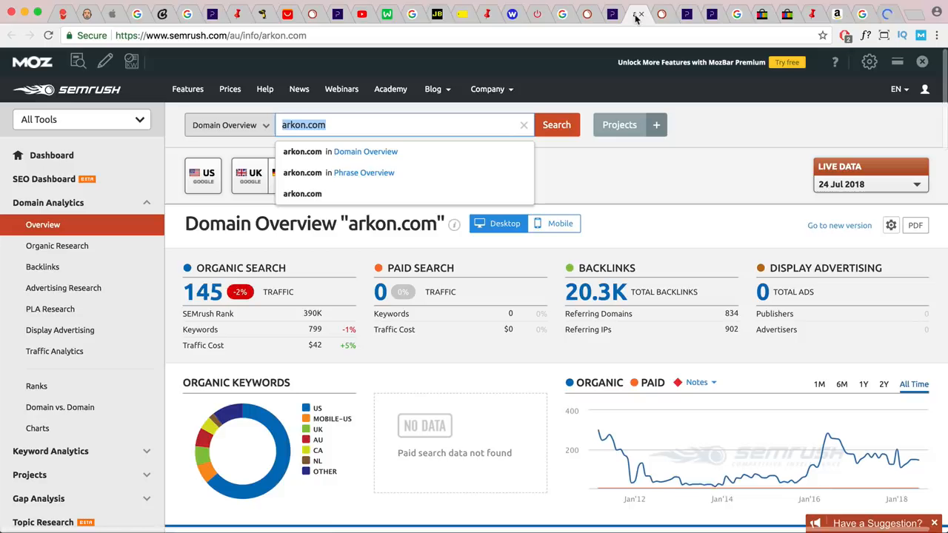
# Copy the rokform.com domain from its SEMrush overview address and load the site in a new tab.
pyautogui.click(634, 17)
pyautogui.click(659, 15)
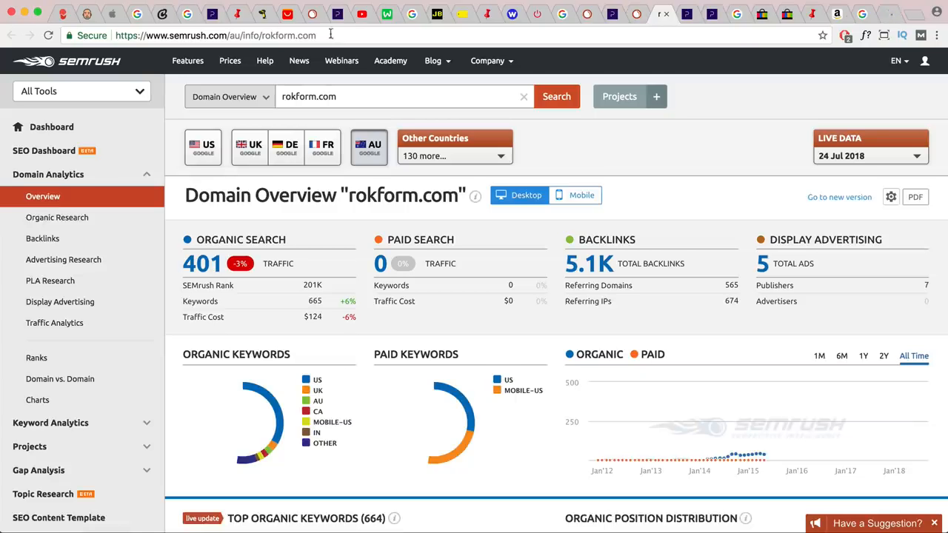
pyautogui.moveTo(335, 34); pyautogui.dragTo(261, 35)
pyautogui.hotkey('ctrl', 'c')
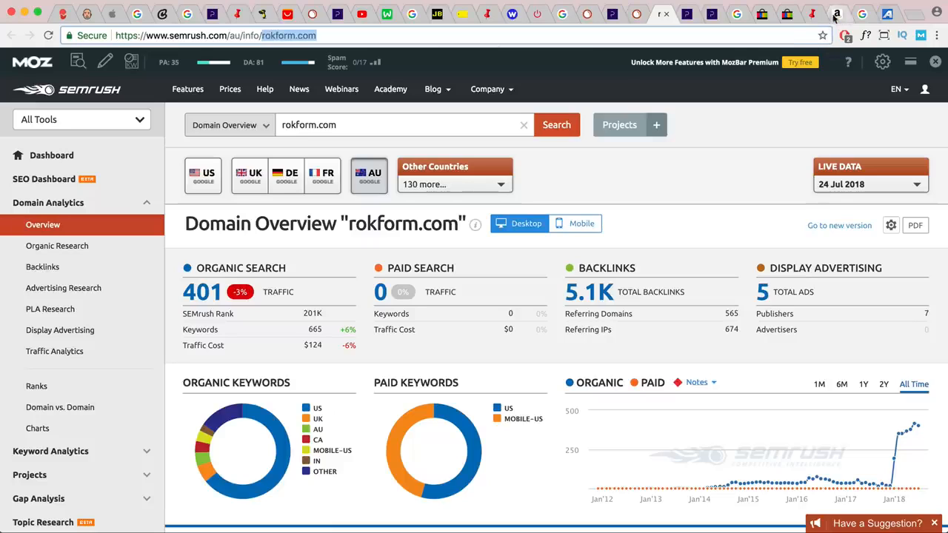
pyautogui.click(913, 15)
pyautogui.hotkey('ctrl', 'v')
pyautogui.press('Return')
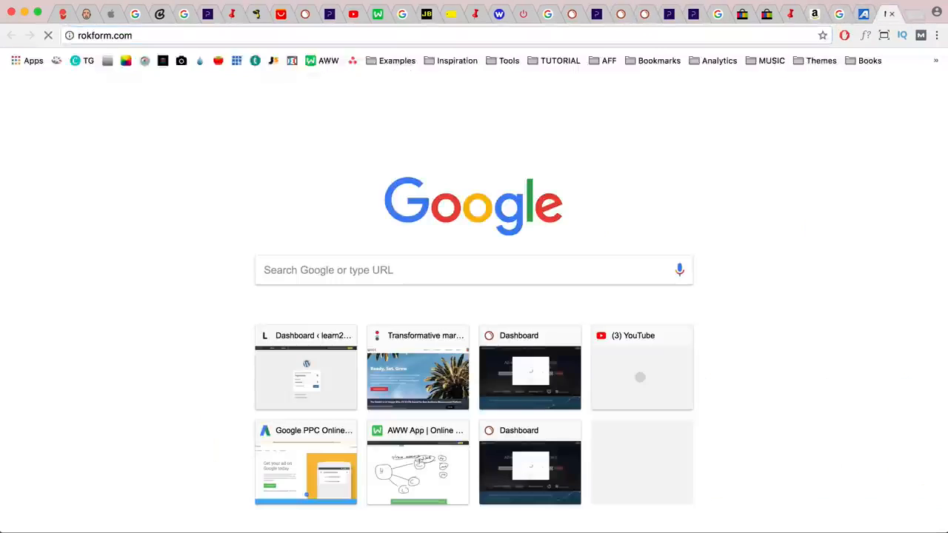
# Examine the product categories in the Arkon Mounts site navigation, then close that site and bring up the Rokform site.
pyautogui.click(863, 14)
pyautogui.moveTo(313, 164)
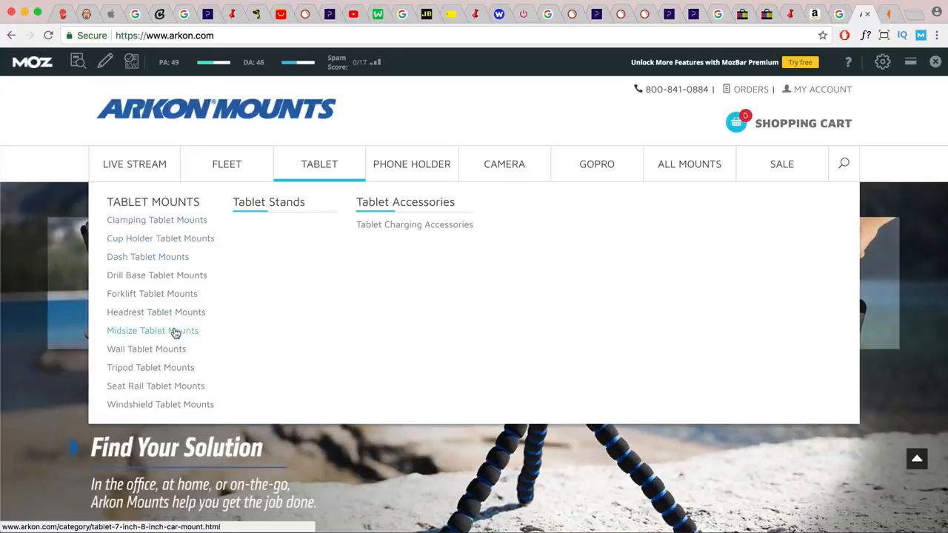
pyautogui.moveTo(414, 166)
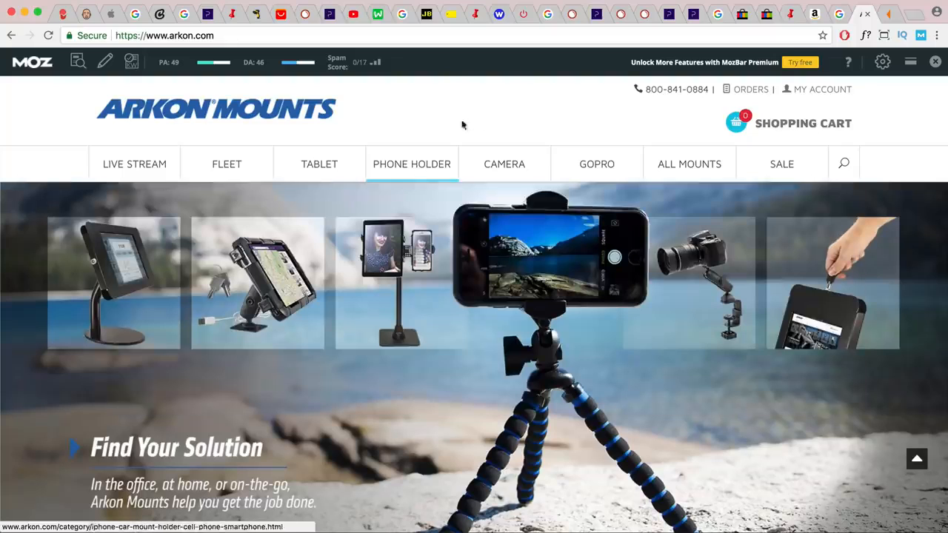
pyautogui.moveTo(520, 173)
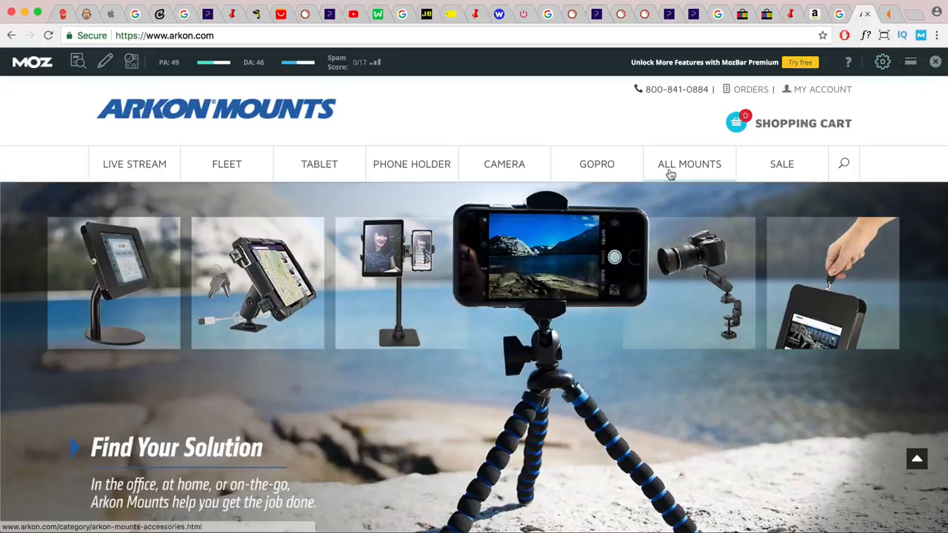
pyautogui.click(866, 14)
pyautogui.click(683, 171)
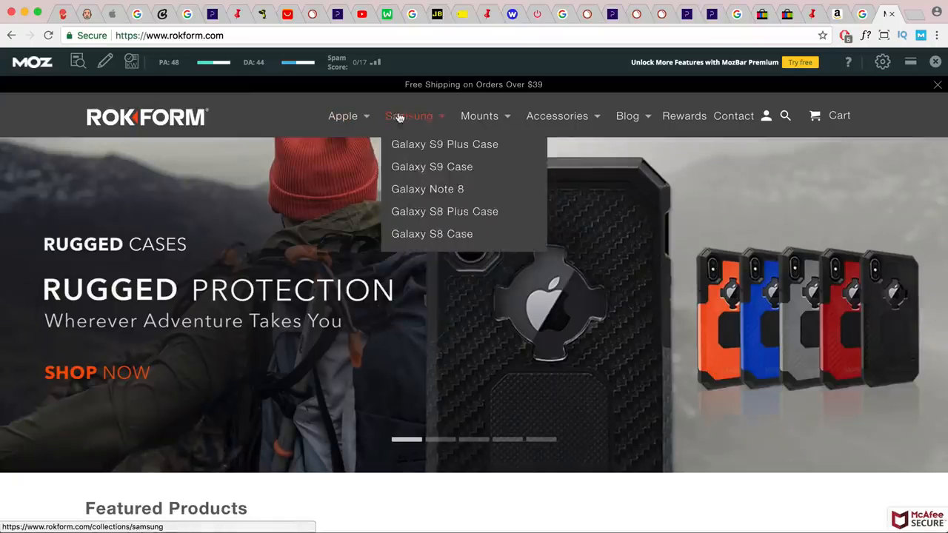
# Examine the Mounts and Accessories categories in the Rokform navigation, then review the secondary iPad stand keywords in the text notes.
pyautogui.moveTo(508, 119)
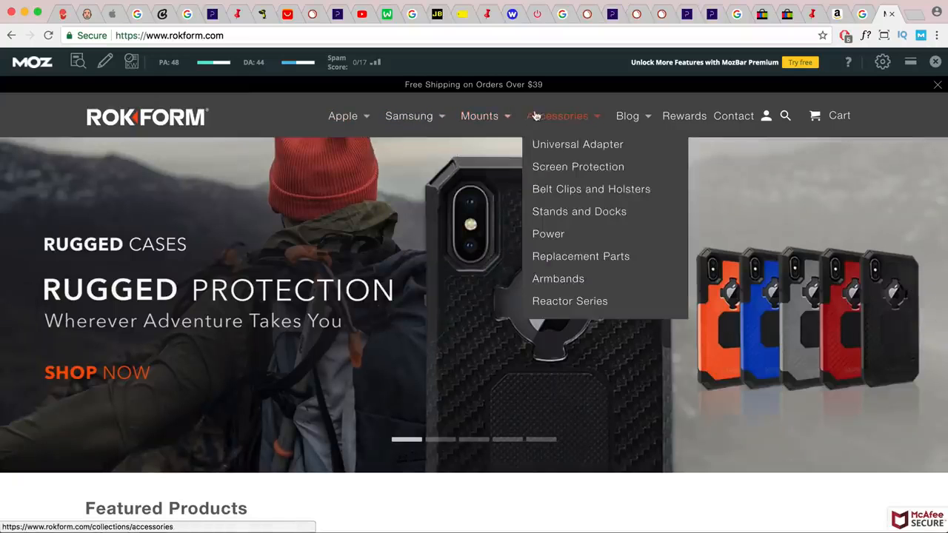
pyautogui.moveTo(554, 123)
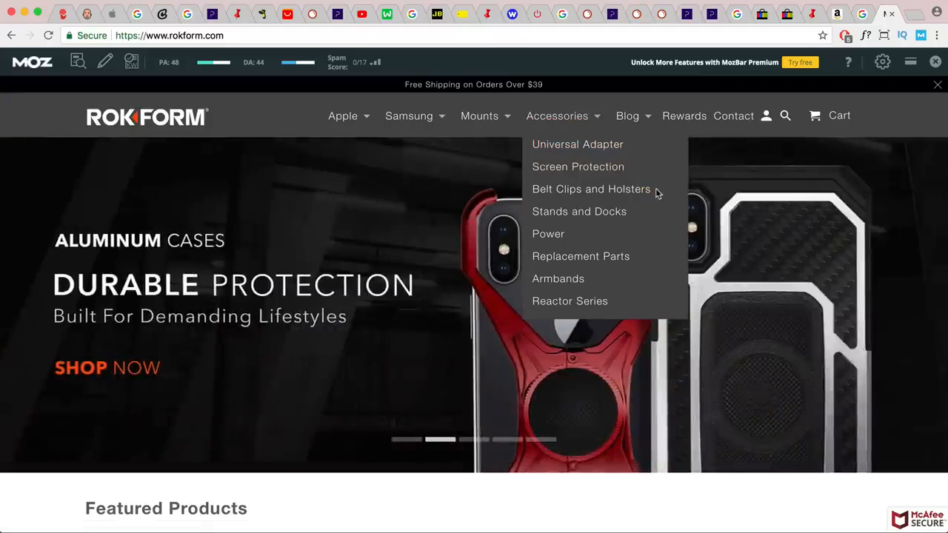
pyautogui.moveTo(655, 188); pyautogui.dragTo(646, 196)
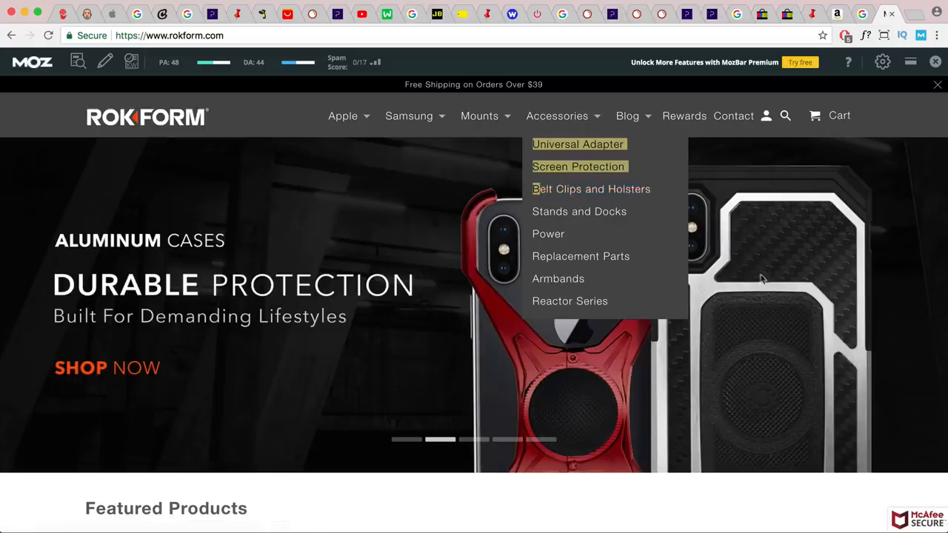
pyautogui.press('super+Tab')
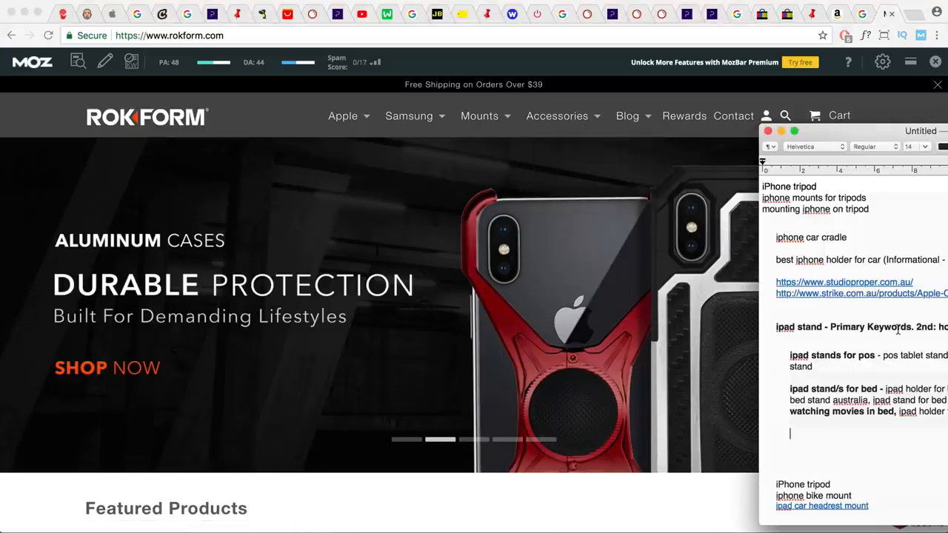
pyautogui.moveTo(917, 327); pyautogui.dragTo(947, 328)
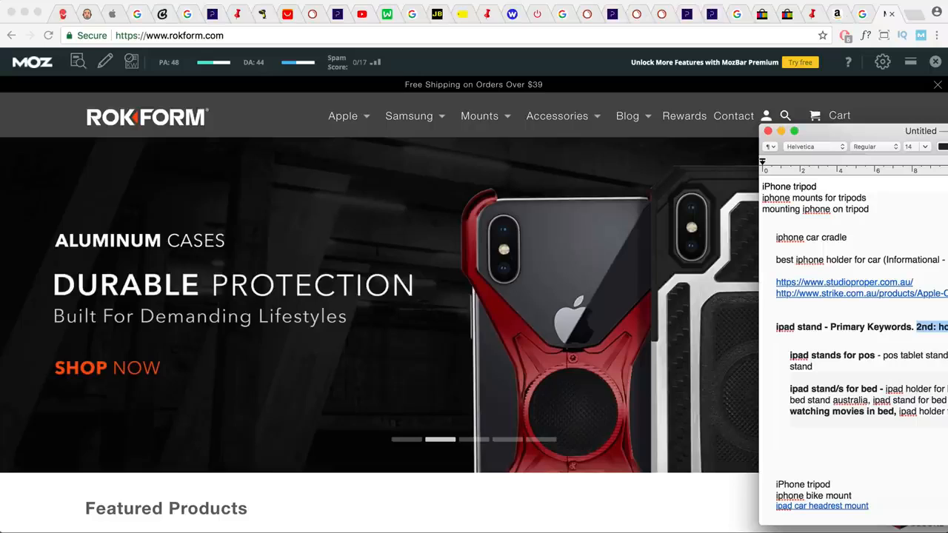
pyautogui.click(947, 327)
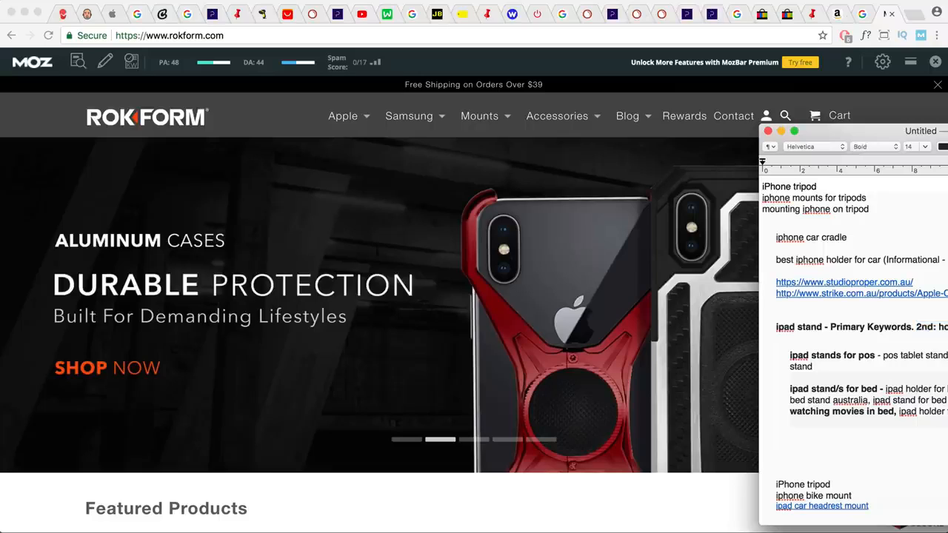
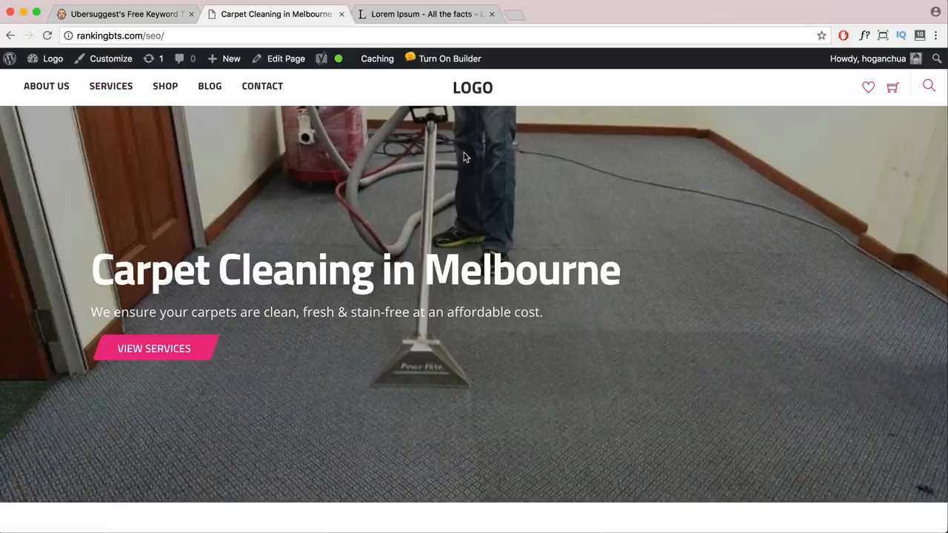
# Go to the WordPress dashboard of the carpet cleaning site and search the plugins available to add for "yoast".
pyautogui.moveTo(42, 65)
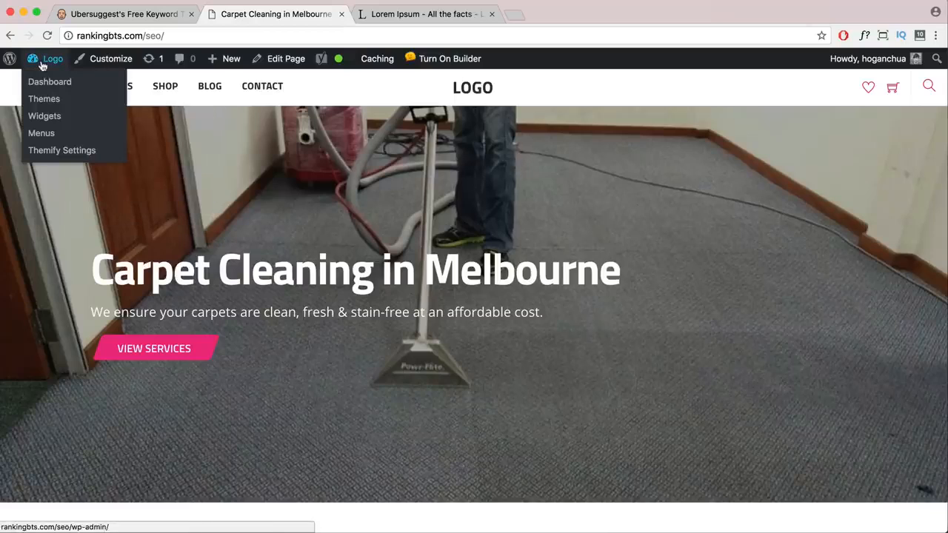
pyautogui.click(47, 83)
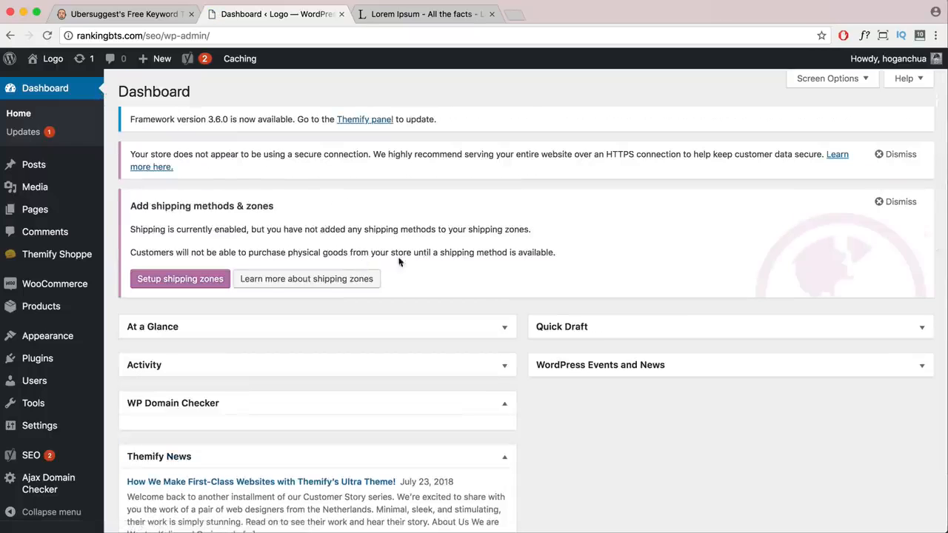
pyautogui.click(29, 363)
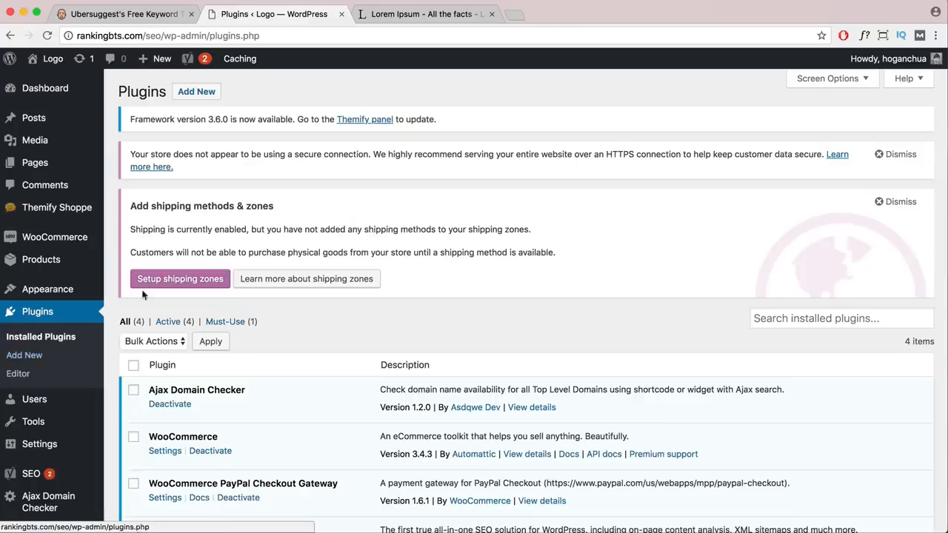
pyautogui.scroll(-1, 185, 287)
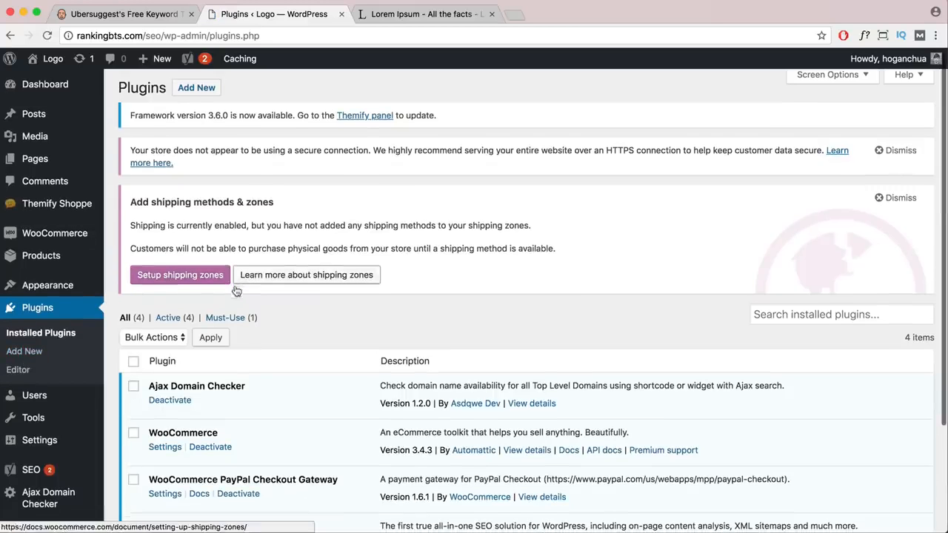
pyautogui.click(197, 89)
pyautogui.click(778, 171)
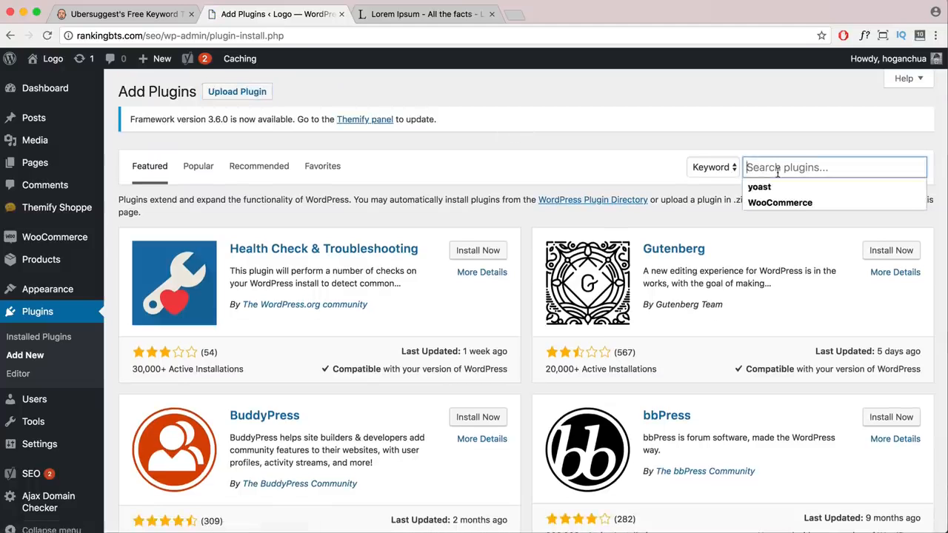
pyautogui.click(770, 189)
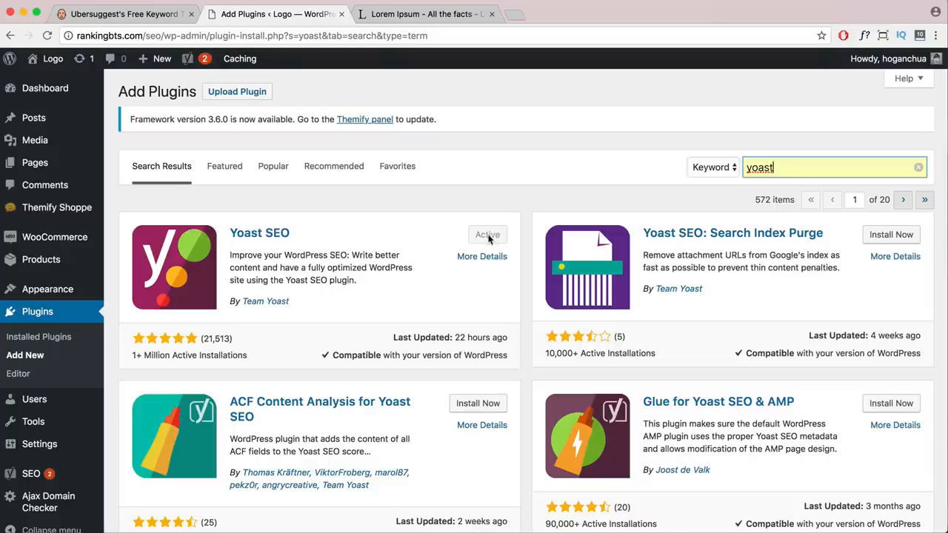
# Open the general settings of Yoast SEO, relaunch its configuration wizard and start configuring the plugin.
pyautogui.scroll(-2, 489, 237)
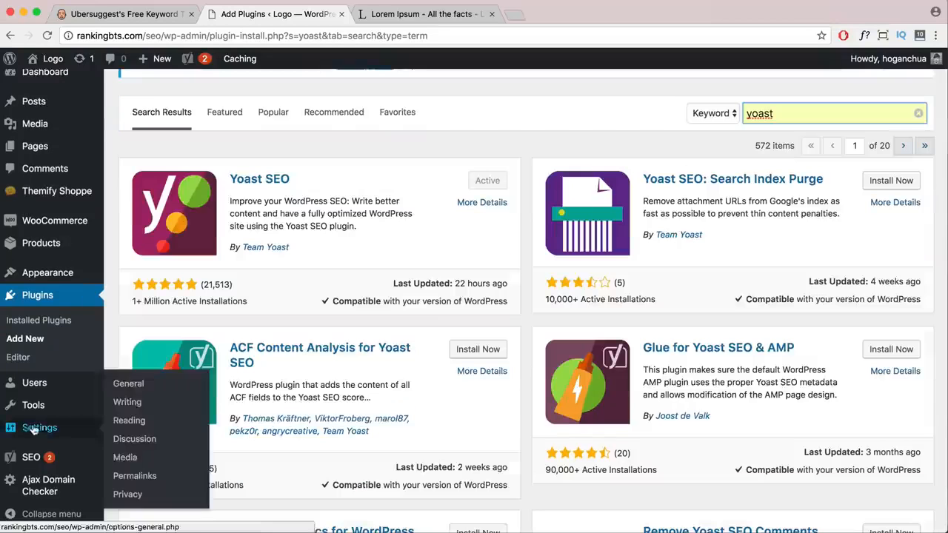
pyautogui.moveTo(24, 460)
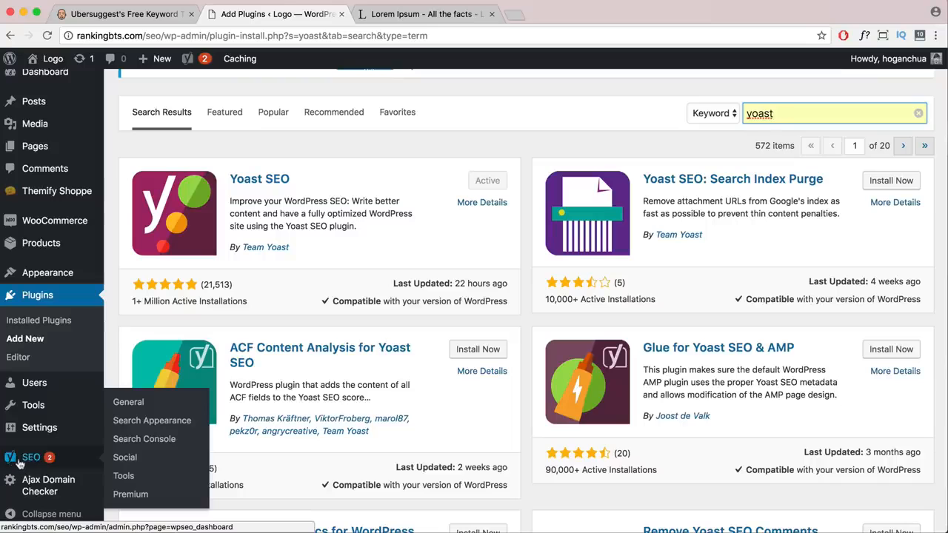
pyautogui.click(125, 406)
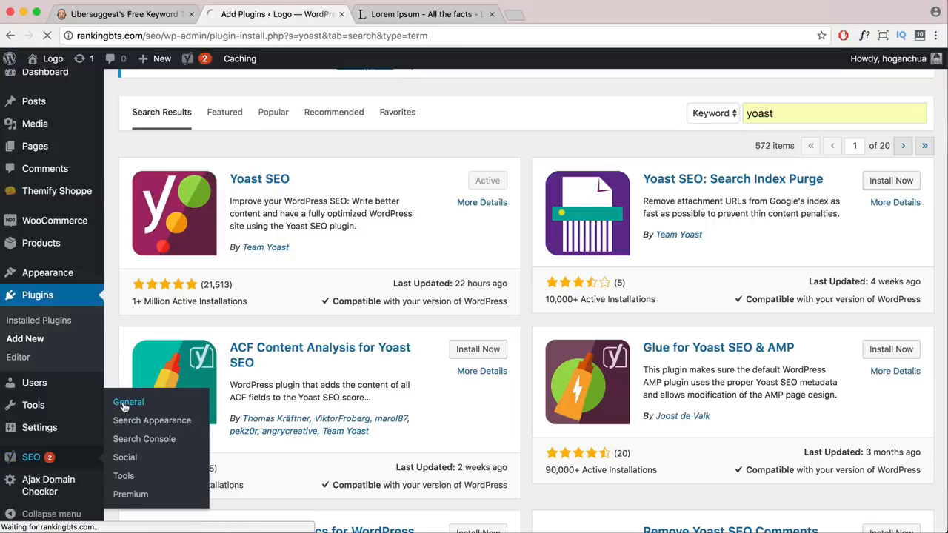
pyautogui.scroll(-4, 232, 354)
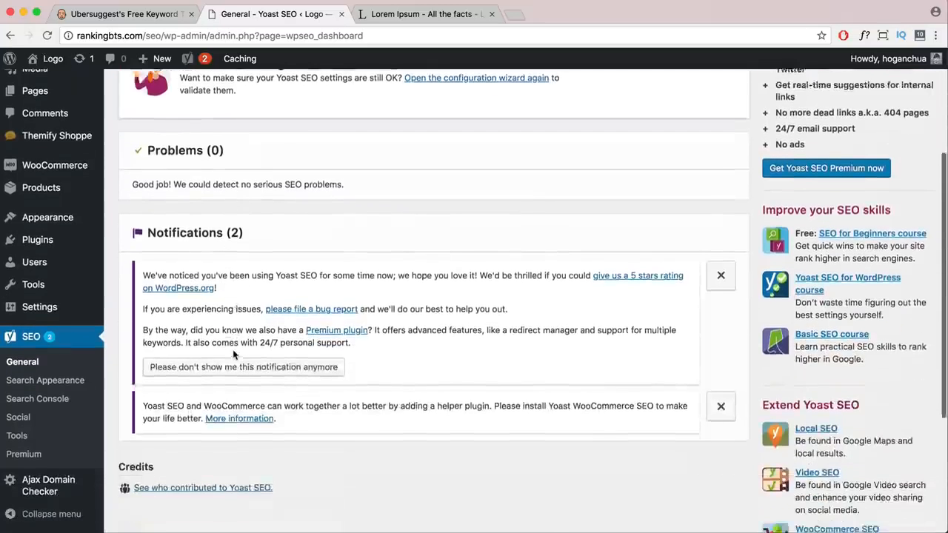
pyautogui.scroll(3, 233, 352)
pyautogui.scroll(1, 233, 352)
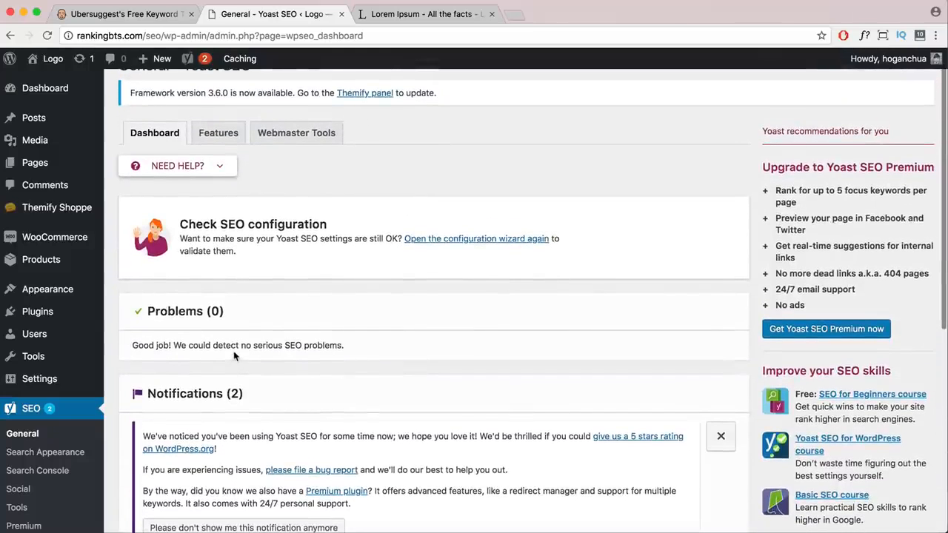
pyautogui.click(438, 240)
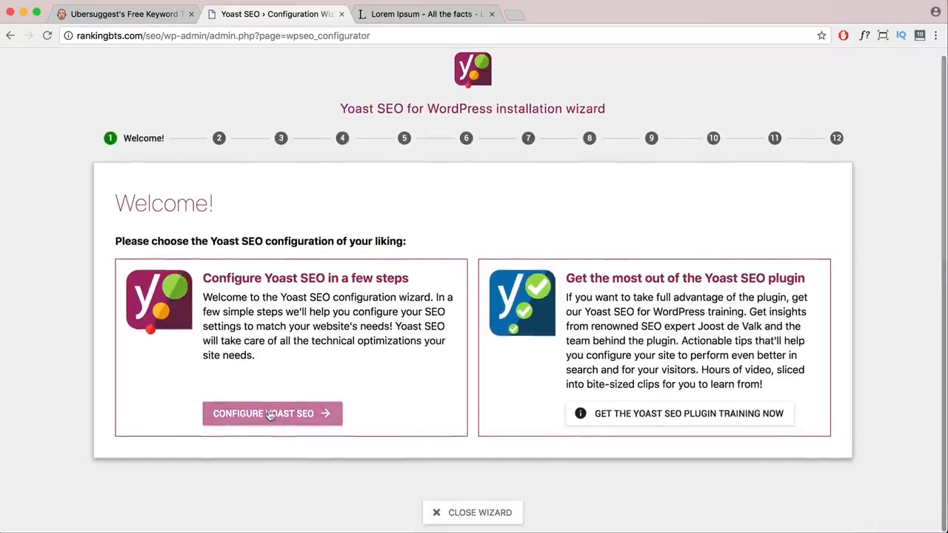
pyautogui.click(269, 414)
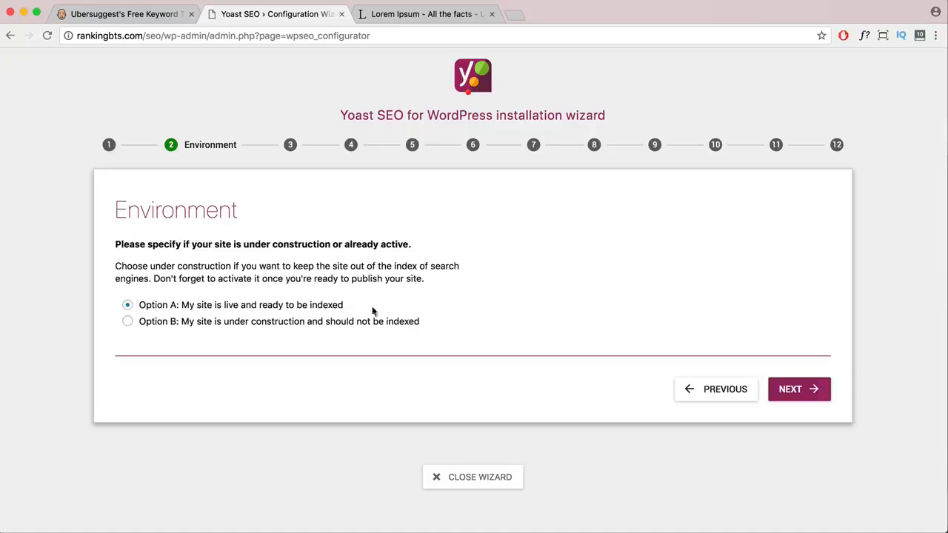
# Accept the site as live and ready to be indexed, and choose "A small offline business" as the site type.
pyautogui.click(795, 390)
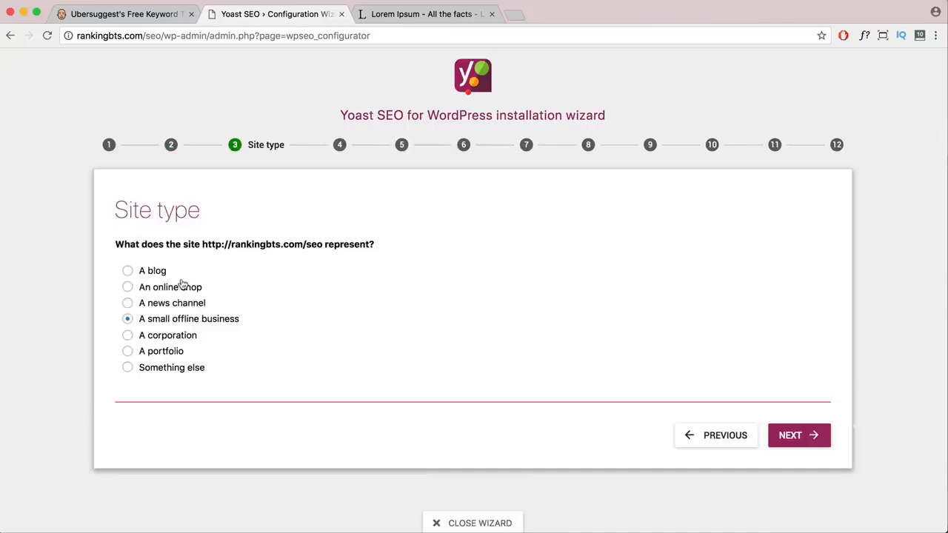
pyautogui.moveTo(380, 247); pyautogui.dragTo(115, 246)
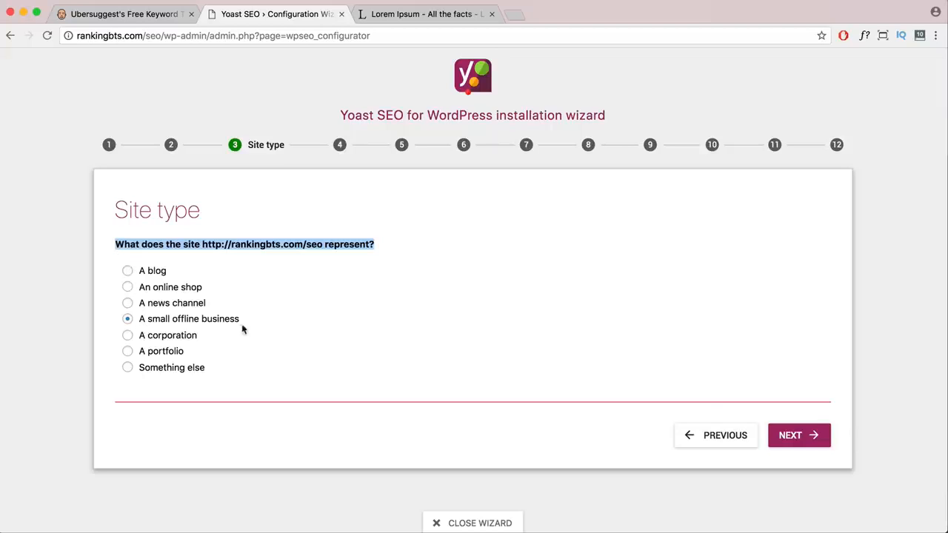
pyautogui.click(126, 288)
pyautogui.click(129, 369)
pyautogui.click(128, 320)
pyautogui.click(807, 439)
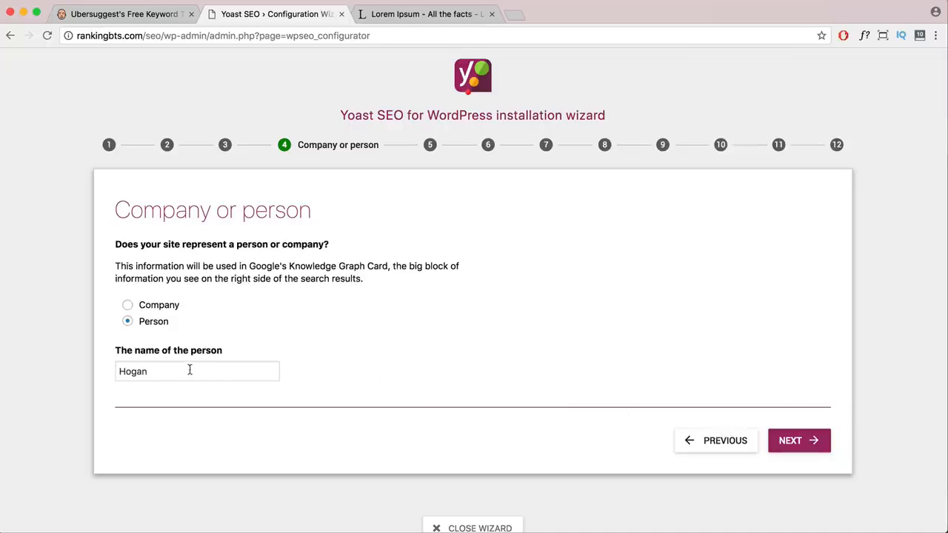
# Accept Person as what the site represents, then review the social profile fields and continue without adding any profiles.
pyautogui.click(779, 442)
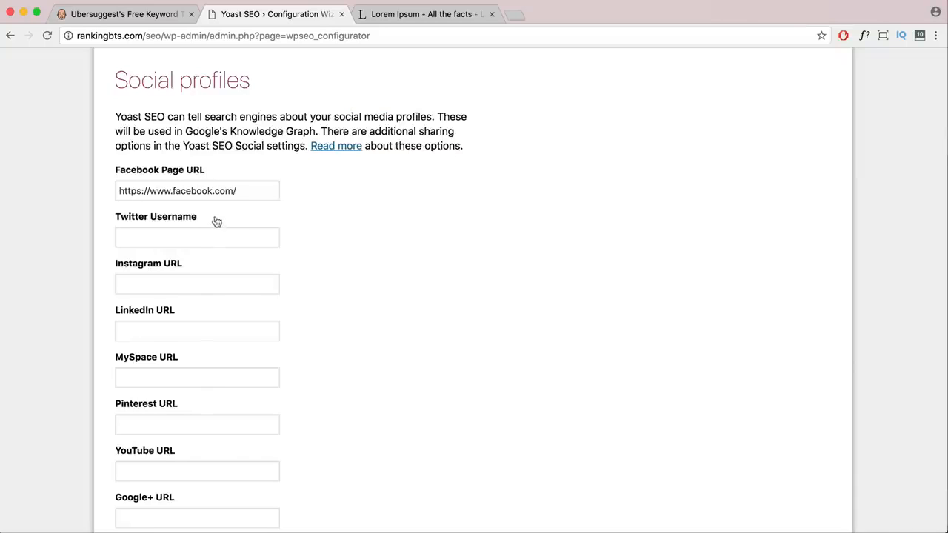
pyautogui.moveTo(250, 192); pyautogui.dragTo(93, 195)
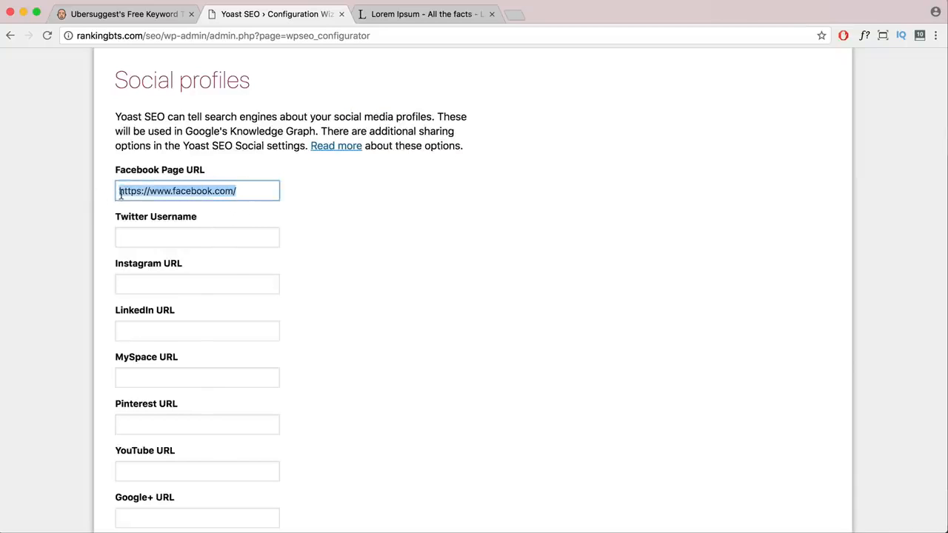
pyautogui.scroll(-4, 285, 343)
pyautogui.scroll(8, 284, 340)
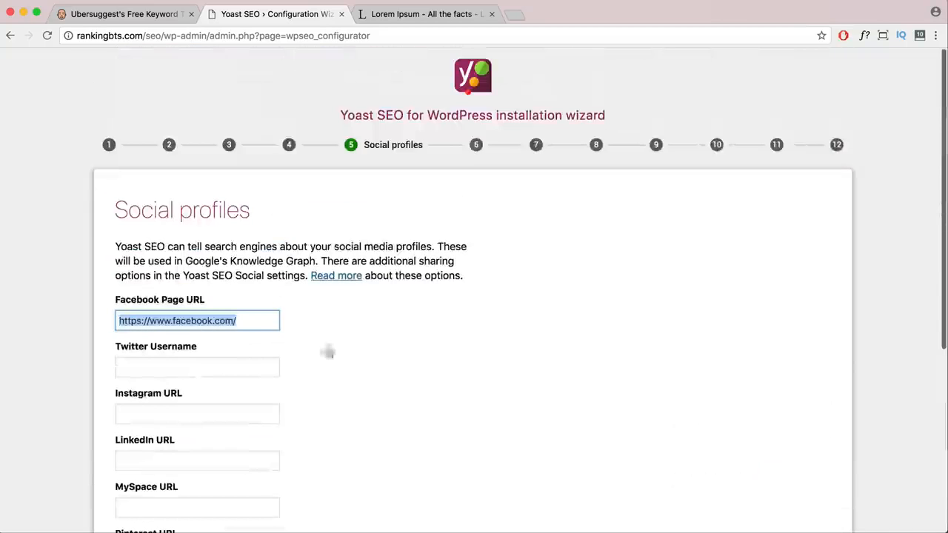
pyautogui.scroll(-4, 390, 362)
pyautogui.scroll(-4, 390, 361)
pyautogui.click(813, 483)
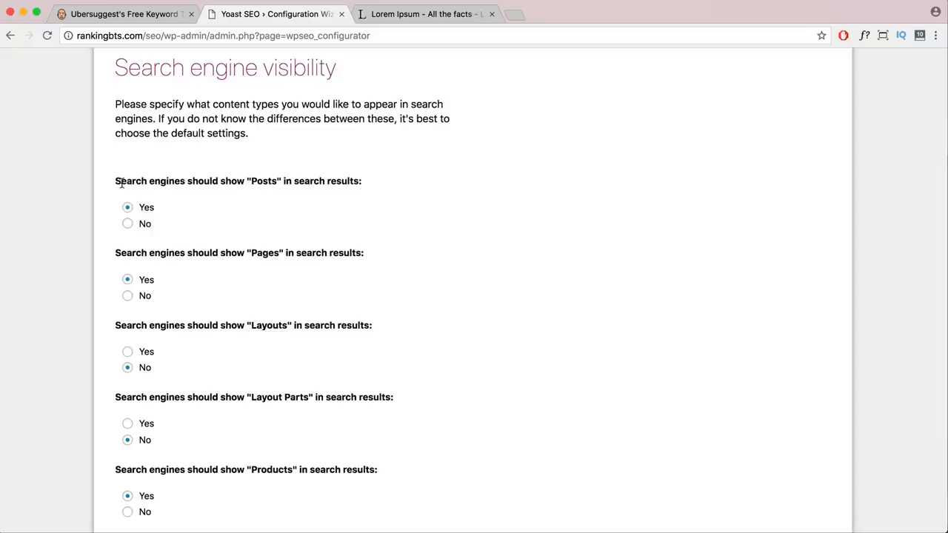
# Review and accept the search engine visibility settings, with Posts, Pages and Products shown and Layouts and Layout Parts hidden.
pyautogui.moveTo(114, 181); pyautogui.dragTo(364, 186)
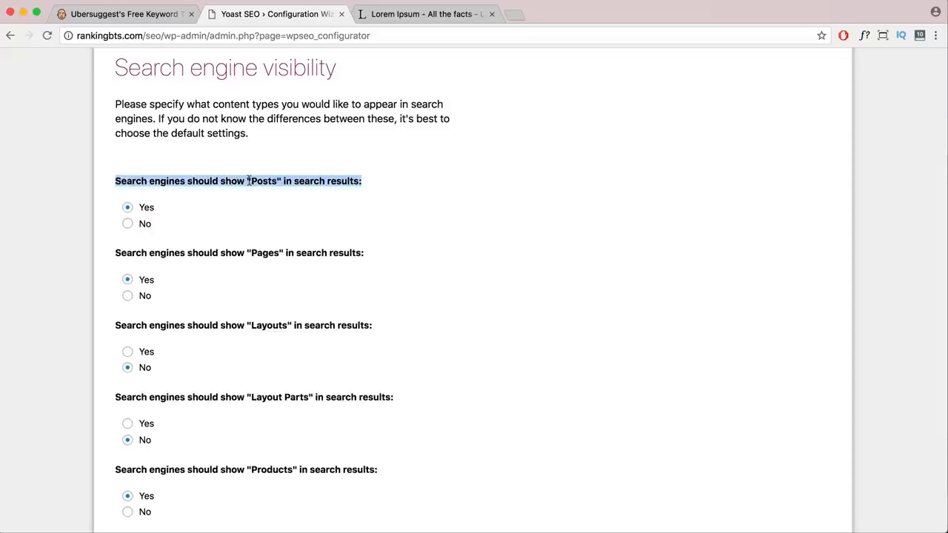
pyautogui.moveTo(246, 181); pyautogui.dragTo(282, 182)
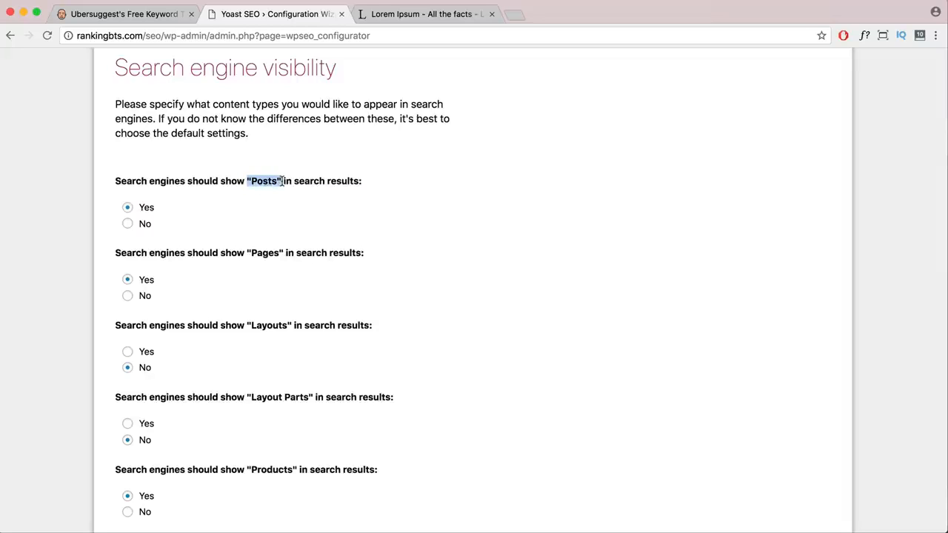
pyautogui.scroll(-2, 256, 257)
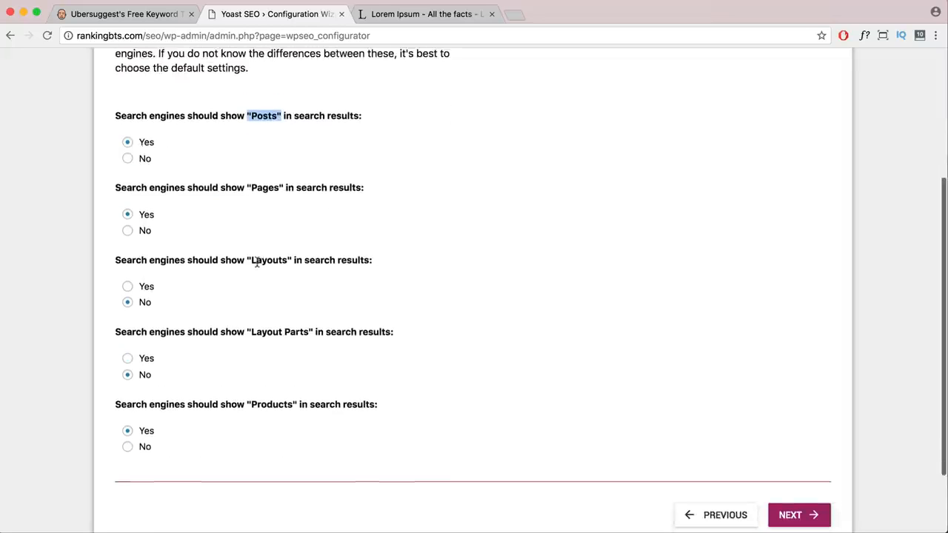
pyautogui.moveTo(115, 263); pyautogui.dragTo(372, 260)
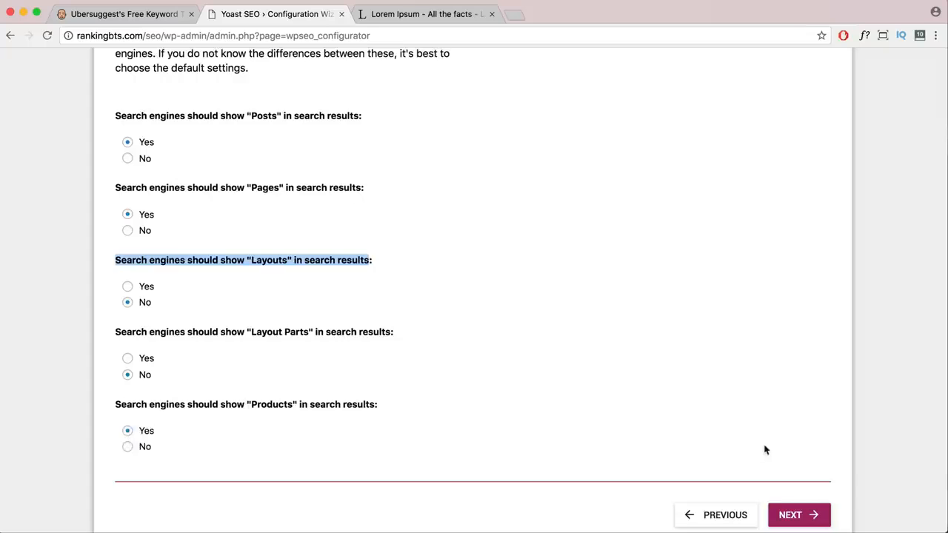
pyautogui.scroll(-2, 757, 449)
pyautogui.click(793, 465)
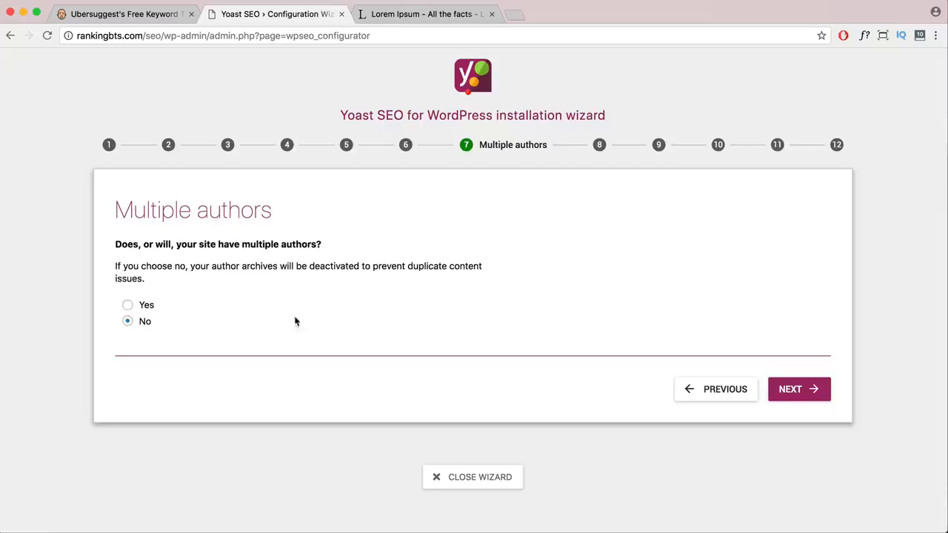
pyautogui.click(793, 400)
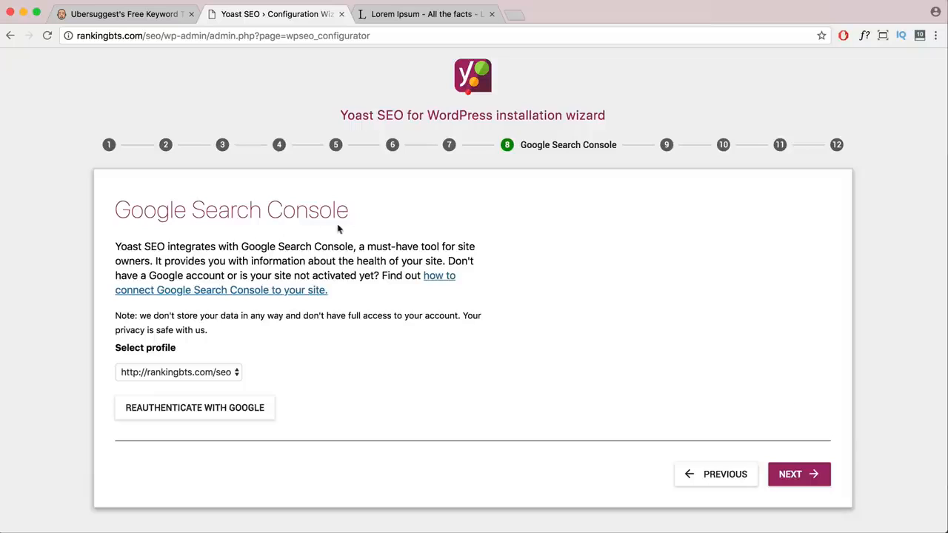
pyautogui.moveTo(349, 211); pyautogui.dragTo(116, 211)
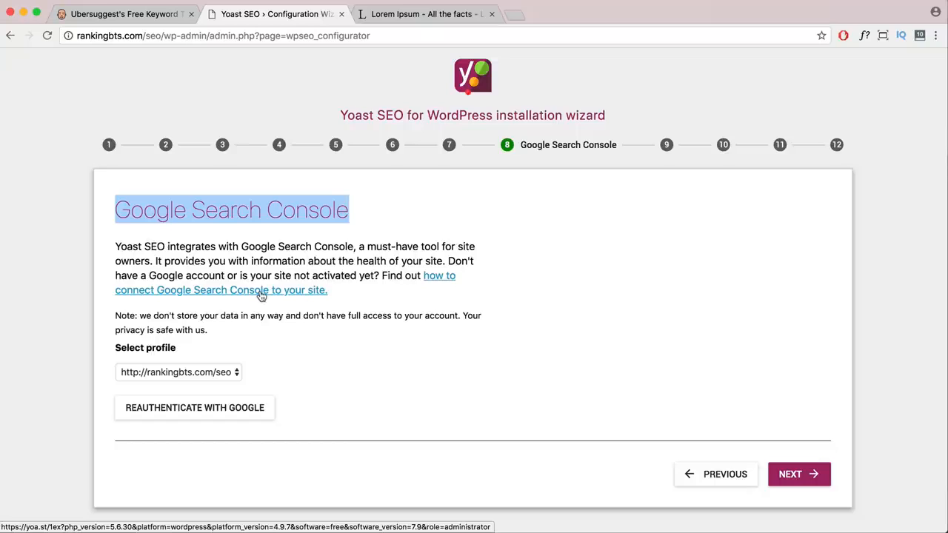
pyautogui.click(222, 371)
pyautogui.click(309, 365)
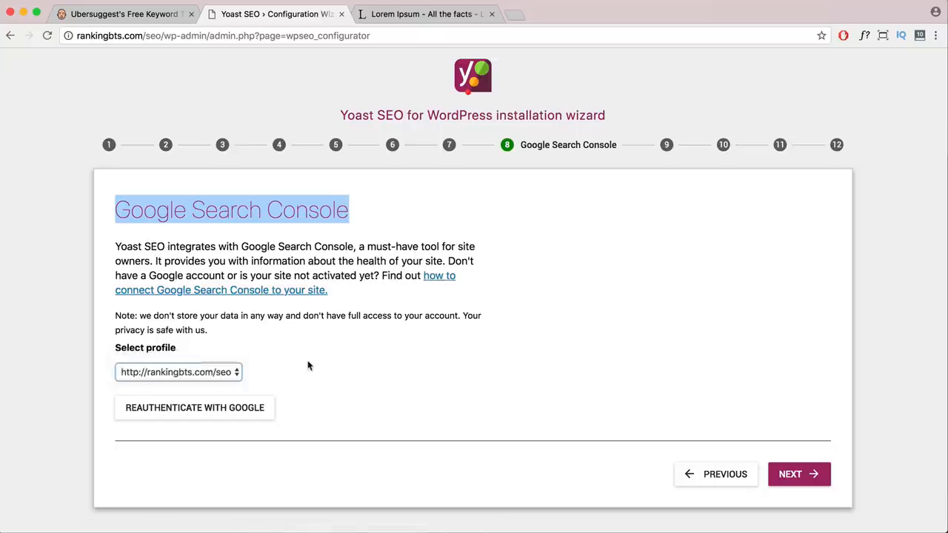
# Open Yoast's guide on connecting a site to Google Search Console and follow its link to Google Search Console.
pyautogui.rightClick(453, 285)
pyautogui.click(453, 283)
pyautogui.hotkey('ctrl', 'Tab')
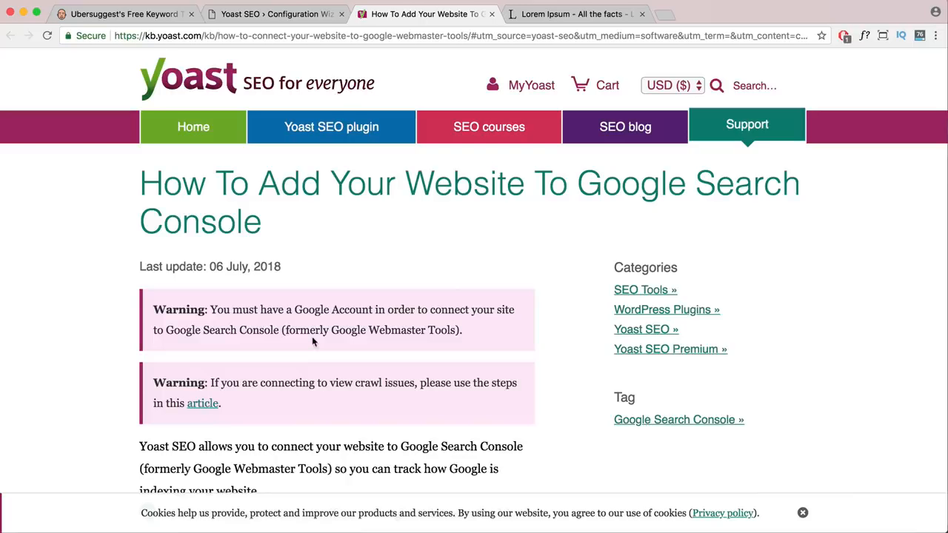
pyautogui.scroll(-5, 312, 338)
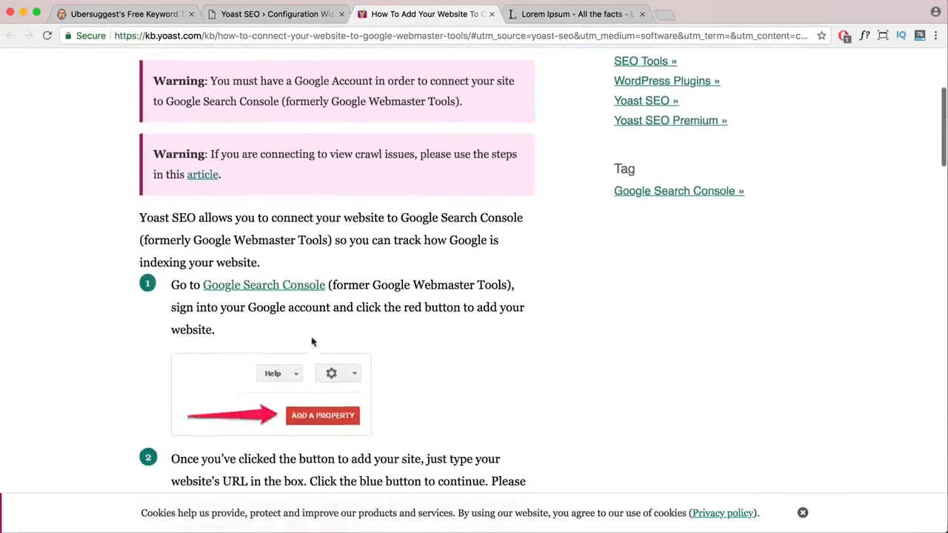
pyautogui.scroll(-1, 290, 302)
pyautogui.click(232, 254)
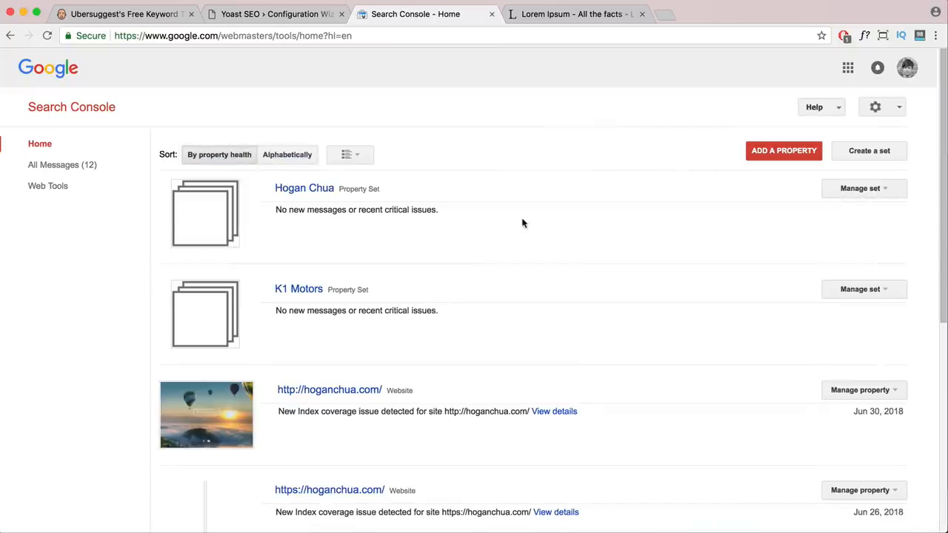
pyautogui.scroll(-5, 730, 214)
pyautogui.scroll(5, 728, 214)
pyautogui.click(785, 155)
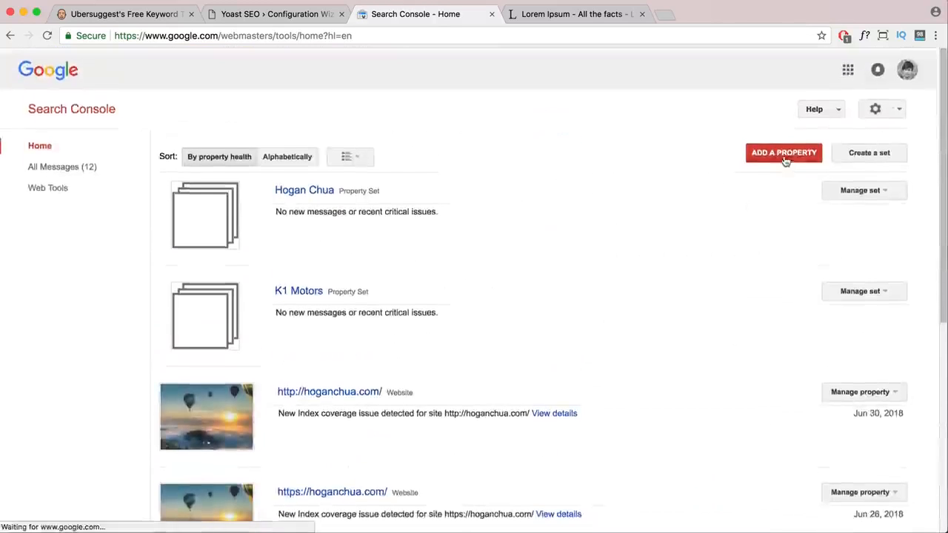
pyautogui.click(300, 9)
pyautogui.moveTo(161, 35); pyautogui.dragTo(9, 35)
pyautogui.press('super+c')
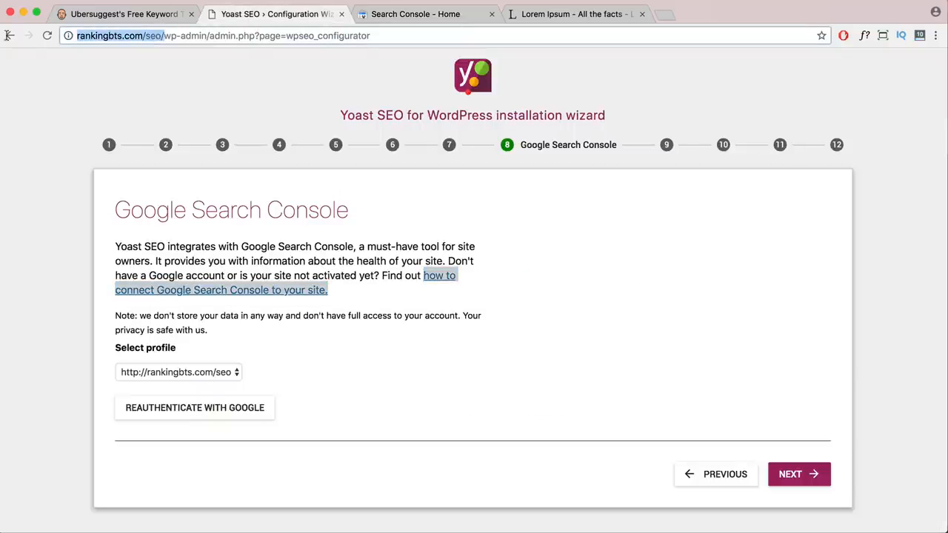
pyautogui.click(429, 14)
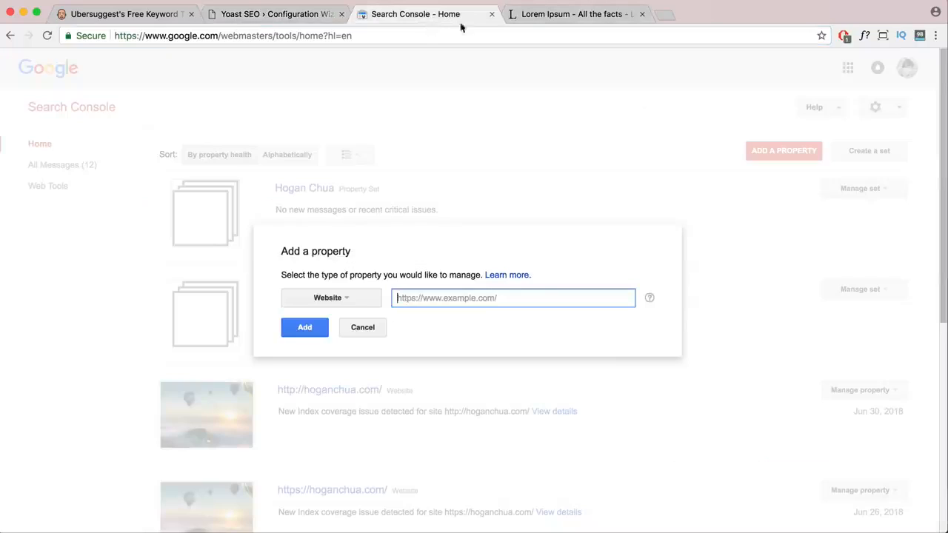
pyautogui.press('super+v')
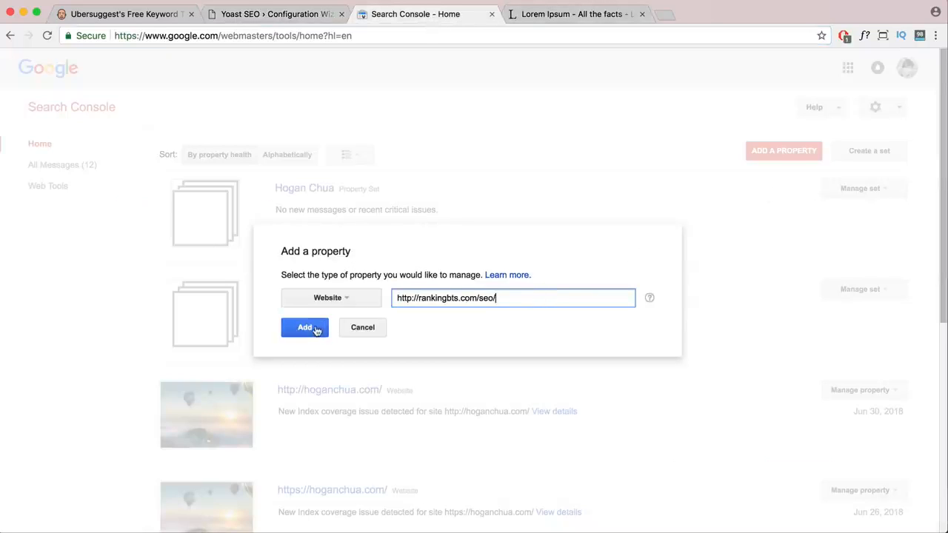
pyautogui.moveTo(496, 298); pyautogui.dragTo(481, 296)
pyautogui.click(479, 299)
pyautogui.doubleClick(484, 298)
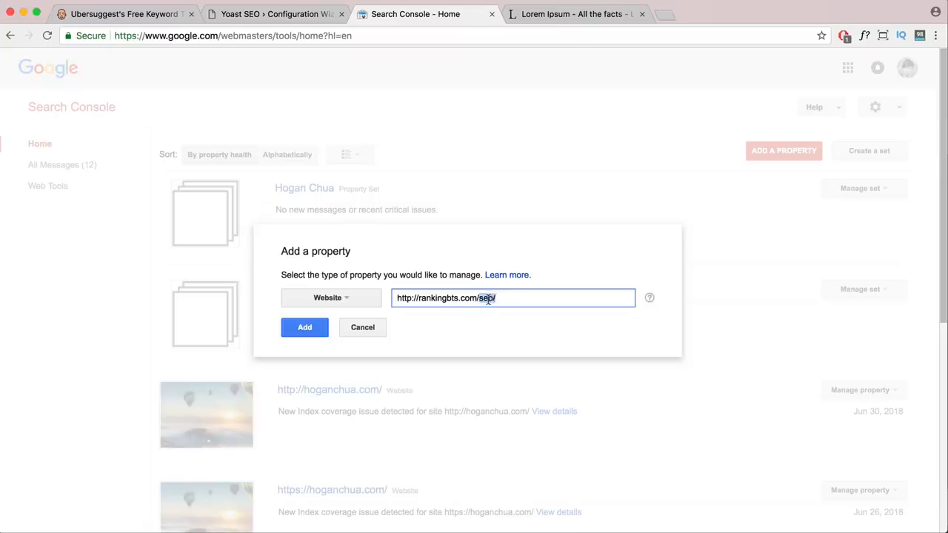
pyautogui.moveTo(480, 298); pyautogui.dragTo(390, 299)
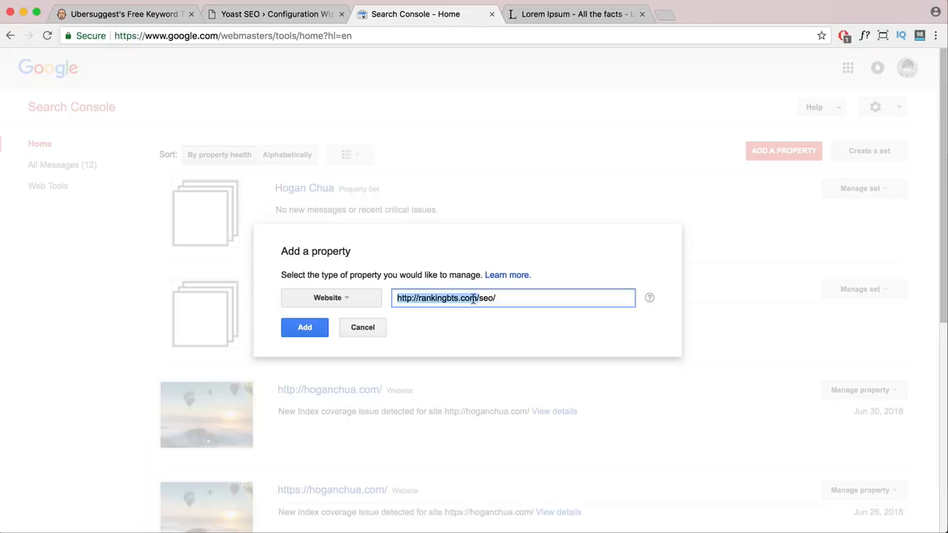
pyautogui.click(312, 327)
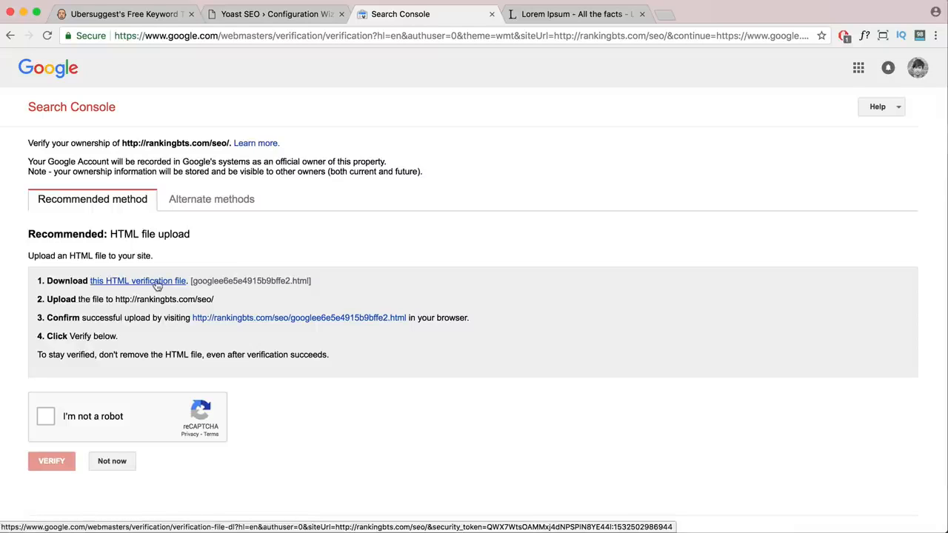
# Review the HTML file upload instructions, then choose the alternate HTML tag verification method and examine where its meta tag belongs.
pyautogui.moveTo(215, 301); pyautogui.dragTo(117, 300)
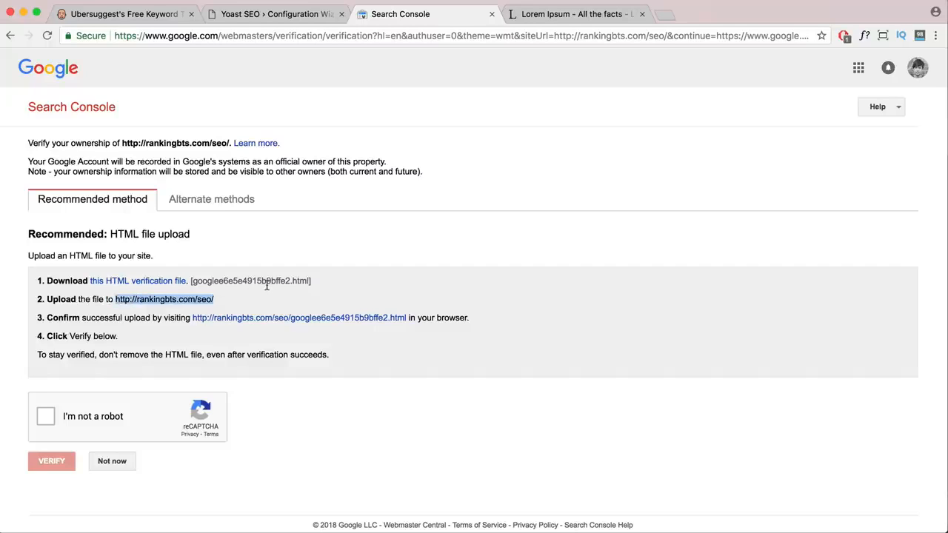
pyautogui.click(195, 207)
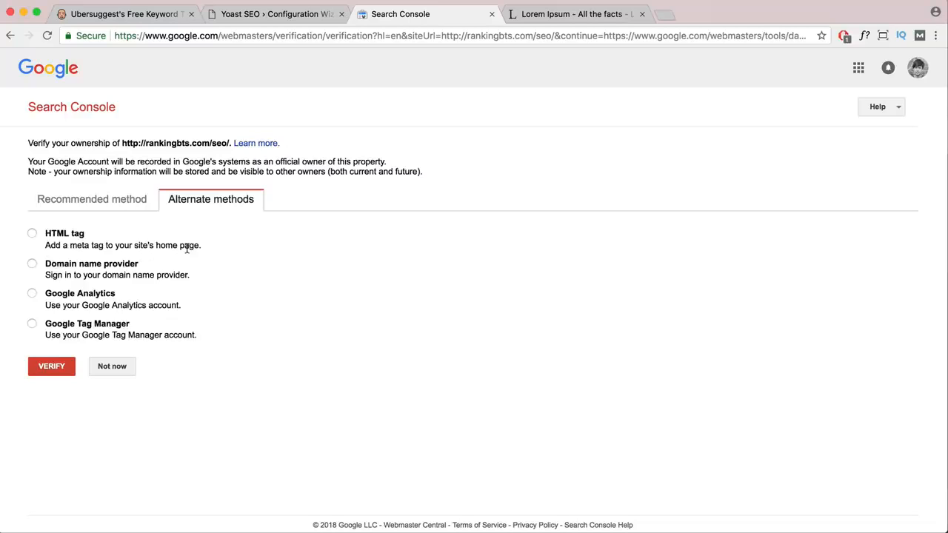
pyautogui.click(32, 234)
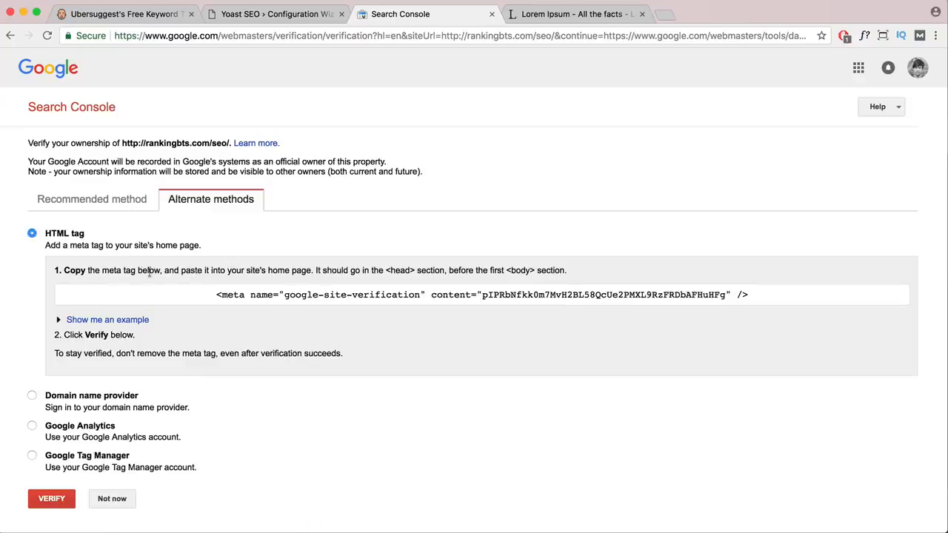
pyautogui.click(213, 294)
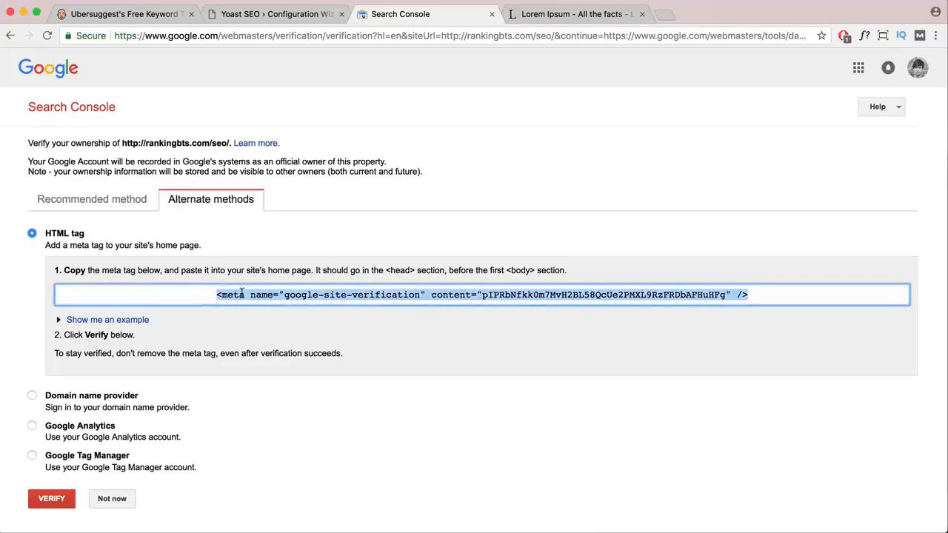
pyautogui.moveTo(386, 270); pyautogui.dragTo(449, 270)
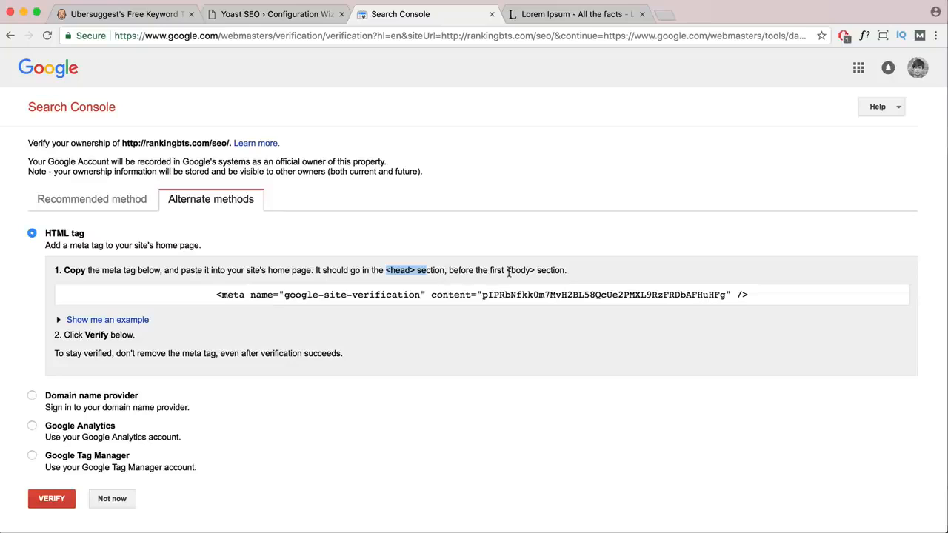
pyautogui.moveTo(507, 271); pyautogui.dragTo(536, 271)
pyautogui.scroll(-1, 107, 459)
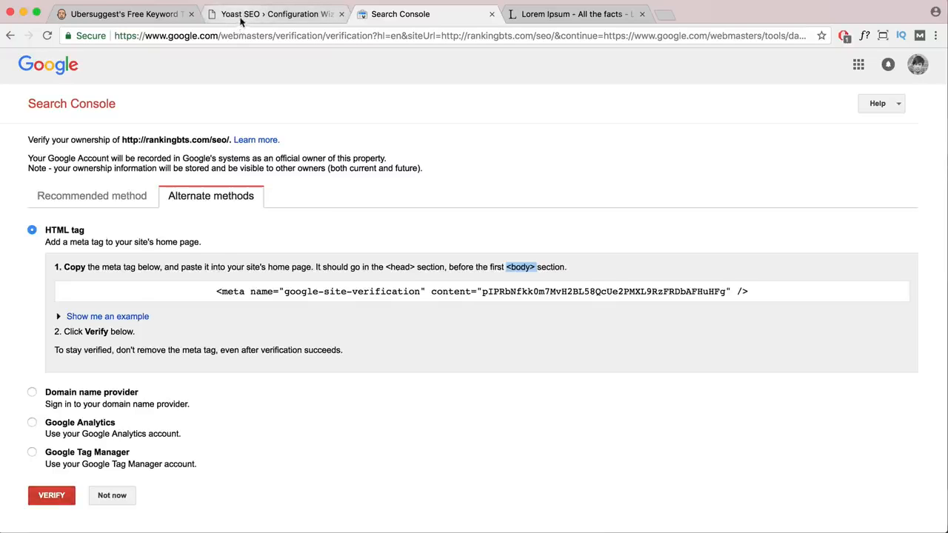
# Copy the site's base address from the wizard page and open the WordPress admin dashboard in a new tab.
pyautogui.click(241, 17)
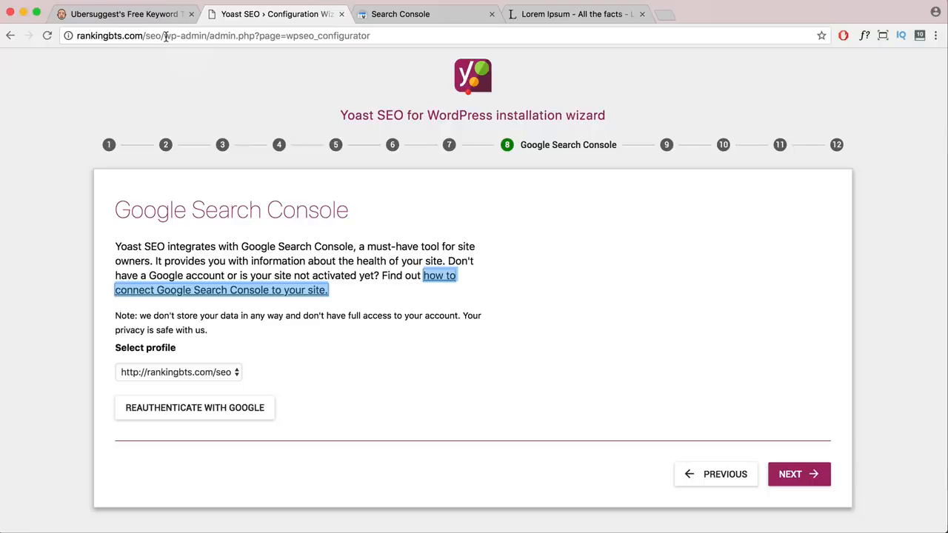
pyautogui.moveTo(165, 36); pyautogui.dragTo(77, 35)
pyautogui.hotkey('ctrl', 'c')
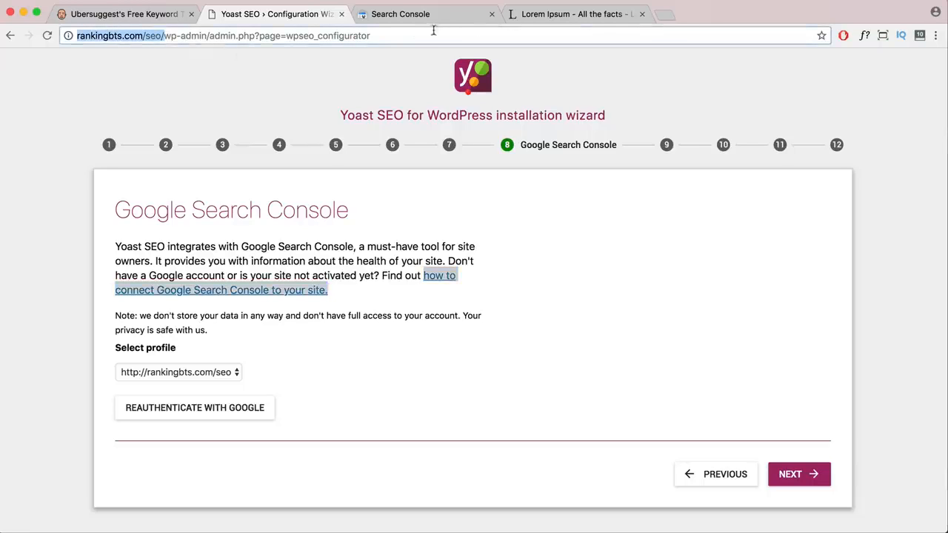
pyautogui.click(665, 16)
pyautogui.hotkey('ctrl', 'v')
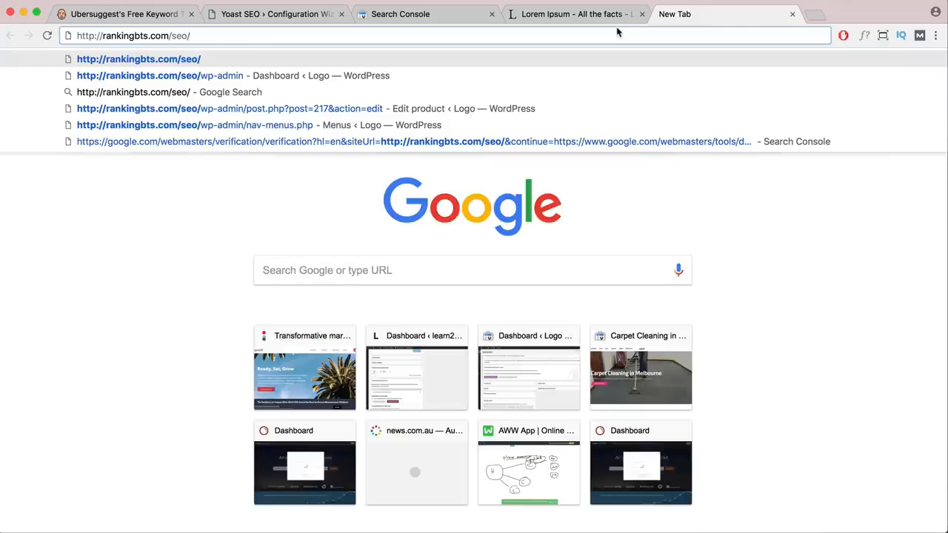
pyautogui.press('Return')
pyautogui.moveTo(52, 59)
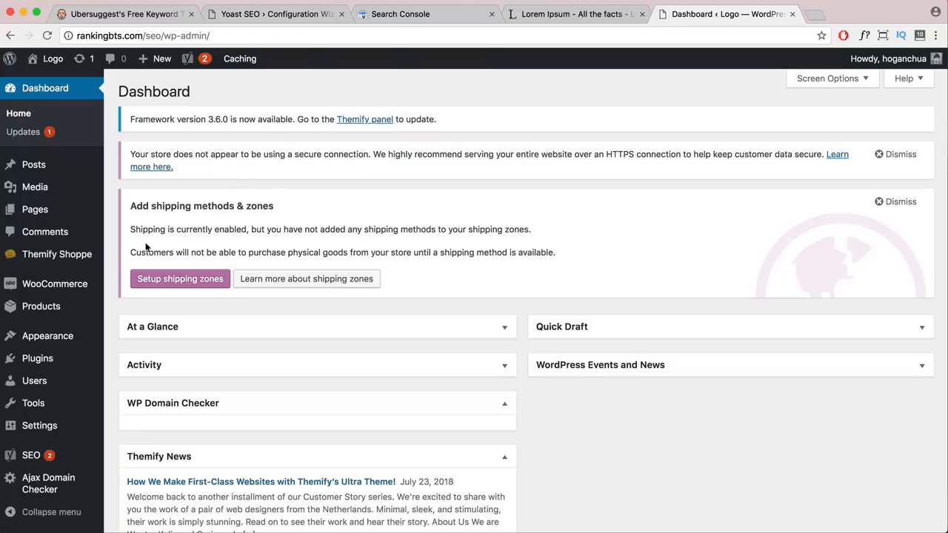
# Open the Themify Shoppe theme settings and locate the Header Code box in the general settings.
pyautogui.moveTo(51, 264)
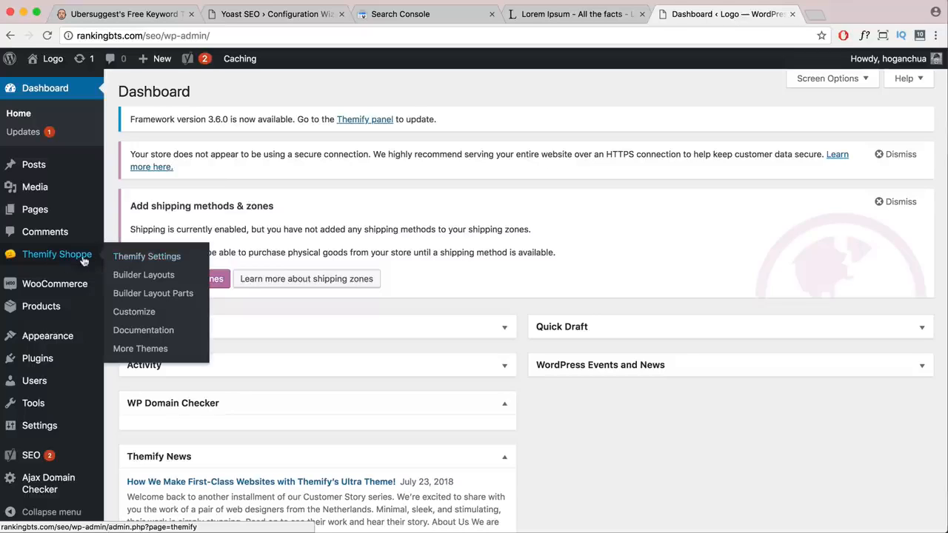
pyautogui.click(153, 259)
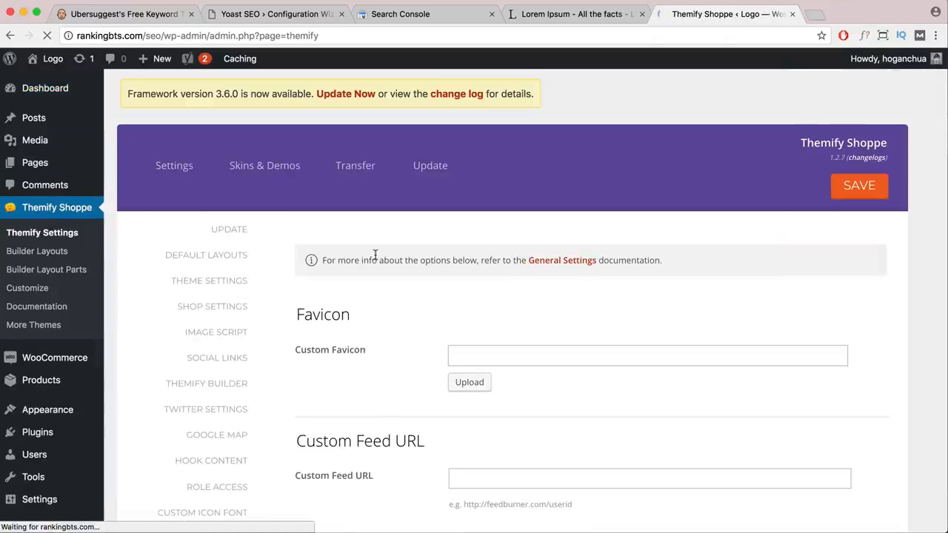
pyautogui.scroll(-3, 375, 254)
pyautogui.scroll(-3, 377, 267)
pyautogui.click(342, 388)
pyautogui.scroll(3, 383, 332)
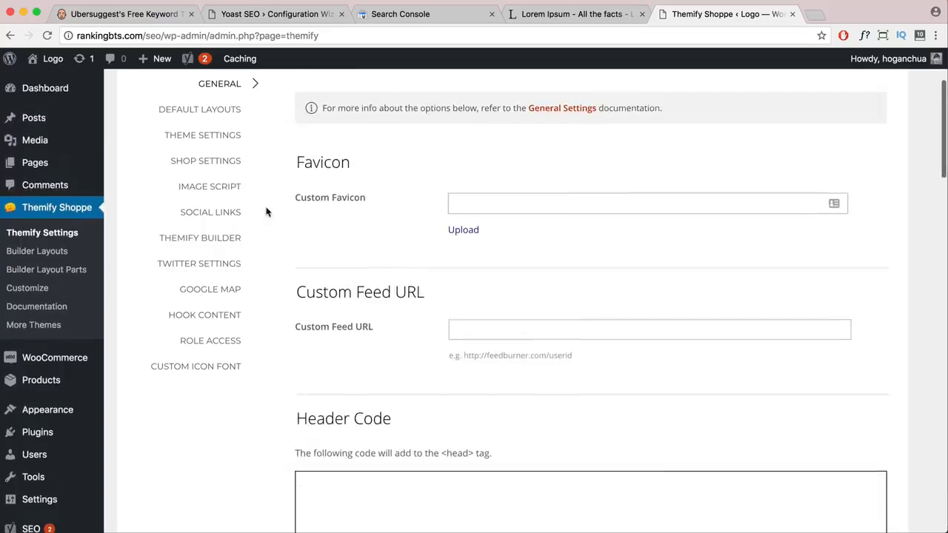
pyautogui.scroll(2, 392, 222)
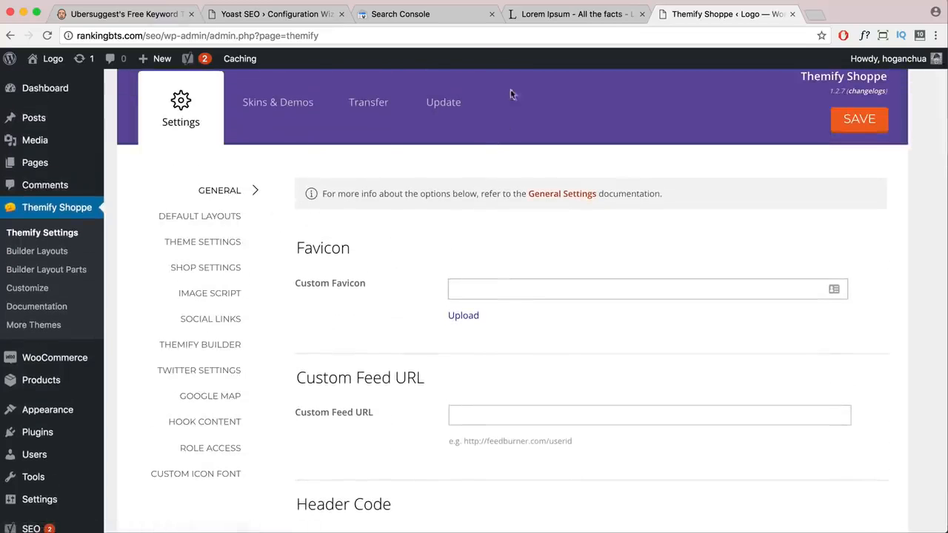
# Copy the site verification meta tag from Search Console into the theme's Header Code field and save the settings.
pyautogui.click(391, 14)
pyautogui.click(602, 291)
pyautogui.press('super+c')
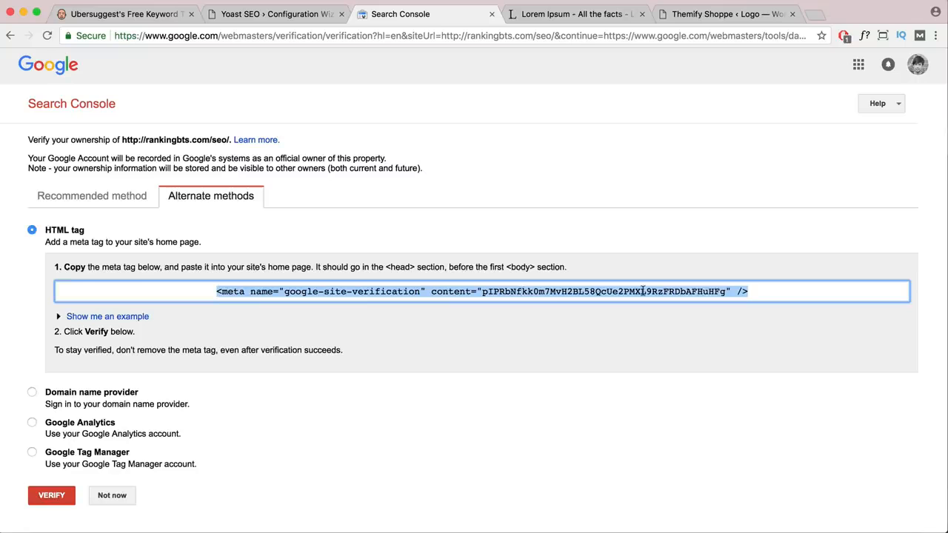
pyautogui.click(727, 16)
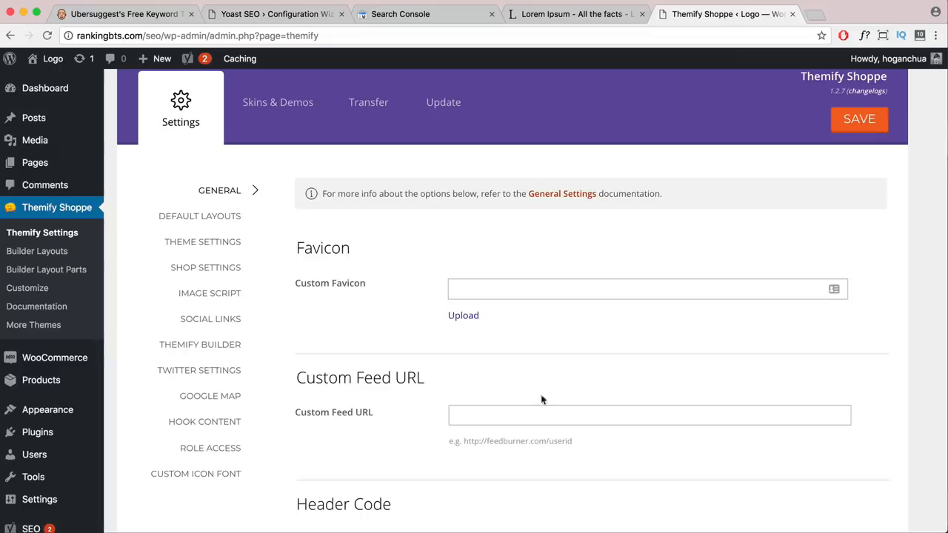
pyautogui.scroll(-5, 536, 407)
pyautogui.click(439, 335)
pyautogui.press('super+v')
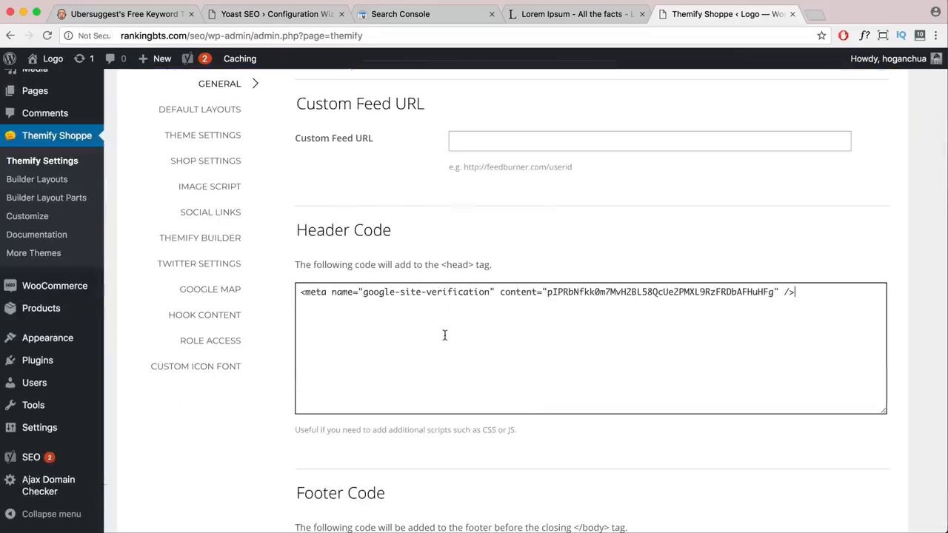
pyautogui.scroll(5, 563, 353)
pyautogui.click(861, 187)
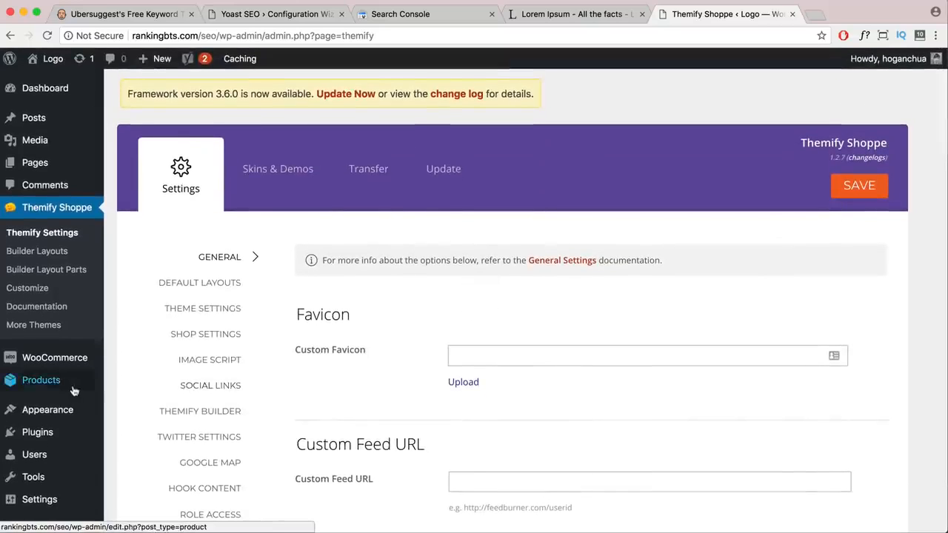
# Open the Themify Shoppe theme's header.php file in the WordPress theme editor.
pyautogui.scroll(-2, 44, 348)
pyautogui.moveTo(63, 361)
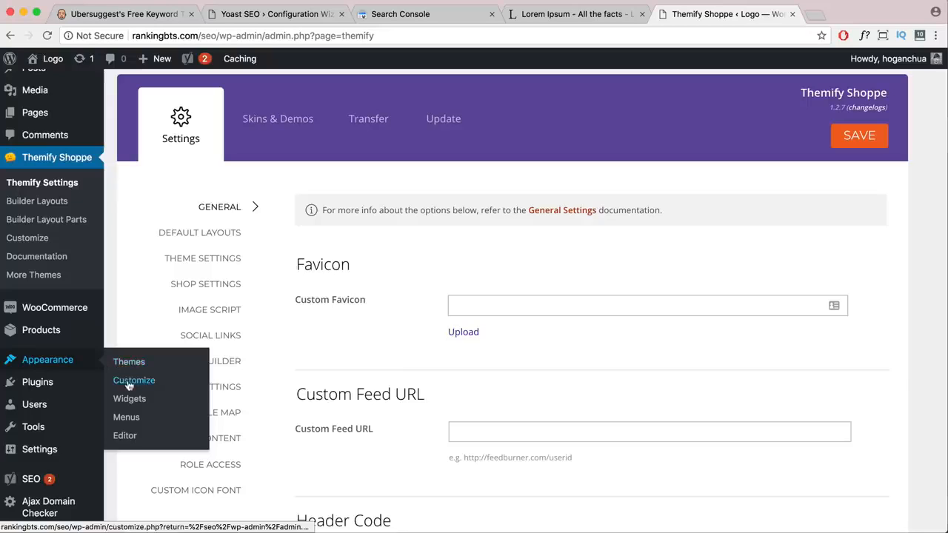
pyautogui.click(125, 437)
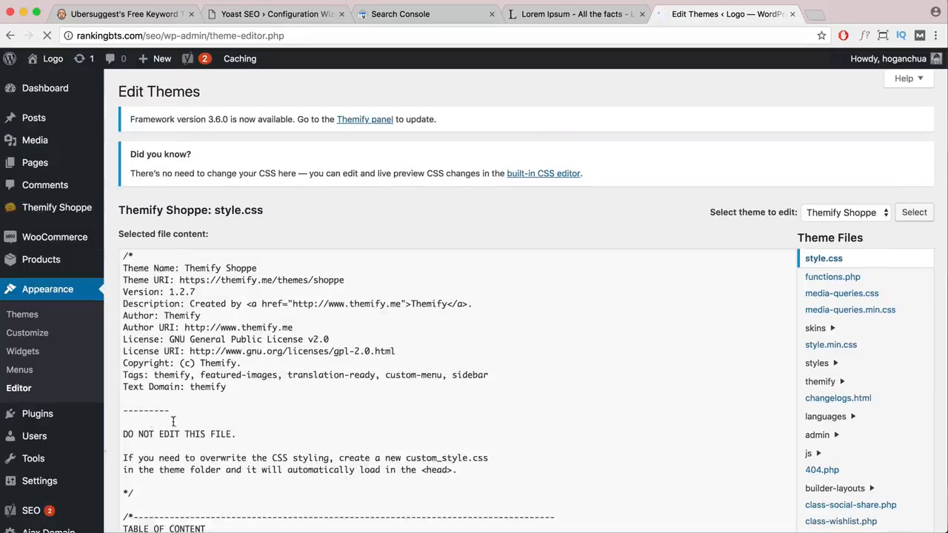
pyautogui.scroll(-3, 836, 319)
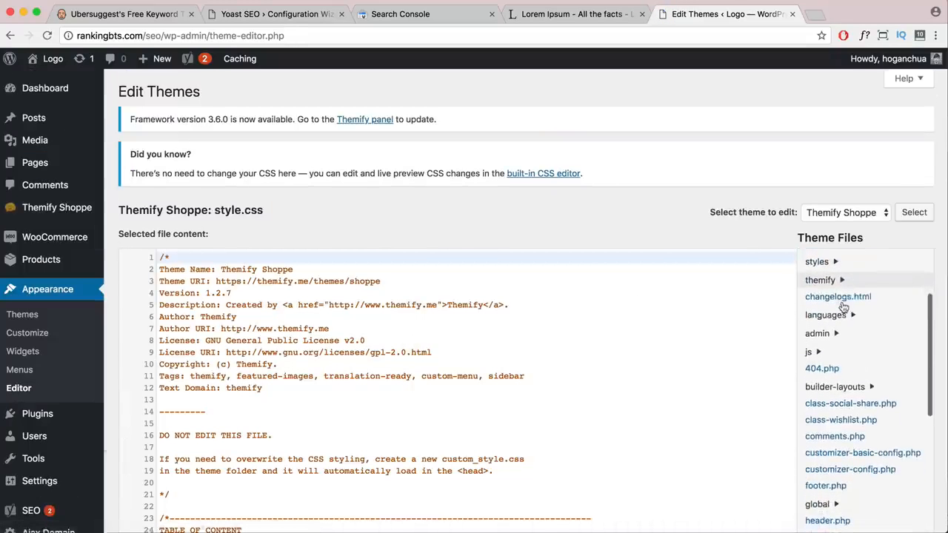
pyautogui.scroll(2, 837, 311)
pyautogui.scroll(-5, 842, 309)
pyautogui.click(829, 455)
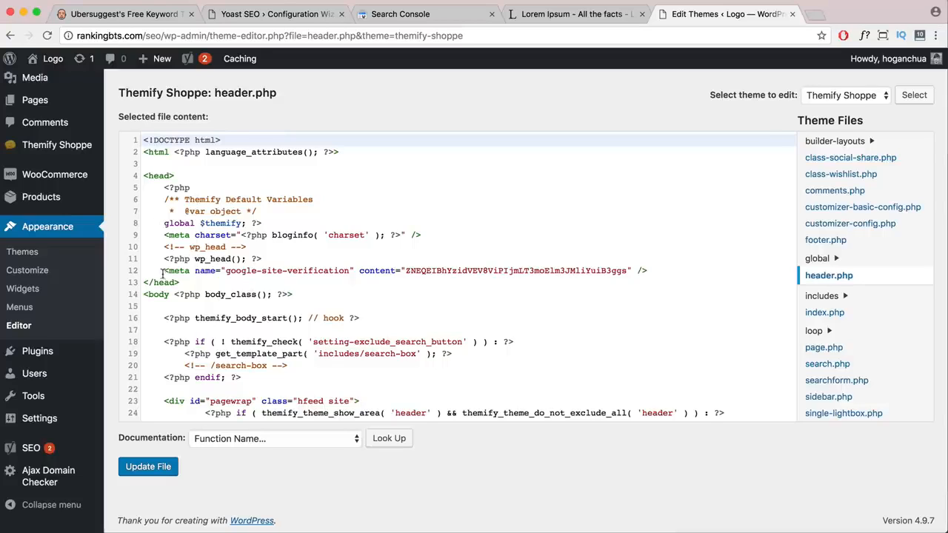
# Examine the opening and closing head tags in header.php and the google-site-verification meta tag placed between them.
pyautogui.moveTo(173, 176); pyautogui.dragTo(140, 178)
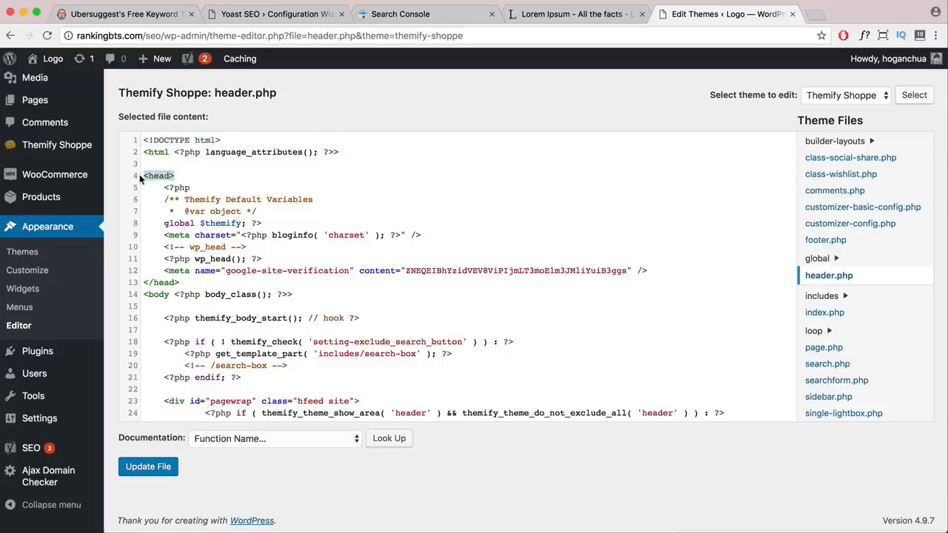
pyautogui.moveTo(180, 283); pyautogui.dragTo(145, 283)
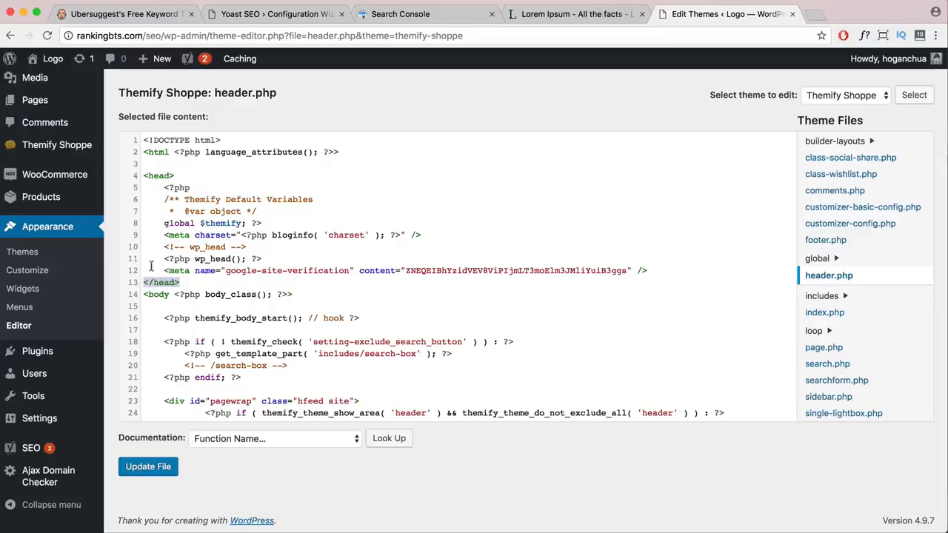
pyautogui.moveTo(176, 176); pyautogui.dragTo(143, 176)
pyautogui.moveTo(650, 271); pyautogui.dragTo(162, 271)
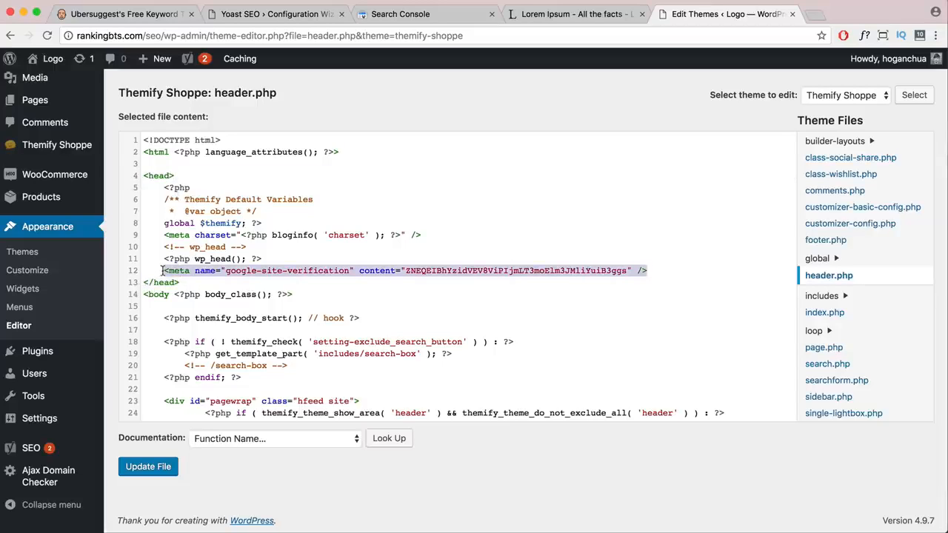
pyautogui.moveTo(67, 147)
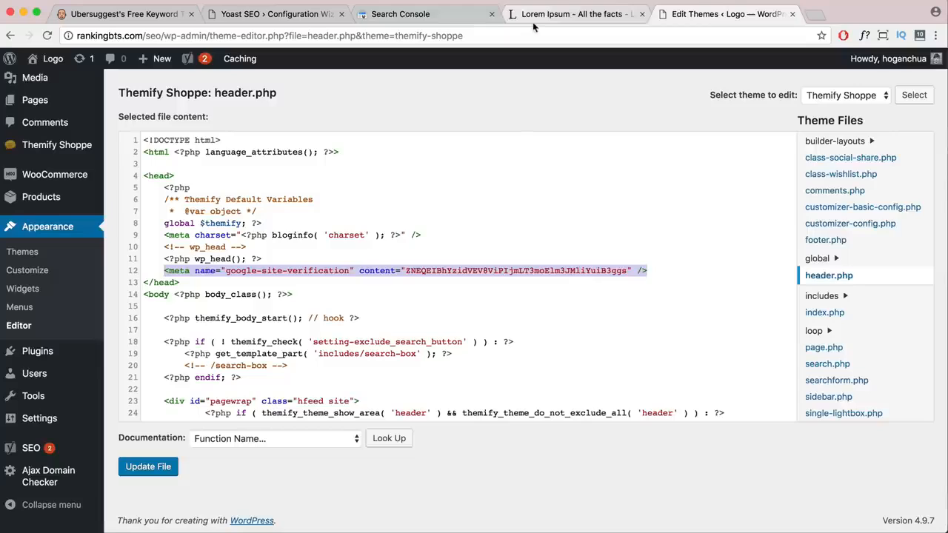
pyautogui.click(400, 13)
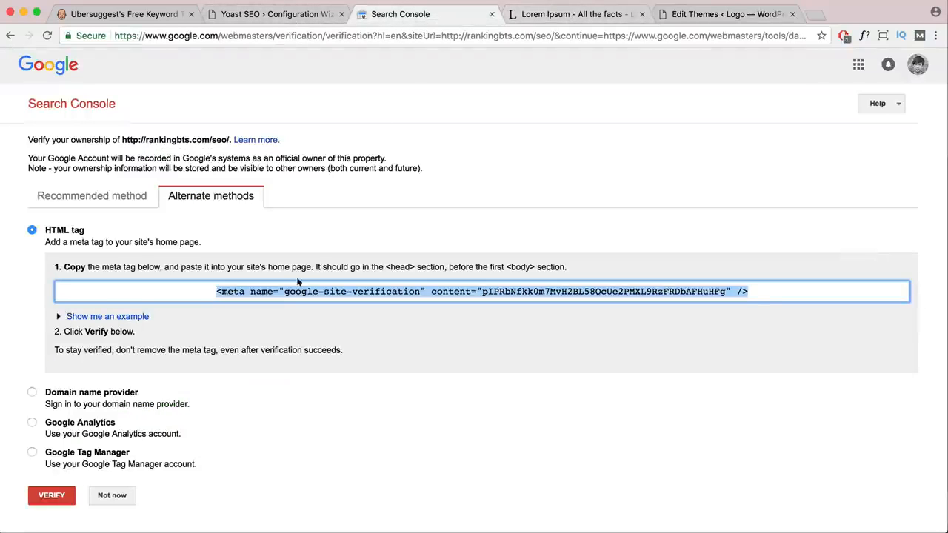
pyautogui.click(63, 501)
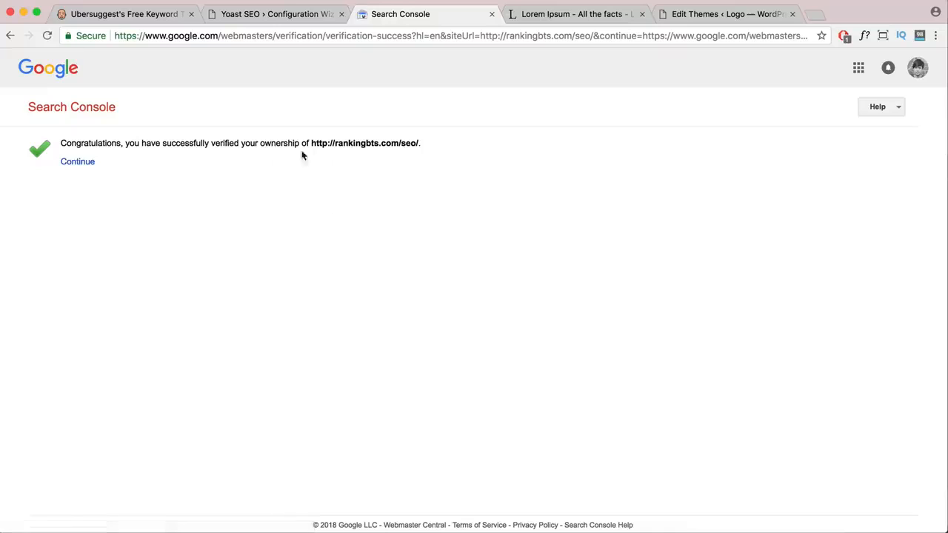
pyautogui.click(78, 163)
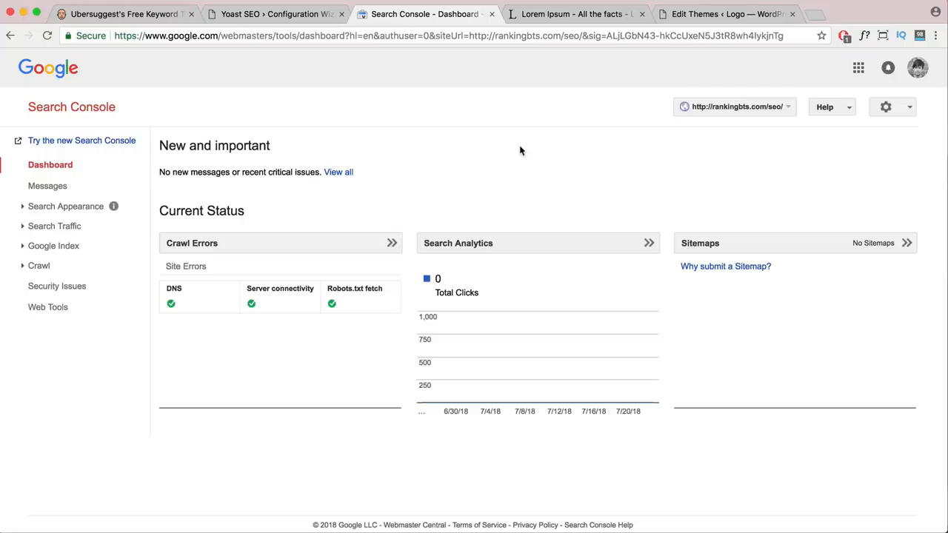
# Return to the Yoast wizard, advance past Google Search Console, and review the website name and title separator settings.
pyautogui.click(274, 14)
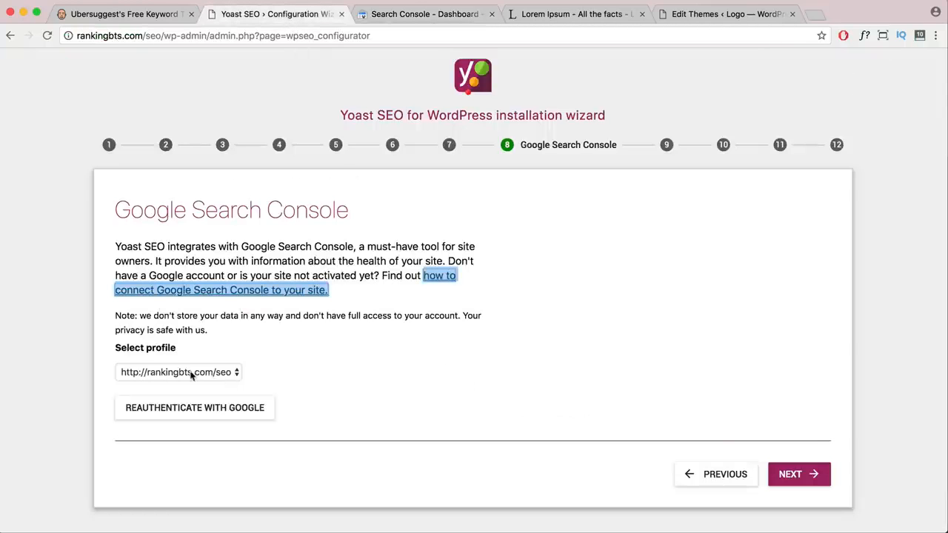
pyautogui.click(788, 475)
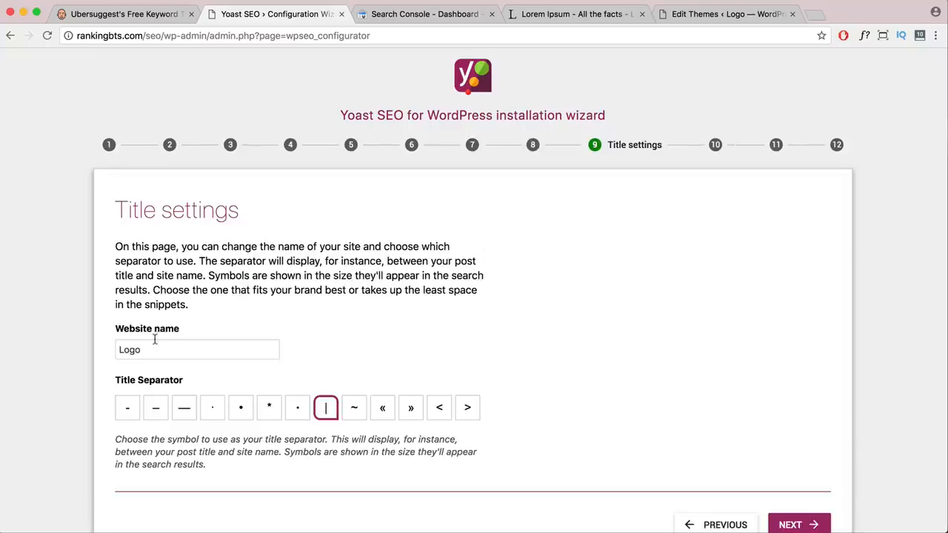
pyautogui.doubleClick(152, 351)
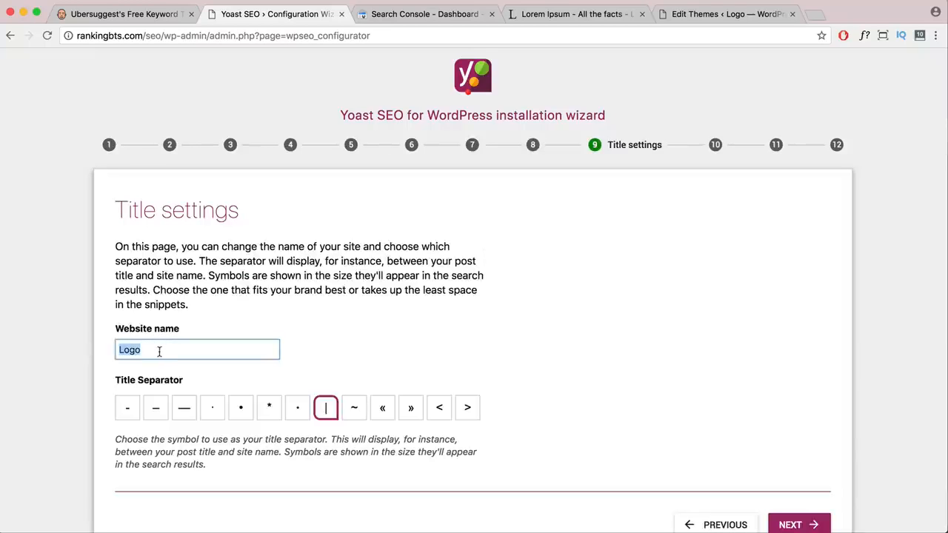
pyautogui.moveTo(150, 349); pyautogui.dragTo(116, 349)
pyautogui.moveTo(182, 380); pyautogui.dragTo(114, 382)
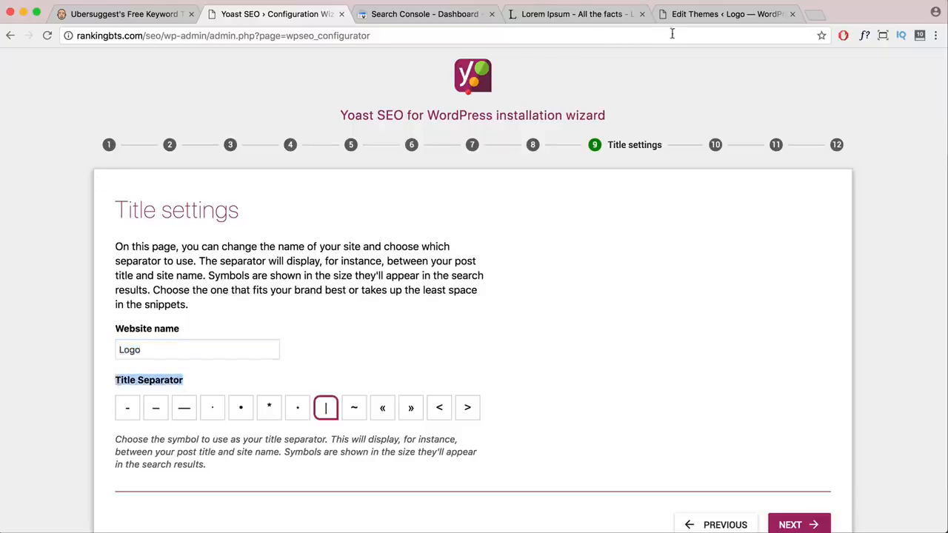
# Search Google for "the iconic" in a new tab and examine the separators used in the result titles.
pyautogui.click(815, 15)
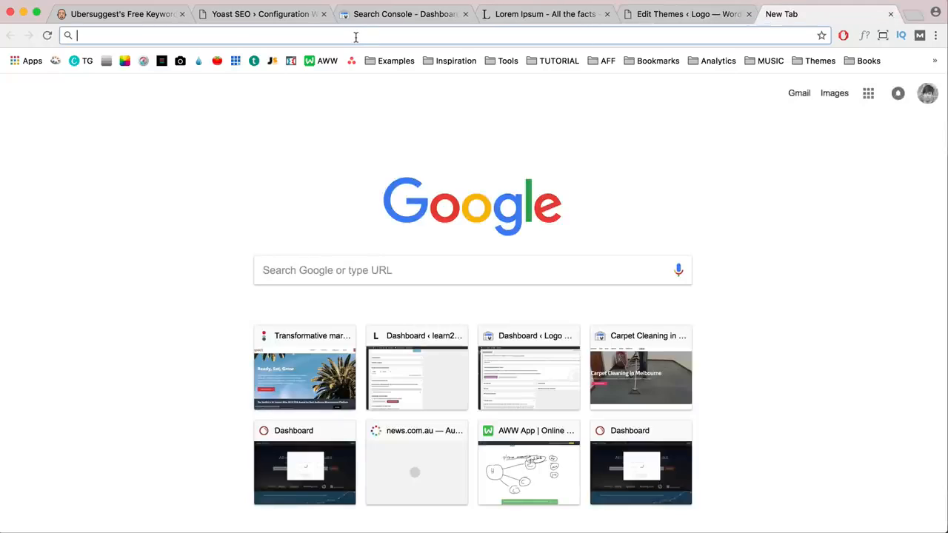
pyautogui.write('the iconic')
pyautogui.press('Return')
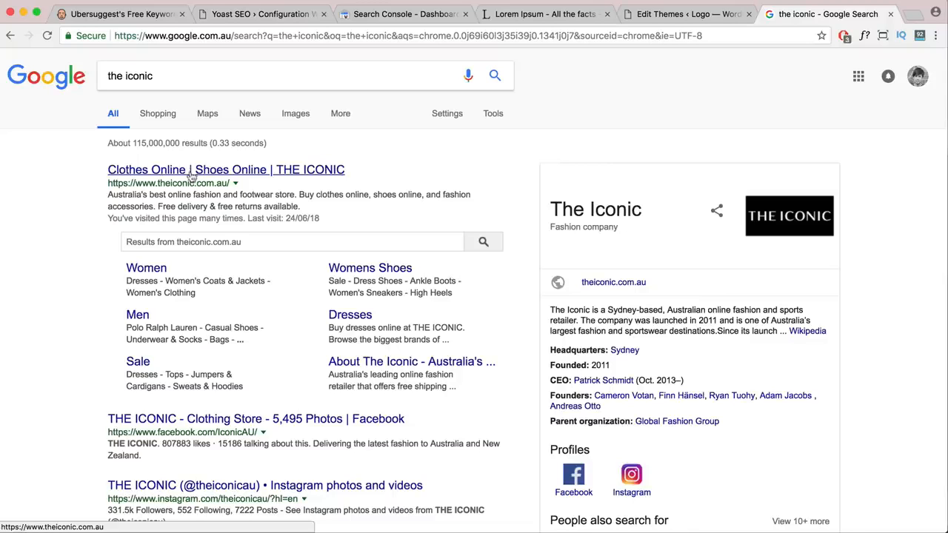
pyautogui.scroll(-5, 296, 230)
pyautogui.scroll(-2, 293, 231)
pyautogui.scroll(7, 294, 232)
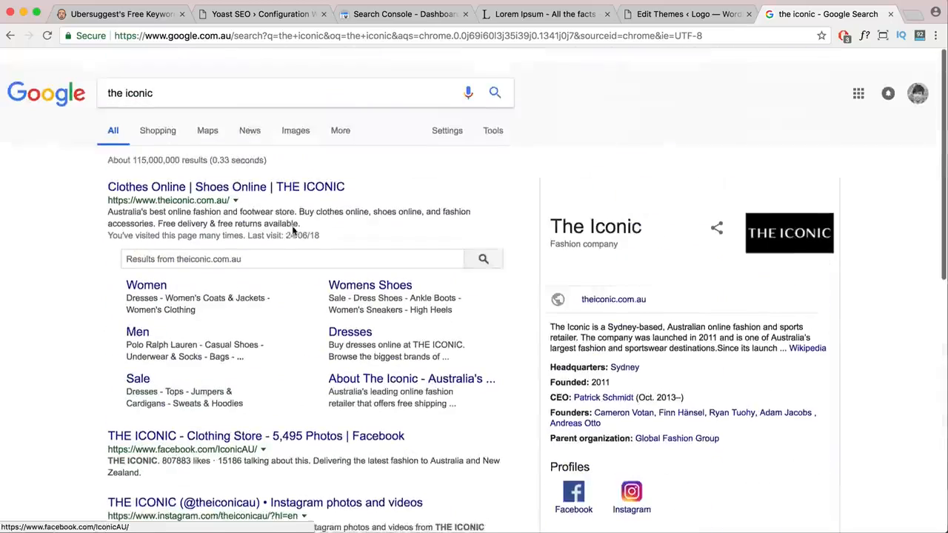
pyautogui.scroll(-1, 293, 232)
# Search Google for "apple" and compare the title separators in the organic results.
pyautogui.tripleClick(133, 76)
pyautogui.write('apple')
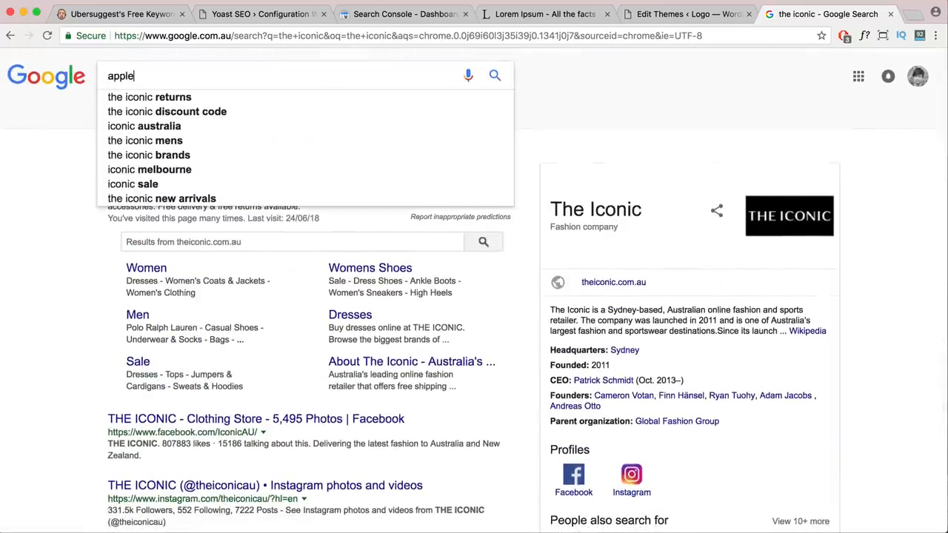
pyautogui.press('Return')
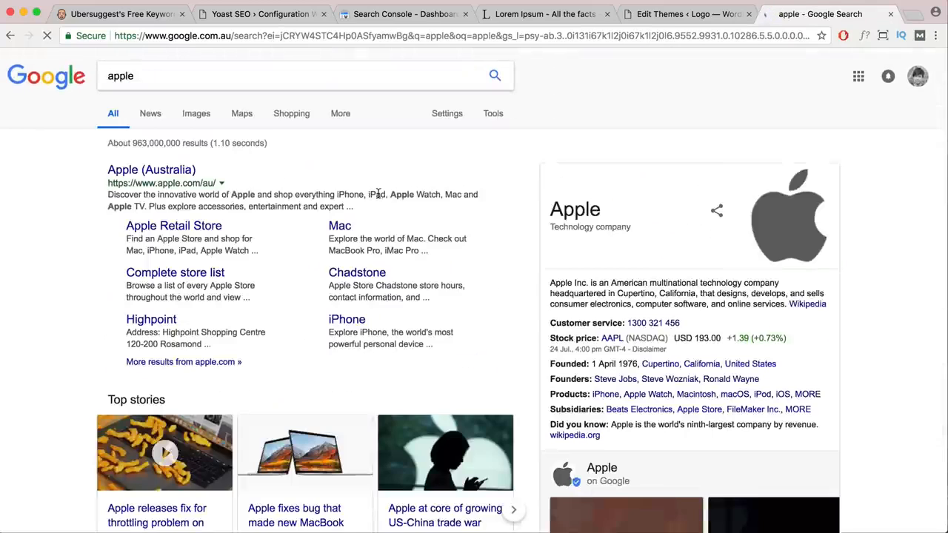
pyautogui.scroll(-5, 378, 199)
pyautogui.scroll(-8, 377, 199)
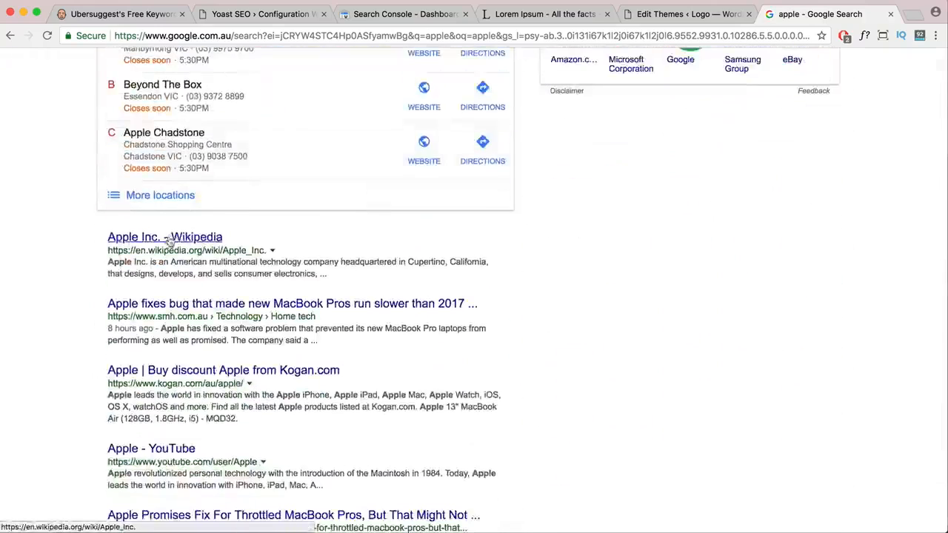
pyautogui.scroll(-1, 195, 249)
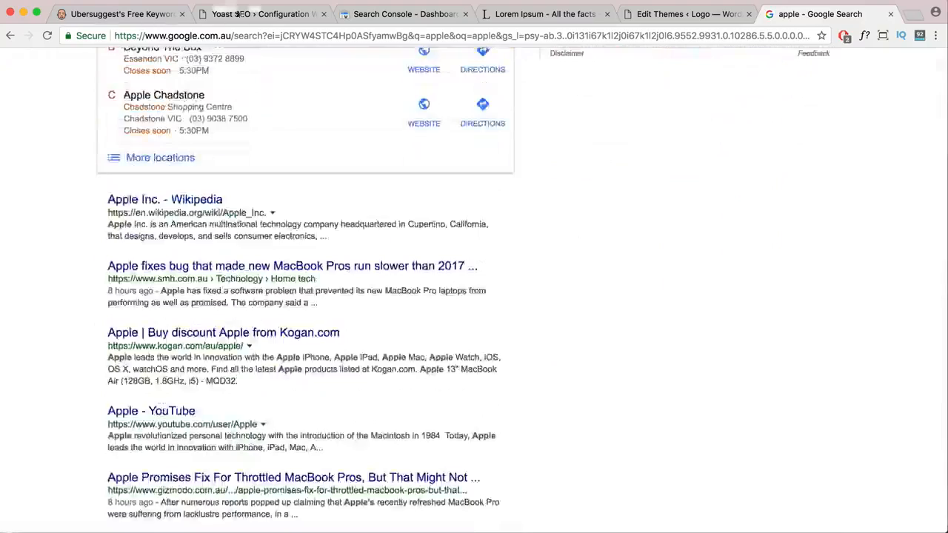
# Go through the remaining Yoast wizard pages with the title settings unchanged and no newsletter sign-up, and close the wizard.
pyautogui.press('super+2')
pyautogui.scroll(-3, 531, 398)
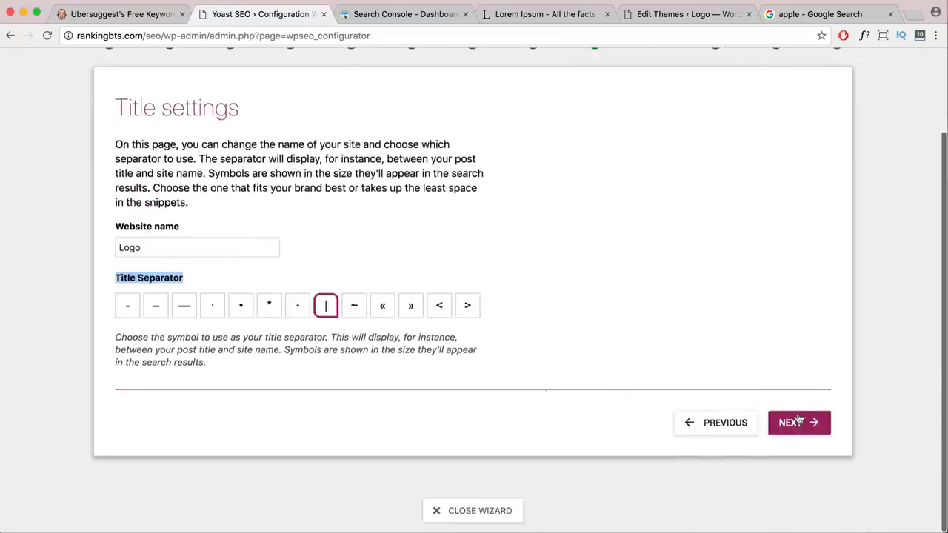
pyautogui.click(791, 422)
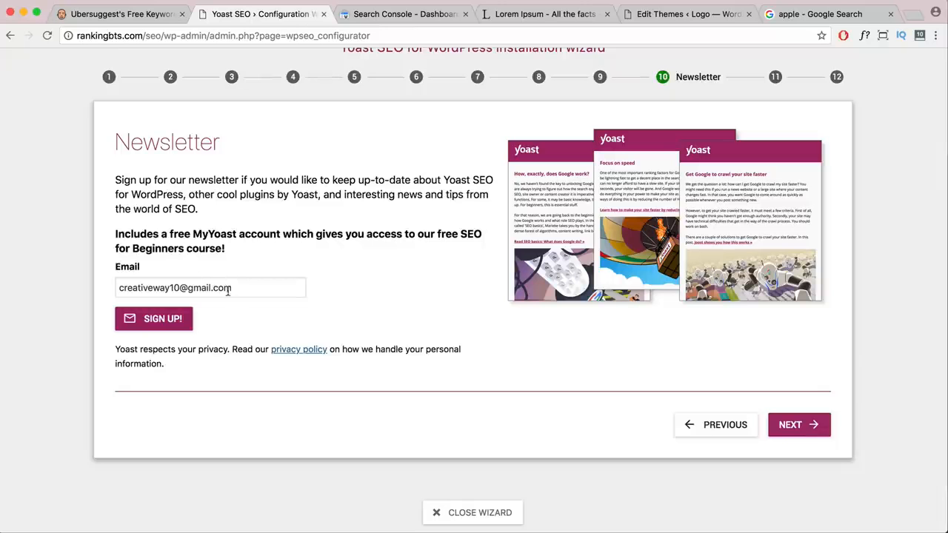
pyautogui.moveTo(239, 287); pyautogui.dragTo(108, 286)
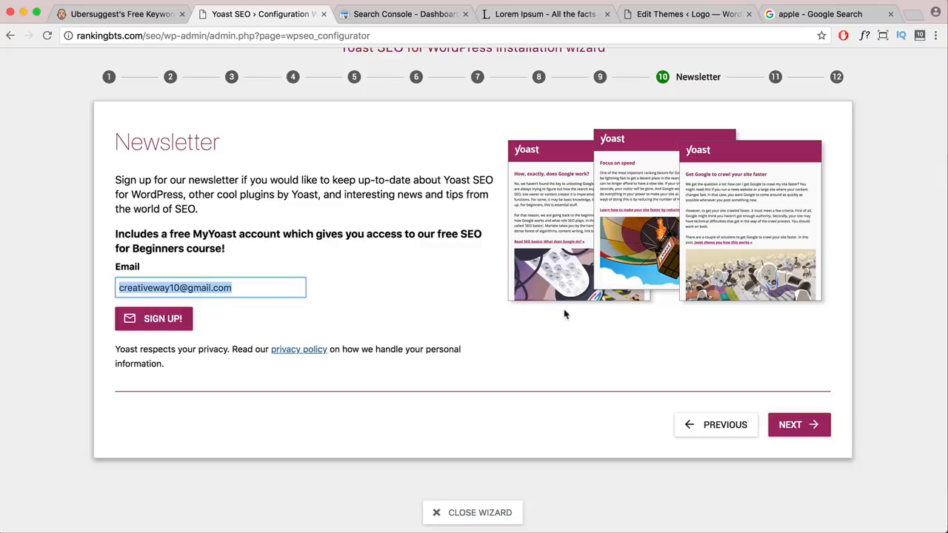
pyautogui.click(793, 423)
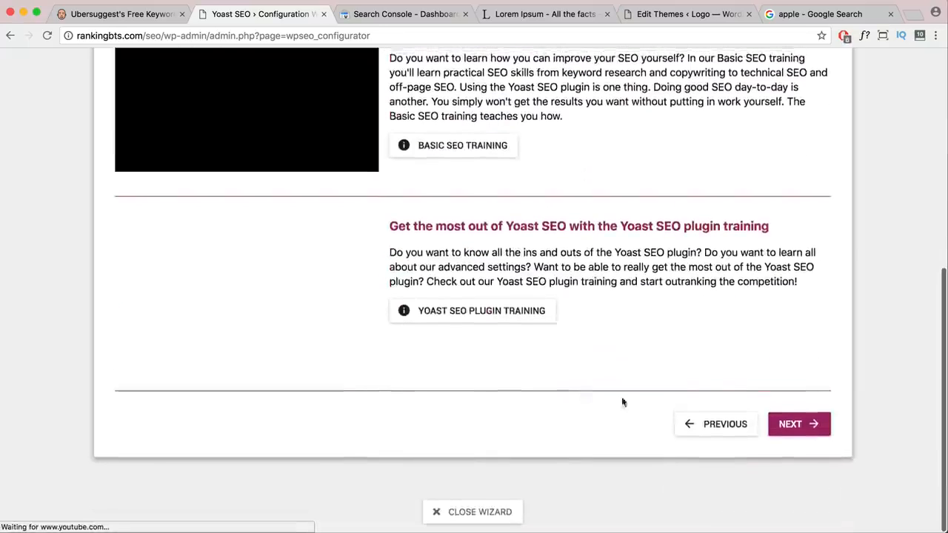
pyautogui.click(787, 427)
pyautogui.moveTo(508, 226); pyautogui.dragTo(463, 229)
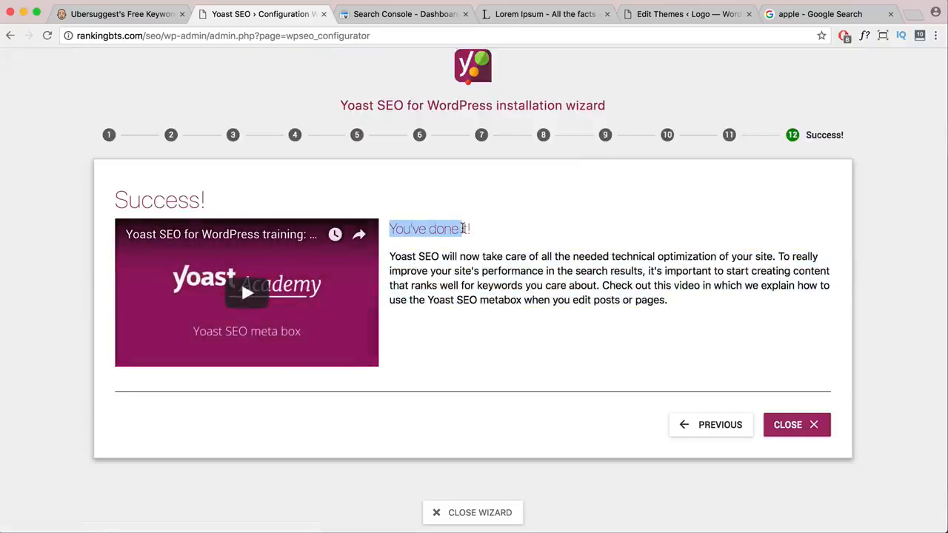
pyautogui.click(791, 427)
# Open the Home page for editing and locate the snippet preview in its Yoast SEO box.
pyautogui.moveTo(58, 314)
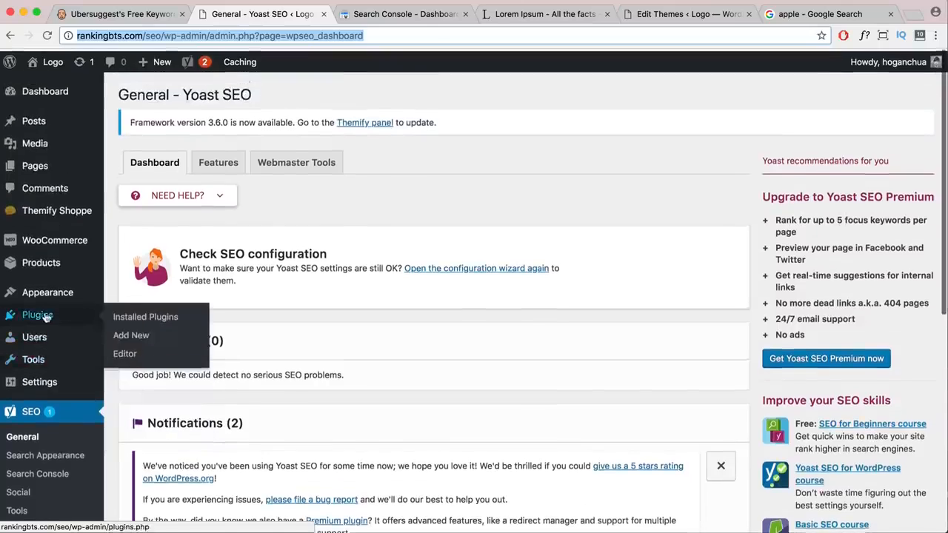
pyautogui.click(44, 167)
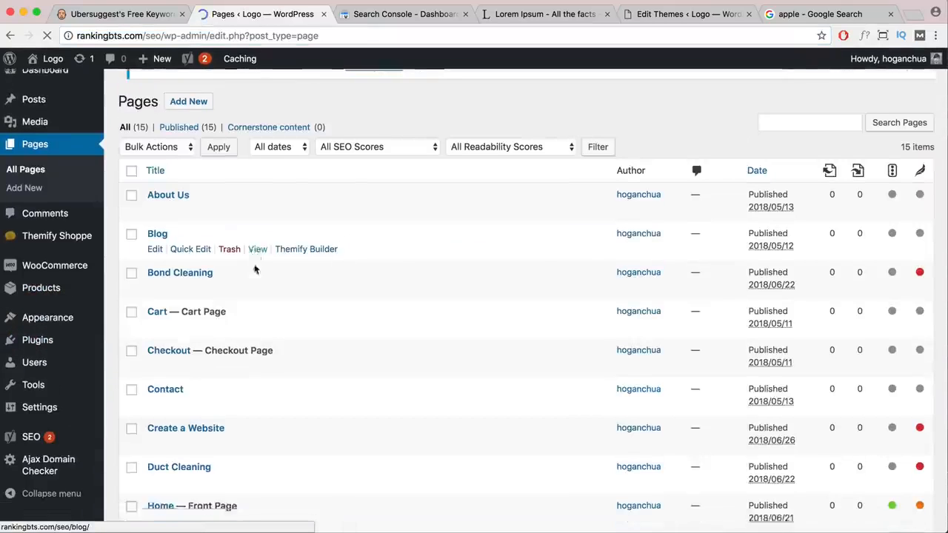
pyautogui.scroll(-5, 254, 268)
pyautogui.click(160, 269)
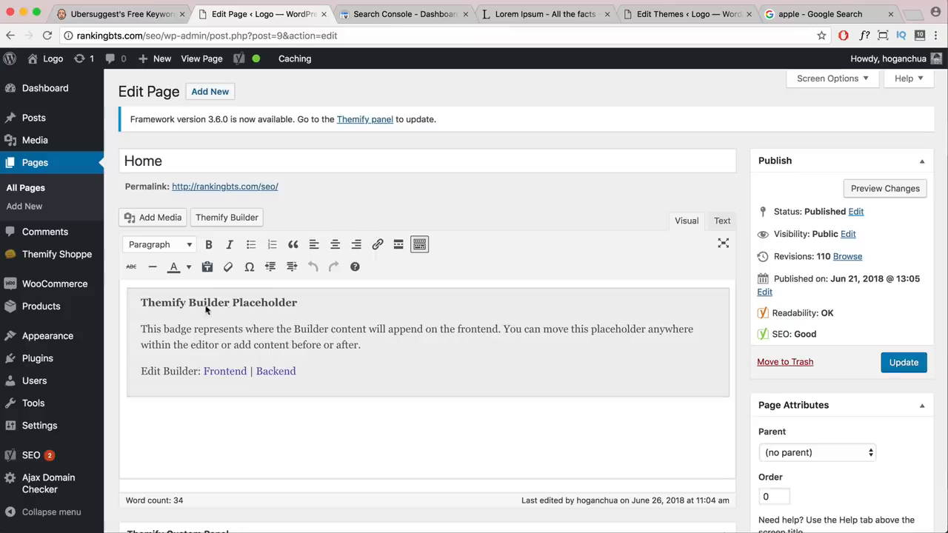
pyautogui.scroll(-5, 210, 309)
pyautogui.scroll(-10, 210, 310)
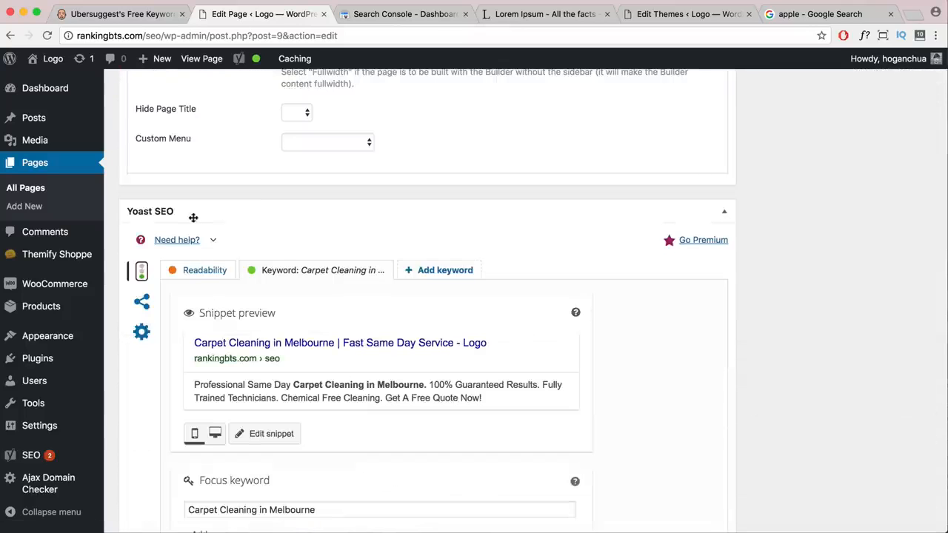
pyautogui.scroll(5, 194, 217)
pyautogui.scroll(-5, 185, 234)
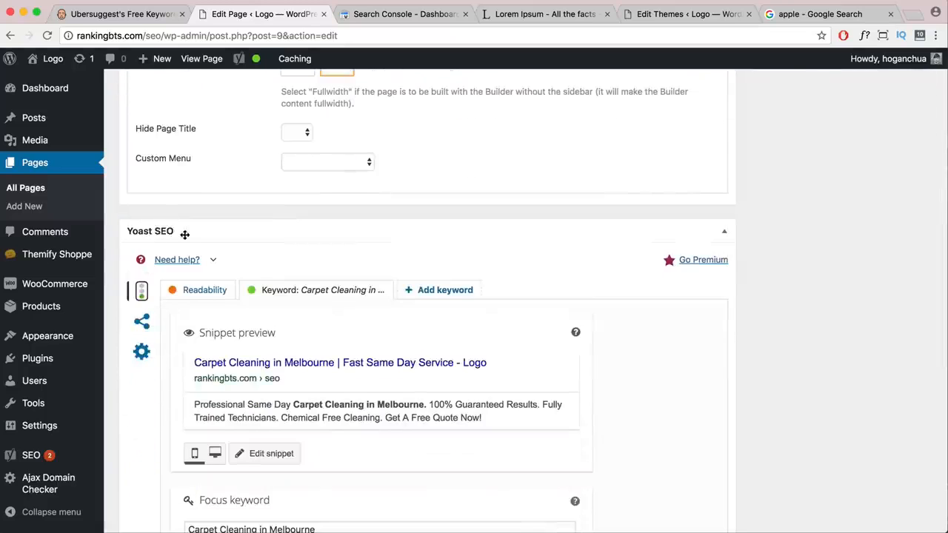
pyautogui.scroll(-2, 184, 234)
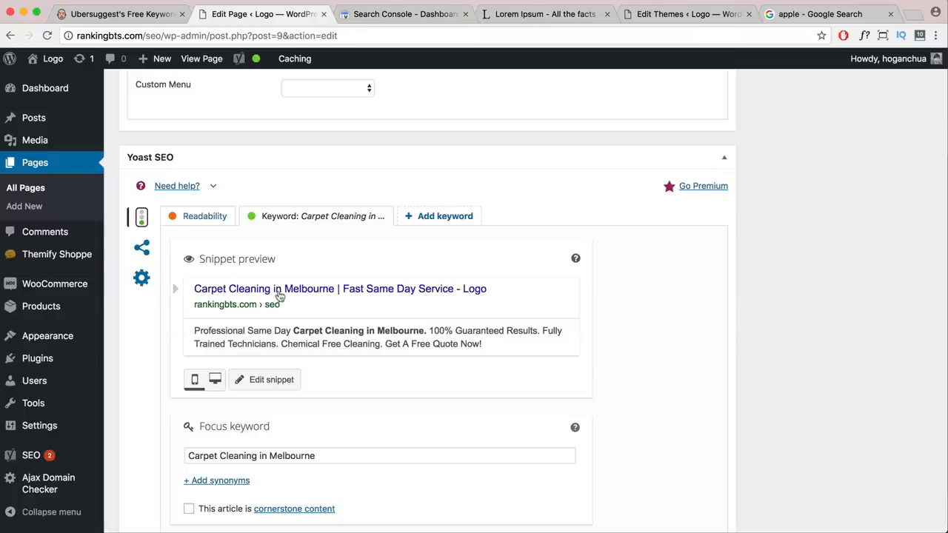
# Open the Home page's snippet for editing and examine the keyword, separator, service phrase and site name in its SEO title.
pyautogui.click(250, 381)
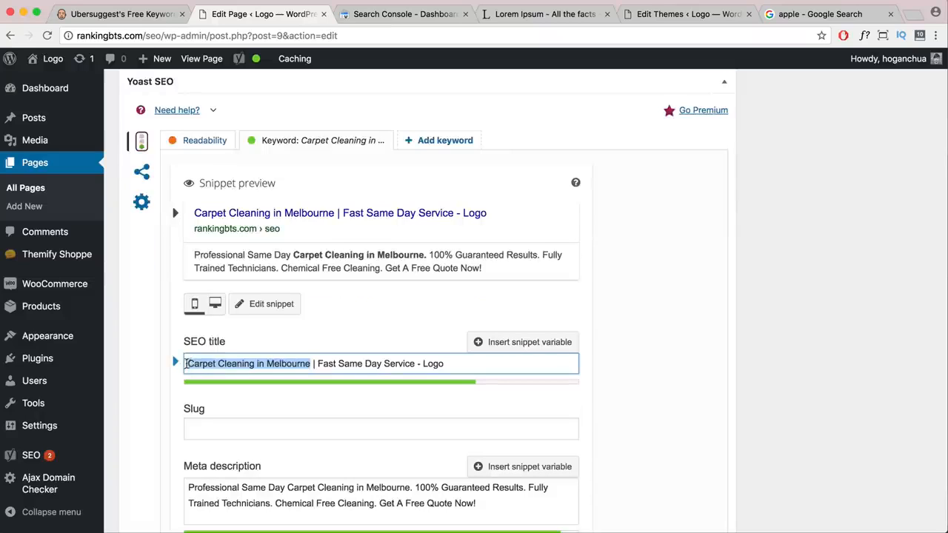
pyautogui.click(187, 363)
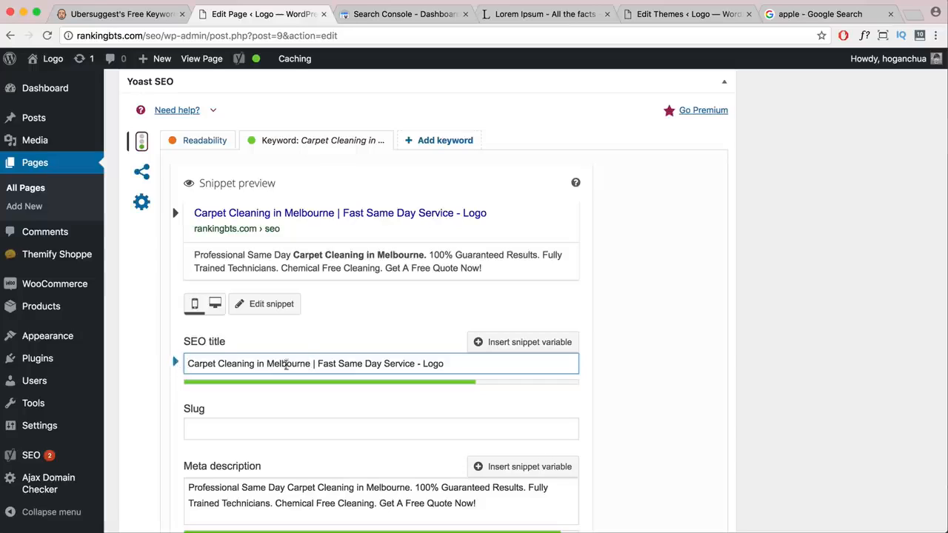
pyautogui.moveTo(310, 363); pyautogui.dragTo(183, 363)
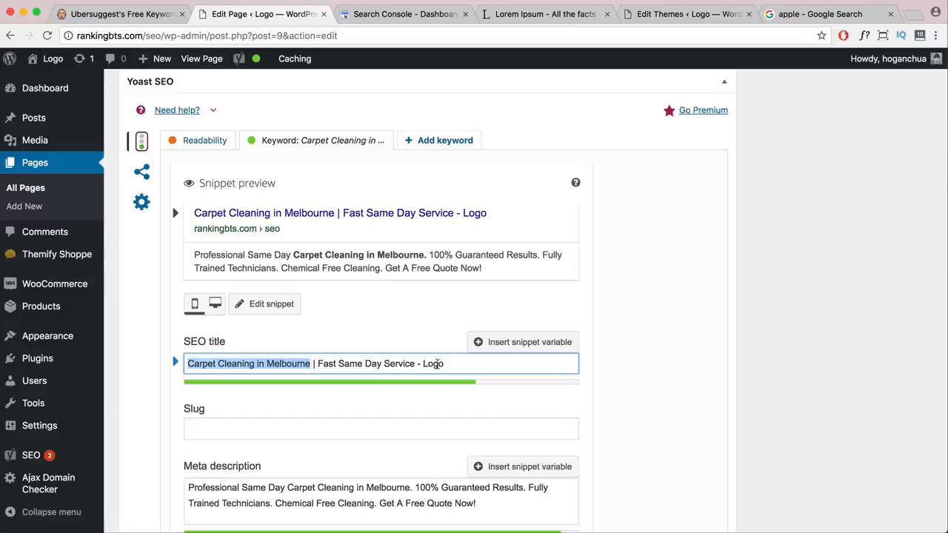
pyautogui.moveTo(450, 364); pyautogui.dragTo(421, 364)
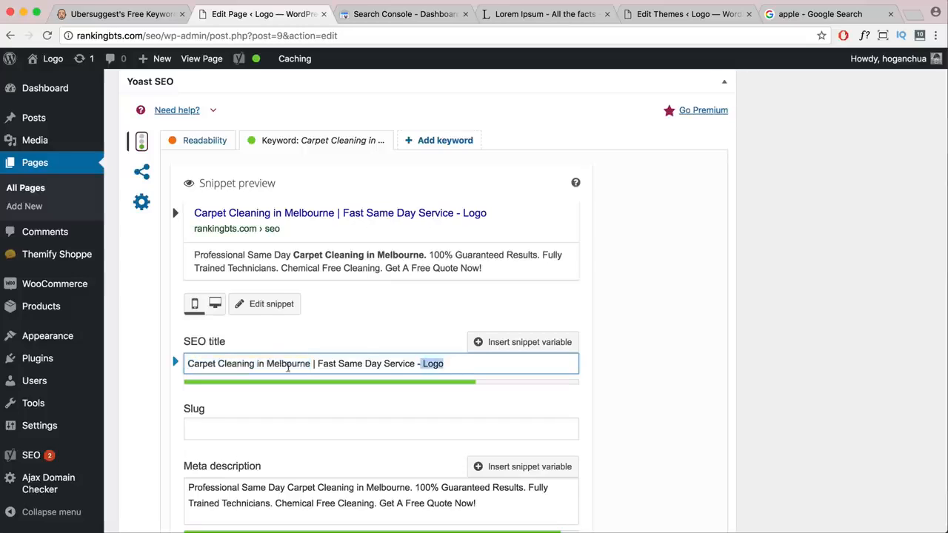
pyautogui.moveTo(310, 364); pyautogui.dragTo(189, 366)
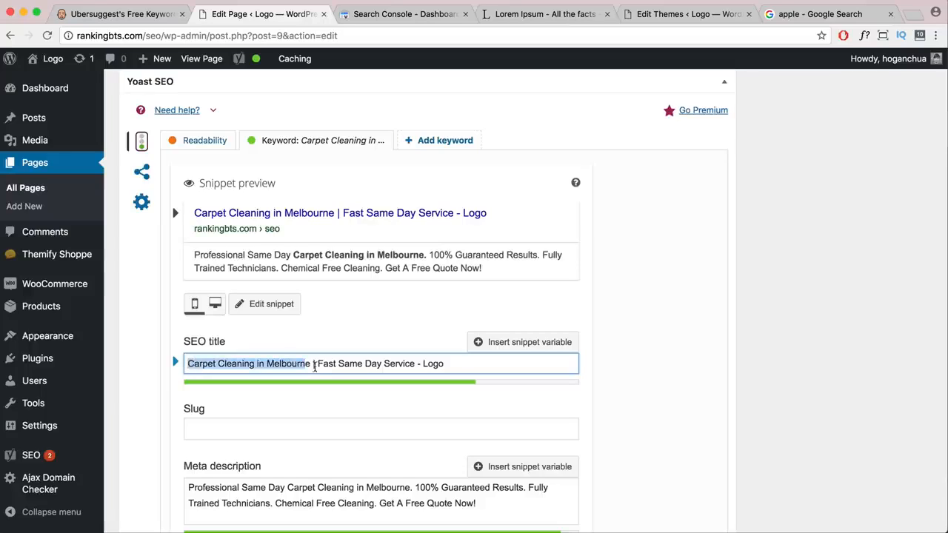
pyautogui.click(316, 365)
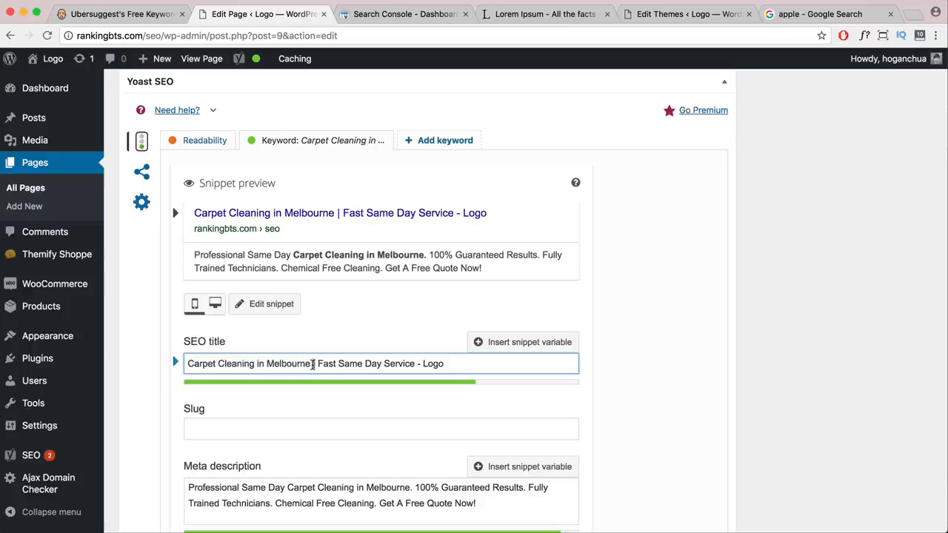
pyautogui.moveTo(318, 364); pyautogui.dragTo(417, 363)
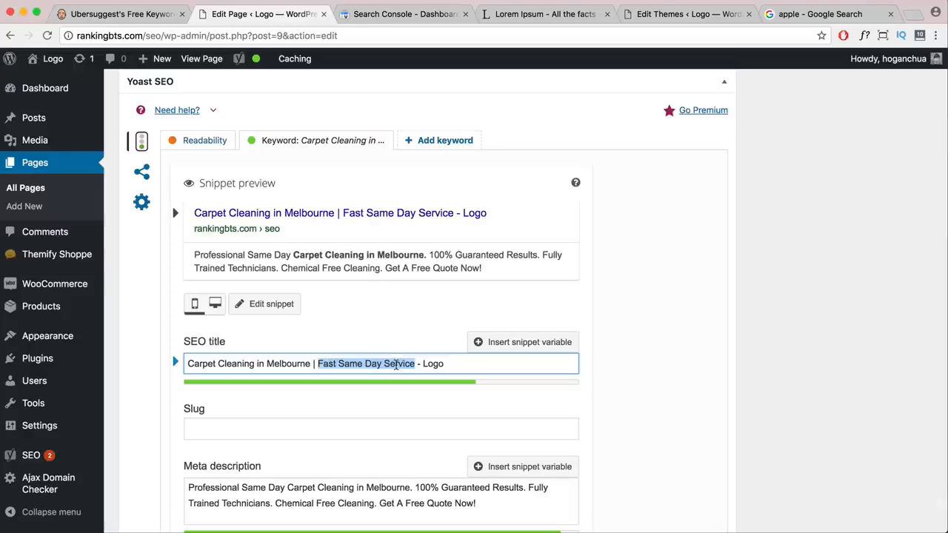
# Search Google for "carpet cleaning in melbourne".
pyautogui.click(800, 14)
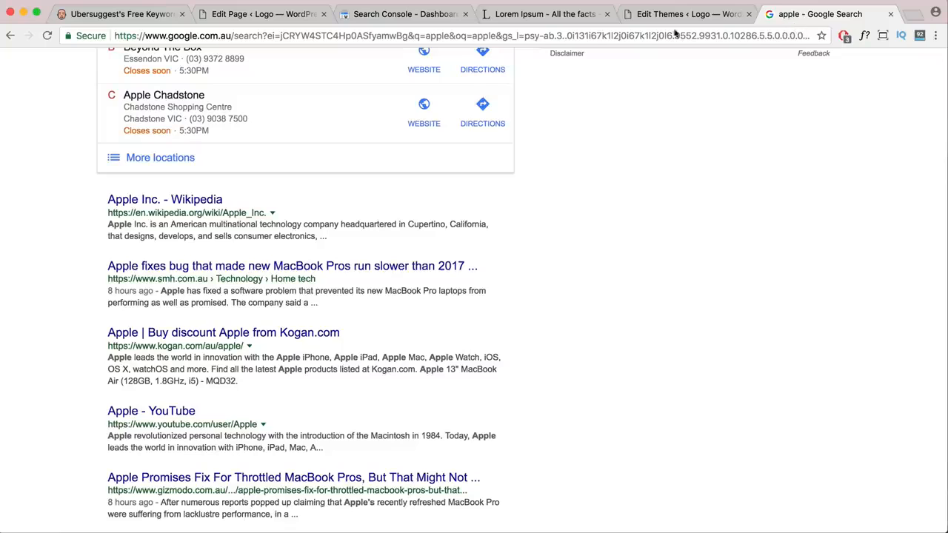
pyautogui.click(364, 37)
pyautogui.write('car')
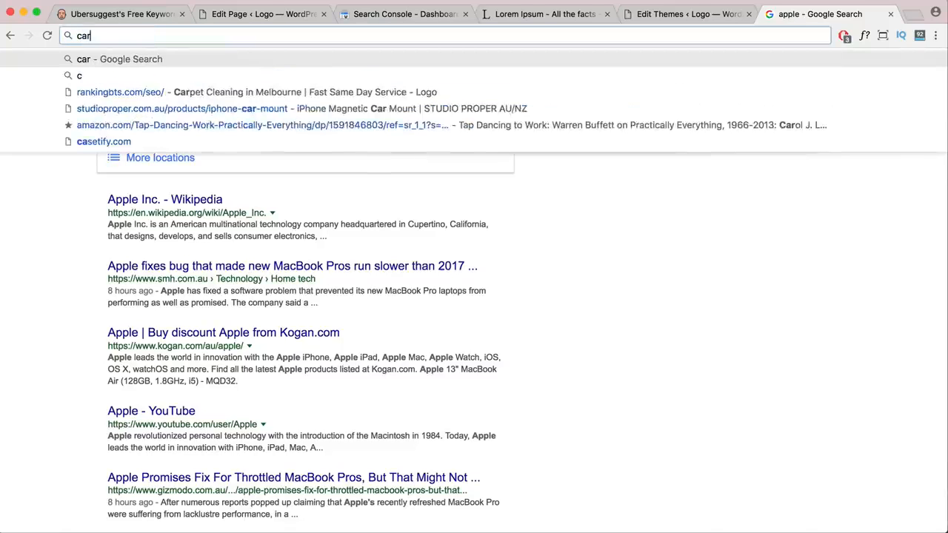
pyautogui.write('pet cleaning')
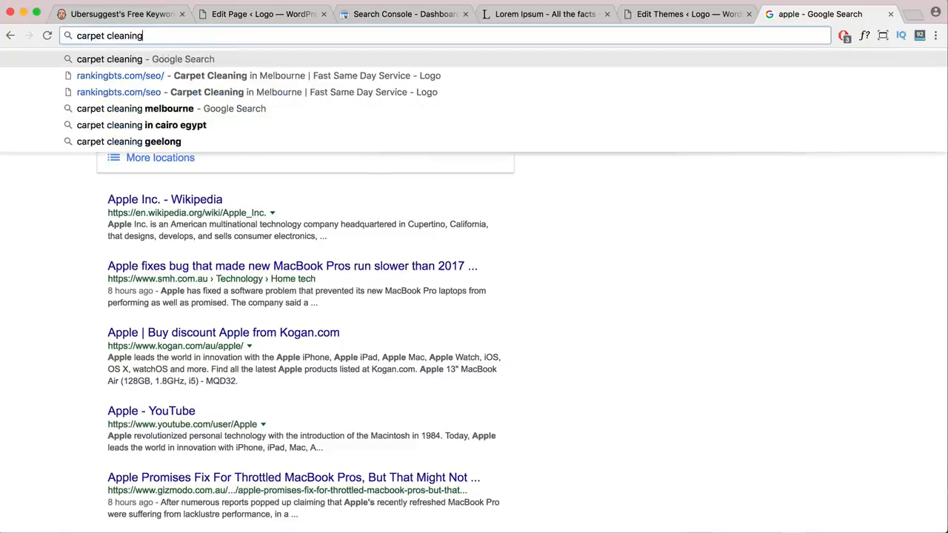
pyautogui.write(' in melbourne')
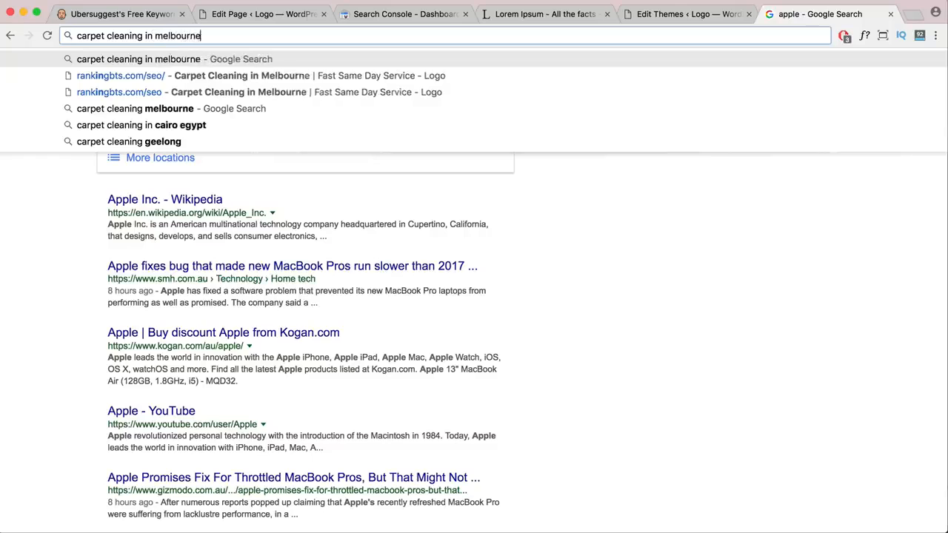
pyautogui.press('Return')
# Compare the keywords, separators and offers that competing carpet cleaners use in their organic result titles.
pyautogui.scroll(-2, 414, 213)
pyautogui.scroll(-10, 415, 212)
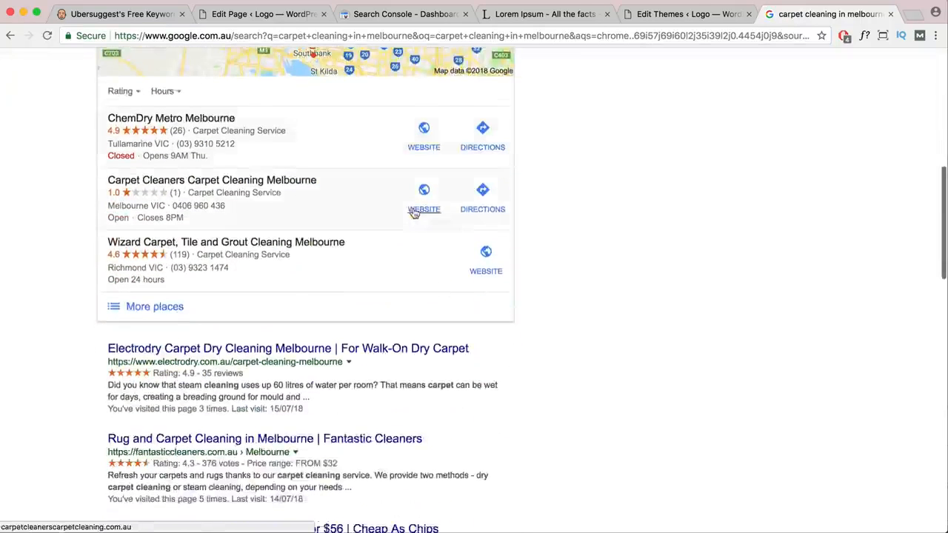
pyautogui.scroll(-2, 406, 213)
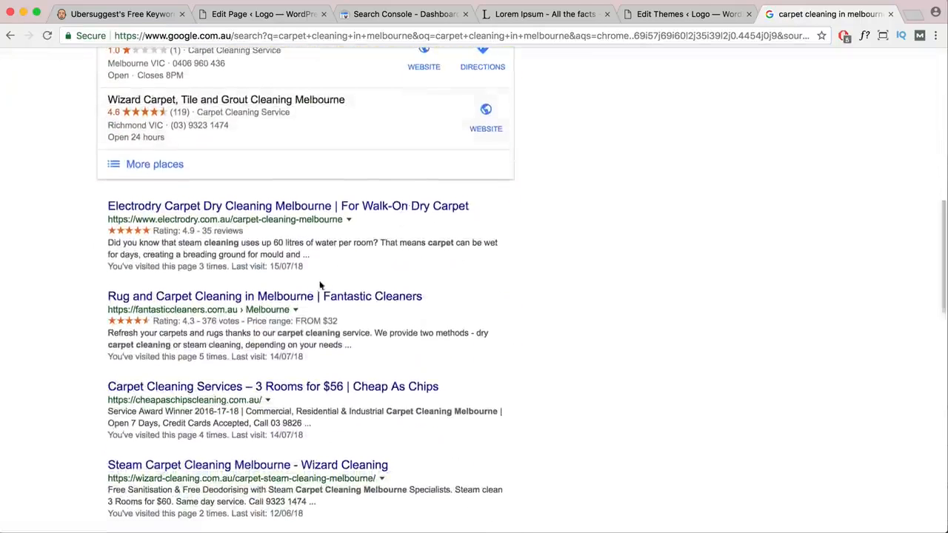
pyautogui.scroll(-3, 274, 359)
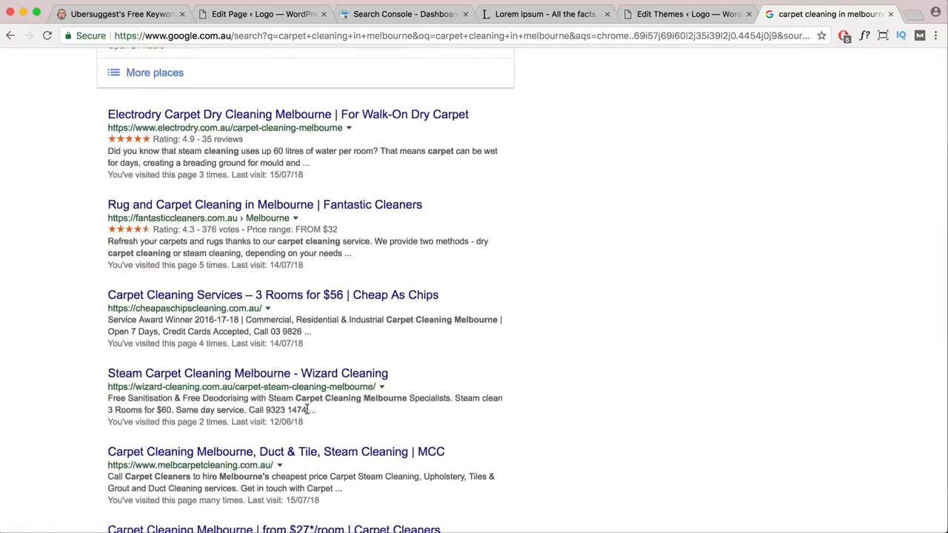
pyautogui.scroll(-3, 308, 409)
pyautogui.scroll(-4, 330, 393)
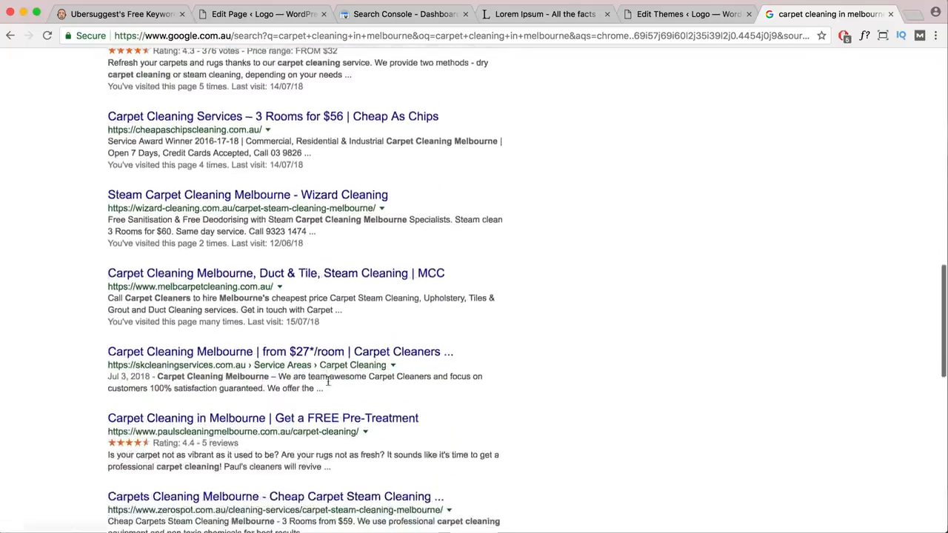
pyautogui.scroll(2, 331, 395)
pyautogui.scroll(-3, 296, 353)
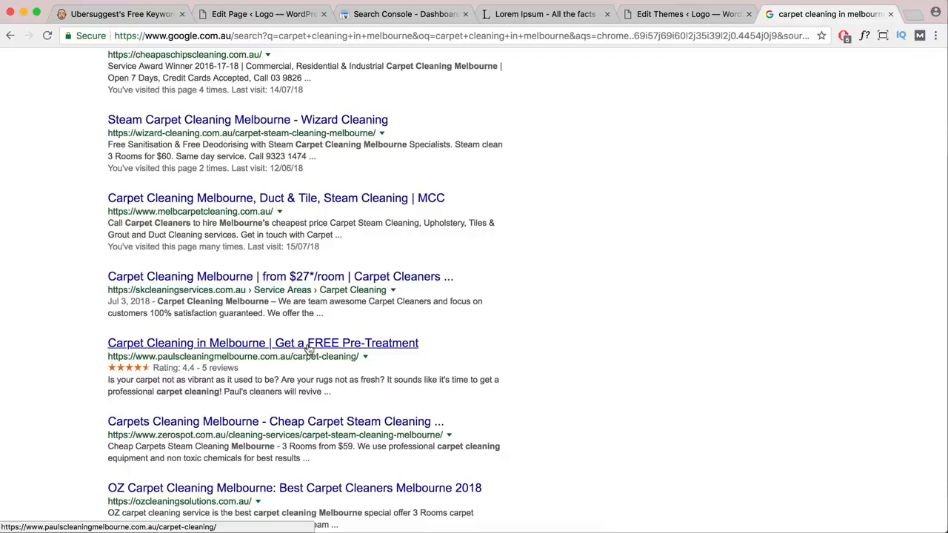
pyautogui.scroll(-2, 303, 363)
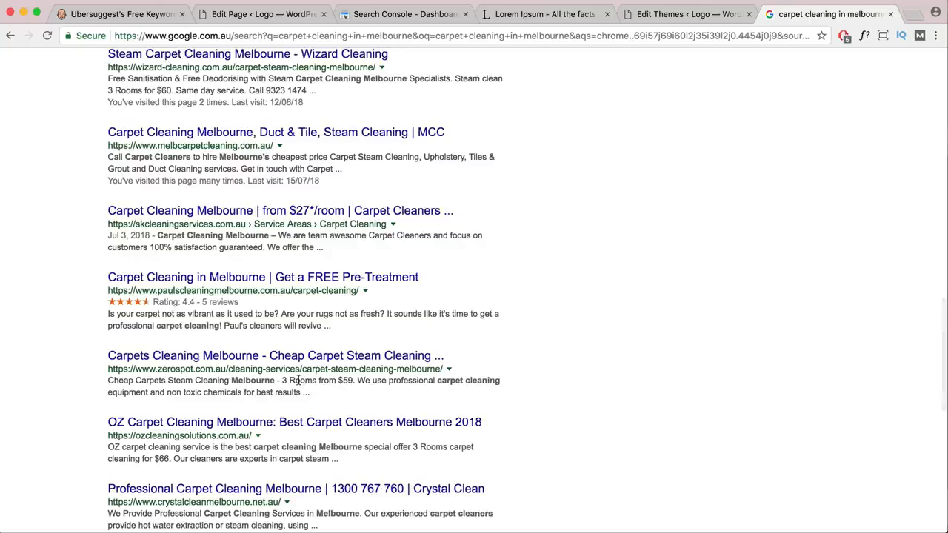
pyautogui.scroll(-1, 300, 384)
pyautogui.scroll(-4, 300, 383)
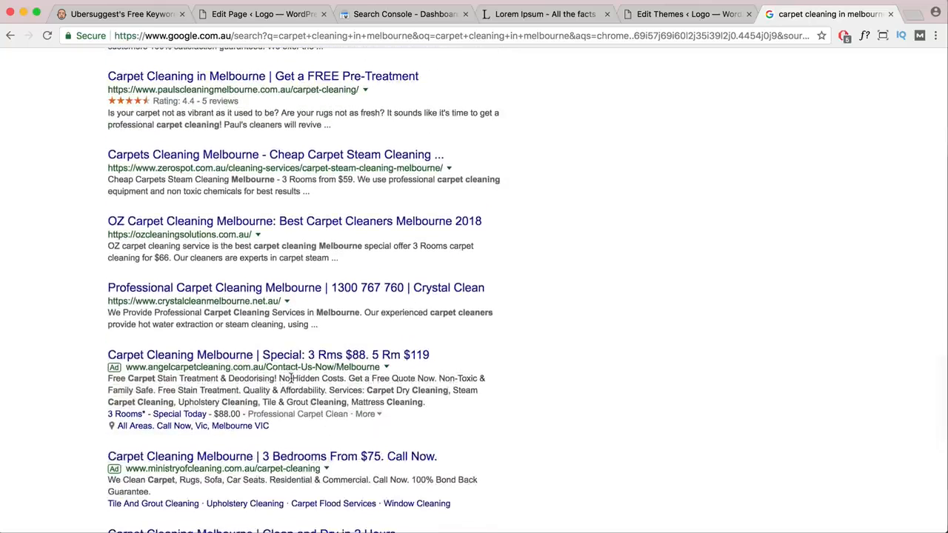
pyautogui.scroll(9, 292, 378)
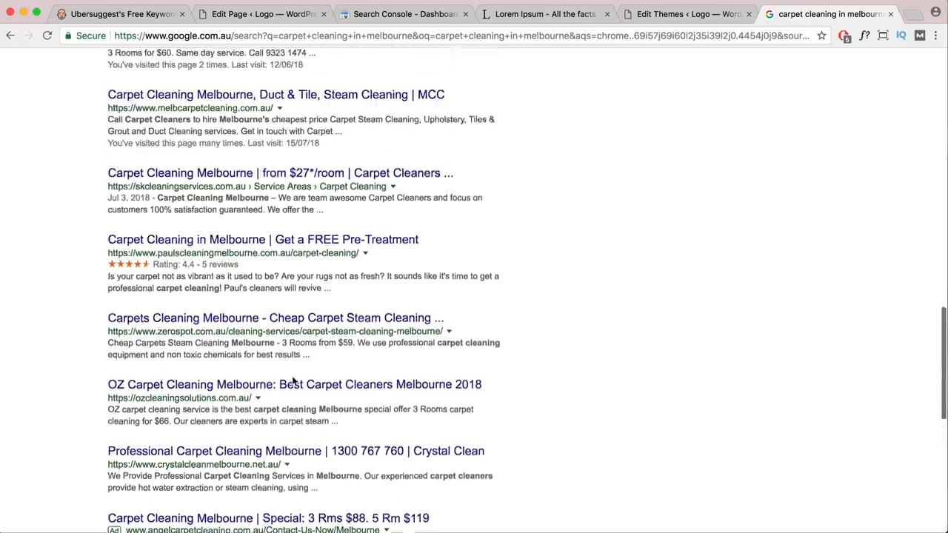
pyautogui.scroll(5, 292, 378)
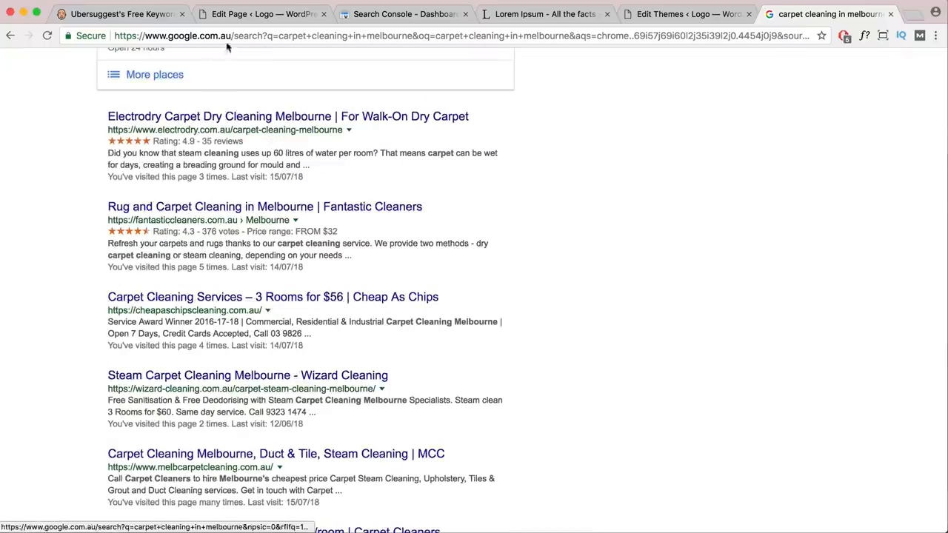
# Return to the Home page's editor and review the Melbourne keyword and the service phrase in its SEO title.
pyautogui.click(215, 14)
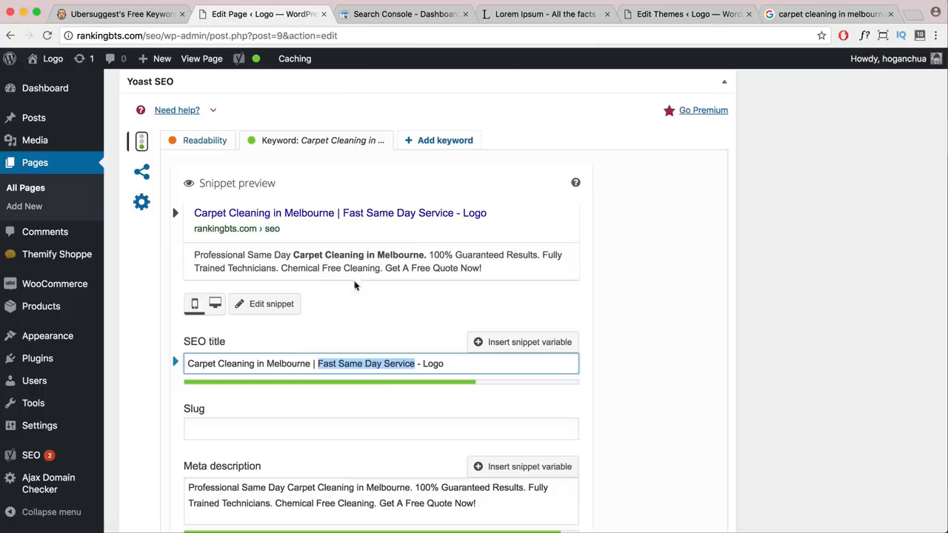
pyautogui.click(370, 363)
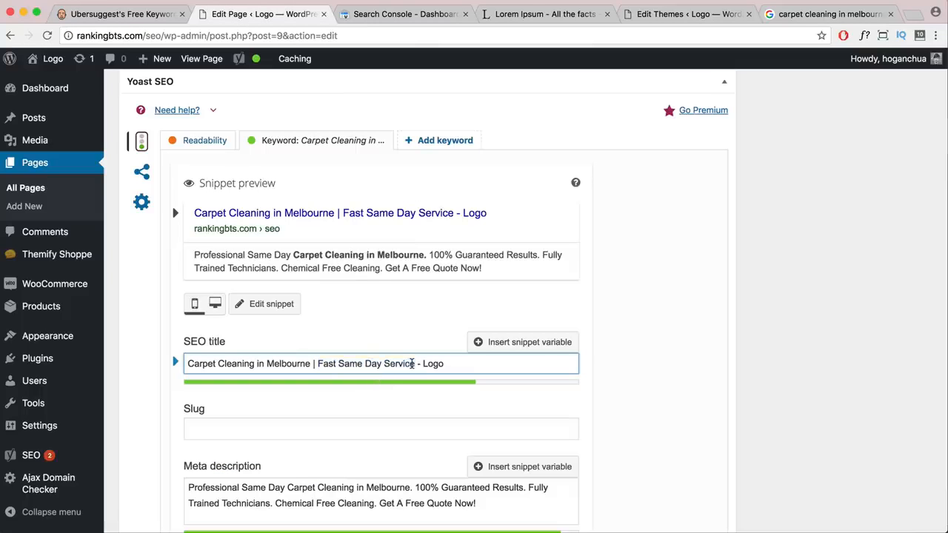
pyautogui.moveTo(415, 363); pyautogui.dragTo(385, 364)
pyautogui.moveTo(254, 364); pyautogui.dragTo(189, 364)
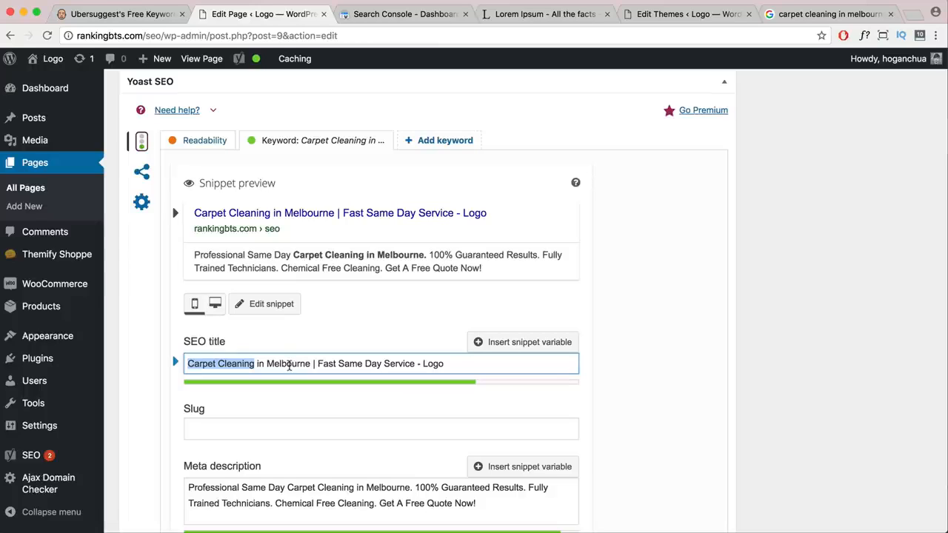
pyautogui.moveTo(309, 364); pyautogui.dragTo(178, 363)
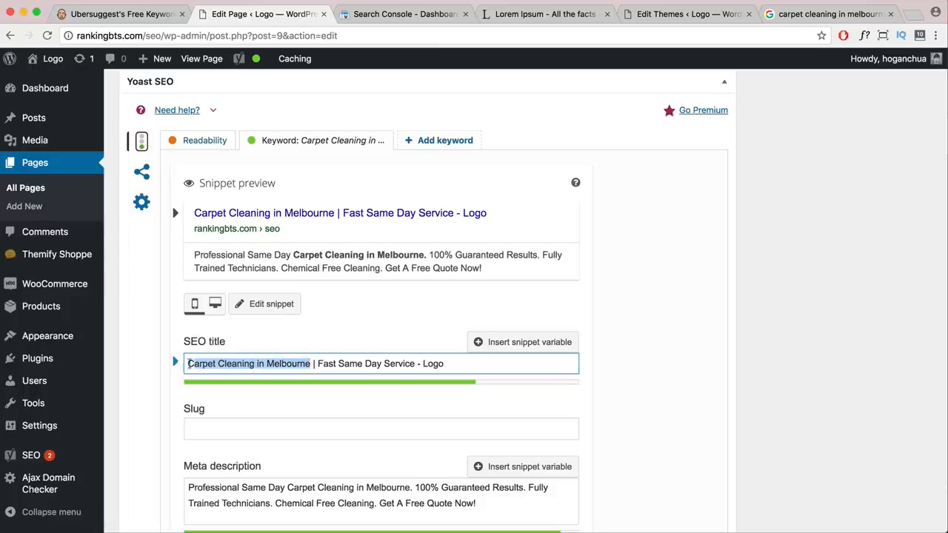
pyautogui.moveTo(415, 363); pyautogui.dragTo(386, 363)
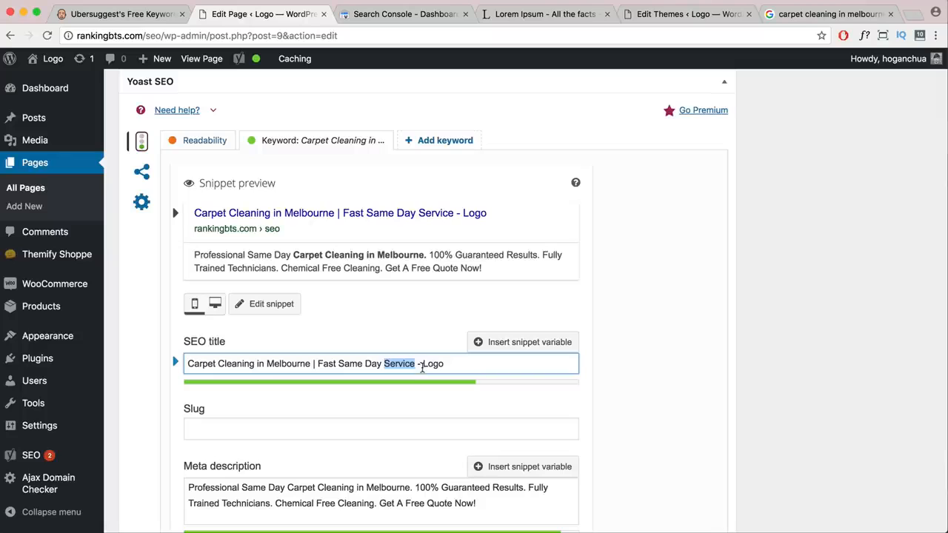
# Examine the Home page's meta description and where the carpet cleaning keyword sits in it.
pyautogui.scroll(-3, 402, 401)
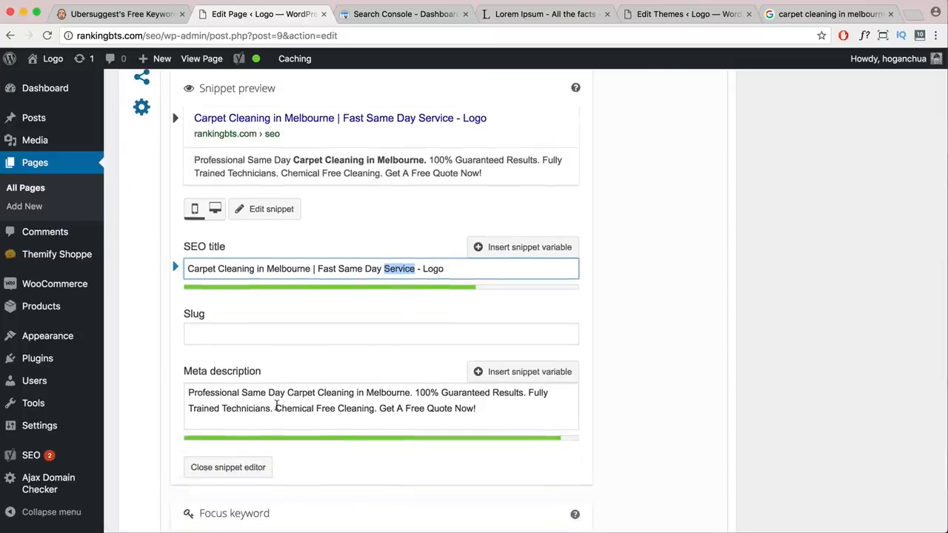
pyautogui.scroll(1, 230, 385)
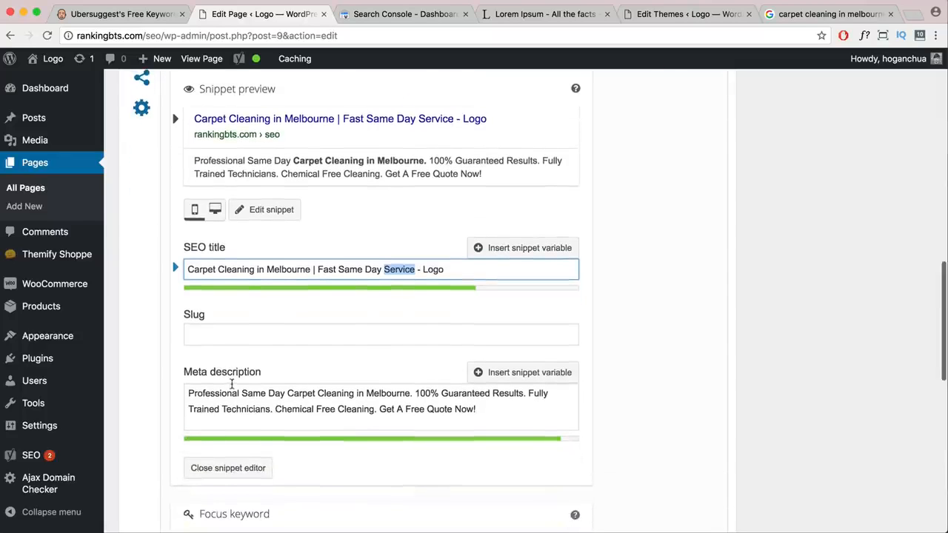
pyautogui.moveTo(288, 393); pyautogui.dragTo(410, 393)
pyautogui.scroll(1, 303, 395)
pyautogui.click(304, 394)
pyautogui.moveTo(488, 411); pyautogui.dragTo(186, 395)
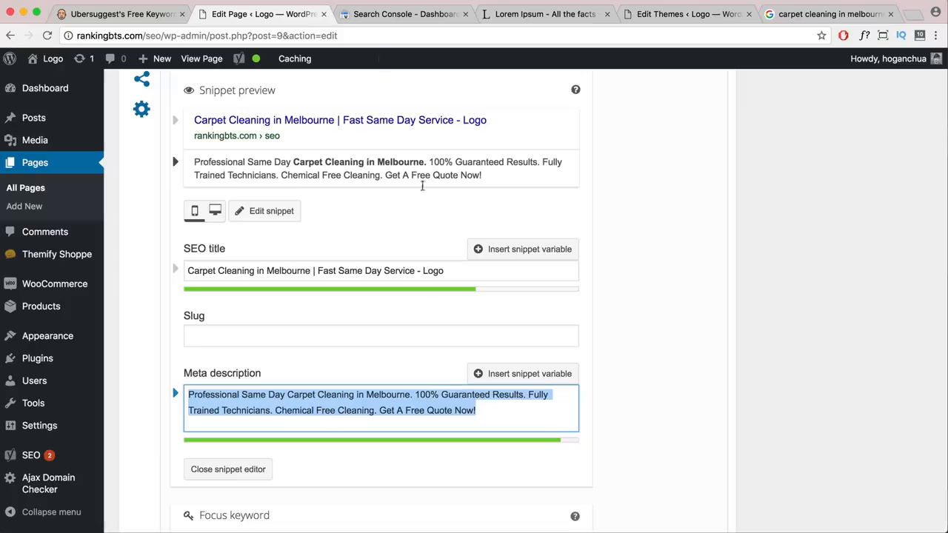
# Read the Electrodry and chemdrybestdry ad descriptions in the Google results for description wording ideas.
pyautogui.click(826, 15)
pyautogui.scroll(10, 445, 232)
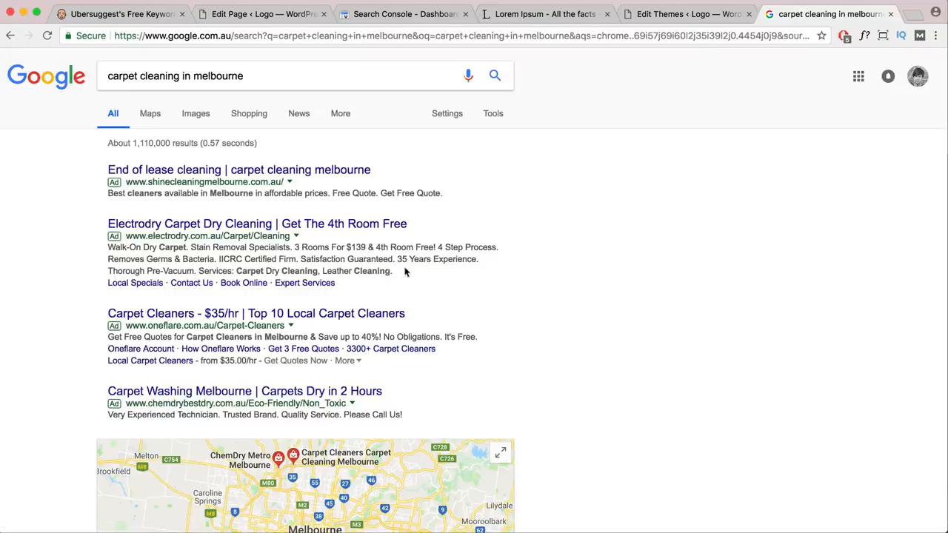
pyautogui.moveTo(396, 276); pyautogui.dragTo(108, 249)
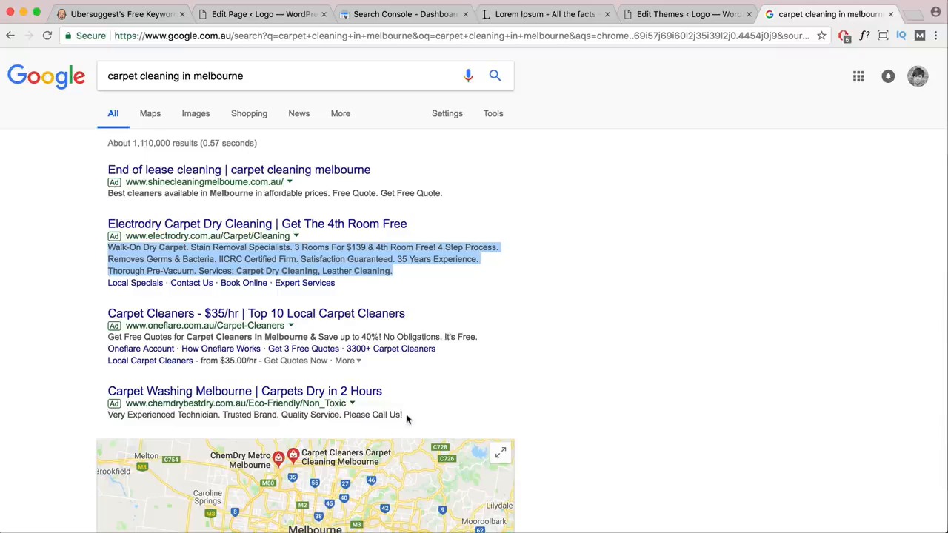
pyautogui.moveTo(406, 414); pyautogui.dragTo(109, 416)
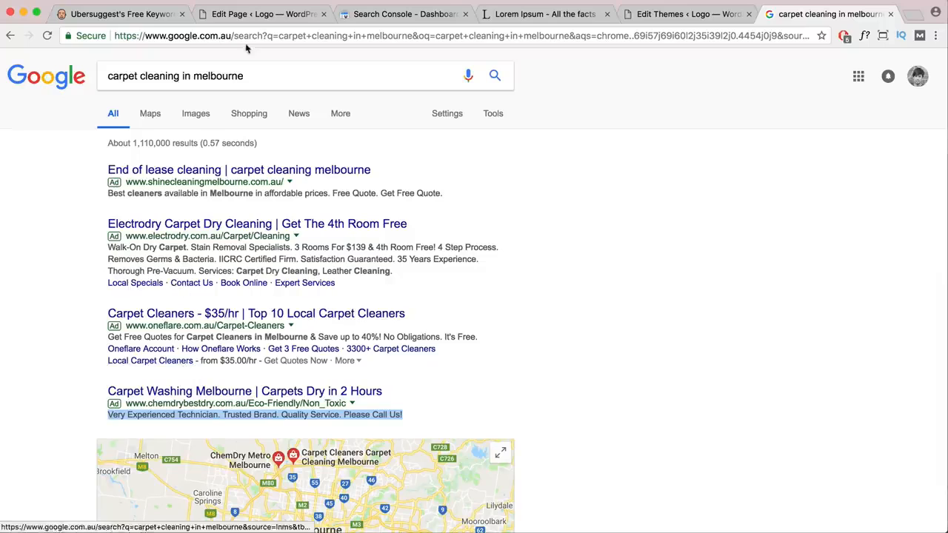
# Go back to the Home page's editor and check the keyword phrase within its meta description against those ads.
pyautogui.click(254, 14)
pyautogui.click(413, 402)
pyautogui.moveTo(484, 408); pyautogui.dragTo(172, 395)
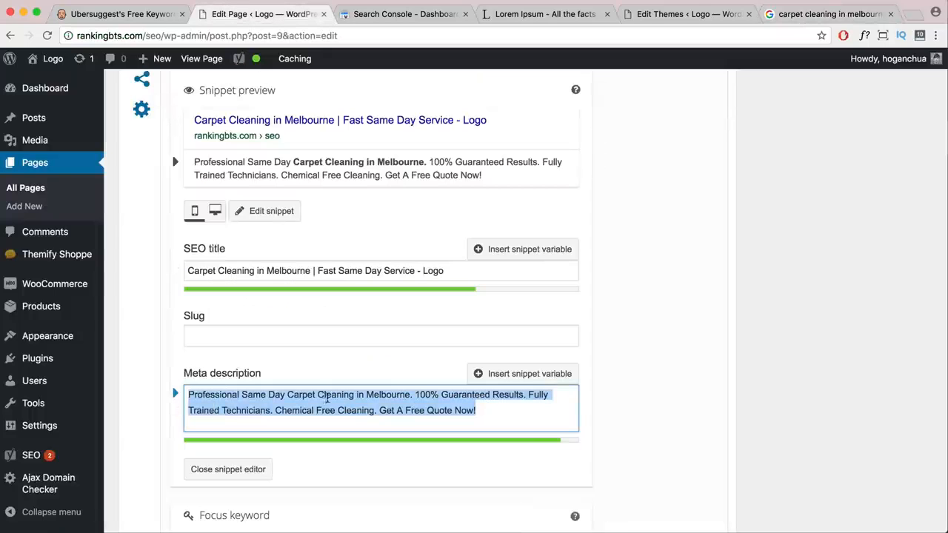
pyautogui.click(327, 397)
pyautogui.moveTo(319, 396); pyautogui.dragTo(377, 397)
pyautogui.moveTo(286, 397); pyautogui.dragTo(410, 395)
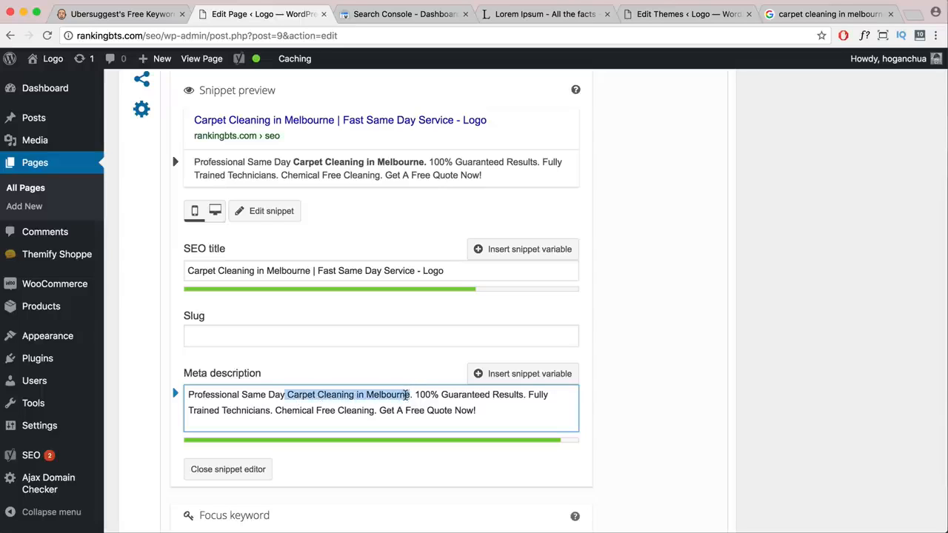
# Check the Home page's focus keyword and read the problem listed in the Yoast SEO analysis.
pyautogui.scroll(-5, 408, 396)
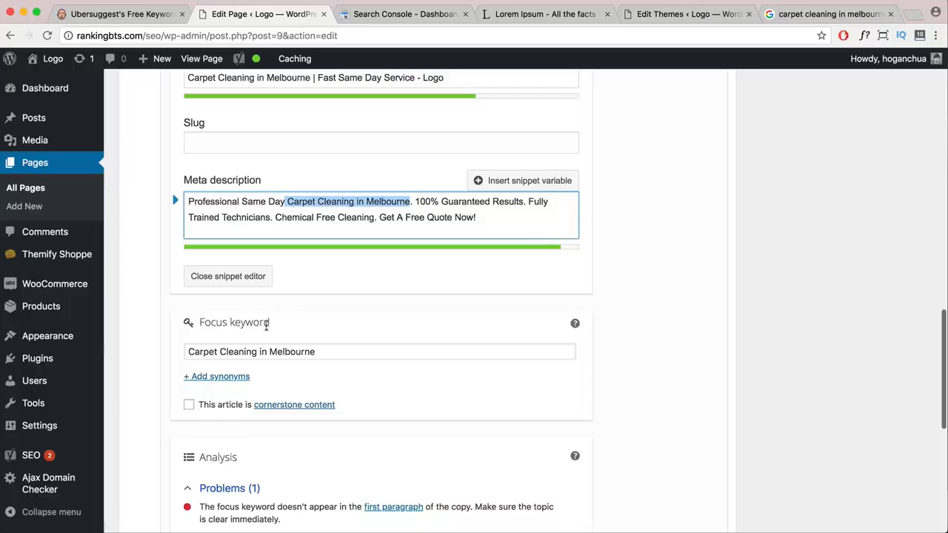
pyautogui.moveTo(329, 353); pyautogui.dragTo(180, 354)
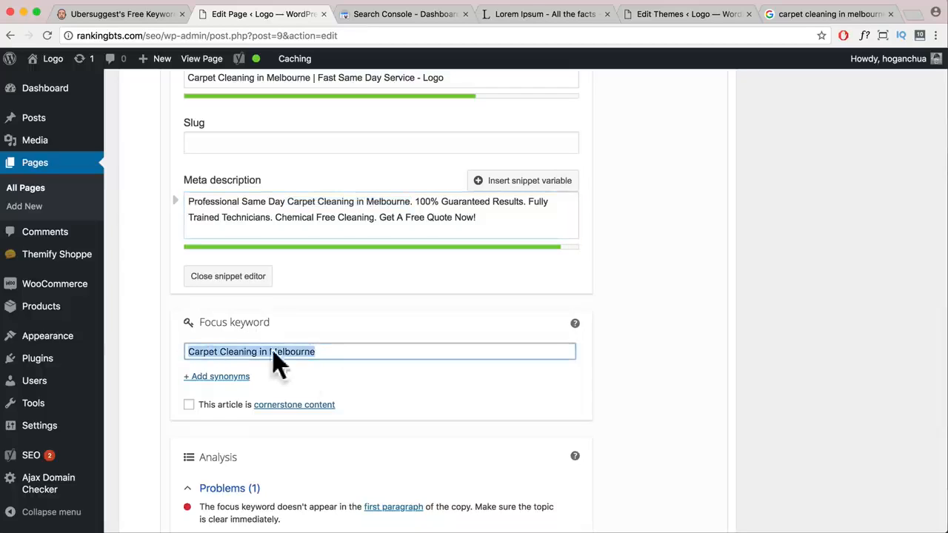
pyautogui.scroll(-3, 286, 349)
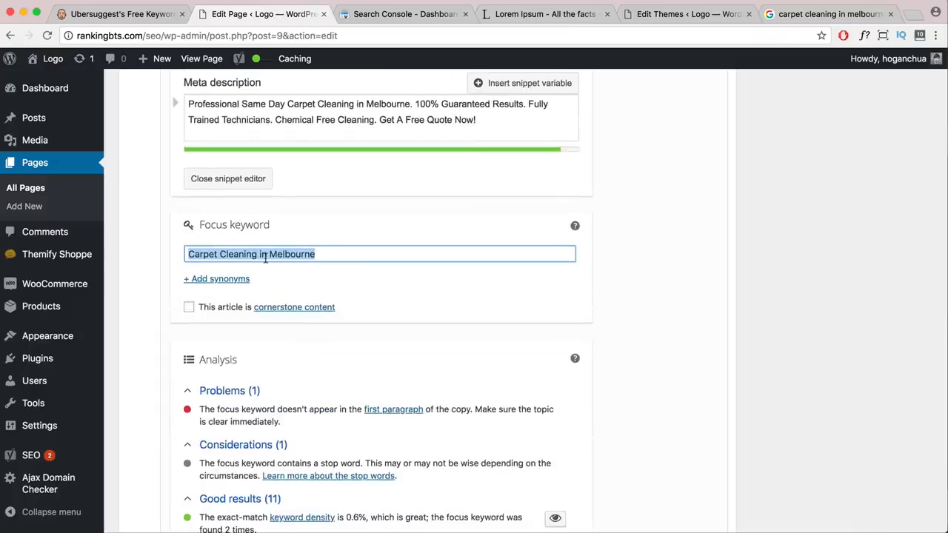
pyautogui.scroll(-2, 268, 281)
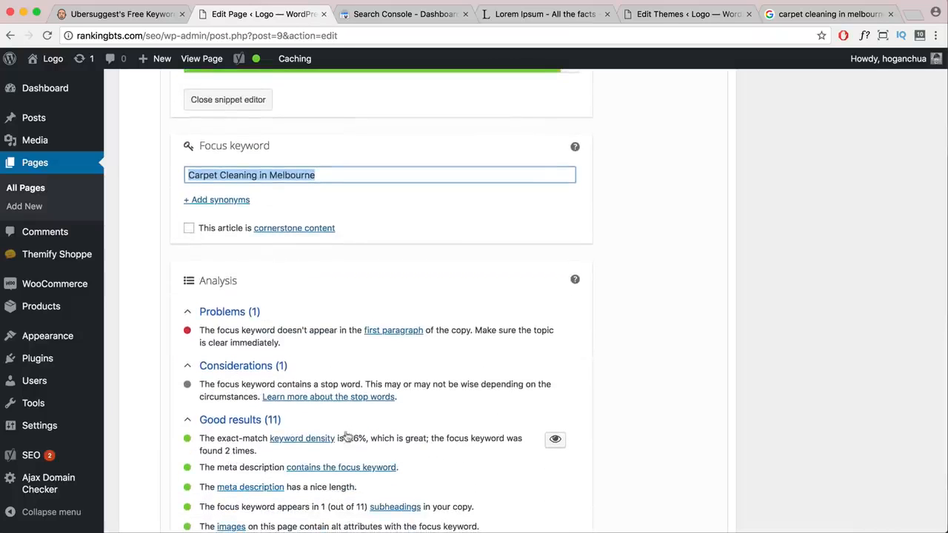
pyautogui.scroll(-1, 266, 439)
pyautogui.scroll(-1, 267, 439)
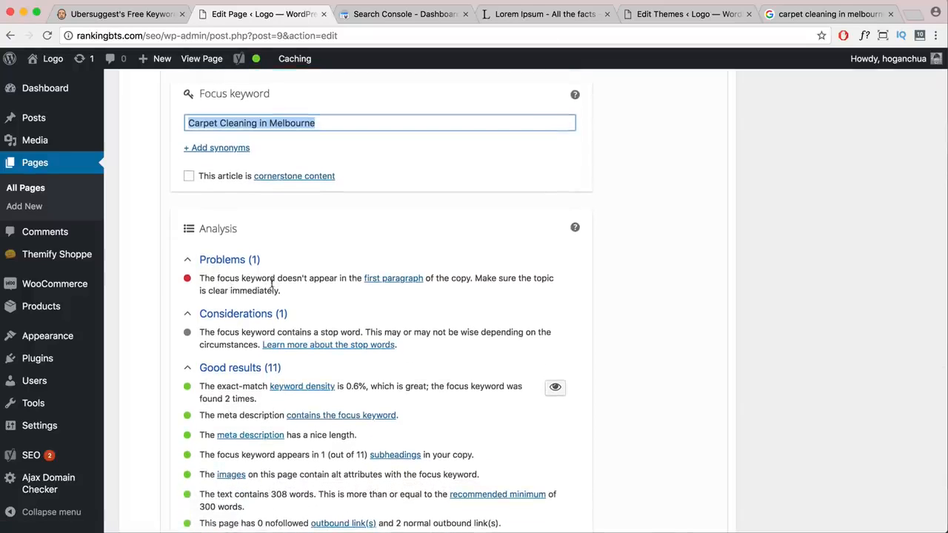
pyautogui.moveTo(199, 278); pyautogui.dragTo(472, 277)
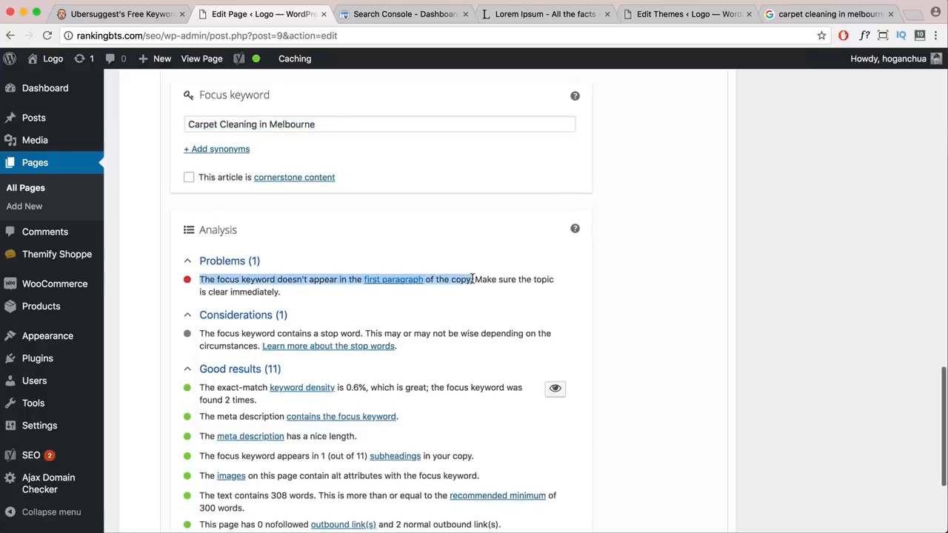
# Review the considerations and good results in the Yoast SEO analysis, and return to the Home page's content editor.
pyautogui.scroll(-5, 402, 332)
pyautogui.scroll(7, 406, 334)
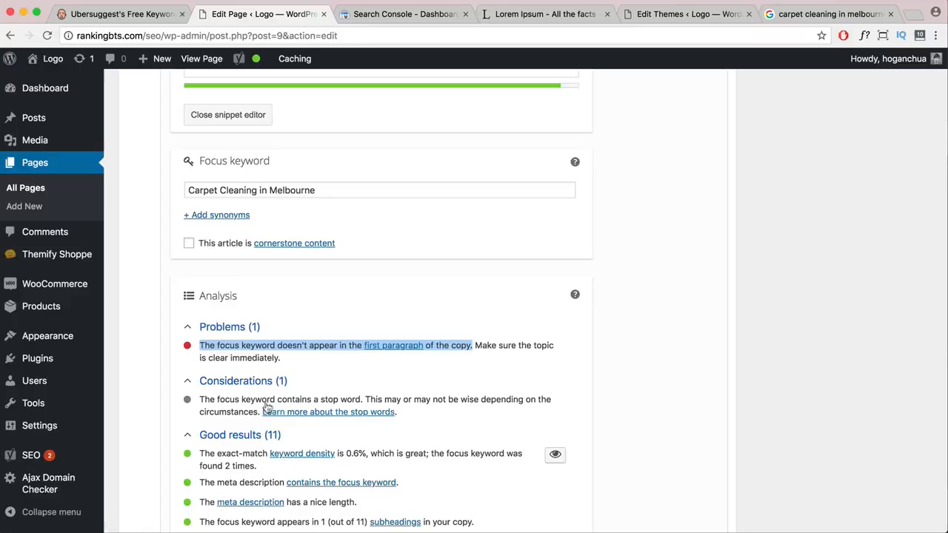
pyautogui.scroll(-3, 274, 419)
pyautogui.scroll(-3, 326, 425)
pyautogui.scroll(5, 326, 426)
pyautogui.scroll(2, 324, 426)
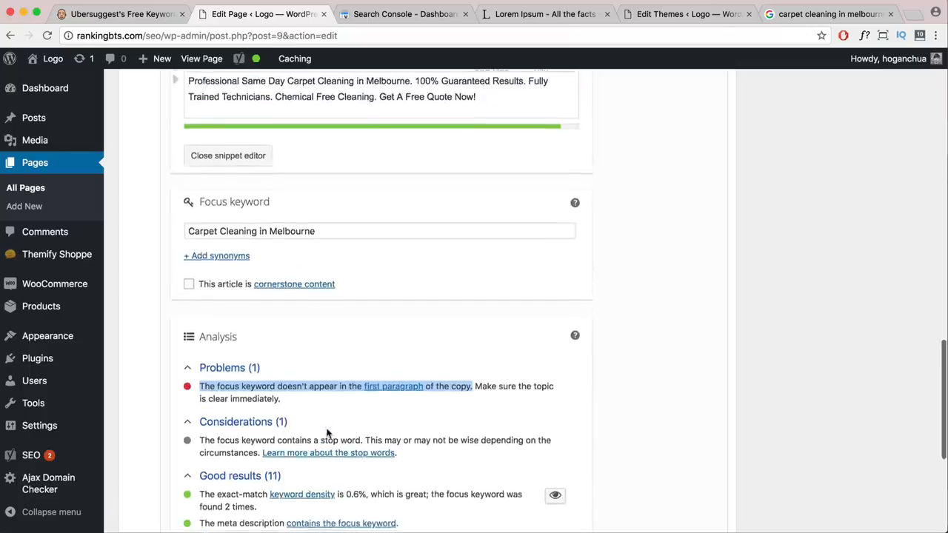
pyautogui.scroll(-2, 340, 377)
pyautogui.scroll(20, 341, 379)
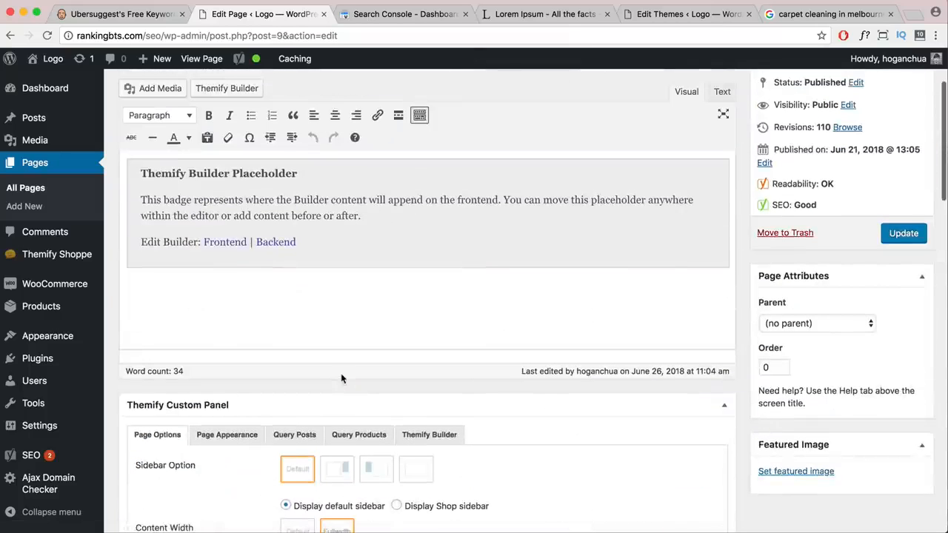
# Visit the live Home page through its permalink and open the WordPress dashboard in a separate tab.
pyautogui.scroll(1, 341, 379)
pyautogui.scroll(3, 341, 379)
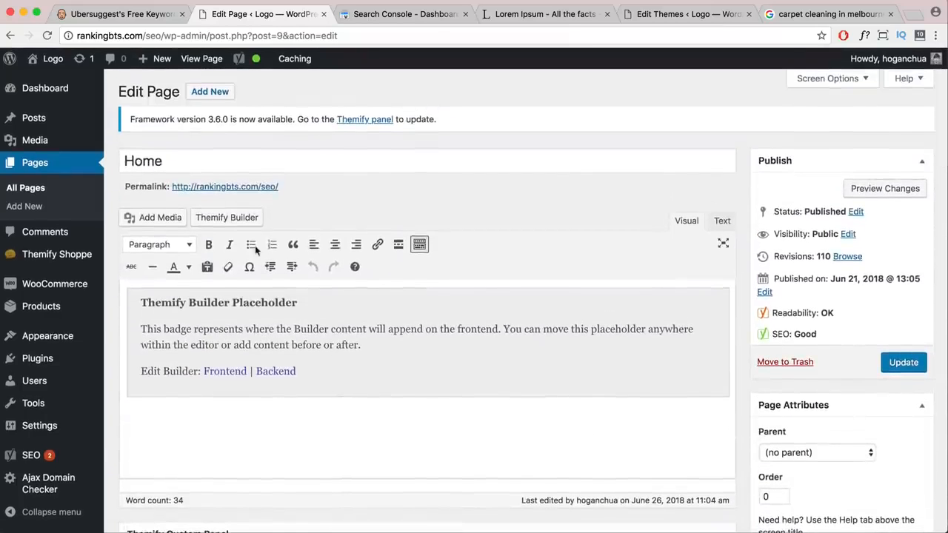
pyautogui.click(240, 190)
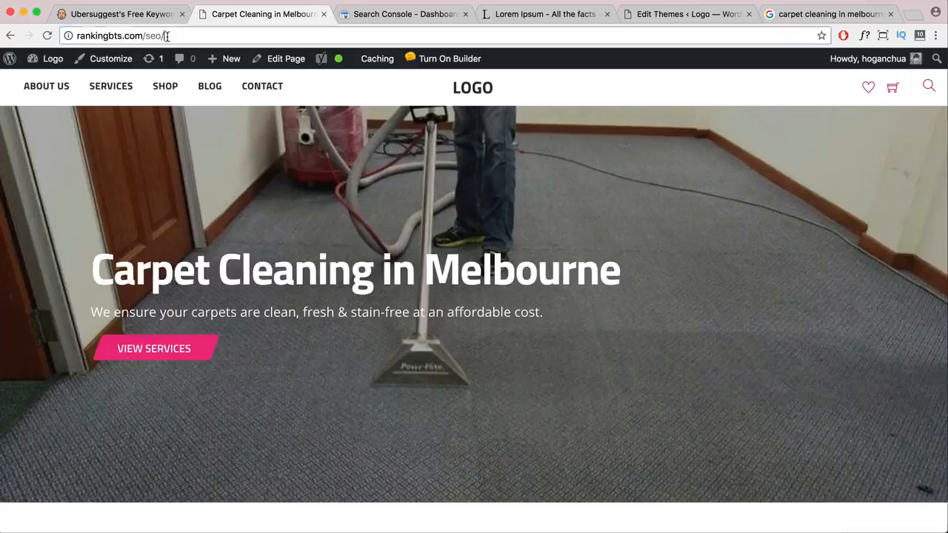
pyautogui.moveTo(38, 62)
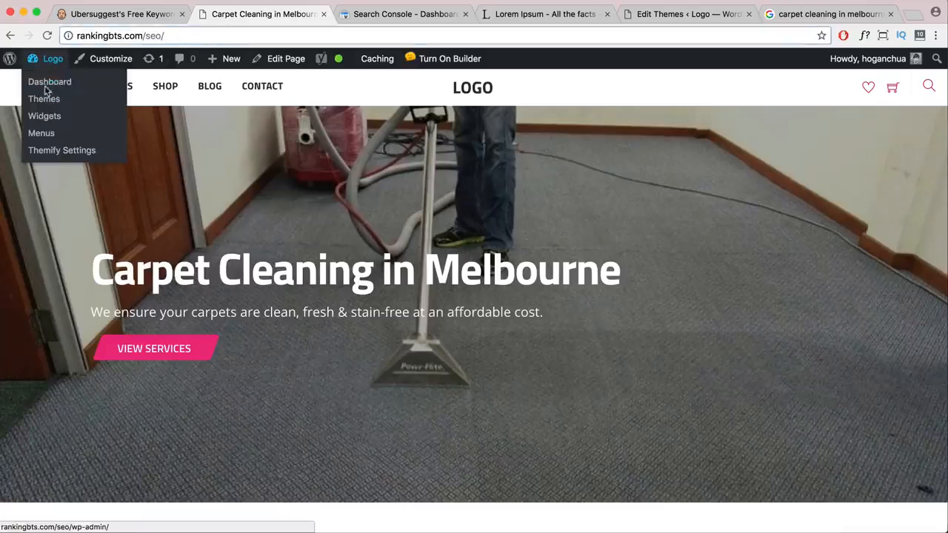
pyautogui.rightClick(42, 86)
pyautogui.click(74, 89)
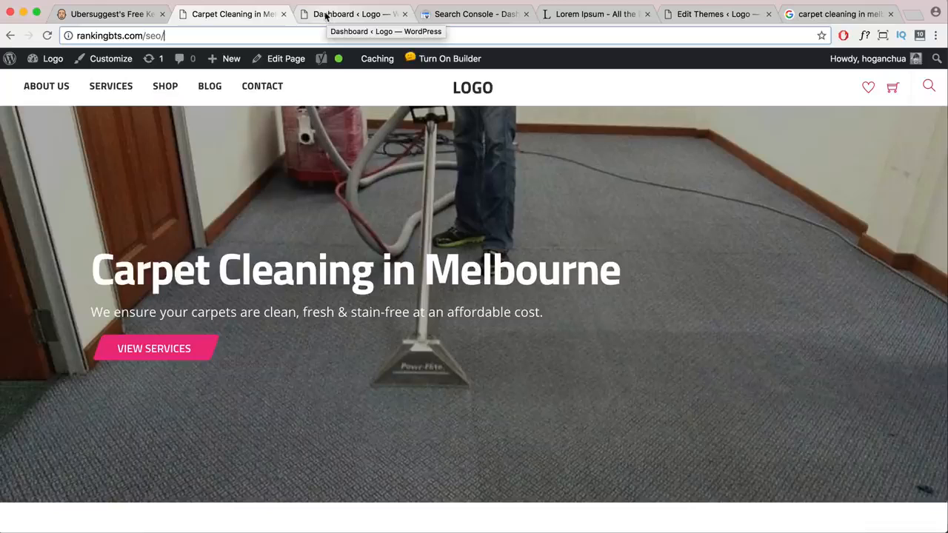
# Visit the Upholstery Cleaning service page on the live site and examine the slug in its URL.
pyautogui.moveTo(114, 91)
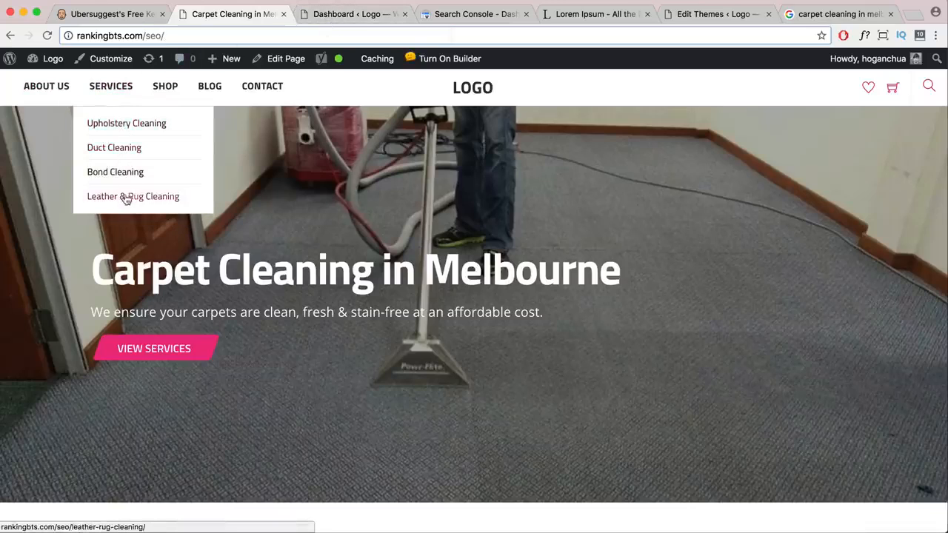
pyautogui.click(118, 126)
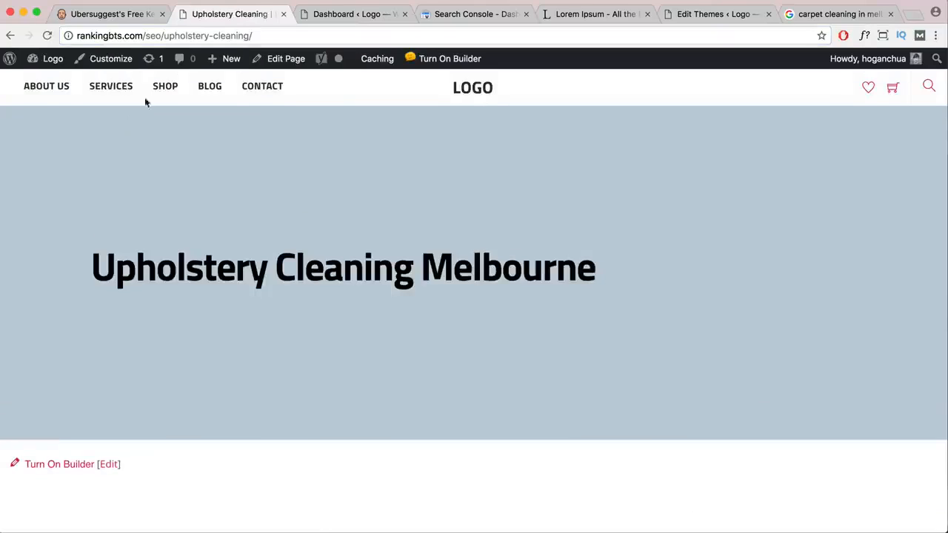
pyautogui.moveTo(249, 36); pyautogui.dragTo(169, 37)
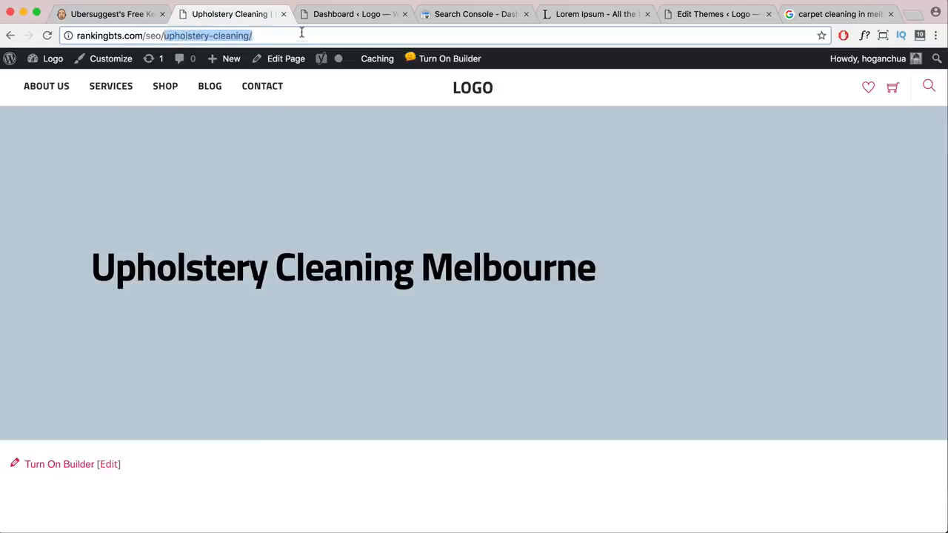
# Go to the dashboard's Permalinks settings and examine the example URL of the Post name structure.
pyautogui.click(336, 15)
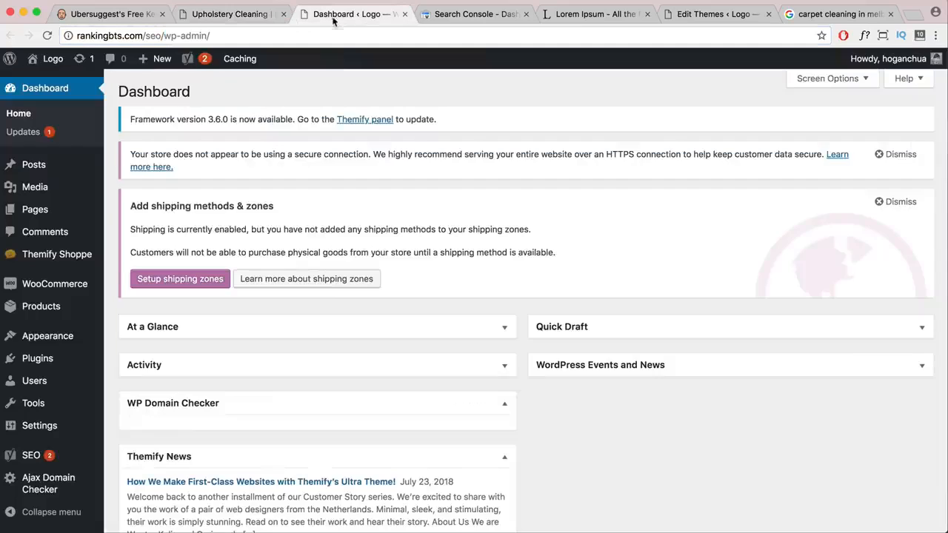
pyautogui.scroll(-2, 118, 408)
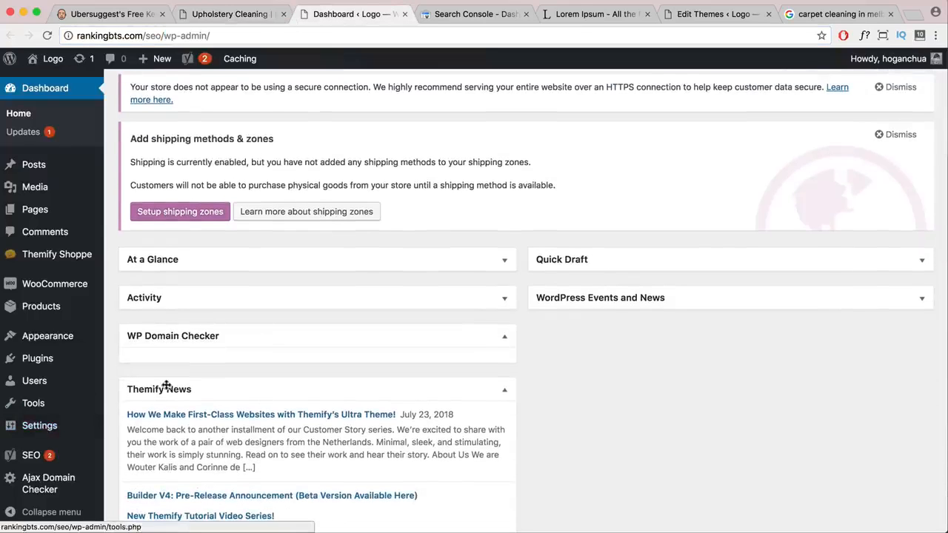
pyautogui.moveTo(64, 420)
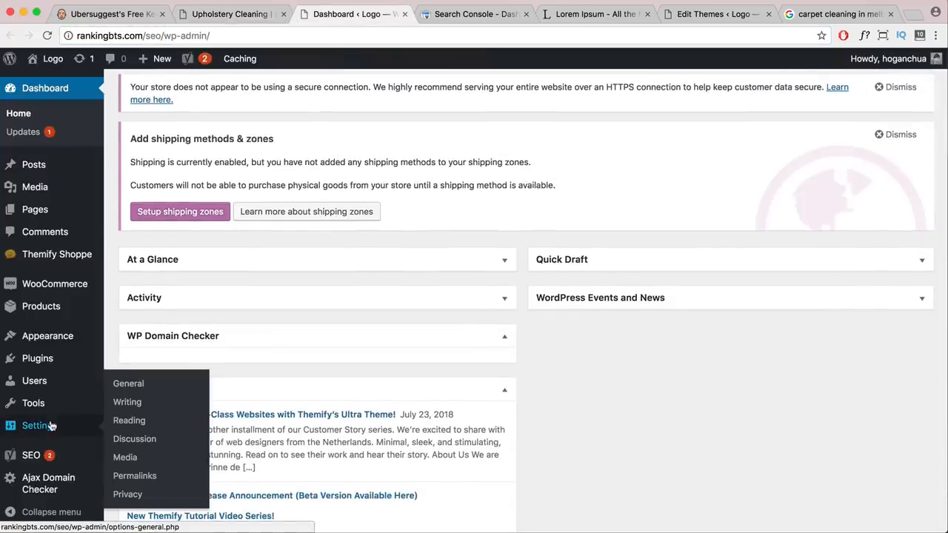
pyautogui.click(147, 479)
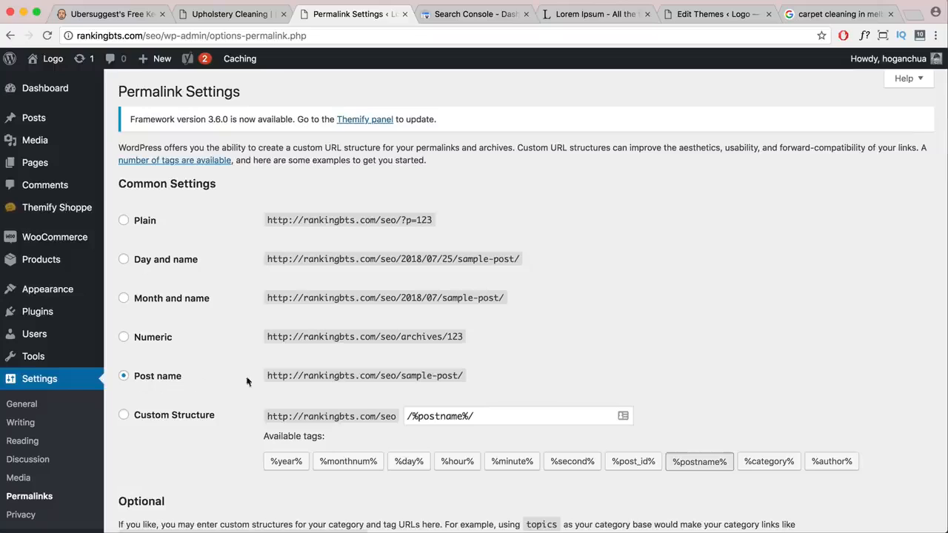
pyautogui.moveTo(460, 376); pyautogui.dragTo(402, 376)
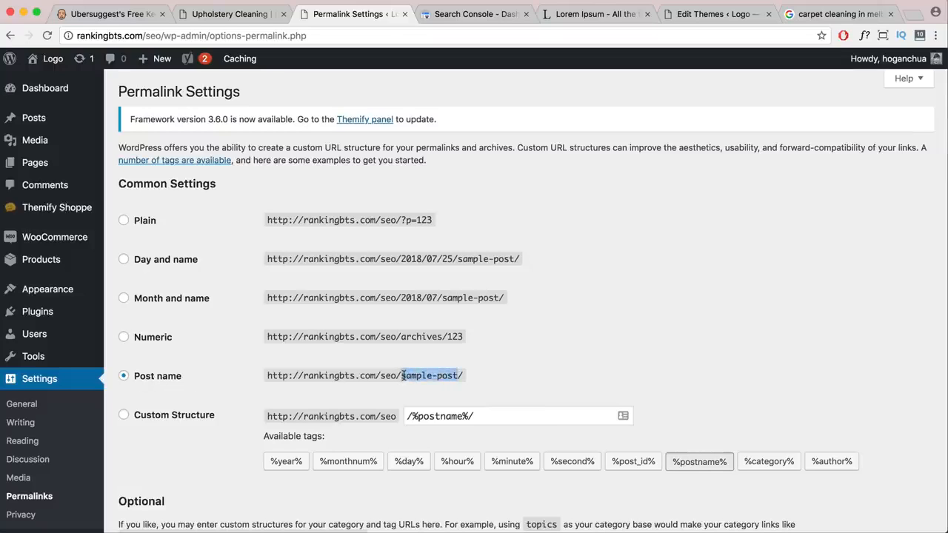
pyautogui.moveTo(462, 376); pyautogui.dragTo(269, 376)
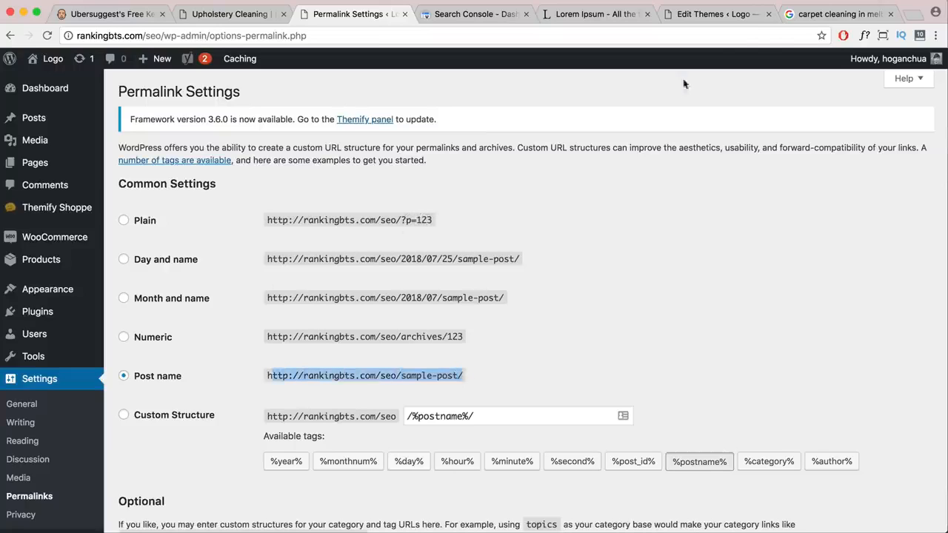
# Look over the competitors' URLs in the Google carpet cleaning results, and return the live site to its Home page.
pyautogui.click(833, 14)
pyautogui.scroll(-10, 424, 310)
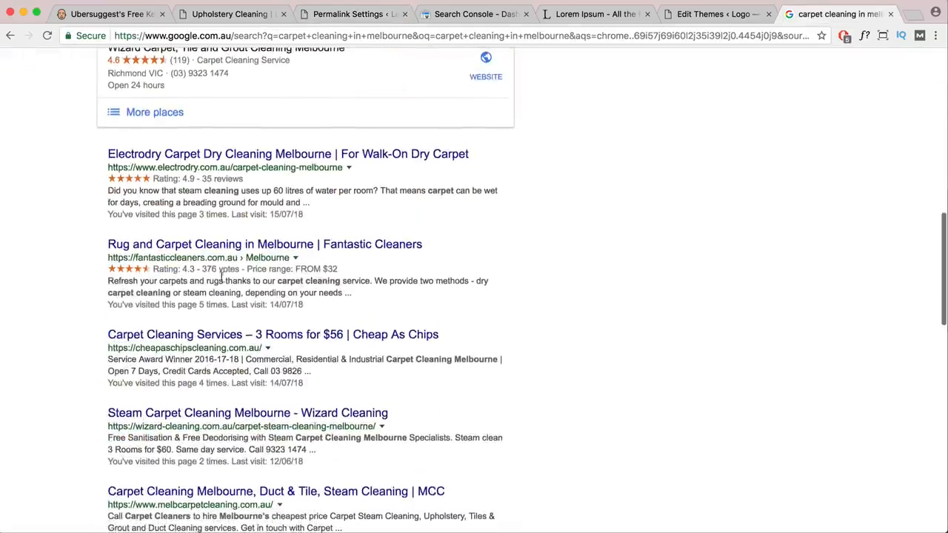
pyautogui.scroll(-7, 289, 337)
pyautogui.click(237, 15)
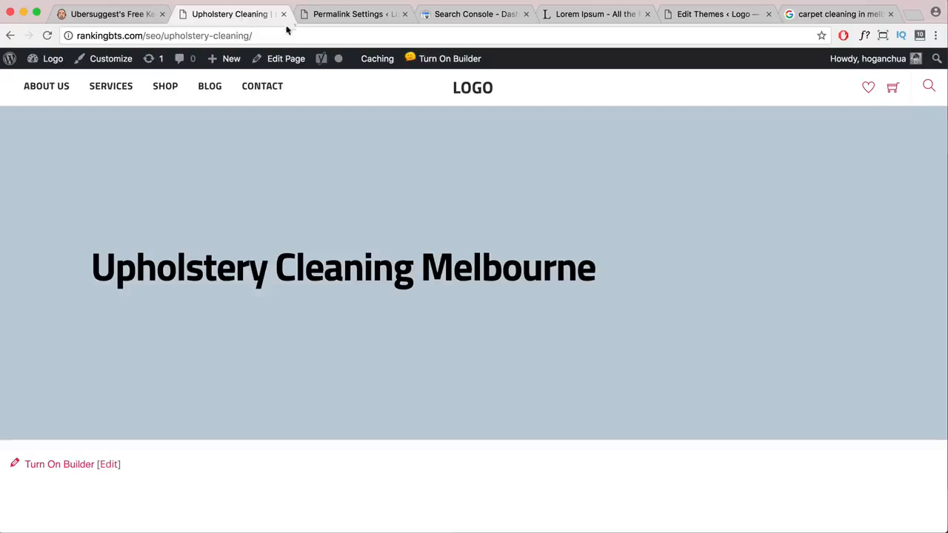
pyautogui.click(10, 34)
# Check the product permalink options in the Permalinks settings, then close the settings and go back to the live Home page.
pyautogui.click(333, 15)
pyautogui.scroll(-10, 168, 380)
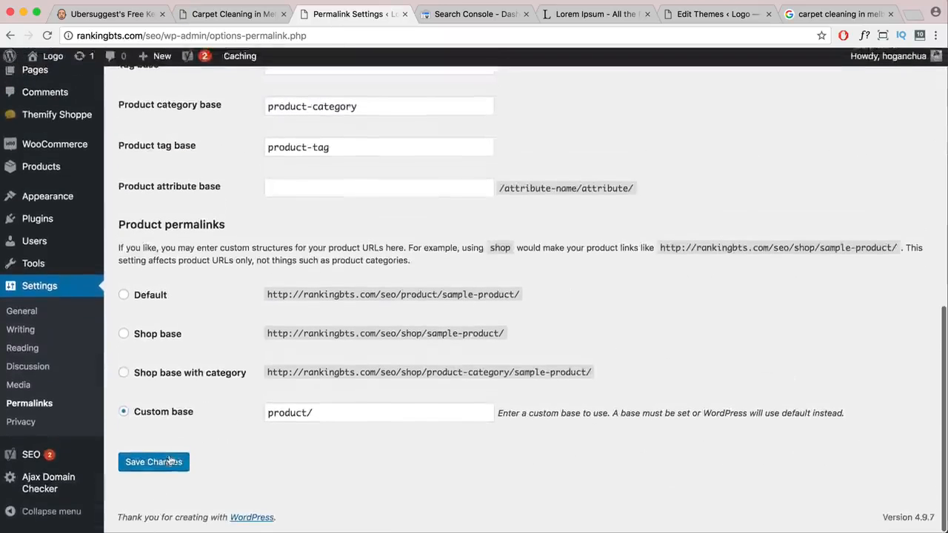
pyautogui.click(405, 14)
pyautogui.click(237, 14)
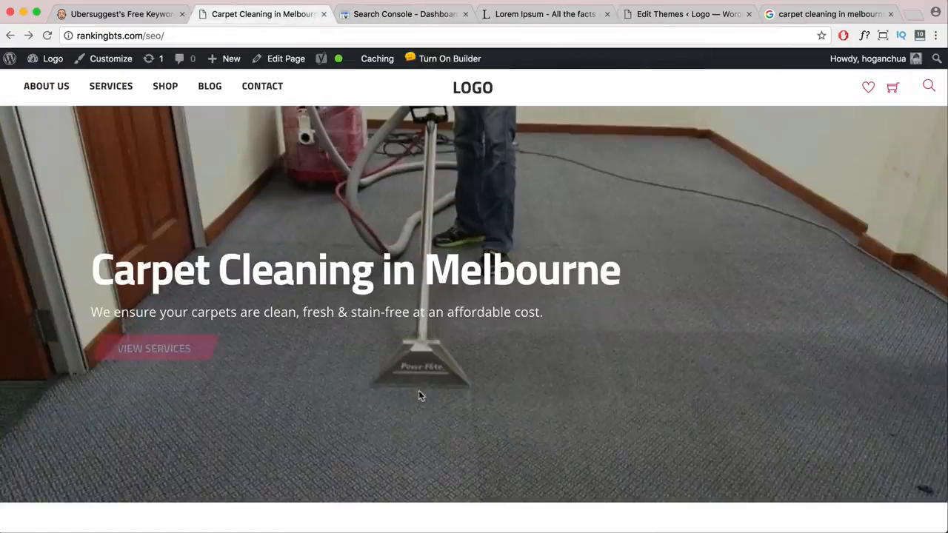
# Turn on the Themify Builder and apply the Heading 1 format to the hero text "Carpet Cleaning in Melbourne".
pyautogui.moveTo(623, 275); pyautogui.dragTo(95, 274)
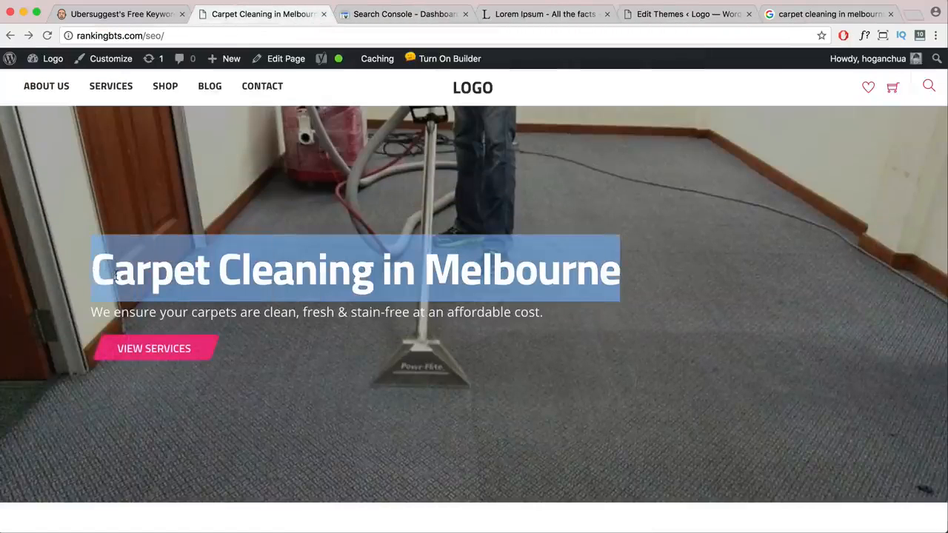
pyautogui.click(442, 59)
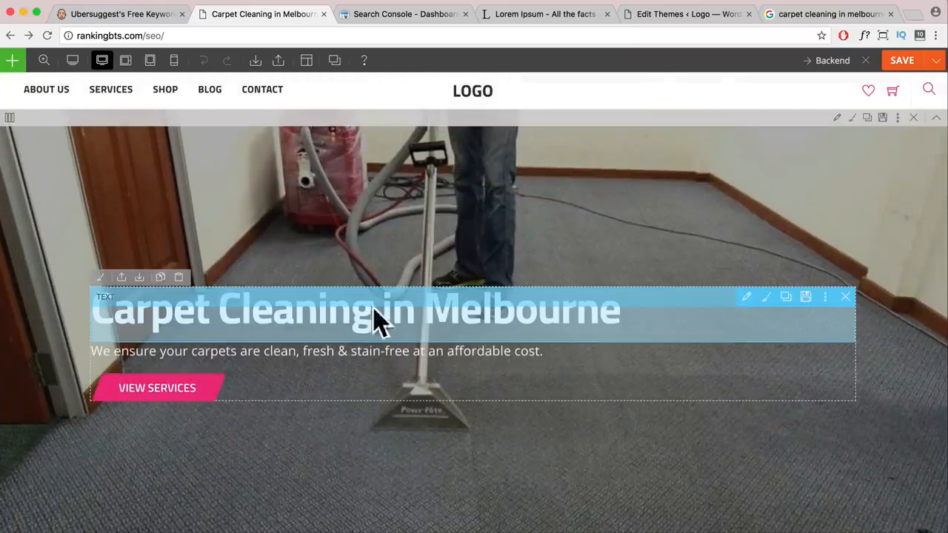
pyautogui.doubleClick(440, 308)
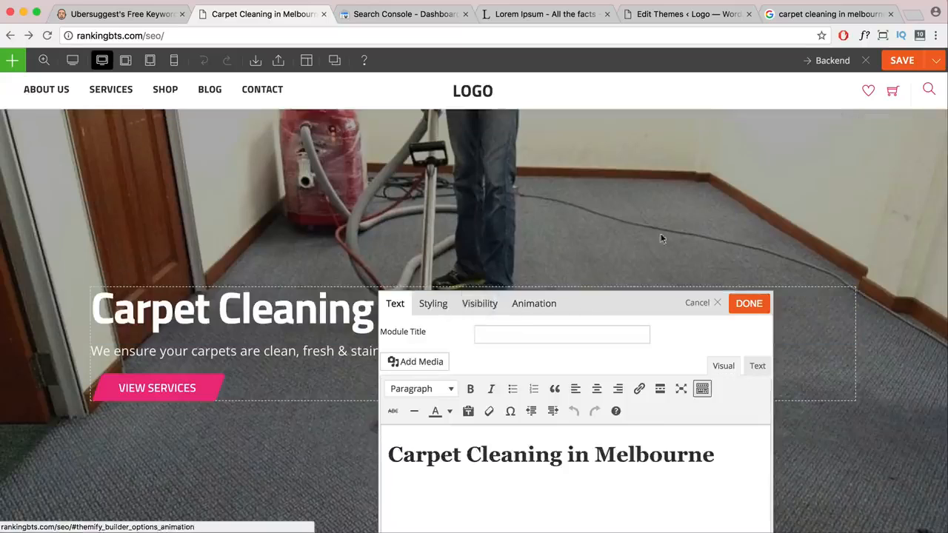
pyautogui.moveTo(837, 294); pyautogui.dragTo(491, 289)
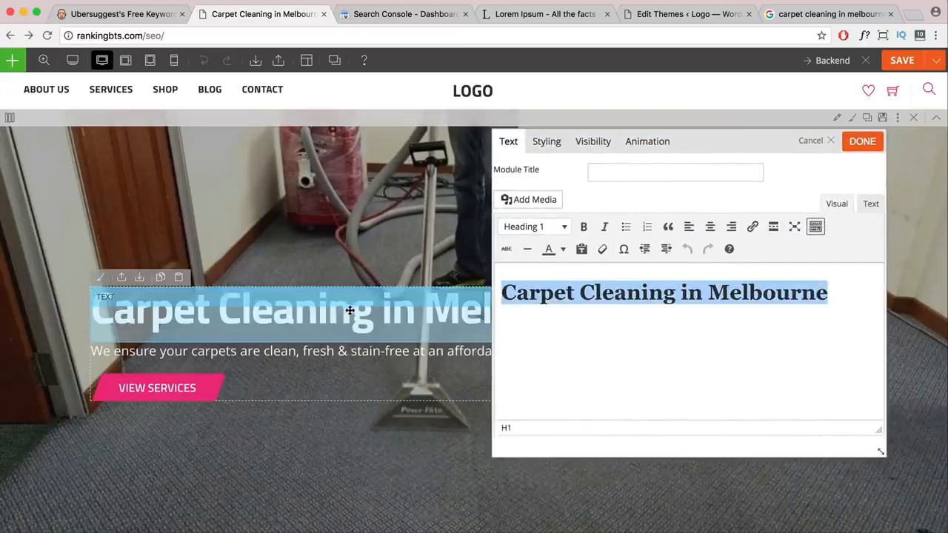
pyautogui.click(553, 228)
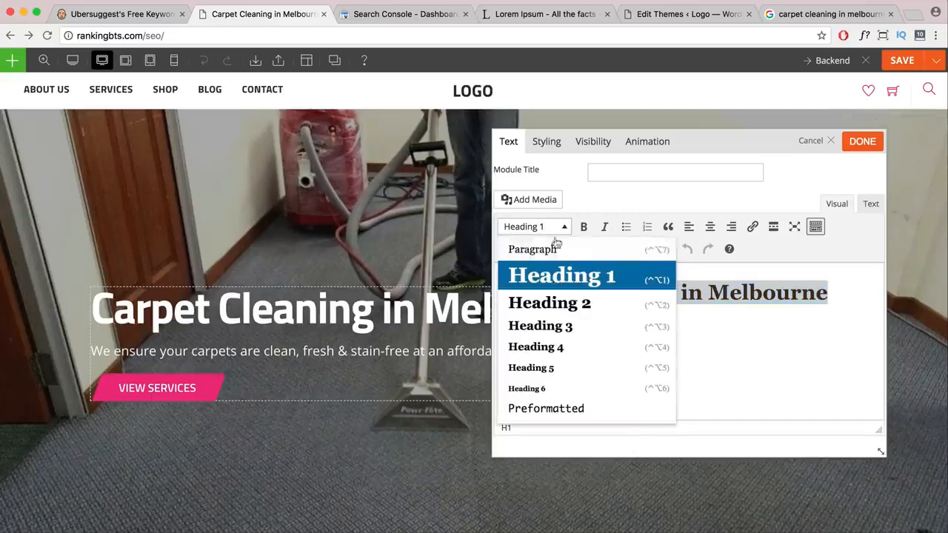
pyautogui.click(546, 274)
pyautogui.click(545, 229)
pyautogui.click(527, 274)
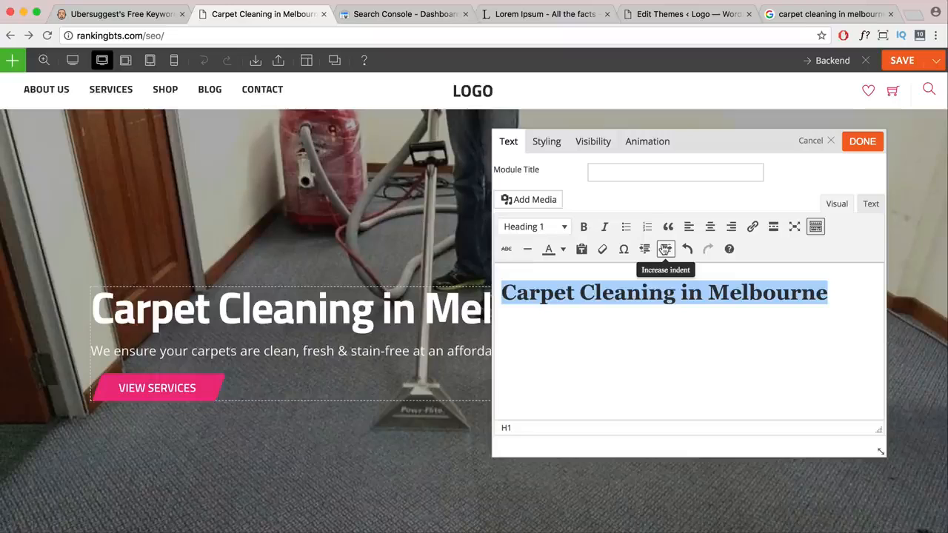
# Check the h1 tags in the hero heading's HTML source and finish editing its text module.
pyautogui.click(871, 203)
pyautogui.moveTo(653, 251); pyautogui.dragTo(643, 251)
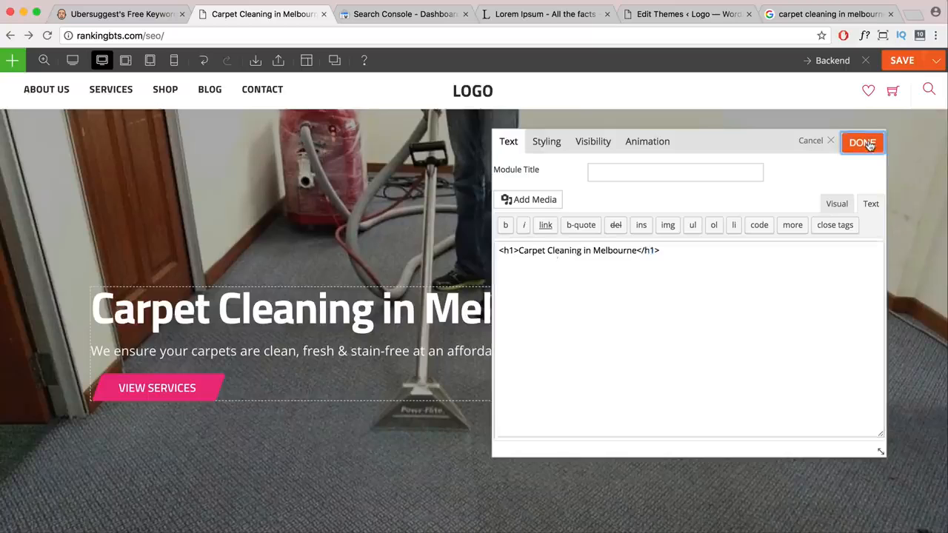
pyautogui.click(868, 141)
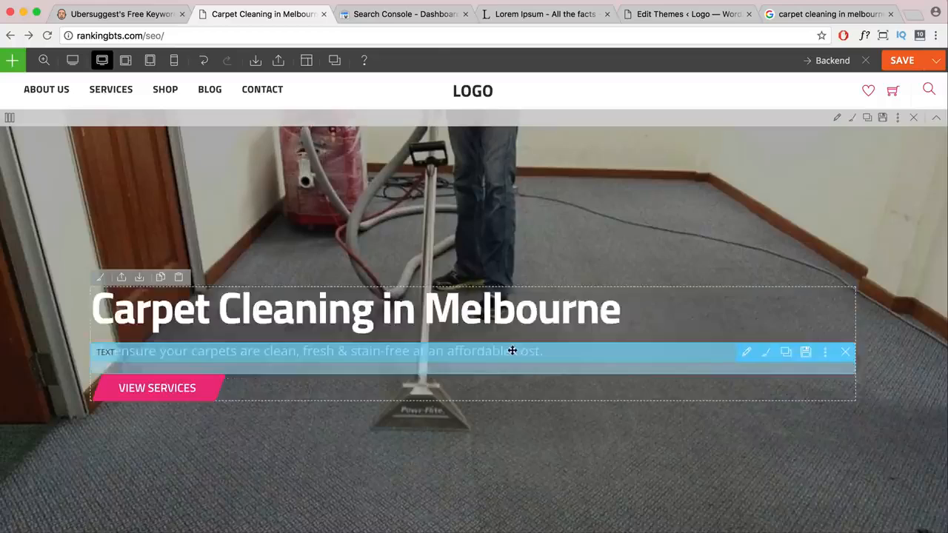
# Skim the Home page's sections down to the testimonials and switch to the OnPage SEO Checklist document, placed beside the page.
pyautogui.scroll(-4, 511, 350)
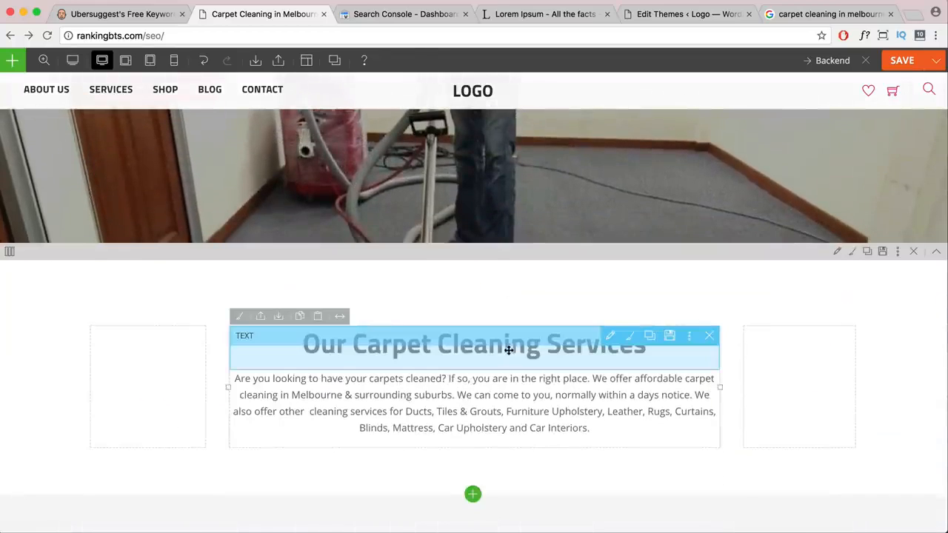
pyautogui.scroll(-3, 507, 374)
pyautogui.scroll(-15, 507, 378)
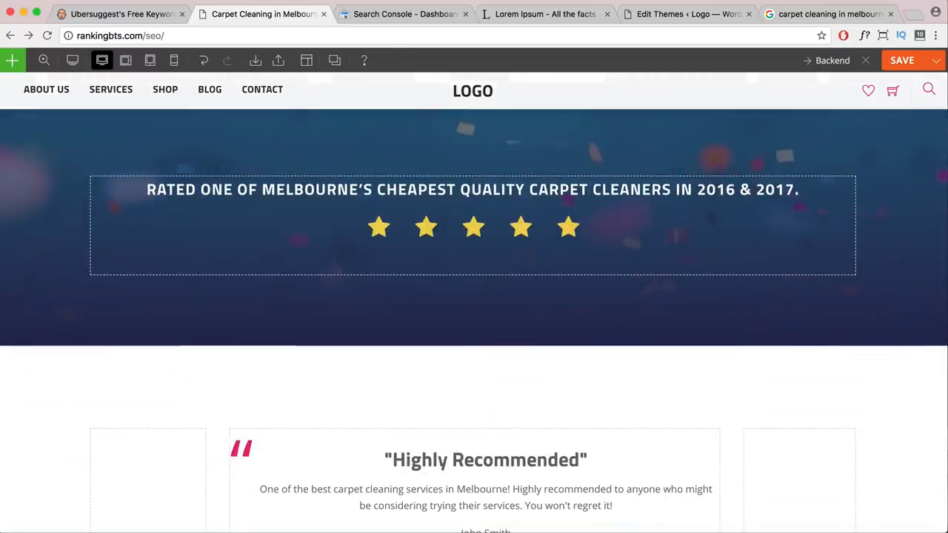
pyautogui.press('super+Tab')
pyautogui.moveTo(908, 8); pyautogui.dragTo(710, 7)
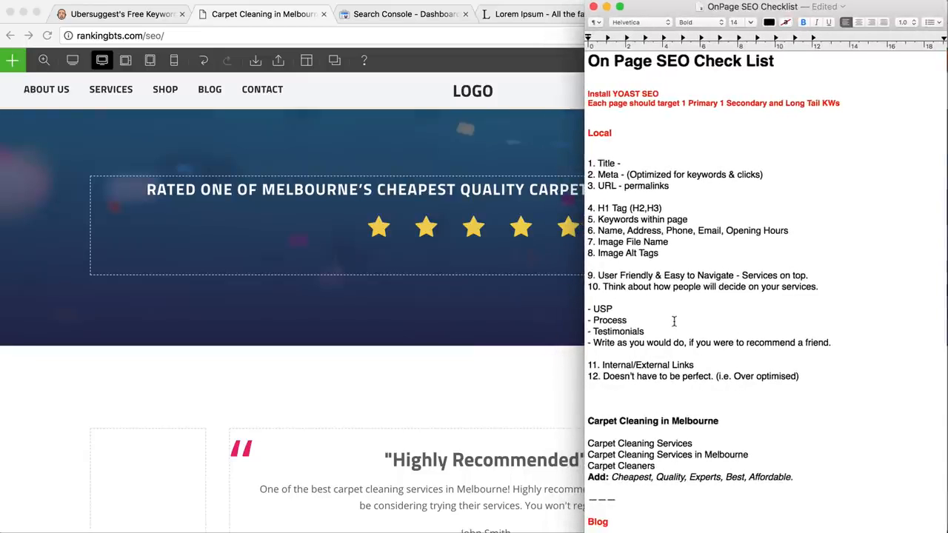
# Review the primary and related carpet cleaning keywords in the checklist, and return to the page's "Our Carpet Cleaning Services" section for comparison.
pyautogui.scroll(-4, 675, 323)
pyautogui.moveTo(722, 341); pyautogui.dragTo(588, 341)
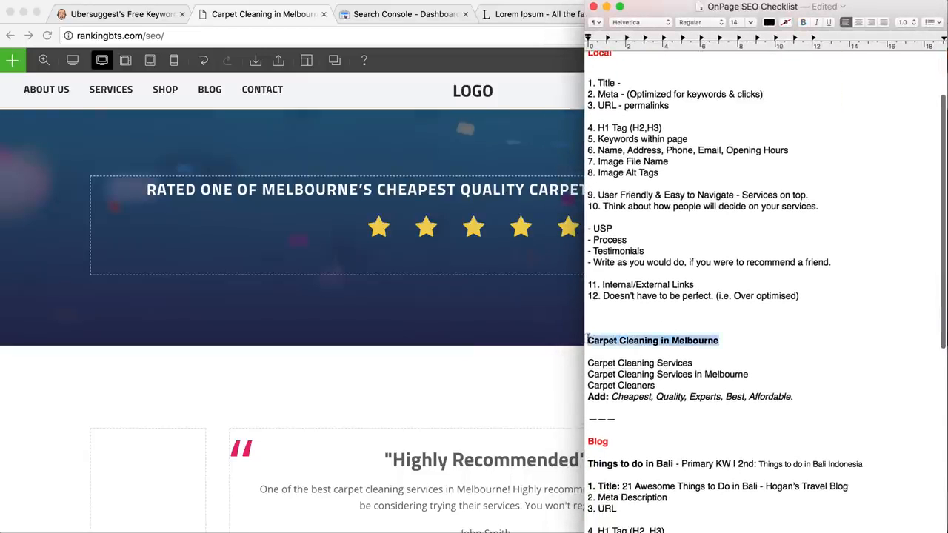
pyautogui.click(683, 363)
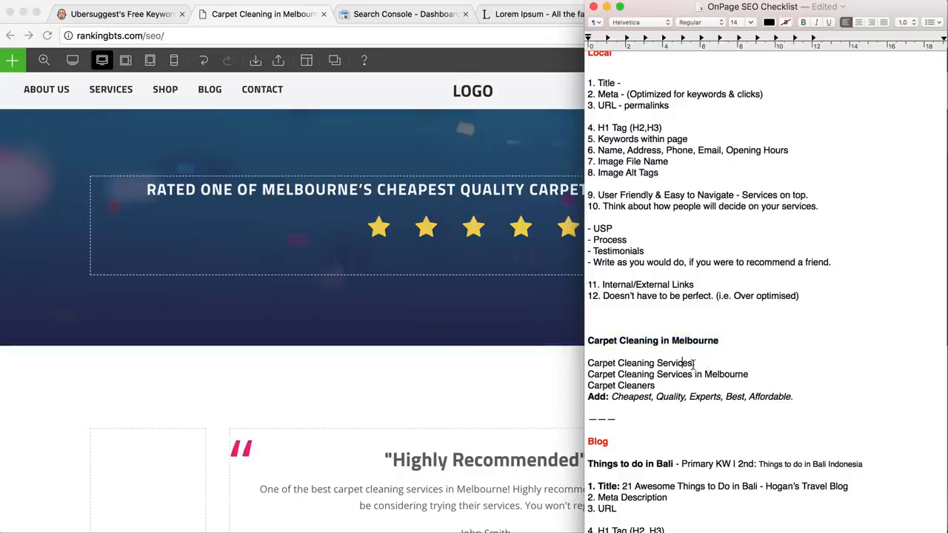
pyautogui.tripleClick(689, 363)
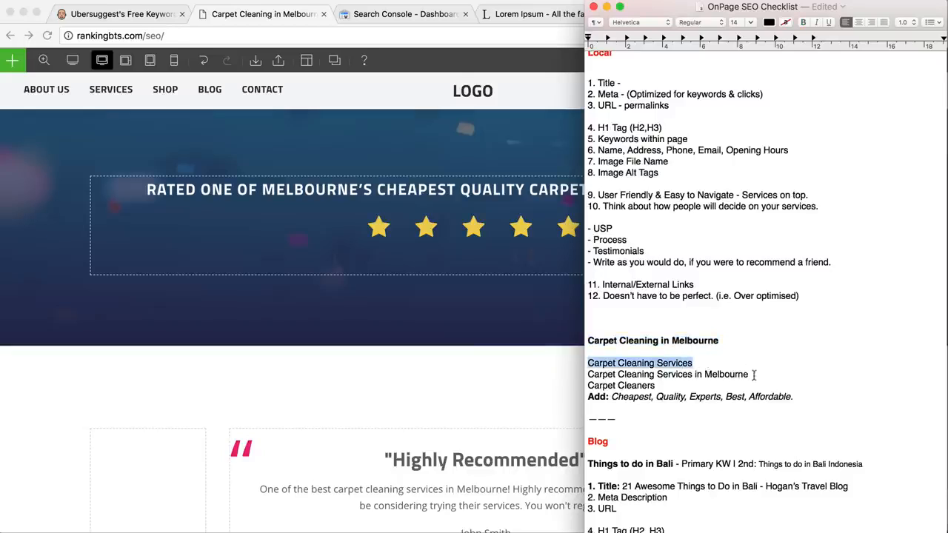
pyautogui.moveTo(754, 374); pyautogui.dragTo(585, 374)
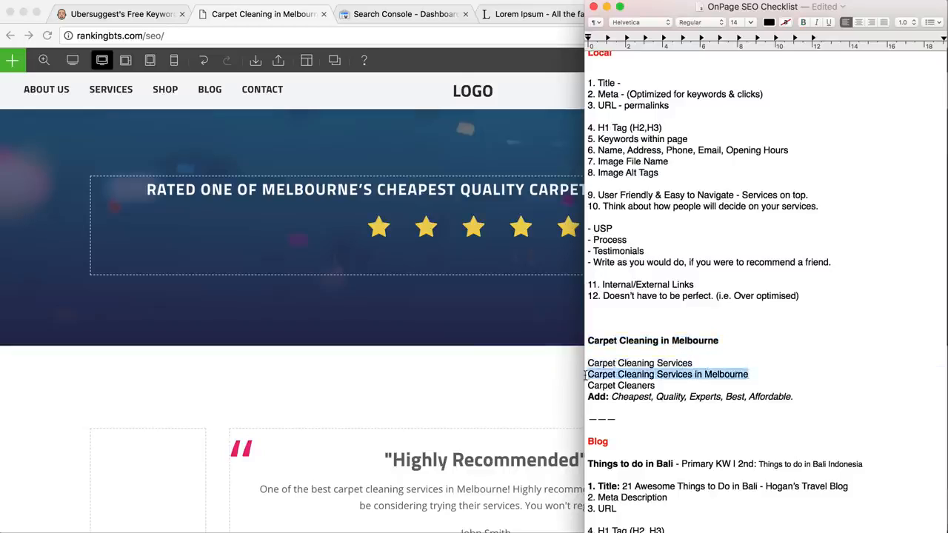
pyautogui.click(652, 385)
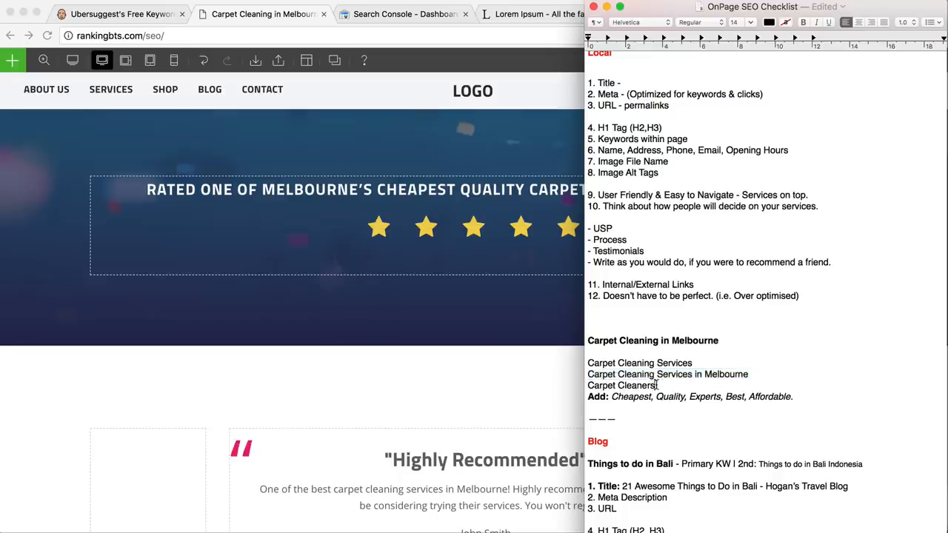
pyautogui.moveTo(656, 385); pyautogui.dragTo(593, 383)
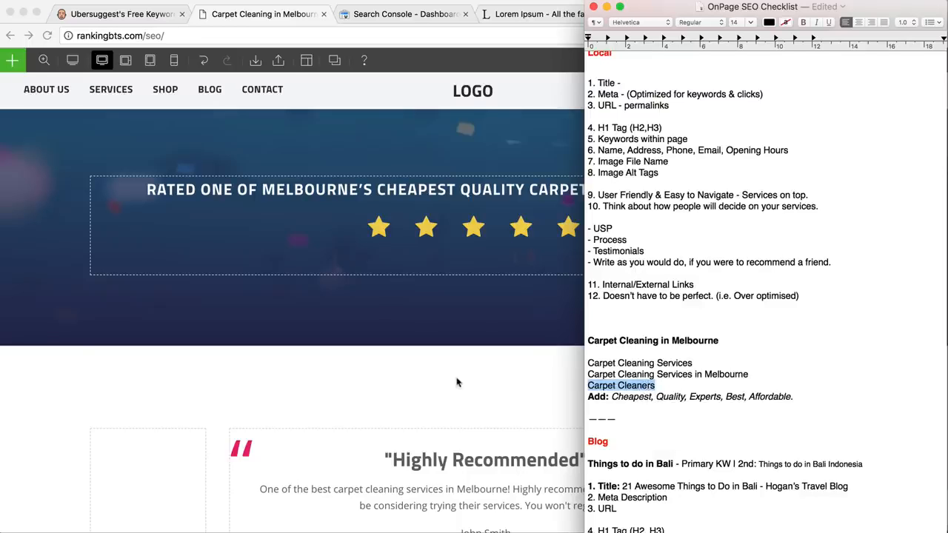
pyautogui.scroll(10, 457, 383)
pyautogui.scroll(5, 460, 382)
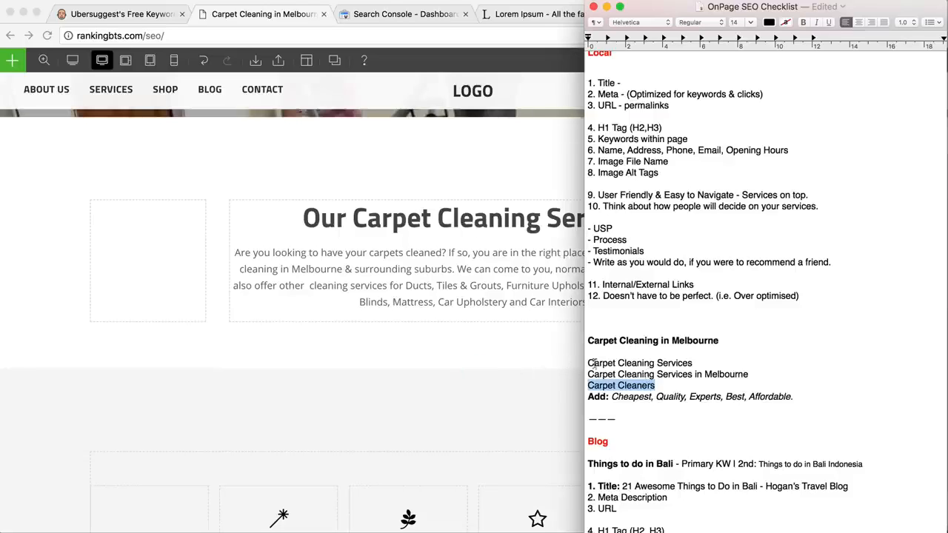
# Review the "Carpet Cleaners" keyword and the add-on words such as Cheapest, Quality and Experts in the checklist, and return to the Home page.
pyautogui.moveTo(655, 379); pyautogui.dragTo(620, 381)
pyautogui.moveTo(612, 399); pyautogui.dragTo(682, 400)
pyautogui.click(714, 398)
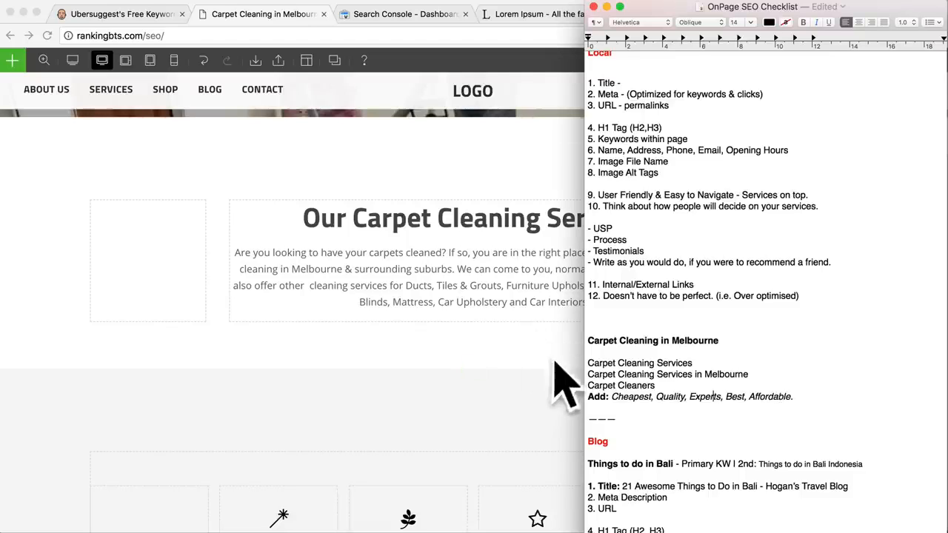
pyautogui.click(522, 355)
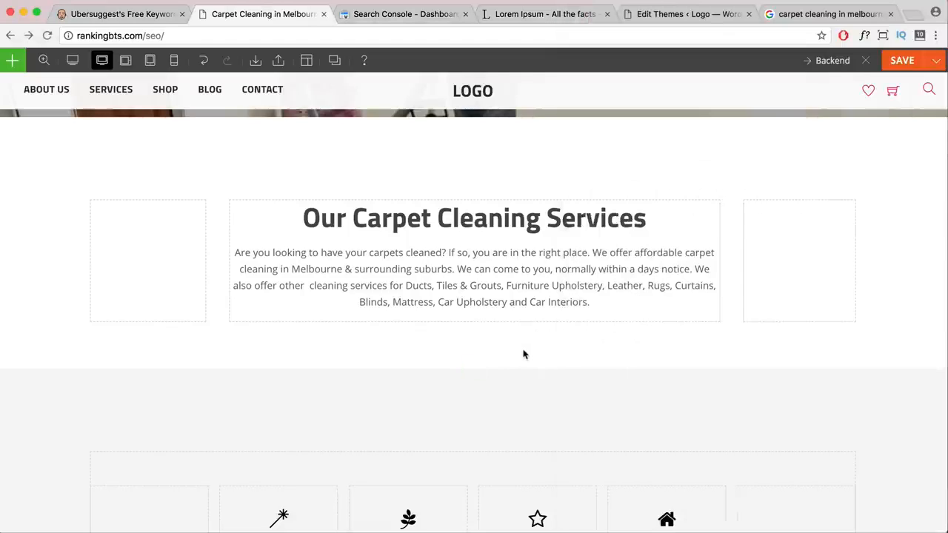
# Skim the Home page from the hero through the services, process, rating banner and testimonials, and come back to the services section.
pyautogui.scroll(-5, 526, 353)
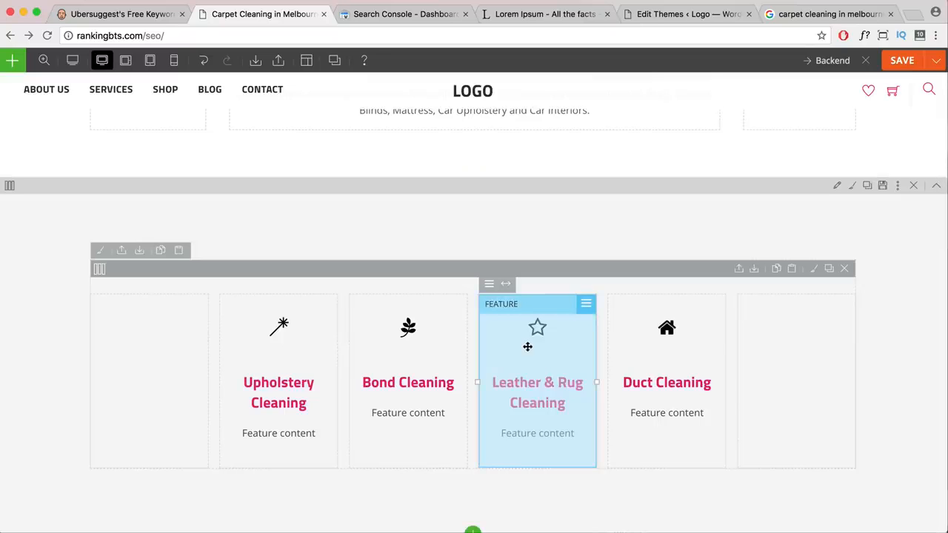
pyautogui.scroll(10, 526, 346)
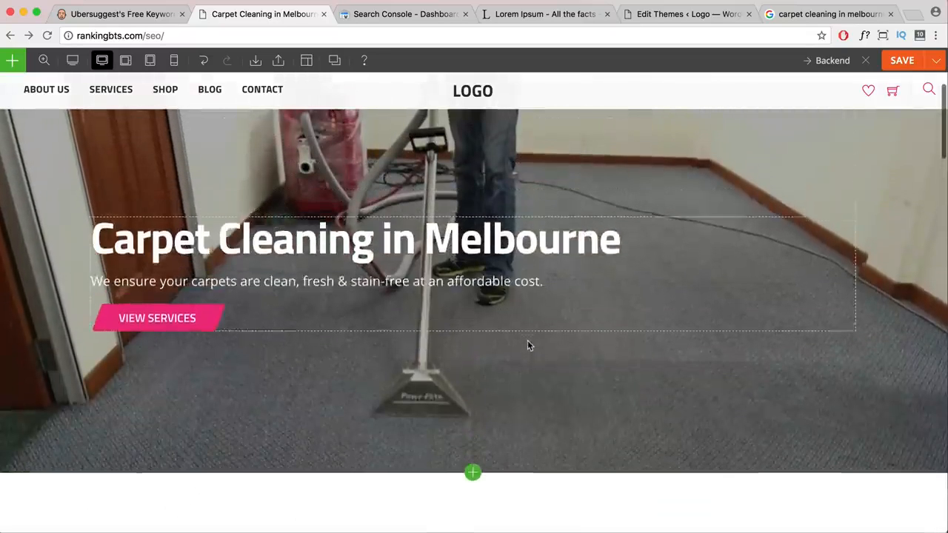
pyautogui.scroll(-5, 465, 289)
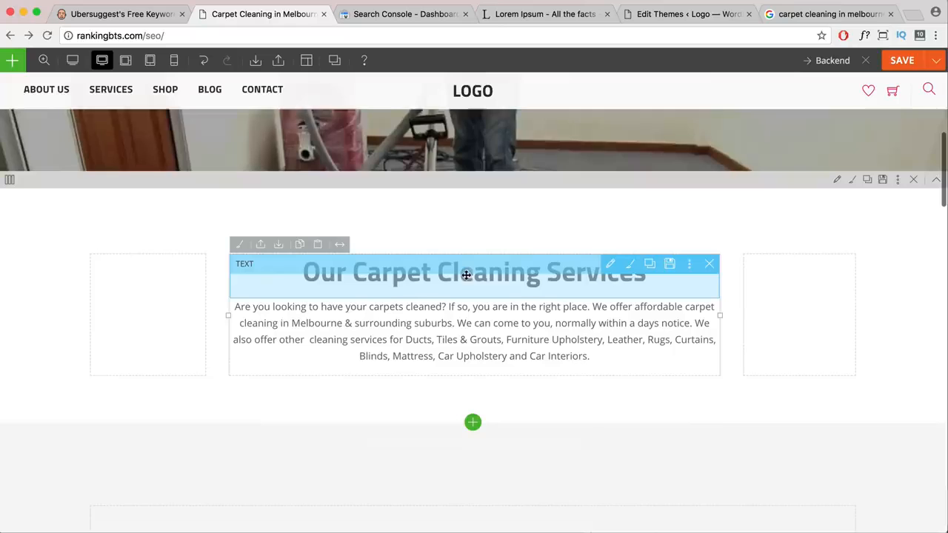
pyautogui.scroll(-10, 467, 291)
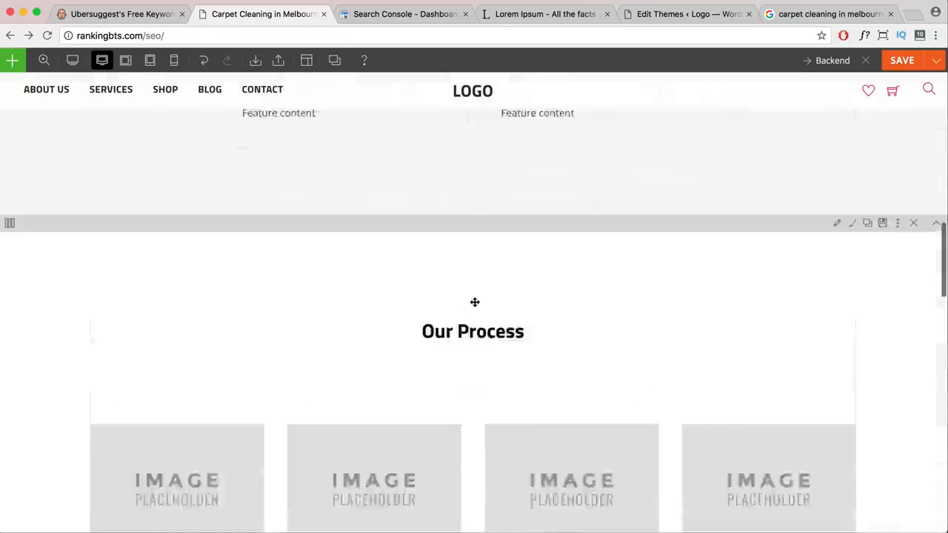
pyautogui.scroll(-10, 475, 305)
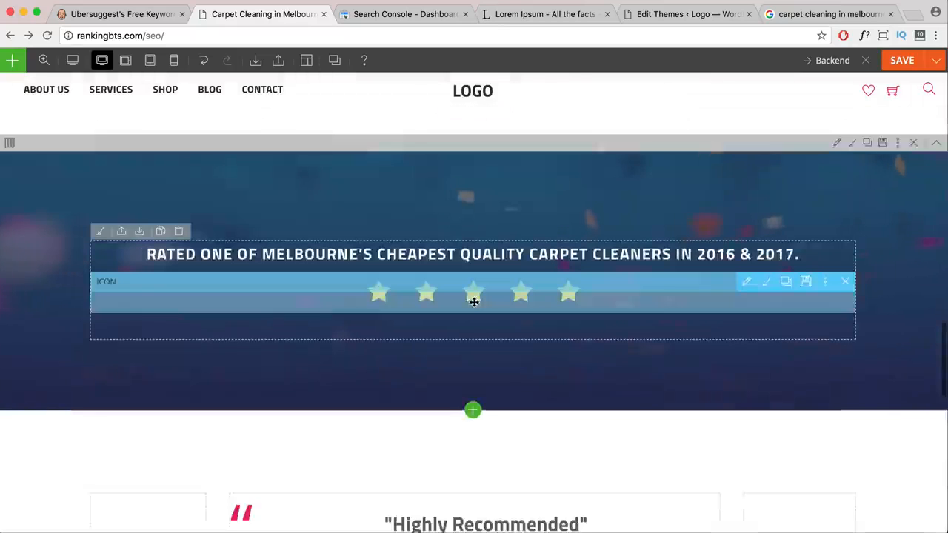
pyautogui.scroll(-3, 474, 302)
pyautogui.scroll(8, 474, 303)
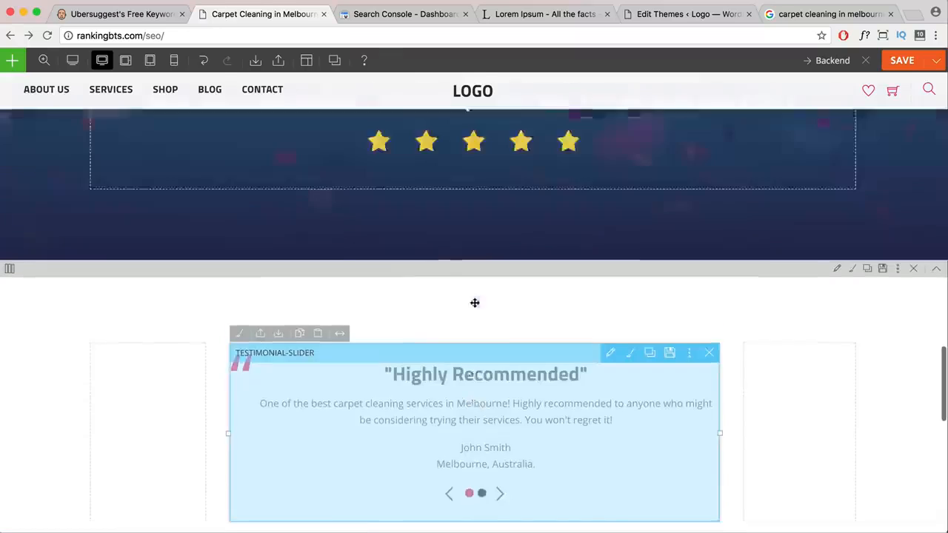
pyautogui.scroll(10, 475, 306)
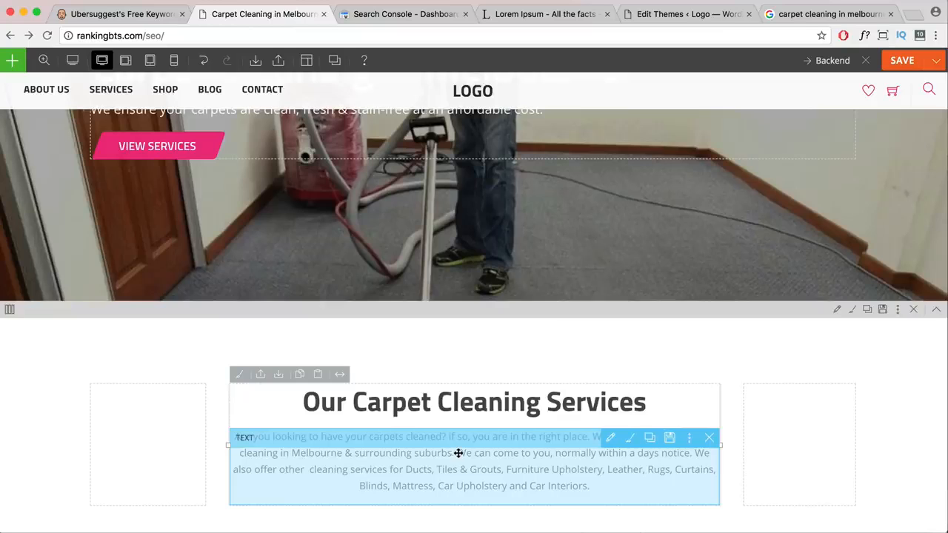
# Examine the keyword use in the hero subtitle, the "Our Carpet Cleaning Services" heading and its introductory paragraph.
pyautogui.scroll(-2, 472, 450)
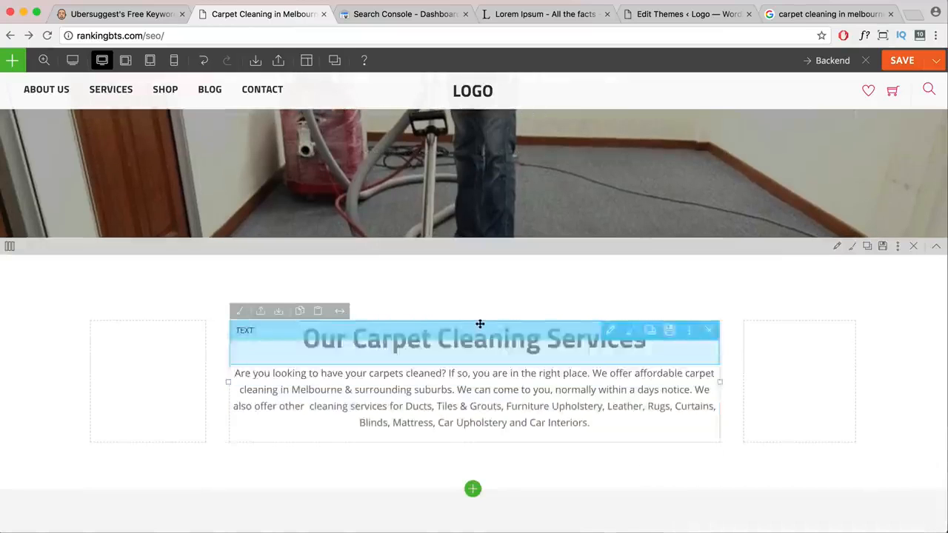
pyautogui.scroll(1, 384, 349)
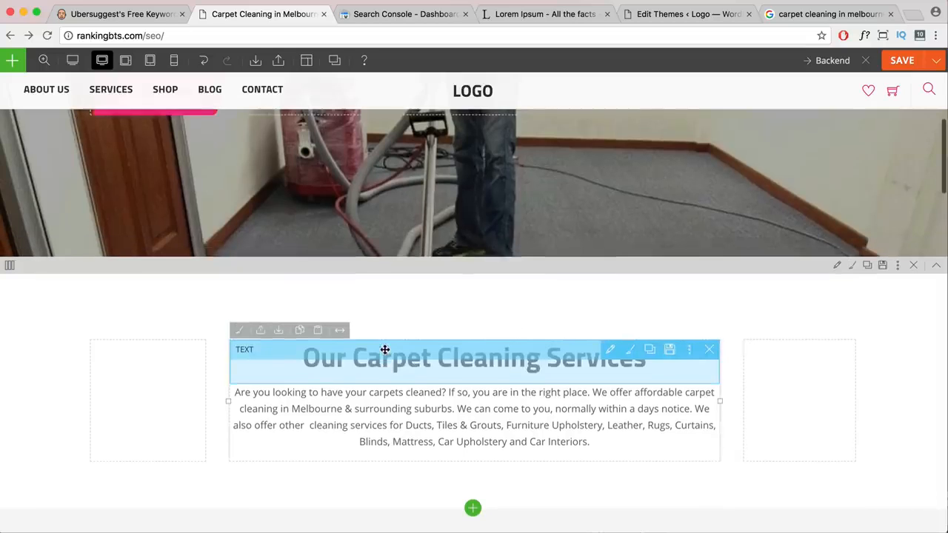
pyautogui.scroll(6, 421, 291)
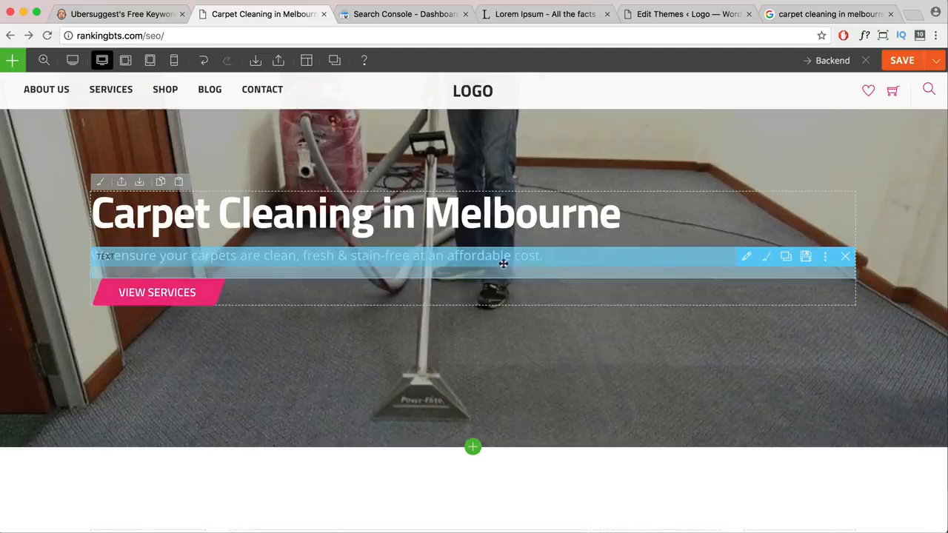
pyautogui.scroll(-5, 492, 280)
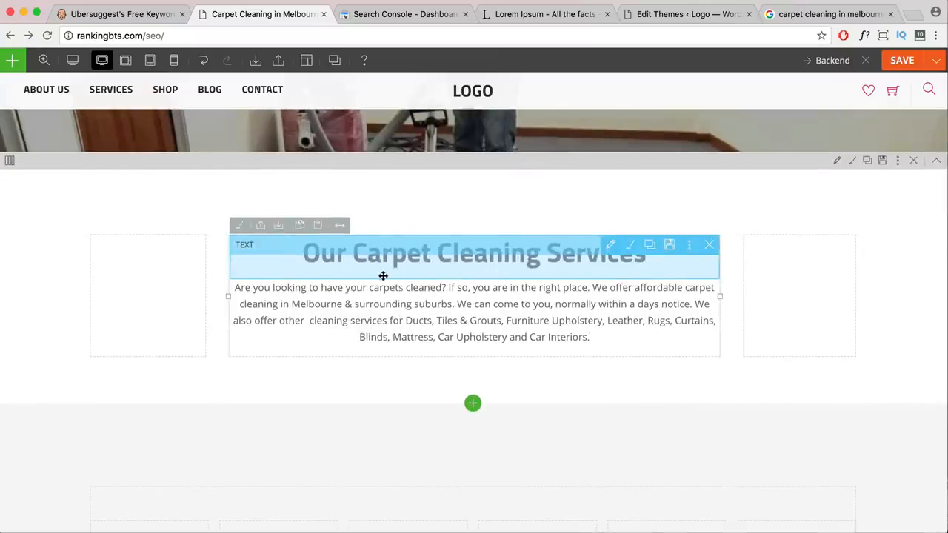
pyautogui.scroll(-3, 371, 311)
pyautogui.scroll(2, 556, 259)
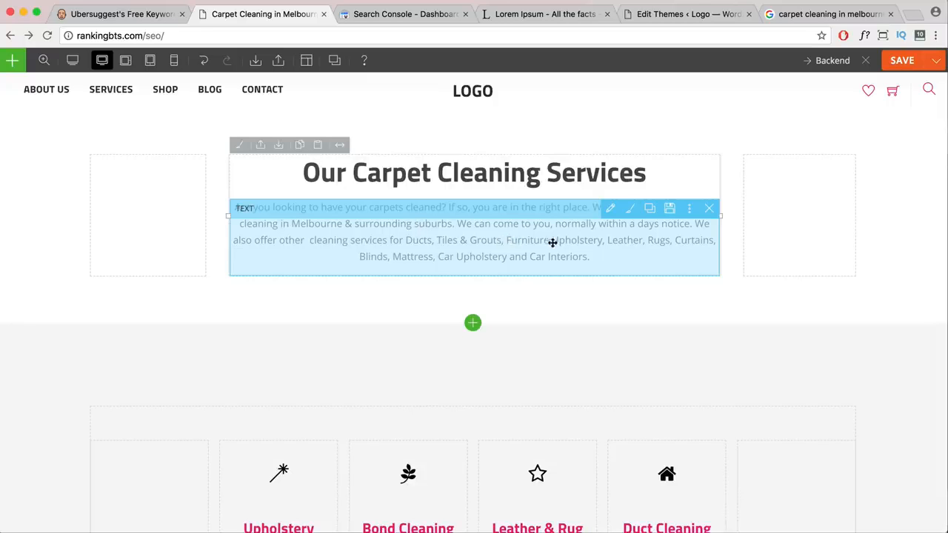
# Examine the keywords in the "Our Process" texts and the rating banner, with the builder switched to preview mode.
pyautogui.scroll(-9, 545, 243)
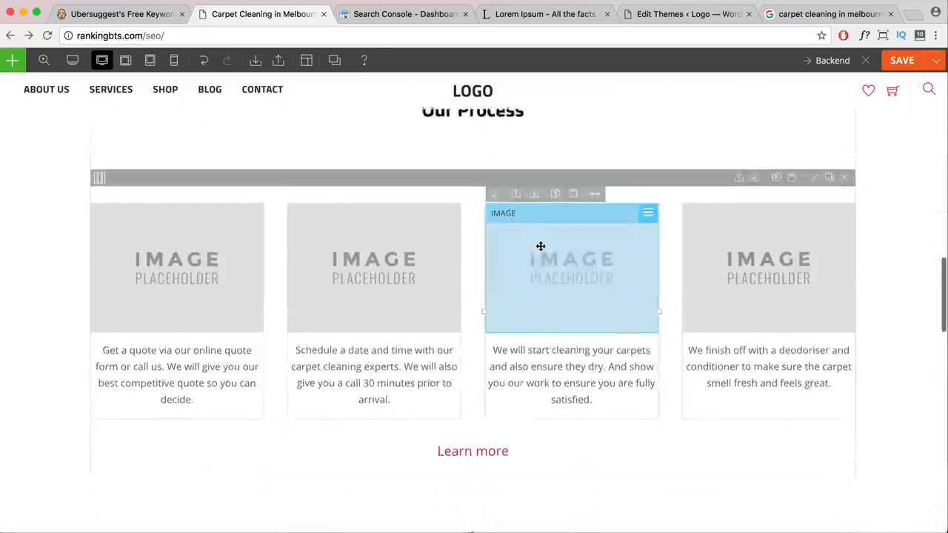
pyautogui.scroll(1, 541, 247)
pyautogui.scroll(-2, 463, 245)
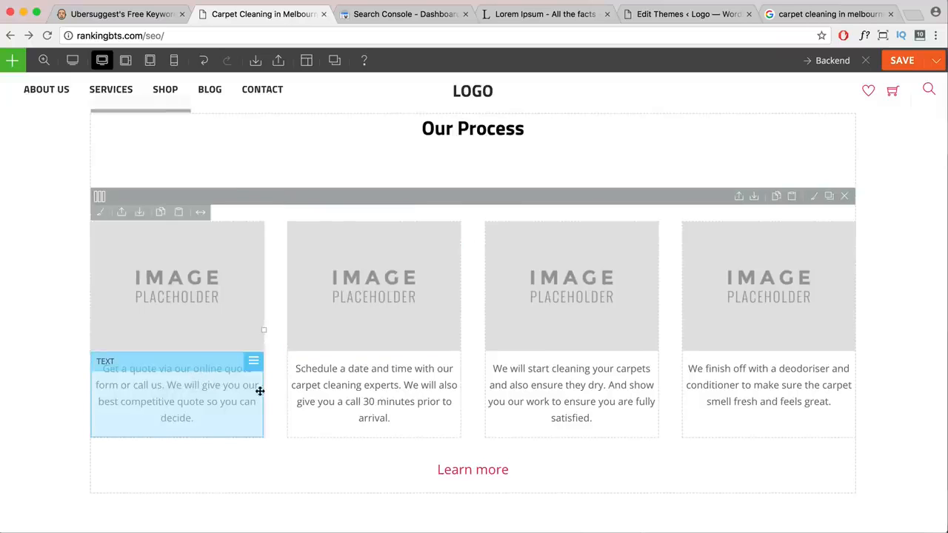
pyautogui.click(73, 64)
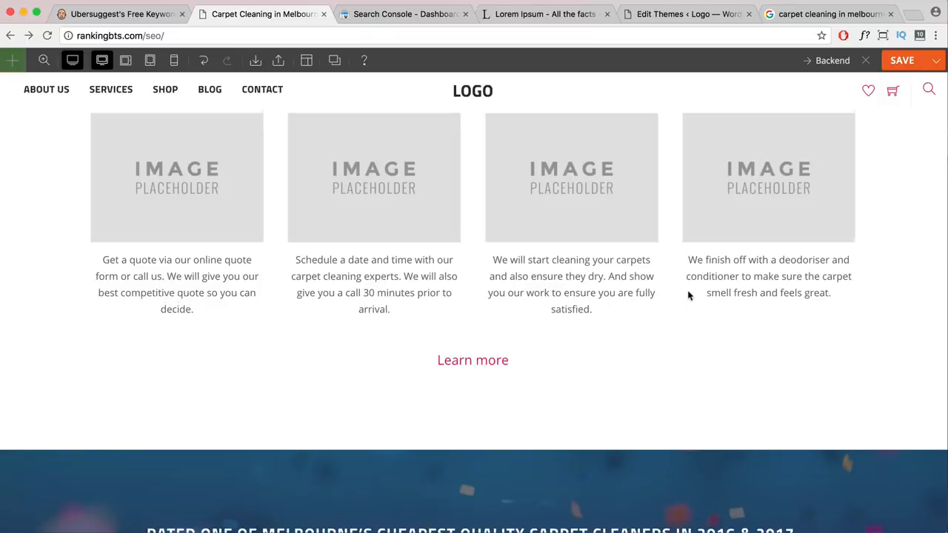
pyautogui.scroll(-4, 688, 295)
pyautogui.scroll(-3, 685, 297)
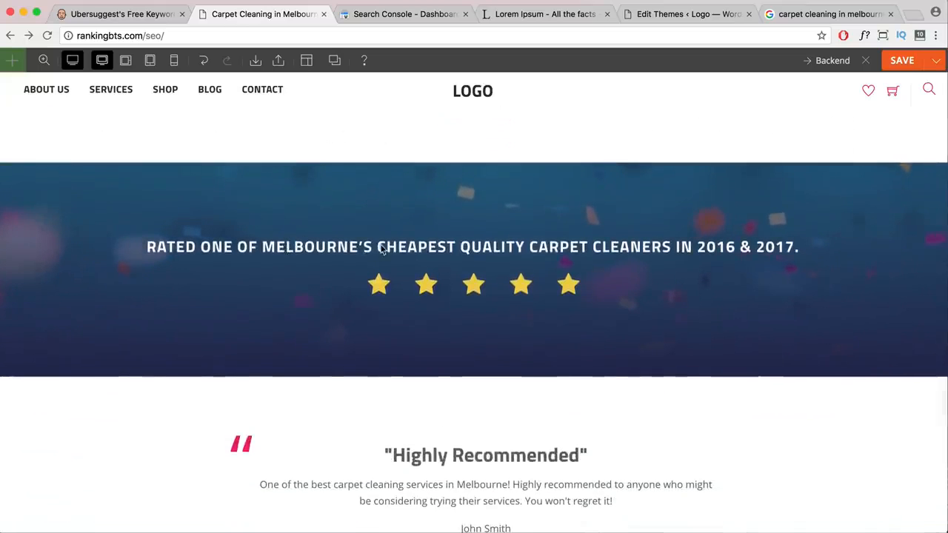
# Highlight "Cheapest Quality Carpet Cleaners" in the rating headline and review the testimonials below it.
pyautogui.moveTo(378, 252)
pyautogui.mouseDown()
pyautogui.moveTo(387, 249)
pyautogui.moveTo(374, 254)
pyautogui.mouseUp()
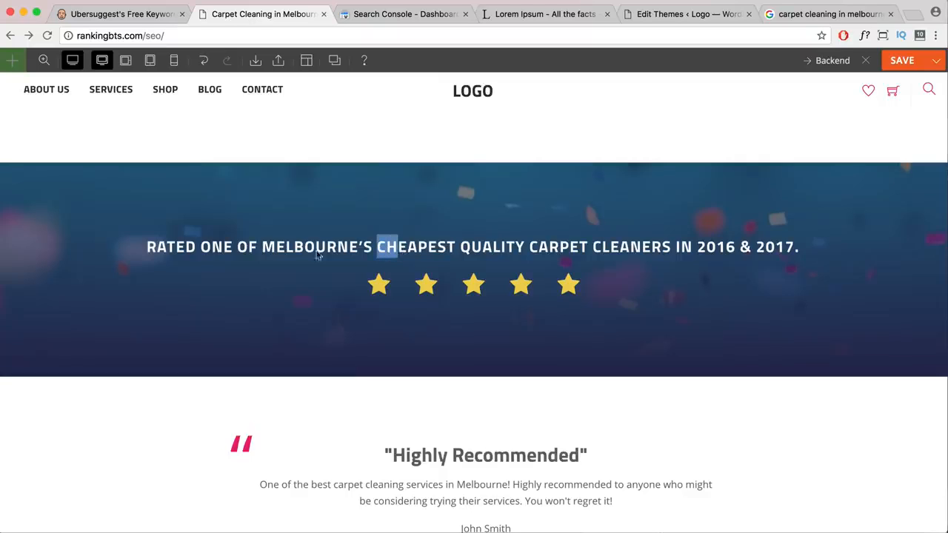
pyautogui.moveTo(152, 252); pyautogui.dragTo(668, 252)
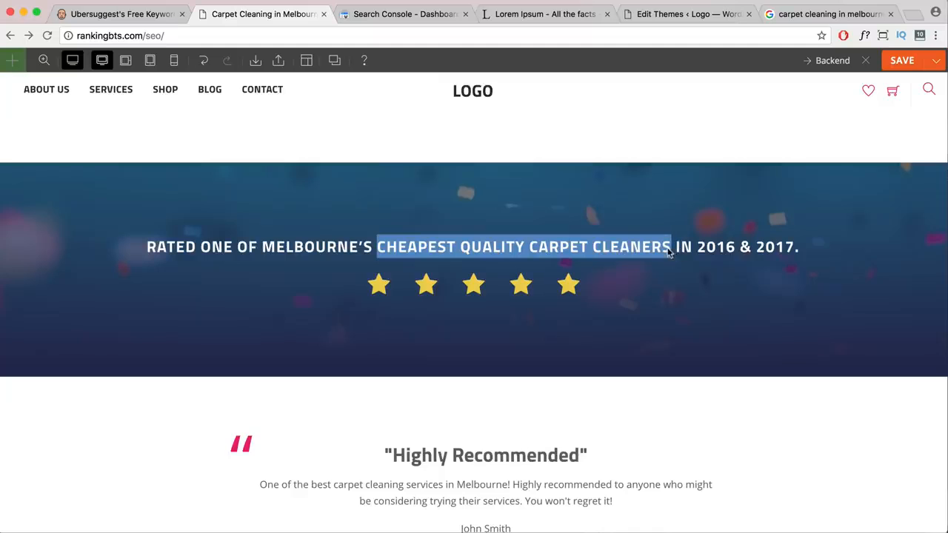
pyautogui.scroll(-2, 625, 259)
pyautogui.scroll(-2, 624, 261)
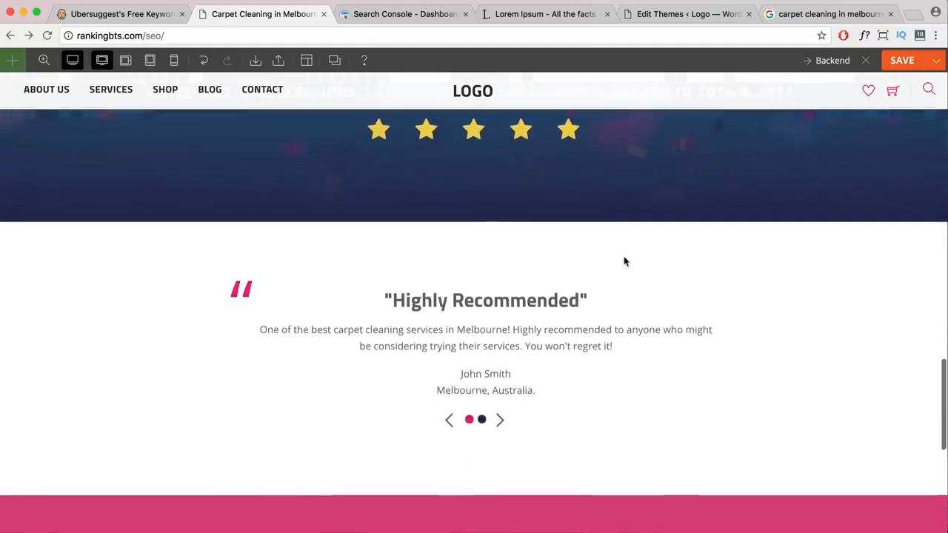
pyautogui.scroll(-3, 625, 261)
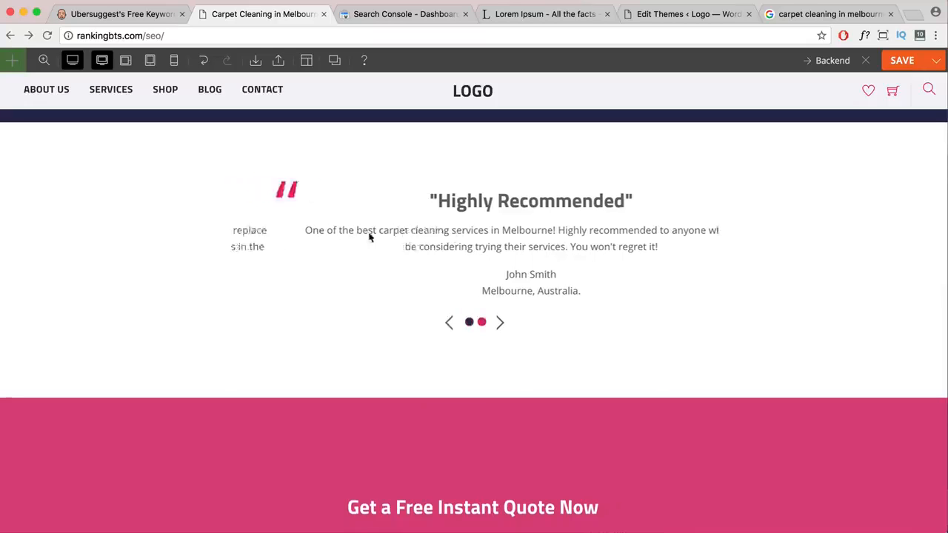
# View the homepage's source code, skim through it and close it again.
pyautogui.rightClick(840, 362)
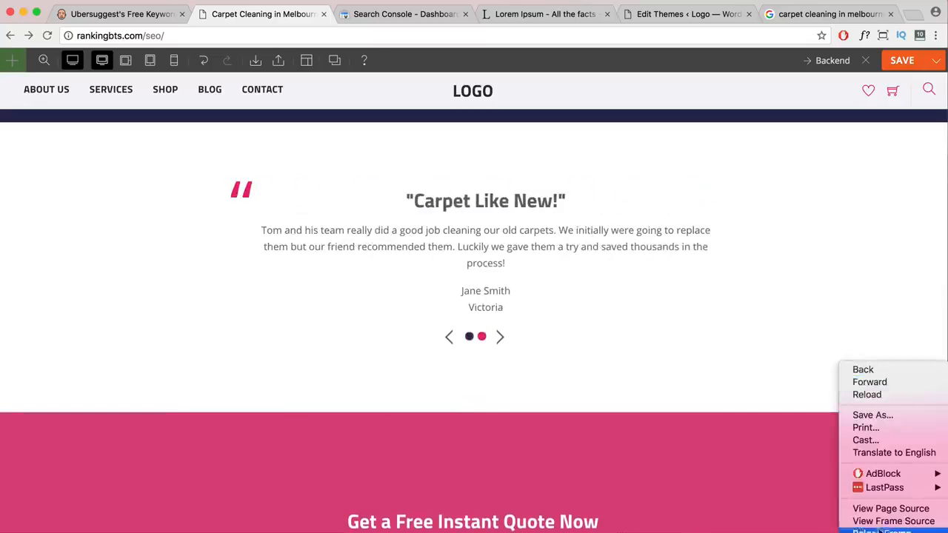
pyautogui.click(888, 509)
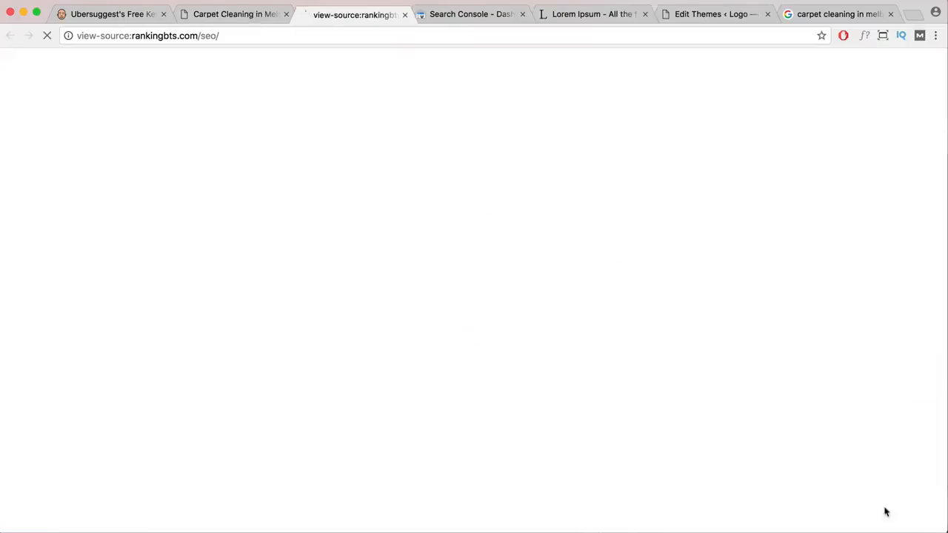
pyautogui.scroll(-5, 432, 298)
pyautogui.scroll(-15, 432, 298)
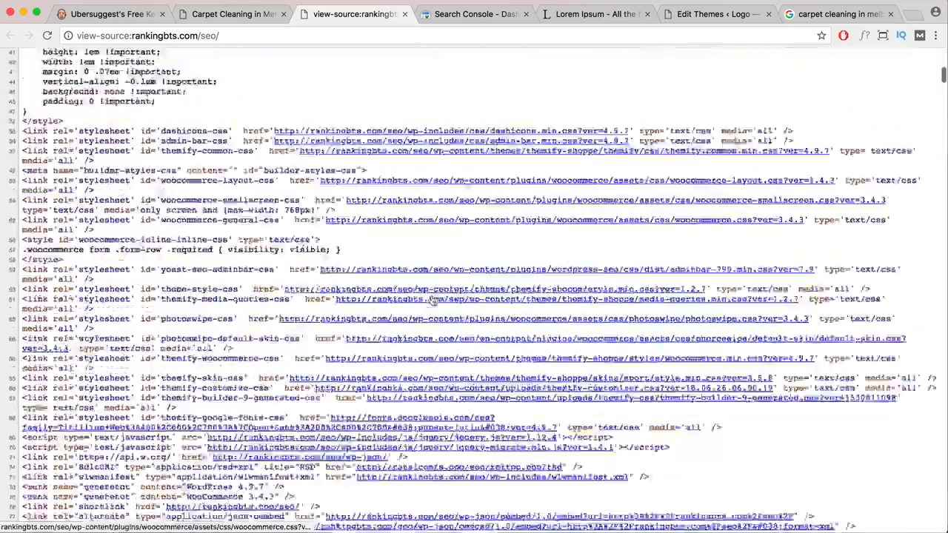
pyautogui.click(404, 14)
# Review the homepage sections from the service features down to the "Get a Free Instant Quote Now" section.
pyautogui.scroll(-5, 567, 295)
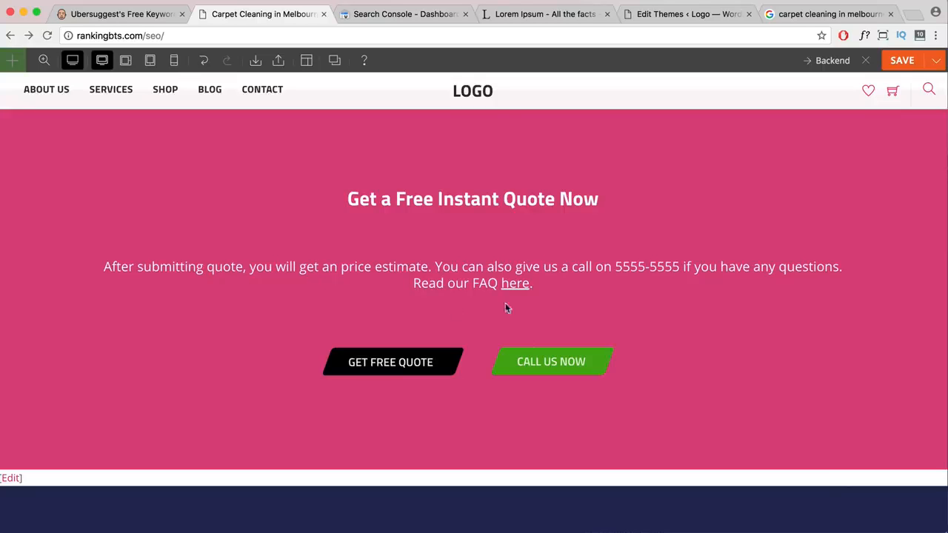
pyautogui.scroll(15, 525, 326)
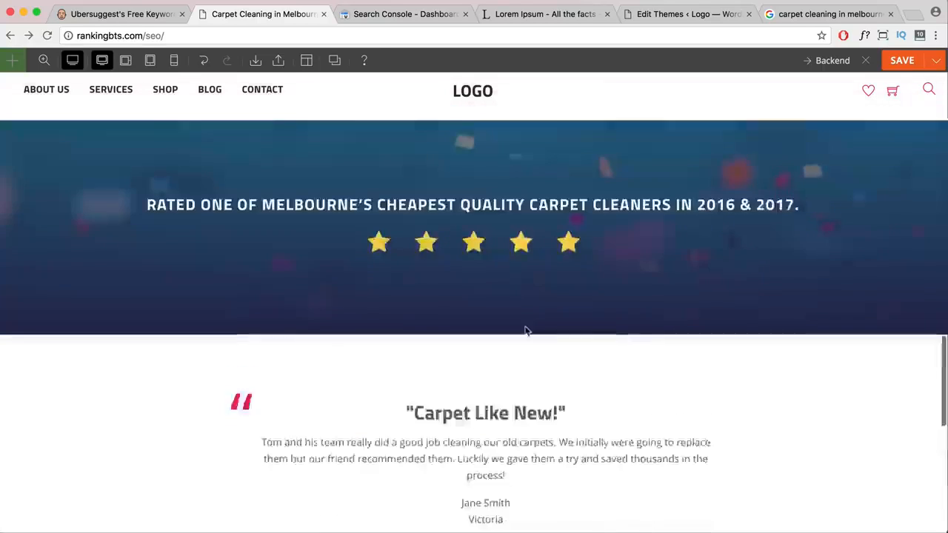
pyautogui.scroll(-15, 524, 331)
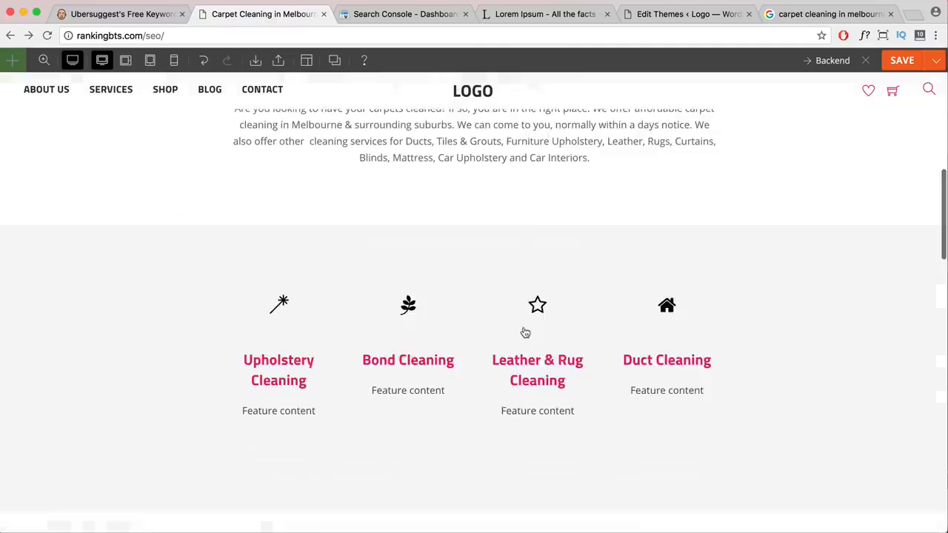
pyautogui.scroll(-10, 523, 331)
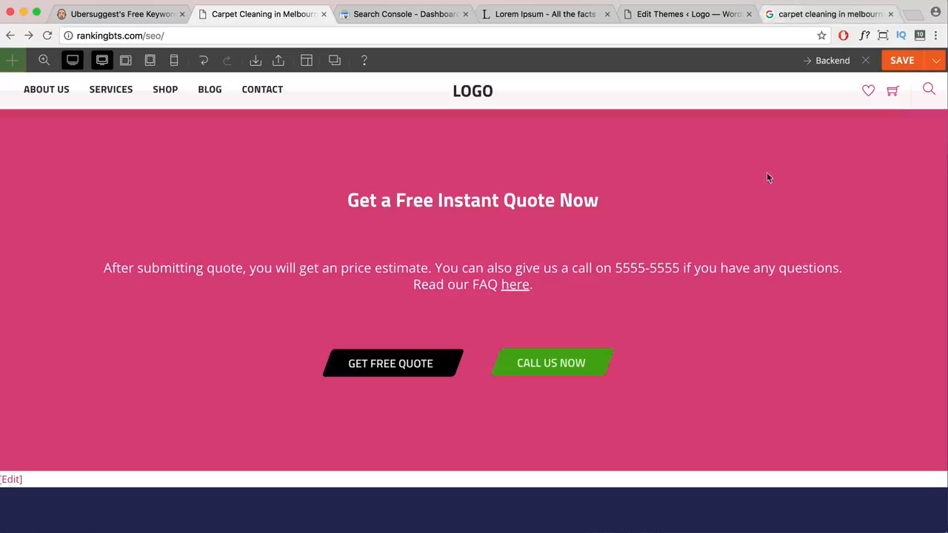
# Examine the footer's Get in Touch block, highlighting its phone number, address and the whole contact text.
pyautogui.scroll(-4, 674, 419)
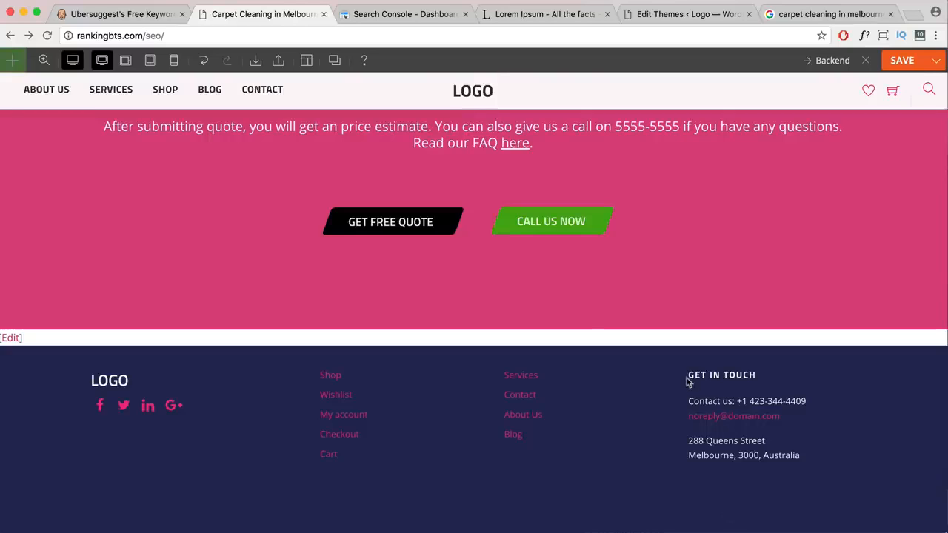
pyautogui.moveTo(822, 407); pyautogui.dragTo(685, 404)
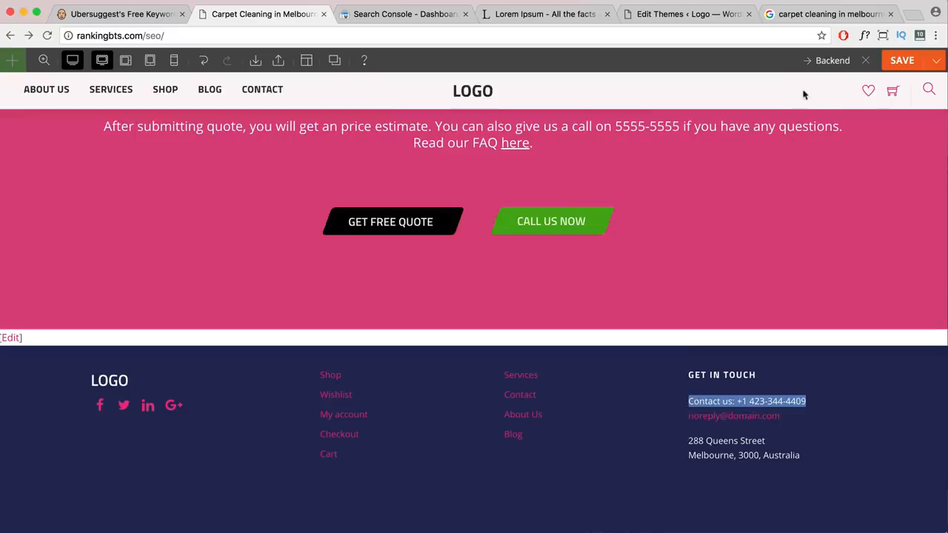
pyautogui.moveTo(803, 462); pyautogui.dragTo(680, 445)
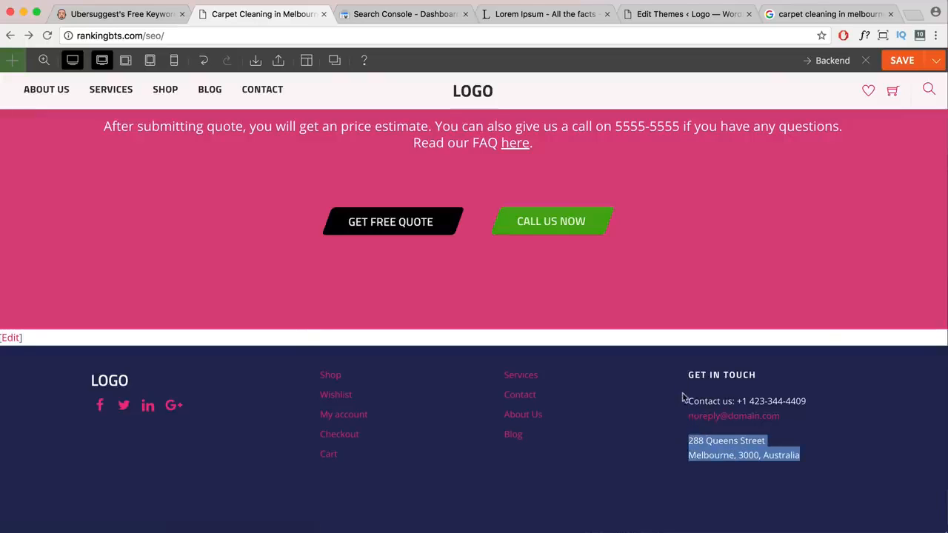
pyautogui.moveTo(684, 378); pyautogui.dragTo(818, 460)
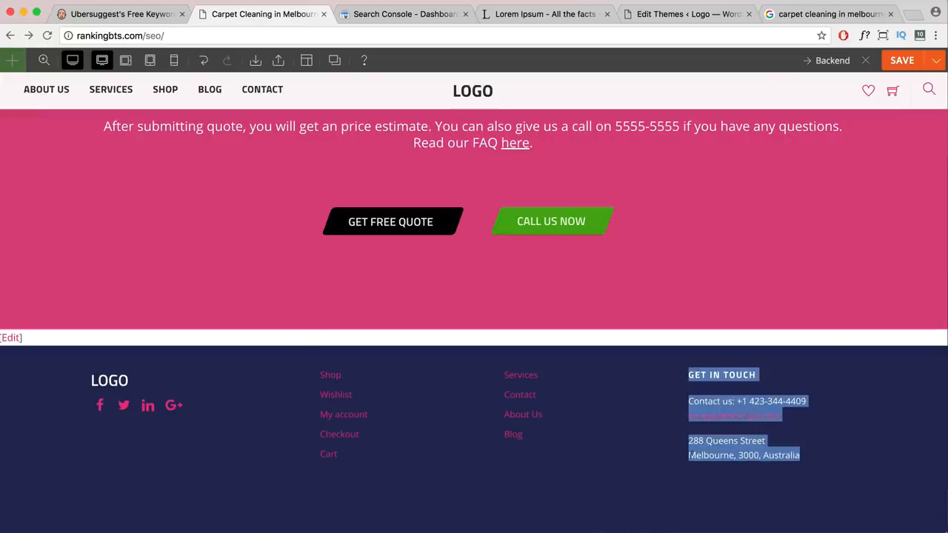
pyautogui.click(710, 405)
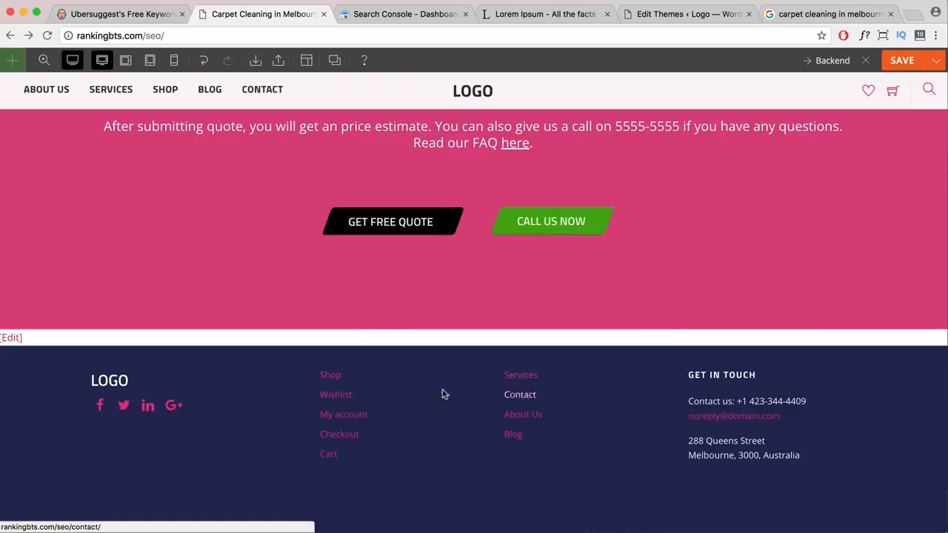
# Examine the Services navigation entries and the four service links featured on the homepage.
pyautogui.scroll(3, 359, 339)
pyautogui.scroll(15, 359, 339)
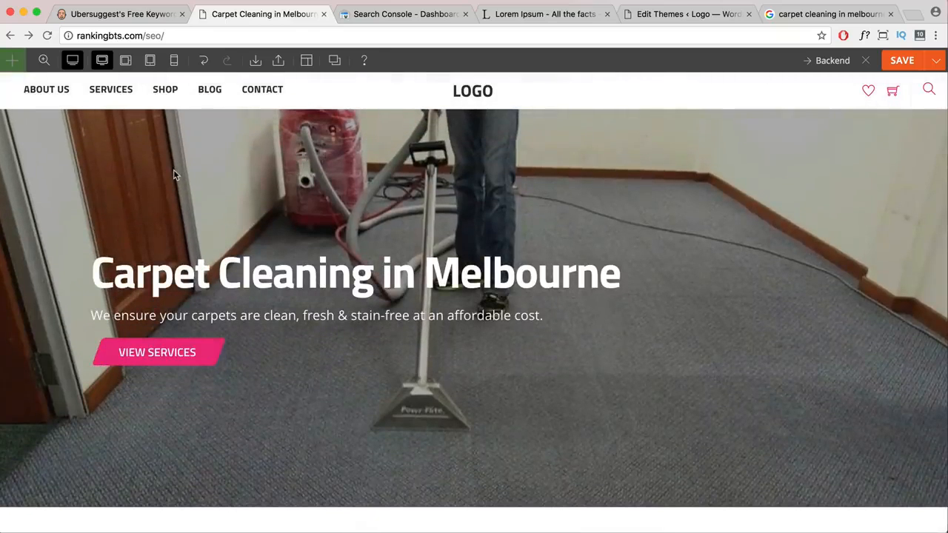
pyautogui.moveTo(102, 98)
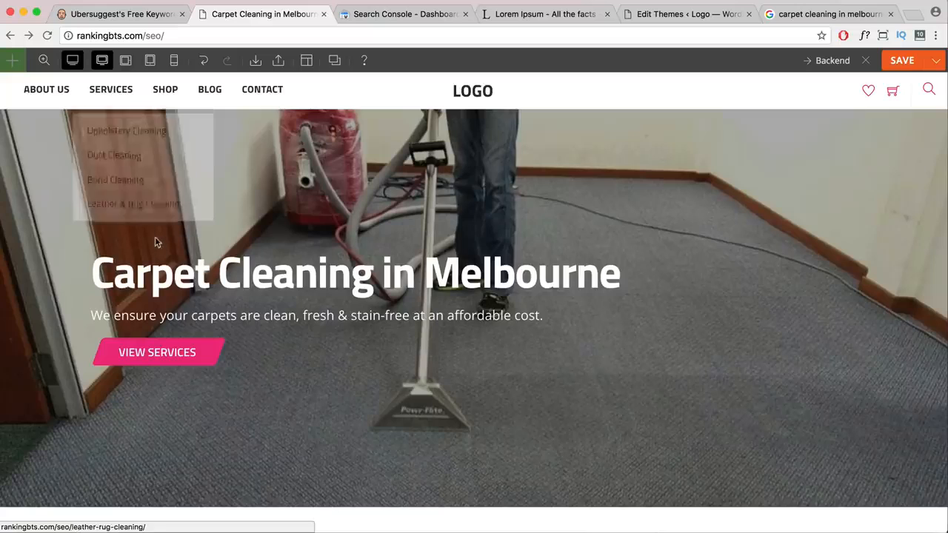
pyautogui.scroll(-10, 345, 233)
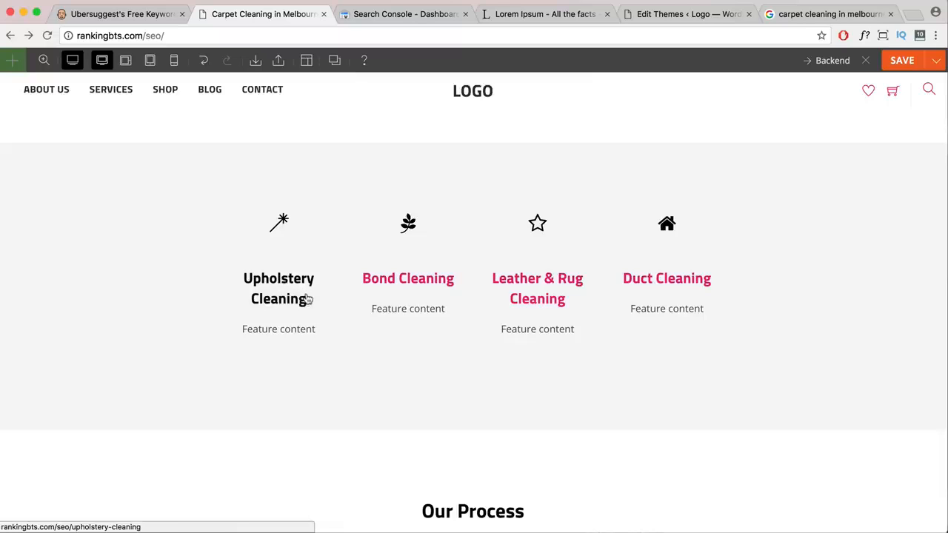
pyautogui.scroll(-2, 649, 337)
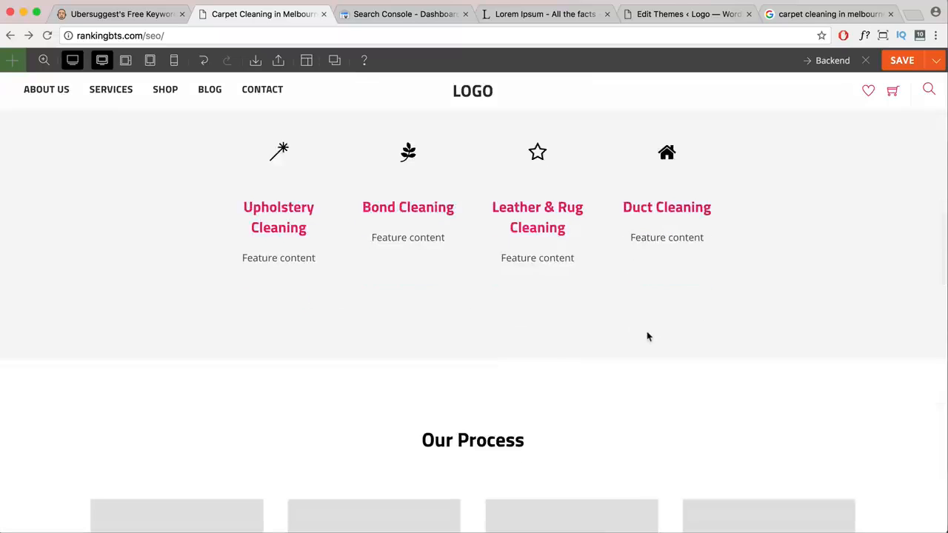
pyautogui.scroll(1, 538, 333)
pyautogui.scroll(6, 539, 333)
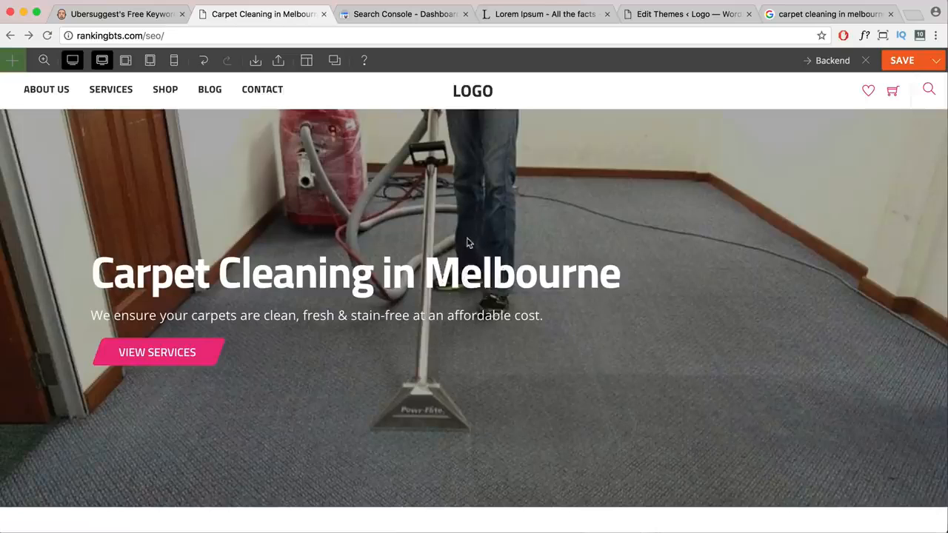
pyautogui.scroll(-10, 466, 244)
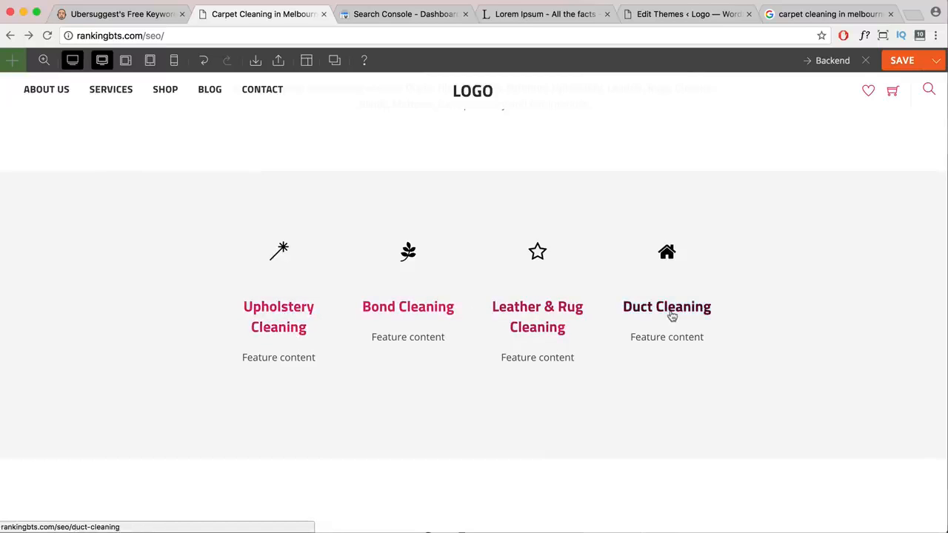
pyautogui.scroll(-1, 387, 404)
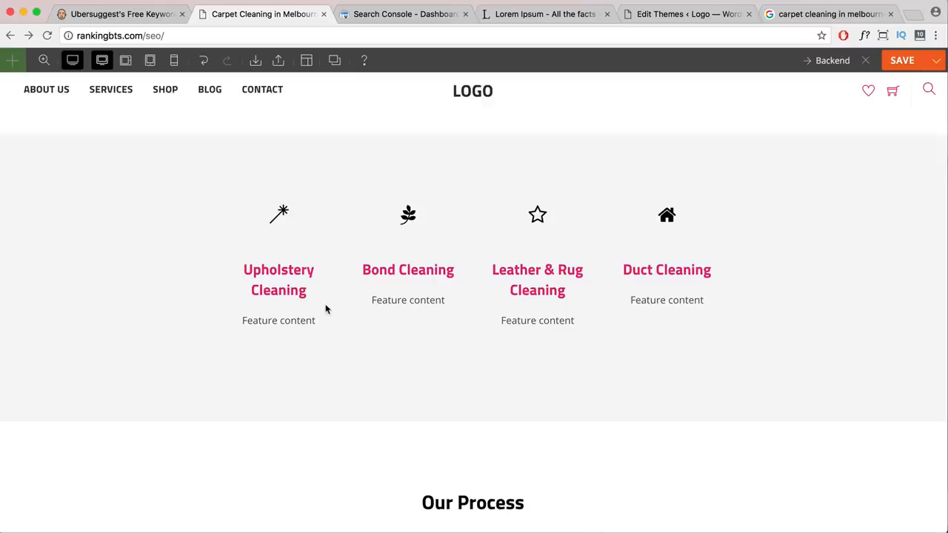
# Highlight the homepage's URL and review the Our Process section.
pyautogui.click(75, 34)
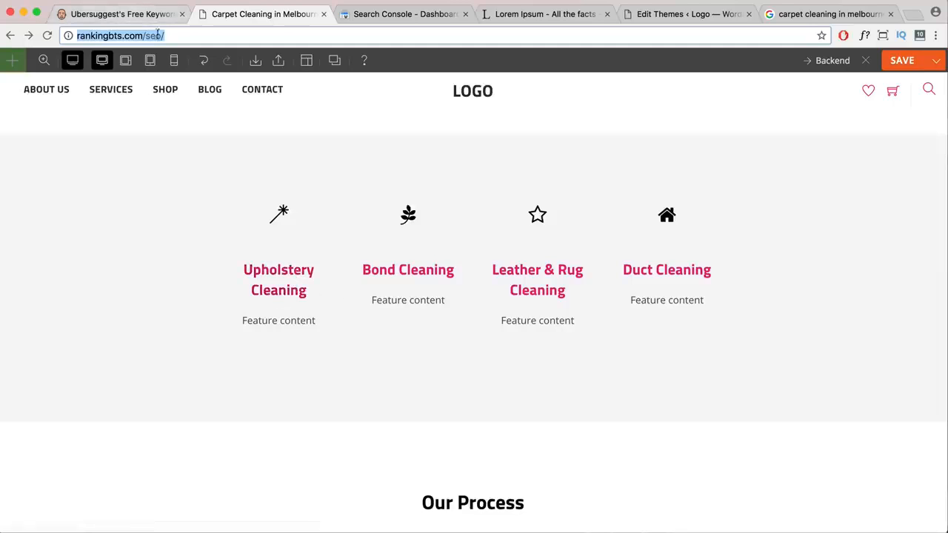
pyautogui.click(71, 35)
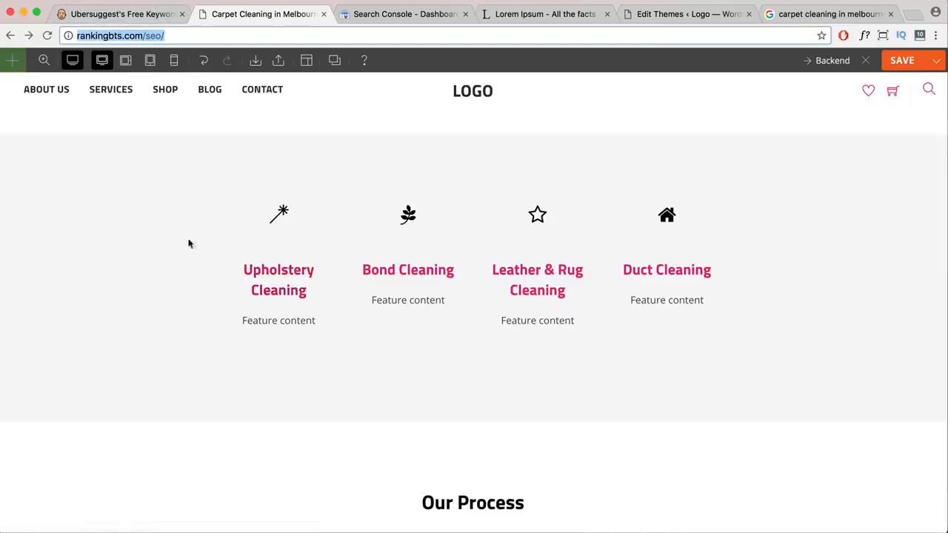
pyautogui.scroll(-5, 440, 285)
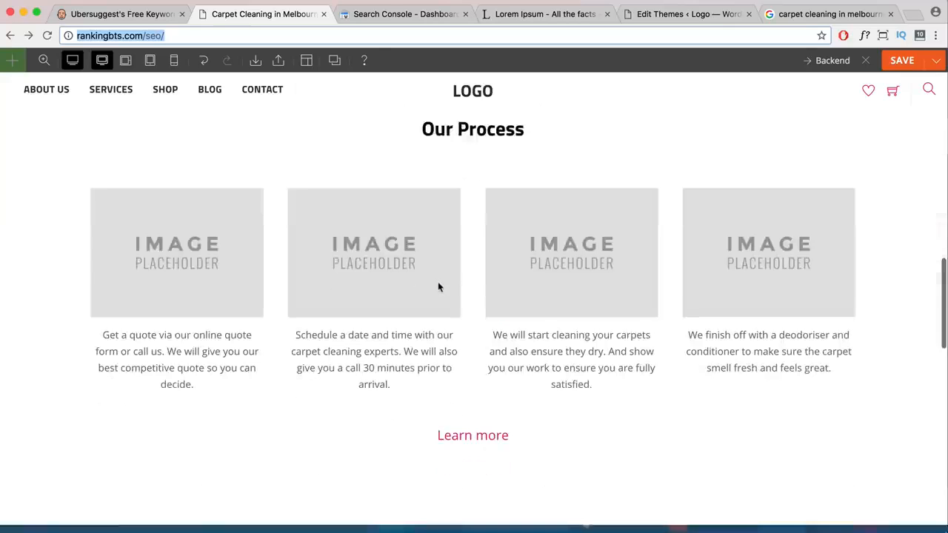
pyautogui.scroll(-1, 440, 286)
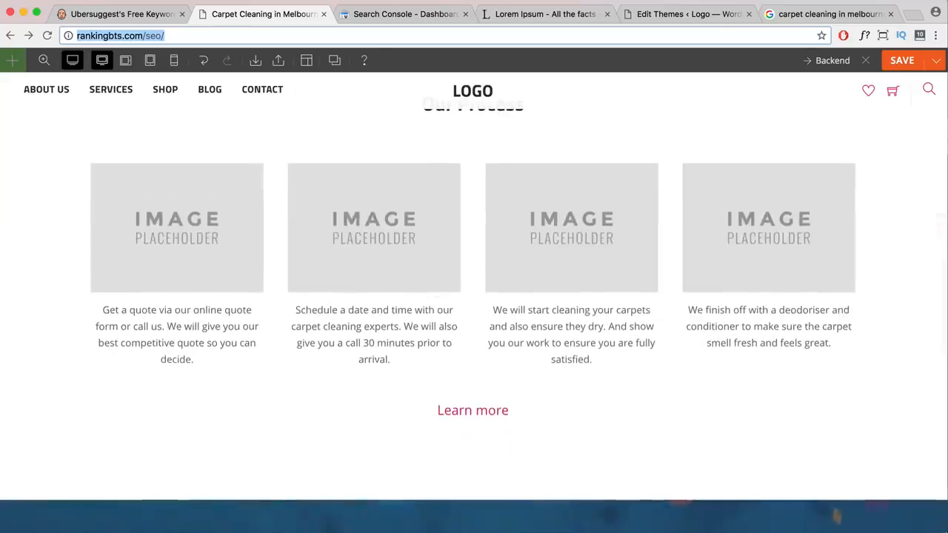
# Switch to the OnPage SEO Checklist document, compare its local items with the homepage content, and return to the browser.
pyautogui.press('super+Tab')
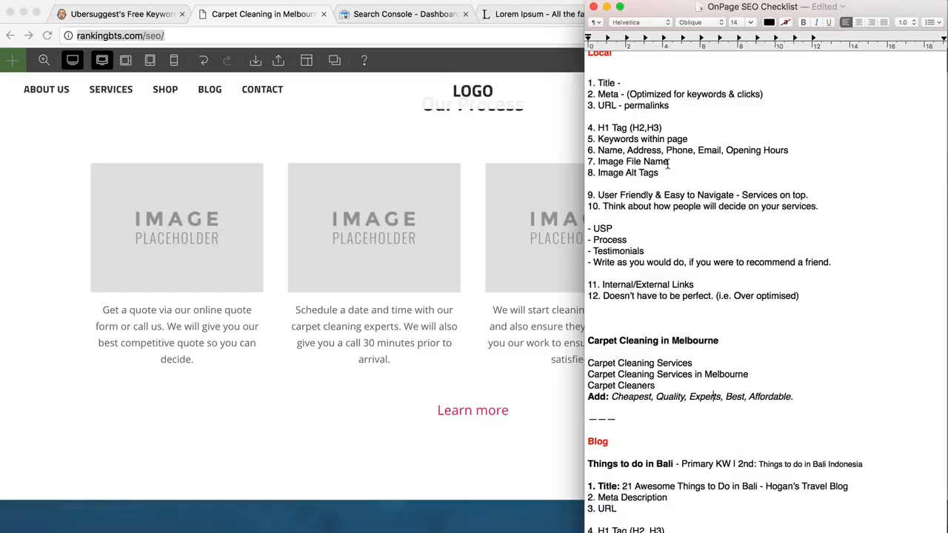
pyautogui.scroll(15, 413, 263)
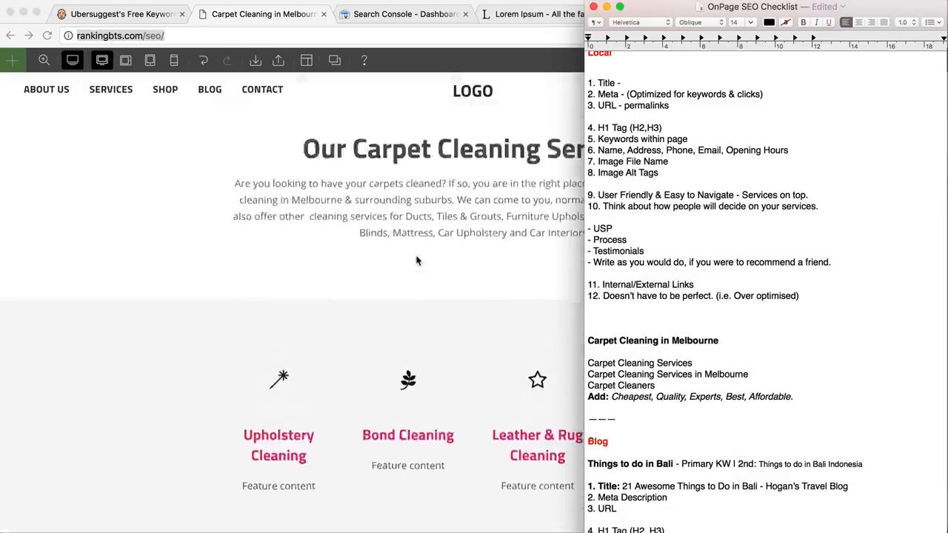
pyautogui.scroll(-2, 416, 260)
pyautogui.scroll(-10, 417, 261)
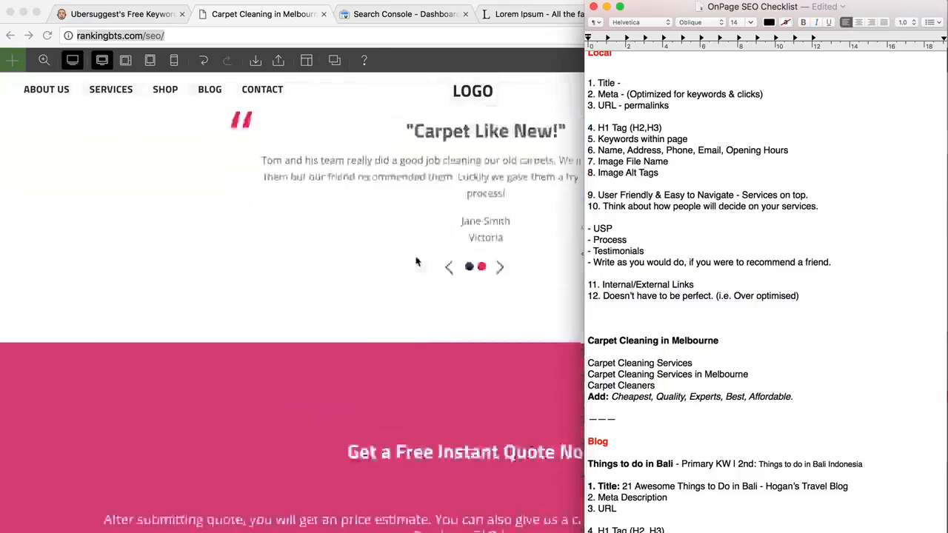
pyautogui.scroll(4, 417, 260)
pyautogui.scroll(10, 417, 261)
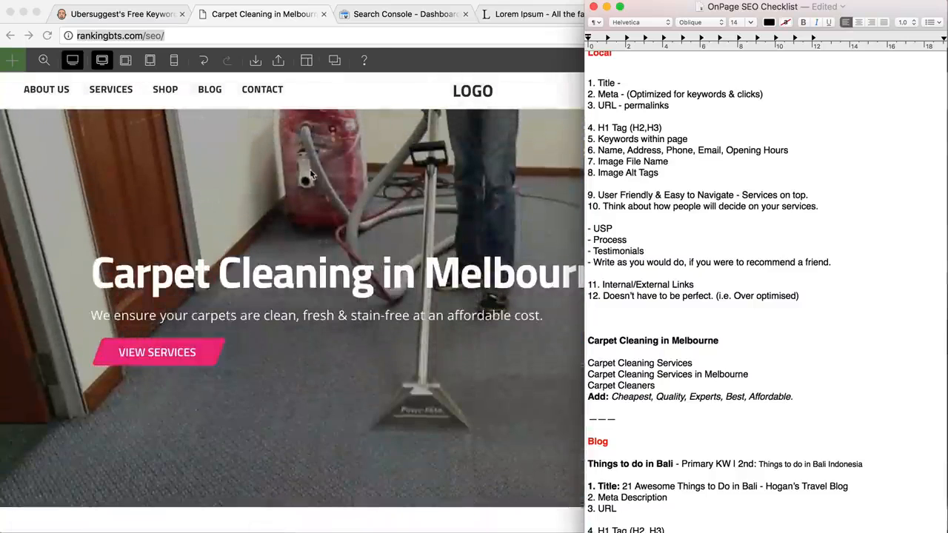
pyautogui.press('super+Tab')
# Leave preview mode, open the hero row's background styling and inspect the end of the background image's file path.
pyautogui.click(73, 60)
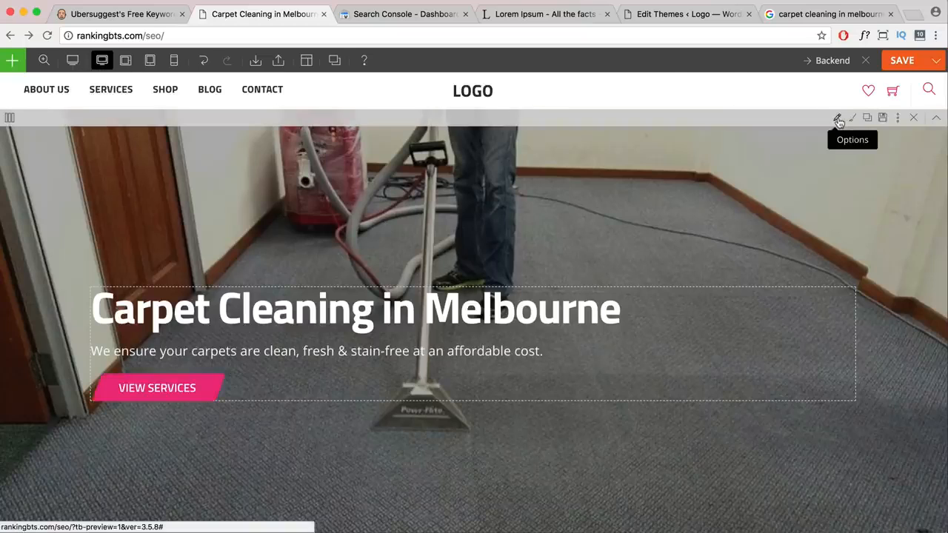
pyautogui.click(837, 119)
pyautogui.click(582, 153)
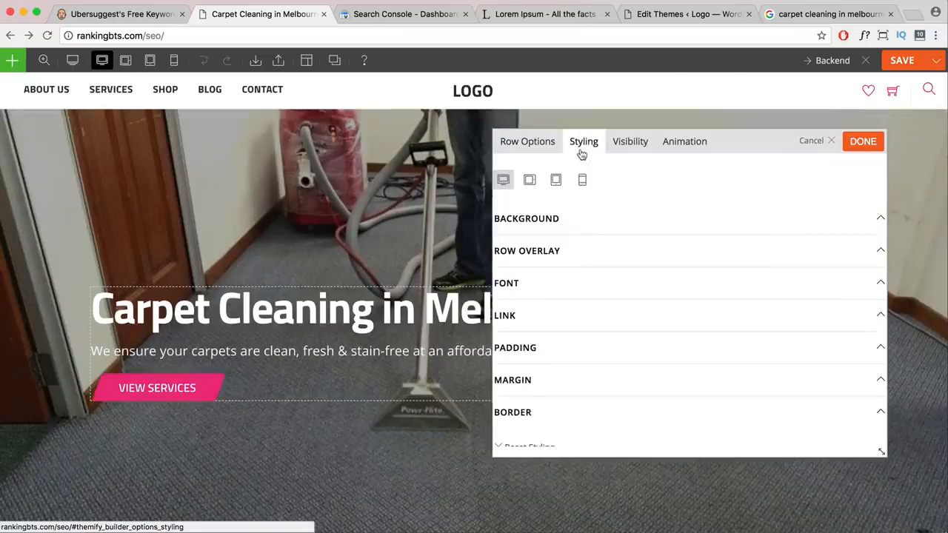
pyautogui.click(645, 218)
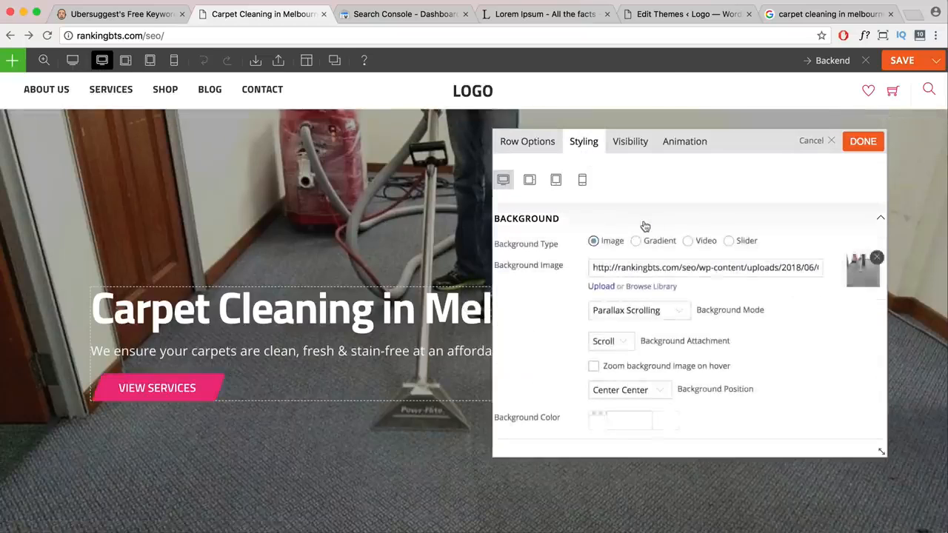
pyautogui.scroll(-2, 708, 295)
pyautogui.scroll(2, 709, 294)
pyautogui.moveTo(698, 268); pyautogui.dragTo(846, 273)
pyautogui.click(739, 270)
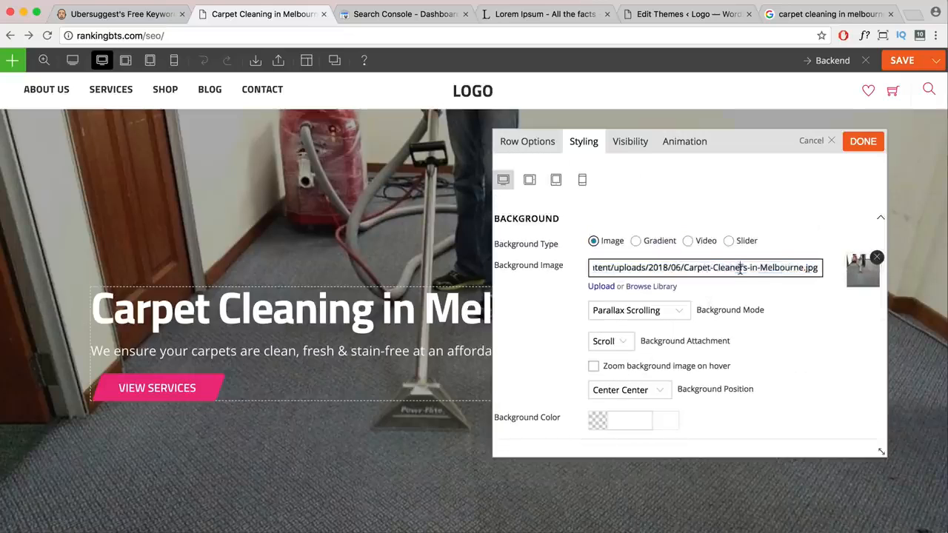
# Highlight the file name at the end of the hero background image's path and close the row's styling settings.
pyautogui.moveTo(685, 268); pyautogui.dragTo(818, 269)
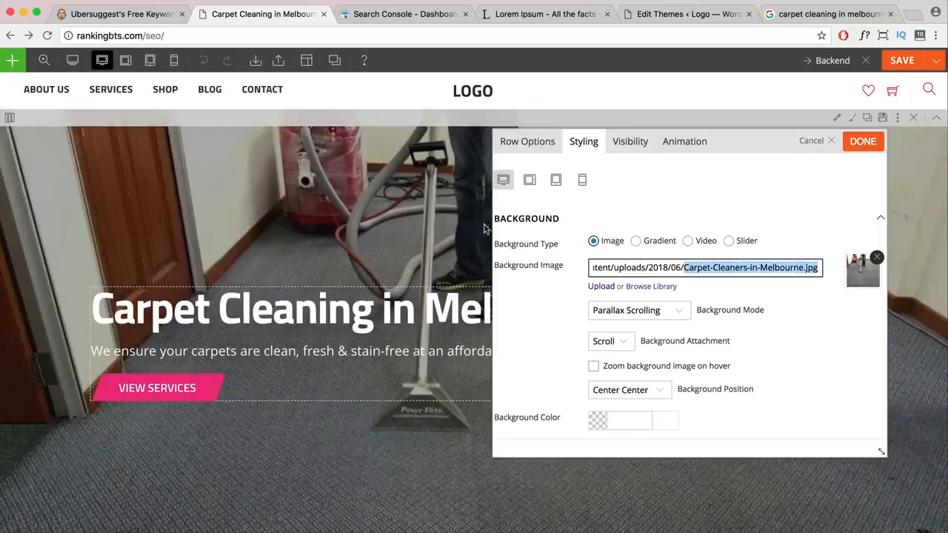
pyautogui.click(685, 270)
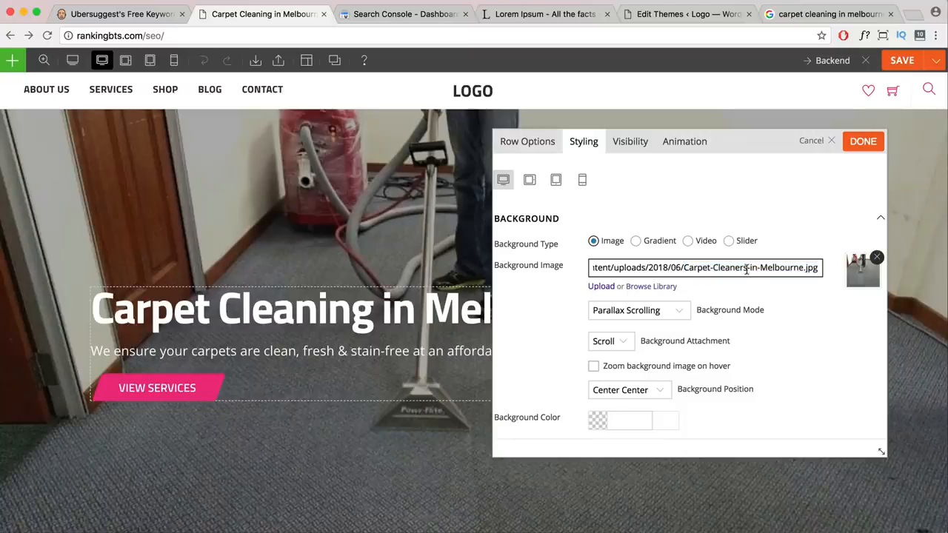
pyautogui.moveTo(820, 268); pyautogui.dragTo(687, 268)
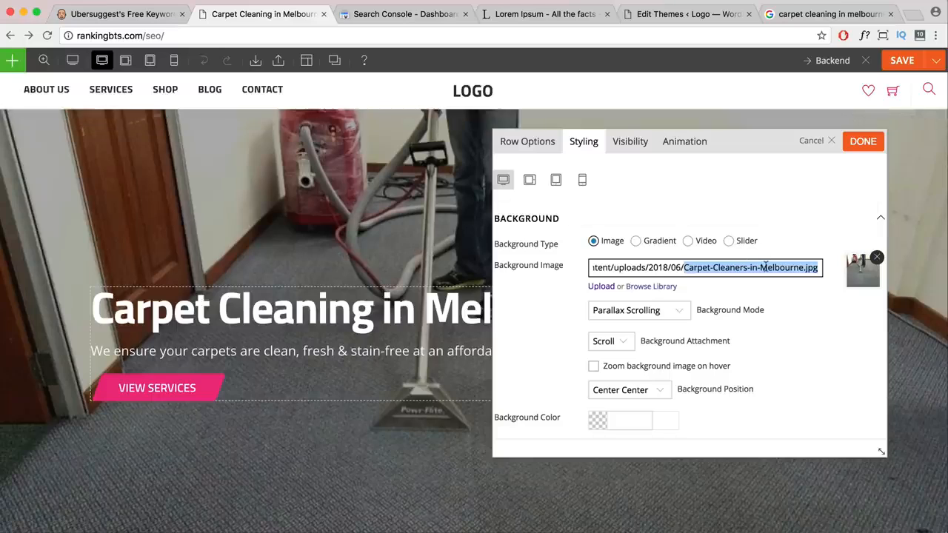
pyautogui.moveTo(821, 268); pyautogui.dragTo(686, 268)
pyautogui.click(859, 145)
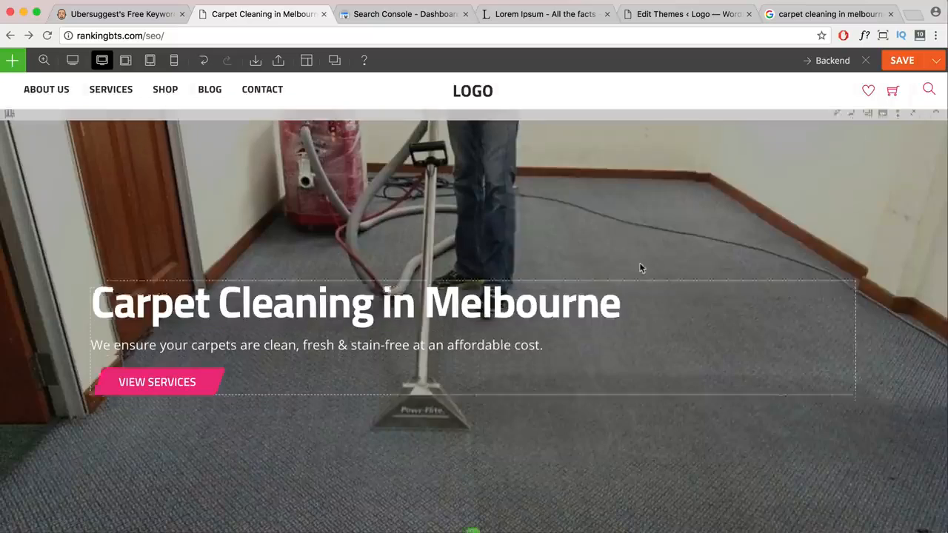
# Add an Image module between the Our Process heading and the four process images.
pyautogui.scroll(-10, 642, 268)
pyautogui.click(12, 60)
pyautogui.scroll(-3, 103, 341)
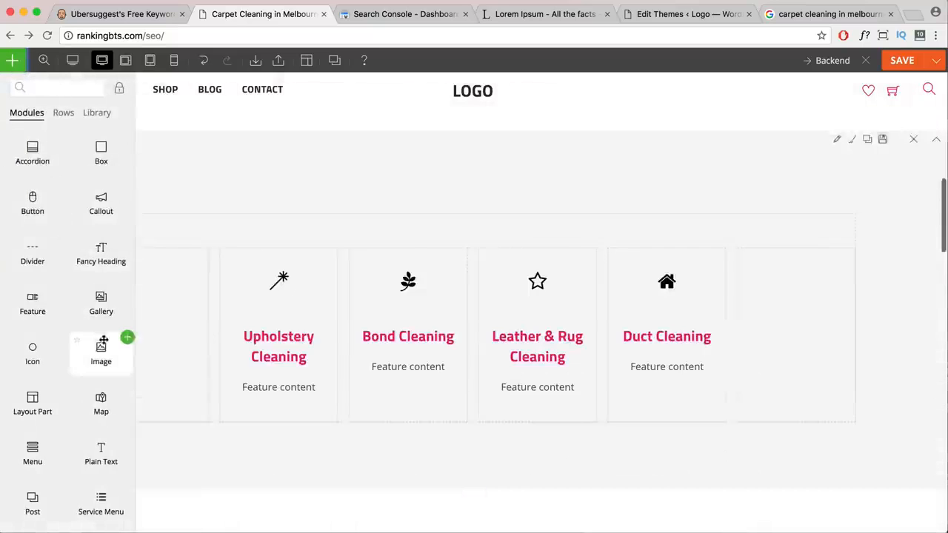
pyautogui.scroll(-2, 145, 340)
pyautogui.scroll(-2, 312, 355)
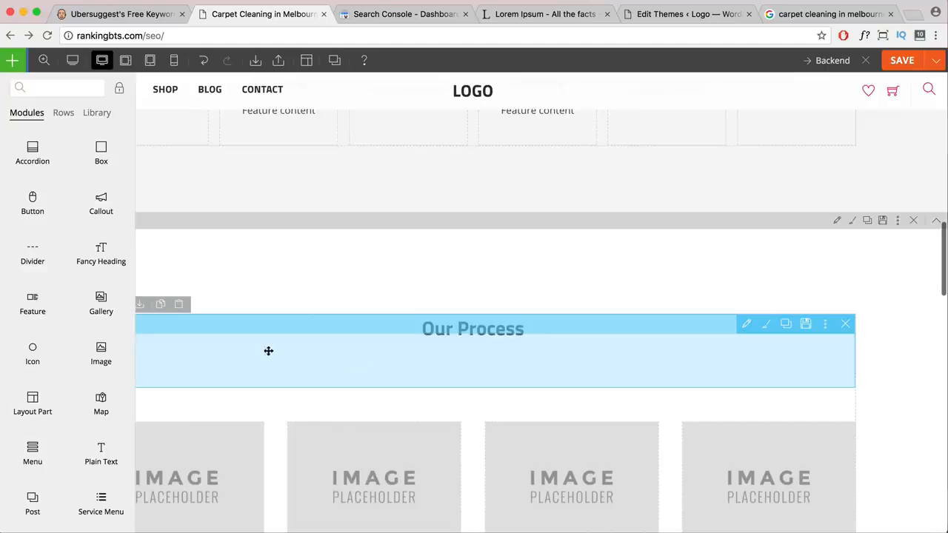
pyautogui.moveTo(100, 352); pyautogui.dragTo(502, 344)
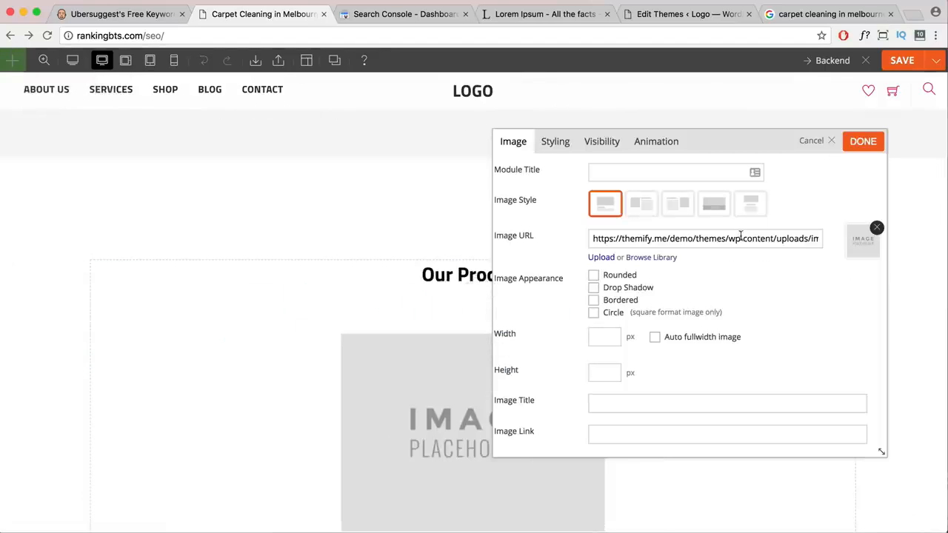
# Set the new image's alt tag to "carpet dry cleaning".
pyautogui.scroll(-5, 713, 354)
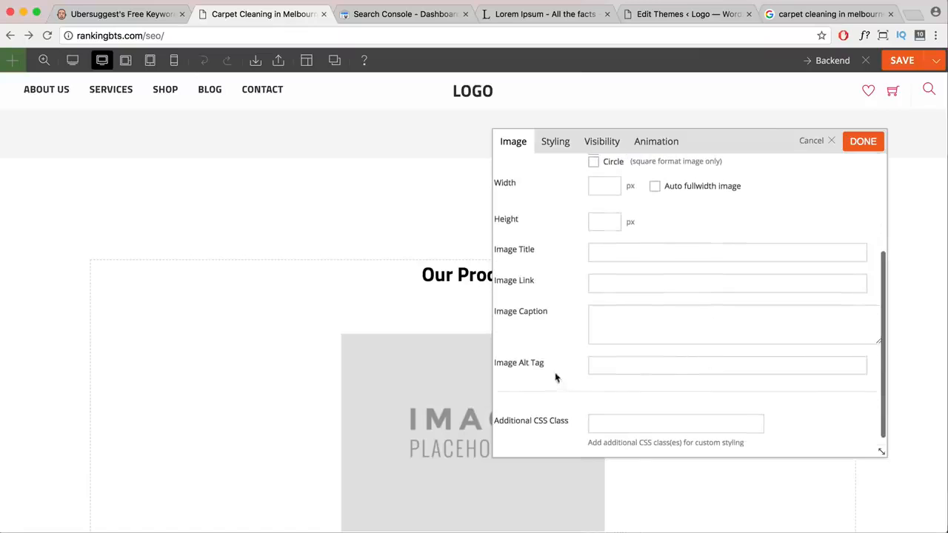
pyautogui.tripleClick(540, 363)
pyautogui.click(624, 363)
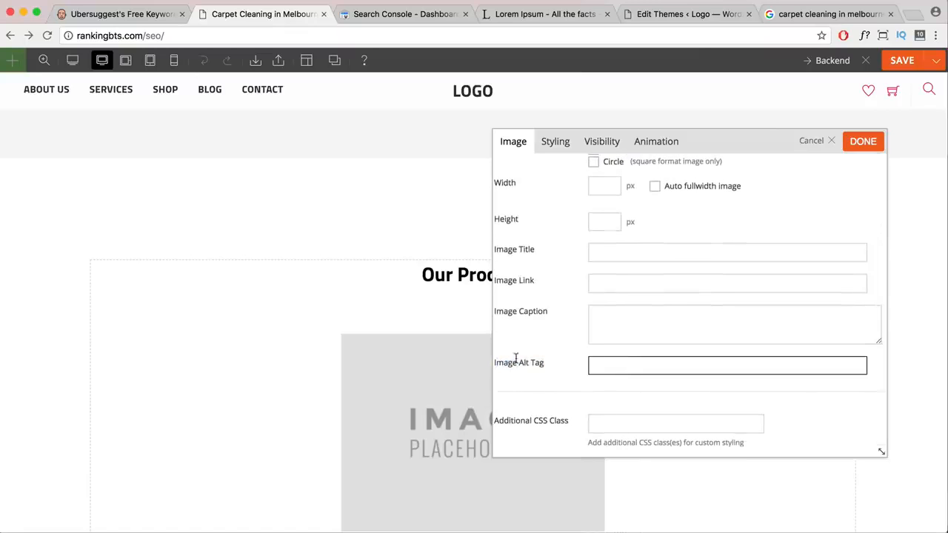
pyautogui.scroll(-3, 444, 363)
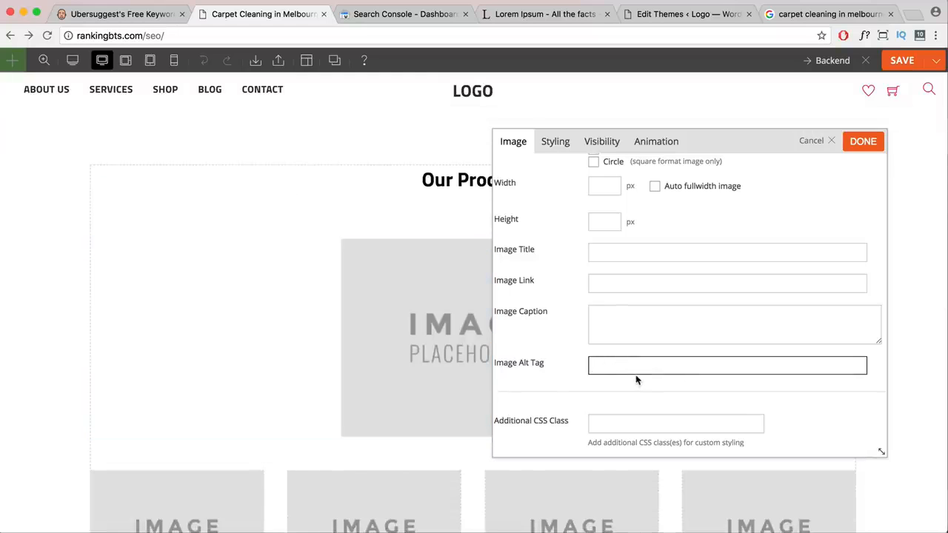
pyautogui.write('carpet dry cleaning')
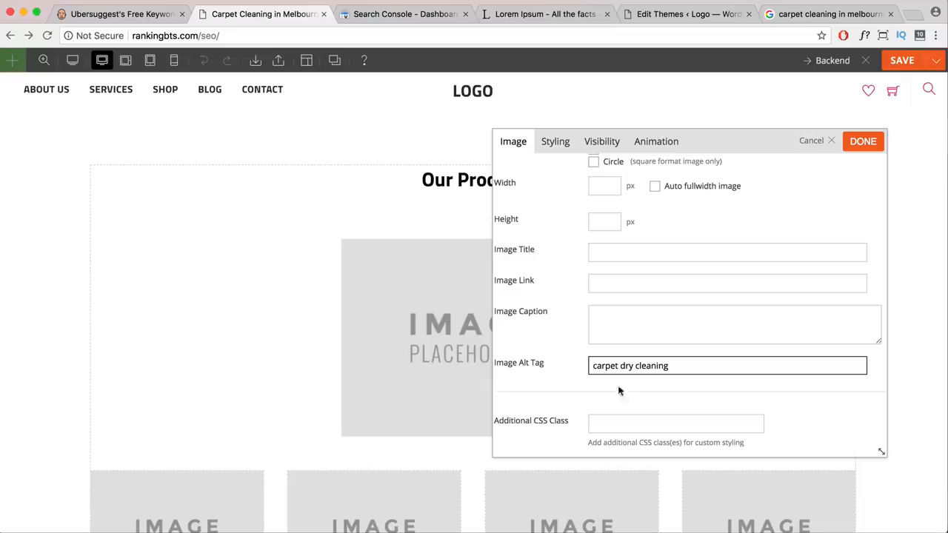
# Highlight the Image Alt Tag label and its entered text, and cancel the new Image module.
pyautogui.moveTo(689, 368); pyautogui.dragTo(495, 363)
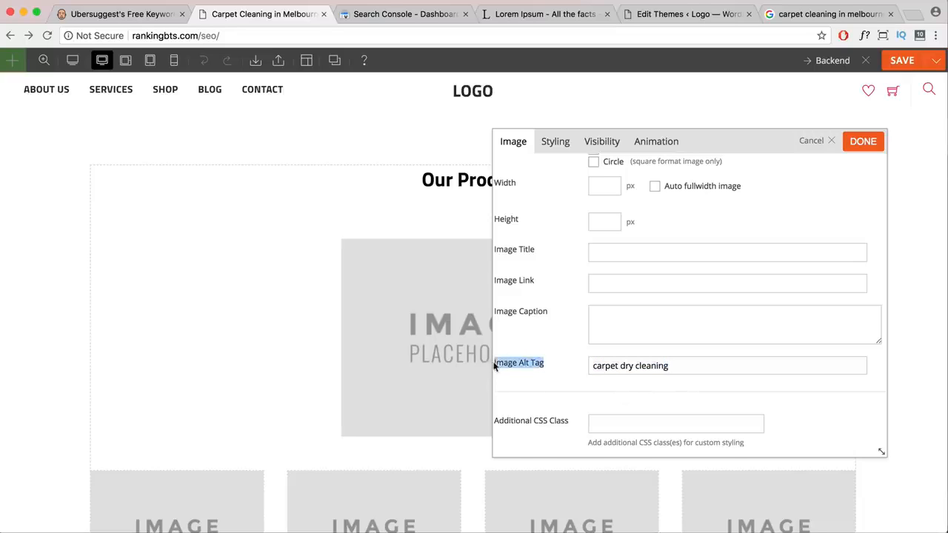
pyautogui.moveTo(670, 366); pyautogui.dragTo(591, 364)
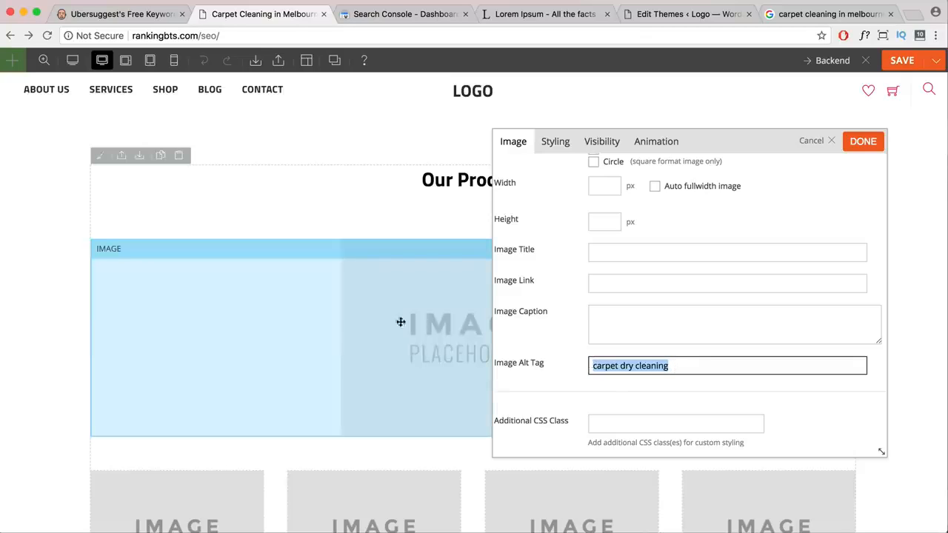
pyautogui.click(672, 364)
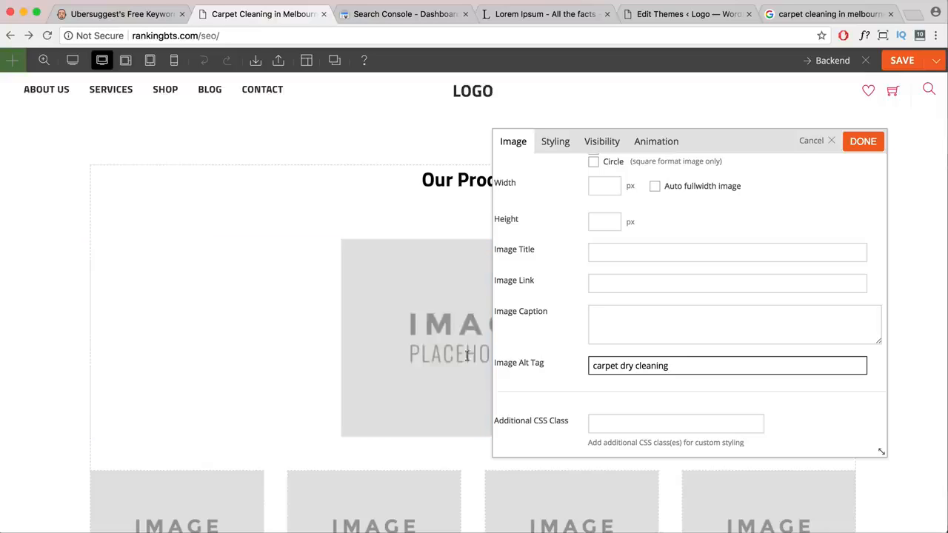
pyautogui.moveTo(688, 365); pyautogui.dragTo(594, 365)
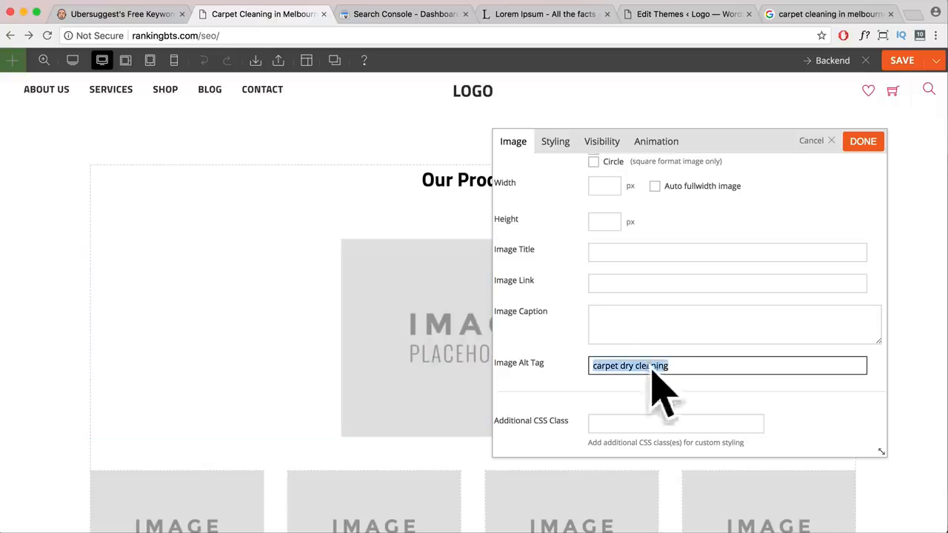
pyautogui.moveTo(659, 366); pyautogui.dragTo(534, 381)
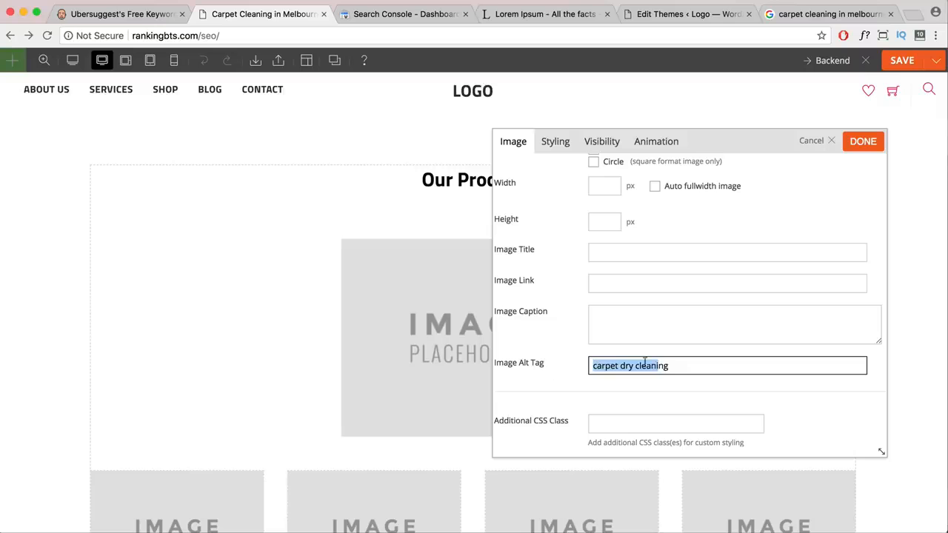
pyautogui.click(684, 366)
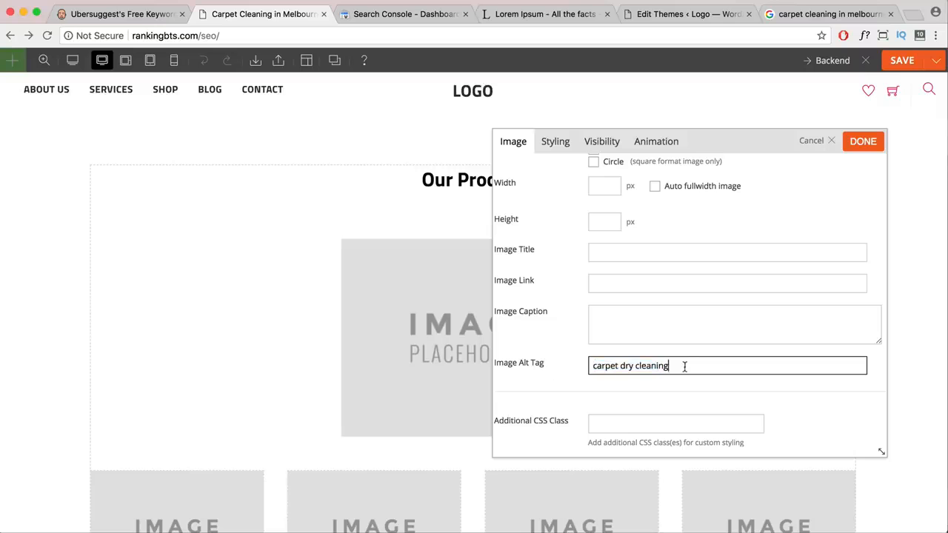
pyautogui.click(830, 142)
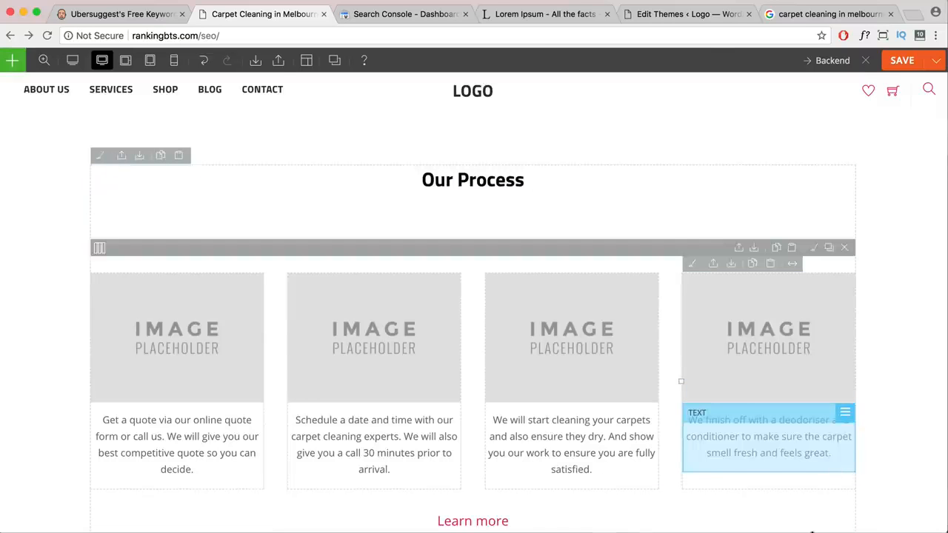
# Switch to the OnPage SEO Checklist document and highlight the USP, Process, Testimonials and recommendation items, with the homepage's hero section in view.
pyautogui.press('super+Tab')
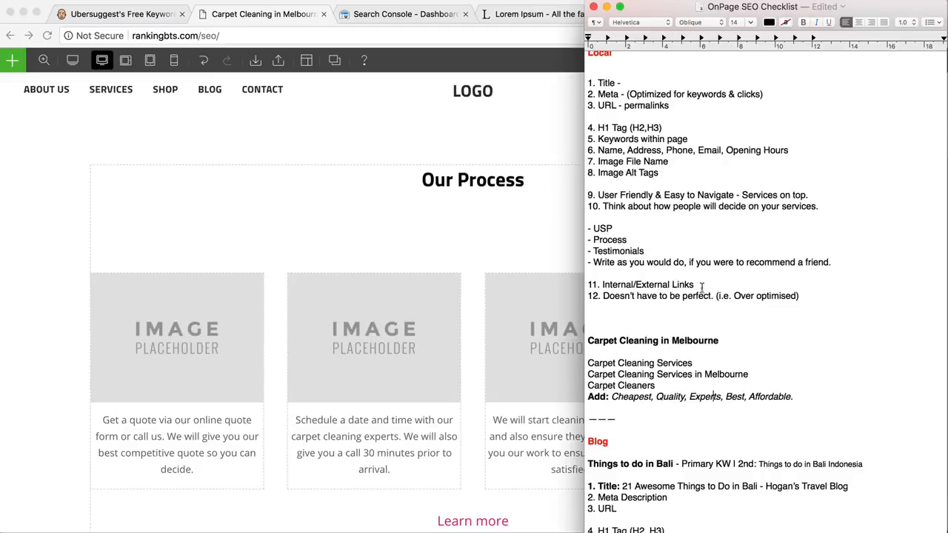
pyautogui.moveTo(833, 265); pyautogui.dragTo(582, 229)
pyautogui.scroll(5, 516, 251)
pyautogui.scroll(5, 516, 251)
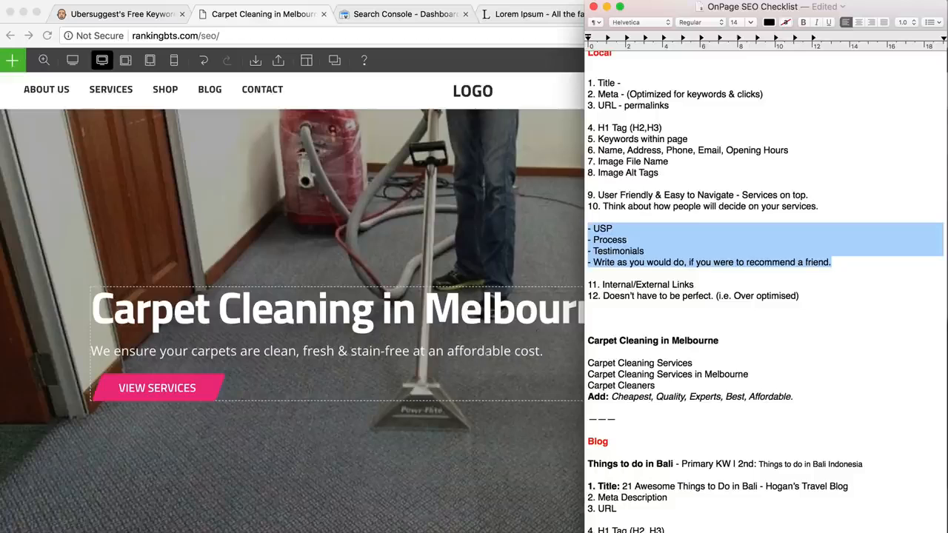
pyautogui.click(630, 240)
pyautogui.moveTo(629, 239); pyautogui.dragTo(593, 240)
pyautogui.moveTo(661, 255); pyautogui.dragTo(593, 254)
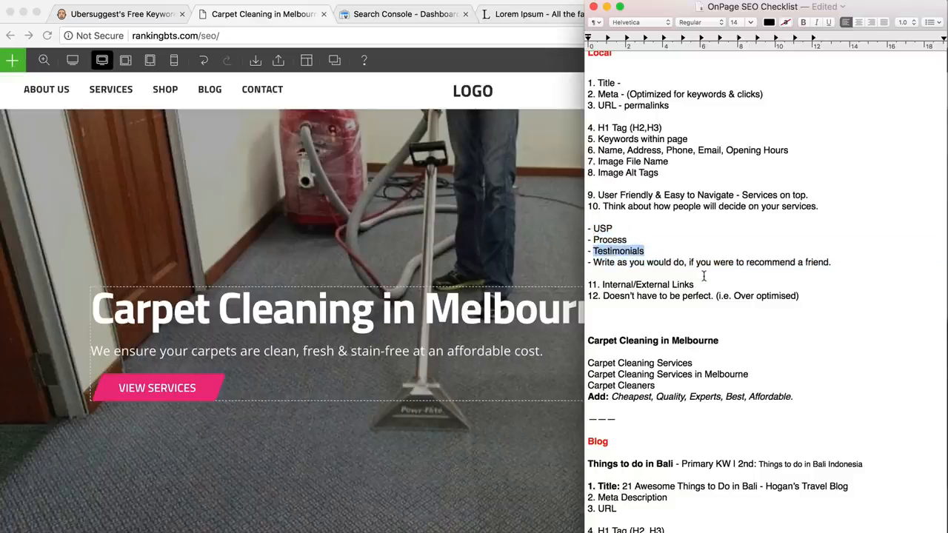
pyautogui.scroll(-2, 703, 276)
pyautogui.scroll(-5, 704, 277)
# Return to the browser and review the homepage from the service features and process section down to the rating banner and testimonial slider.
pyautogui.click(501, 351)
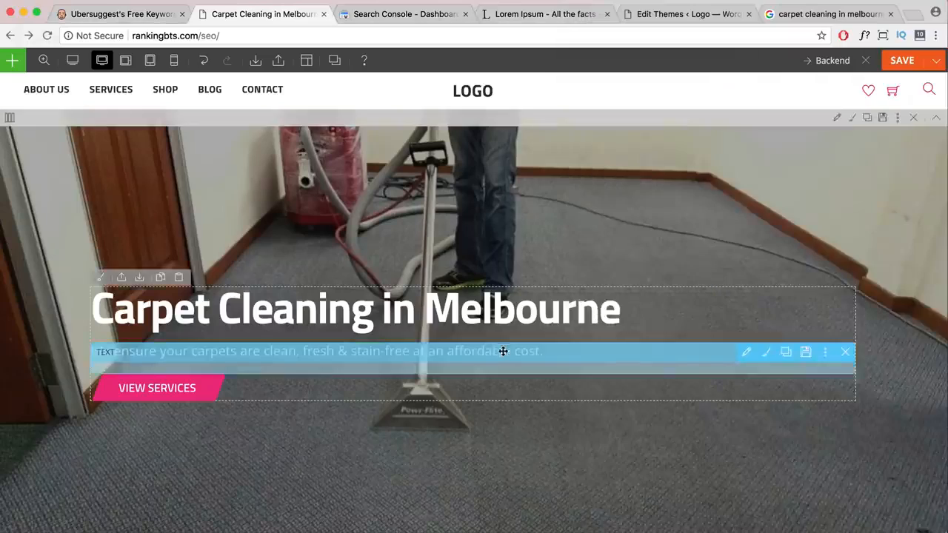
pyautogui.scroll(-10, 504, 352)
pyautogui.scroll(-5, 504, 354)
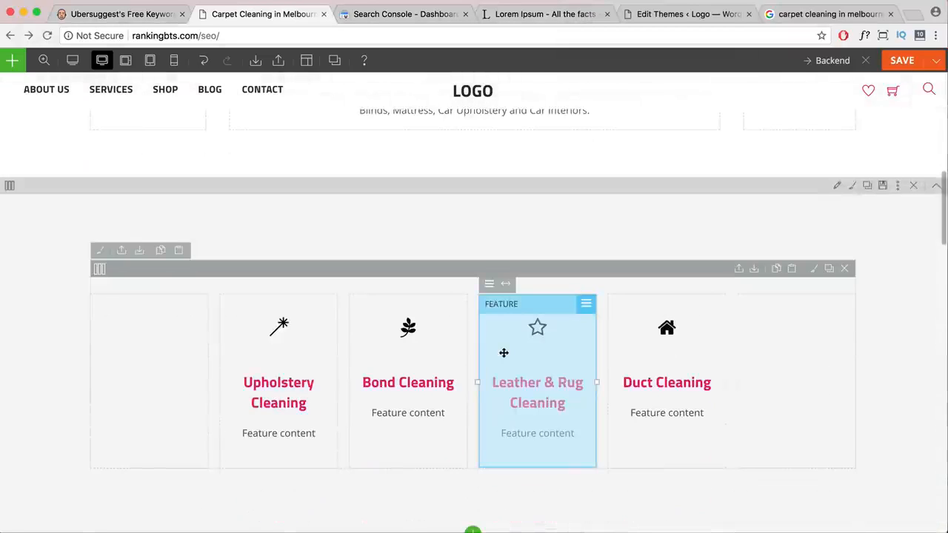
pyautogui.scroll(-5, 504, 353)
pyautogui.scroll(-6, 504, 353)
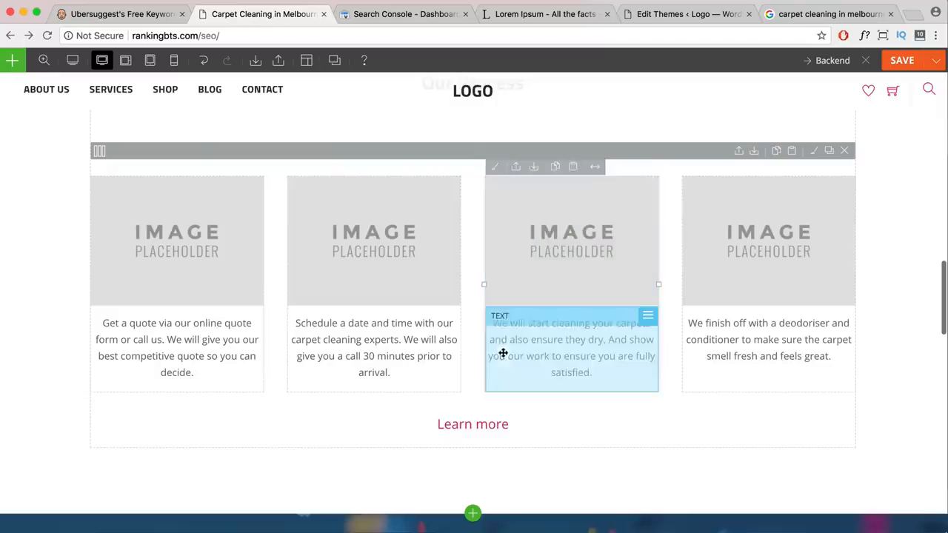
pyautogui.scroll(-10, 527, 348)
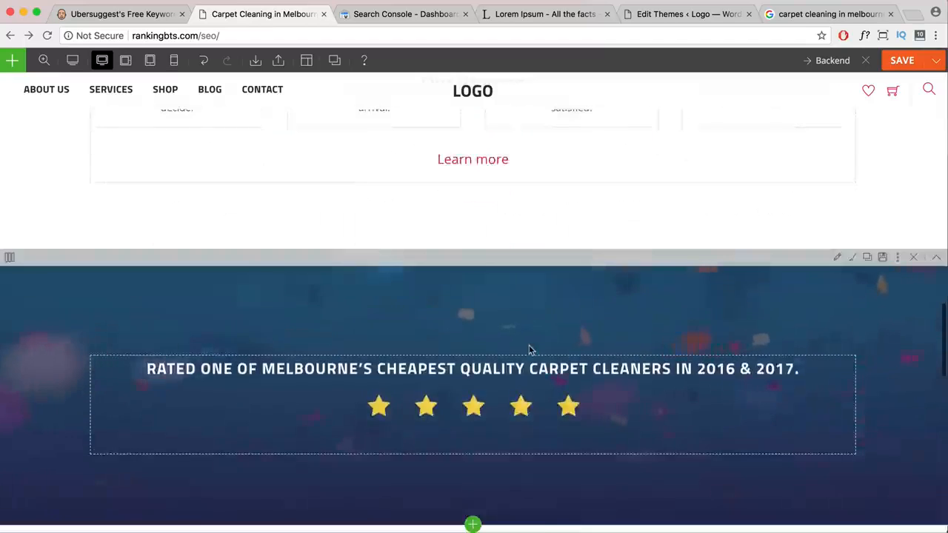
pyautogui.scroll(-3, 529, 348)
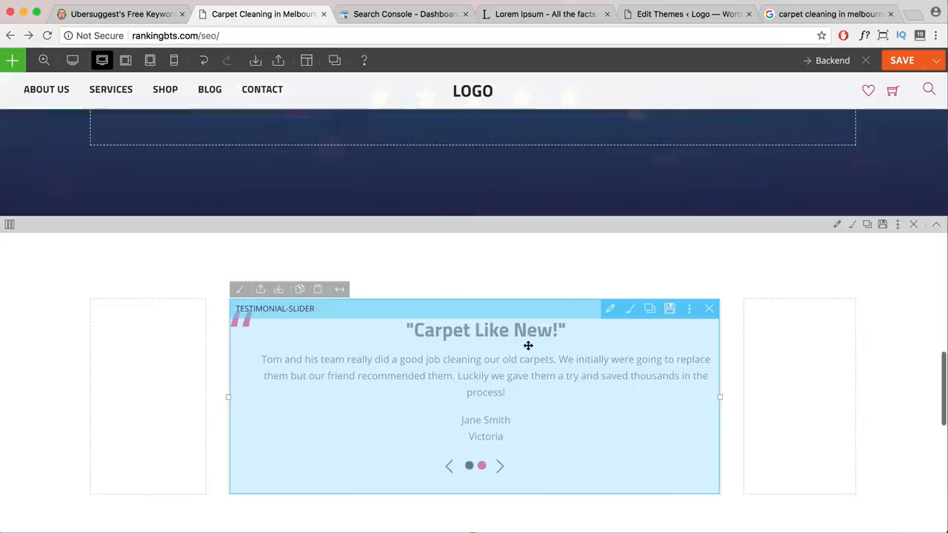
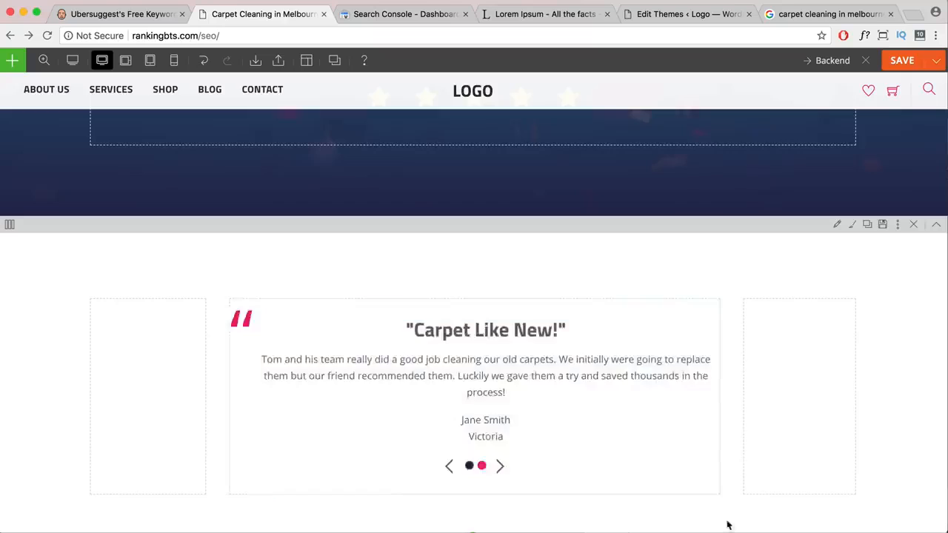
# Switch to the checklist document, highlight its Carpet Cleaning in Melbourne keyword list, and return to the browser.
pyautogui.press('super+Tab')
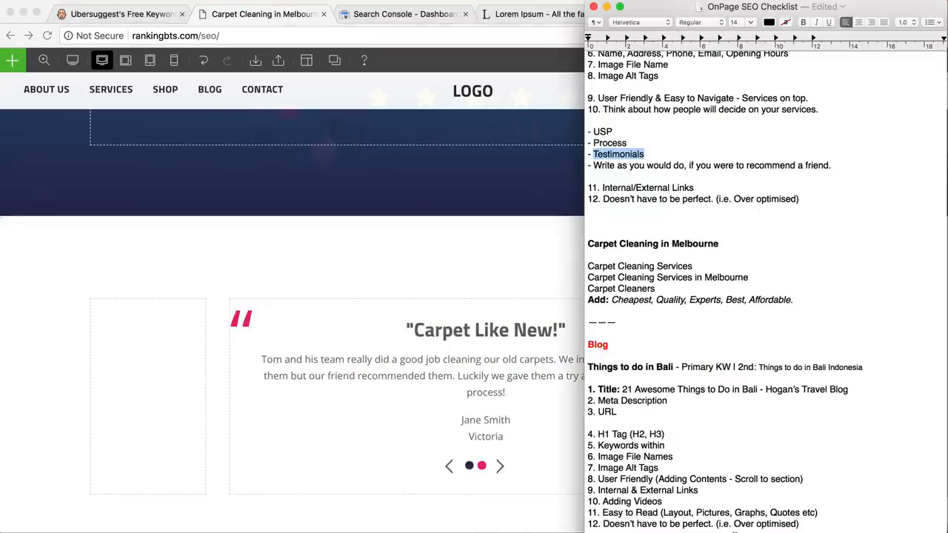
pyautogui.moveTo(789, 301); pyautogui.dragTo(591, 237)
pyautogui.press('super+Tab')
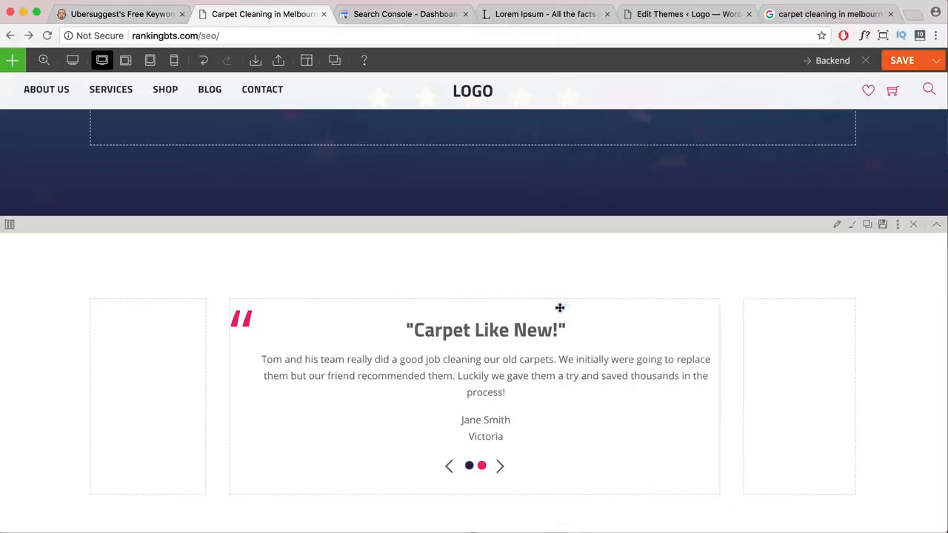
# Save the homepage and close the page builder.
pyautogui.scroll(-5, 559, 309)
pyautogui.scroll(8, 558, 309)
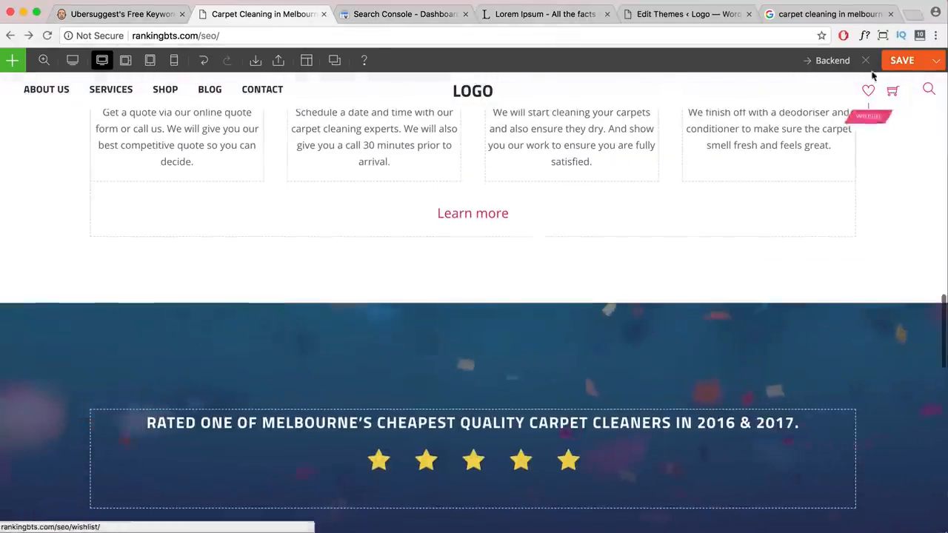
pyautogui.click(900, 60)
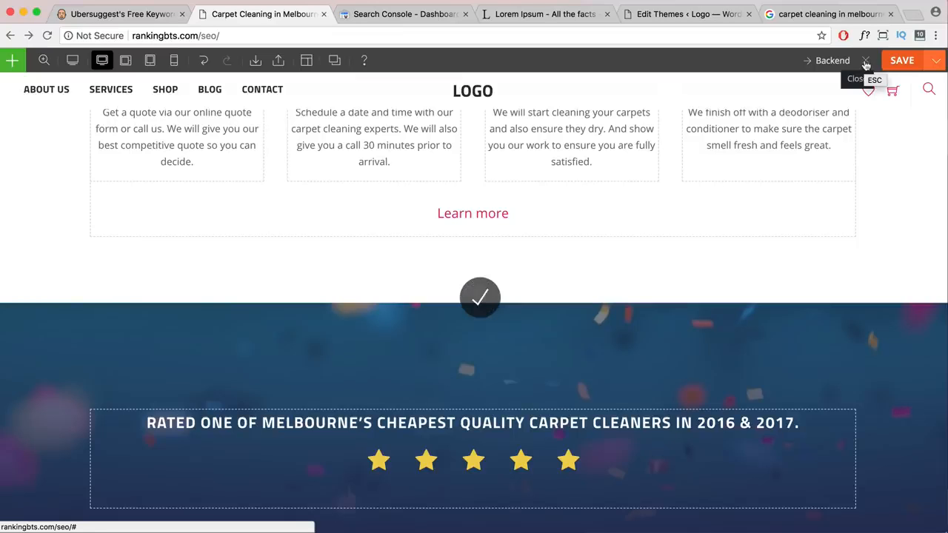
pyautogui.click(865, 64)
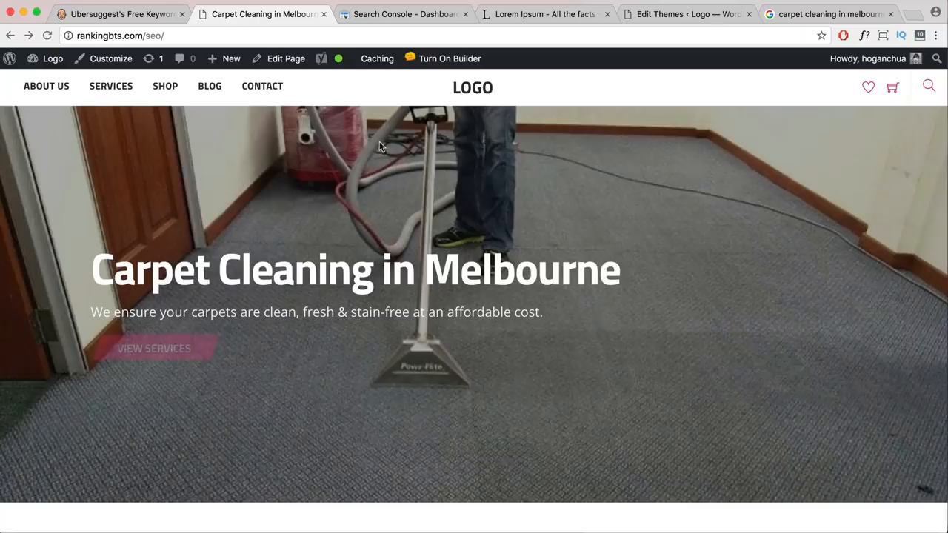
# Open the Things to Do in Bali post from the site's Blog navigation and look through its content.
pyautogui.moveTo(207, 109)
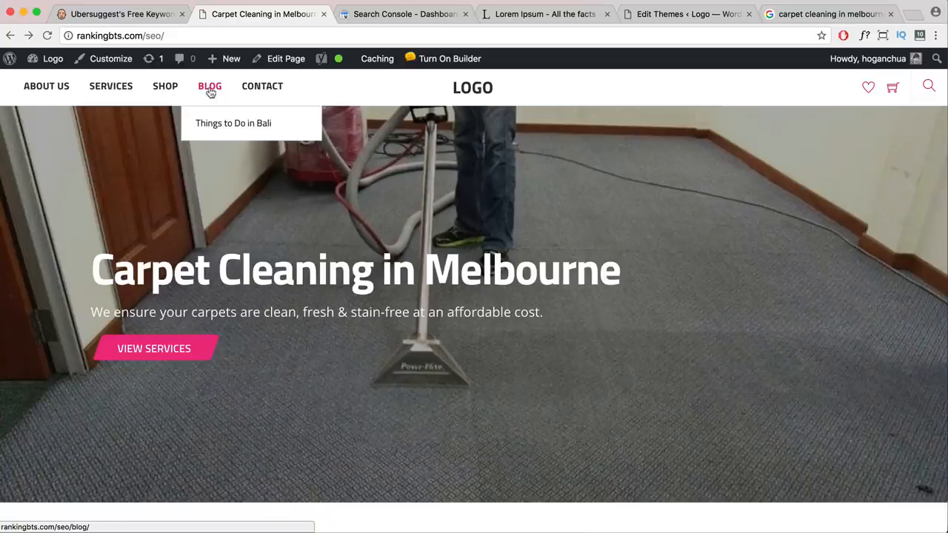
pyautogui.moveTo(32, 58)
pyautogui.moveTo(211, 88)
pyautogui.click(227, 126)
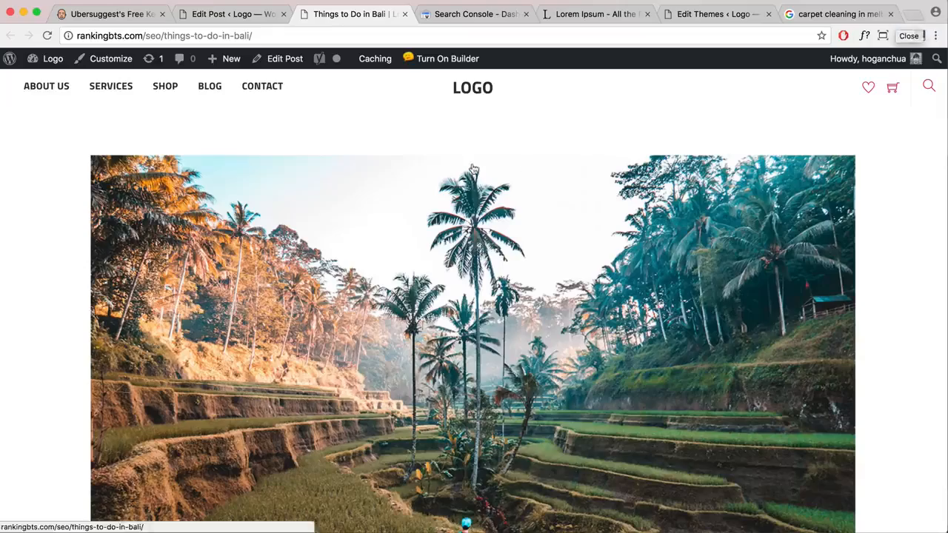
pyautogui.scroll(-10, 299, 153)
pyautogui.scroll(-5, 301, 158)
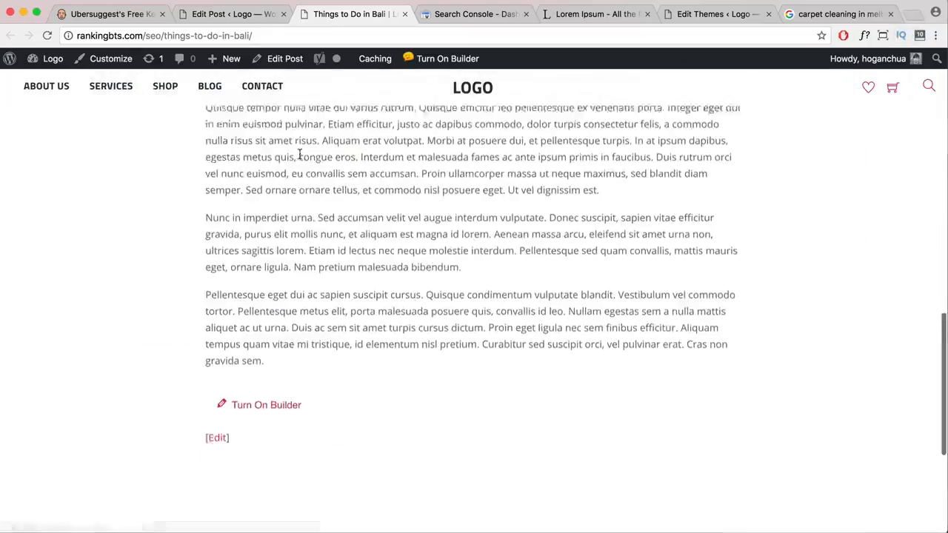
# Look through the published Bali post from its featured image to the end, highlighting the opening paragraph.
pyautogui.scroll(8, 301, 159)
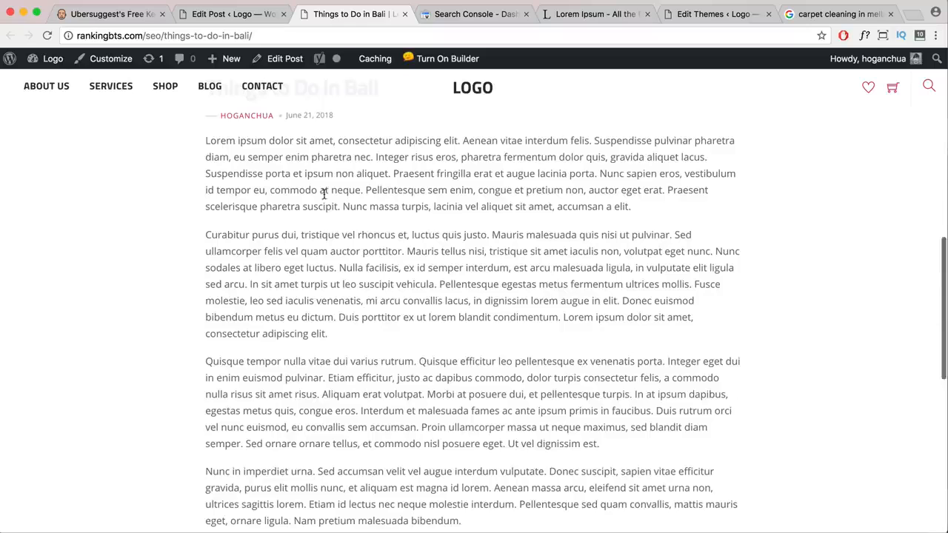
pyautogui.scroll(3, 324, 189)
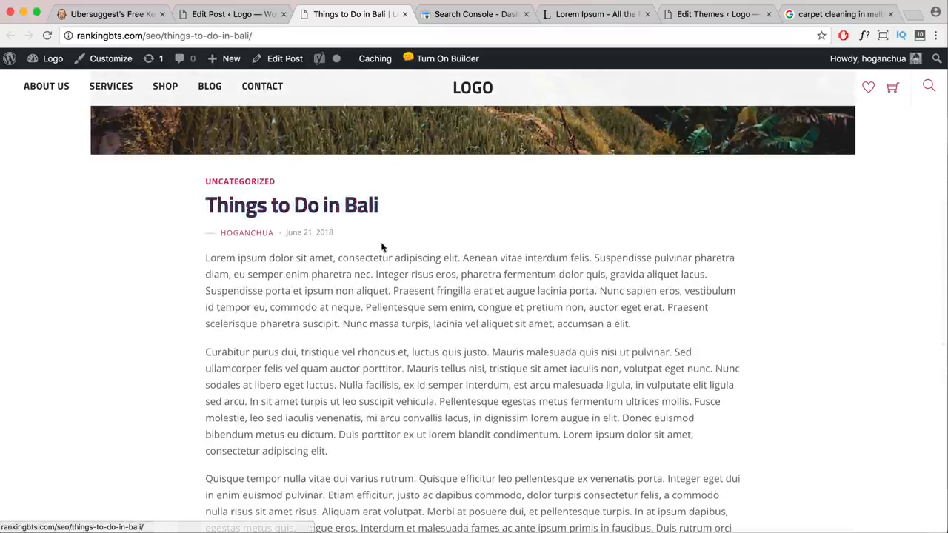
pyautogui.moveTo(639, 324); pyautogui.dragTo(181, 254)
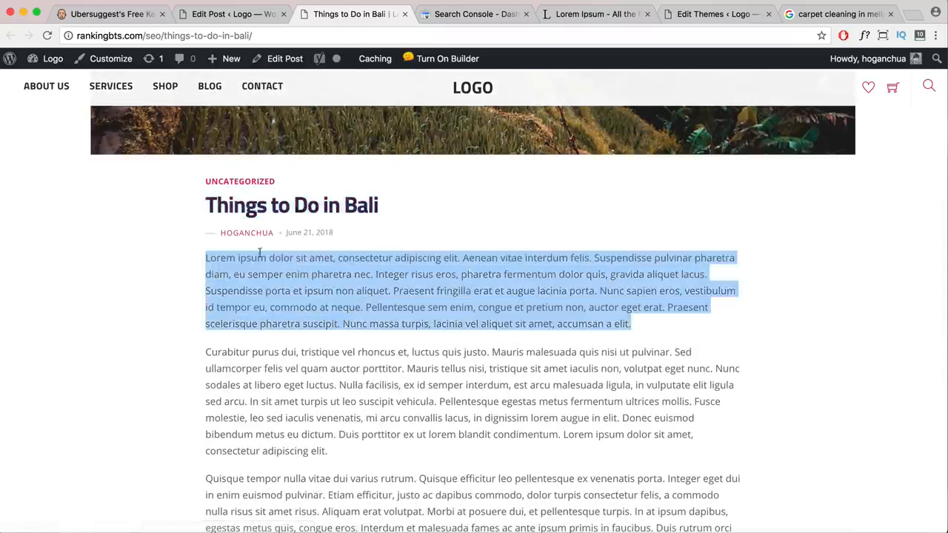
pyautogui.scroll(5, 236, 253)
pyautogui.scroll(-4, 369, 268)
pyautogui.scroll(-1, 363, 309)
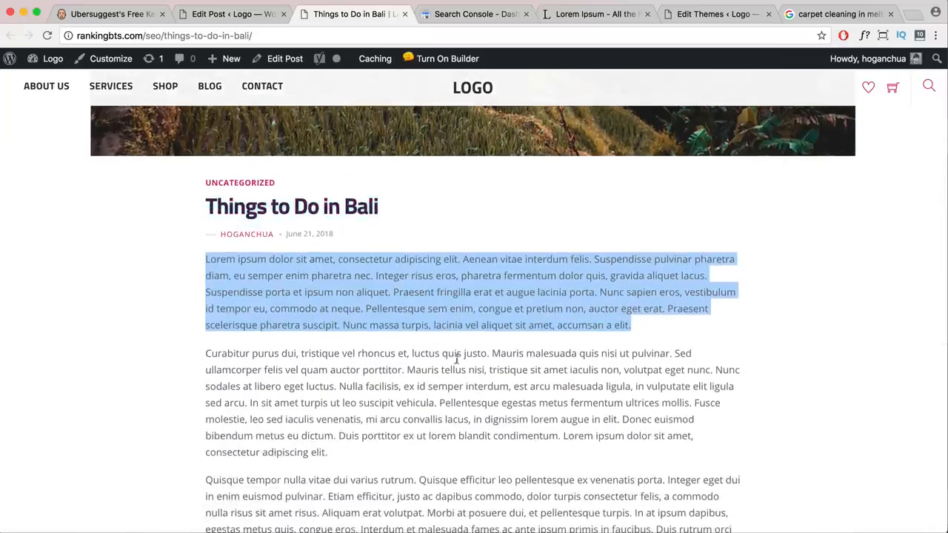
pyautogui.scroll(-10, 471, 367)
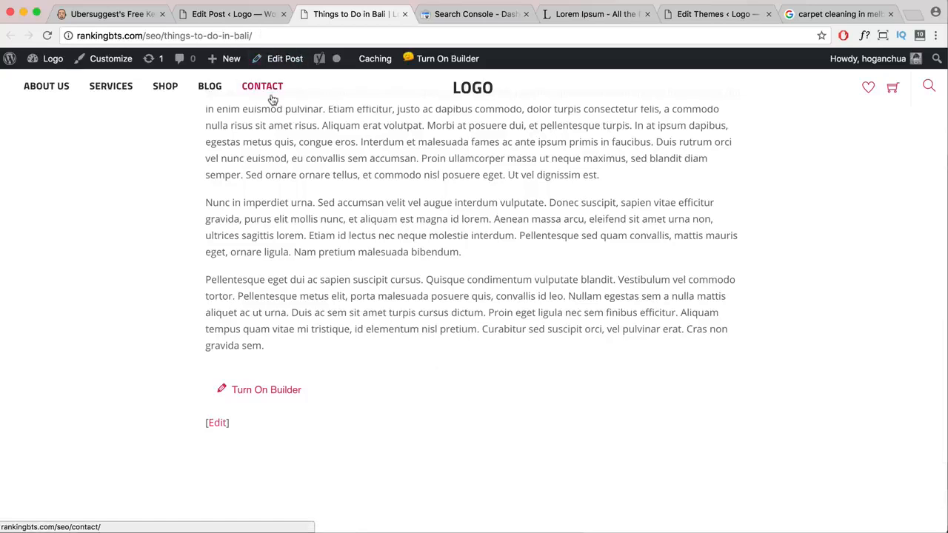
pyautogui.scroll(-1, 276, 64)
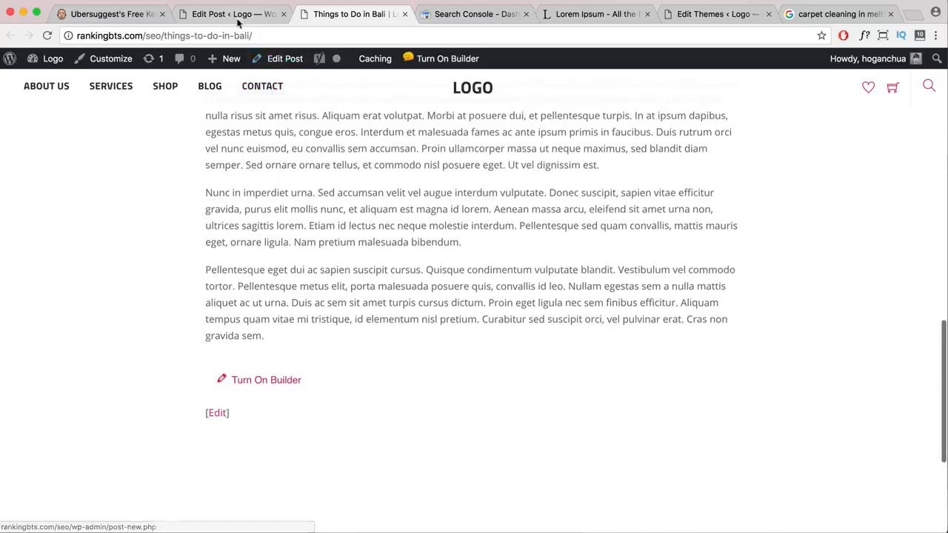
# Return to the post's editor, show the content in Visual mode, and select the opening paragraph.
pyautogui.click(238, 22)
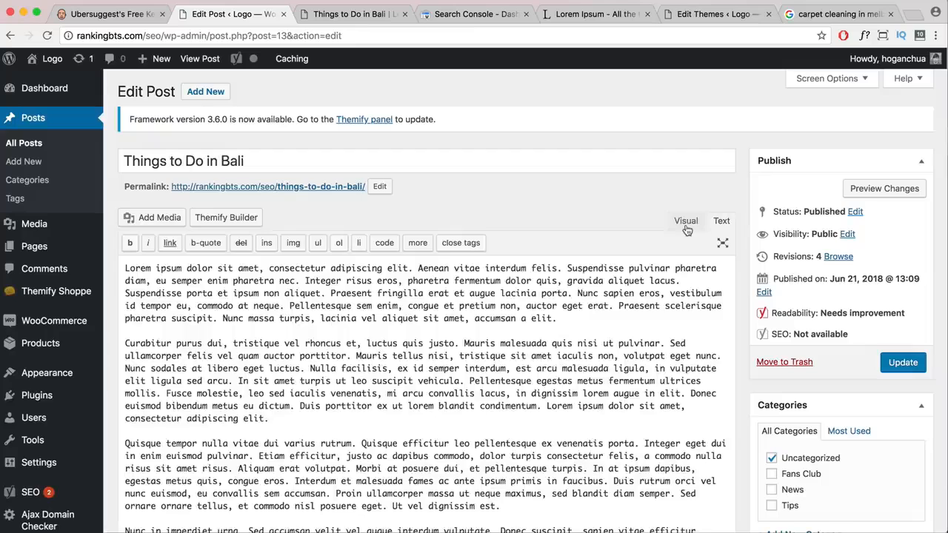
pyautogui.click(687, 220)
pyautogui.scroll(-2, 310, 333)
pyautogui.moveTo(346, 299); pyautogui.dragTo(106, 224)
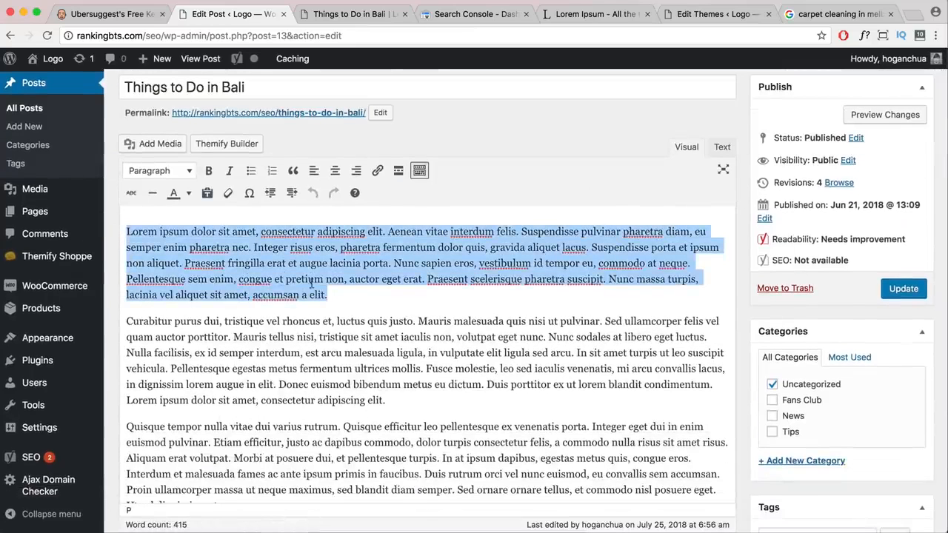
# Copy the post title and search Google for "Things to Do in Bali" in place of the carpet cleaning query.
pyautogui.scroll(2, 309, 281)
pyautogui.click(125, 163)
pyautogui.moveTo(272, 163); pyautogui.dragTo(121, 161)
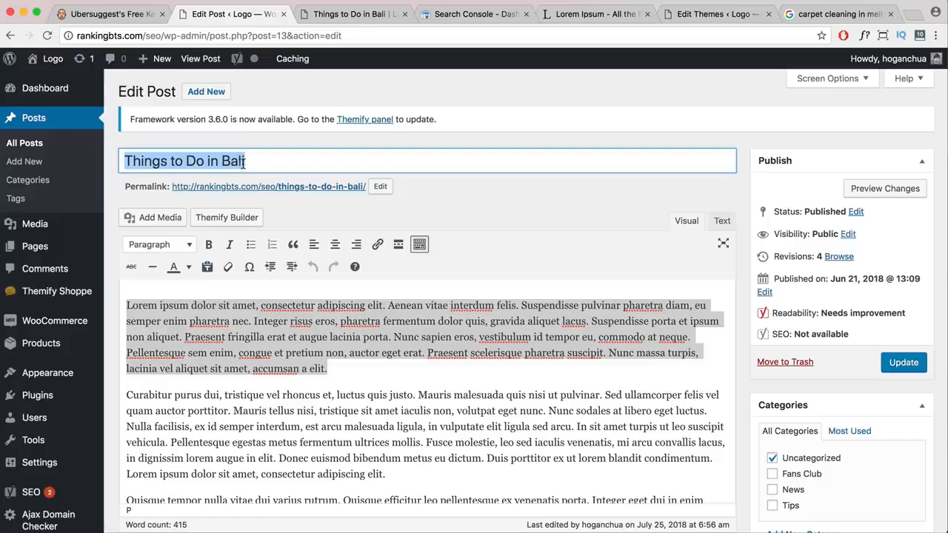
pyautogui.rightClick(220, 162)
pyautogui.click(238, 245)
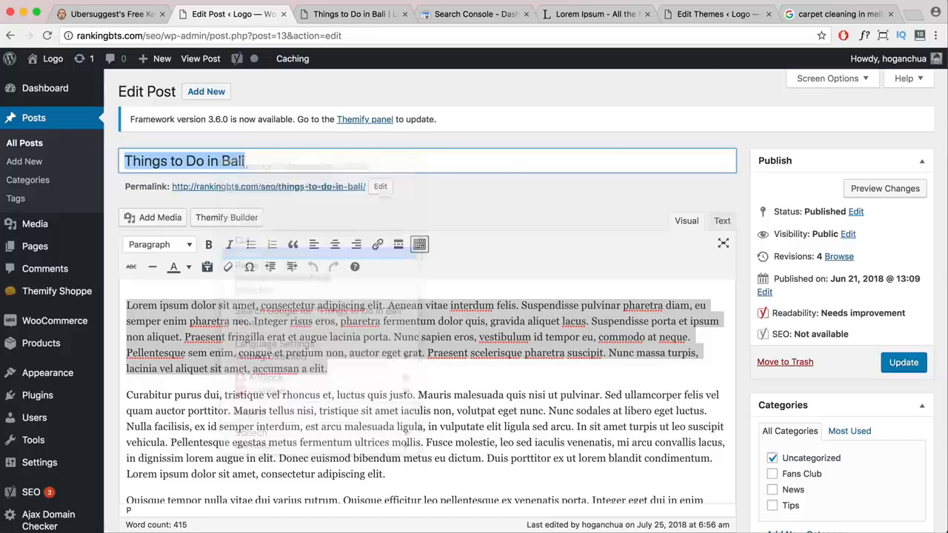
pyautogui.click(815, 15)
pyautogui.scroll(3, 453, 87)
pyautogui.scroll(14, 453, 87)
pyautogui.moveTo(246, 78); pyautogui.dragTo(92, 69)
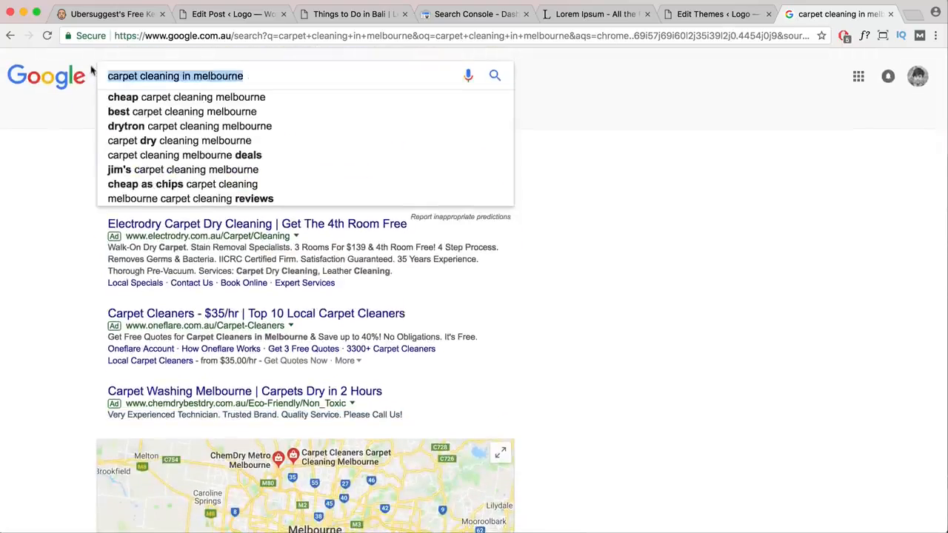
pyautogui.press('super+v')
pyautogui.press('Return')
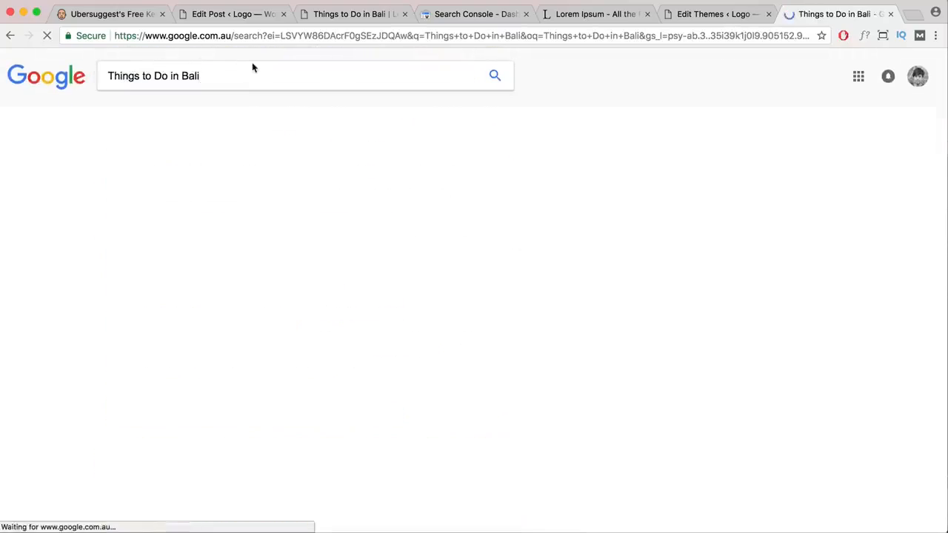
# Examine how competing pages word their titles in the Google results for Things to Do in Bali.
pyautogui.scroll(-5, 311, 207)
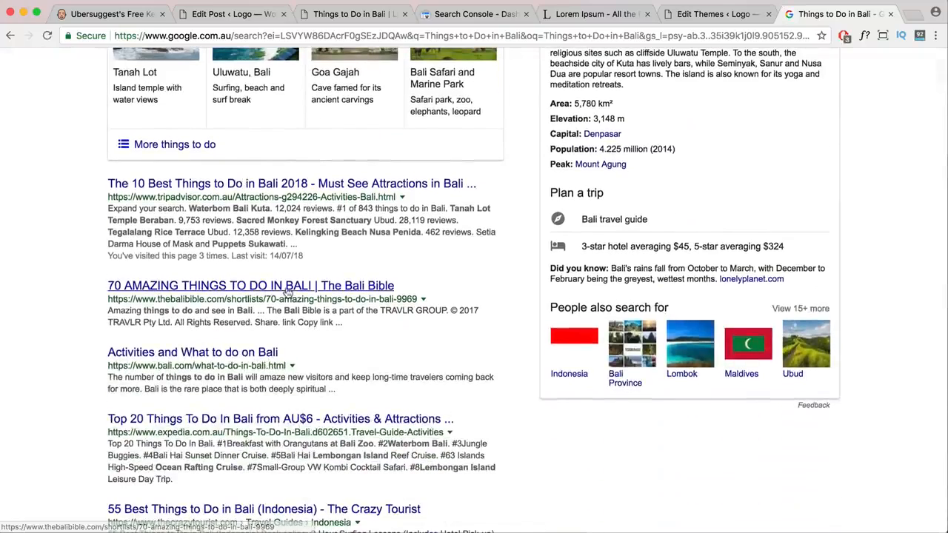
pyautogui.scroll(-2, 286, 293)
pyautogui.scroll(-5, 286, 293)
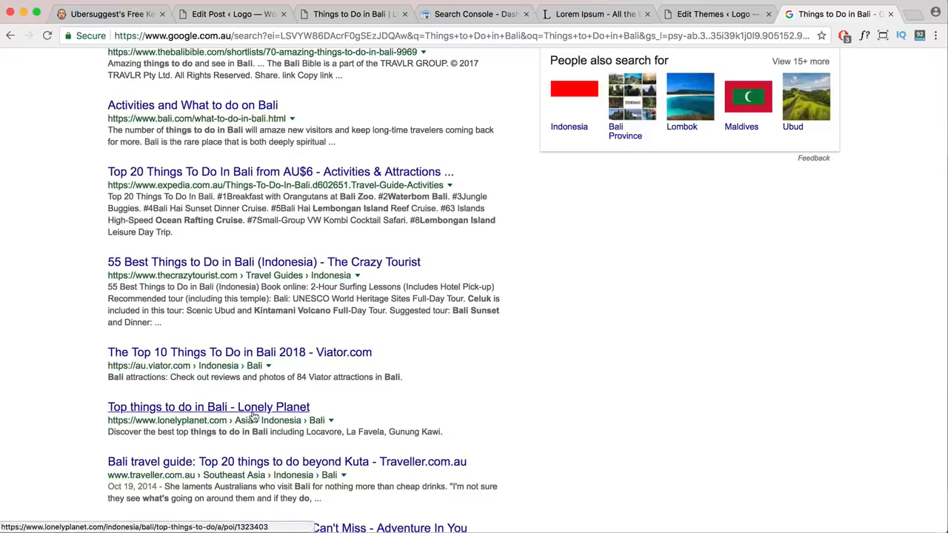
pyautogui.scroll(-3, 254, 417)
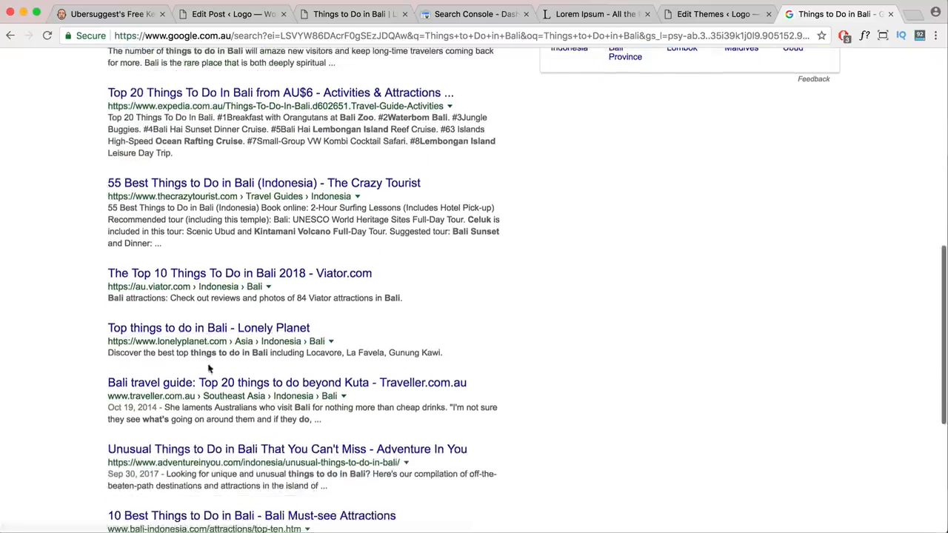
pyautogui.scroll(-3, 226, 392)
pyautogui.scroll(7, 237, 407)
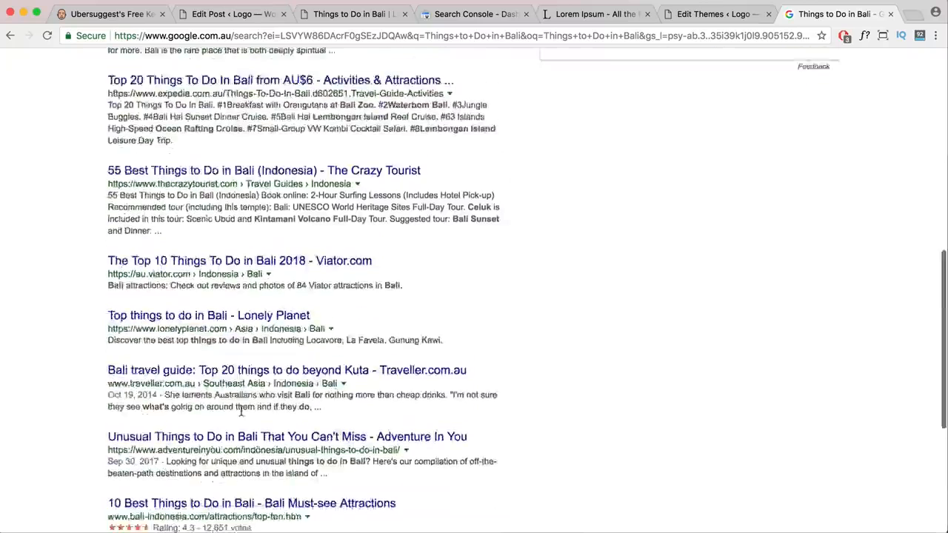
pyautogui.scroll(5, 241, 412)
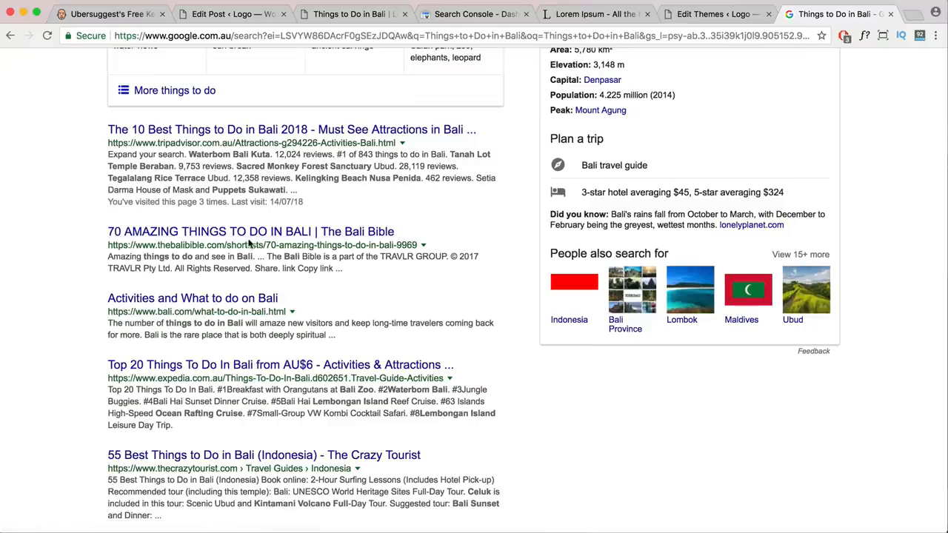
# Return to the post editor and change the post title to "21 Awesome Things to Do in Bali".
pyautogui.click(221, 18)
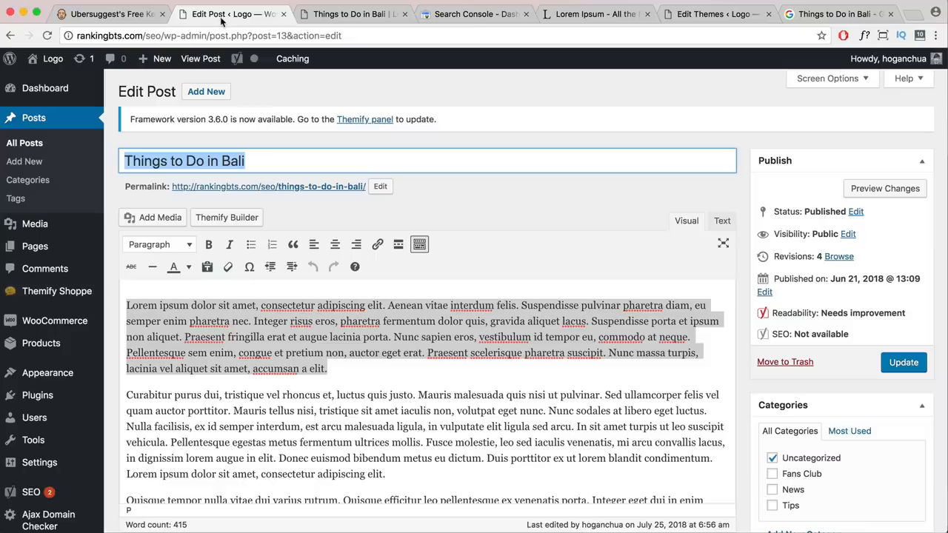
pyautogui.click(139, 161)
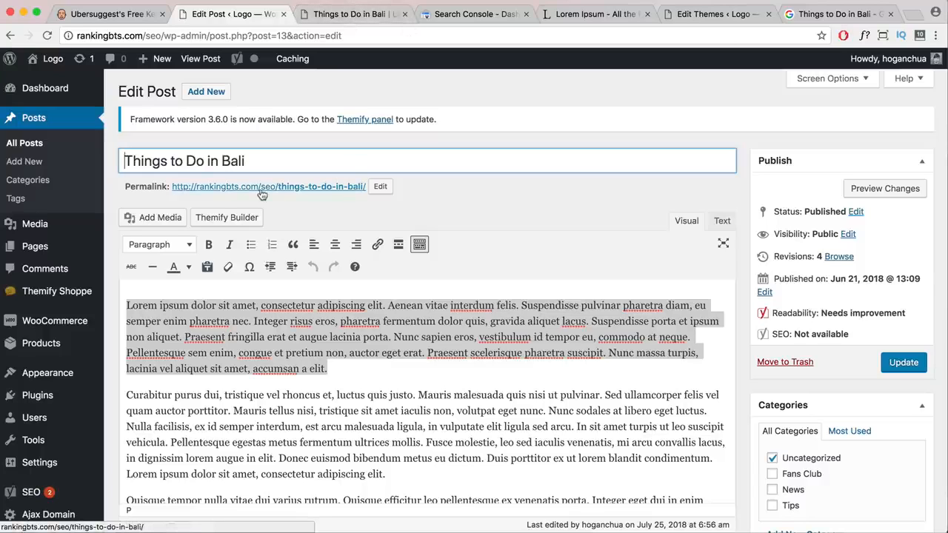
pyautogui.write('21 ')
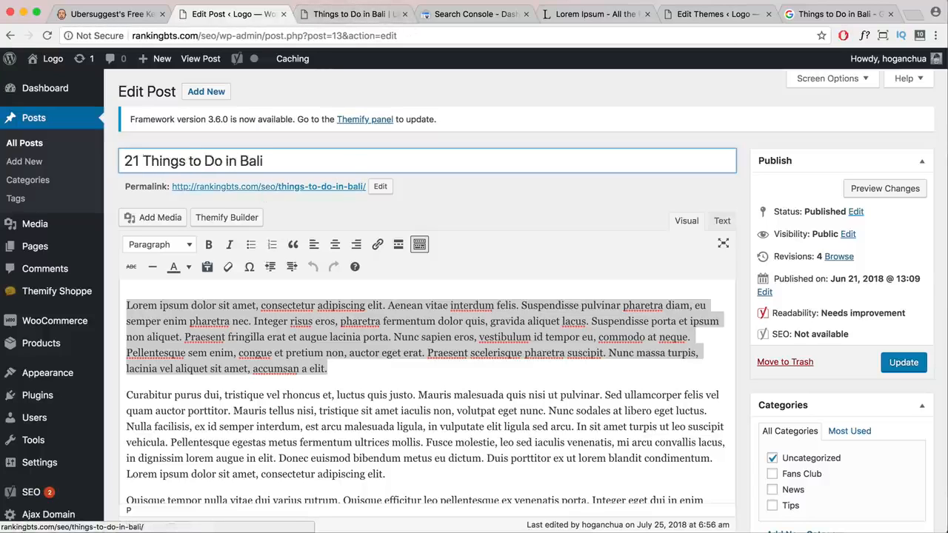
pyautogui.write('Amazing')
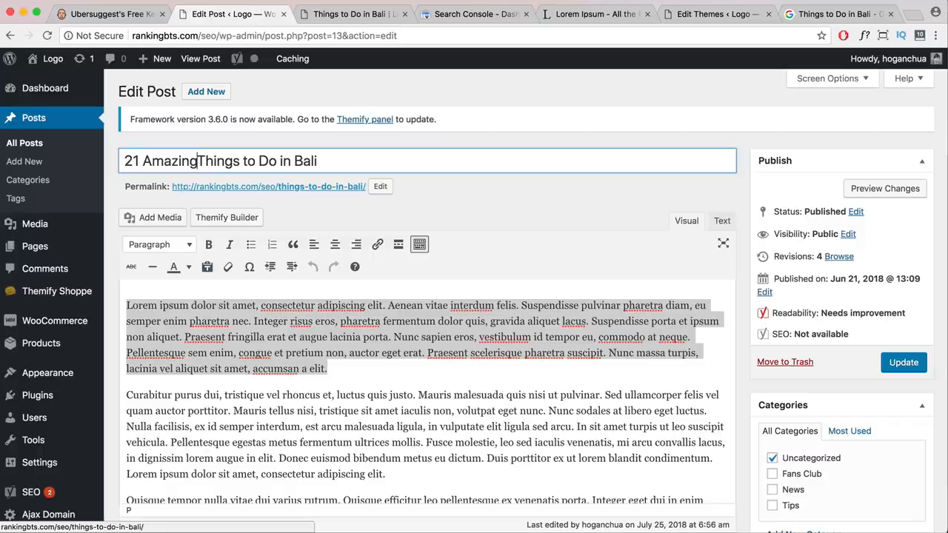
pyautogui.moveTo(193, 160); pyautogui.dragTo(144, 161)
pyautogui.write('Awesome')
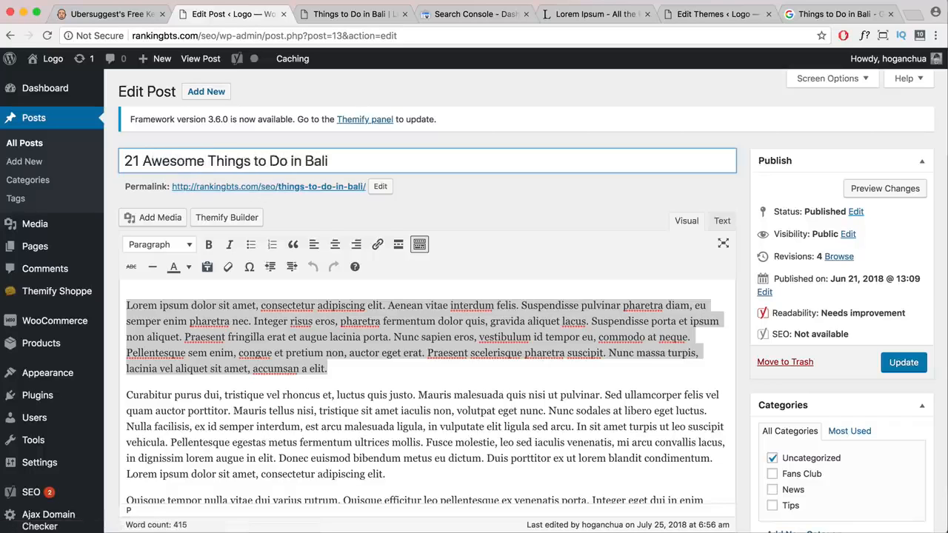
# Append "Indonesia" to the post title so it reads "21 Awesome Things to Do in Bali Indonesia".
pyautogui.click(332, 163)
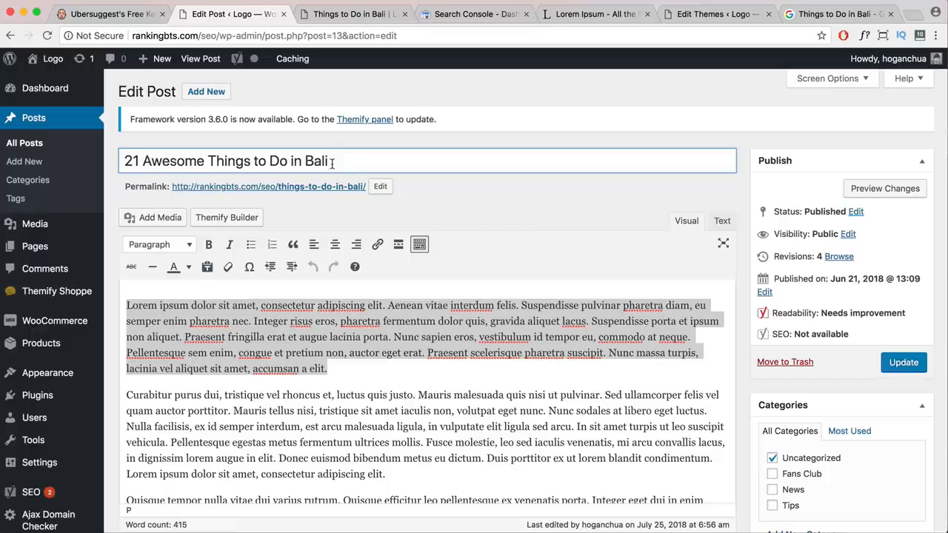
pyautogui.write('Indo')
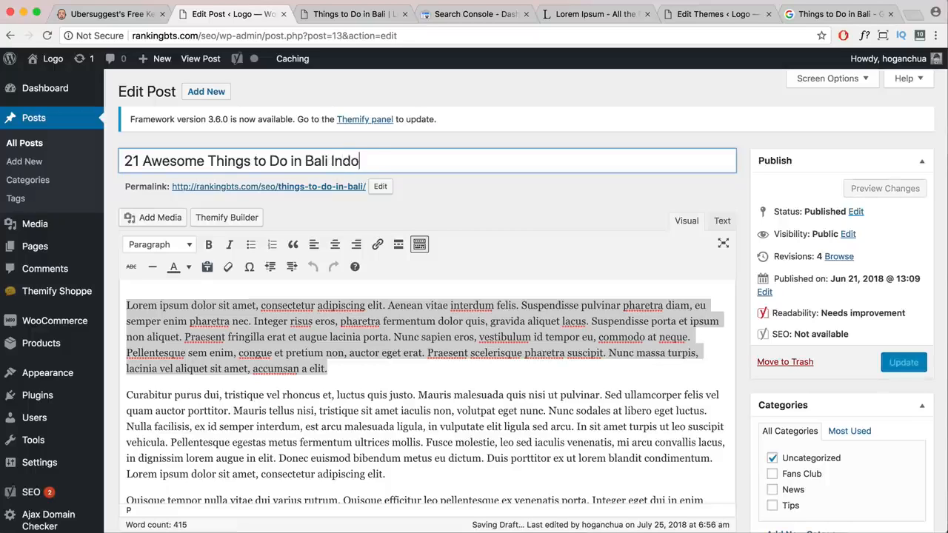
pyautogui.write('nesia')
pyautogui.moveTo(394, 160); pyautogui.dragTo(206, 161)
pyautogui.click(416, 159)
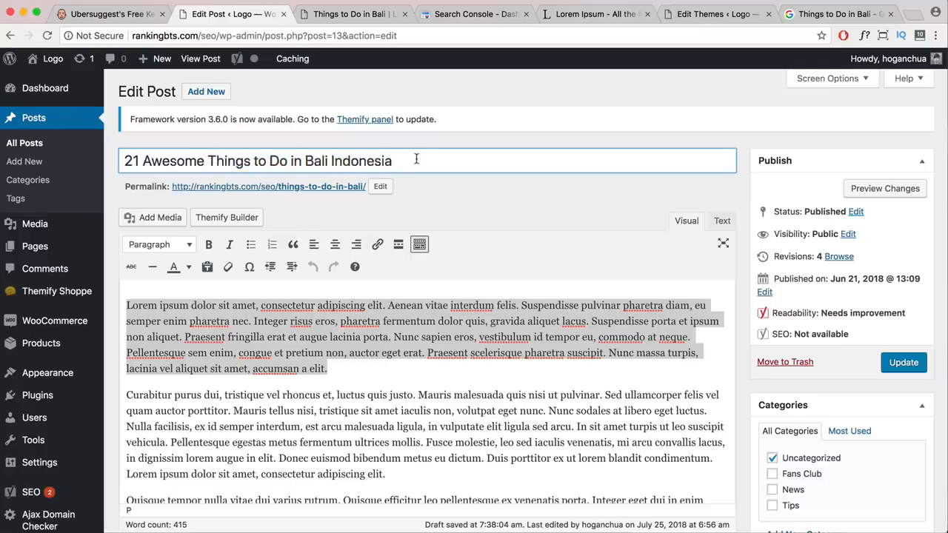
# Open the permalink slug for editing, compare it with the post title, and keep it as things-to-do-in-bali.
pyautogui.scroll(-1, 444, 196)
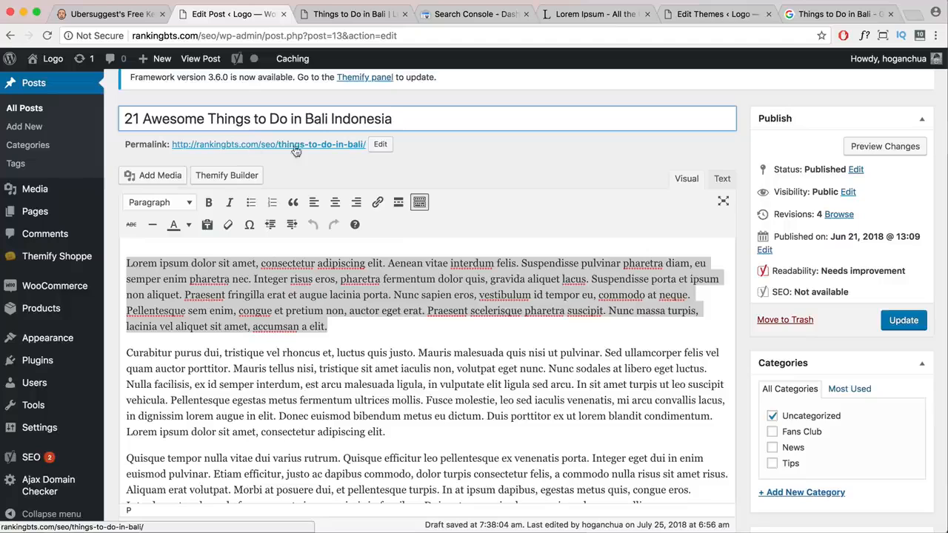
pyautogui.click(381, 144)
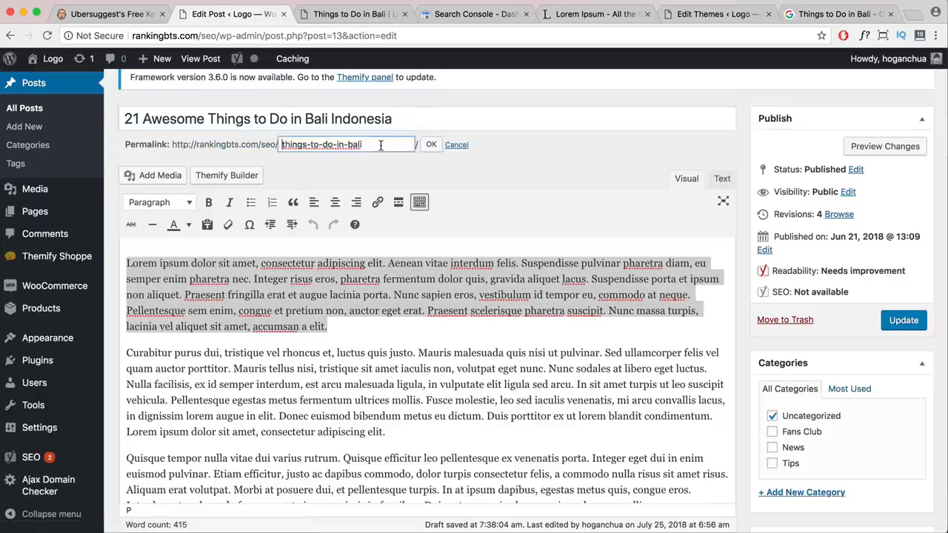
pyautogui.moveTo(366, 145); pyautogui.dragTo(255, 146)
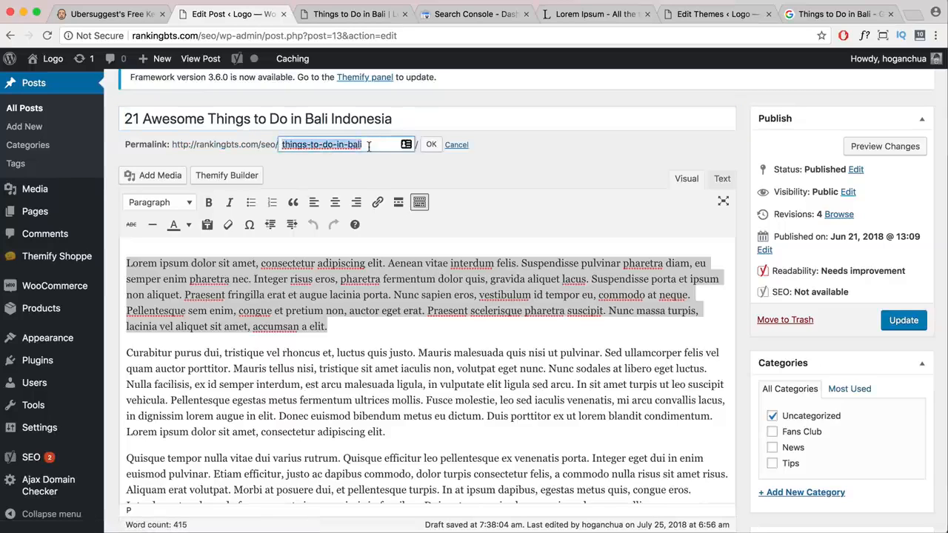
pyautogui.moveTo(420, 119); pyautogui.dragTo(34, 126)
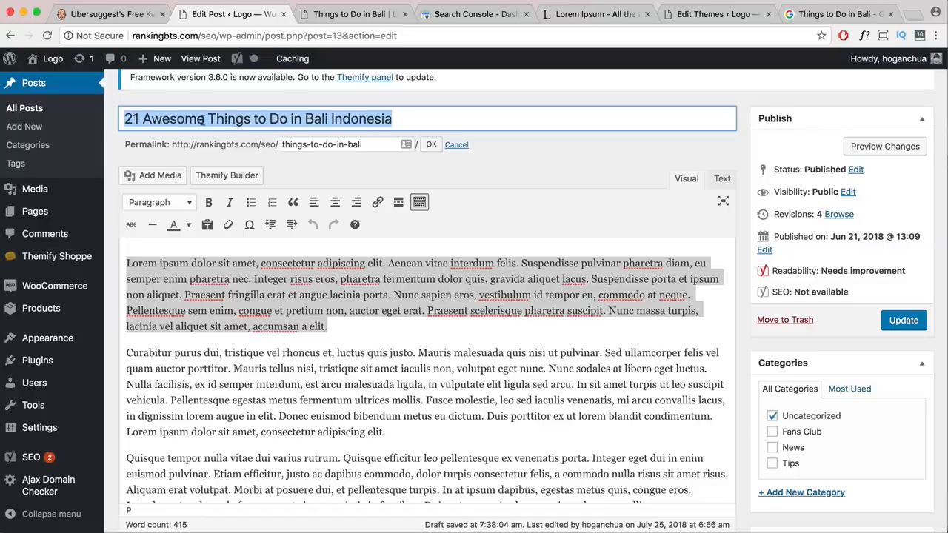
pyautogui.moveTo(203, 121); pyautogui.dragTo(125, 121)
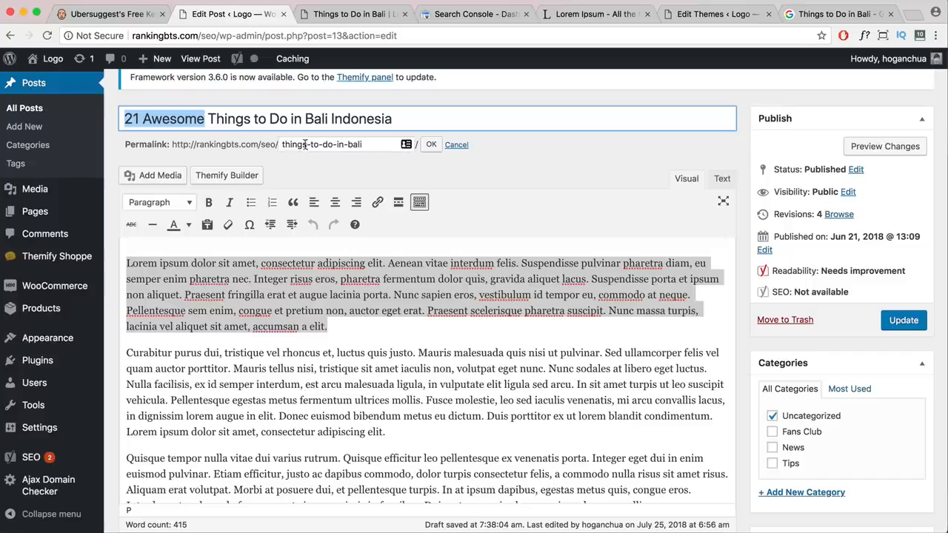
pyautogui.moveTo(203, 119); pyautogui.dragTo(109, 124)
pyautogui.moveTo(368, 144); pyautogui.dragTo(281, 145)
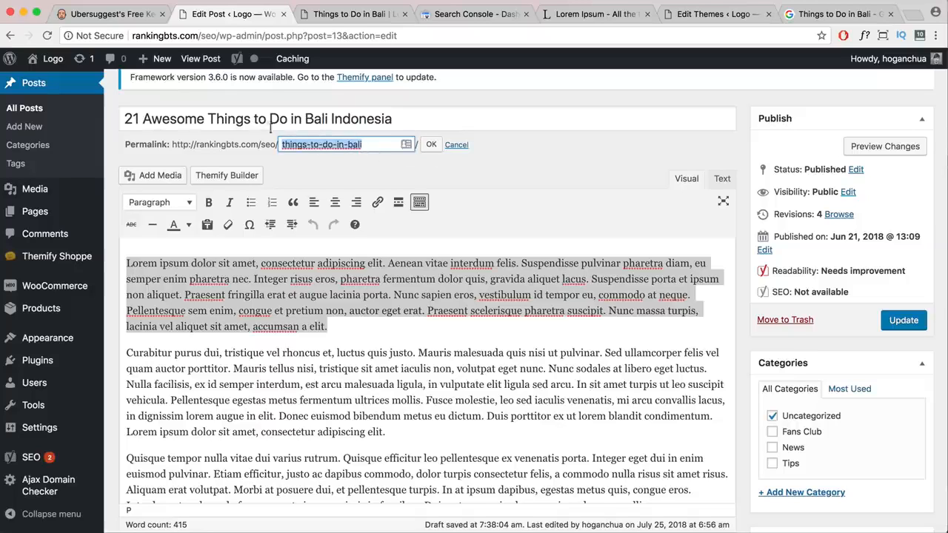
pyautogui.click(431, 144)
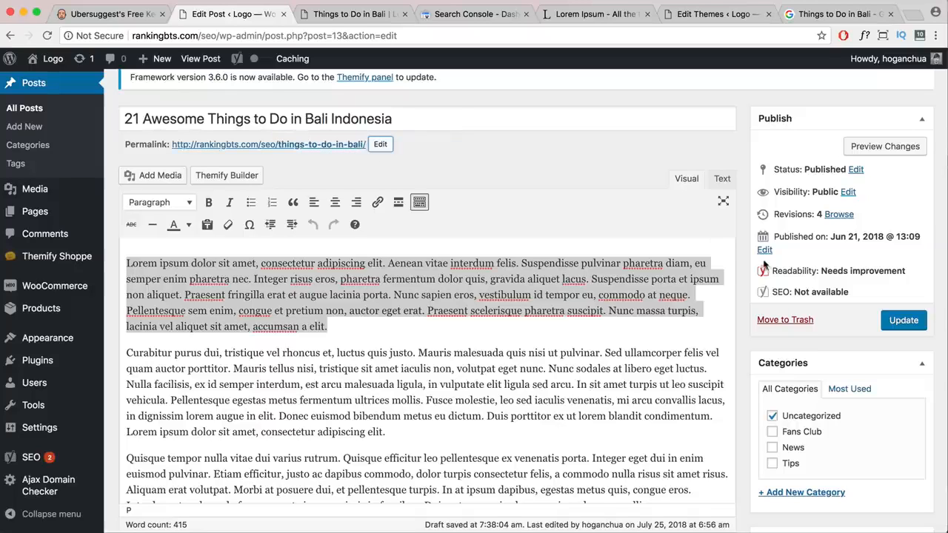
# Set the post's Yoast SEO focus keyword to "Things to do in bali".
pyautogui.scroll(-3, 454, 225)
pyautogui.scroll(4, 428, 226)
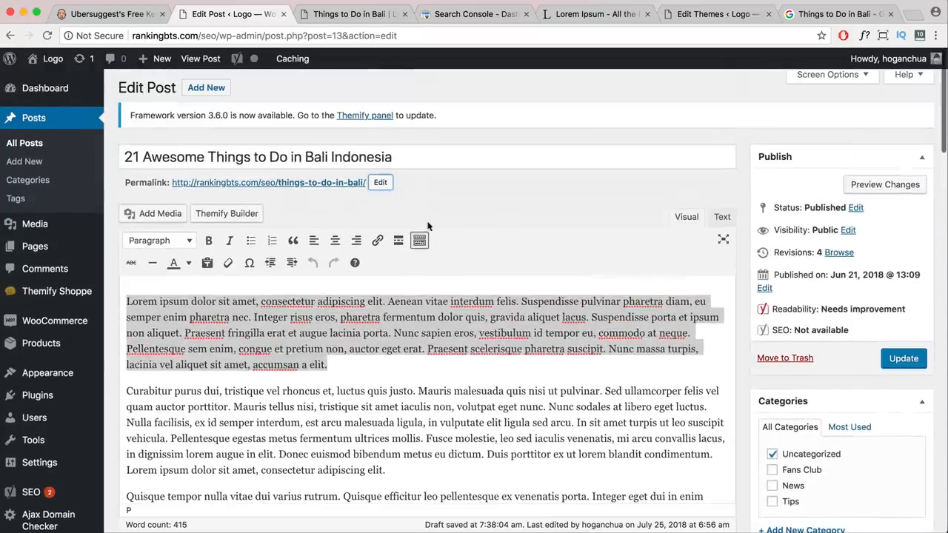
pyautogui.click(363, 364)
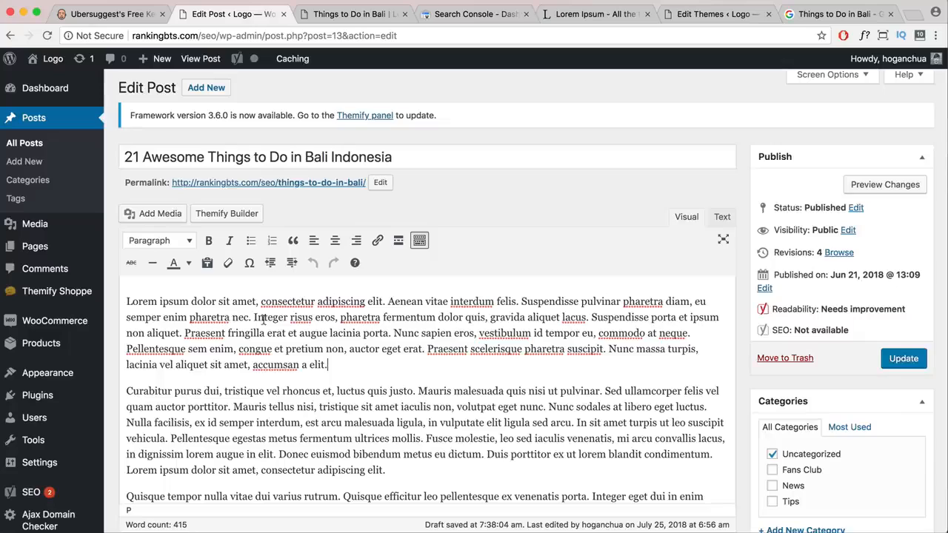
pyautogui.scroll(-20, 293, 326)
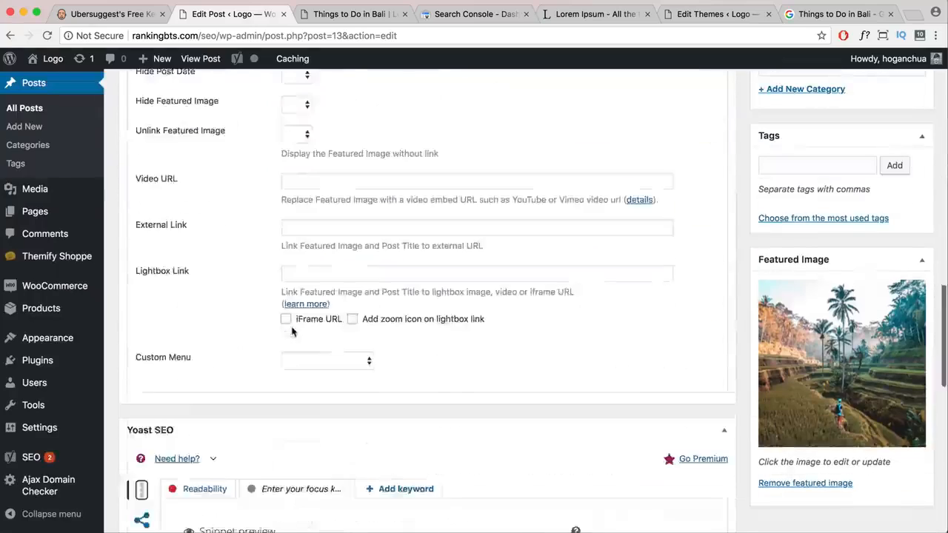
pyautogui.scroll(-2, 293, 331)
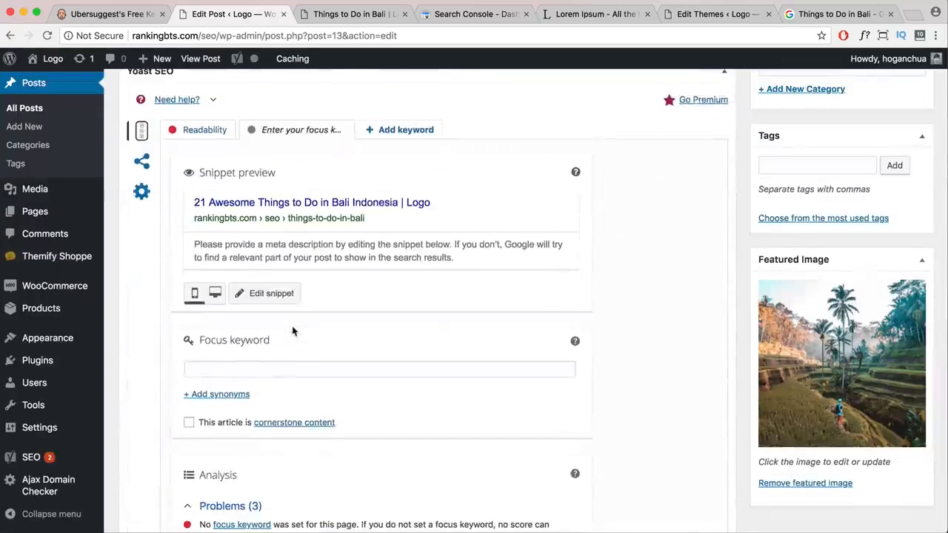
pyautogui.scroll(1, 293, 331)
pyautogui.click(271, 392)
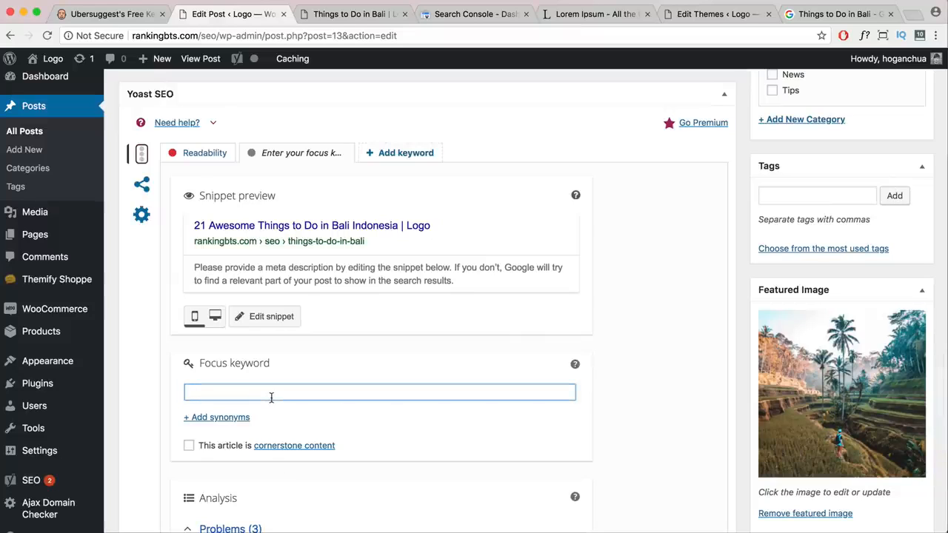
pyautogui.write('Things to do in b')
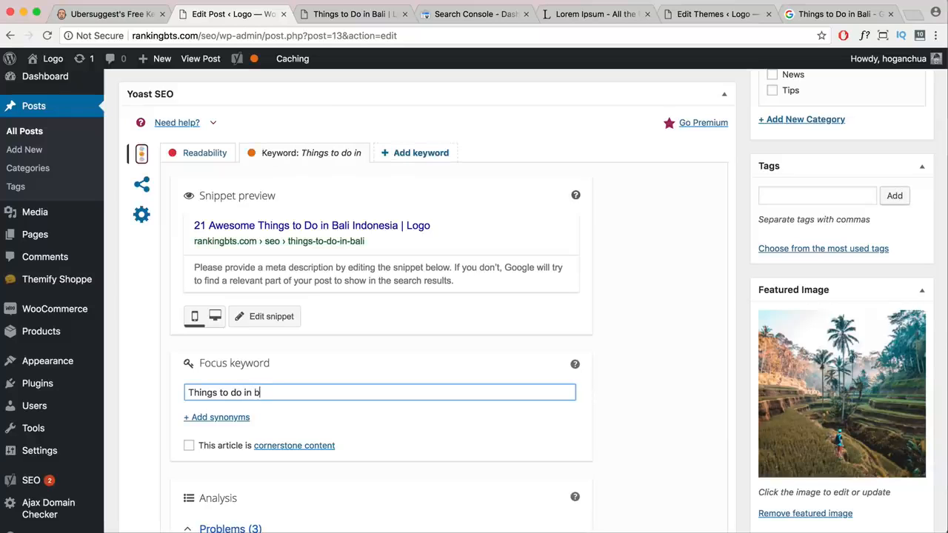
pyautogui.write('ali')
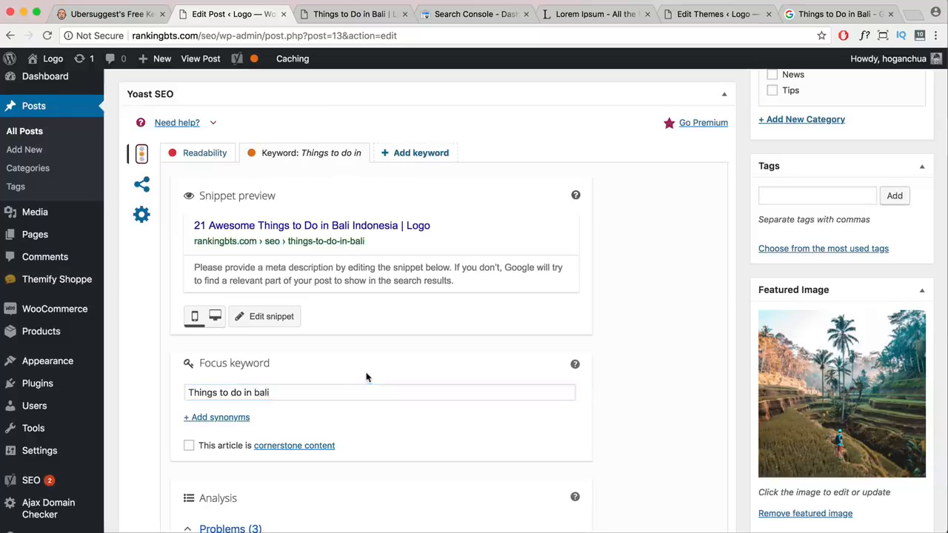
# Replace the opening words of the first paragraph with "In this post, I'll be giving you my top 21 awesome things to do in Bali indonesia".
pyautogui.scroll(-5, 355, 385)
pyautogui.scroll(-1, 273, 354)
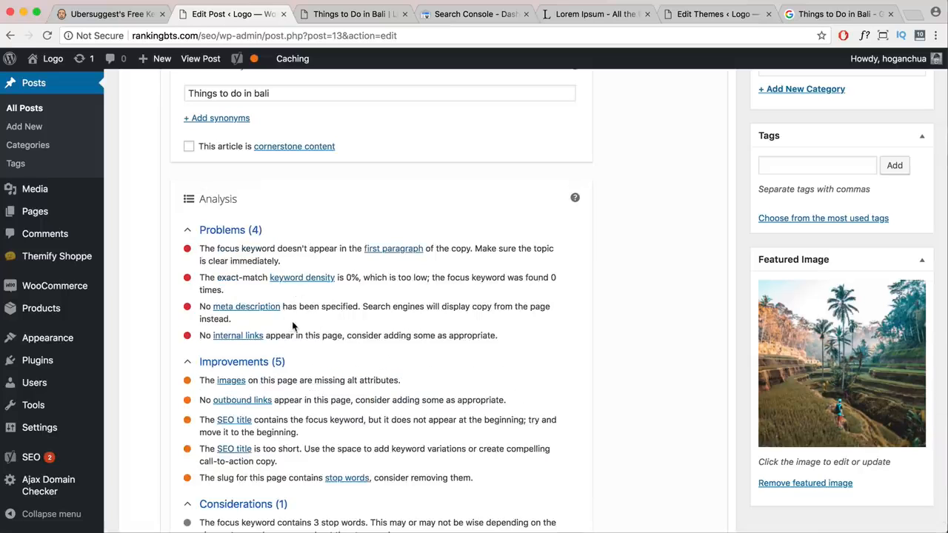
pyautogui.scroll(15, 292, 326)
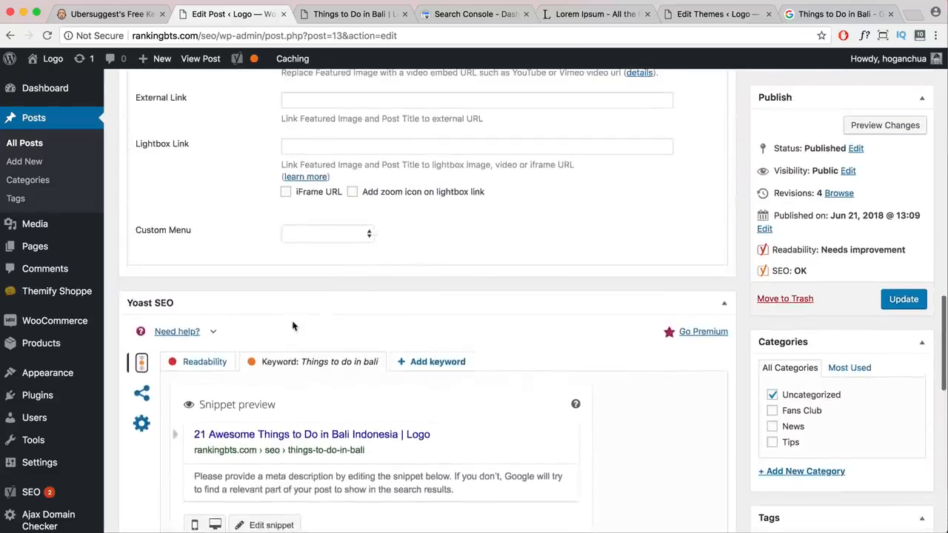
pyautogui.scroll(20, 293, 322)
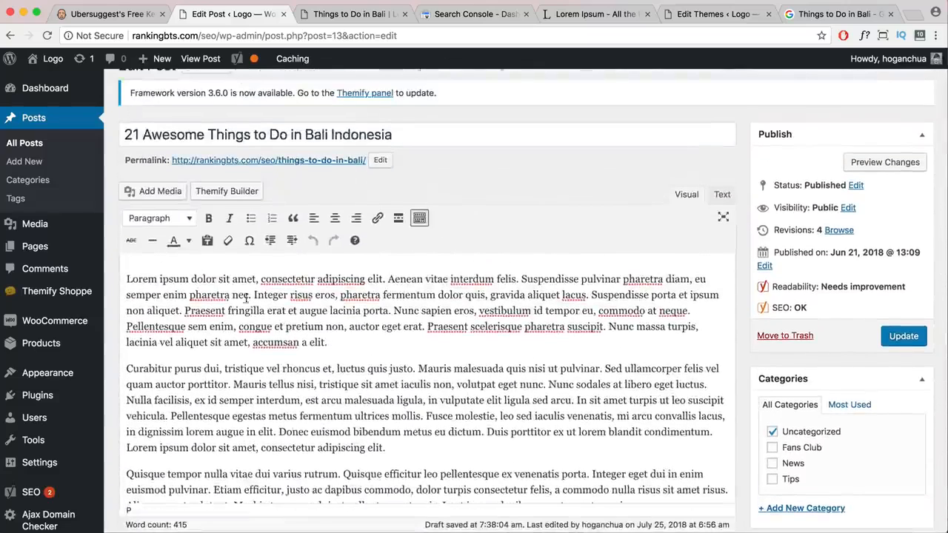
pyautogui.moveTo(260, 280); pyautogui.dragTo(381, 280)
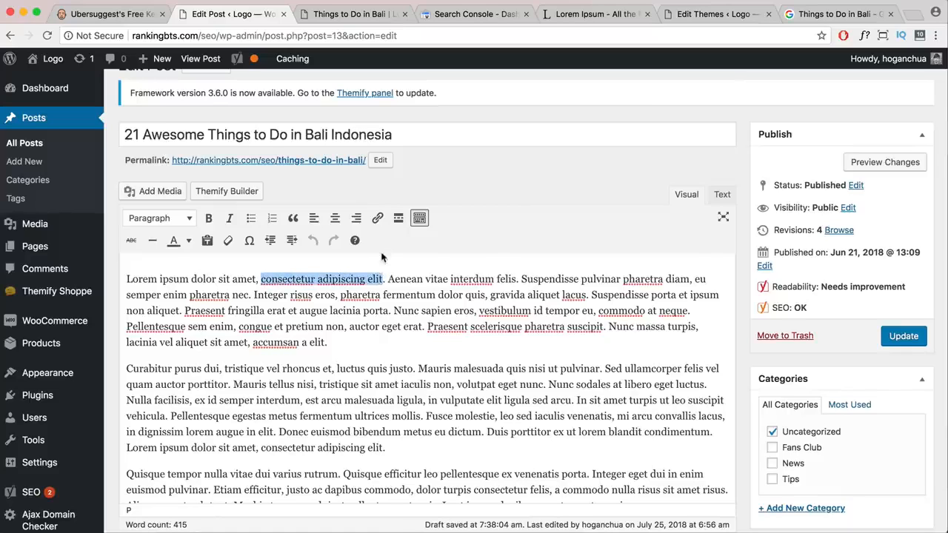
pyautogui.press('BackSpace')
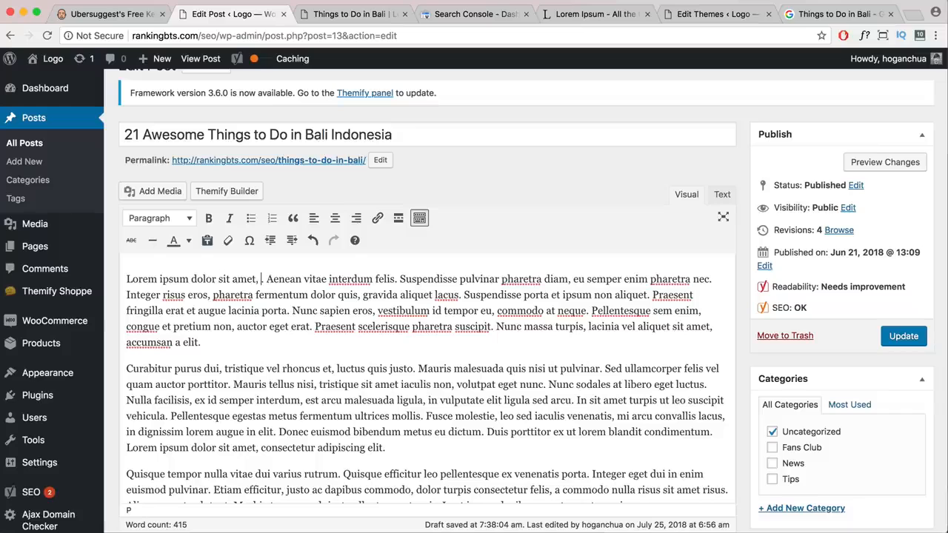
pyautogui.moveTo(259, 279); pyautogui.dragTo(126, 280)
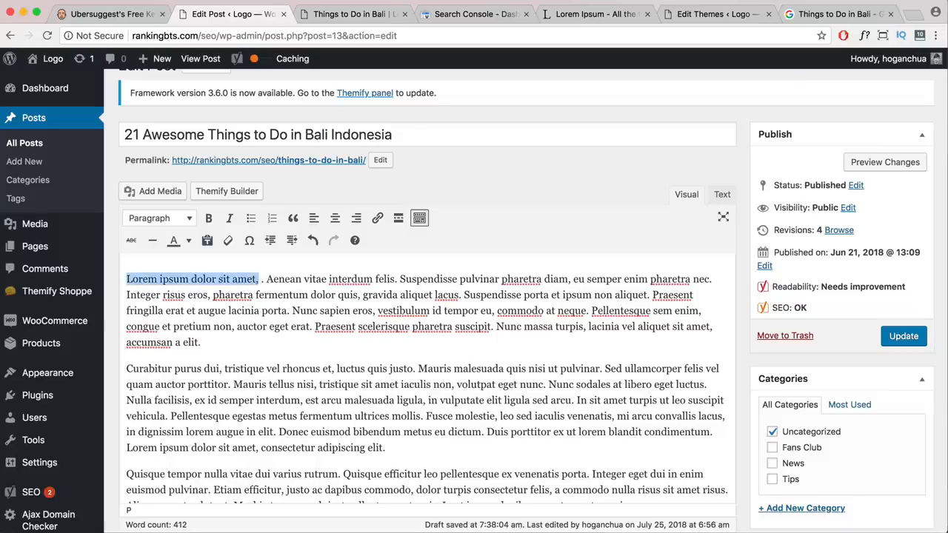
pyautogui.write('In this')
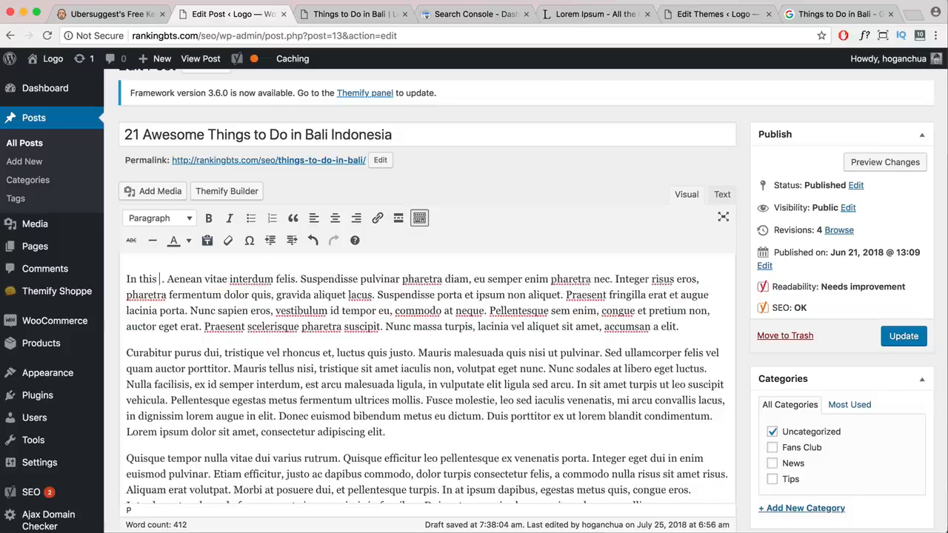
pyautogui.write(' post')
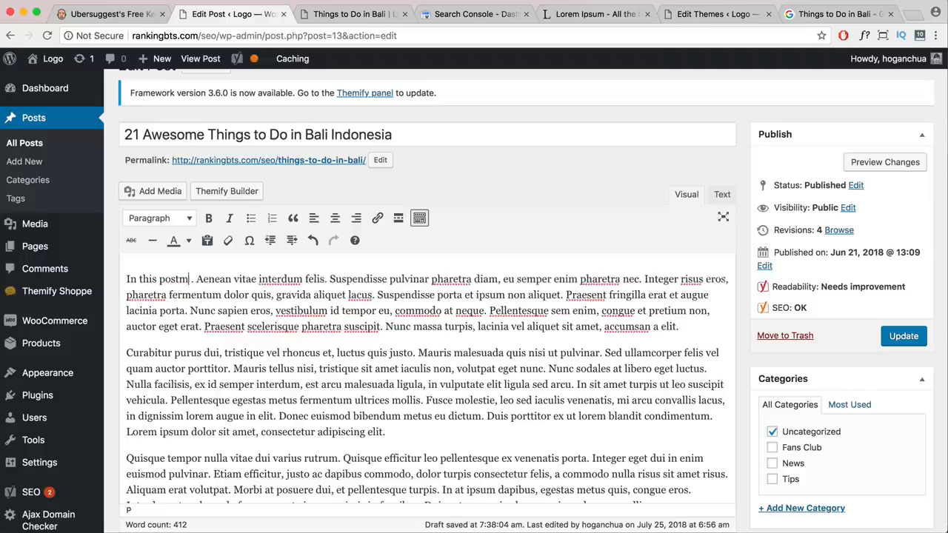
pyautogui.press('Right')
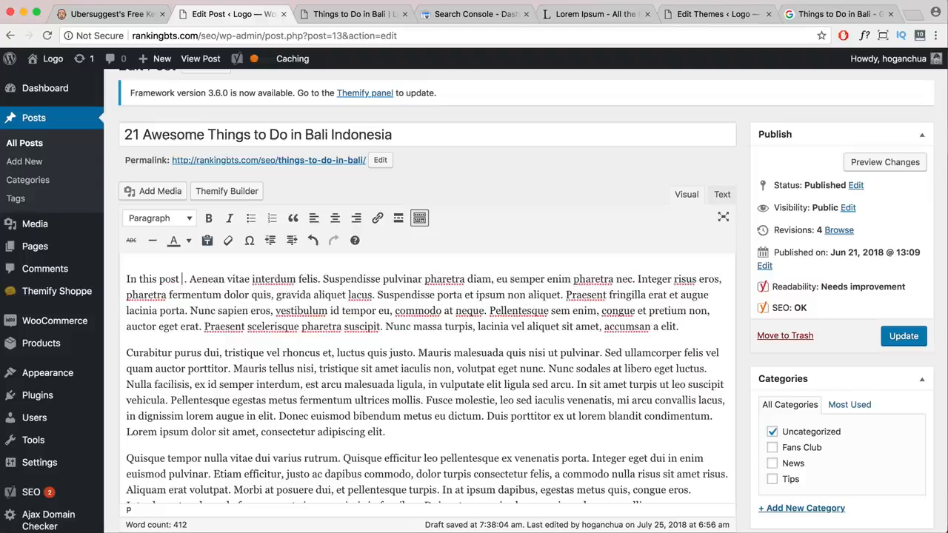
pyautogui.write("I'll be givin")
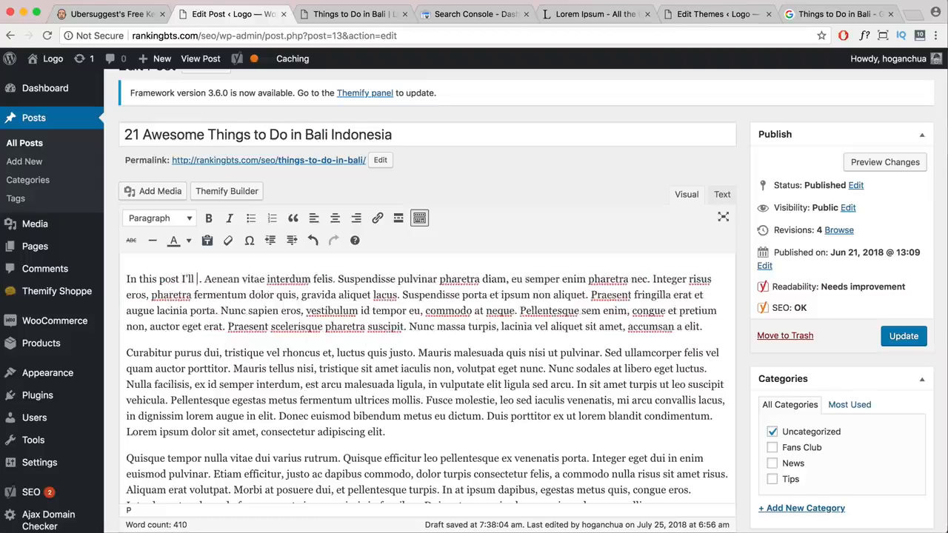
pyautogui.write('g you my')
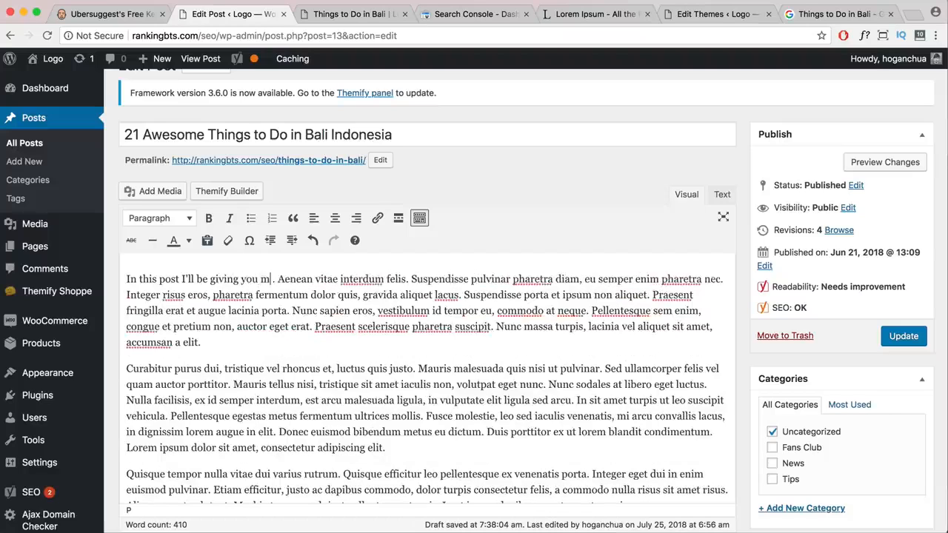
pyautogui.write(' top 2')
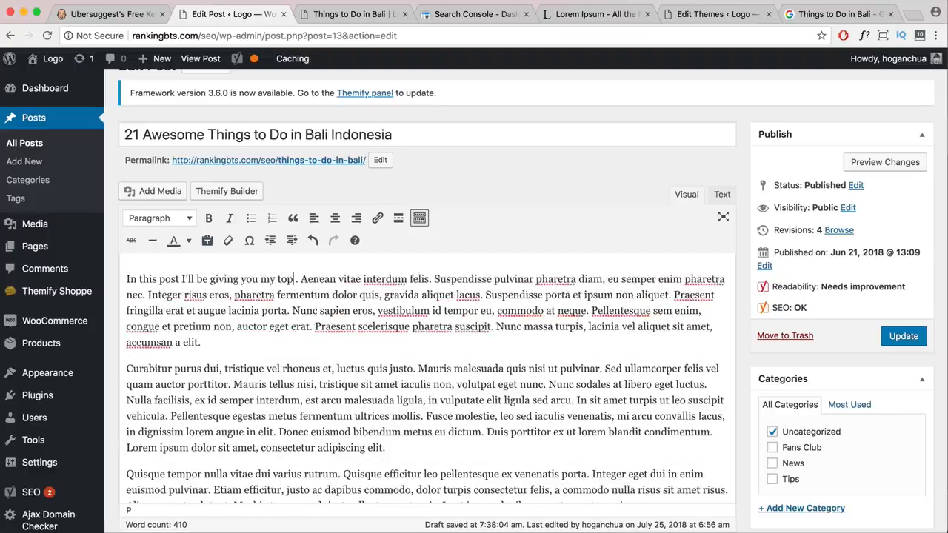
pyautogui.write('1 a')
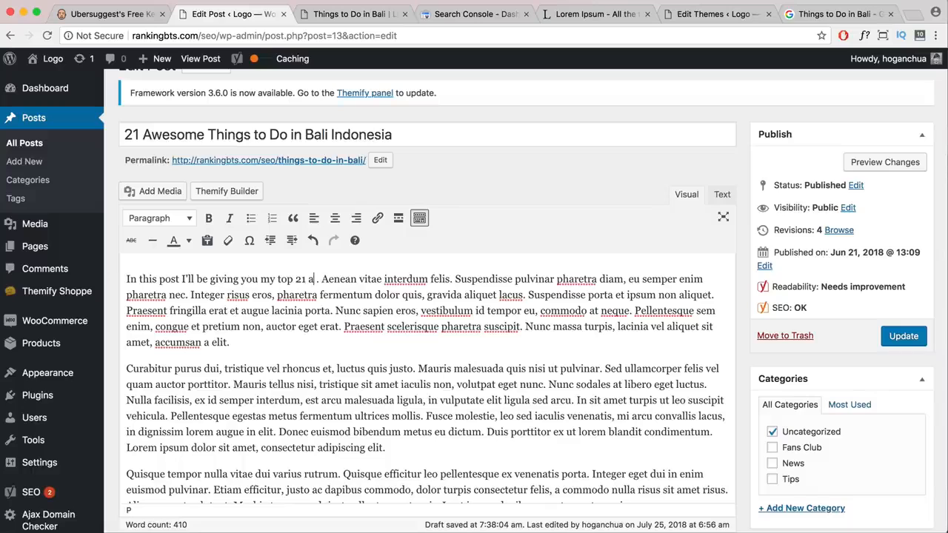
pyautogui.write('wesome things')
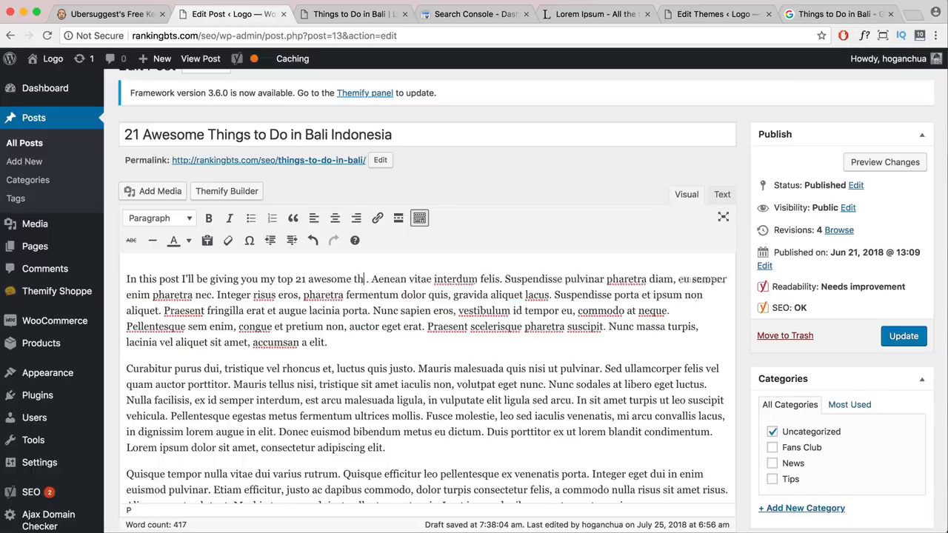
pyautogui.write(' to do in Bali in ')
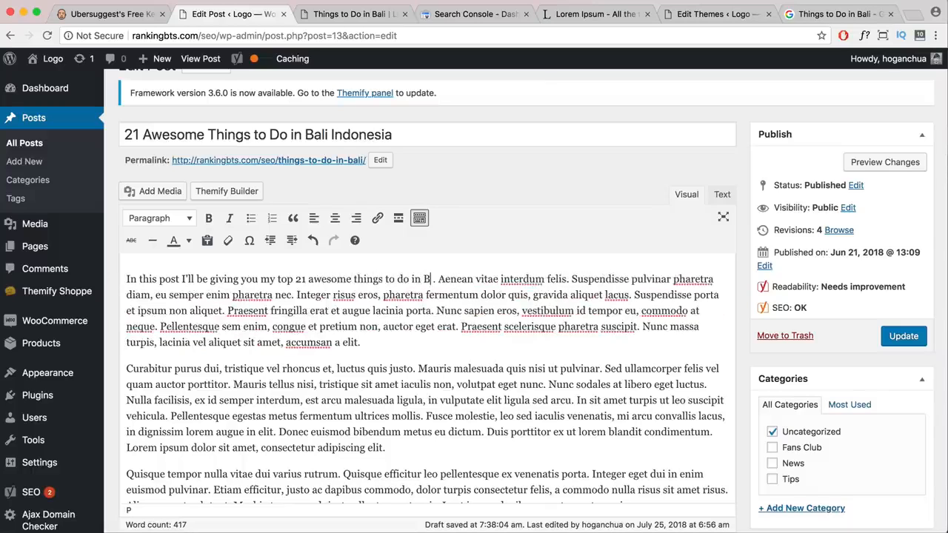
pyautogui.write('donesia')
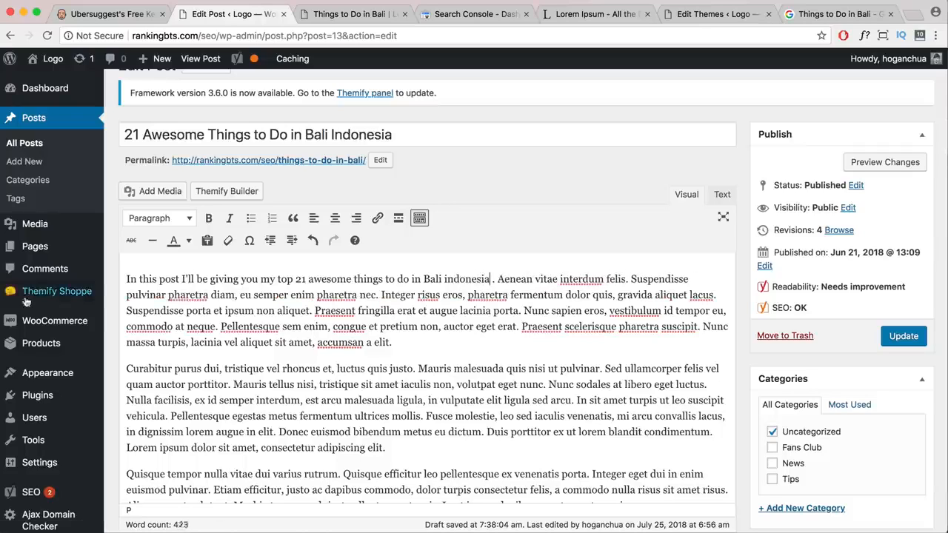
pyautogui.click(180, 279)
pyautogui.write(',')
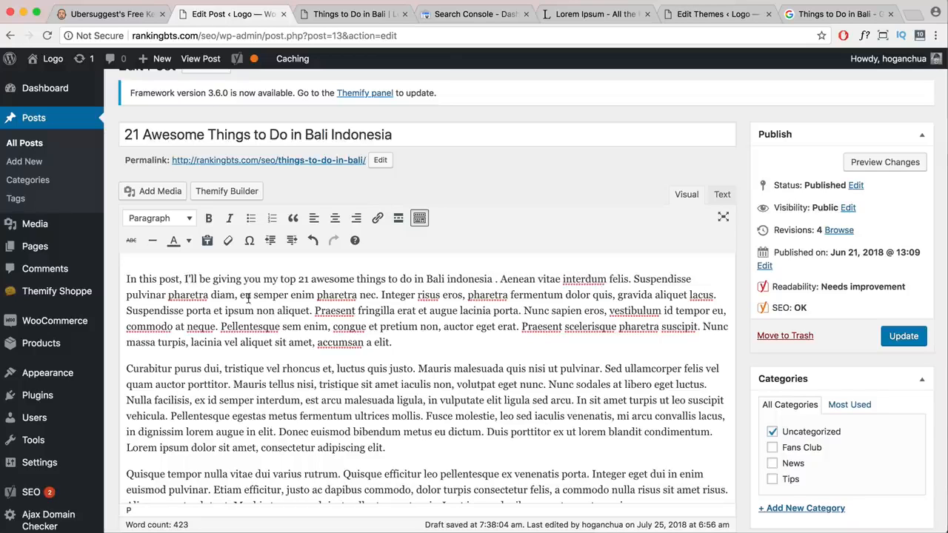
pyautogui.moveTo(495, 279); pyautogui.dragTo(234, 281)
pyautogui.click(349, 284)
# Examine the good results, improvements and problems in the Yoast SEO analysis, and check the post's body paragraphs for use of the focus keyword.
pyautogui.scroll(-5, 378, 311)
pyautogui.scroll(-15, 377, 328)
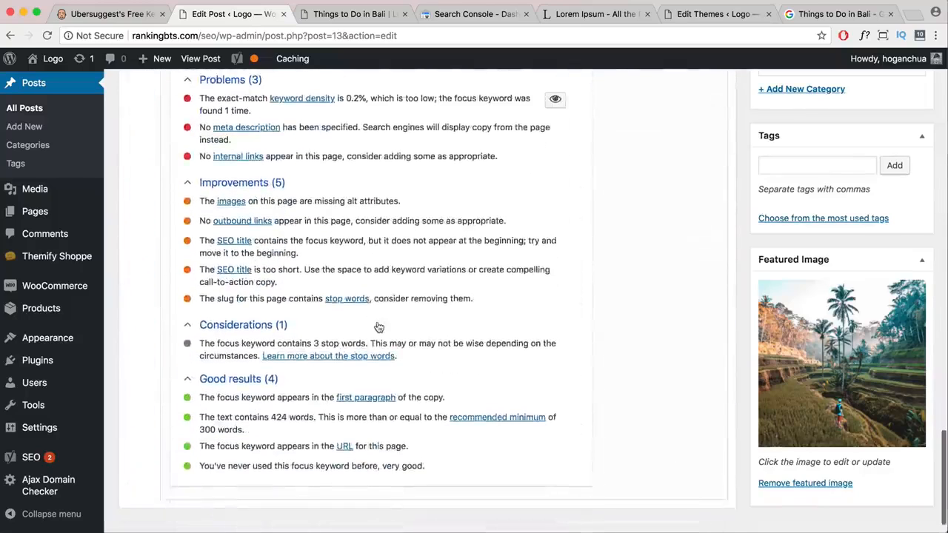
pyautogui.moveTo(198, 400); pyautogui.dragTo(446, 402)
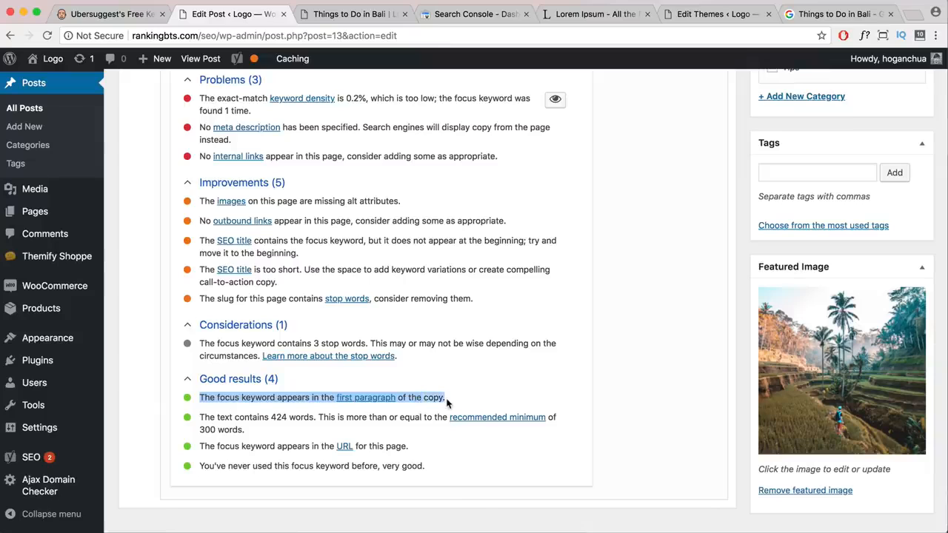
pyautogui.scroll(2, 446, 403)
pyautogui.moveTo(478, 375); pyautogui.dragTo(198, 277)
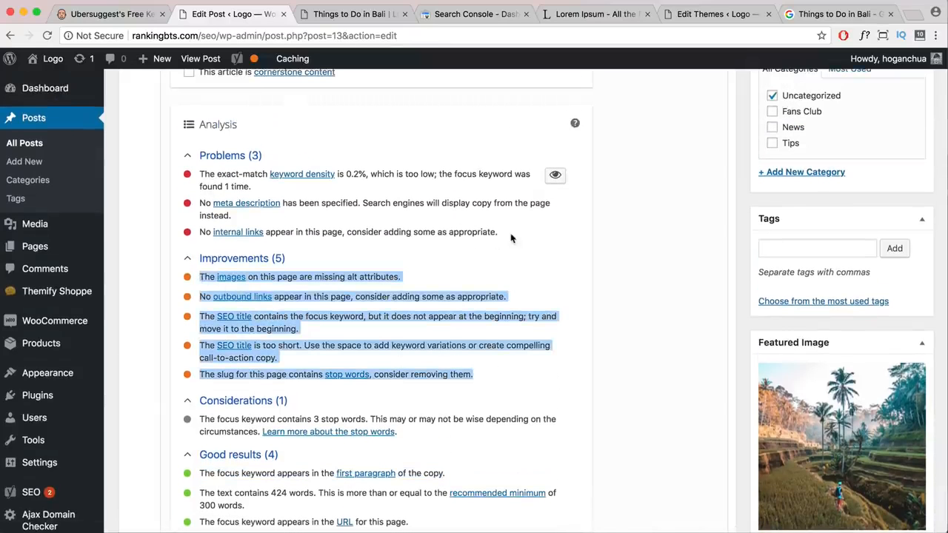
pyautogui.moveTo(509, 237); pyautogui.dragTo(203, 174)
pyautogui.click(224, 185)
pyautogui.scroll(2, 282, 198)
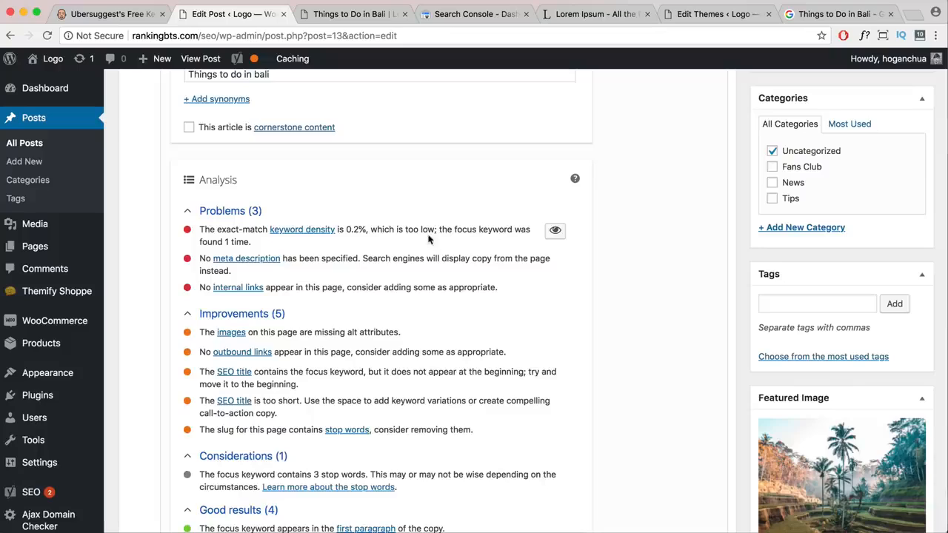
pyautogui.scroll(15, 433, 239)
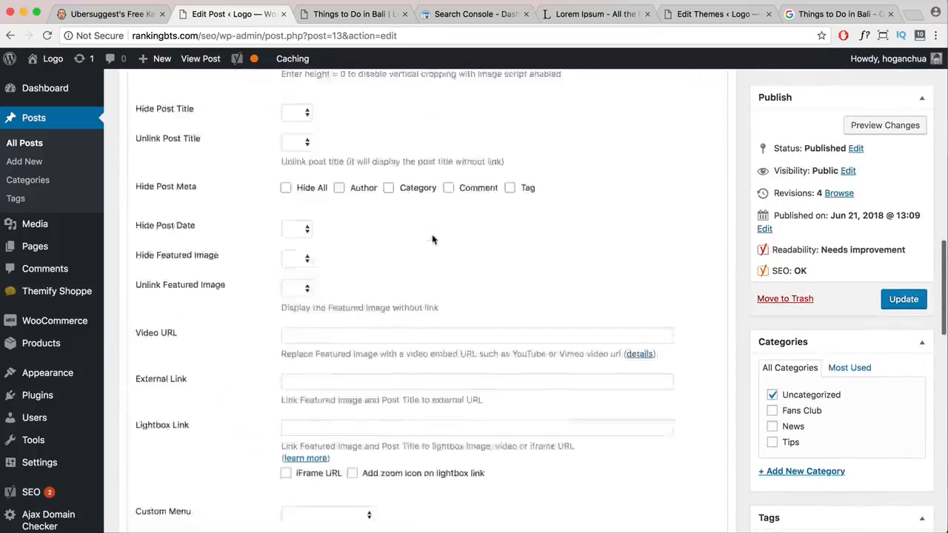
pyautogui.scroll(3, 432, 234)
pyautogui.tripleClick(290, 296)
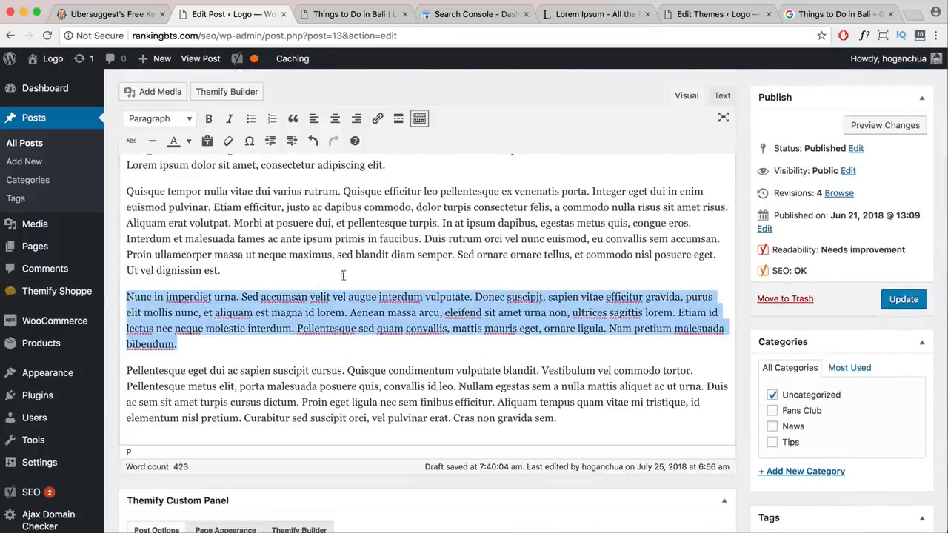
pyautogui.click(363, 250)
pyautogui.scroll(6, 367, 255)
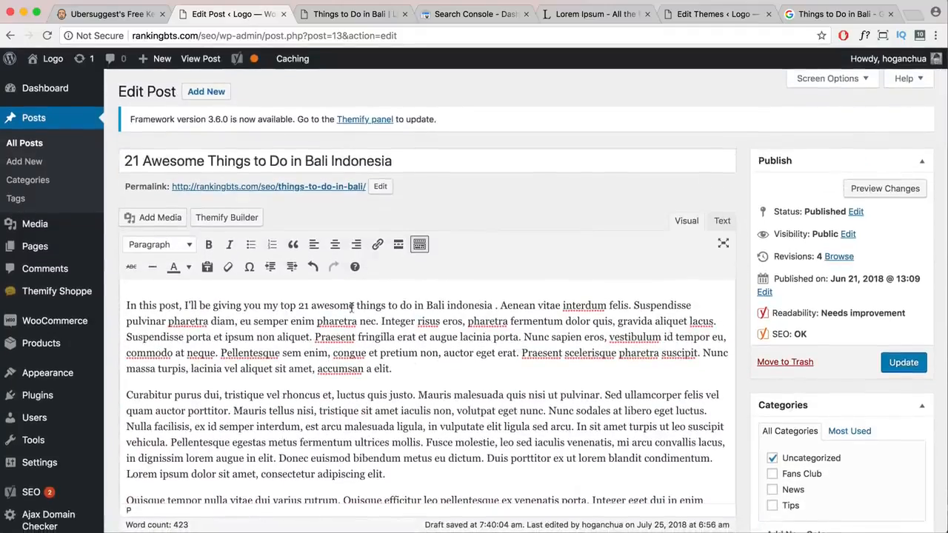
# Review the problems and improvements in the Yoast SEO analysis, and check the snippet preview's title and description.
pyautogui.scroll(-15, 370, 400)
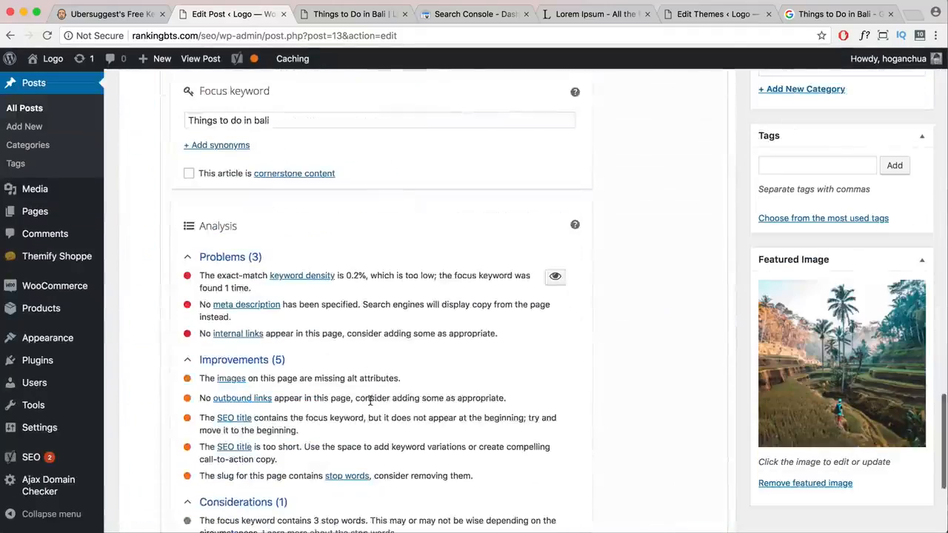
pyautogui.scroll(1, 254, 311)
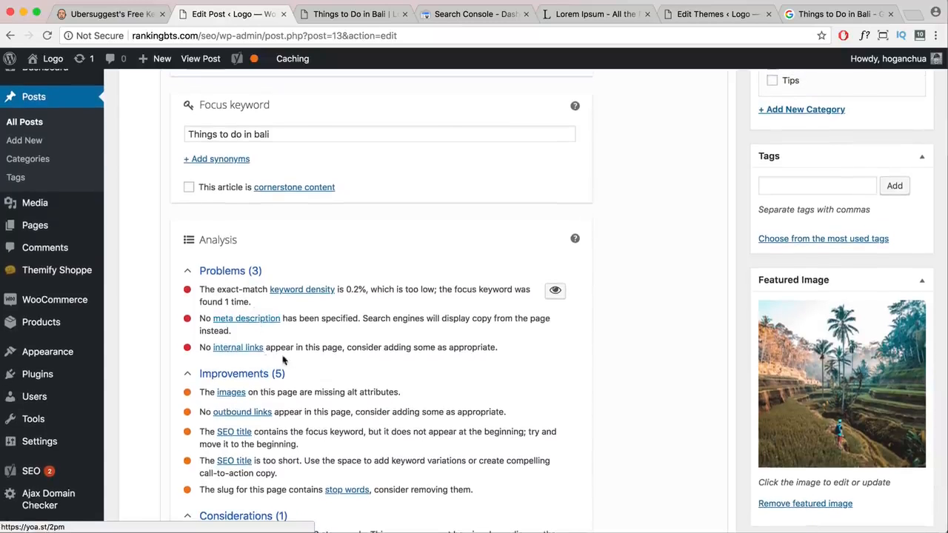
pyautogui.scroll(4, 272, 358)
pyautogui.scroll(2, 265, 428)
pyautogui.scroll(5, 265, 428)
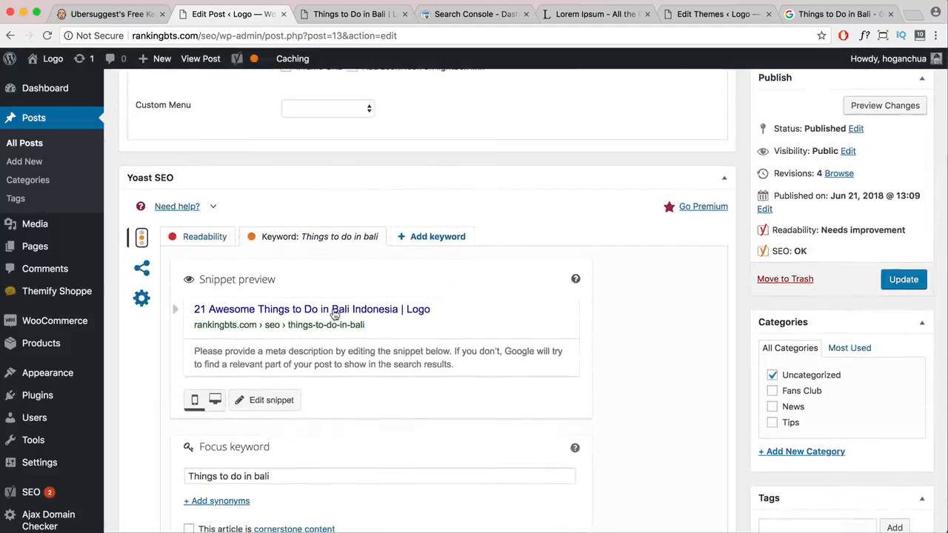
# Open the Yoast SEO snippet for editing and inspect the Site title variable in the SEO title.
pyautogui.click(281, 398)
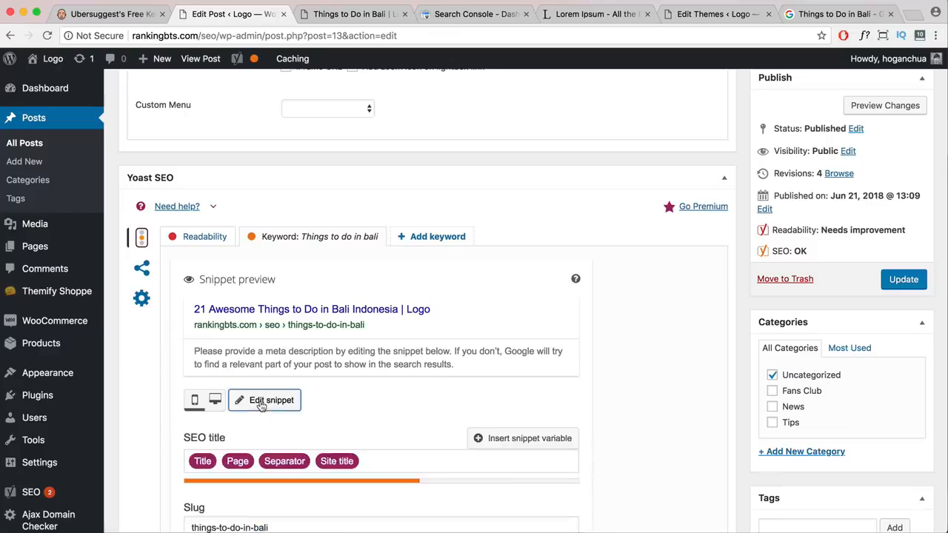
pyautogui.scroll(-3, 283, 395)
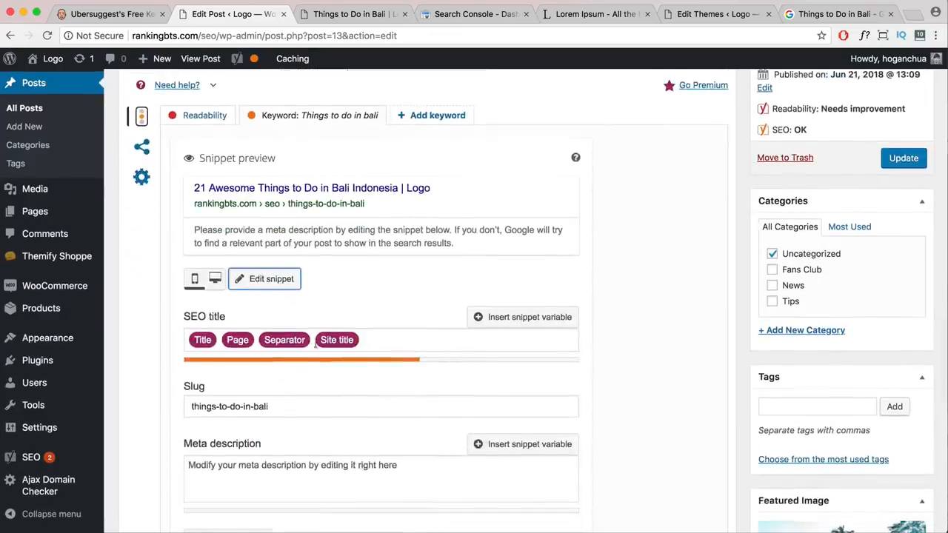
pyautogui.doubleClick(343, 340)
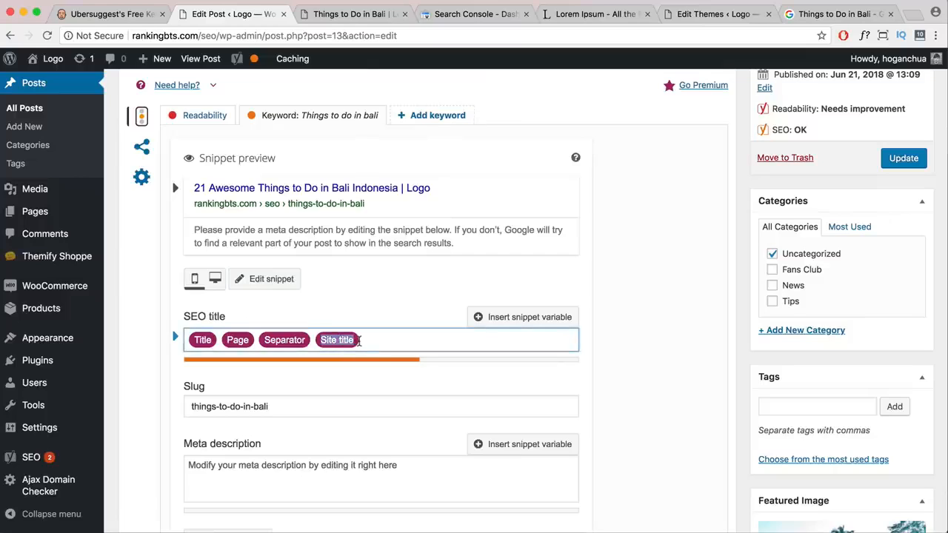
pyautogui.click(362, 340)
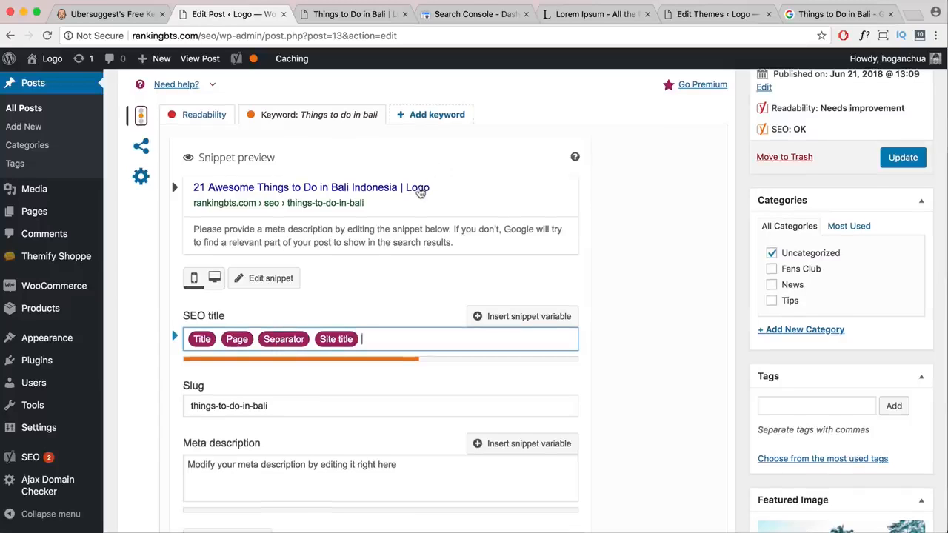
# Examine the descriptions of competing pages in the Google results for Things to Do in Bali, and return to the post's empty meta description.
pyautogui.scroll(-1, 392, 407)
pyautogui.click(413, 450)
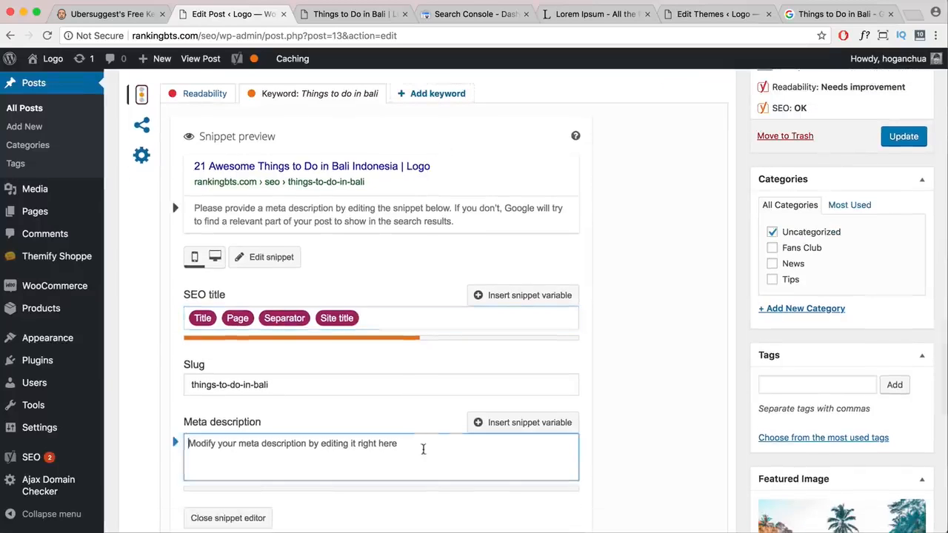
pyautogui.click(839, 21)
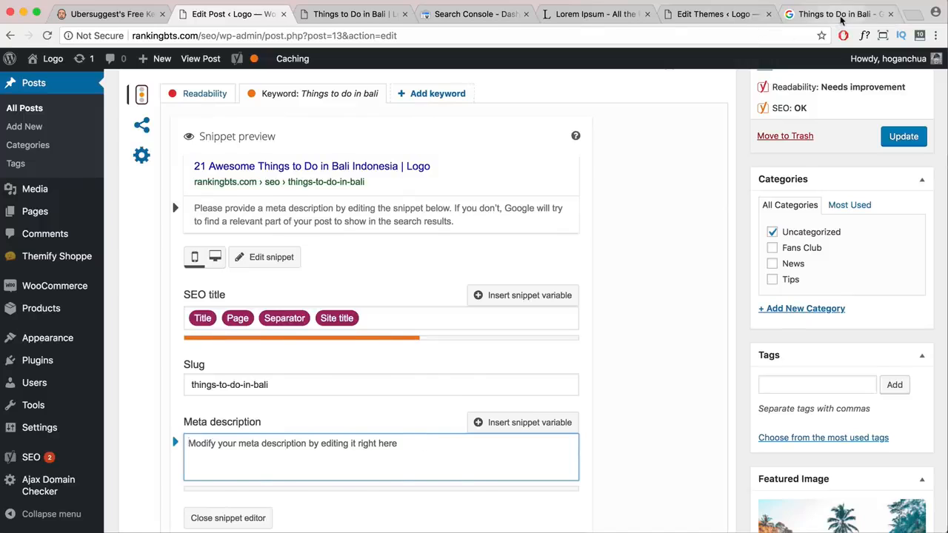
pyautogui.moveTo(336, 337); pyautogui.dragTo(102, 331)
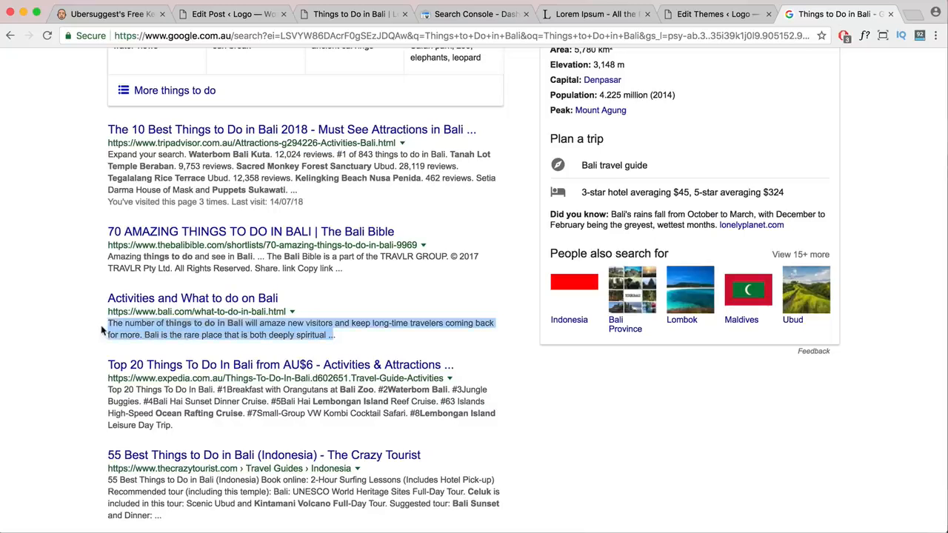
pyautogui.moveTo(344, 271); pyautogui.dragTo(101, 265)
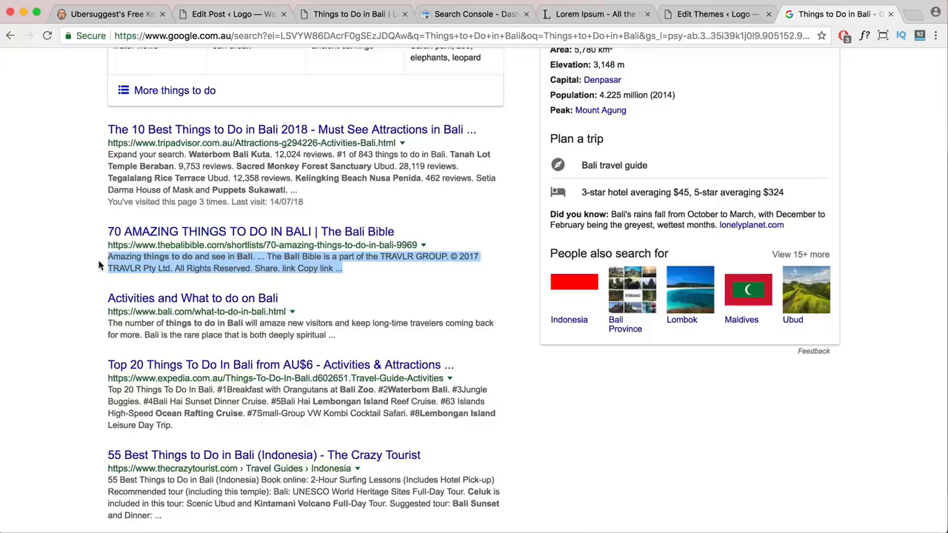
pyautogui.click(683, 15)
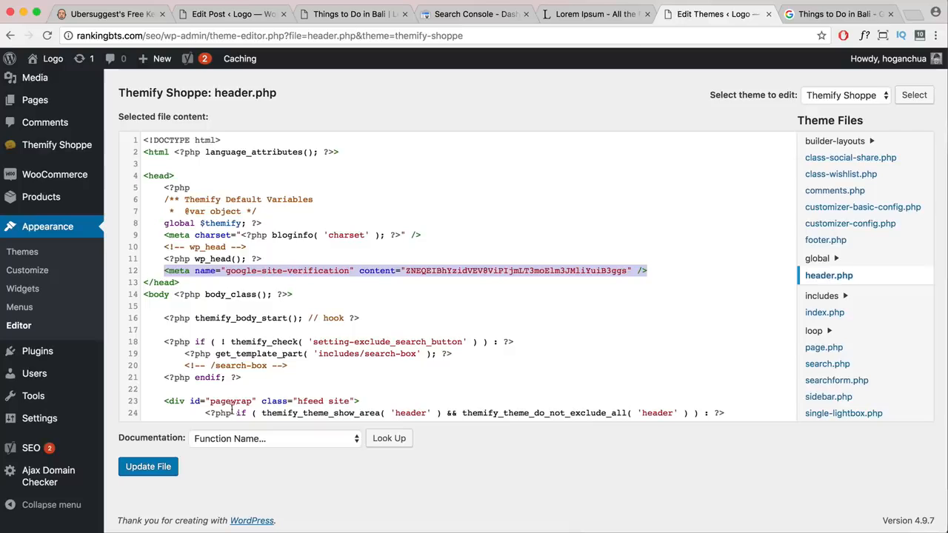
pyautogui.click(254, 14)
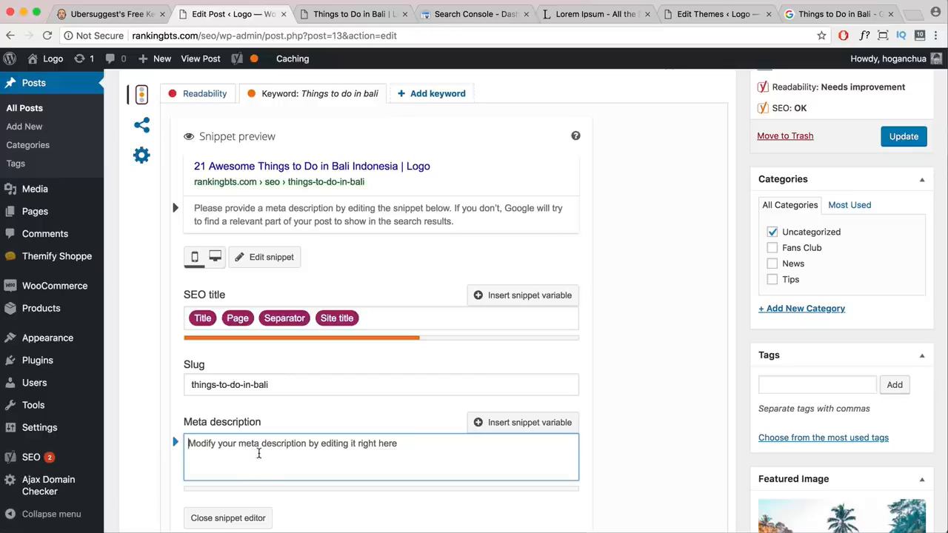
# Begin the meta description with "Thinking of Visiting Bali? Don't go before you read this amazing guide for".
pyautogui.write('Thinking of ')
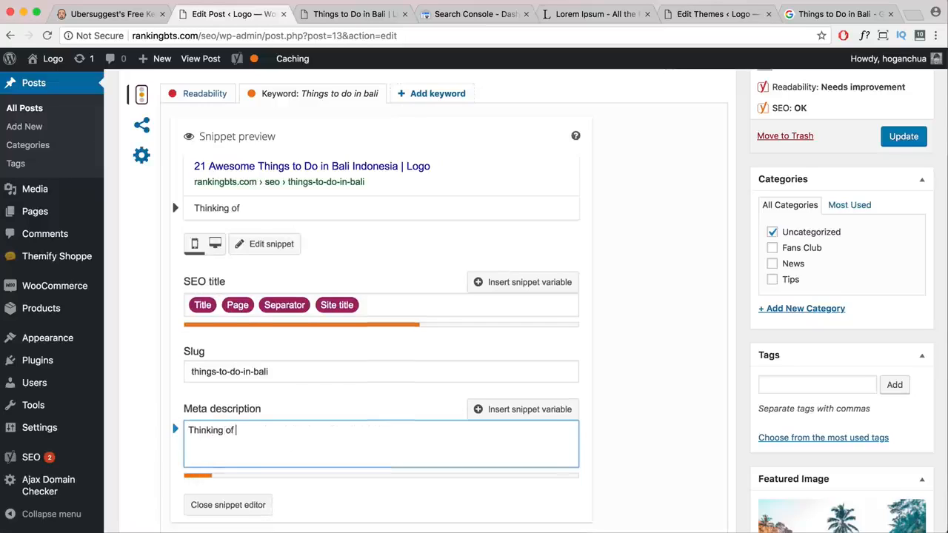
pyautogui.write("Visiting Bali? Don't go ")
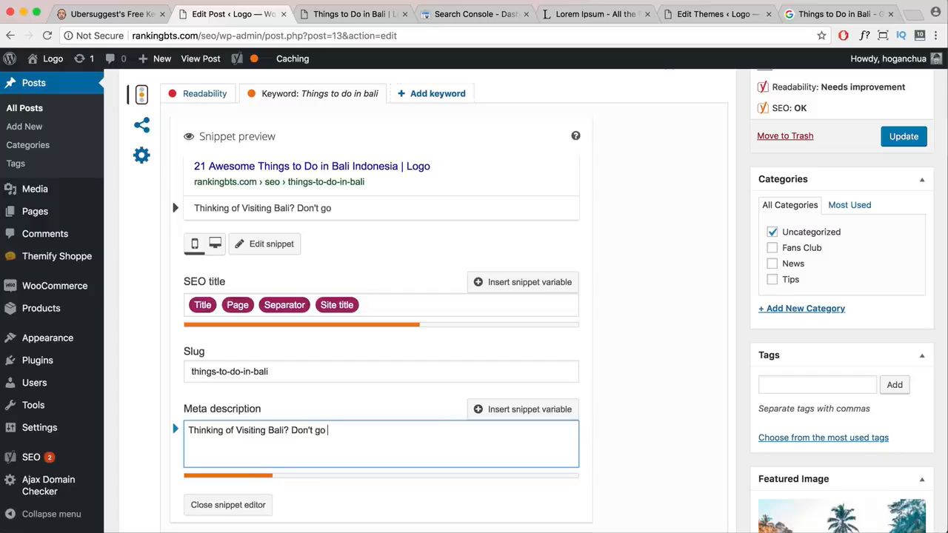
pyautogui.write('before you read this amazing')
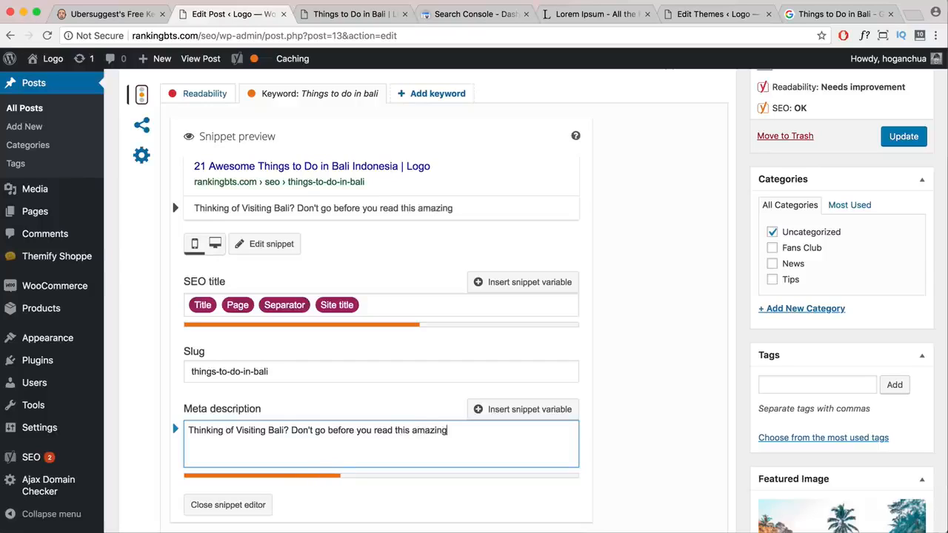
pyautogui.write('guide for')
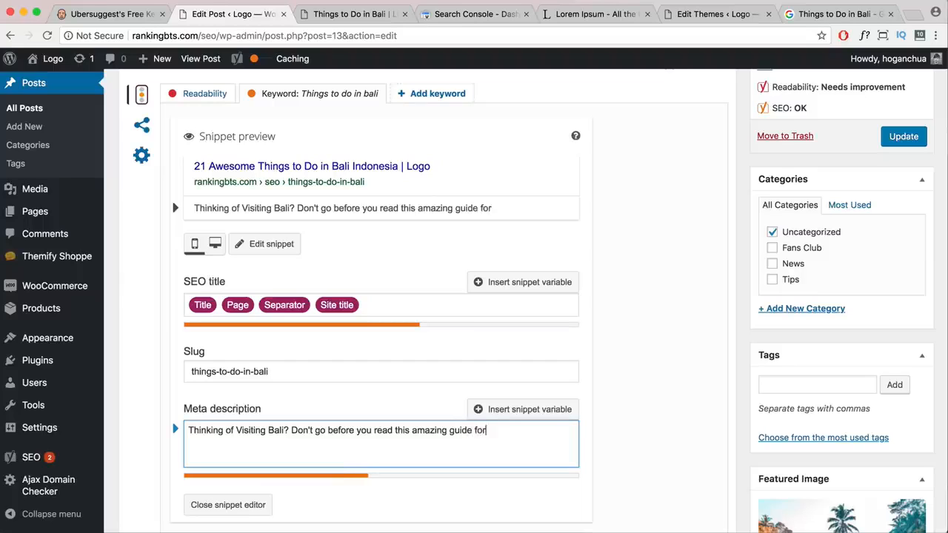
# Complete the meta description with "the best 21 things to do in Bali, Indonesia. Read more here.".
pyautogui.write(' the bes')
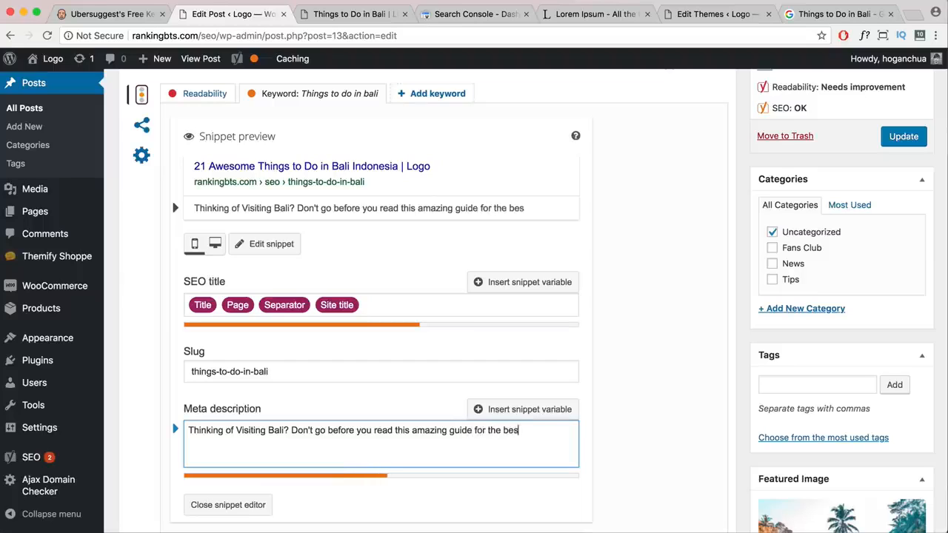
pyautogui.write('t 21 things to ')
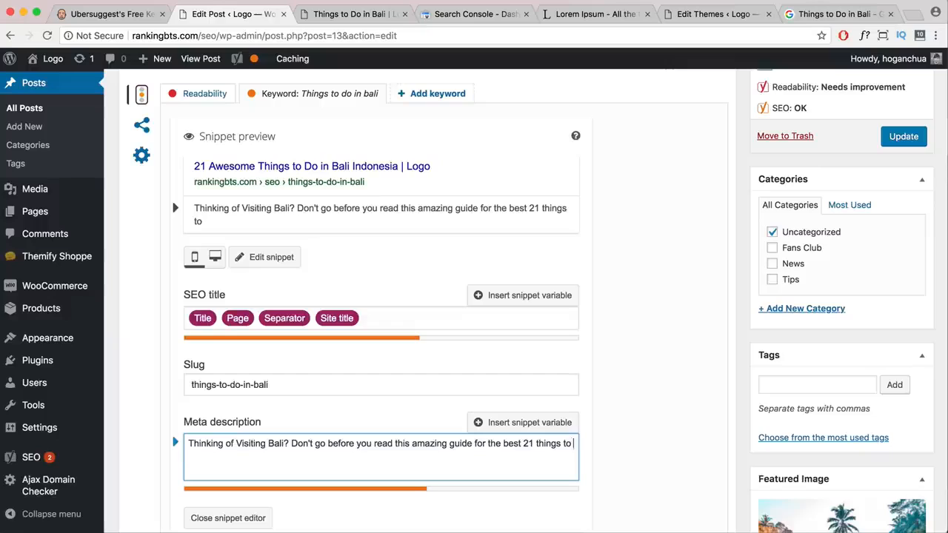
pyautogui.write('do in Balim')
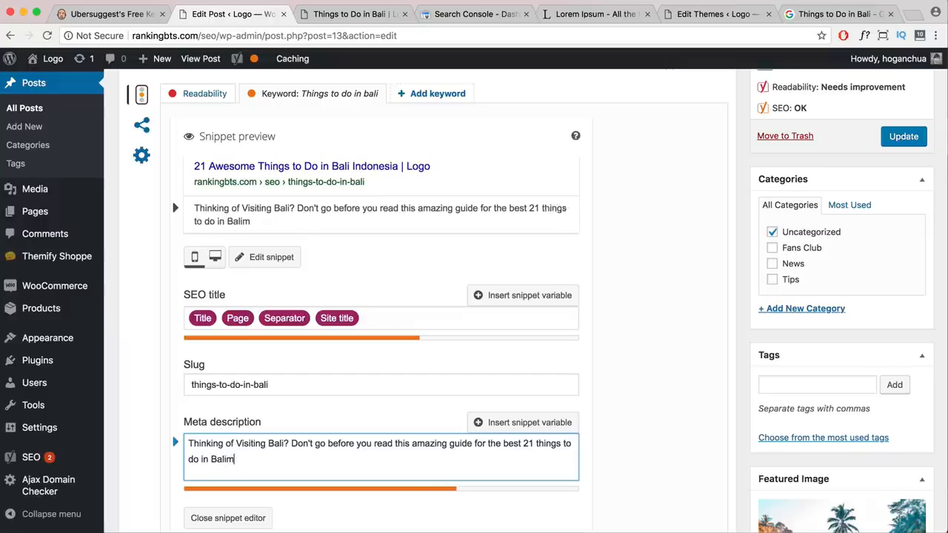
pyautogui.press('BackSpace')
pyautogui.write(', Indonesia')
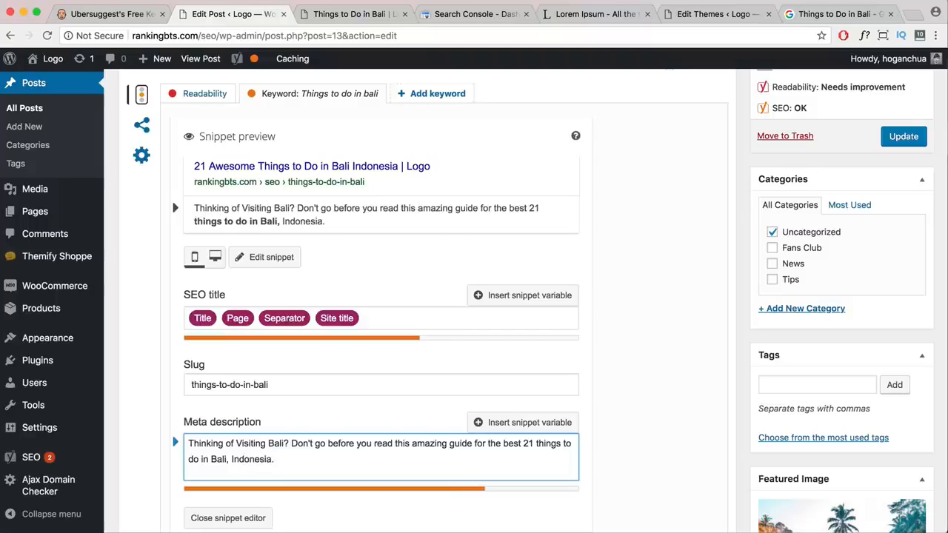
pyautogui.write('. Read more here.')
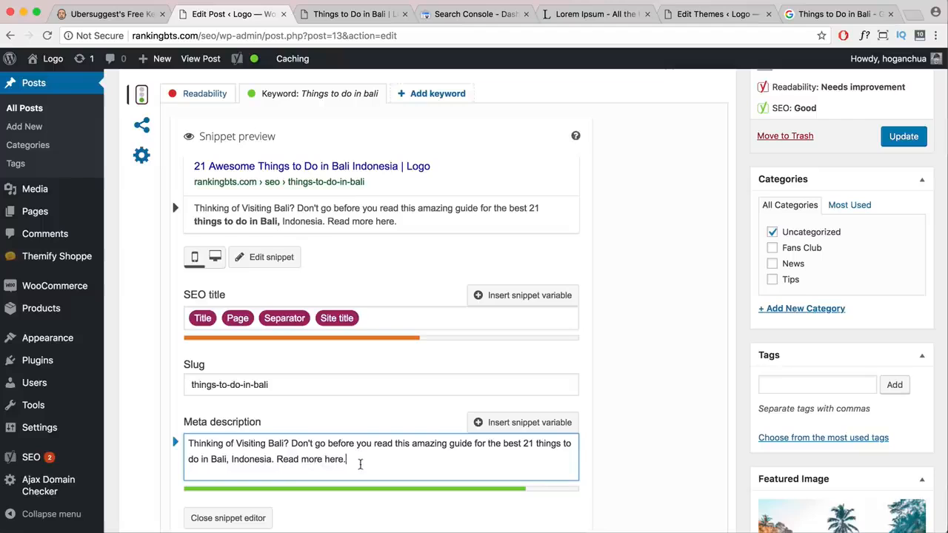
# Compare the meta description with the Blog keywords in the OnPage SEO Checklist, and review the remaining problems in the Yoast SEO analysis.
pyautogui.scroll(-3, 360, 464)
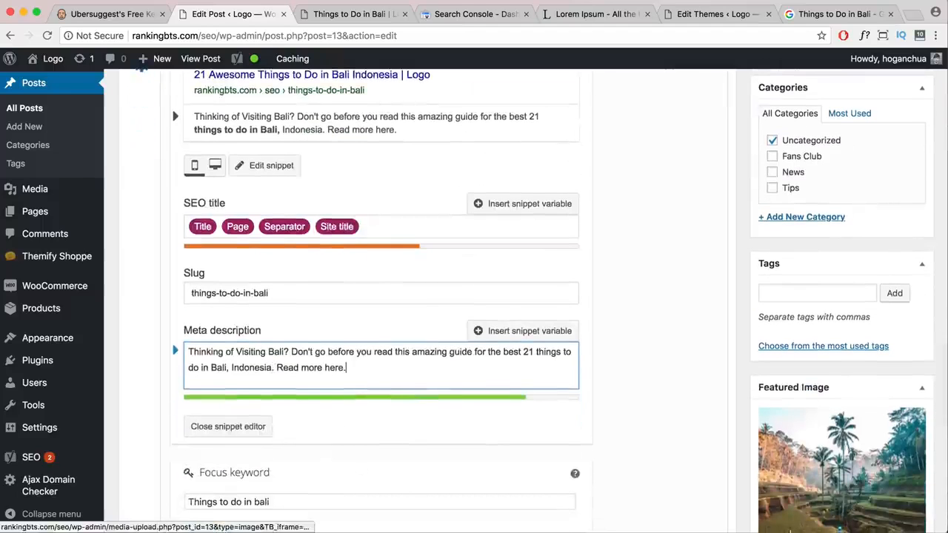
pyautogui.press('super+Tab')
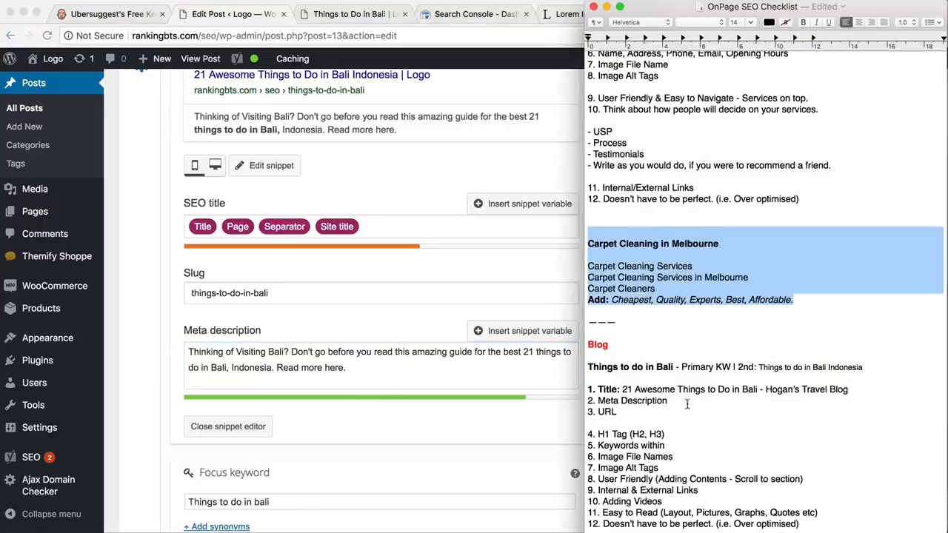
pyautogui.scroll(1, 688, 404)
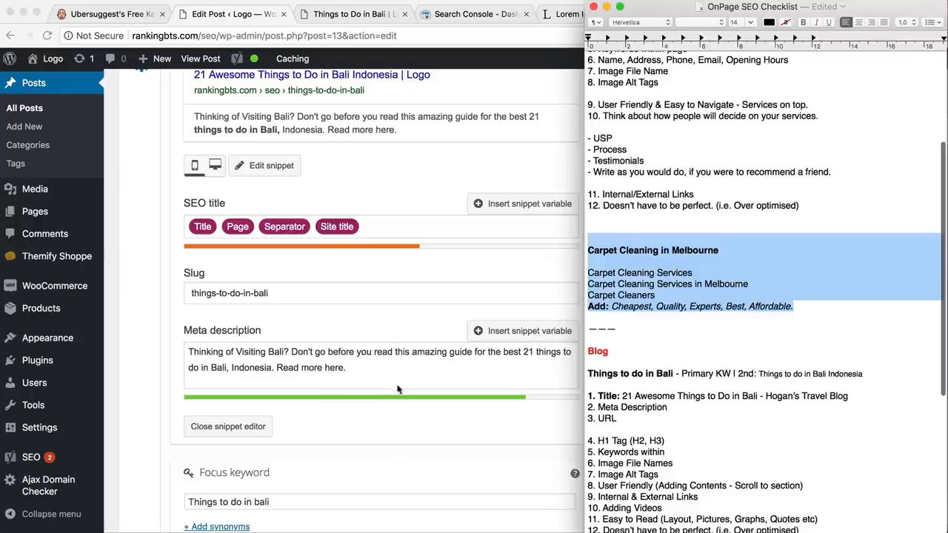
pyautogui.click(343, 370)
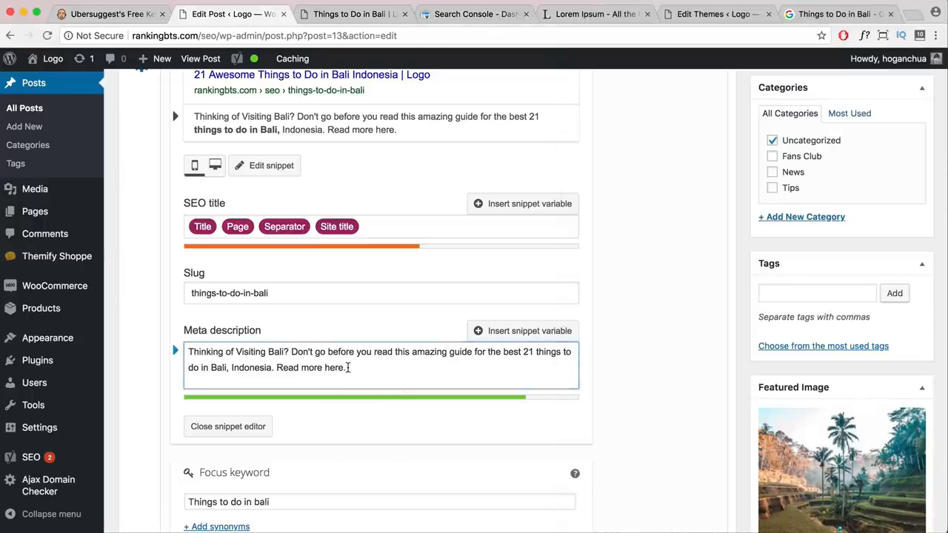
pyautogui.scroll(-2, 348, 373)
pyautogui.moveTo(272, 311); pyautogui.dragTo(232, 311)
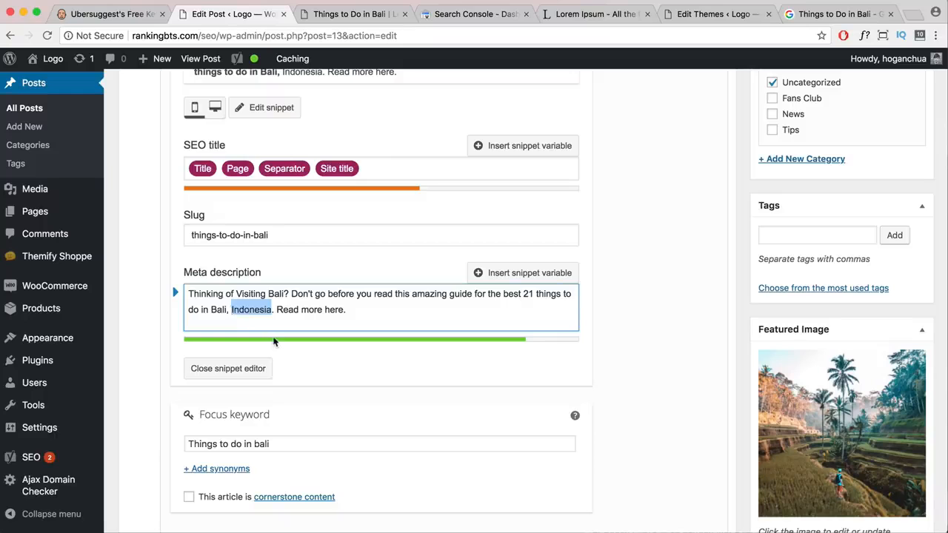
pyautogui.scroll(-5, 309, 419)
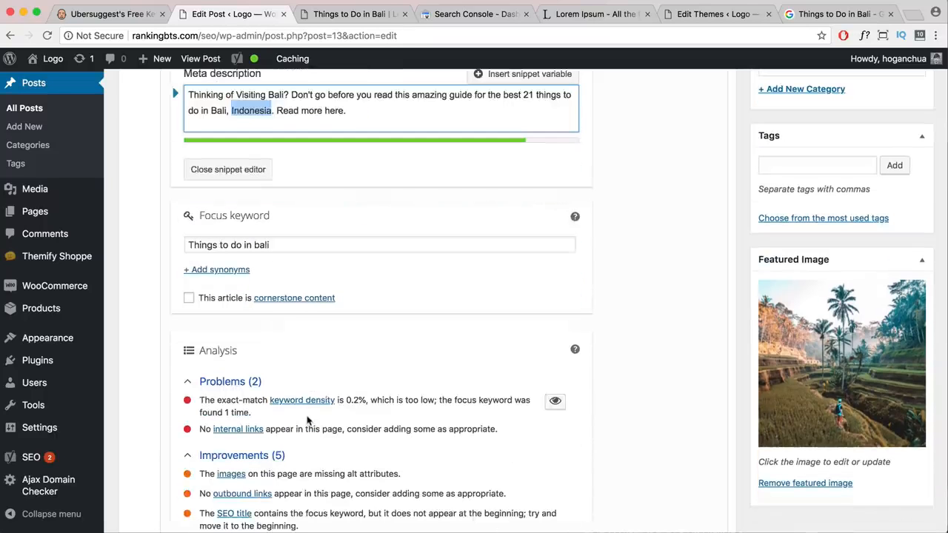
pyautogui.scroll(-2, 304, 415)
# Browse the site's existing content as link targets for the word "luctus" in the second paragraph, and leave without adding a link.
pyautogui.scroll(15, 260, 363)
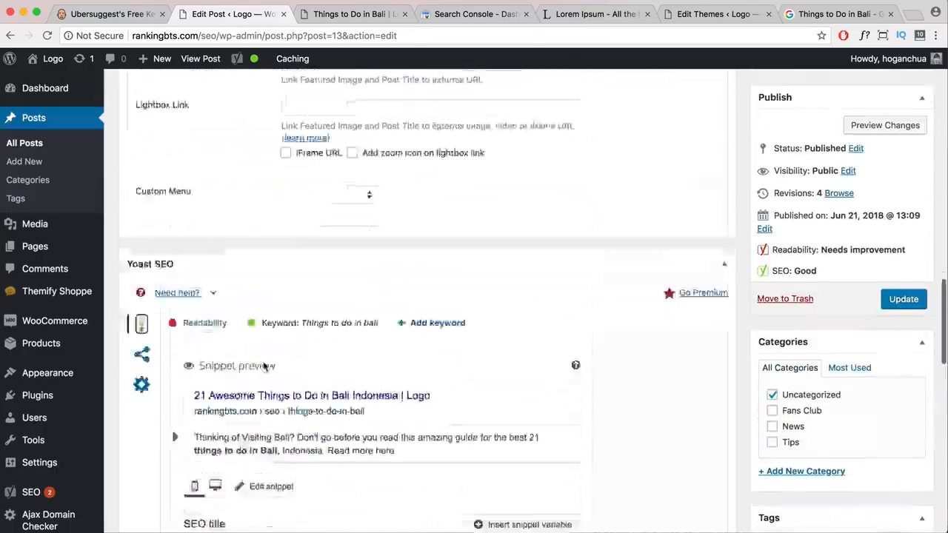
pyautogui.scroll(4, 261, 363)
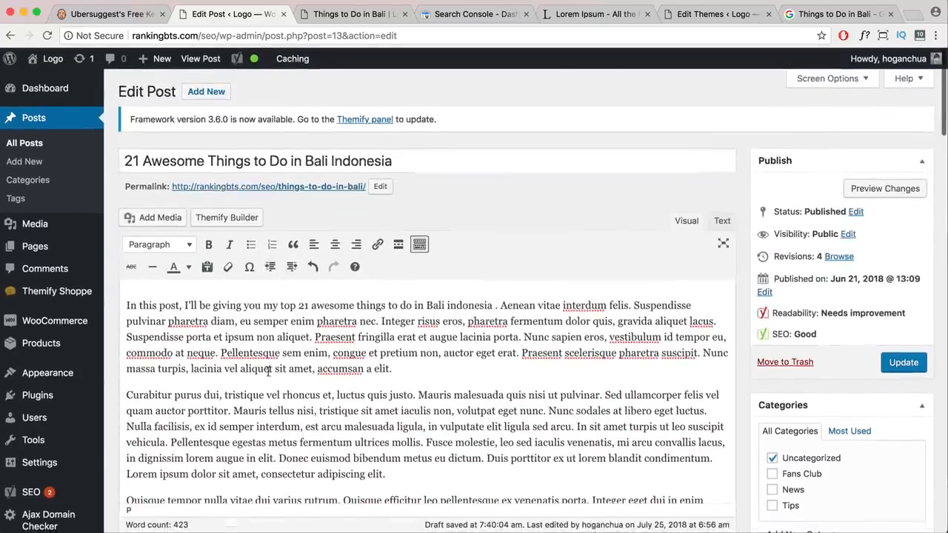
pyautogui.doubleClick(339, 397)
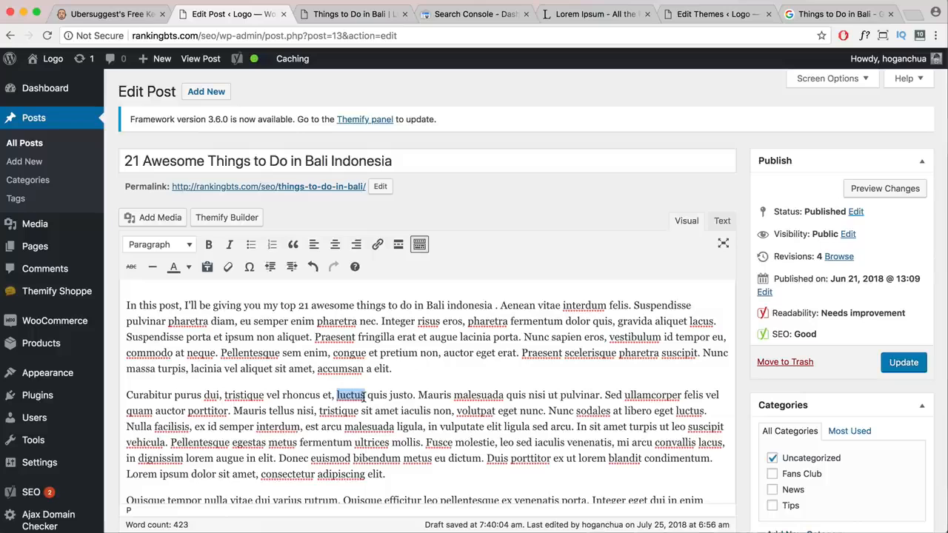
pyautogui.click(377, 245)
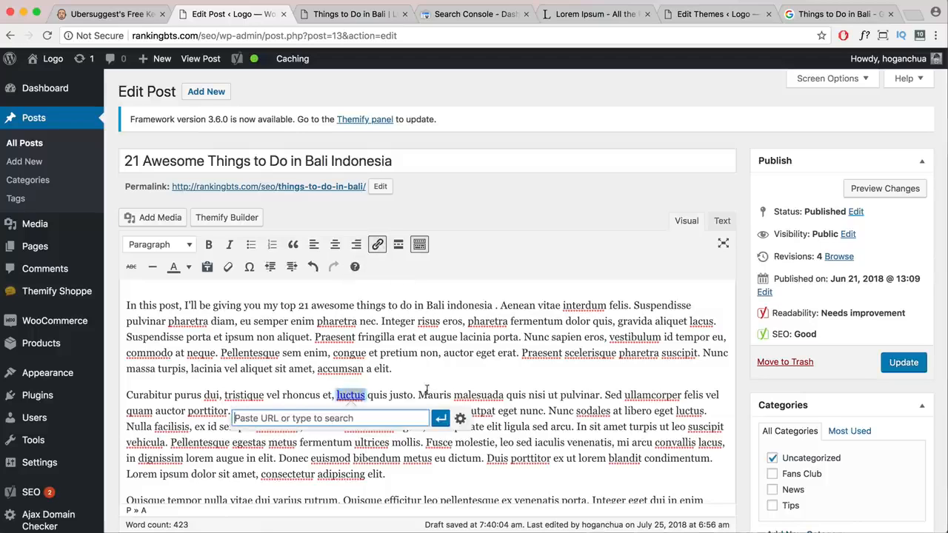
pyautogui.click(459, 419)
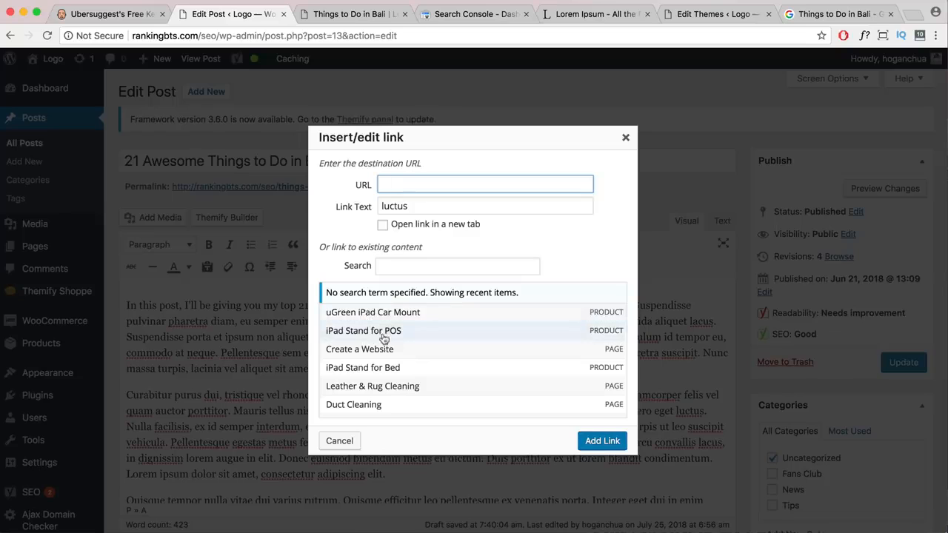
pyautogui.scroll(-4, 383, 368)
pyautogui.scroll(4, 383, 368)
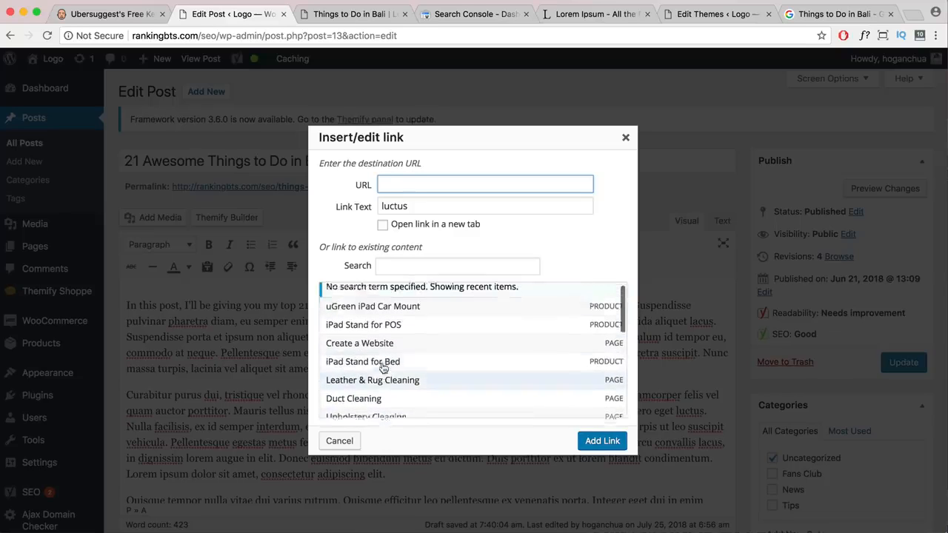
pyautogui.click(625, 137)
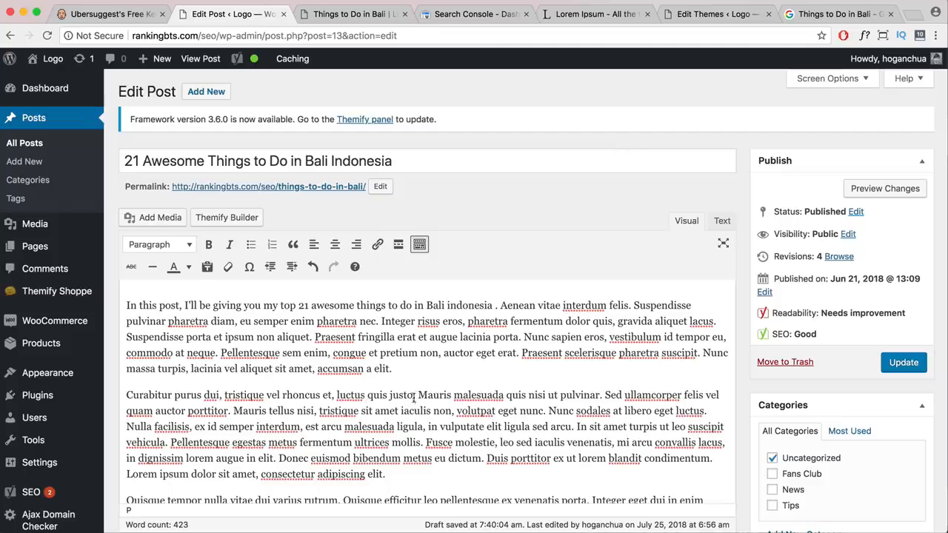
# Replace the word "Mauris" after "luctus quis justo." in the second paragraph with "Best Hotels in Bali".
pyautogui.doubleClick(419, 395)
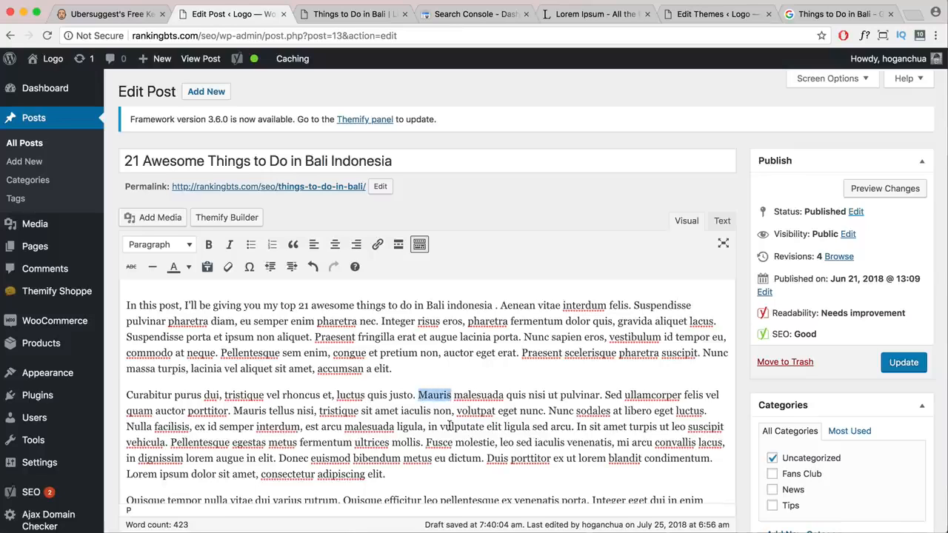
pyautogui.write('Best Hote')
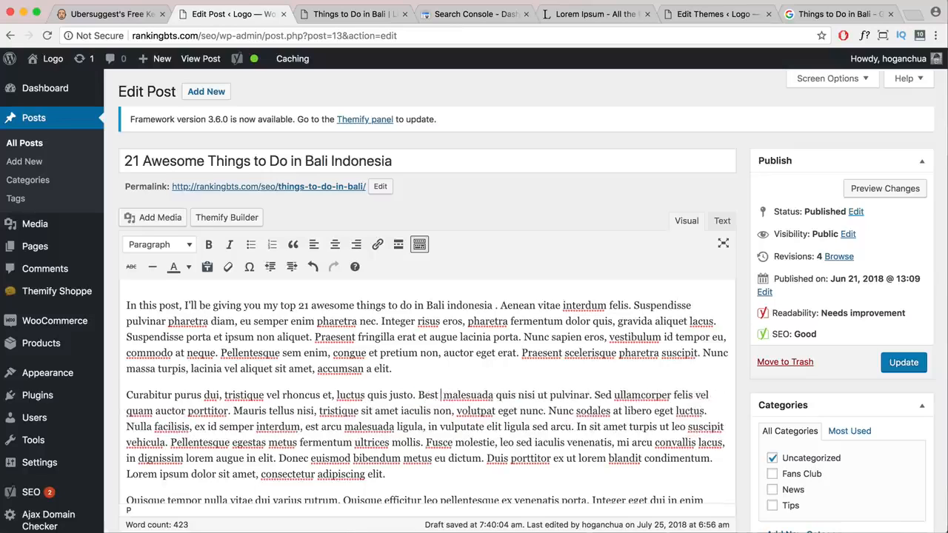
pyautogui.write('ls in Bali')
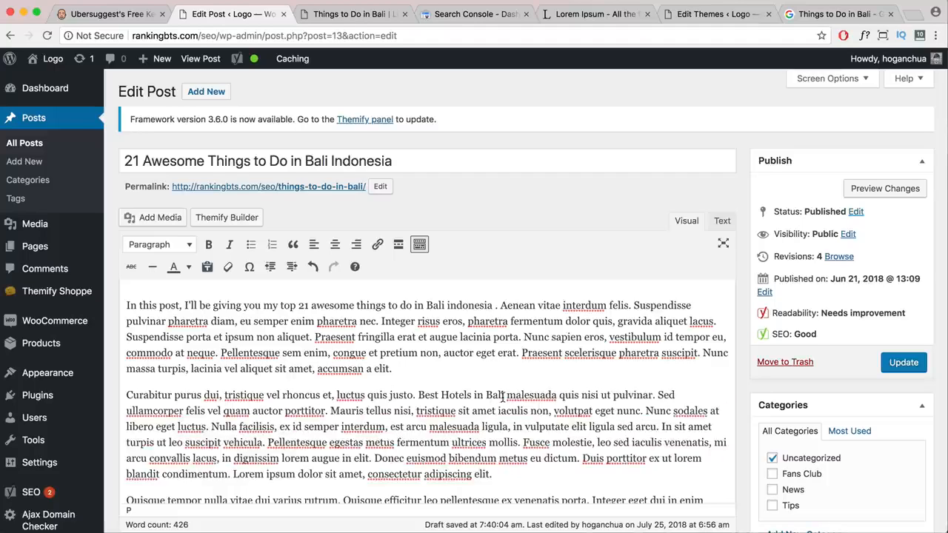
pyautogui.moveTo(504, 395); pyautogui.dragTo(420, 394)
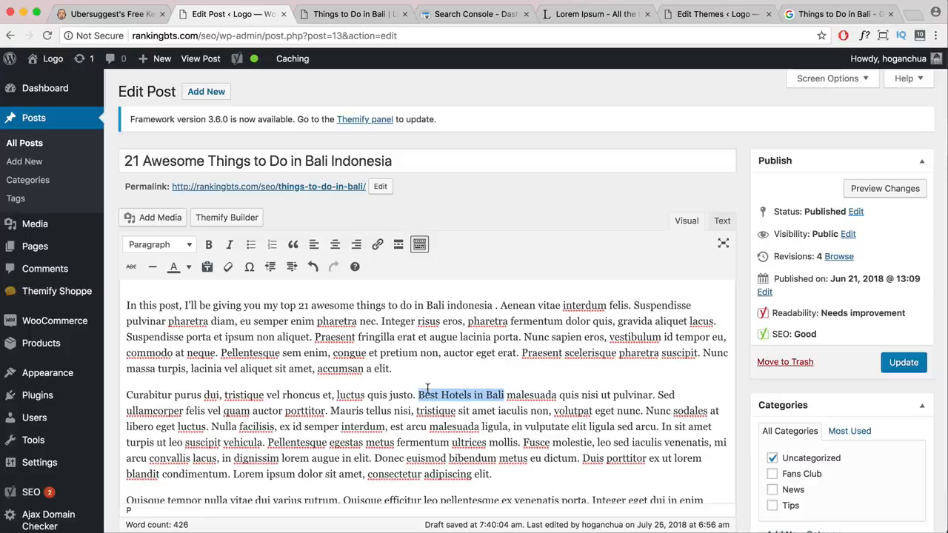
pyautogui.click(378, 246)
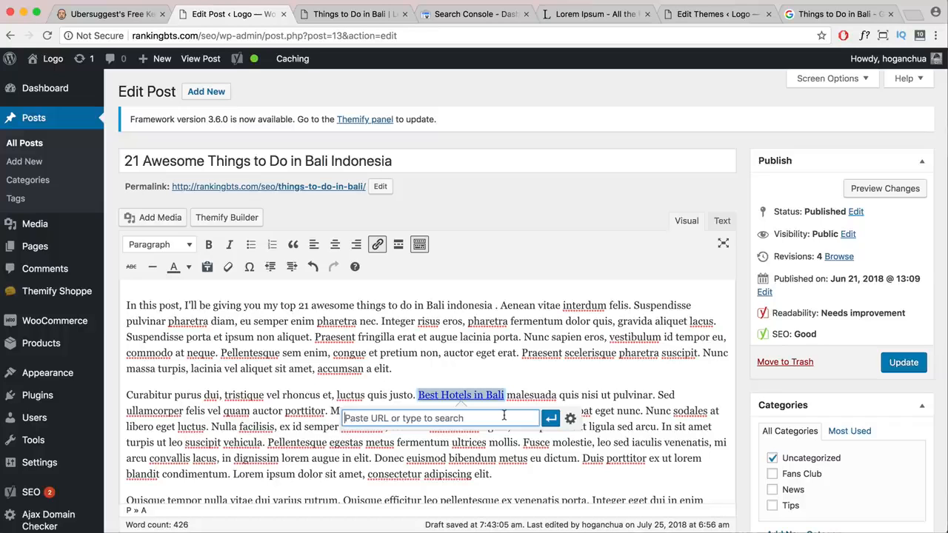
pyautogui.click(641, 430)
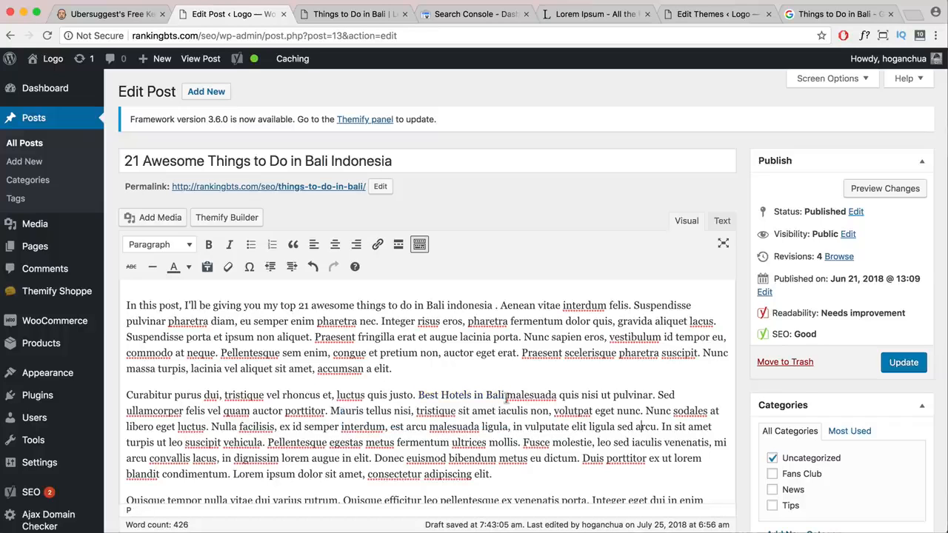
# Review the outbound links and image alt attributes entries among the improvements in the Yoast SEO analysis.
pyautogui.scroll(-15, 502, 407)
pyautogui.scroll(-15, 505, 409)
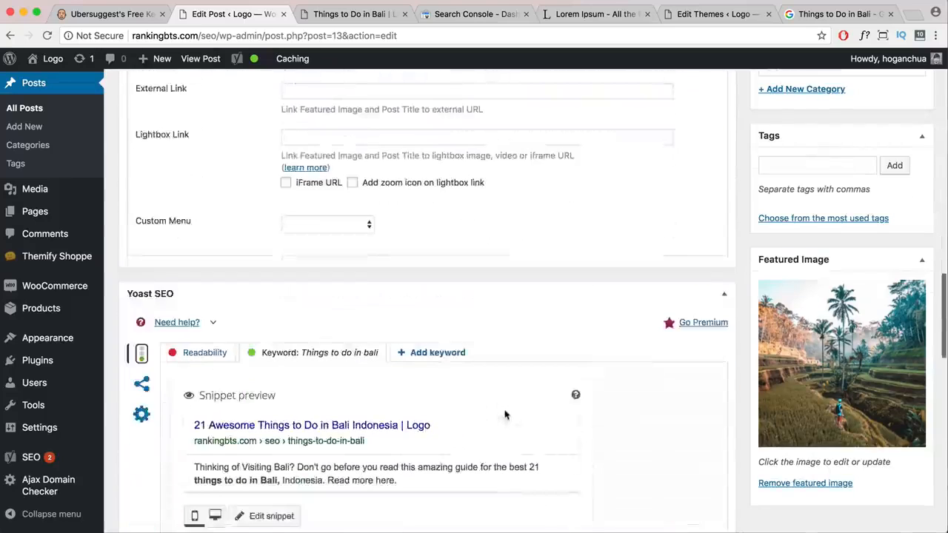
pyautogui.scroll(-3, 506, 415)
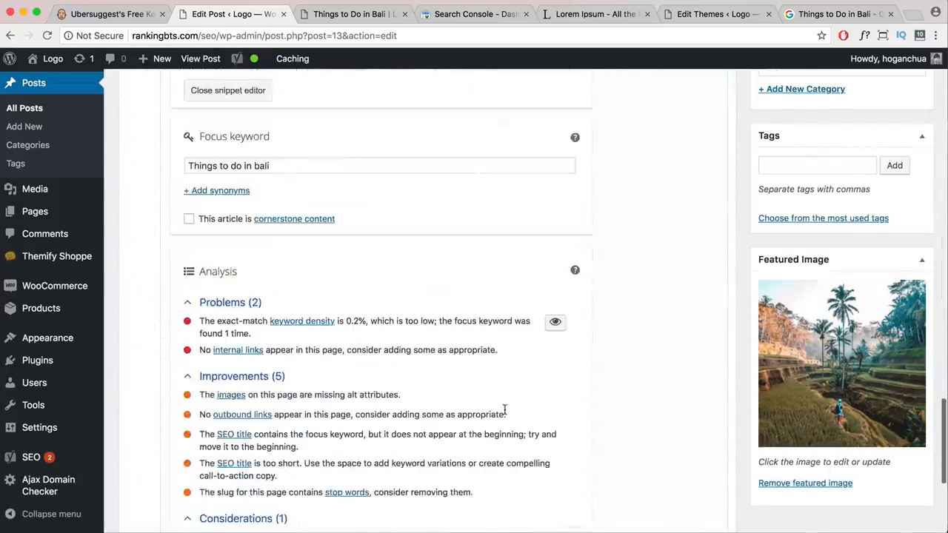
pyautogui.moveTo(201, 413)
pyautogui.mouseDown()
pyautogui.moveTo(491, 428)
pyautogui.moveTo(507, 416)
pyautogui.moveTo(197, 417)
pyautogui.mouseUp()
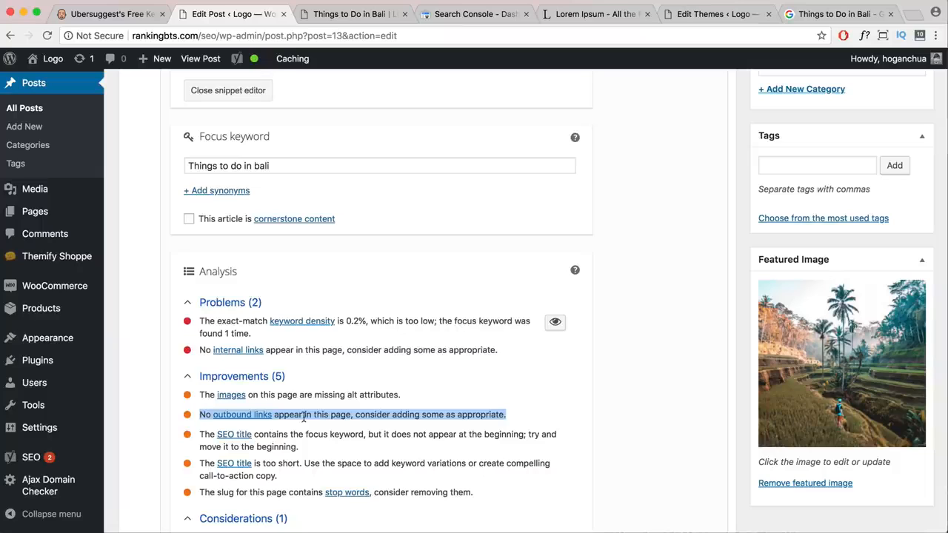
pyautogui.tripleClick(377, 398)
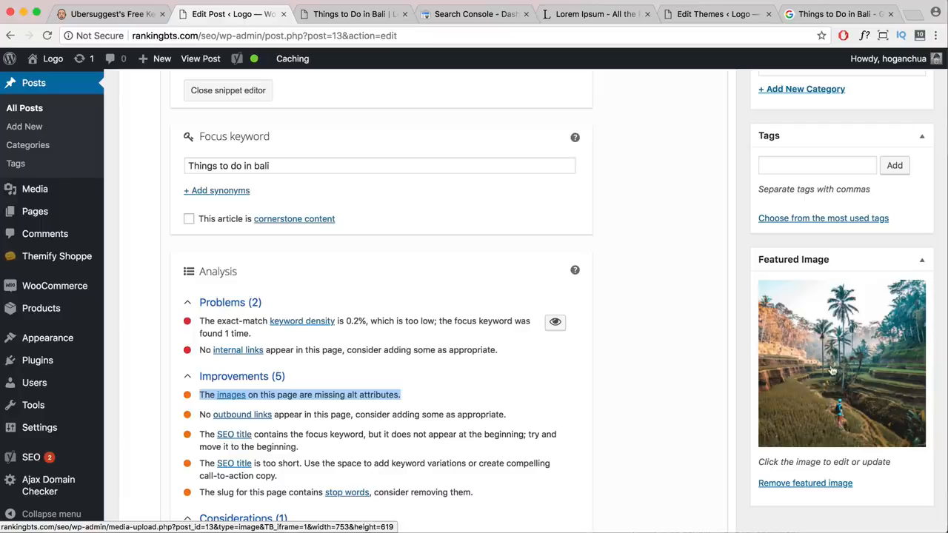
# Check the file name in the featured rice fields image's URL, enter the alt text "Person in Bali", and set it as the featured image.
pyautogui.click(832, 379)
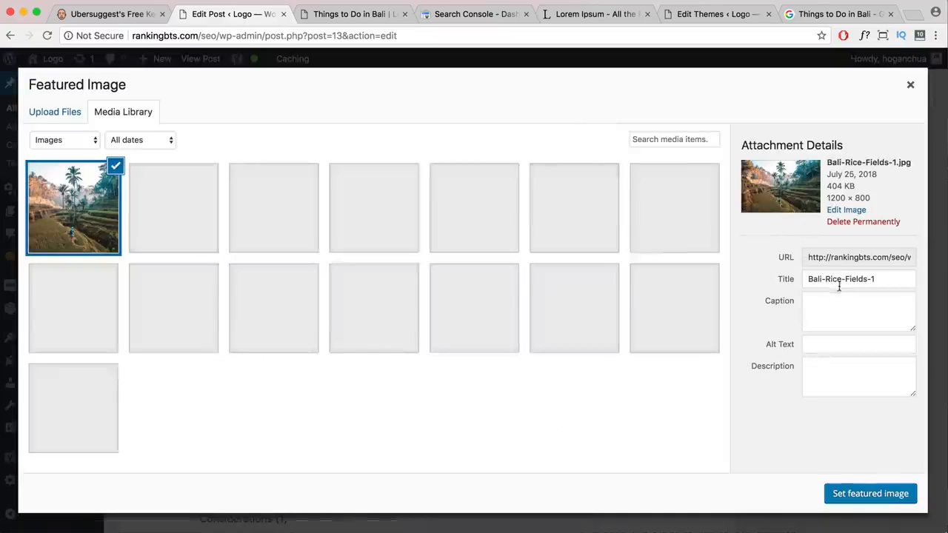
pyautogui.moveTo(835, 262); pyautogui.dragTo(929, 264)
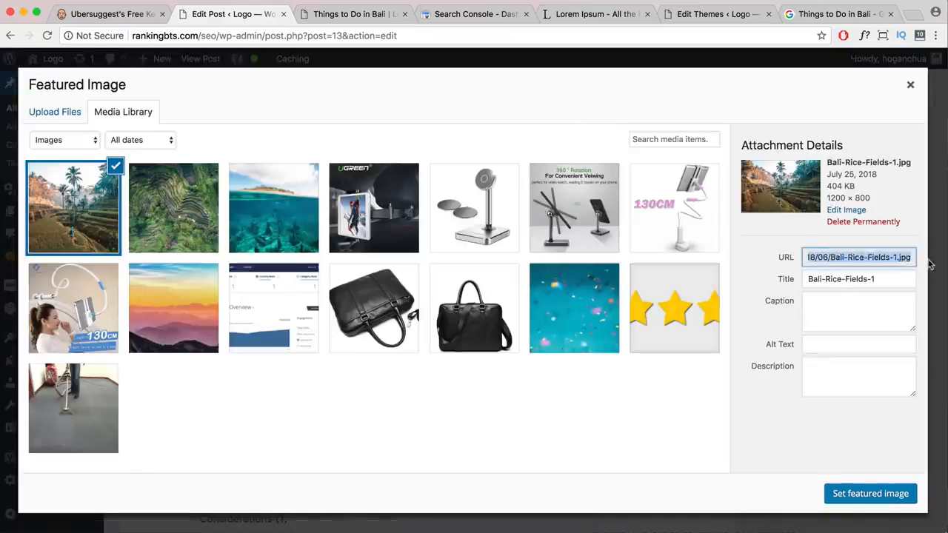
pyautogui.click(855, 257)
pyautogui.moveTo(831, 257); pyautogui.dragTo(887, 255)
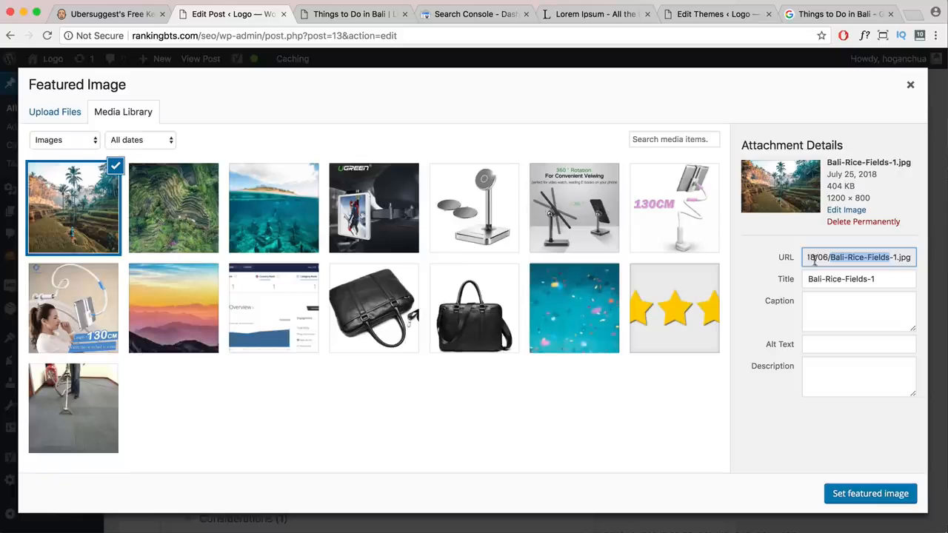
pyautogui.click(814, 345)
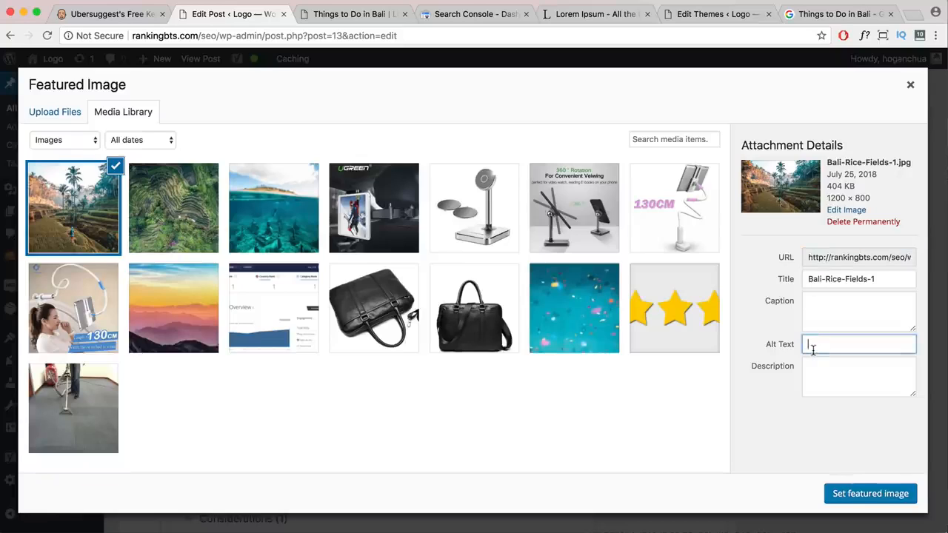
pyautogui.write('Person in Bali')
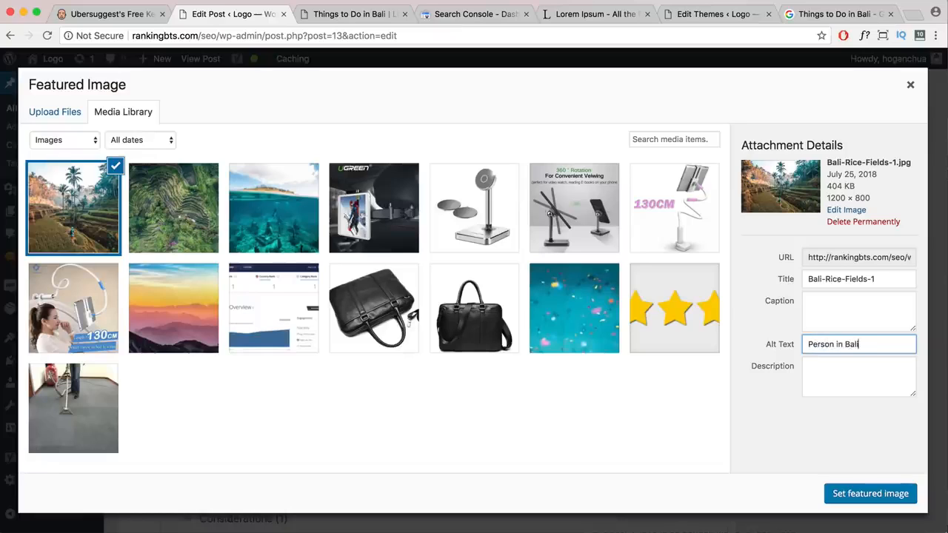
pyautogui.press('BackSpace')
pyautogui.press('BackSpace')
pyautogui.click(871, 494)
# Check the analysis feedback on the image alt attributes against the post's focus keyword.
pyautogui.scroll(-3, 667, 300)
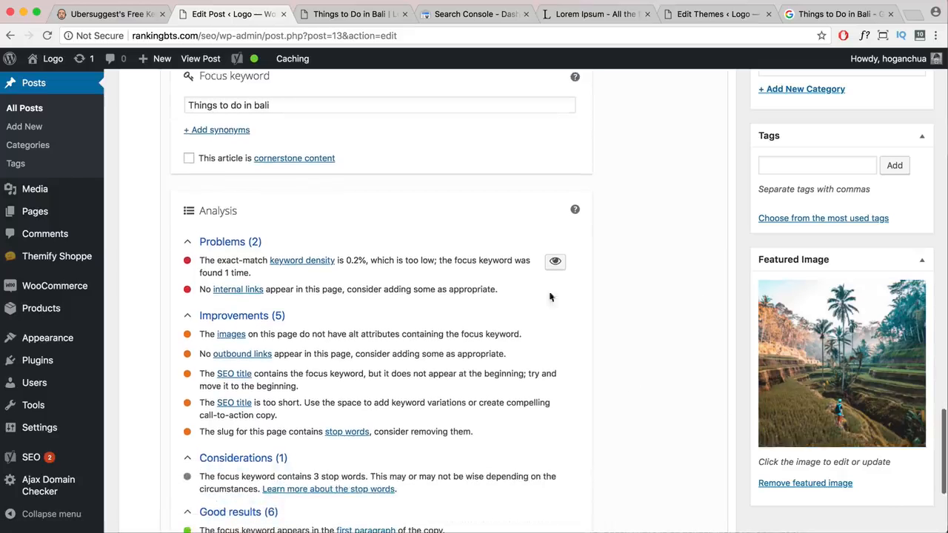
pyautogui.scroll(5, 437, 272)
pyautogui.tripleClick(244, 215)
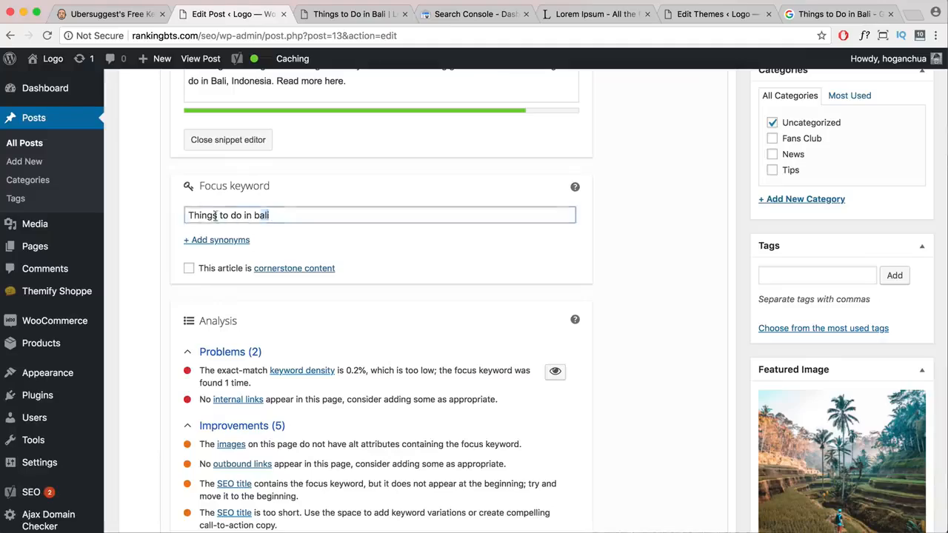
# Add an empty line after the first paragraph and choose the Bali-Underwater image from the media library for it.
pyautogui.scroll(10, 403, 274)
pyautogui.scroll(15, 400, 272)
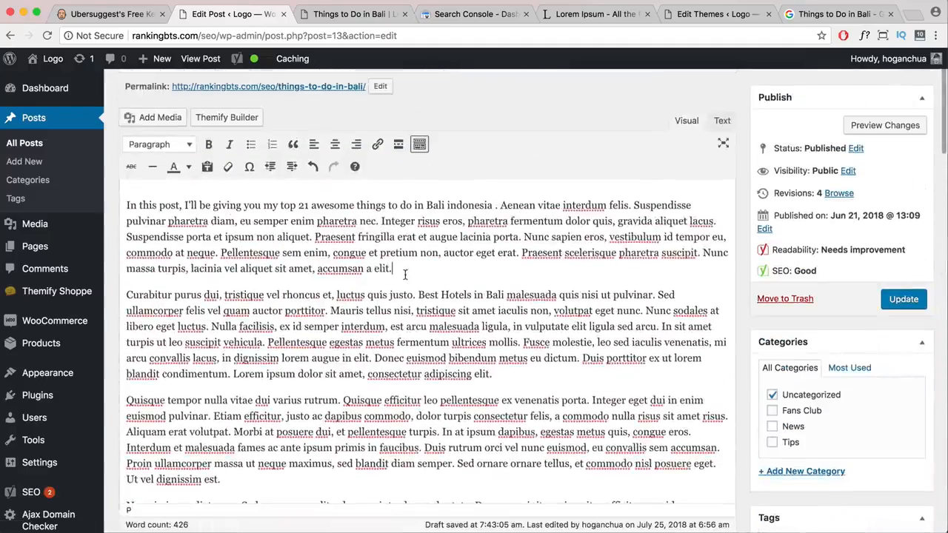
pyautogui.click(403, 269)
pyautogui.press('Return')
pyautogui.click(158, 92)
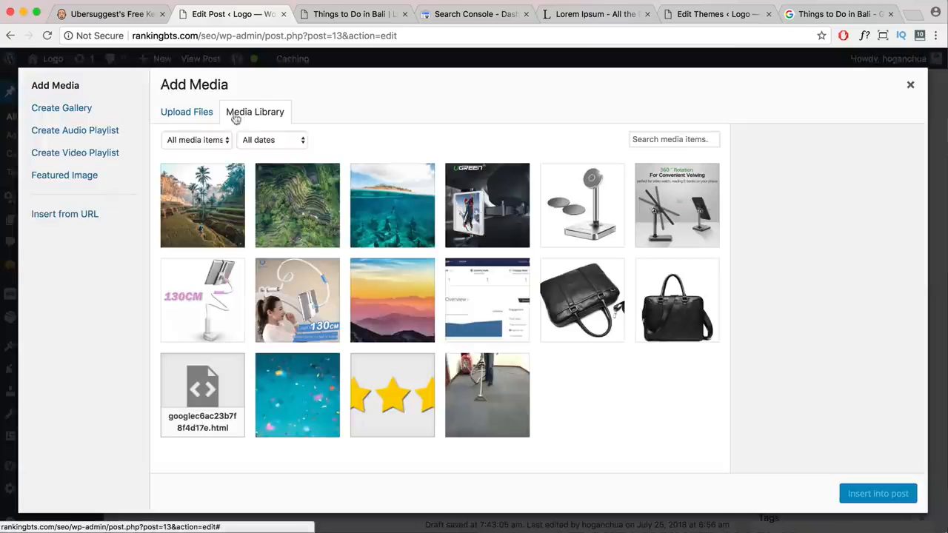
pyautogui.click(420, 227)
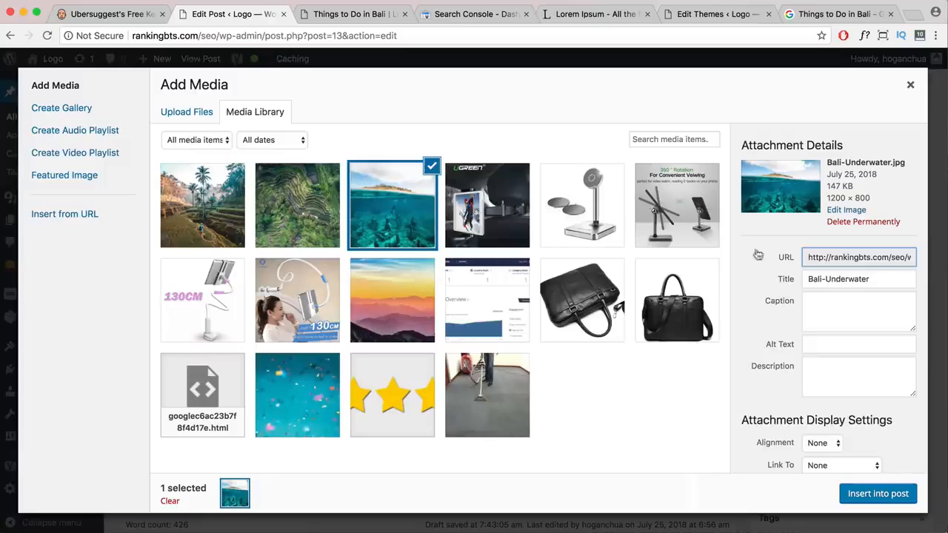
# Give the underwater image the alt text "things to do in bali" and insert it into the post at Full Size – 1200 × 800.
pyautogui.click(843, 344)
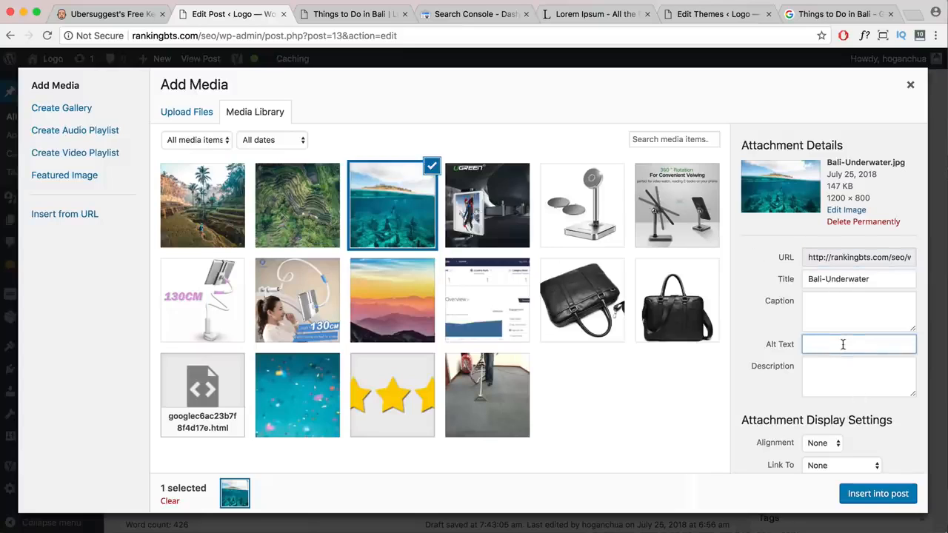
pyautogui.write('things to do in bali')
pyautogui.scroll(-2, 904, 419)
pyautogui.click(869, 448)
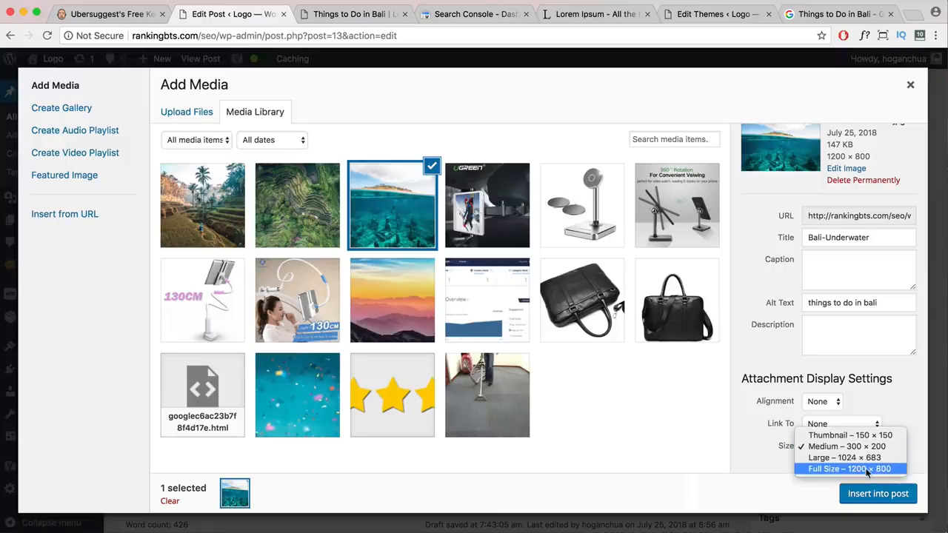
pyautogui.click(871, 471)
pyautogui.click(879, 493)
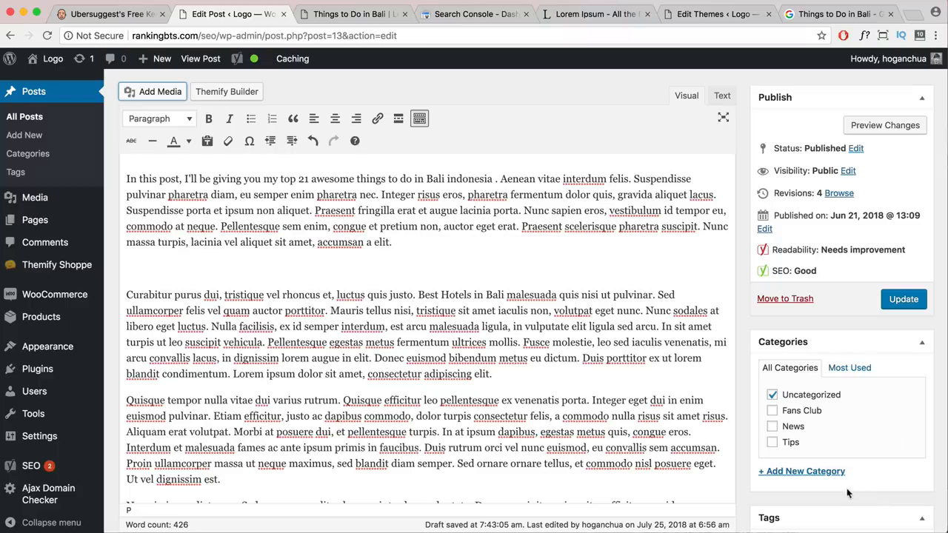
pyautogui.click(402, 322)
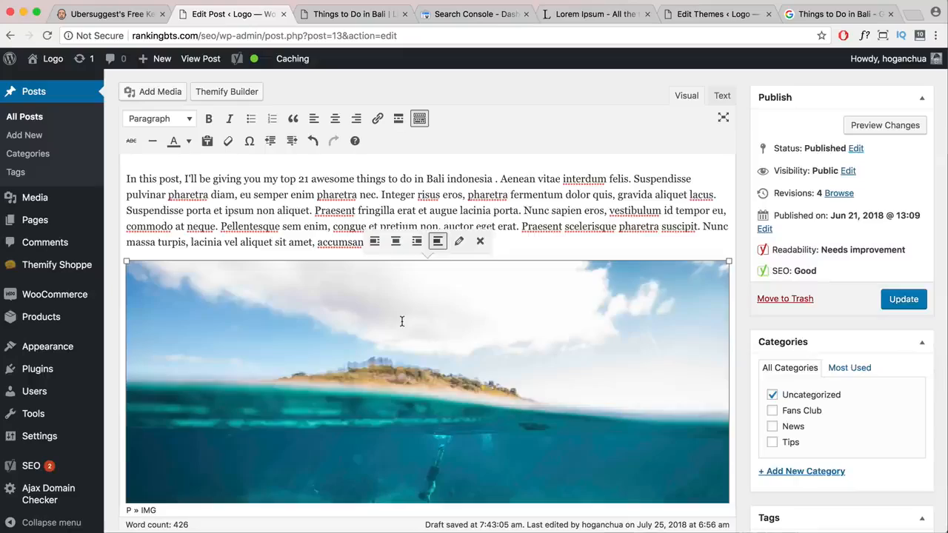
# Review the Yoast SEO analysis for the image alt attribute result and the remaining improvements.
pyautogui.scroll(-3, 402, 323)
pyautogui.scroll(-20, 402, 322)
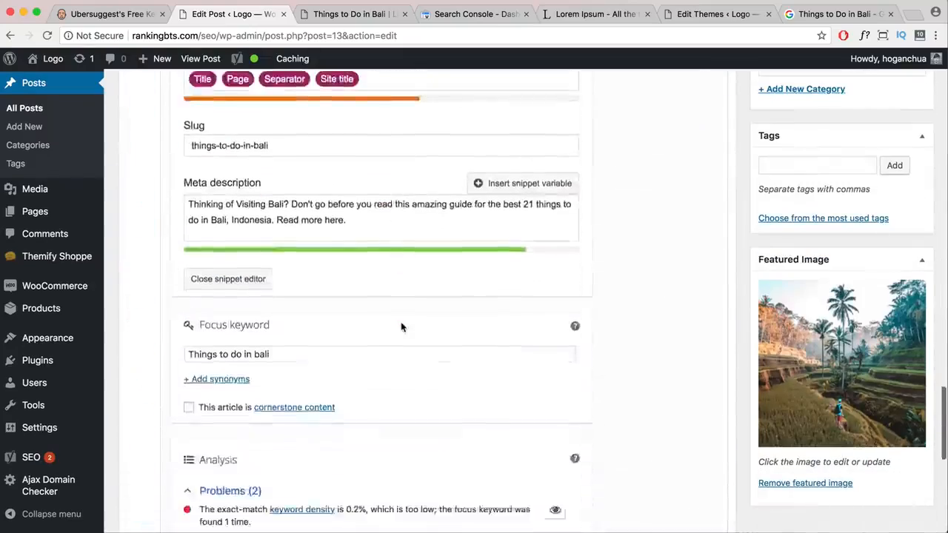
pyautogui.scroll(-3, 401, 326)
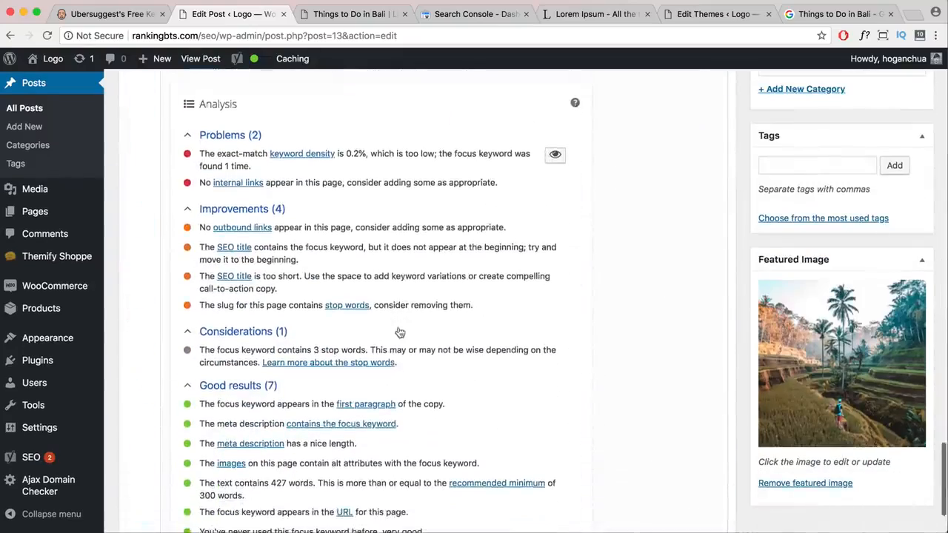
pyautogui.moveTo(199, 429); pyautogui.dragTo(491, 442)
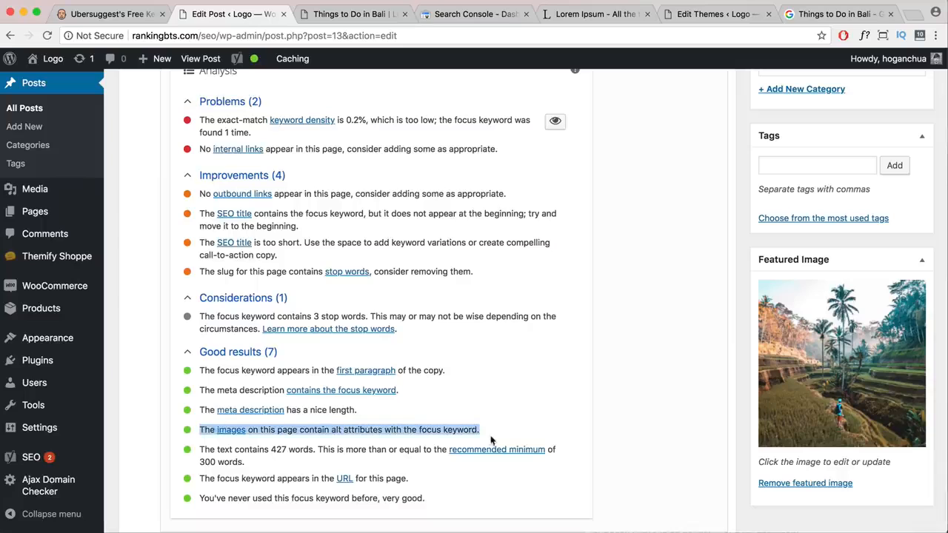
pyautogui.scroll(4, 495, 440)
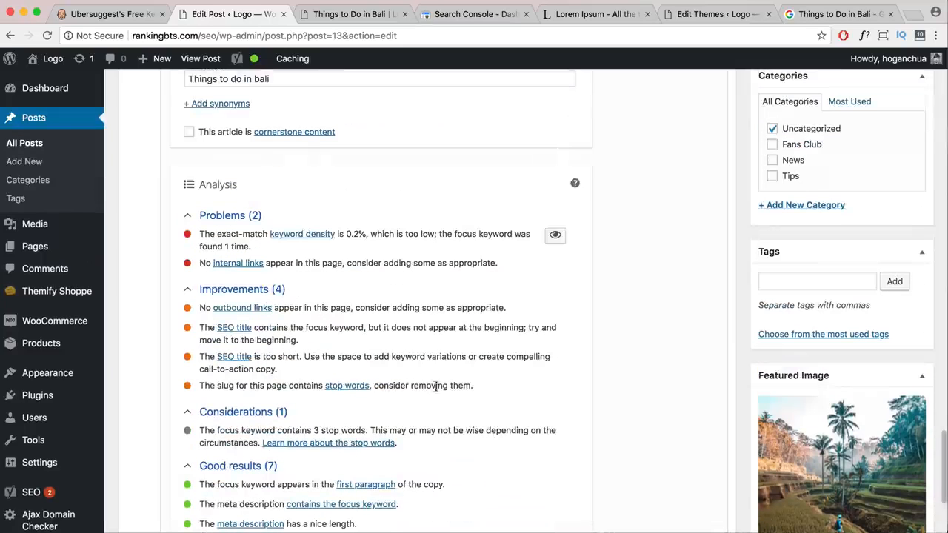
pyautogui.moveTo(466, 386); pyautogui.dragTo(198, 307)
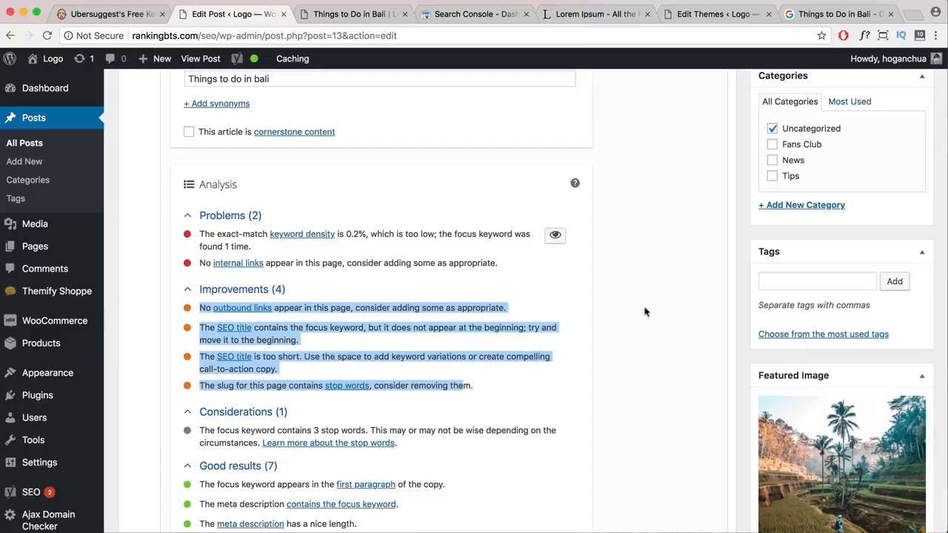
pyautogui.scroll(6, 643, 312)
pyautogui.scroll(-4, 835, 417)
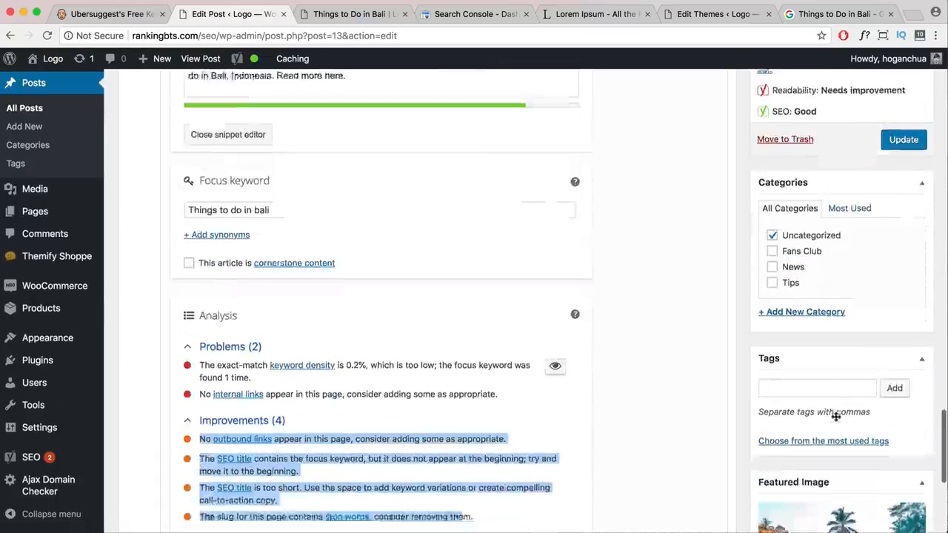
pyautogui.scroll(-6, 835, 417)
pyautogui.scroll(5, 651, 377)
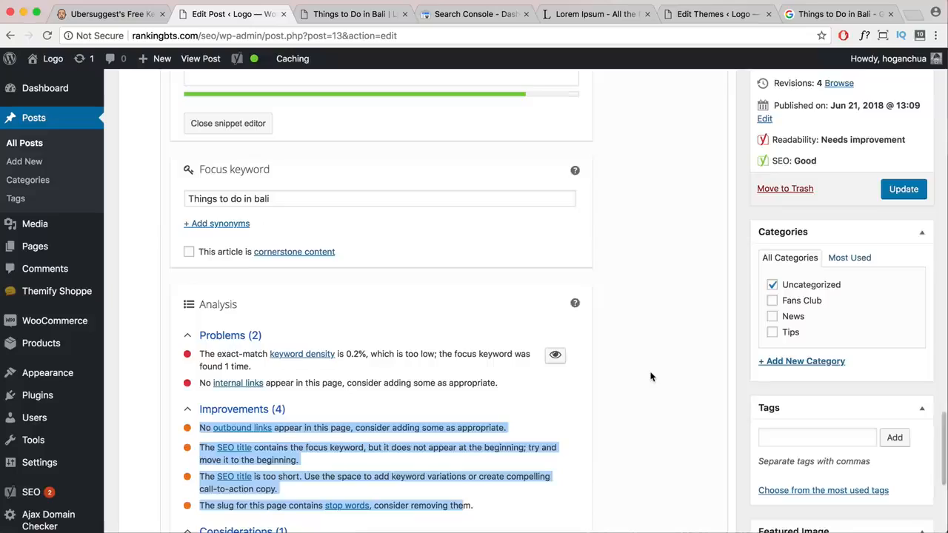
# Go back to the post body in the editor and review the paragraphs below the underwater image.
pyautogui.scroll(15, 650, 377)
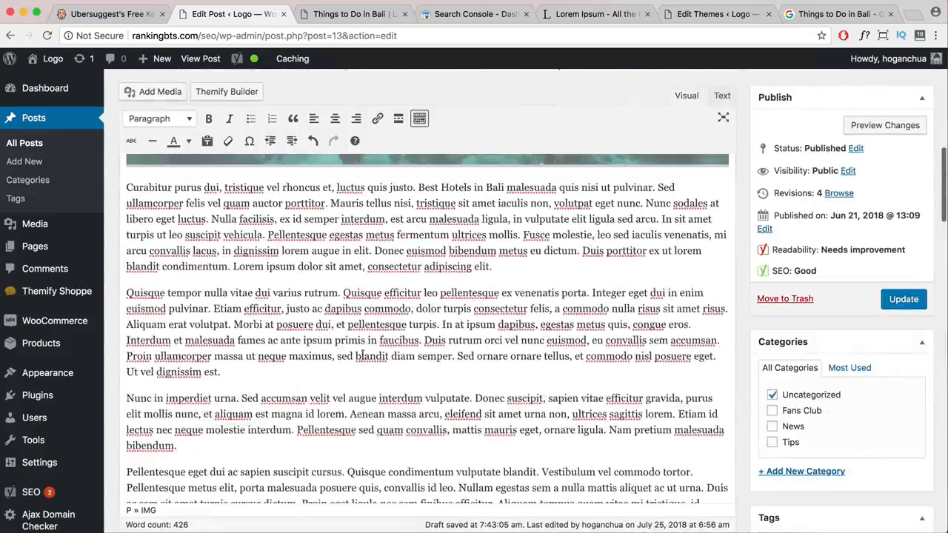
pyautogui.scroll(5, 386, 358)
pyautogui.click(498, 449)
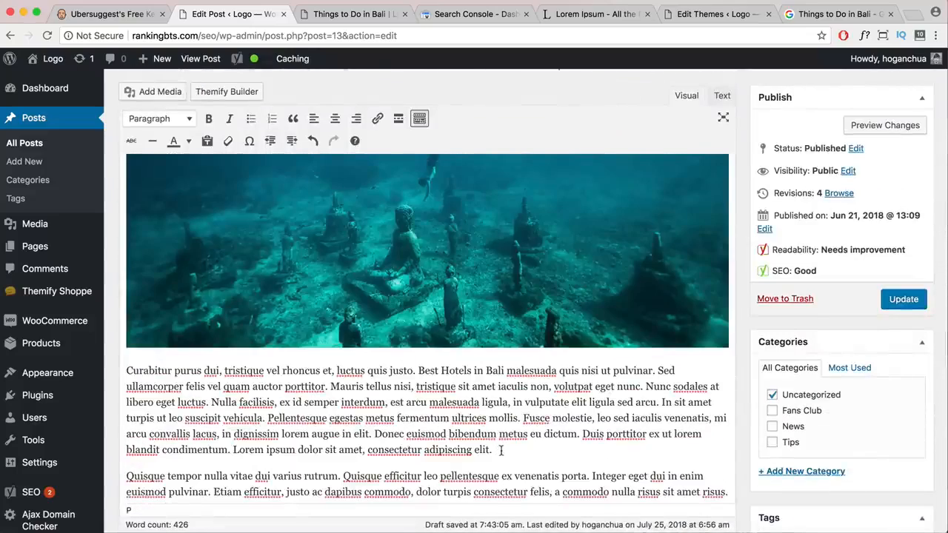
pyautogui.scroll(-3, 502, 447)
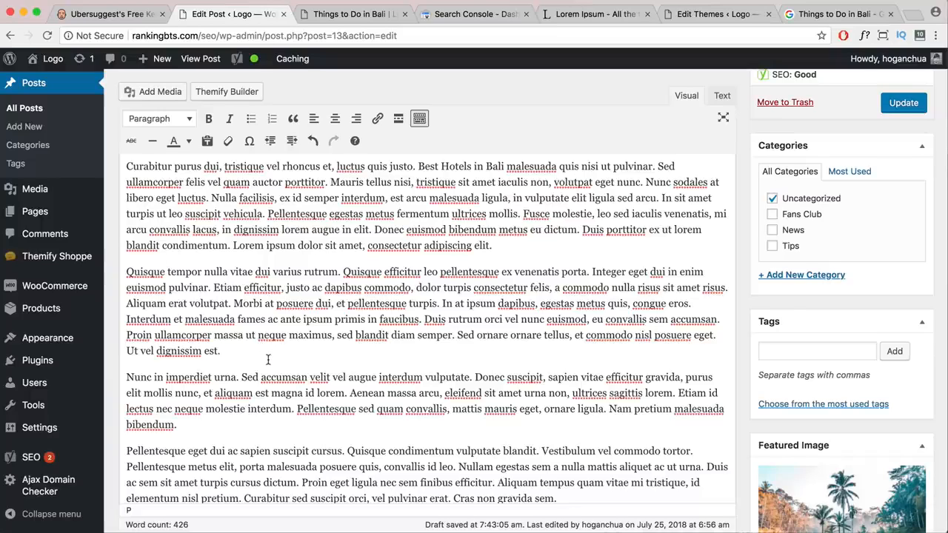
# Search the web for "niel patel" in a new browser tab and go to the neilpatel.com blog.
pyautogui.click(910, 15)
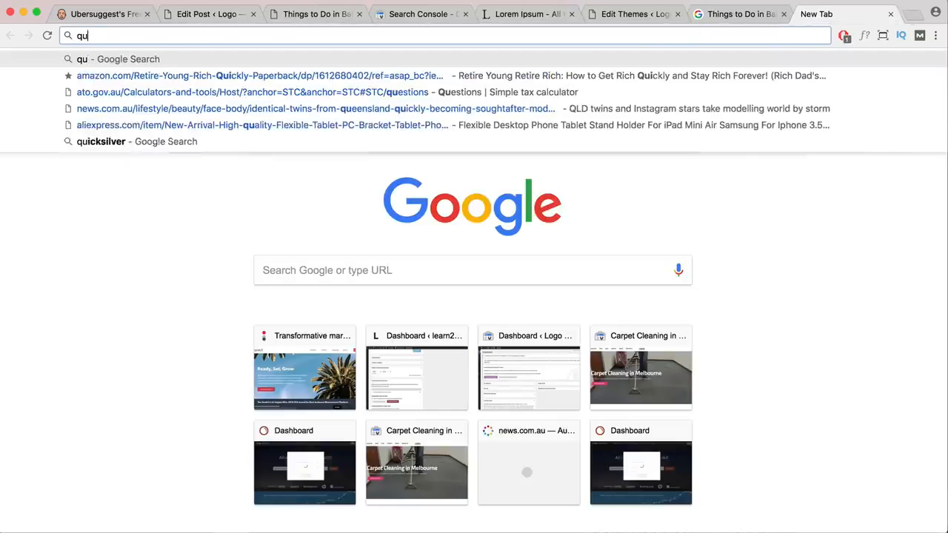
pyautogui.press('BackSpace')
pyautogui.press('BackSpace')
pyautogui.write('niel patel')
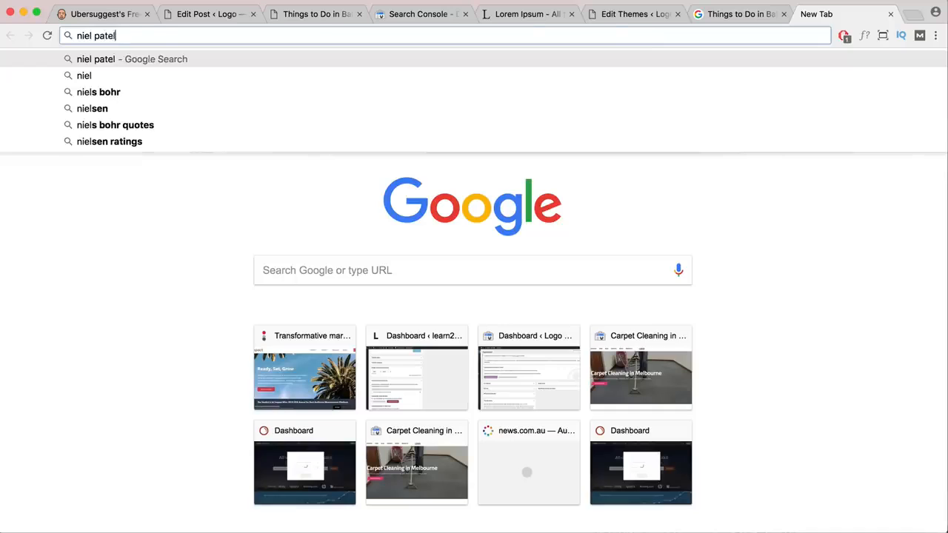
pyautogui.press('Return')
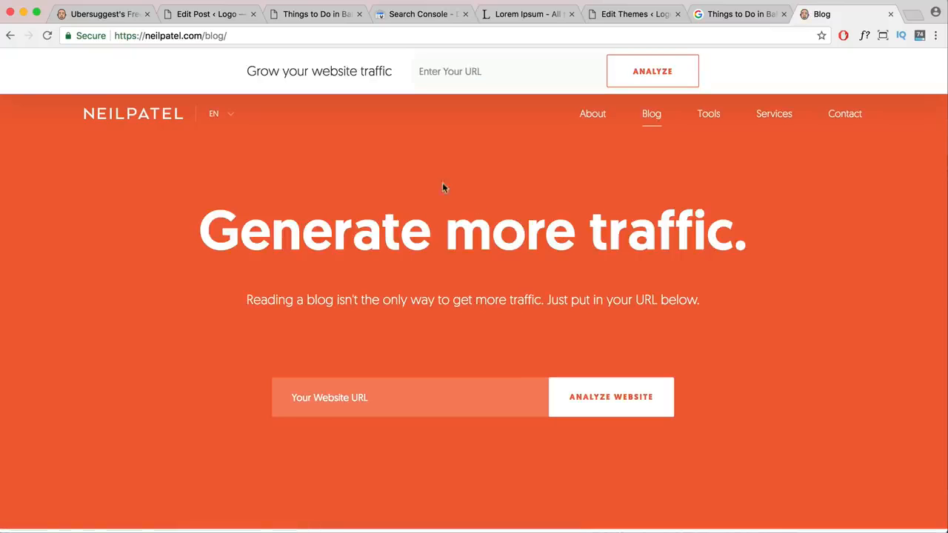
# Browse the blog listing and open the article "Why I Spent $500,000 Buying a Blog That Generates No Revenue".
pyautogui.scroll(-10, 661, 234)
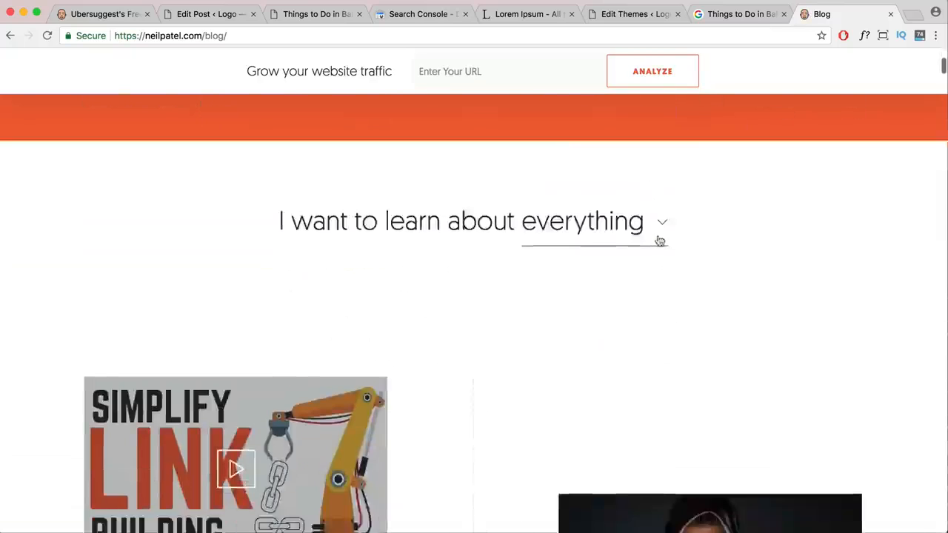
pyautogui.scroll(-5, 659, 241)
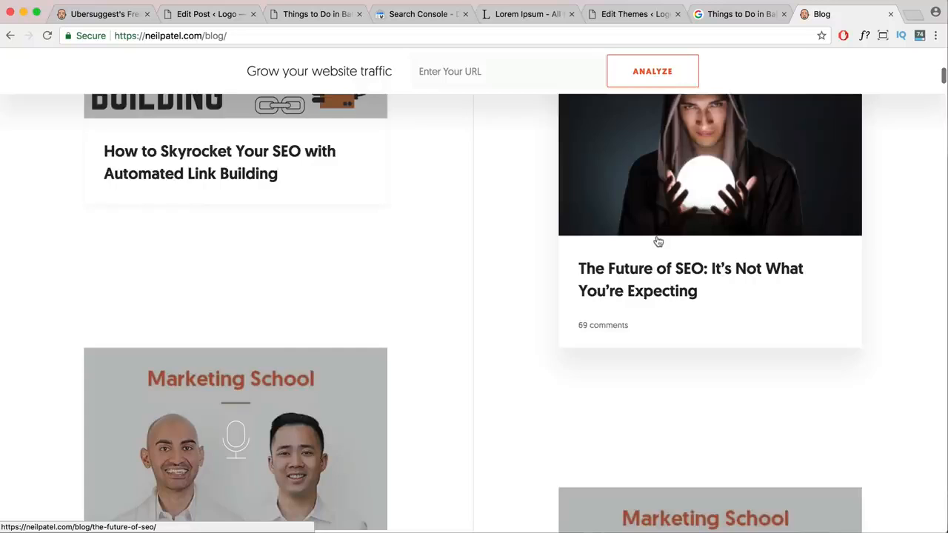
pyautogui.scroll(-10, 657, 240)
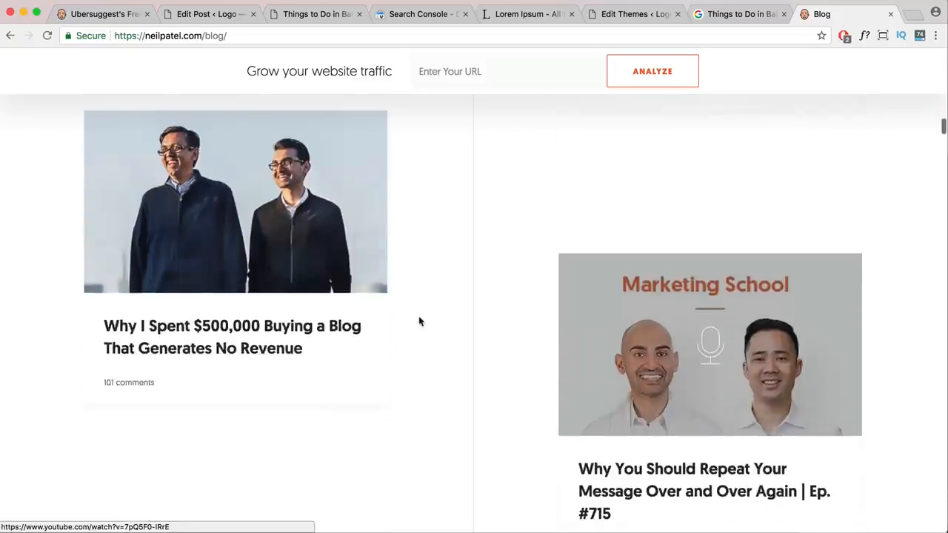
pyautogui.click(323, 376)
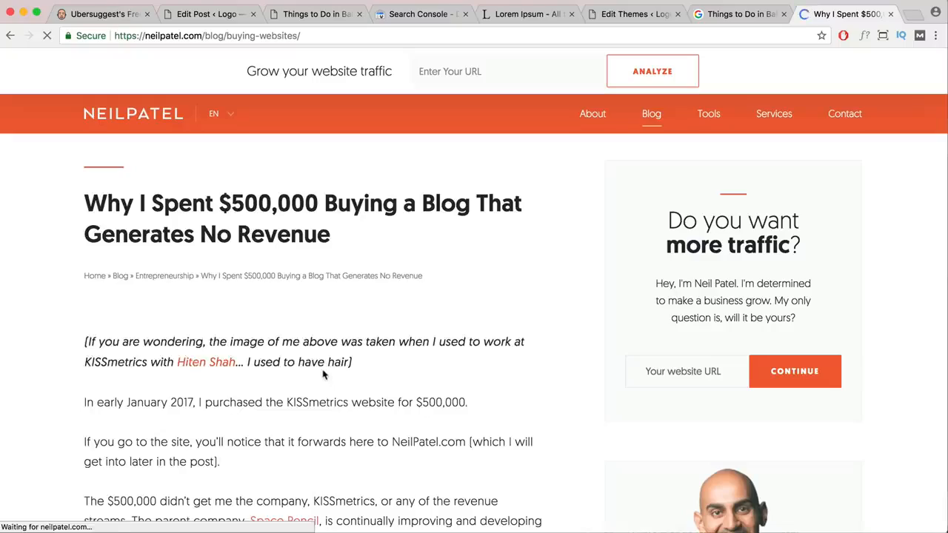
# Inspect the HTML heading tag of the article's subheading "Why am I buying sites that aren't generating revenue?", and close the developer tools.
pyautogui.scroll(-10, 323, 362)
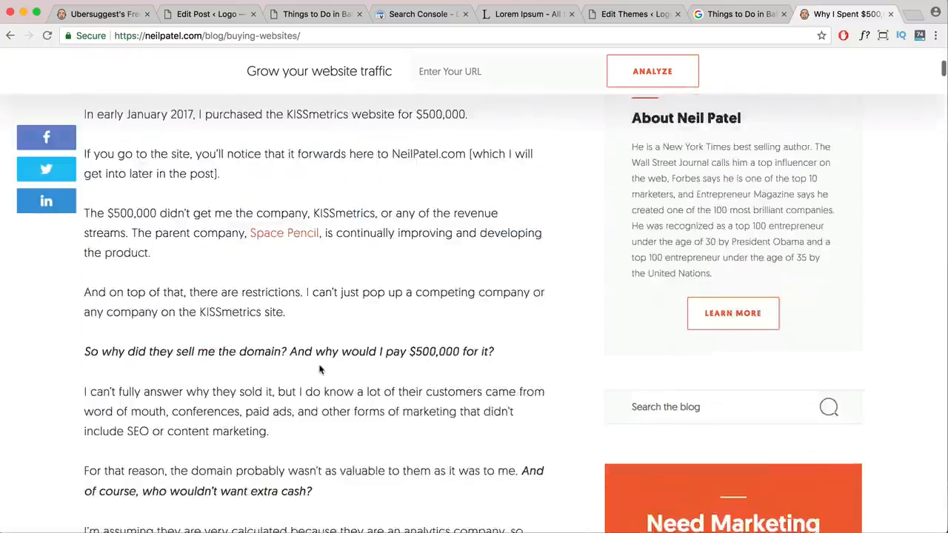
pyautogui.scroll(-5, 320, 368)
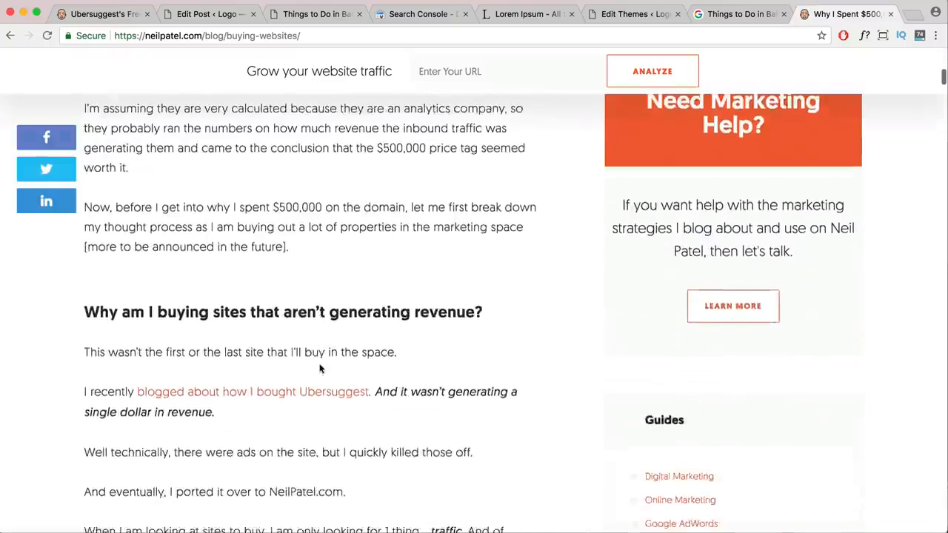
pyautogui.scroll(-3, 320, 368)
pyautogui.scroll(3, 322, 365)
pyautogui.moveTo(484, 220); pyautogui.dragTo(87, 211)
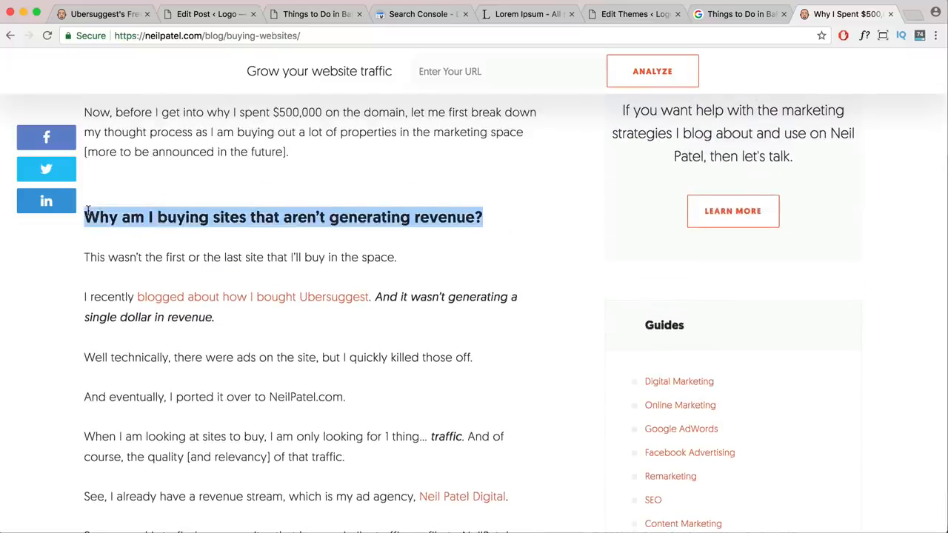
pyautogui.rightClick(282, 217)
pyautogui.click(311, 326)
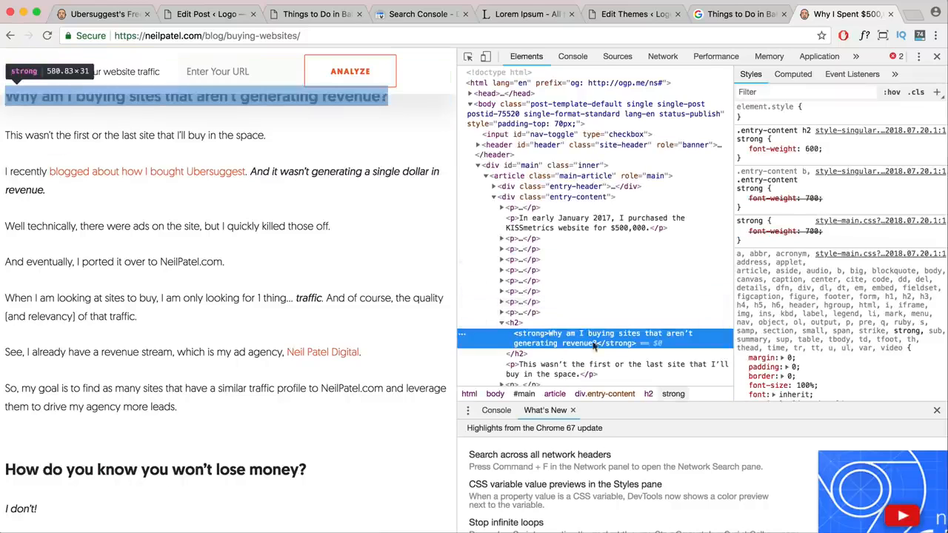
pyautogui.click(539, 353)
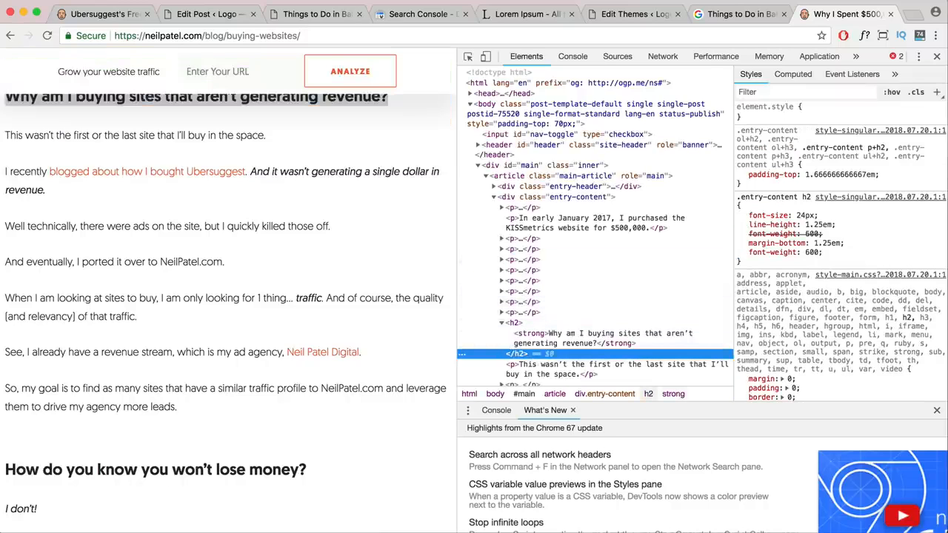
pyautogui.click(938, 57)
pyautogui.click(356, 197)
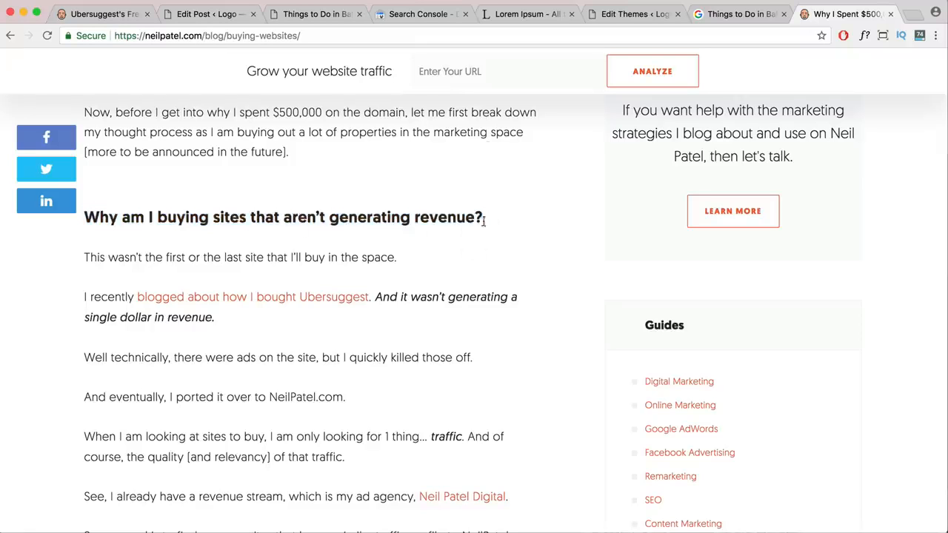
# Examine how the rest of the article breaks up its text with subheadings, links and screenshots.
pyautogui.scroll(-5, 421, 268)
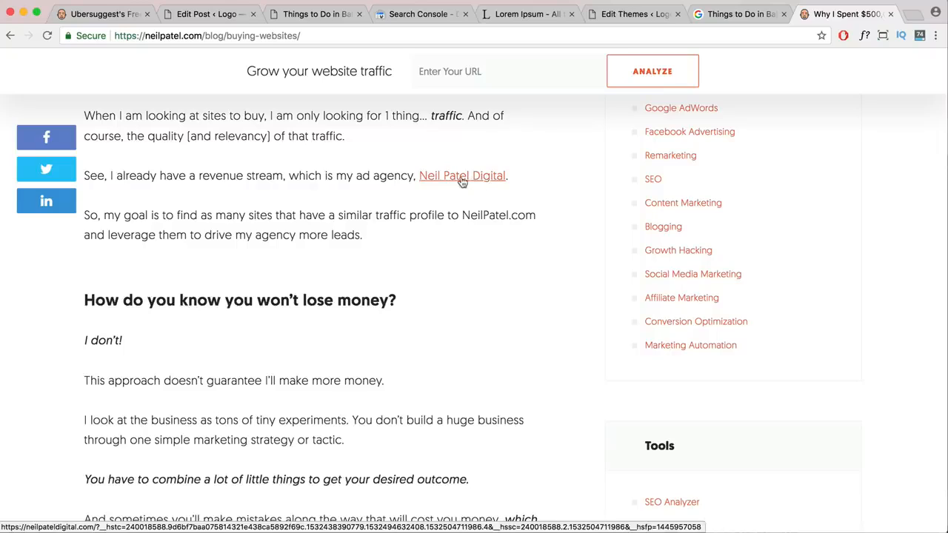
pyautogui.scroll(-6, 428, 208)
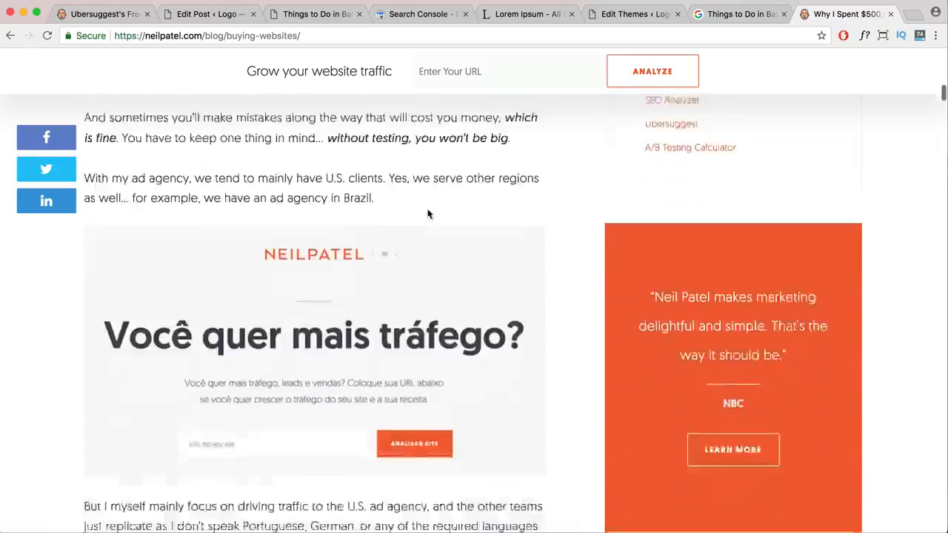
pyautogui.scroll(-10, 427, 215)
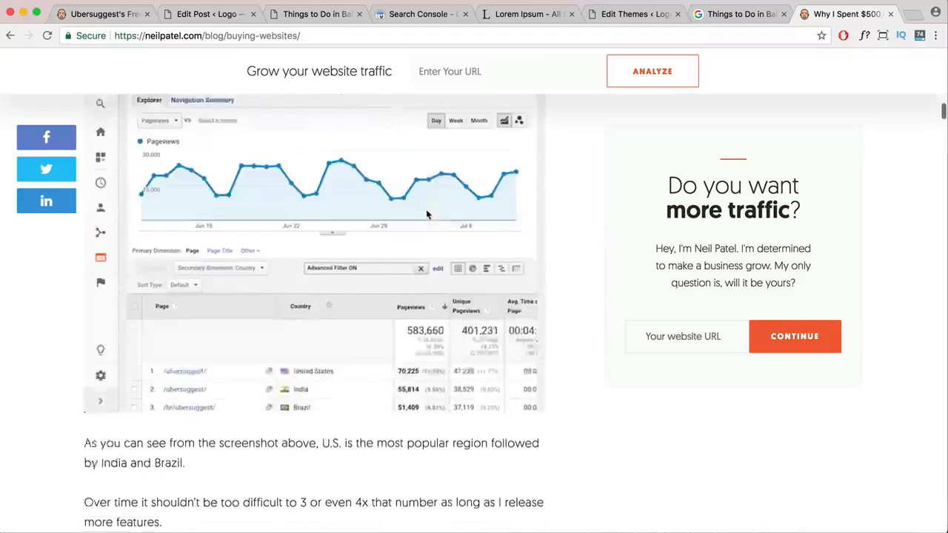
pyautogui.scroll(2, 312, 292)
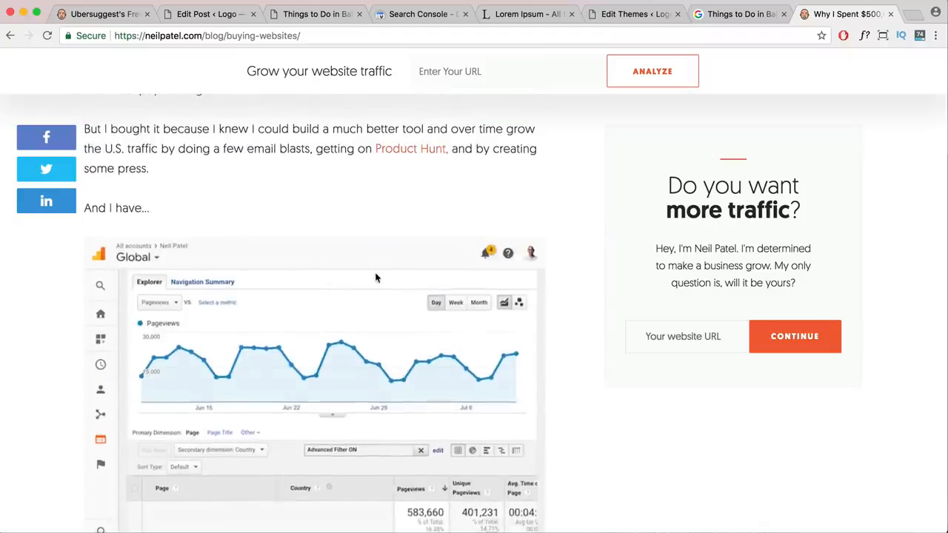
pyautogui.scroll(-15, 375, 278)
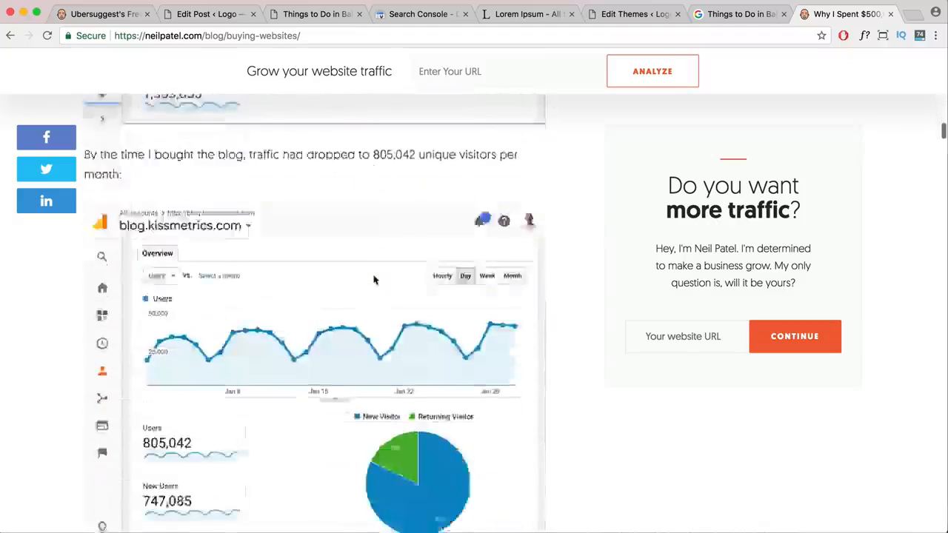
pyautogui.scroll(-20, 374, 280)
pyautogui.scroll(-20, 374, 280)
pyautogui.scroll(5, 372, 275)
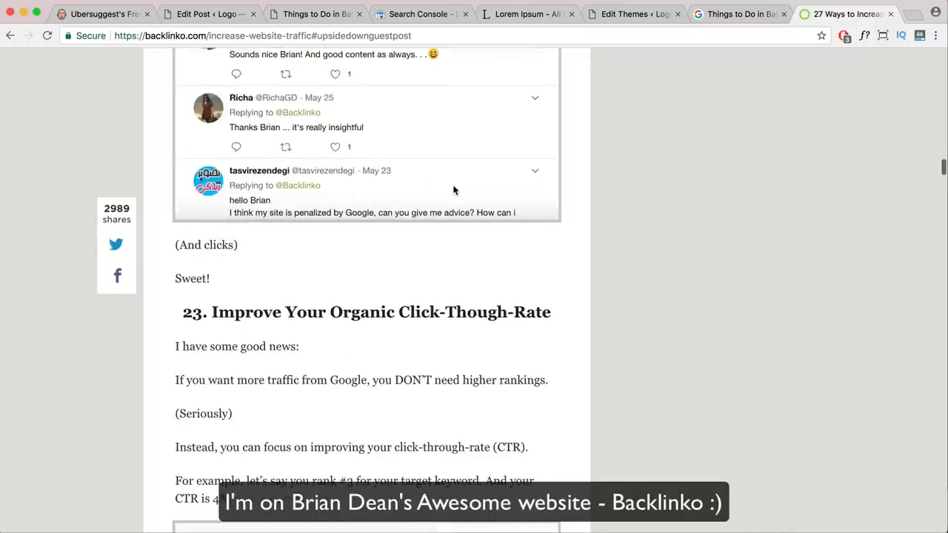
# Examine the short paragraphs and illustrations in the Backlinko guide's section on improving organic click-through rate.
pyautogui.scroll(-6, 454, 191)
pyautogui.scroll(-7, 454, 191)
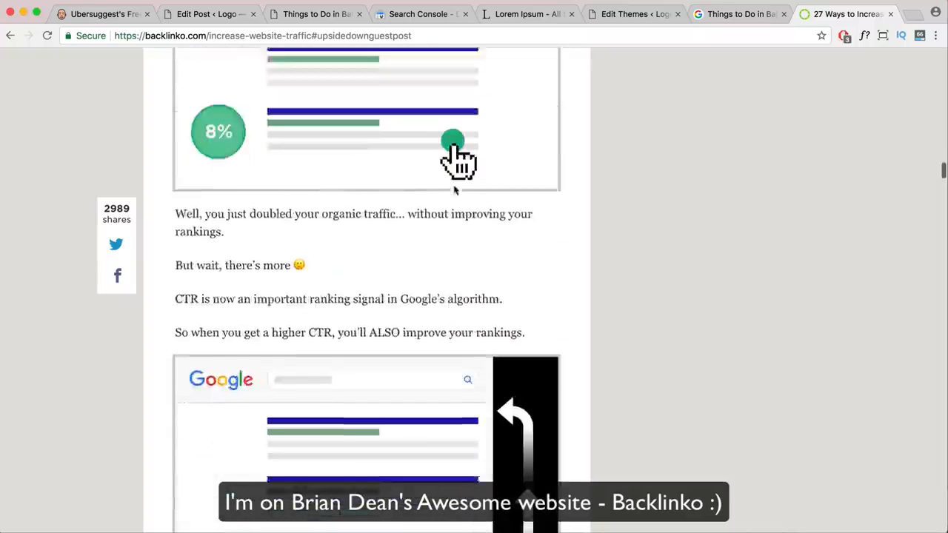
pyautogui.scroll(8, 454, 190)
pyautogui.scroll(2, 454, 190)
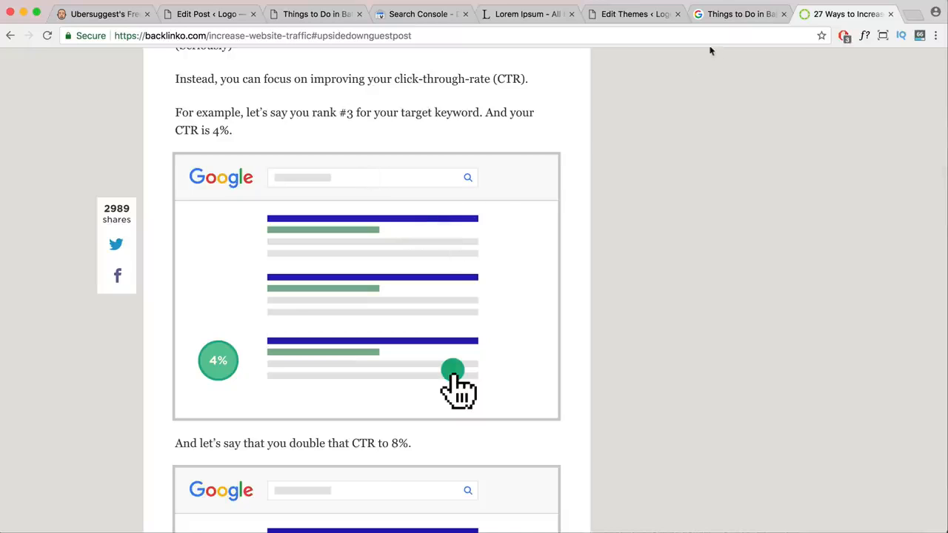
# Examine the paragraph lengths and text layout of the published Things to Do in Bali post for comparison.
pyautogui.click(300, 16)
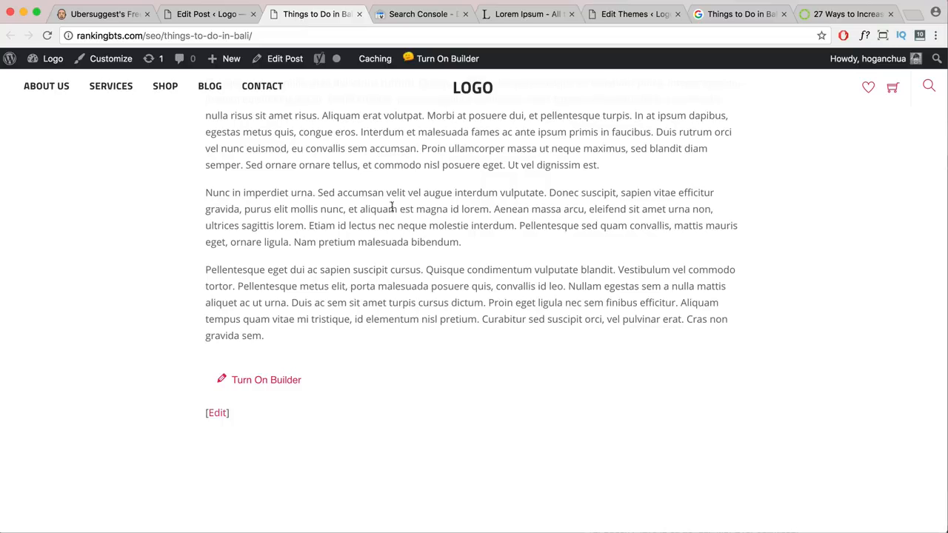
pyautogui.click(211, 16)
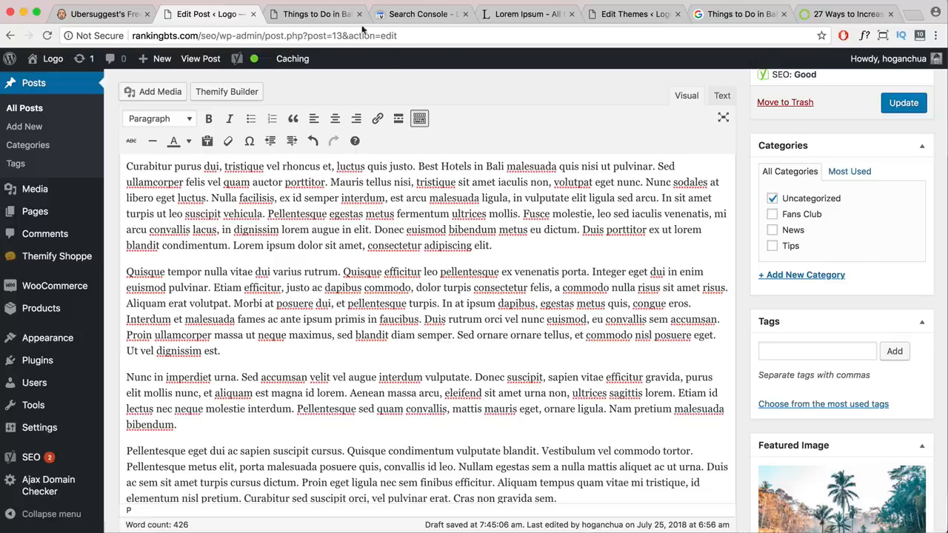
pyautogui.click(326, 14)
pyautogui.scroll(2, 481, 222)
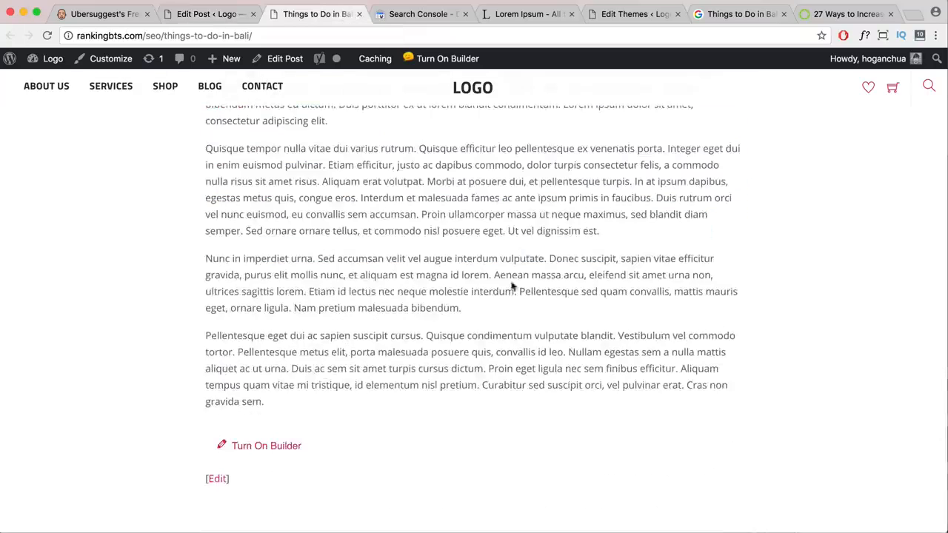
pyautogui.scroll(5, 511, 287)
pyautogui.tripleClick(511, 281)
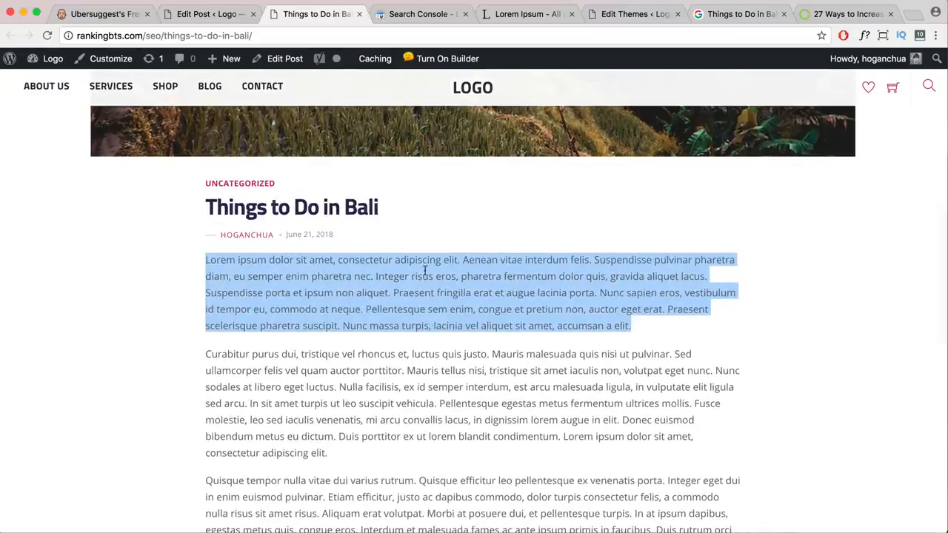
pyautogui.scroll(-5, 424, 271)
pyautogui.scroll(5, 419, 279)
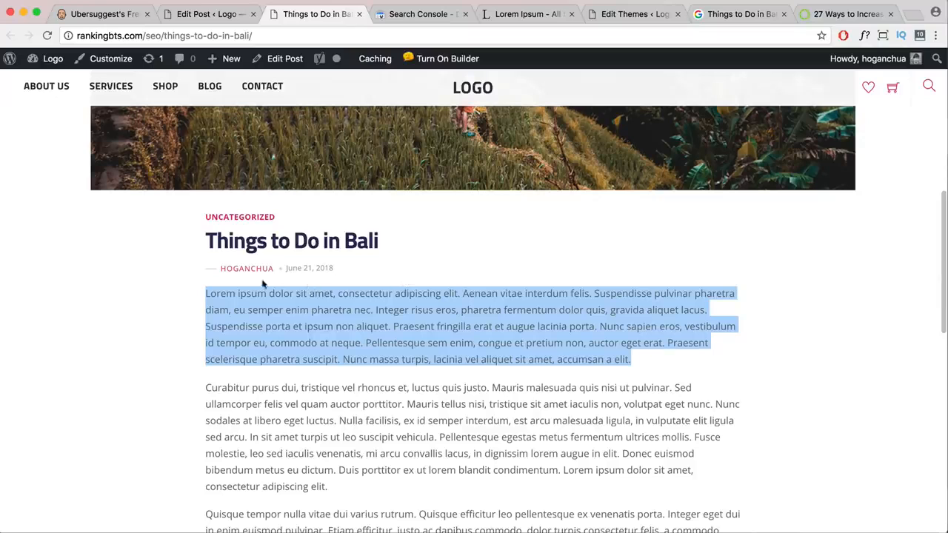
pyautogui.scroll(-2, 292, 380)
pyautogui.click(331, 380)
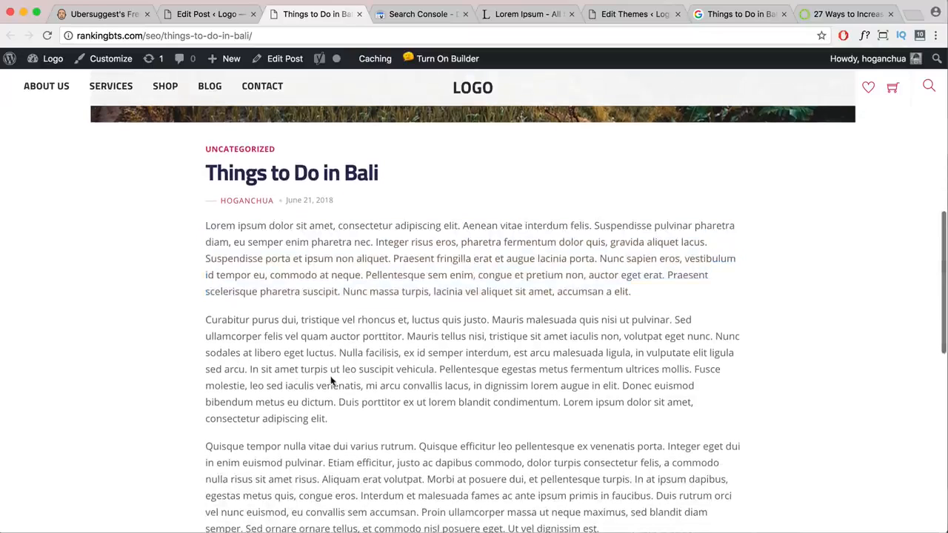
pyautogui.moveTo(328, 419); pyautogui.dragTo(216, 338)
pyautogui.click(263, 358)
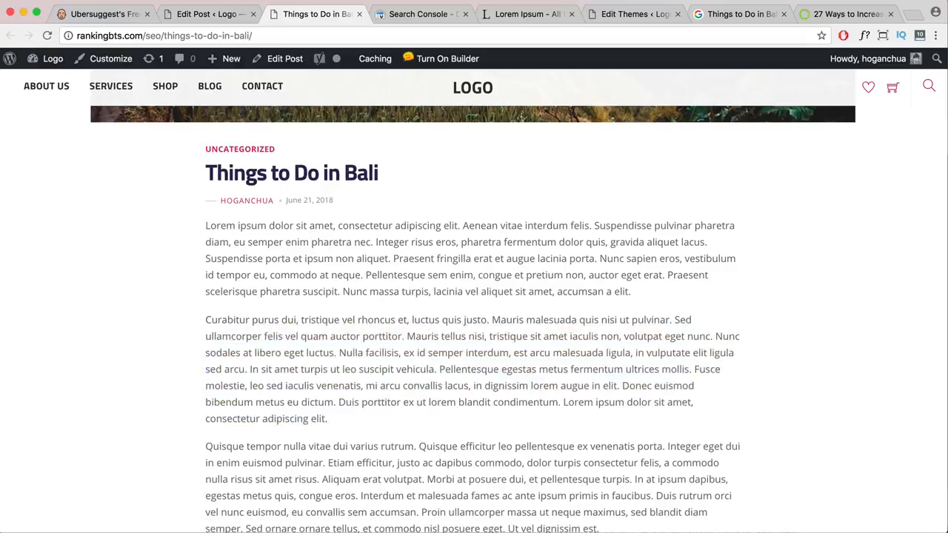
# Return to the Backlinko guide and highlight the opening lines of section 21 on using a "Question Analyzer".
pyautogui.click(844, 13)
pyautogui.scroll(3, 394, 330)
pyautogui.scroll(15, 398, 323)
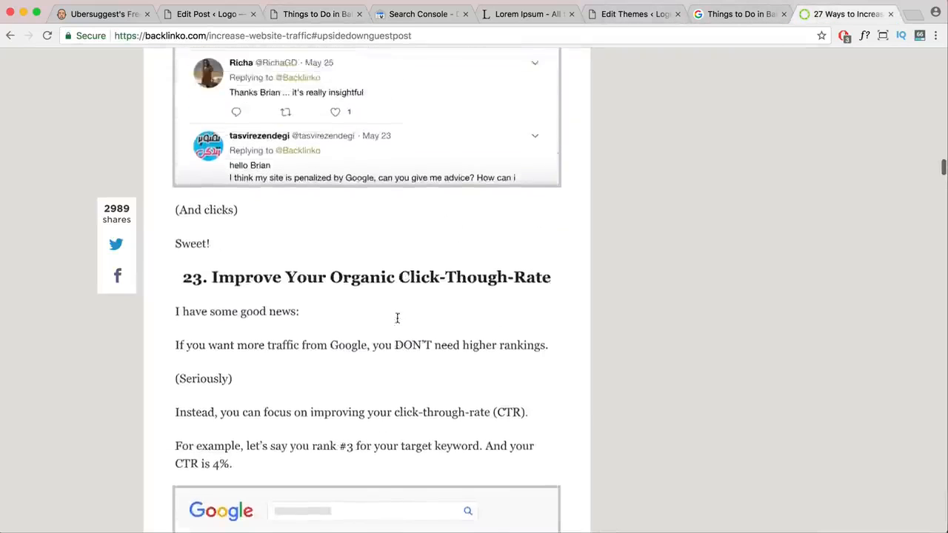
pyautogui.scroll(20, 397, 321)
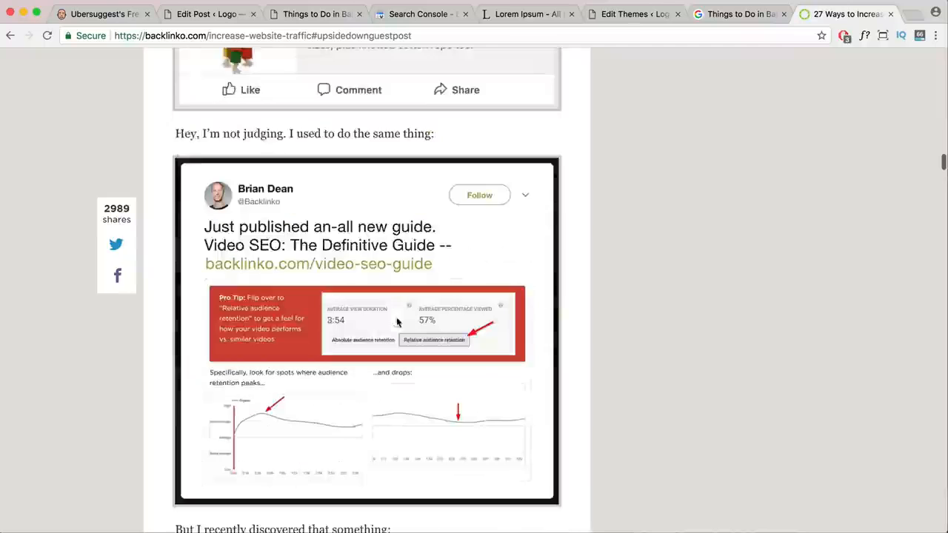
pyautogui.scroll(-2, 398, 323)
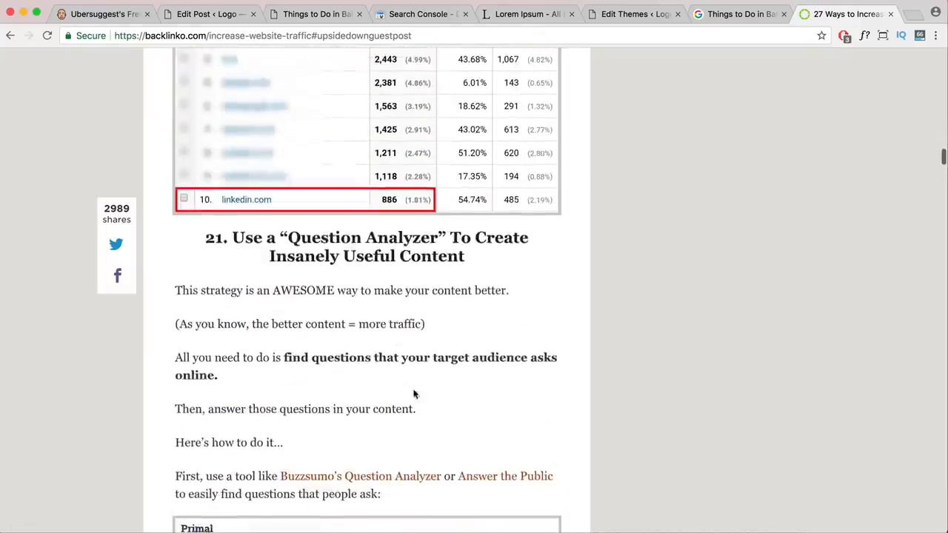
pyautogui.moveTo(182, 214); pyautogui.dragTo(504, 419)
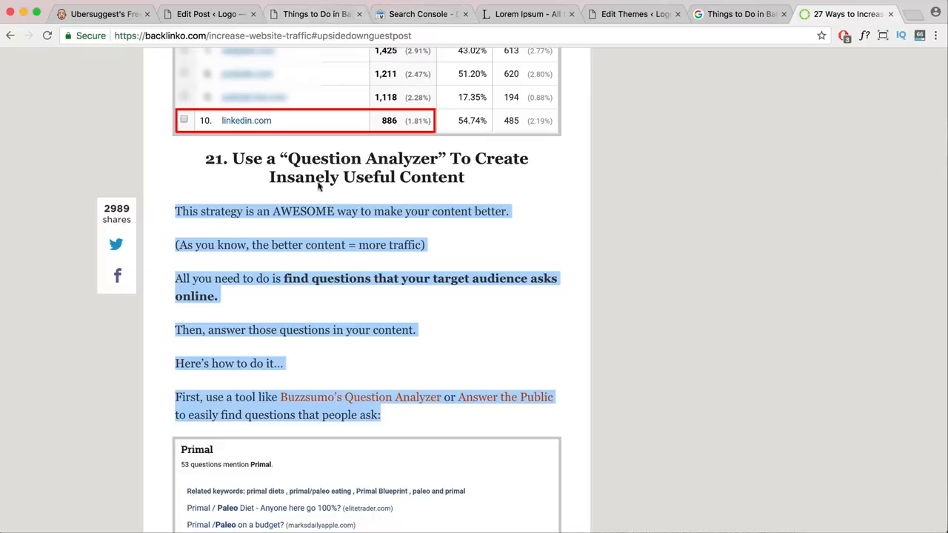
# Return to the published Things to Do in Bali post and review its opening paragraphs below the featured image.
pyautogui.click(311, 14)
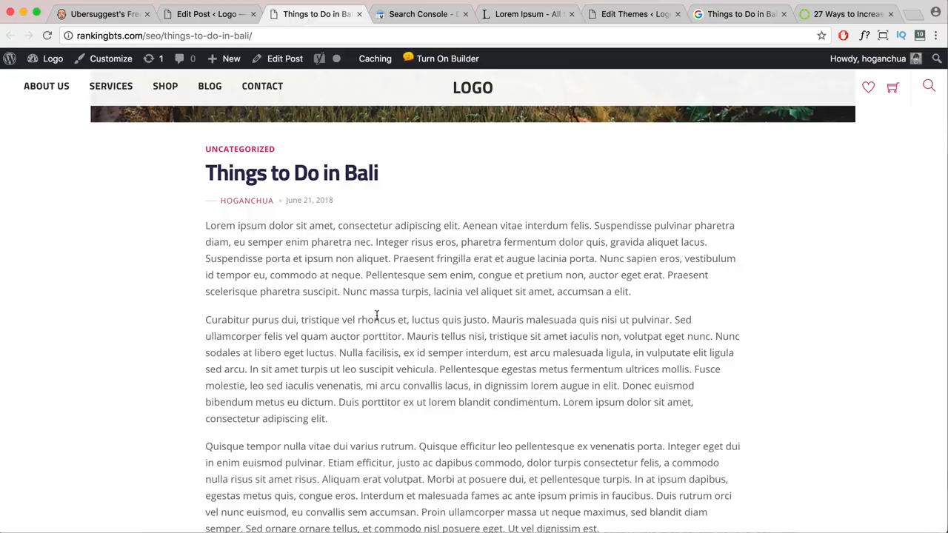
pyautogui.scroll(6, 499, 373)
pyautogui.scroll(-5, 499, 374)
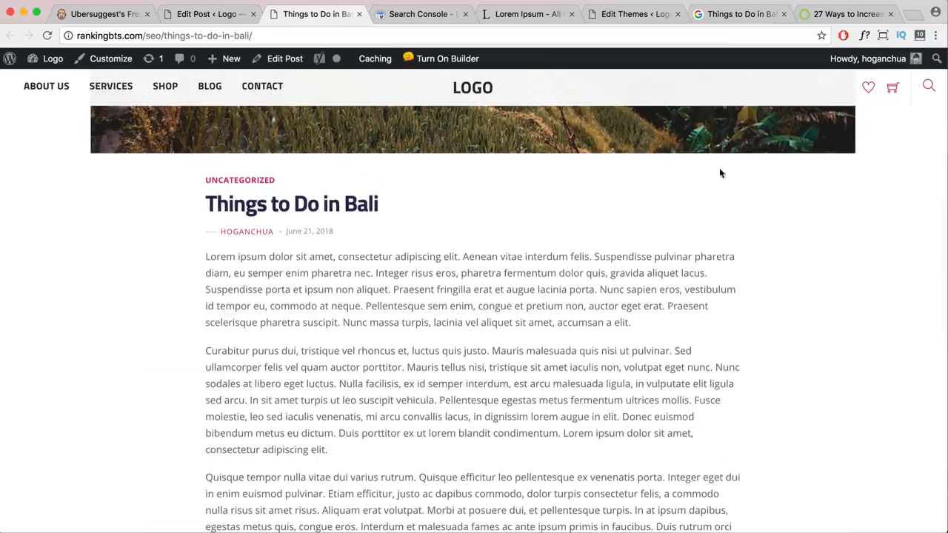
# Search Google for "smarter blogger" in a new tab and open Smart Blogger's guide "How to Write a Blog Post – The Ultimate Guide".
pyautogui.click(915, 20)
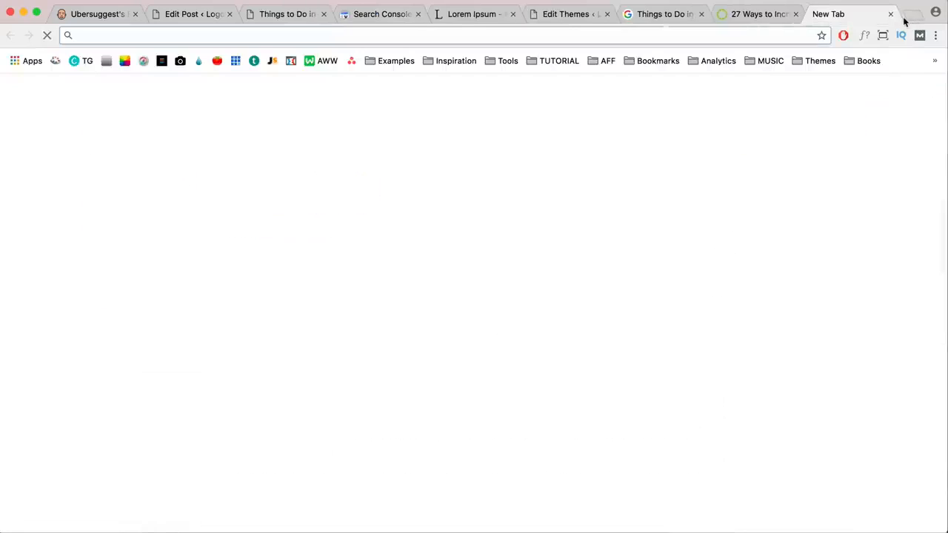
pyautogui.write('smarter')
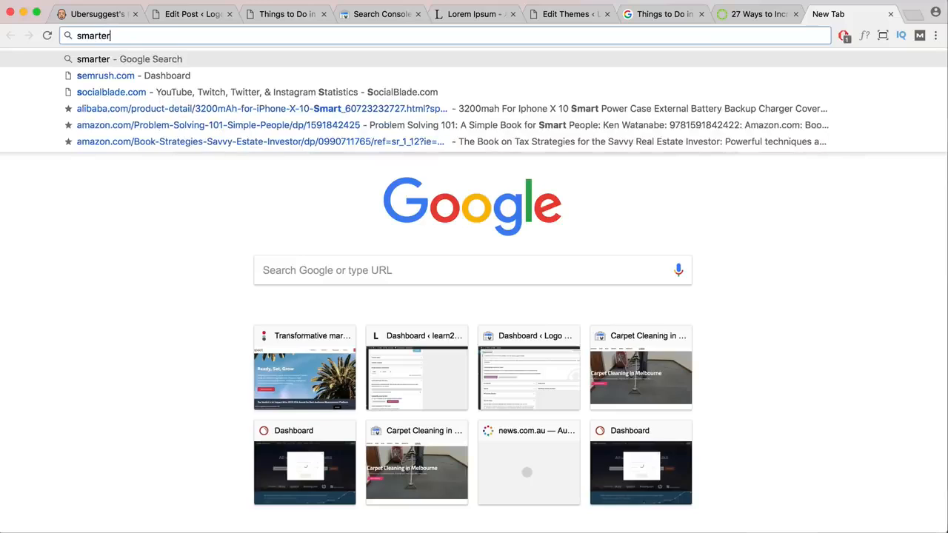
pyautogui.press('Return')
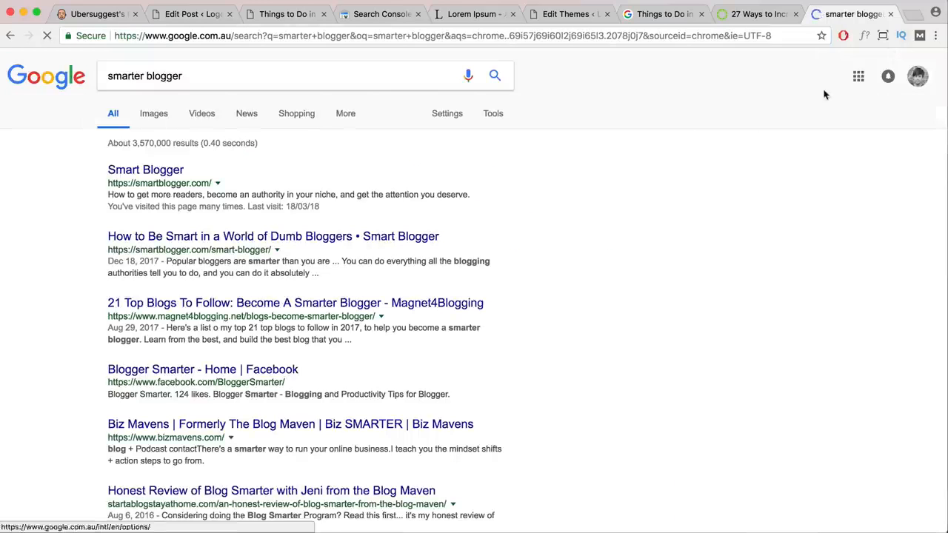
pyautogui.click(145, 171)
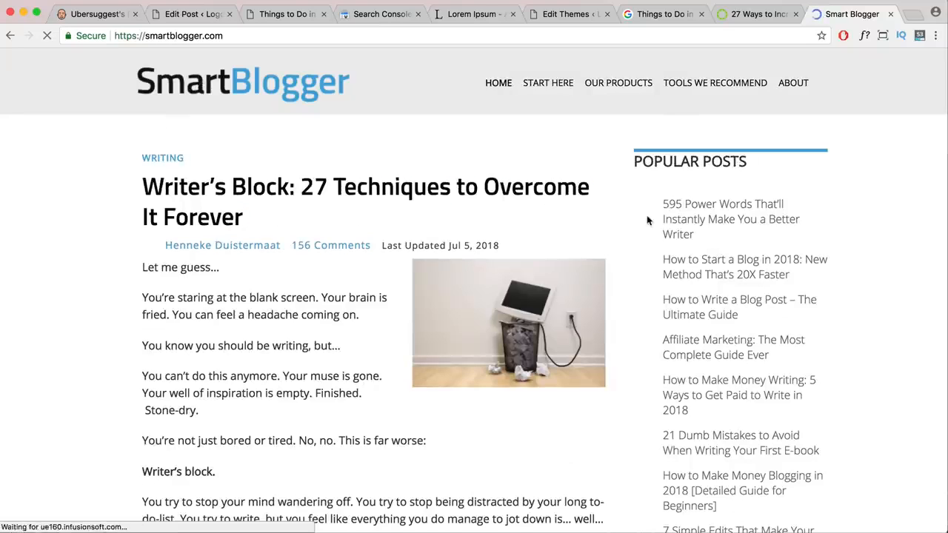
pyautogui.scroll(-1, 741, 237)
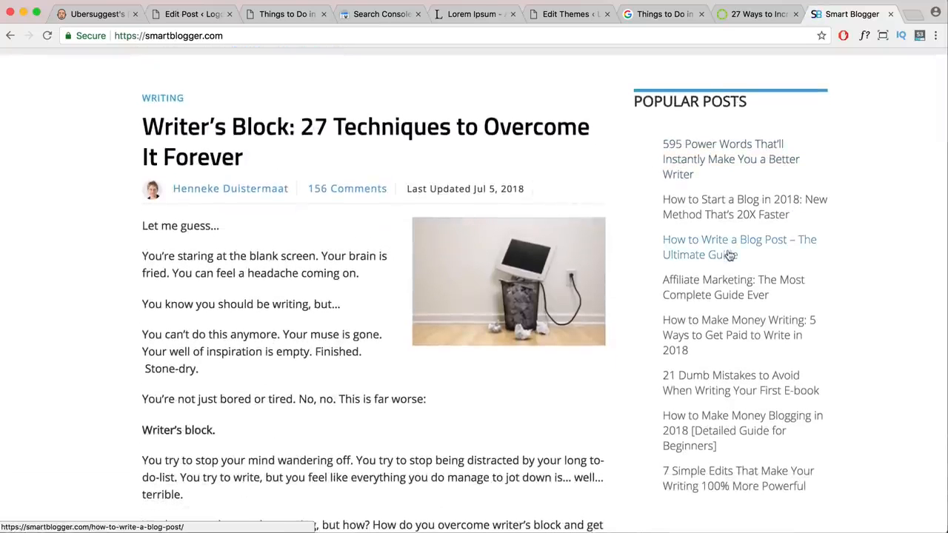
pyautogui.click(731, 254)
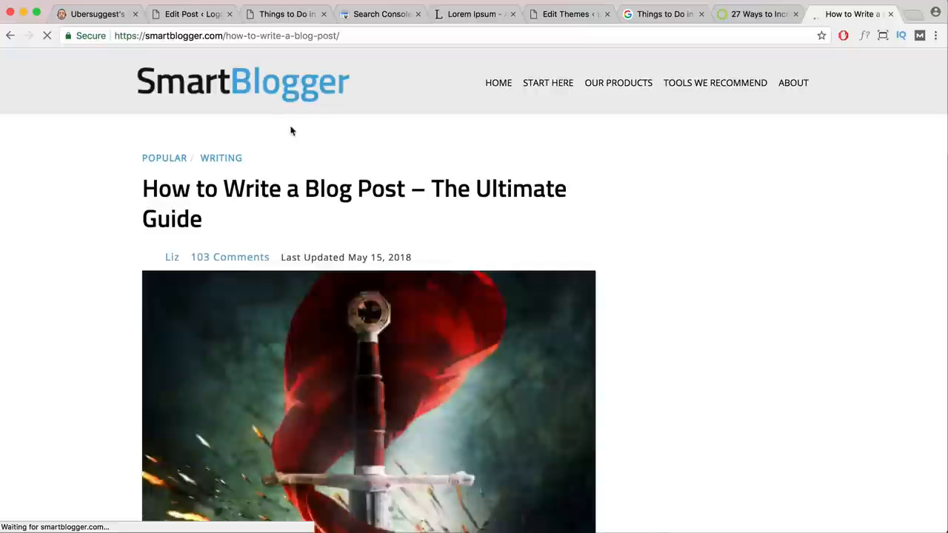
# Examine how the Smart Blogger guide uses a table of contents, subheadings, short paragraphs and example boxes, and select its web address.
pyautogui.scroll(-10, 513, 245)
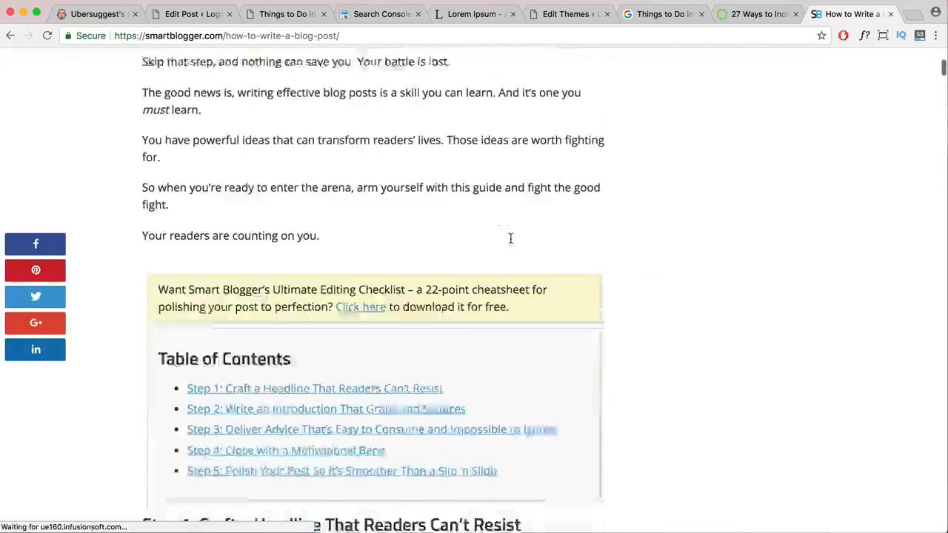
pyautogui.scroll(-15, 511, 242)
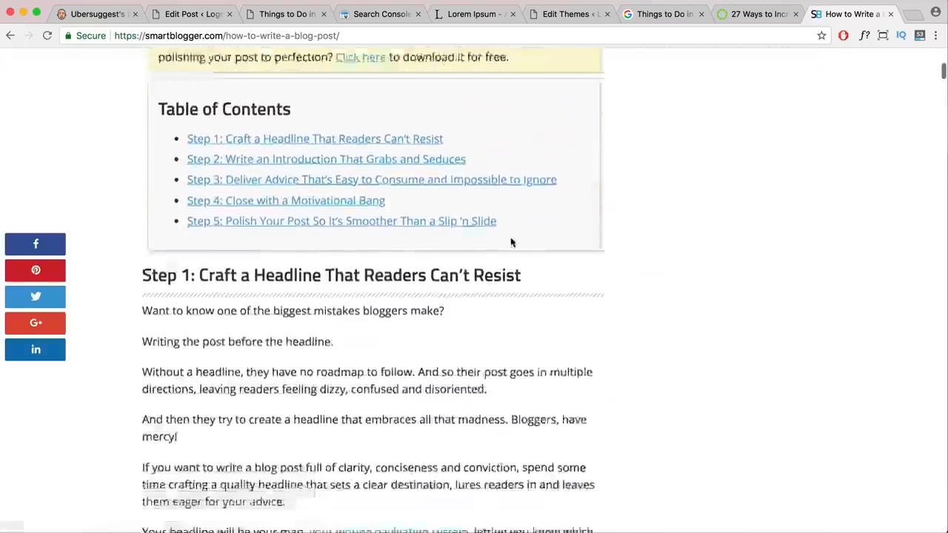
pyautogui.scroll(-15, 511, 241)
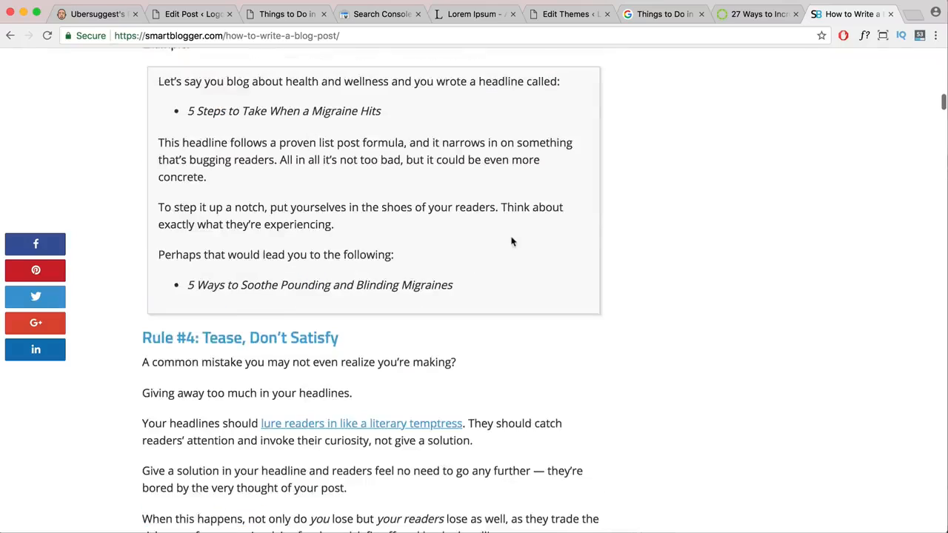
pyautogui.scroll(5, 511, 236)
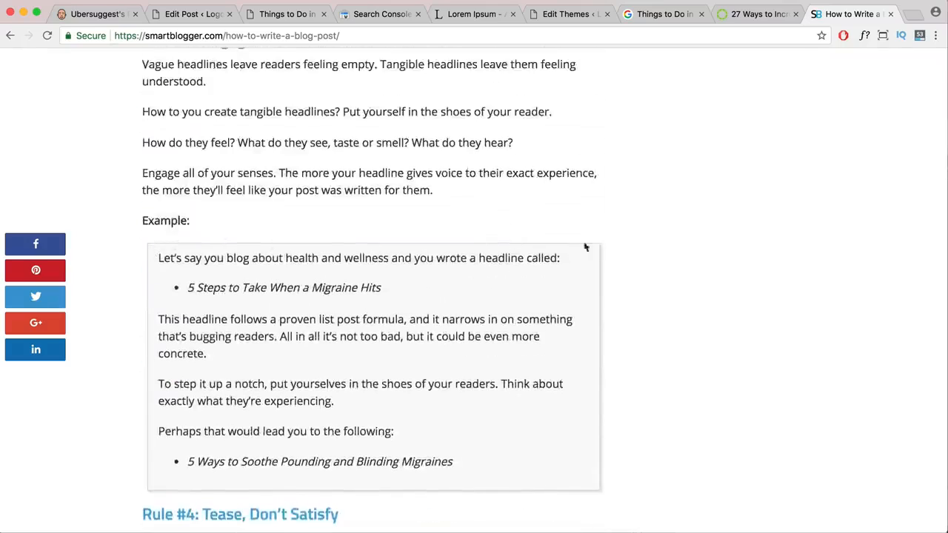
pyautogui.scroll(-5, 568, 355)
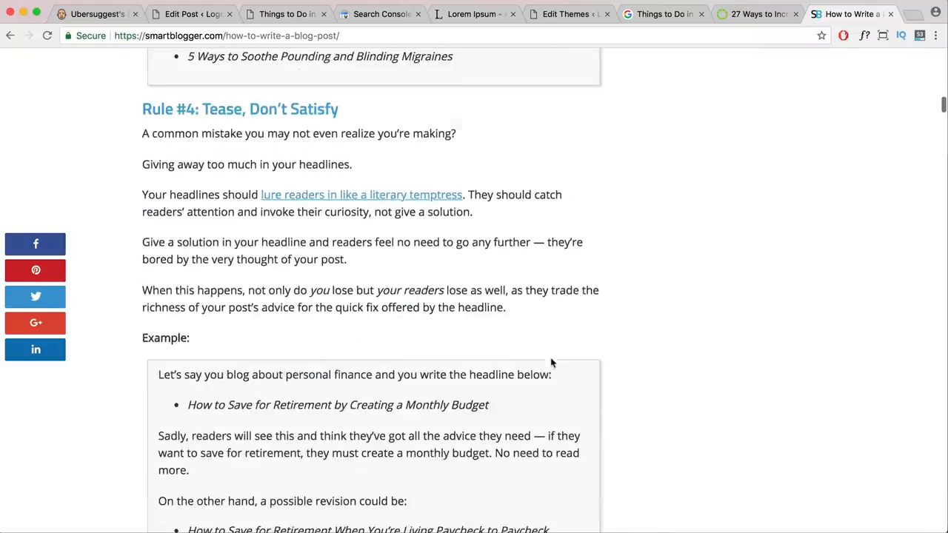
pyautogui.scroll(-20, 518, 358)
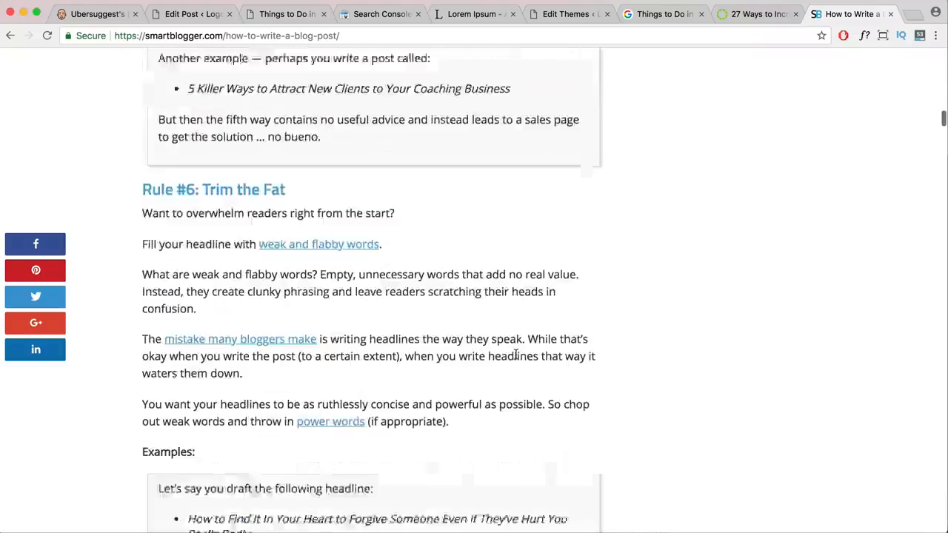
pyautogui.click(280, 35)
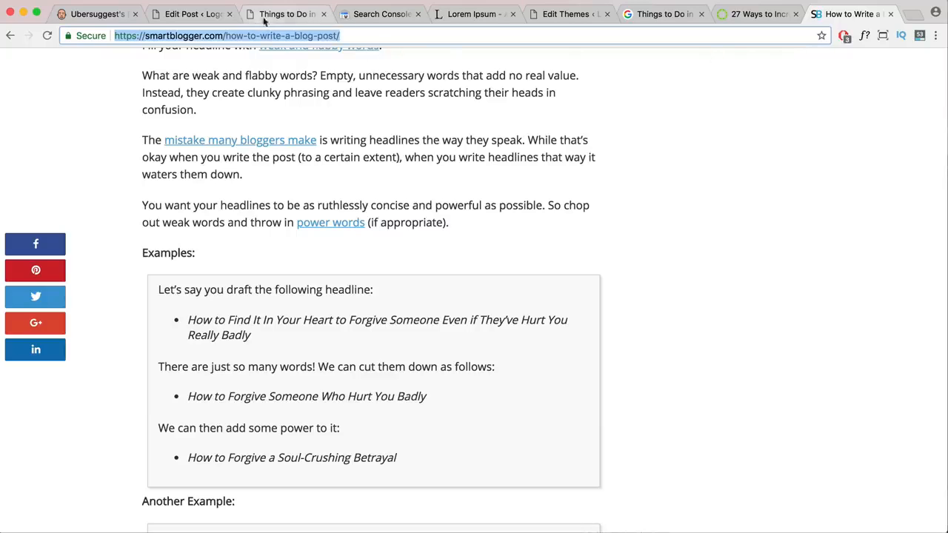
# Return to the Bali post's editor and review its body text, Yoast snippet settings and publishing status.
pyautogui.click(196, 14)
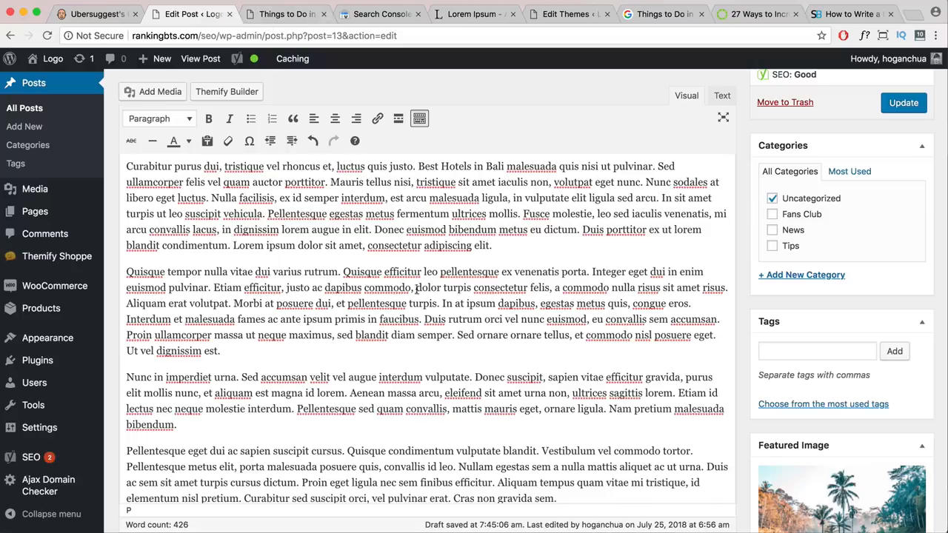
pyautogui.scroll(-20, 495, 307)
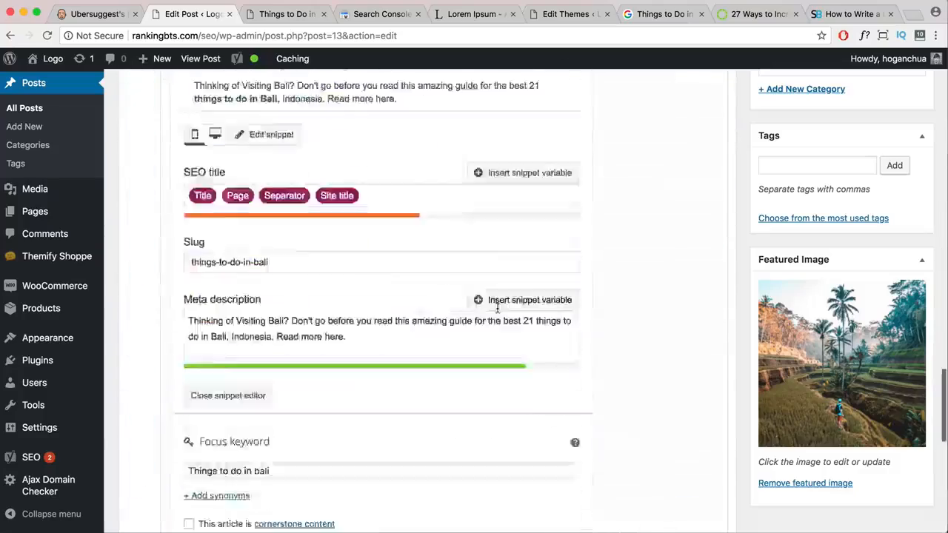
pyautogui.scroll(20, 497, 307)
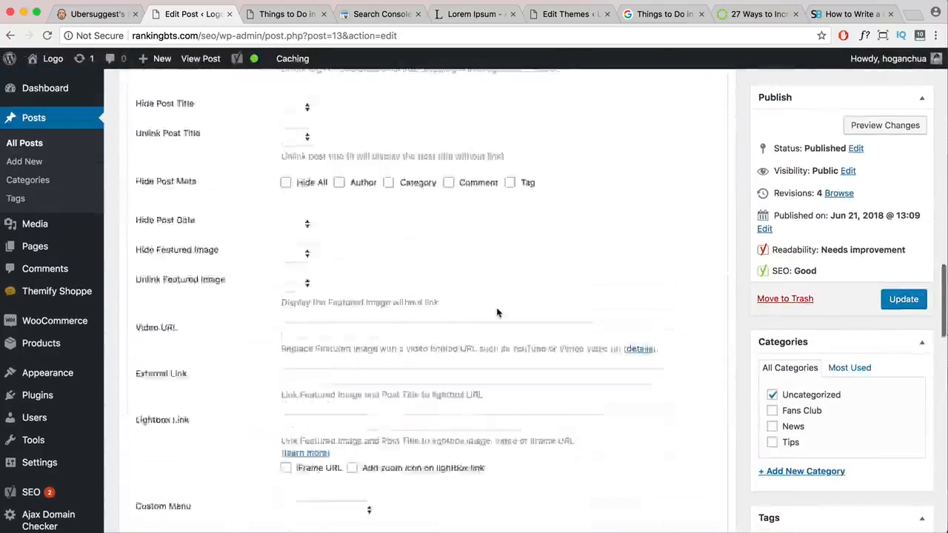
pyautogui.scroll(5, 841, 350)
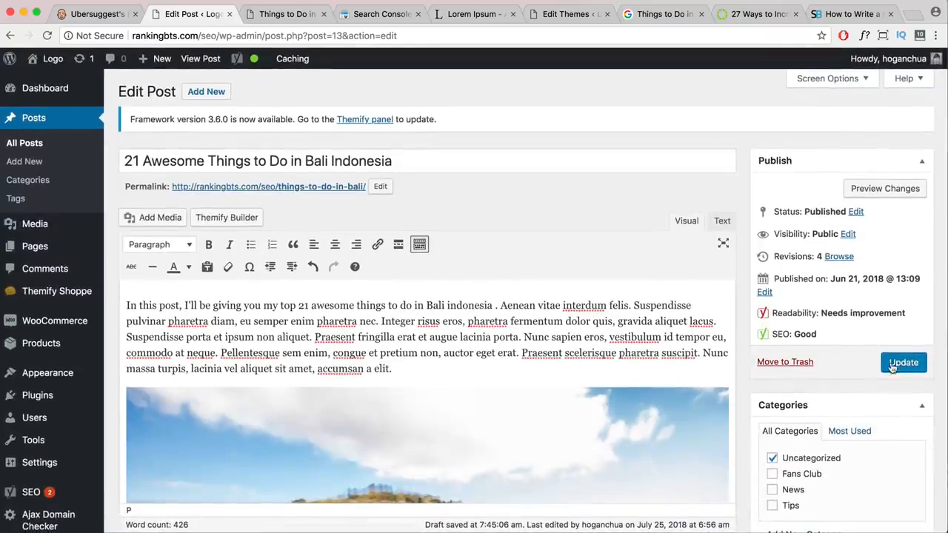
pyautogui.click(480, 299)
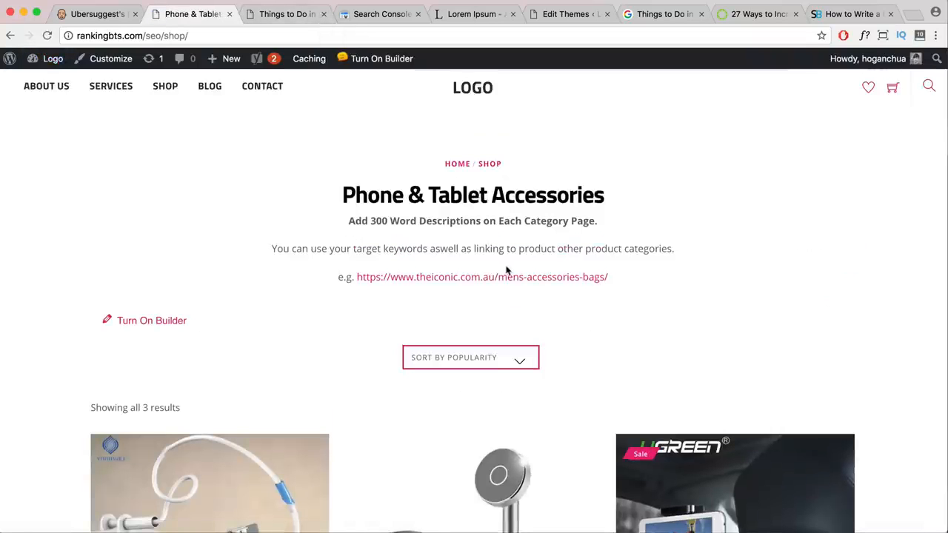
# Review the products on the Phone & Tablet Accessories shop page and highlight the "shop/" part of its URL.
pyautogui.scroll(-5, 507, 271)
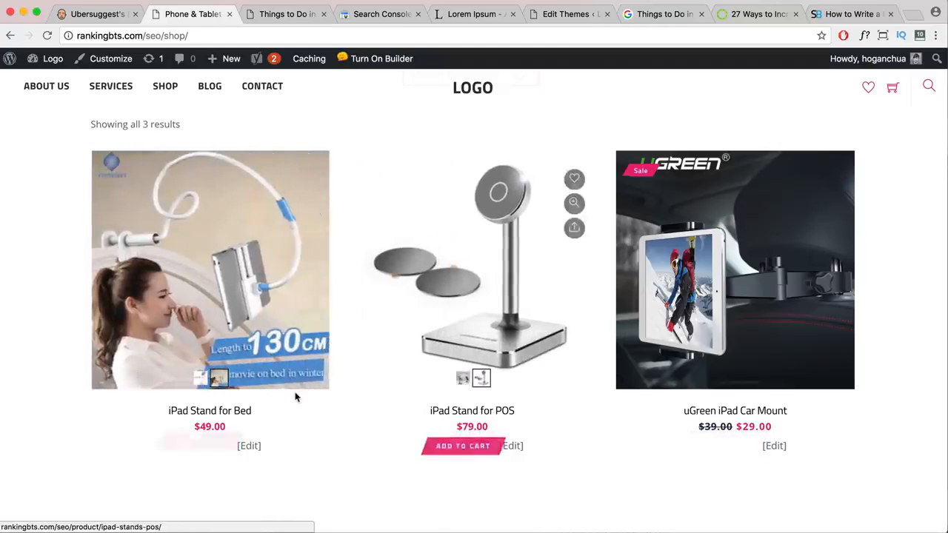
pyautogui.scroll(5, 491, 412)
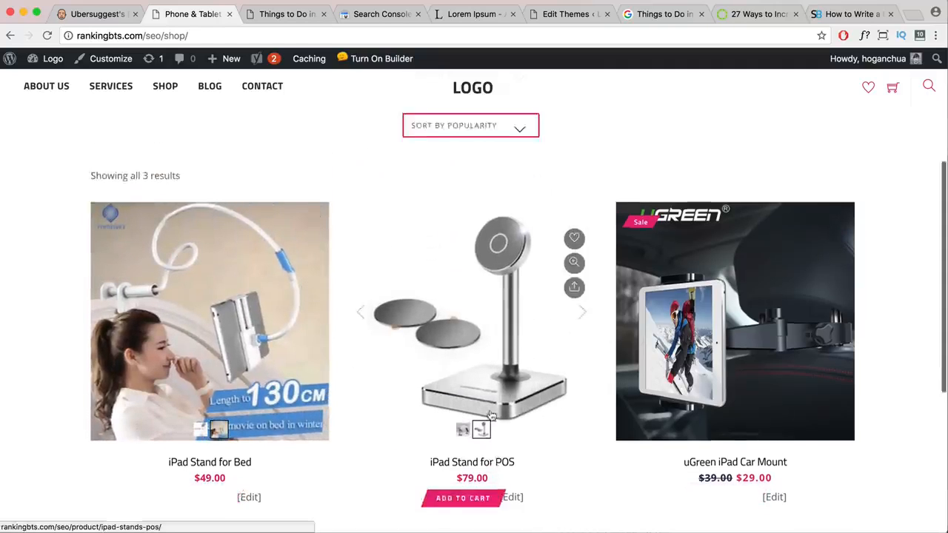
pyautogui.click(74, 31)
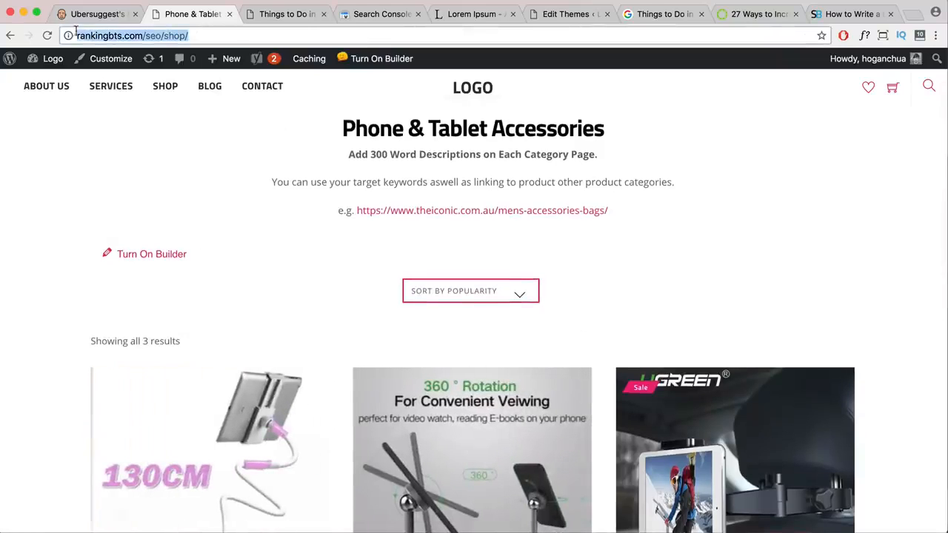
pyautogui.click(191, 36)
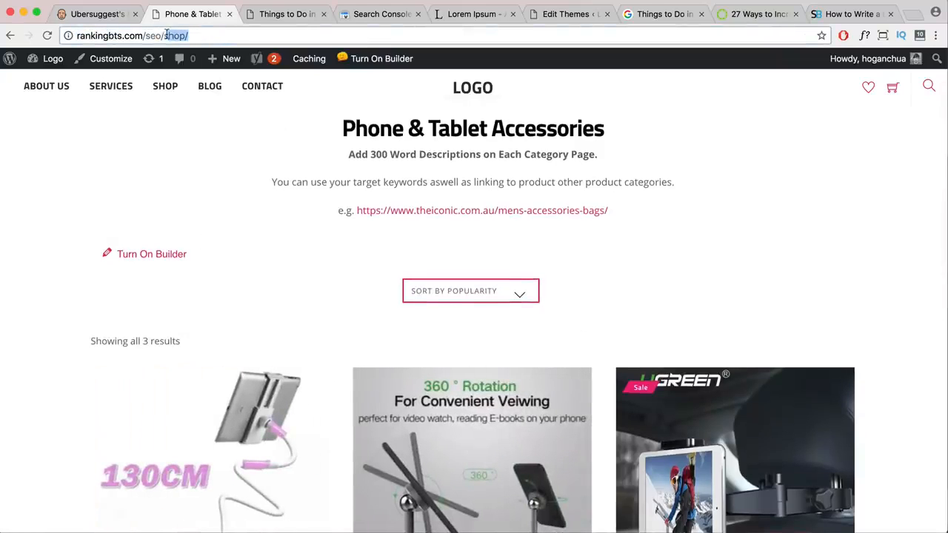
pyautogui.moveTo(167, 35); pyautogui.dragTo(163, 36)
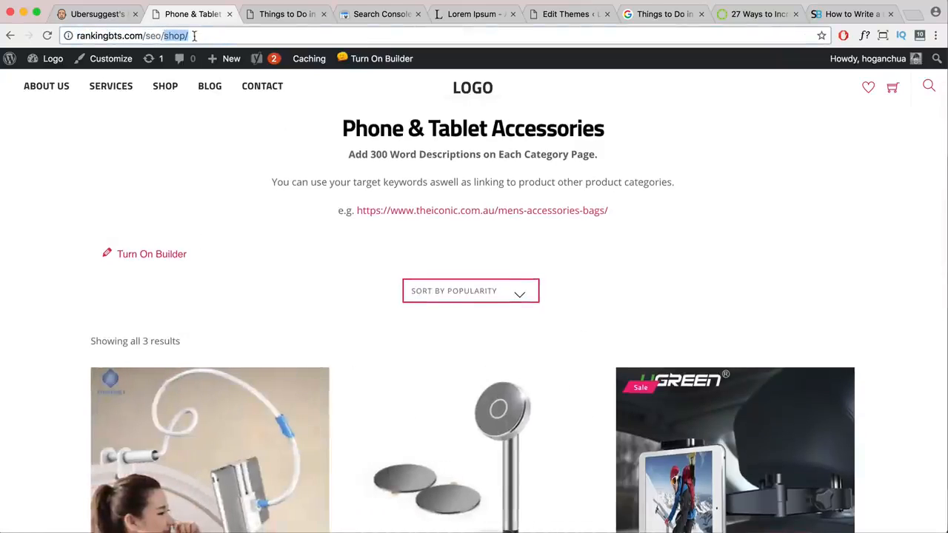
# Highlight the "Phone & Tablet Accessories" heading on the shop page as the category's main title.
pyautogui.moveTo(342, 195); pyautogui.dragTo(609, 199)
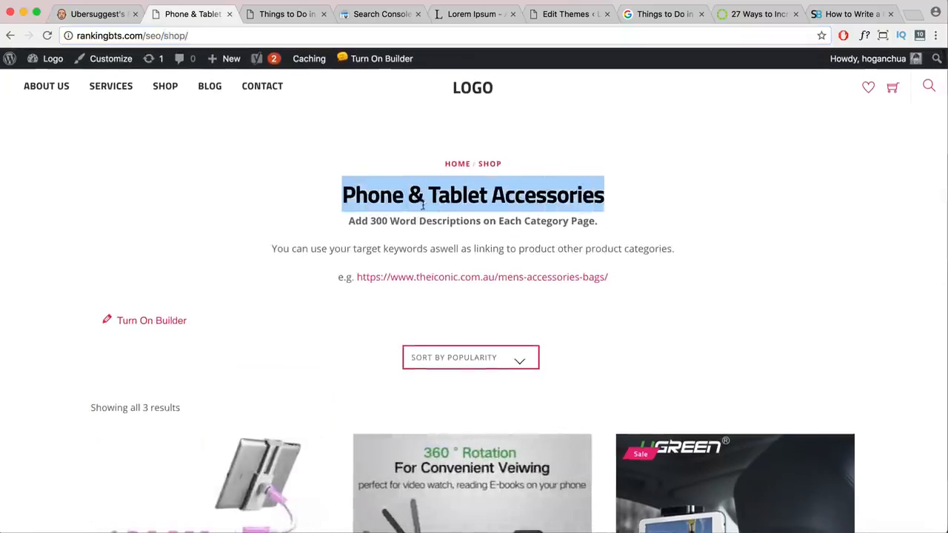
pyautogui.click(339, 199)
pyautogui.moveTo(340, 198); pyautogui.dragTo(622, 199)
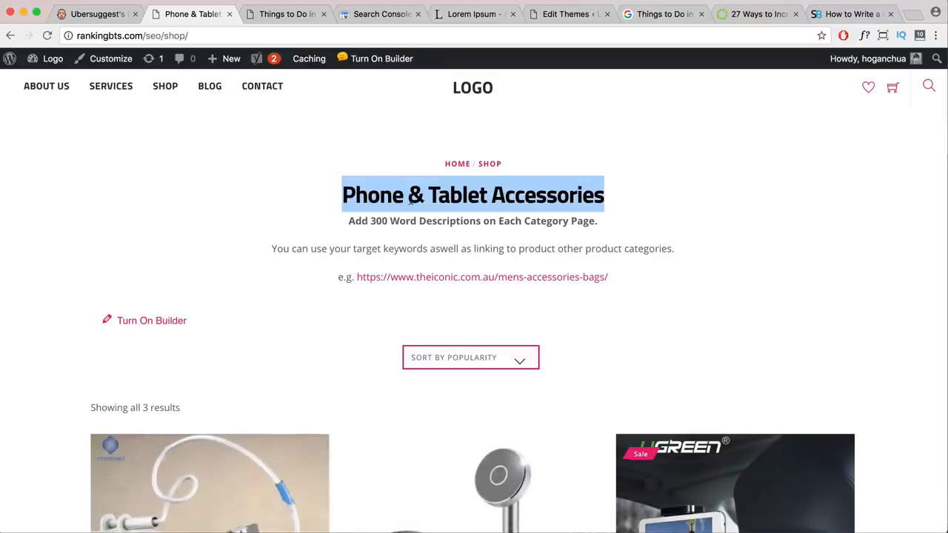
pyautogui.click(606, 199)
pyautogui.moveTo(606, 199); pyautogui.dragTo(342, 194)
# Turn on the page builder for the shop page, open the intro text module for editing and select its Heading 1 title.
pyautogui.click(148, 321)
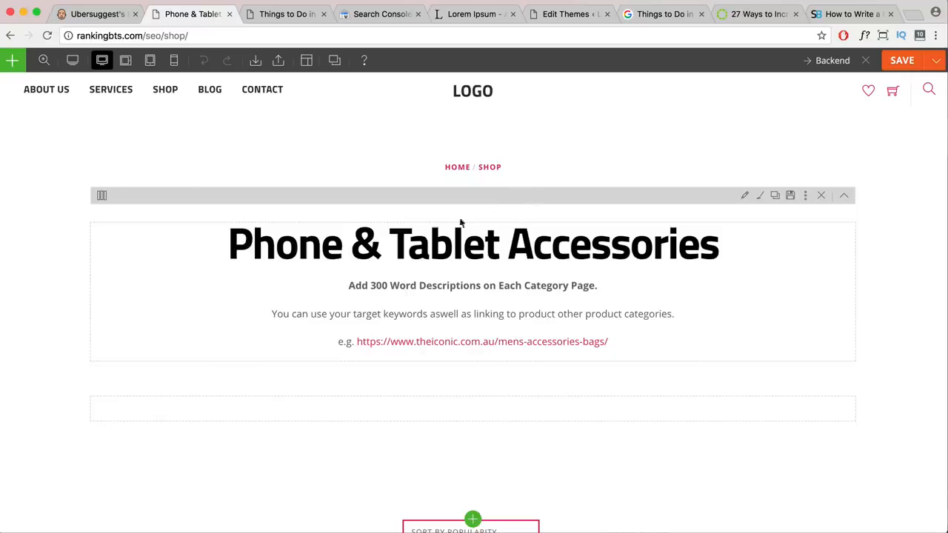
pyautogui.click(12, 60)
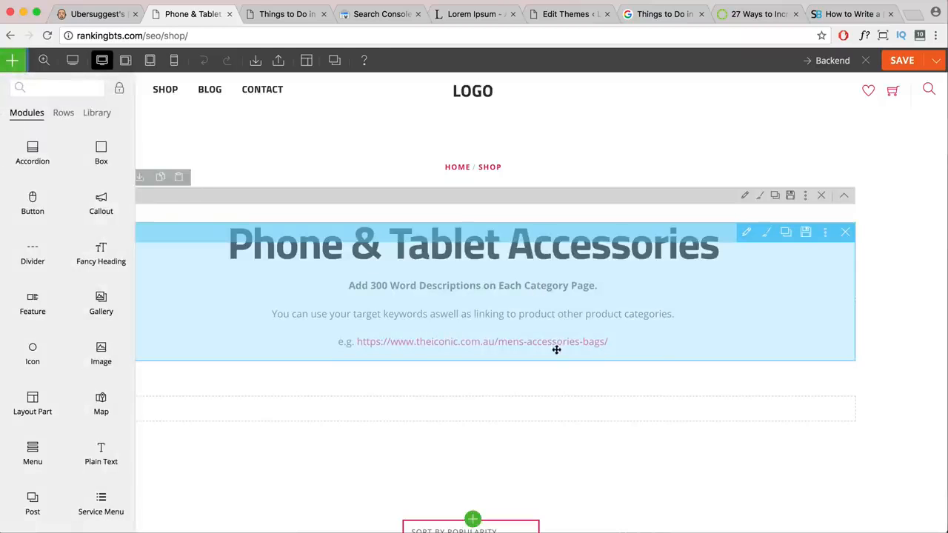
pyautogui.scroll(-1, 533, 359)
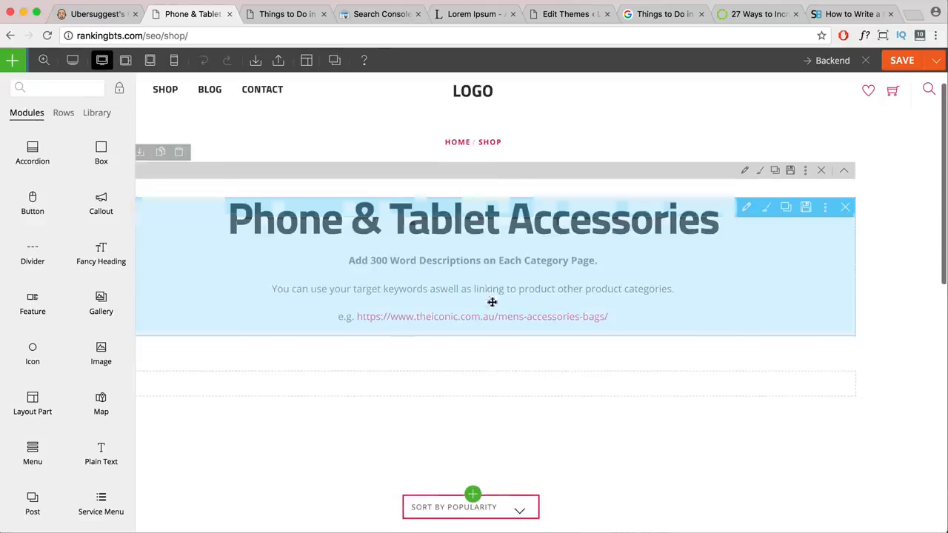
pyautogui.click(503, 252)
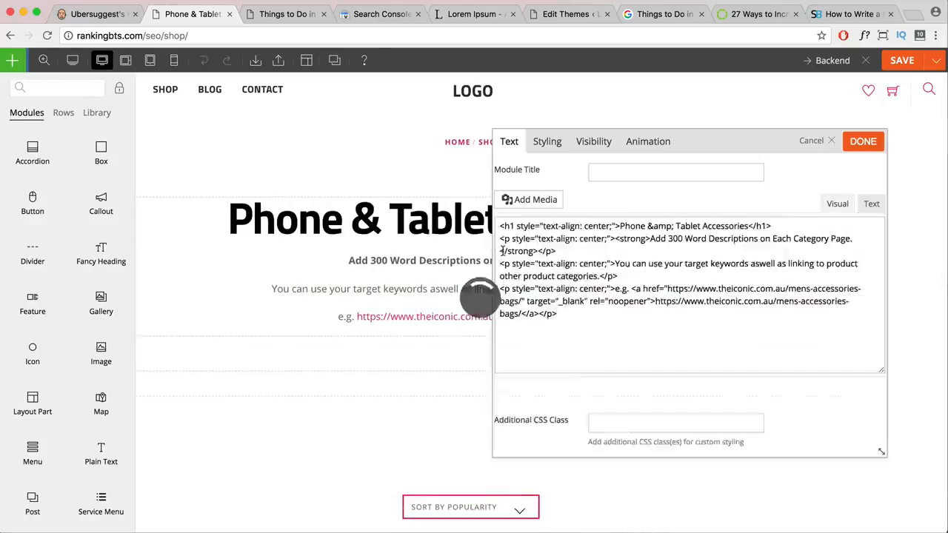
pyautogui.moveTo(842, 296); pyautogui.dragTo(536, 293)
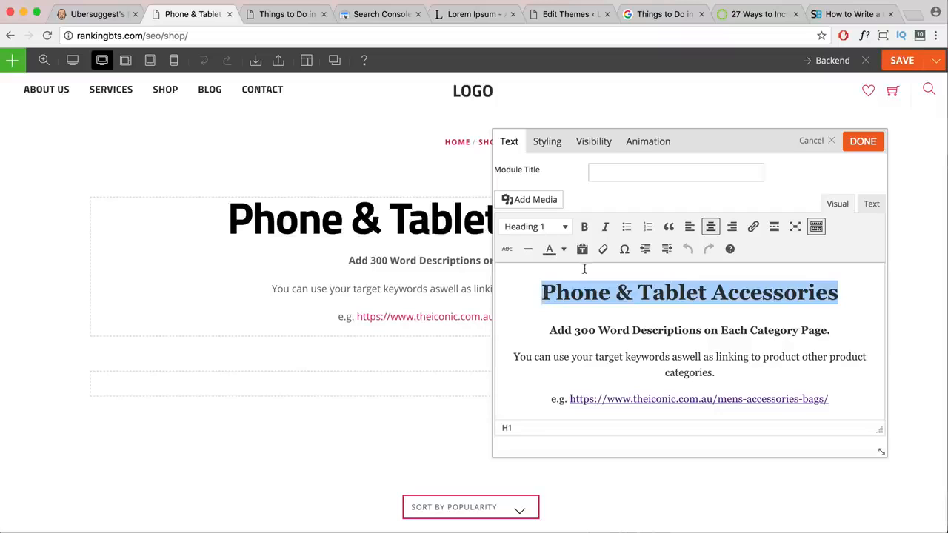
# Highlight the category description text in the module, check the products further down the page and finish editing the module.
pyautogui.scroll(-1, 724, 390)
pyautogui.moveTo(717, 354); pyautogui.dragTo(546, 316)
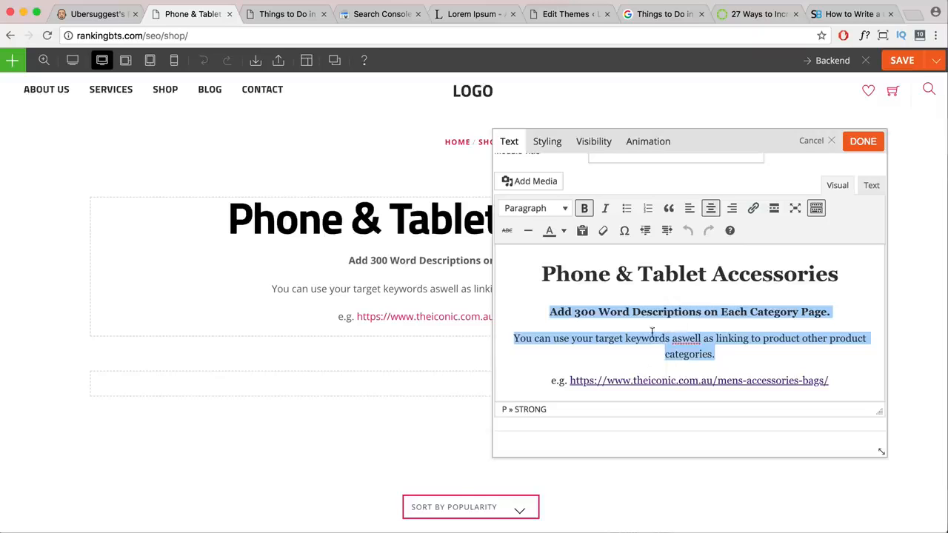
pyautogui.scroll(-10, 356, 315)
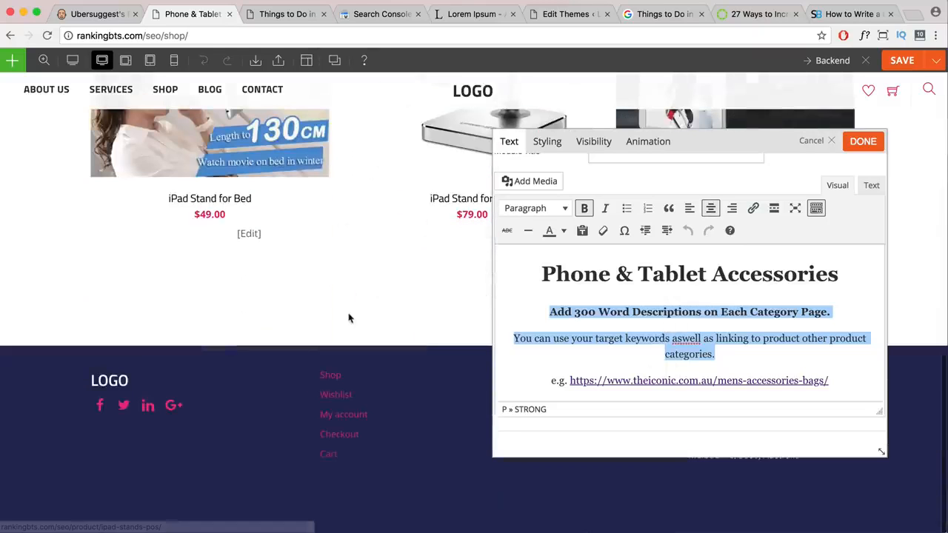
pyautogui.click(863, 140)
pyautogui.scroll(10, 741, 167)
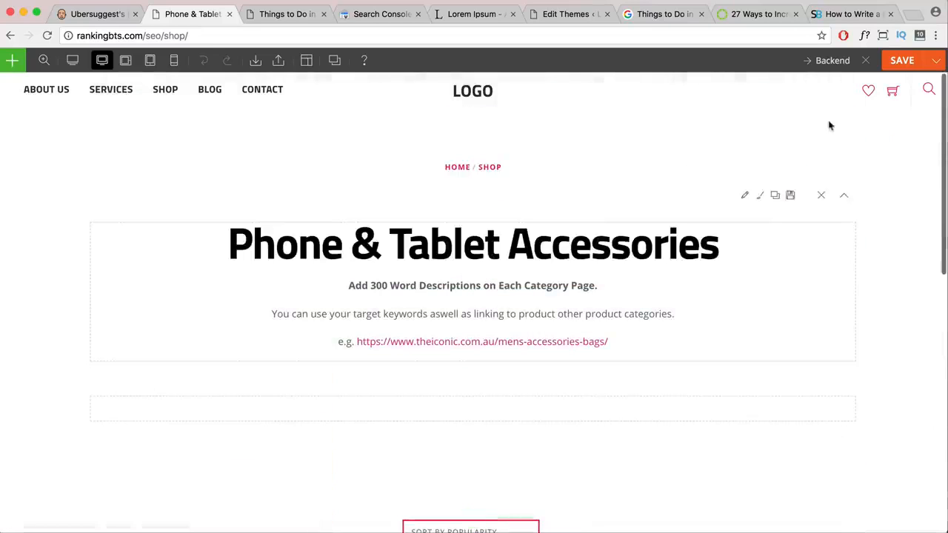
# Save the Phone & Tablet Accessories shop page and leave the page builder.
pyautogui.click(902, 64)
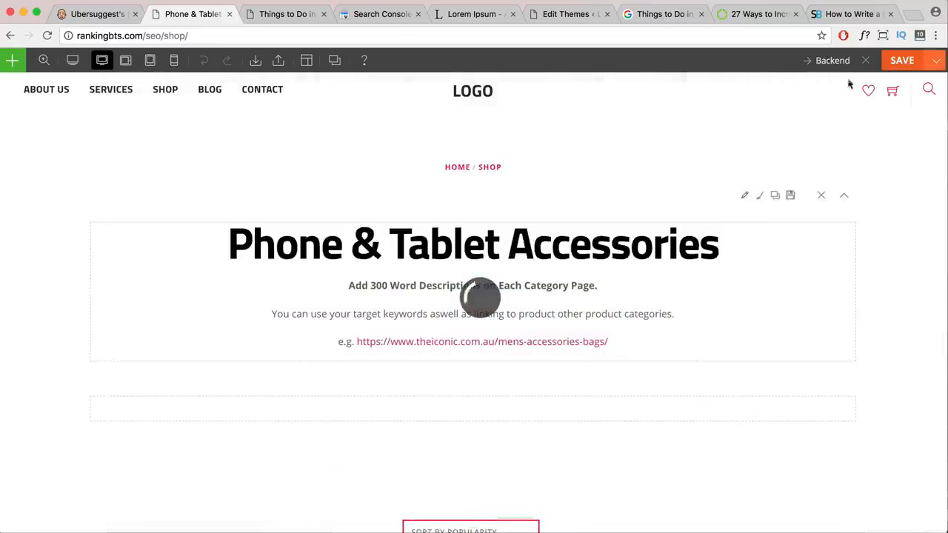
pyautogui.click(865, 60)
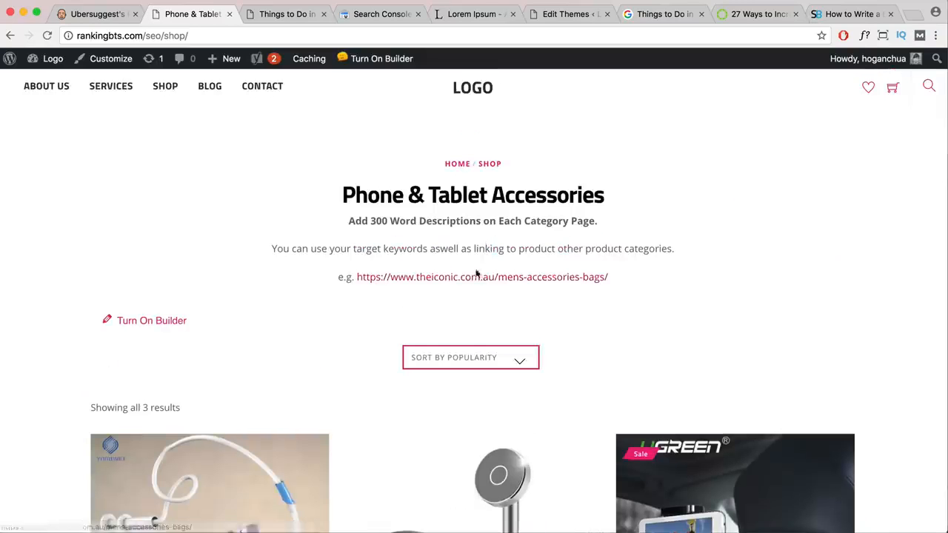
# Open the example theiconic.com.au category page linked in the description and inspect the HTML of its "Men's Bags" title.
pyautogui.click(468, 280)
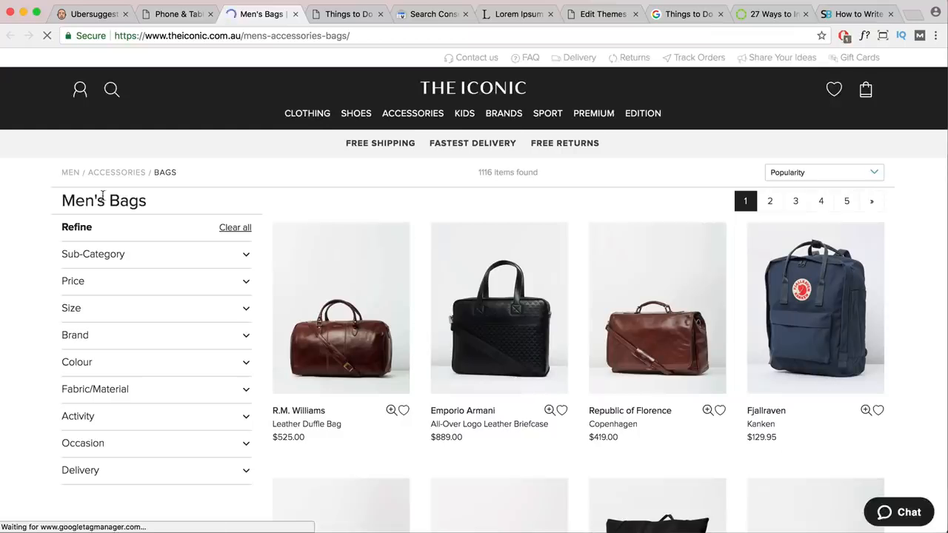
pyautogui.moveTo(148, 201); pyautogui.dragTo(59, 201)
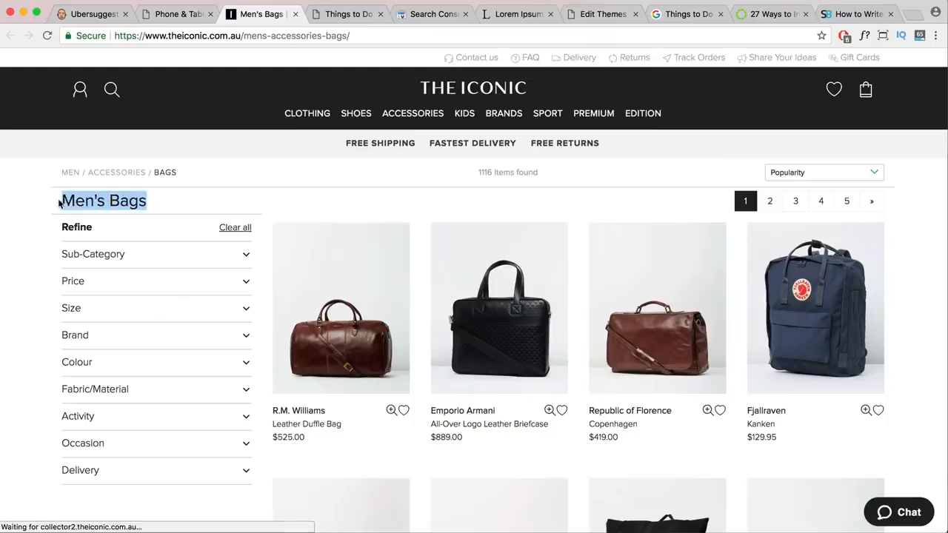
pyautogui.rightClick(104, 200)
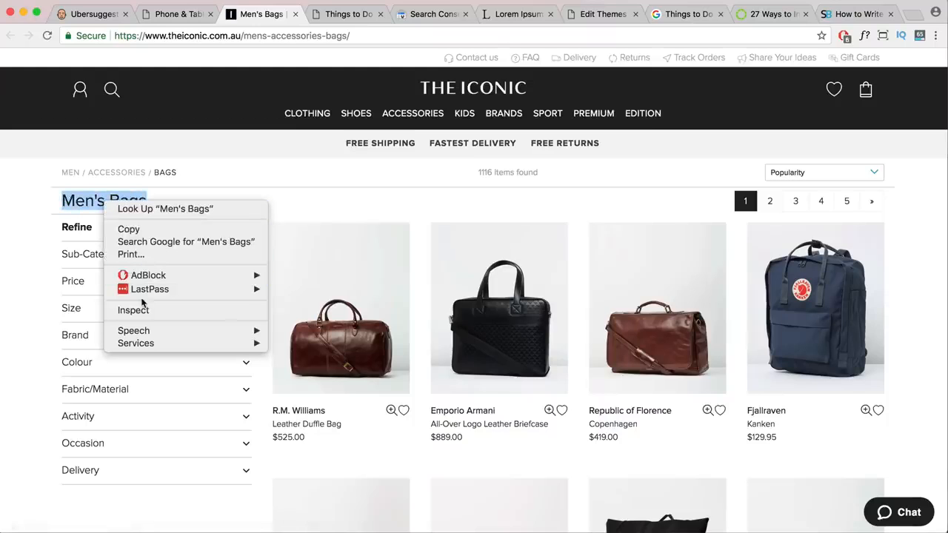
pyautogui.click(143, 312)
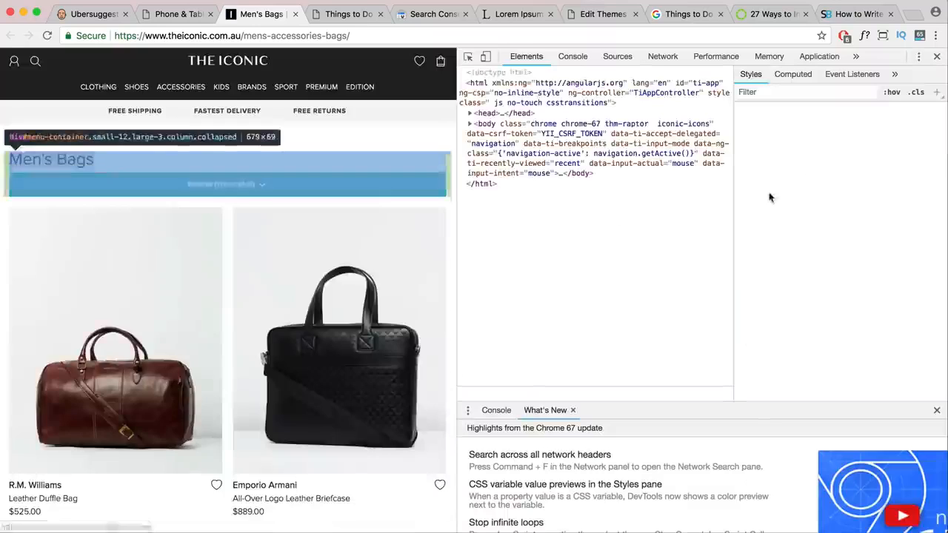
pyautogui.click(938, 58)
# Examine the Men's Bags description below the example page's product grid, highlighting its paragraphs with their internal links to other categories.
pyautogui.scroll(-3, 635, 259)
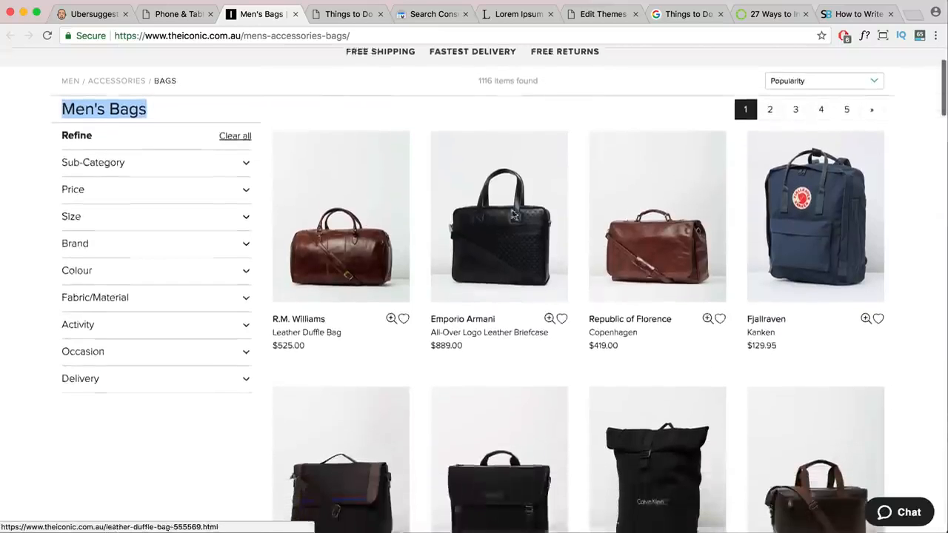
pyautogui.scroll(-5, 413, 212)
pyautogui.scroll(-5, 506, 262)
pyautogui.scroll(-20, 624, 273)
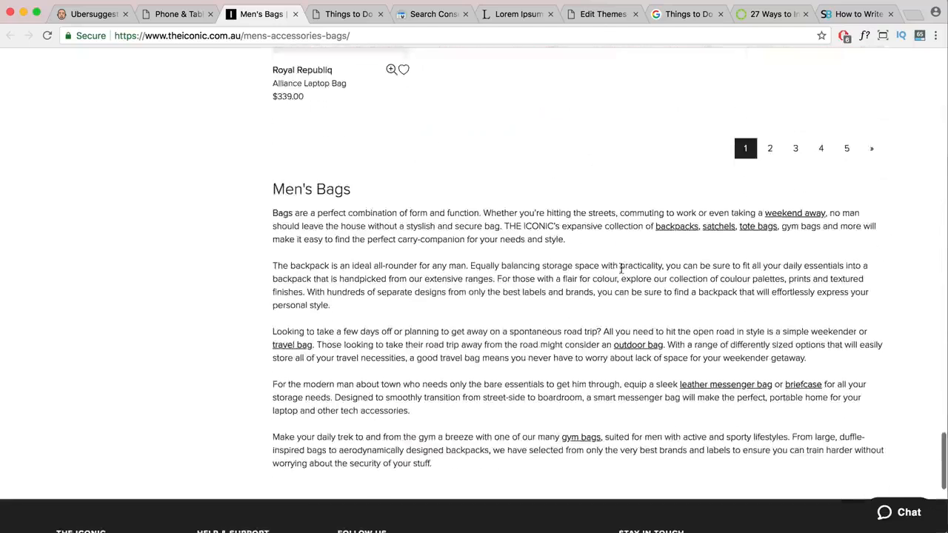
pyautogui.moveTo(271, 208); pyautogui.dragTo(728, 471)
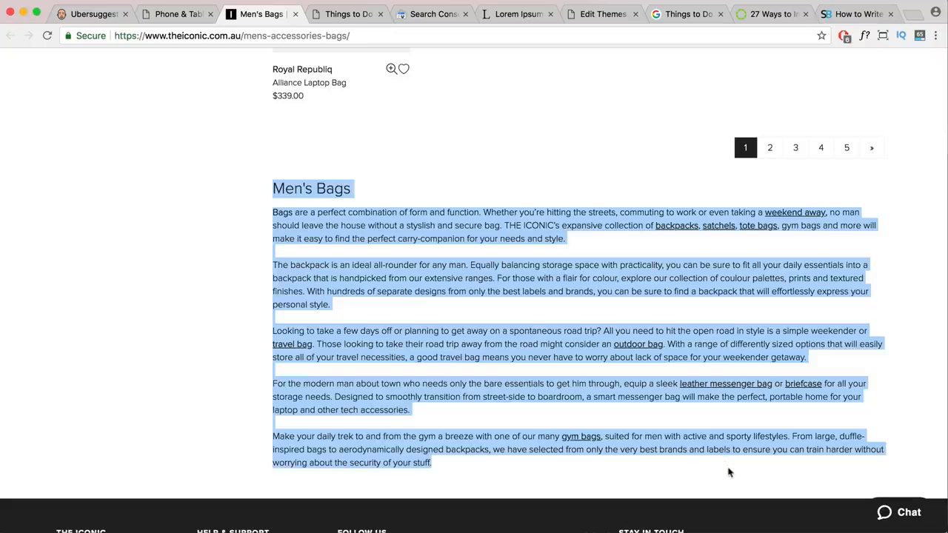
pyautogui.click(597, 423)
pyautogui.moveTo(443, 479); pyautogui.dragTo(271, 216)
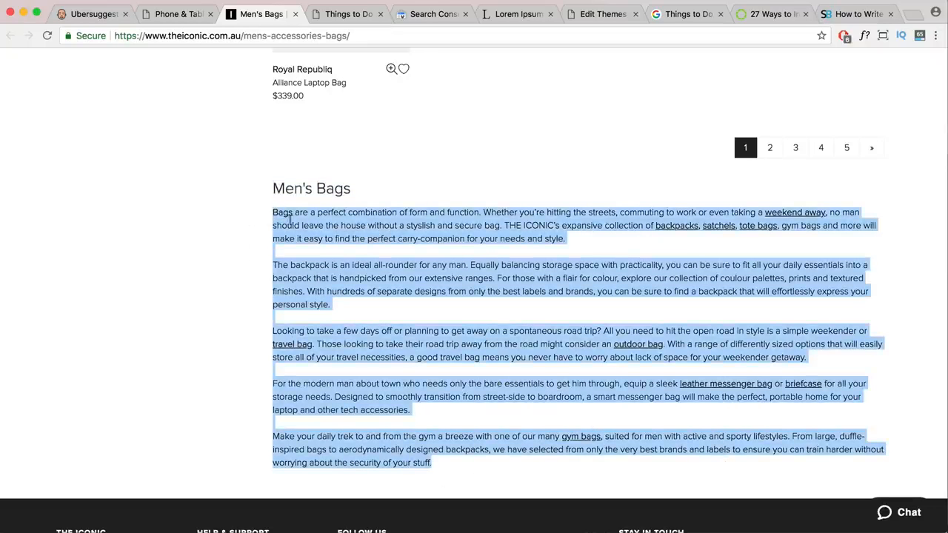
pyautogui.click(343, 237)
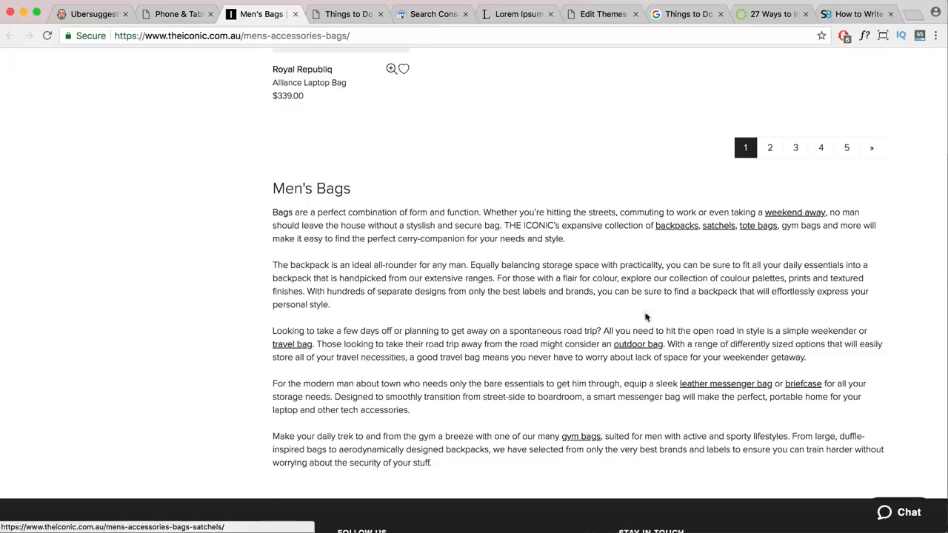
pyautogui.moveTo(452, 471); pyautogui.dragTo(249, 218)
pyautogui.scroll(10, 335, 267)
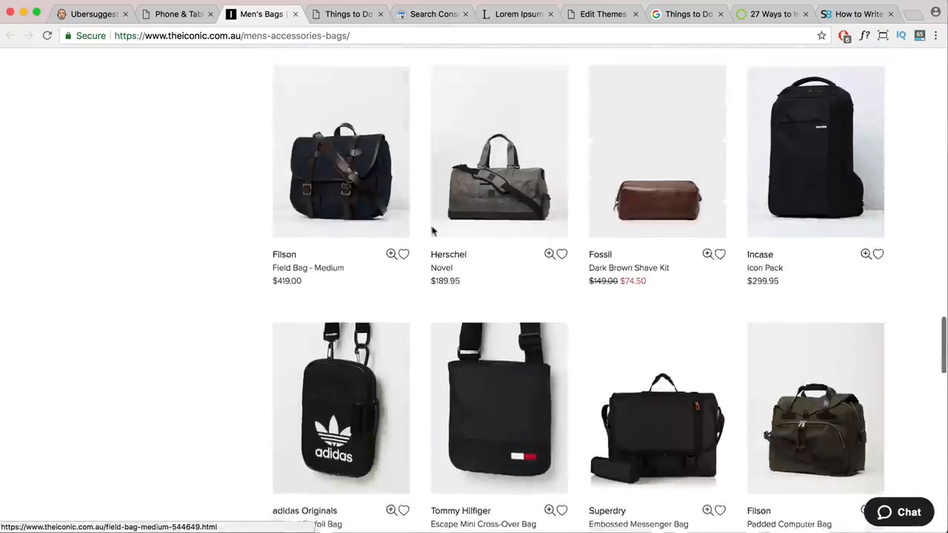
pyautogui.scroll(12, 404, 213)
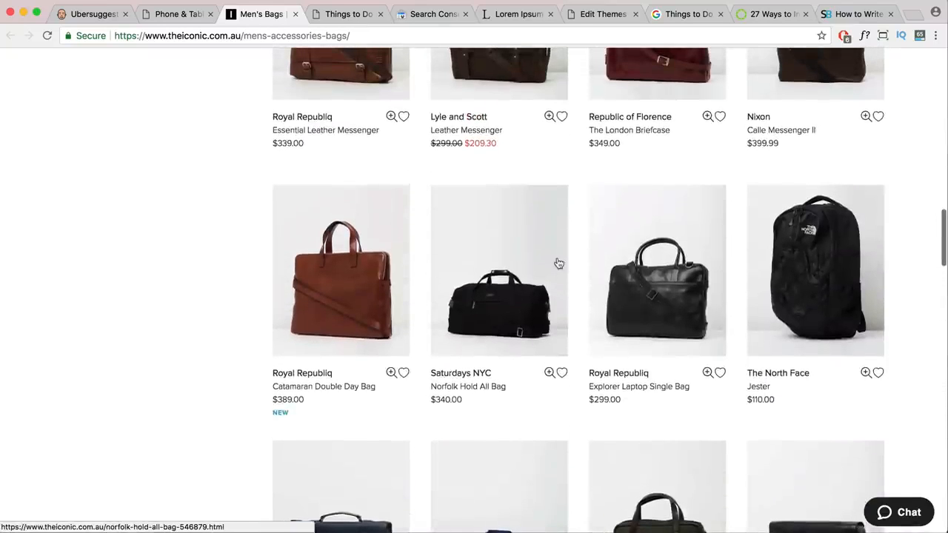
# Return to the shop page, highlight the sentence on target keywords and category links, and look over the products below.
pyautogui.hotkey('ctrl', 'shift', 'Tab')
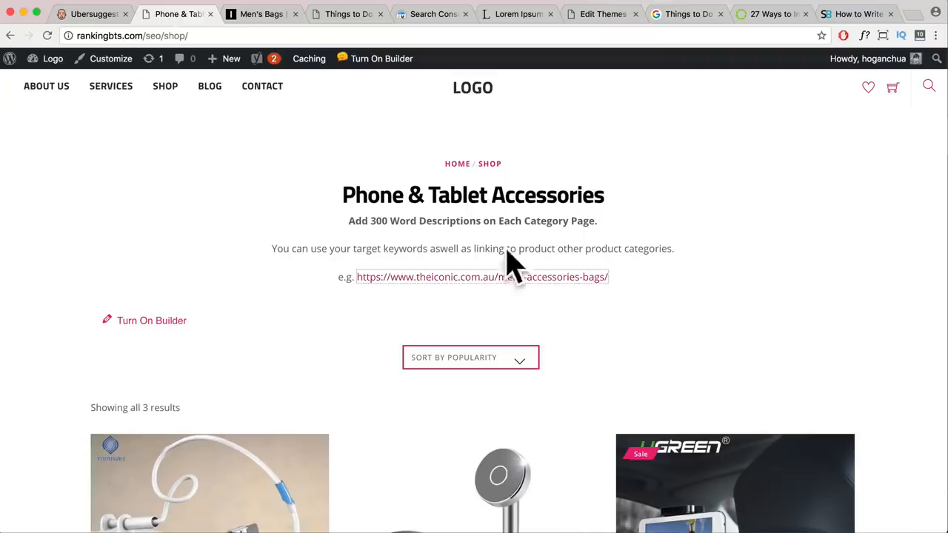
pyautogui.moveTo(268, 247); pyautogui.dragTo(693, 263)
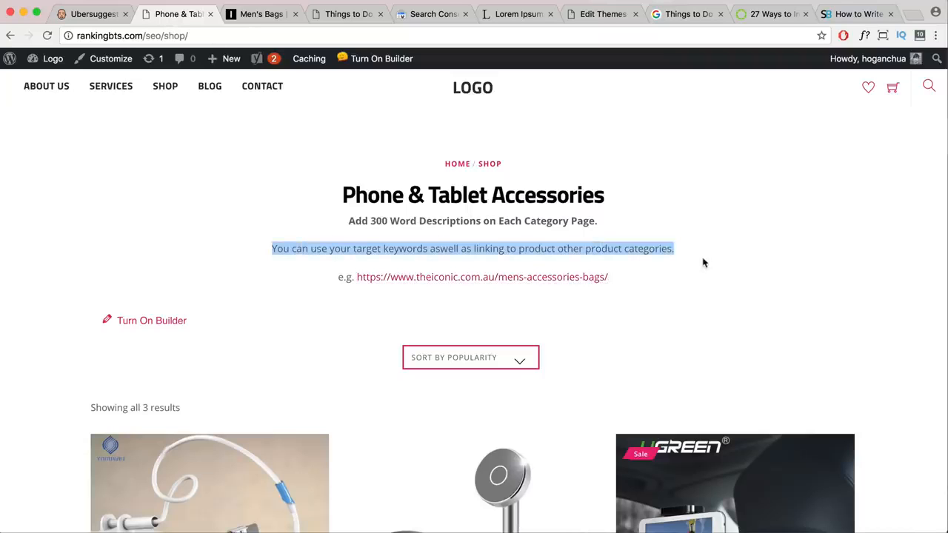
pyautogui.scroll(-5, 703, 265)
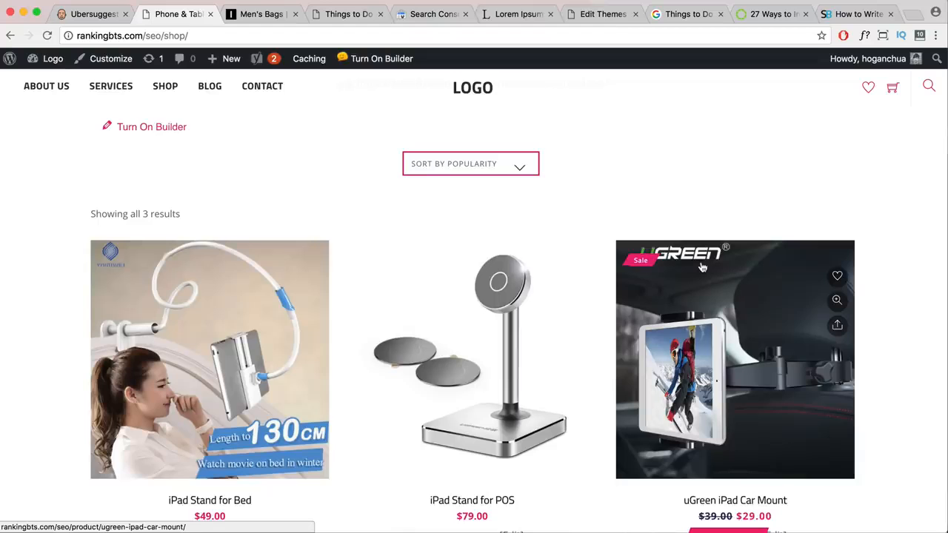
pyautogui.scroll(-4, 702, 267)
pyautogui.scroll(4, 252, 333)
# View the iPad Stand for Bed product page and open that product for editing.
pyautogui.click(252, 333)
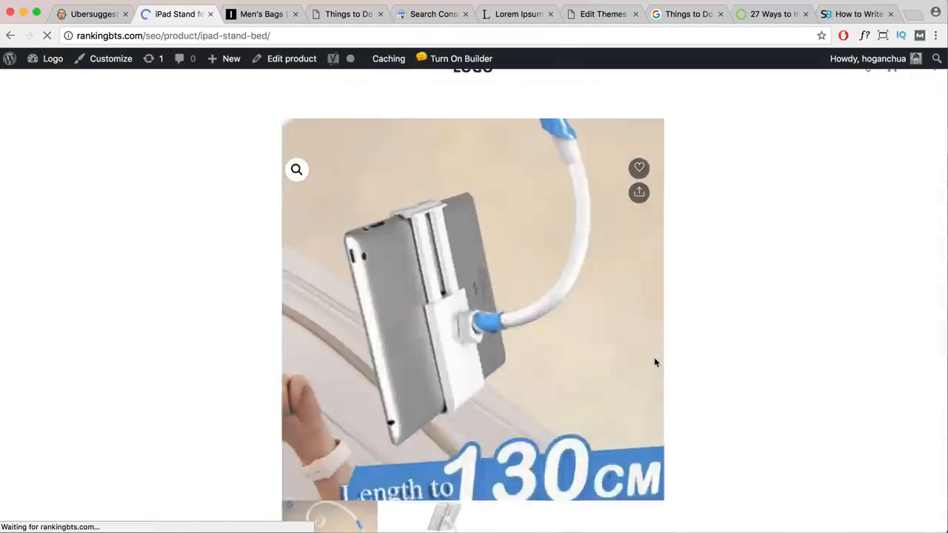
pyautogui.scroll(-10, 722, 362)
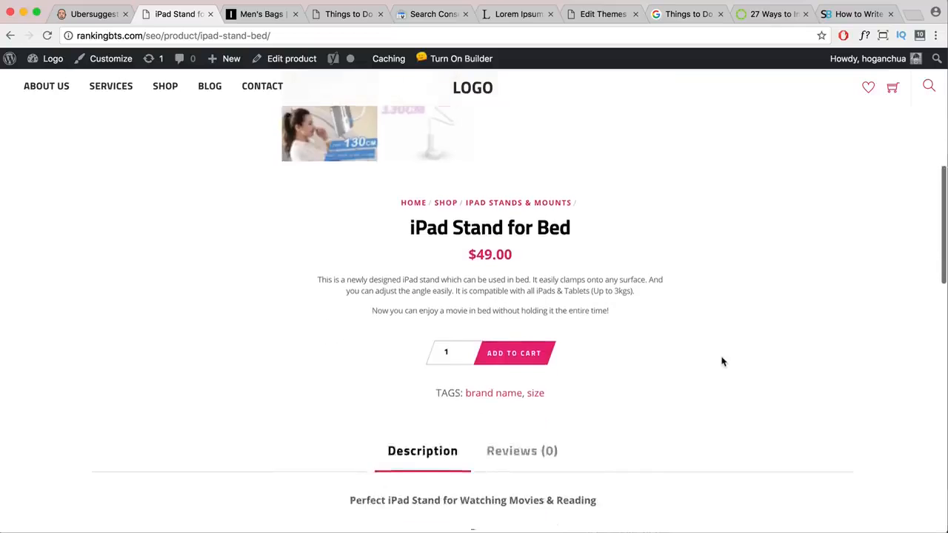
pyautogui.scroll(10, 722, 361)
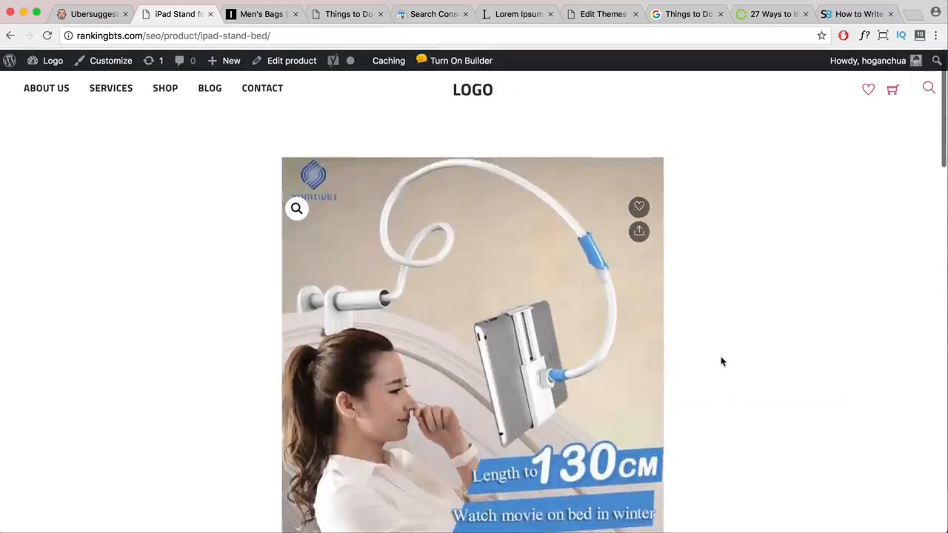
pyautogui.click(303, 61)
# Consult the eCommerce section of the OnPage SEO Checklist, then highlight the product title "iPad Stand for Bed" and review its permalink.
pyautogui.press('super+Tab')
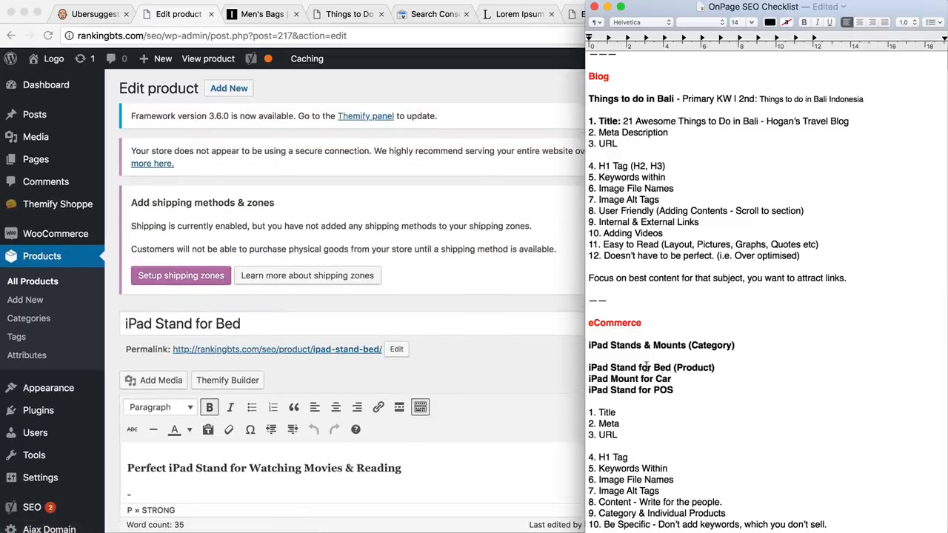
pyautogui.click(243, 324)
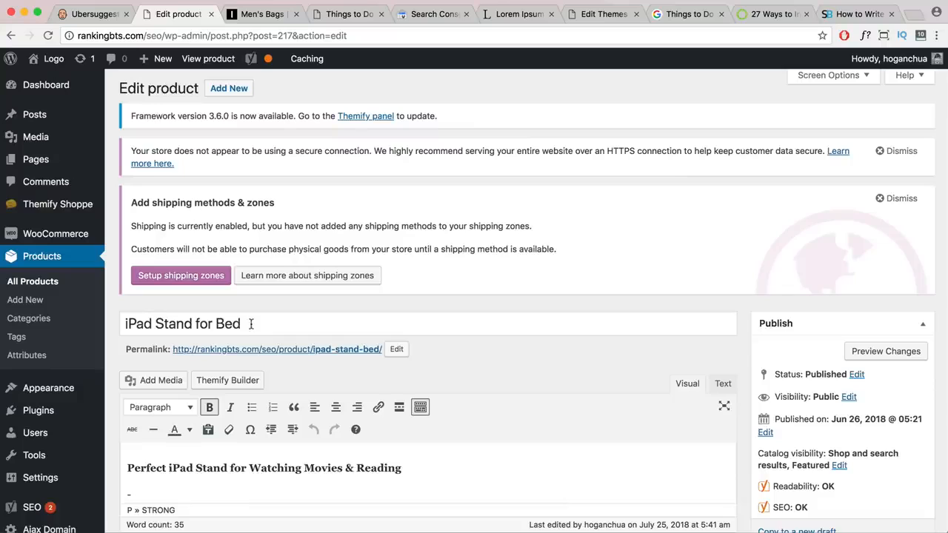
pyautogui.moveTo(244, 323); pyautogui.dragTo(124, 324)
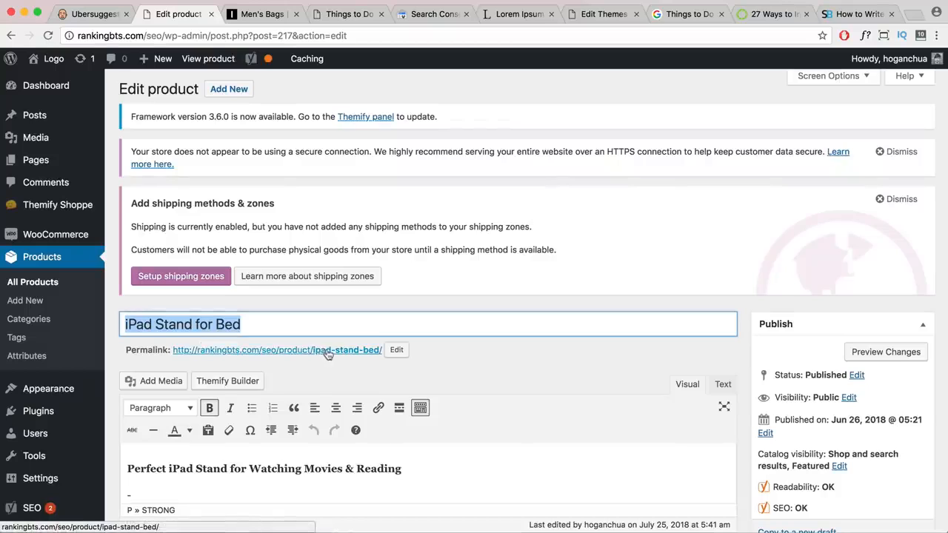
pyautogui.scroll(-2, 353, 354)
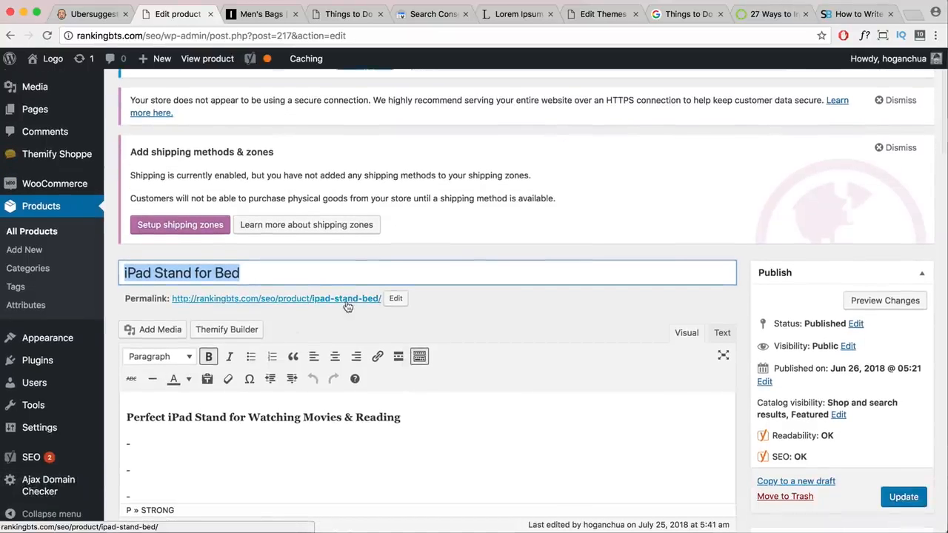
pyautogui.scroll(-2, 357, 306)
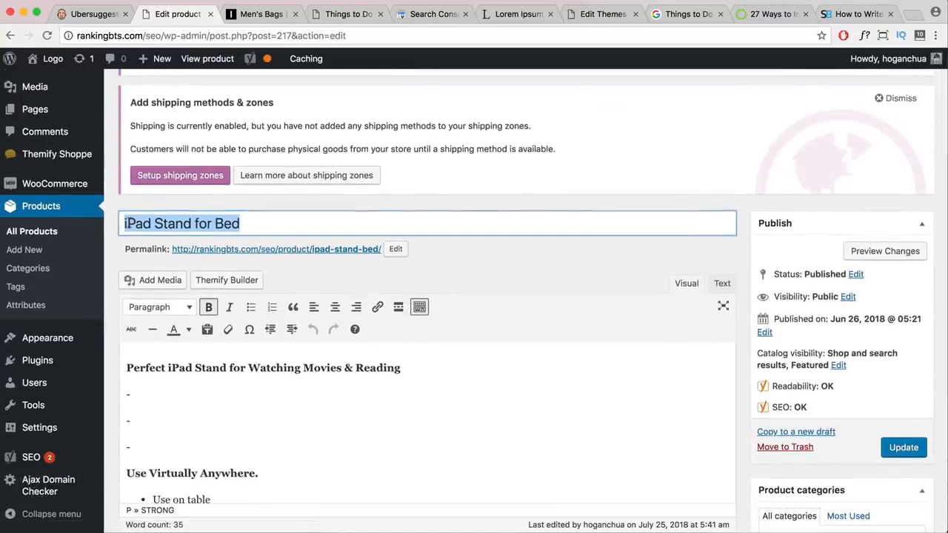
pyautogui.click(239, 224)
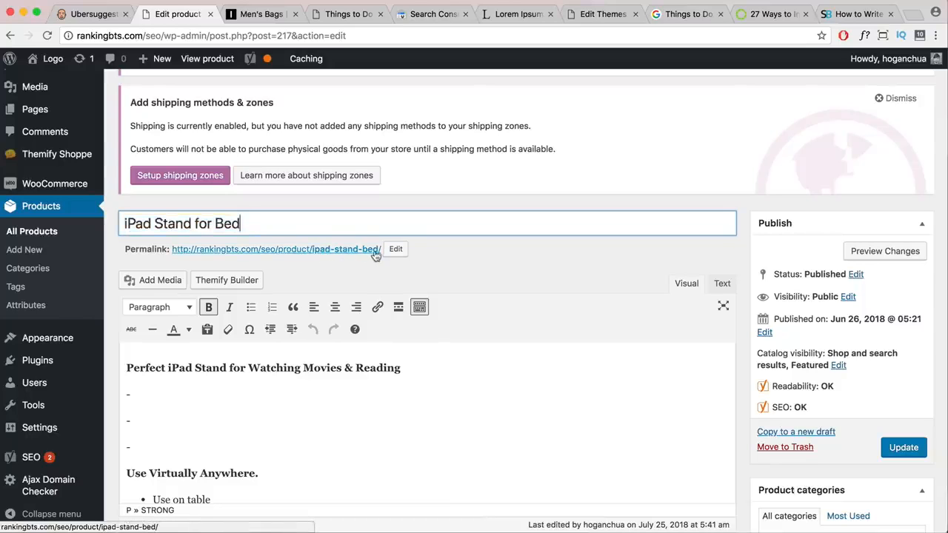
# Highlight the entire product description text, from the "Perfect iPad Stand" heading to the closing keyword note.
pyautogui.scroll(-3, 390, 326)
pyautogui.scroll(-3, 296, 321)
pyautogui.moveTo(510, 468); pyautogui.dragTo(119, 202)
# Switch to the text editor, minimise the checklist and highlight "holder" and "watching movies in bed" in the bed stand keyword notes.
pyautogui.press('super+Tab')
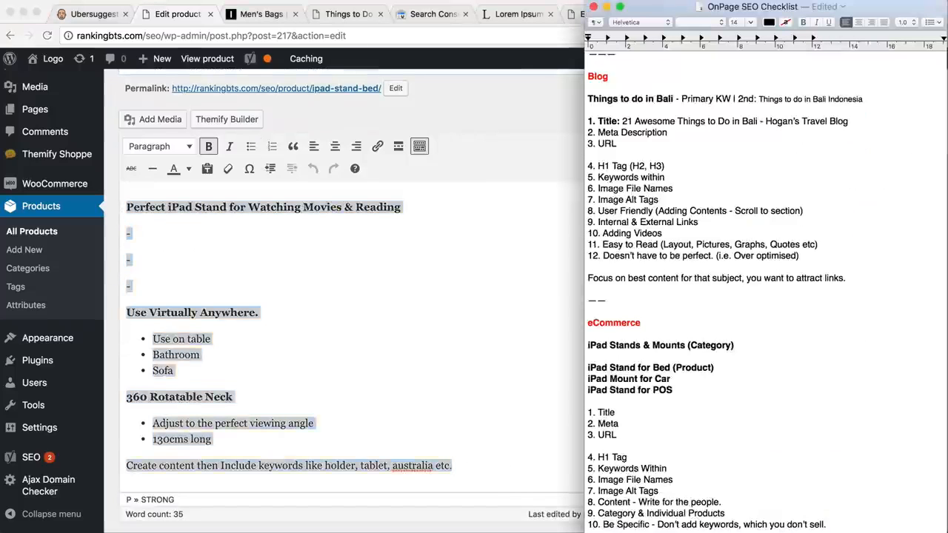
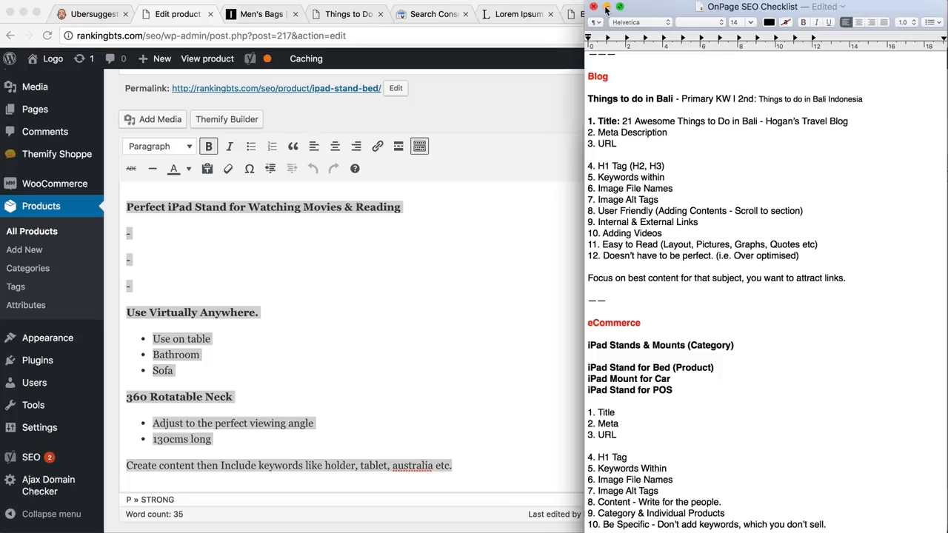
pyautogui.click(606, 7)
pyautogui.click(710, 363)
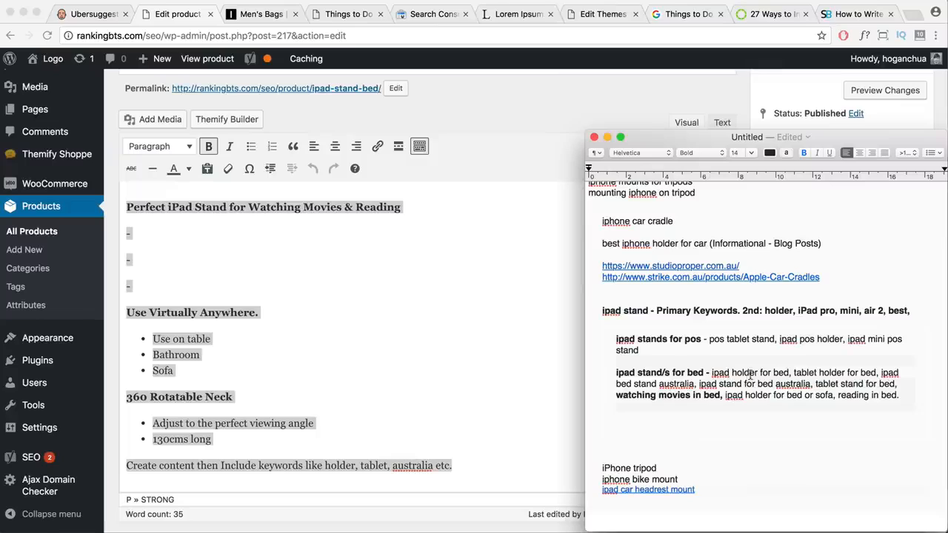
pyautogui.moveTo(733, 373); pyautogui.dragTo(757, 372)
pyautogui.moveTo(718, 396); pyautogui.dragTo(627, 396)
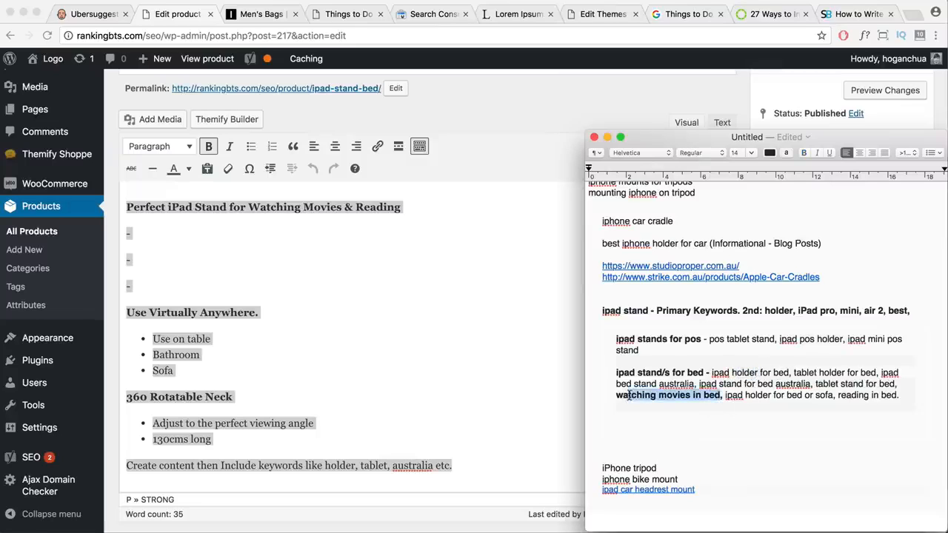
pyautogui.click(722, 399)
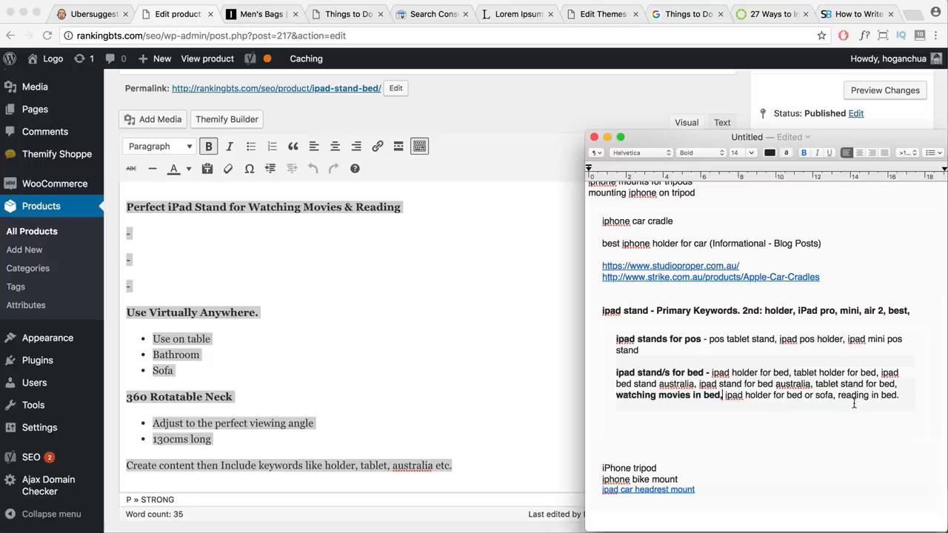
# Return to the product description, review the empty dash lines and highlight the heading "Perfect iPad Stand for Watching Movies & Reading".
pyautogui.click(348, 273)
pyautogui.click(278, 273)
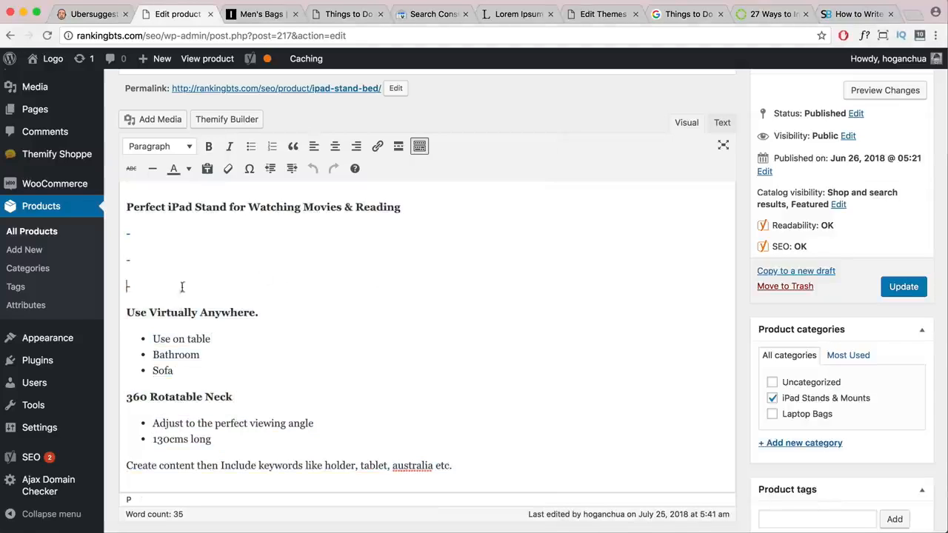
pyautogui.click(158, 235)
pyautogui.scroll(1, 158, 235)
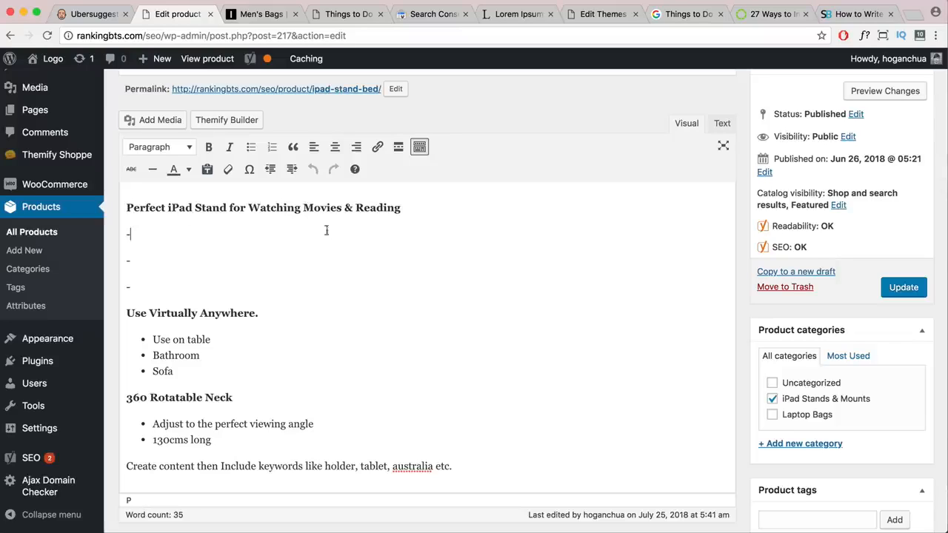
pyautogui.scroll(2, 405, 212)
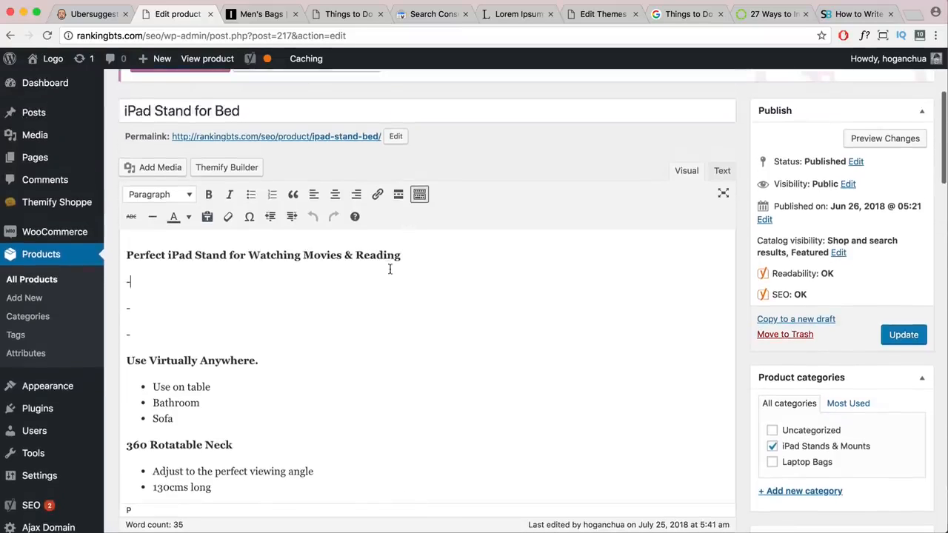
pyautogui.moveTo(403, 255); pyautogui.dragTo(249, 255)
pyautogui.moveTo(191, 251); pyautogui.dragTo(119, 252)
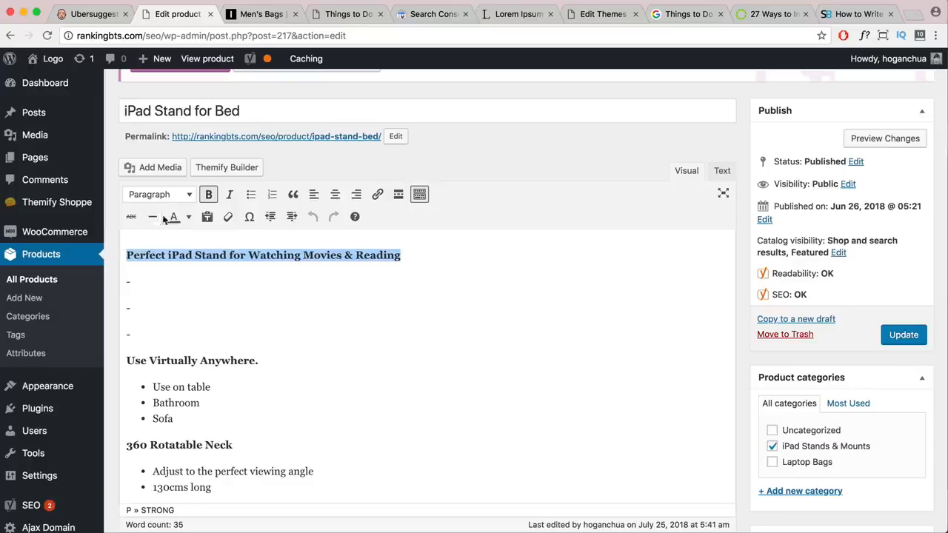
pyautogui.click(139, 257)
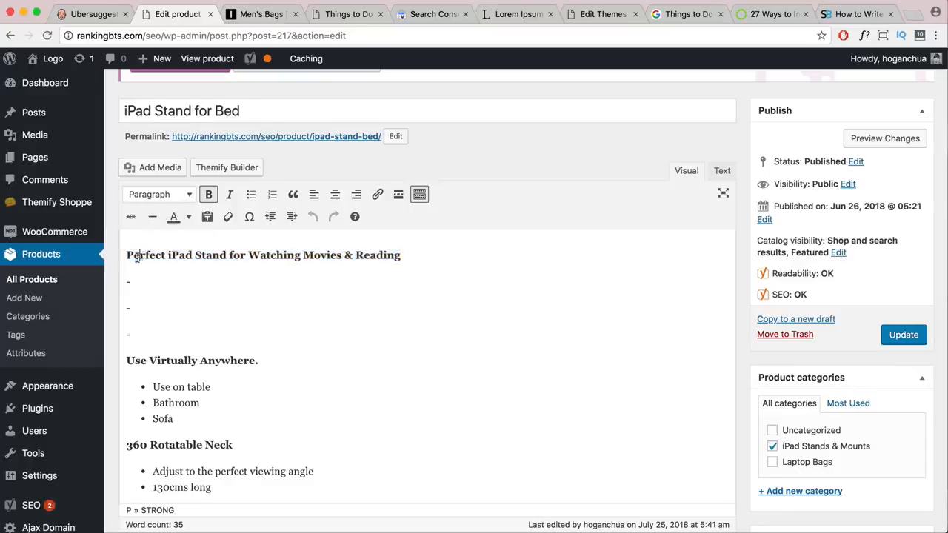
# Format the bold line "Perfect iPad Stand for Watching Movies & Reading" in the product description as Heading 2.
pyautogui.moveTo(127, 256); pyautogui.dragTo(411, 257)
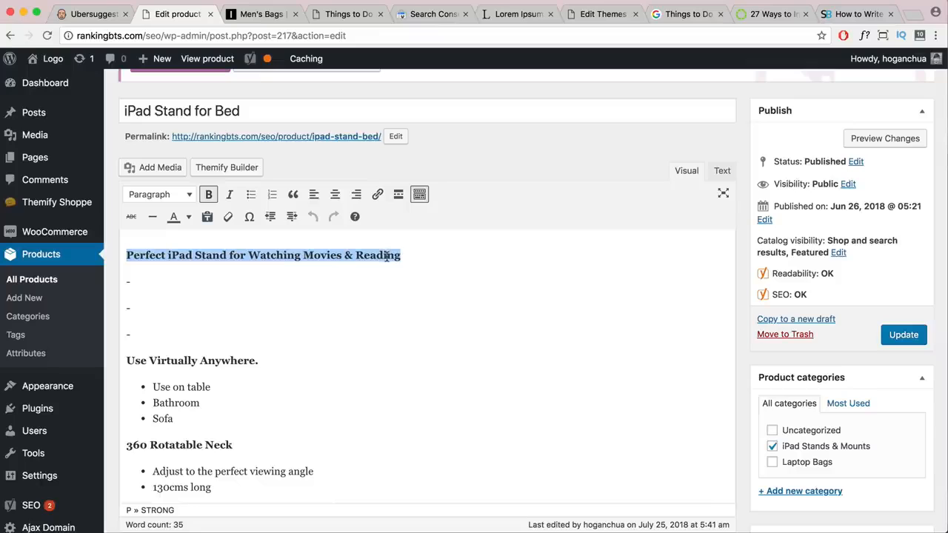
pyautogui.moveTo(169, 254); pyautogui.dragTo(243, 257)
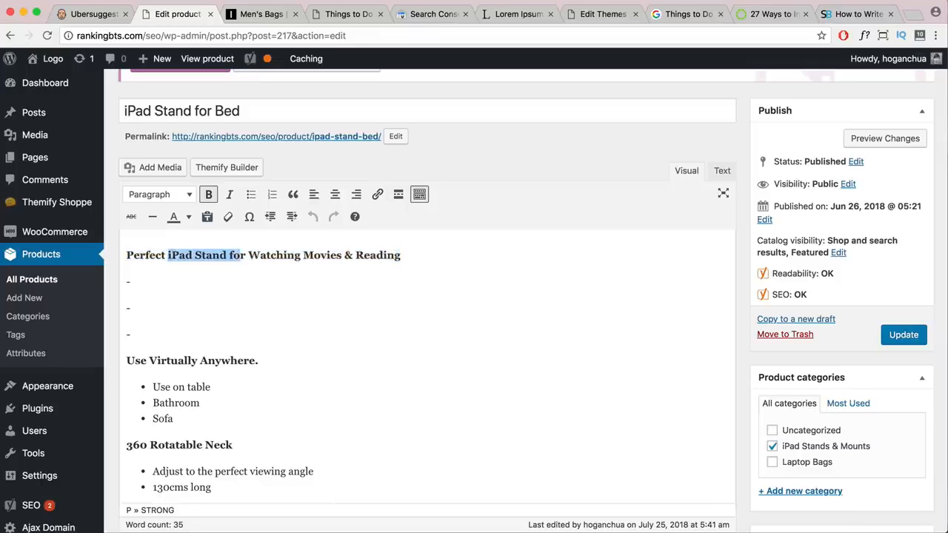
pyautogui.moveTo(402, 254); pyautogui.dragTo(127, 256)
pyautogui.click(159, 194)
pyautogui.click(174, 271)
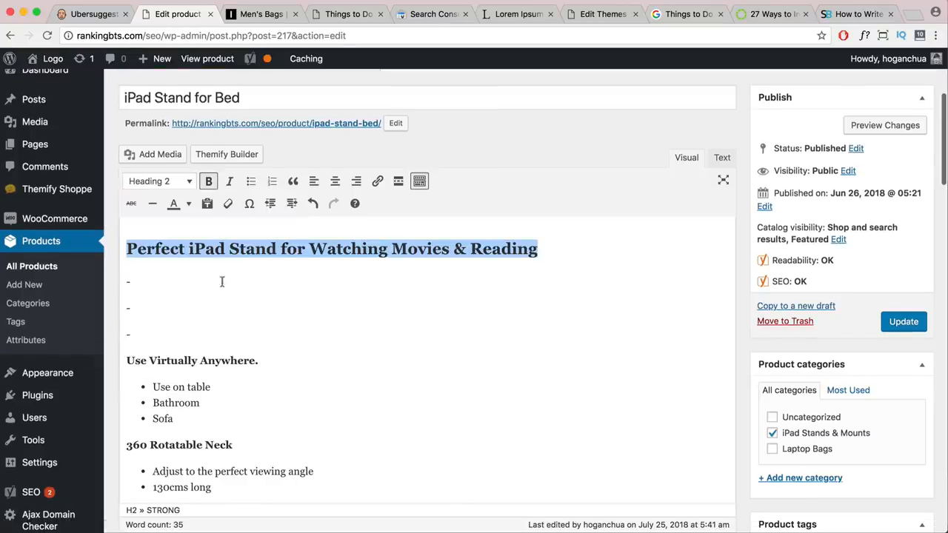
pyautogui.click(318, 281)
# Highlight the "Use Virtually Anywhere." subheading and its bullet items "Use on table", "Bathroom" and "Sofa".
pyautogui.scroll(-2, 220, 322)
pyautogui.moveTo(258, 296); pyautogui.dragTo(124, 296)
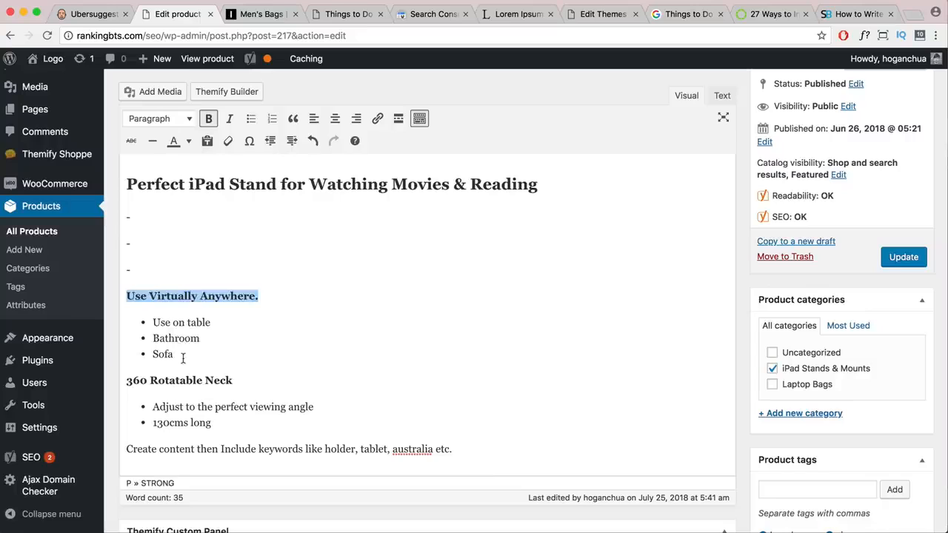
pyautogui.moveTo(178, 355); pyautogui.dragTo(149, 322)
pyautogui.click(157, 354)
pyautogui.moveTo(183, 355); pyautogui.dragTo(154, 338)
pyautogui.moveTo(211, 324); pyautogui.dragTo(187, 324)
pyautogui.scroll(2, 191, 326)
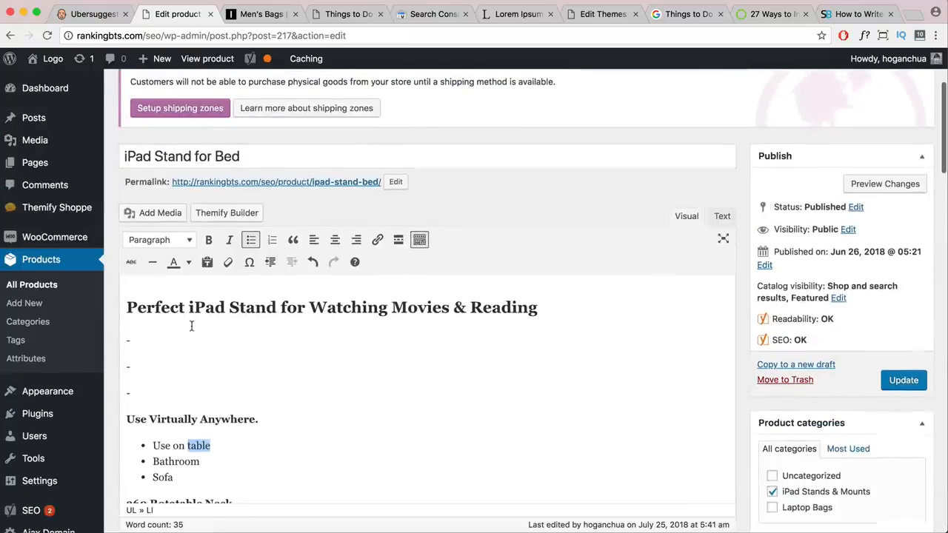
pyautogui.moveTo(206, 446); pyautogui.dragTo(191, 445)
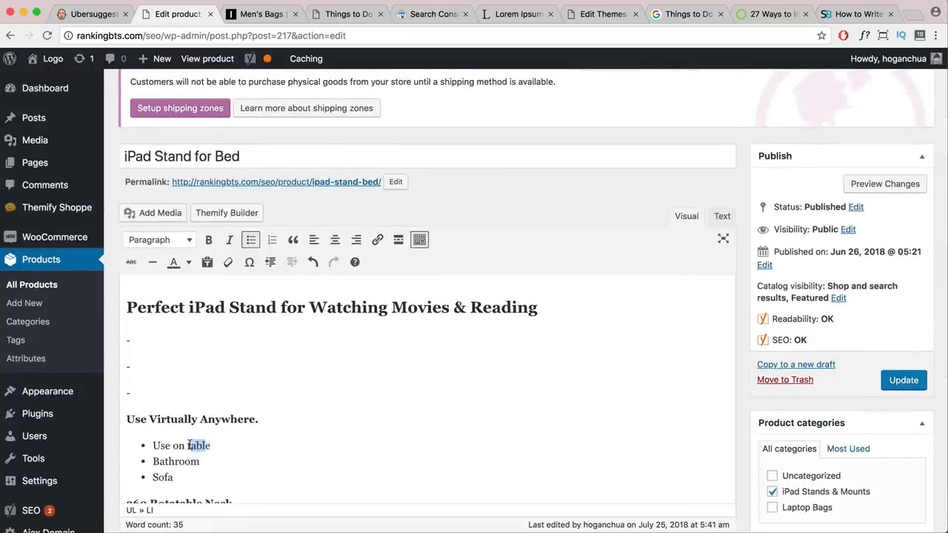
# Highlight the "360 Rotatable Neck" subheading and the closing note about including keywords like holder, tablet and australia.
pyautogui.scroll(-3, 191, 445)
pyautogui.scroll(-1, 222, 341)
pyautogui.moveTo(232, 329); pyautogui.dragTo(121, 329)
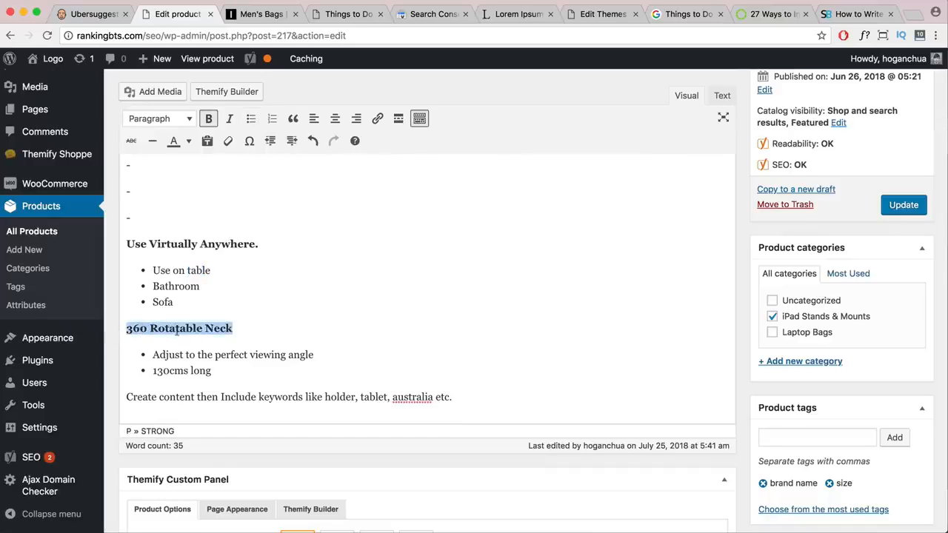
pyautogui.scroll(-1, 234, 376)
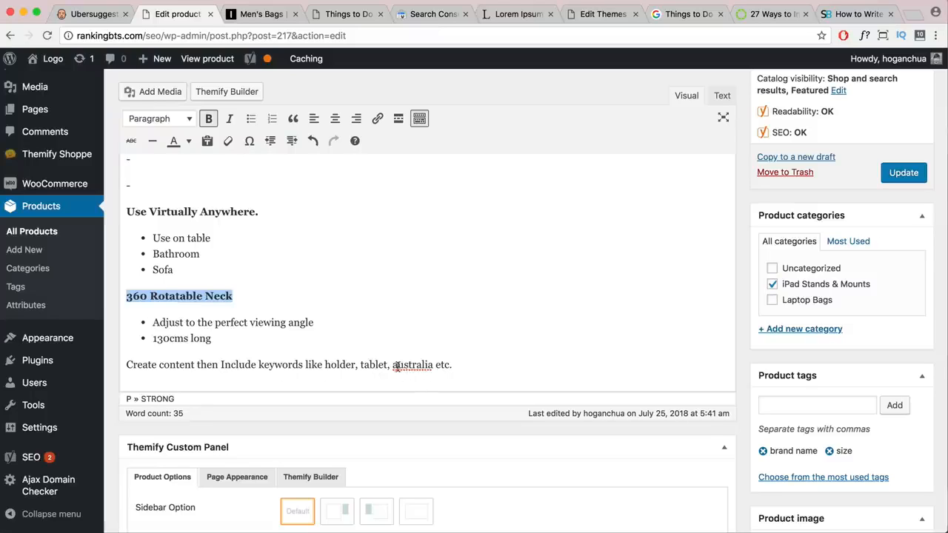
pyautogui.moveTo(453, 365); pyautogui.dragTo(125, 366)
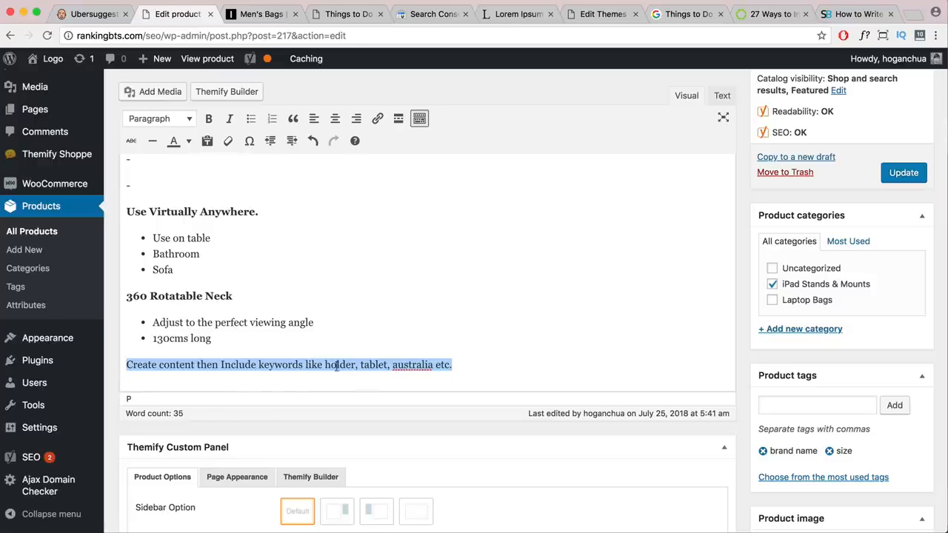
# Open the product image in the media library and review its URL and title in the attachment details.
pyautogui.scroll(3, 391, 404)
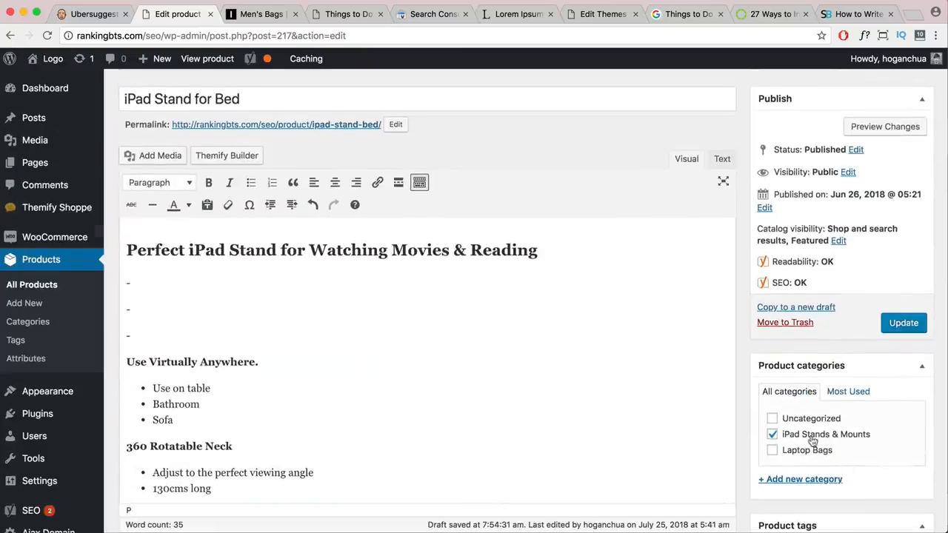
pyautogui.scroll(-5, 813, 442)
pyautogui.scroll(-3, 768, 320)
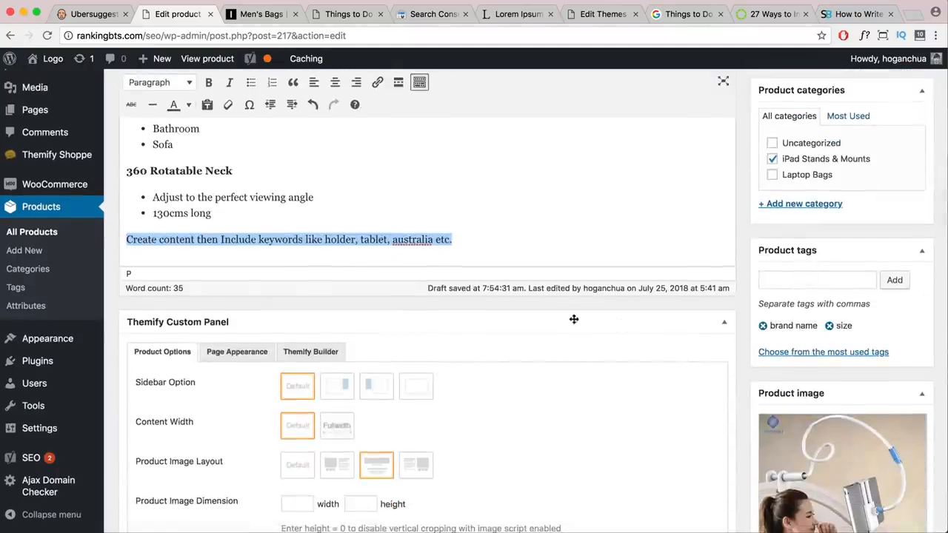
pyautogui.scroll(-5, 572, 323)
pyautogui.scroll(-4, 571, 323)
pyautogui.scroll(2, 789, 243)
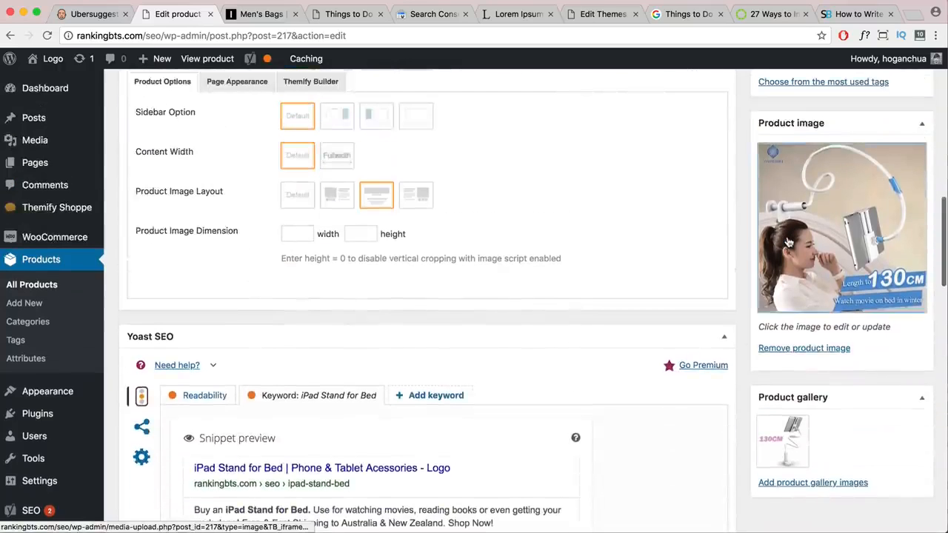
pyautogui.click(789, 243)
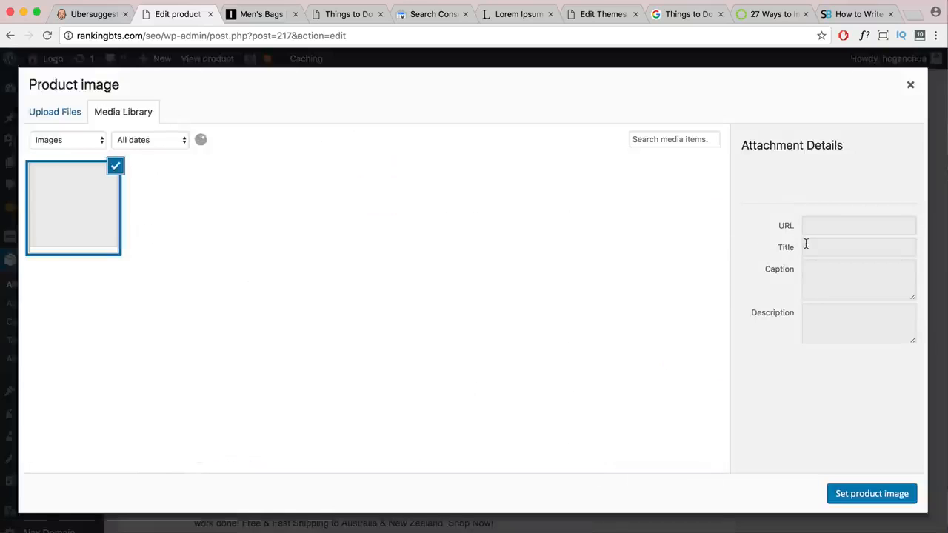
pyautogui.click(895, 273)
pyautogui.moveTo(899, 273); pyautogui.dragTo(854, 273)
pyautogui.click(872, 295)
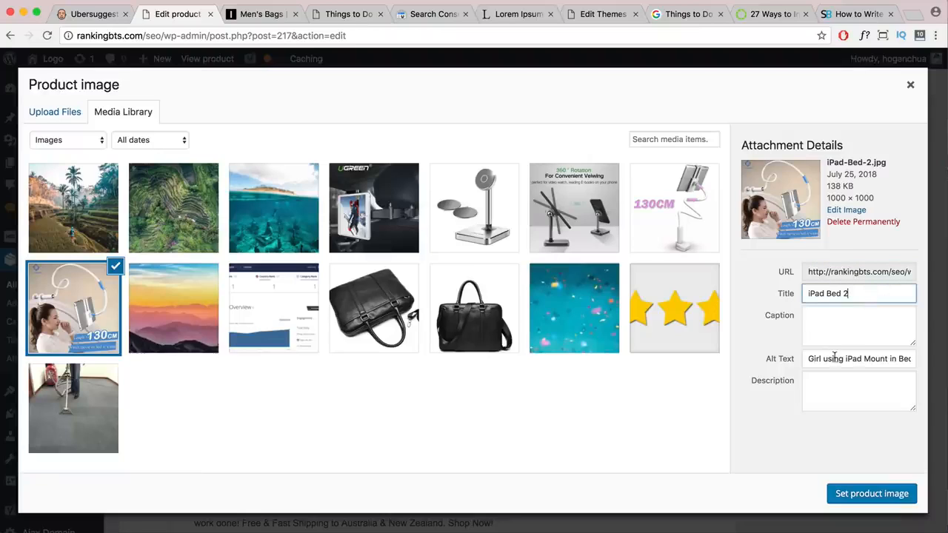
# Review the image's alt text, highlight "iPad Mount" in it and close the product image dialog.
pyautogui.moveTo(810, 359); pyautogui.dragTo(843, 359)
pyautogui.click(910, 359)
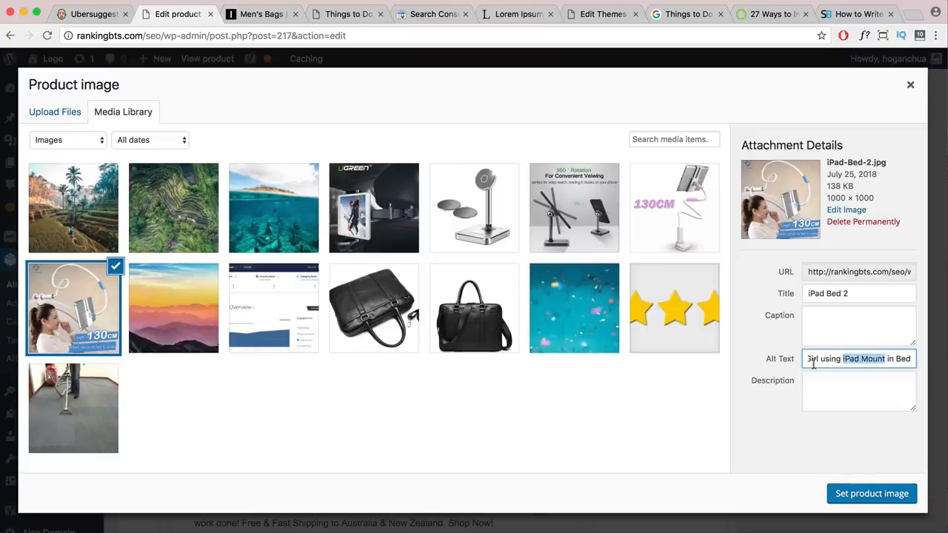
pyautogui.moveTo(861, 358); pyautogui.dragTo(885, 359)
pyautogui.click(910, 88)
# Find the Yoast SEO section and highlight the focus keyword "iPad Stand for Bed".
pyautogui.scroll(-2, 531, 371)
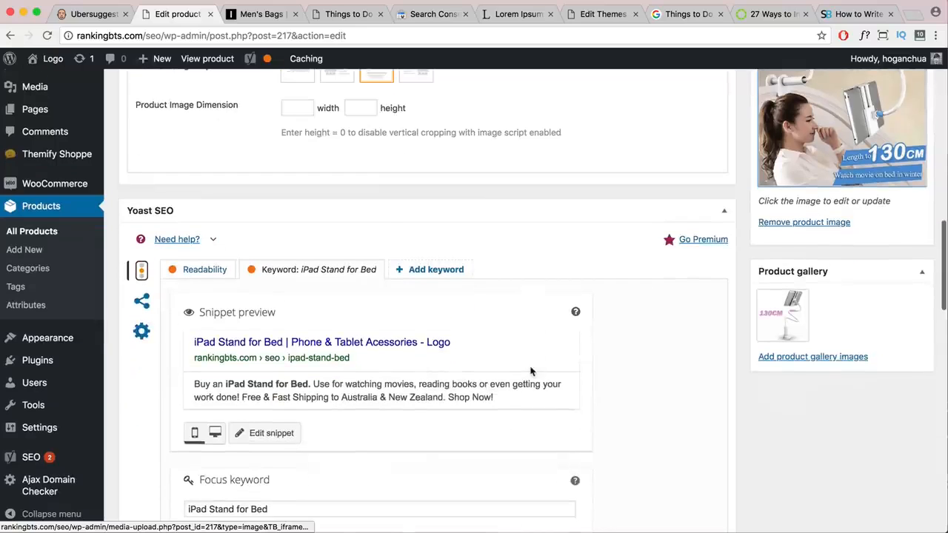
pyautogui.scroll(-2, 531, 371)
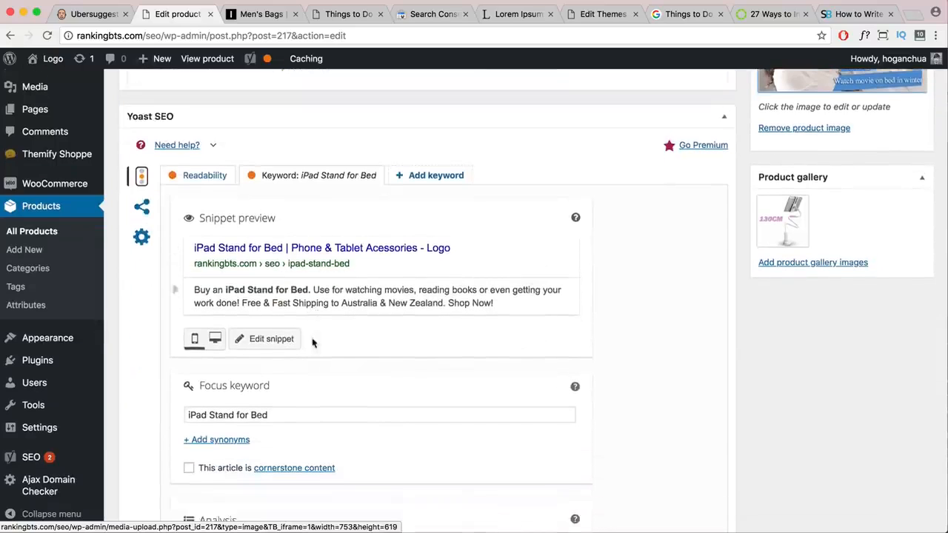
pyautogui.scroll(-1, 311, 343)
pyautogui.moveTo(288, 403); pyautogui.dragTo(165, 413)
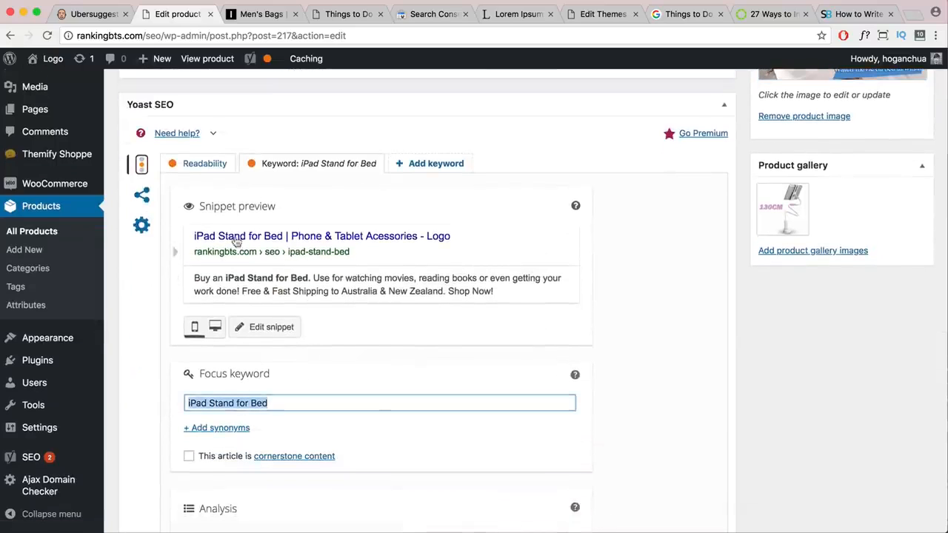
# Open the Yoast snippet for editing and correct the spelling of "Accessories" in the SEO title.
pyautogui.click(271, 330)
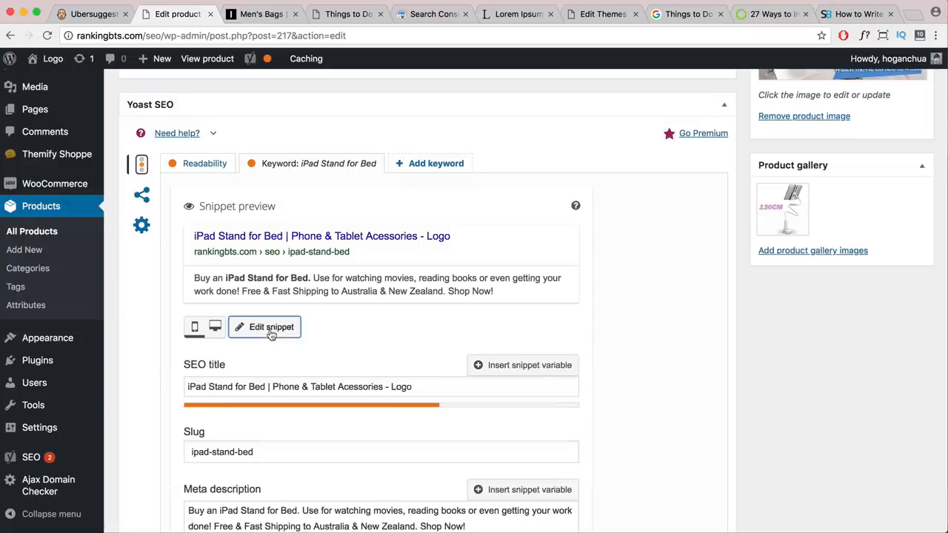
pyautogui.scroll(-1, 249, 371)
pyautogui.moveTo(268, 333); pyautogui.dragTo(187, 333)
pyautogui.click(229, 333)
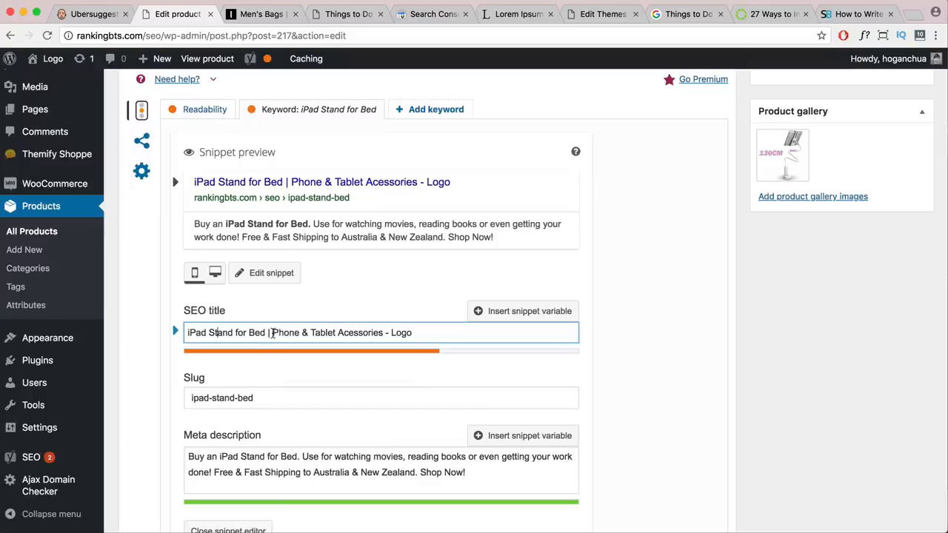
pyautogui.moveTo(274, 333); pyautogui.dragTo(384, 334)
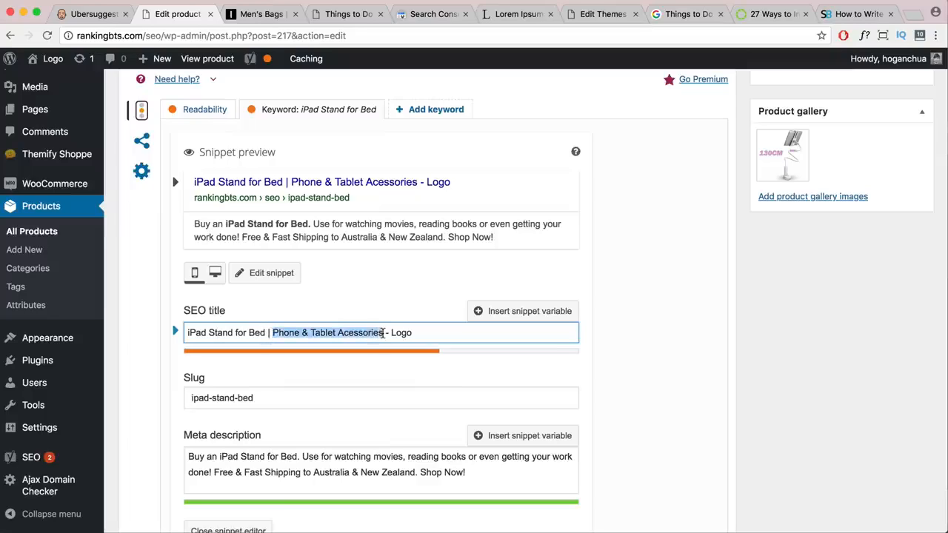
pyautogui.click(348, 333)
pyautogui.write('c')
pyautogui.moveTo(388, 334); pyautogui.dragTo(272, 334)
pyautogui.moveTo(422, 334)
pyautogui.mouseDown()
pyautogui.moveTo(396, 334)
pyautogui.moveTo(421, 335)
pyautogui.mouseUp()
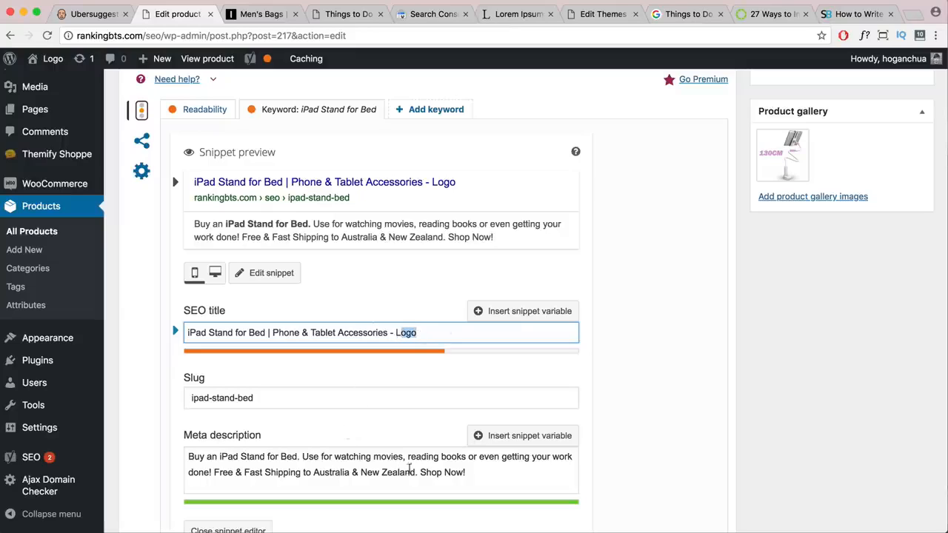
# Highlight the whole meta description, then the word "movies" and the call to action "Shop Now!" in it.
pyautogui.moveTo(470, 472); pyautogui.dragTo(187, 459)
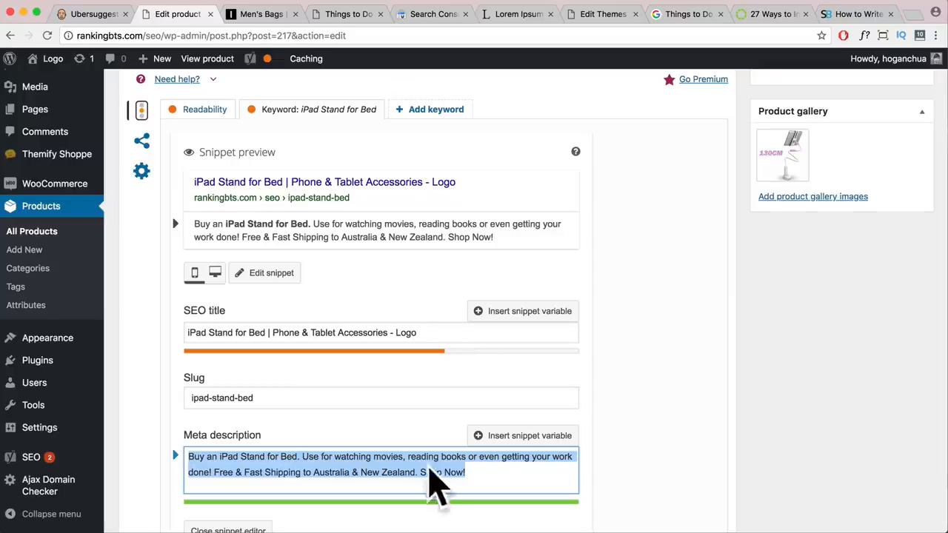
pyautogui.moveTo(373, 457); pyautogui.dragTo(401, 457)
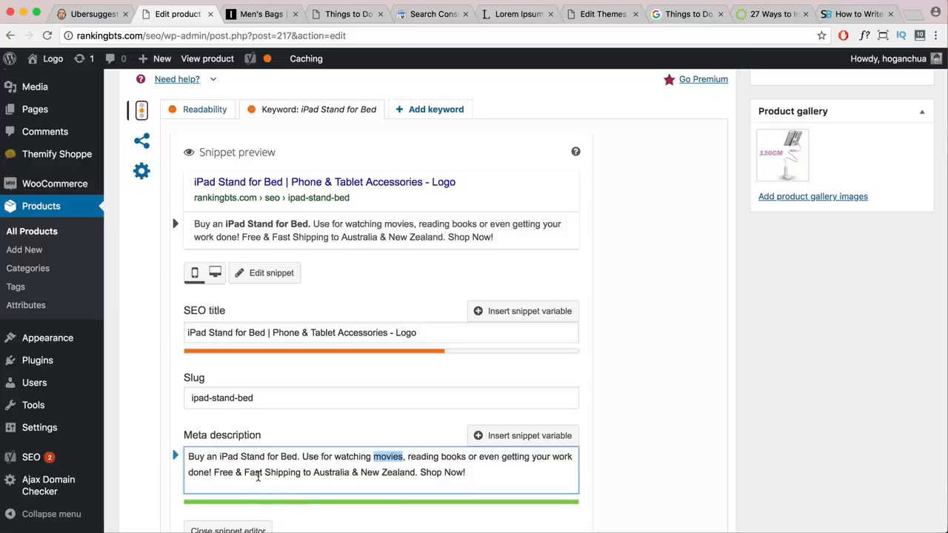
pyautogui.moveTo(420, 473); pyautogui.dragTo(480, 475)
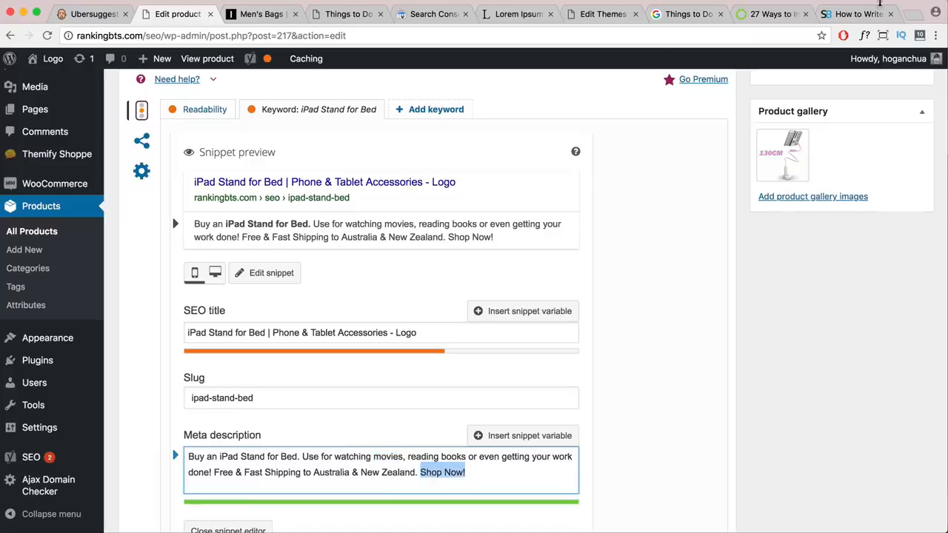
# Search Google for "leather bags" in a new tab and highlight THE ICONIC's meta description in the results.
pyautogui.click(916, 14)
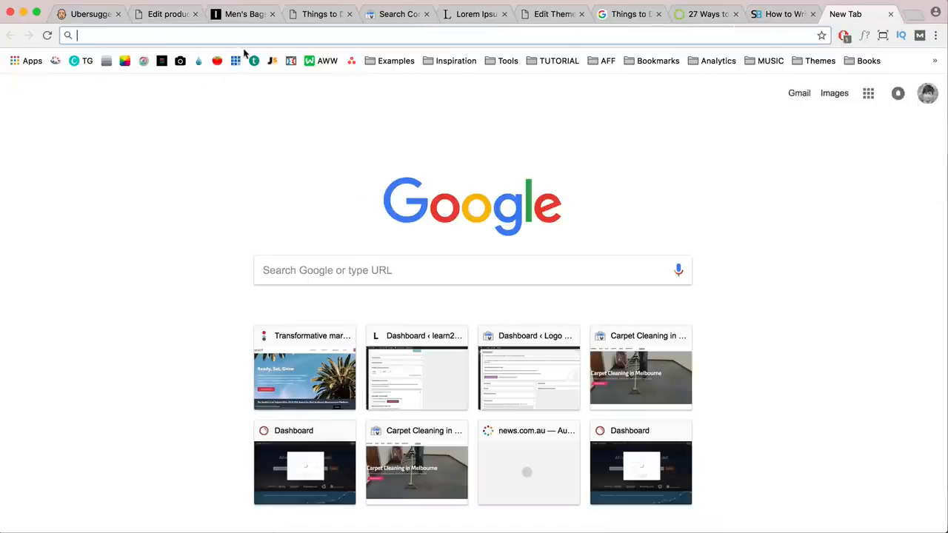
pyautogui.write('leather bags')
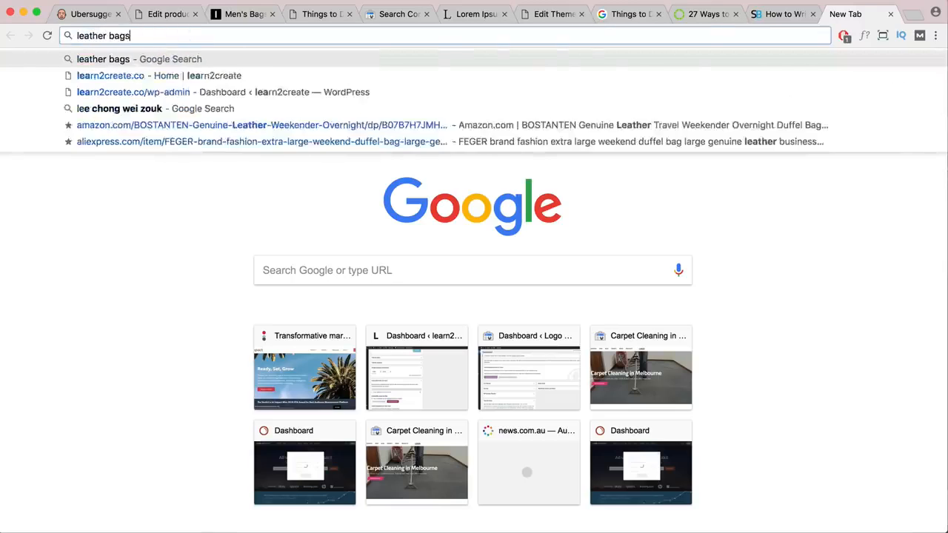
pyautogui.press('Return')
pyautogui.scroll(-5, 415, 239)
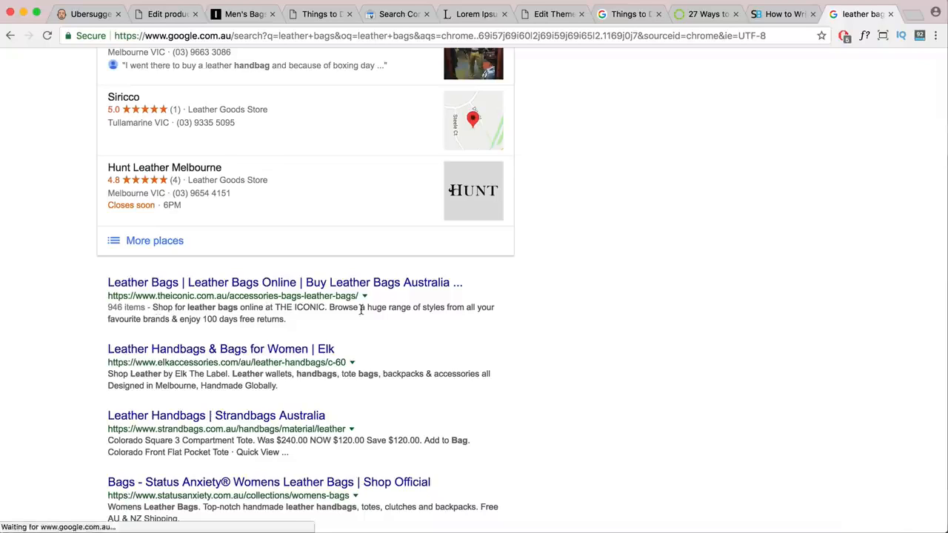
pyautogui.moveTo(321, 319); pyautogui.dragTo(152, 308)
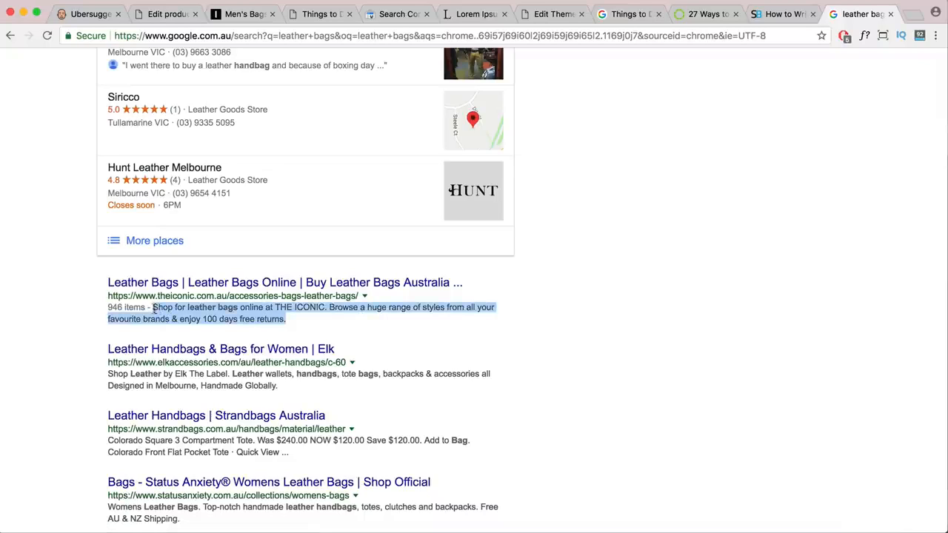
pyautogui.click(280, 323)
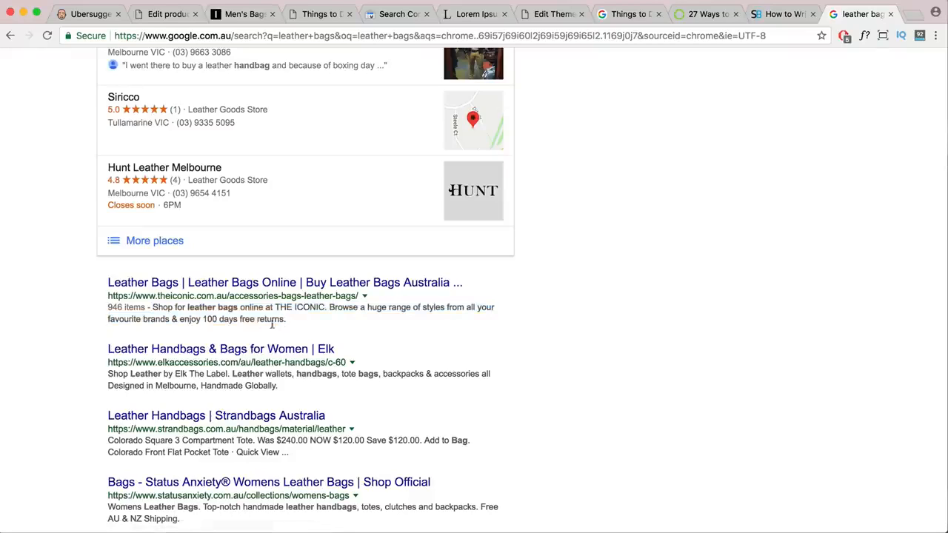
# Return to the product editor and change the SEO title to "Buy iPad Stand for Bed | Phone & Tablet Accessories Online - Logo".
pyautogui.click(159, 21)
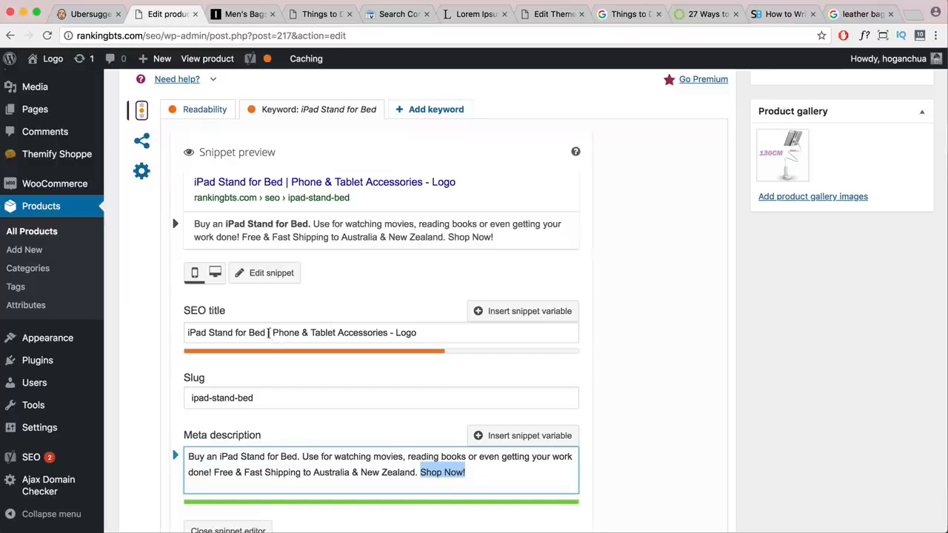
pyautogui.click(268, 333)
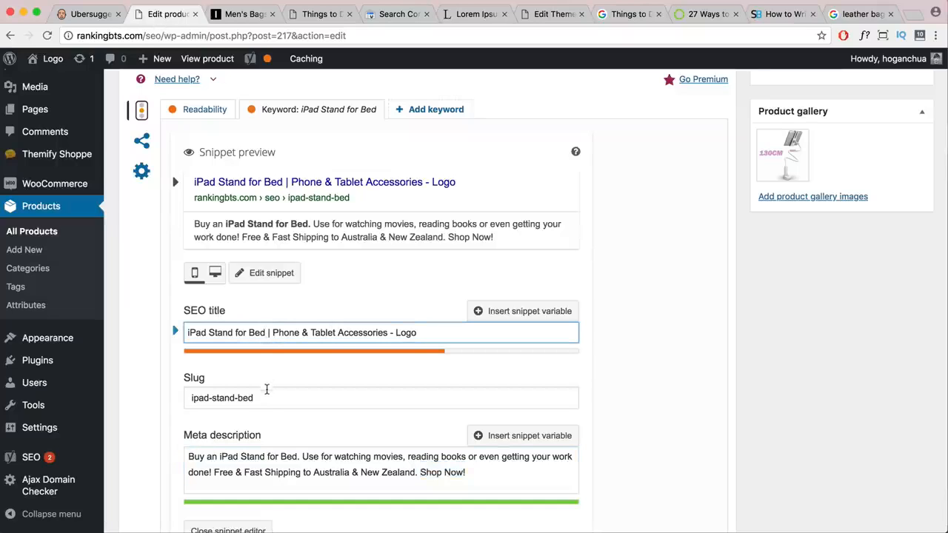
pyautogui.click(382, 324)
pyautogui.write('Online ')
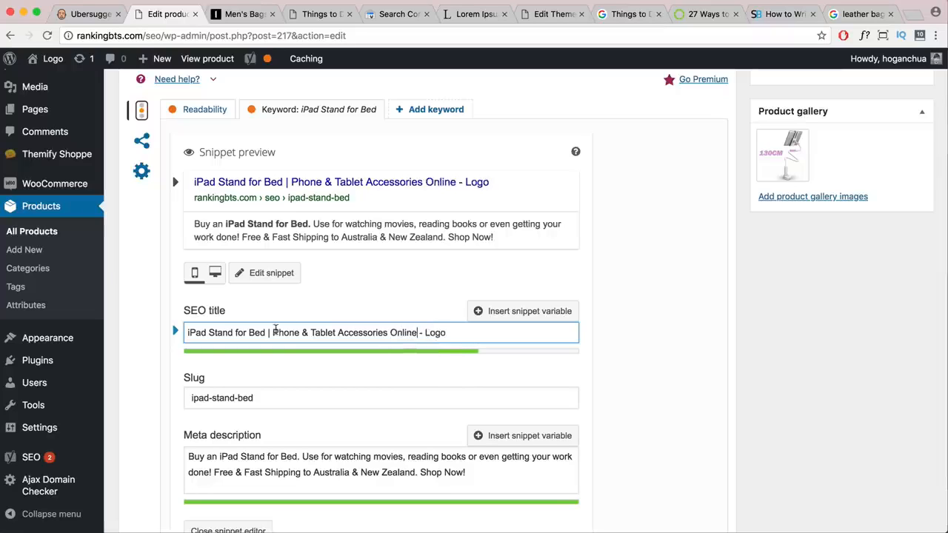
pyautogui.write('Buy')
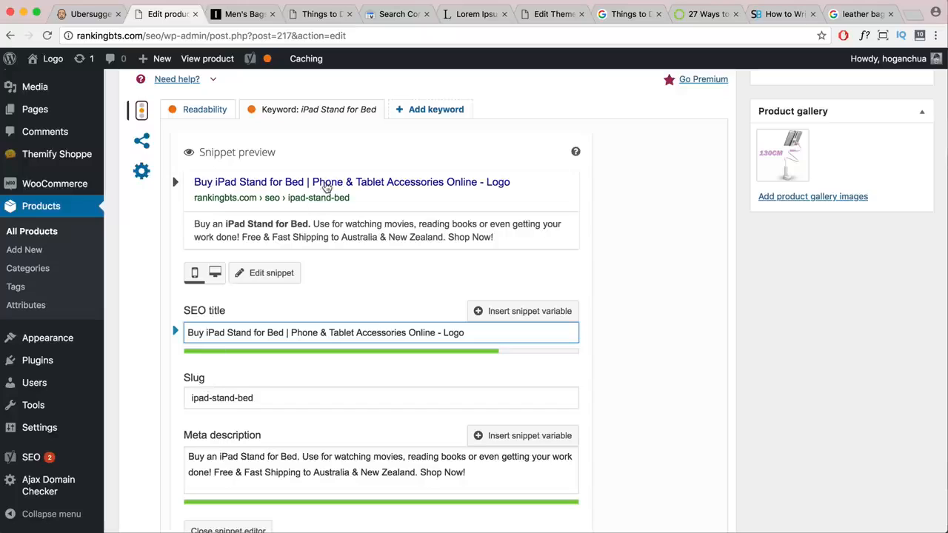
pyautogui.moveTo(283, 332)
pyautogui.mouseDown()
pyautogui.moveTo(188, 333)
pyautogui.moveTo(282, 331)
pyautogui.mouseUp()
pyautogui.click(199, 334)
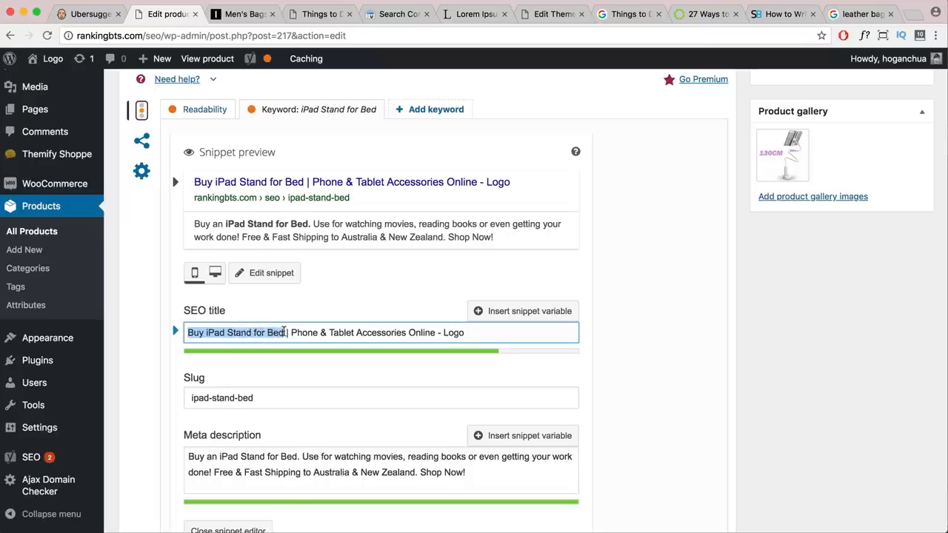
# Highlight the opening sentence "Buy an iPad Stand for Bed." in the meta description.
pyautogui.click(192, 335)
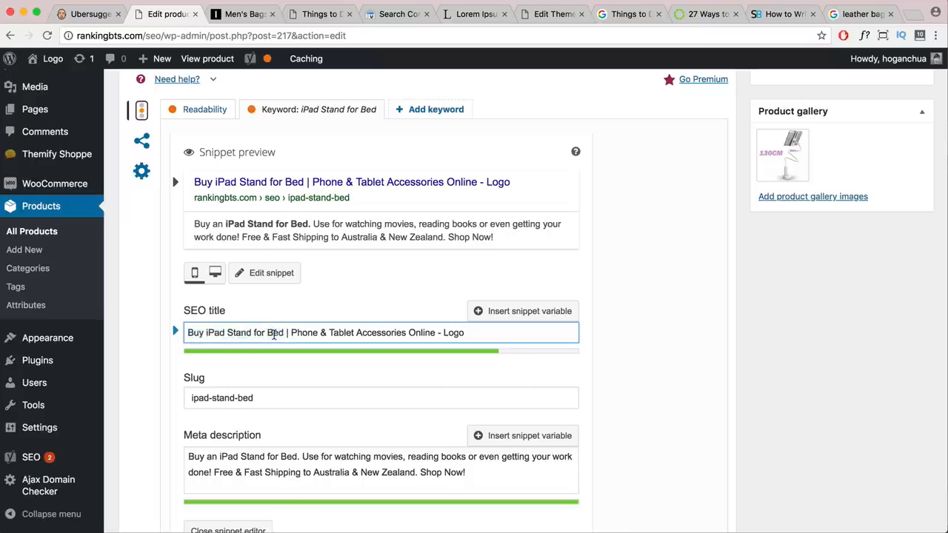
pyautogui.scroll(-2, 374, 385)
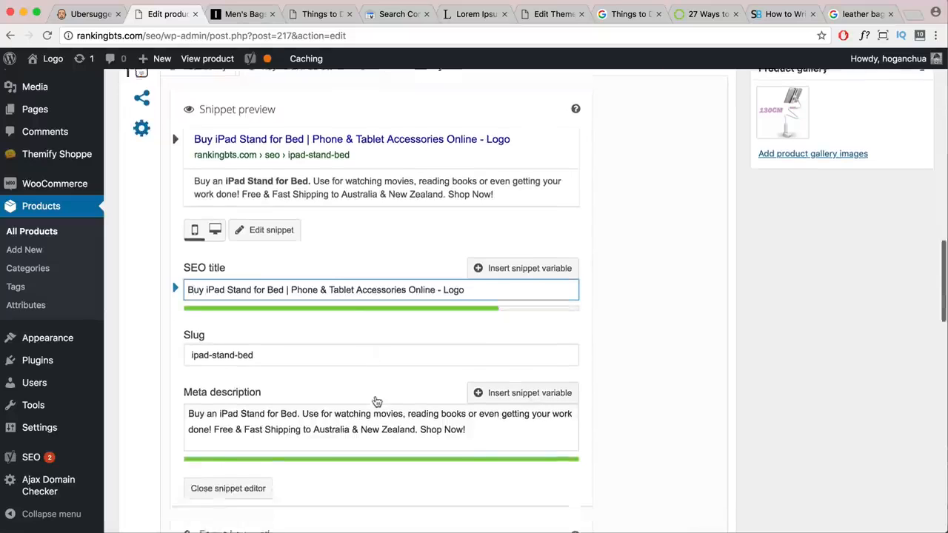
pyautogui.moveTo(298, 398); pyautogui.dragTo(179, 398)
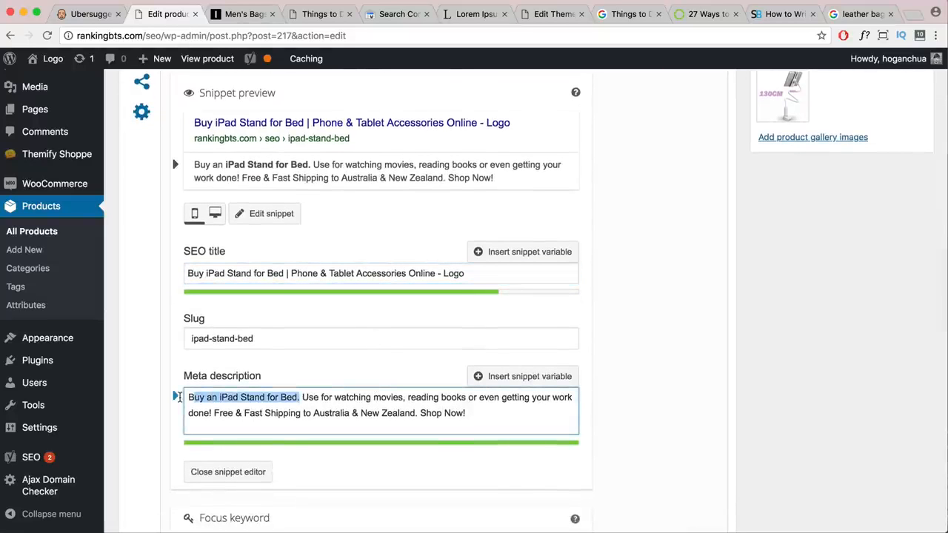
# Review the product gallery and the Yoast analysis for the focus keyword, from problems and improvements to good results.
pyautogui.scroll(-5, 559, 404)
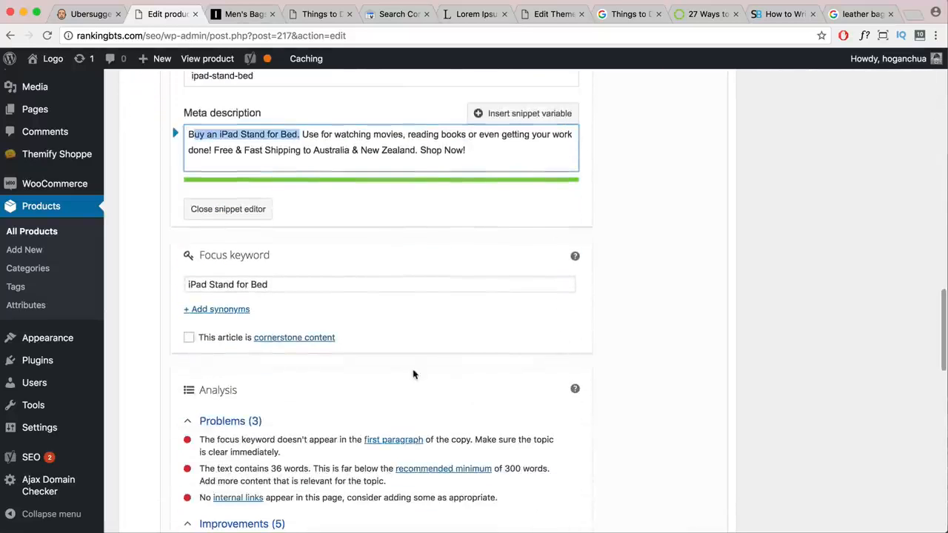
pyautogui.scroll(-2, 416, 373)
pyautogui.scroll(10, 417, 374)
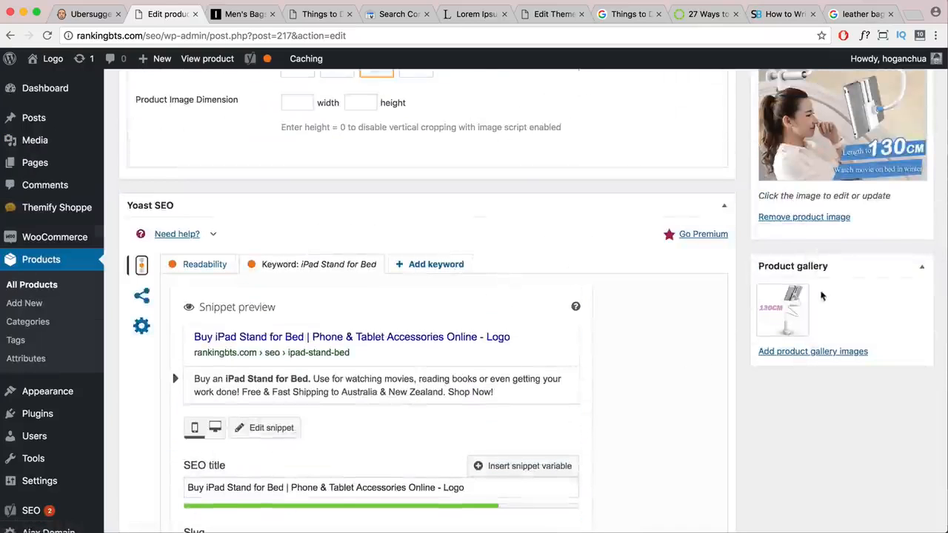
pyautogui.moveTo(784, 312)
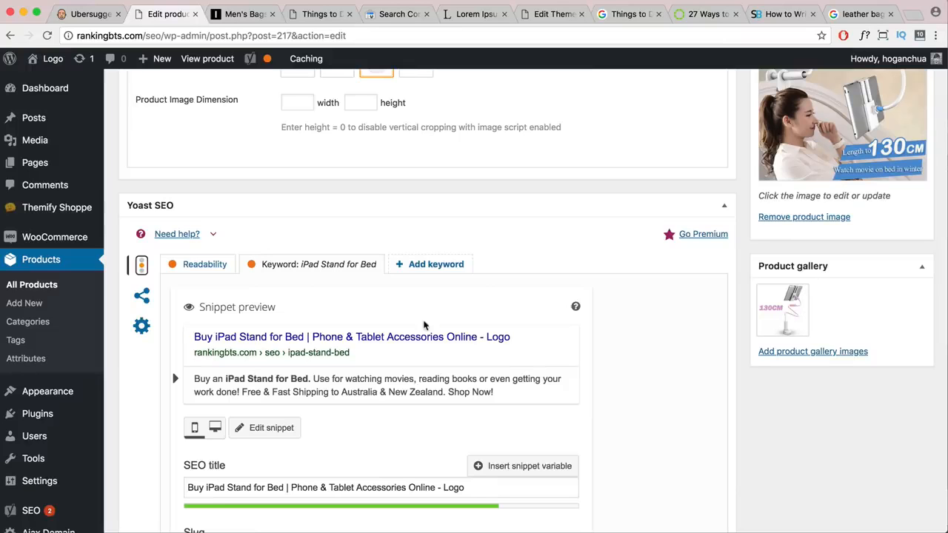
pyautogui.scroll(-5, 424, 325)
pyautogui.scroll(-4, 424, 319)
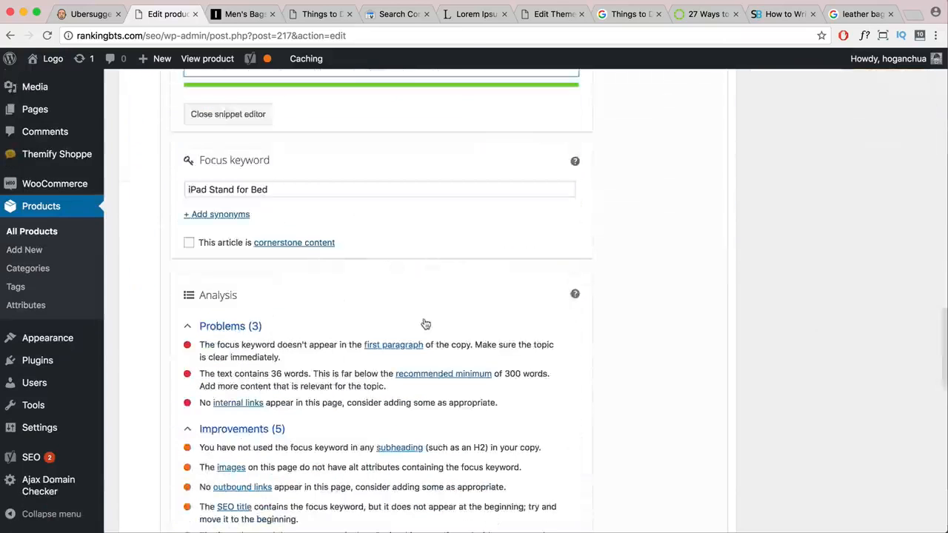
pyautogui.scroll(-1, 424, 319)
pyautogui.scroll(-1, 424, 324)
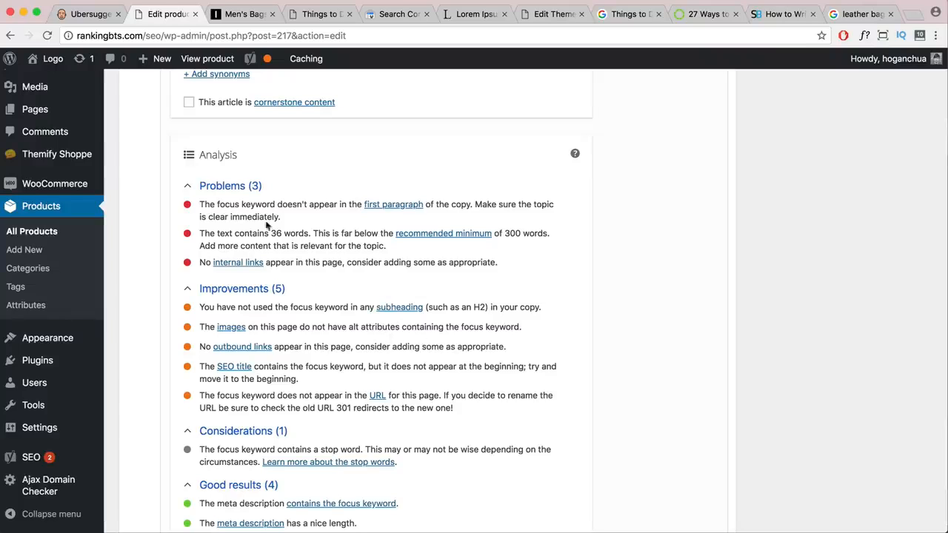
pyautogui.scroll(-1, 433, 274)
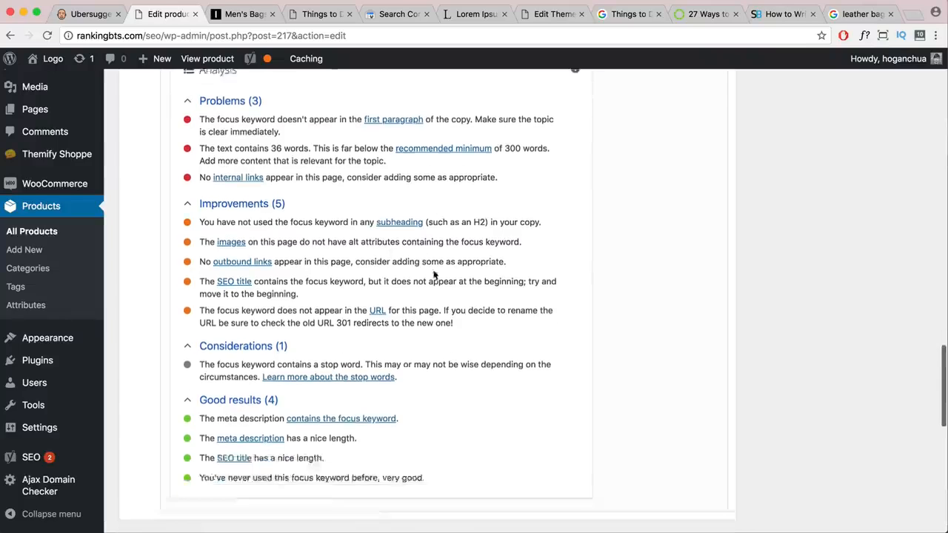
# Highlight the whole product short description, then only the phrase "iPad stand" in its first sentence.
pyautogui.scroll(20, 433, 273)
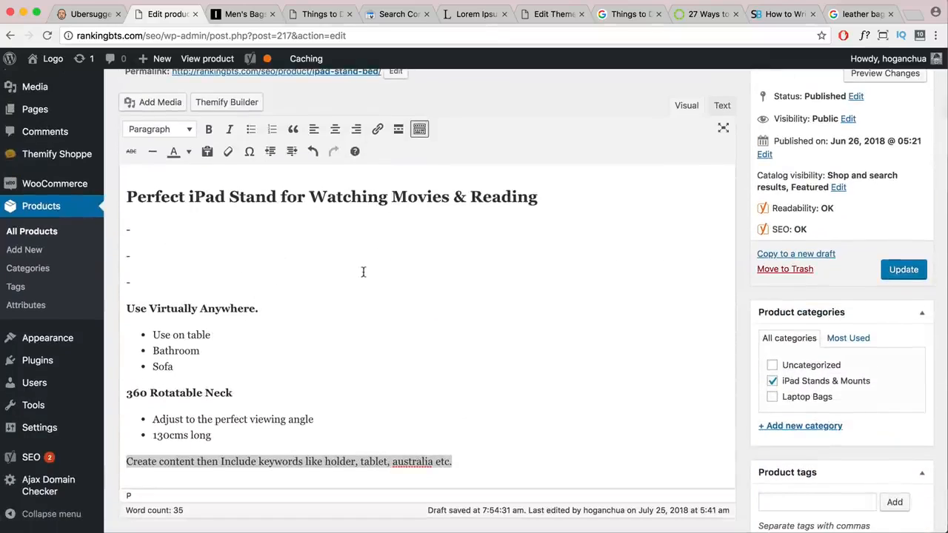
pyautogui.scroll(-20, 363, 272)
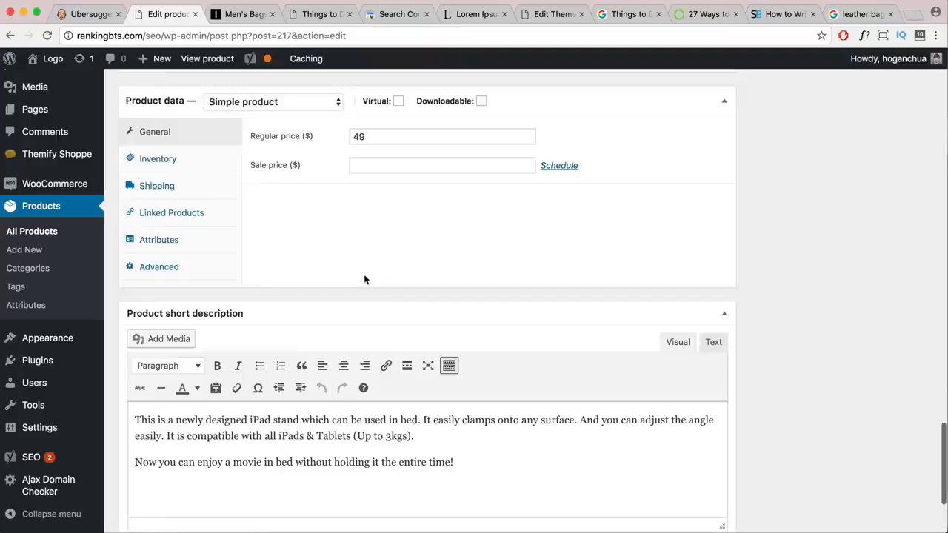
pyautogui.scroll(-2, 364, 279)
pyautogui.moveTo(484, 311); pyautogui.dragTo(137, 264)
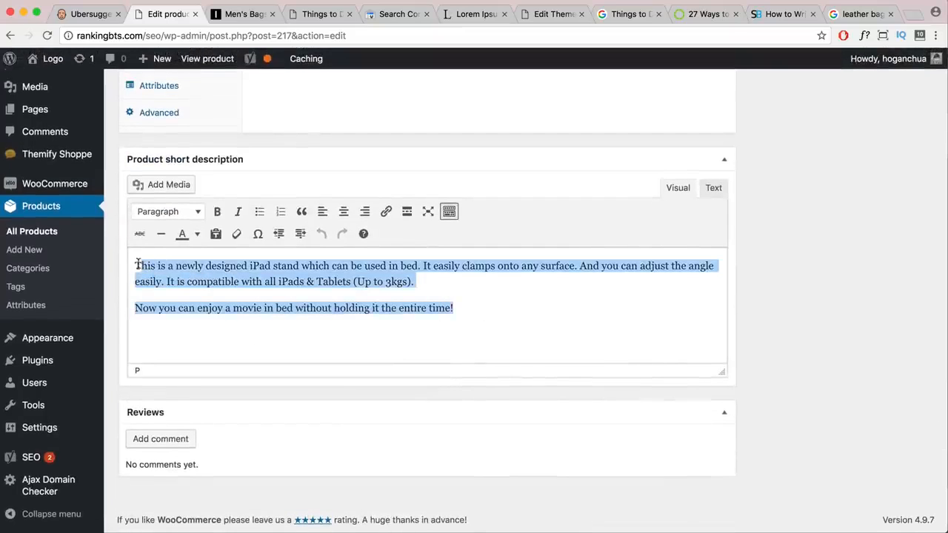
pyautogui.click(135, 265)
pyautogui.moveTo(250, 265); pyautogui.dragTo(294, 268)
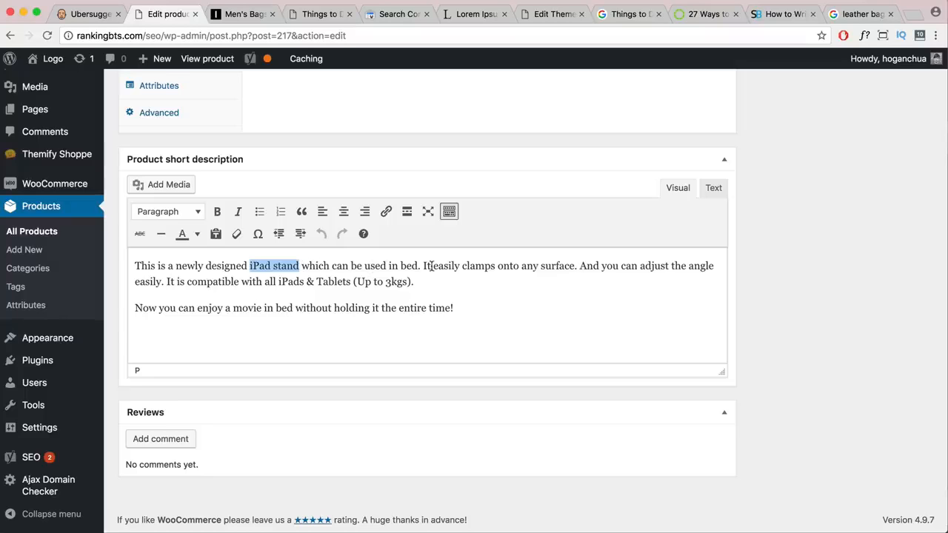
pyautogui.scroll(15, 360, 267)
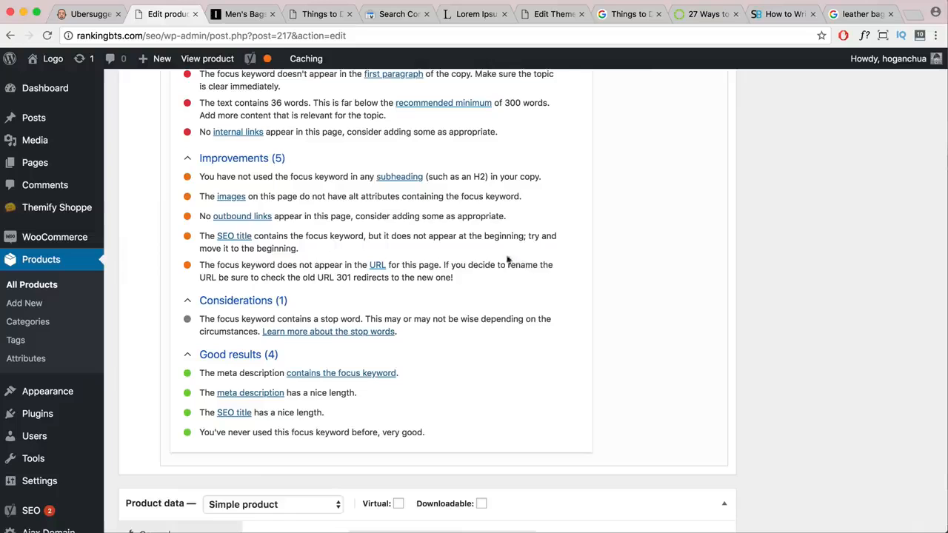
pyautogui.scroll(-10, 624, 271)
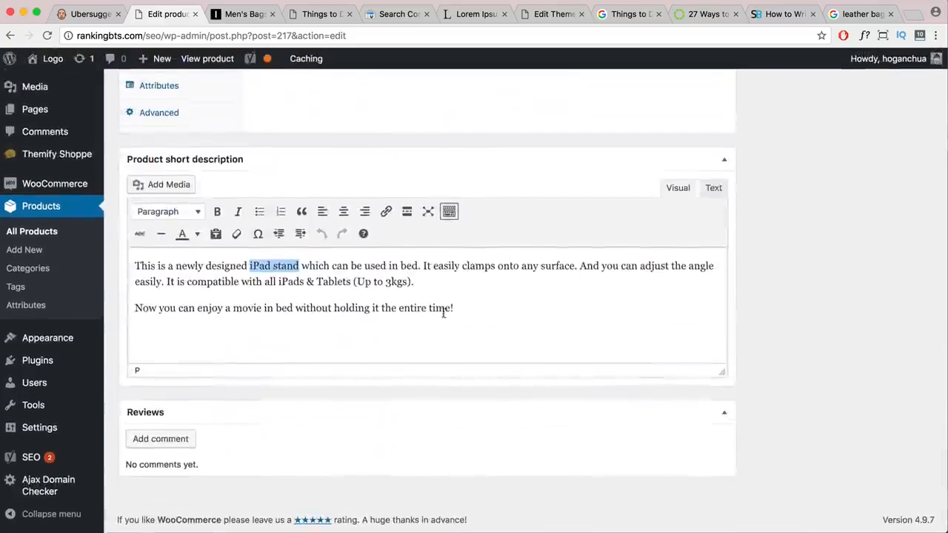
pyautogui.scroll(2, 456, 315)
pyautogui.scroll(4, 456, 313)
pyautogui.scroll(-4, 456, 315)
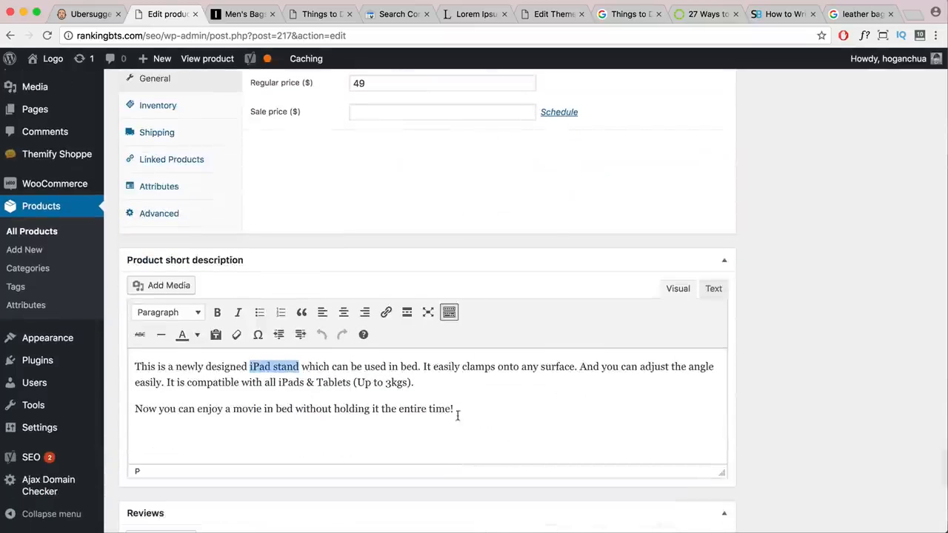
# Update the iPad Stand for Bed product and open its permalink in a new tab.
pyautogui.scroll(8, 525, 352)
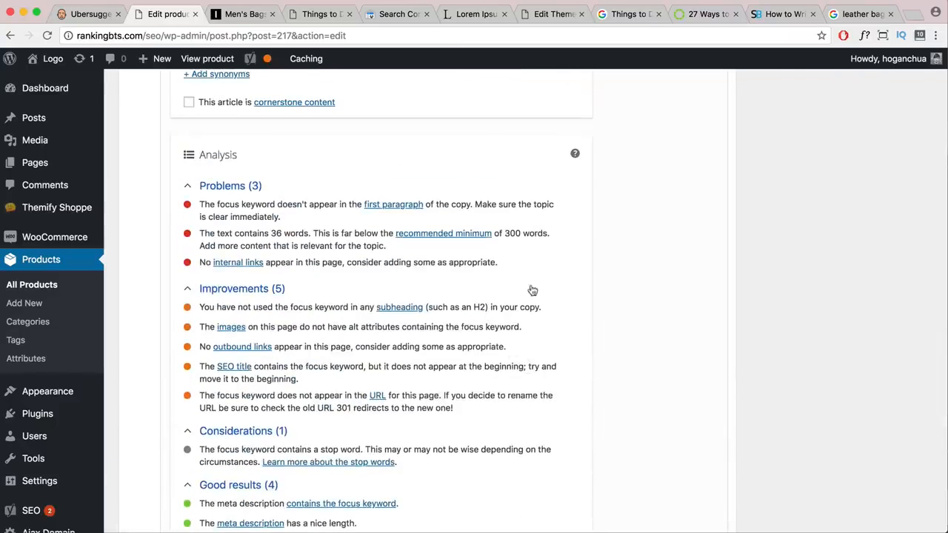
pyautogui.scroll(10, 629, 250)
pyautogui.scroll(10, 629, 250)
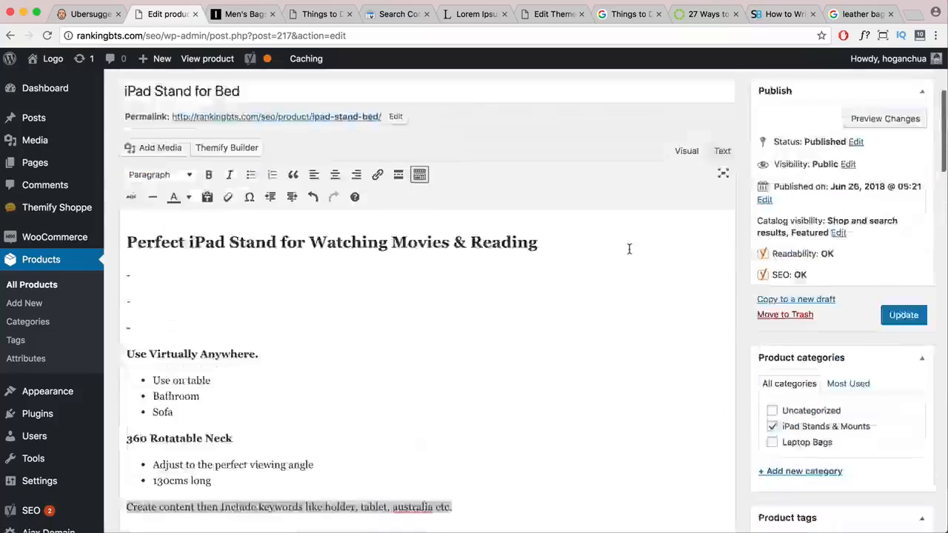
pyautogui.click(905, 445)
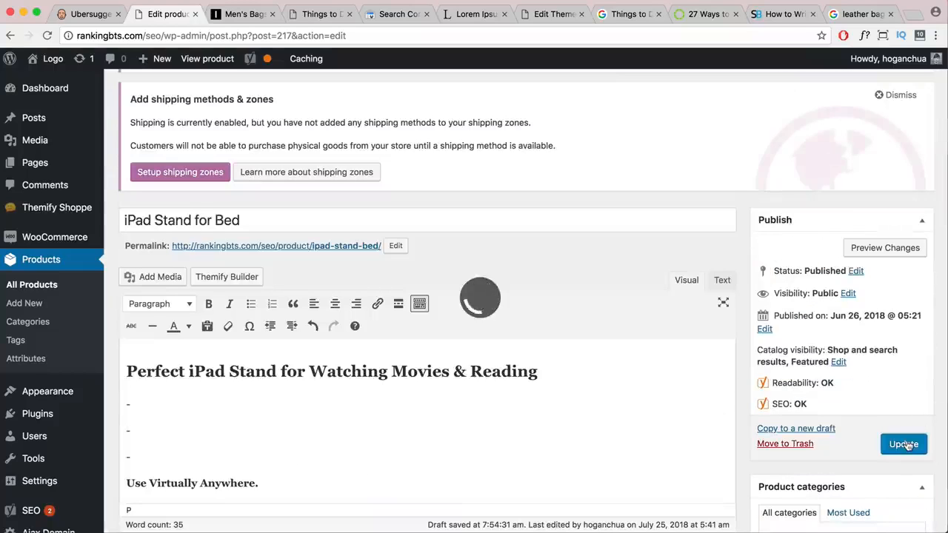
pyautogui.rightClick(329, 249)
pyautogui.click(331, 252)
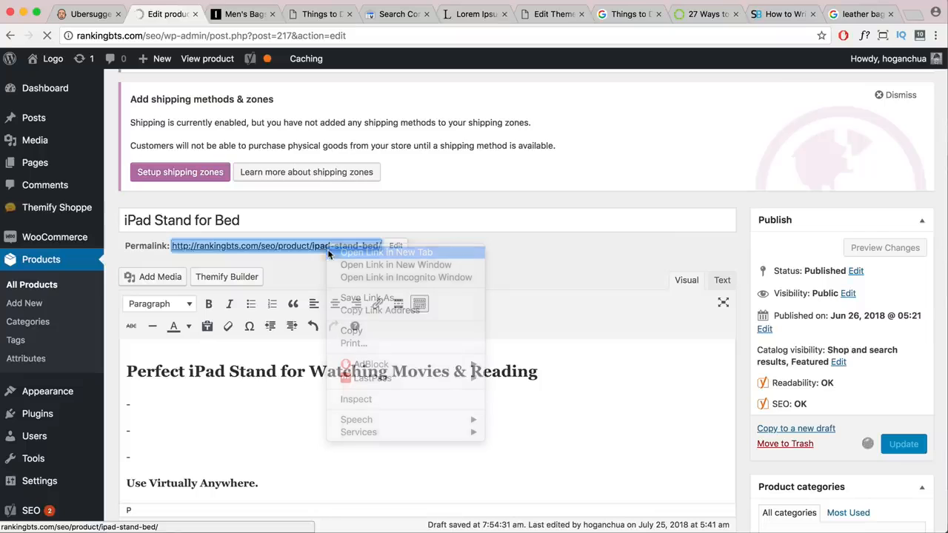
# View the published iPad Stand for Bed product page and review its images, price and description.
pyautogui.hotkey('ctrl', 'Tab')
pyautogui.scroll(-10, 676, 222)
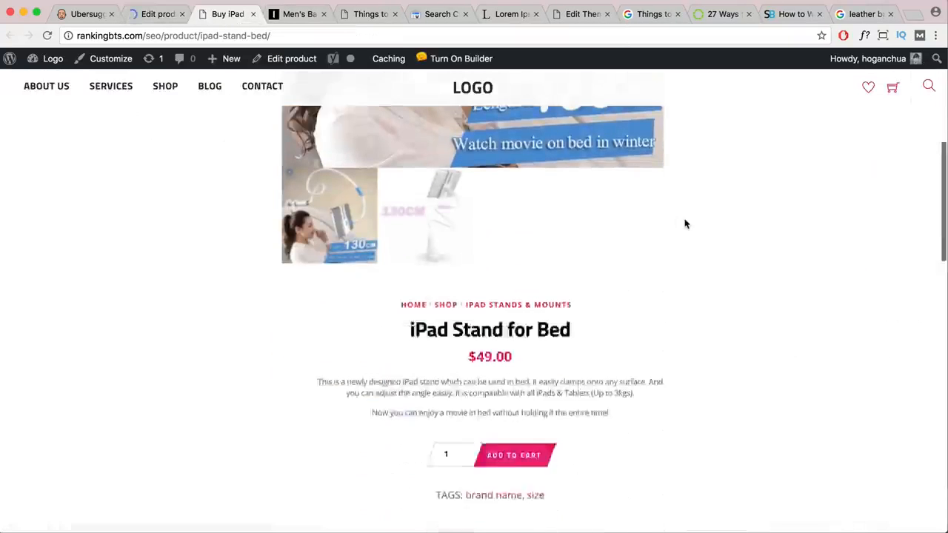
pyautogui.scroll(-10, 685, 224)
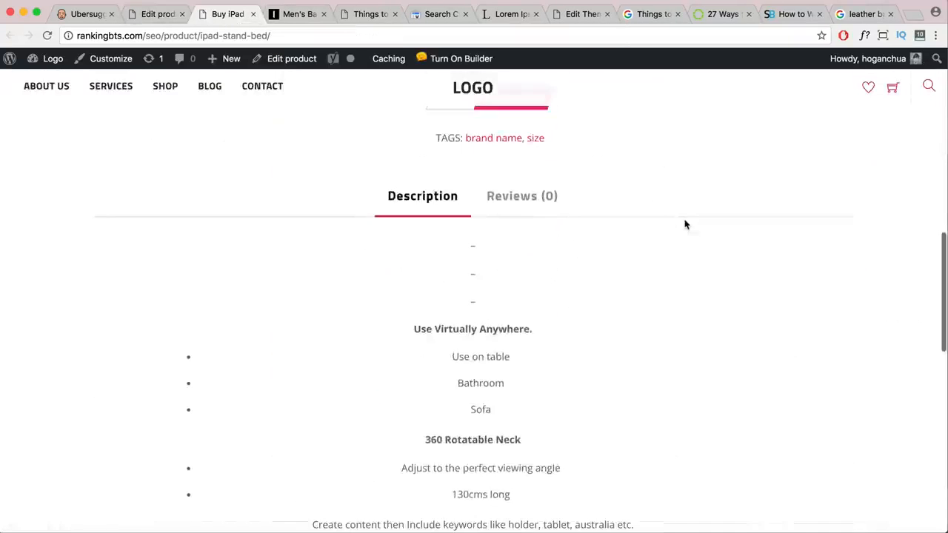
pyautogui.scroll(-3, 685, 225)
pyautogui.scroll(15, 685, 225)
pyautogui.scroll(8, 685, 224)
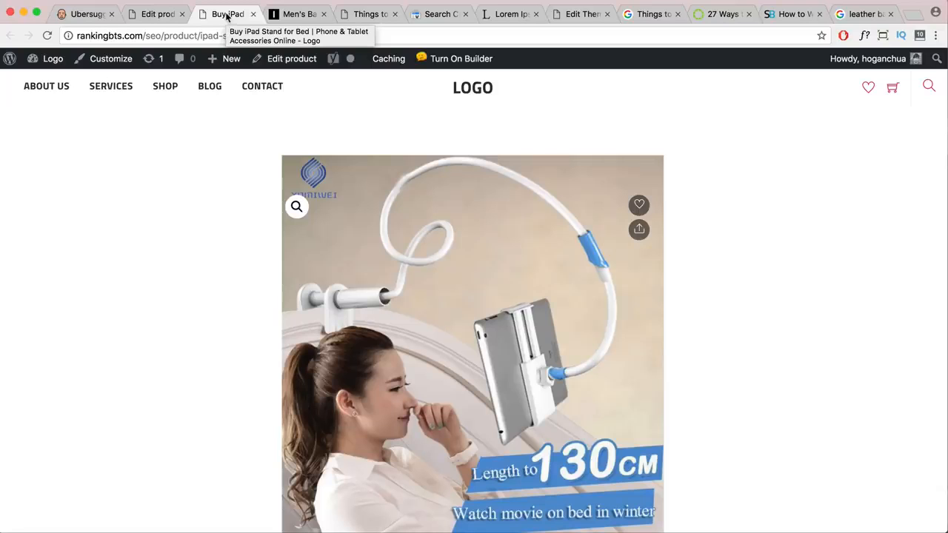
pyautogui.scroll(-5, 239, 114)
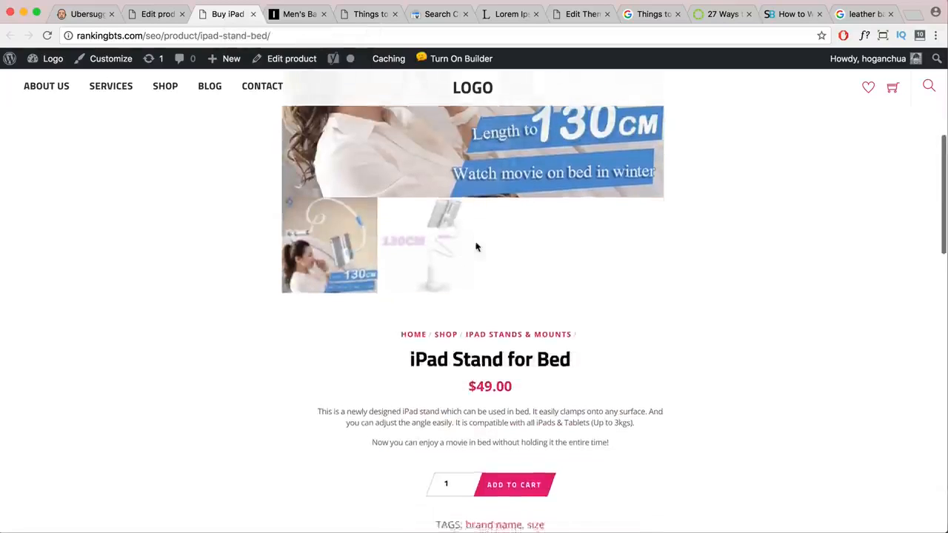
# Open the iPad Stands & Mounts category from the product page and review its heading, intro text and products.
pyautogui.click(510, 313)
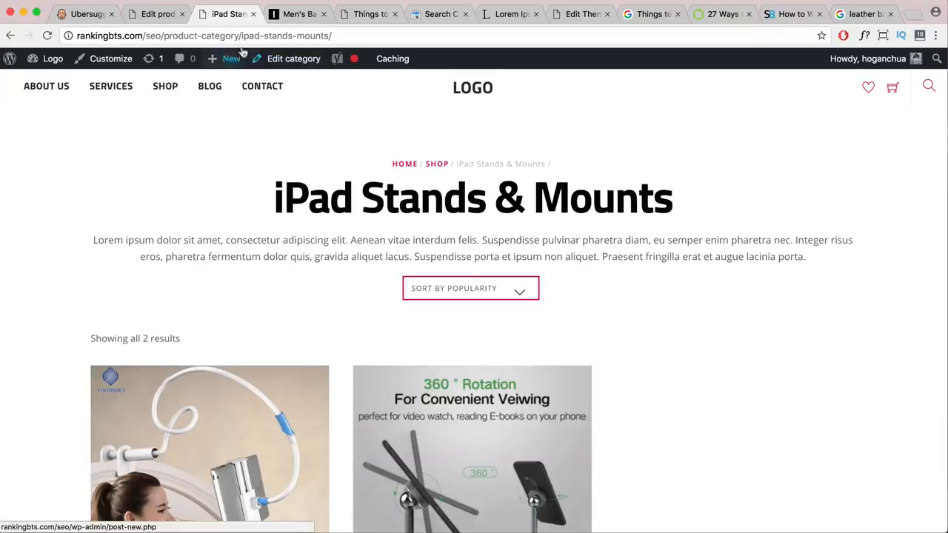
pyautogui.moveTo(273, 198); pyautogui.dragTo(685, 198)
pyautogui.click(641, 213)
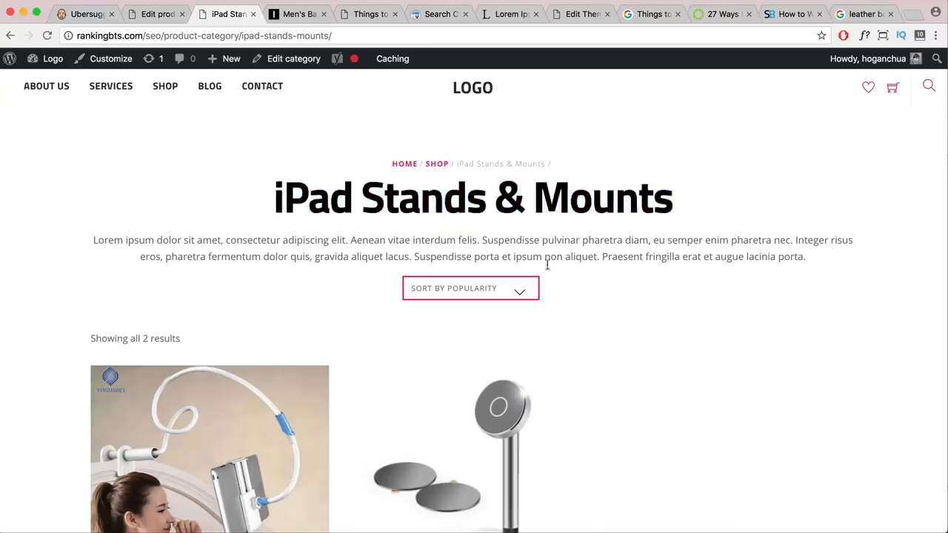
pyautogui.scroll(-10, 534, 272)
pyautogui.scroll(10, 534, 271)
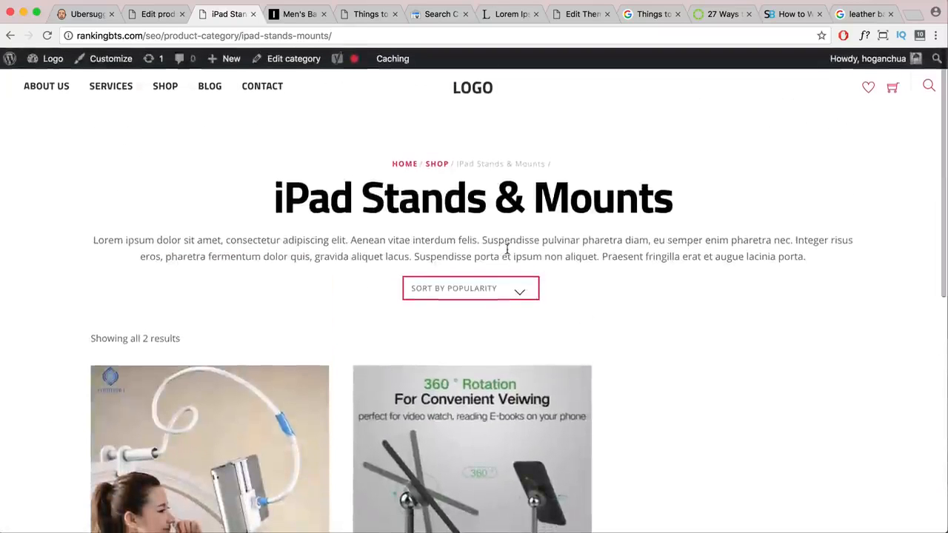
# Open the iPad Stands & Mounts product category for editing in WordPress and locate its Description field.
pyautogui.click(151, 14)
pyautogui.scroll(-3, 52, 215)
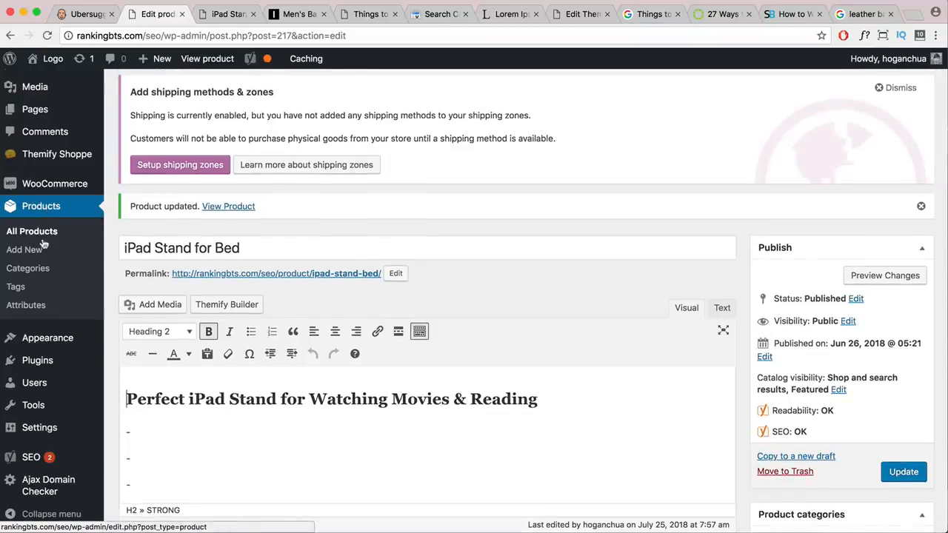
pyautogui.click(28, 269)
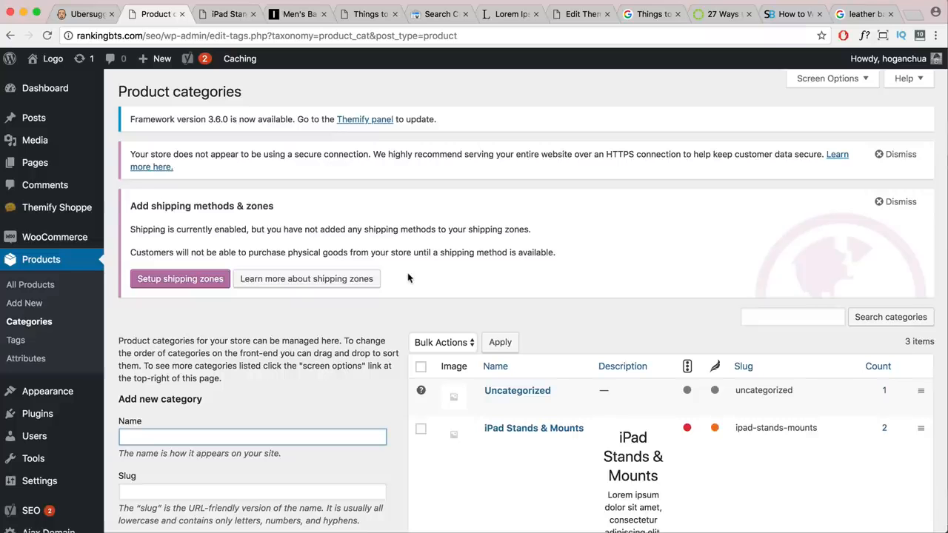
pyautogui.scroll(-3, 409, 276)
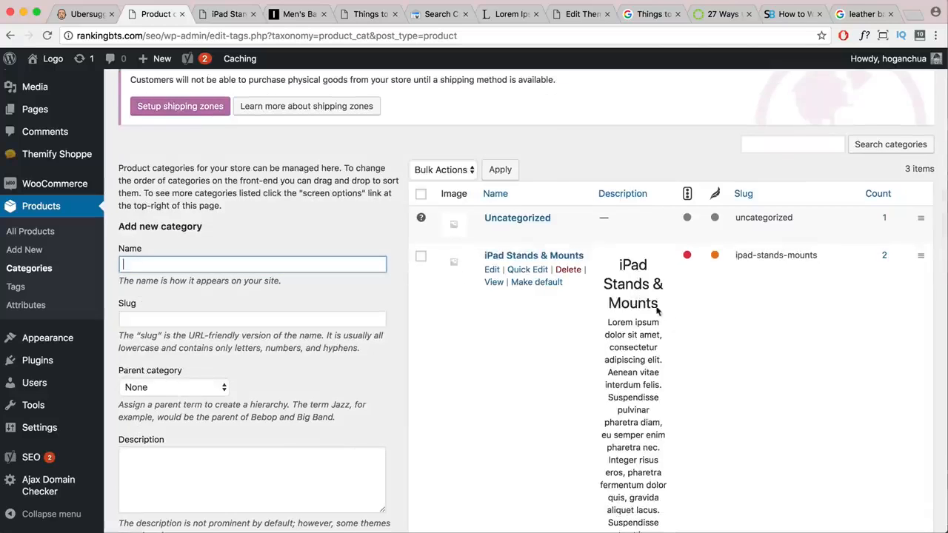
pyautogui.scroll(-1, 667, 308)
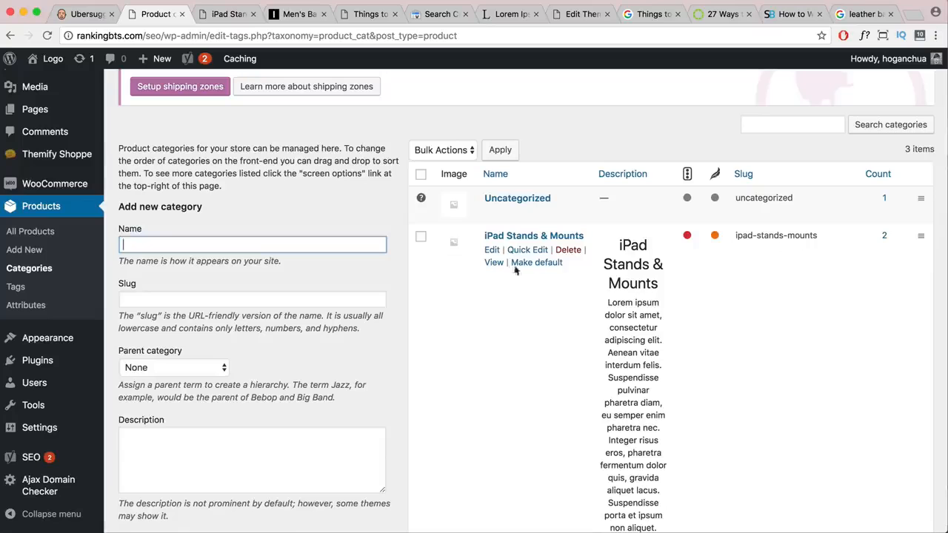
pyautogui.click(493, 252)
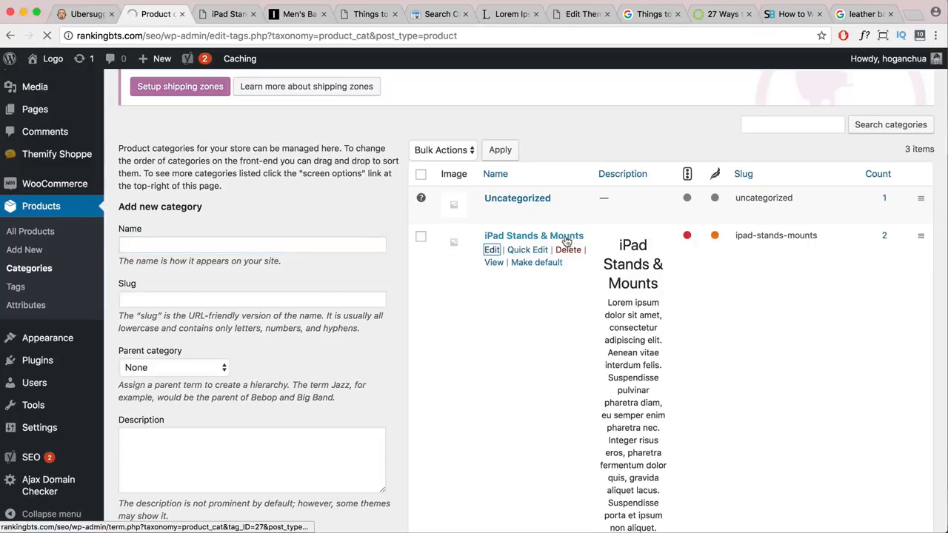
pyautogui.scroll(-4, 564, 240)
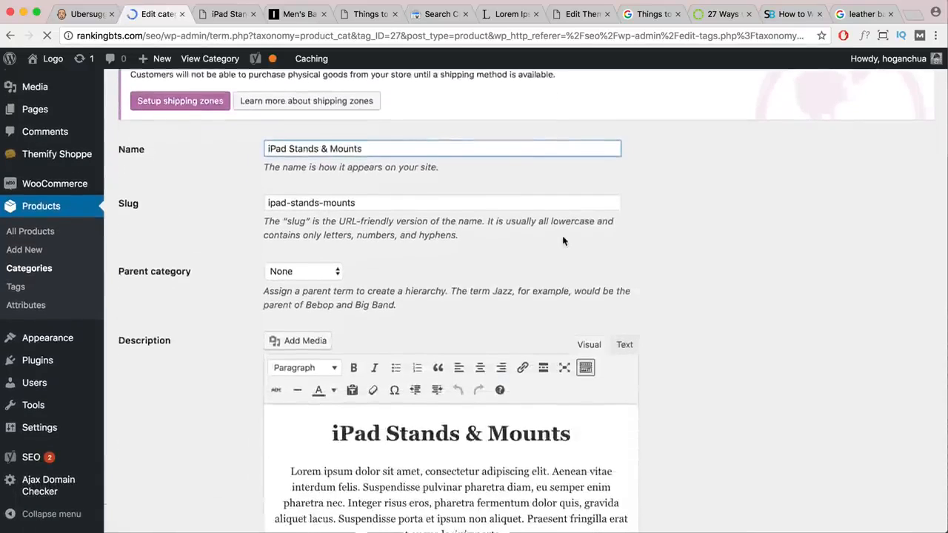
pyautogui.scroll(-3, 563, 240)
pyautogui.moveTo(169, 222); pyautogui.dragTo(118, 220)
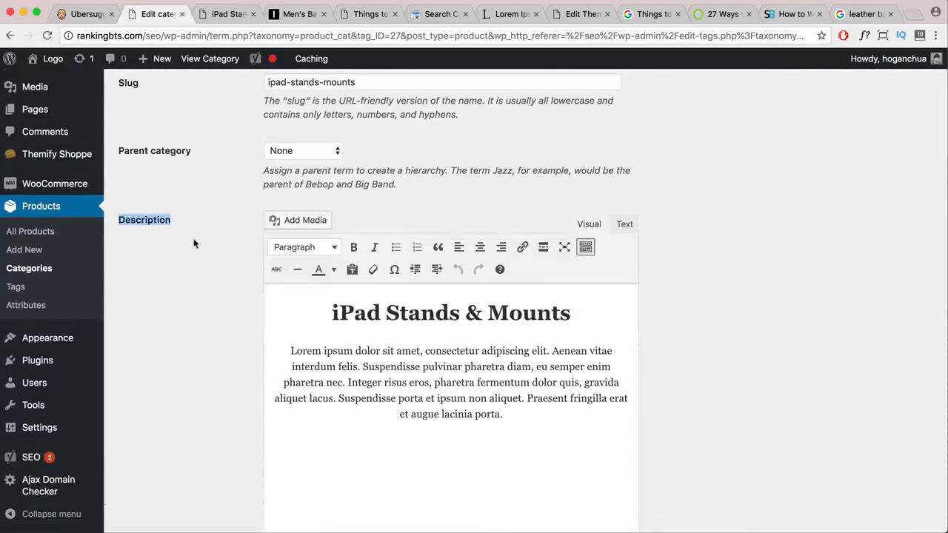
# Examine the main heading on the live iPad Stands & Mounts category page and its keyword "iPad Stands".
pyautogui.click(210, 21)
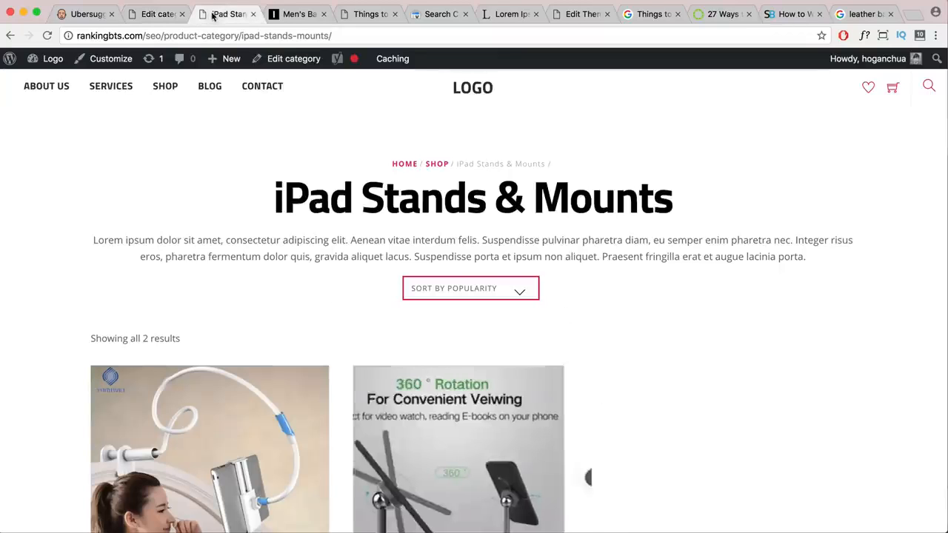
pyautogui.moveTo(278, 197); pyautogui.dragTo(677, 197)
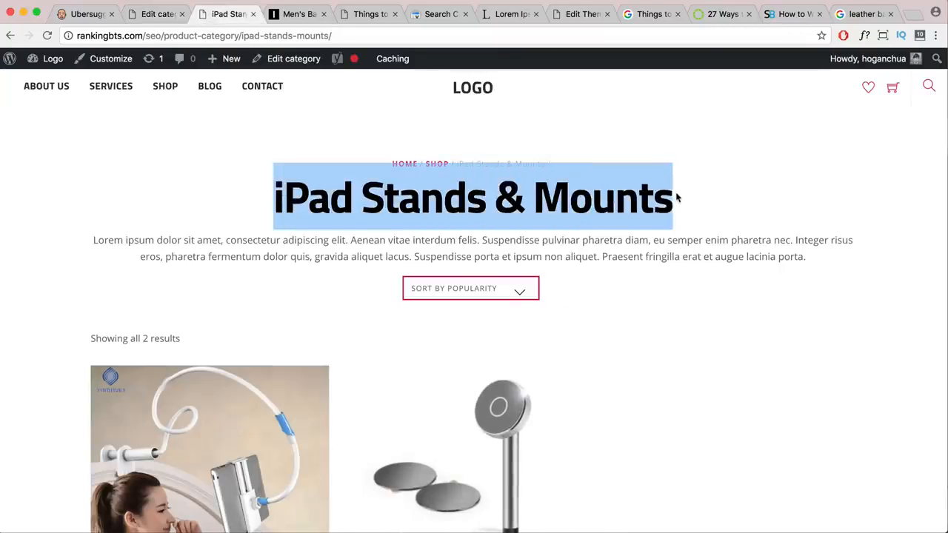
pyautogui.moveTo(276, 197); pyautogui.dragTo(486, 197)
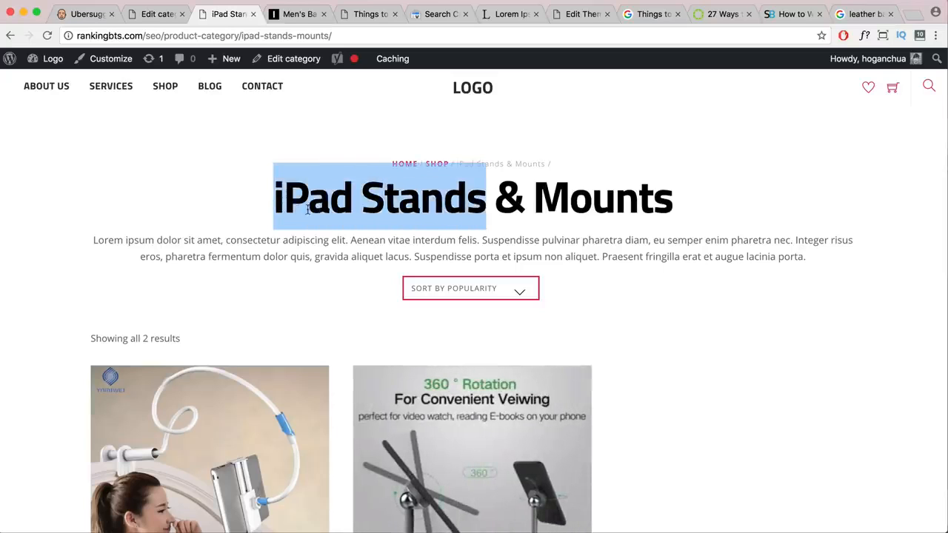
pyautogui.moveTo(362, 206); pyautogui.dragTo(272, 215)
pyautogui.click(339, 208)
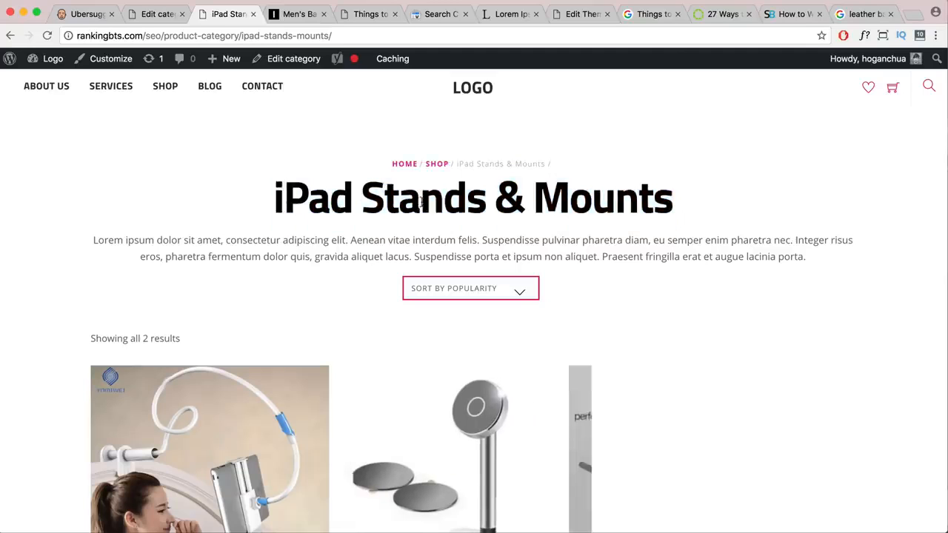
# Search Google for the heading's keyword "iPad Stands" and look through the ranking pages.
pyautogui.moveTo(486, 207); pyautogui.dragTo(276, 199)
pyautogui.press('super+c')
pyautogui.press('super+9')
pyautogui.click(305, 35)
pyautogui.press('super+v')
pyautogui.press('Return')
pyautogui.scroll(-5, 358, 254)
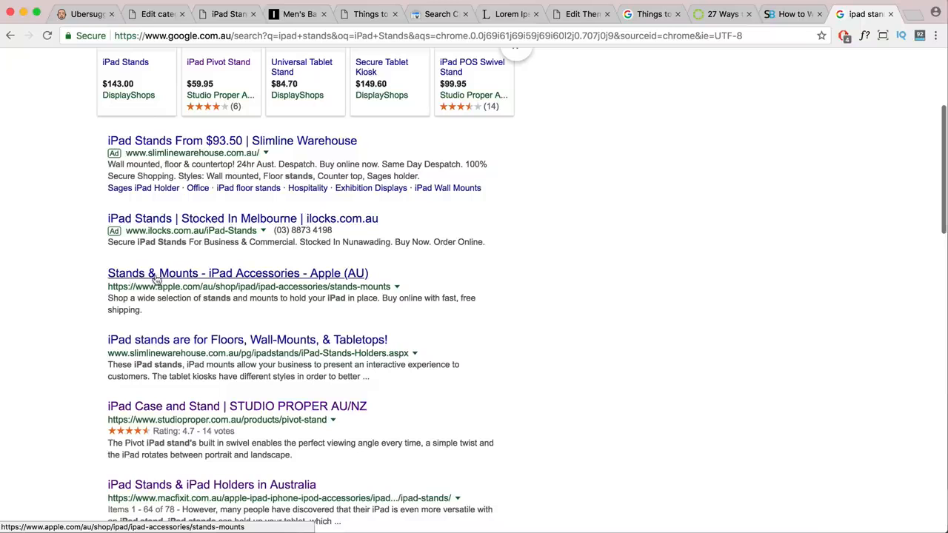
pyautogui.scroll(-4, 171, 285)
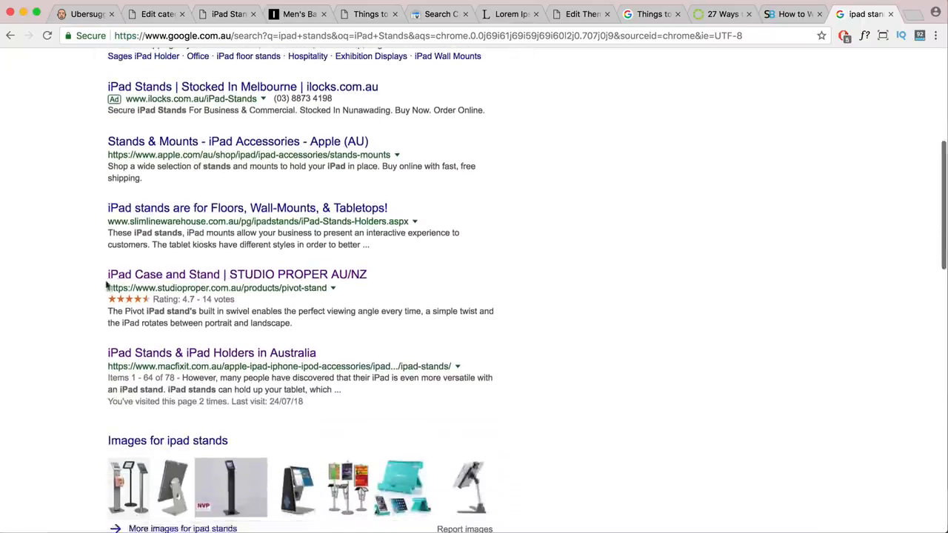
pyautogui.scroll(-3, 194, 282)
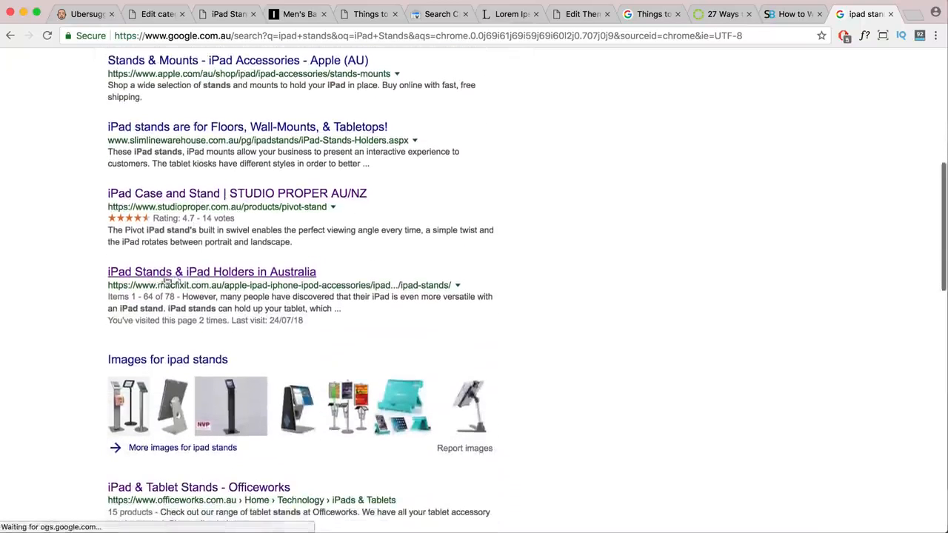
pyautogui.scroll(-8, 225, 282)
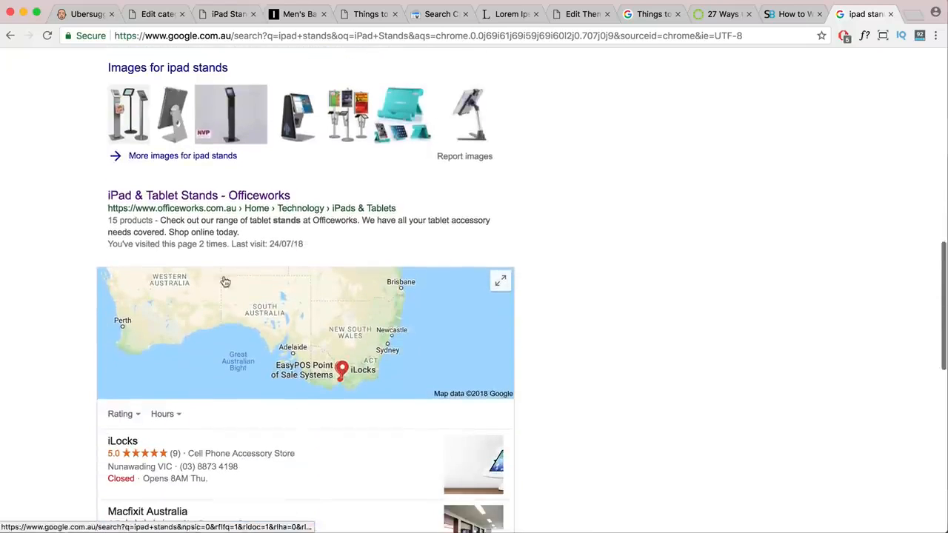
# Return to the live category page and highlight the placeholder text below its heading.
pyautogui.click(217, 15)
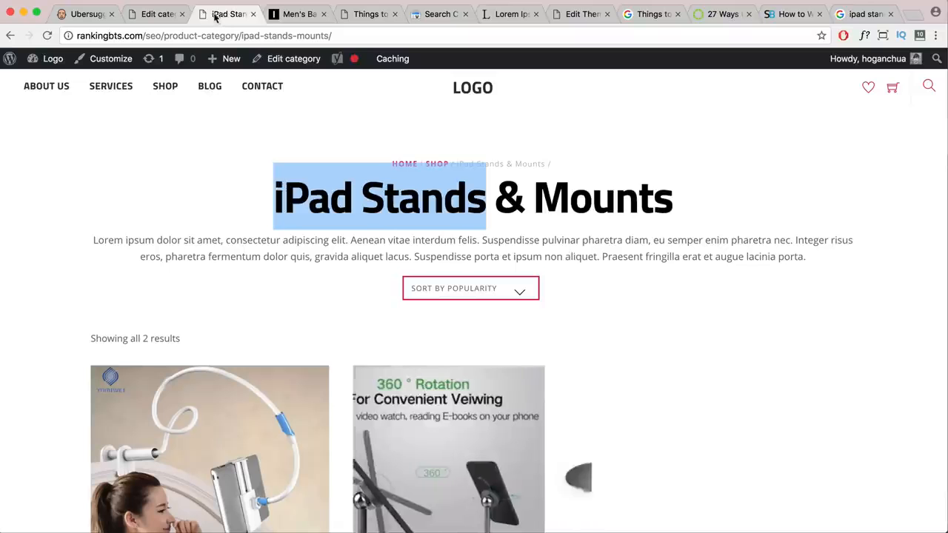
pyautogui.click(474, 212)
pyautogui.moveTo(808, 257); pyautogui.dragTo(157, 257)
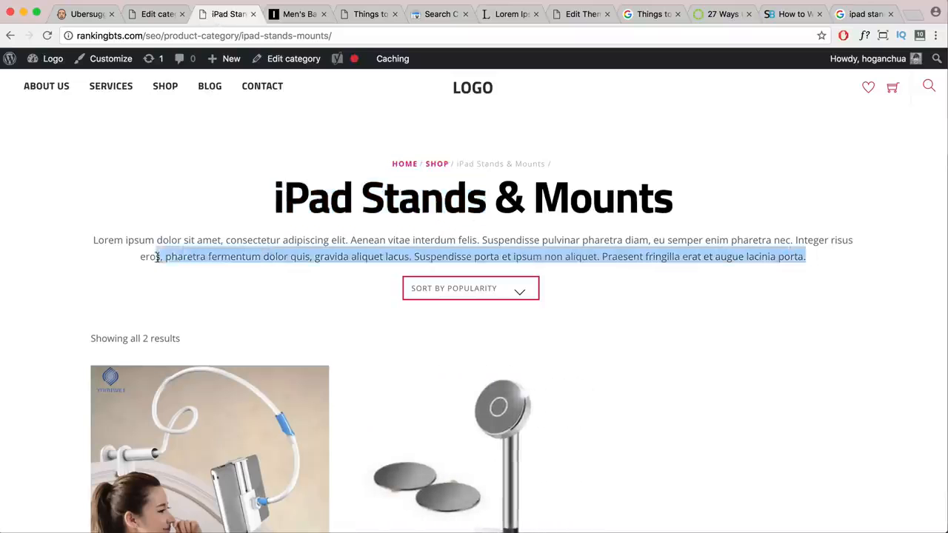
# Examine the Heading 1 title and placeholder paragraph in the category's description editor.
pyautogui.click(158, 14)
pyautogui.scroll(-2, 516, 375)
pyautogui.moveTo(516, 374); pyautogui.dragTo(291, 273)
pyautogui.moveTo(575, 235); pyautogui.dragTo(330, 239)
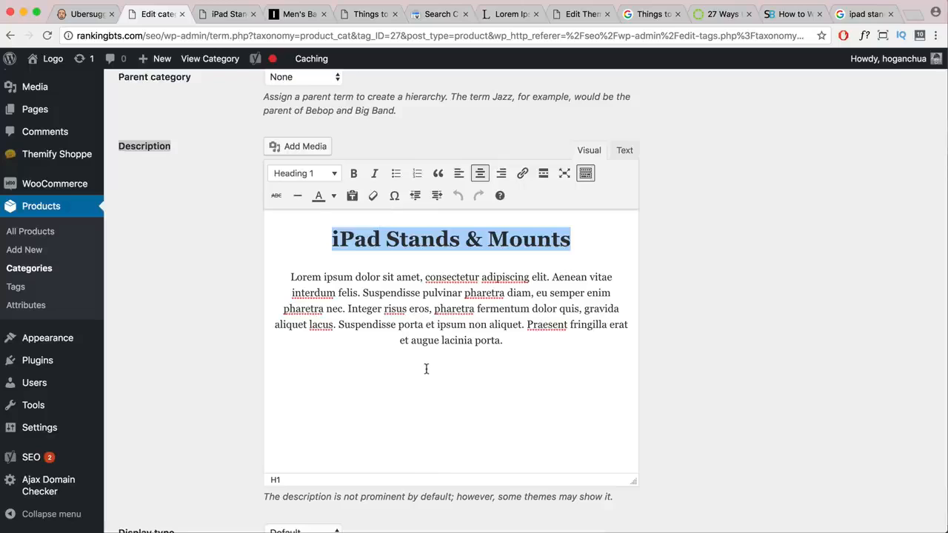
pyautogui.scroll(-1, 424, 370)
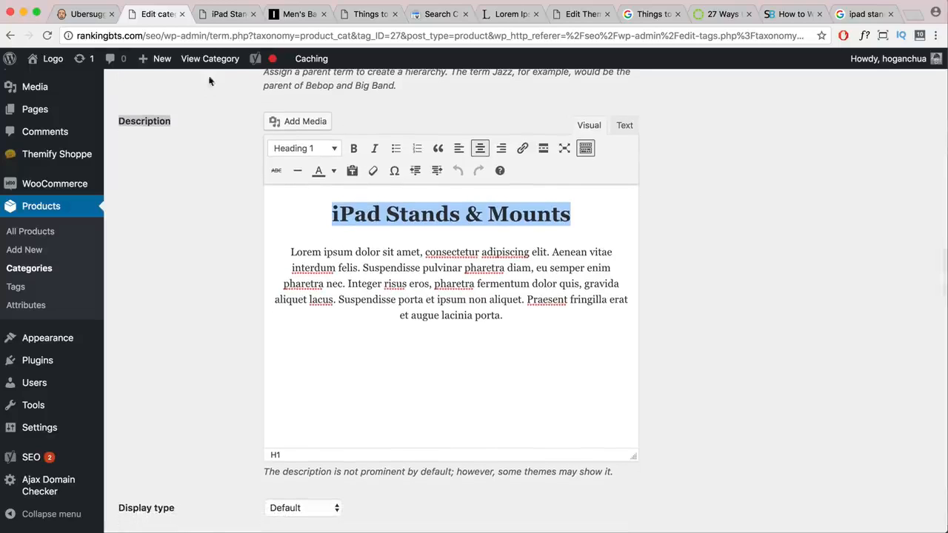
pyautogui.moveTo(508, 316); pyautogui.dragTo(420, 319)
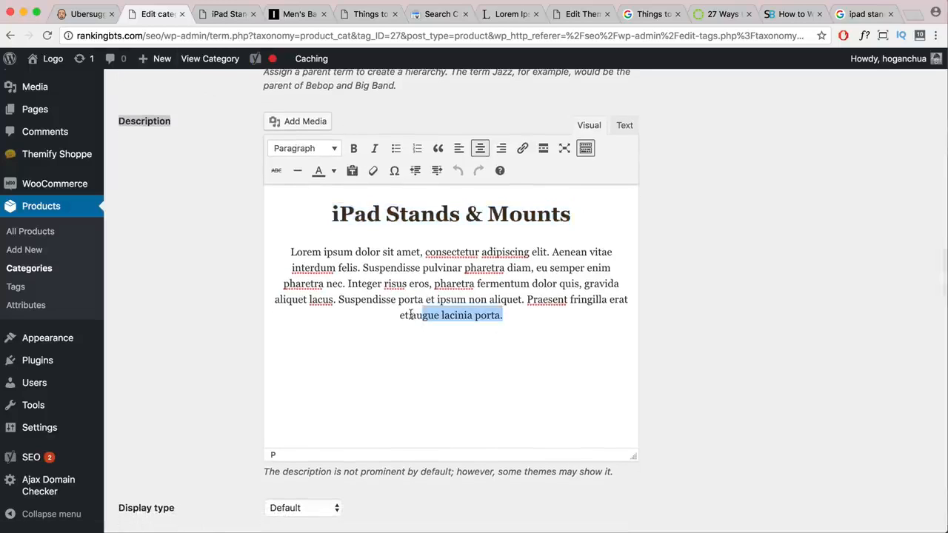
pyautogui.moveTo(435, 285); pyautogui.dragTo(475, 283)
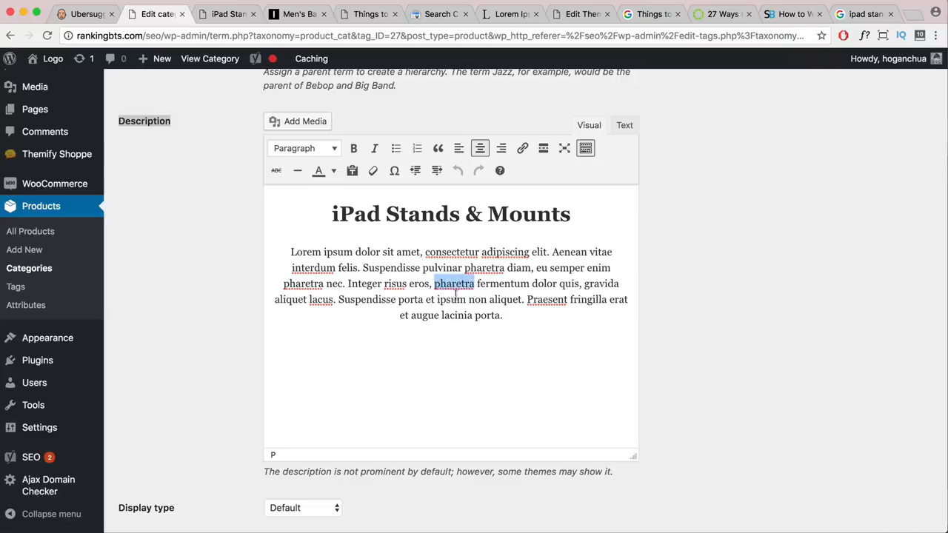
# Look over the products listed on the live iPad Stands & Mounts category page.
pyautogui.click(209, 15)
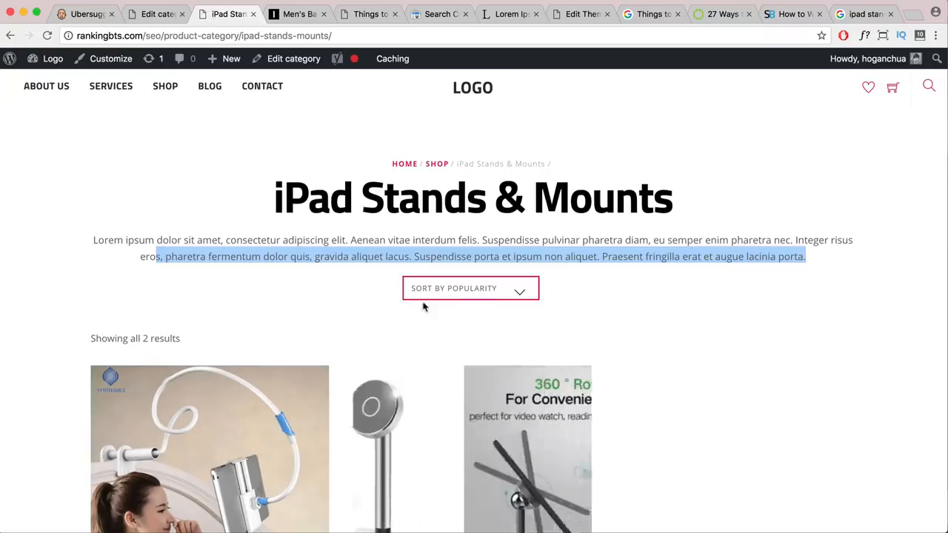
pyautogui.scroll(-5, 422, 310)
pyautogui.moveTo(500, 386)
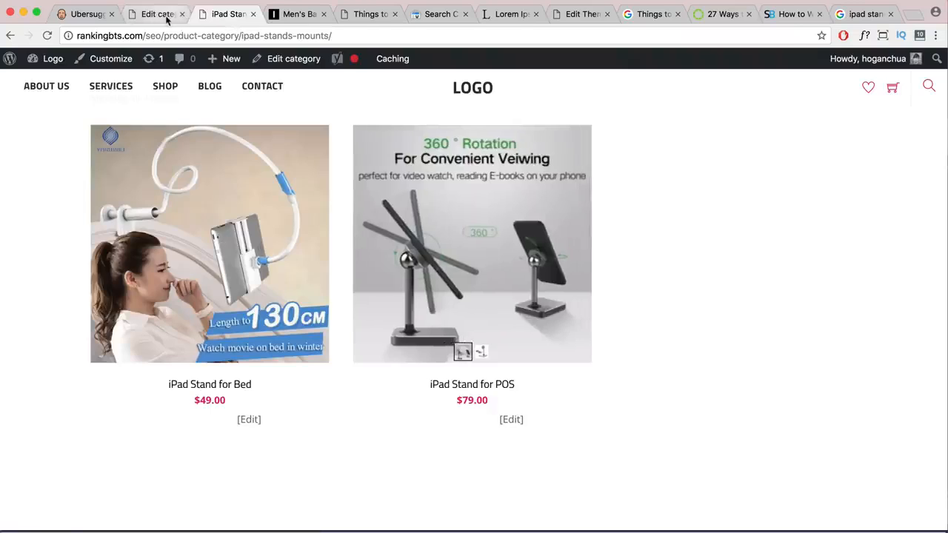
# Review the category's Yoast SEO snippet, focus keyword and analysis, and highlight the placeholder paragraph in its description.
pyautogui.click(167, 15)
pyautogui.scroll(-5, 625, 308)
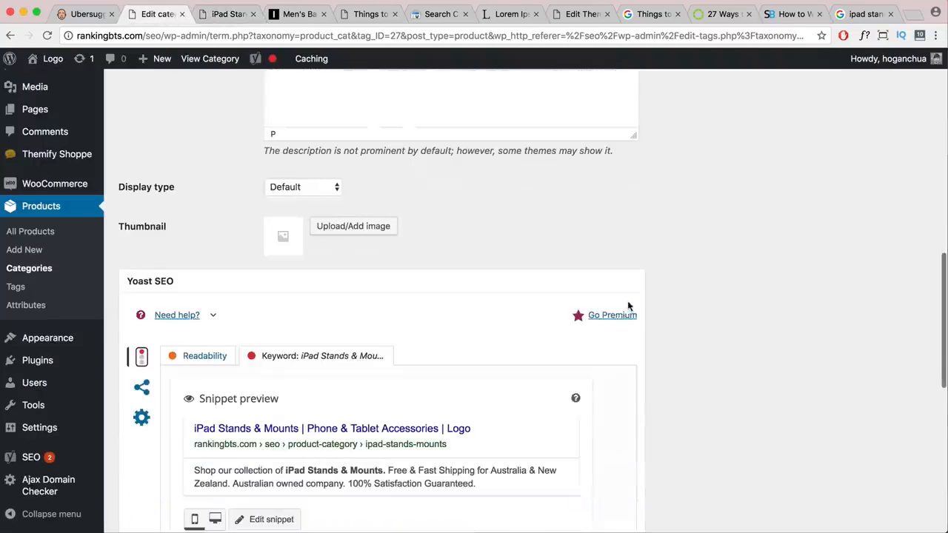
pyautogui.scroll(-2, 629, 307)
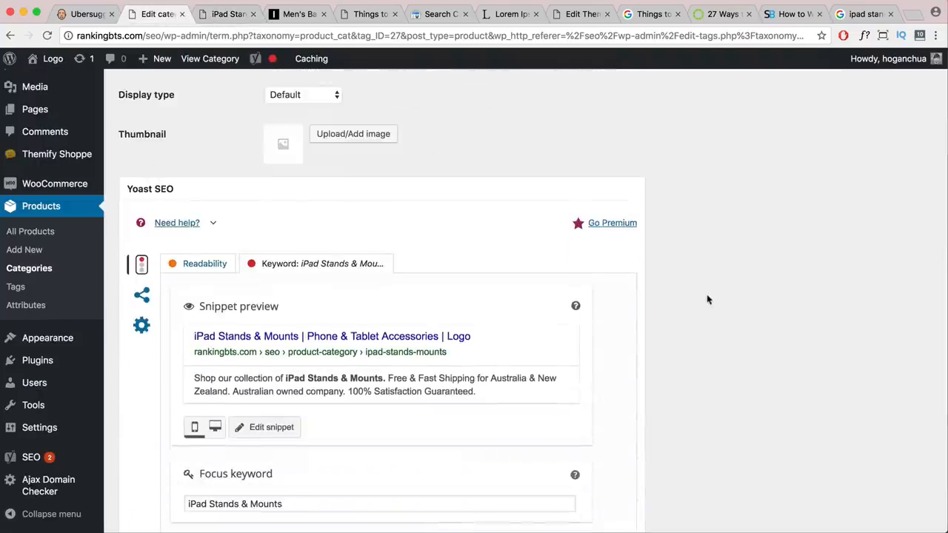
pyautogui.scroll(-4, 707, 300)
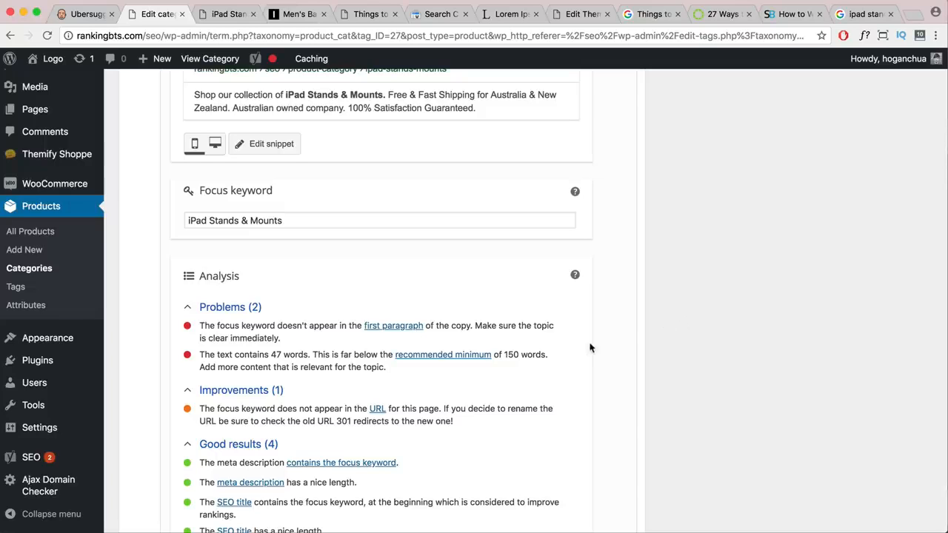
pyautogui.scroll(4, 586, 350)
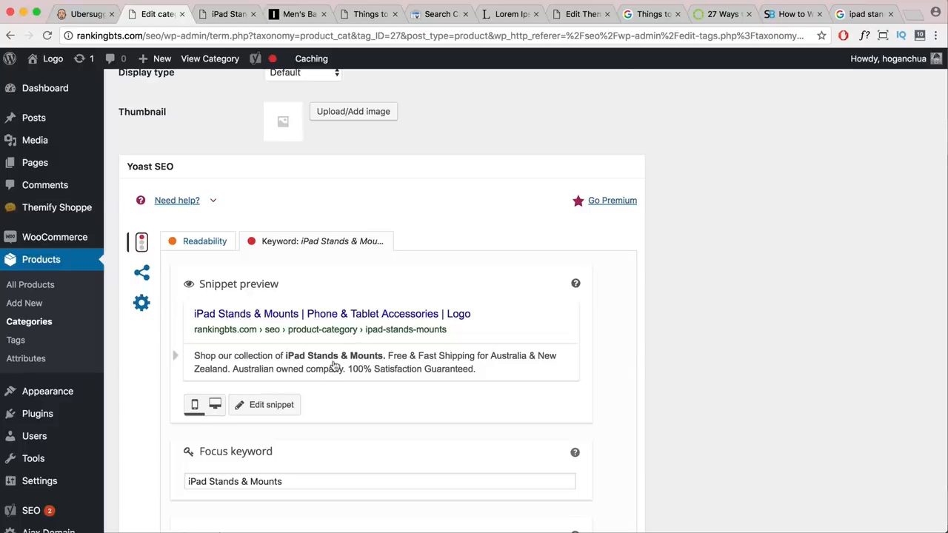
pyautogui.scroll(6, 328, 360)
pyautogui.moveTo(518, 294); pyautogui.dragTo(281, 230)
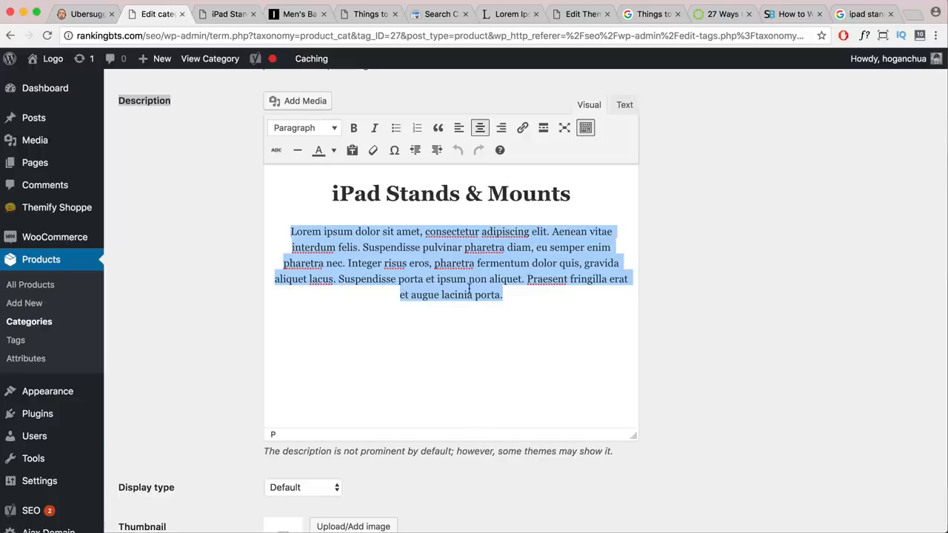
# Examine the category description text beneath the products on THE ICONIC's men's bags page, and return to the WordPress category editor.
pyautogui.click(292, 14)
pyautogui.scroll(-10, 298, 163)
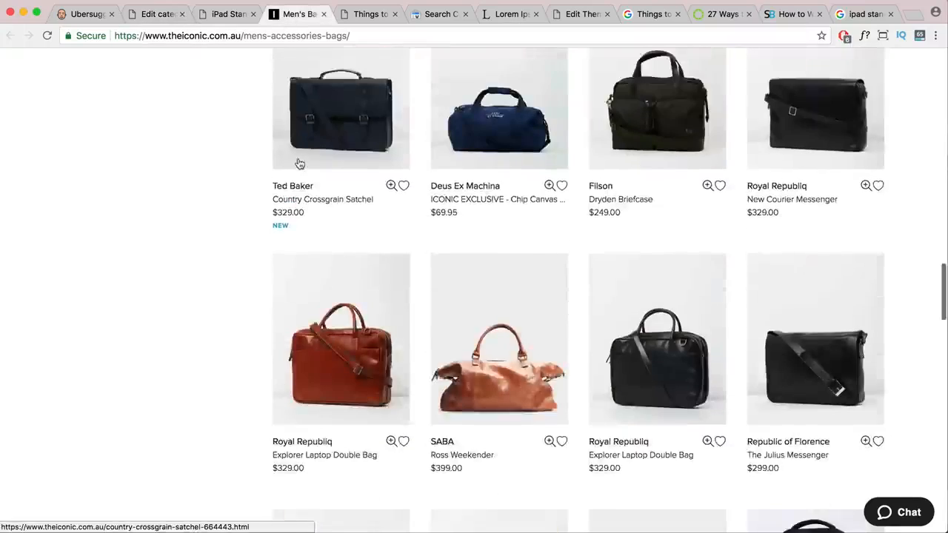
pyautogui.scroll(-15, 301, 164)
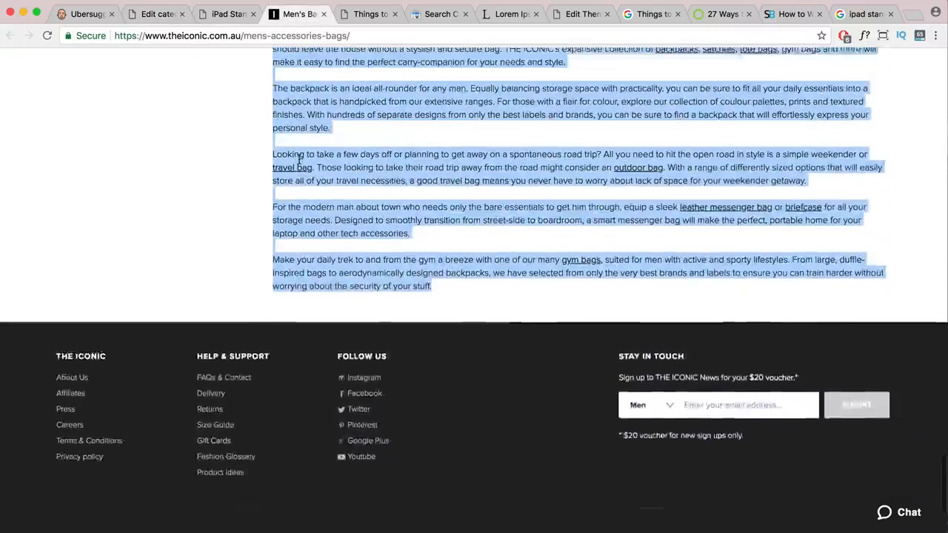
pyautogui.click(461, 227)
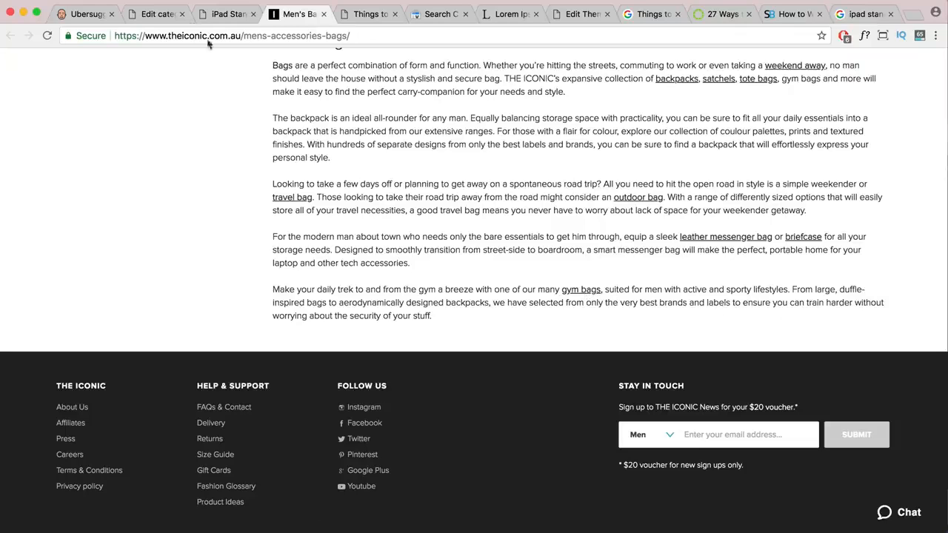
pyautogui.click(157, 14)
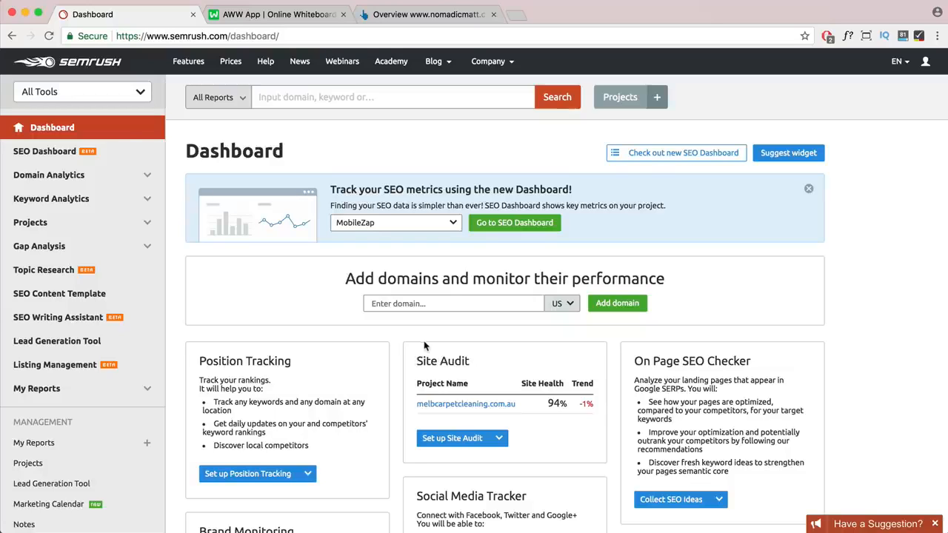
# Search Google for "top travel blogs" in a new tab and open The Expeditioner's Top 50 Travel Blogs article.
pyautogui.click(517, 16)
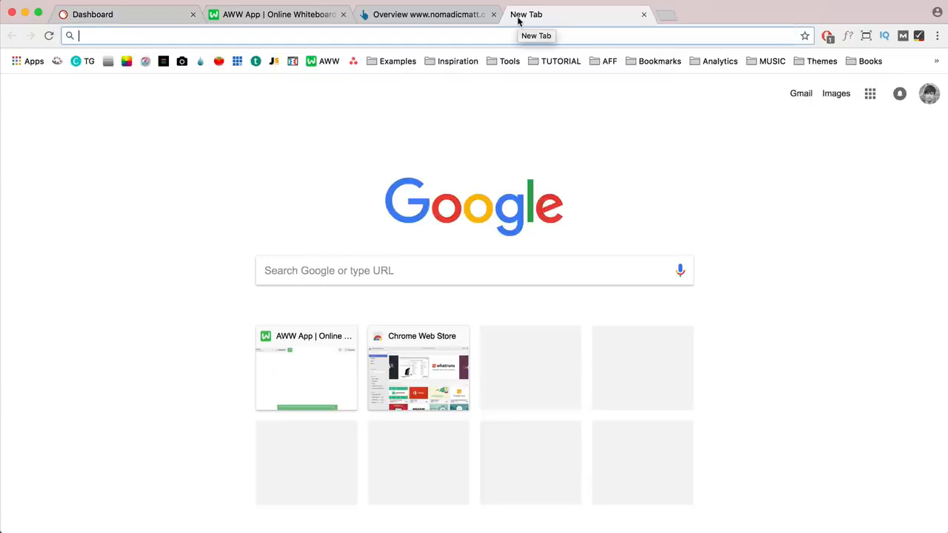
pyautogui.write('top travel')
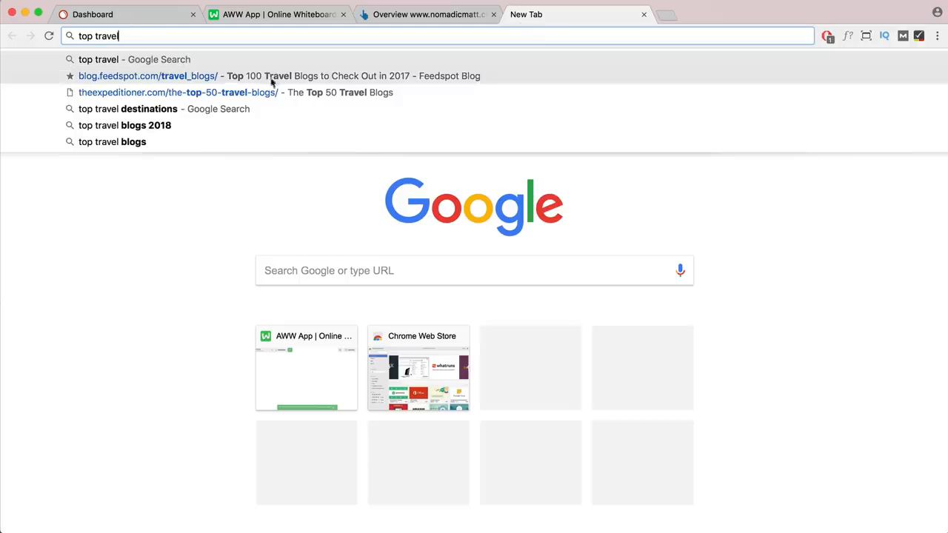
pyautogui.click(133, 141)
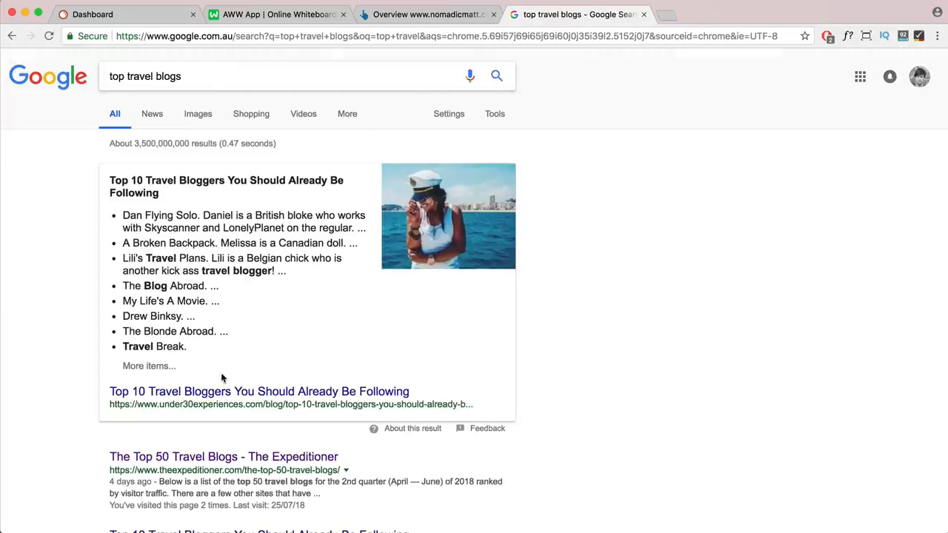
pyautogui.scroll(-3, 249, 335)
pyautogui.click(225, 346)
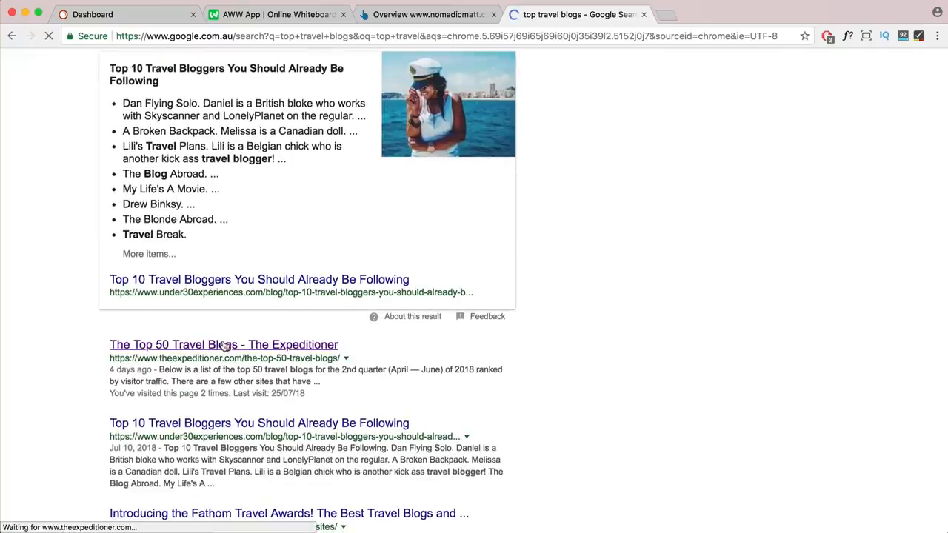
# Look over the Top 50 Travel Blogs ranking, and highlight the semrush.com domain in the SEMrush dashboard's address.
pyautogui.scroll(-10, 263, 333)
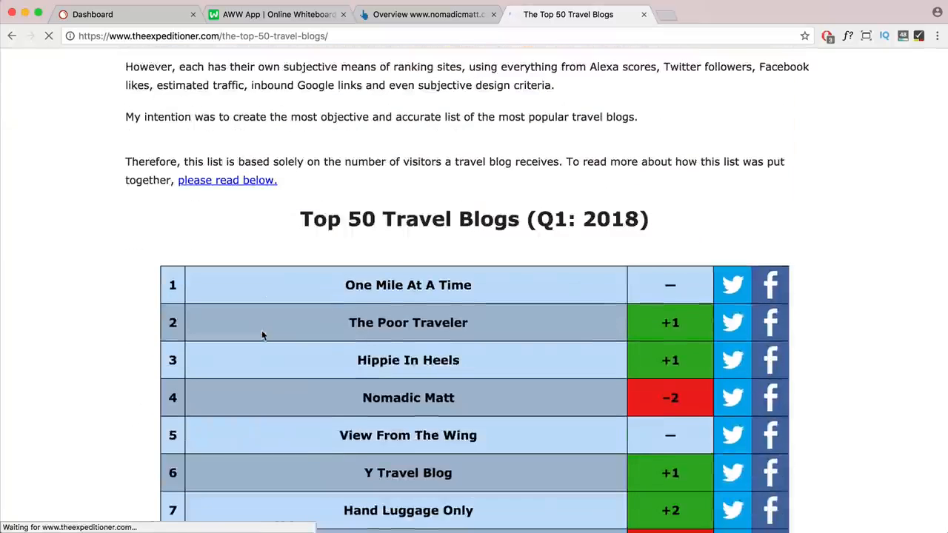
pyautogui.scroll(-2, 262, 336)
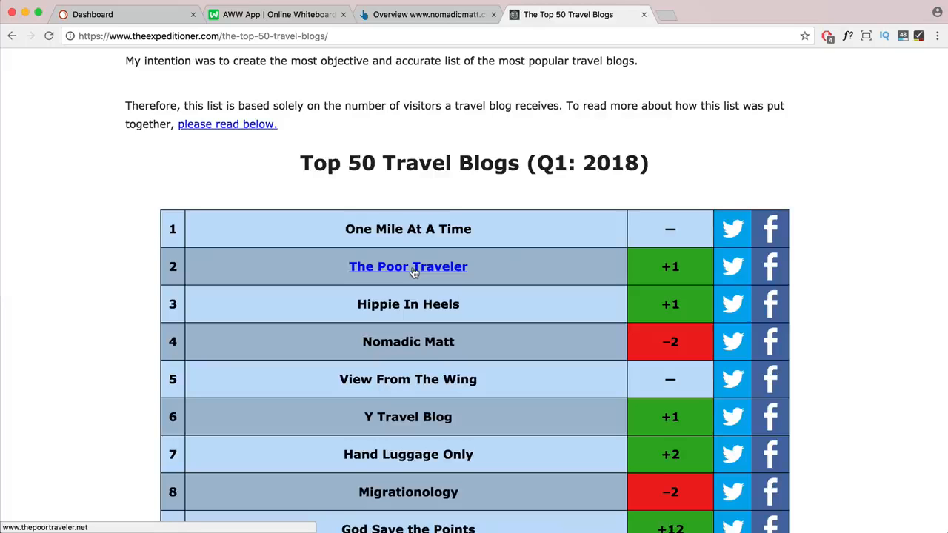
pyautogui.scroll(10, 413, 271)
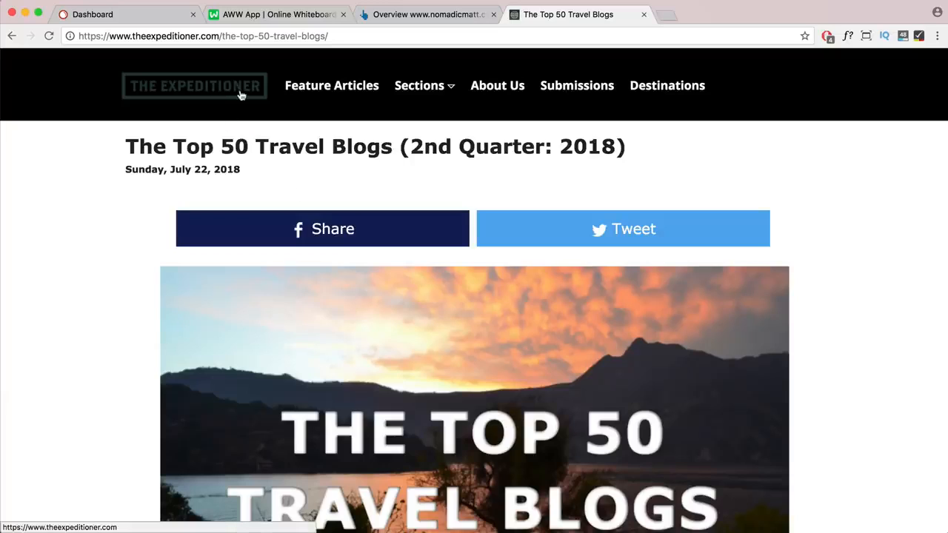
pyautogui.scroll(-10, 243, 106)
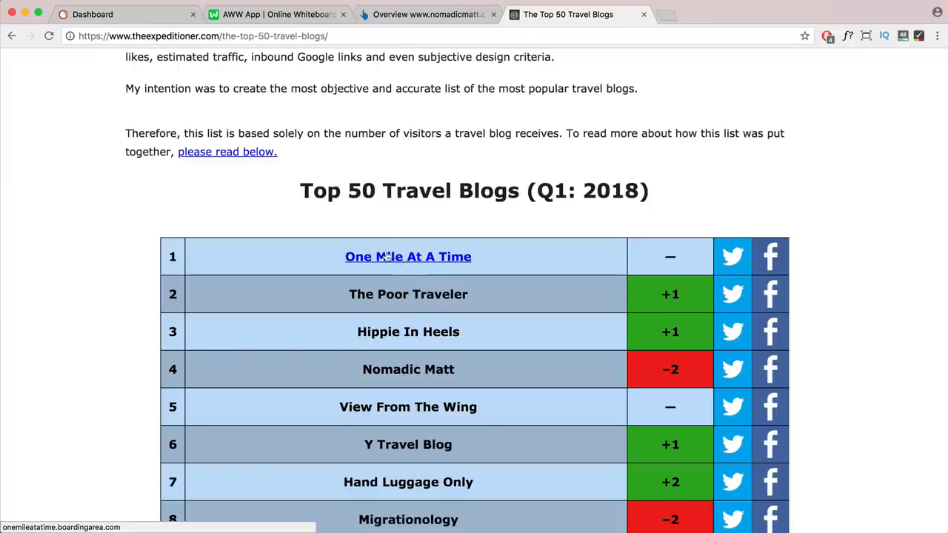
pyautogui.click(166, 15)
pyautogui.moveTo(227, 36); pyautogui.dragTo(172, 36)
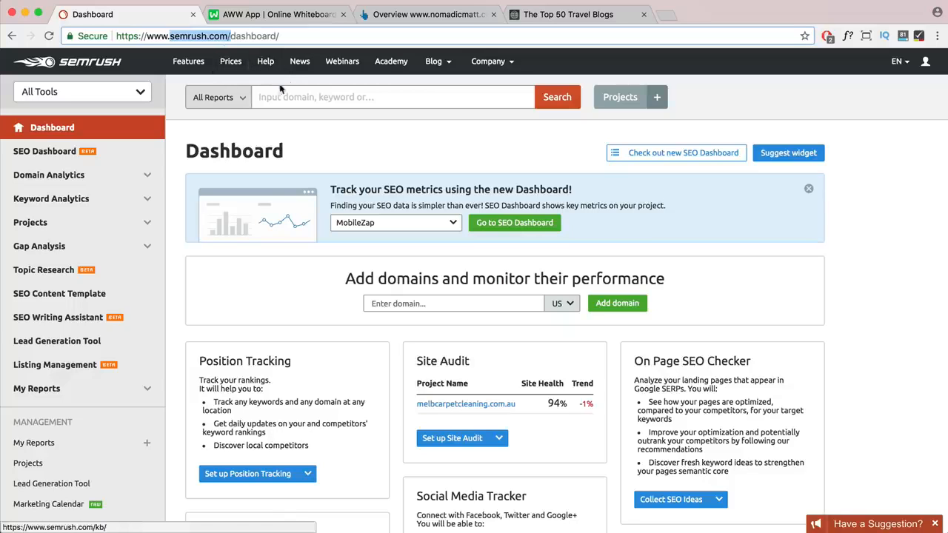
# Search Google for "carpet cleaning" in a new tab.
pyautogui.click(665, 15)
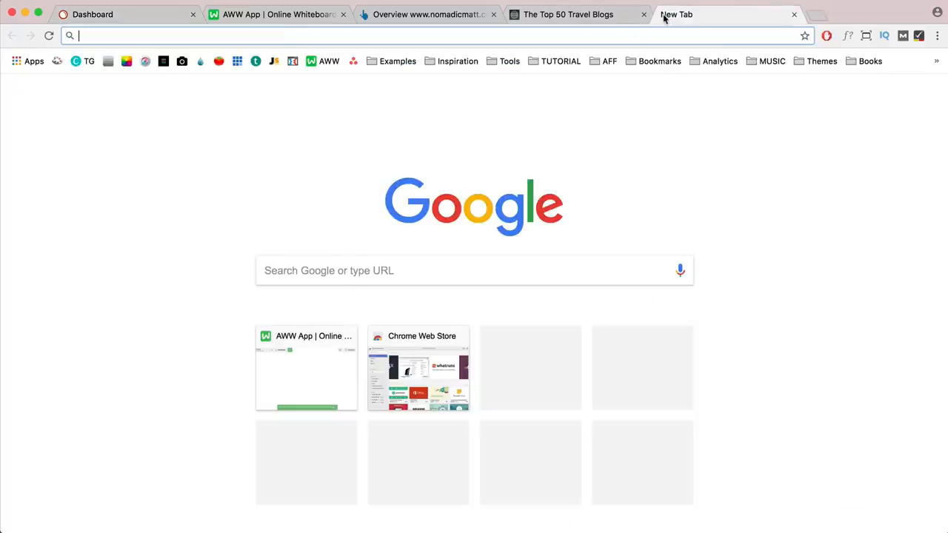
pyautogui.write('car')
pyautogui.press('Down')
pyautogui.press('Return')
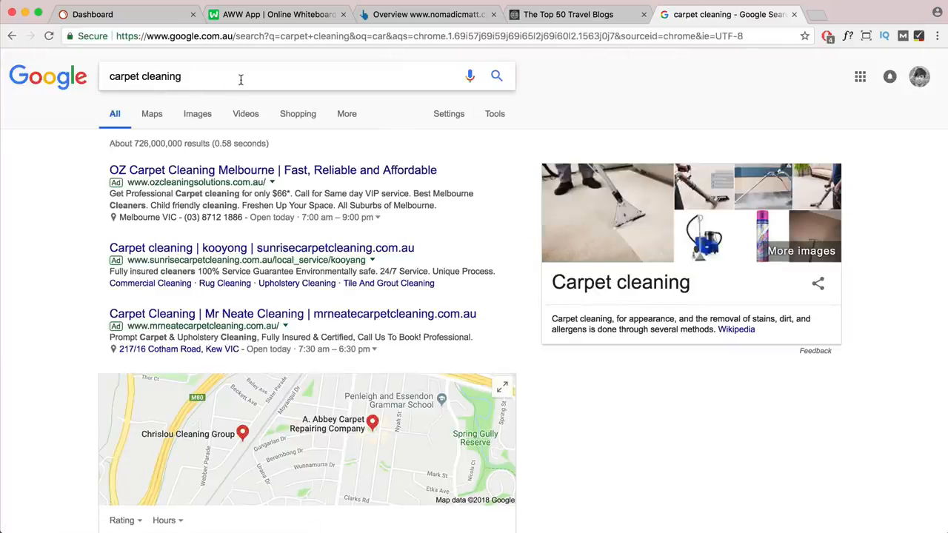
# Open the MCC, Cheap As Chips and Electrodry organic results in separate new tabs from the carpet cleaning search.
pyautogui.scroll(-1, 420, 256)
pyautogui.scroll(-6, 421, 255)
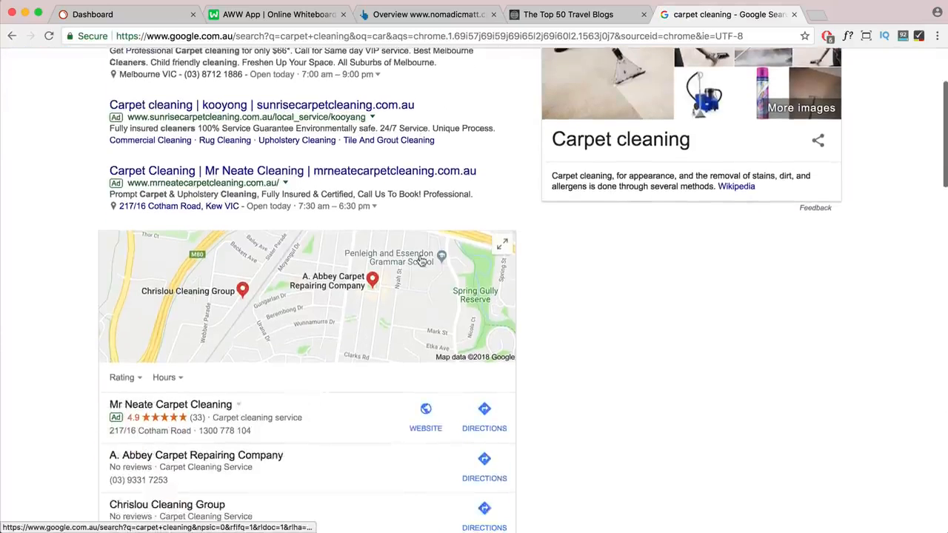
pyautogui.scroll(-4, 421, 259)
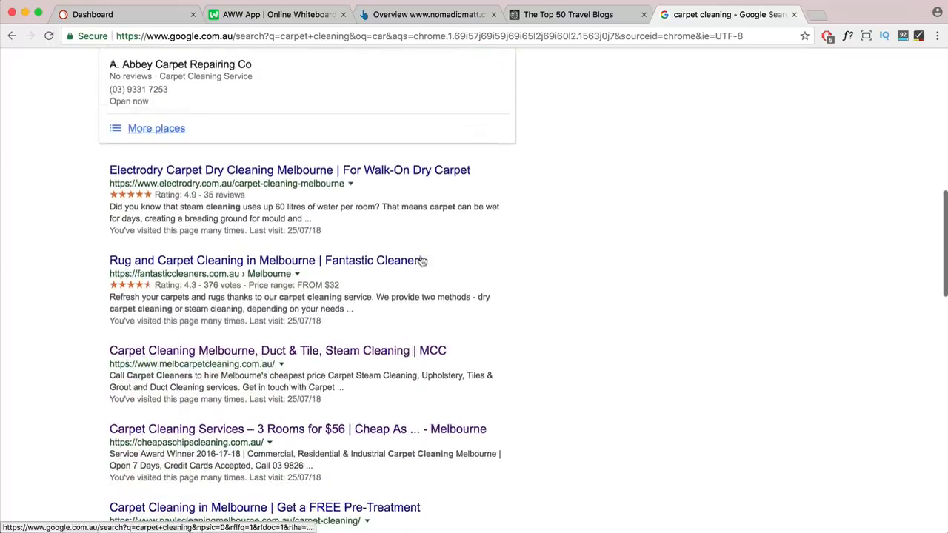
pyautogui.scroll(-4, 420, 256)
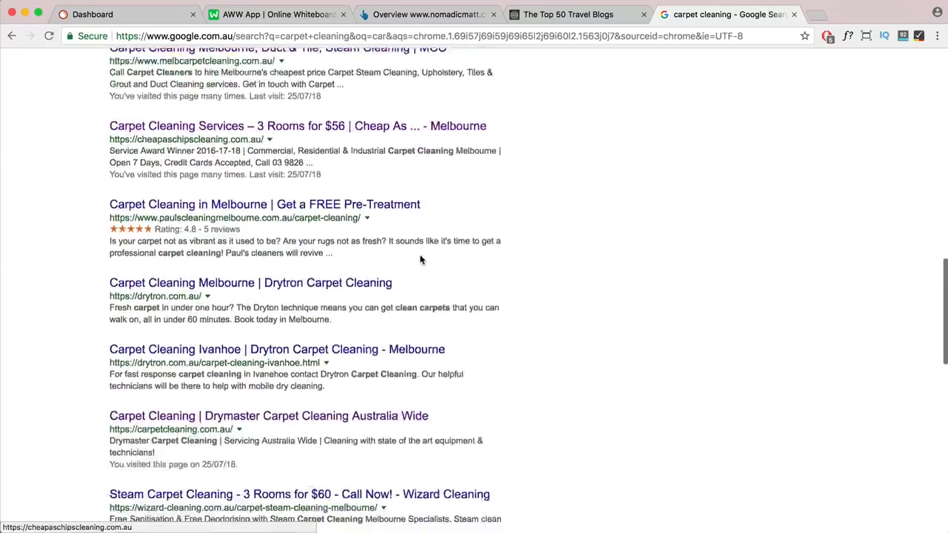
pyautogui.scroll(6, 421, 259)
pyautogui.scroll(-1, 420, 259)
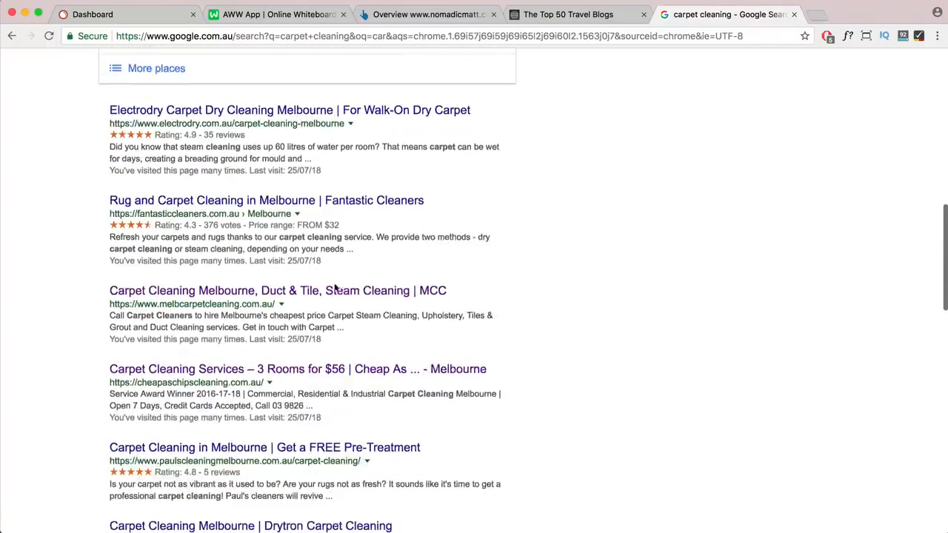
pyautogui.rightClick(325, 289)
pyautogui.click(348, 294)
pyautogui.rightClick(311, 366)
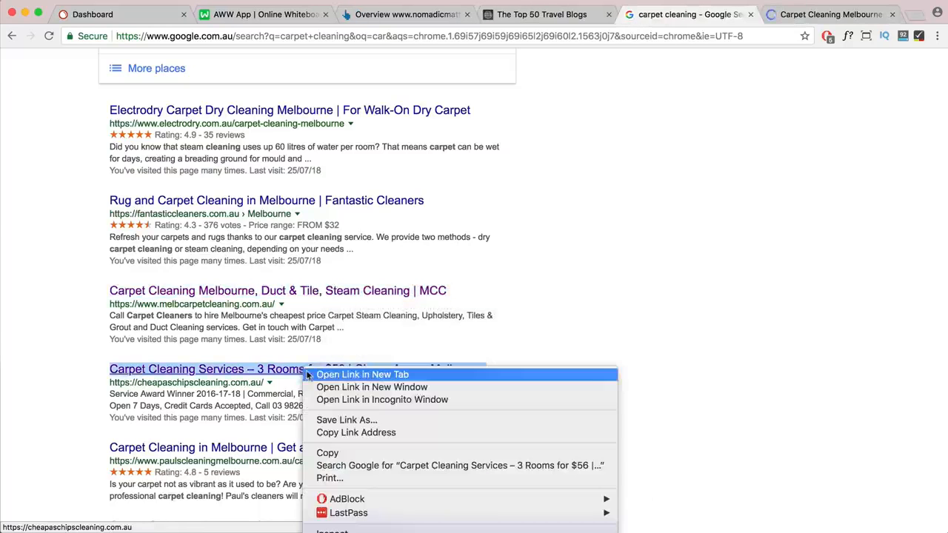
pyautogui.click(325, 380)
pyautogui.rightClick(307, 112)
pyautogui.click(348, 119)
# Copy the web address of the Melbourne Carpet Cleaning site from its opened page.
pyautogui.click(642, 17)
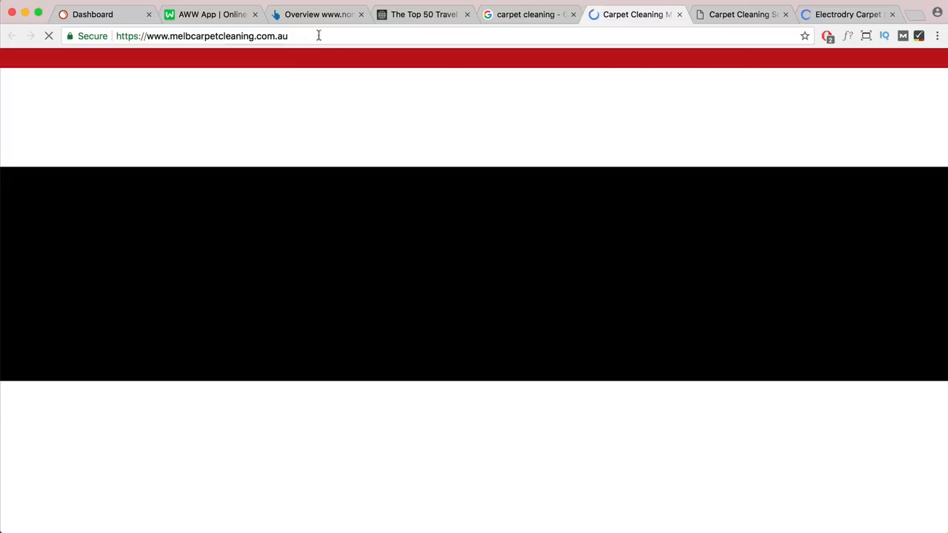
pyautogui.click(174, 39)
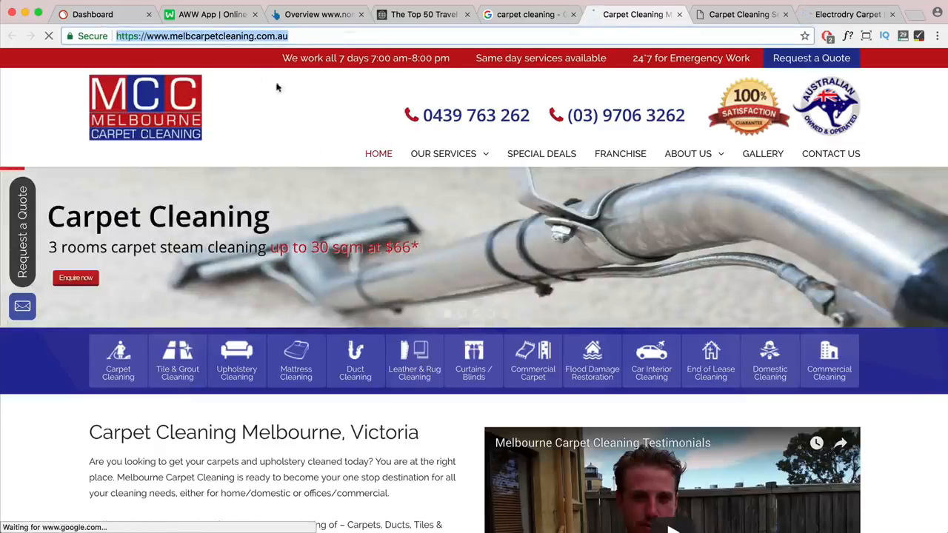
pyautogui.rightClick(204, 30)
pyautogui.click(222, 51)
pyautogui.click(92, 14)
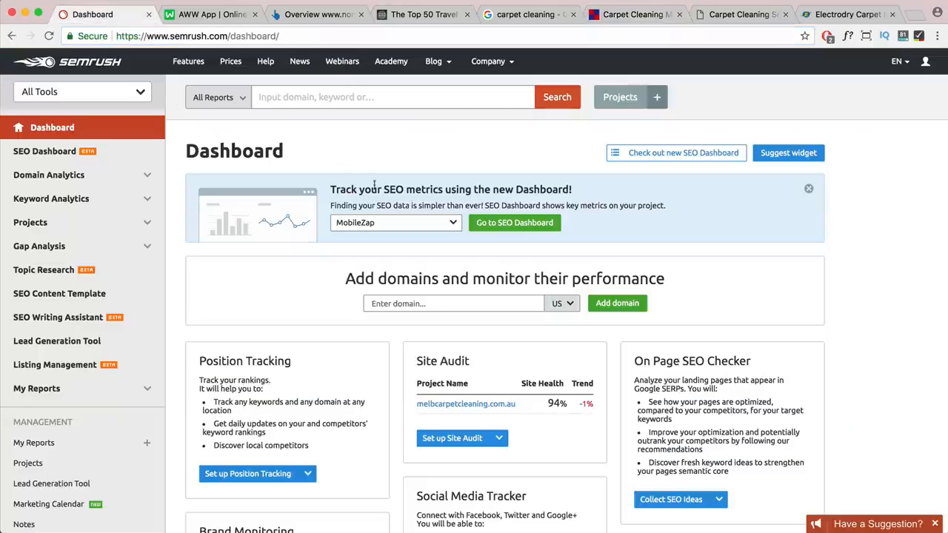
pyautogui.click(148, 176)
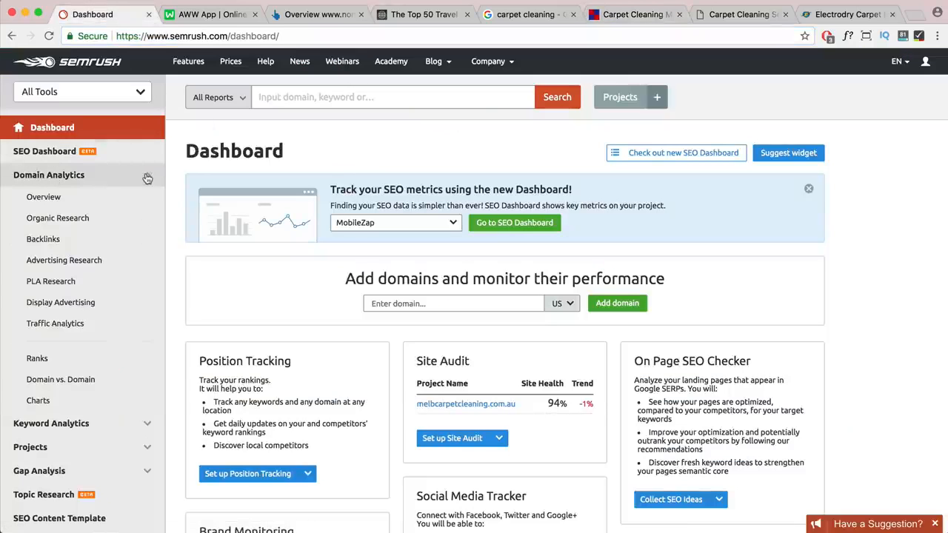
pyautogui.click(42, 243)
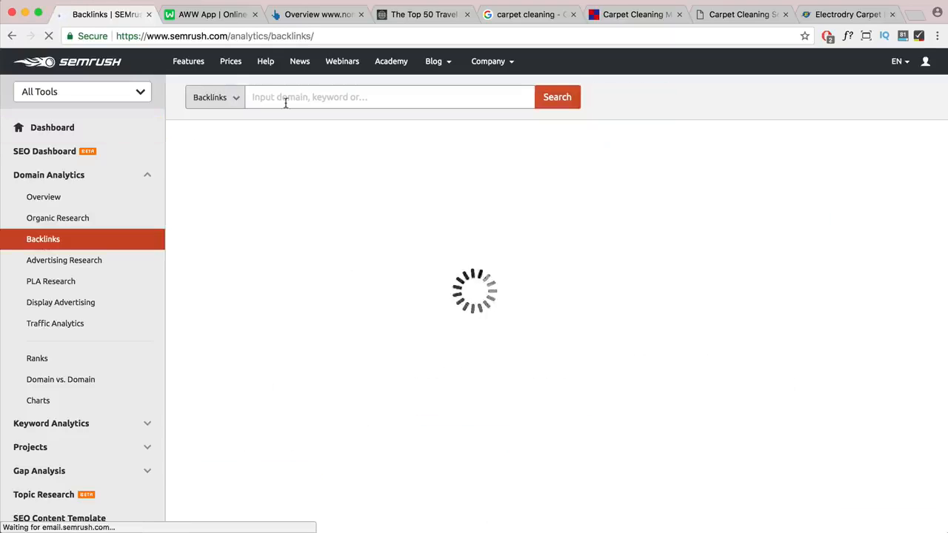
pyautogui.click(294, 98)
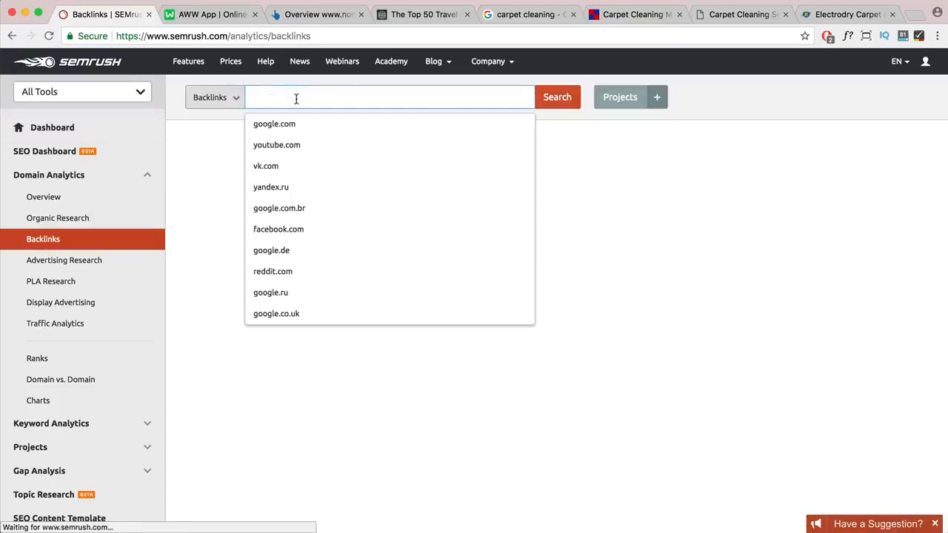
pyautogui.press('super+v')
pyautogui.press('BackSpace')
pyautogui.moveTo(372, 278); pyautogui.dragTo(202, 277)
pyautogui.press('BackSpace')
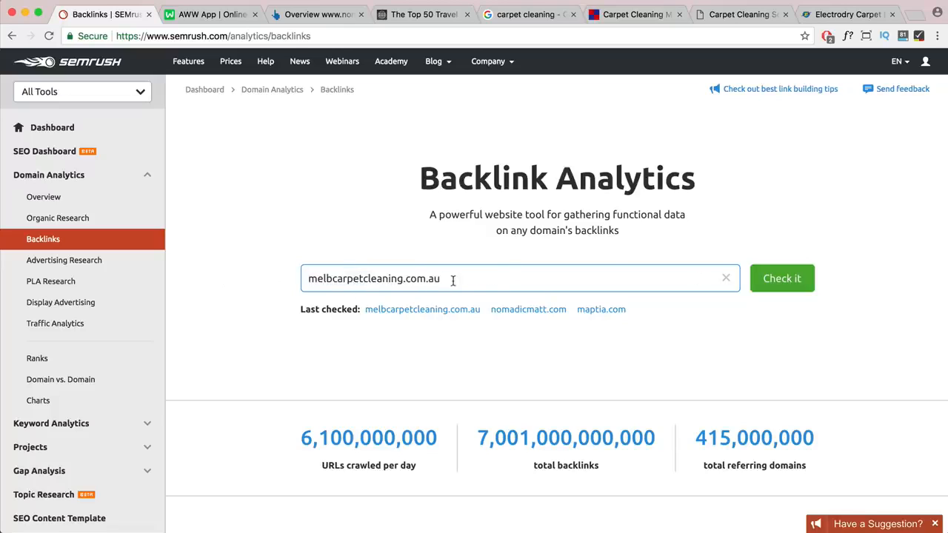
pyautogui.click(758, 280)
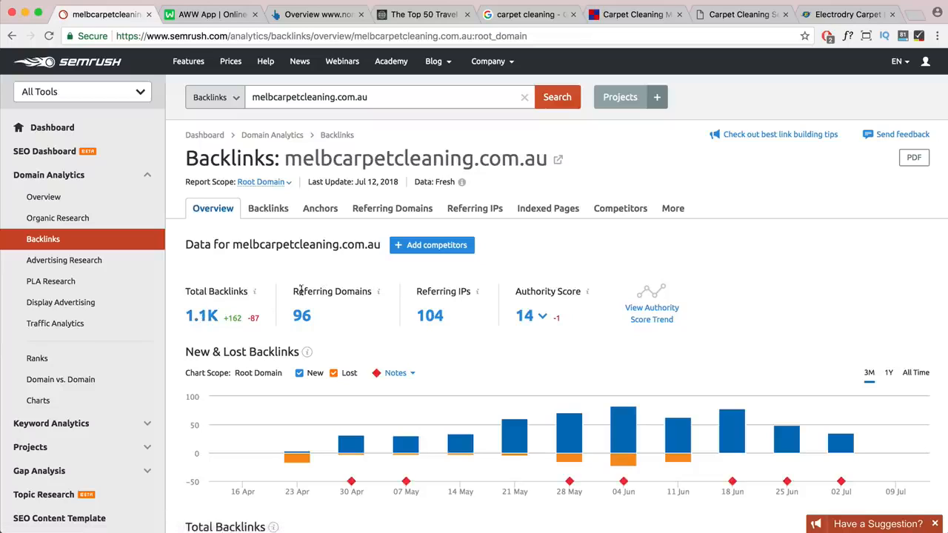
# Examine the backlink report's Referring Domains metric and the Country distribution, highlighting the Australia entry.
pyautogui.moveTo(294, 291); pyautogui.dragTo(372, 292)
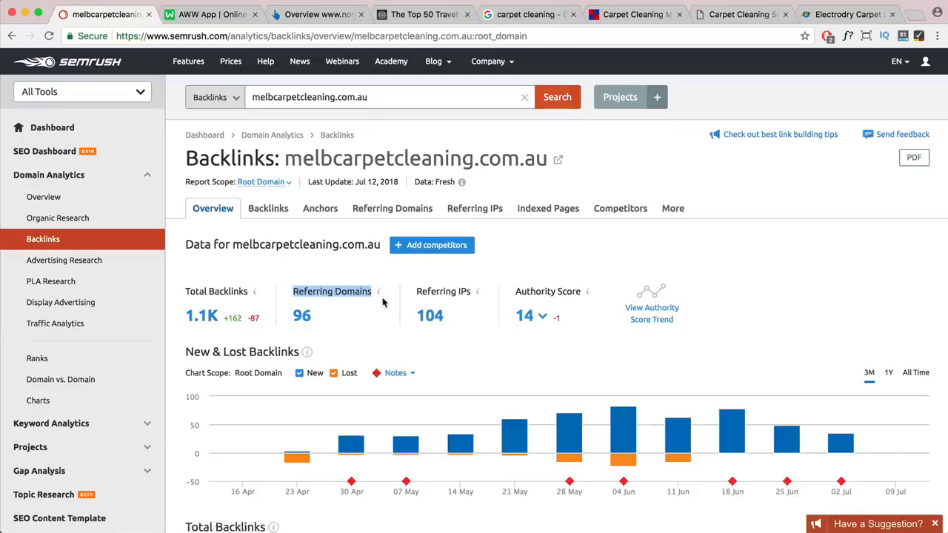
pyautogui.scroll(-1, 536, 251)
pyautogui.scroll(-10, 536, 252)
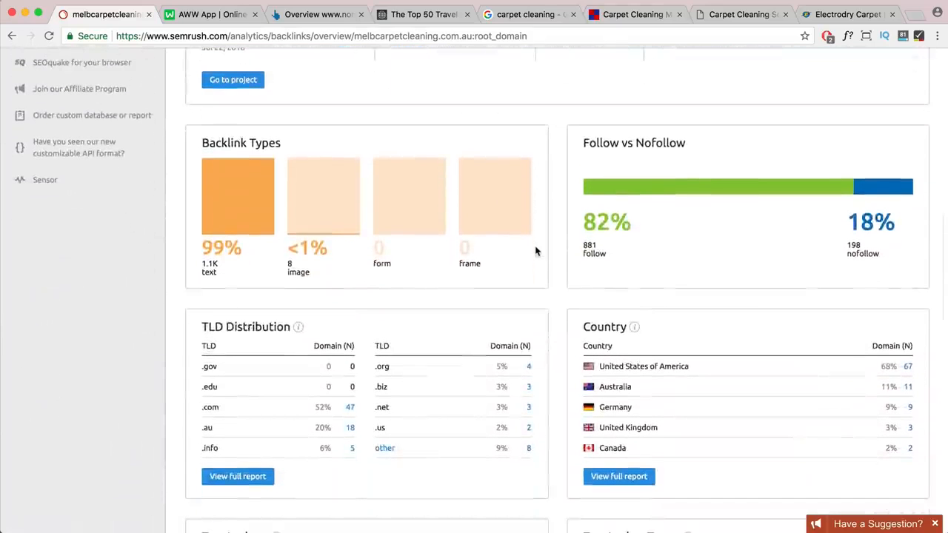
pyautogui.moveTo(635, 386); pyautogui.dragTo(592, 388)
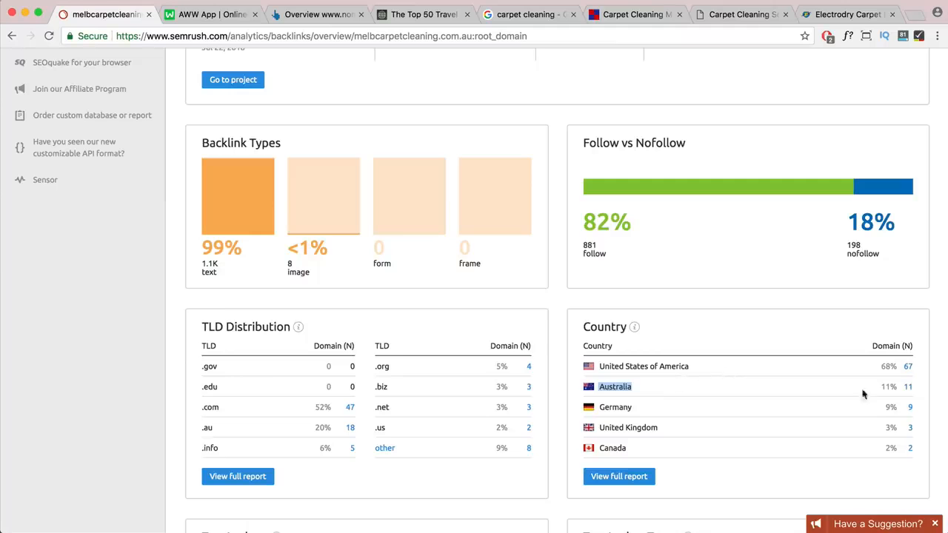
# Examine the Follow vs Nofollow breakdown of the site's backlinks, highlighting the follow and nofollow labels.
pyautogui.scroll(3, 669, 392)
pyautogui.scroll(8, 669, 392)
pyautogui.scroll(-10, 599, 370)
pyautogui.moveTo(582, 191); pyautogui.dragTo(696, 197)
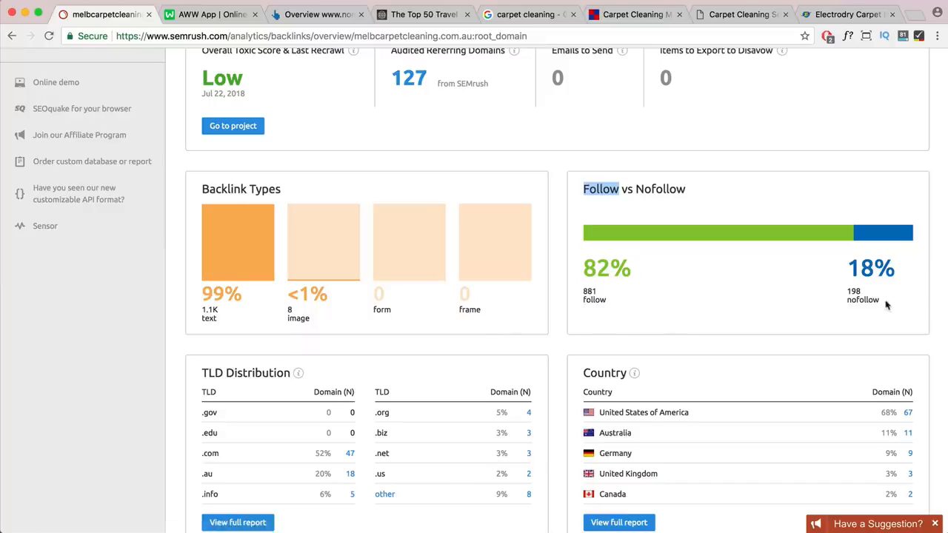
pyautogui.moveTo(883, 301); pyautogui.dragTo(850, 299)
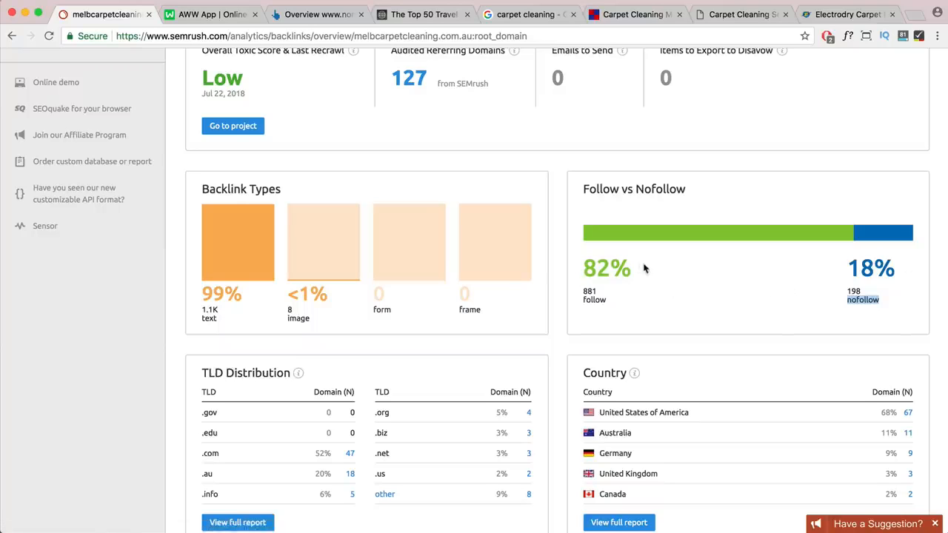
# Examine the report's Top Anchors and Top Anchor Terms, and return to the Top 50 Travel Blogs list.
pyautogui.scroll(-5, 423, 264)
pyautogui.scroll(-3, 423, 263)
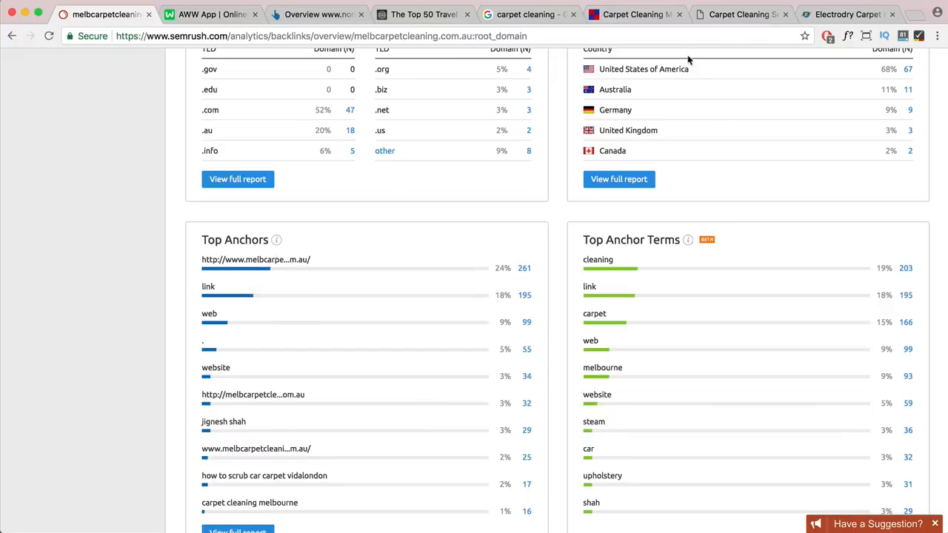
pyautogui.click(423, 14)
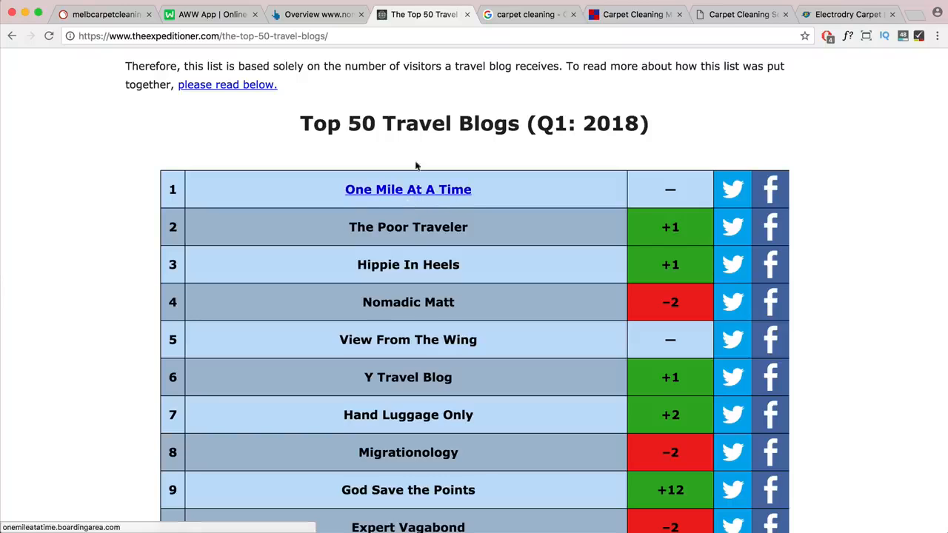
# Return to the Google results for "carpet cleaning" and view the listings at the start of the page.
pyautogui.click(518, 16)
pyautogui.scroll(10, 226, 94)
pyautogui.scroll(2, 225, 94)
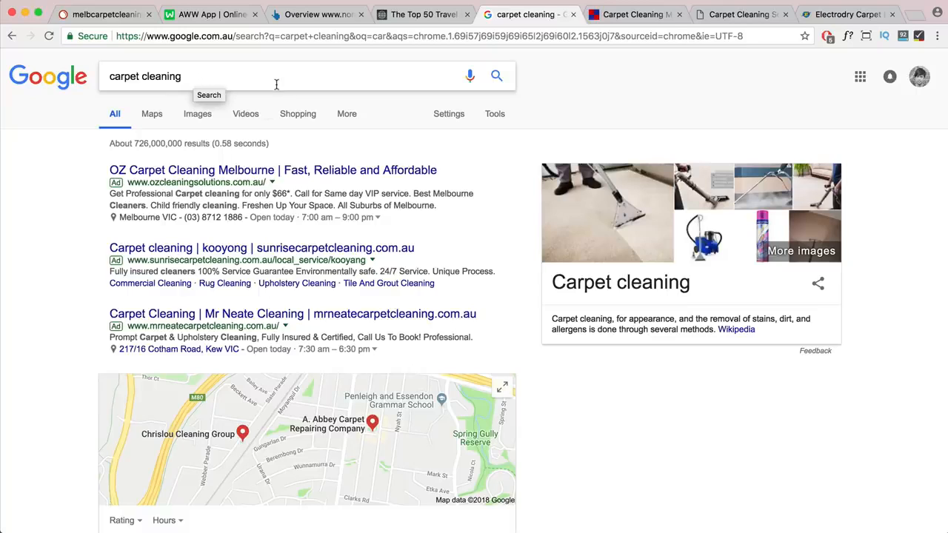
# Examine the Top Anchors in the melbcarpetcleaning.com.au backlink report, highlighting the "carpet cleaning melbourne" anchor.
pyautogui.press('super+1')
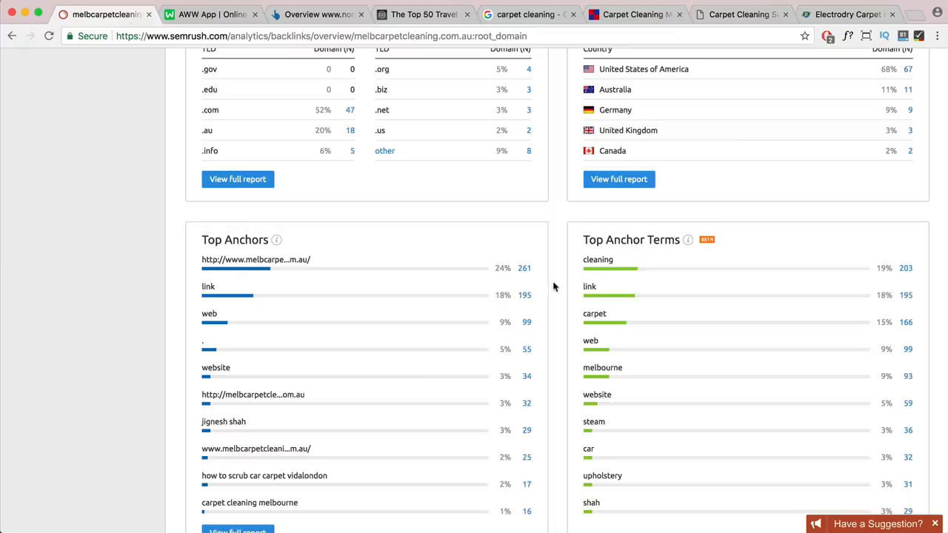
pyautogui.scroll(-1, 531, 278)
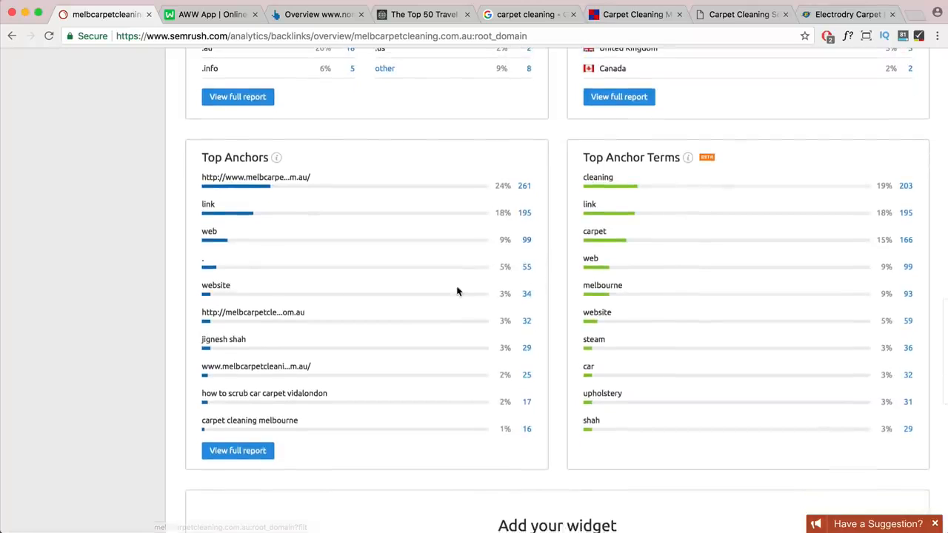
pyautogui.scroll(-1, 289, 204)
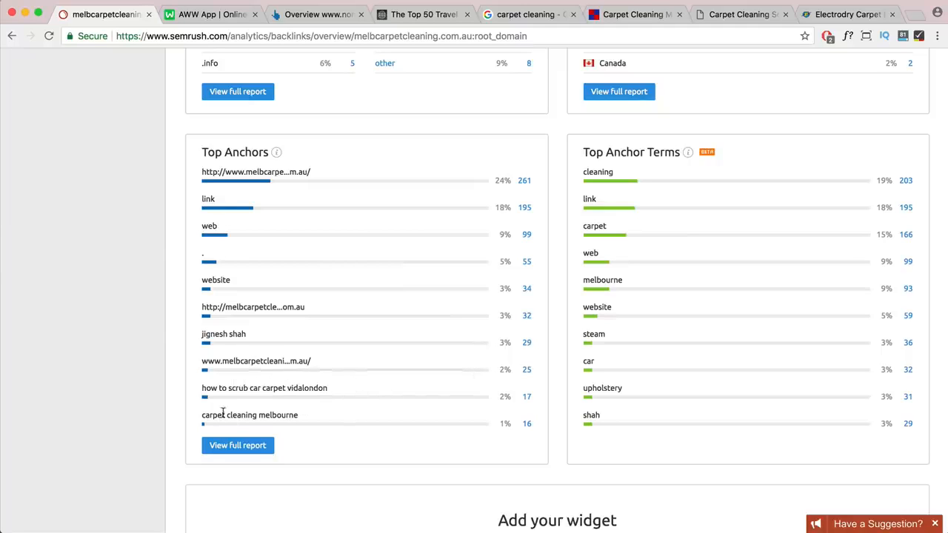
pyautogui.moveTo(300, 419); pyautogui.dragTo(195, 419)
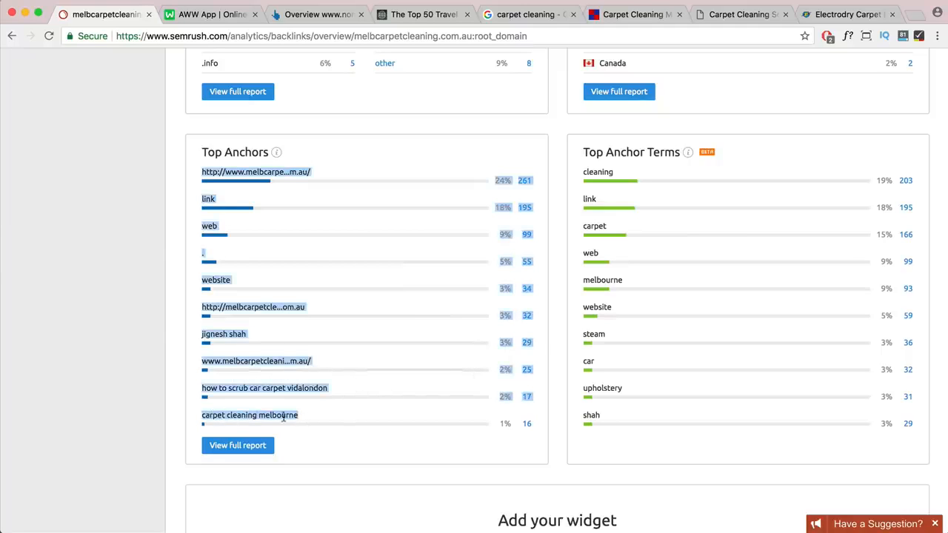
pyautogui.click(385, 421)
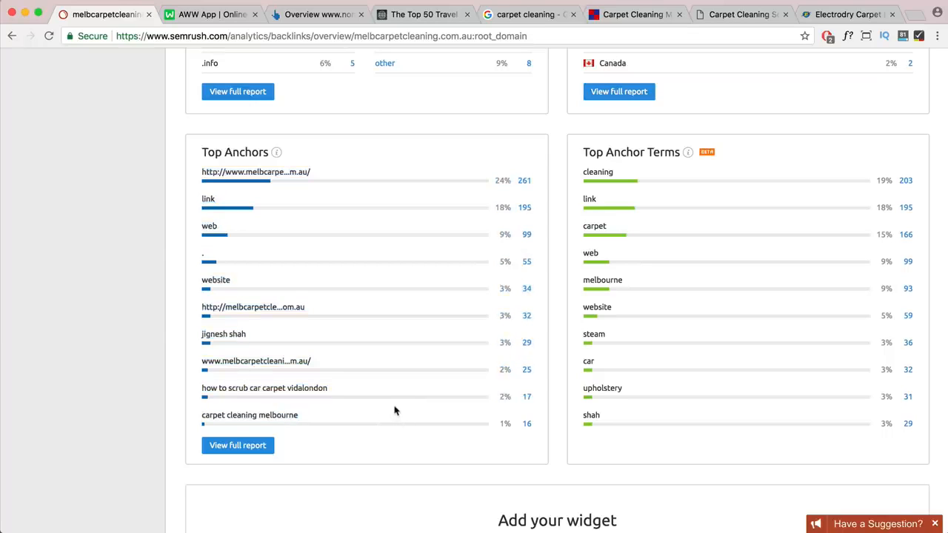
# Open the detailed backlinks list for melbcarpetcleaning.com.au and filter it to Follow links only.
pyautogui.scroll(15, 395, 410)
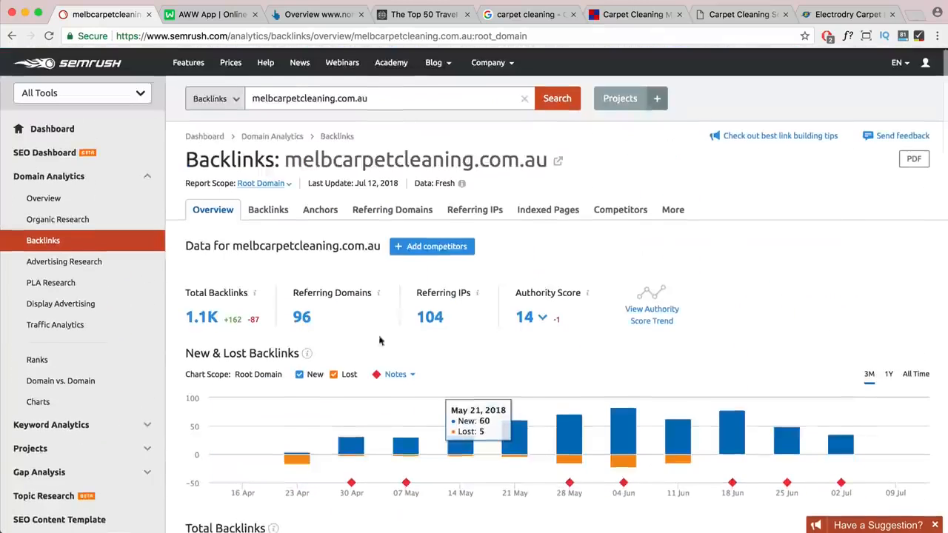
pyautogui.click(268, 209)
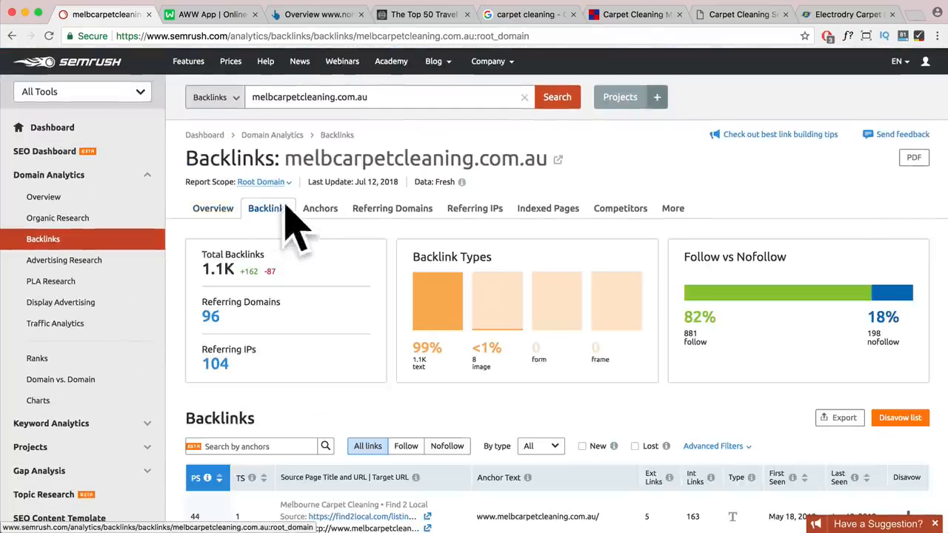
pyautogui.scroll(-3, 416, 281)
pyautogui.scroll(-3, 416, 282)
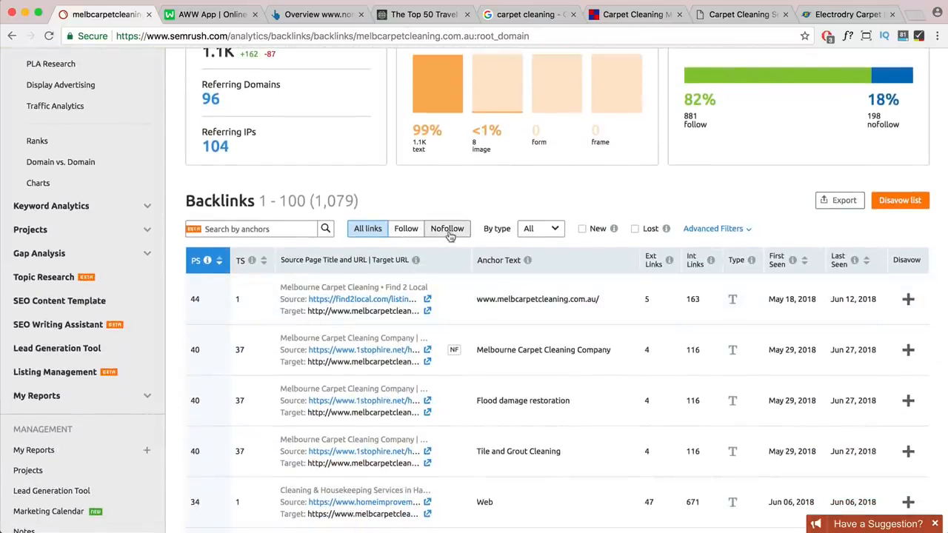
pyautogui.click(405, 229)
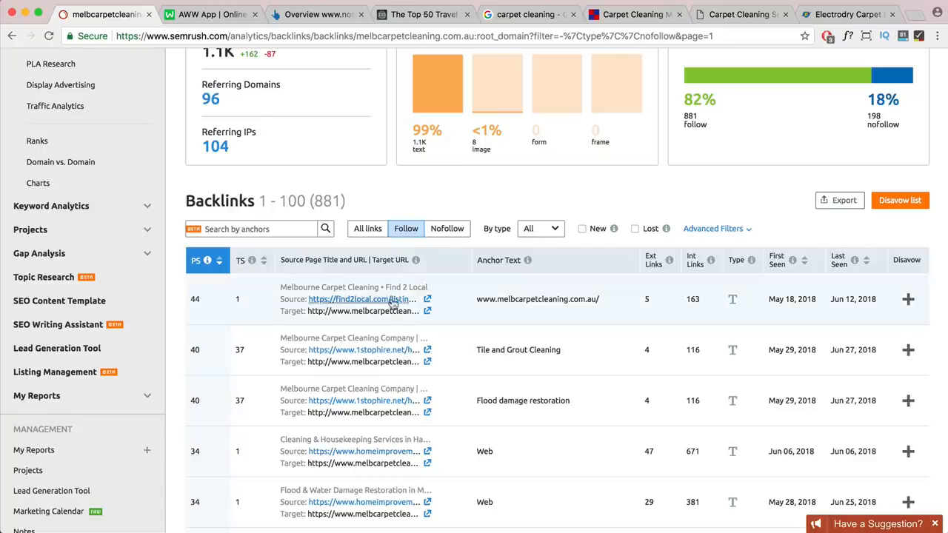
# Open the find2local.com source page of the first backlink, then check the directory's Register page in a separate tab.
pyautogui.click(428, 300)
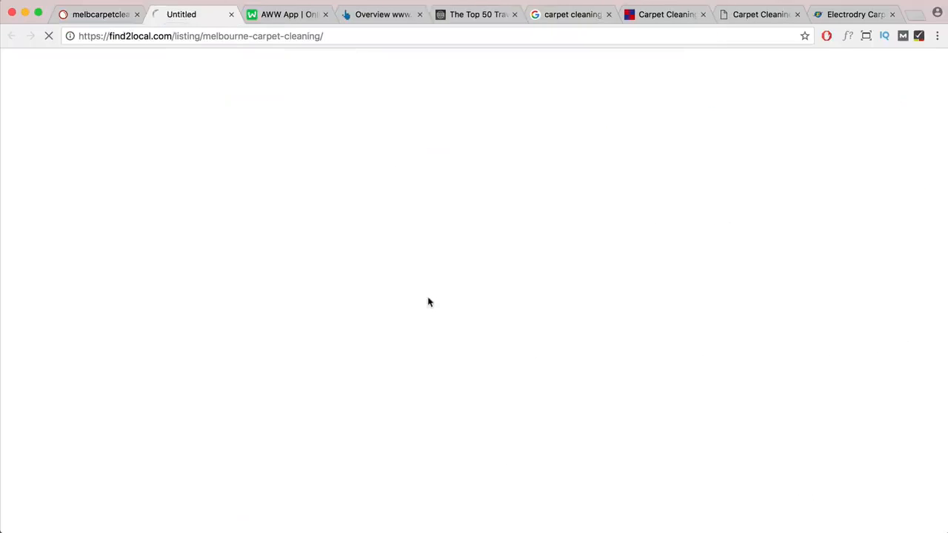
pyautogui.click(337, 36)
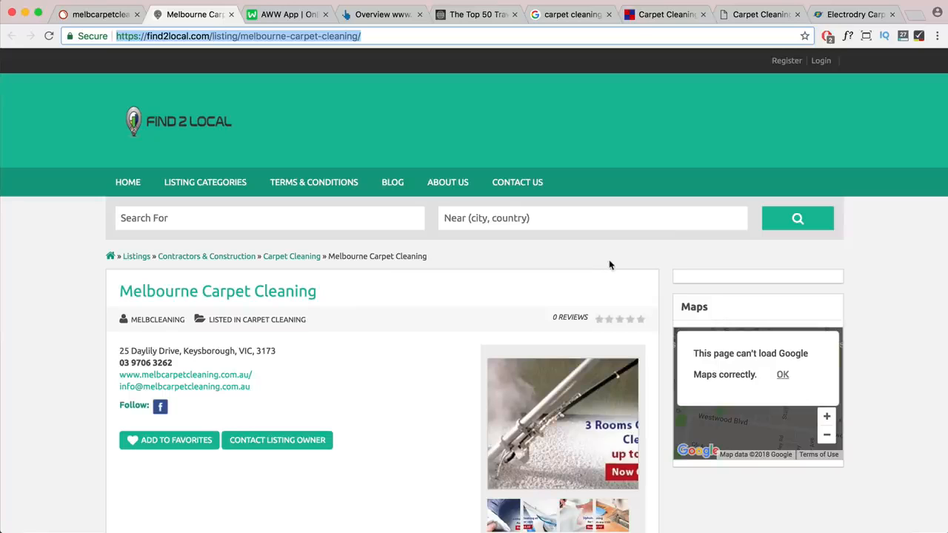
pyautogui.rightClick(783, 66)
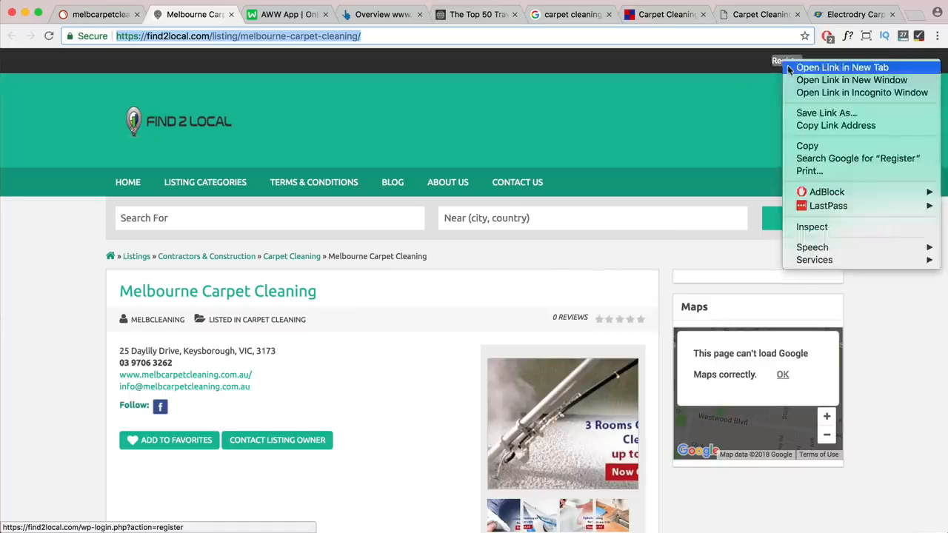
pyautogui.click(814, 66)
pyautogui.click(257, 16)
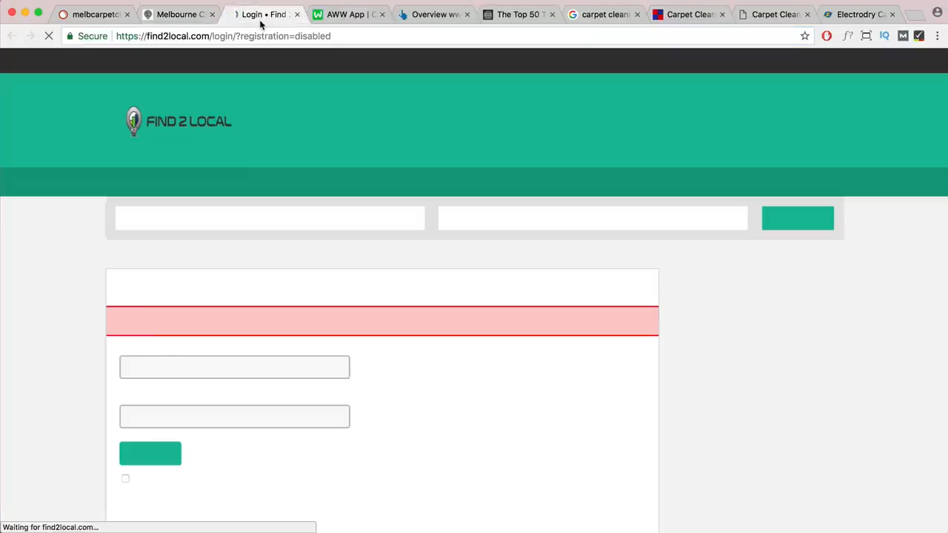
pyautogui.scroll(-3, 266, 292)
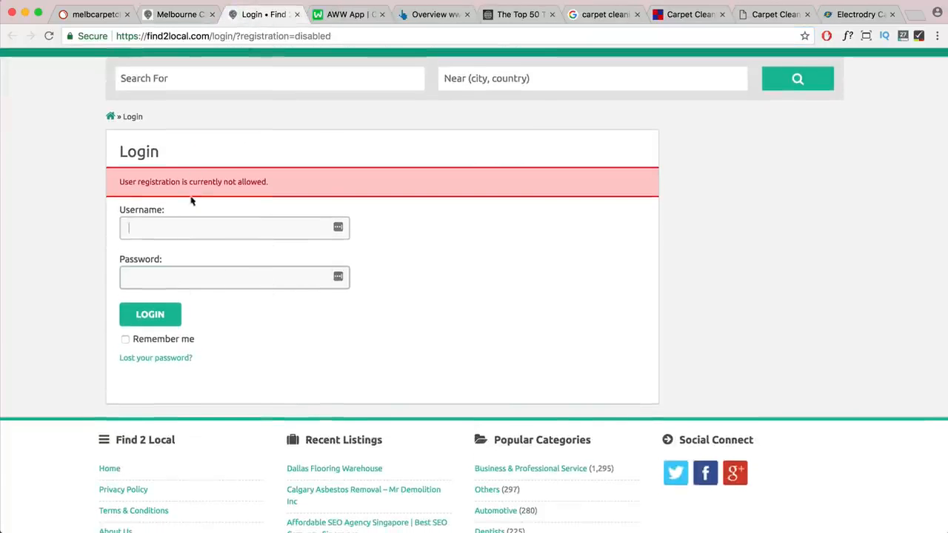
# Examine the Melbourne Carpet Cleaning listing on Find 2 Local, including its website link, business description and tags.
pyautogui.click(194, 15)
pyautogui.scroll(-2, 279, 317)
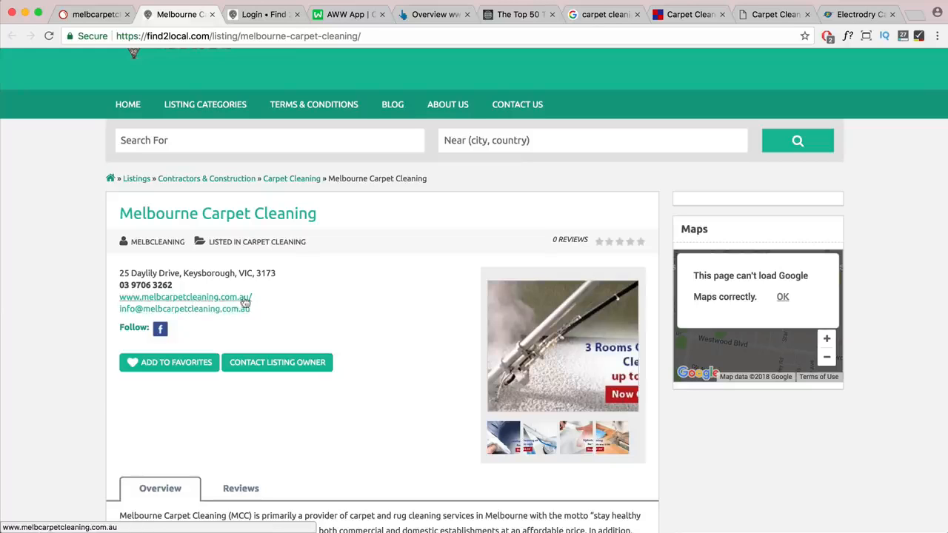
pyautogui.scroll(-8, 240, 300)
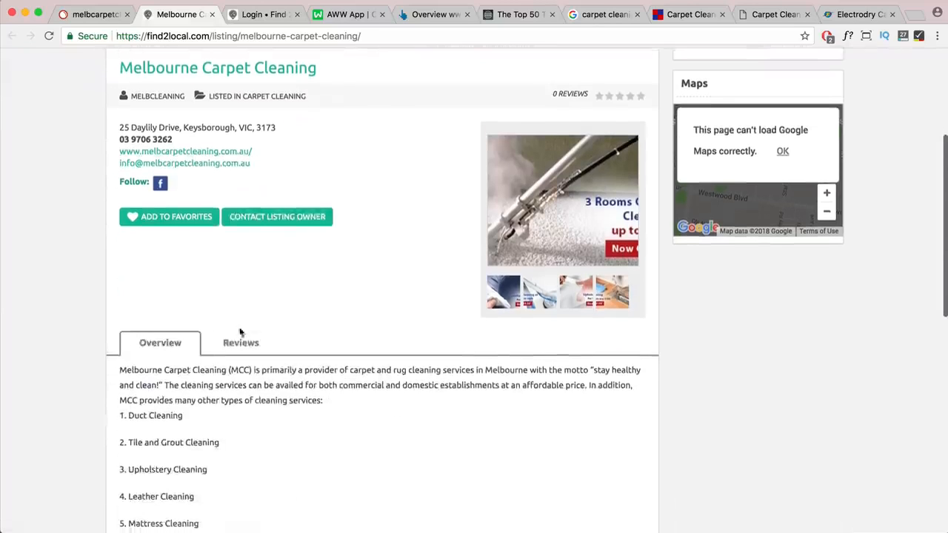
pyautogui.scroll(-2, 230, 304)
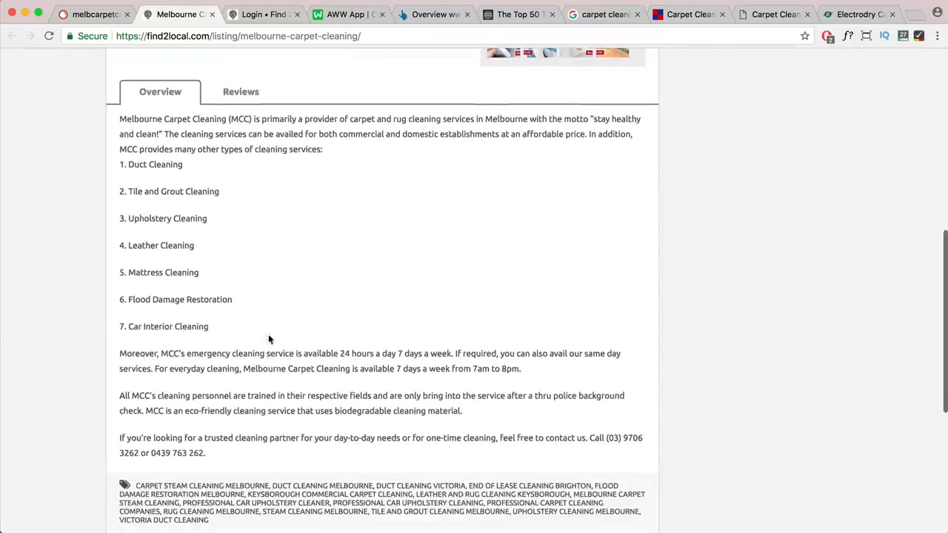
# From the SEMrush Follow list, open the 1stophire.net and homeimprovement2day.com.au source pages in new tabs and browse further backlinks.
pyautogui.click(94, 15)
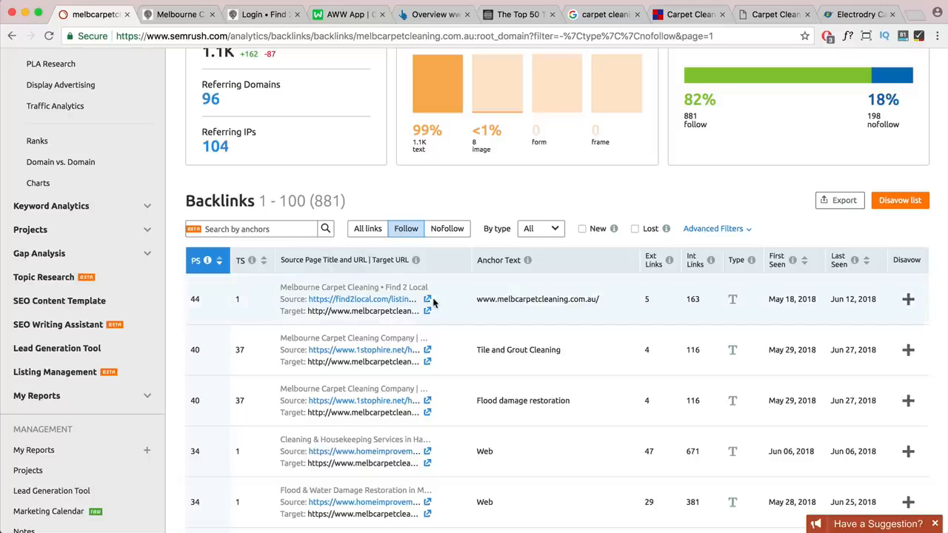
pyautogui.scroll(-3, 423, 363)
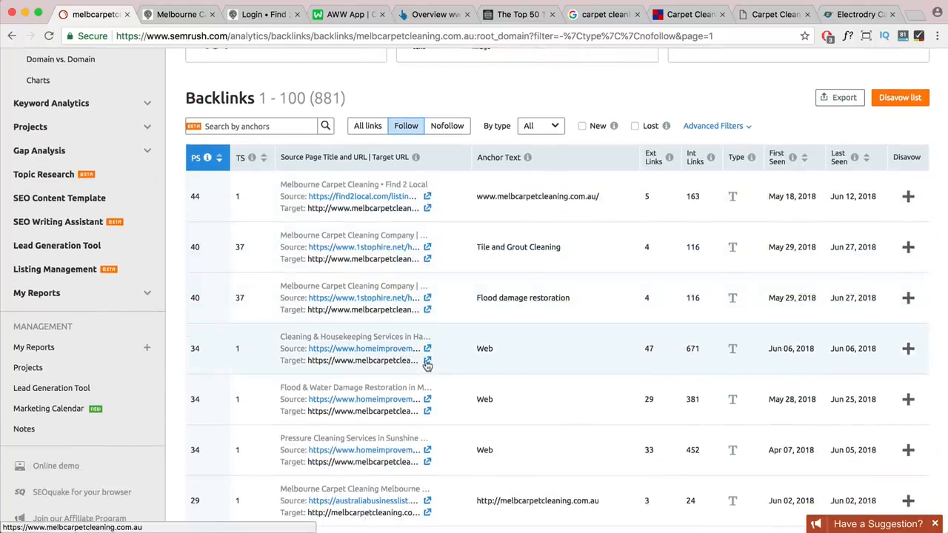
pyautogui.click(427, 247)
pyautogui.click(95, 15)
pyautogui.scroll(-3, 496, 296)
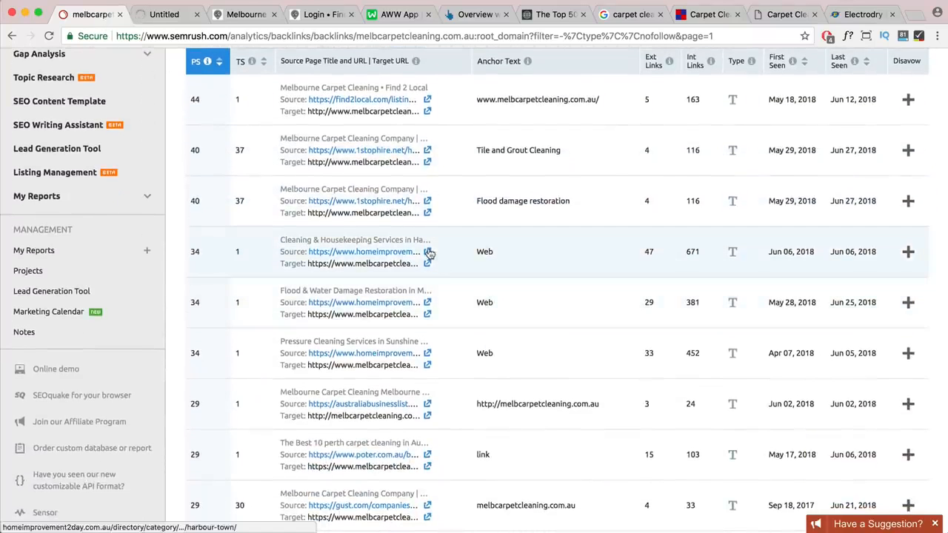
pyautogui.click(427, 252)
pyautogui.click(95, 23)
pyautogui.scroll(-4, 525, 345)
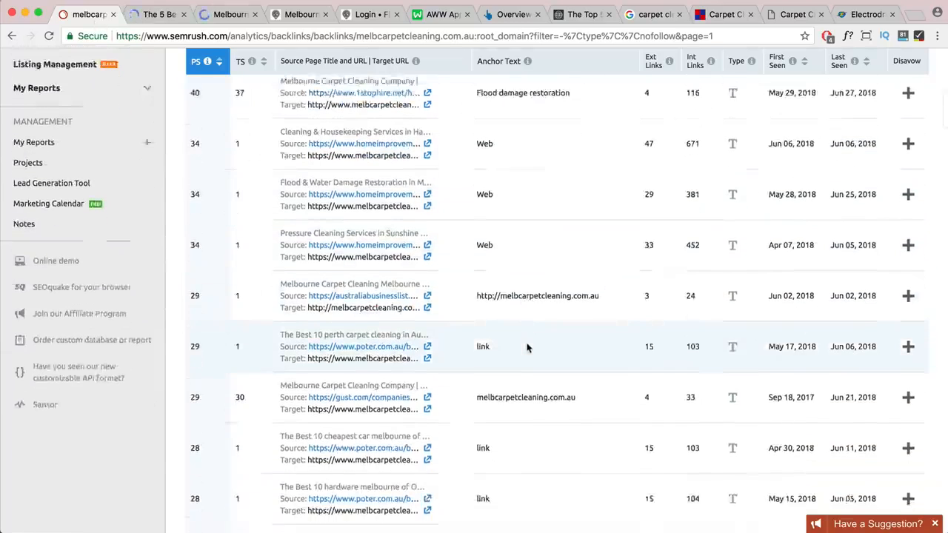
# Copy the electrodry.com.au domain from the address of the Electrodry competitor site.
pyautogui.click(796, 15)
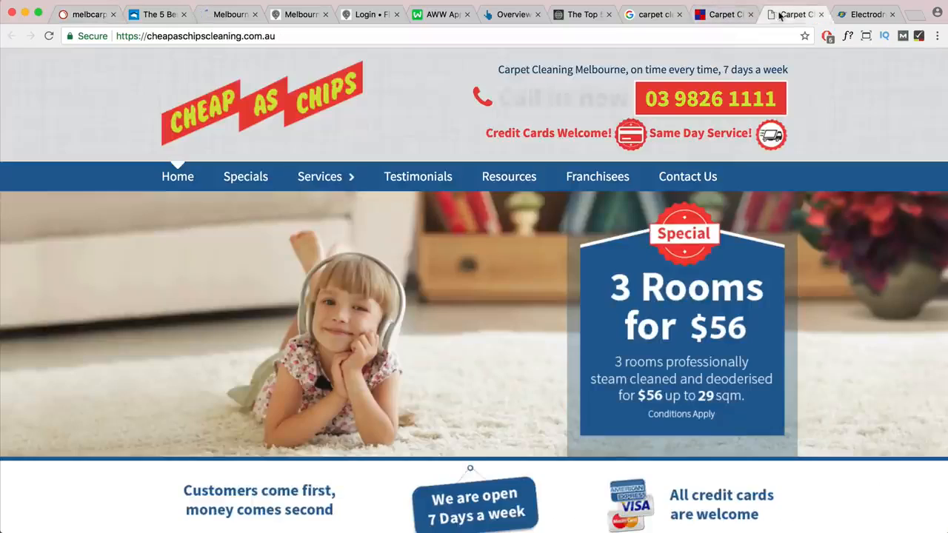
pyautogui.click(863, 15)
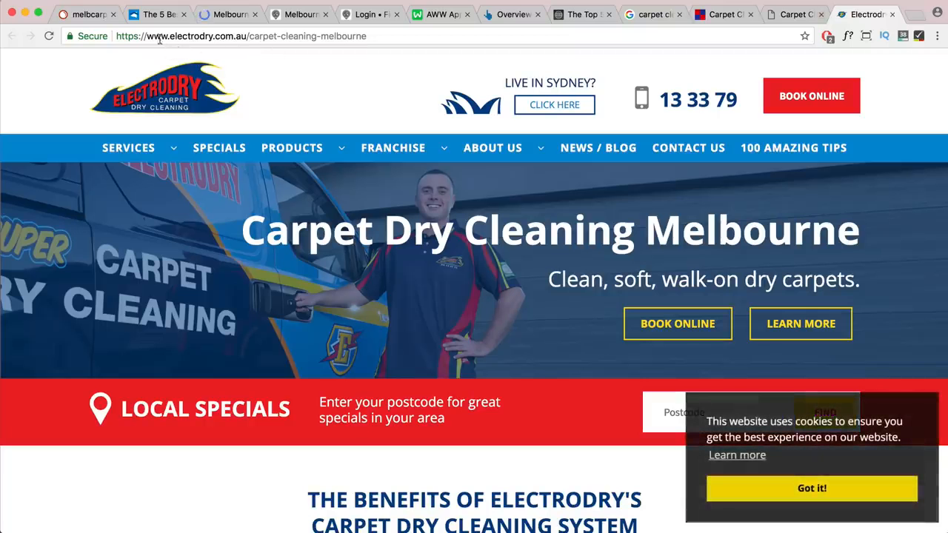
pyautogui.moveTo(249, 35); pyautogui.dragTo(169, 34)
pyautogui.press('super+c')
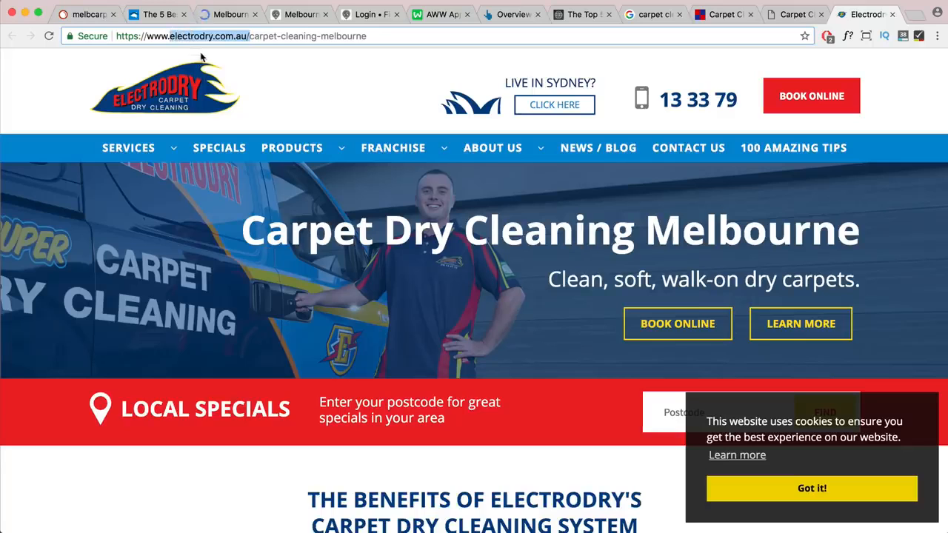
# Open SEMrush in a new tab and run a Backlinks check on electrodry.com.au, without the trailing slash.
pyautogui.click(89, 14)
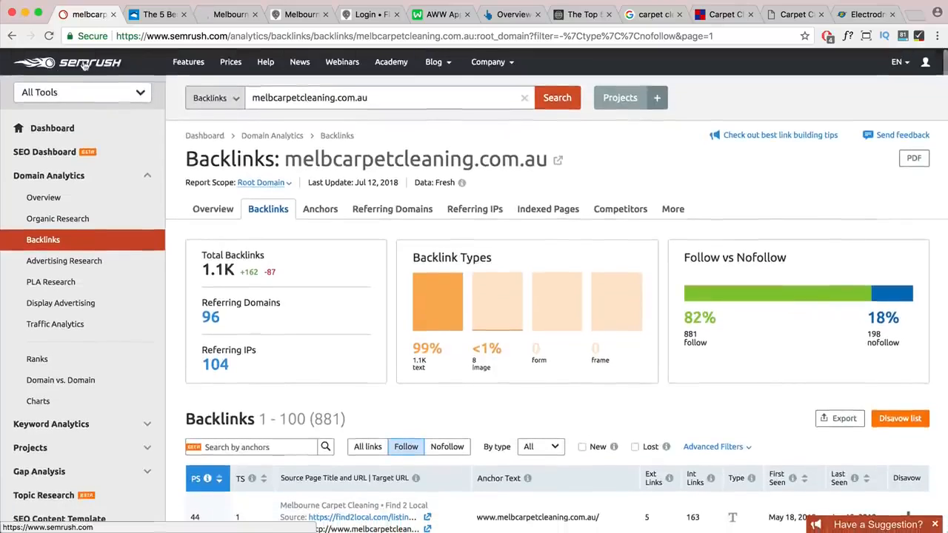
pyautogui.rightClick(93, 60)
pyautogui.click(129, 65)
pyautogui.click(214, 15)
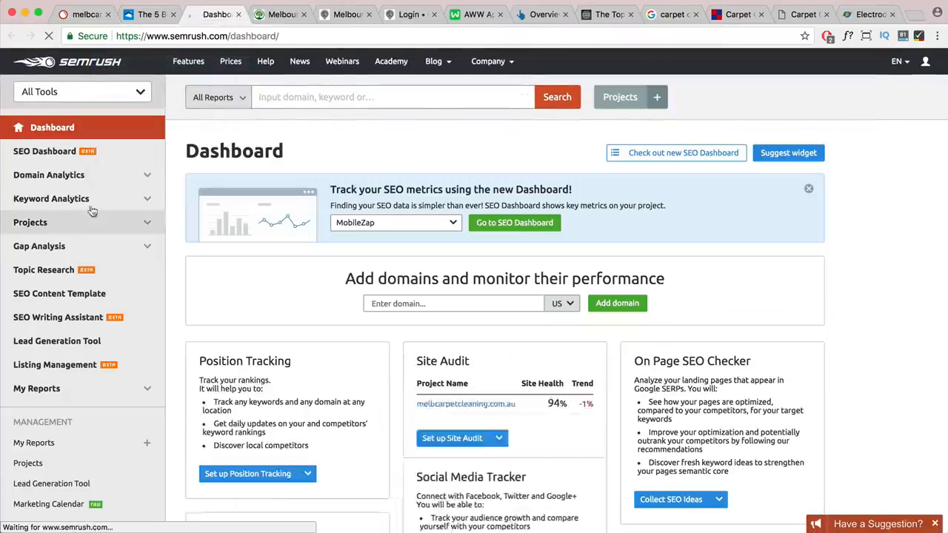
pyautogui.click(147, 178)
pyautogui.click(44, 240)
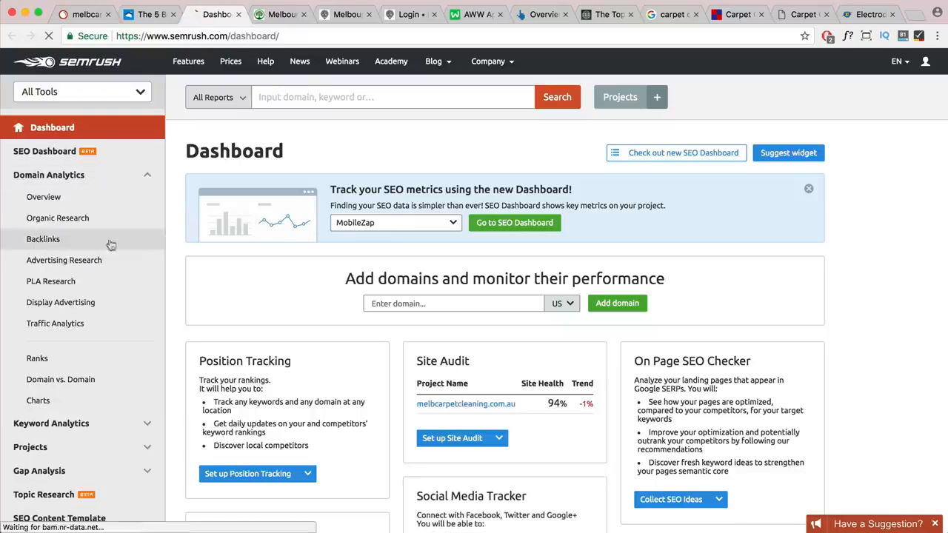
pyautogui.press('super+v')
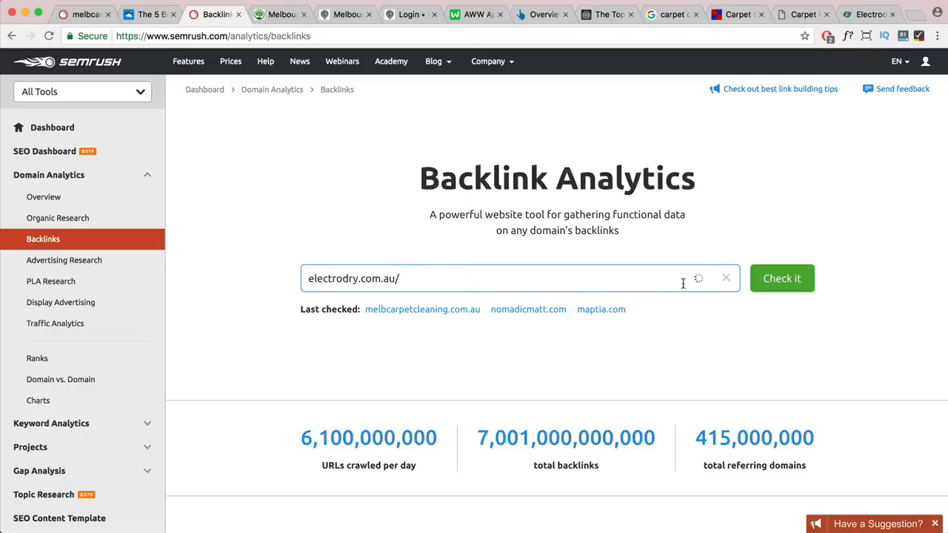
pyautogui.press('BackSpace')
pyautogui.click(781, 279)
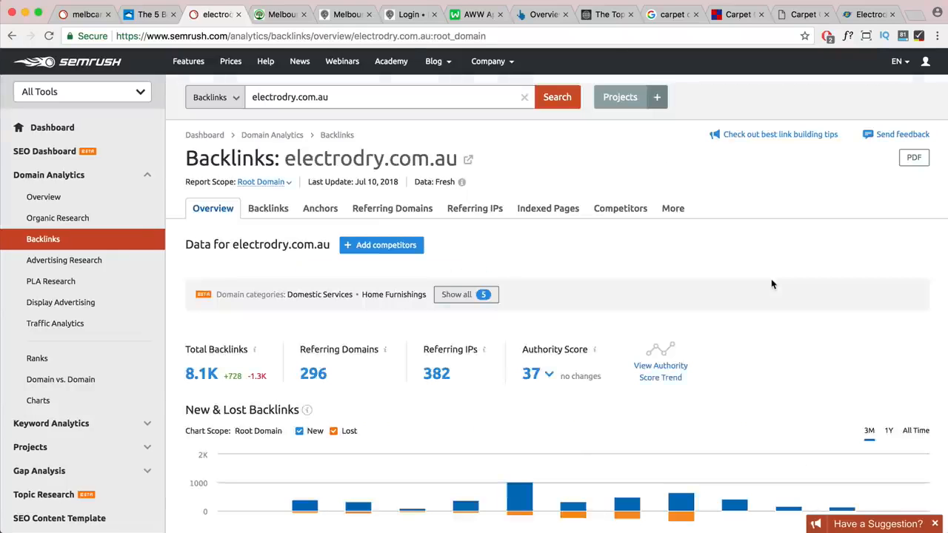
# Review the backlink overview for electrodry.com.au and open its detailed list of individual backlinks.
pyautogui.click(466, 294)
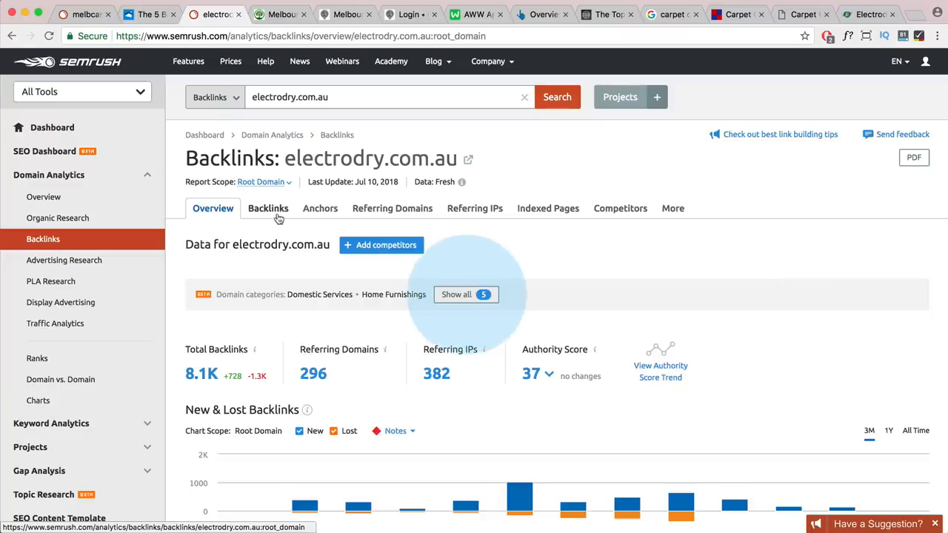
pyautogui.scroll(-2, 382, 276)
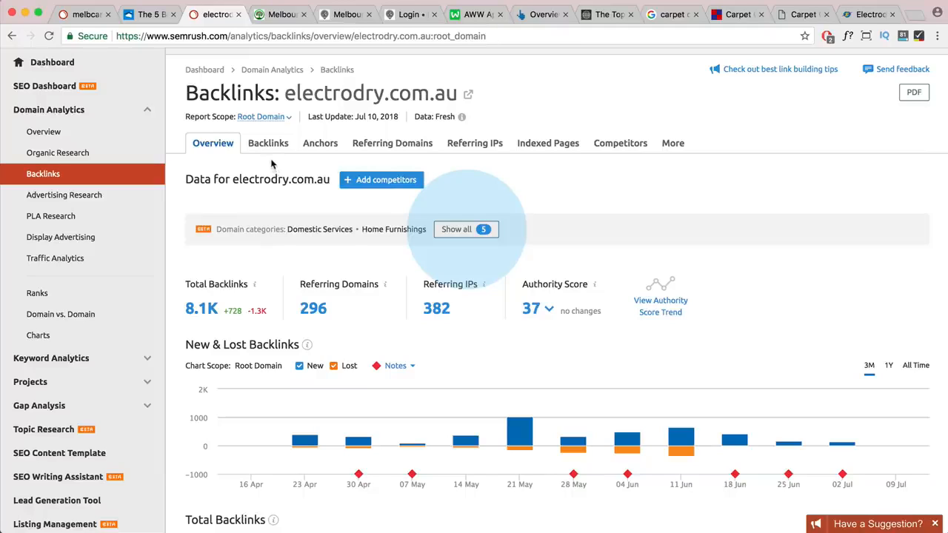
pyautogui.scroll(-2, 309, 180)
pyautogui.scroll(1, 310, 179)
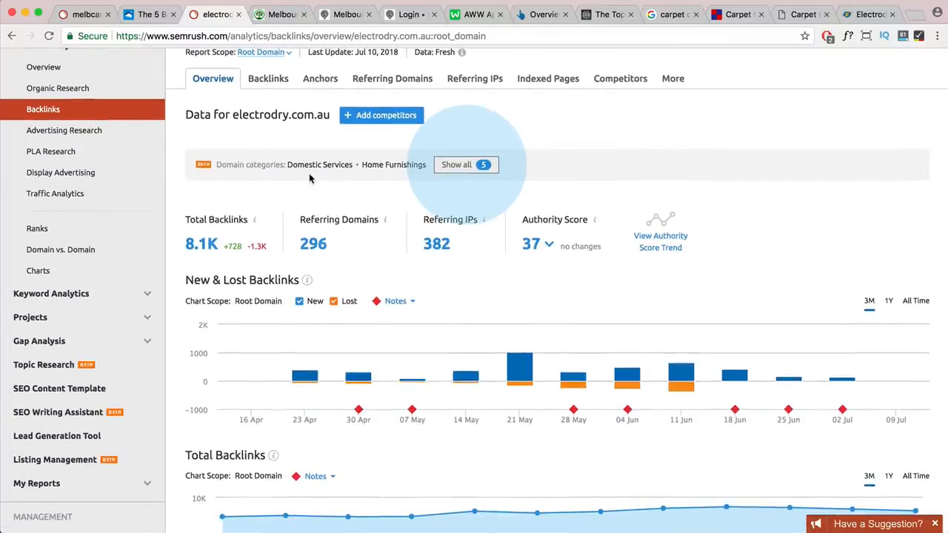
pyautogui.click(268, 79)
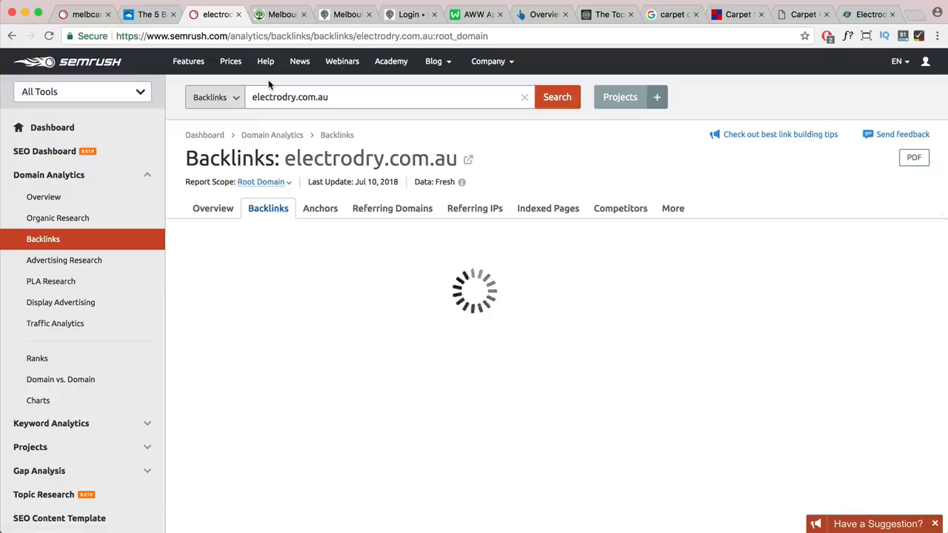
pyautogui.scroll(-2, 416, 207)
pyautogui.scroll(-5, 415, 206)
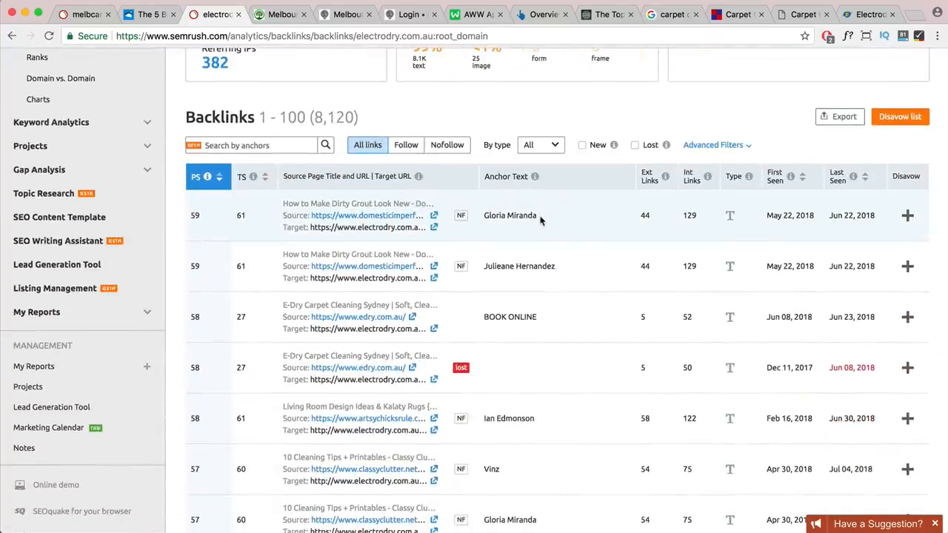
# Examine the anchor text and external link count of the top electrodry.com.au backlink, and browse the rest of the backlink list.
pyautogui.moveTo(541, 219); pyautogui.dragTo(485, 217)
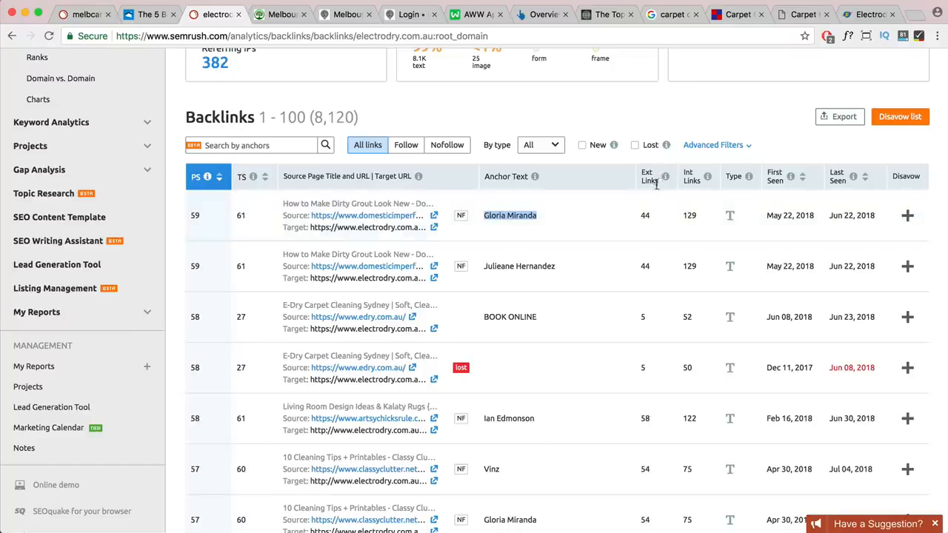
pyautogui.click(645, 215)
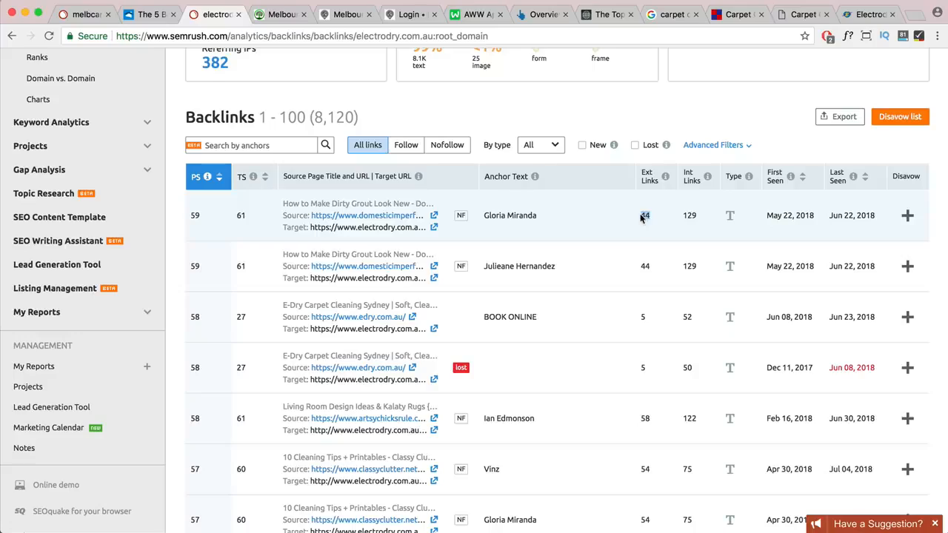
pyautogui.scroll(-15, 656, 274)
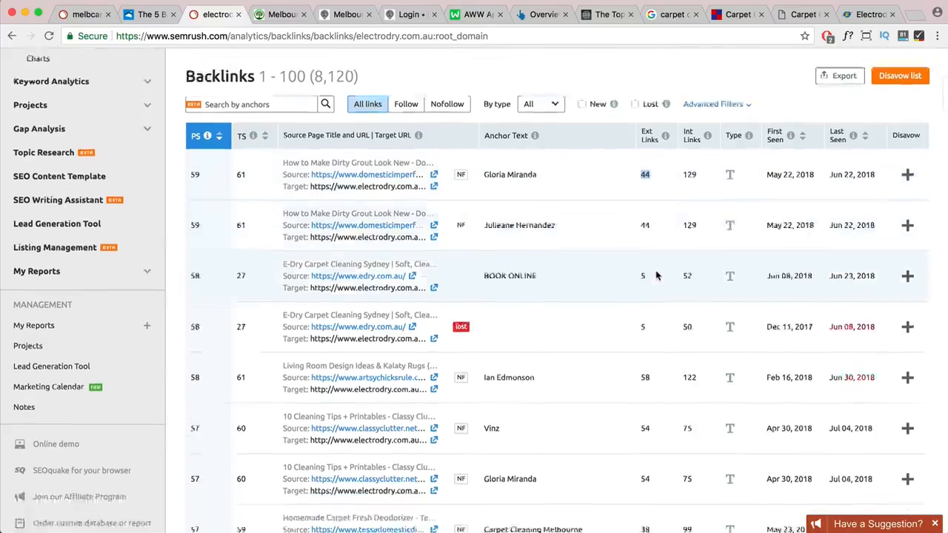
pyautogui.scroll(-15, 656, 276)
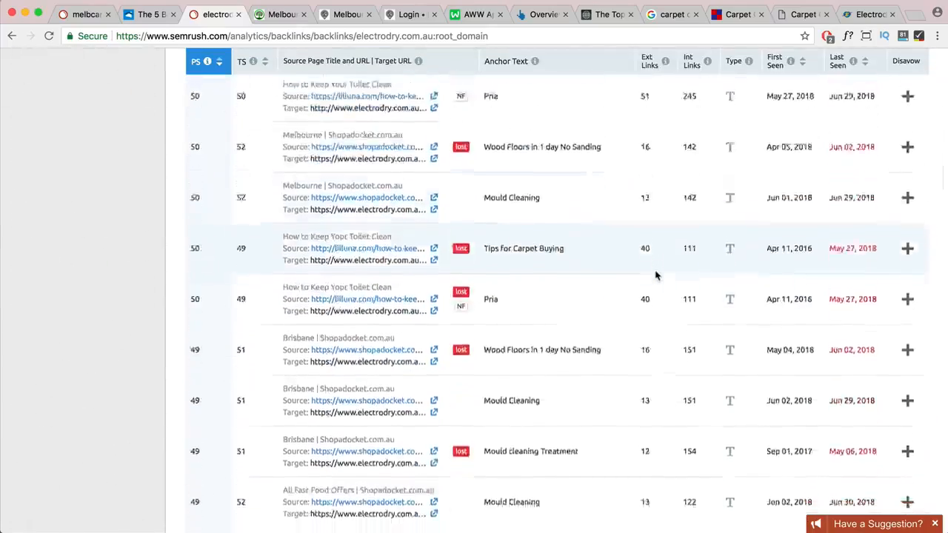
pyautogui.scroll(15, 656, 275)
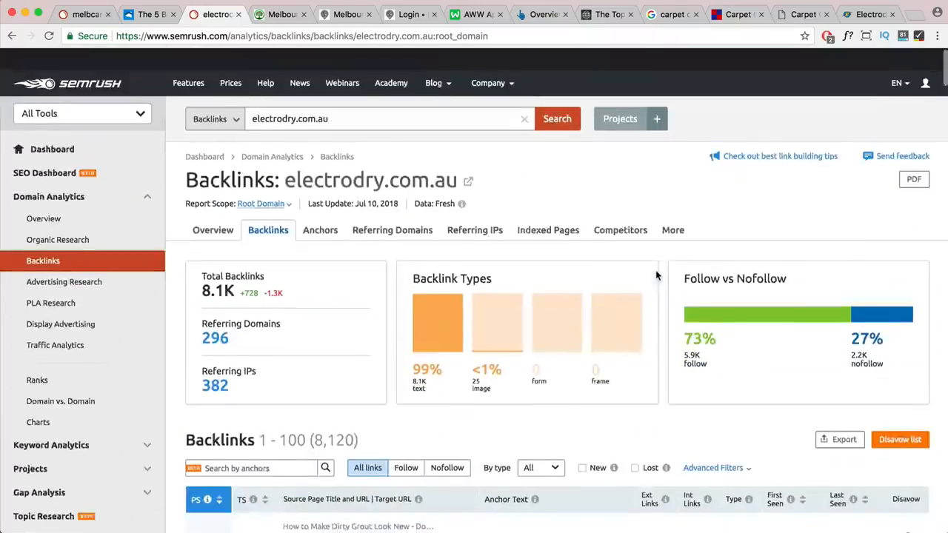
pyautogui.scroll(-5, 656, 276)
pyautogui.scroll(-1, 655, 274)
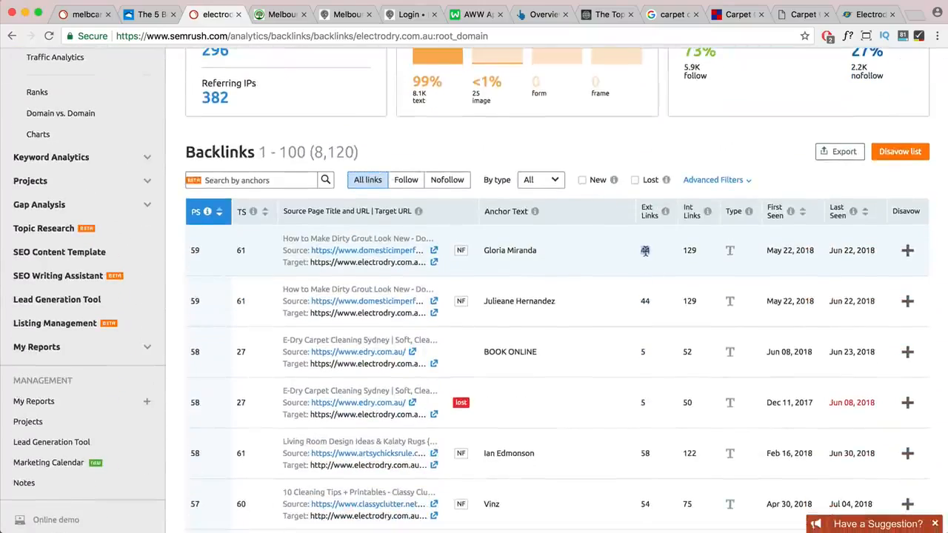
pyautogui.doubleClick(644, 250)
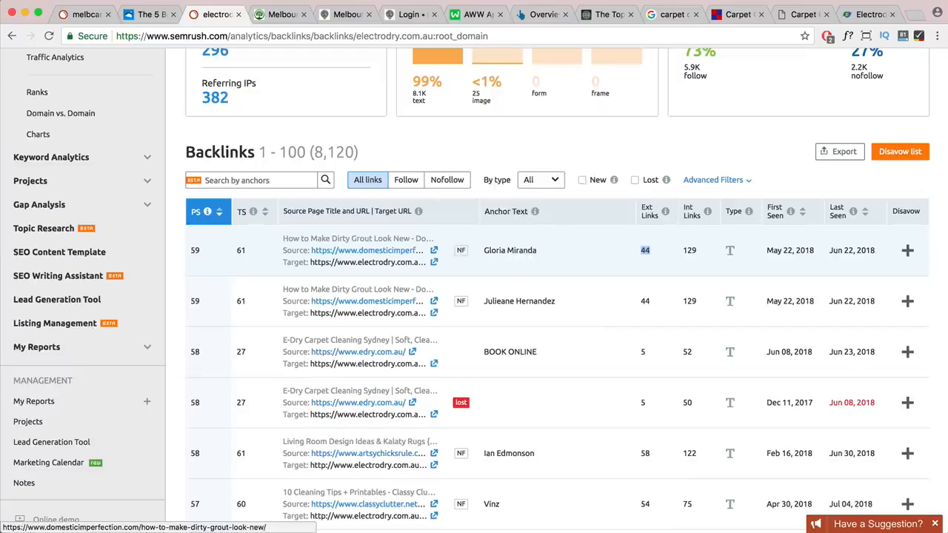
# Open the domesticimperfection.com source page of the top backlink and review the grout article from its title through to the reader comments.
pyautogui.click(436, 251)
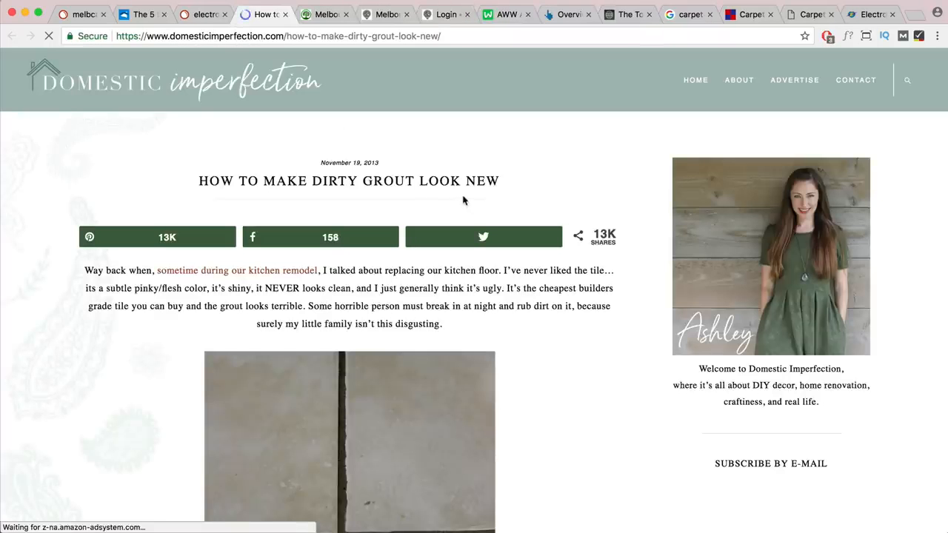
pyautogui.scroll(-3, 791, 271)
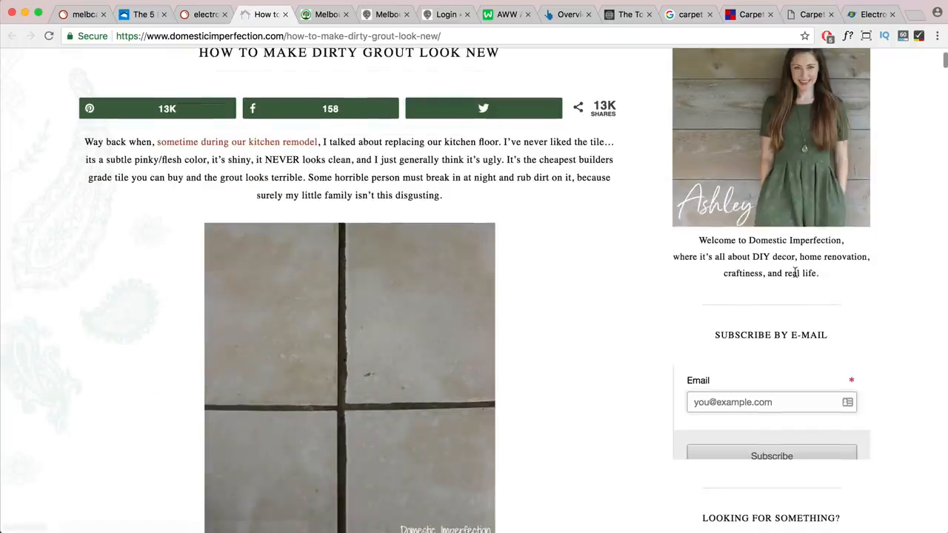
pyautogui.scroll(3, 474, 211)
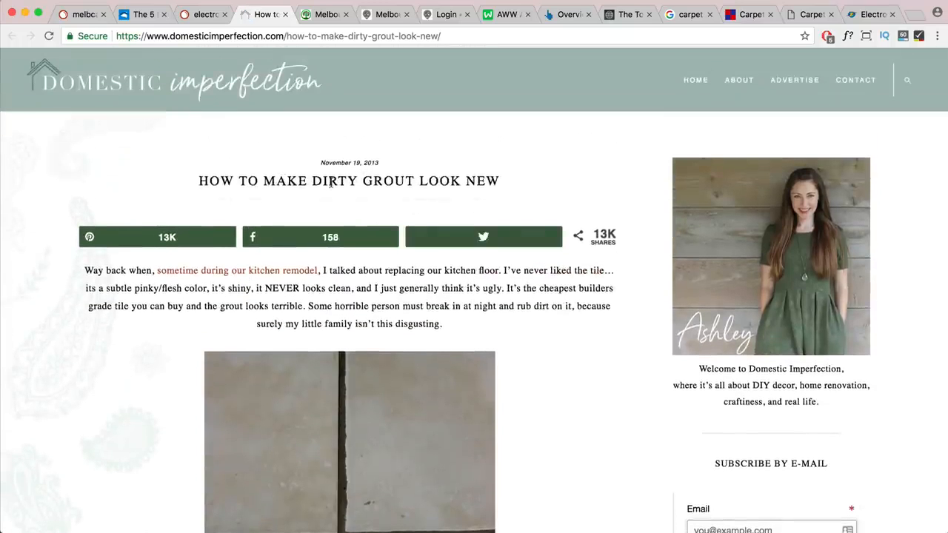
pyautogui.moveTo(496, 184); pyautogui.dragTo(169, 186)
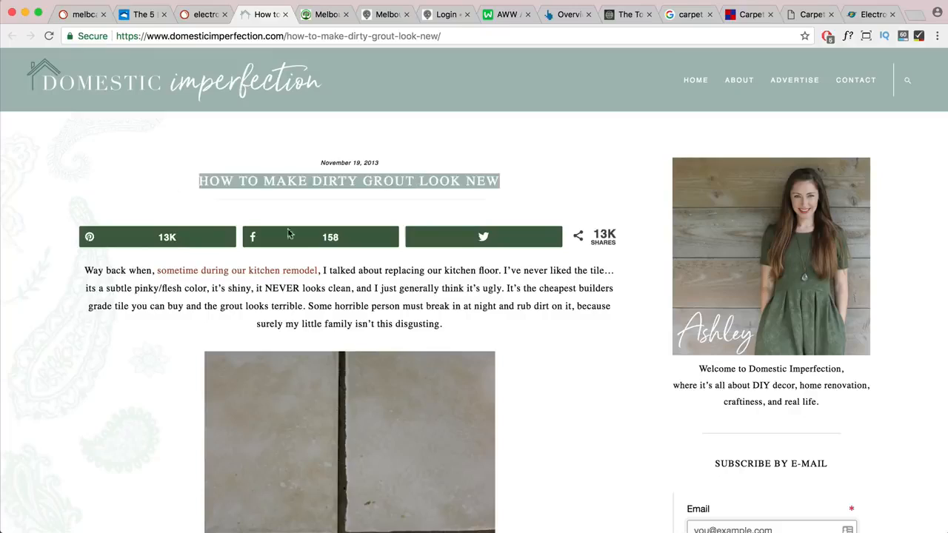
pyautogui.scroll(-10, 308, 248)
pyautogui.scroll(-15, 308, 249)
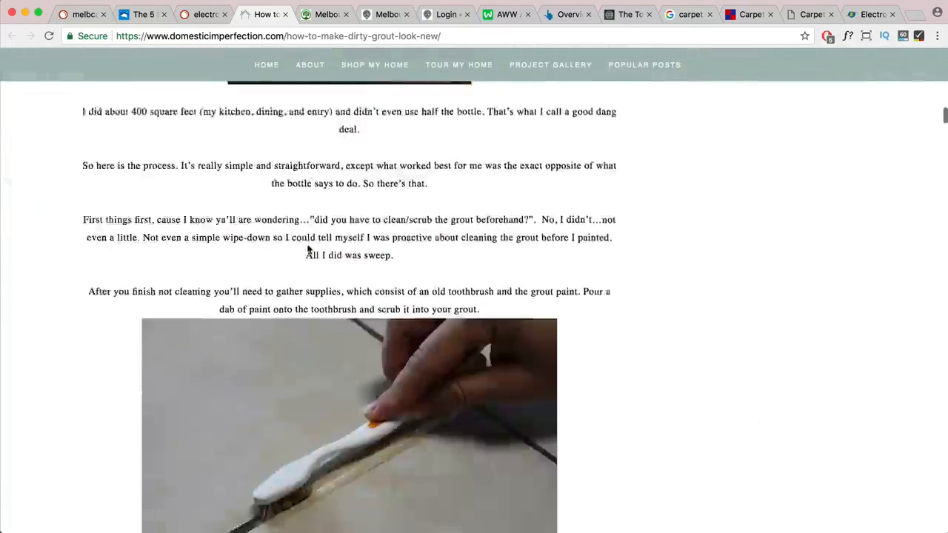
pyautogui.scroll(-8, 308, 249)
pyautogui.scroll(5, 308, 249)
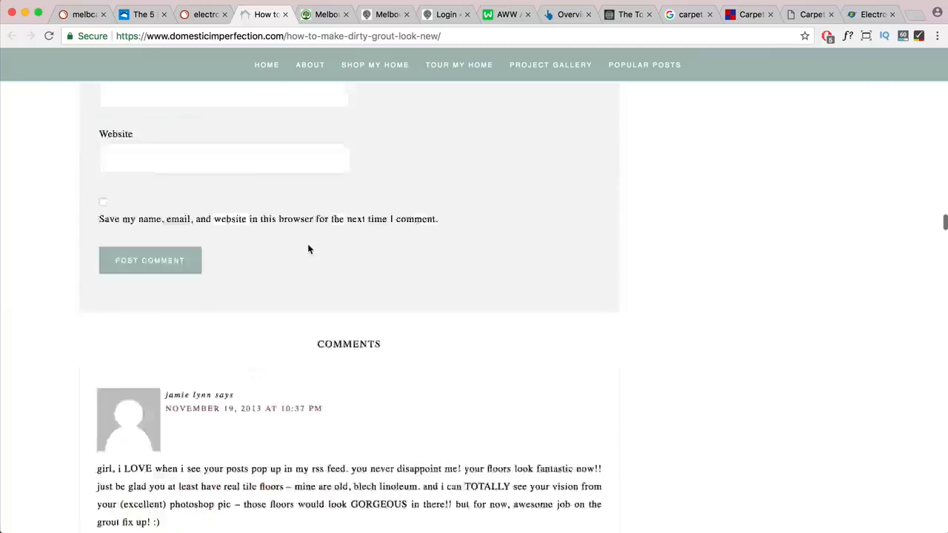
pyautogui.scroll(-4, 308, 249)
pyautogui.scroll(-3, 308, 249)
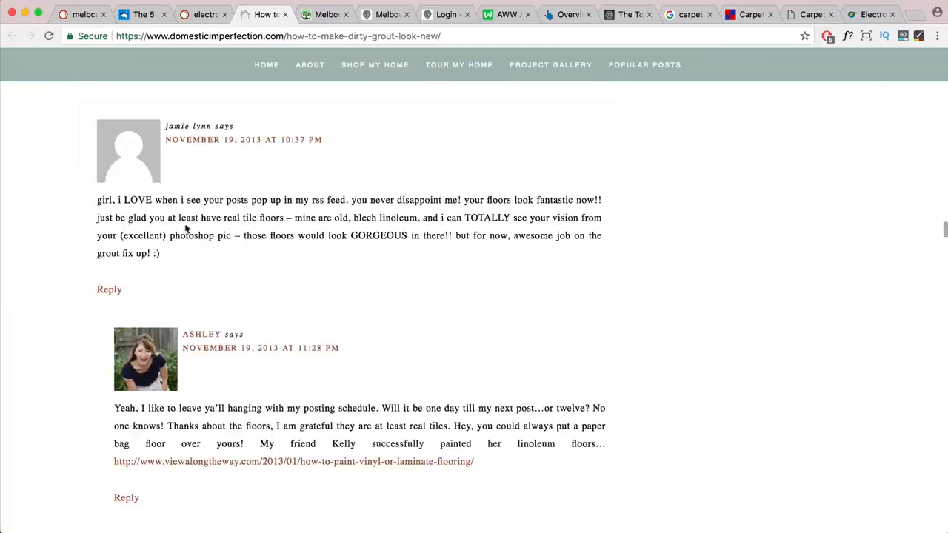
# Copy the top backlink's anchor name from SEMrush, find it on the grout article page, and open the link on that commenter's name.
pyautogui.click(194, 13)
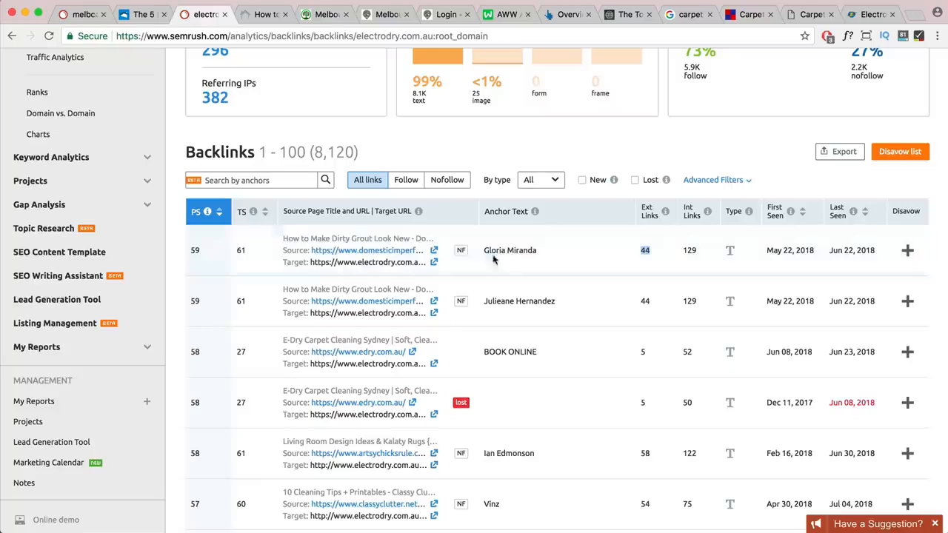
pyautogui.moveTo(536, 252); pyautogui.dragTo(485, 250)
pyautogui.press('super+c')
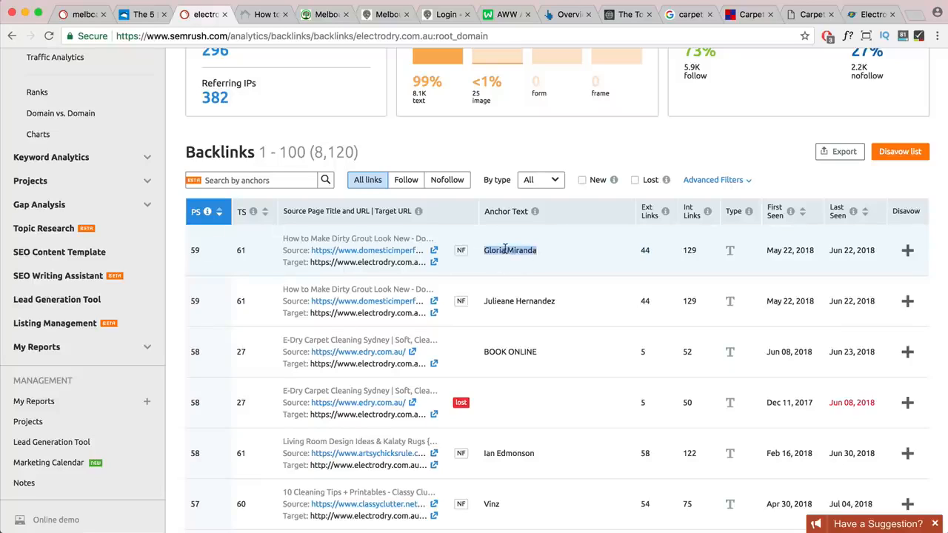
pyautogui.hotkey('ctrl', 'Tab')
pyautogui.press('super+f')
pyautogui.press('super+v')
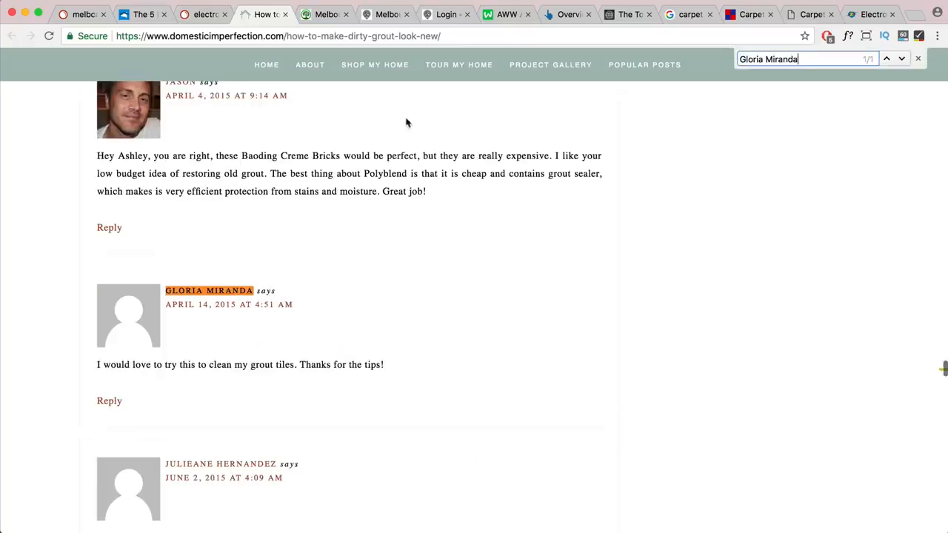
pyautogui.click(202, 293)
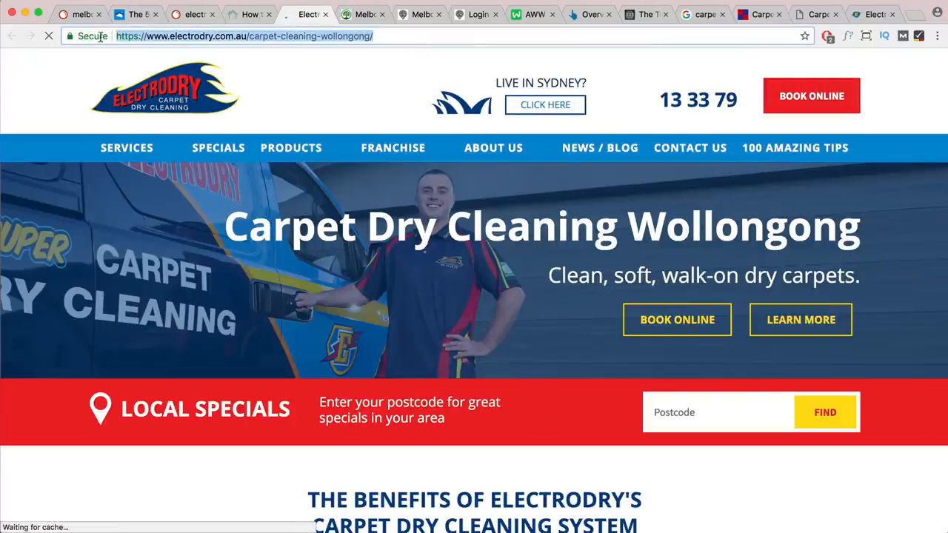
# Return to the grout article and examine its comment form, including the Comment, Name and Website fields, and the article content above.
pyautogui.click(248, 14)
pyautogui.scroll(15, 365, 380)
pyautogui.scroll(20, 366, 379)
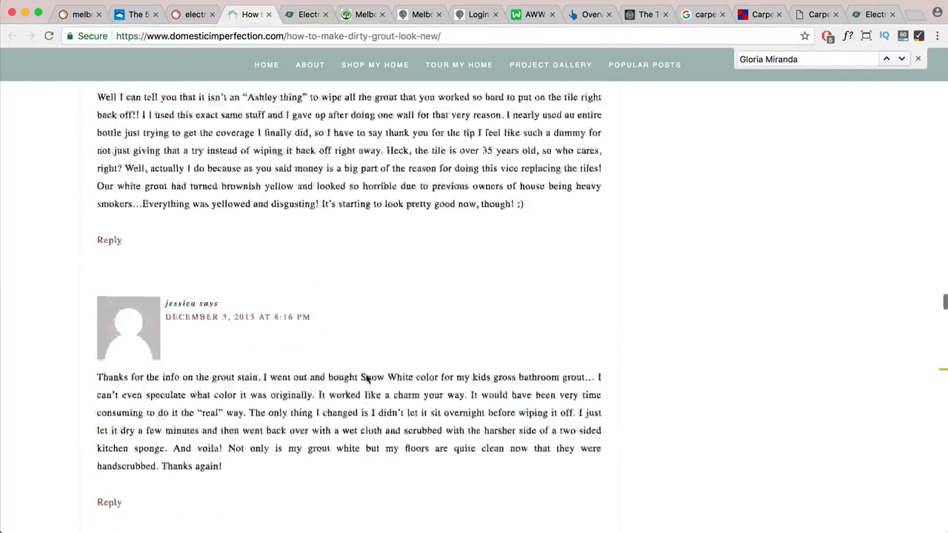
pyautogui.scroll(15, 363, 380)
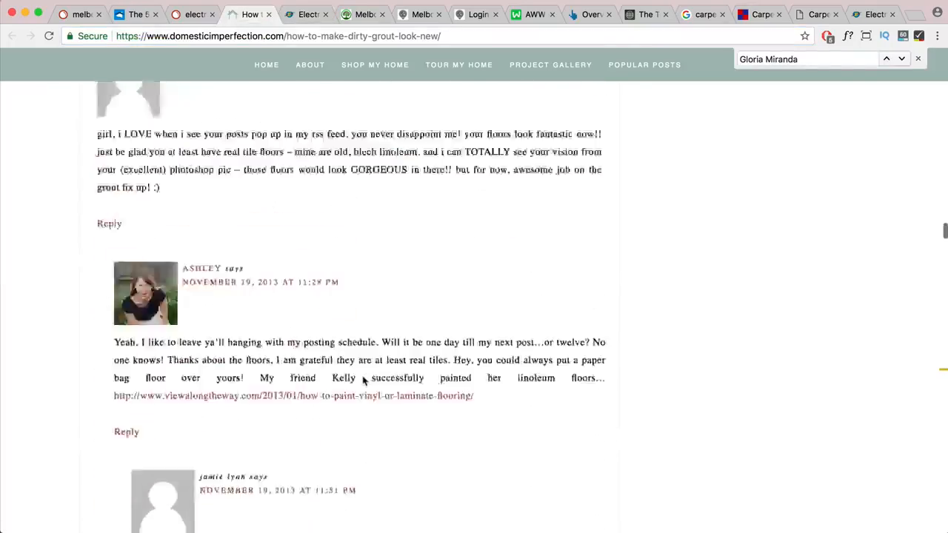
pyautogui.click(209, 299)
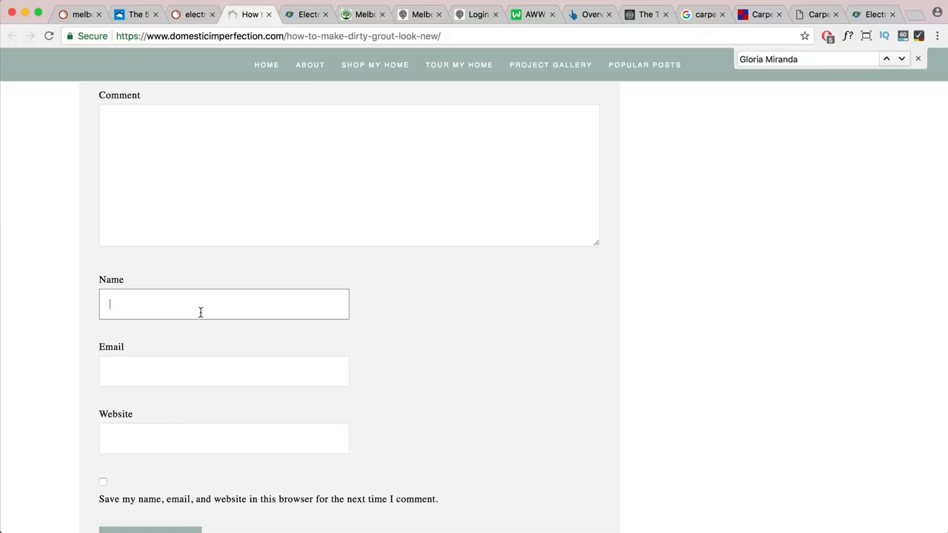
pyautogui.scroll(5, 200, 311)
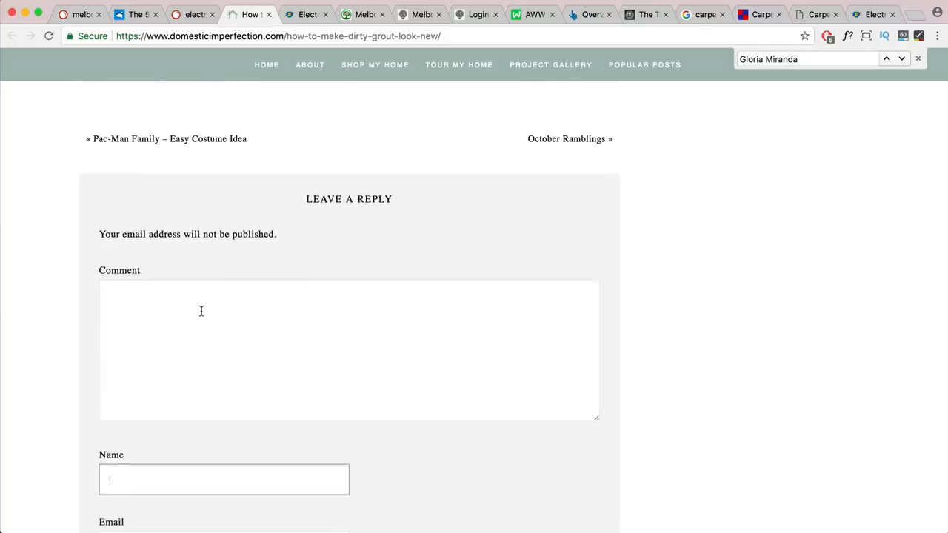
pyautogui.scroll(10, 201, 310)
pyautogui.scroll(-8, 362, 379)
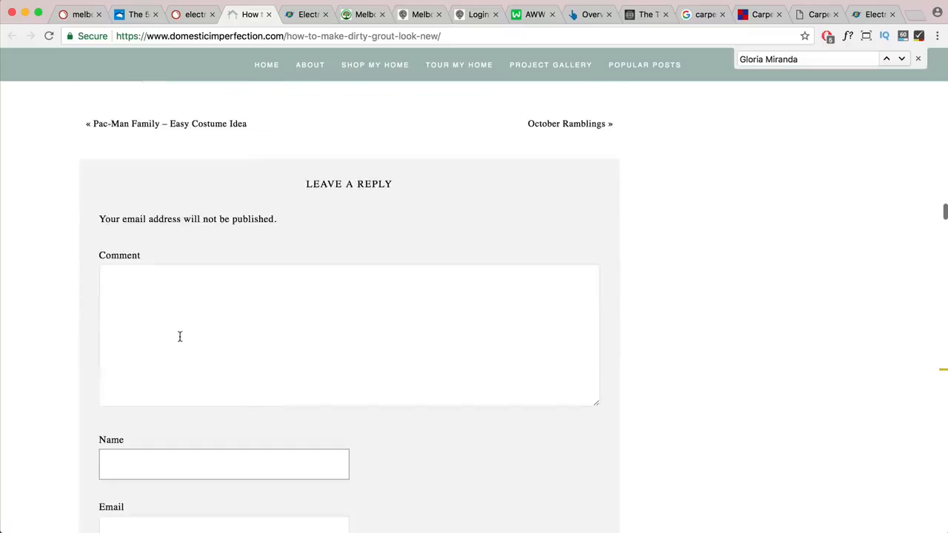
pyautogui.click(179, 336)
pyautogui.scroll(2, 184, 317)
pyautogui.scroll(15, 184, 317)
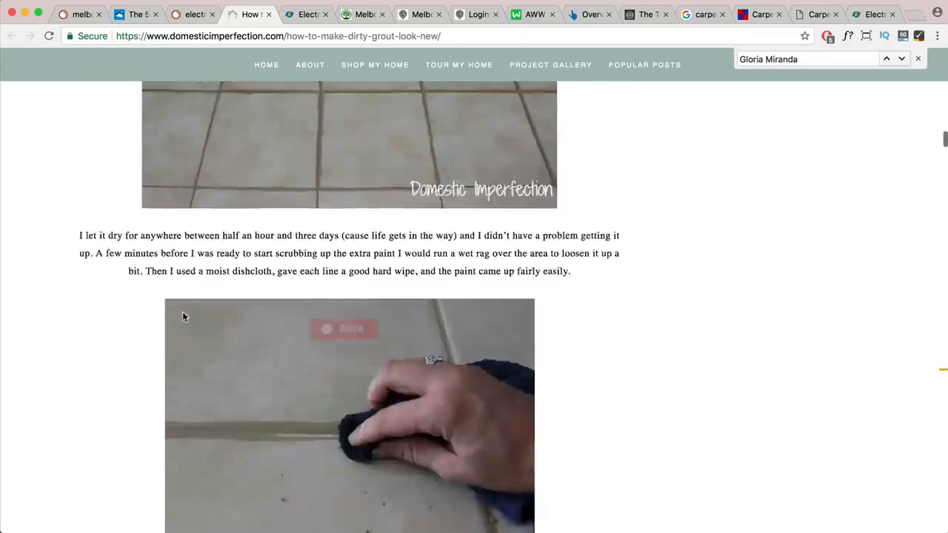
pyautogui.scroll(8, 184, 317)
pyautogui.scroll(15, 184, 317)
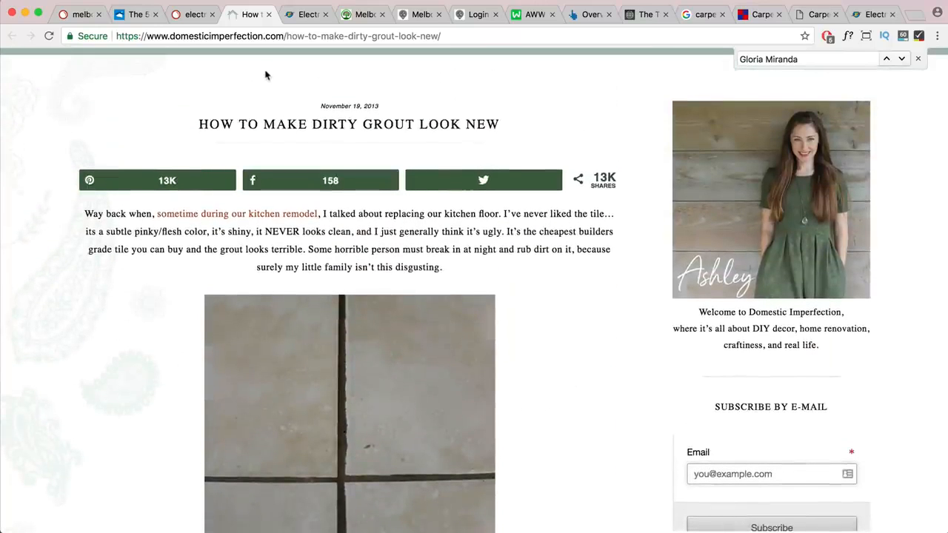
# Close the grout article and the Electrodry Wollongong page, and return to the SEMrush backlinks for electrodry.com.au.
pyautogui.click(268, 14)
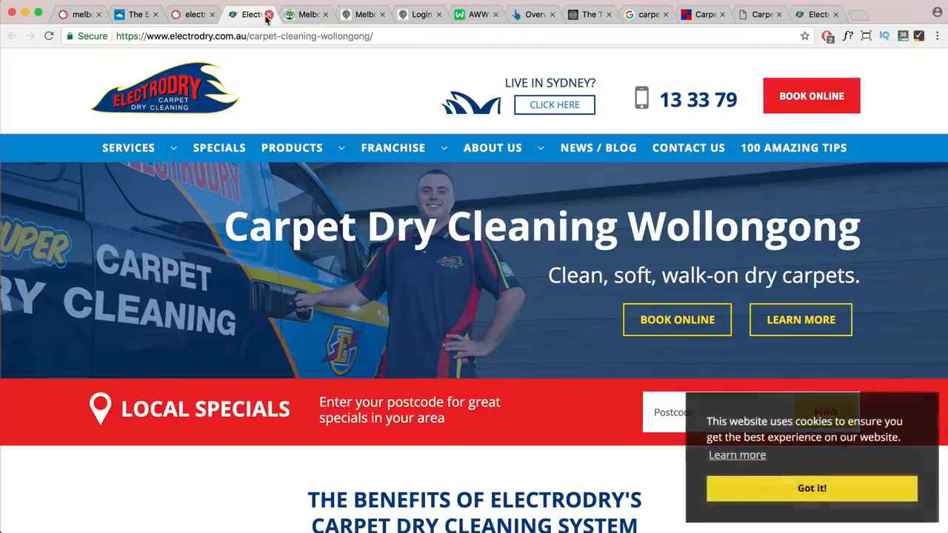
pyautogui.click(268, 14)
pyautogui.click(191, 14)
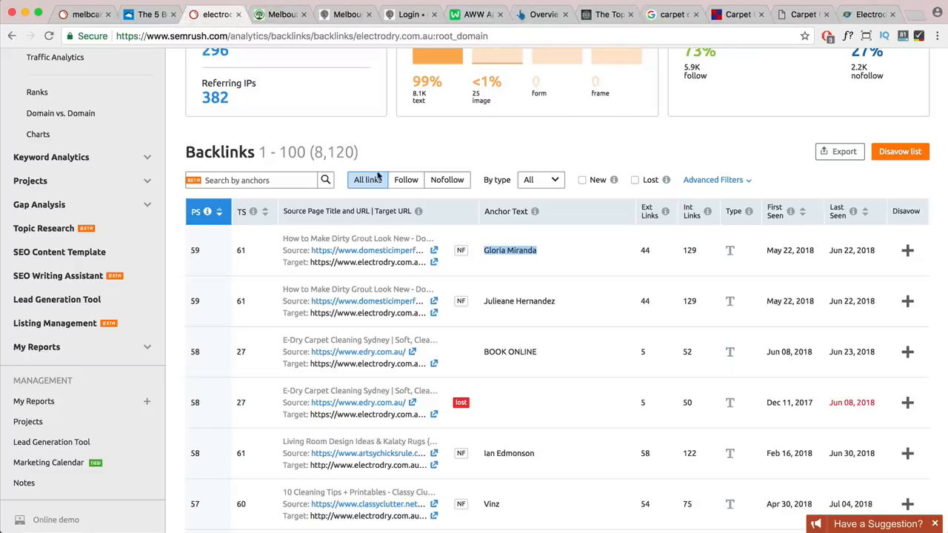
# From the melbcarpetcleaning.com.au Follow backlinks, open the poter.com.au Perth carpet cleaning source page in a new tab and browse further backlinks.
pyautogui.click(80, 16)
pyautogui.scroll(-3, 462, 319)
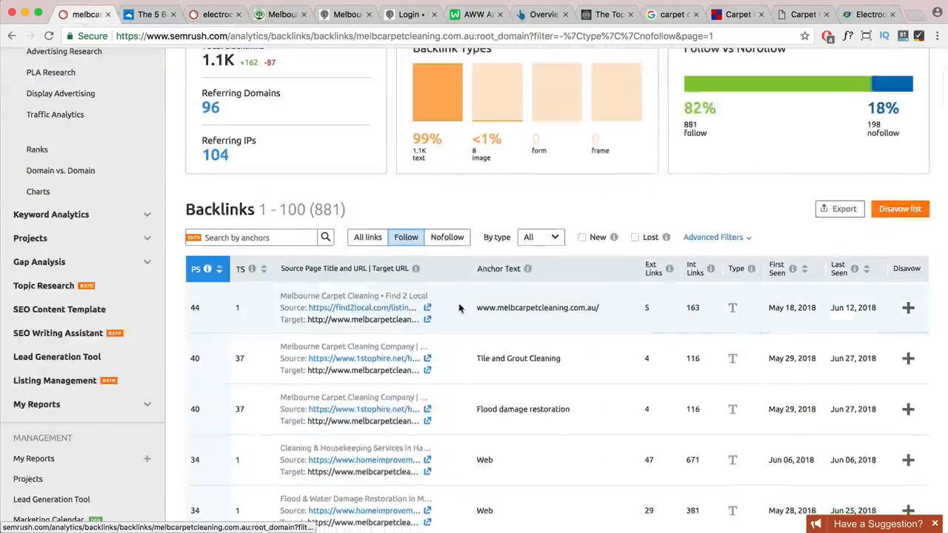
pyautogui.scroll(-3, 459, 307)
pyautogui.scroll(-3, 459, 310)
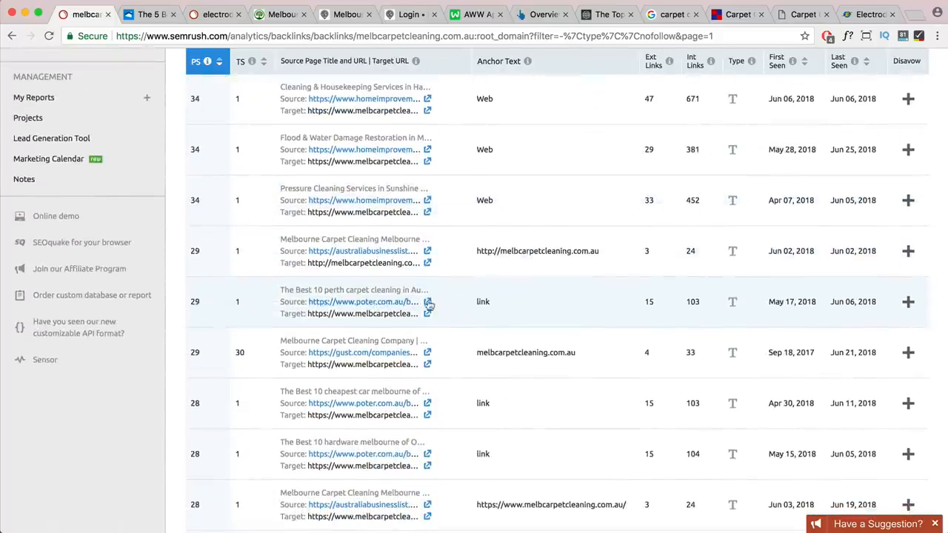
pyautogui.click(427, 302)
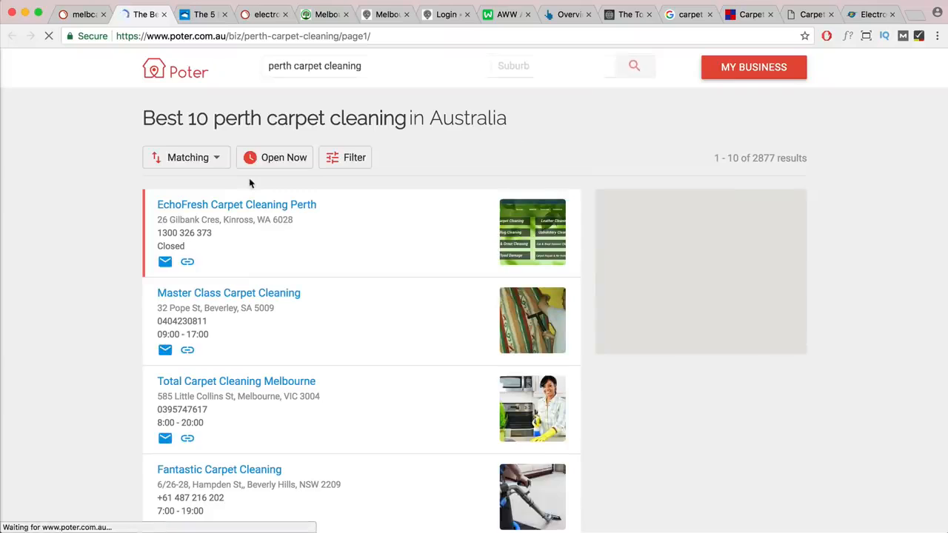
pyautogui.click(79, 16)
pyautogui.scroll(-5, 388, 251)
pyautogui.scroll(-2, 388, 249)
# In the electrodry.com.au backlinks, open the tessadomesticdiva.com source page with anchor "Carpet Cleaning Melbourne" in a new tab and browse further down.
pyautogui.click(244, 13)
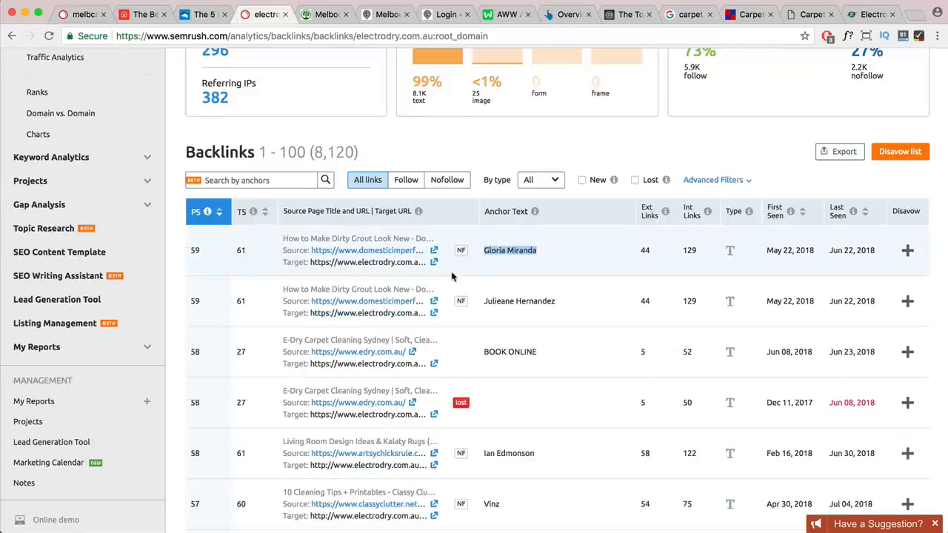
pyautogui.scroll(-5, 451, 276)
pyautogui.scroll(-3, 452, 276)
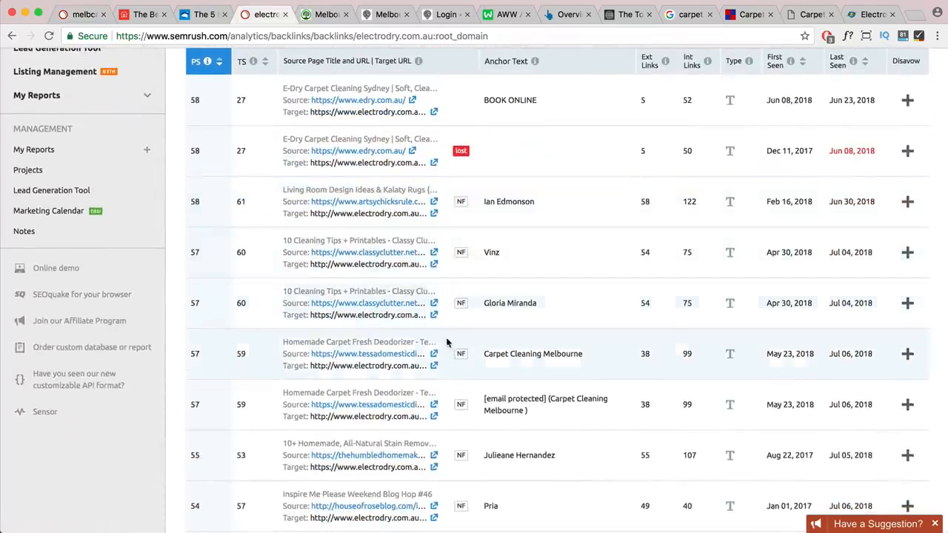
pyautogui.scroll(-1, 437, 357)
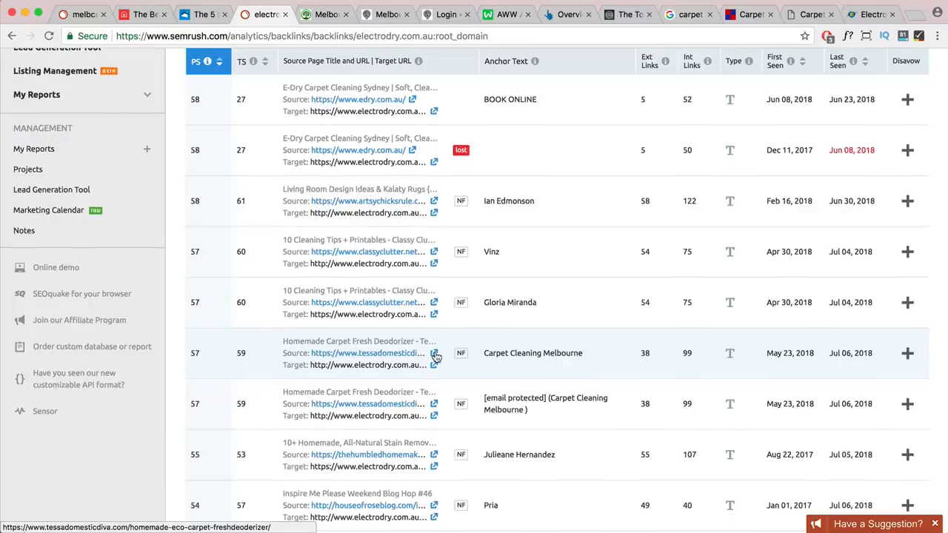
pyautogui.rightClick(435, 357)
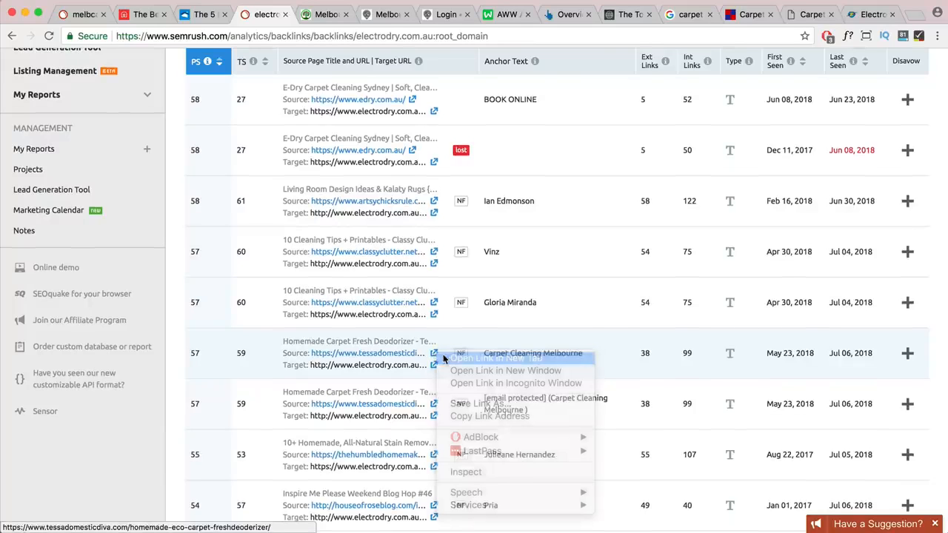
pyautogui.click(447, 354)
pyautogui.scroll(-5, 447, 353)
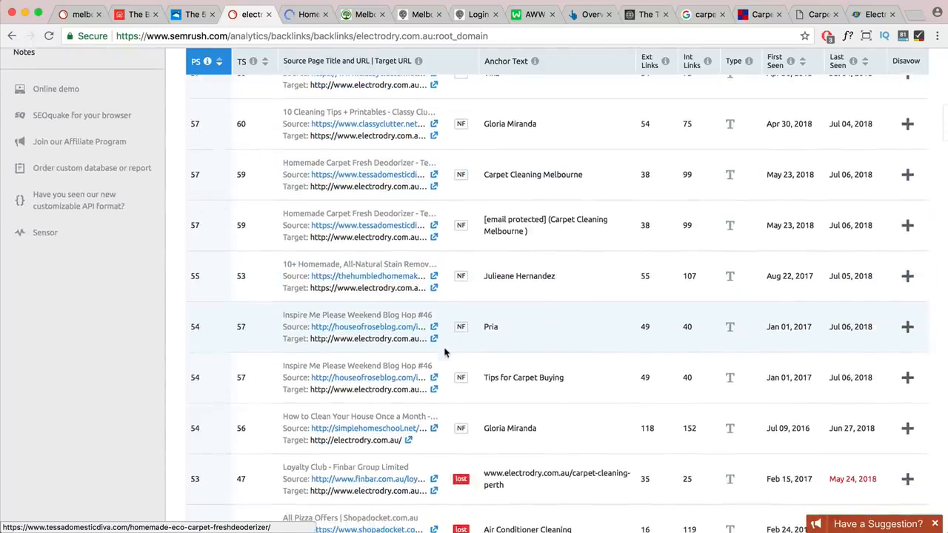
# Open the houseofroseblog.com source page with anchor "Pria" in a new tab, and filter the electrodry.com.au backlinks to Follow links.
pyautogui.click(434, 326)
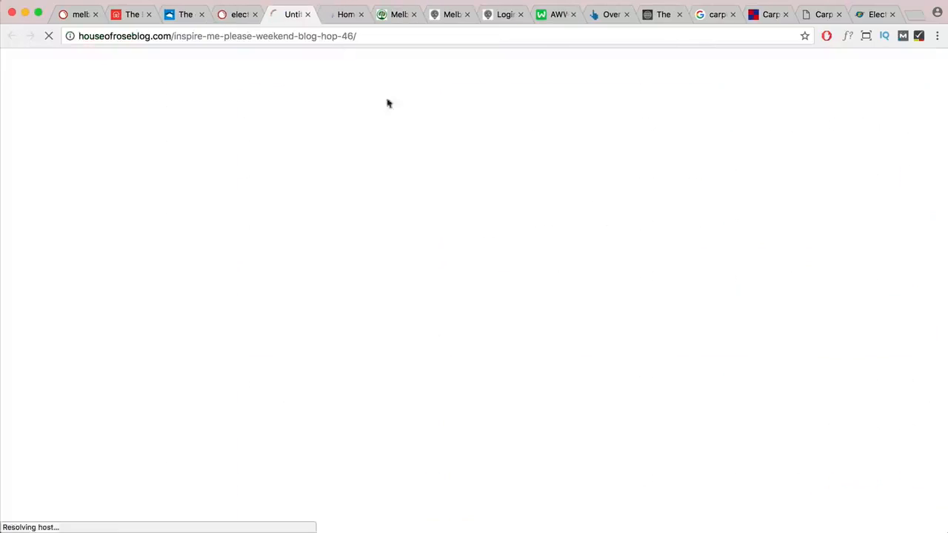
pyautogui.click(239, 14)
pyautogui.scroll(-8, 405, 222)
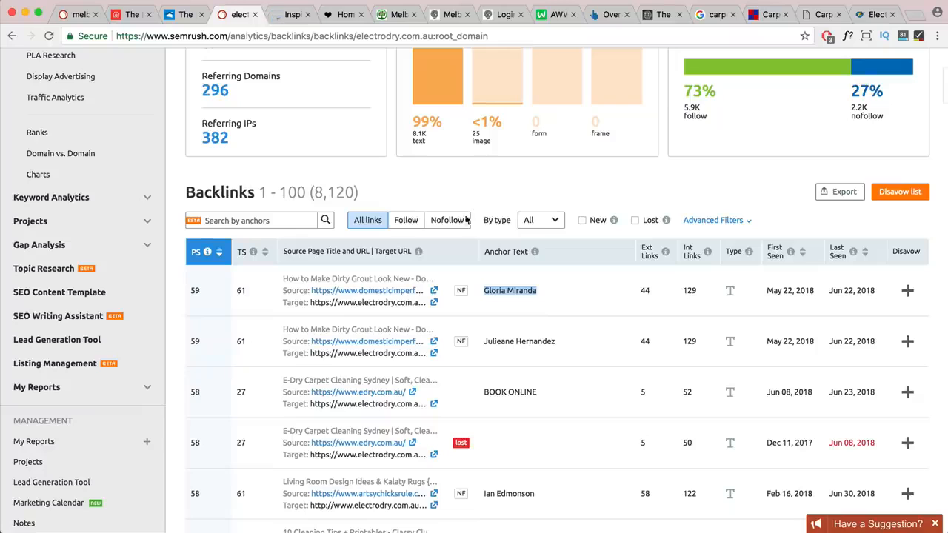
pyautogui.click(405, 220)
pyautogui.scroll(-10, 482, 244)
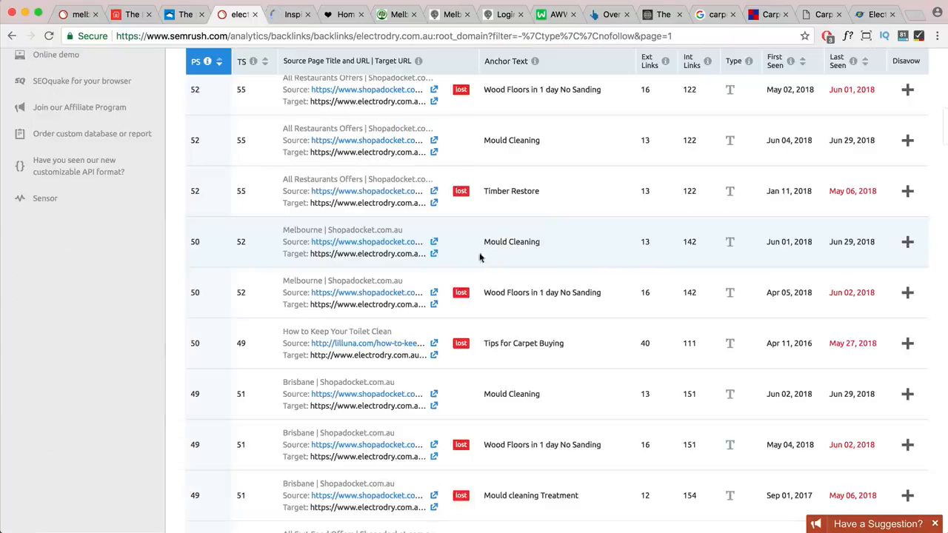
# Open the Shopadocket Melbourne source page of the "Mould Cleaning" backlink without a lost tag and examine its local deals.
pyautogui.click(434, 243)
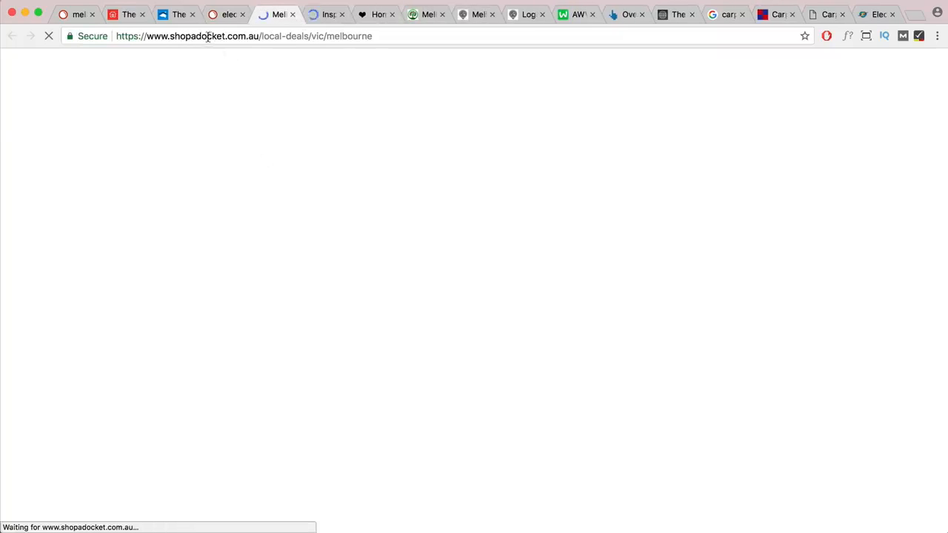
pyautogui.scroll(-3, 282, 119)
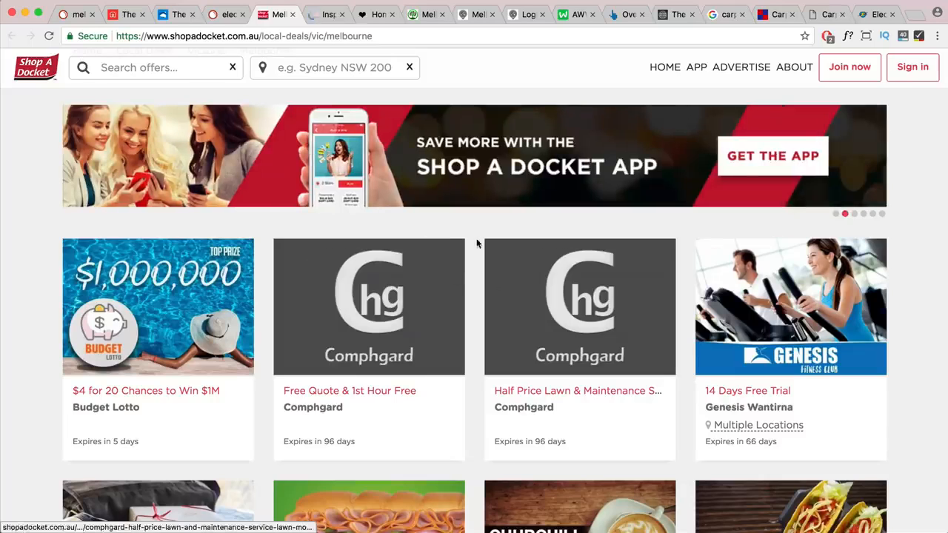
pyautogui.scroll(-4, 457, 305)
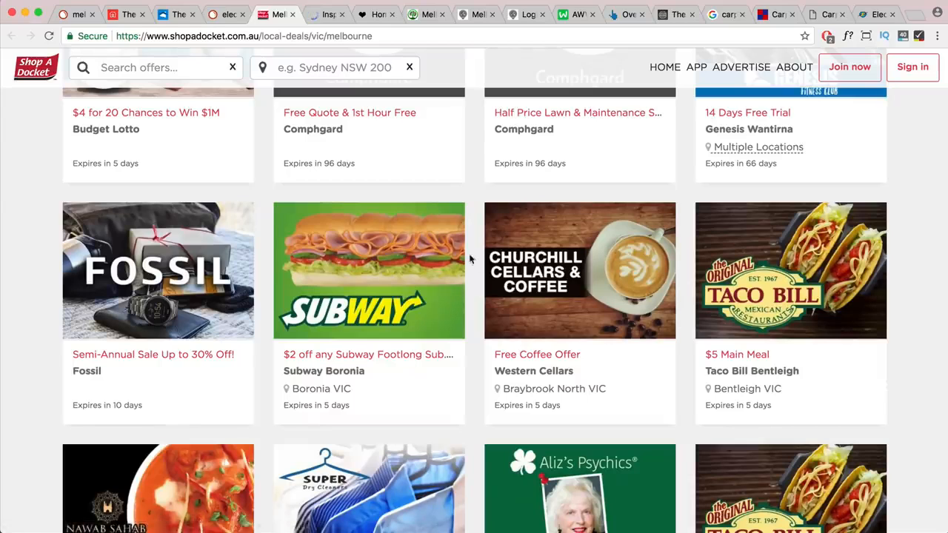
# Return to the electrodry.com.au Follow backlinks and open the charlesgaterealty.com source page with anchor "Electrodry Carpet Cleaning".
pyautogui.click(224, 15)
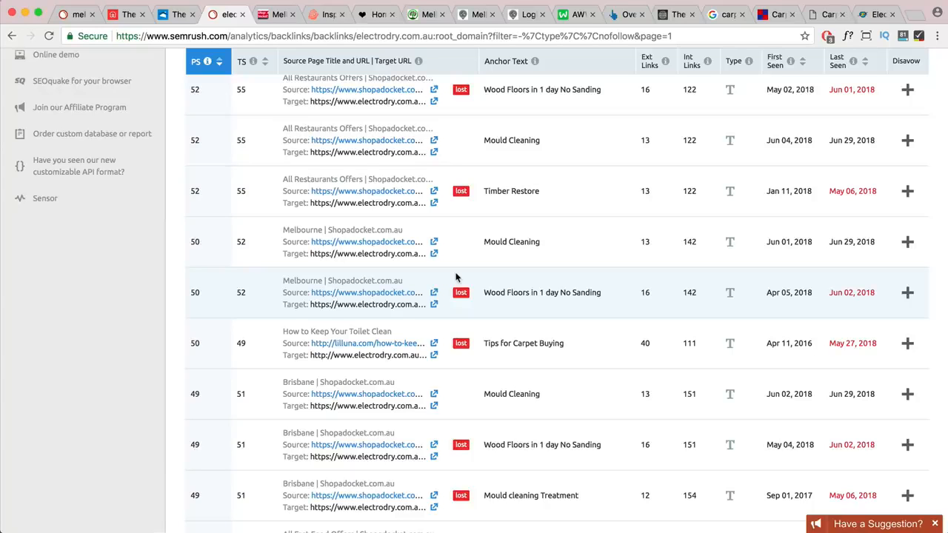
pyautogui.scroll(-5, 452, 303)
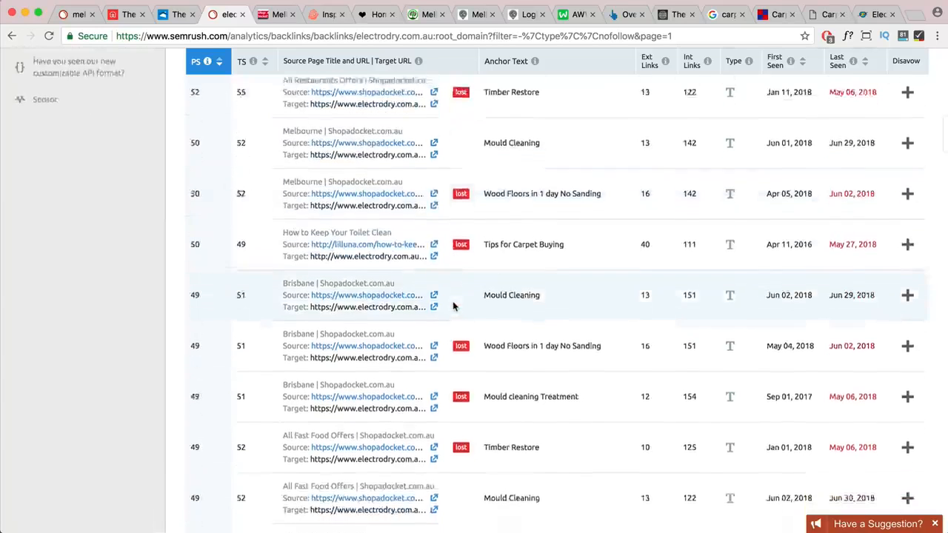
pyautogui.scroll(-3, 453, 306)
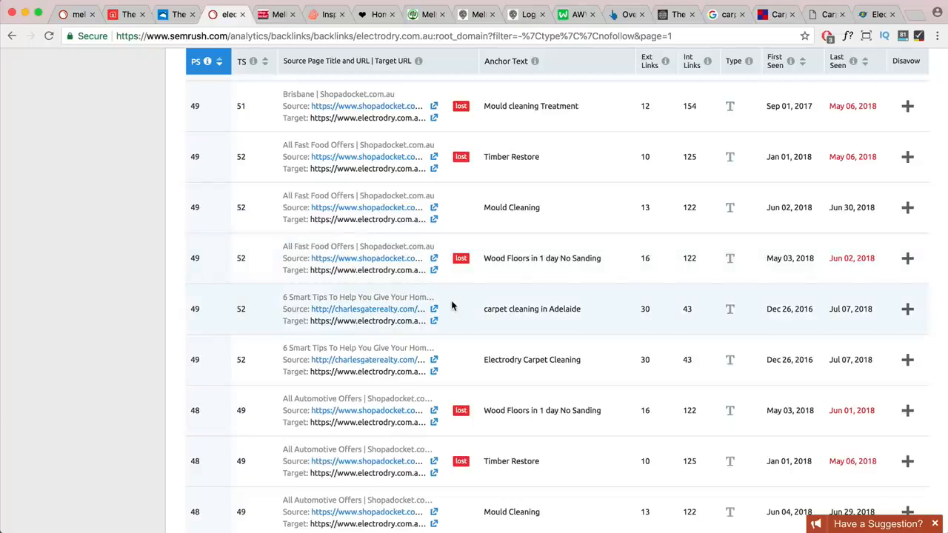
pyautogui.click(434, 360)
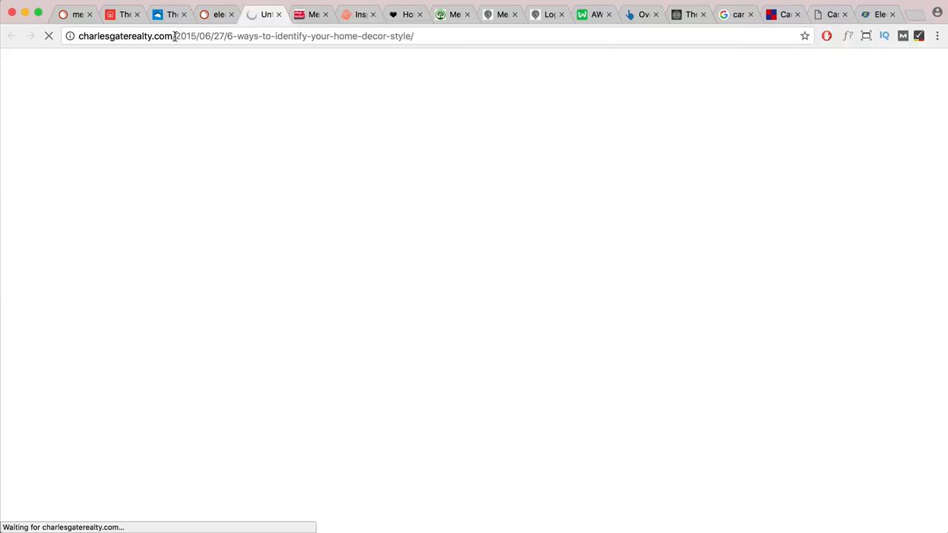
# Highlight the charlesgaterealty.com domain and the title of the home decor guest post, and examine the article down to its author bio.
pyautogui.moveTo(175, 37); pyautogui.dragTo(77, 35)
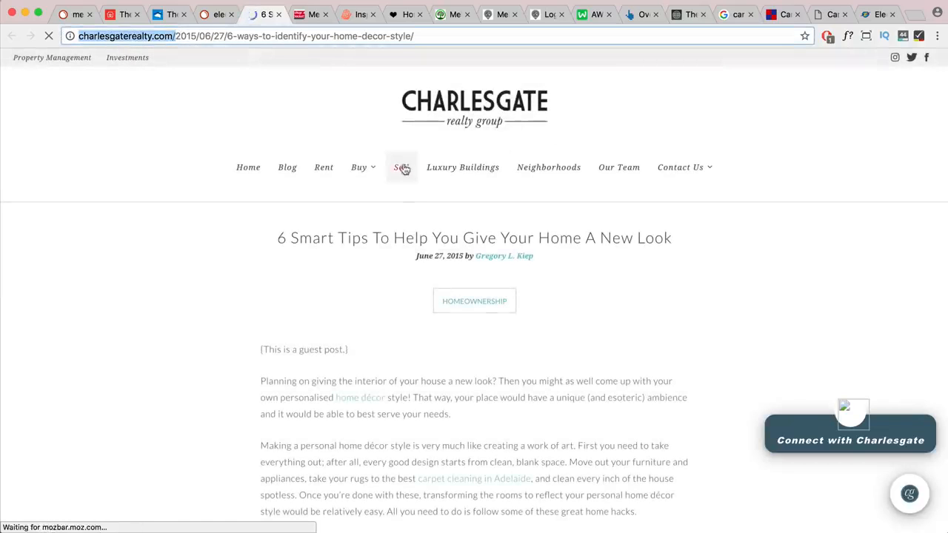
pyautogui.moveTo(354, 170)
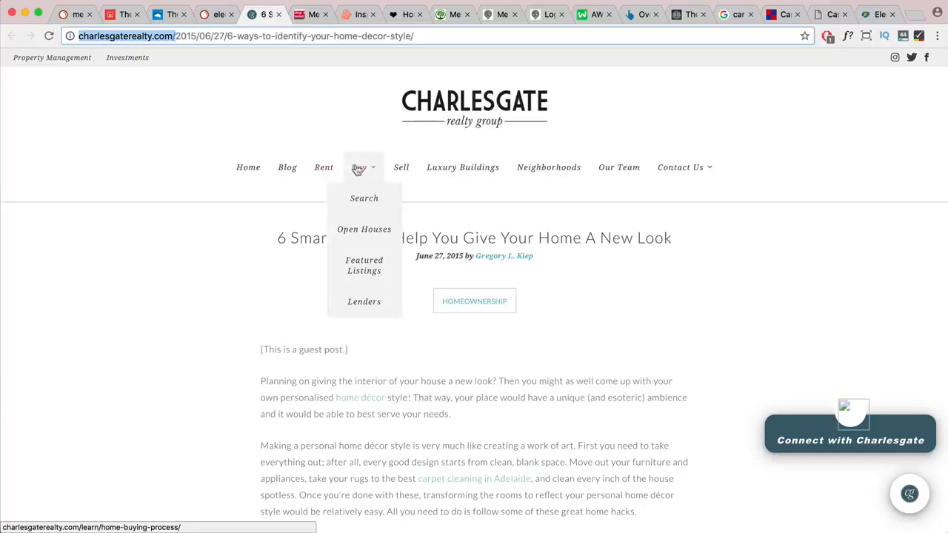
pyautogui.moveTo(685, 241); pyautogui.dragTo(277, 236)
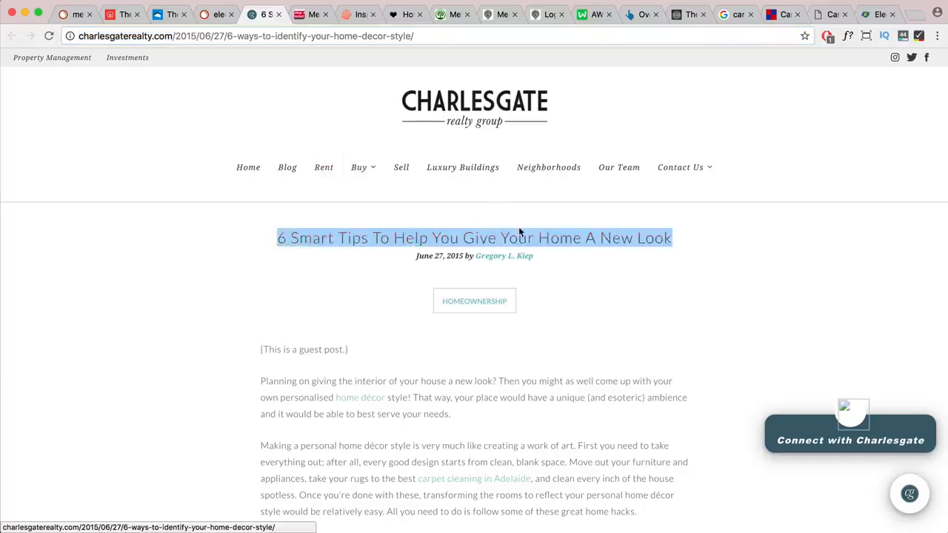
pyautogui.scroll(-15, 567, 281)
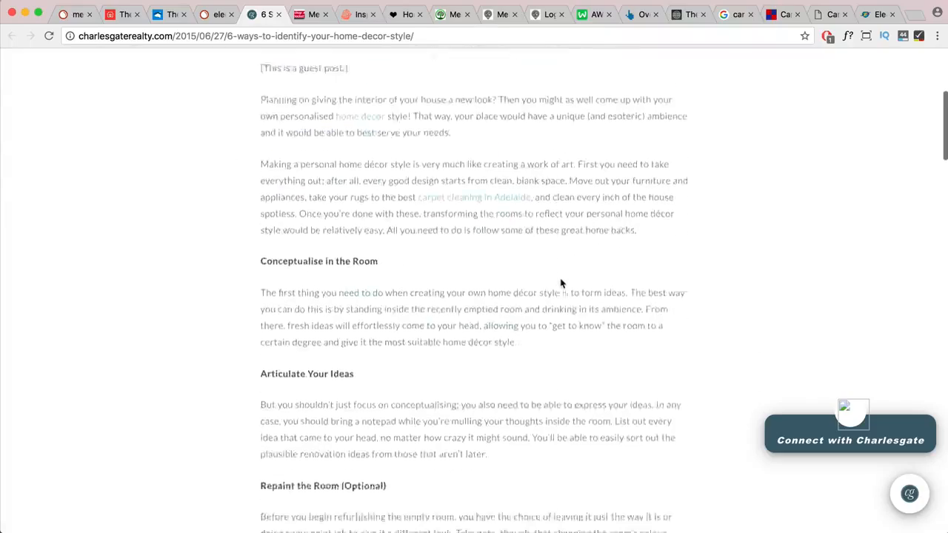
pyautogui.scroll(-5, 562, 284)
pyautogui.scroll(20, 561, 281)
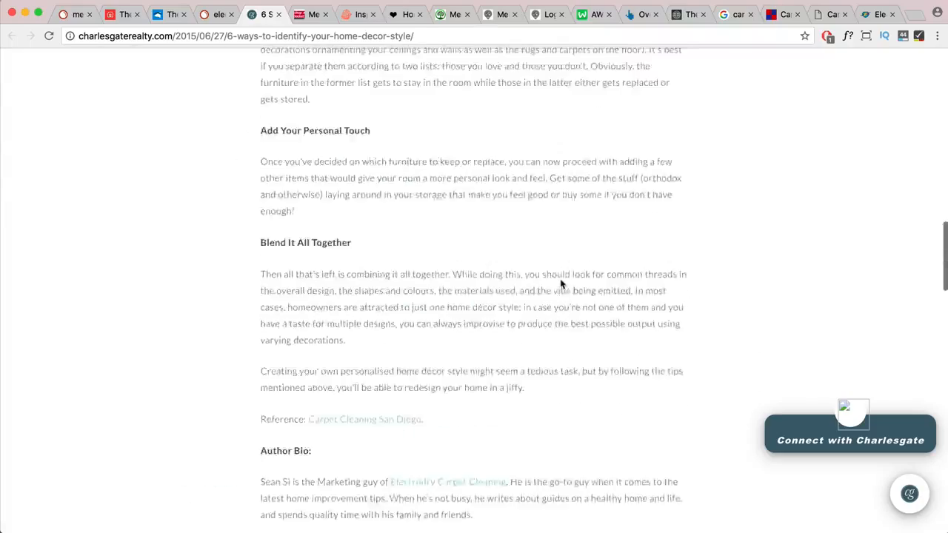
pyautogui.scroll(3, 560, 282)
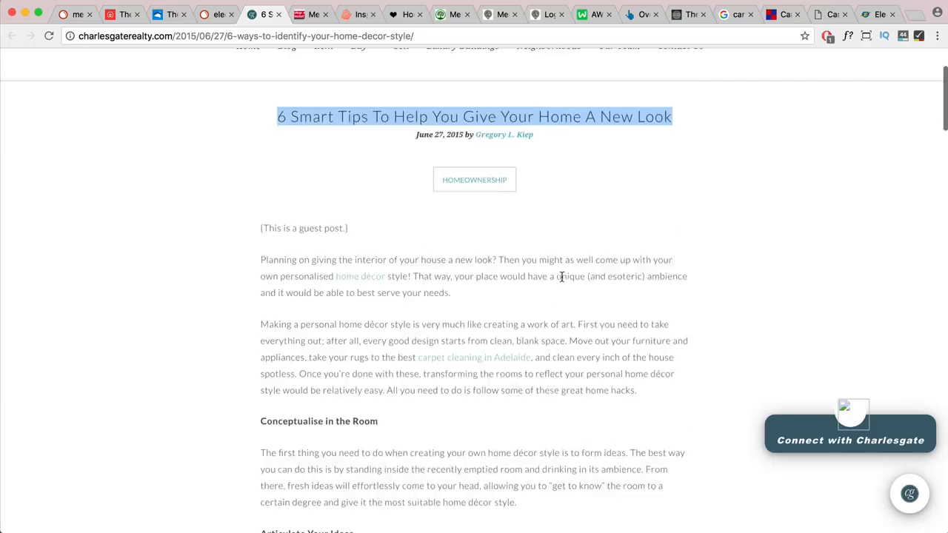
pyautogui.scroll(-8, 560, 281)
pyautogui.scroll(8, 493, 274)
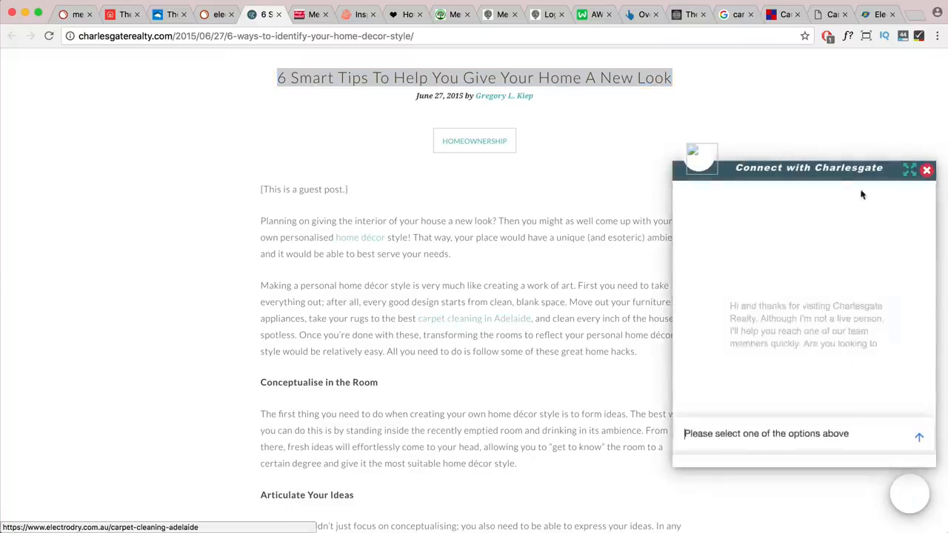
# Dismiss the Charlesgate chat popup and examine the guest post's "carpet cleaning in Adelaide" and author bio links.
pyautogui.click(927, 171)
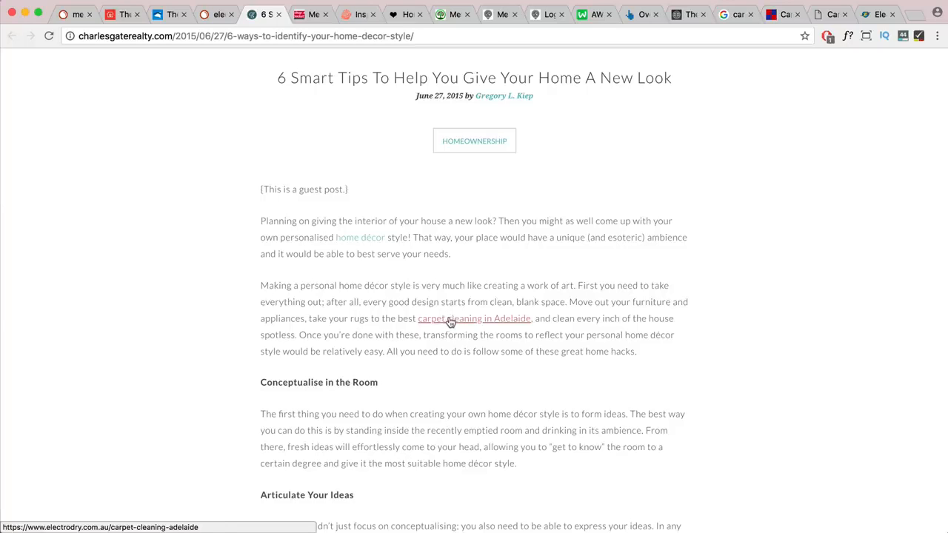
pyautogui.scroll(-12, 450, 322)
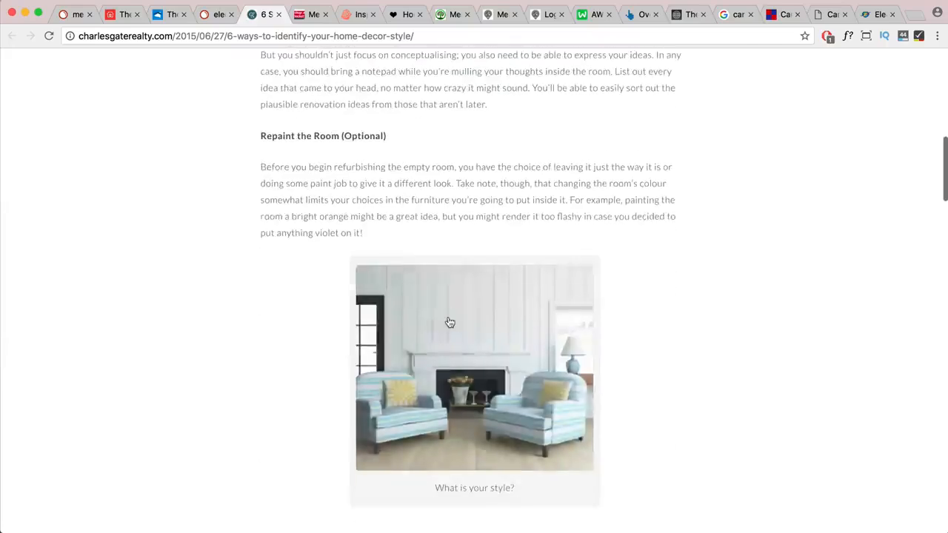
pyautogui.scroll(-5, 450, 322)
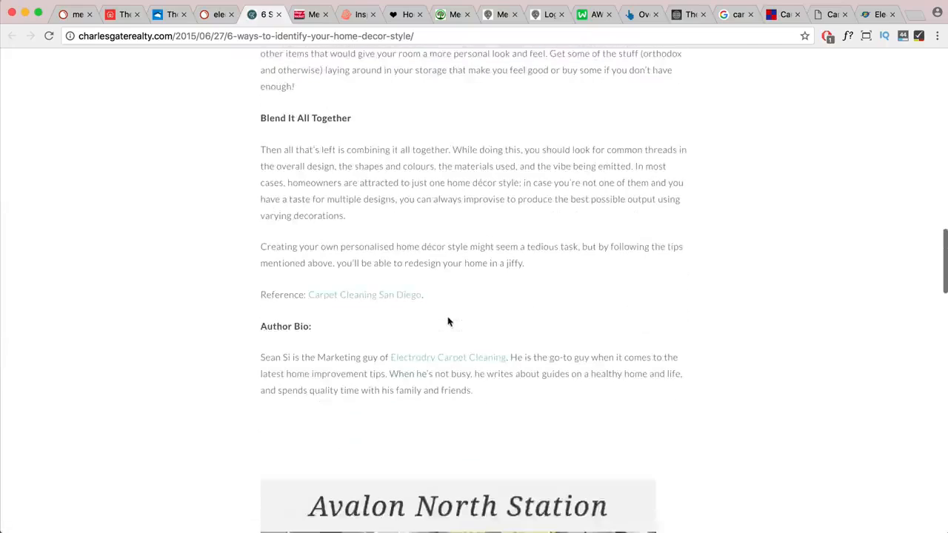
pyautogui.scroll(15, 450, 321)
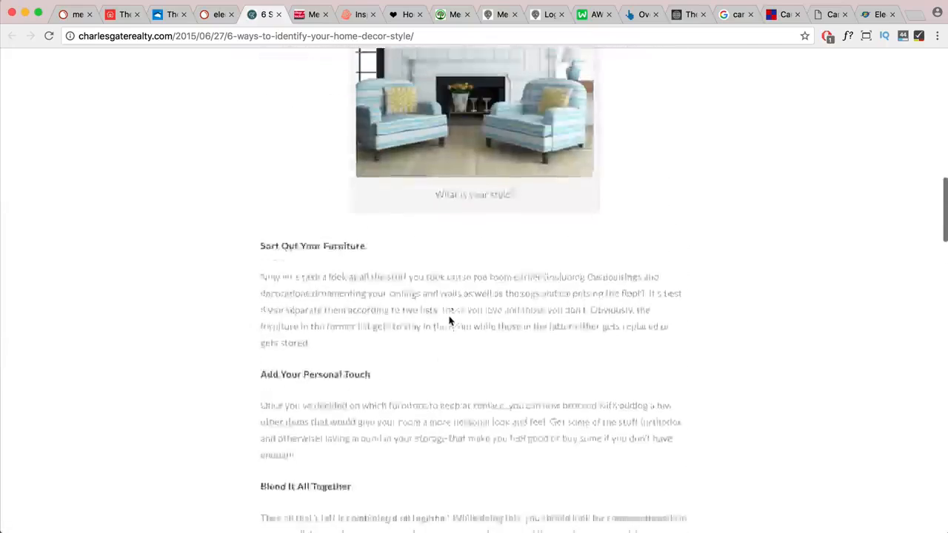
pyautogui.scroll(5, 450, 321)
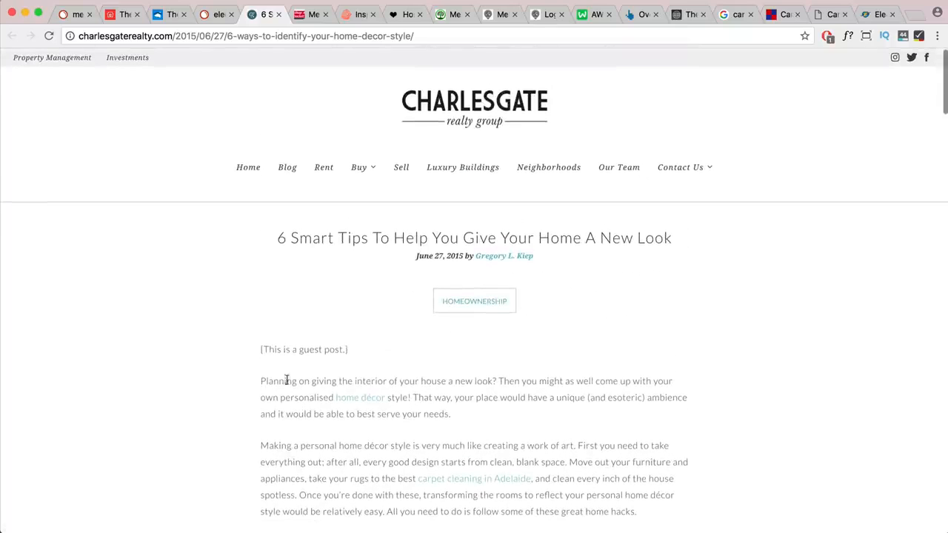
# Open the Charlesgate Realty blog and examine its posts down to the page navigation.
pyautogui.moveTo(699, 178)
pyautogui.click(294, 170)
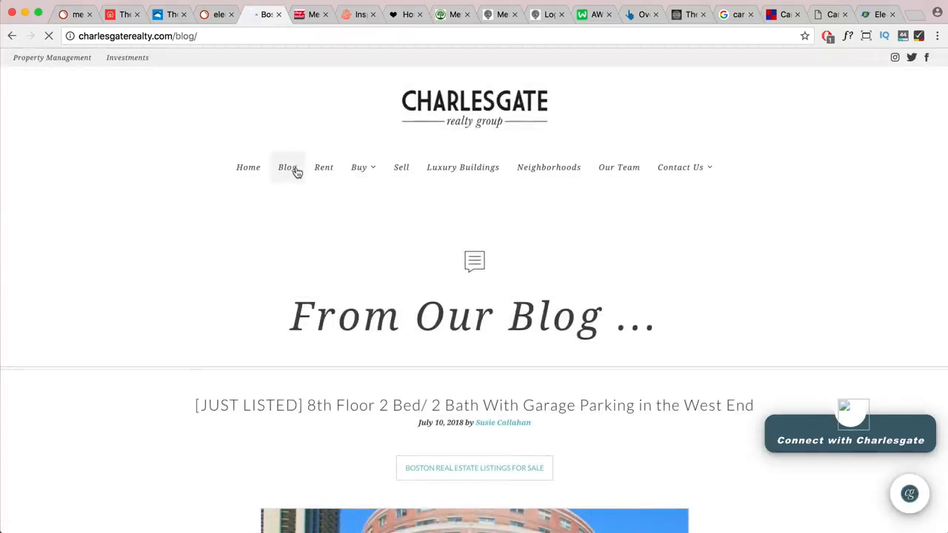
pyautogui.scroll(-4, 378, 239)
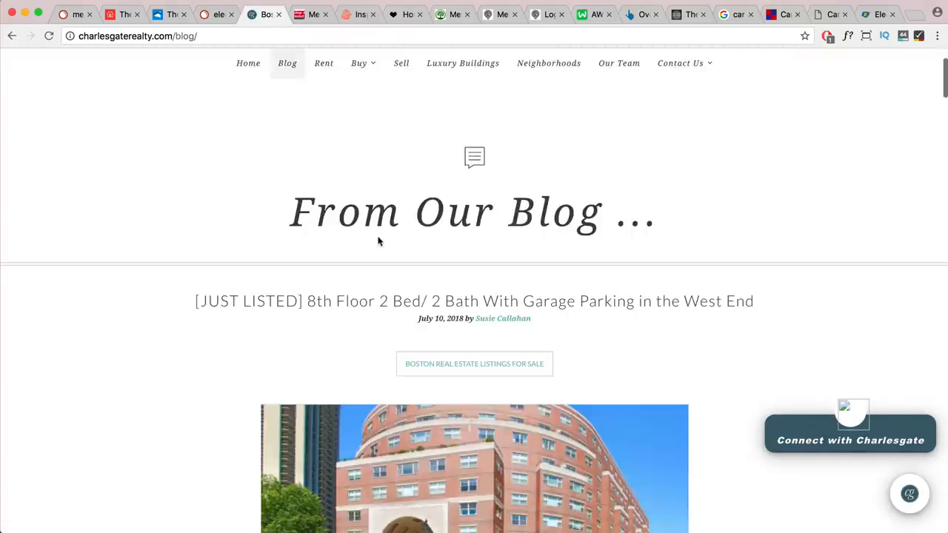
pyautogui.scroll(-12, 378, 241)
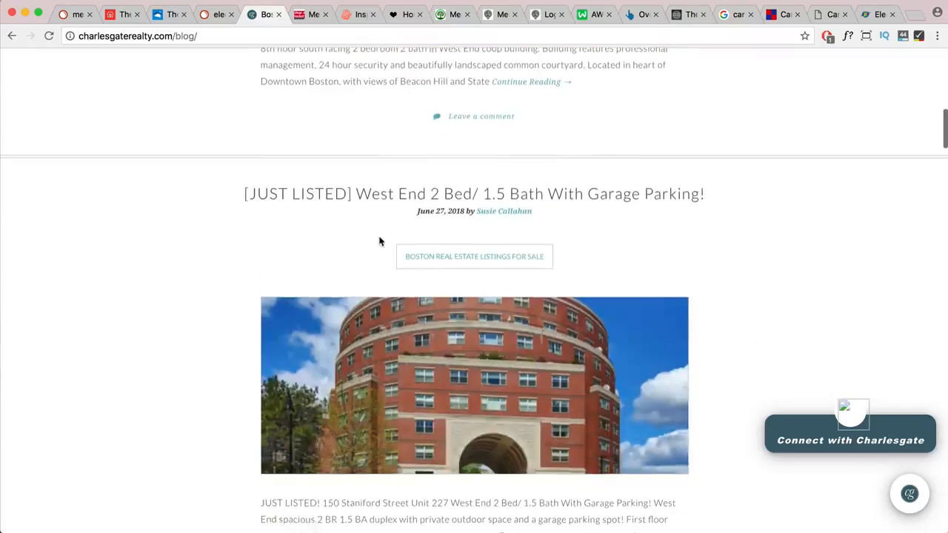
pyautogui.scroll(-12, 378, 240)
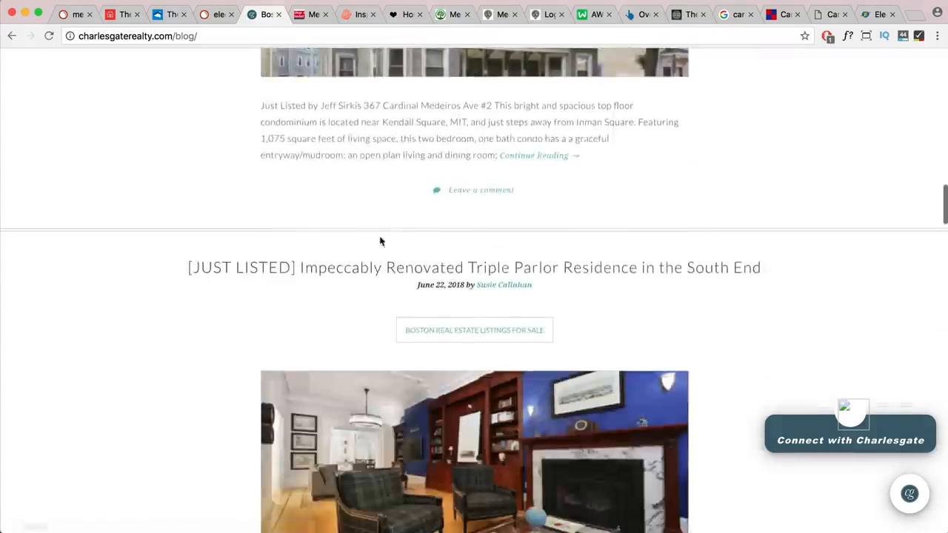
pyautogui.scroll(-3, 379, 237)
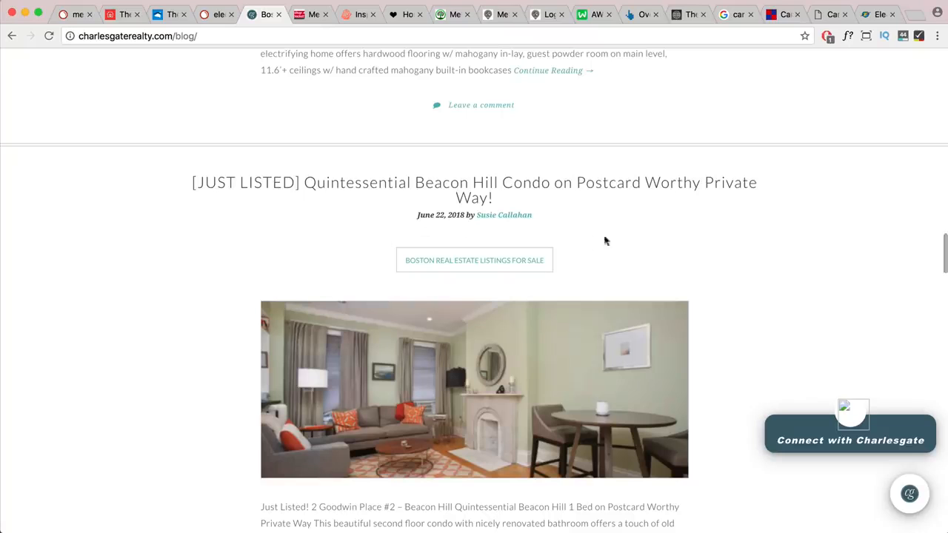
pyautogui.scroll(-10, 648, 235)
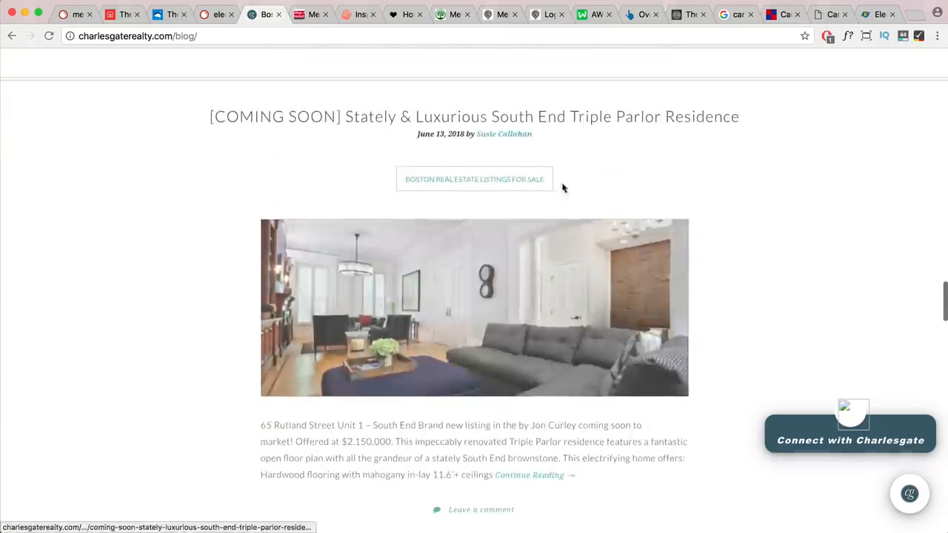
pyautogui.scroll(-3, 514, 143)
pyautogui.scroll(-15, 514, 144)
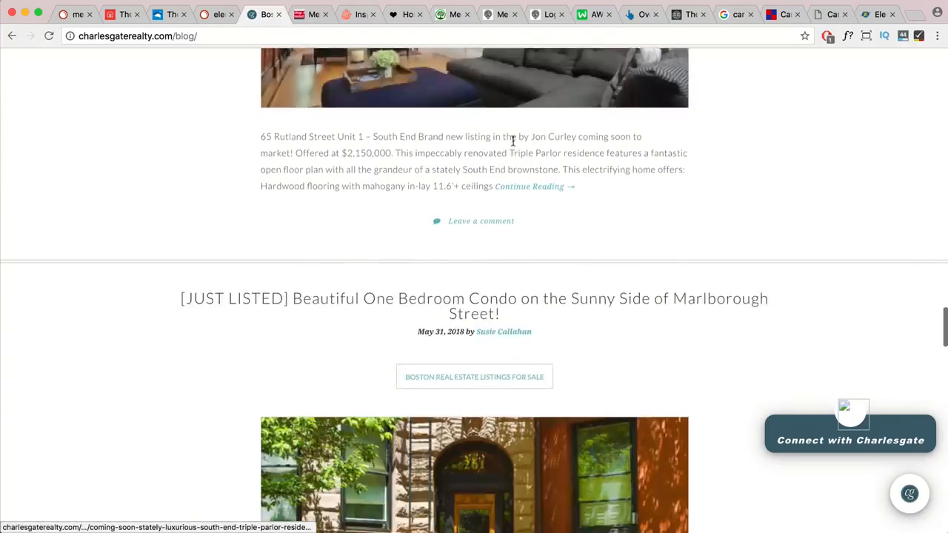
pyautogui.scroll(-18, 514, 147)
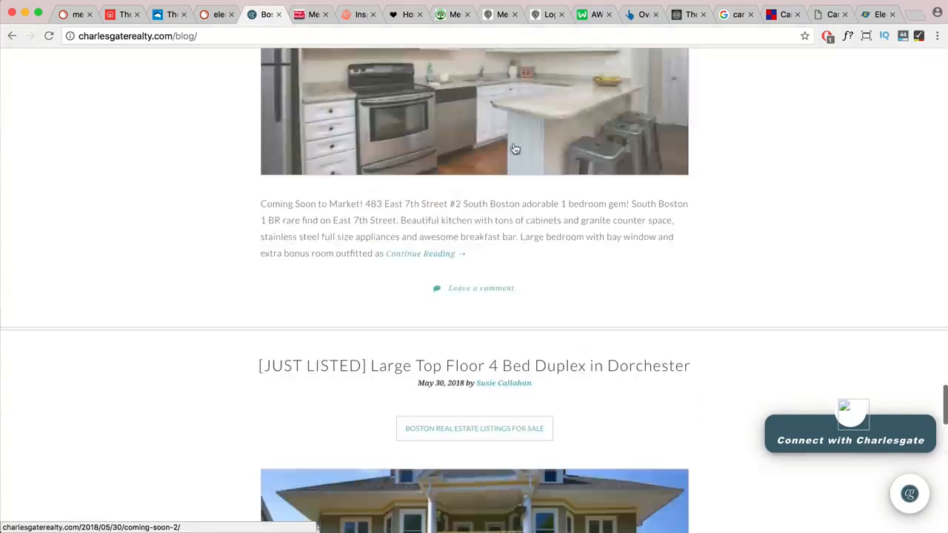
pyautogui.scroll(-5, 516, 160)
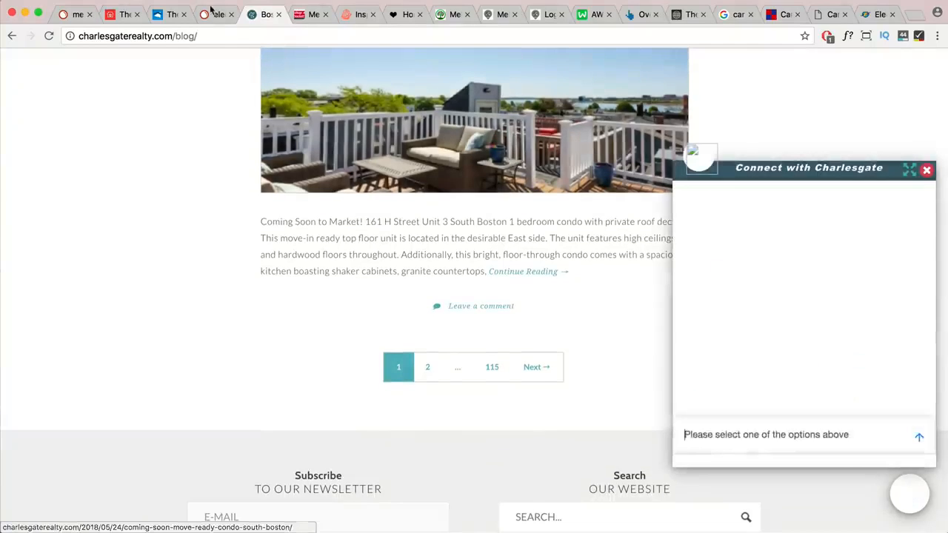
# Return to the electrodry.com.au Follow backlinks in SEMrush and browse the entries around the charlesgaterealty.com links.
pyautogui.hotkey('ctrl', 'shift', 'Tab')
pyautogui.scroll(1, 433, 357)
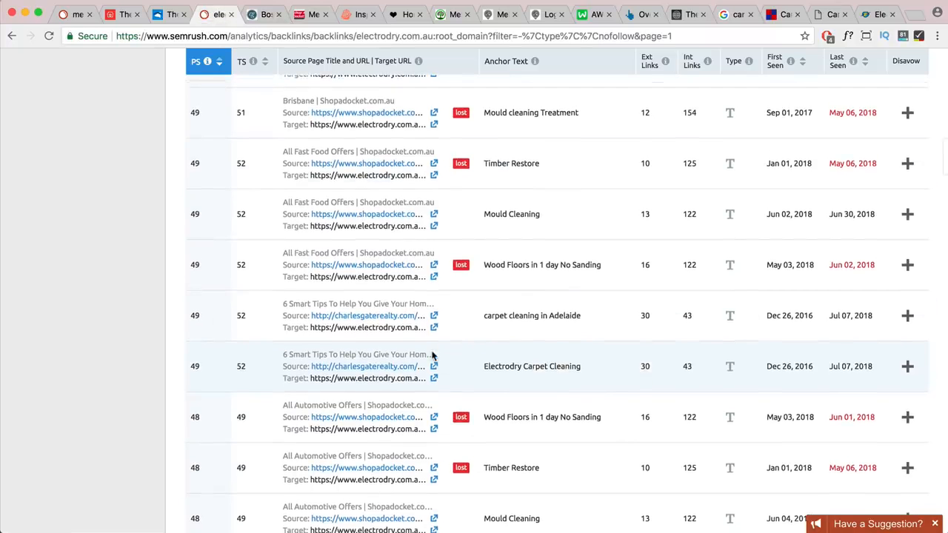
pyautogui.scroll(-3, 433, 356)
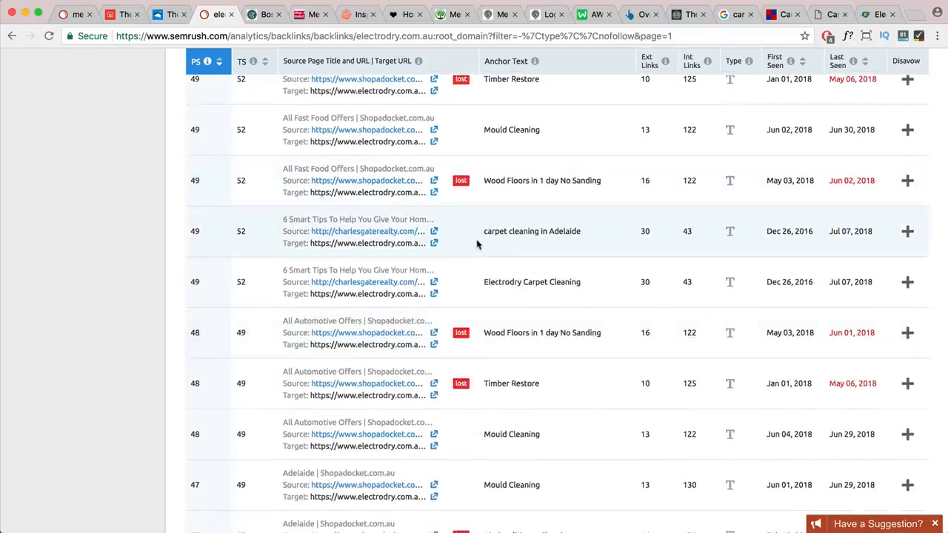
pyautogui.scroll(-3, 563, 243)
# Search Google in a new browser window for "travel" + "resource page".
pyautogui.press('super+n')
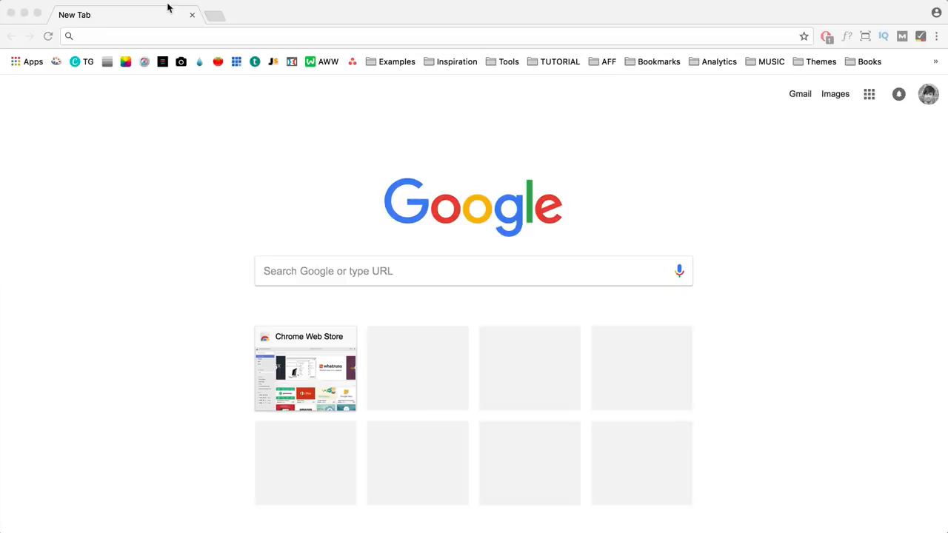
pyautogui.click(319, 272)
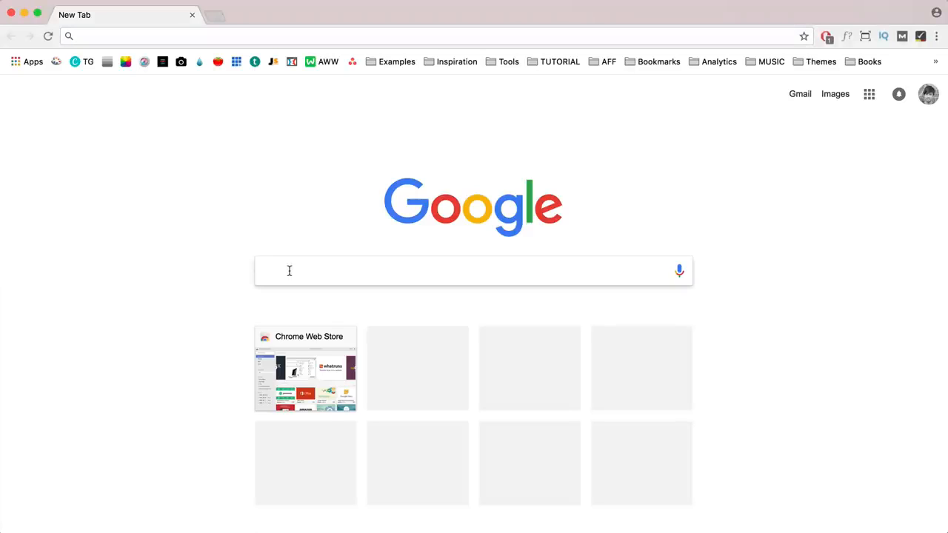
pyautogui.write('"')
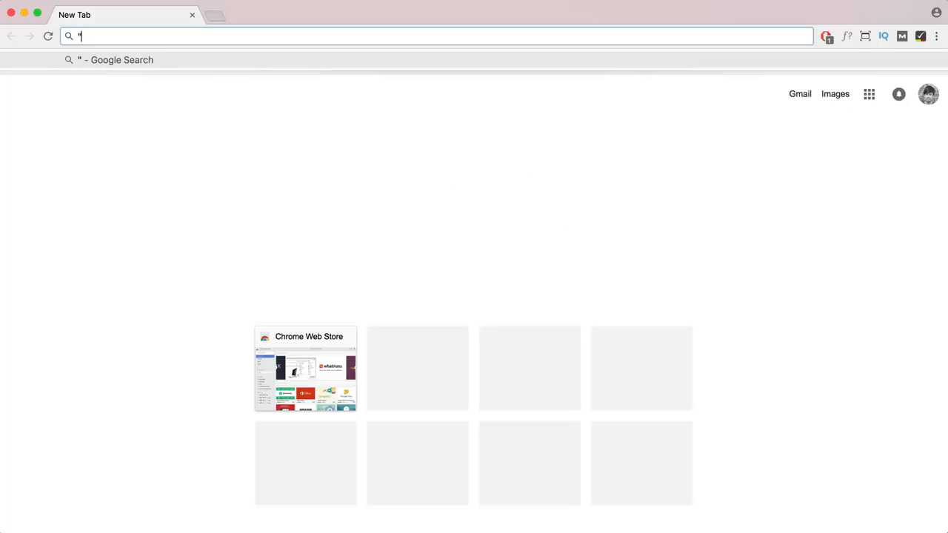
pyautogui.write('travel"')
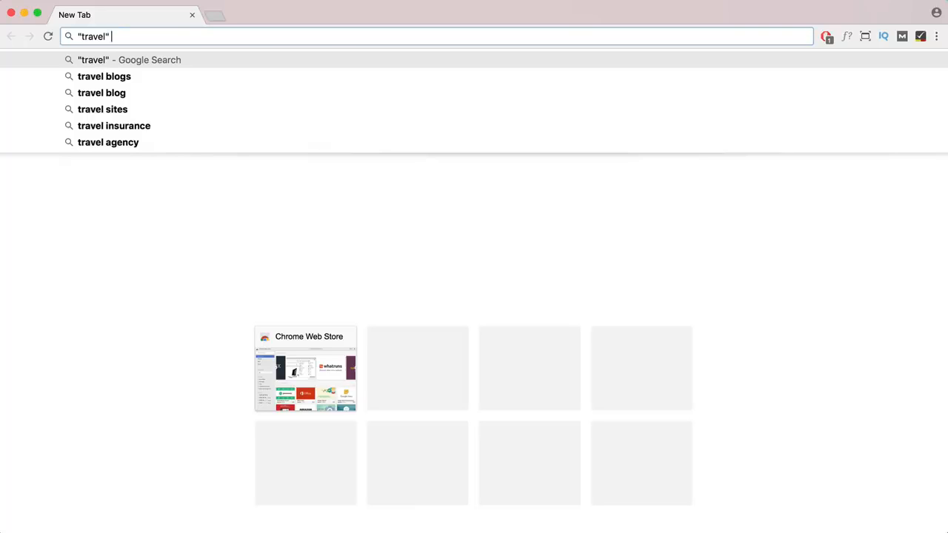
pyautogui.write('+')
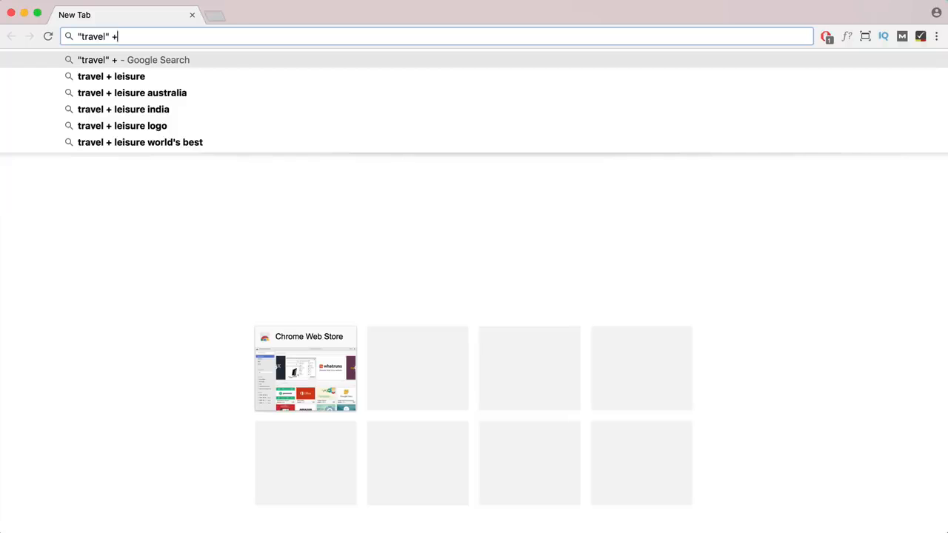
pyautogui.write(' "resource pa')
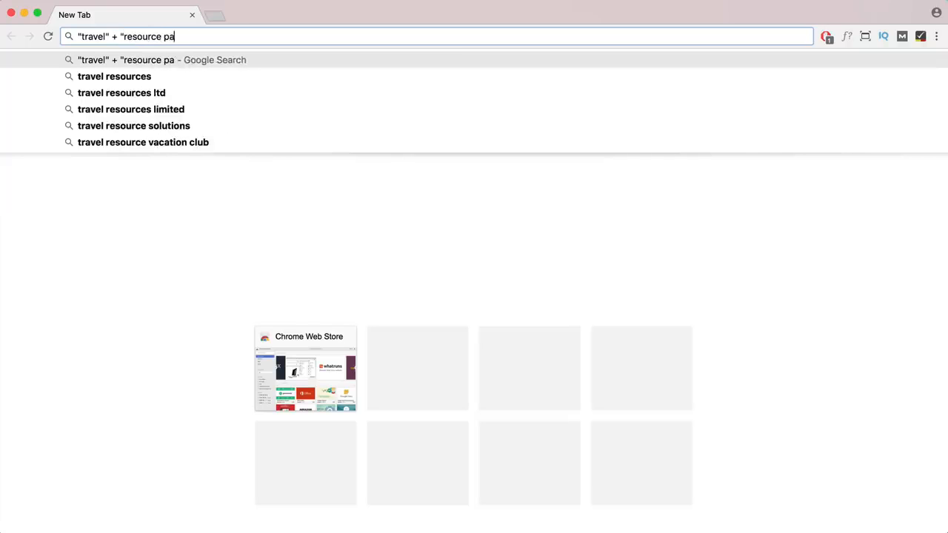
pyautogui.write('ge"')
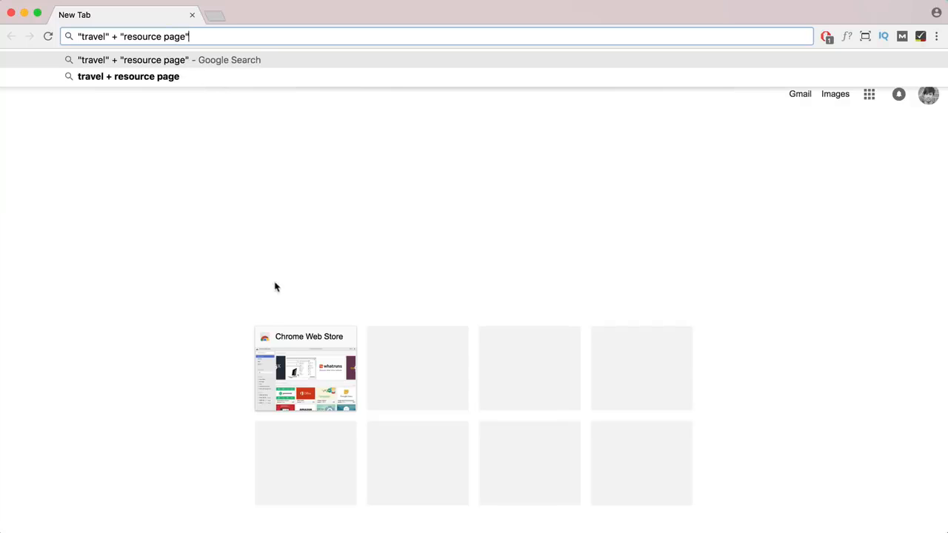
pyautogui.click(180, 62)
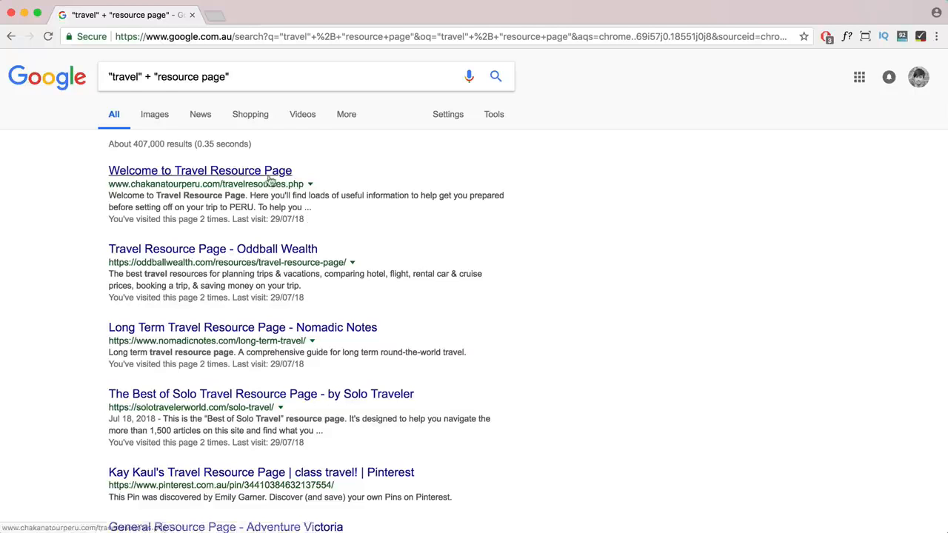
# Open the Chakana Tour Peru, Oddball Wealth, Nomadic Notes and Solo Traveler search results in separate new tabs.
pyautogui.rightClick(240, 179)
pyautogui.click(239, 179)
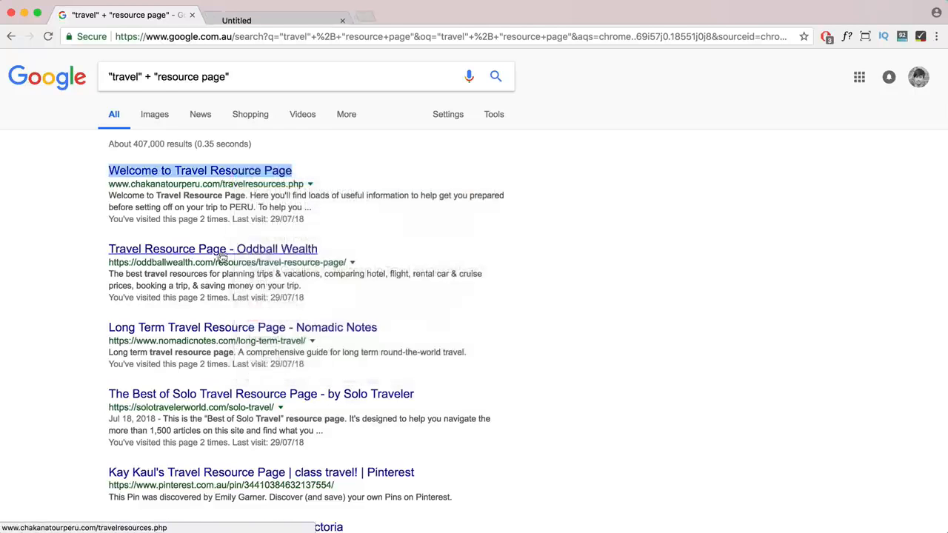
pyautogui.rightClick(228, 251)
pyautogui.click(229, 252)
pyautogui.scroll(-3, 232, 257)
pyautogui.scroll(-1, 233, 260)
pyautogui.rightClick(229, 219)
pyautogui.click(236, 229)
pyautogui.rightClick(248, 285)
pyautogui.click(252, 293)
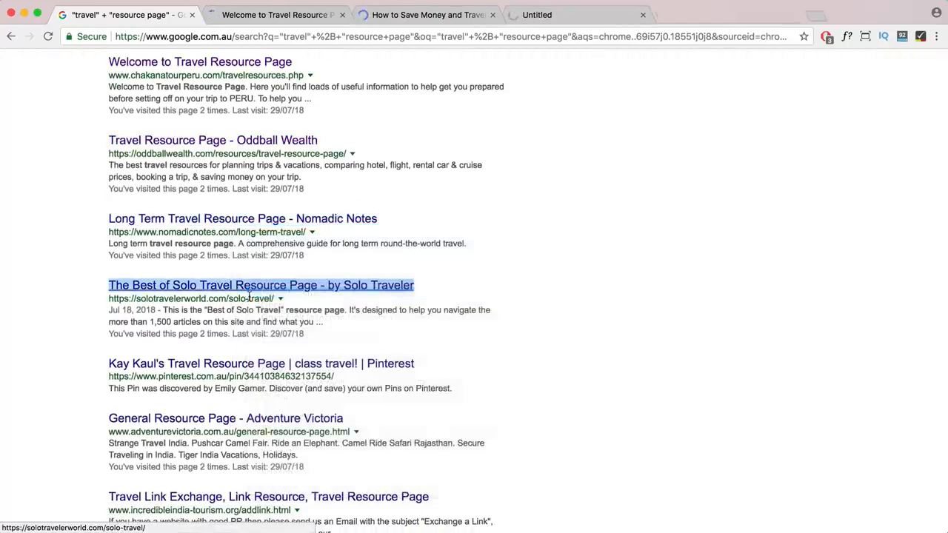
# Open the Adventure Victoria and incredibleindia-tourism.org search results in separate new tabs, leaving out the Pinterest result.
pyautogui.scroll(-2, 251, 296)
pyautogui.rightClick(256, 296)
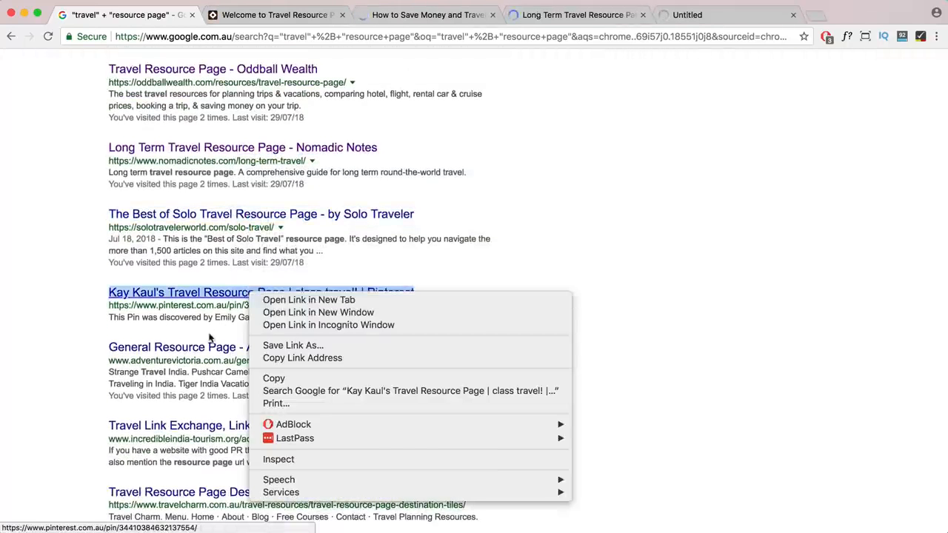
pyautogui.click(258, 300)
pyautogui.scroll(-2, 216, 271)
pyautogui.rightClick(215, 270)
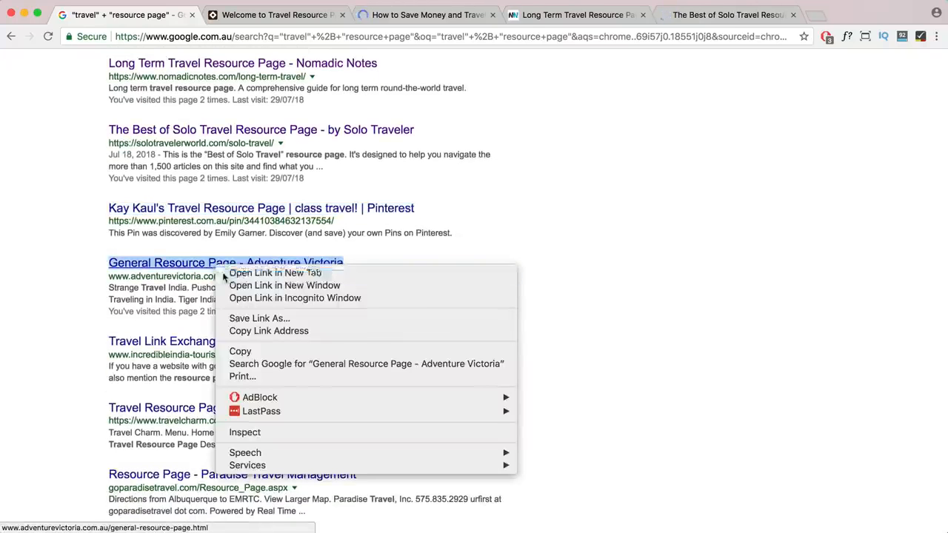
pyautogui.click(222, 272)
pyautogui.scroll(-2, 231, 296)
pyautogui.rightClick(234, 295)
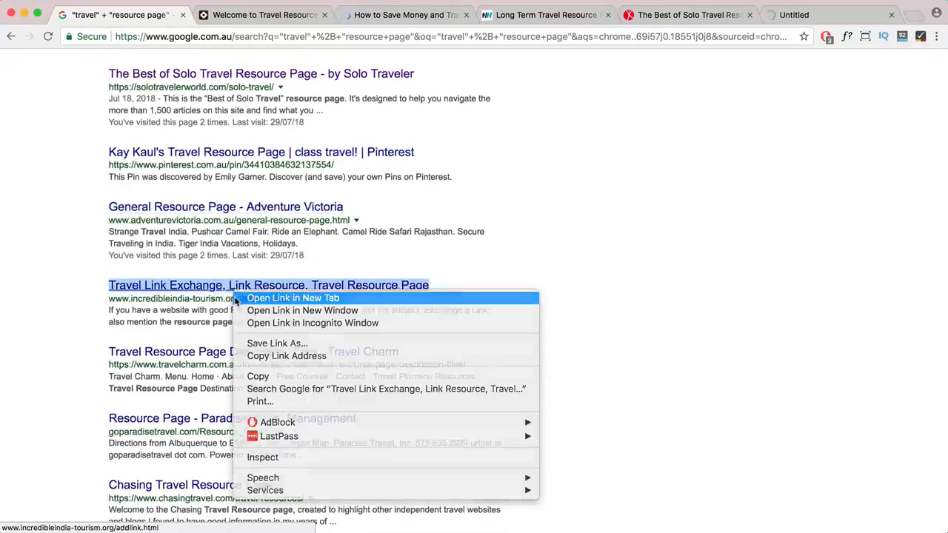
pyautogui.click(237, 299)
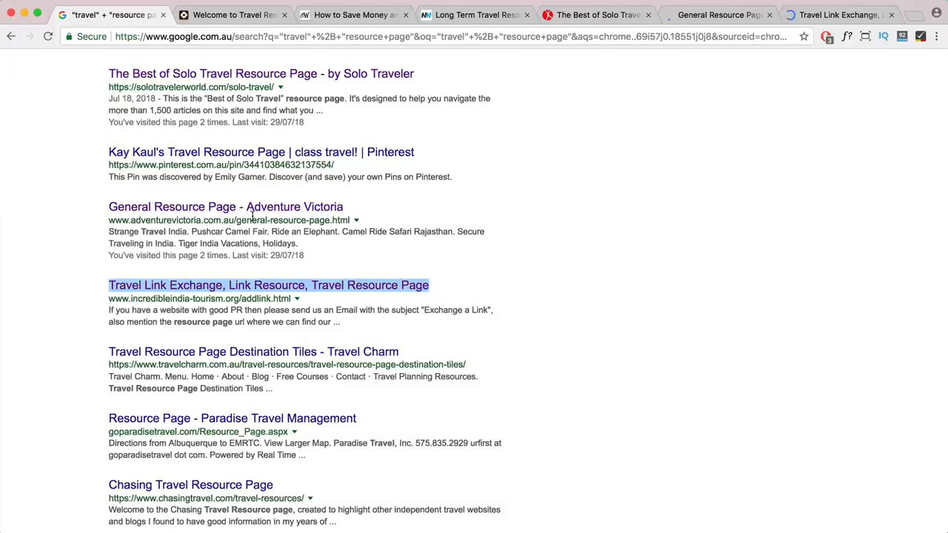
# Run the Check My Links extension on the Chakana Tour Peru, Oddball Wealth and Nomadic Notes pages.
pyautogui.click(232, 14)
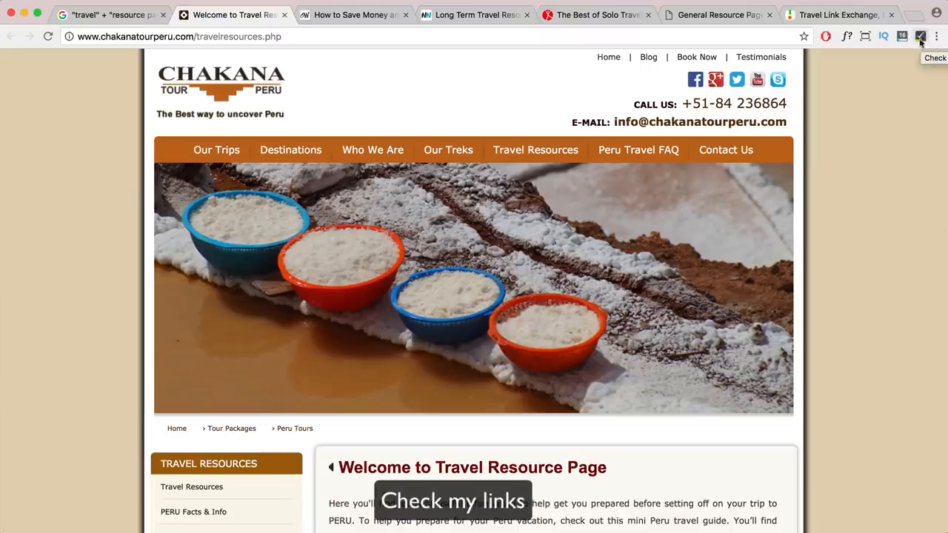
pyautogui.click(921, 40)
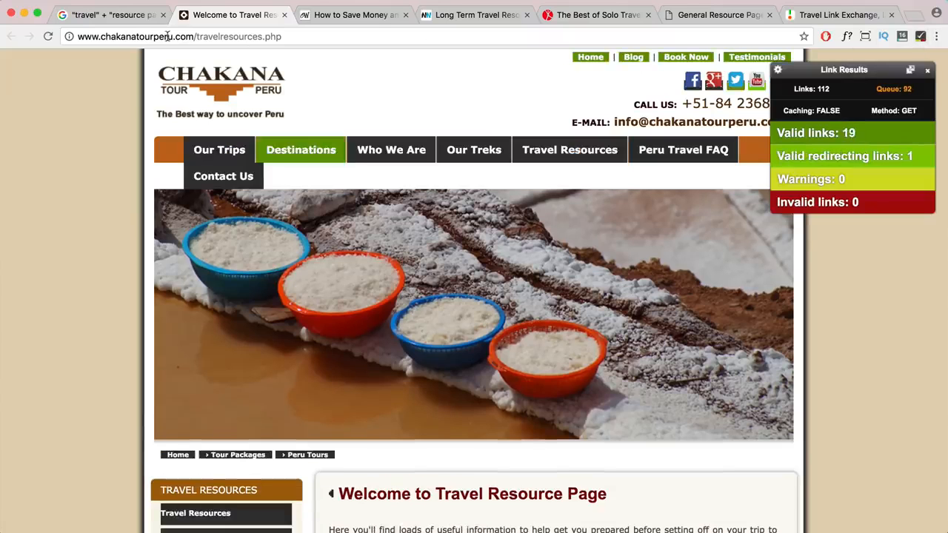
pyautogui.click(377, 17)
pyautogui.click(920, 37)
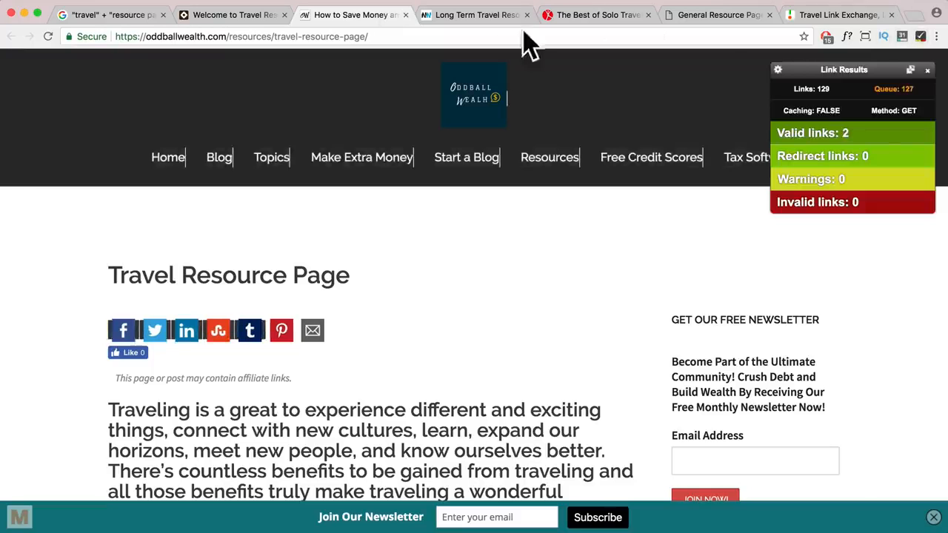
pyautogui.hotkey('ctrl', 'Tab')
pyautogui.click(920, 37)
# Run the Check My Links extension on the Solo Traveler, Adventure Victoria and Incredible India Tourism pages.
pyautogui.hotkey('ctrl', 'Tab')
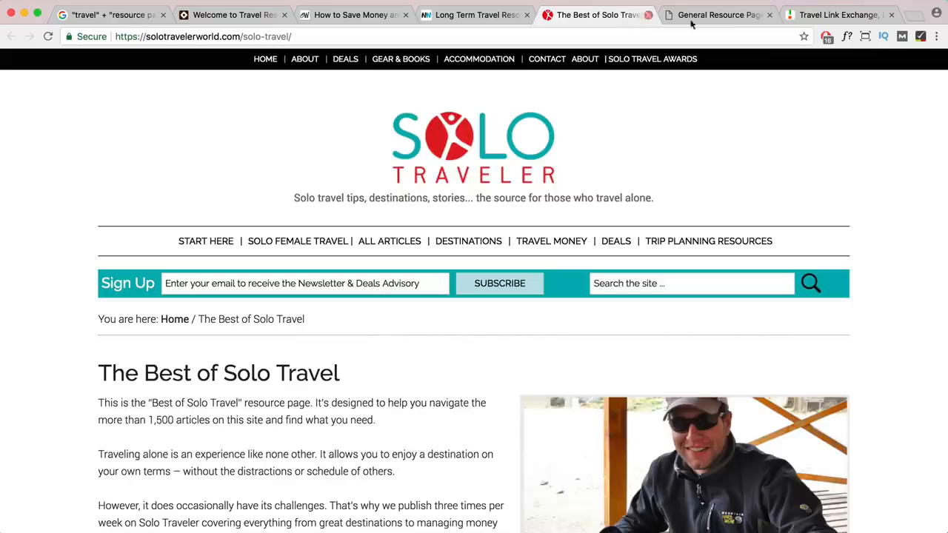
pyautogui.click(921, 37)
pyautogui.hotkey('ctrl', 'Tab')
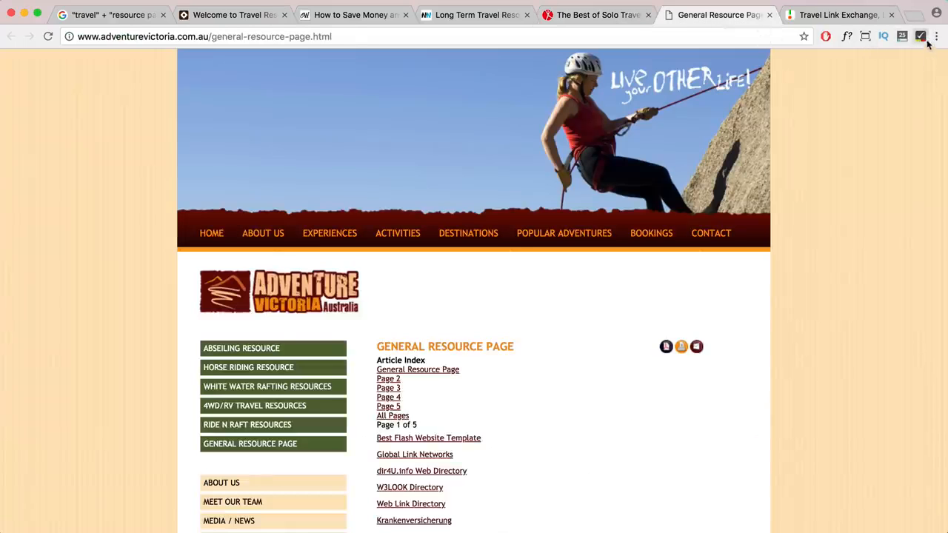
pyautogui.click(920, 37)
pyautogui.click(862, 20)
pyautogui.click(921, 37)
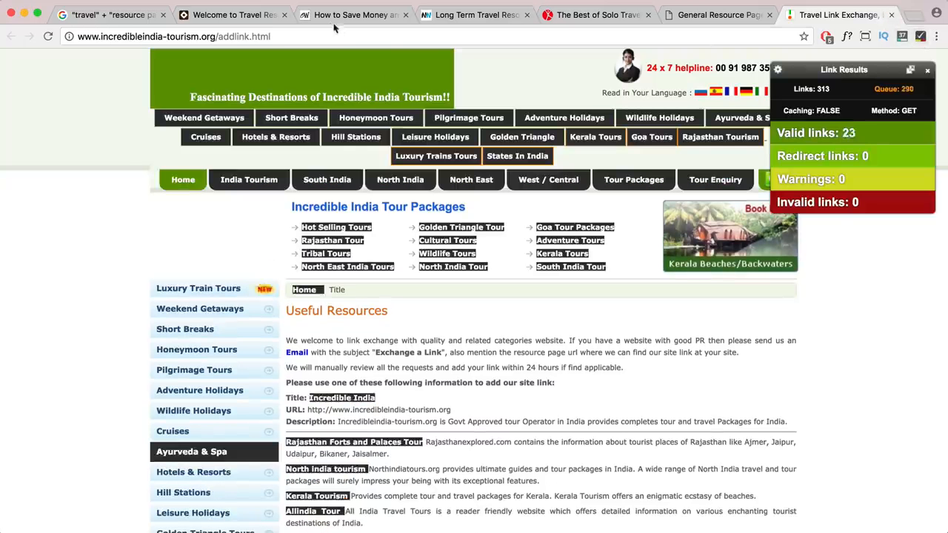
# Return to the Chakana Tour Peru page and examine its checked links from the header down to the footer.
pyautogui.click(253, 20)
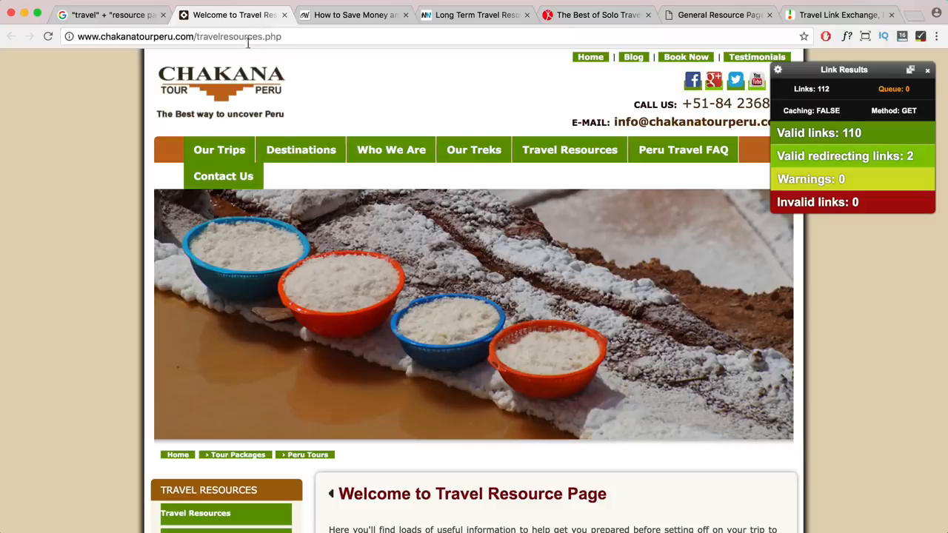
pyautogui.scroll(-2, 280, 127)
pyautogui.scroll(-7, 280, 127)
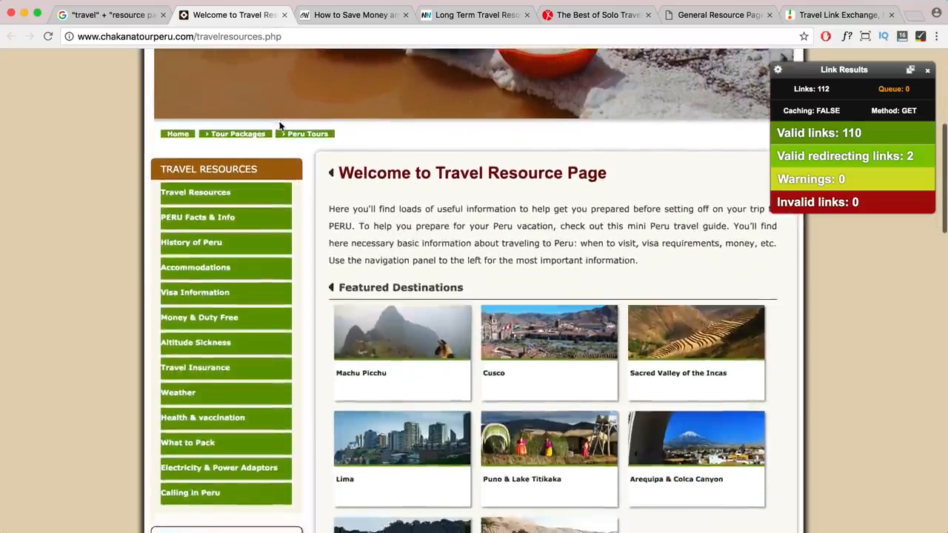
pyautogui.scroll(-5, 280, 127)
pyautogui.scroll(13, 280, 127)
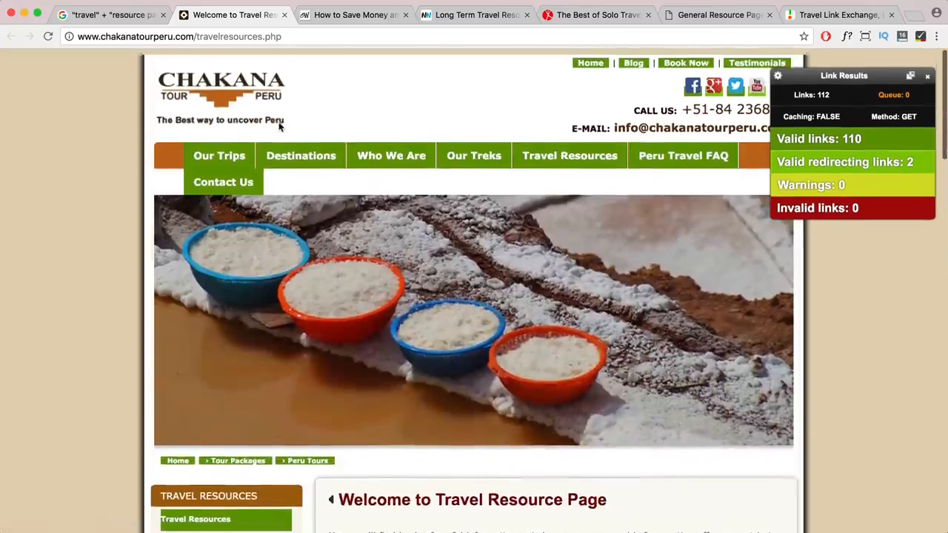
pyautogui.scroll(-5, 276, 127)
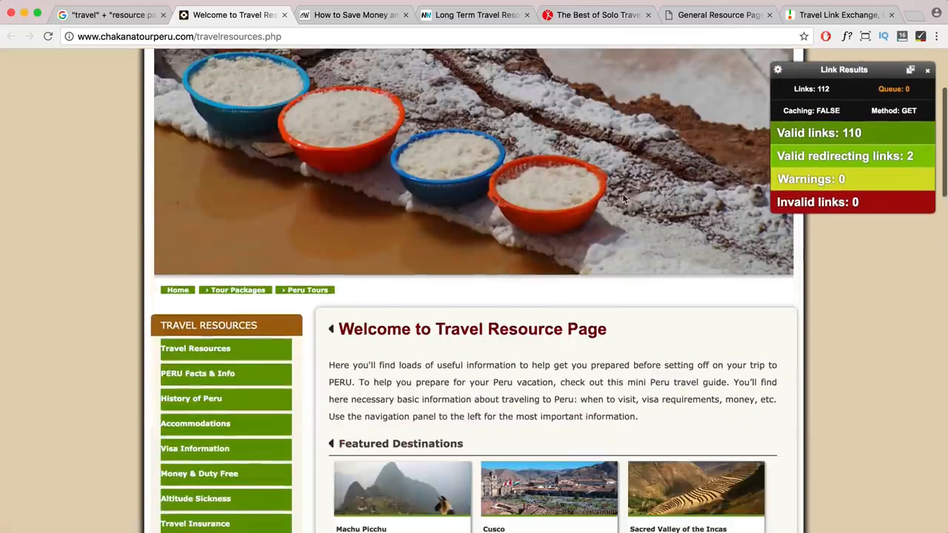
pyautogui.scroll(-4, 458, 320)
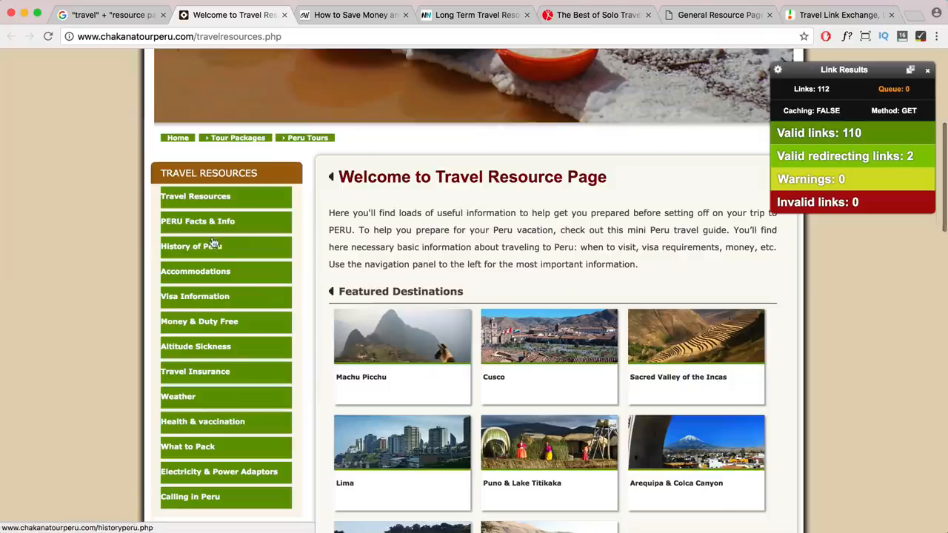
pyautogui.scroll(-3, 246, 257)
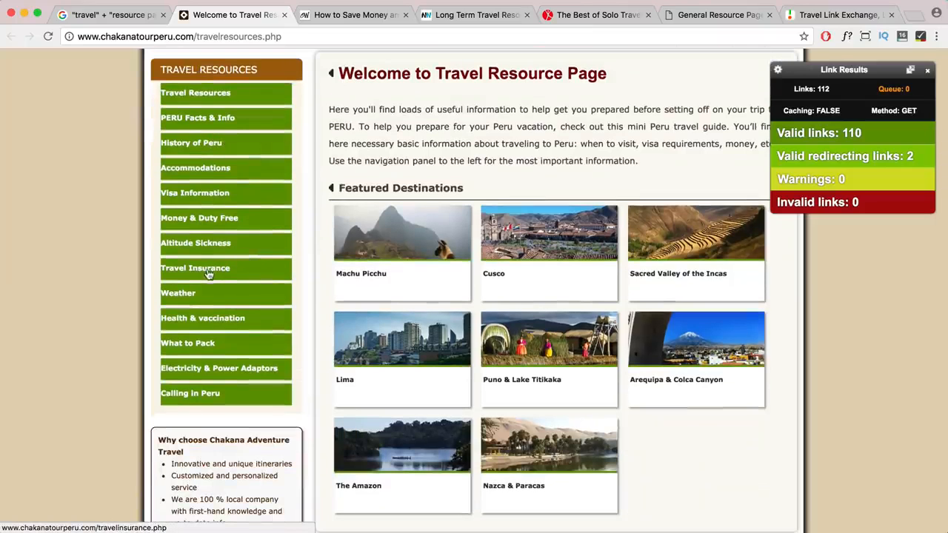
pyautogui.scroll(-3, 212, 272)
pyautogui.scroll(-20, 552, 345)
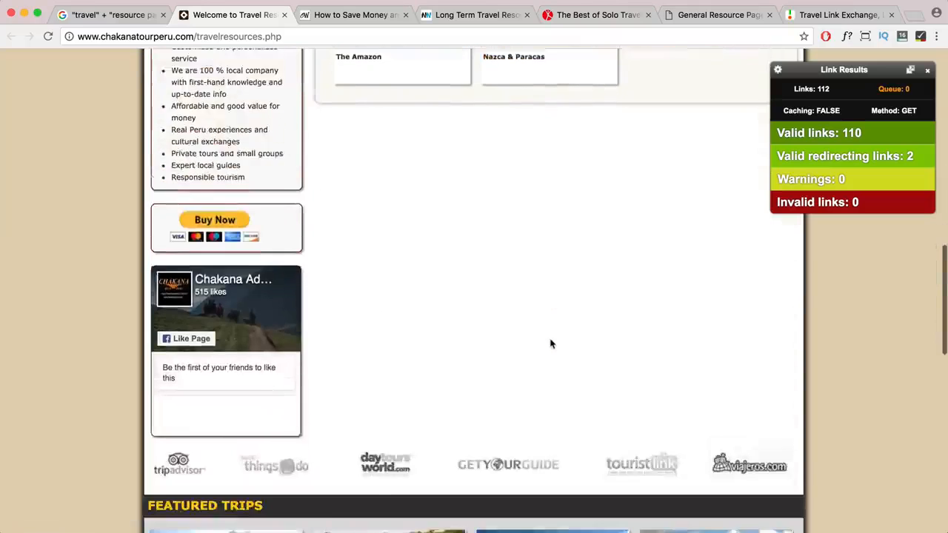
pyautogui.scroll(-5, 550, 345)
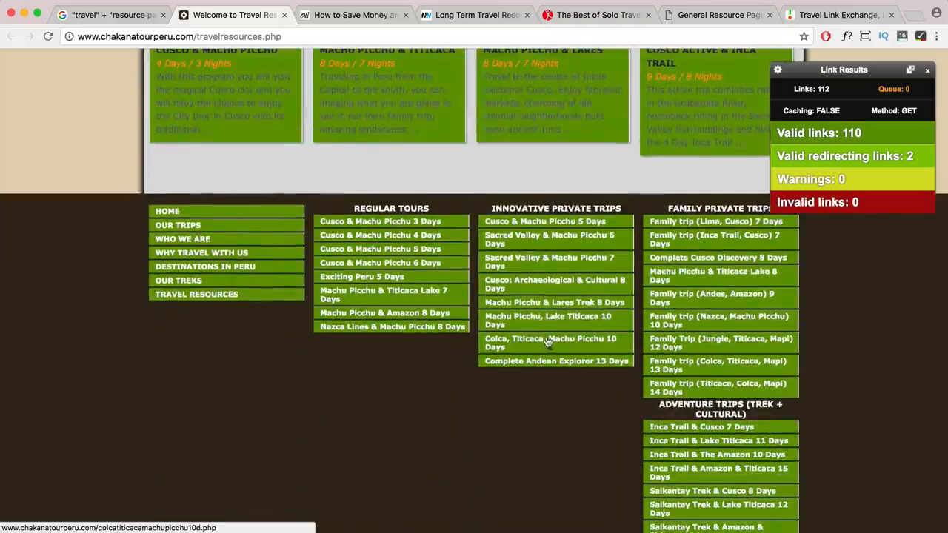
# Highlight the invalid links entry in the Chakana Tour Peru link results and close that page's tab.
pyautogui.moveTo(861, 203); pyautogui.dragTo(794, 203)
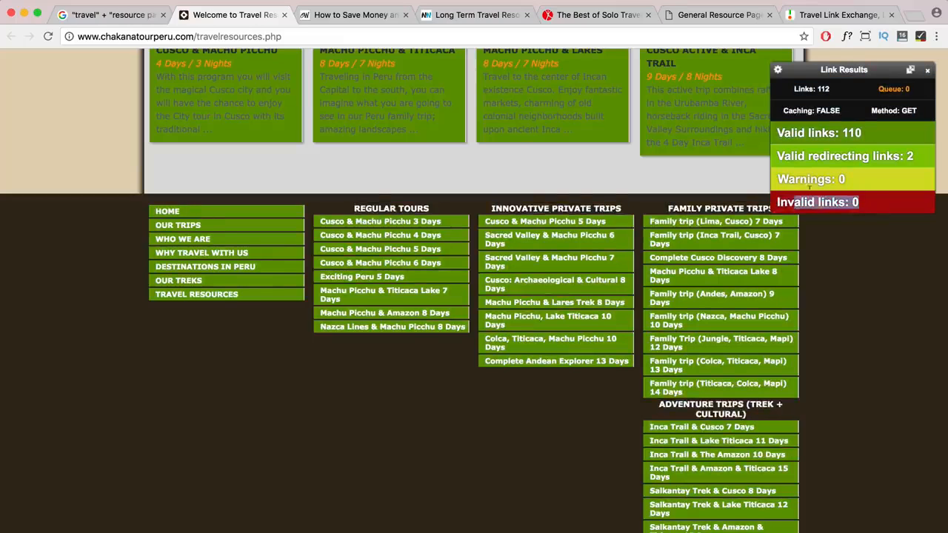
pyautogui.click(785, 132)
pyautogui.click(284, 16)
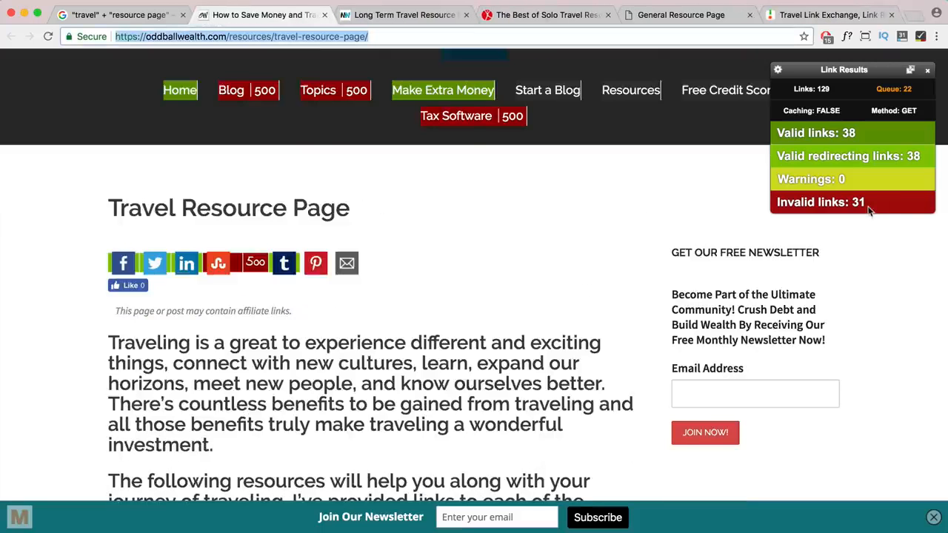
# Examine the checked links on the Oddball Wealth travel resource page from the introduction to the full-service booking and airport parking sections.
pyautogui.scroll(-5, 605, 260)
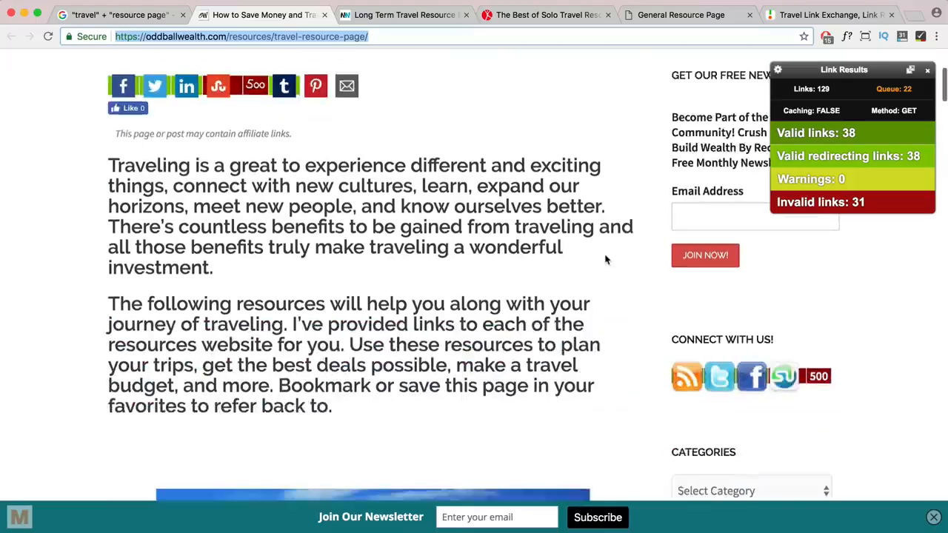
pyautogui.scroll(-3, 605, 260)
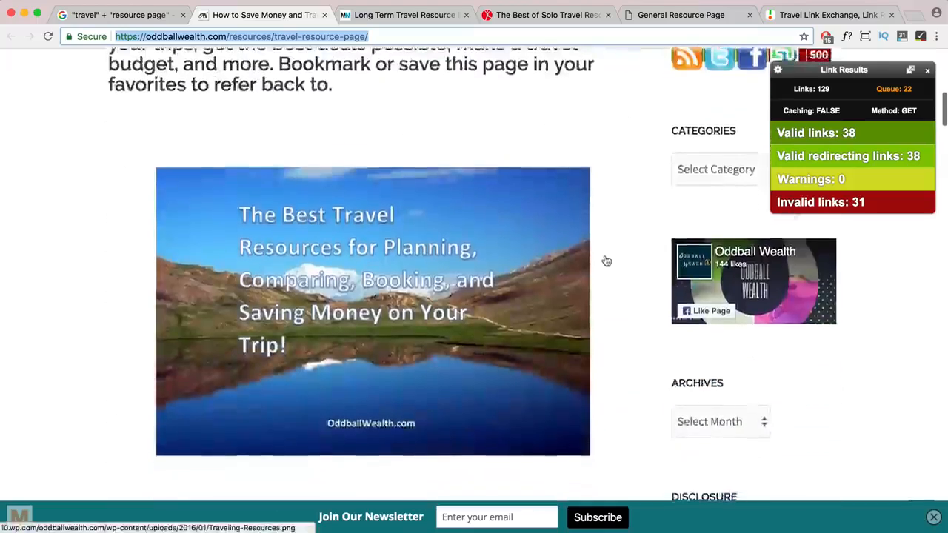
pyautogui.scroll(-5, 606, 261)
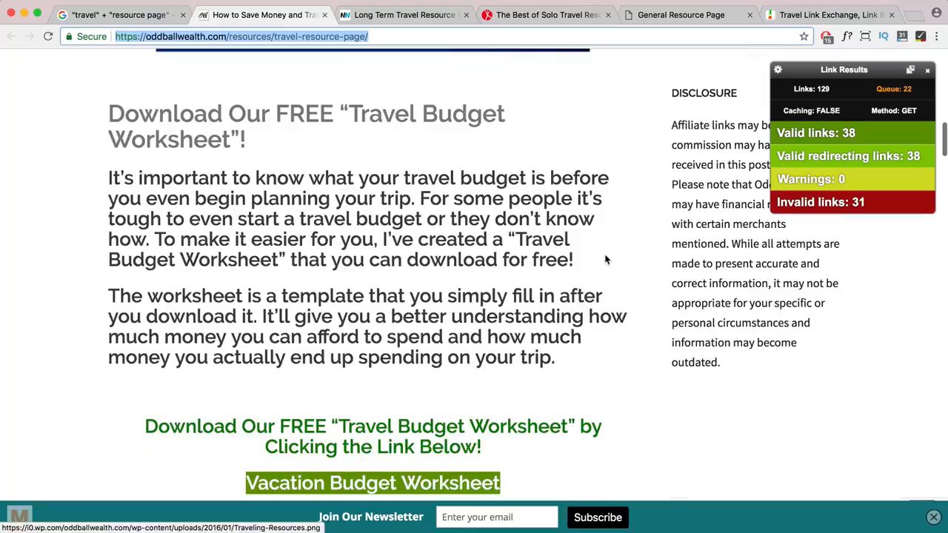
pyautogui.scroll(-3, 606, 259)
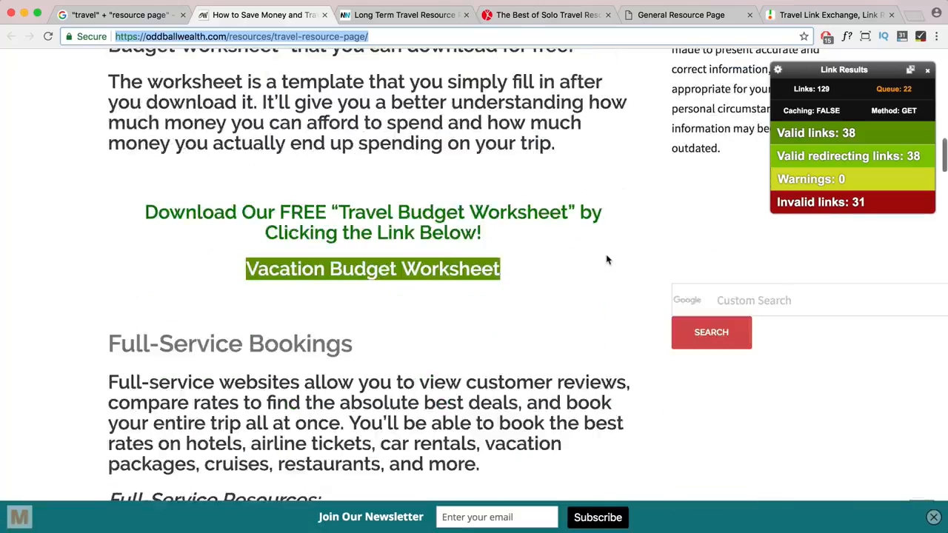
pyautogui.scroll(-3, 606, 260)
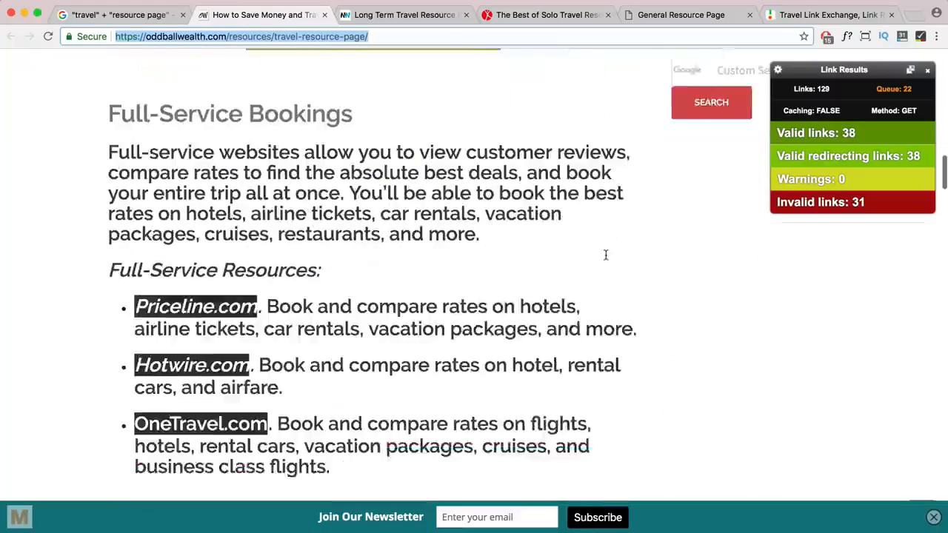
pyautogui.scroll(-2, 606, 260)
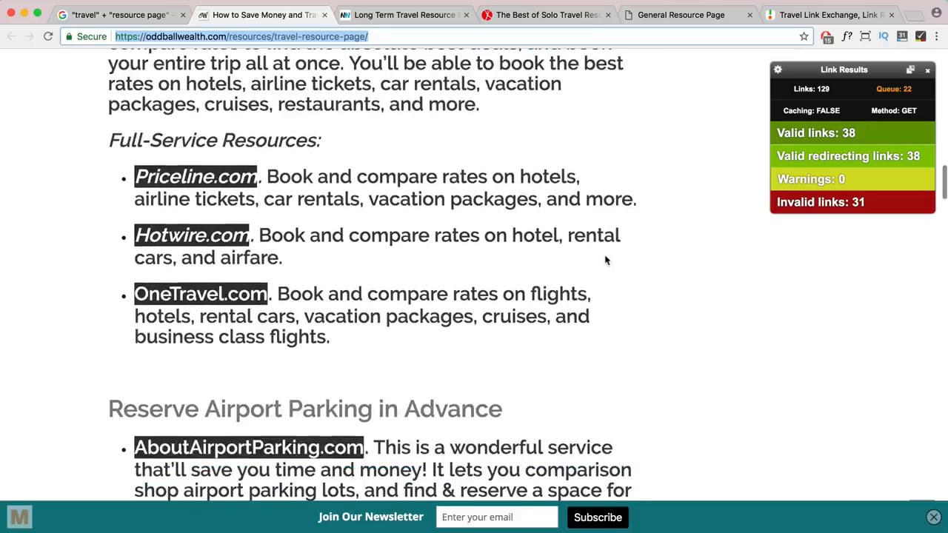
pyautogui.scroll(-3, 606, 258)
pyautogui.scroll(3, 606, 257)
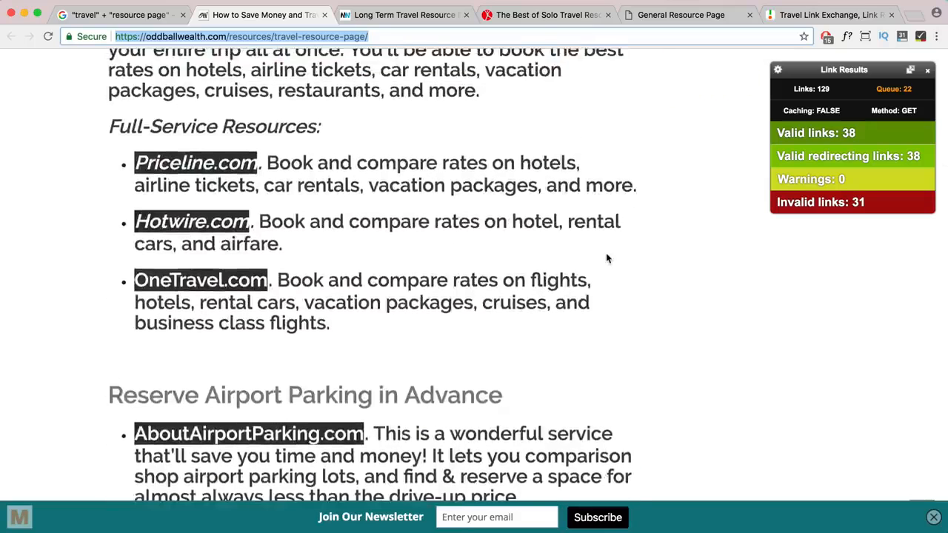
pyautogui.scroll(2, 606, 258)
# Check the travel insurance and hotel links on the Oddball Wealth page for broken ones and close that page's tab.
pyautogui.scroll(-9, 605, 257)
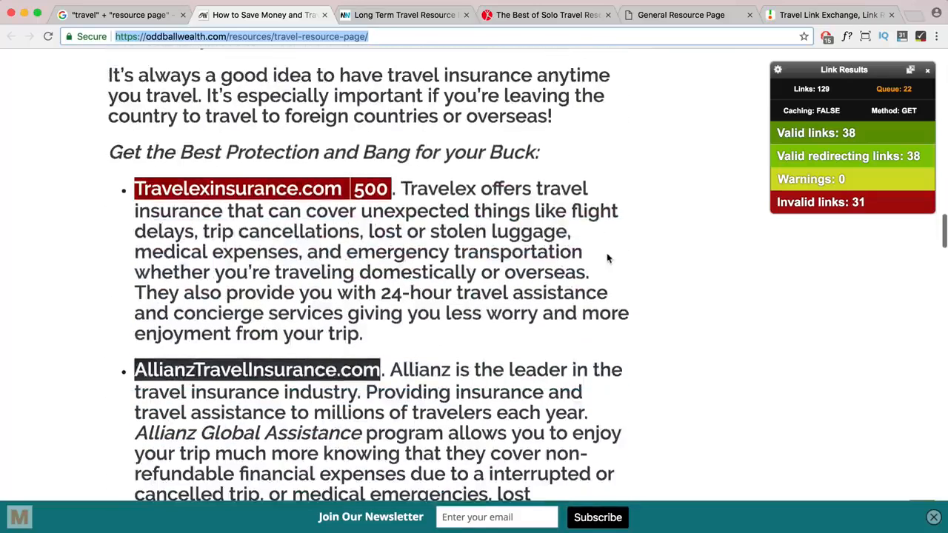
pyautogui.scroll(-1, 606, 258)
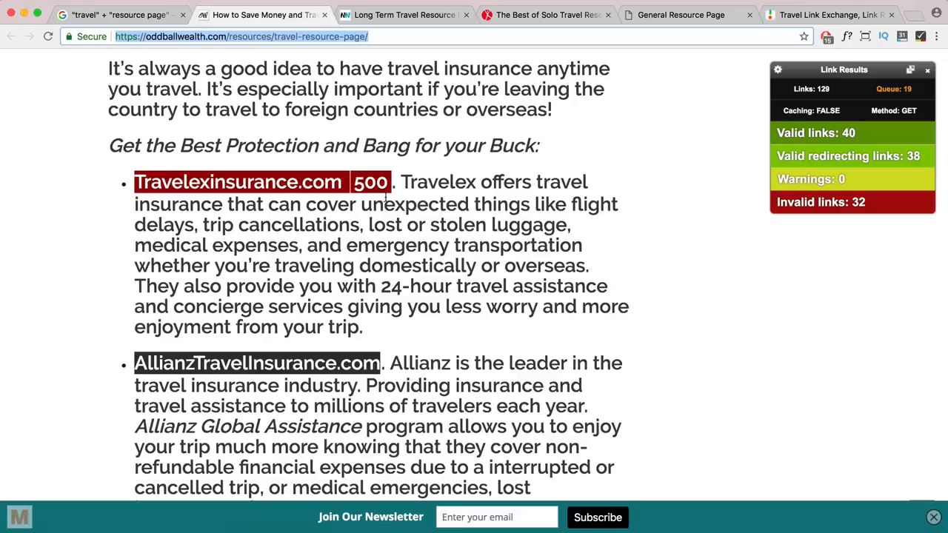
pyautogui.scroll(1, 385, 200)
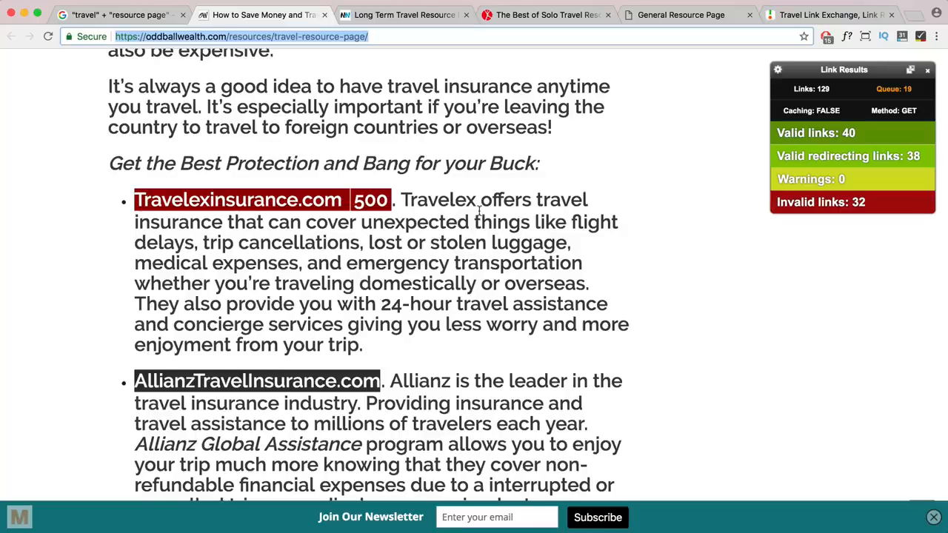
pyautogui.scroll(-10, 403, 283)
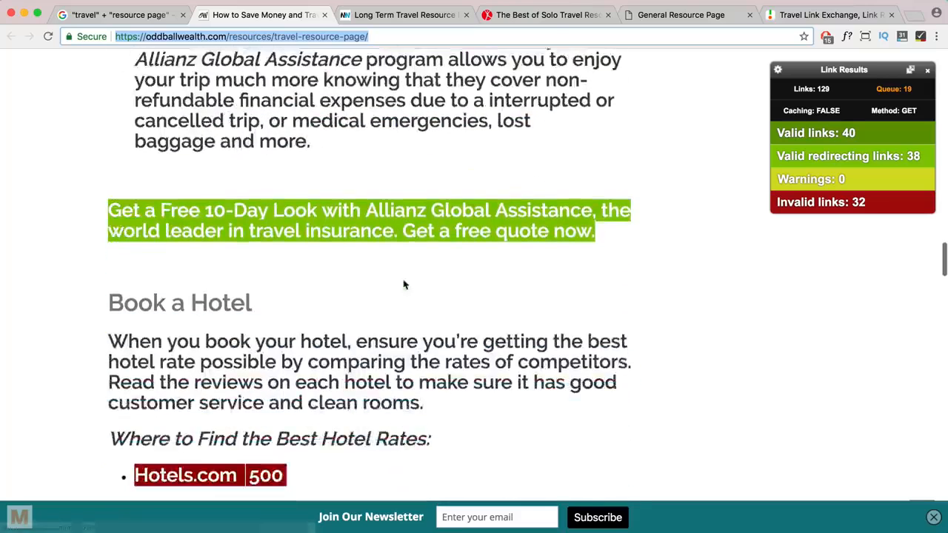
pyautogui.scroll(-3, 406, 283)
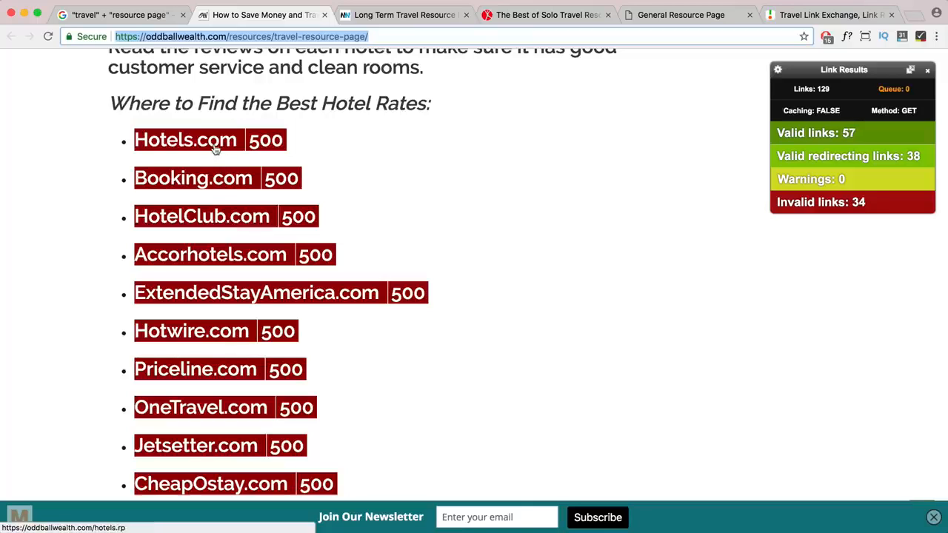
pyautogui.click(323, 15)
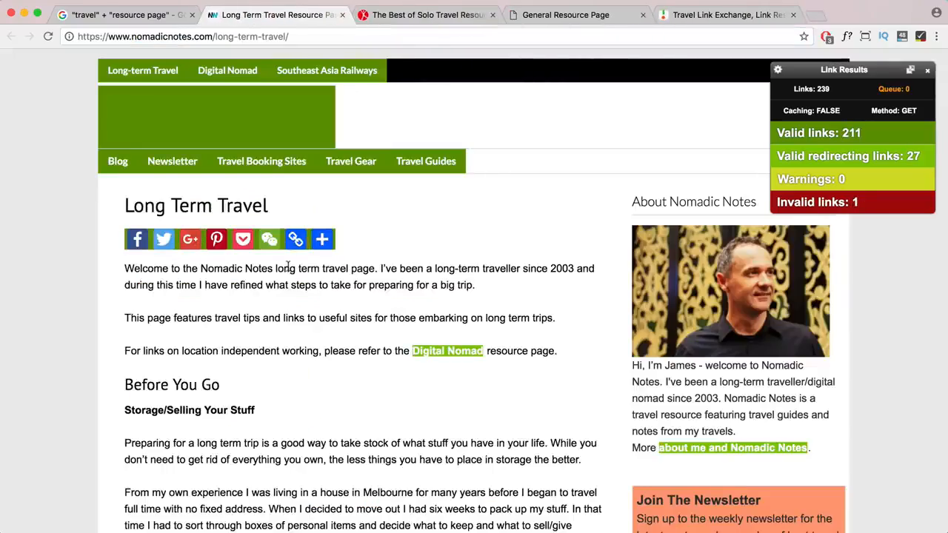
# Find the broken Visa Mapper link on the Nomadic Notes page and highlight the Visas heading and the text describing the link.
pyautogui.scroll(-15, 288, 268)
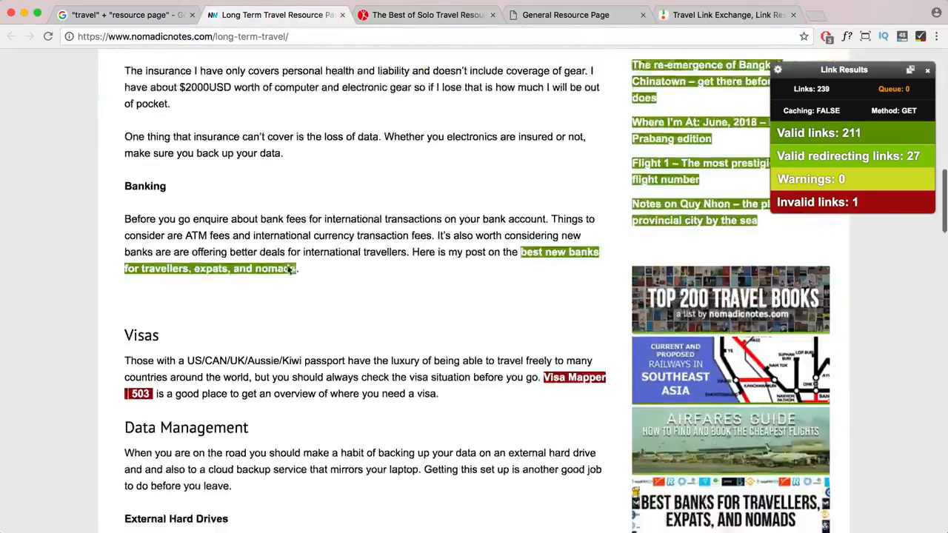
pyautogui.scroll(-2, 287, 271)
pyautogui.moveTo(124, 265)
pyautogui.mouseDown()
pyautogui.moveTo(180, 268)
pyautogui.moveTo(125, 263)
pyautogui.mouseUp()
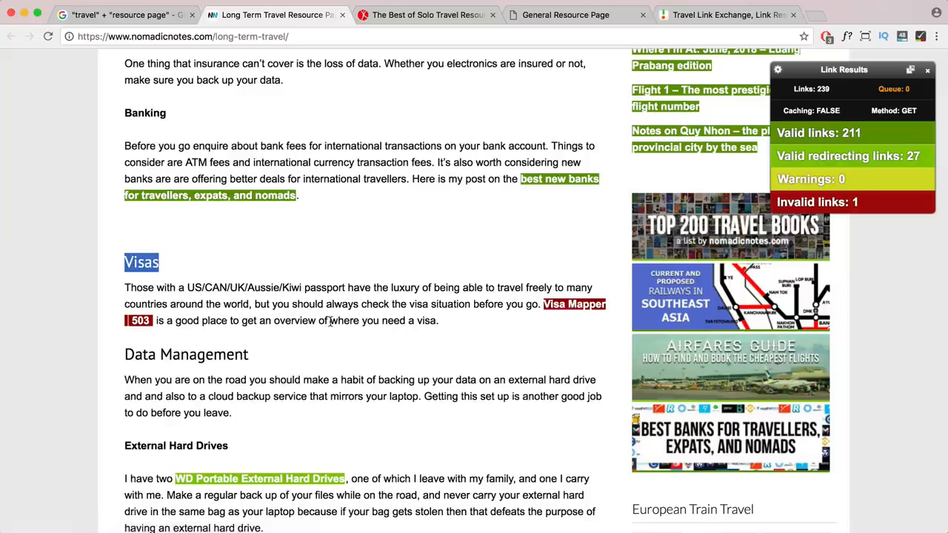
pyautogui.moveTo(330, 320); pyautogui.dragTo(442, 326)
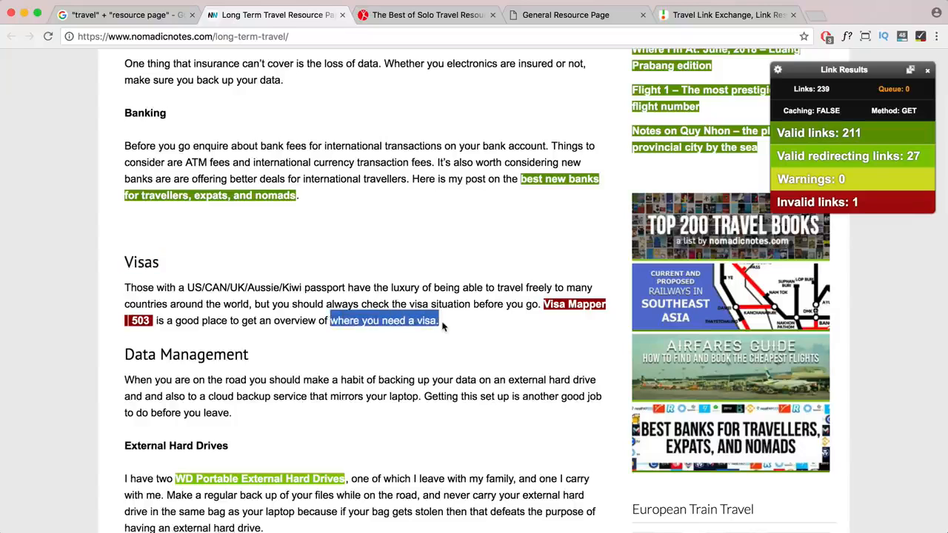
pyautogui.click(442, 326)
pyautogui.moveTo(457, 326); pyautogui.dragTo(167, 320)
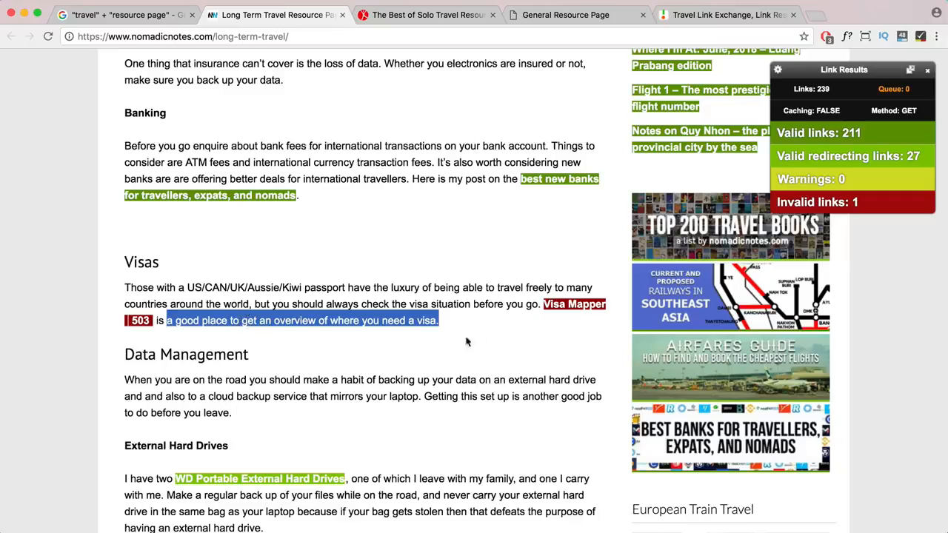
# Highlight the site owner's first name in the About Nomadic Notes section and return to the Visas section.
pyautogui.scroll(20, 464, 346)
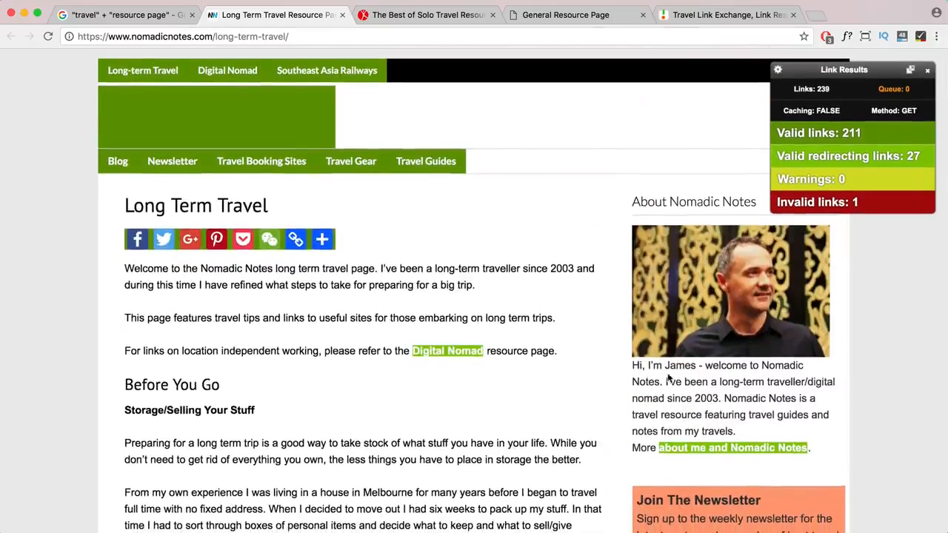
pyautogui.moveTo(665, 364); pyautogui.dragTo(697, 366)
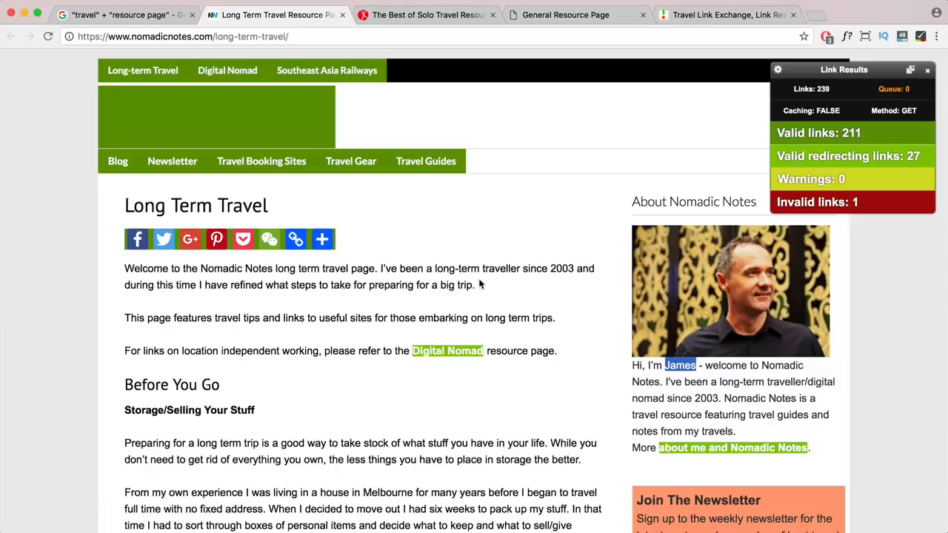
pyautogui.scroll(-20, 479, 282)
pyautogui.scroll(5, 480, 282)
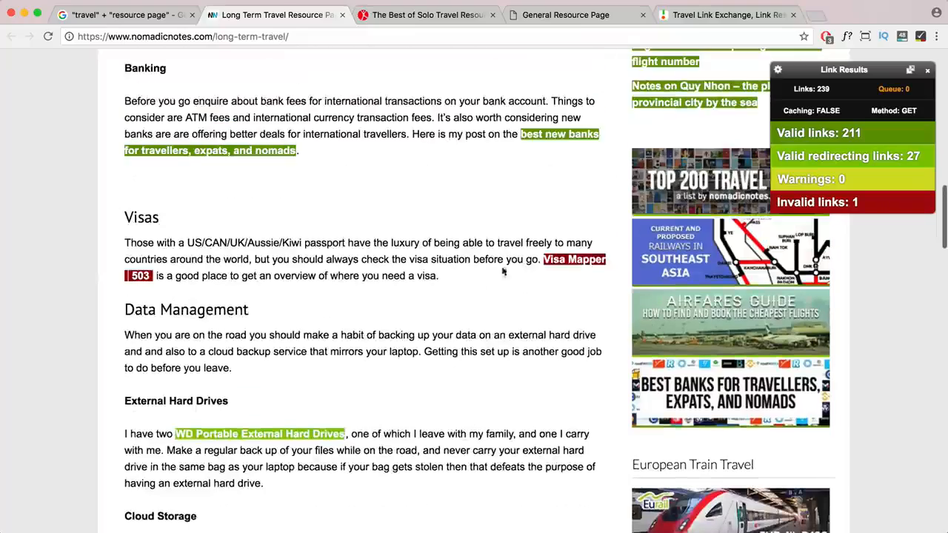
# Open the Visa Mapper link in a new tab, highlight the error heading there, and return to the Nomadic Notes page.
pyautogui.rightClick(564, 265)
pyautogui.click(633, 294)
pyautogui.click(366, 21)
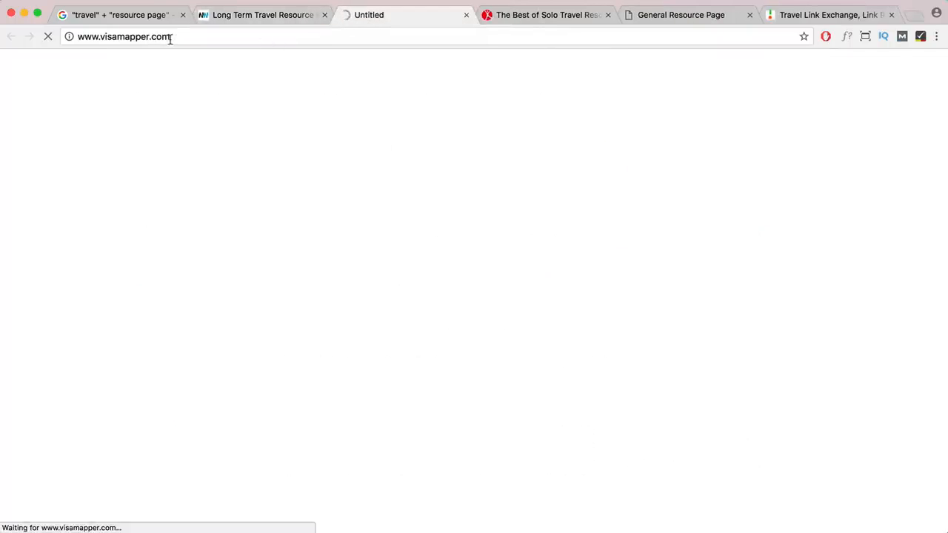
pyautogui.moveTo(239, 77); pyautogui.dragTo(5, 74)
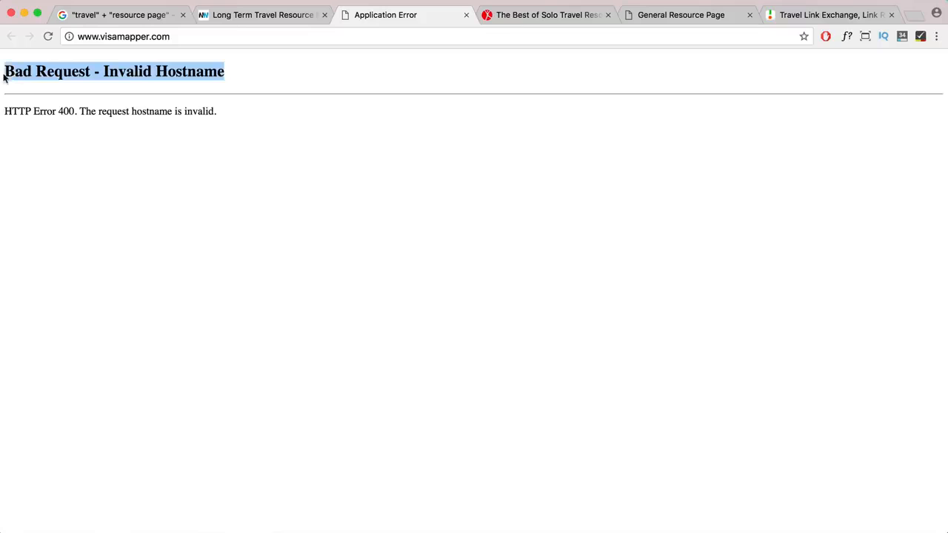
pyautogui.click(238, 23)
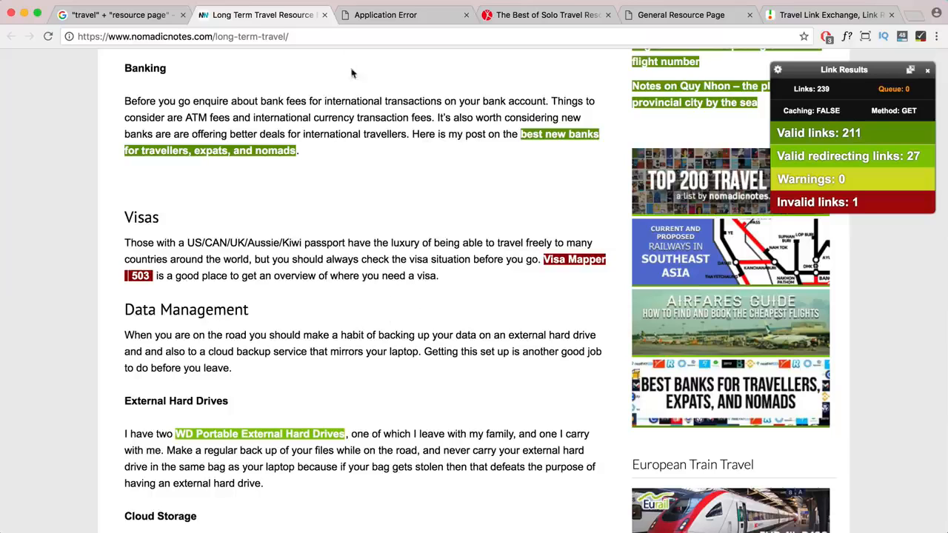
# Close the tabs of the Nomadic Notes page, the Visa Mapper site and the Solo Traveler page.
pyautogui.click(323, 15)
pyautogui.click(324, 15)
pyautogui.scroll(-10, 304, 282)
pyautogui.click(343, 15)
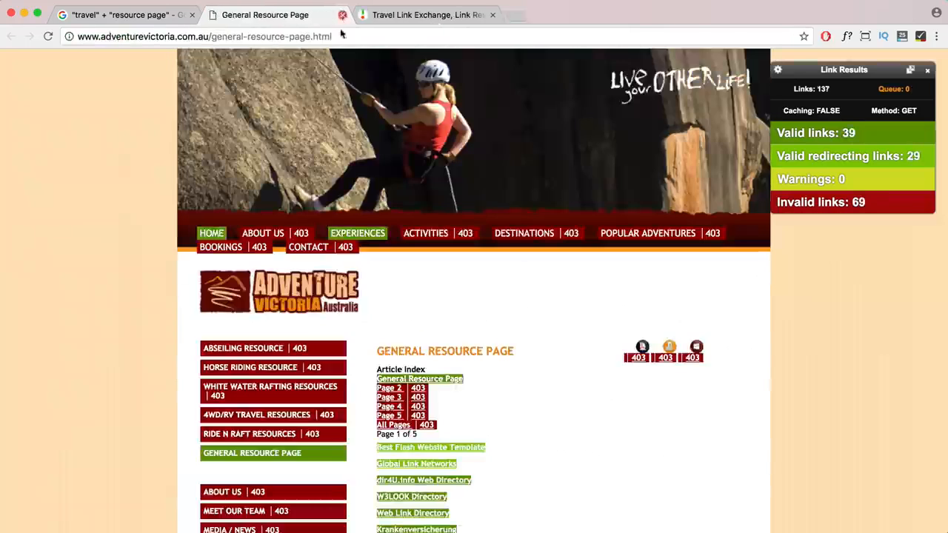
# Highlight the invalid links count for the Adventure Victoria page and "India Car Hire" beside the broken Car Tours of Rajasthan link.
pyautogui.scroll(-5, 409, 345)
pyautogui.moveTo(885, 204); pyautogui.dragTo(851, 204)
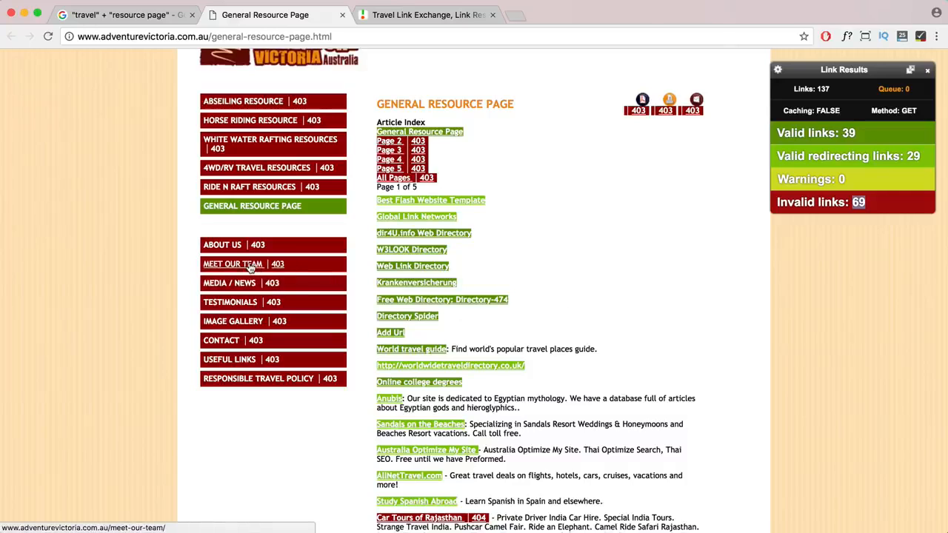
pyautogui.scroll(-3, 422, 317)
pyautogui.scroll(-4, 422, 317)
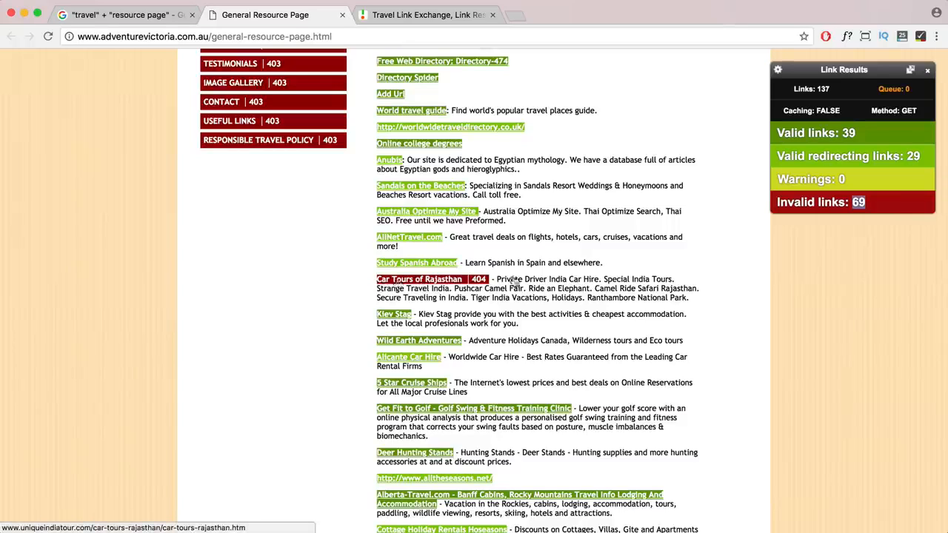
pyautogui.moveTo(549, 280); pyautogui.dragTo(597, 280)
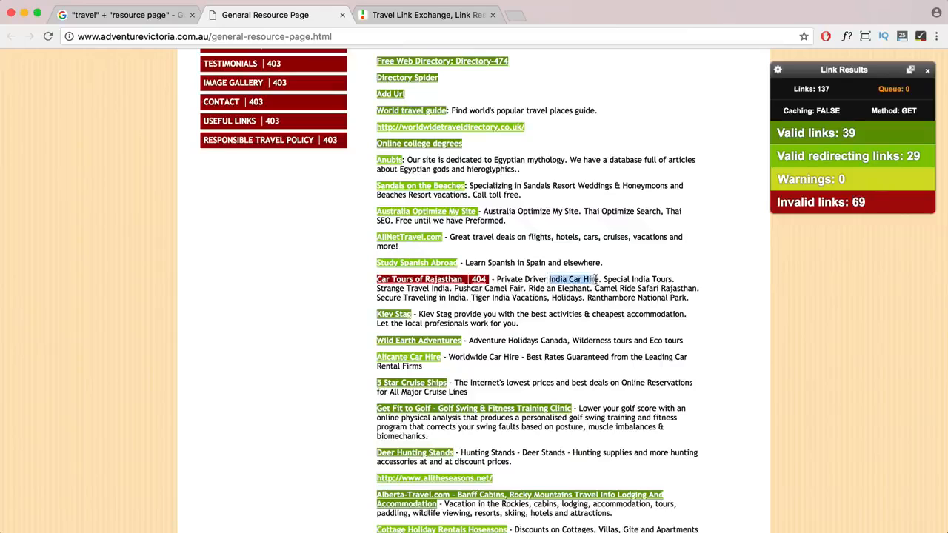
# Open the Car Tours of Rajasthan link in a new tab, view its page, and return to the Adventure Victoria page.
pyautogui.rightClick(431, 280)
pyautogui.click(445, 284)
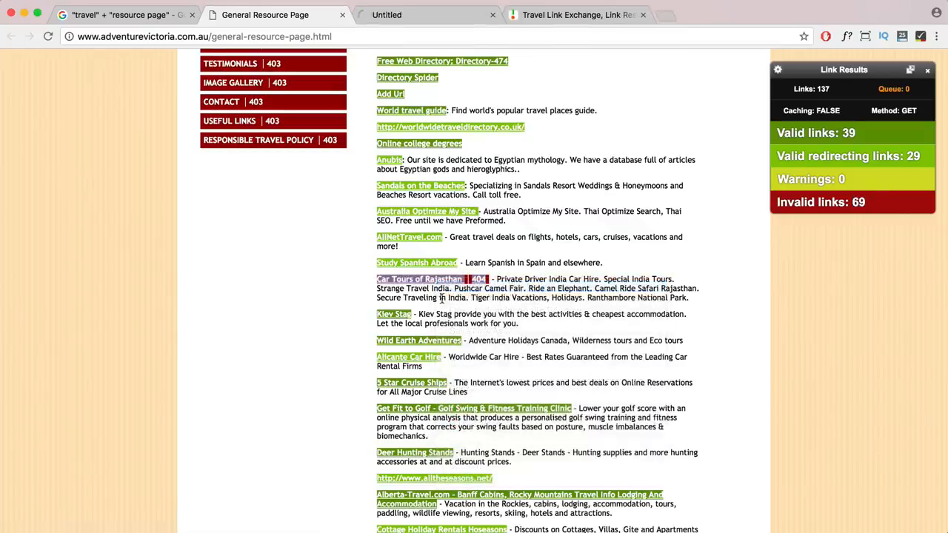
pyautogui.click(419, 15)
pyautogui.click(272, 19)
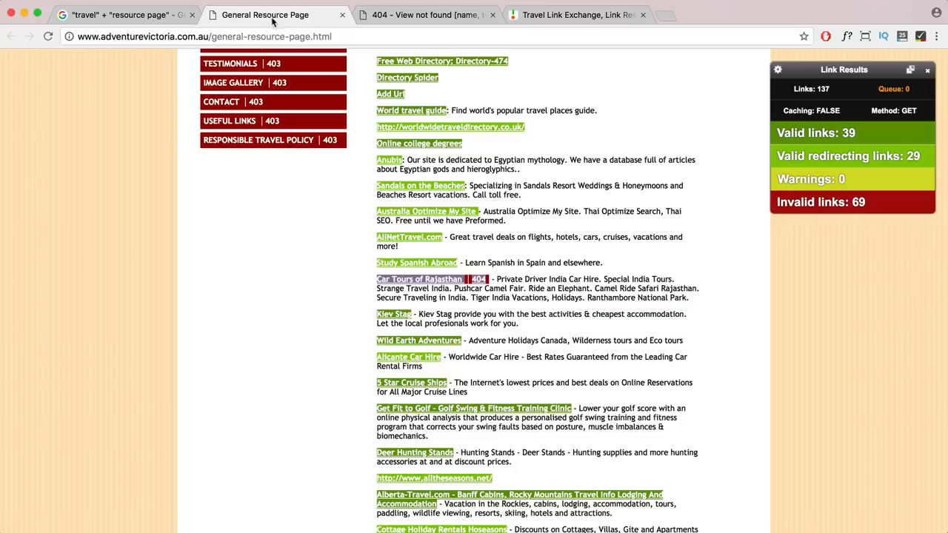
# Highlight parts of the description beside the Car Tours of Rajasthan link, including "India Vacations, Holidays", and clear the selection.
pyautogui.click(495, 313)
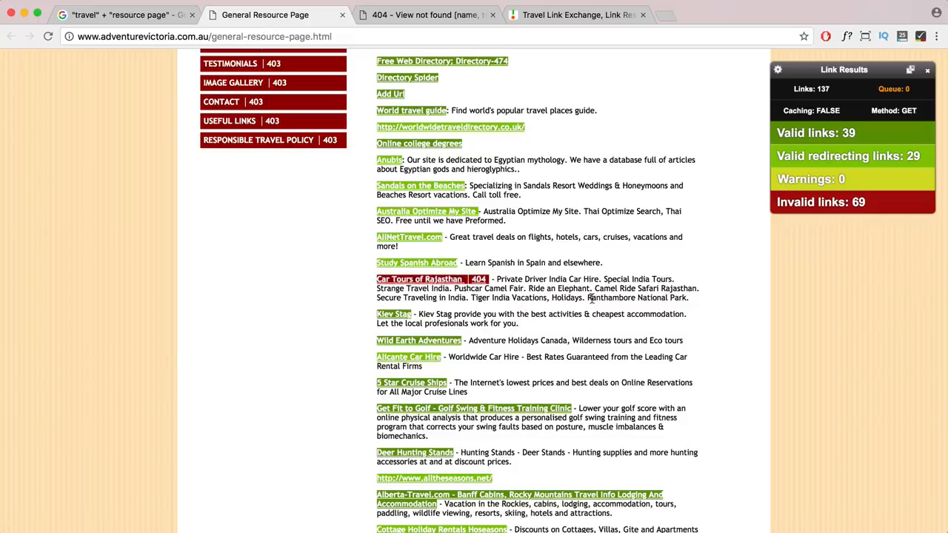
pyautogui.moveTo(591, 297); pyautogui.dragTo(487, 297)
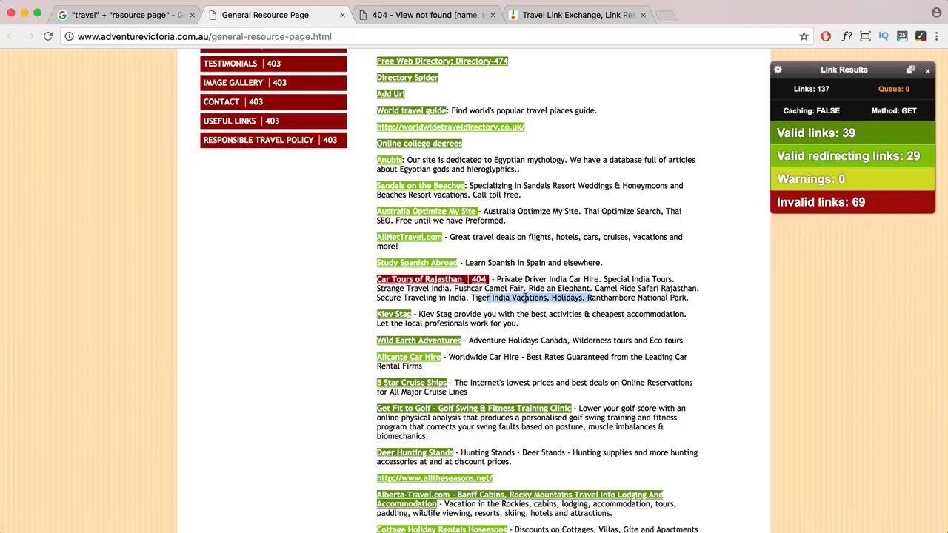
pyautogui.click(503, 294)
pyautogui.moveTo(494, 280); pyautogui.dragTo(376, 58)
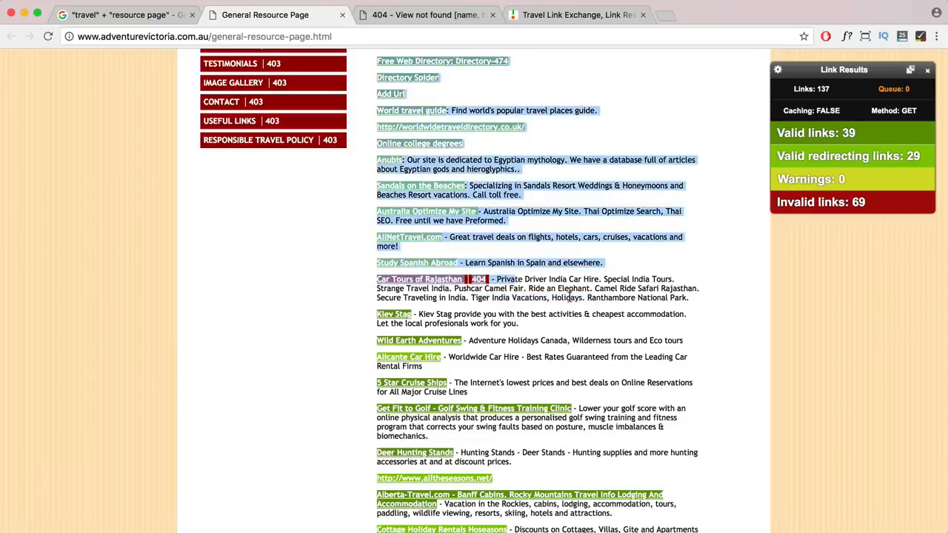
pyautogui.click(569, 297)
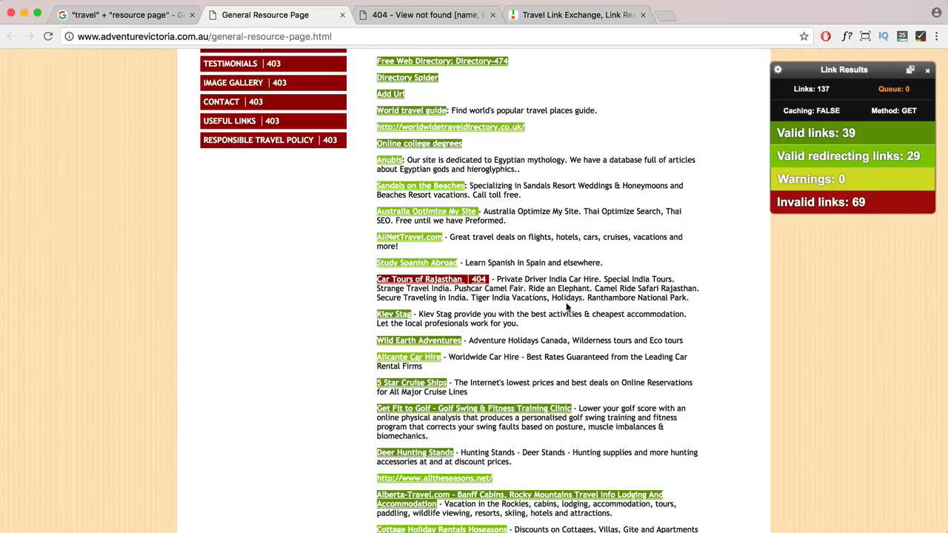
# Look through the remaining broken links on the Adventure Victoria page, and return to the Google results for travel resource pages.
pyautogui.scroll(-10, 571, 297)
pyautogui.scroll(-15, 564, 305)
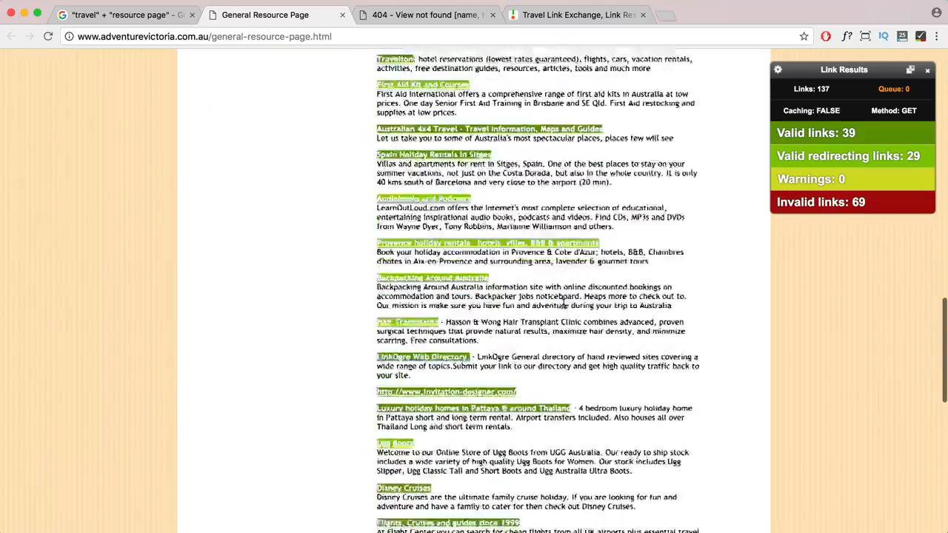
pyautogui.scroll(-2, 564, 308)
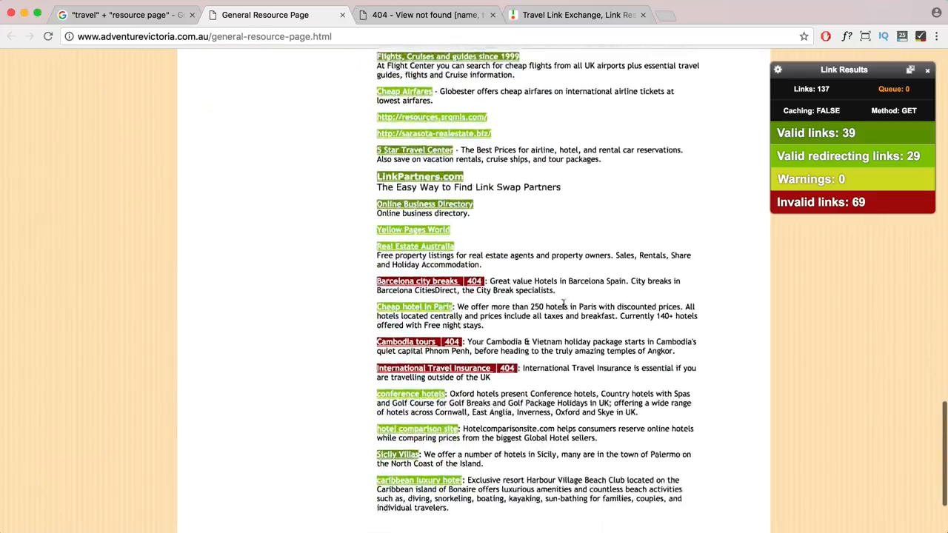
pyautogui.scroll(-1, 472, 326)
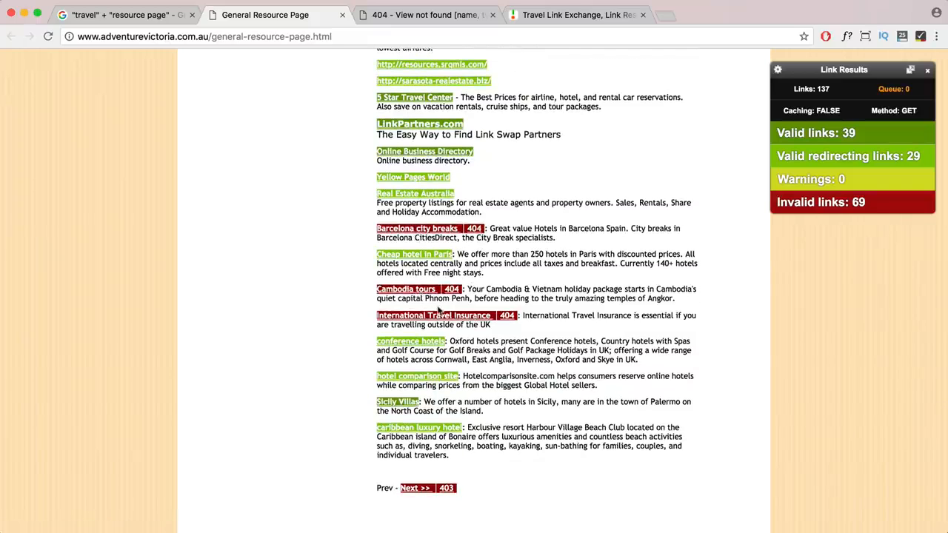
pyautogui.scroll(-2, 444, 319)
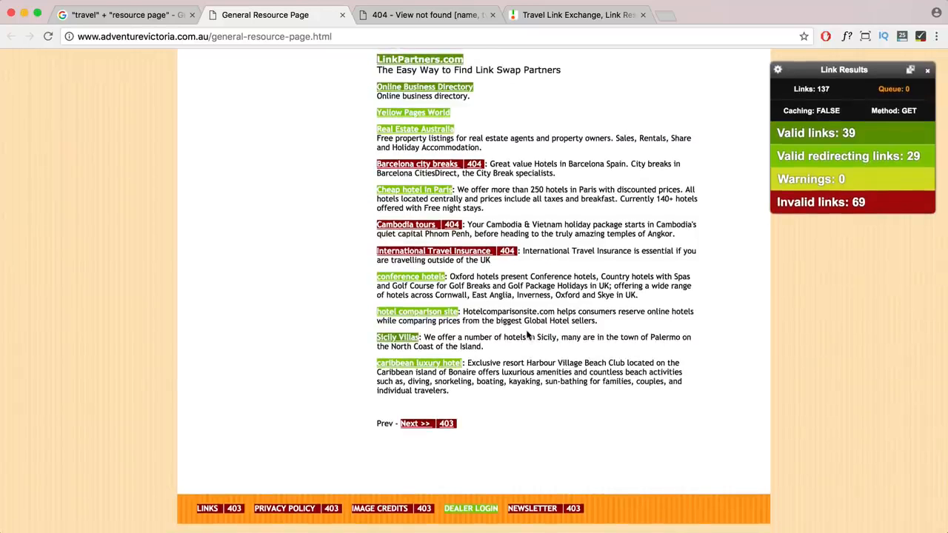
pyautogui.click(145, 15)
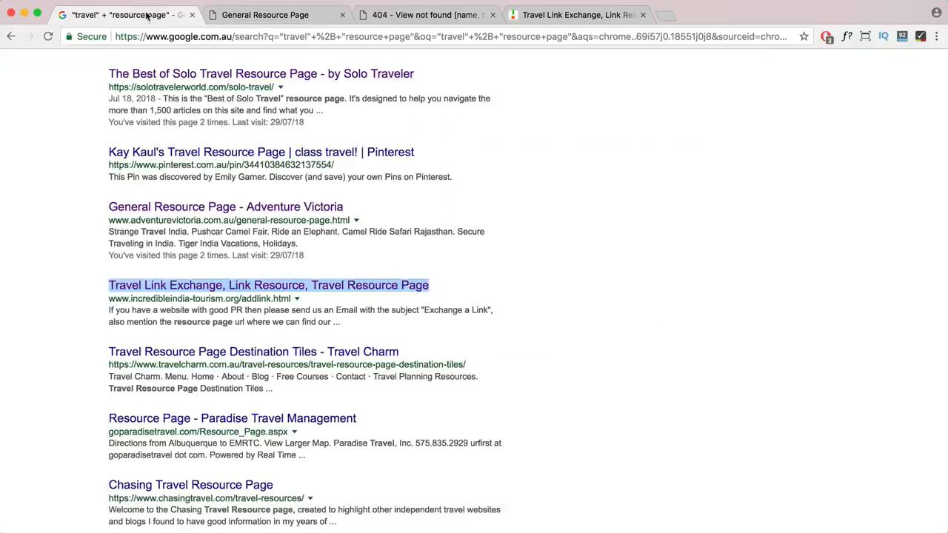
pyautogui.press('Down')
pyautogui.press('super+Return')
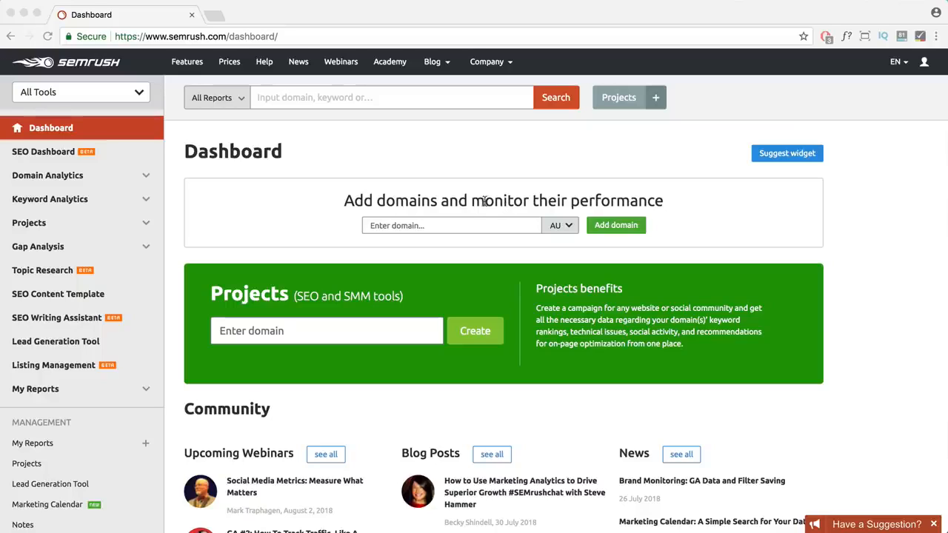
# Open Position Tracking from the SEMrush projects tools and begin the setup for the site owner's domain.
pyautogui.click(227, 40)
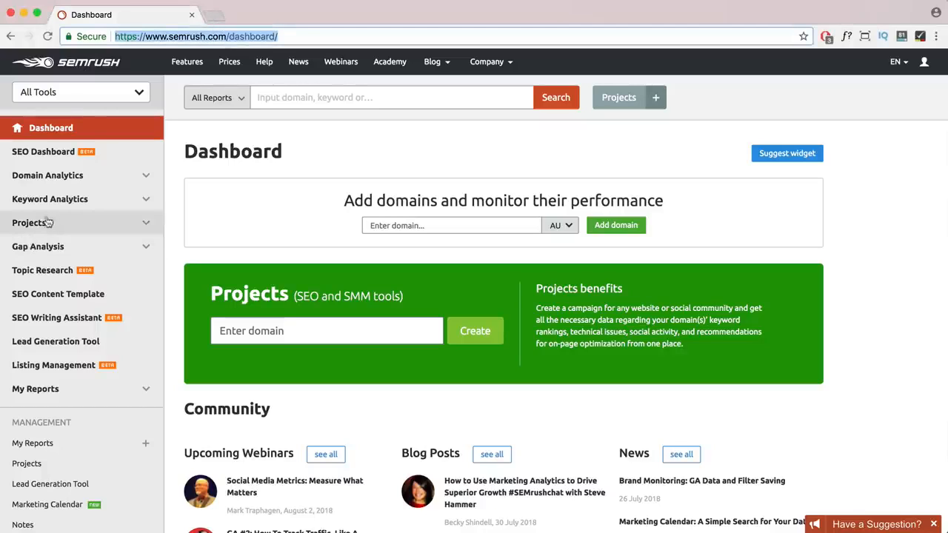
pyautogui.click(134, 224)
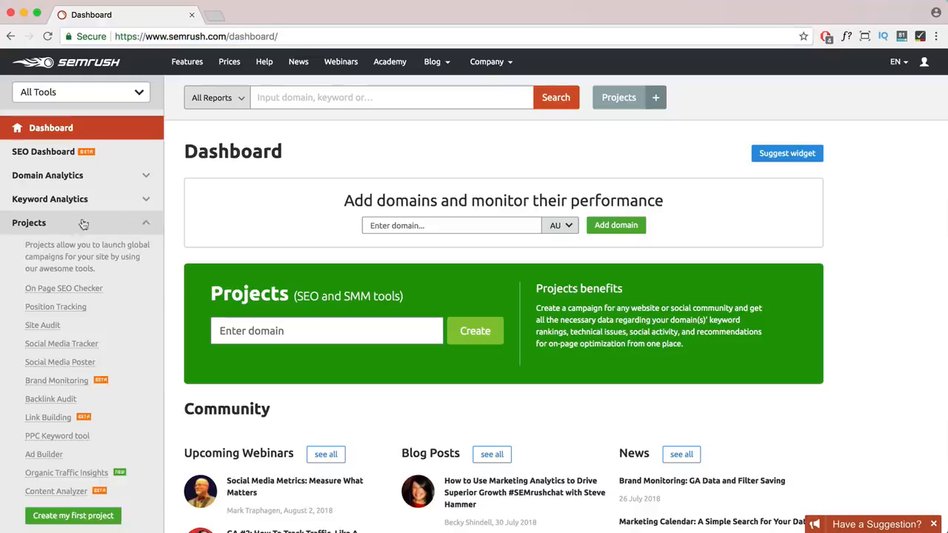
pyautogui.scroll(-1, 75, 274)
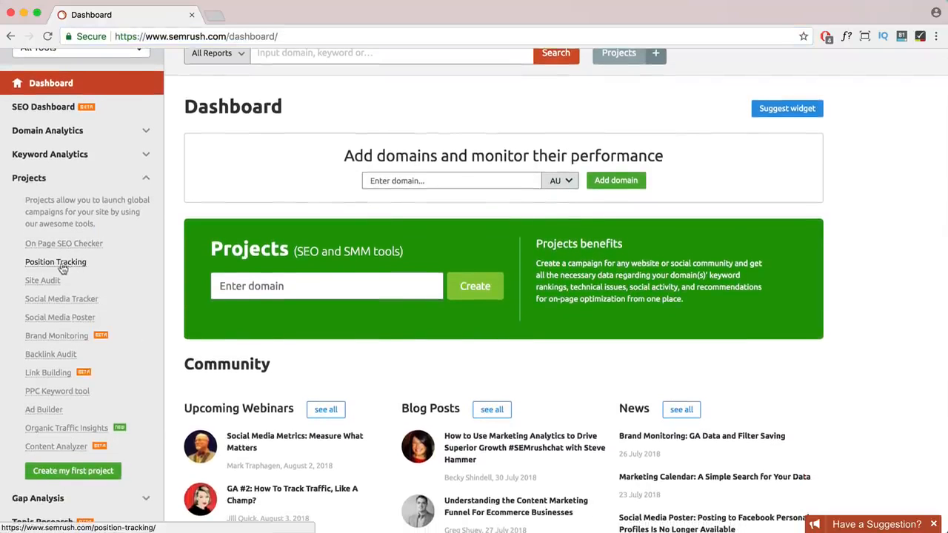
pyautogui.click(64, 267)
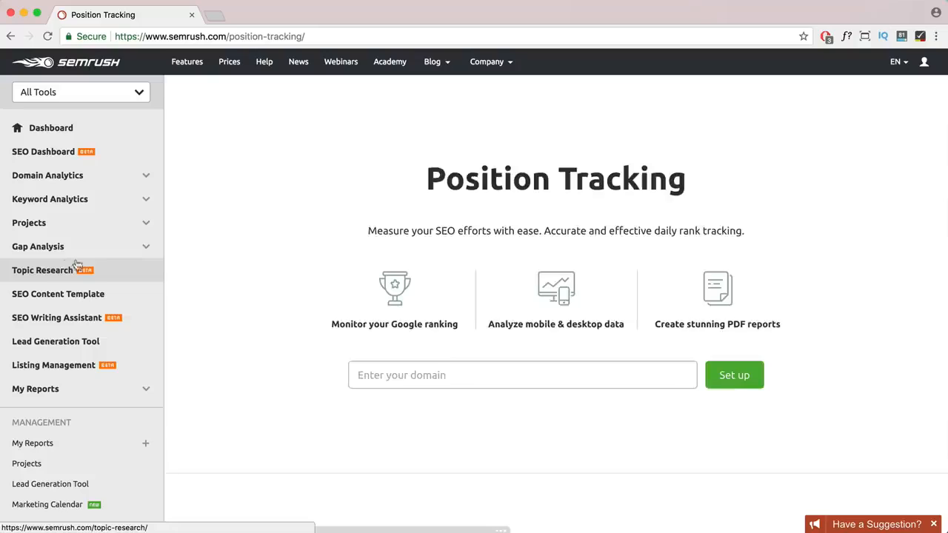
pyautogui.click(435, 373)
pyautogui.write('hoganchua.com')
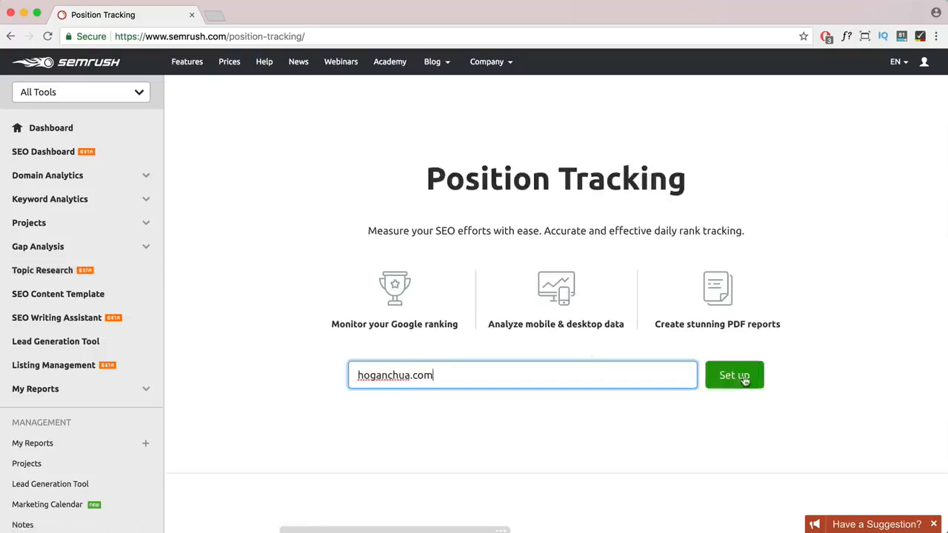
pyautogui.press('Return')
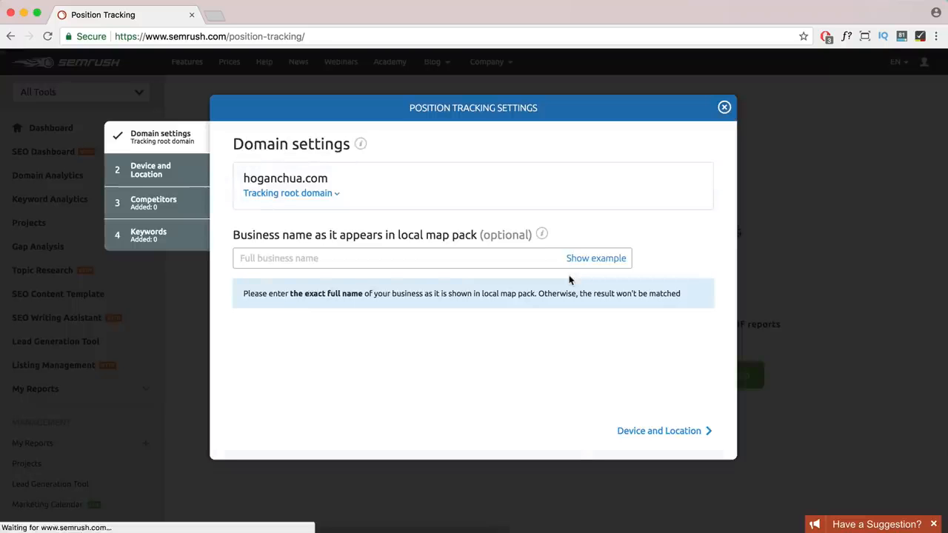
# Enter the site owner's full name as the business name and proceed to the device and location settings.
pyautogui.click(309, 256)
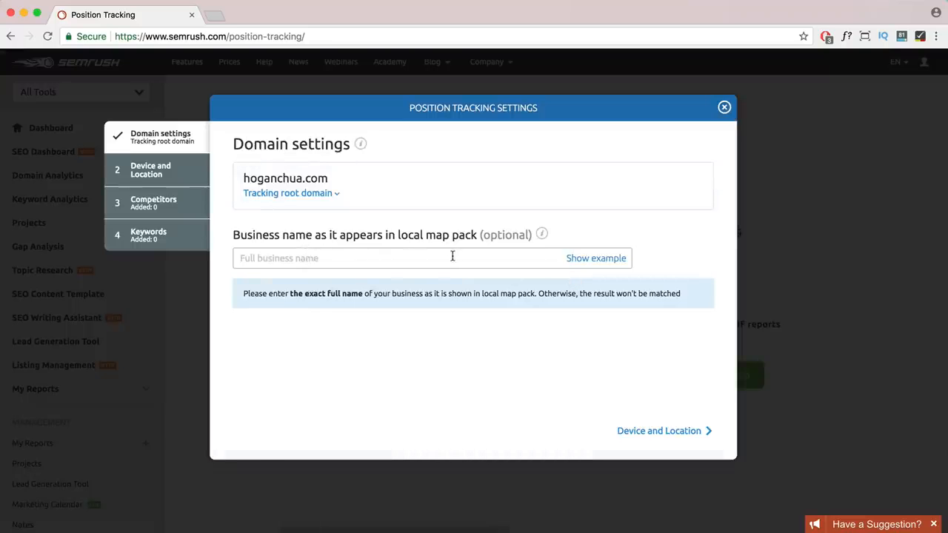
pyautogui.write('Hogan Chua')
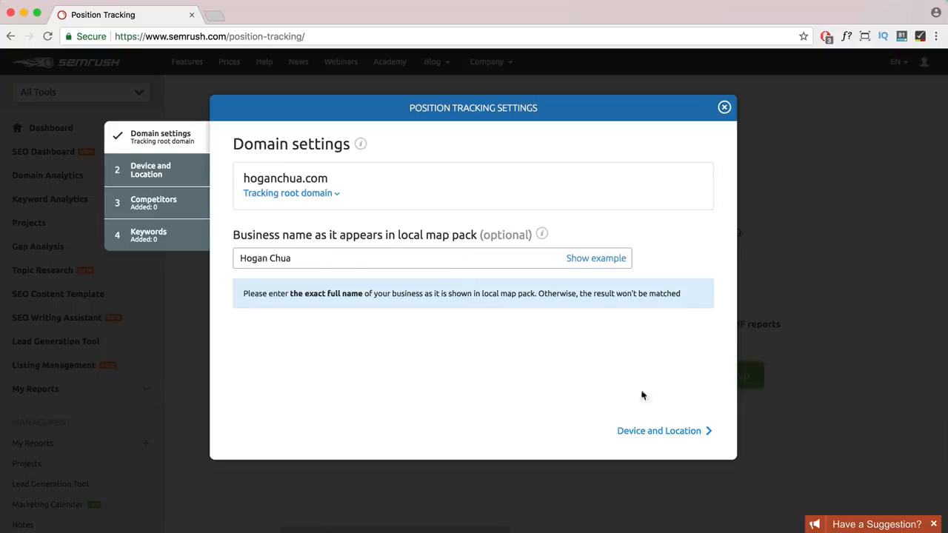
pyautogui.click(653, 432)
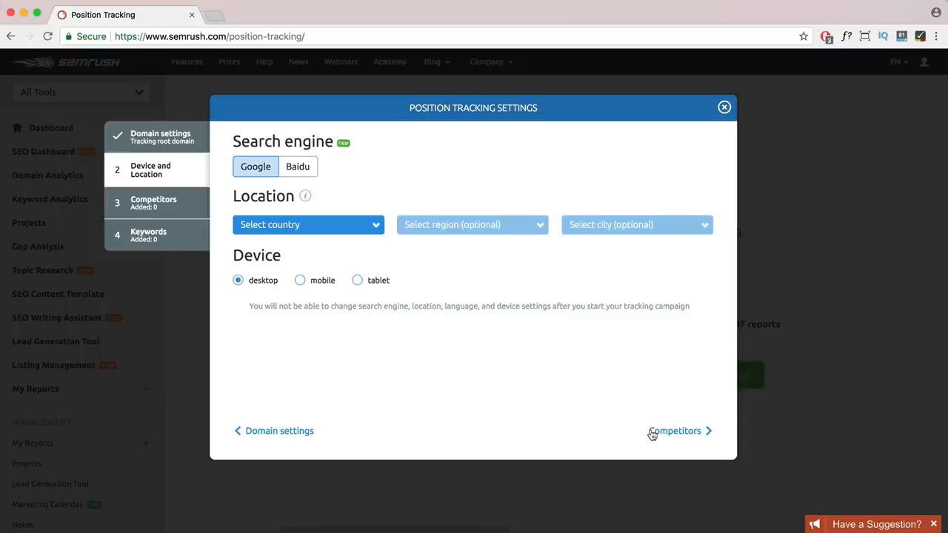
# Set the tracking location to United States without a region, and proceed to the keywords without adding competitors.
pyautogui.moveTo(281, 255); pyautogui.dragTo(234, 253)
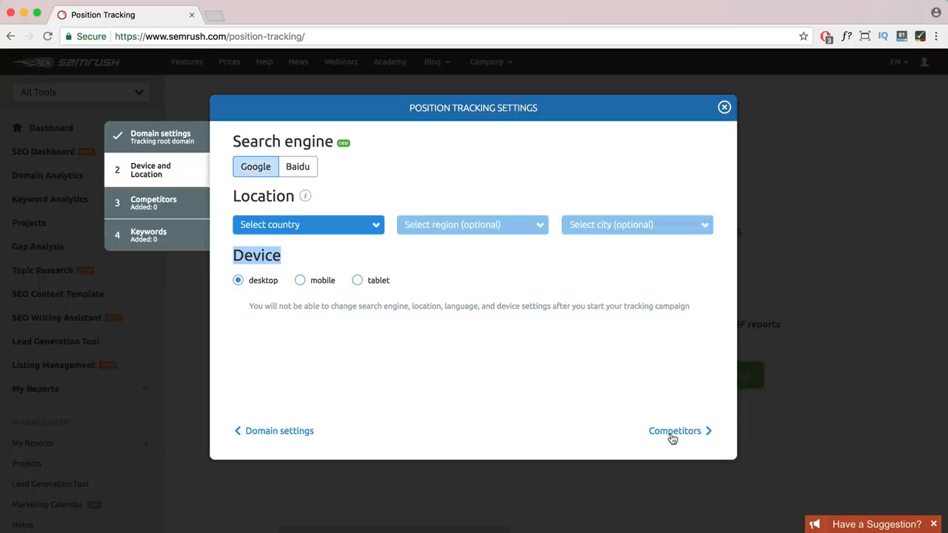
pyautogui.click(347, 226)
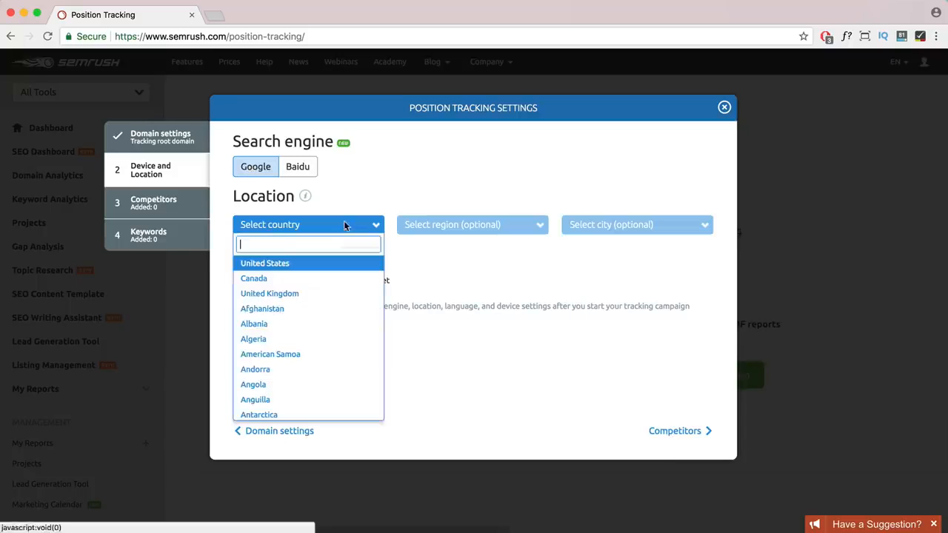
pyautogui.click(275, 264)
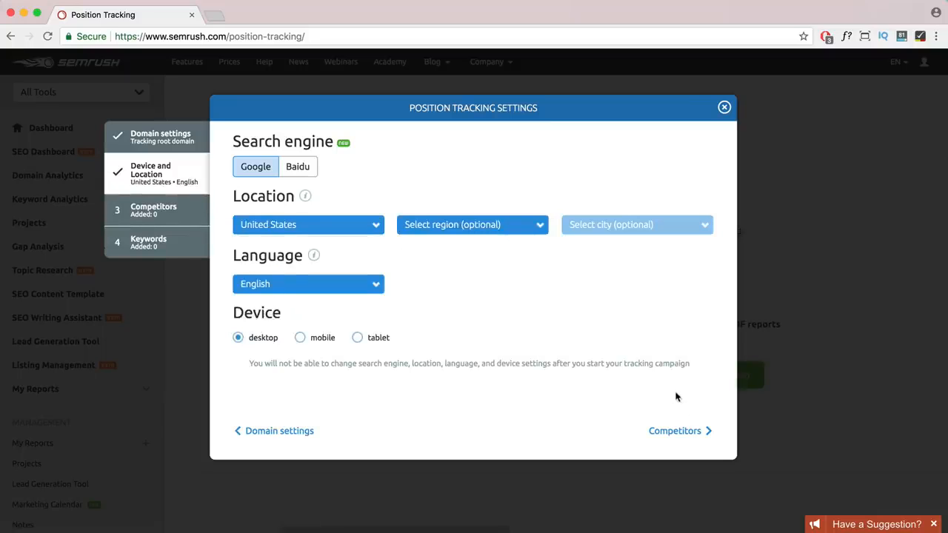
pyautogui.click(508, 226)
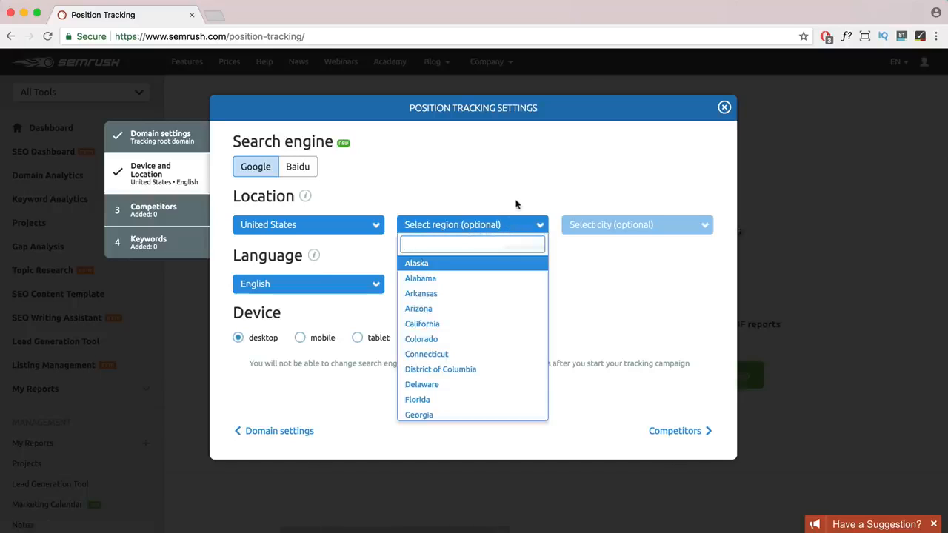
pyautogui.click(517, 204)
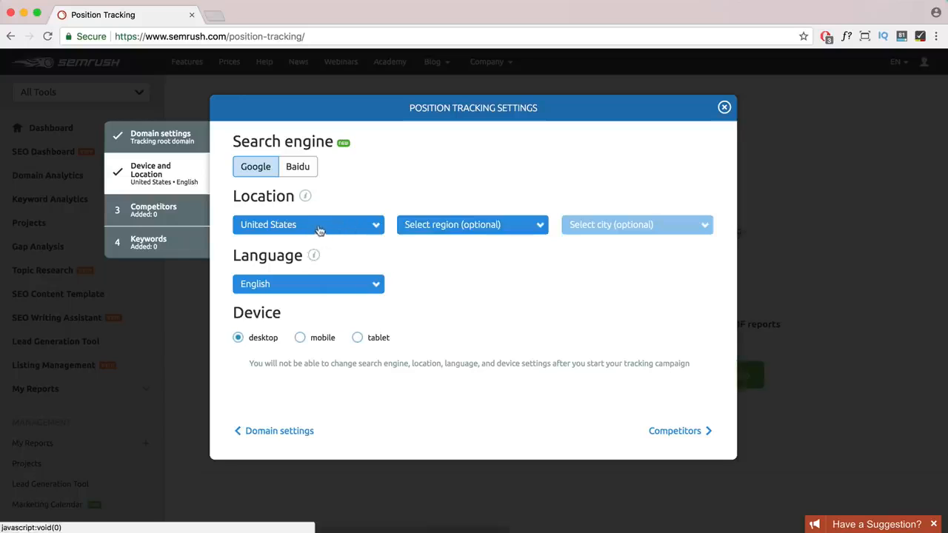
pyautogui.click(506, 227)
pyautogui.click(552, 338)
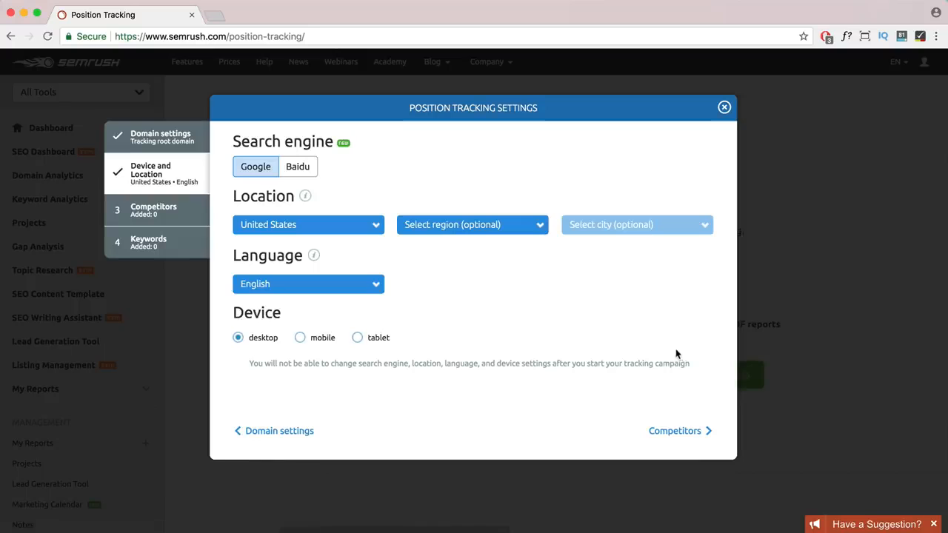
pyautogui.click(675, 432)
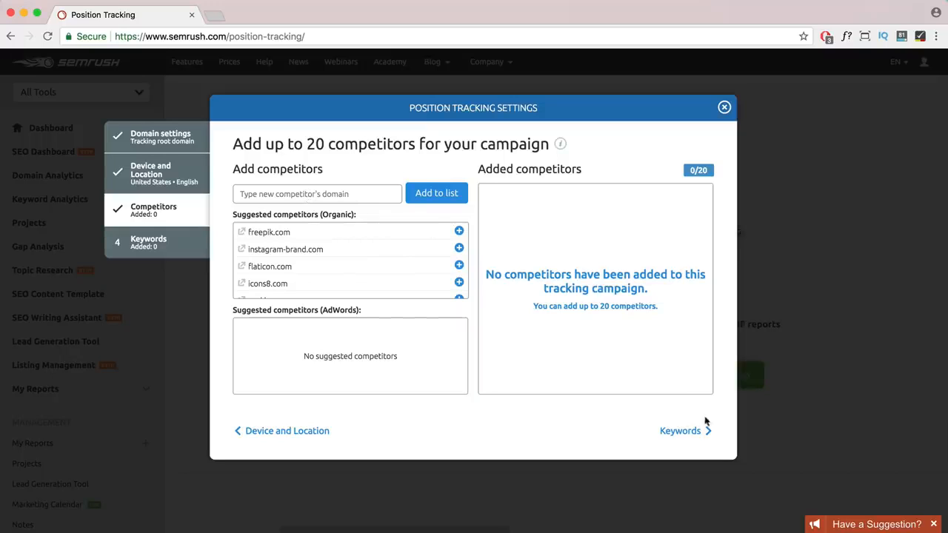
pyautogui.click(680, 431)
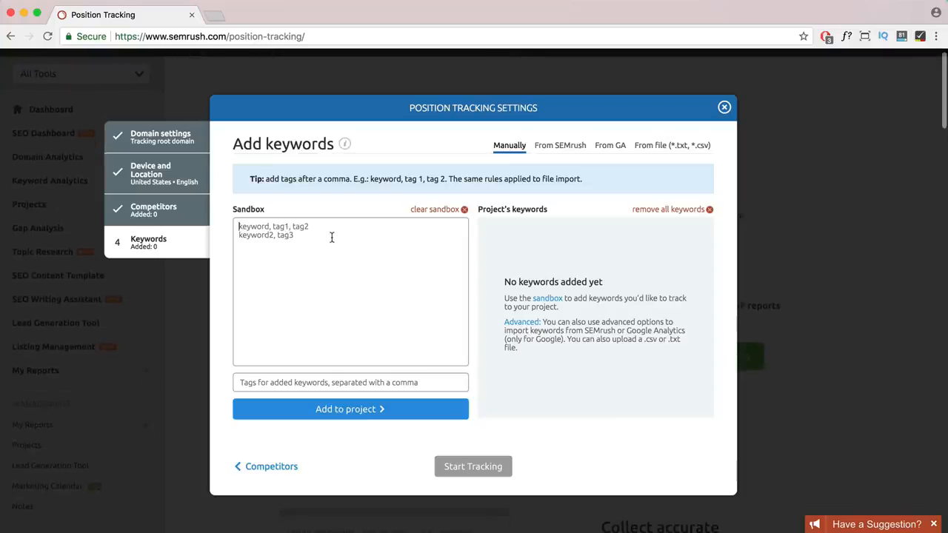
# Add the site owner's name, with and without a space, as two project keywords and start tracking.
pyautogui.write('hogan')
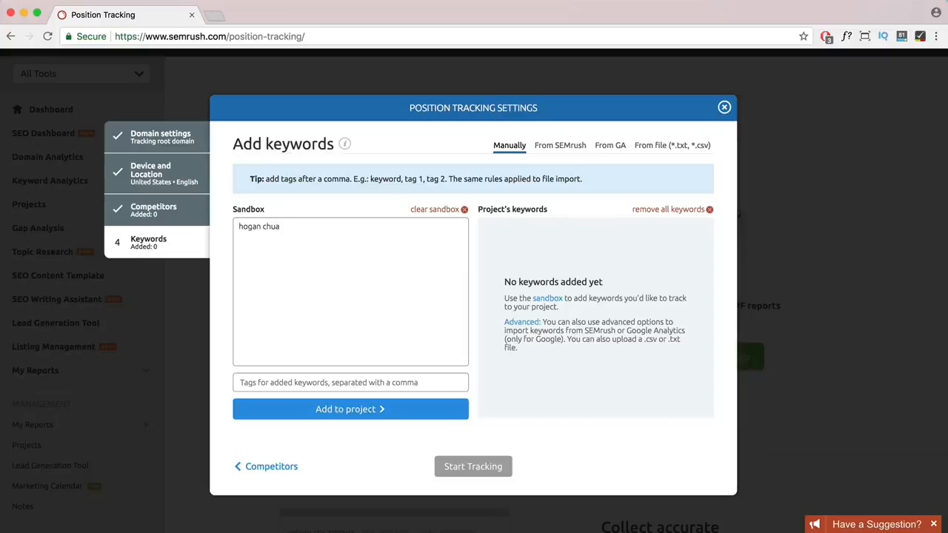
pyautogui.write('chua')
pyautogui.press('super+a')
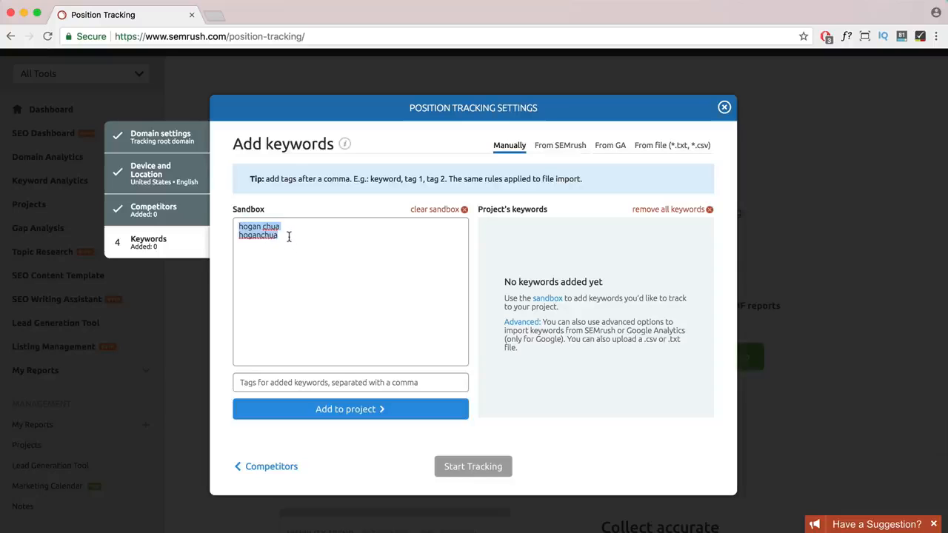
pyautogui.click(354, 413)
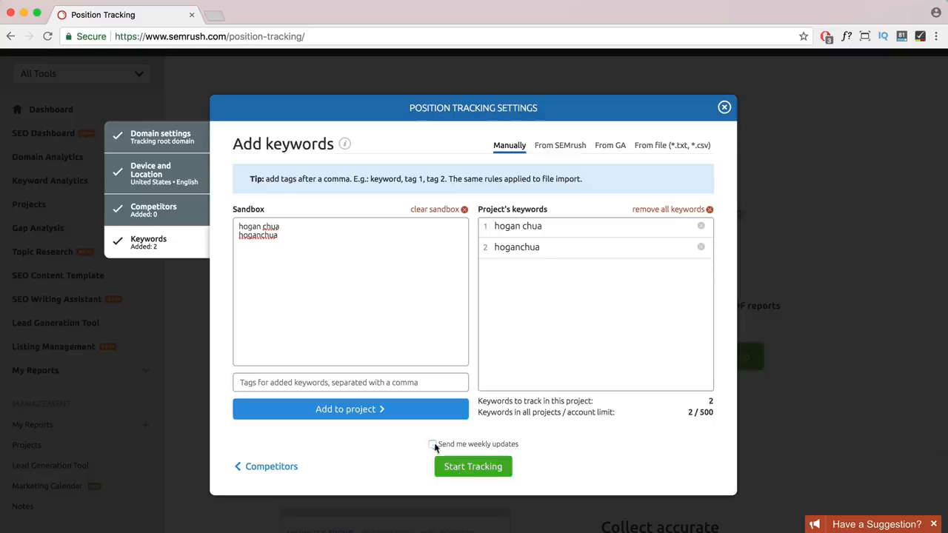
pyautogui.click(457, 468)
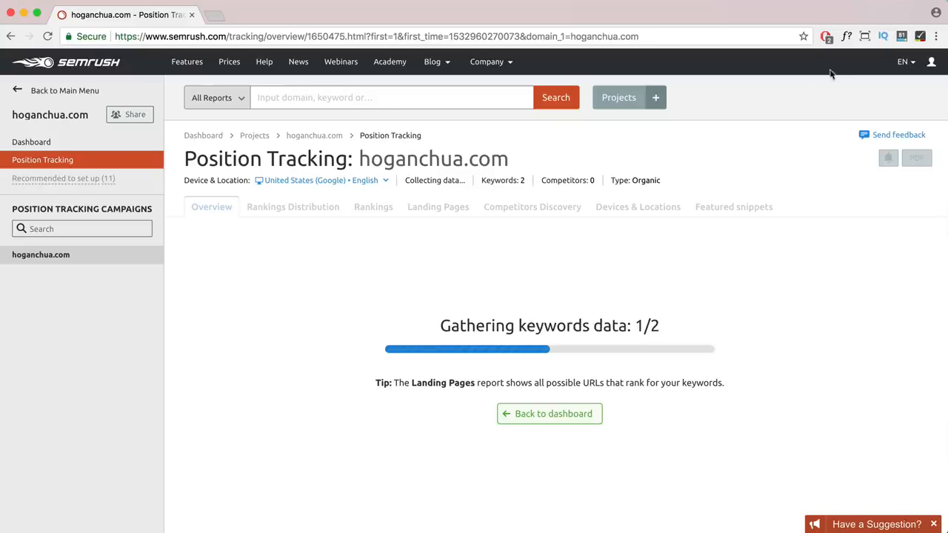
# Highlight the "google analytics" search query, open the Google Marketing Platform result and go to its sign-in.
pyautogui.click(830, 0)
pyautogui.click(831, 4)
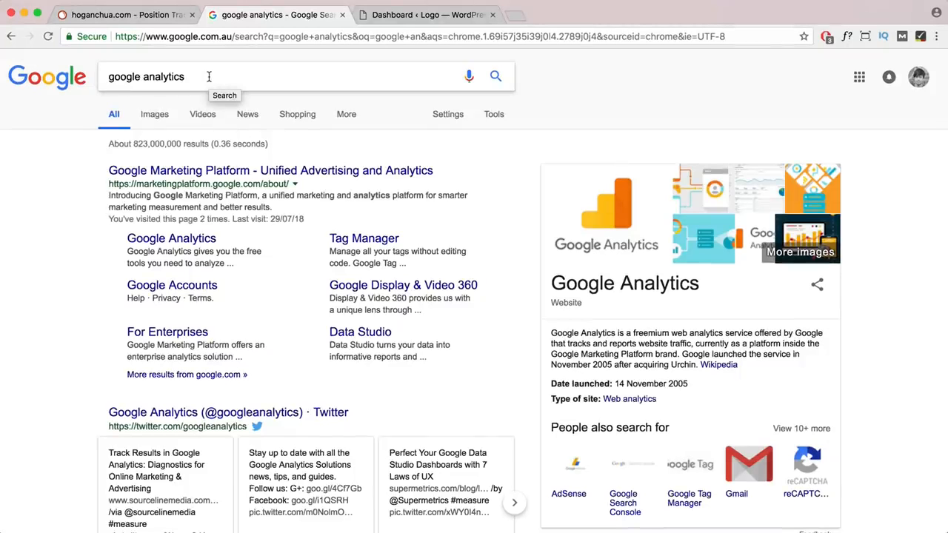
pyautogui.moveTo(217, 76); pyautogui.dragTo(108, 78)
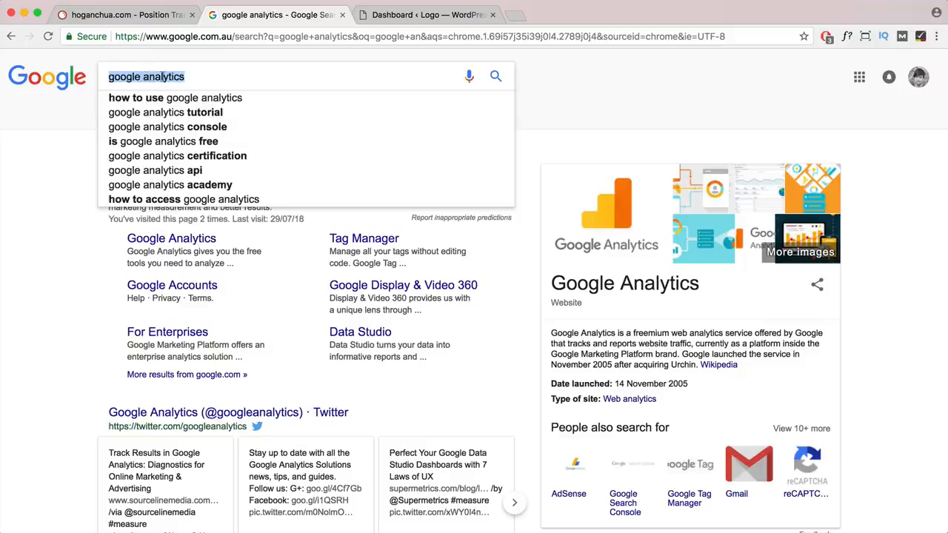
pyautogui.click(51, 171)
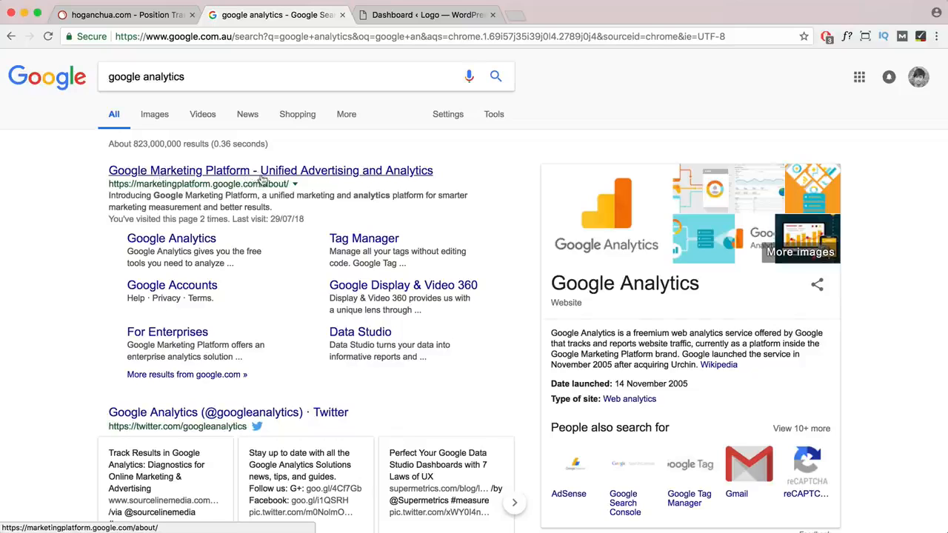
pyautogui.click(152, 174)
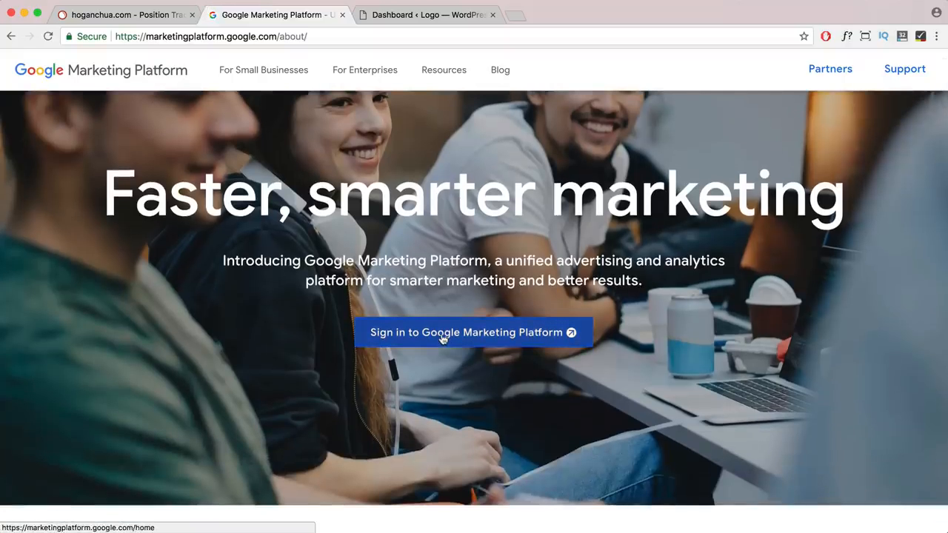
pyautogui.click(443, 338)
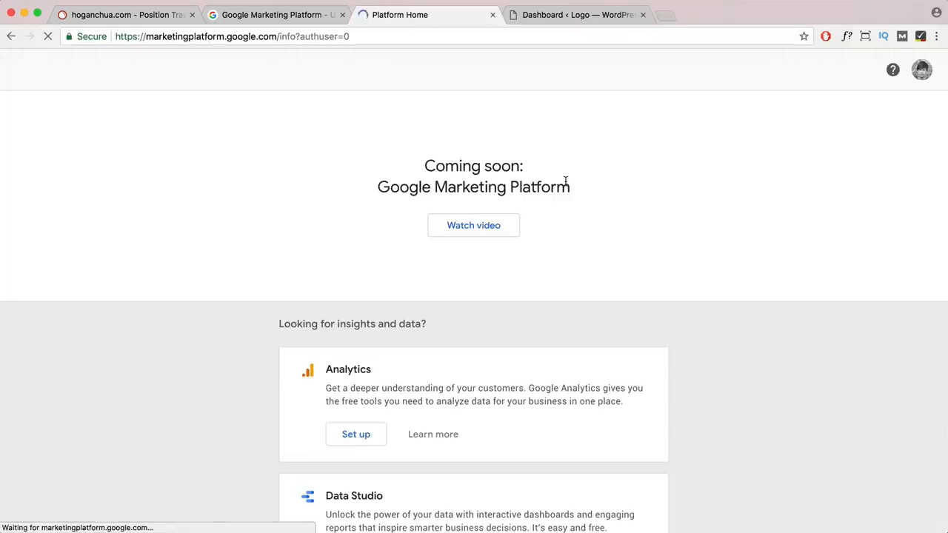
# Highlight the Analytics heading on the Platform Home page and open Google Analytics through its set-up option.
pyautogui.scroll(-5, 586, 201)
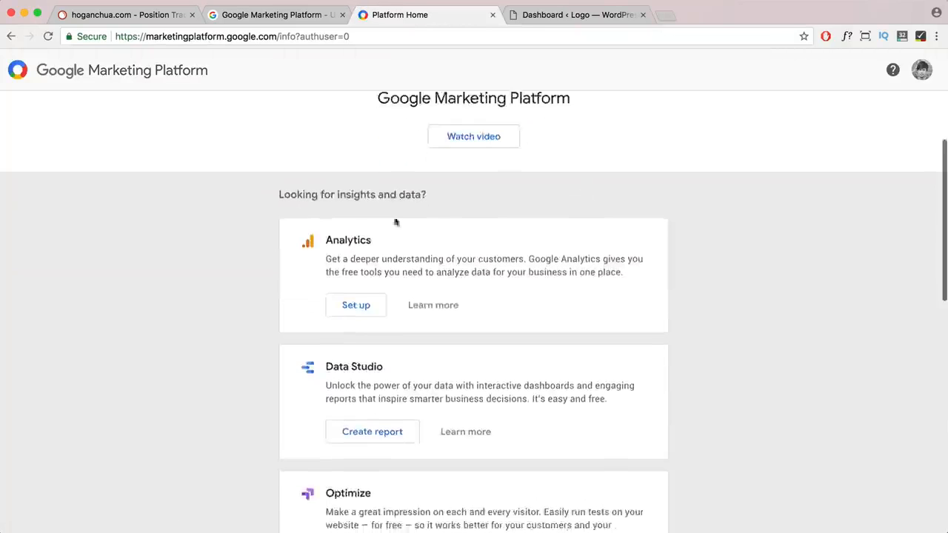
pyautogui.moveTo(375, 206); pyautogui.dragTo(324, 202)
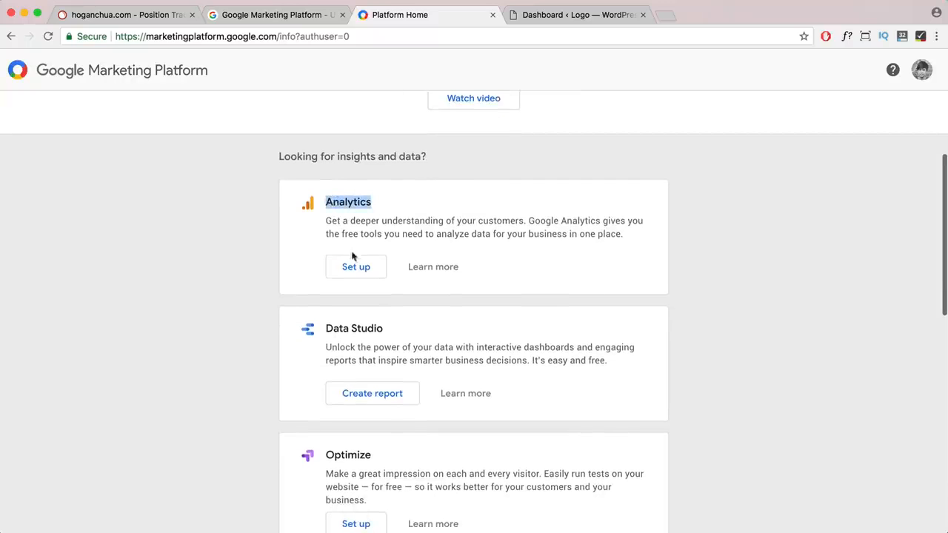
pyautogui.click(354, 271)
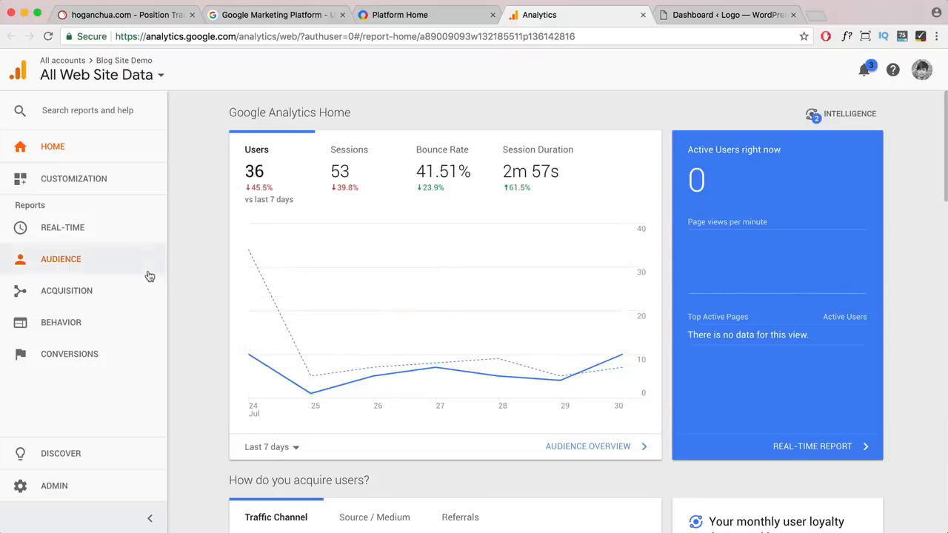
# Open the Analytics administration settings and start creating a new account for website tracking.
pyautogui.click(51, 490)
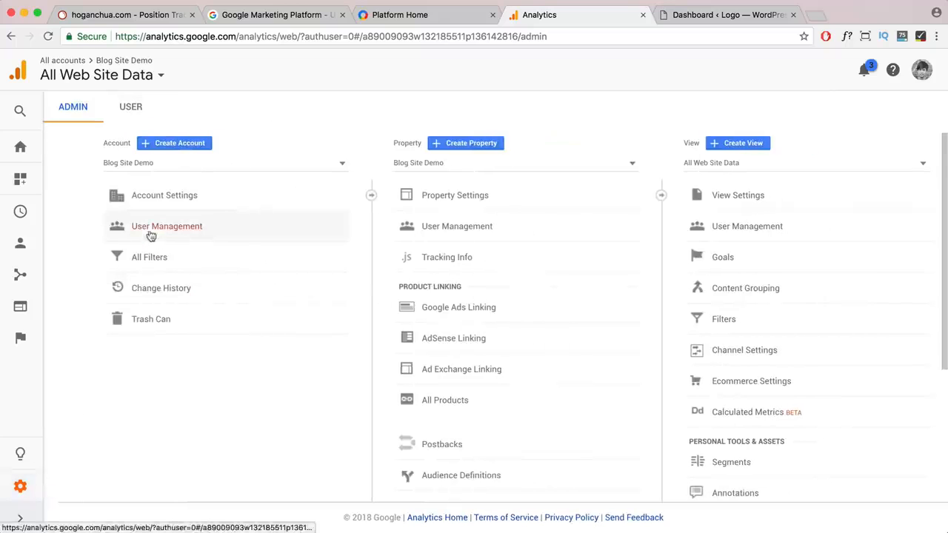
pyautogui.click(161, 147)
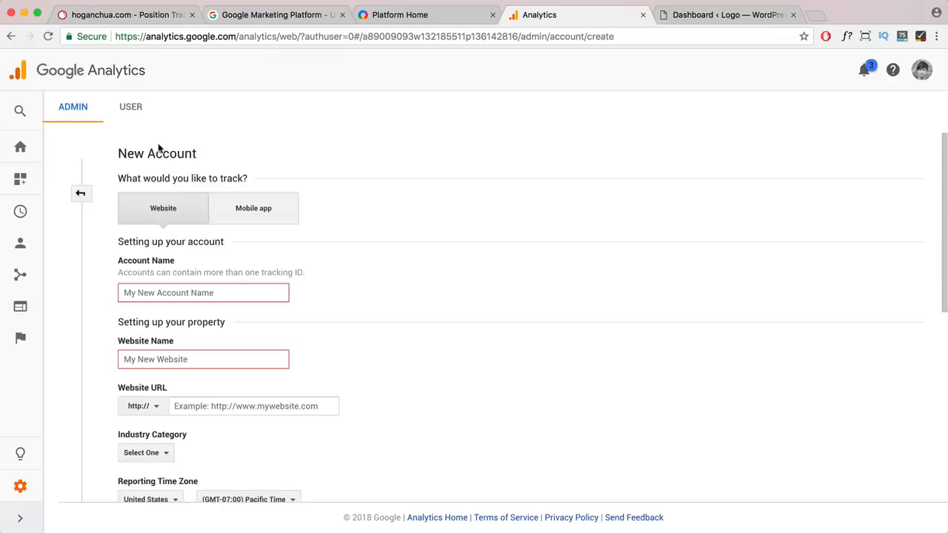
pyautogui.scroll(-3, 274, 203)
pyautogui.scroll(2, 286, 214)
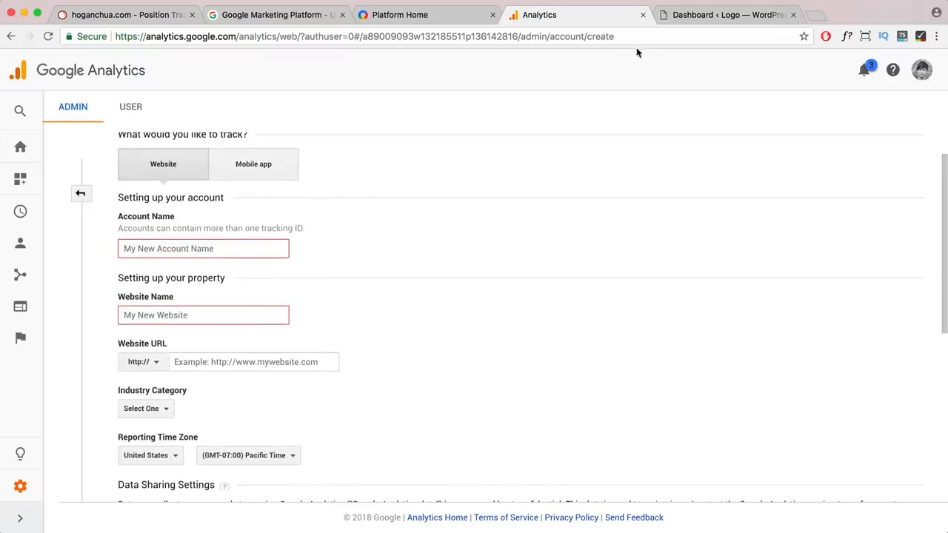
pyautogui.click(200, 249)
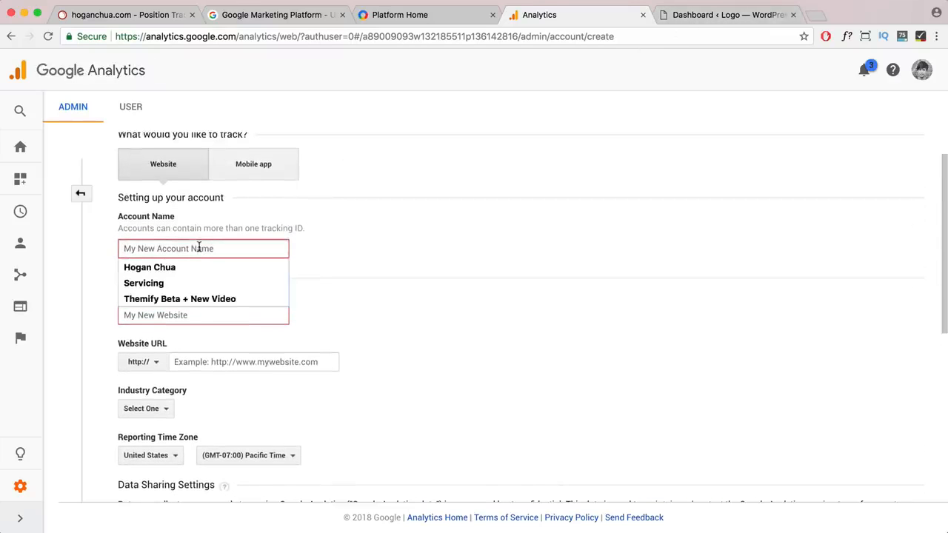
pyautogui.click(704, 15)
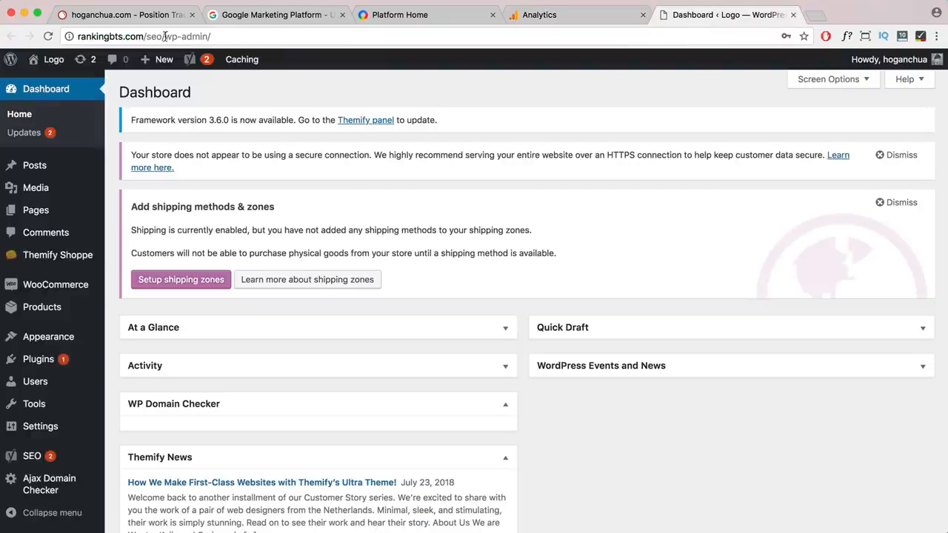
pyautogui.moveTo(164, 36); pyautogui.dragTo(61, 36)
pyautogui.press('super+c')
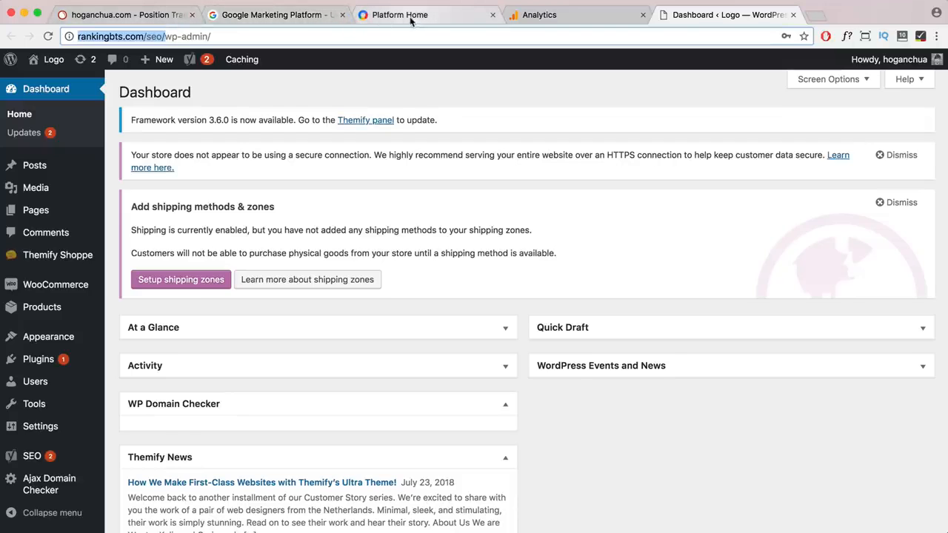
pyautogui.click(539, 14)
pyautogui.press('super+v')
pyautogui.click(198, 317)
pyautogui.press('super+v')
# Copy the account name into the website URL and strip the duplicate protocol, leaving rankingbts.com/seo/.
pyautogui.moveTo(244, 315); pyautogui.dragTo(122, 315)
pyautogui.moveTo(229, 249); pyautogui.dragTo(56, 248)
pyautogui.press('super+c')
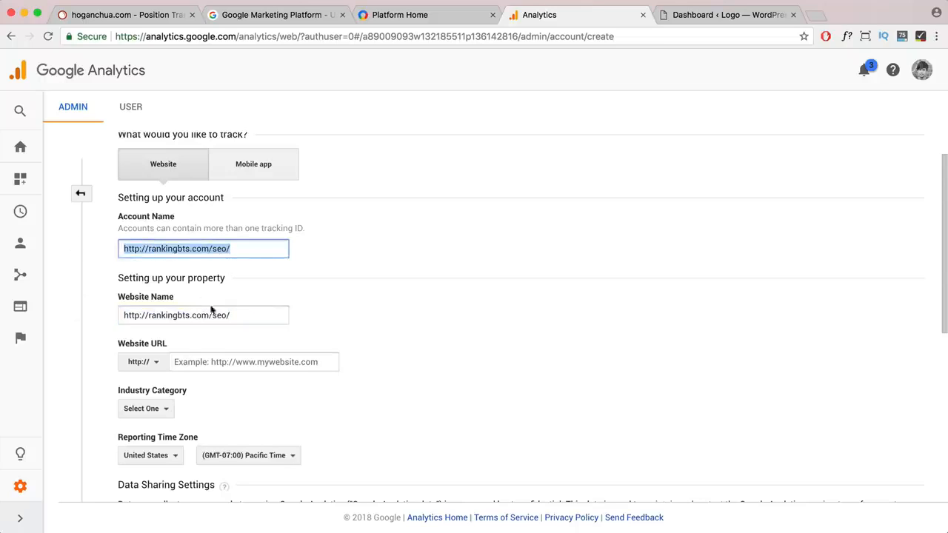
pyautogui.click(184, 363)
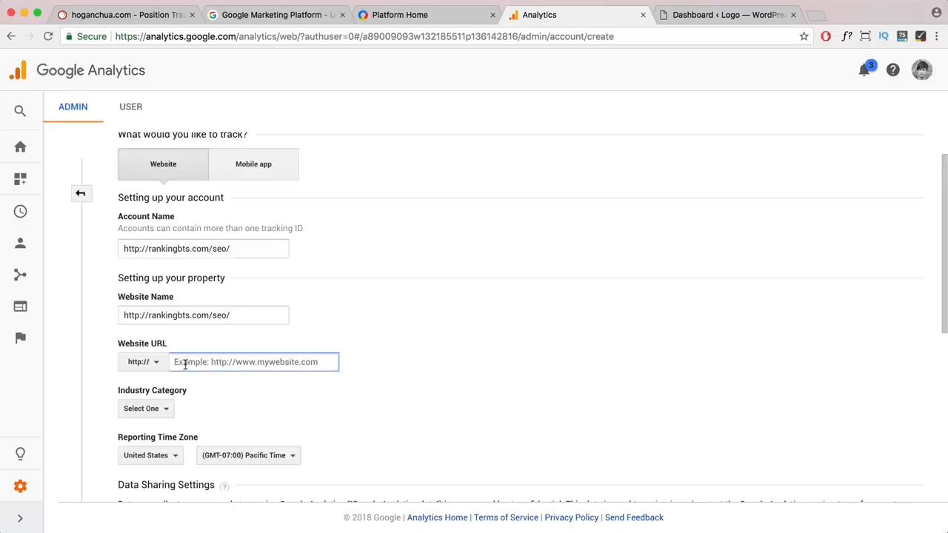
pyautogui.press('super+v')
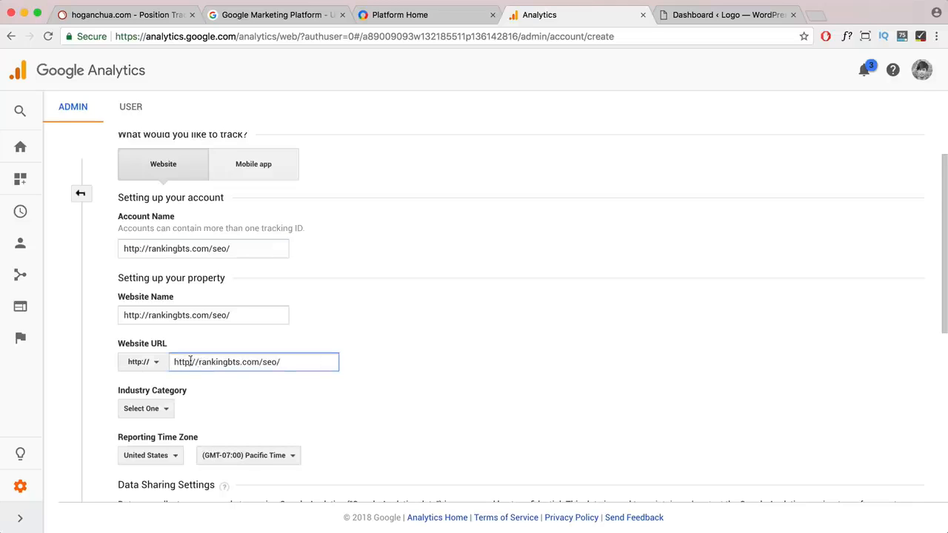
pyautogui.moveTo(198, 362); pyautogui.dragTo(173, 362)
pyautogui.press('BackSpace')
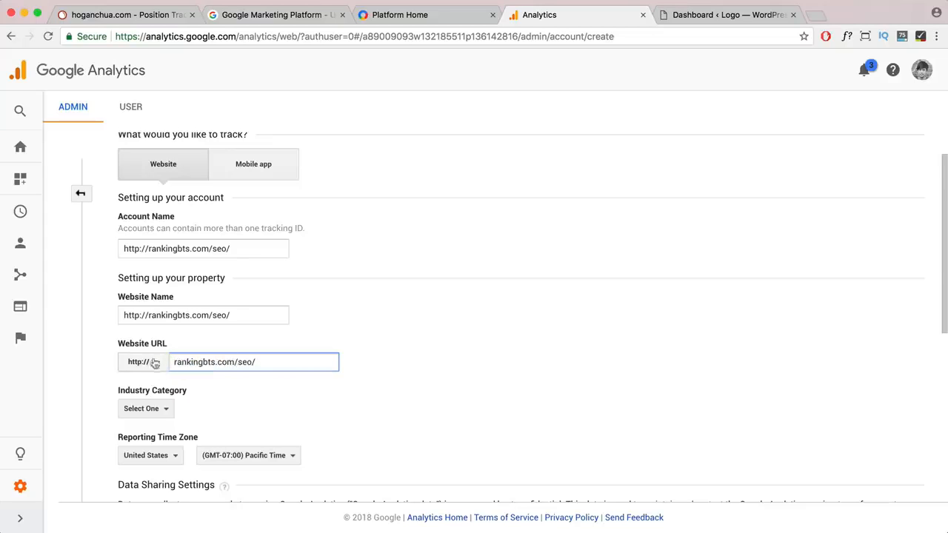
# Set the new property's industry category to Business and Industrial Markets.
pyautogui.scroll(-3, 175, 383)
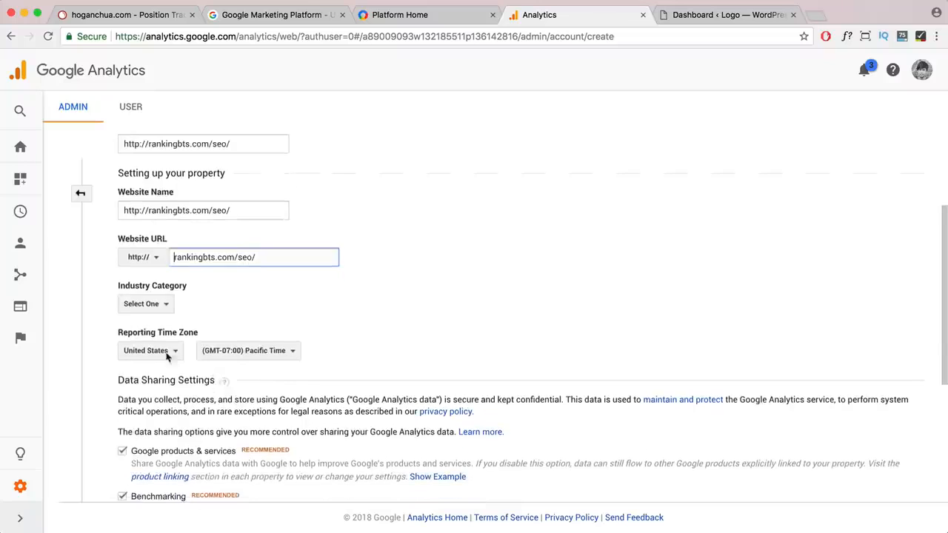
pyautogui.click(157, 304)
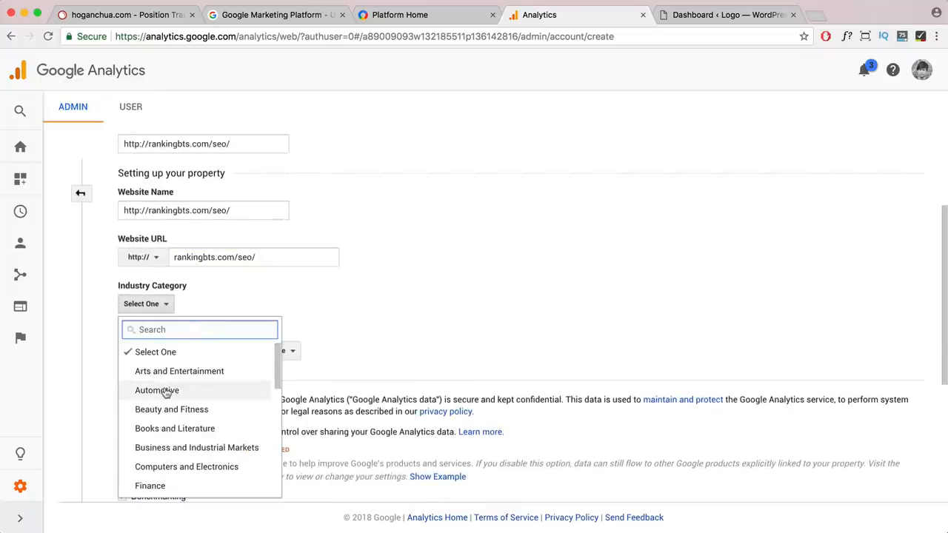
pyautogui.write('bus')
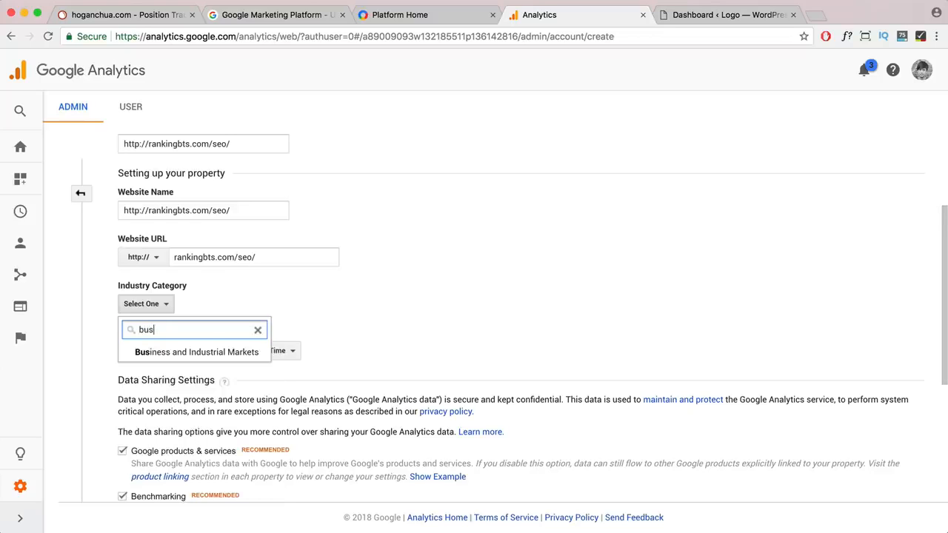
pyautogui.click(188, 352)
# Set the reporting time zone to Australia, (GMT+10:00) Eastern Time - Melbourne.
pyautogui.scroll(-2, 178, 297)
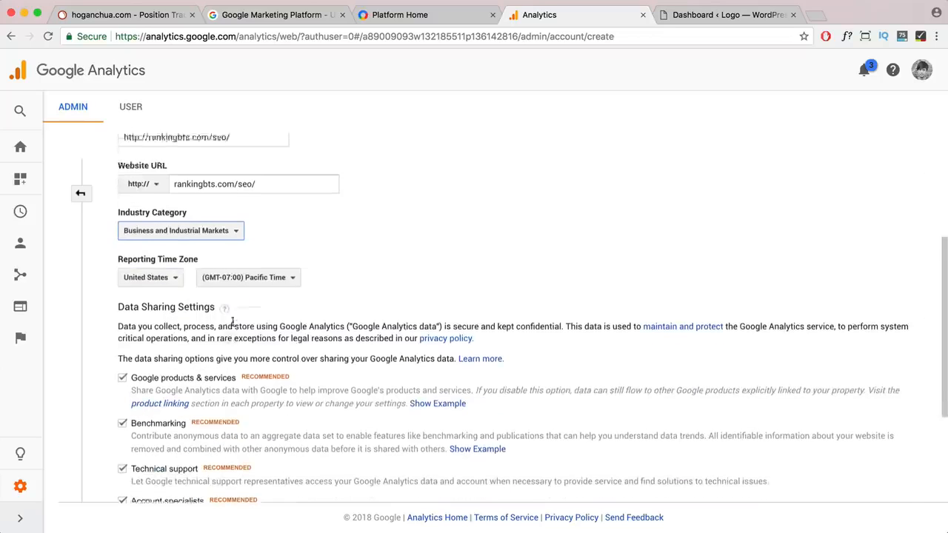
pyautogui.click(230, 269)
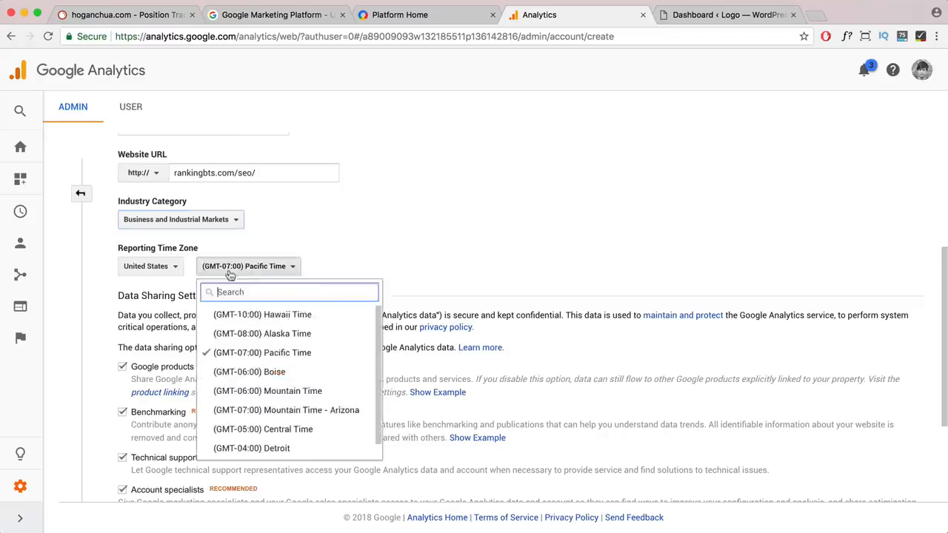
pyautogui.click(158, 268)
pyautogui.write('australia')
pyautogui.click(158, 314)
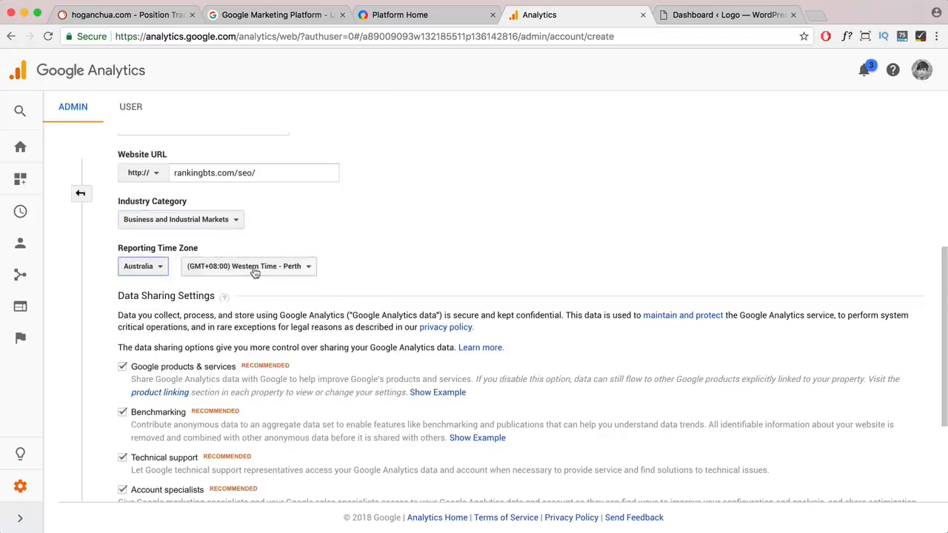
pyautogui.click(254, 270)
pyautogui.scroll(-1, 292, 374)
pyautogui.click(289, 378)
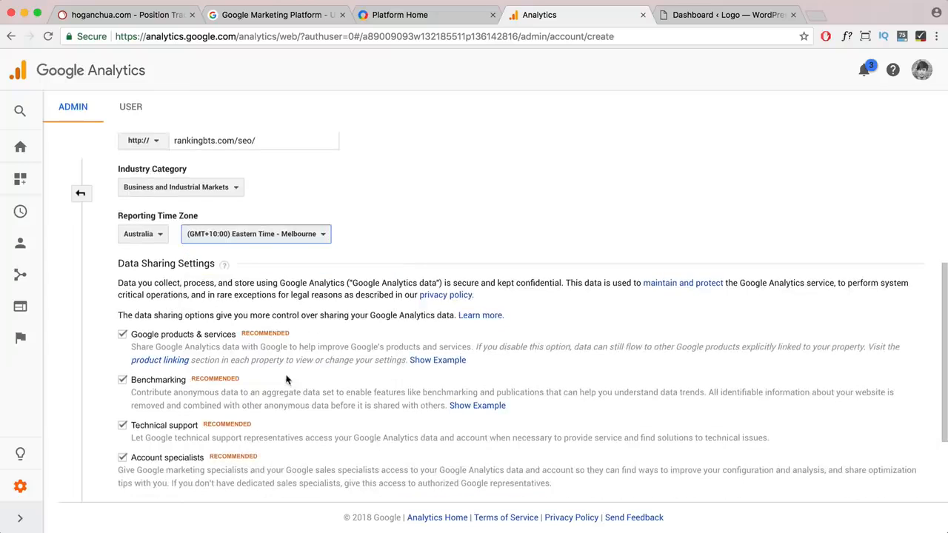
# Keep the recommended data sharing settings, request the tracking ID and set the terms of service country to Australia.
pyautogui.scroll(-3, 316, 251)
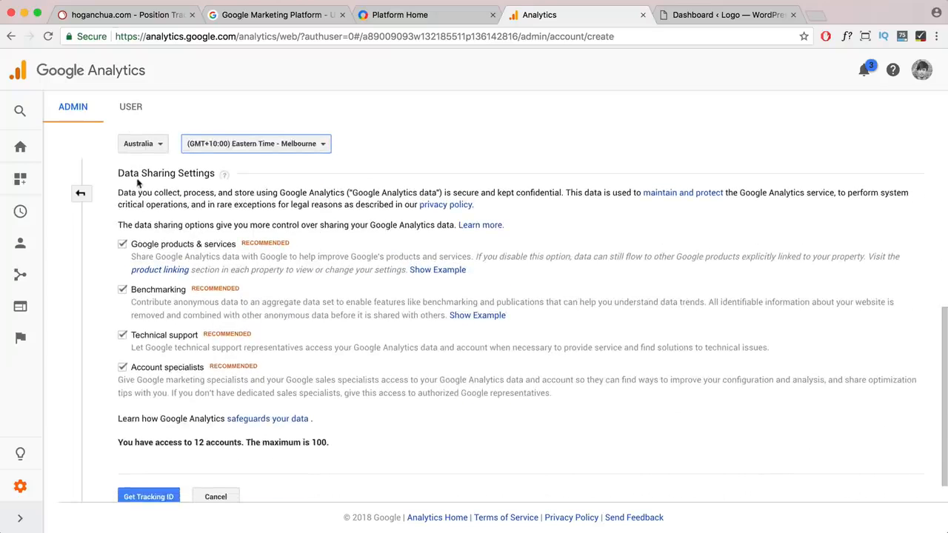
pyautogui.scroll(-1, 151, 282)
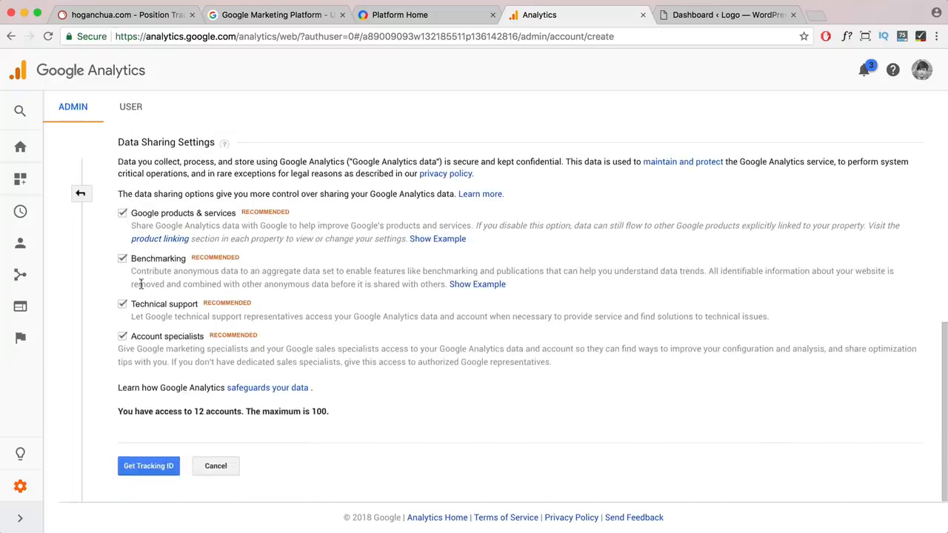
pyautogui.click(150, 470)
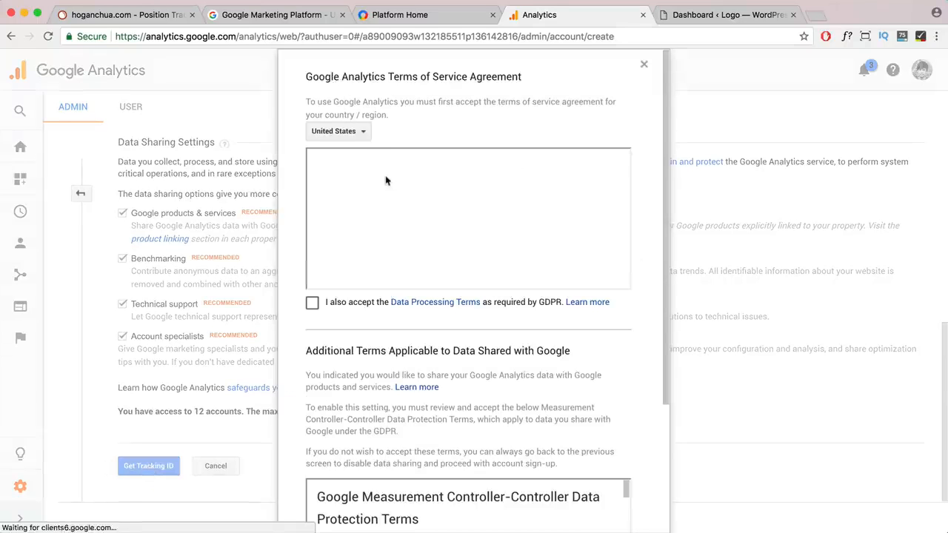
pyautogui.click(362, 133)
pyautogui.write('aus')
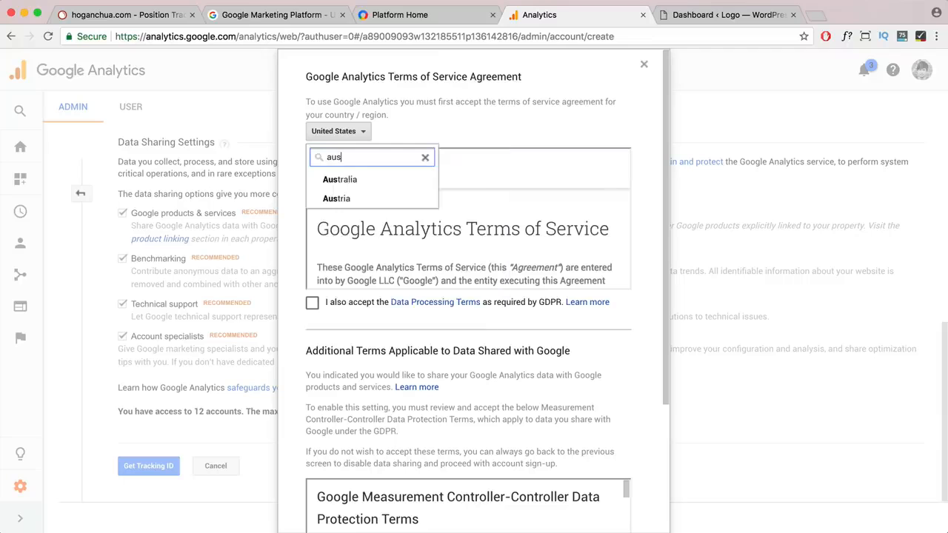
pyautogui.click(356, 178)
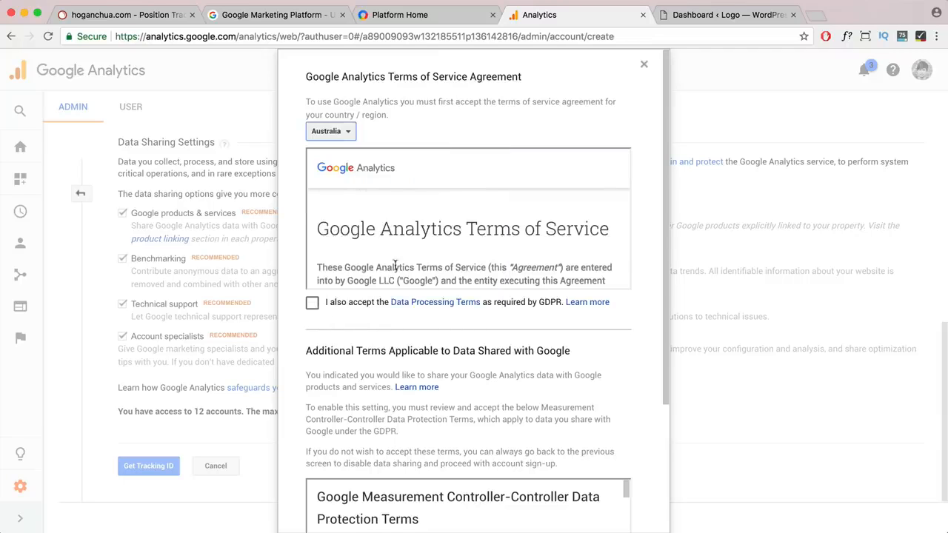
# Agree to the GDPR Data Processing Terms and the Measurement Controller-Controller Data Protection Terms, and accept the service agreement.
pyautogui.scroll(-10, 360, 281)
pyautogui.click(312, 301)
pyautogui.scroll(-5, 359, 285)
pyautogui.click(312, 463)
pyautogui.click(326, 504)
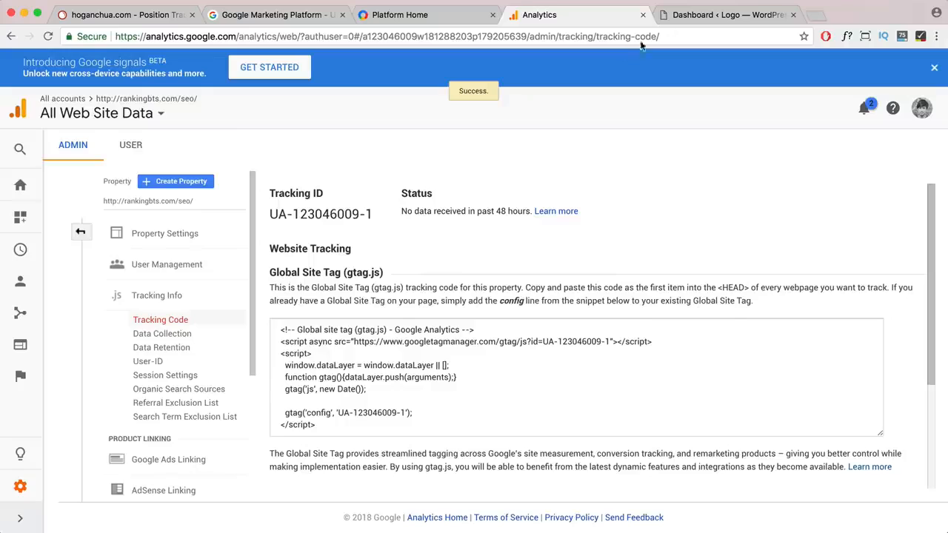
# Switch to the WordPress dashboard and search the new plugins for "Google analytics".
pyautogui.click(687, 17)
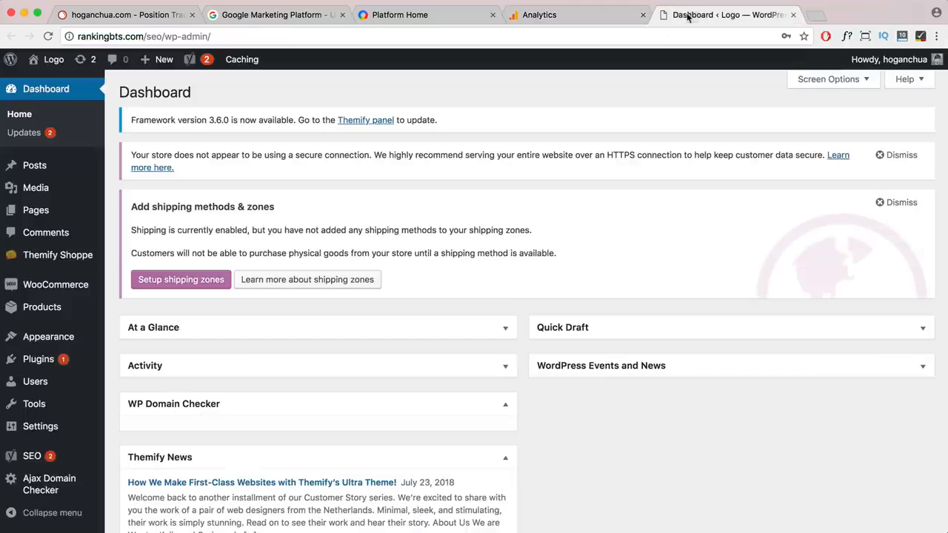
pyautogui.click(197, 37)
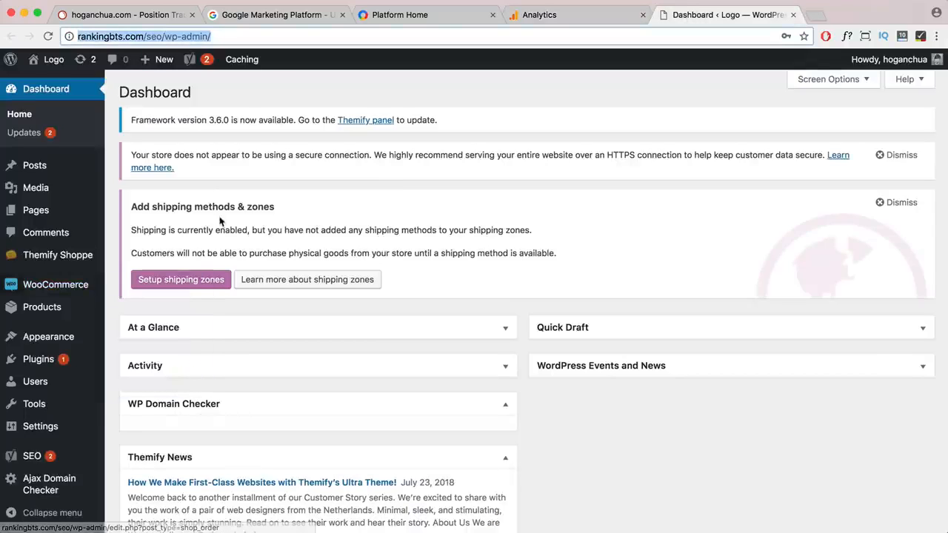
pyautogui.click(44, 361)
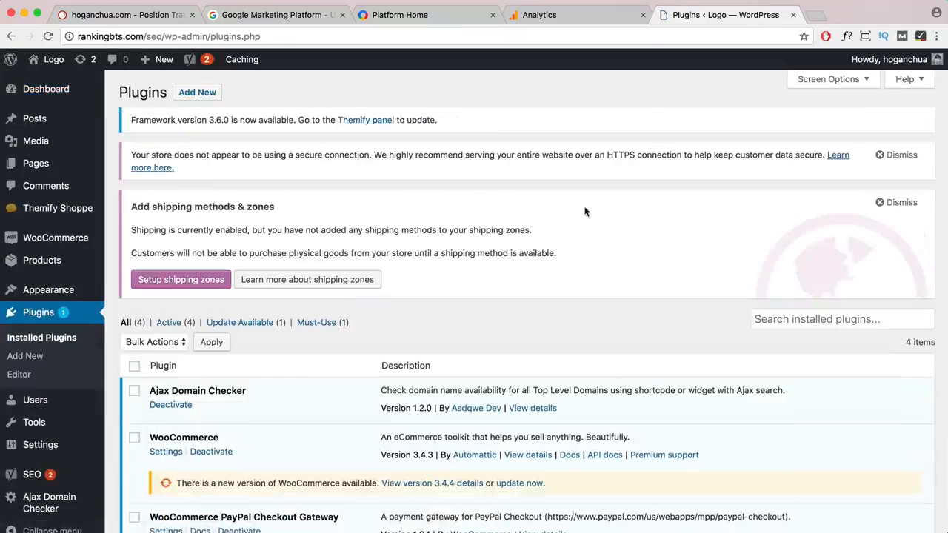
pyautogui.click(197, 94)
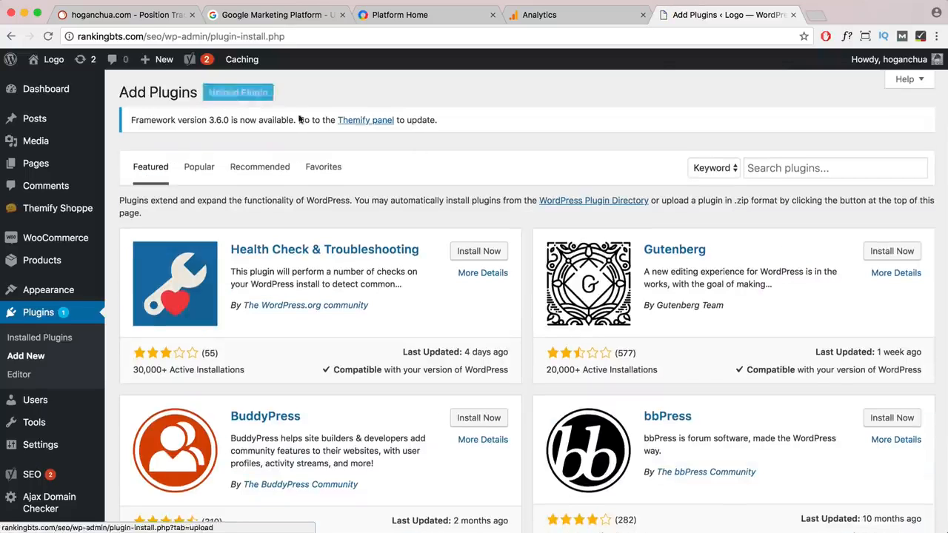
pyautogui.click(816, 170)
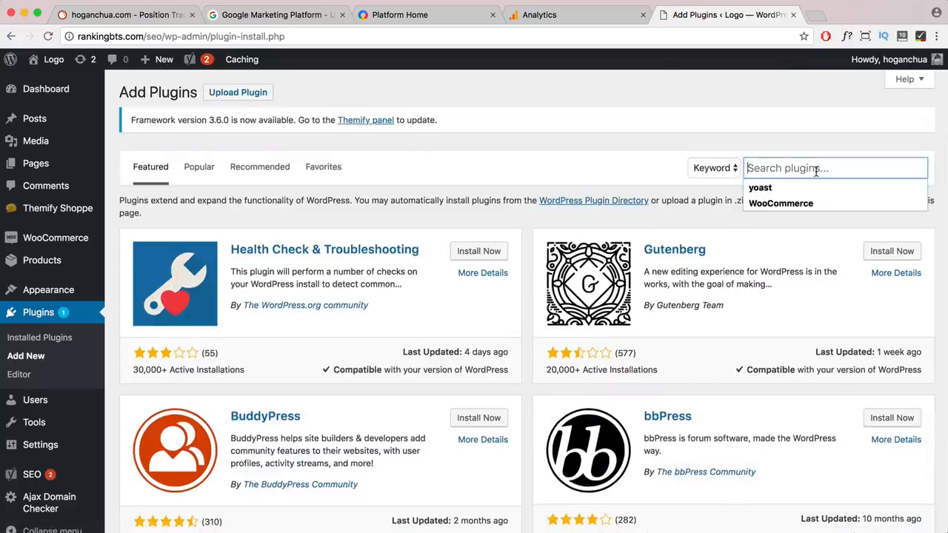
pyautogui.write('Googl')
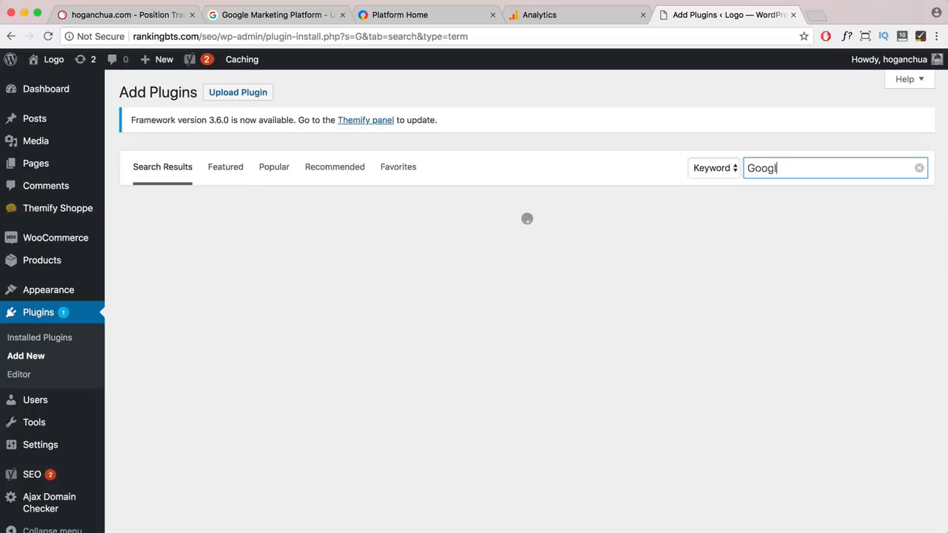
pyautogui.write('e analytics')
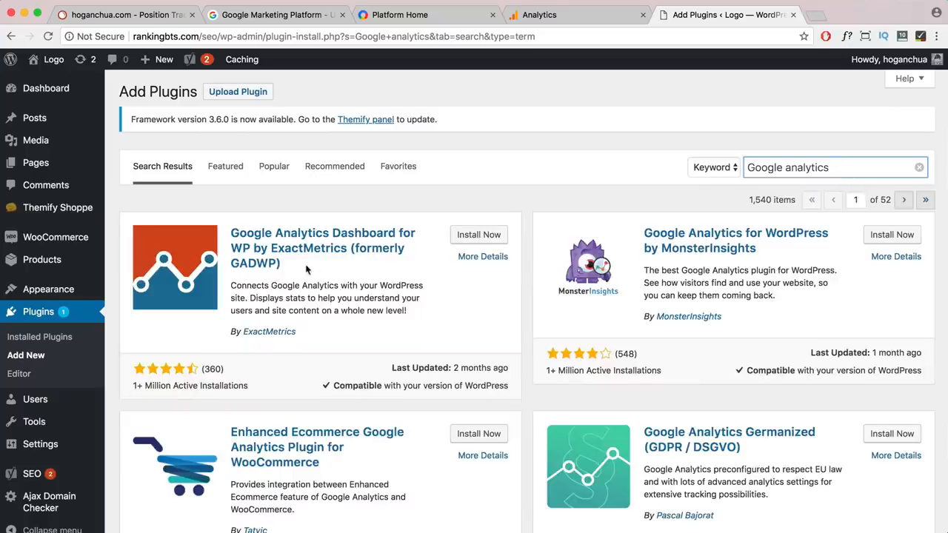
# Install and activate the Google Analytics Dashboard for WP by ExactMetrics plugin.
pyautogui.moveTo(307, 270); pyautogui.dragTo(232, 236)
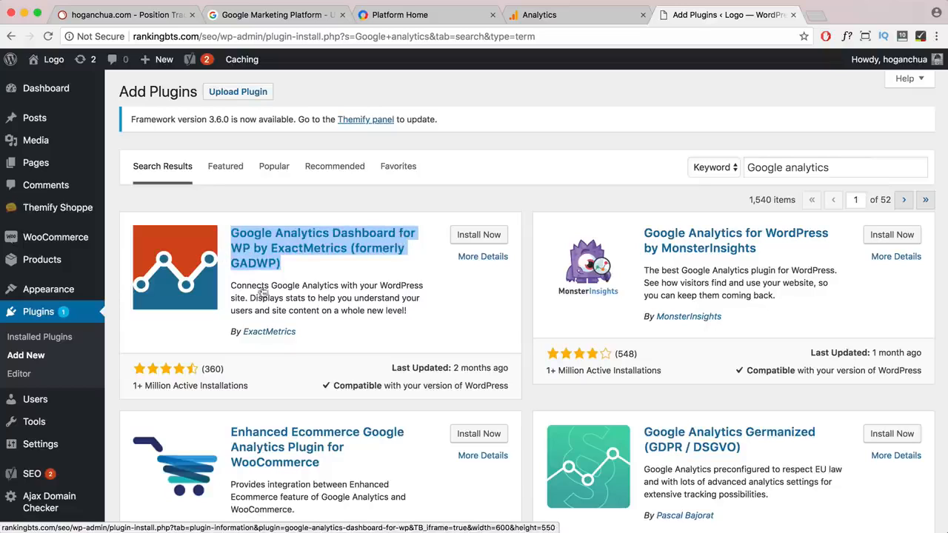
pyautogui.click(468, 243)
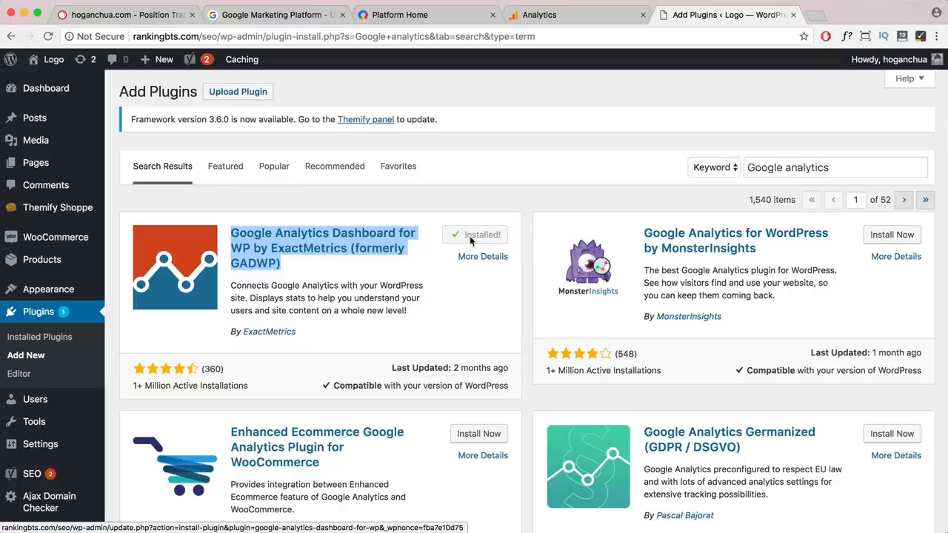
pyautogui.click(475, 238)
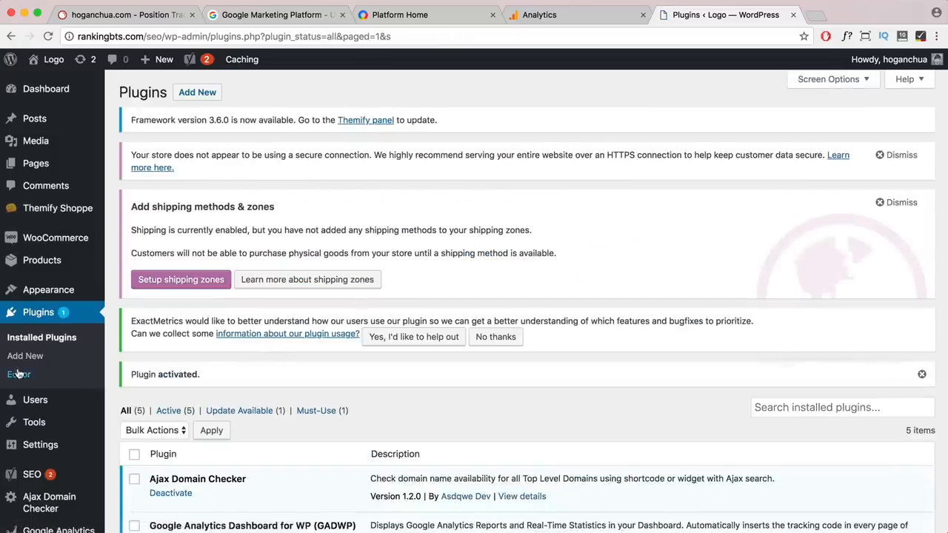
# Open the general settings of the Google Analytics plugin.
pyautogui.scroll(-5, 27, 373)
pyautogui.moveTo(29, 493)
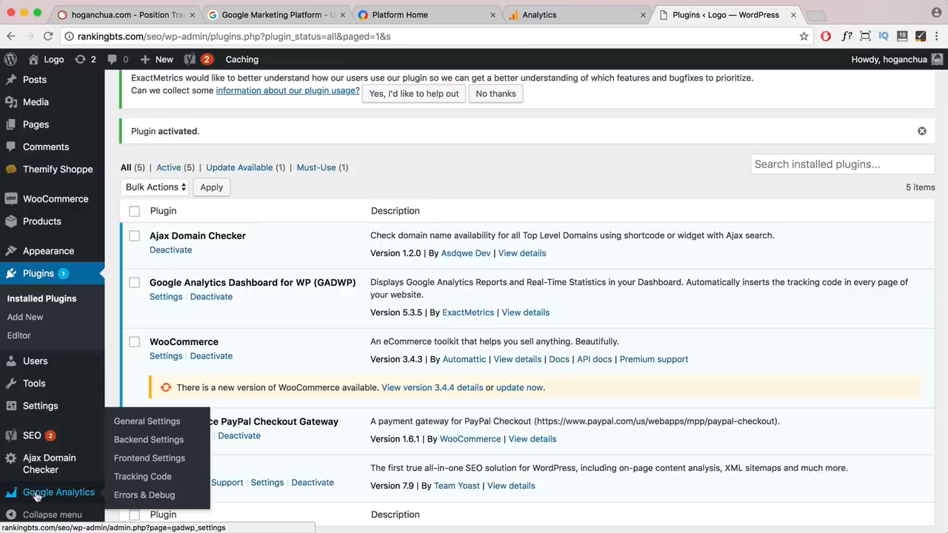
pyautogui.click(125, 421)
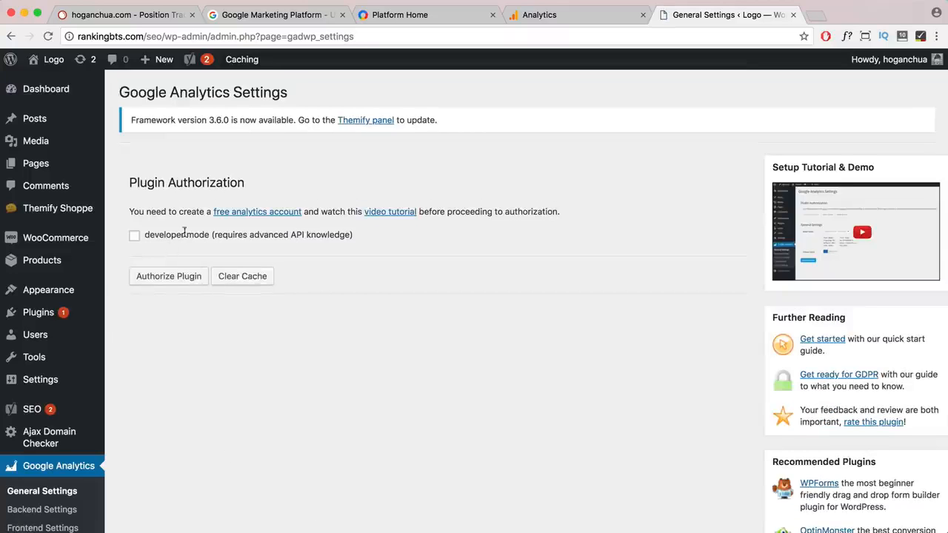
# Start authorizing the Google Analytics plugin and request its one-time-use access code from Google.
pyautogui.moveTo(249, 193); pyautogui.dragTo(125, 186)
pyautogui.click(172, 279)
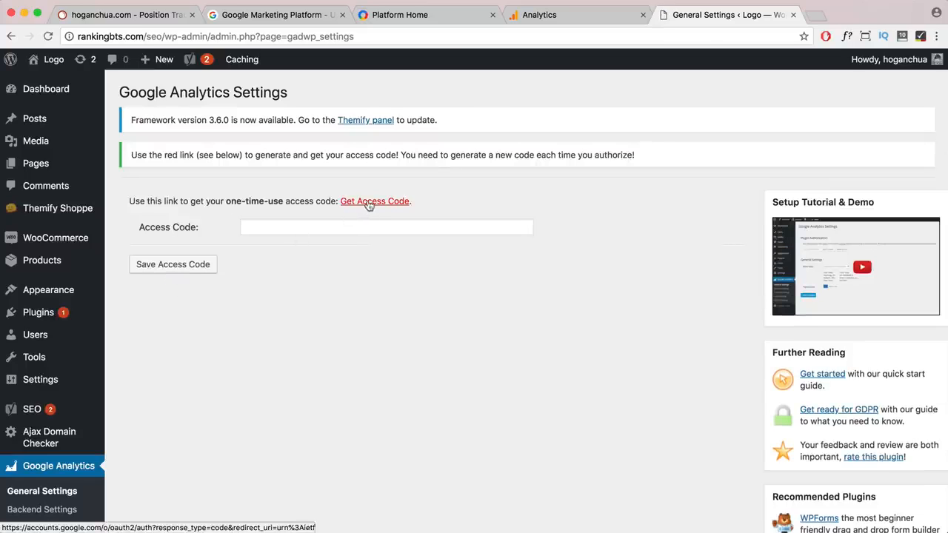
pyautogui.click(585, 14)
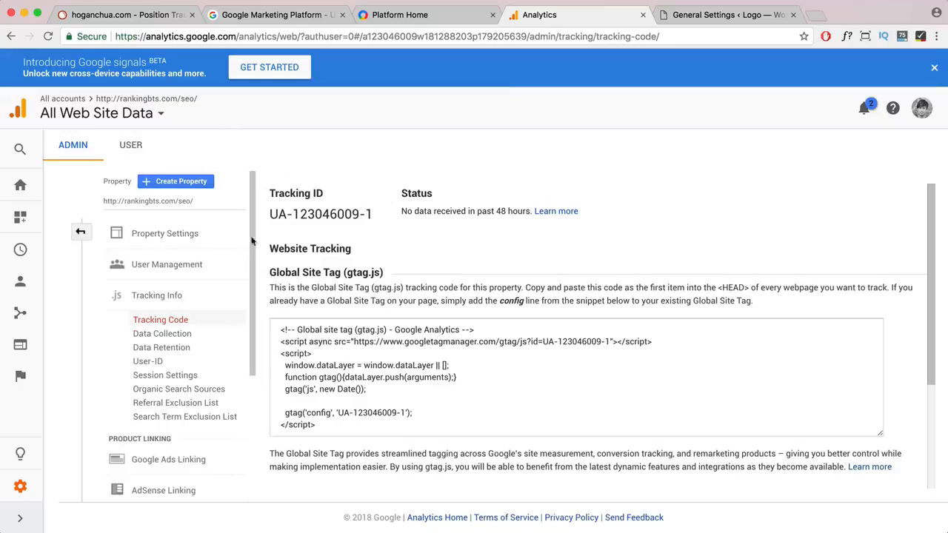
pyautogui.click(722, 14)
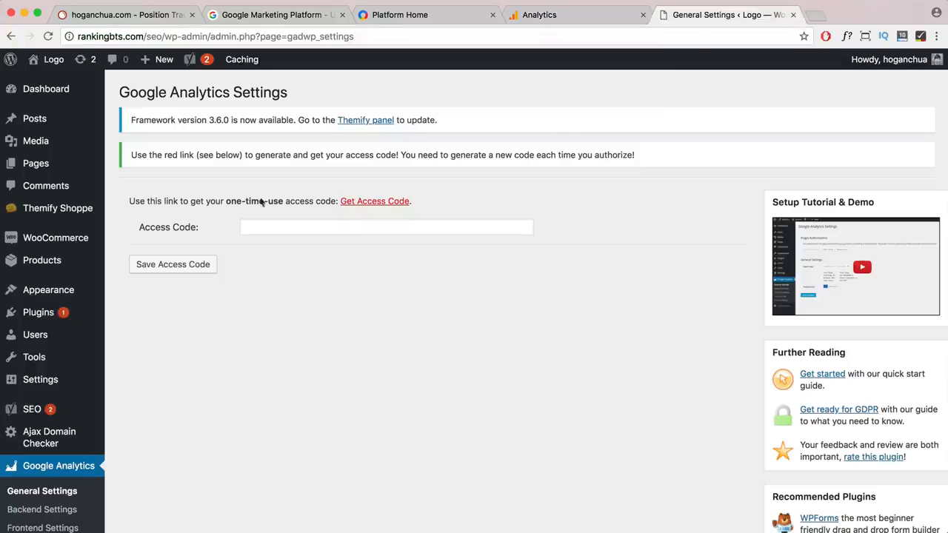
pyautogui.click(375, 202)
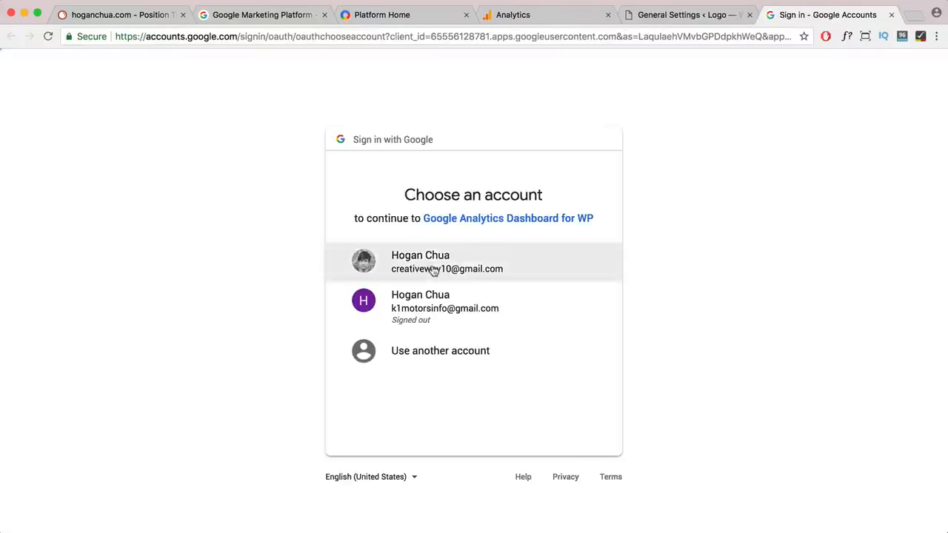
# Choose the first listed Google account and allow Google Analytics Dashboard for WP to view its Google Analytics data.
pyautogui.click(433, 269)
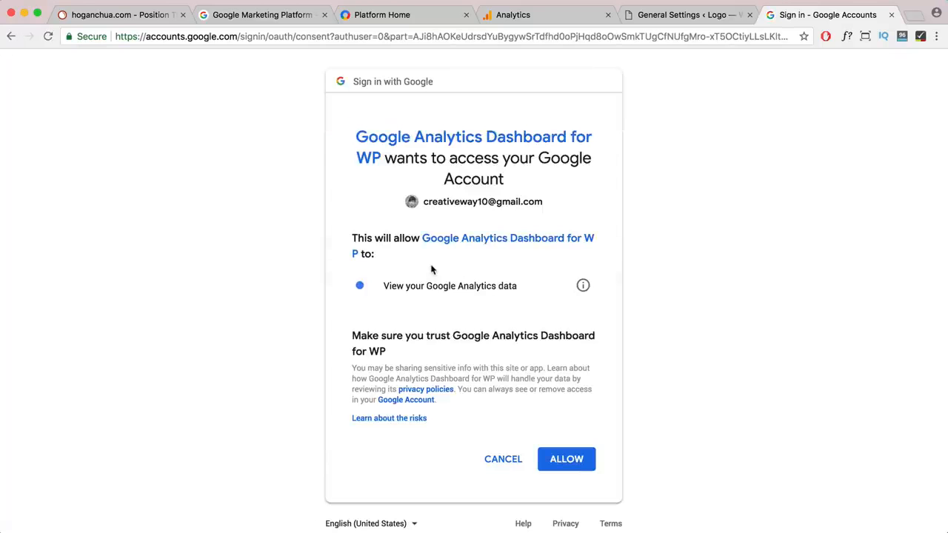
pyautogui.click(12, 39)
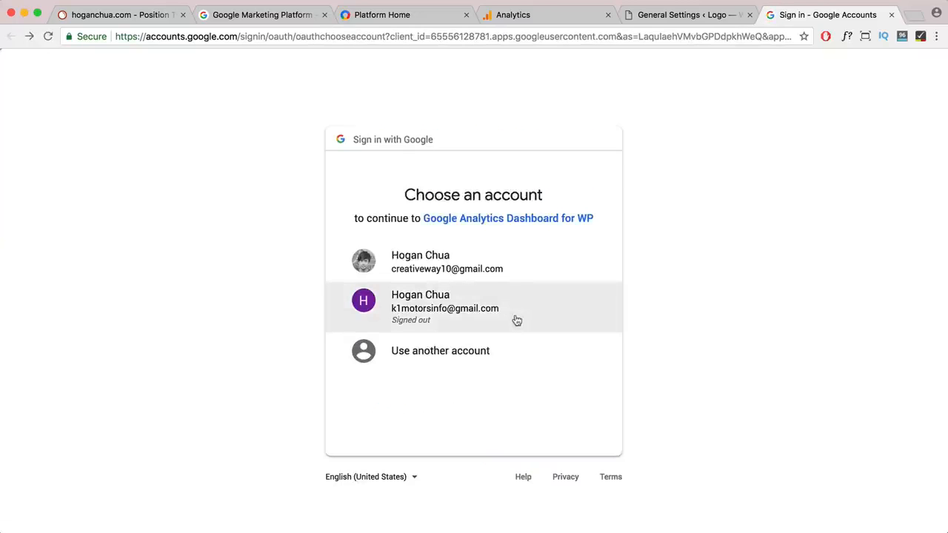
pyautogui.click(459, 266)
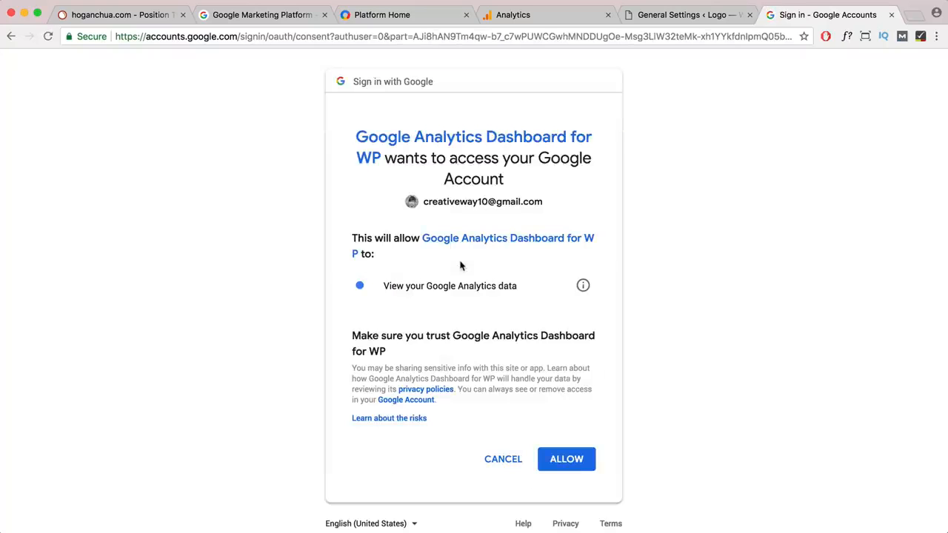
pyautogui.click(580, 462)
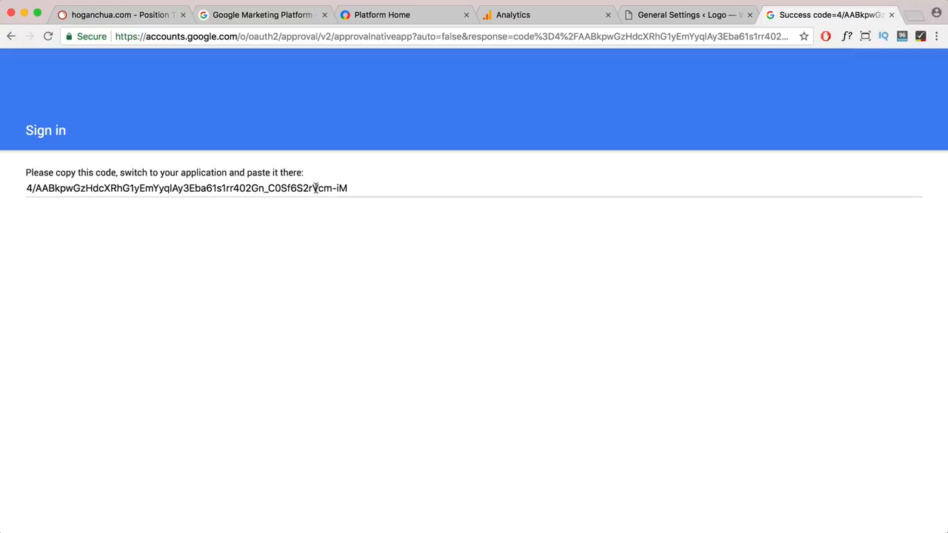
# Copy the generated access code, paste it into the plugin's Access Code field in WordPress, and save it.
pyautogui.click(316, 188)
pyautogui.press('super+c')
pyautogui.click(662, 14)
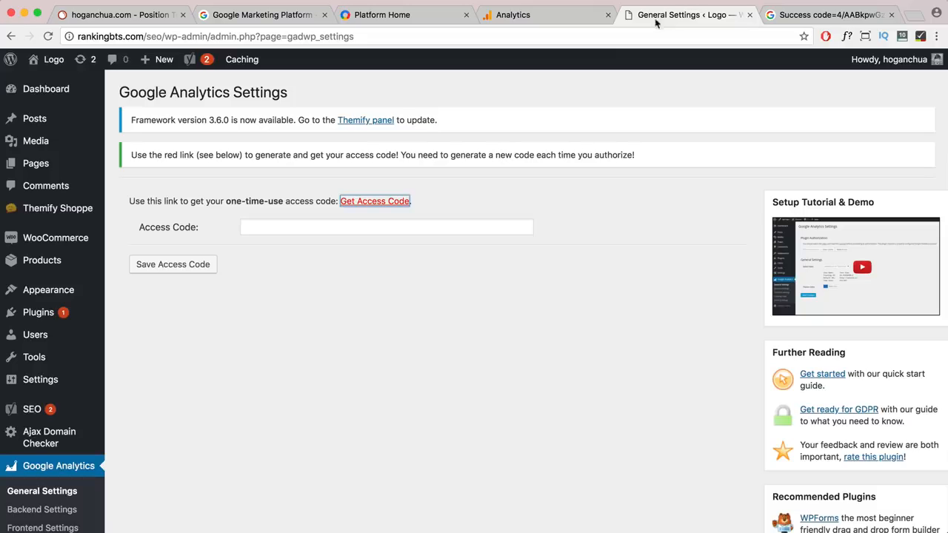
pyautogui.click(281, 228)
pyautogui.press('super+v')
pyautogui.click(176, 270)
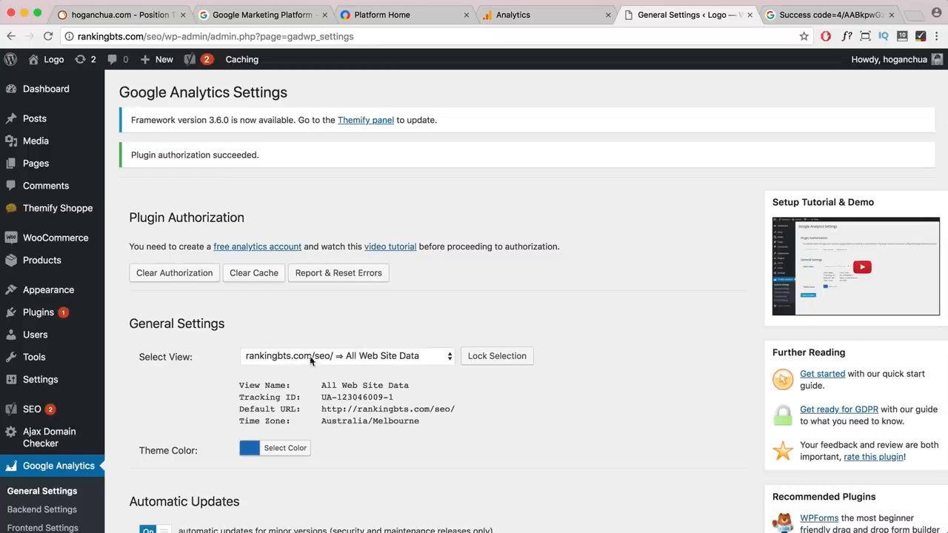
# Lock the selected view to rankingbts.com/seo/ All Web Site Data and save the plugin's general settings.
pyautogui.click(505, 357)
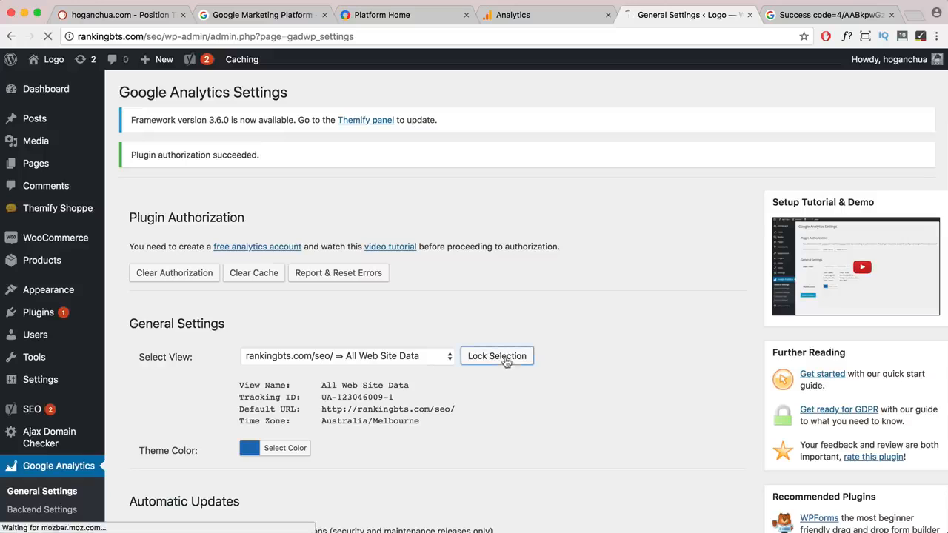
pyautogui.scroll(-3, 326, 340)
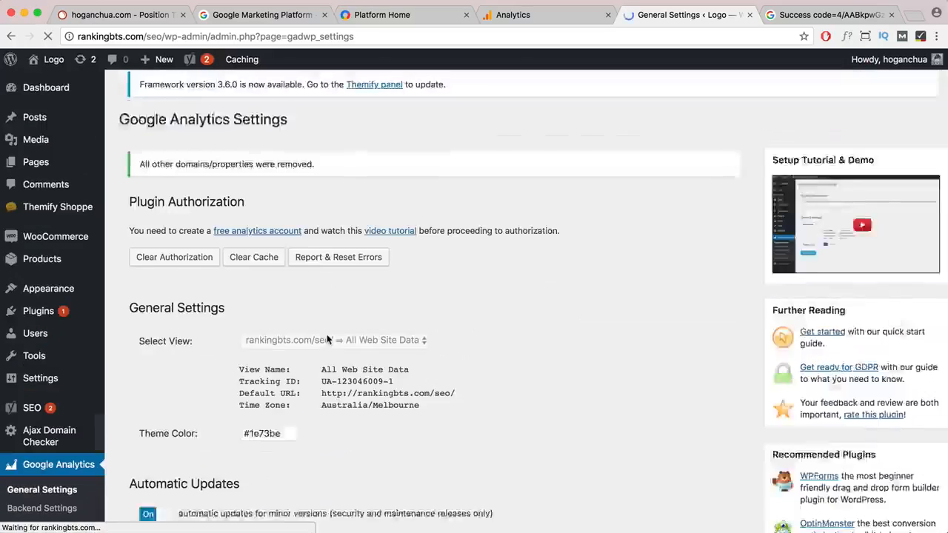
pyautogui.scroll(-2, 328, 340)
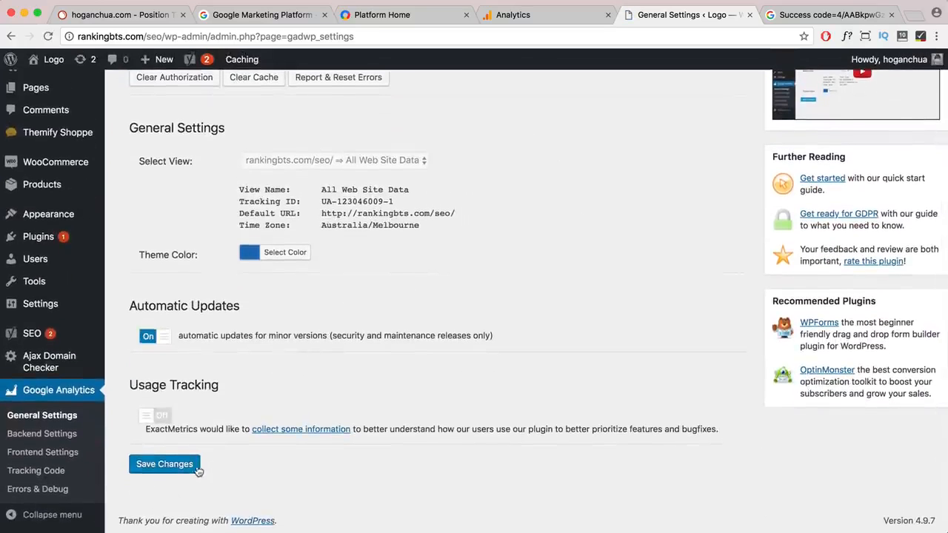
pyautogui.click(170, 465)
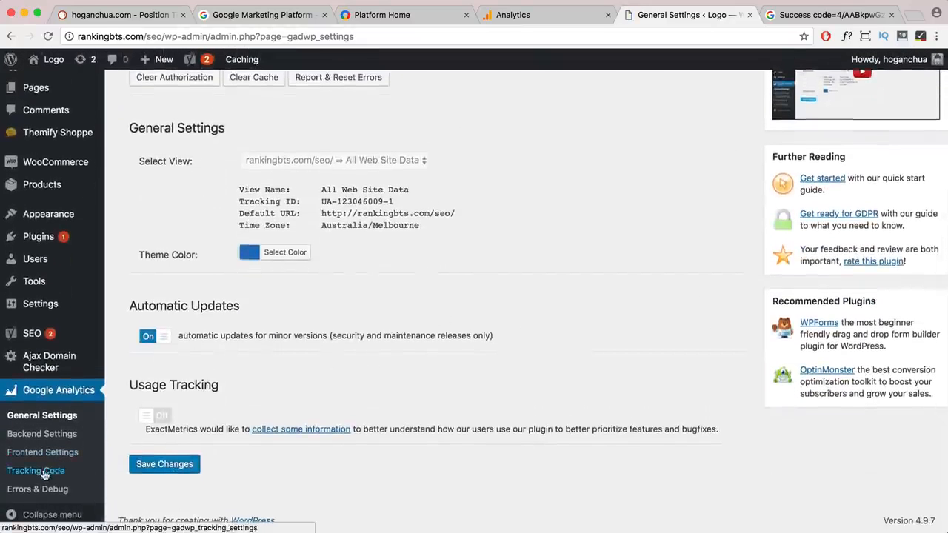
# Exclude Administrator, Editor, Author, Contributor, Shop manager, SEO Manager and SEO Editor from tracking in the plugin's tracking code settings, and save.
pyautogui.click(16, 471)
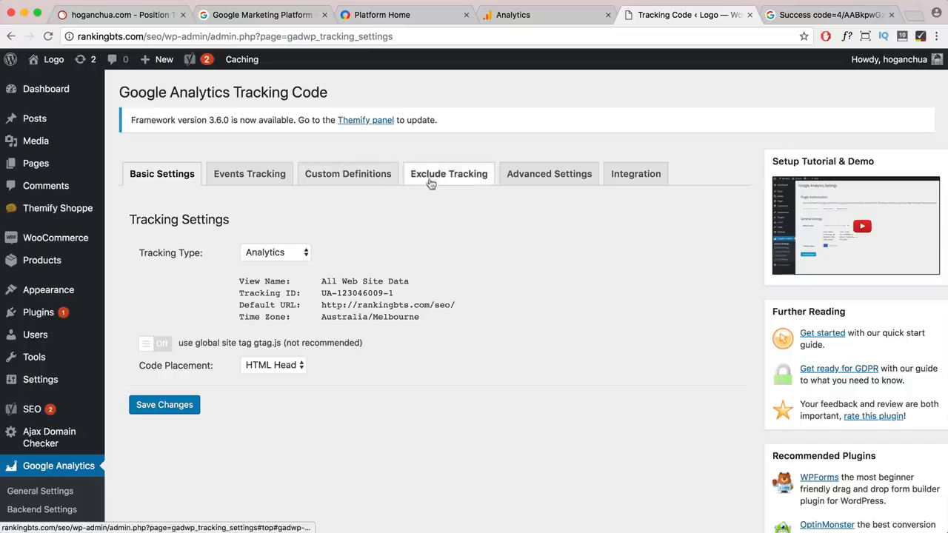
pyautogui.click(455, 172)
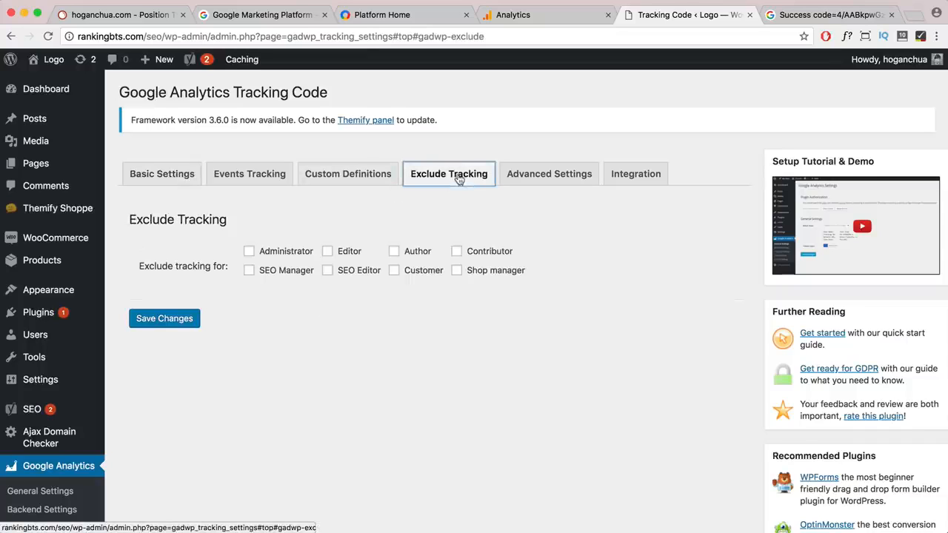
pyautogui.click(249, 251)
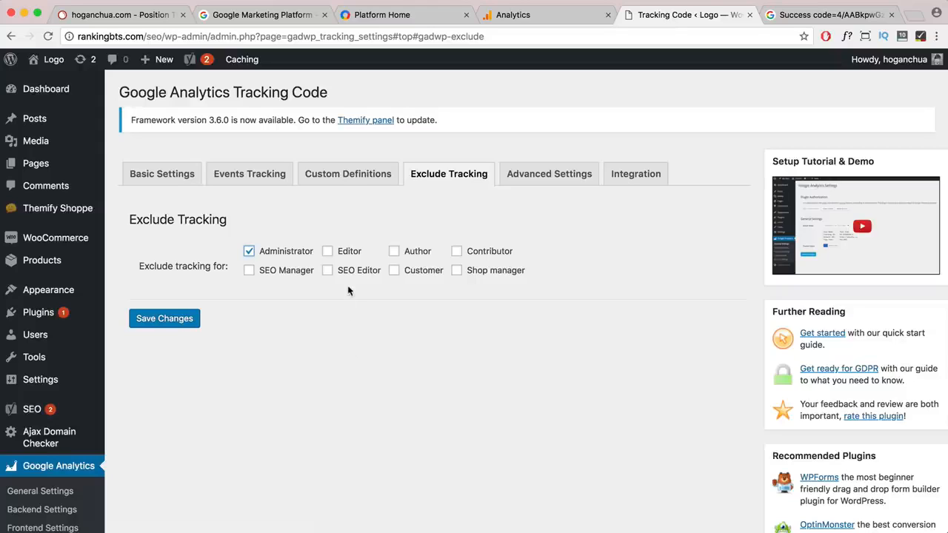
pyautogui.click(328, 252)
pyautogui.click(394, 252)
pyautogui.click(457, 252)
pyautogui.click(457, 270)
pyautogui.click(250, 270)
pyautogui.click(327, 273)
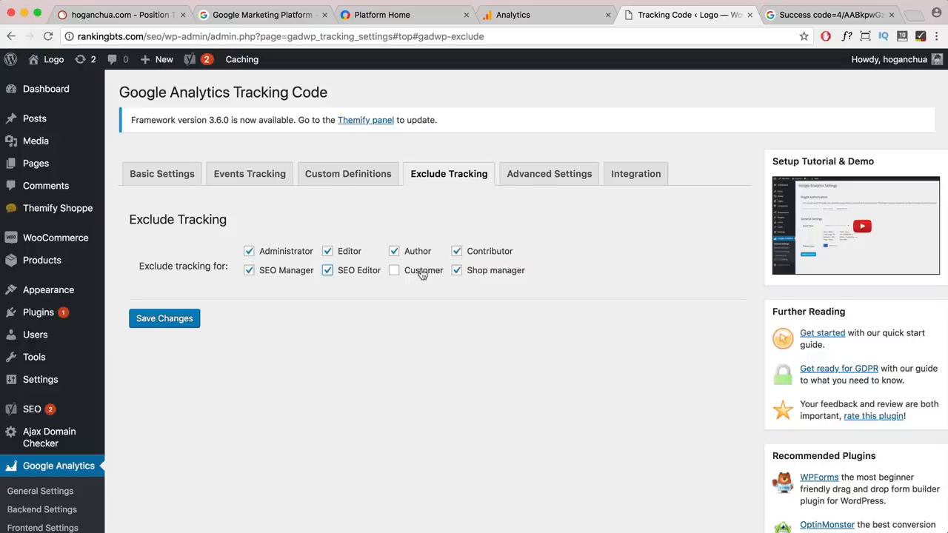
pyautogui.click(165, 320)
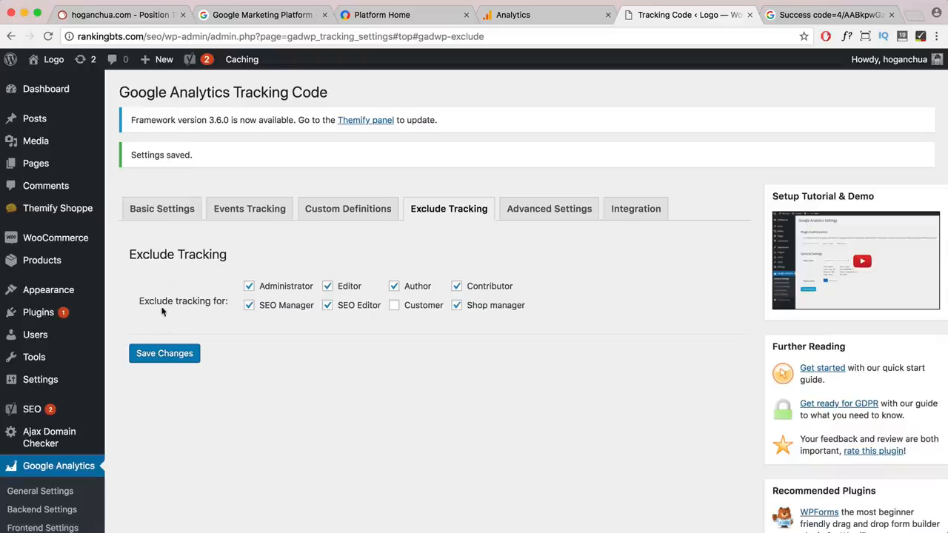
# Examine the Google Analytics widget on the WordPress dashboard, including its date ranges, page views and bounce rate.
pyautogui.click(46, 90)
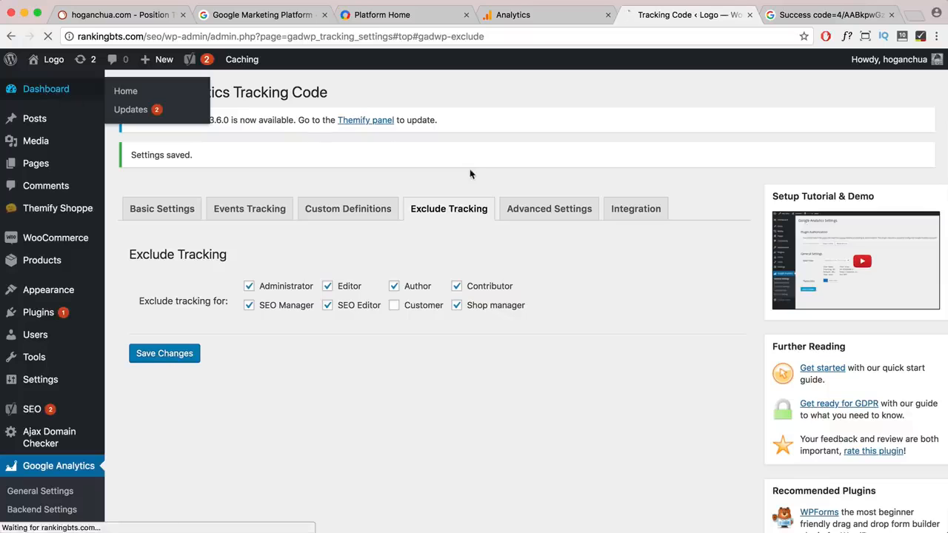
pyautogui.scroll(-10, 455, 181)
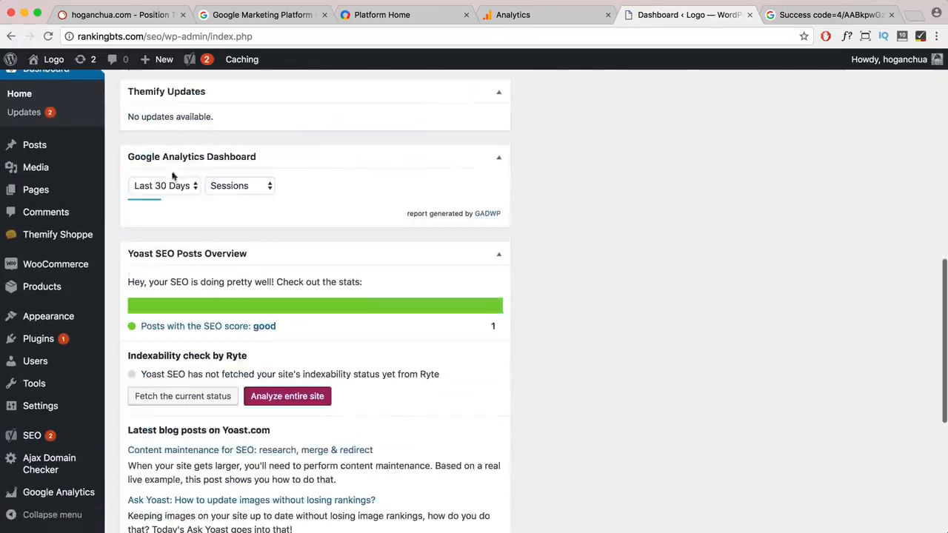
pyautogui.click(168, 186)
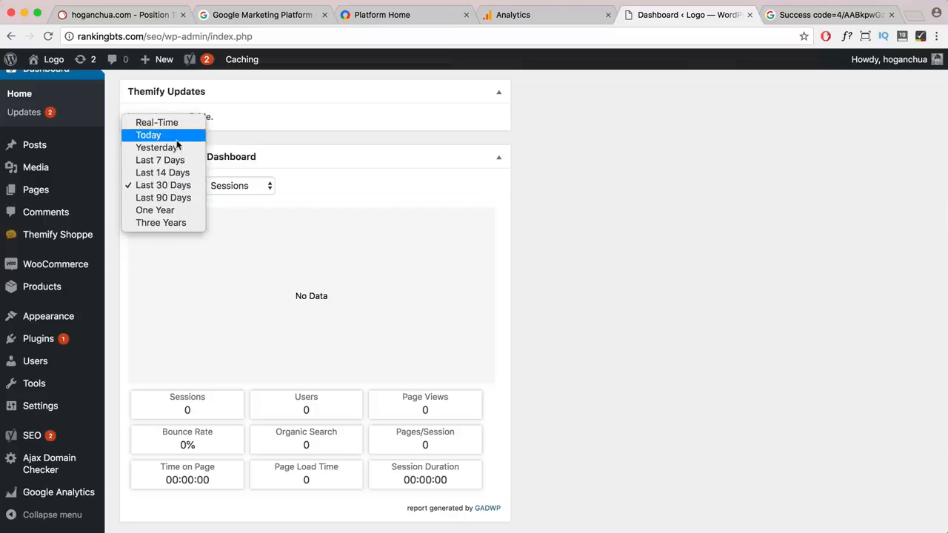
pyautogui.click(324, 183)
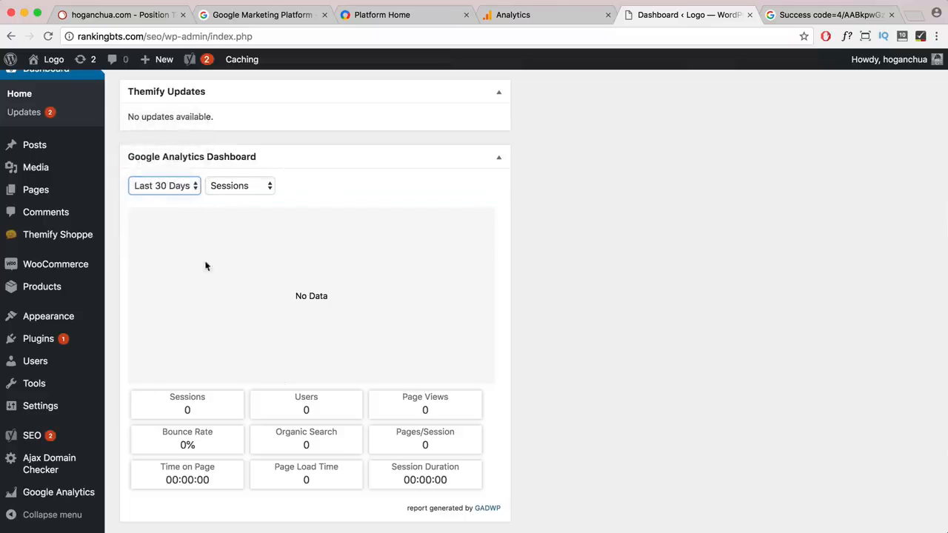
pyautogui.scroll(1, 207, 370)
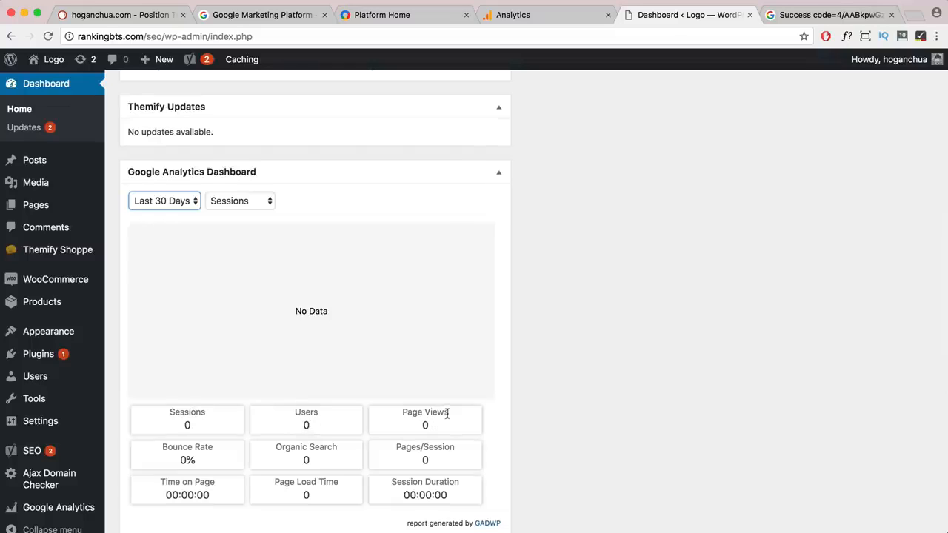
pyautogui.moveTo(447, 414); pyautogui.dragTo(398, 412)
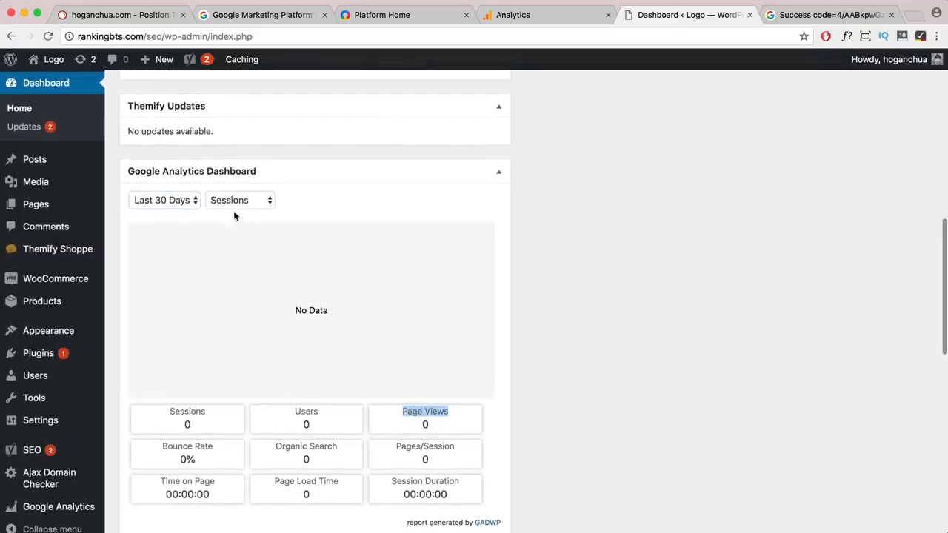
pyautogui.click(184, 201)
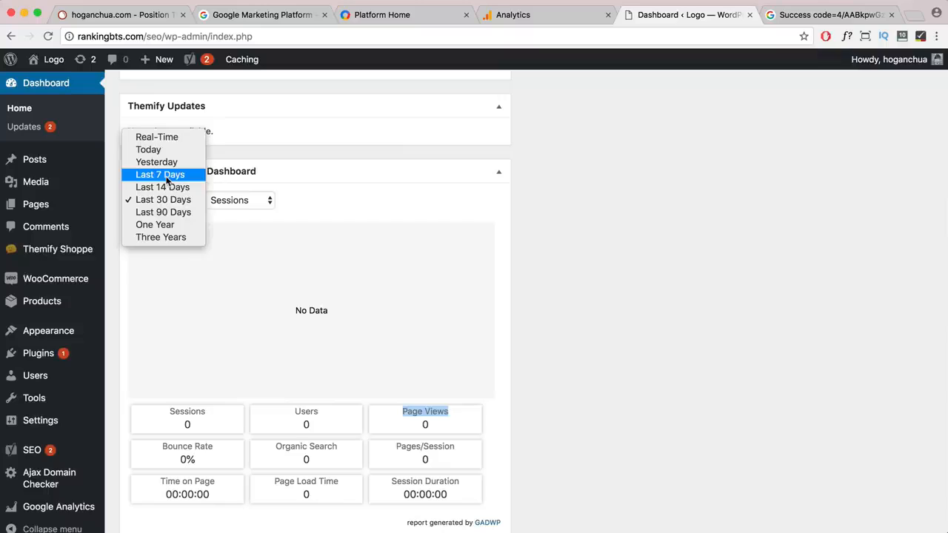
pyautogui.click(210, 451)
pyautogui.moveTo(193, 448); pyautogui.dragTo(157, 448)
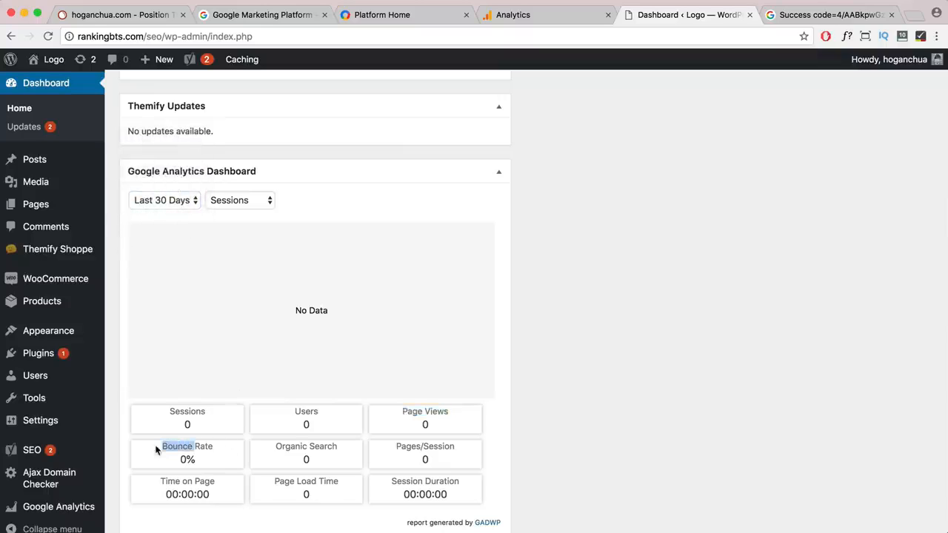
pyautogui.moveTo(216, 449); pyautogui.dragTo(162, 447)
# Switch to Google Analytics and review the home page reports and the available Audience reports for the site.
pyautogui.click(513, 20)
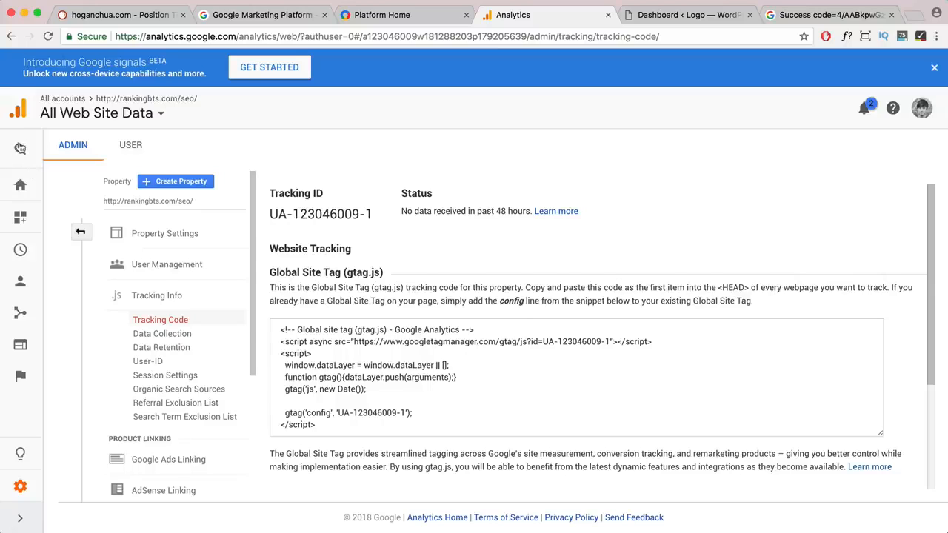
pyautogui.moveTo(20, 151)
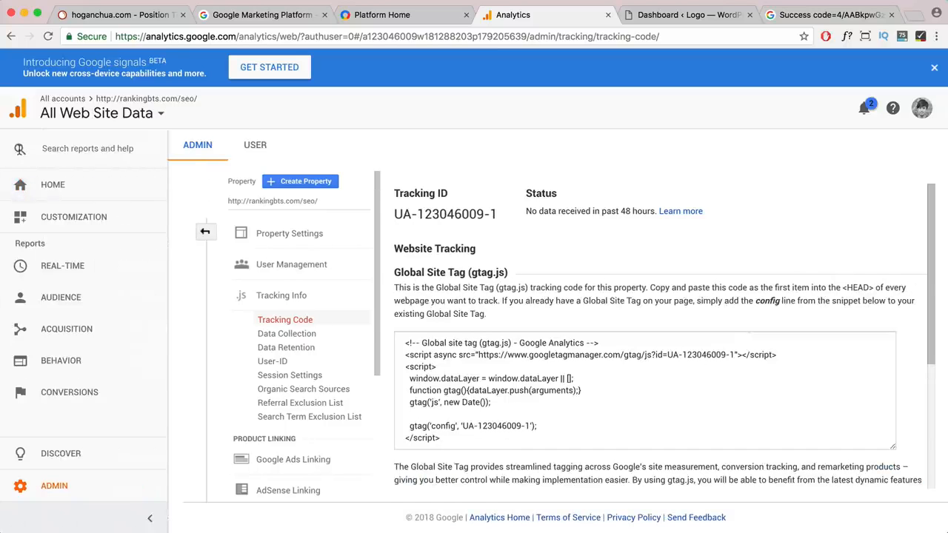
pyautogui.click(52, 187)
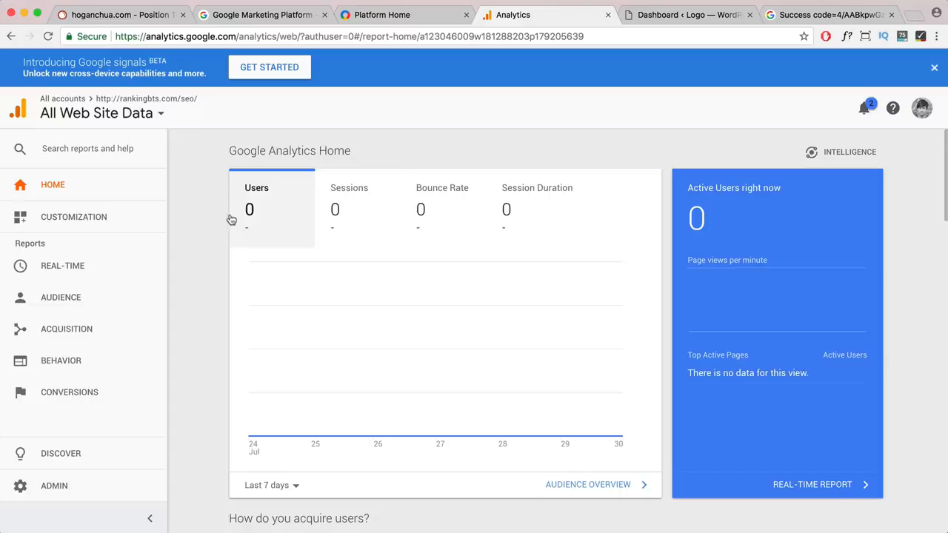
pyautogui.scroll(-10, 378, 248)
pyautogui.scroll(-2, 377, 248)
pyautogui.click(74, 304)
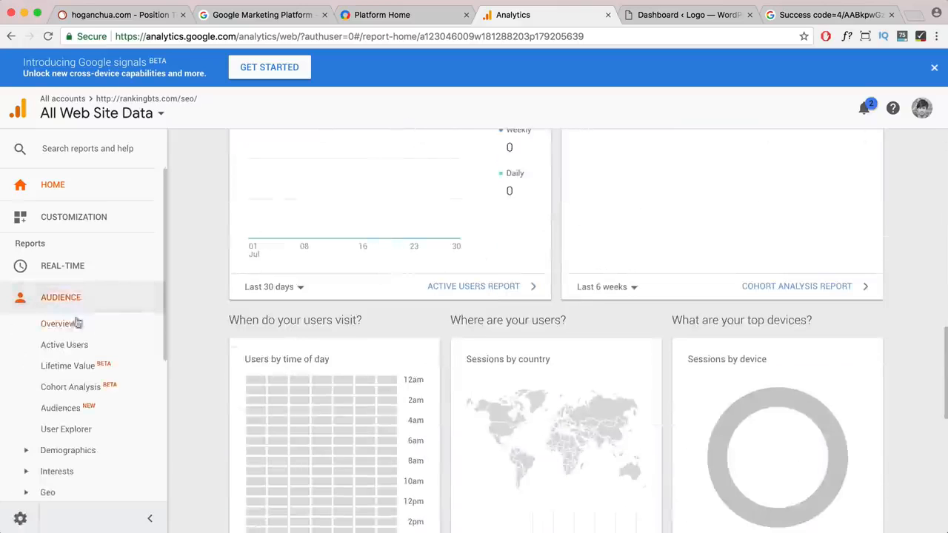
pyautogui.scroll(-3, 83, 330)
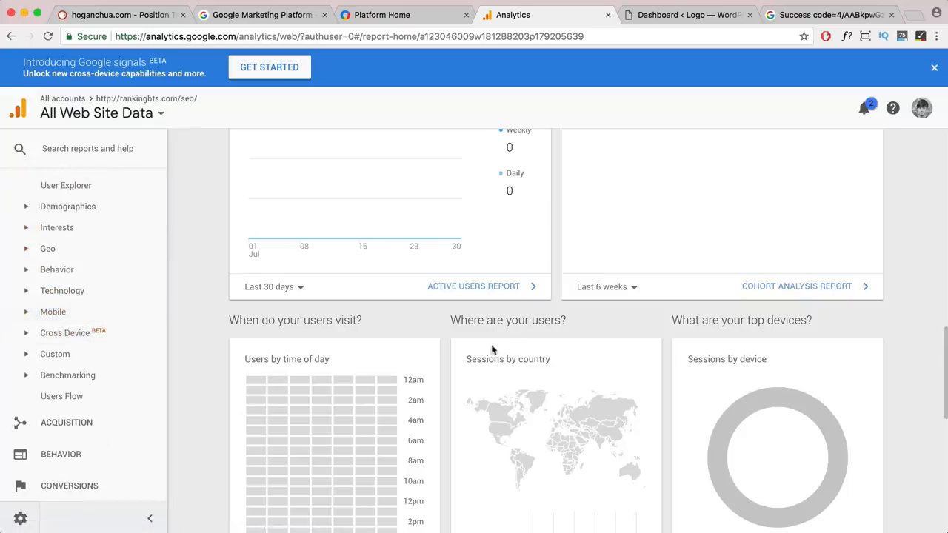
pyautogui.scroll(-3, 545, 349)
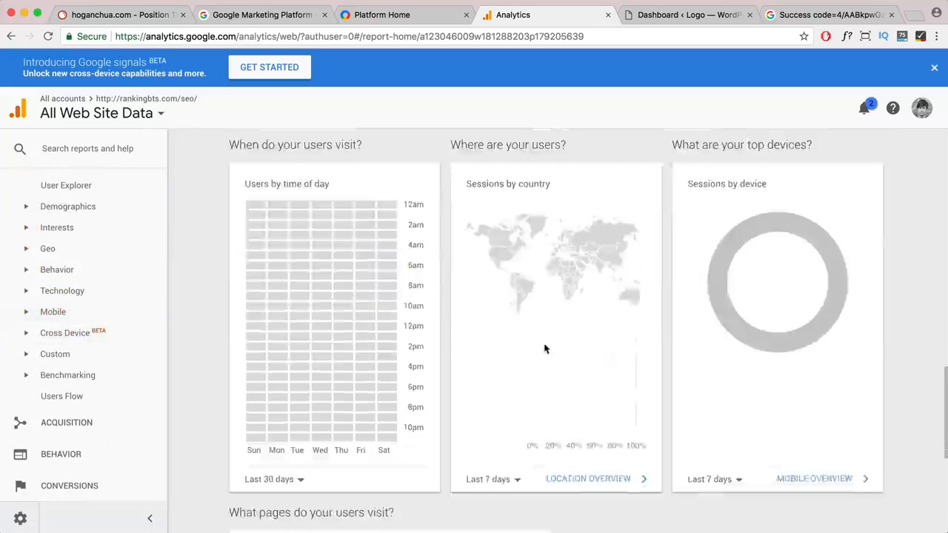
pyautogui.scroll(-5, 544, 348)
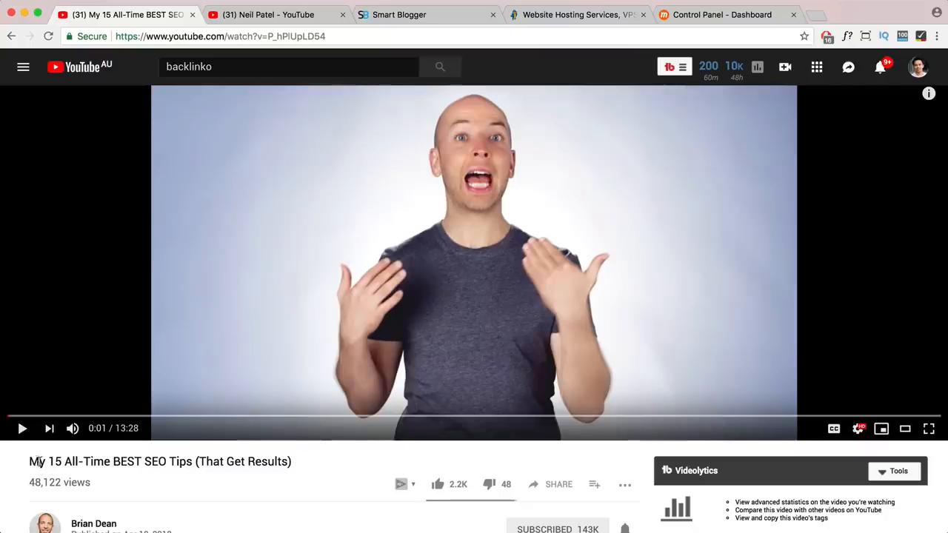
# Highlight "15 All-Time BEST SEO Tips (That Get Results)" in the title of the YouTube video.
pyautogui.moveTo(48, 462); pyautogui.dragTo(291, 462)
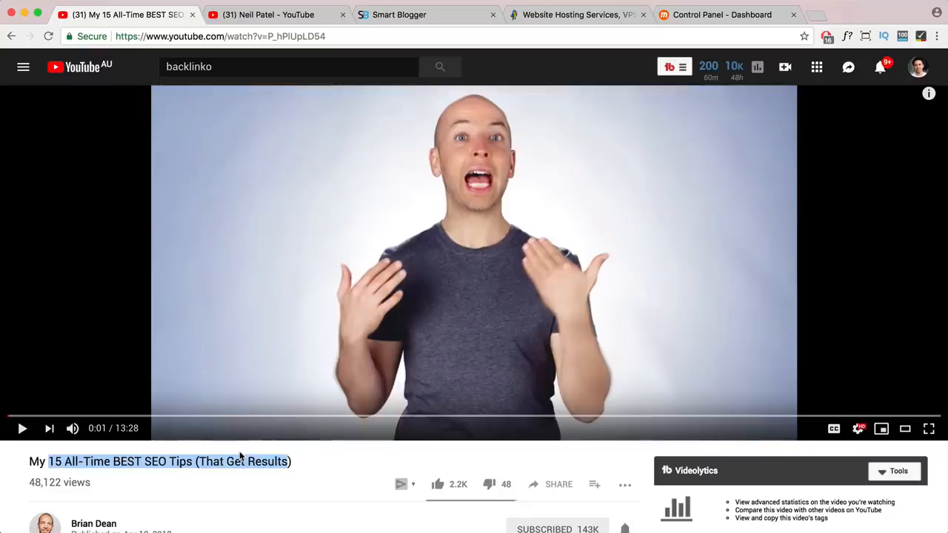
# Look over the description and statistics beneath the YouTube video, and return to the top of the page.
pyautogui.scroll(-3, 237, 459)
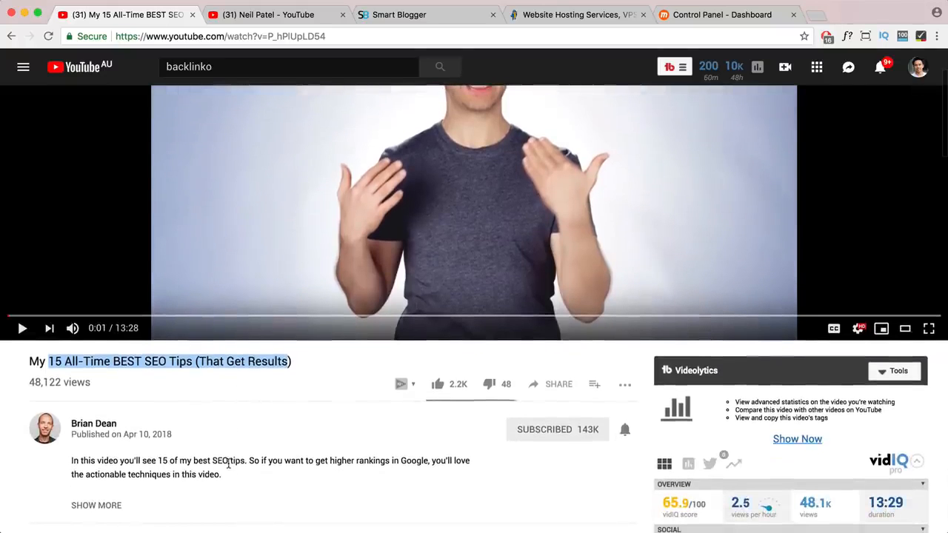
pyautogui.scroll(-3, 218, 445)
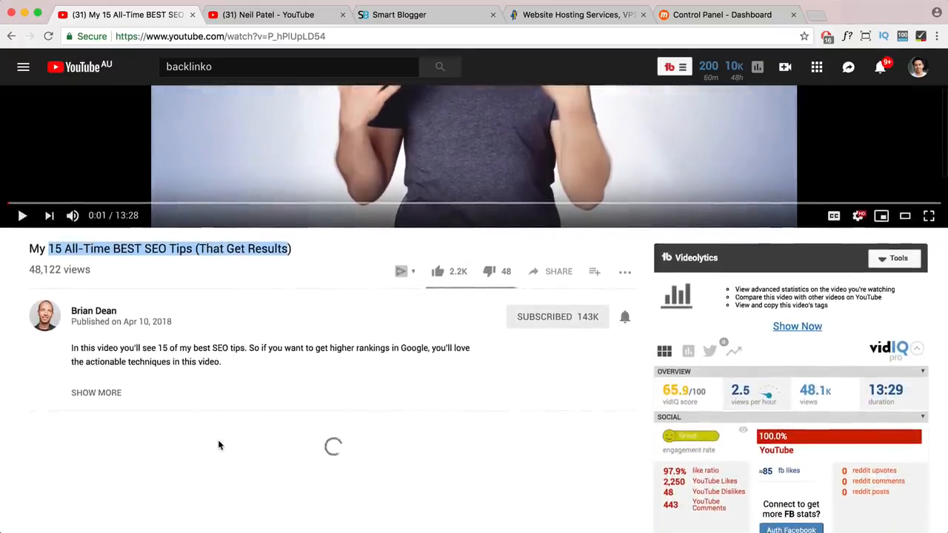
pyautogui.scroll(6, 219, 444)
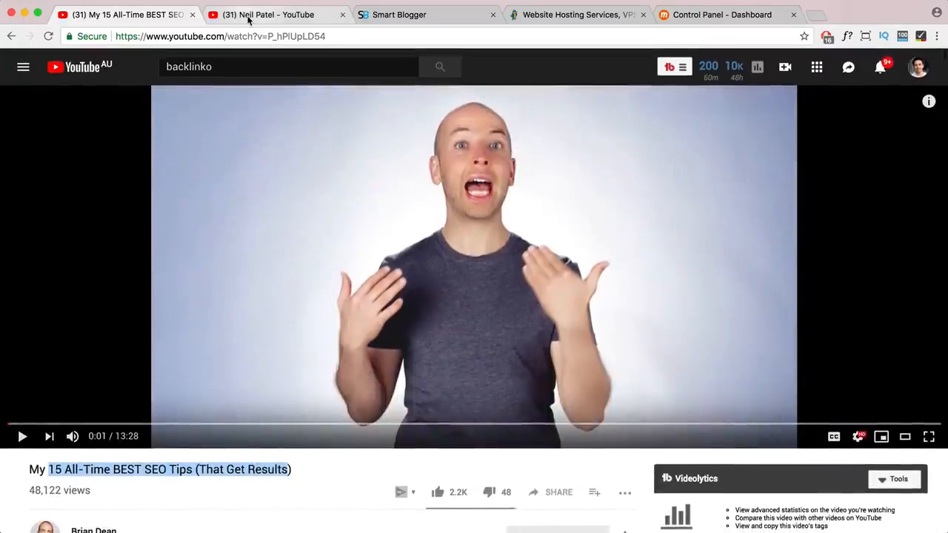
# Switch to the Neil Patel YouTube channel, pause its trailer and show the channel's uploaded videos.
pyautogui.click(249, 17)
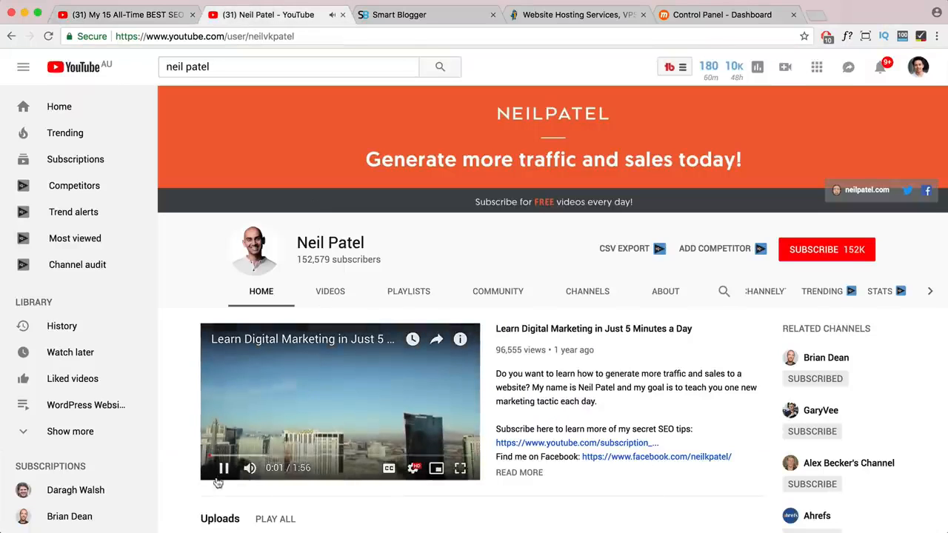
pyautogui.click(223, 467)
pyautogui.click(342, 293)
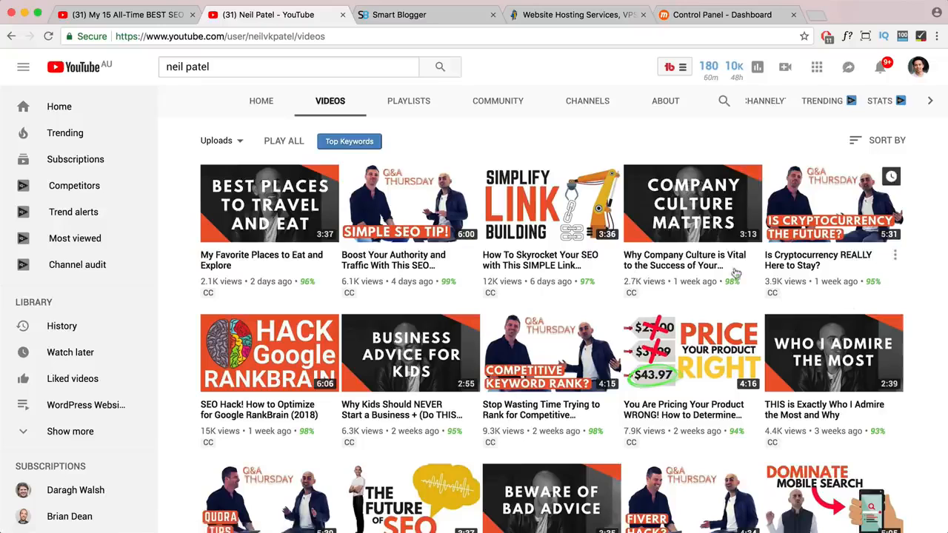
# Switch to the Smart Blogger site, dismiss the Headline Hacks sign-up offer and look through the blog's home page.
pyautogui.click(433, 16)
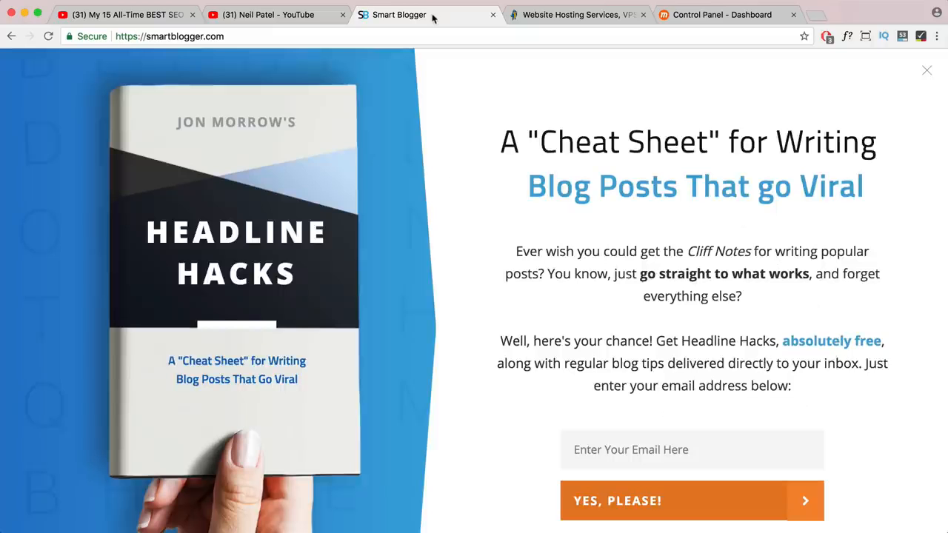
pyautogui.click(925, 74)
pyautogui.scroll(-3, 666, 203)
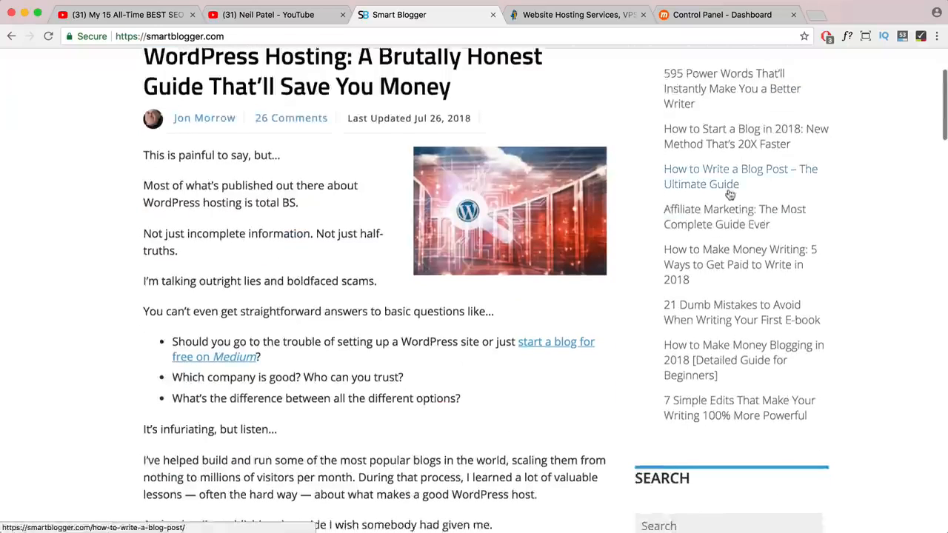
# Switch to the HostGator website and open its Cloud Hosting plans.
pyautogui.click(556, 17)
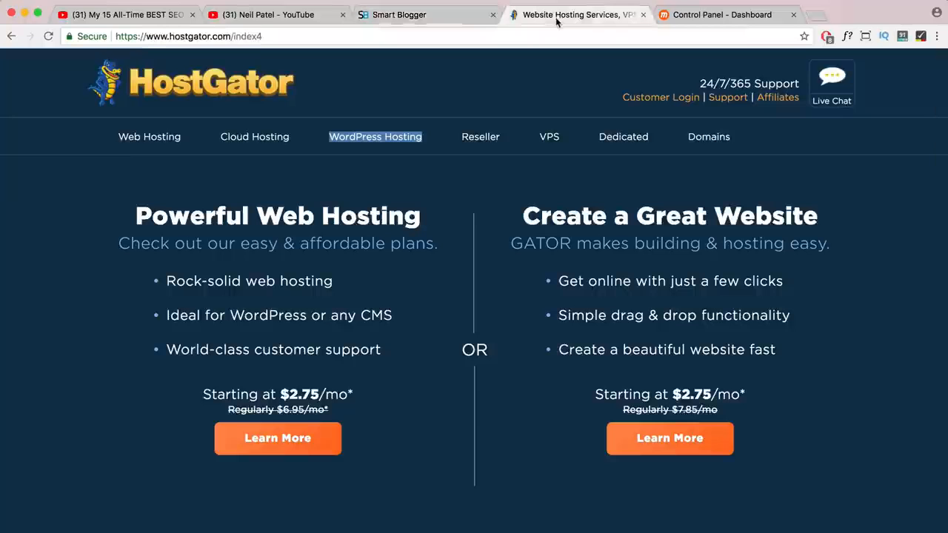
pyautogui.click(426, 89)
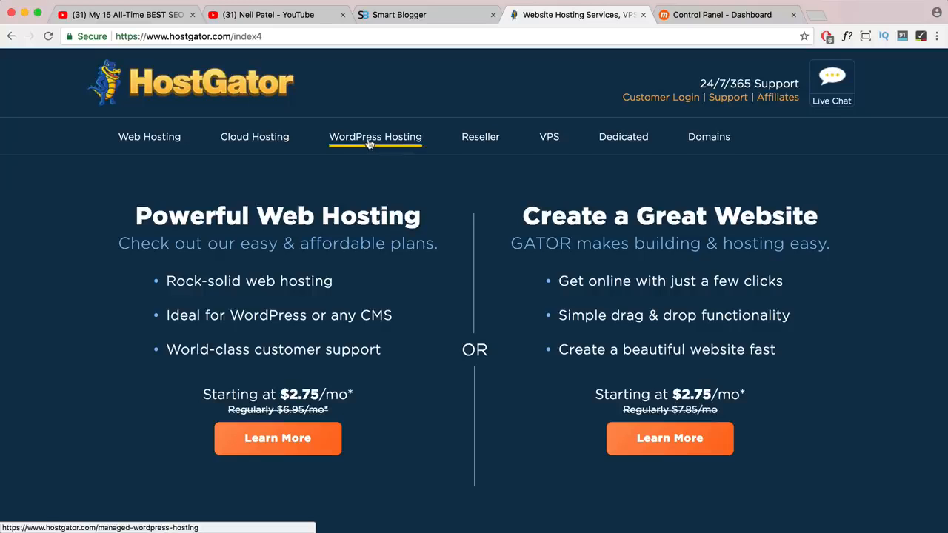
pyautogui.click(284, 142)
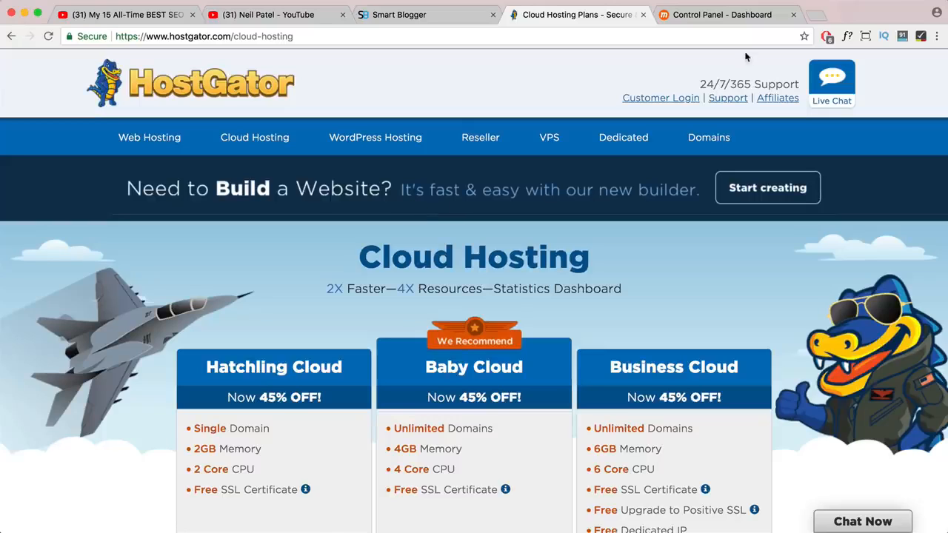
# In the MaxCDN control panel, accept the cookie notice and open the More Locations add-on order from the zones overview.
pyautogui.hotkey('ctrl', 'Tab')
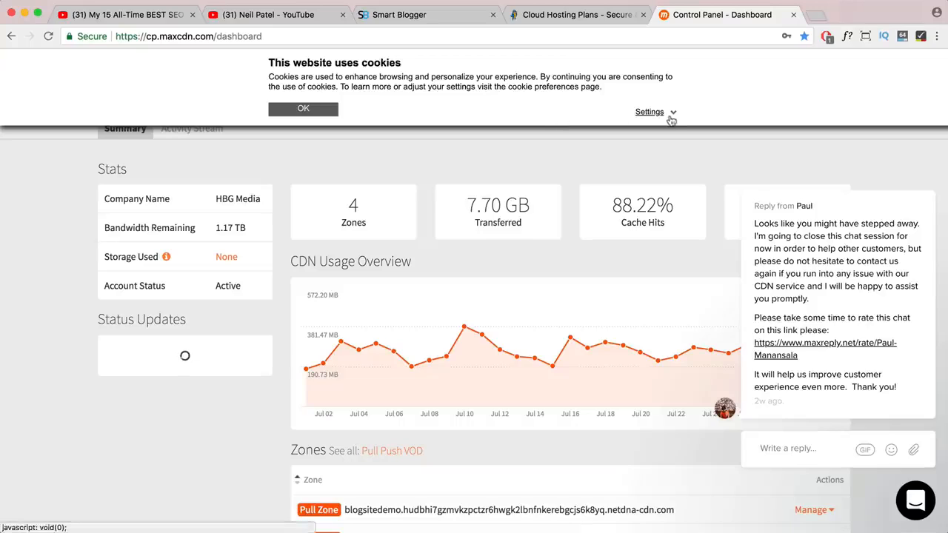
pyautogui.click(319, 111)
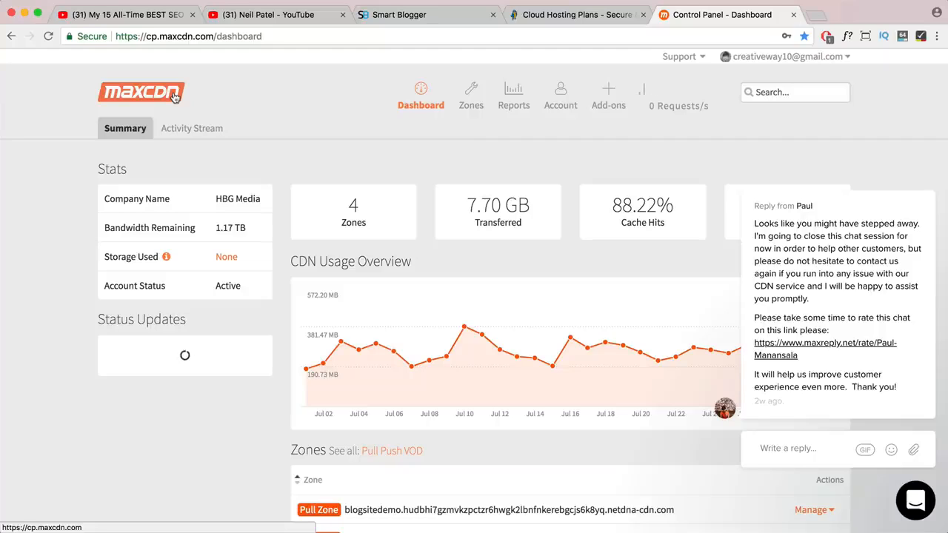
pyautogui.click(470, 95)
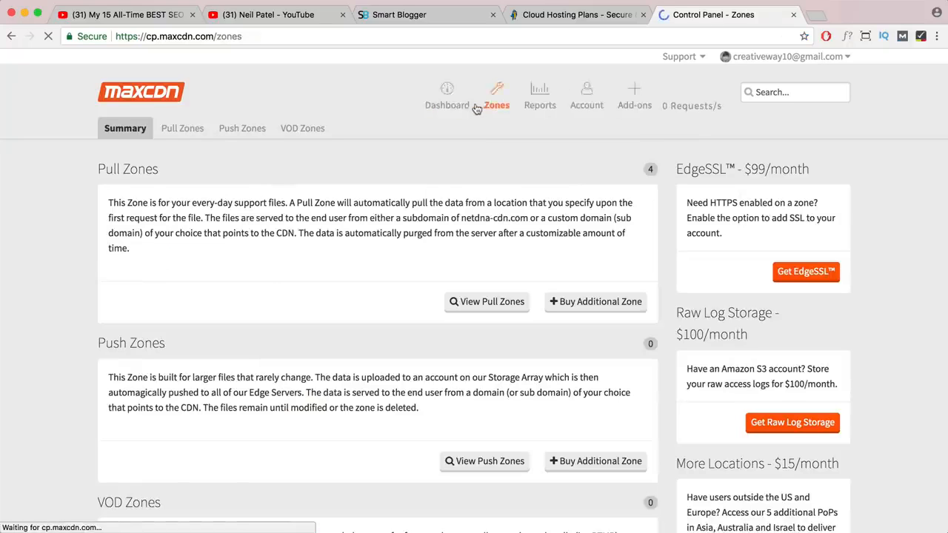
pyautogui.scroll(-3, 667, 296)
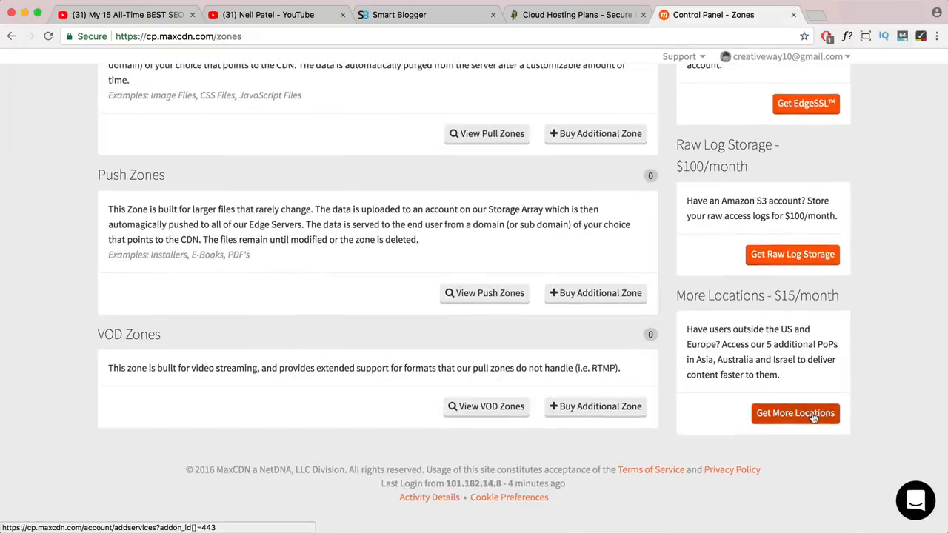
pyautogui.click(812, 416)
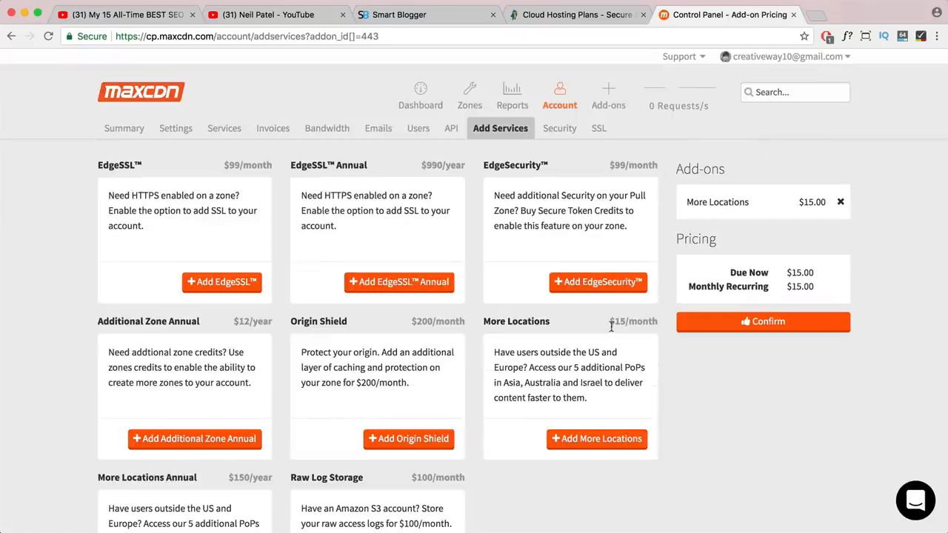
# Highlight the $15/month price of the More Locations add-on and the word "Australia" in its description.
pyautogui.moveTo(612, 326); pyautogui.dragTo(656, 322)
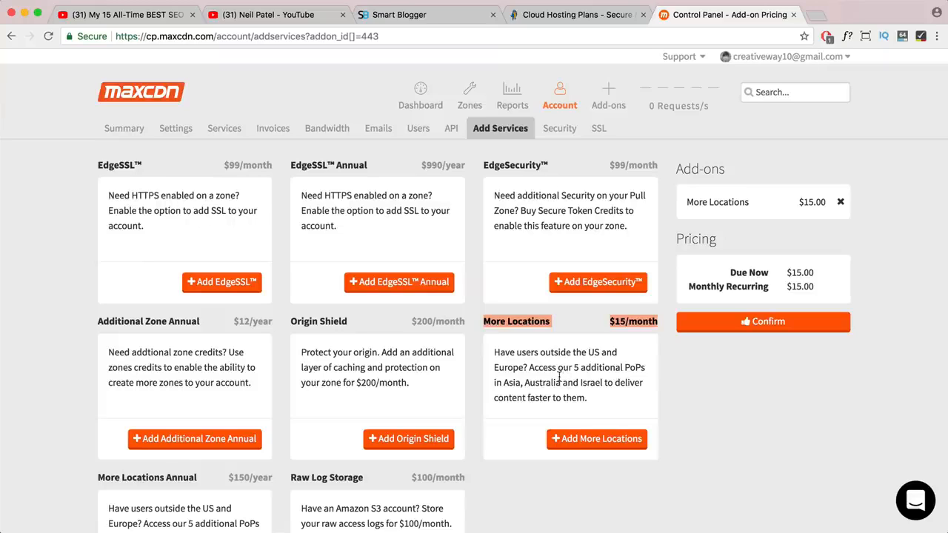
pyautogui.moveTo(561, 382); pyautogui.dragTo(524, 382)
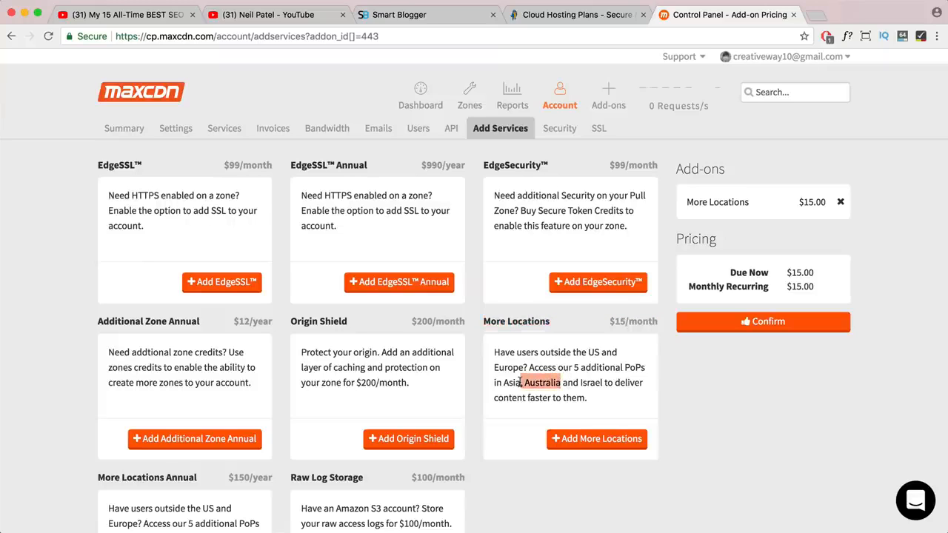
pyautogui.moveTo(608, 321); pyautogui.dragTo(656, 320)
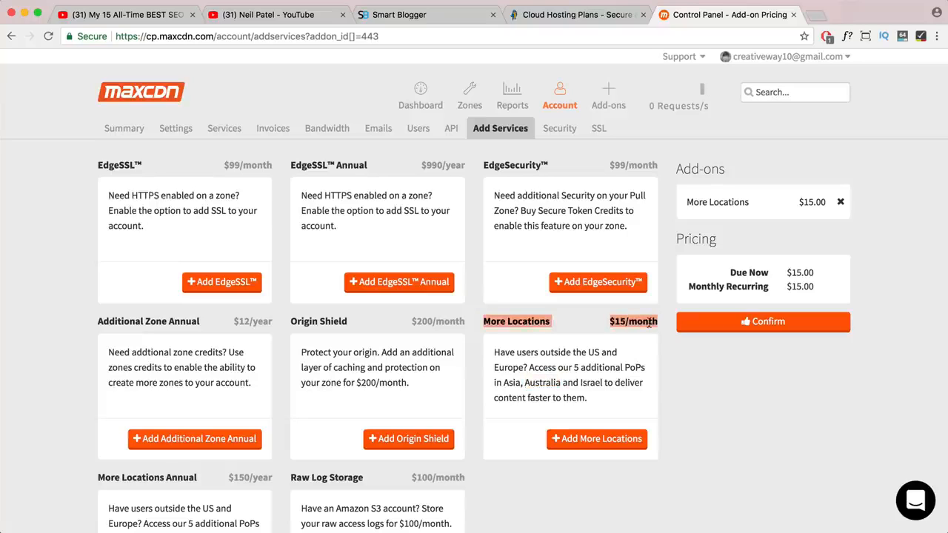